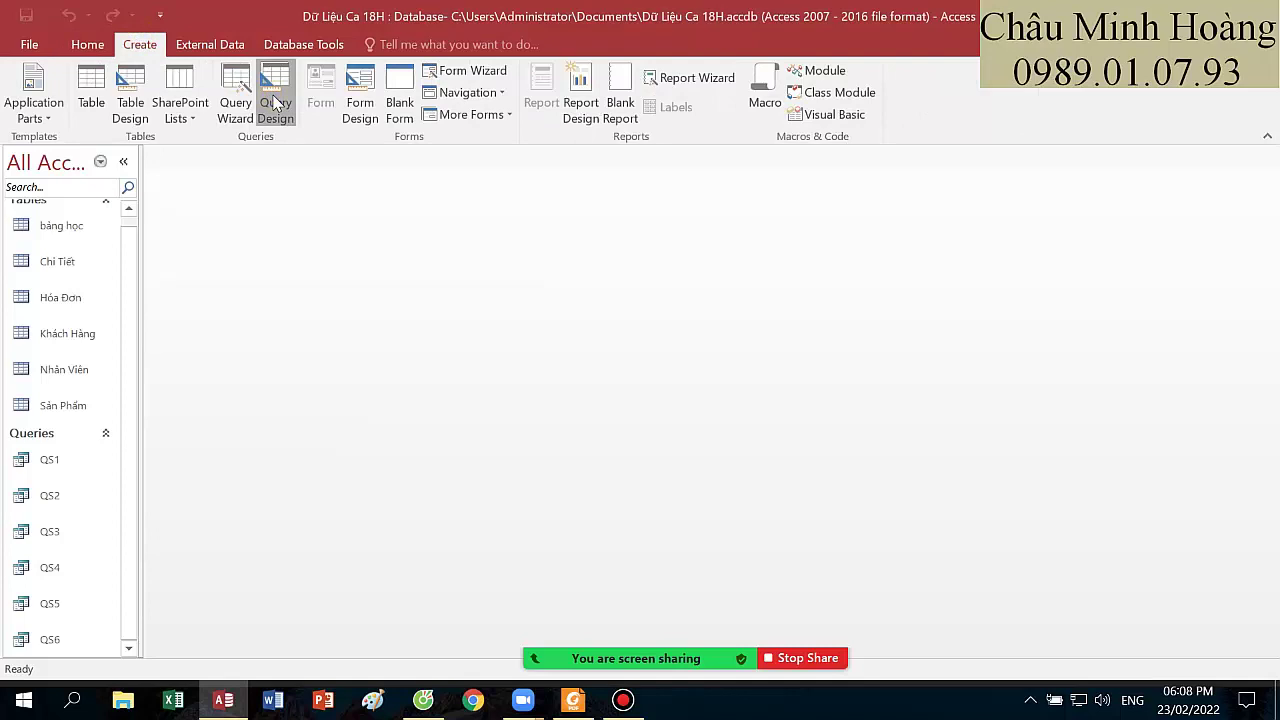
- Create a query in design view containing the tables Chi Tiết, Hóa Đơn, Khách Hàng, Nhân Viên and Sản Phẩm
click(276, 104)
drag(518, 304, 516, 252)
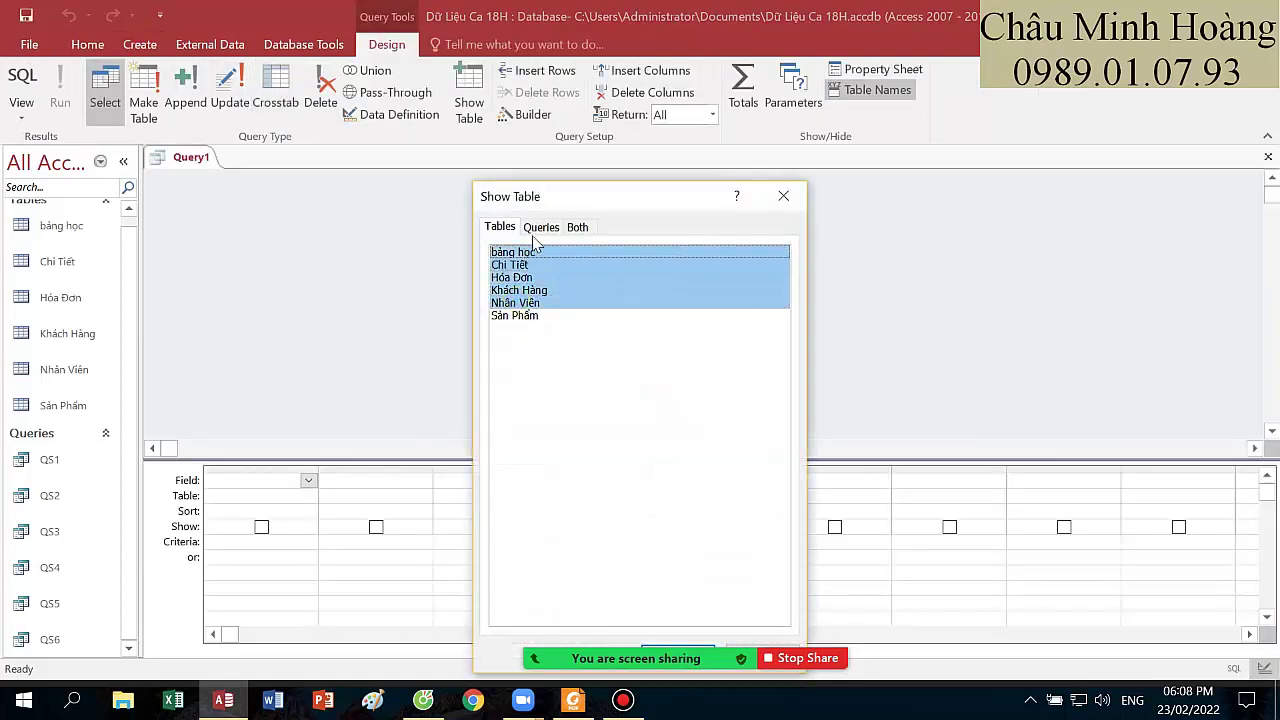
drag(517, 318, 521, 266)
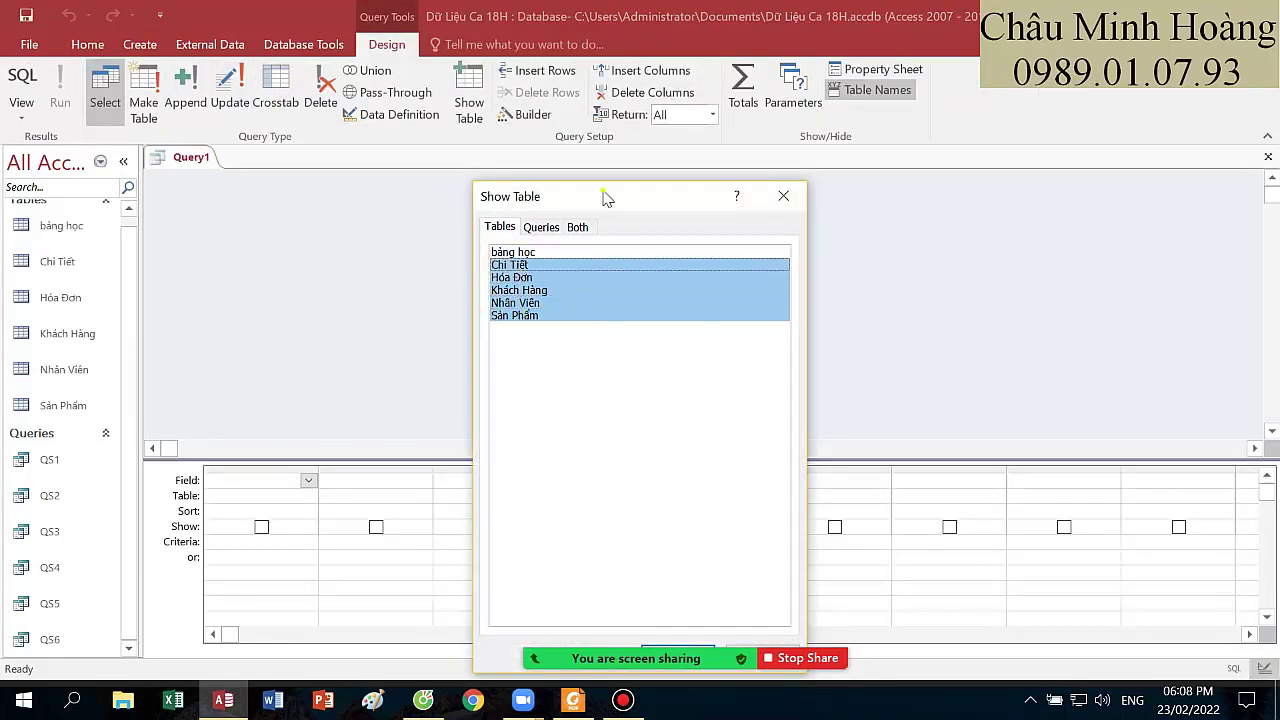
drag(606, 197, 610, 122)
click(682, 580)
click(766, 580)
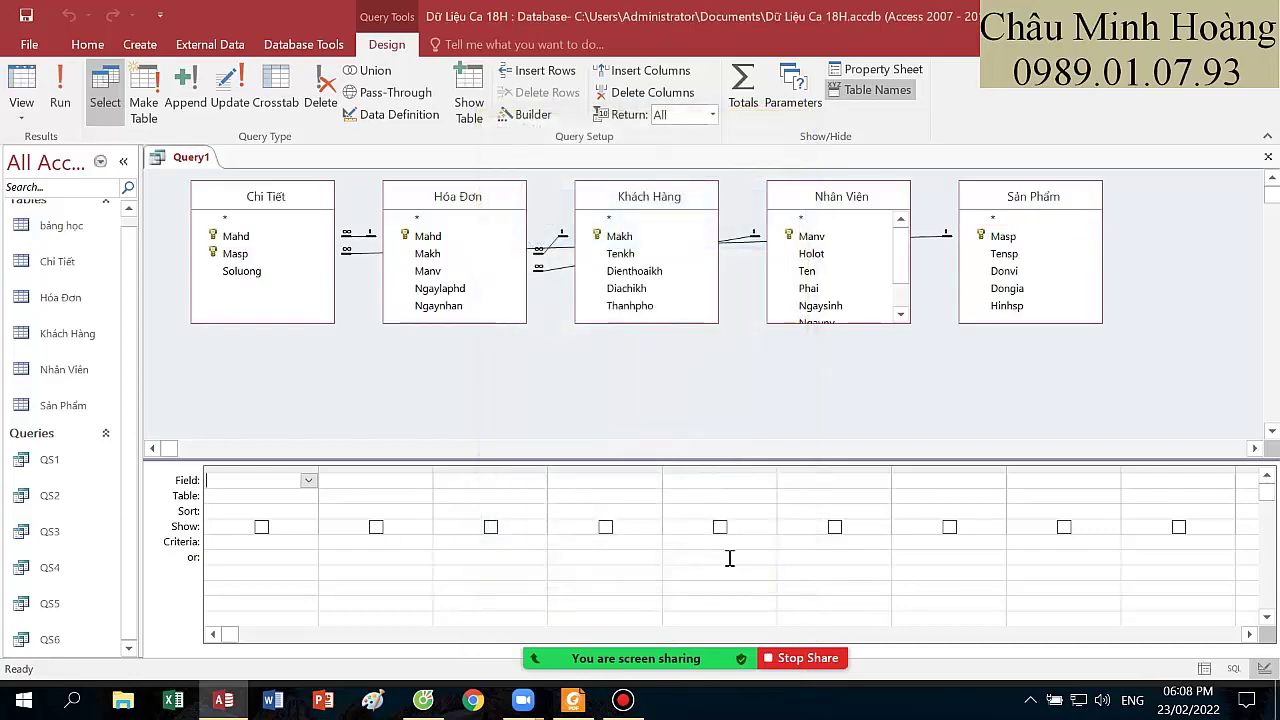
- Check the QS7 exercise in the PDF and add Tenkh, Diachikh and Thanhpho from Khách Hàng to the query grid
click(572, 700)
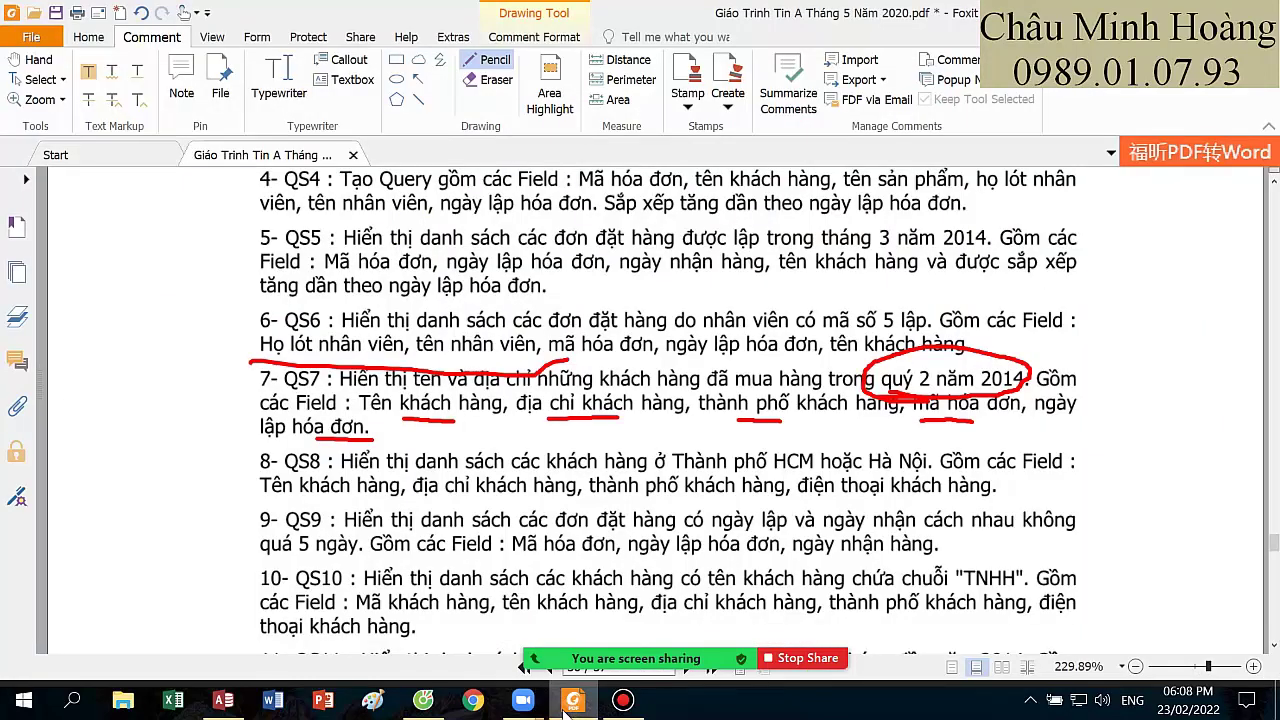
click(572, 700)
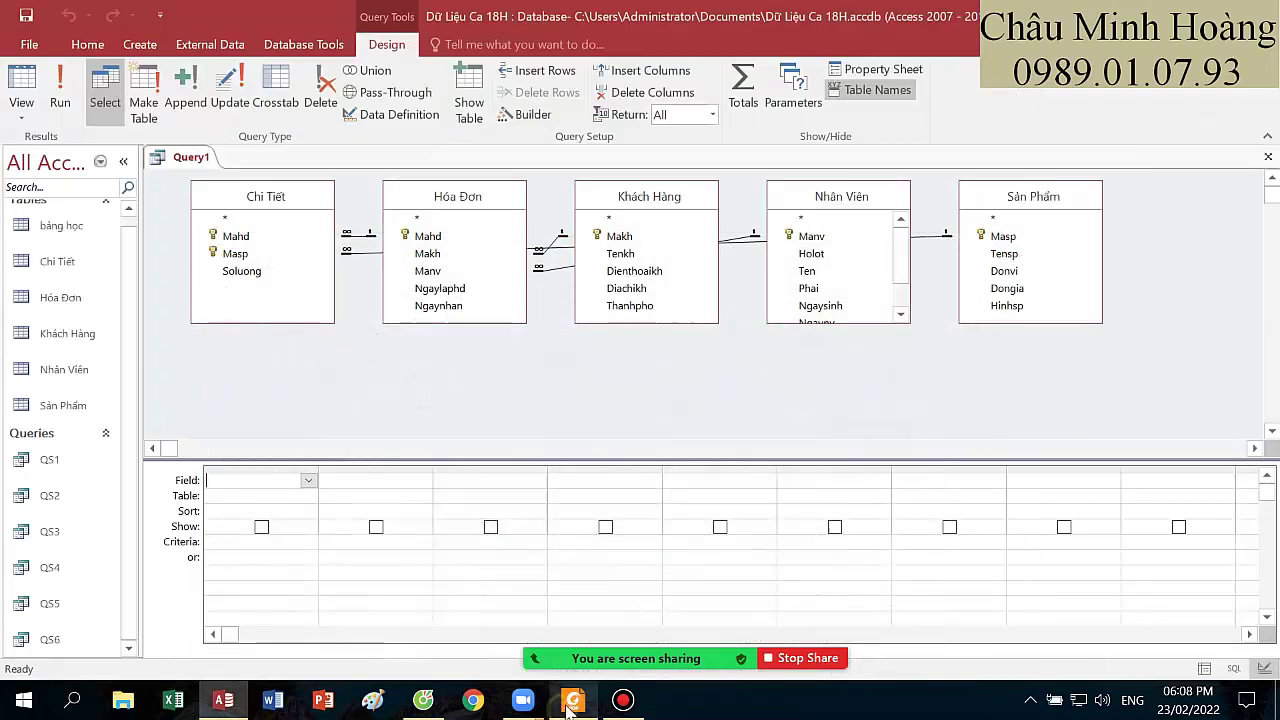
click(621, 254)
double_click(622, 256)
double_click(630, 289)
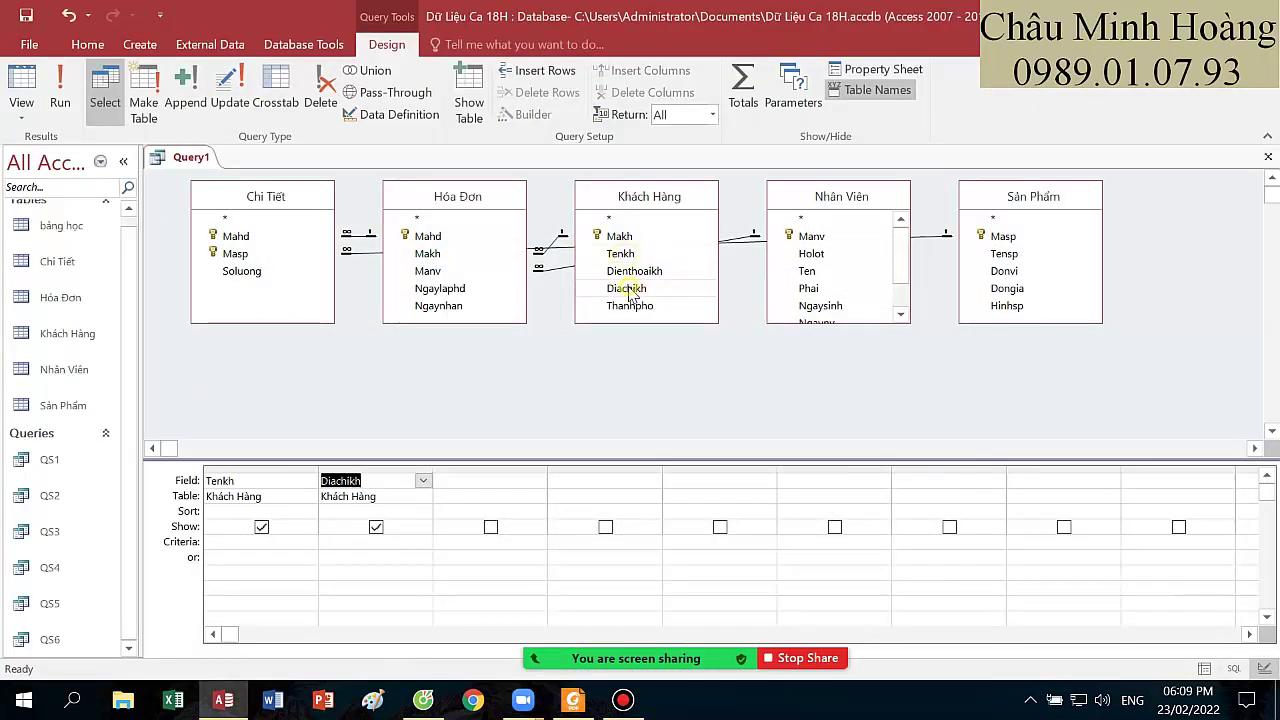
double_click(630, 306)
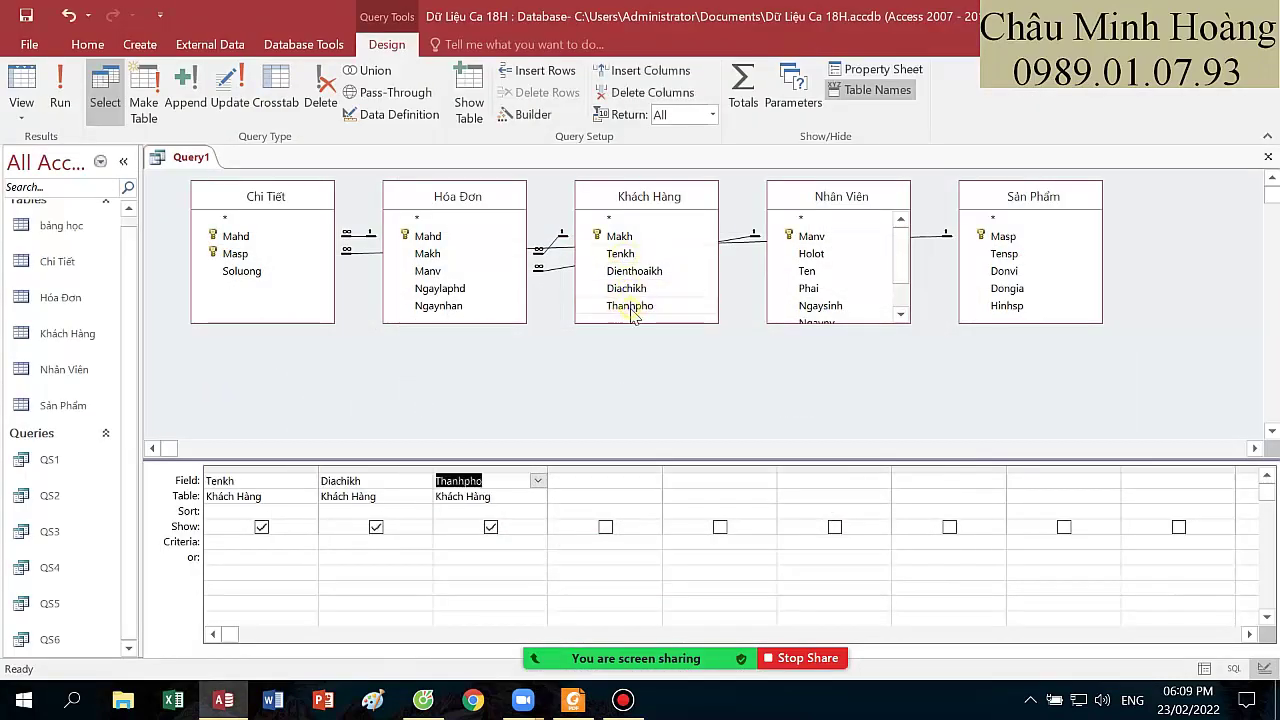
- Recheck the QS7 field list and add Mahd and Ngaylaphd from the Hóa Đơn table to the query grid
click(572, 700)
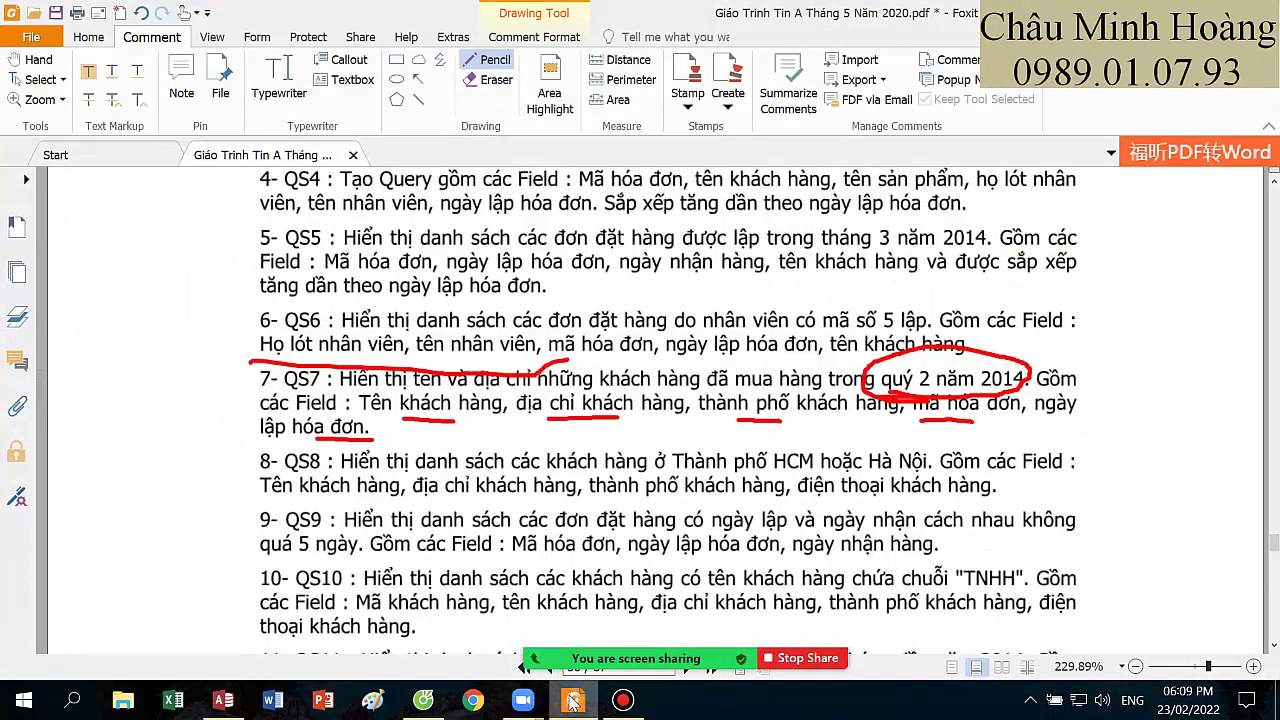
click(572, 700)
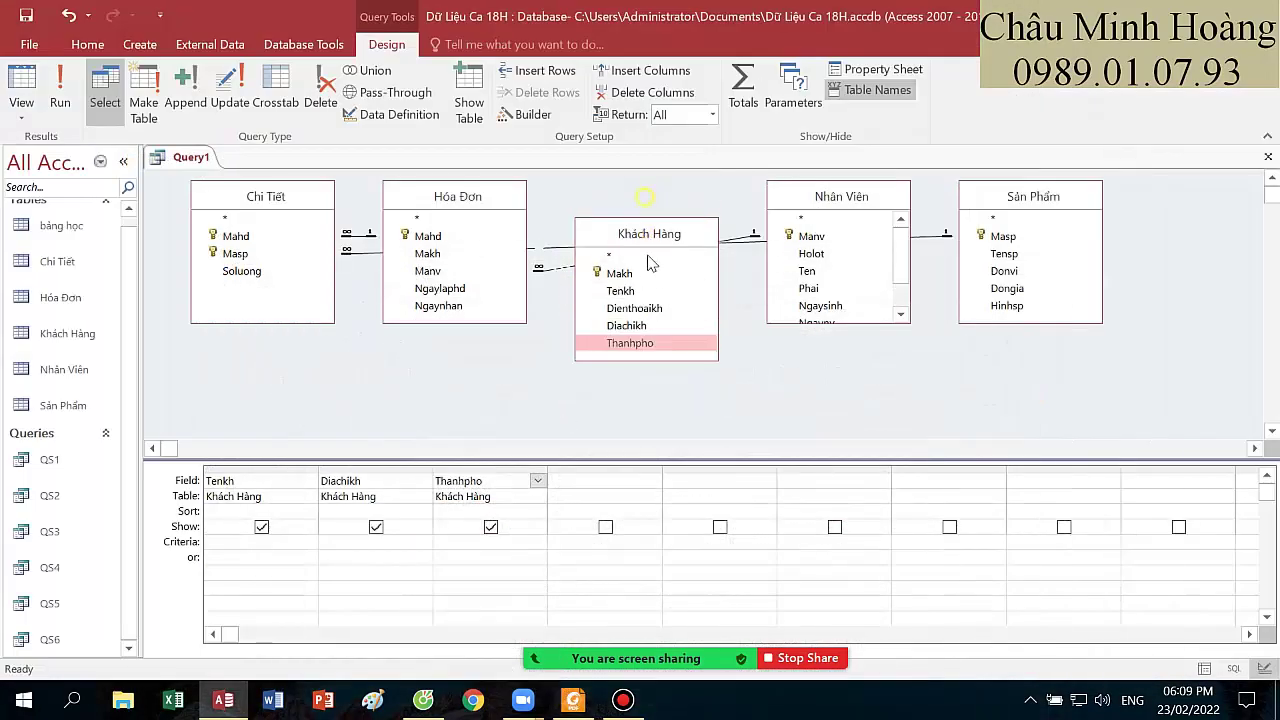
drag(649, 217, 670, 295)
drag(486, 200, 486, 270)
double_click(432, 302)
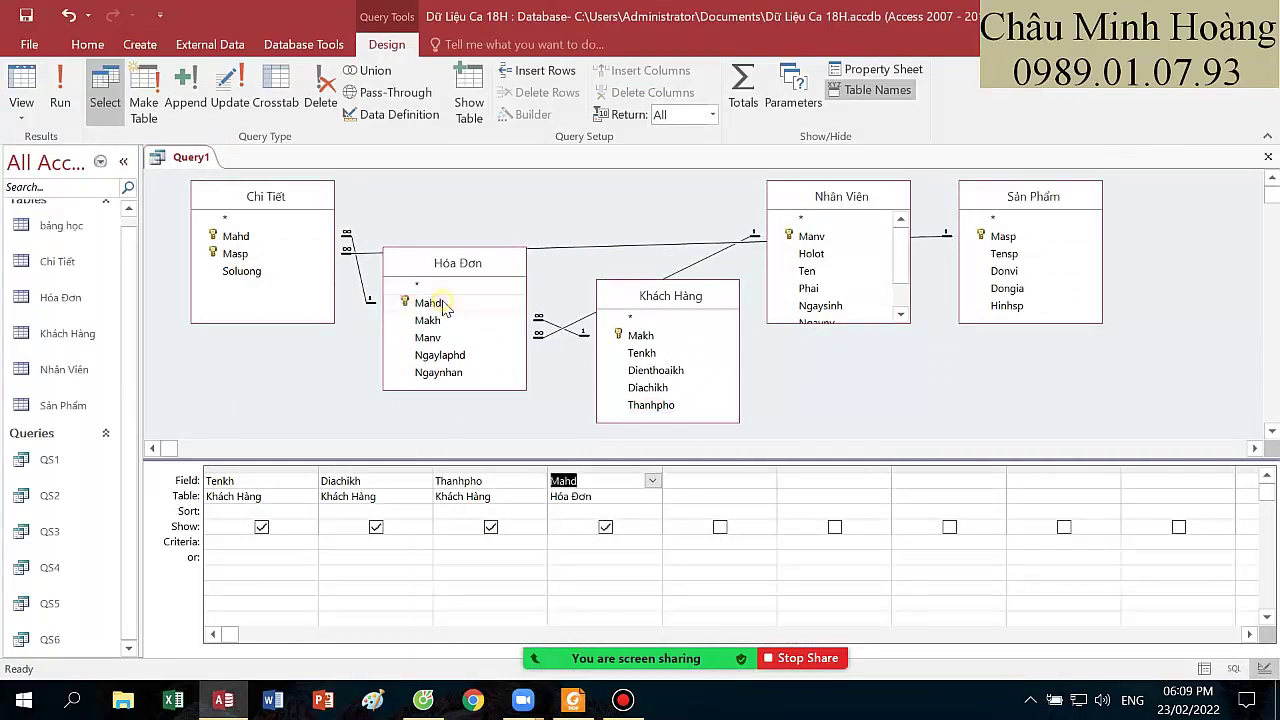
double_click(445, 354)
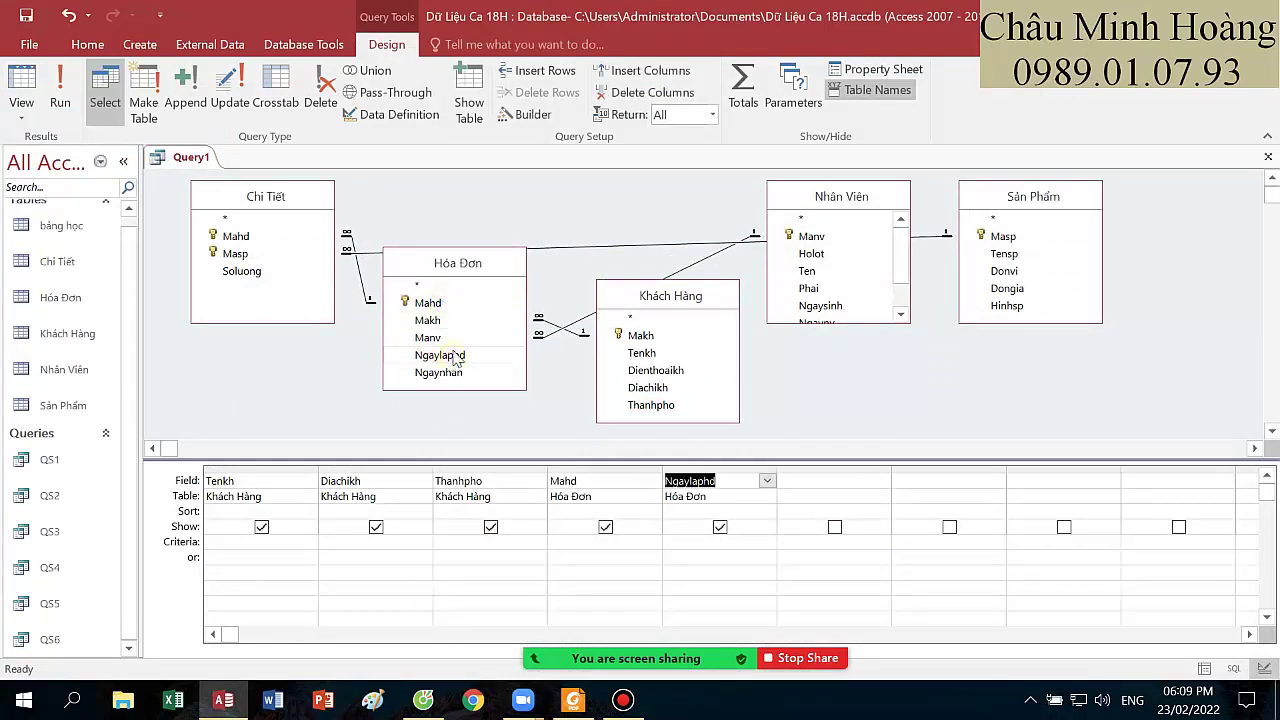
- Remove the Nhân Viên, Sản Phẩm and Chi Tiết tables from the query and arrange Hóa Đơn and Khách Hàng side by side
click(828, 216)
key(Delete)
click(1000, 214)
key(Delete)
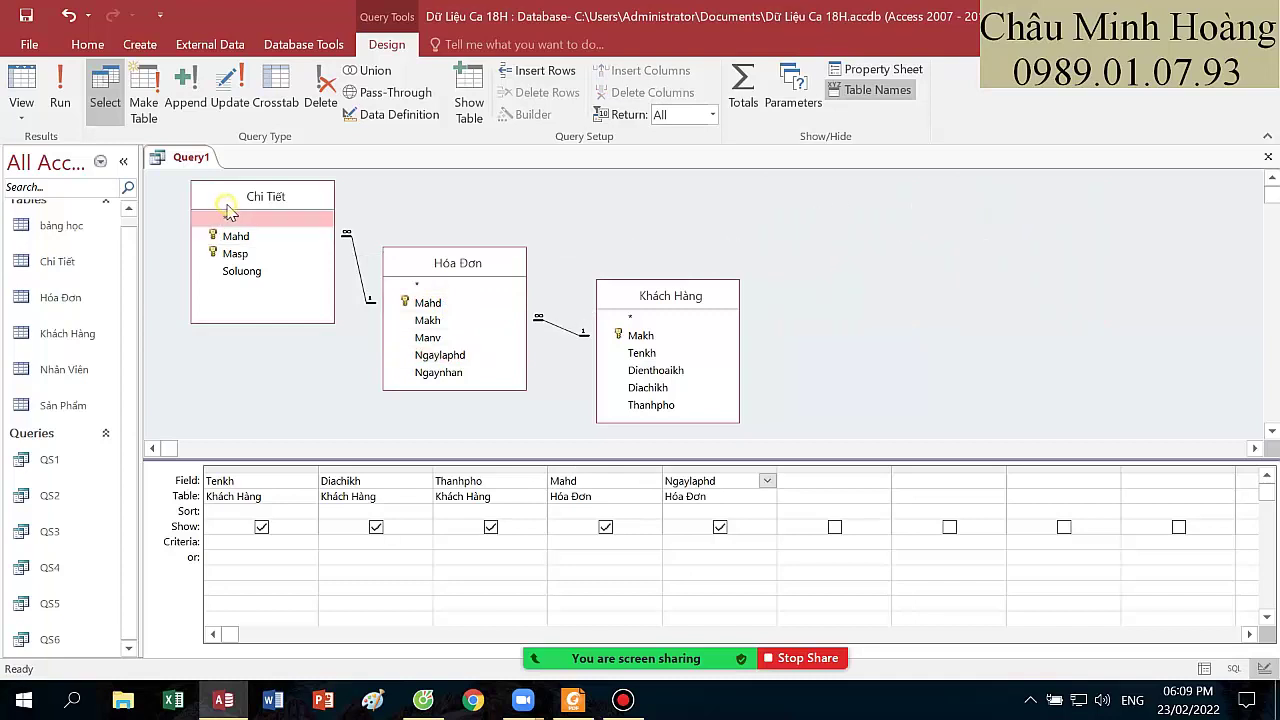
click(228, 212)
key(Delete)
drag(647, 296, 663, 241)
drag(460, 262, 428, 226)
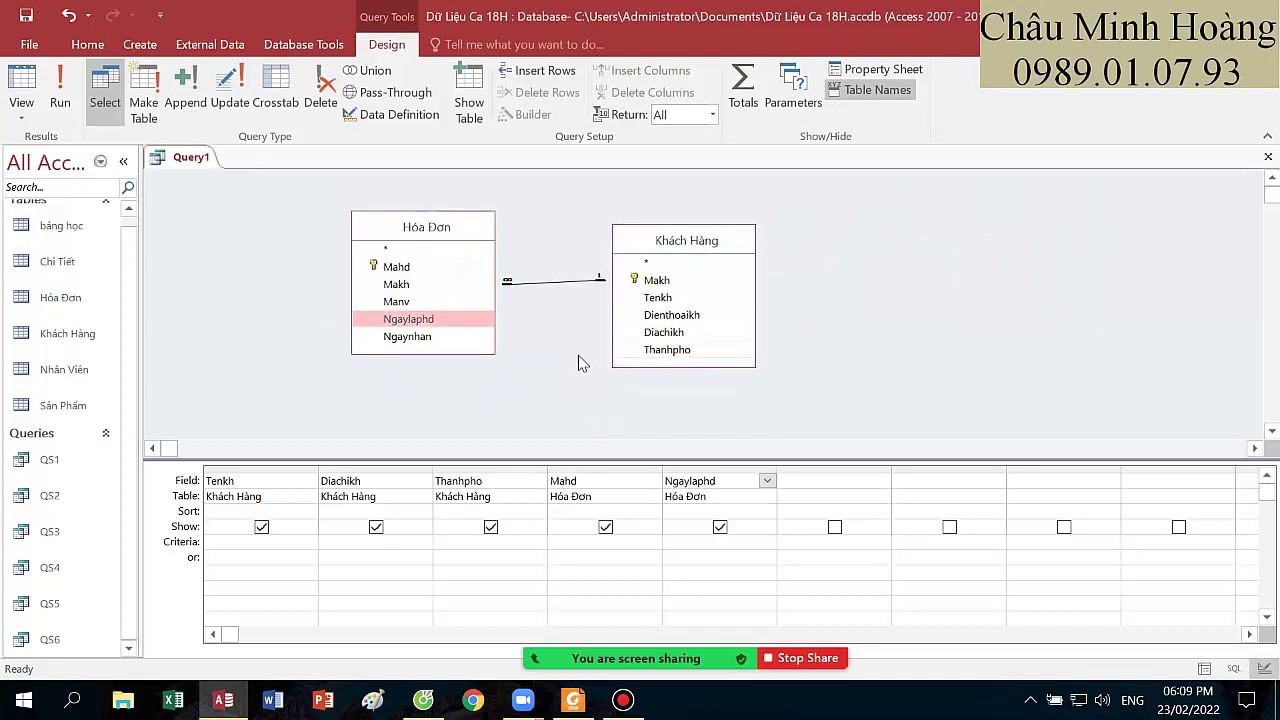
click(688, 281)
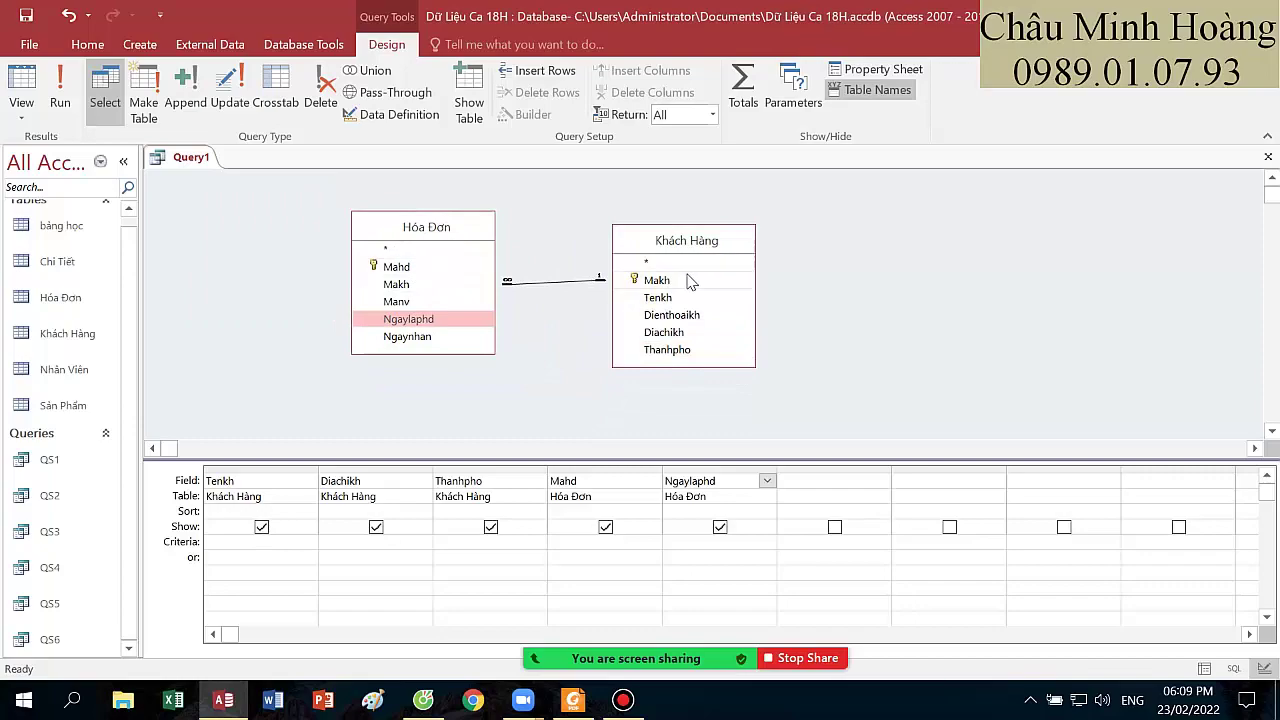
- Review the QS7 condition in the PDF and set the Zoom editor's font for the Ngaylaphd criteria to Times New Roman, size 15
click(572, 700)
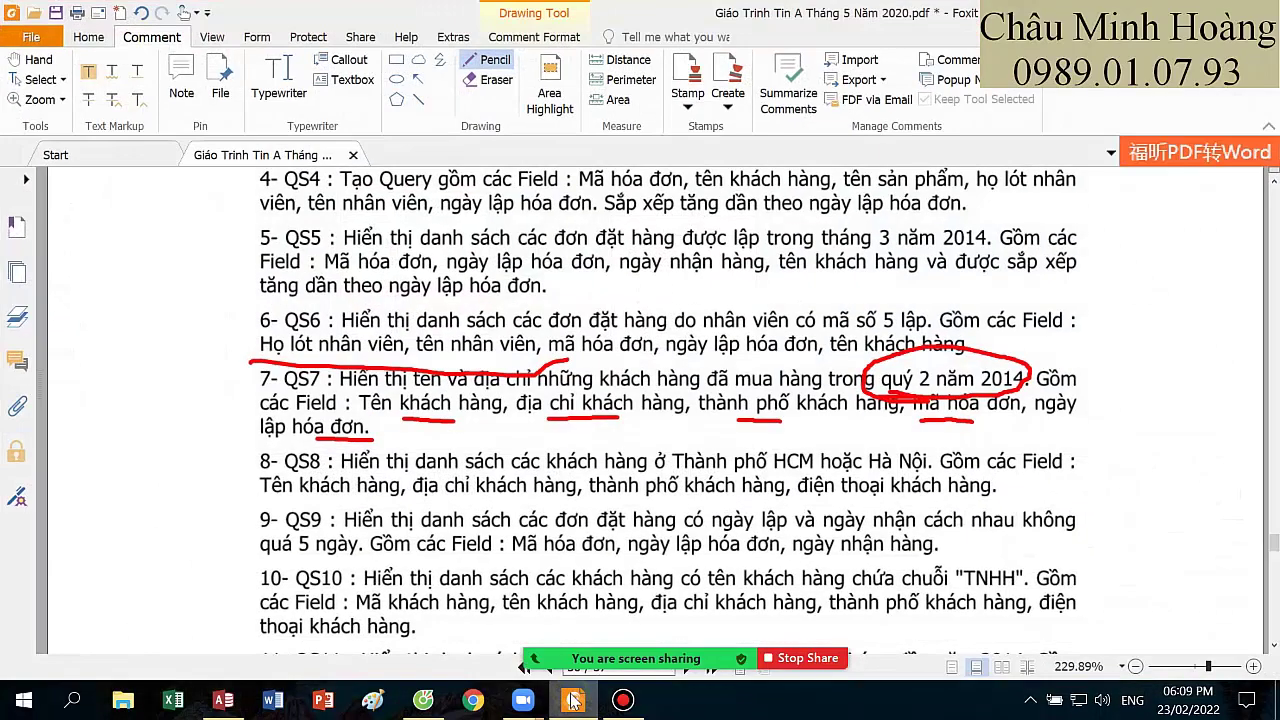
click(572, 700)
click(693, 545)
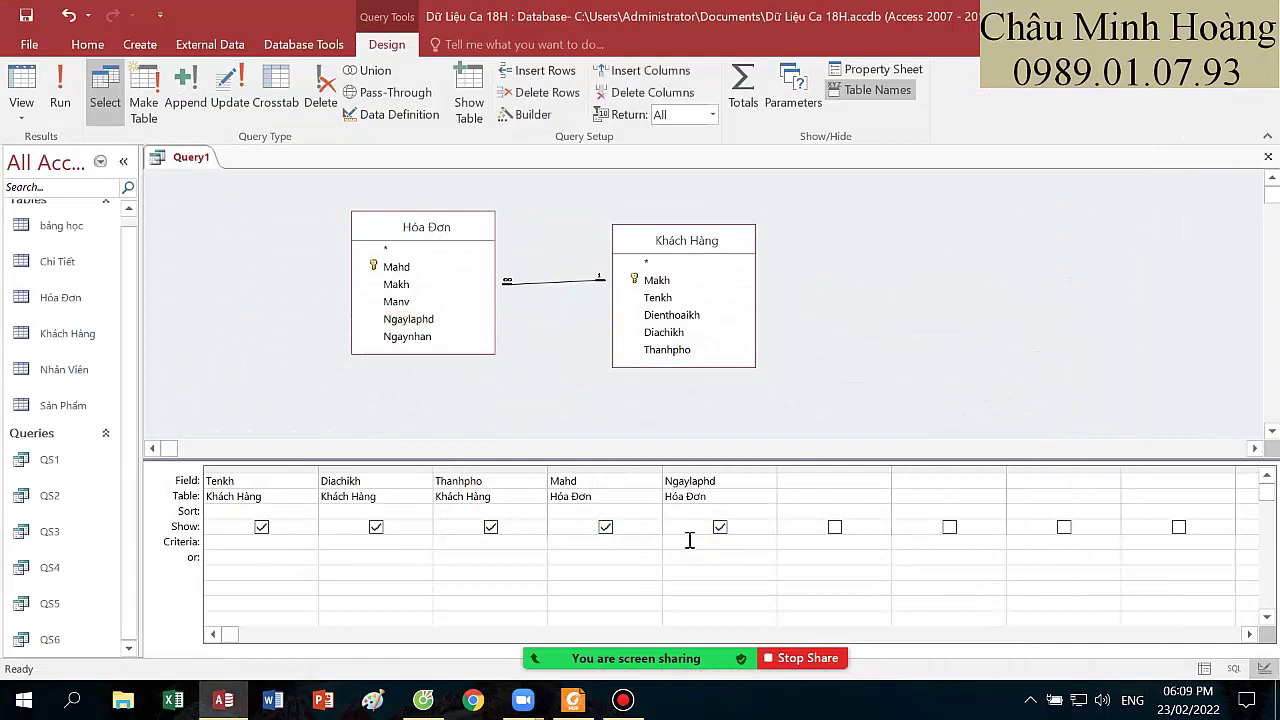
right_click(688, 542)
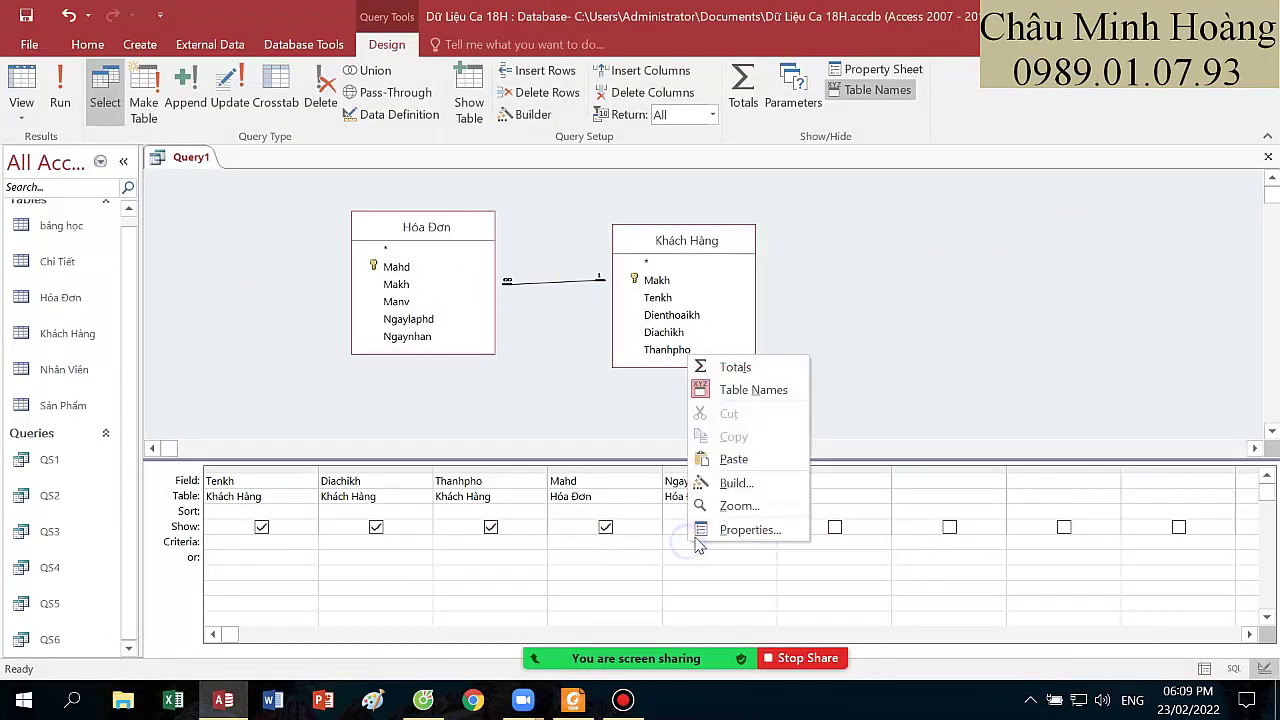
click(705, 481)
click(641, 477)
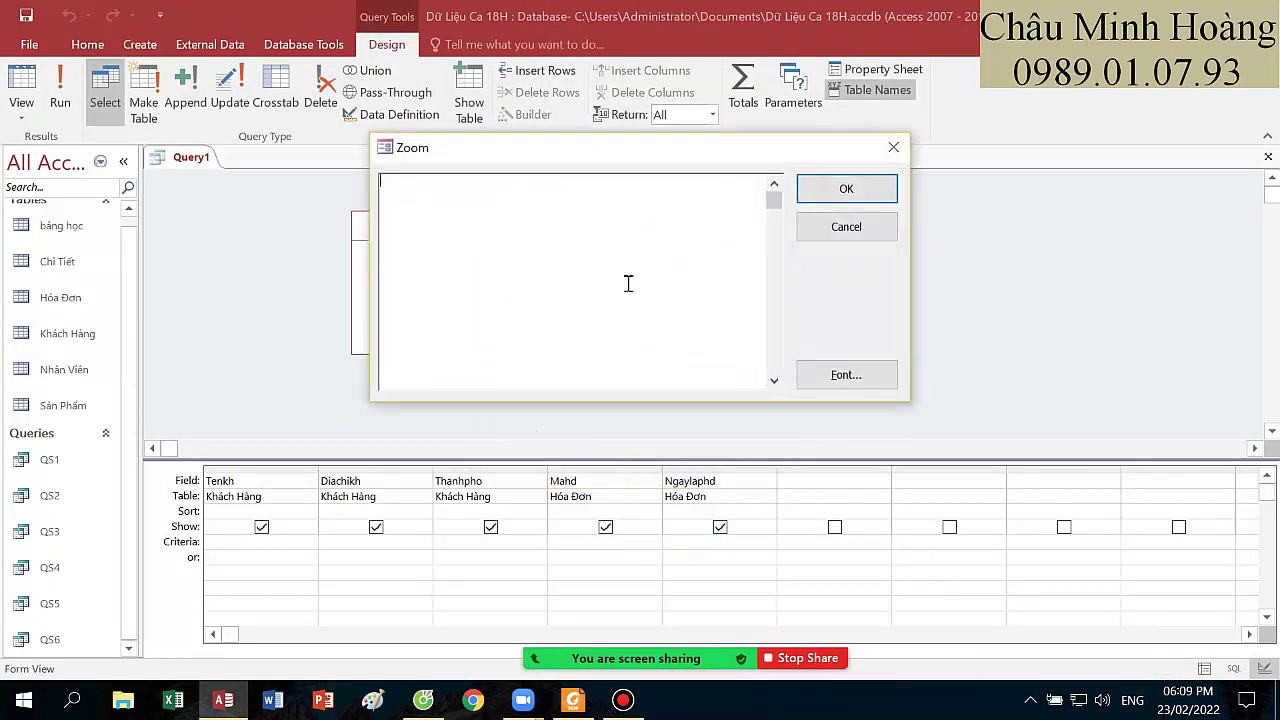
click(830, 375)
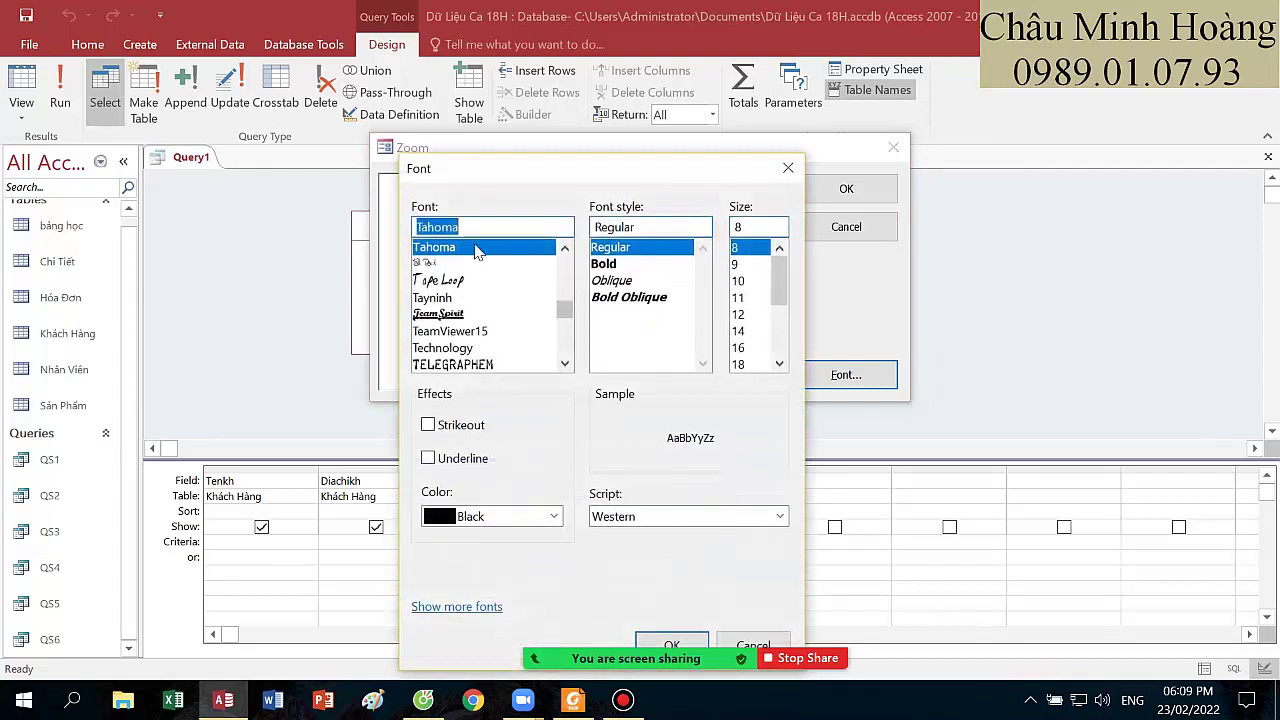
text(ti)
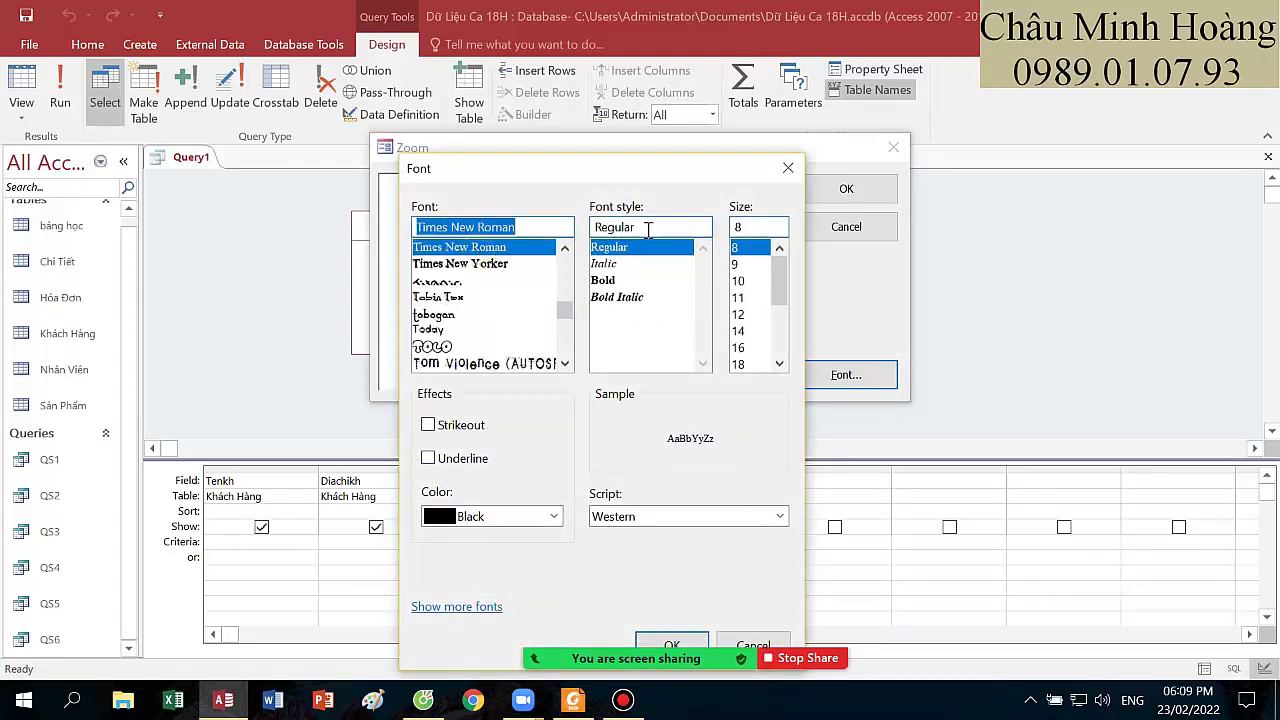
click(648, 228)
click(748, 228)
text(16)
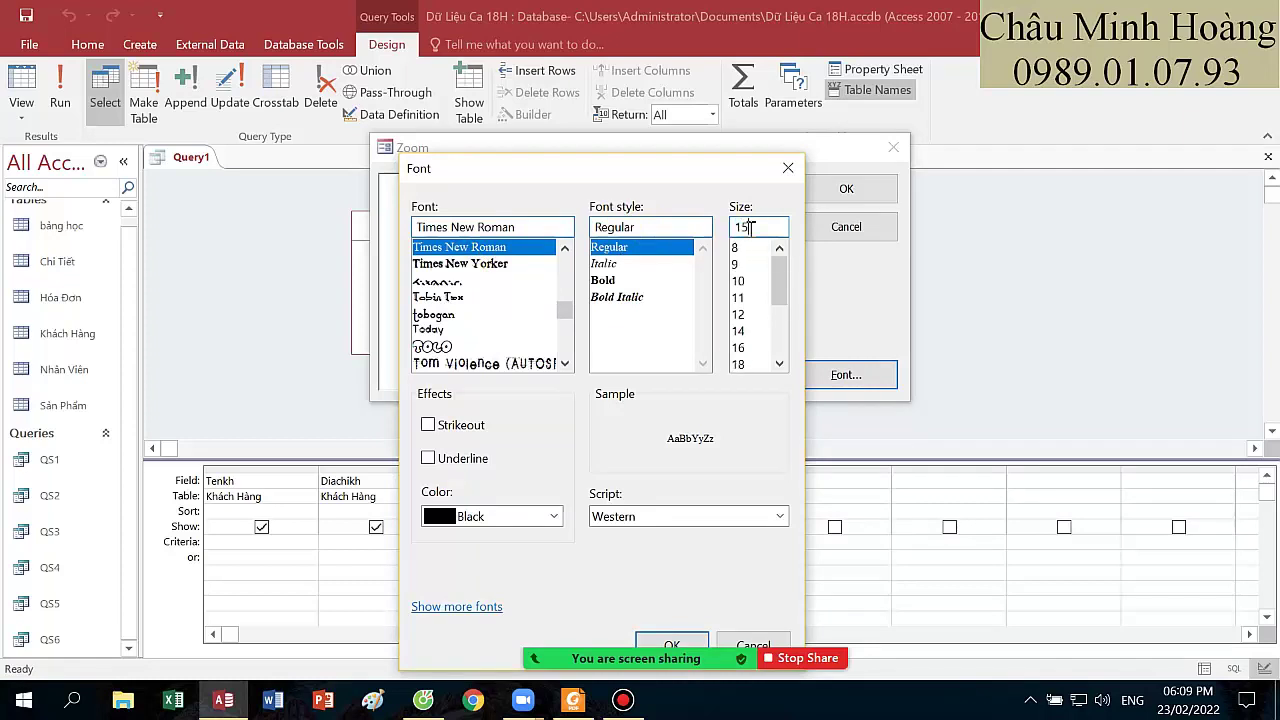
key(Return)
click(461, 232)
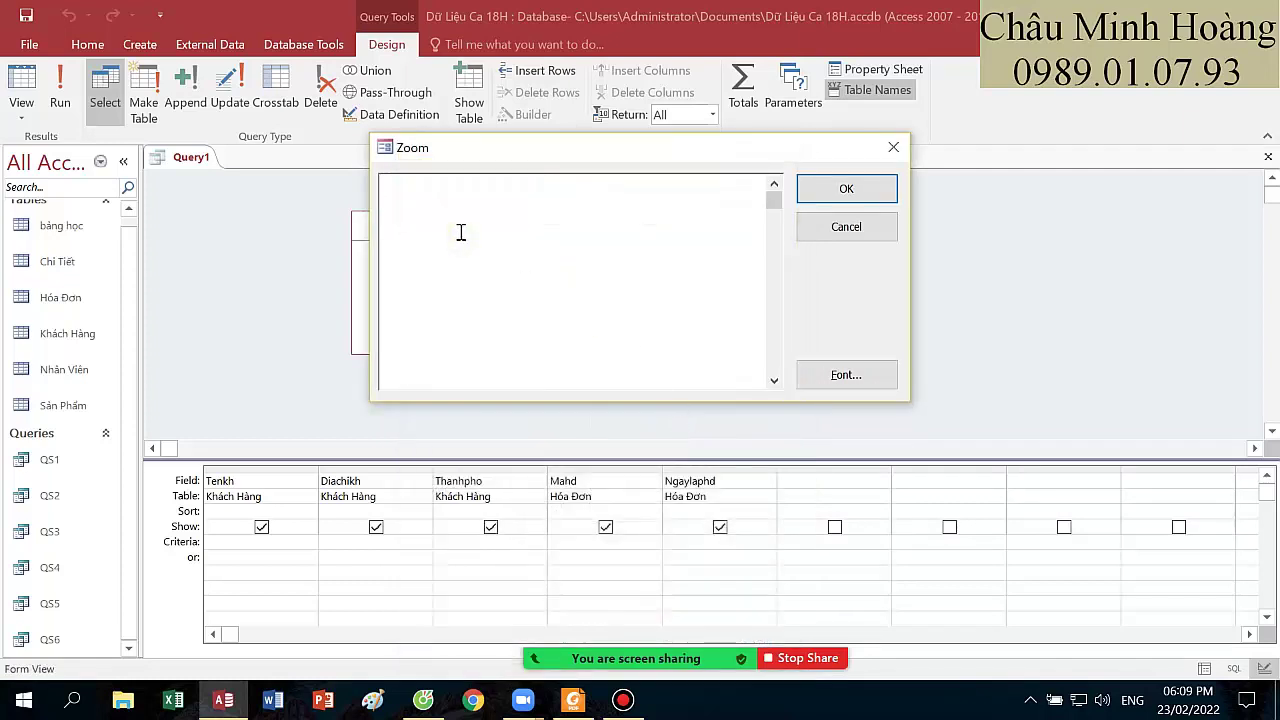
click(803, 196)
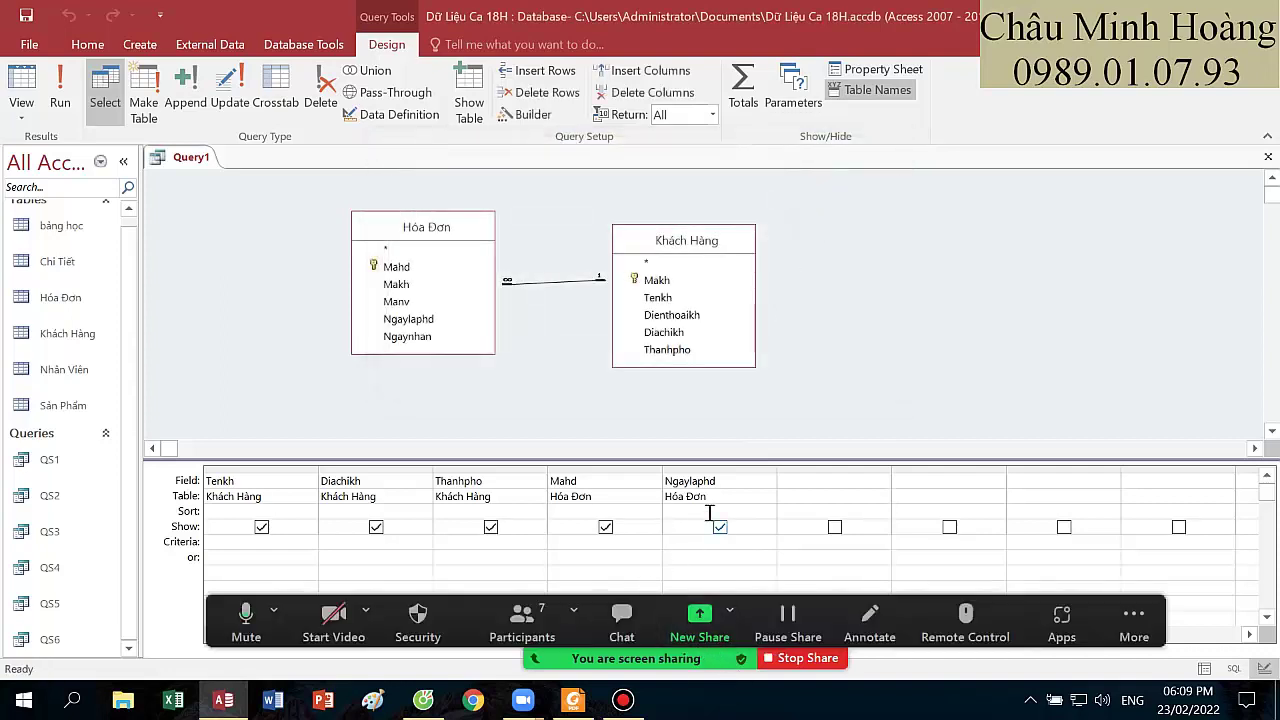
right_click(690, 546)
click(740, 487)
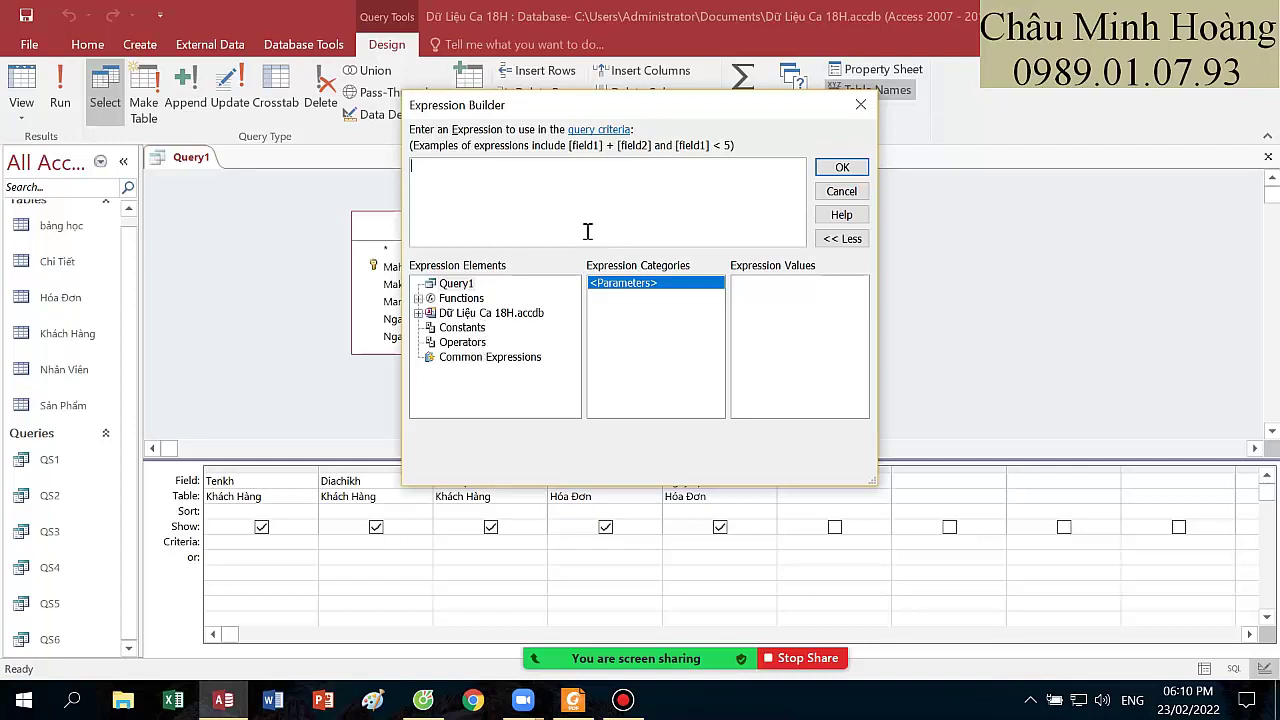
click(860, 105)
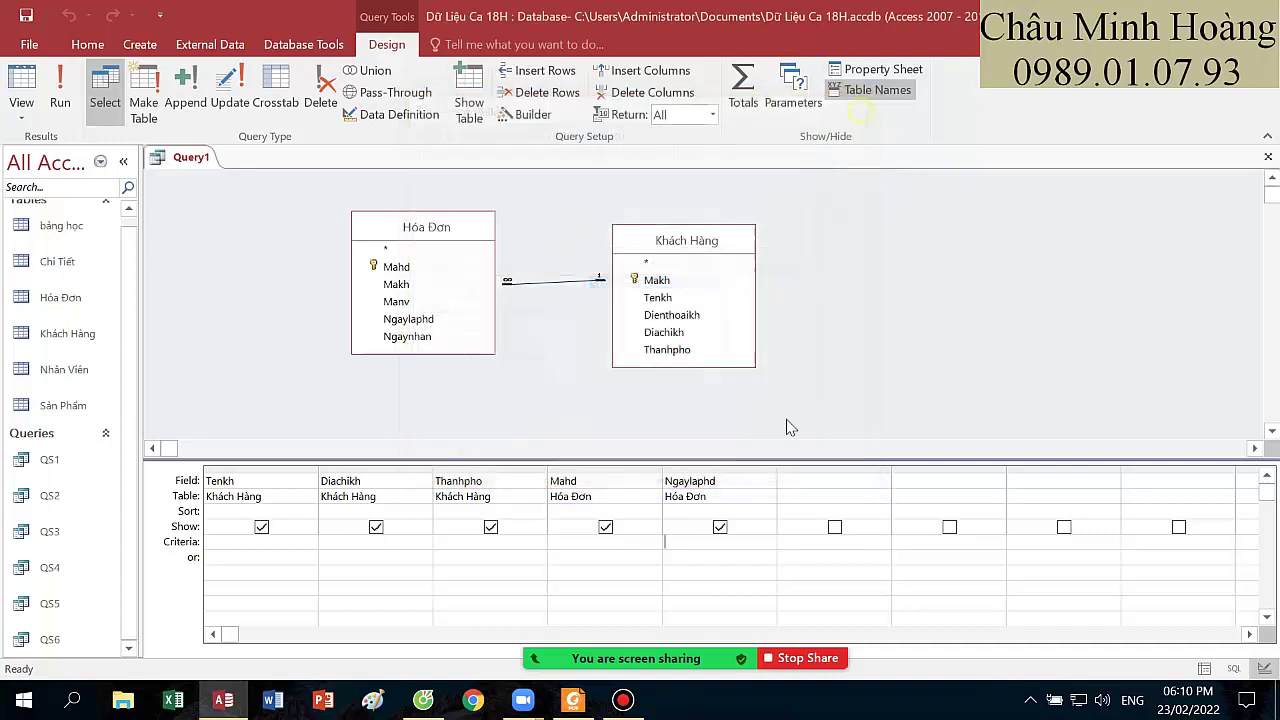
- Enter the Ngaylaphd criteria int((month([Ngaylaphd])-1)/3)+1 =2 and year([Ngaylaphd]) = 2014 in the enlarged editor
right_click(694, 543)
click(749, 505)
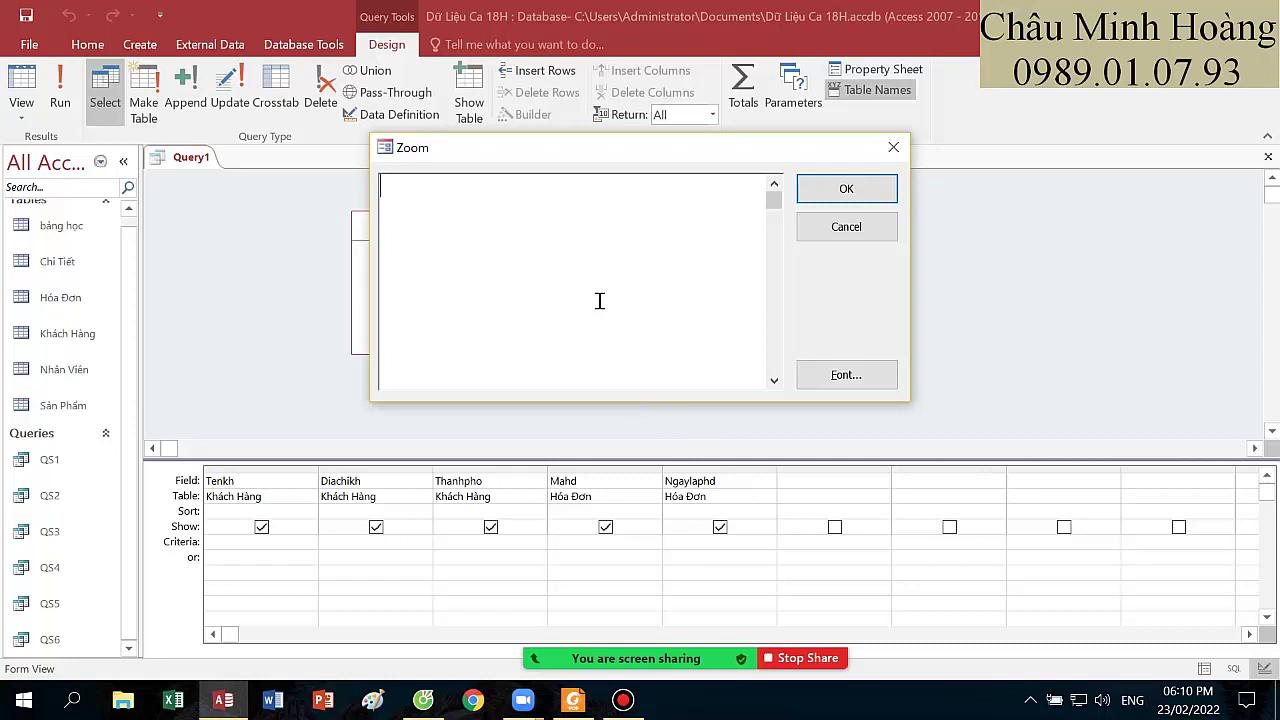
text(int((mo)
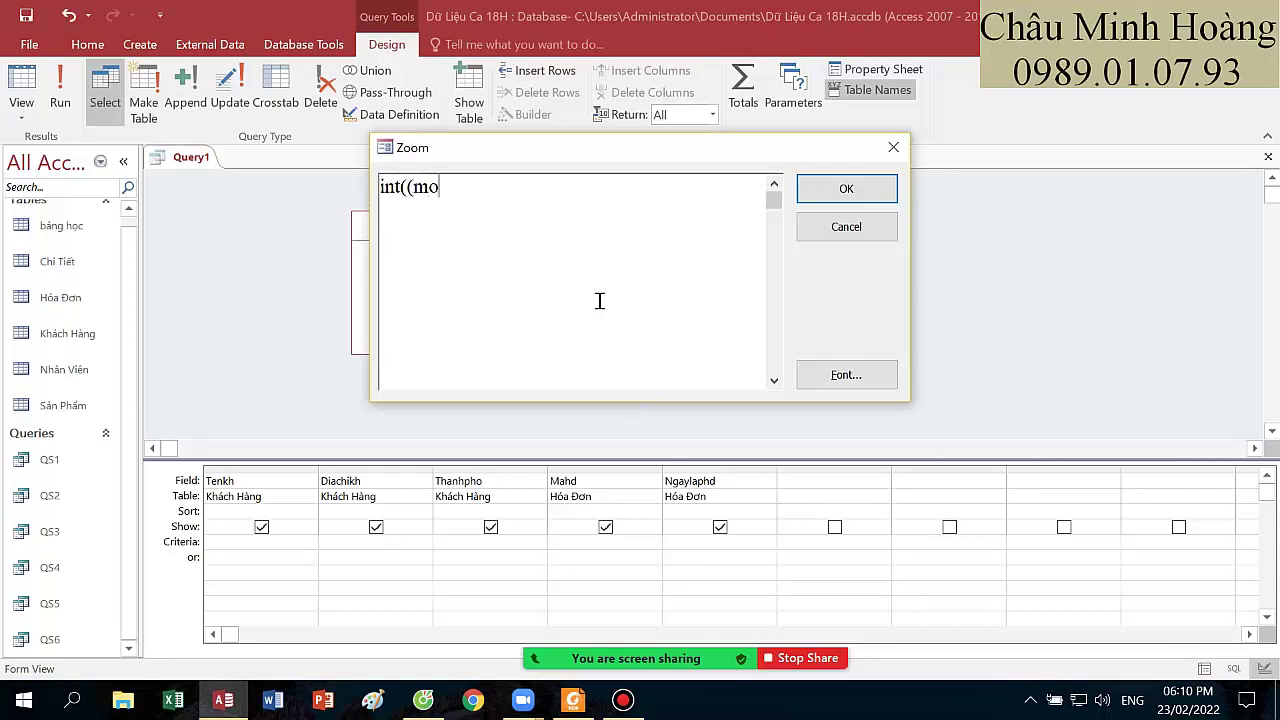
text(nth([Ngaylaphd])-1)/3)+1 =2)
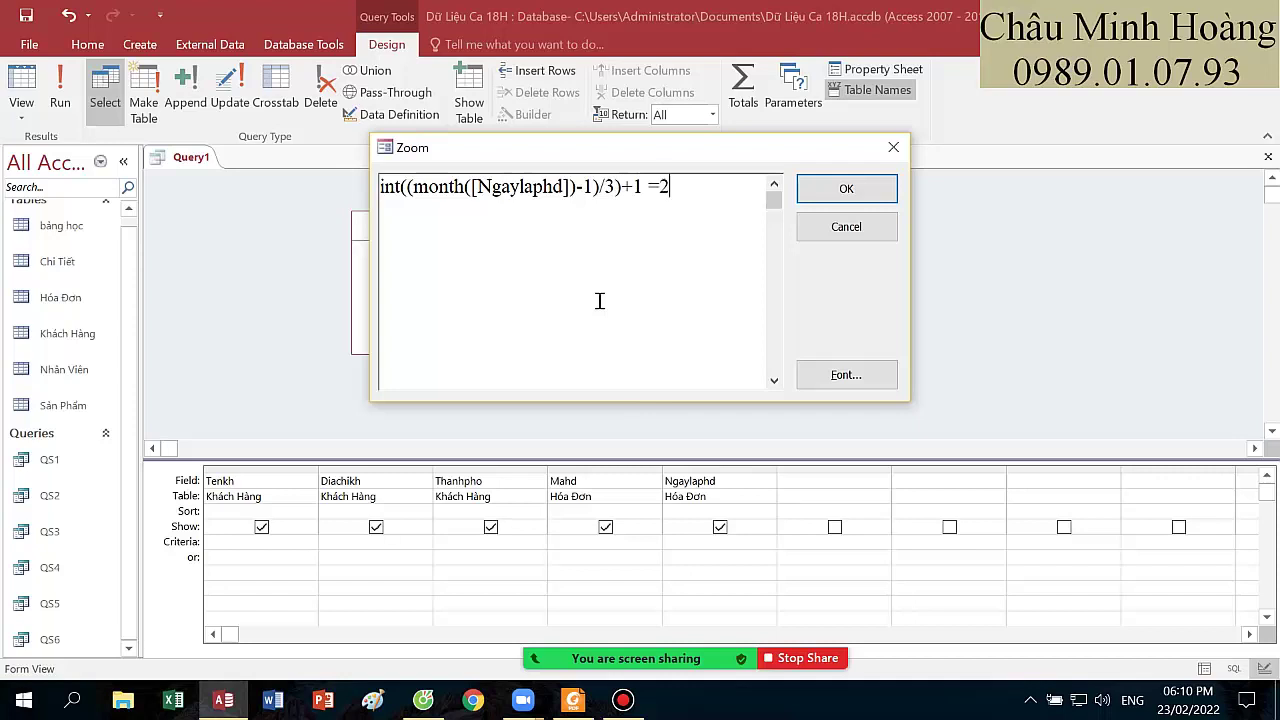
text(nd yea)
text(r([Ngay)
text(laphd]) = 2)
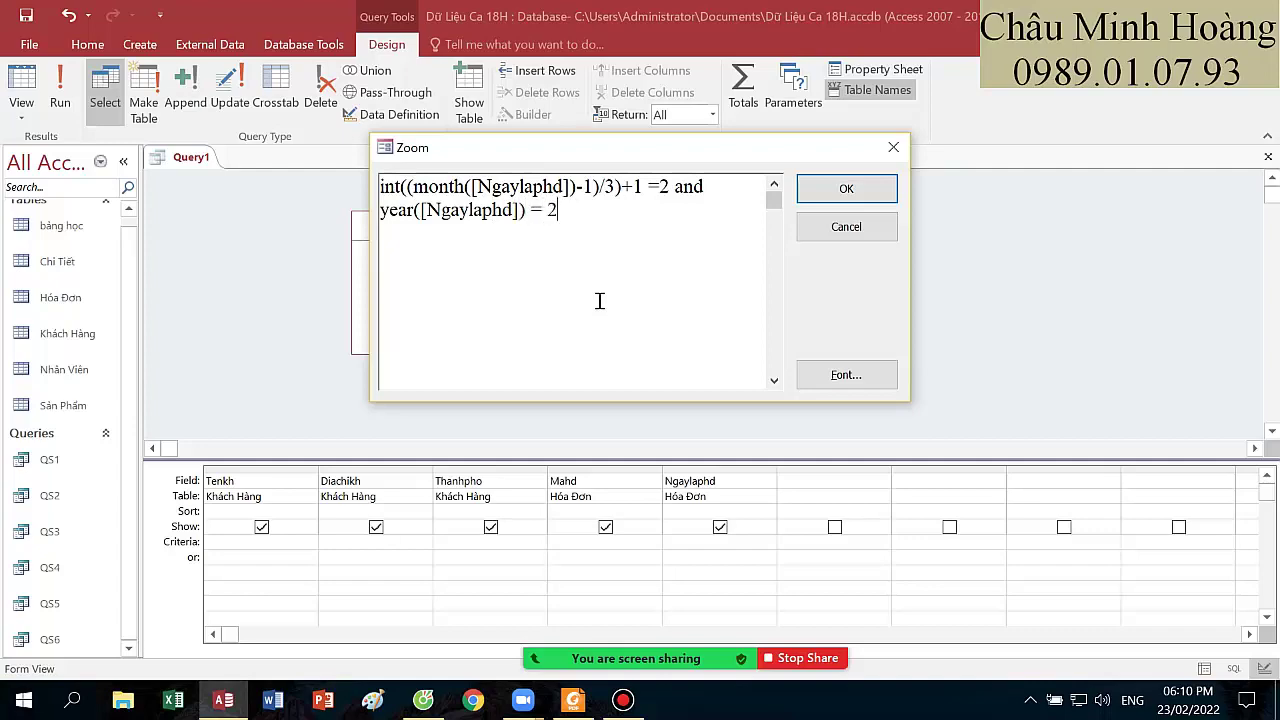
text(014)
key(Return)
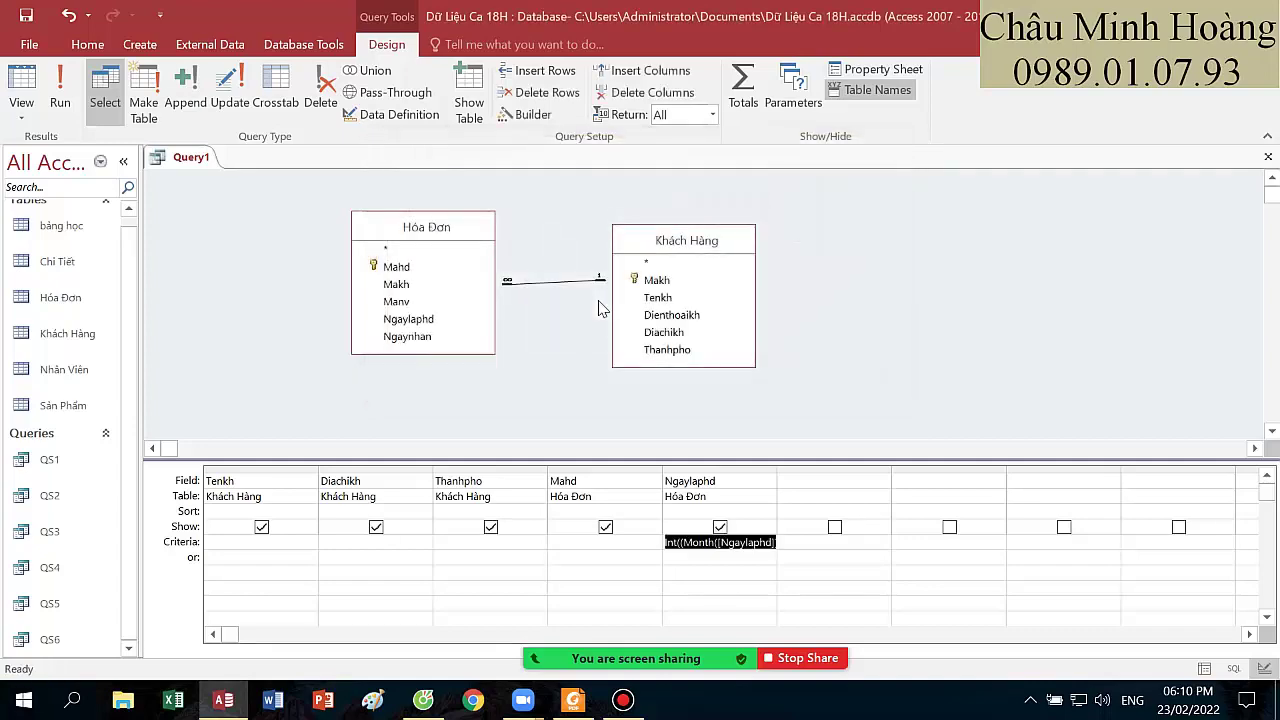
- Run the query to view its records, and widen the Ngaylaphd column in design view to fit the whole criteria
click(62, 100)
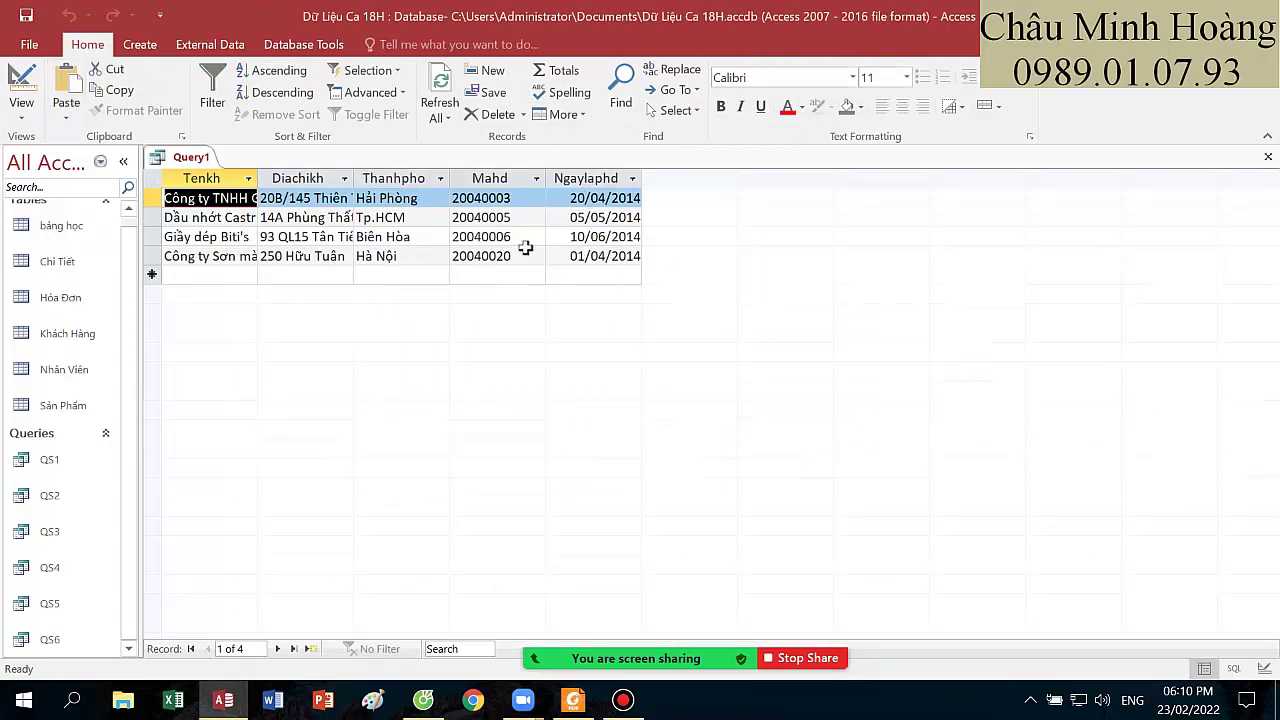
click(21, 86)
double_click(776, 470)
- Copy the complete Ngaylaphd criteria expression from the enlarged editor and create a blank document in Word
right_click(820, 537)
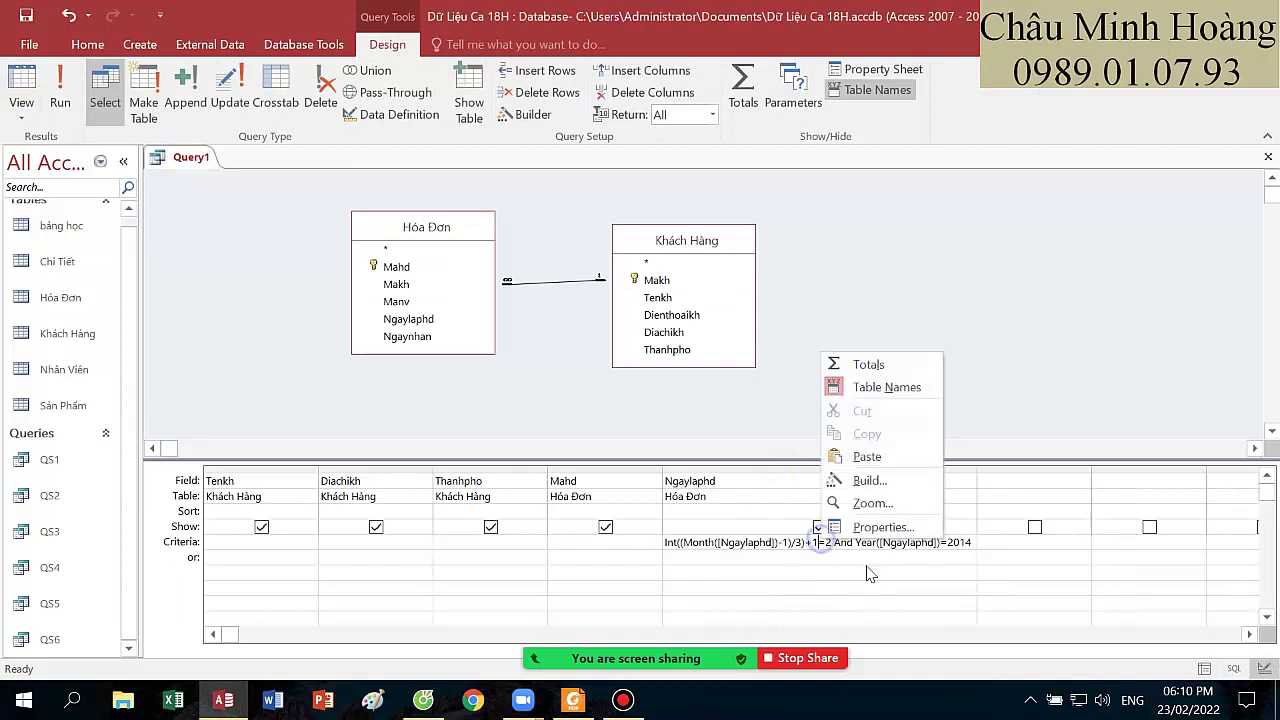
click(871, 503)
click(600, 214)
drag(600, 214, 362, 181)
key(ctrl+c)
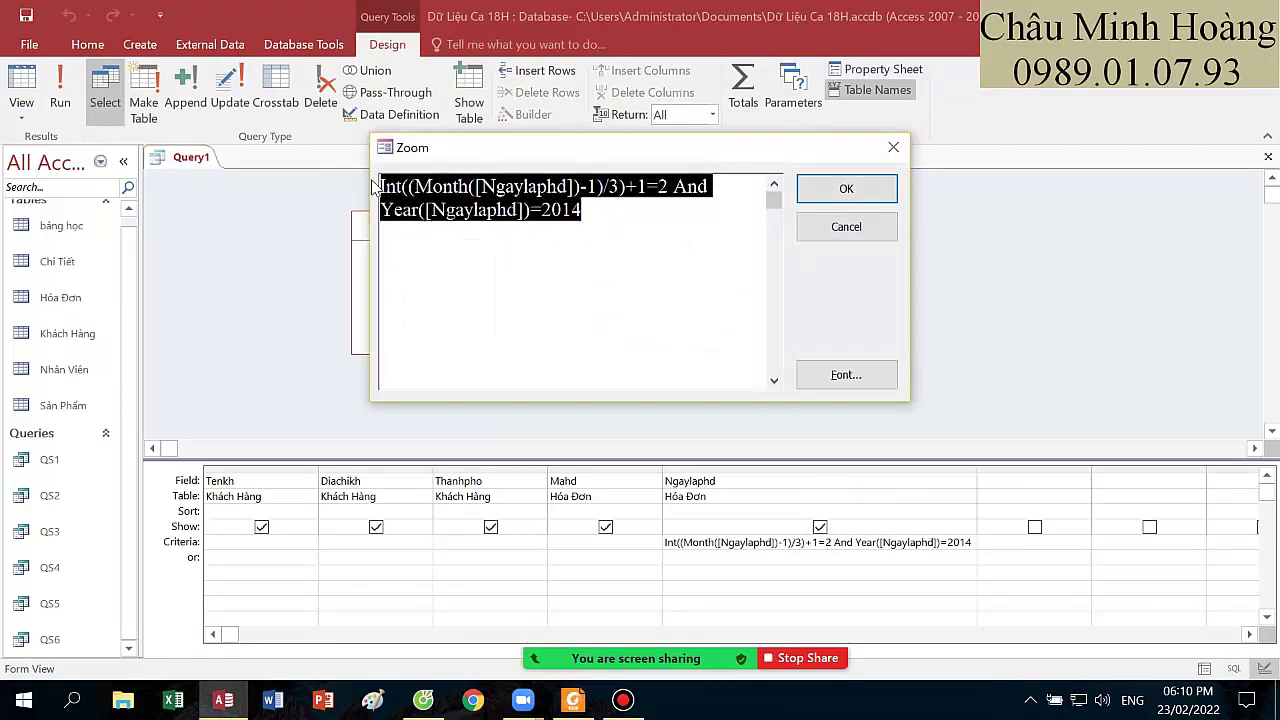
click(274, 699)
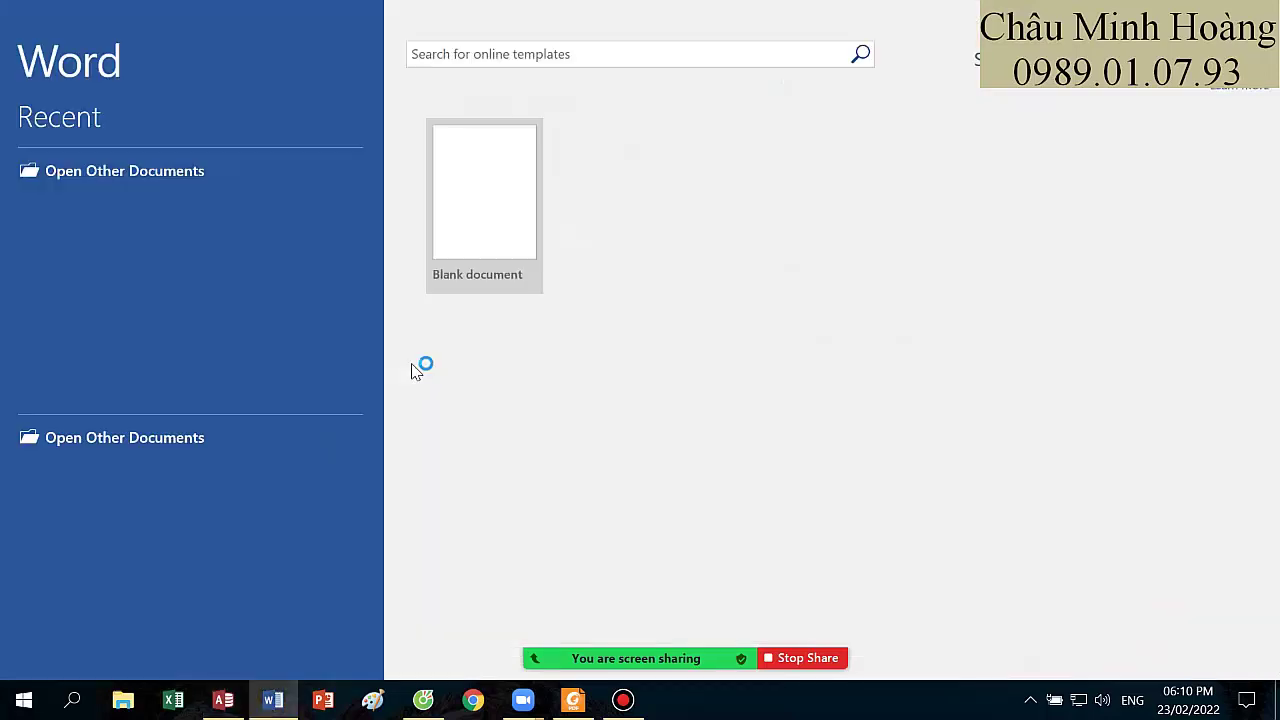
click(476, 243)
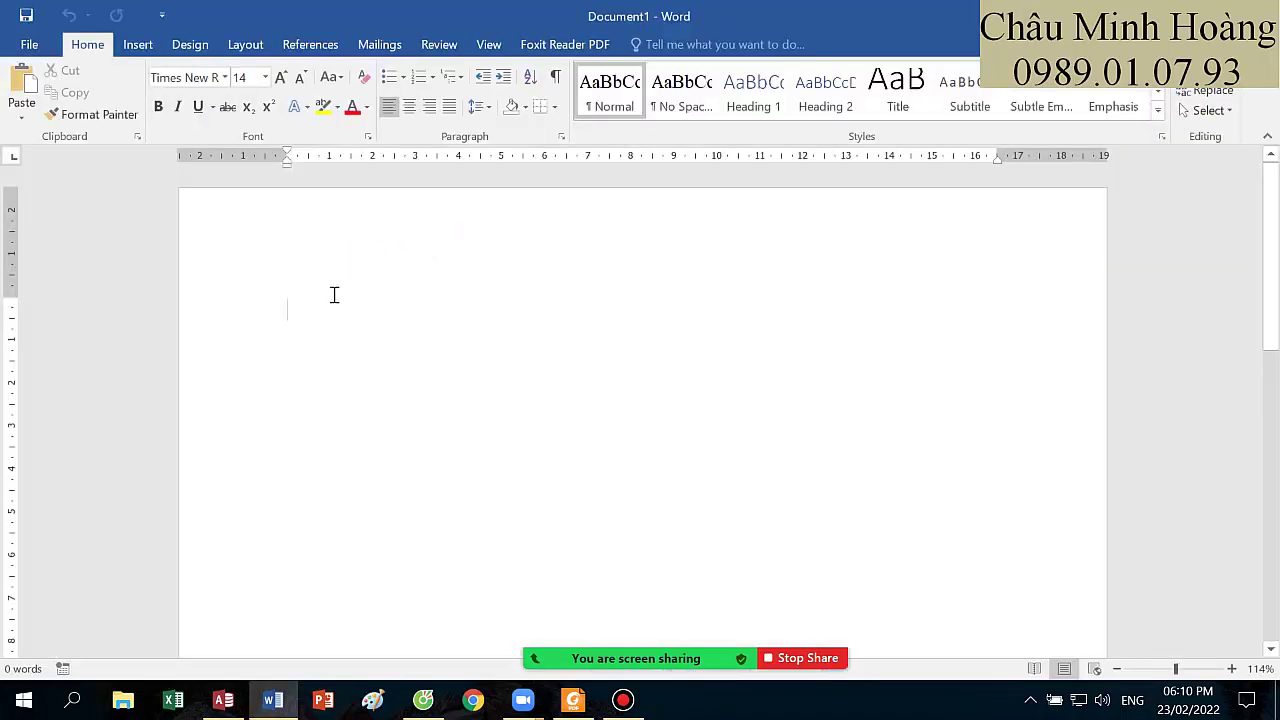
- Paste the copied criteria expression into the blank document and set all of its text to size 20
key(ctrl+v)
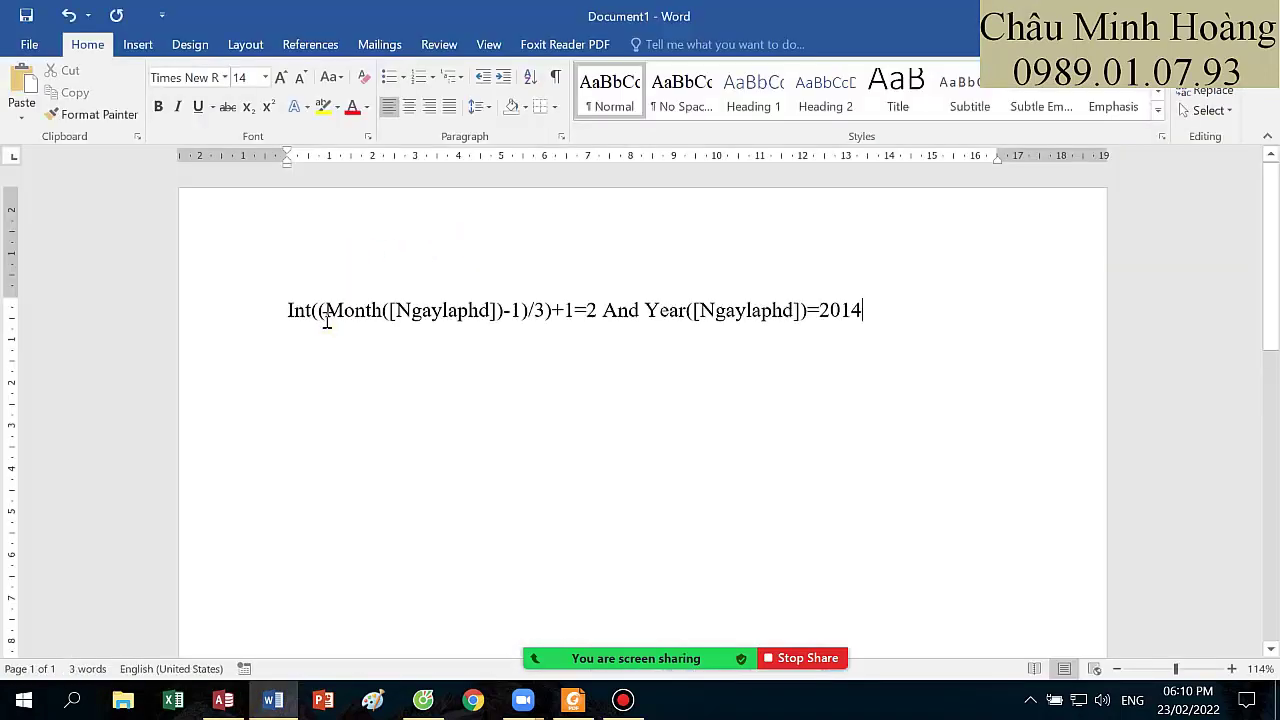
key(ctrl+a)
text(2)
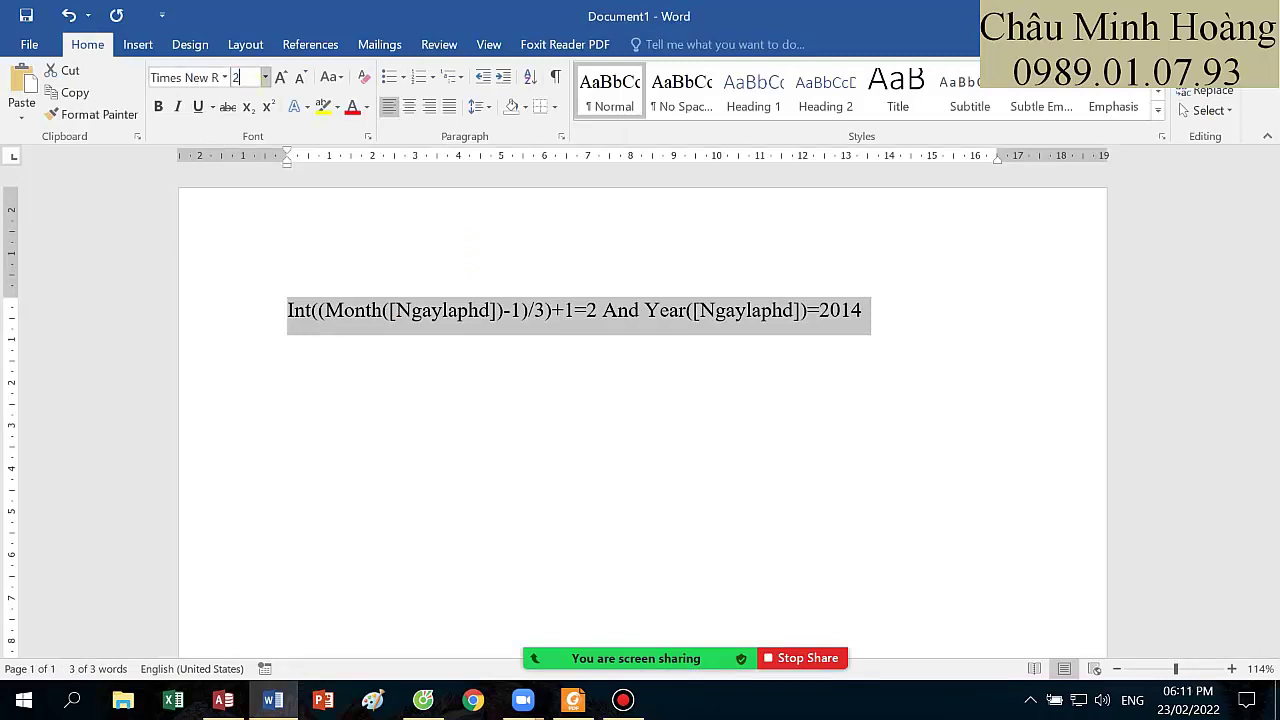
key(Return)
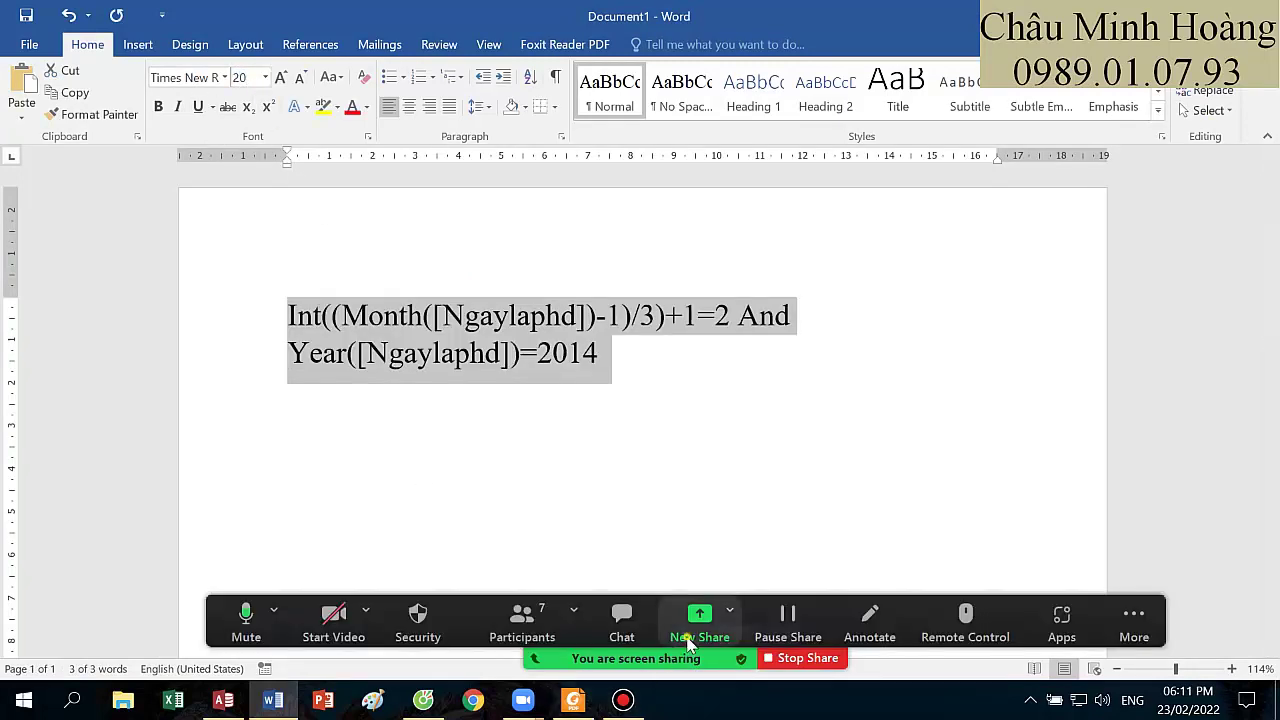
click(705, 625)
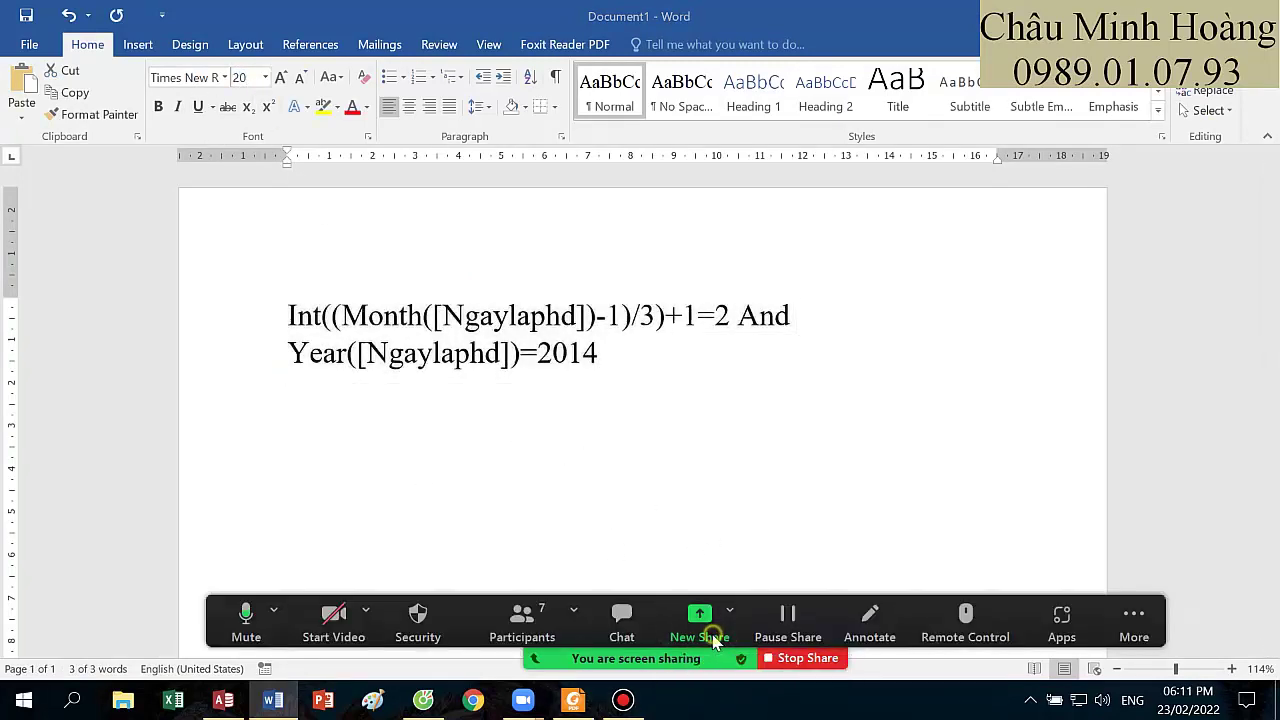
double_click(277, 377)
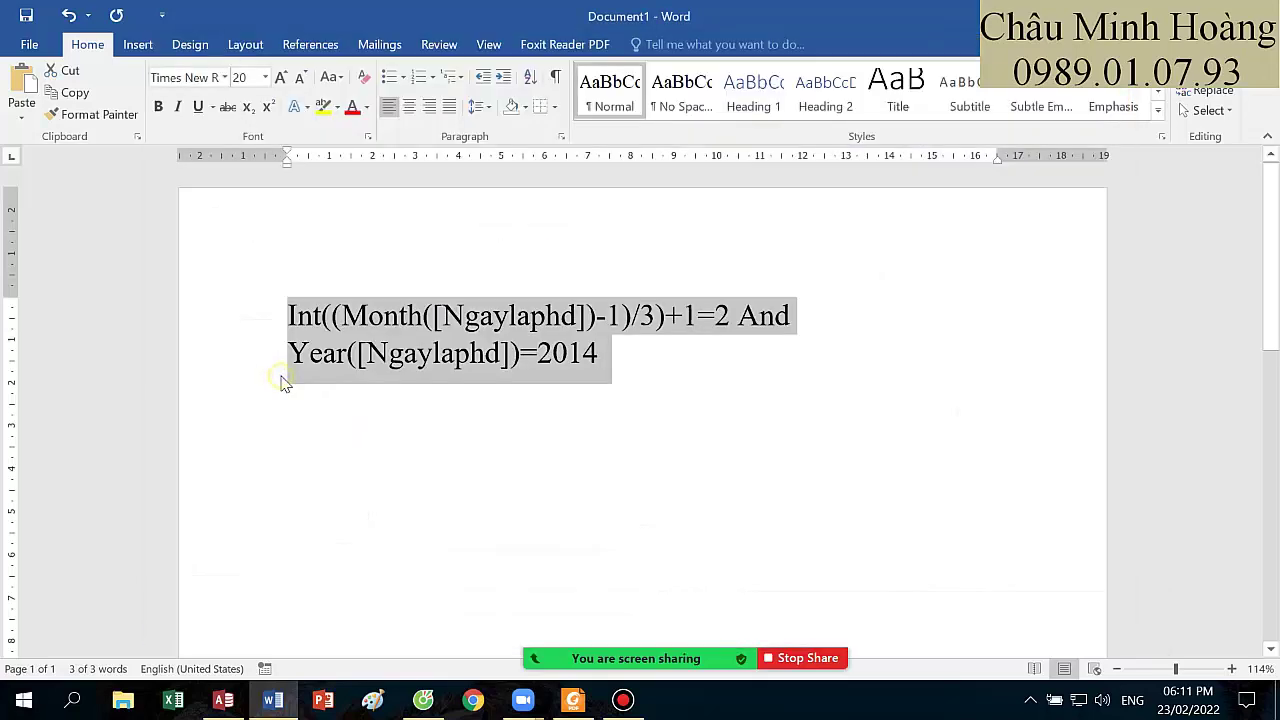
click(430, 352)
- Highlight in yellow the pair of parentheses enclosing Month([Ngaylaphd])-1
drag(331, 318, 342, 318)
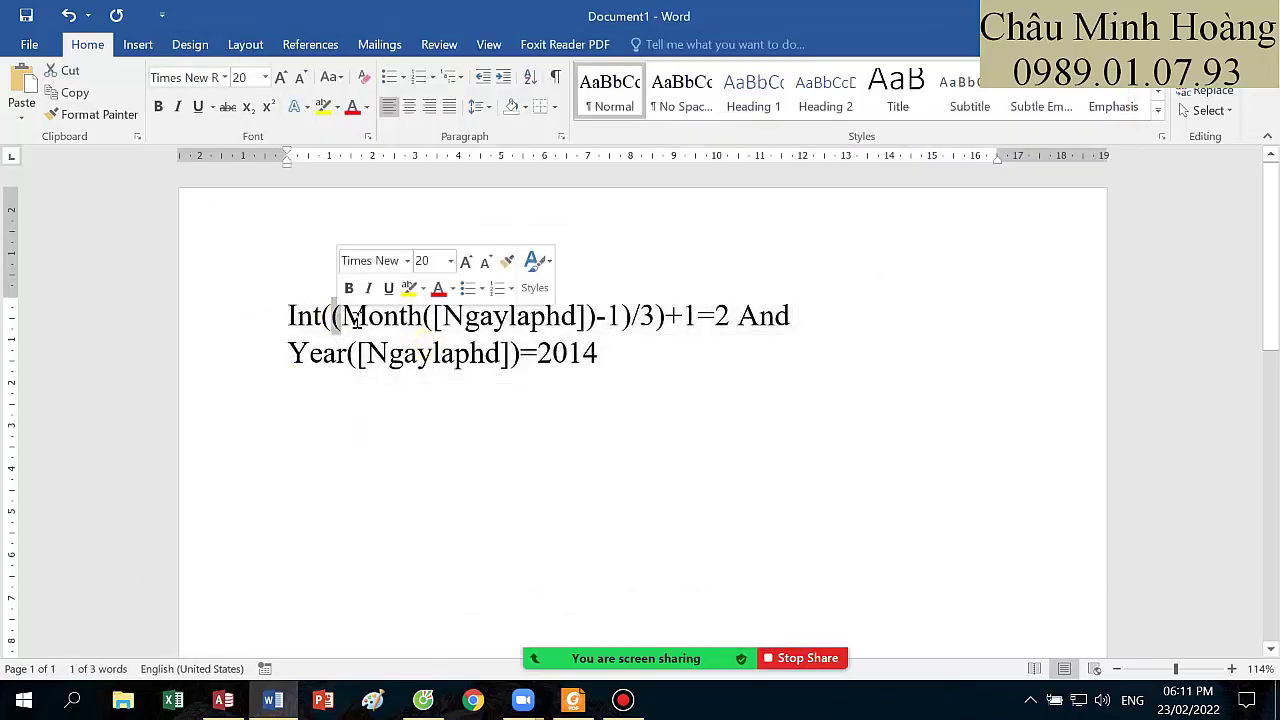
click(323, 108)
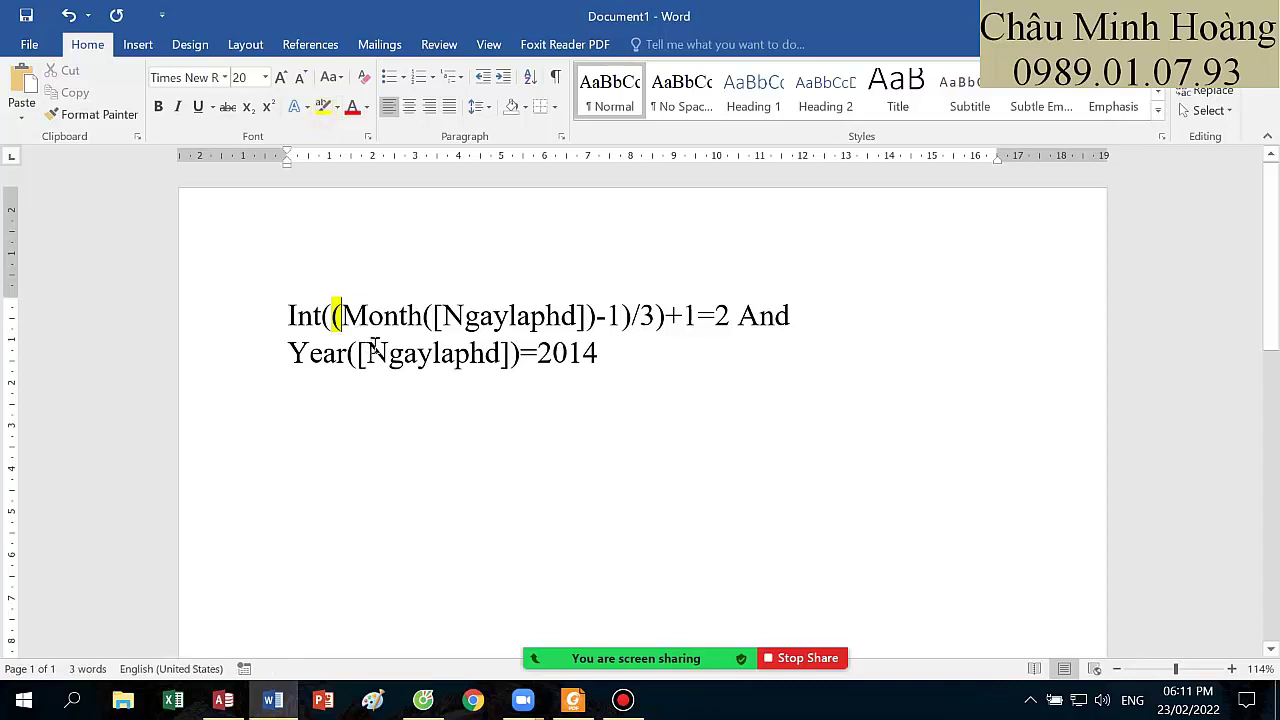
drag(619, 318, 632, 318)
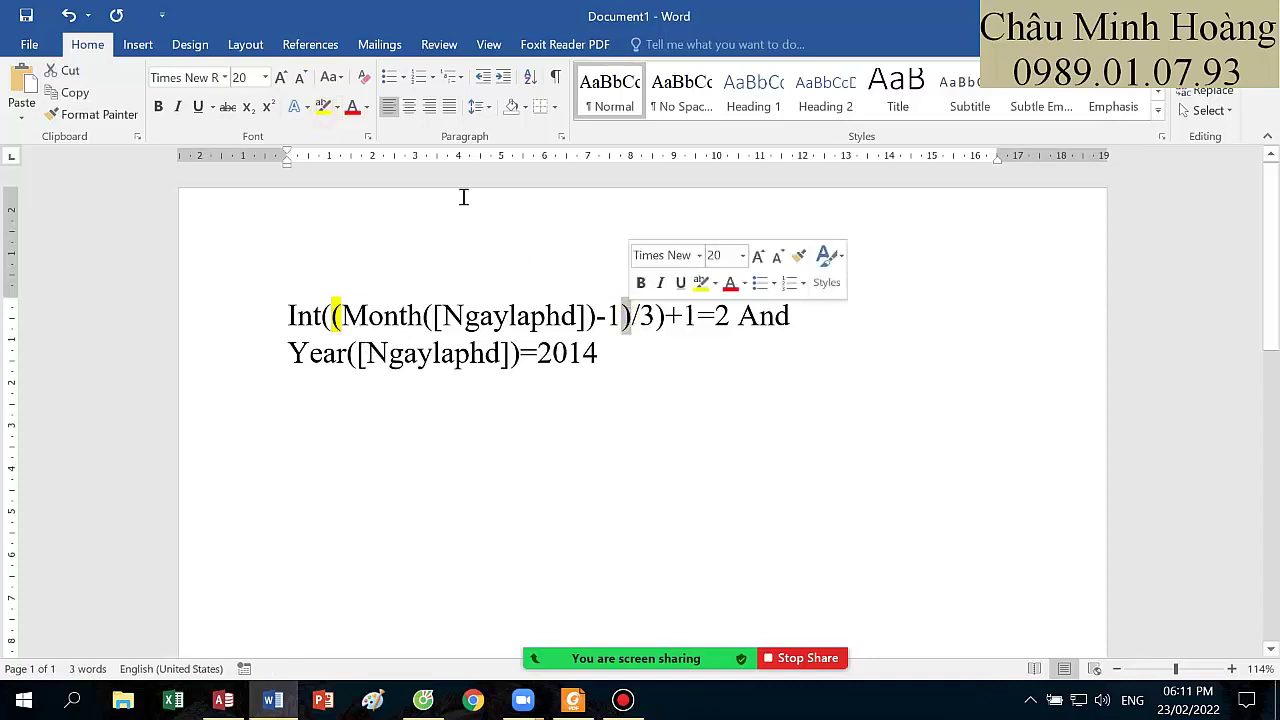
click(323, 108)
- Highlight in dark blue the opening and closing parentheses around the Month function's [Ngaylaphd] argument
drag(424, 318, 436, 318)
click(337, 110)
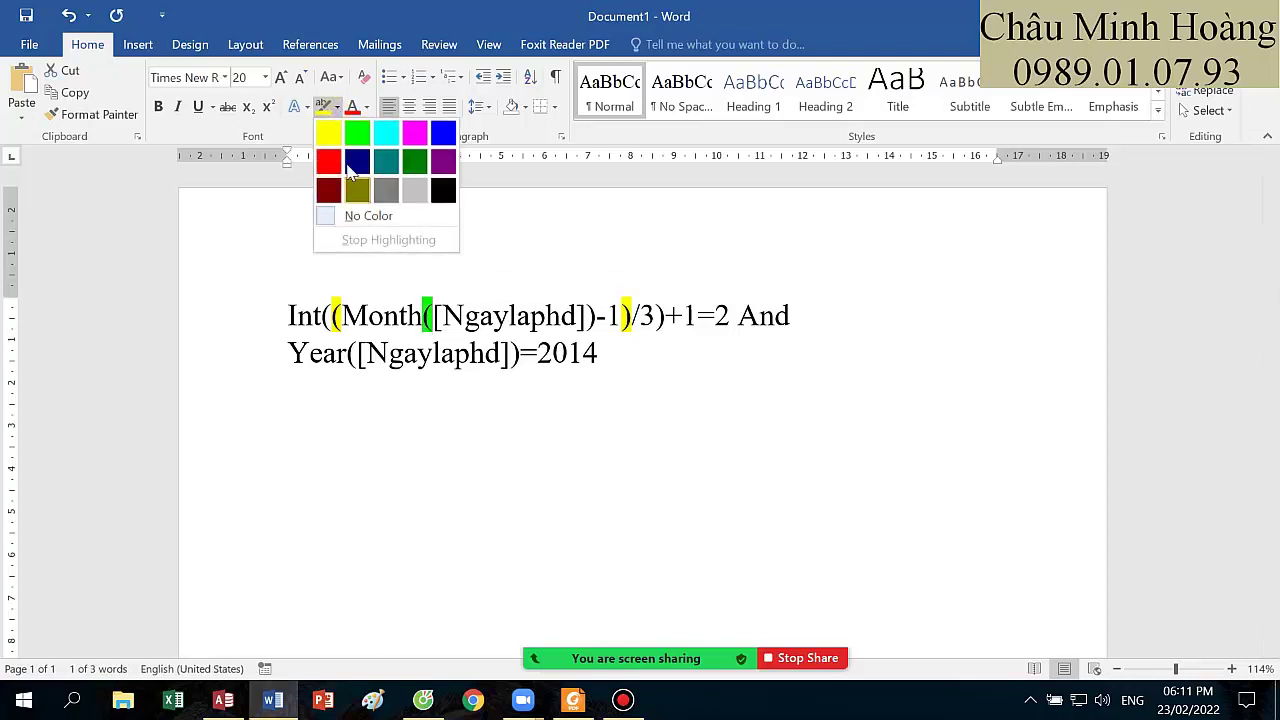
click(352, 165)
drag(586, 318, 598, 318)
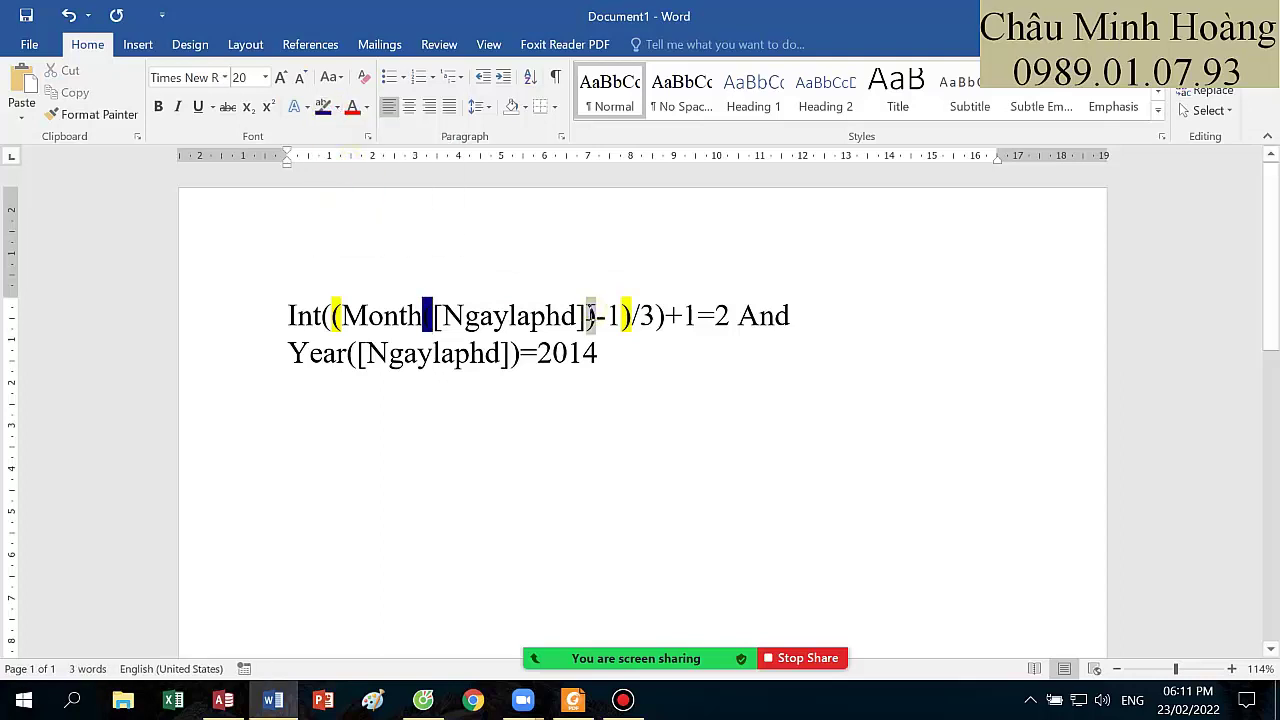
click(324, 110)
- Highlight the Int function's opening and closing parentheses in red
drag(320, 318, 333, 320)
click(337, 107)
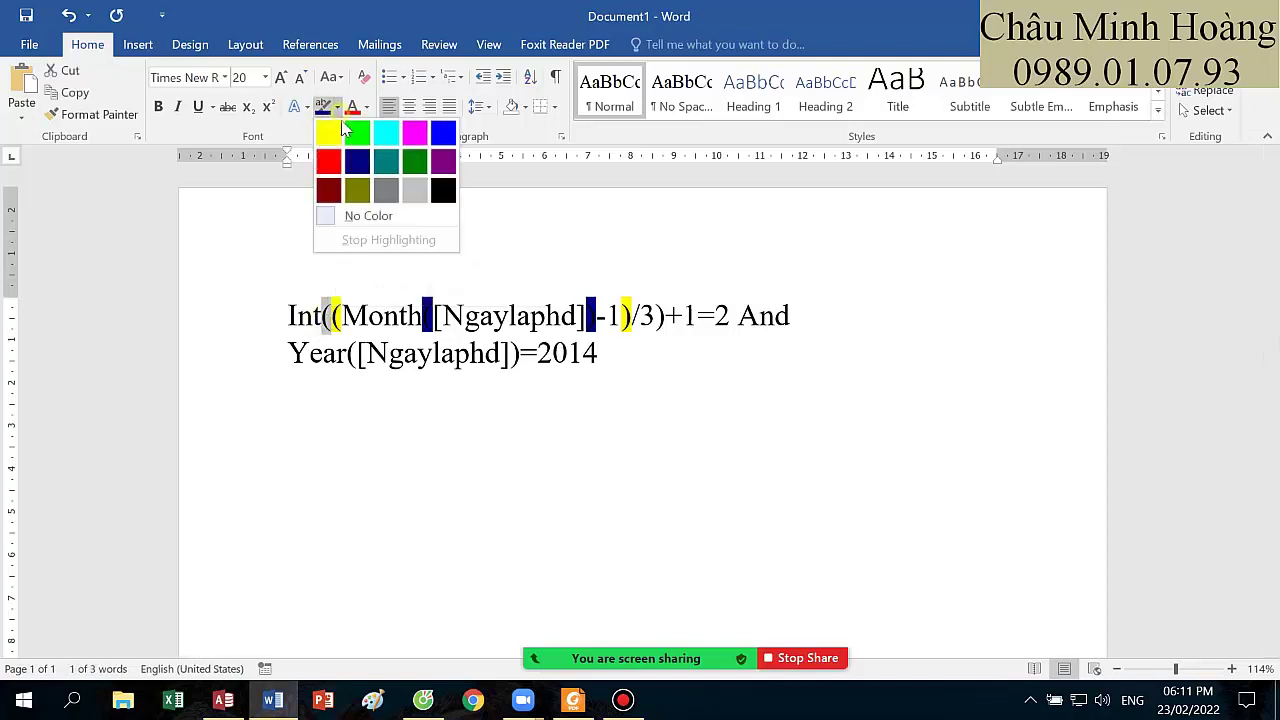
click(336, 167)
drag(654, 318, 666, 318)
click(324, 110)
key(Left)
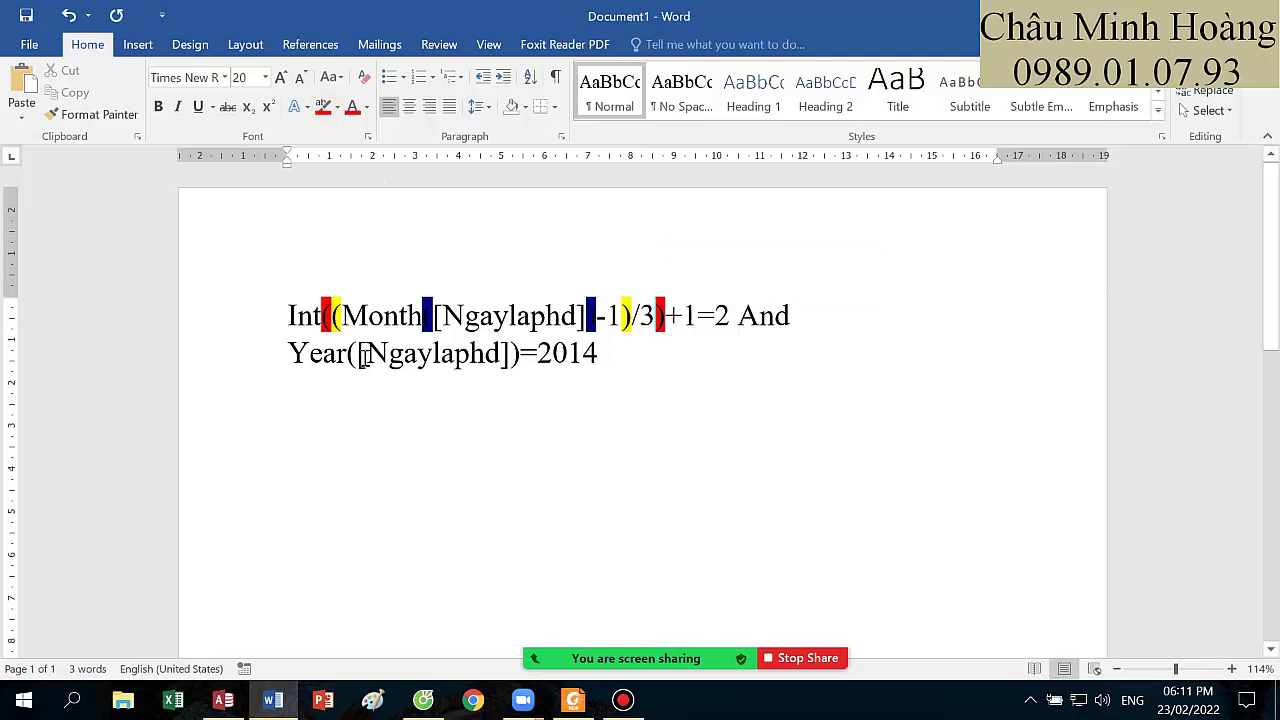
- Add the syntax line Datepart( dữ liệu muốn lấy ; [tên trường] ) below the criteria expression
drag(360, 357, 505, 358)
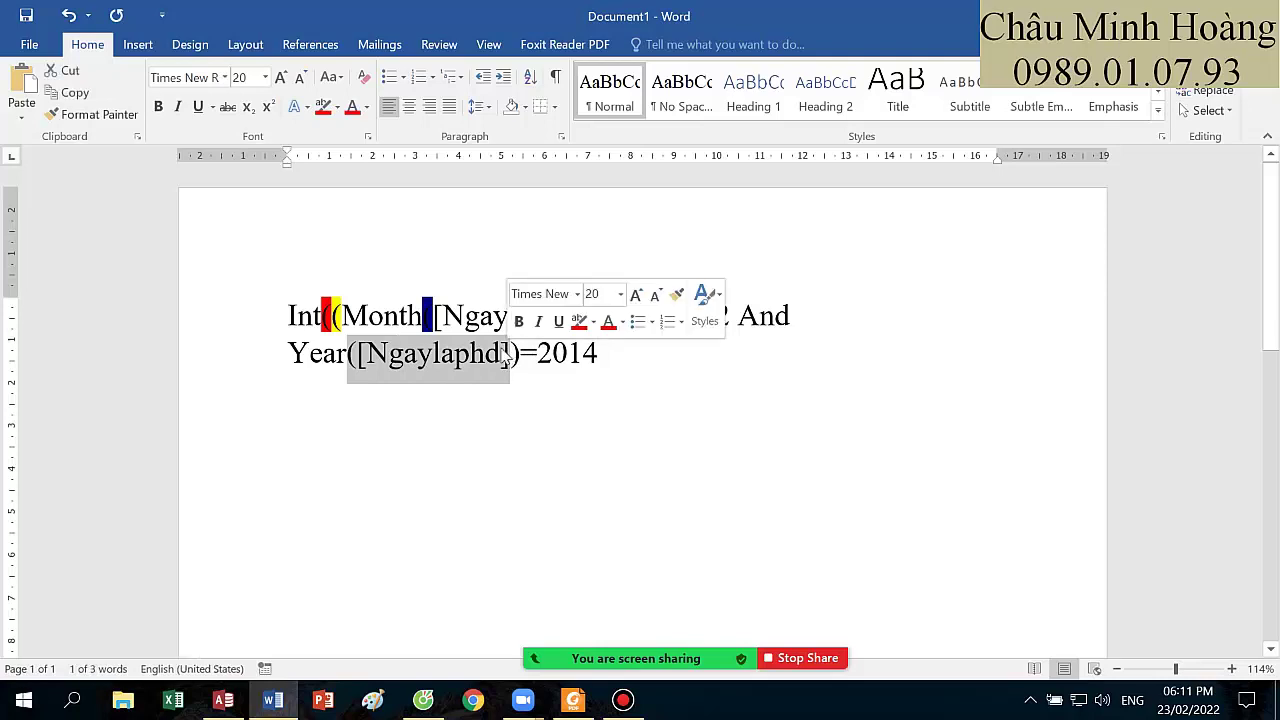
click(704, 369)
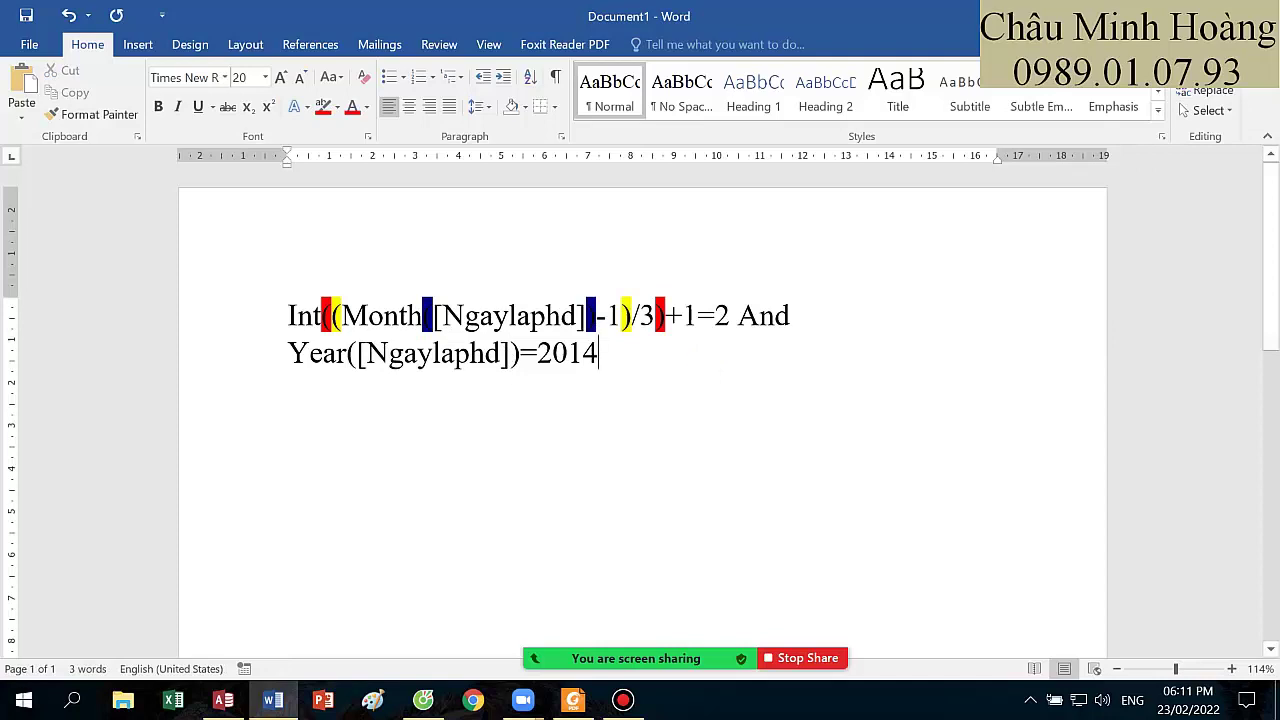
key(Return)
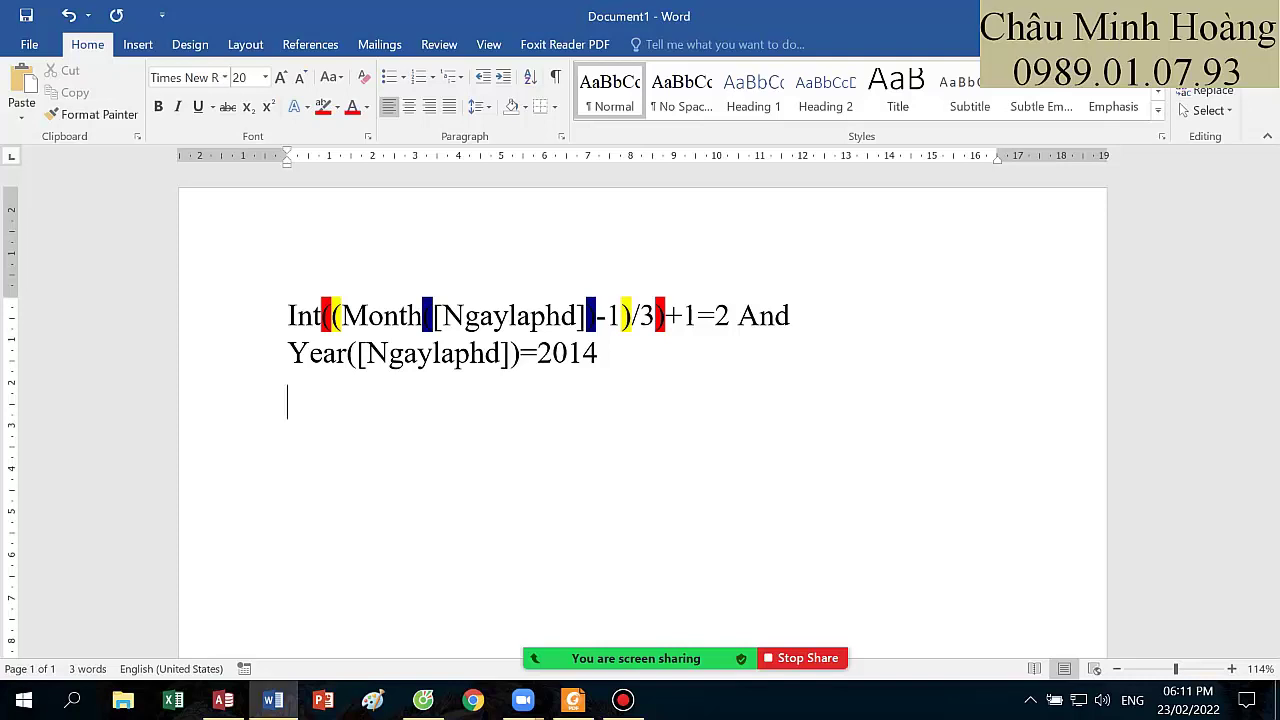
text(datepa)
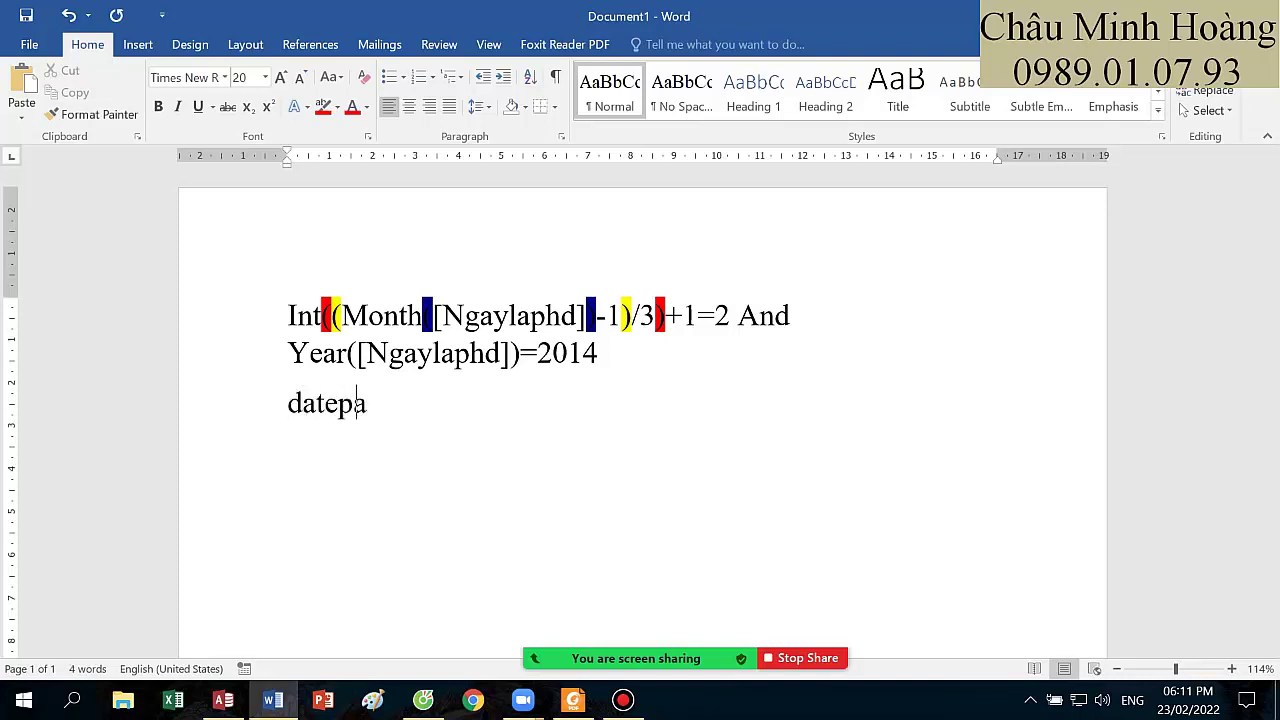
key(BackSpace)
text(art)
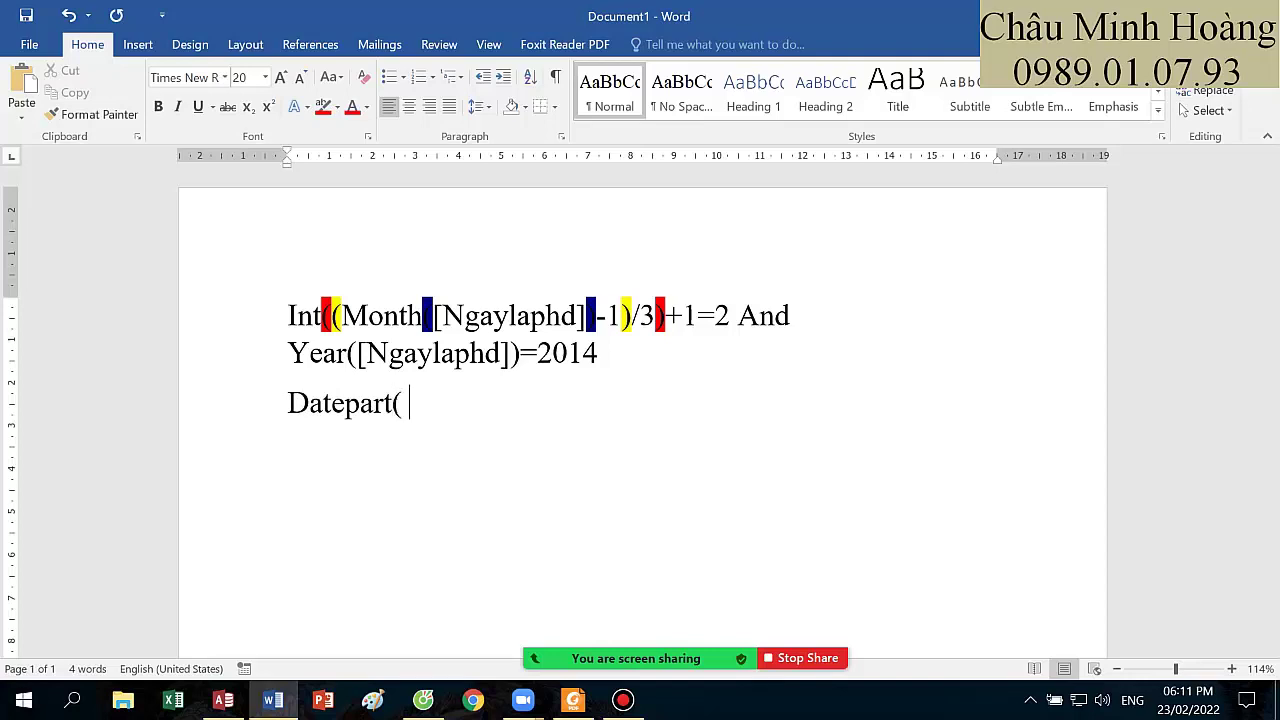
text(( dữ liệu m)
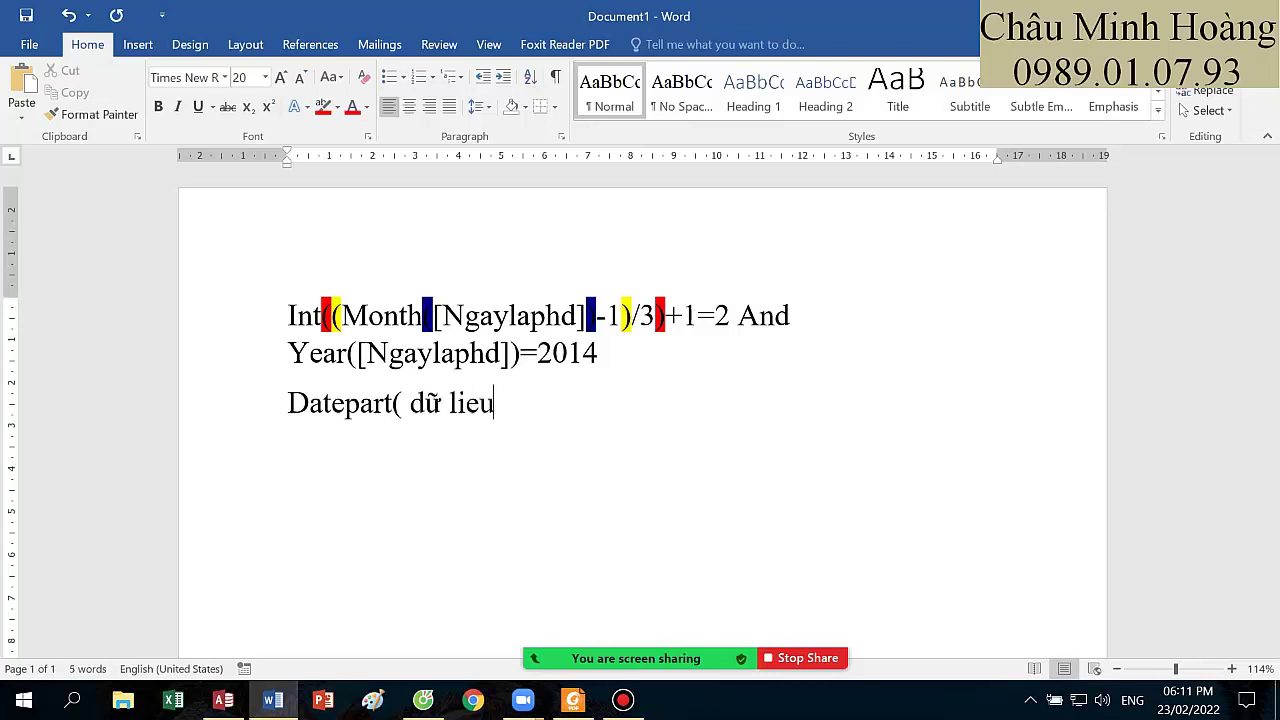
text(uốn lấy)
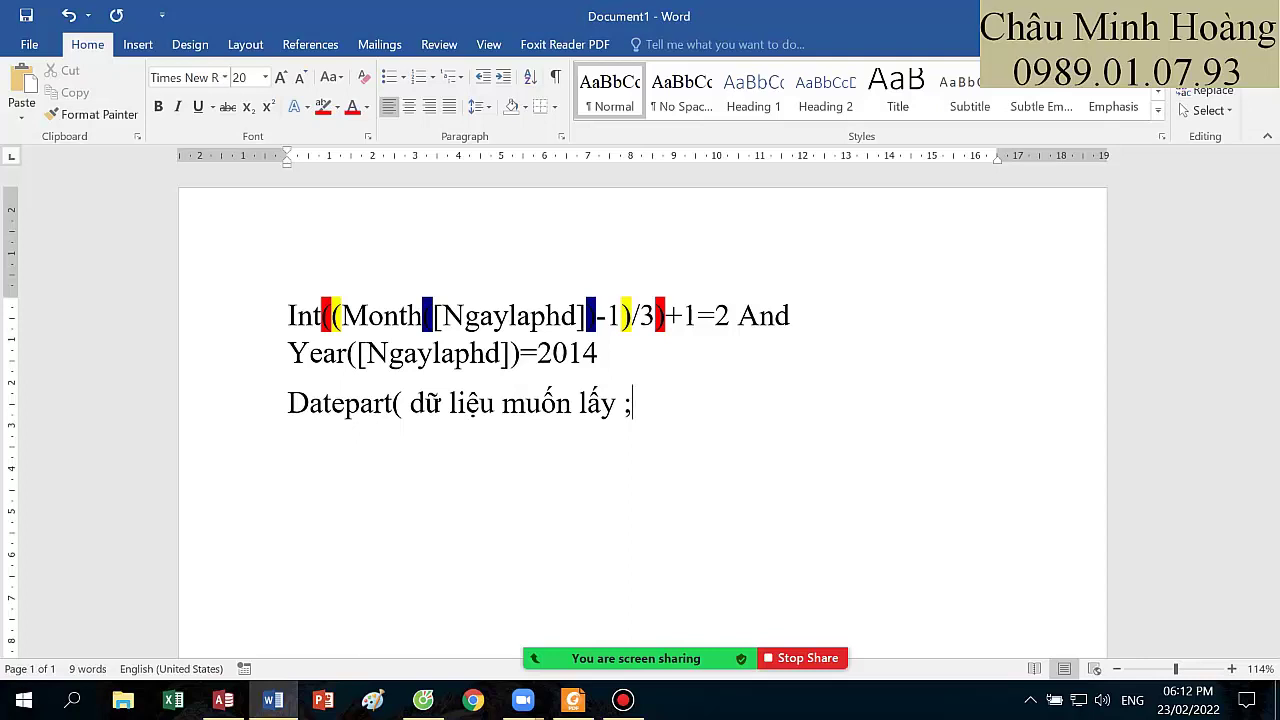
text([ten)
text( trường)
text(])
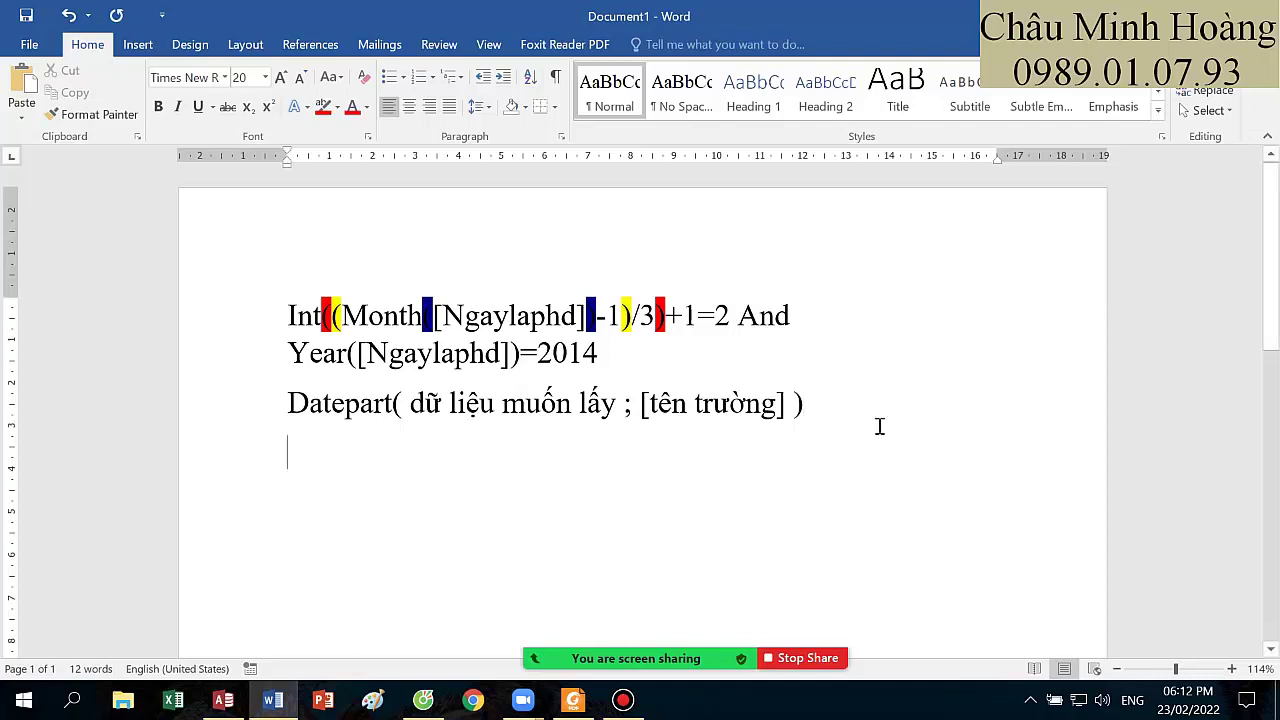
- Write the year example Lấy Năm : datepart(“yyyy”;[Tên Trường]) on the line below the syntax
text(Lấy )
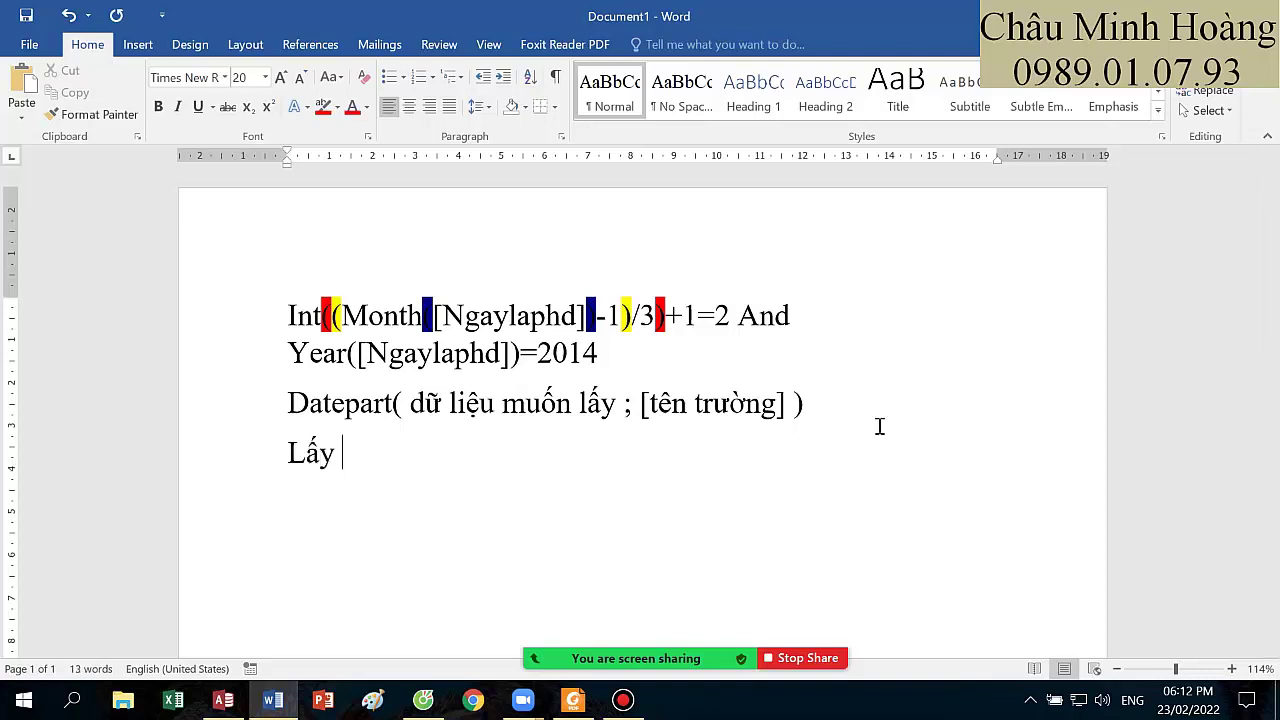
text(Năm : da)
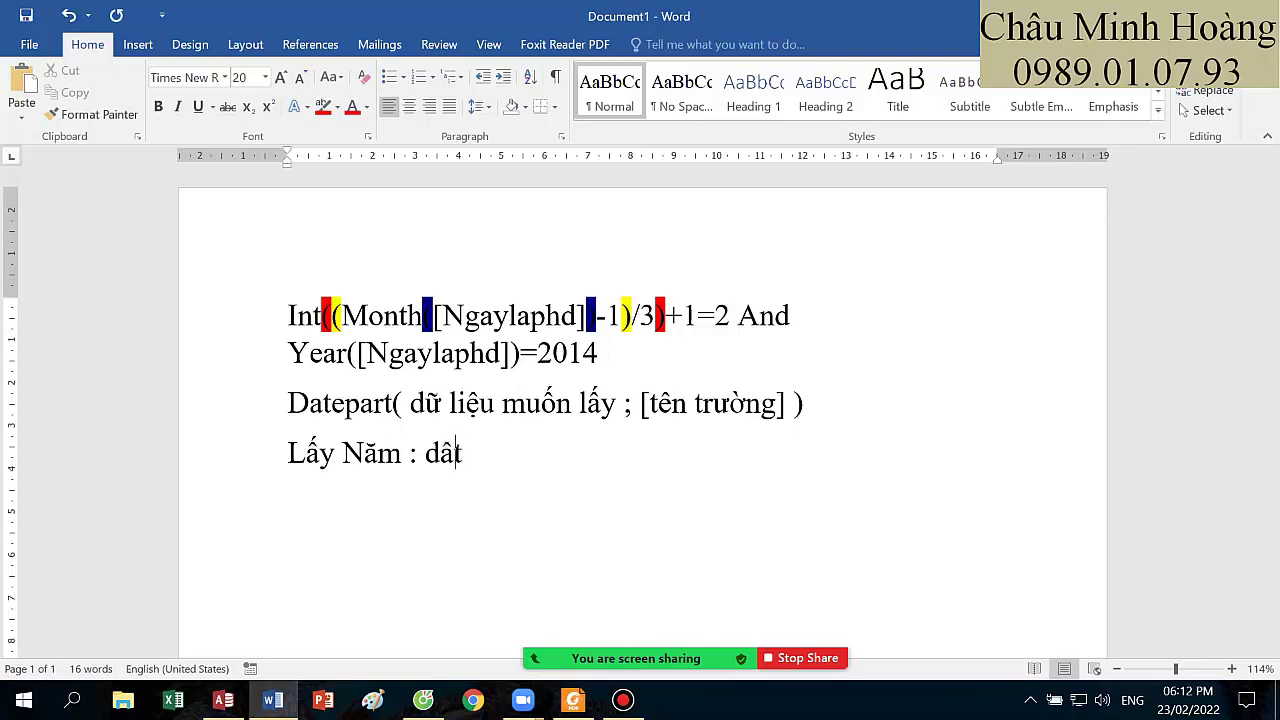
key(BackSpace)
text(ta)
key(BackSpace)
key(BackSpace)
text(ate)
text(part)
text(("yyyy)
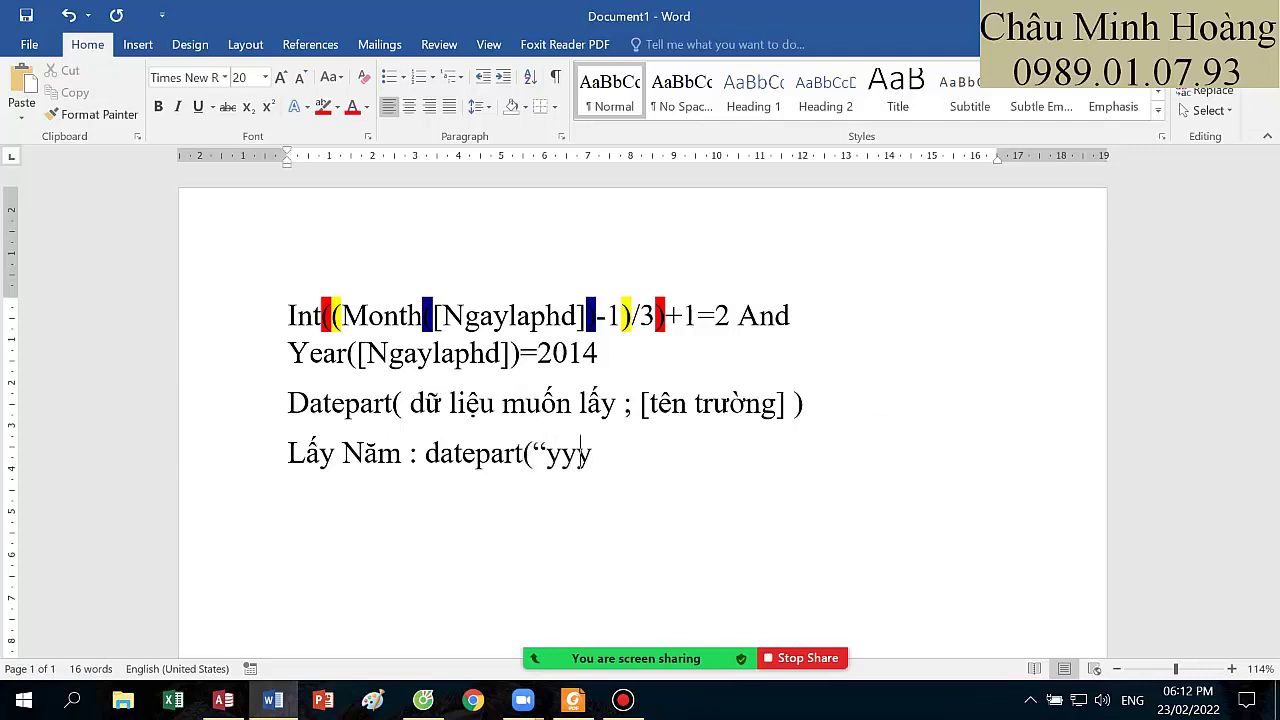
text(";)
text([)
text(Tên)
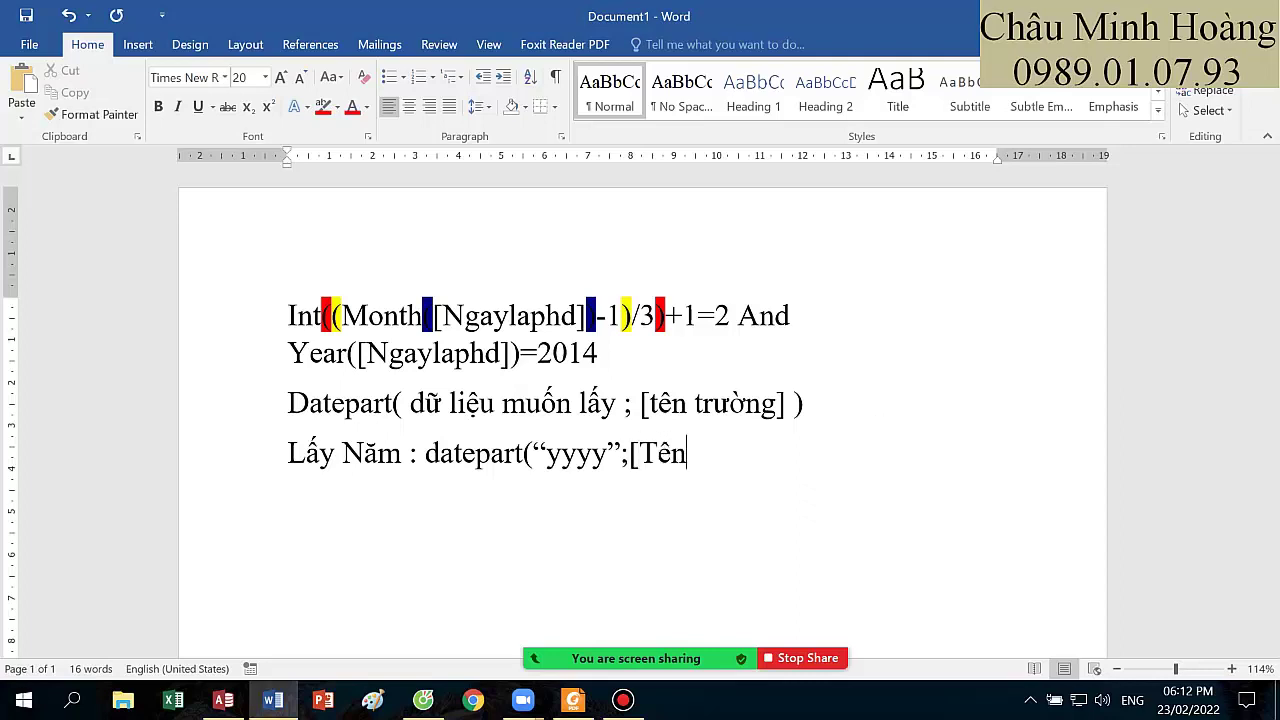
text( Trường)
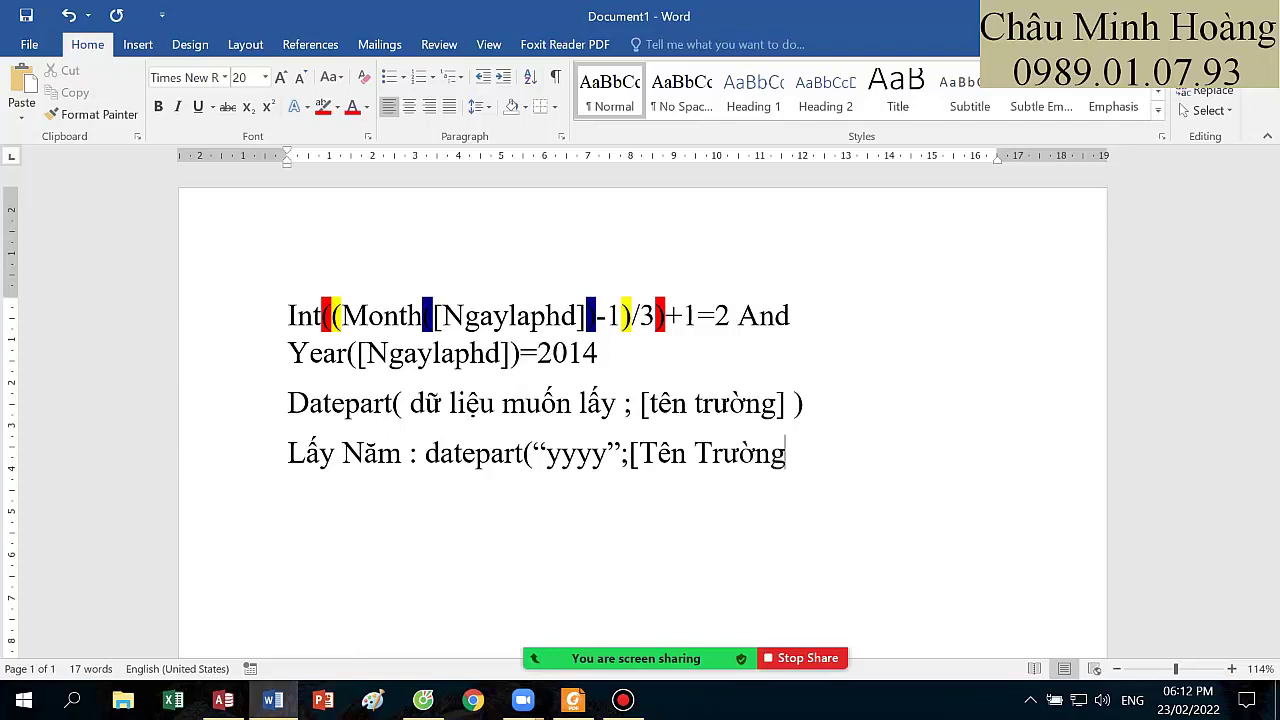
text(]))
- Add the quarter line Lấy quý : datepart(“q”;[Tên Trường]) by reusing a copy of the year line's datepart expression
drag(822, 458, 428, 471)
key(ctrl+c)
click(823, 452)
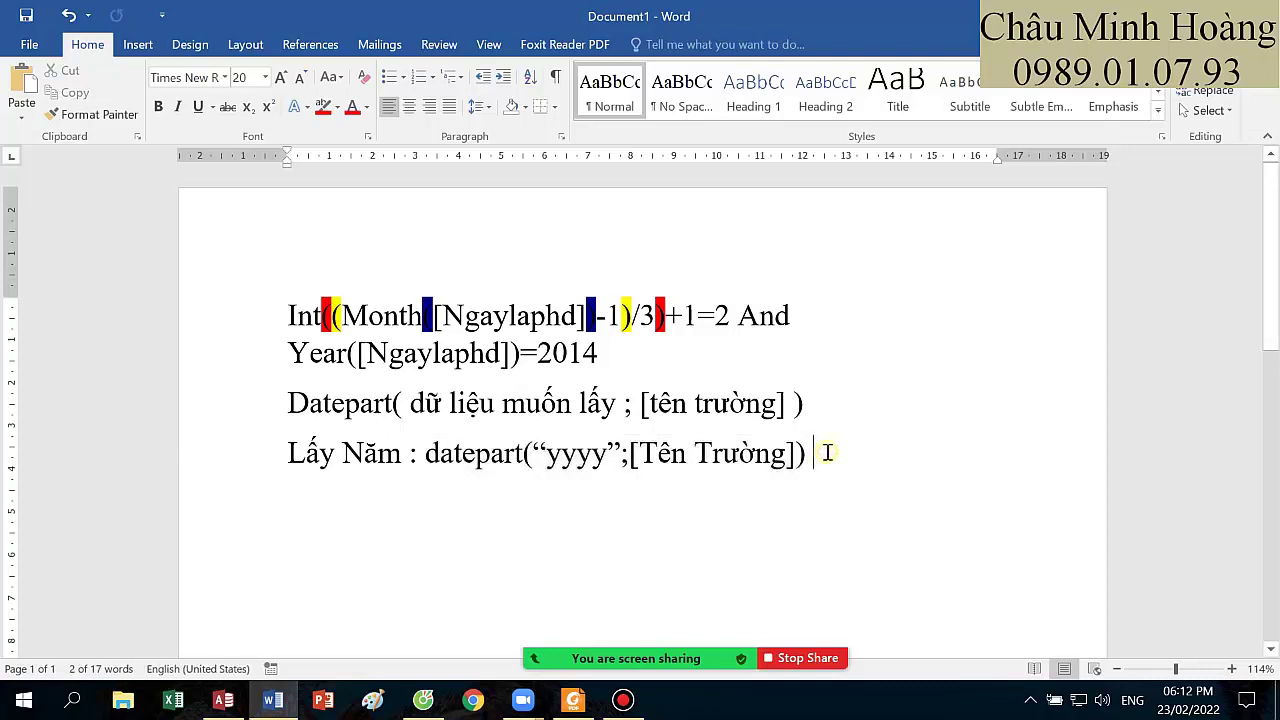
key(Return)
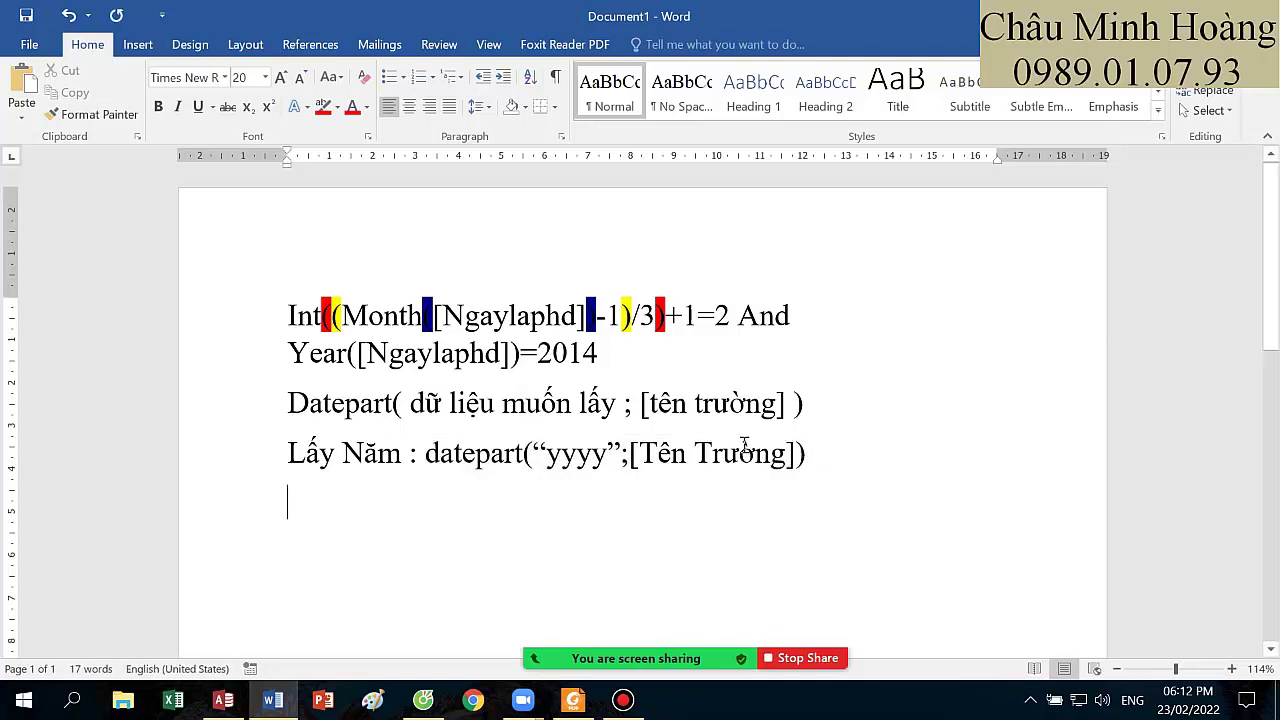
text(Lấy quý)
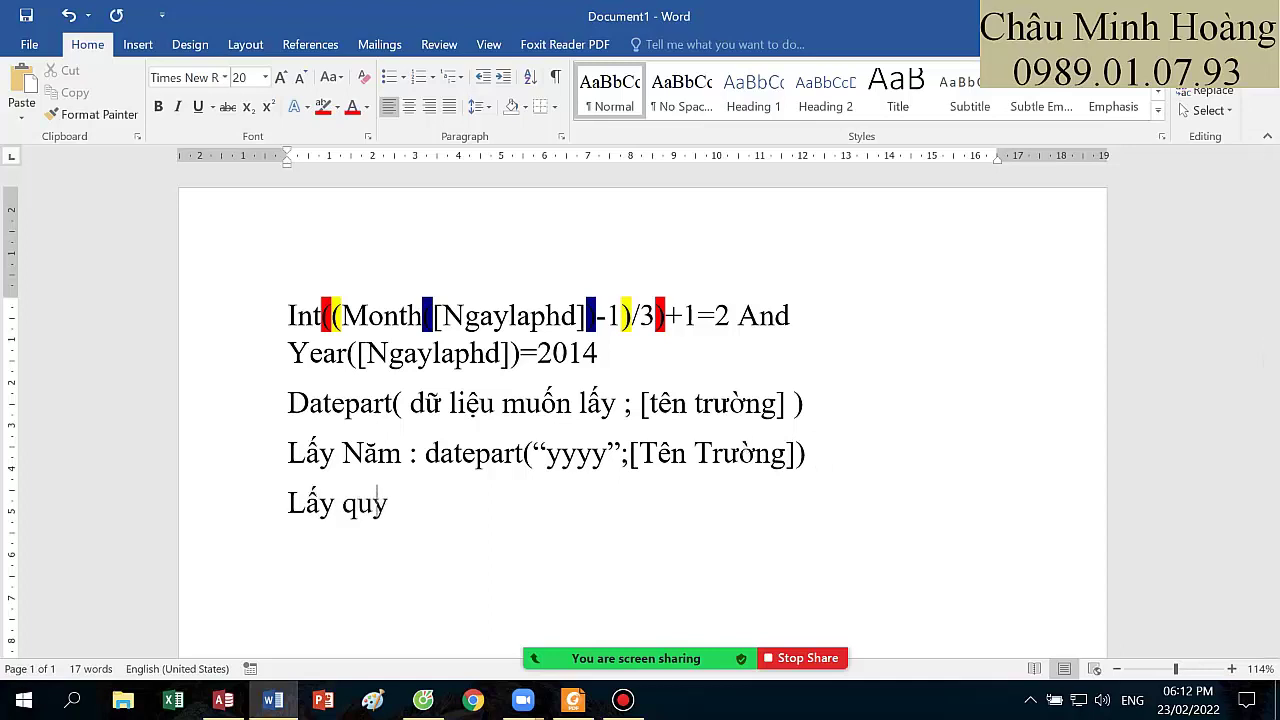
key(ctrl+v)
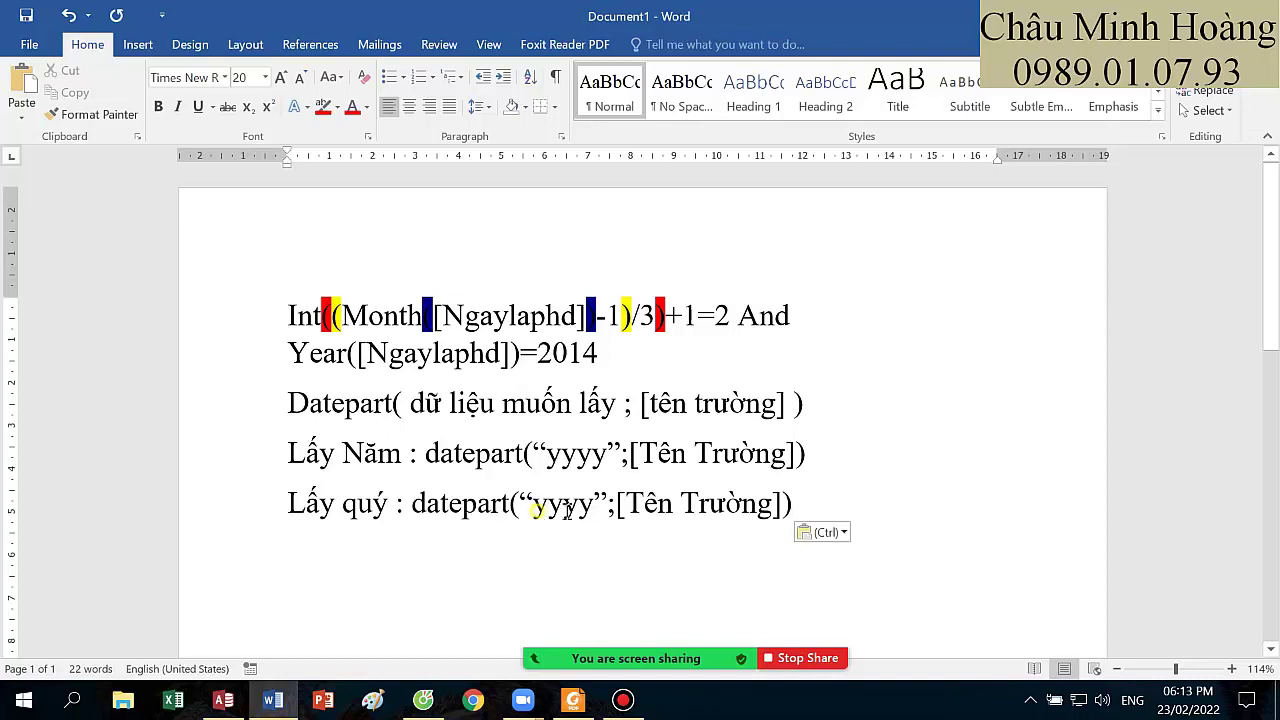
drag(533, 506, 590, 518)
text(q)
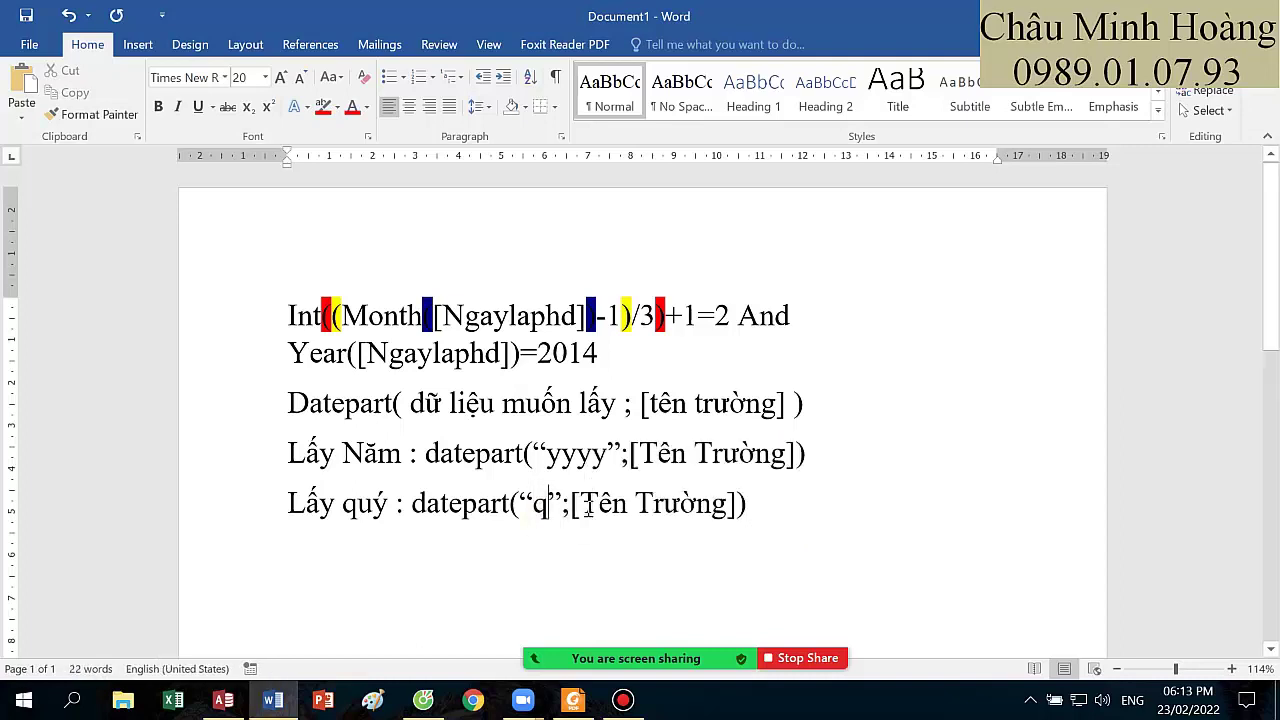
- Start a new line below the quarter example with the label Lấy Tháng :
click(793, 500)
key(Return)
text(Lấy Tháng :)
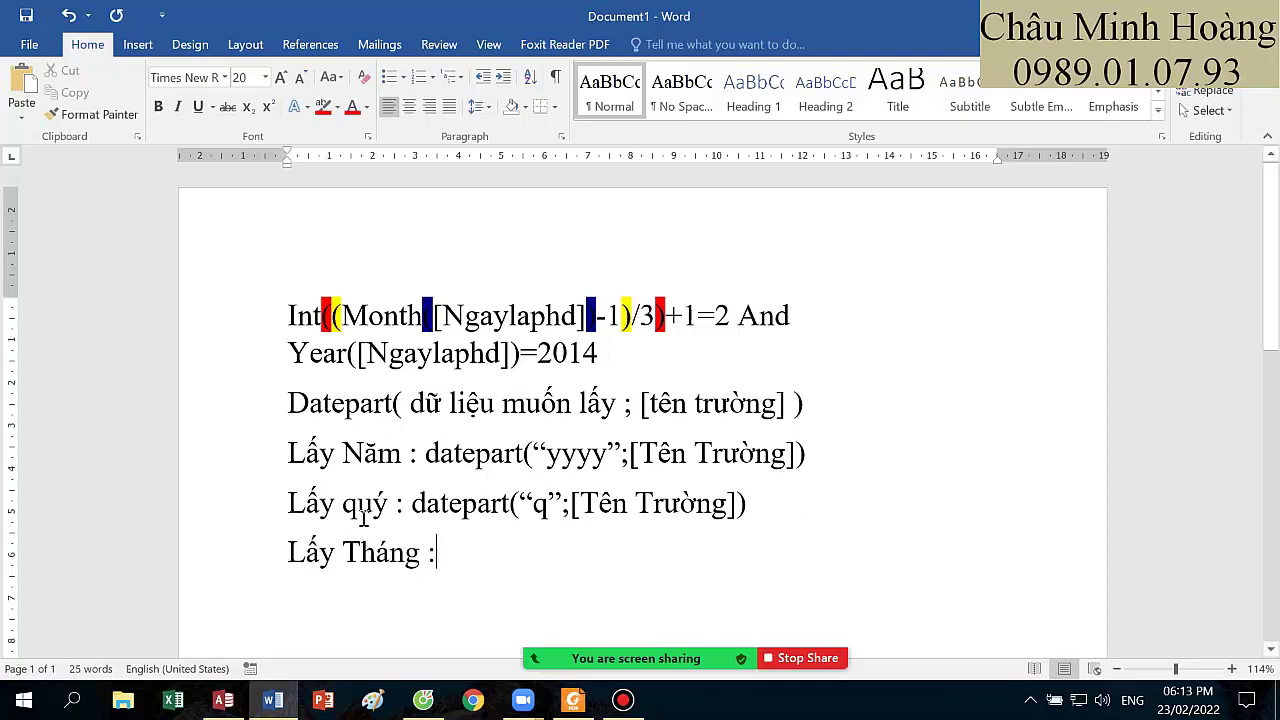
- Capitalize the first letter of quý in the quarter line so it reads Quý
double_click(365, 504)
click(354, 507)
key(shift+Left)
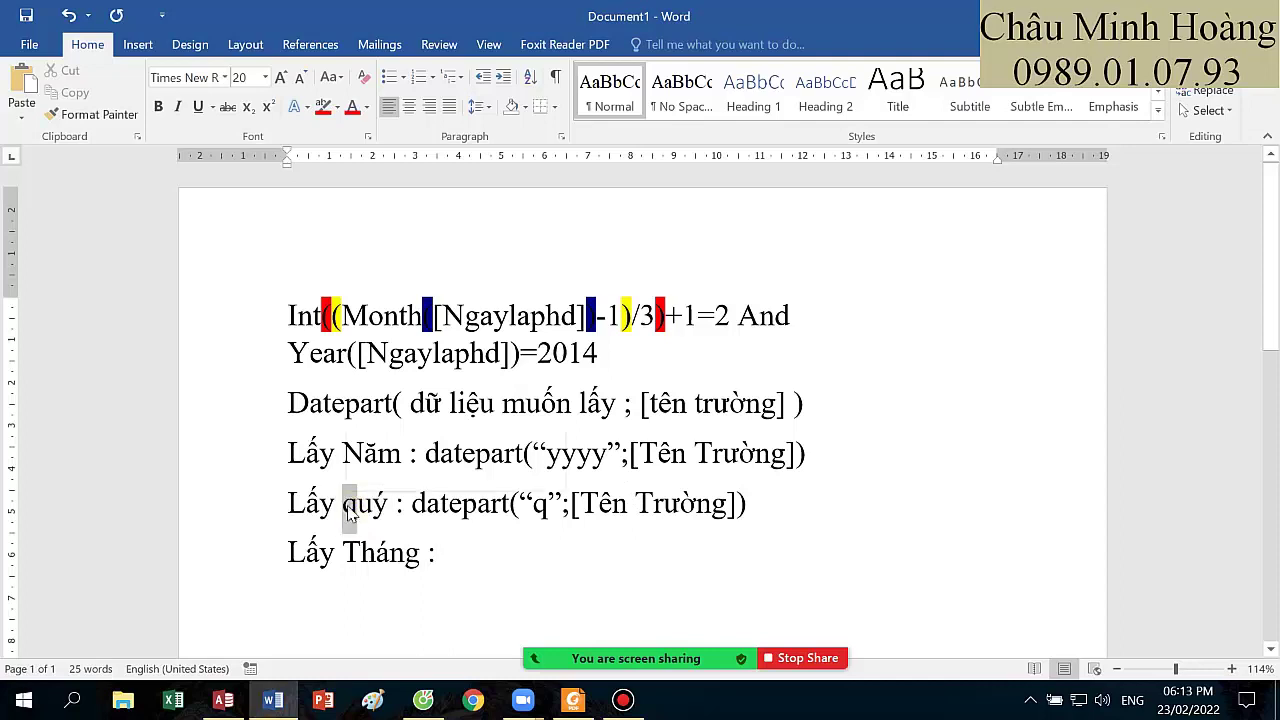
text(Q)
- Complete the Lấy Tháng line with datepart(“m”;[Tên Trường]), adapted from a pasted copy of the year expression
click(465, 548)
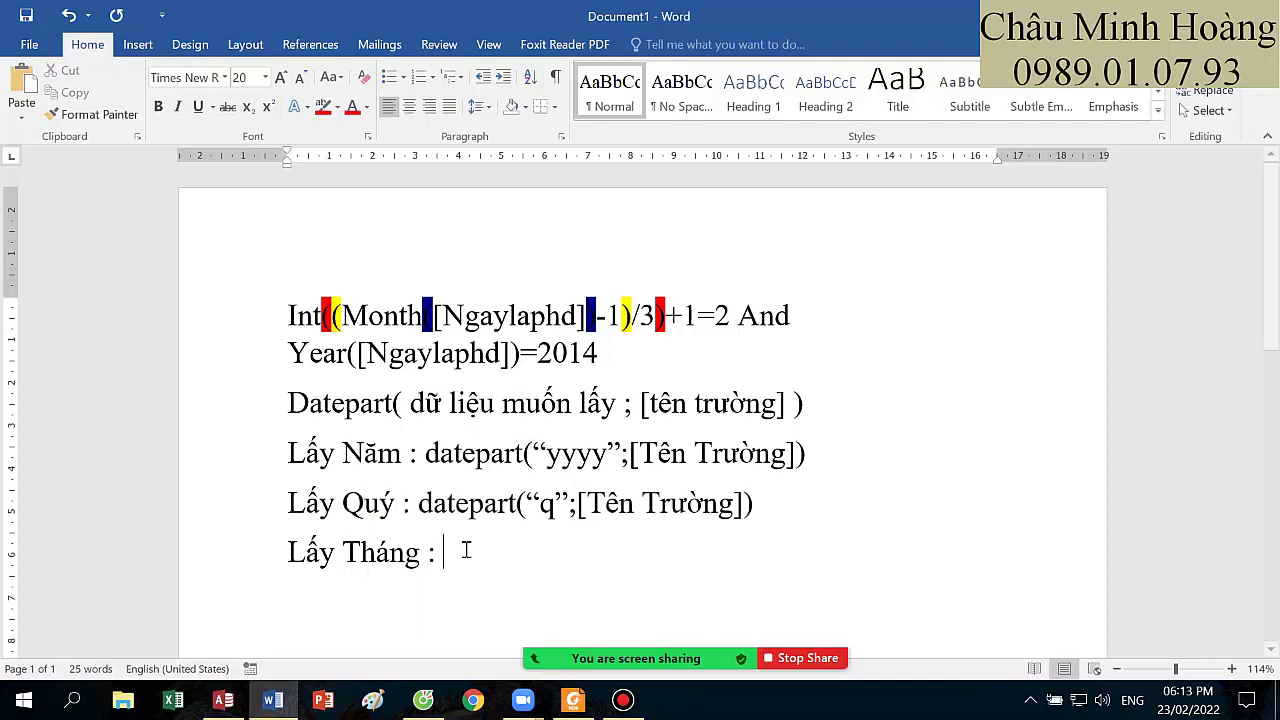
key(ctrl+v)
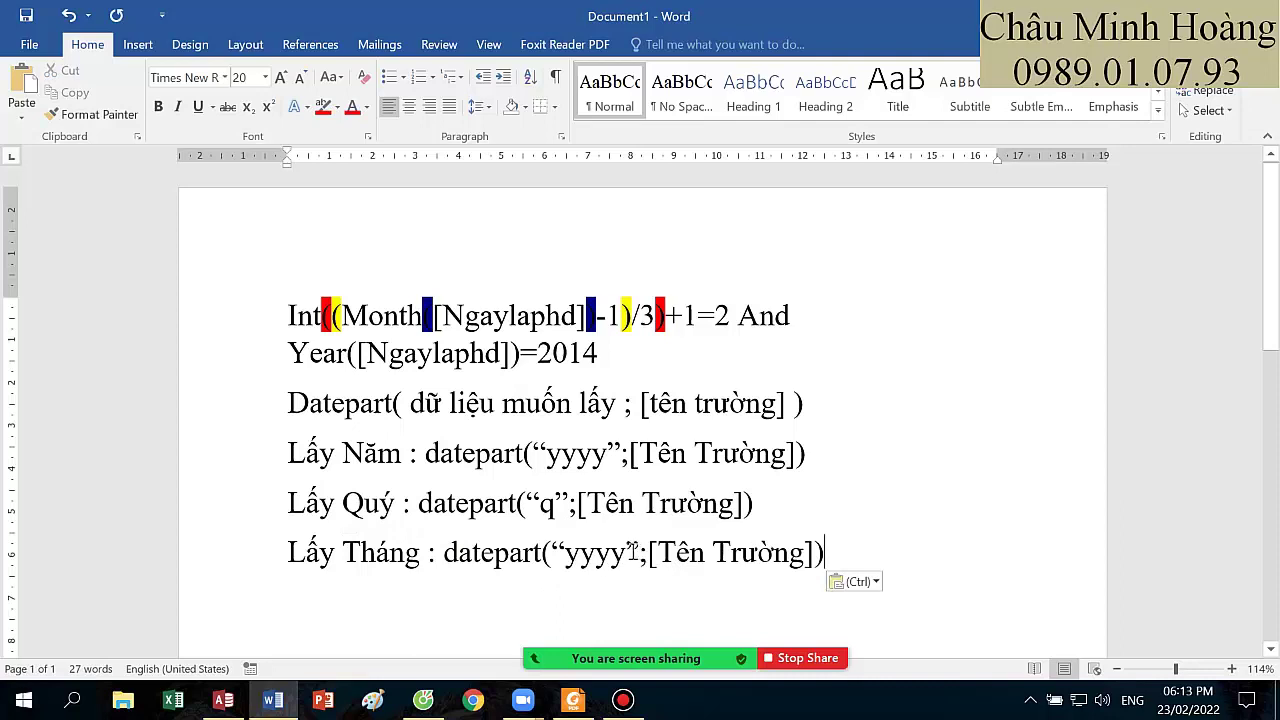
drag(626, 553, 566, 553)
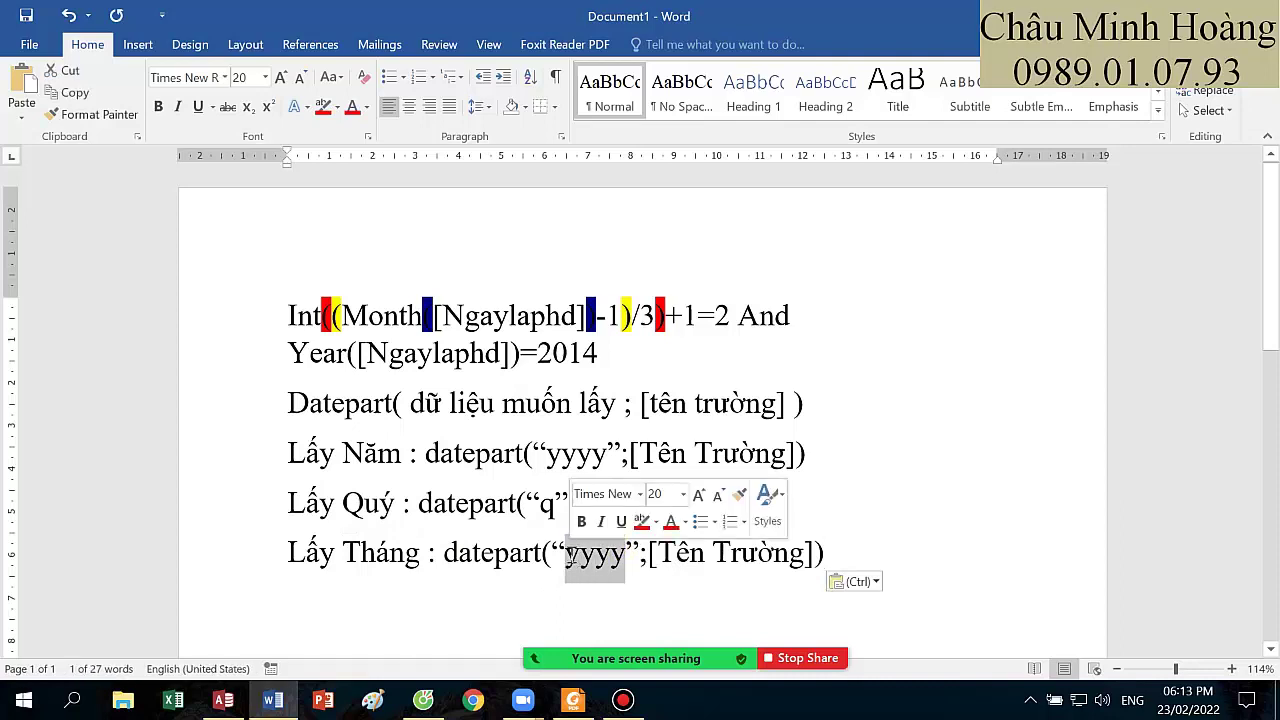
text(m)
- Copy the month line below itself and change the copy to Lấy Ngày : datepart(“d”;[Tên Trường])
drag(800, 558, 293, 568)
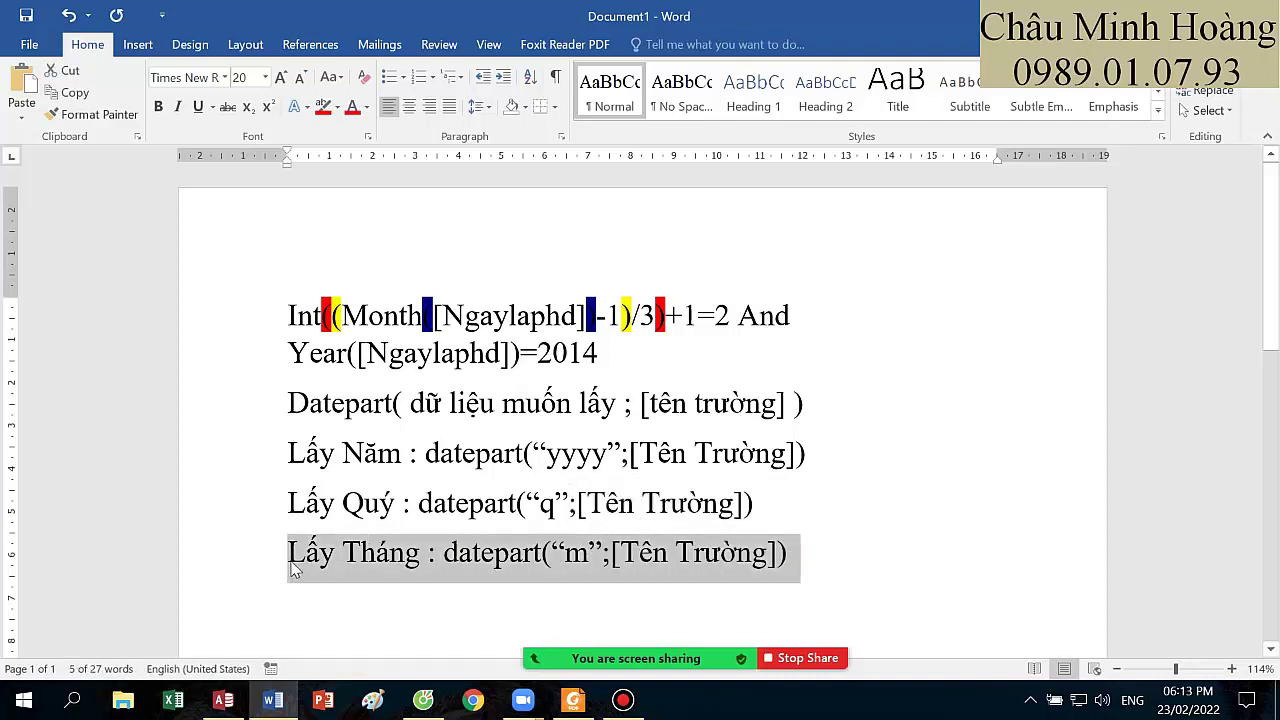
click(818, 559)
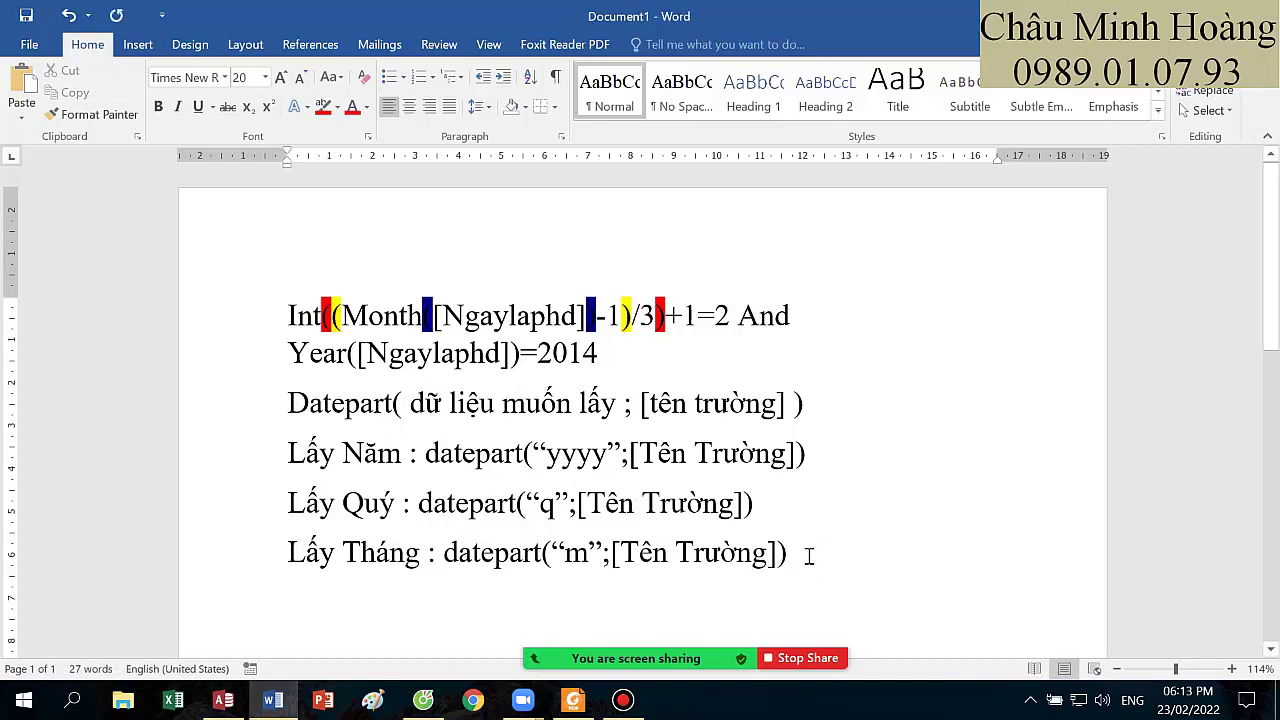
text(Lấy Tháng : datepart("m";[Tên Trường]))
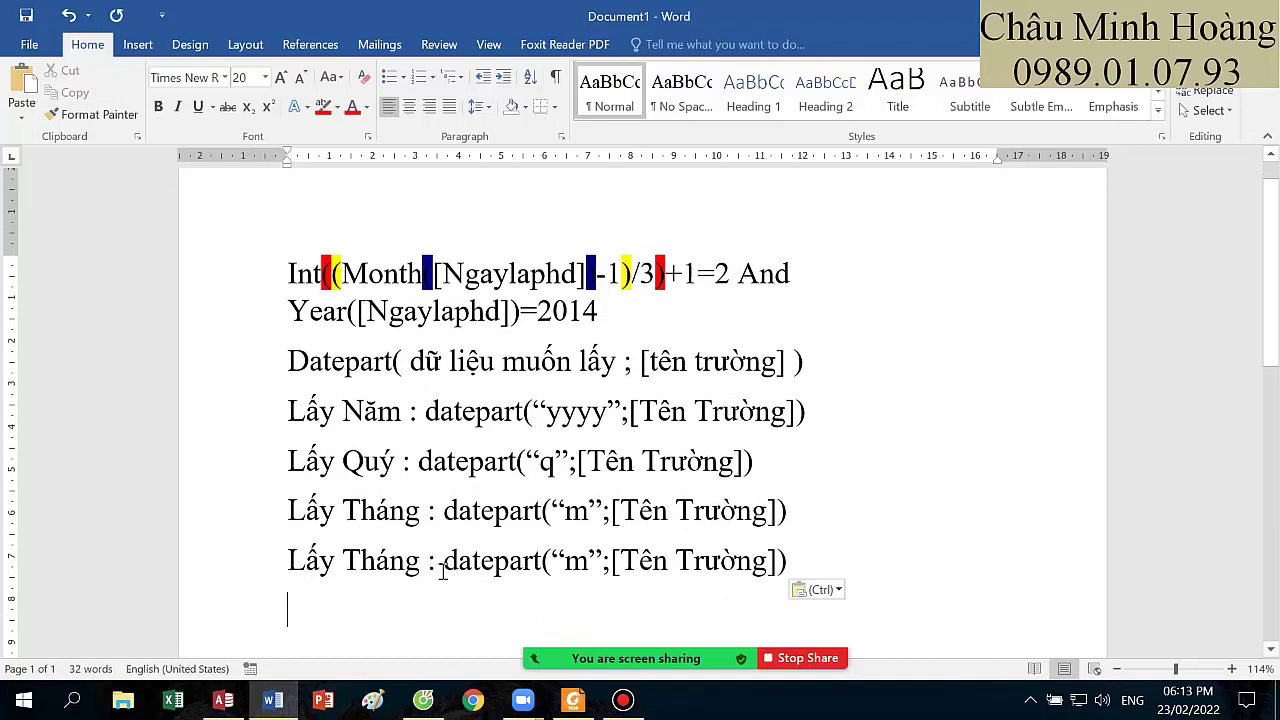
drag(422, 562, 354, 562)
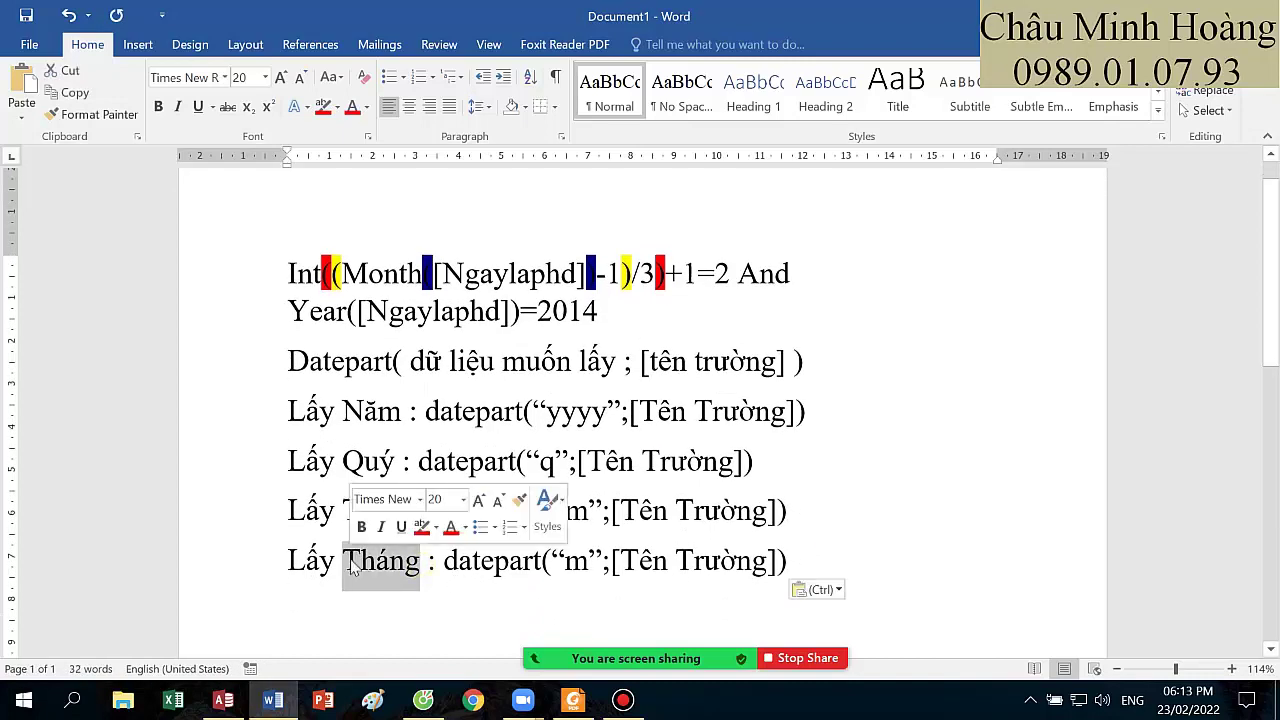
text(Ngày)
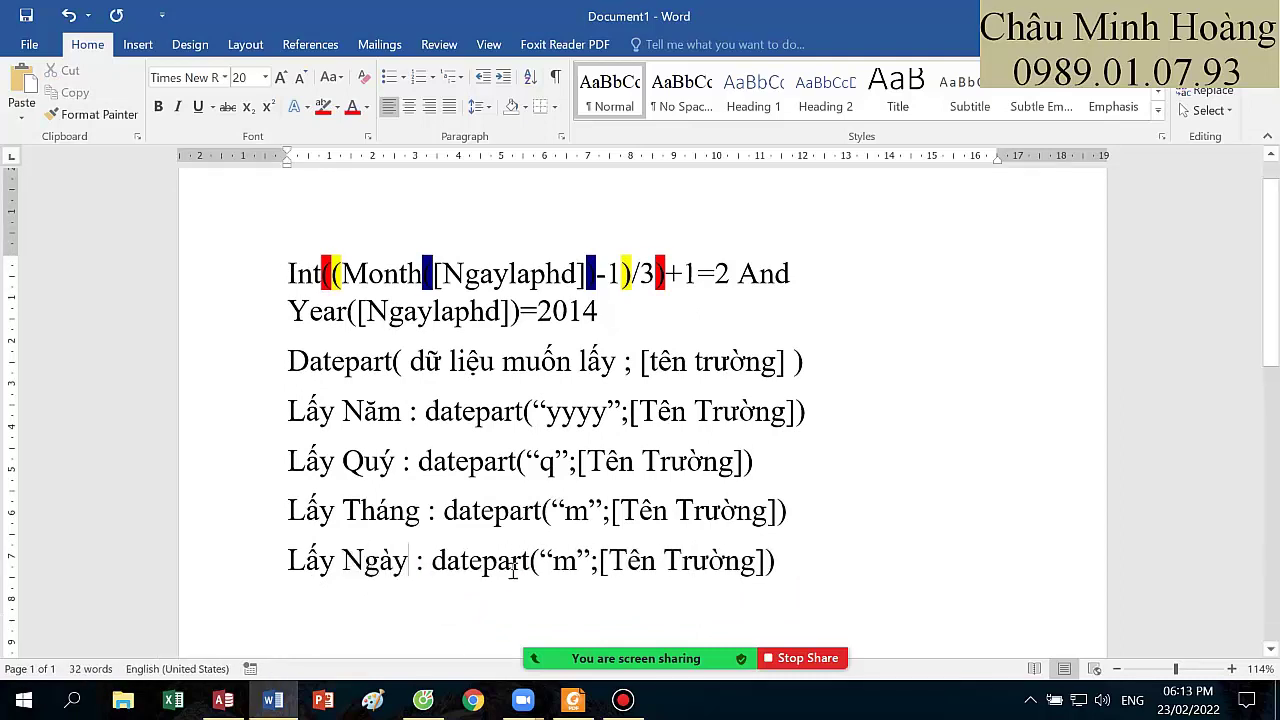
double_click(568, 562)
text(d)
- Add the weekday line Lấy Thứ : datepart(“w”;[Tên Trường];1) below the day line from another copy of the month line
click(833, 557)
key(Return)
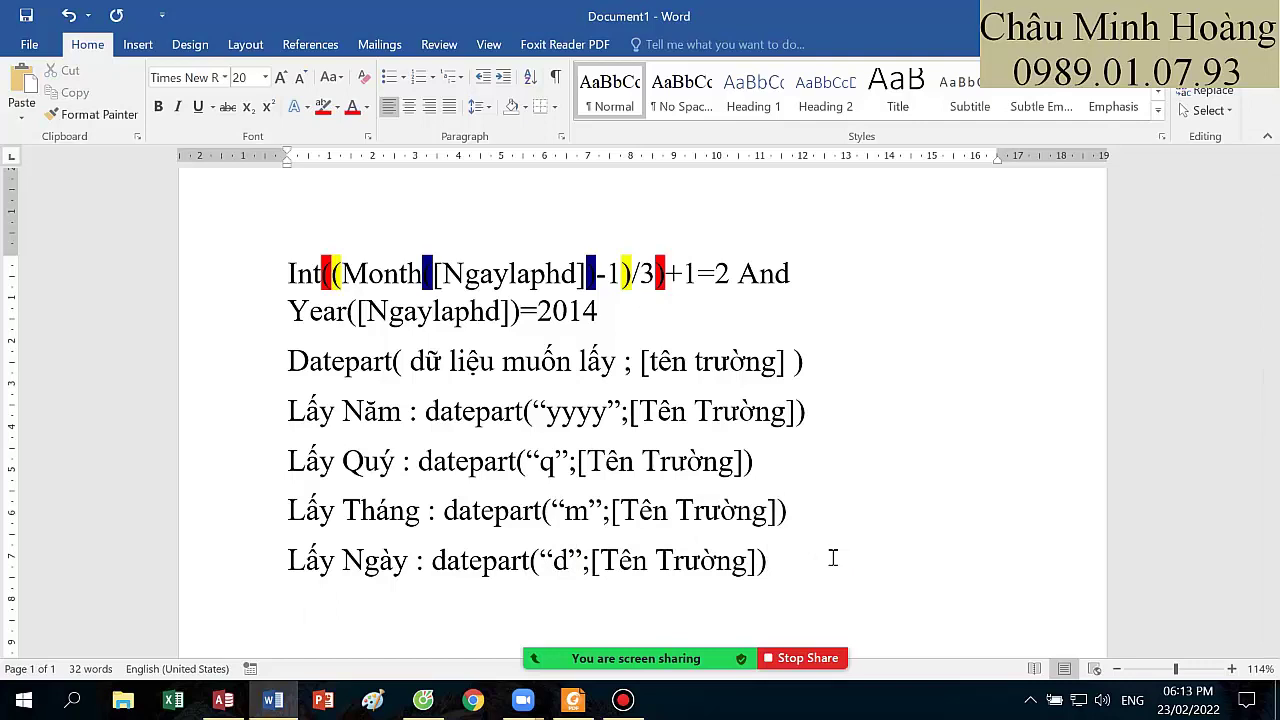
text(Lấy Tháng : datepart("m";[Tên Trường]))
drag(420, 563, 352, 562)
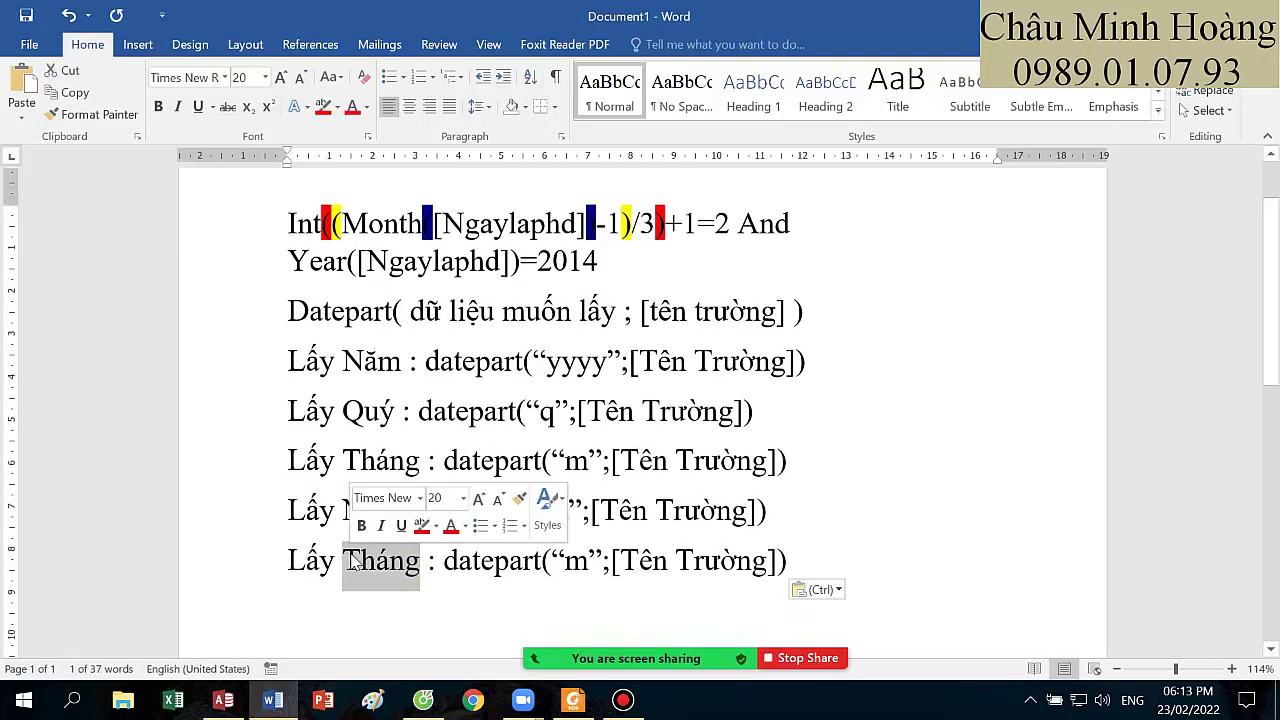
text(Thứ)
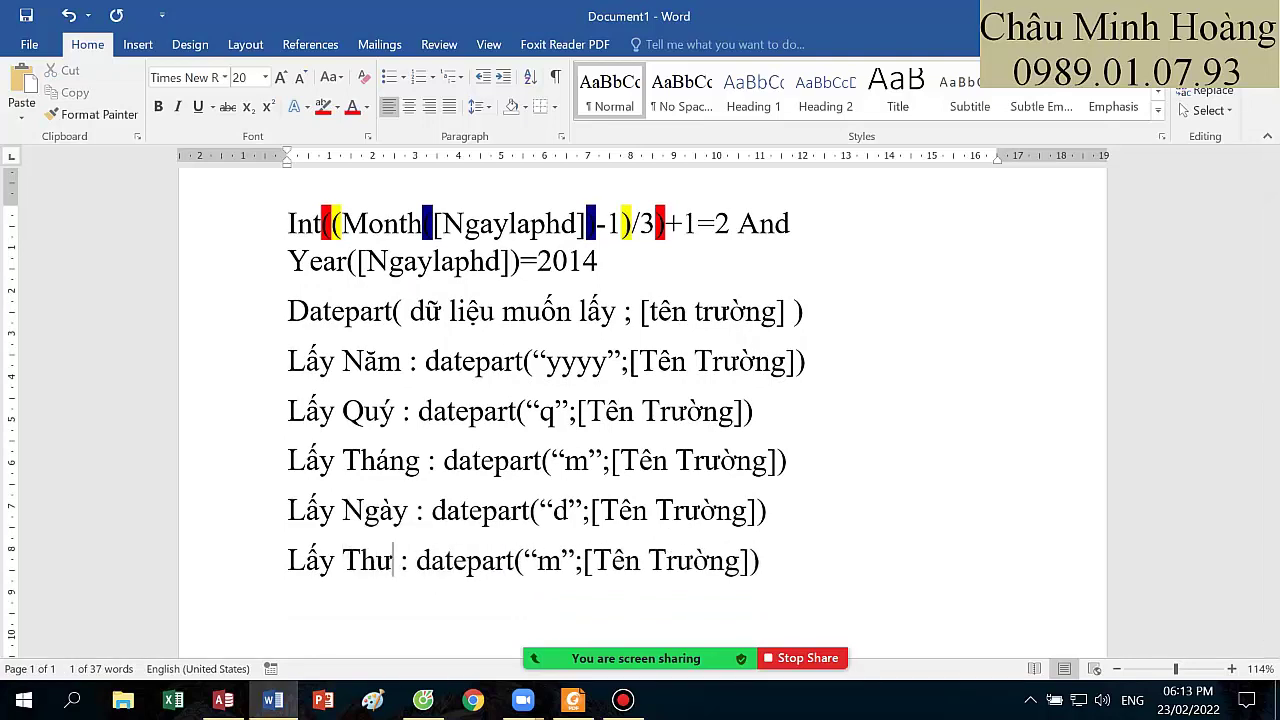
double_click(551, 566)
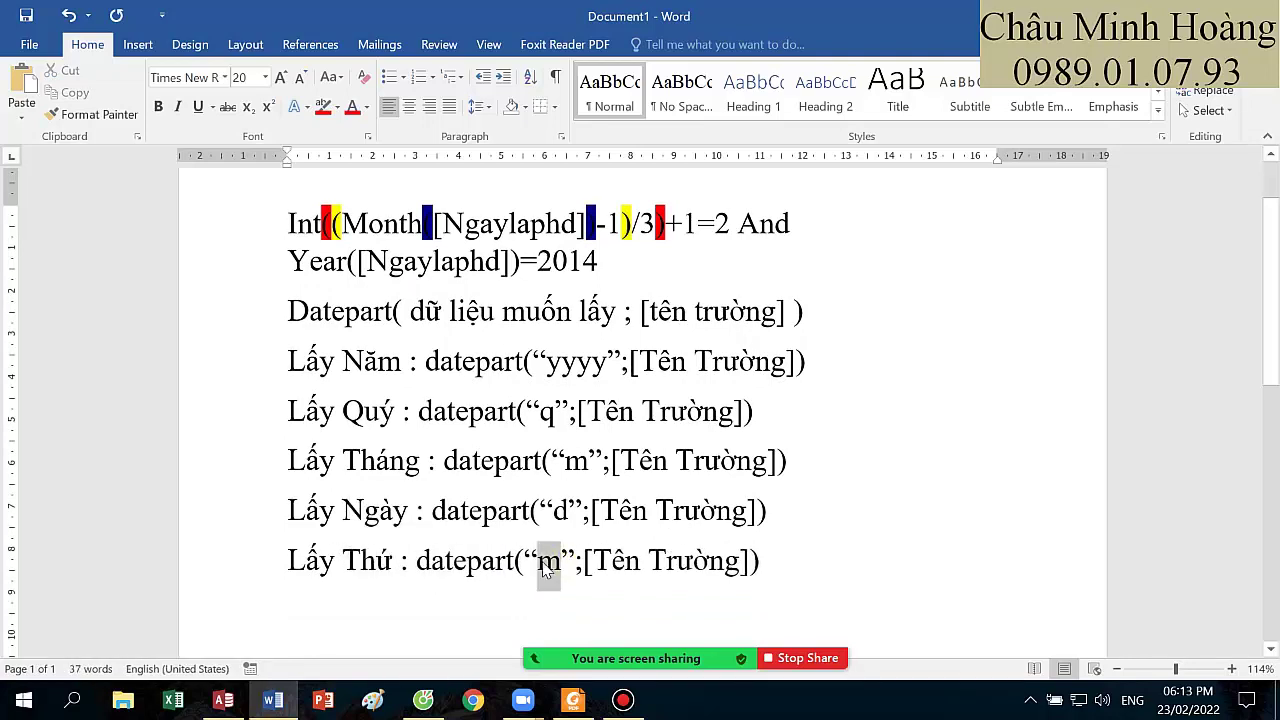
text(ưw)
click(746, 562)
text(;1)
- Add the week-of-year line Lấy tuần của năm : datepart(“ww”;[Tên Trường];1) below the weekday line from a month line copy
click(820, 566)
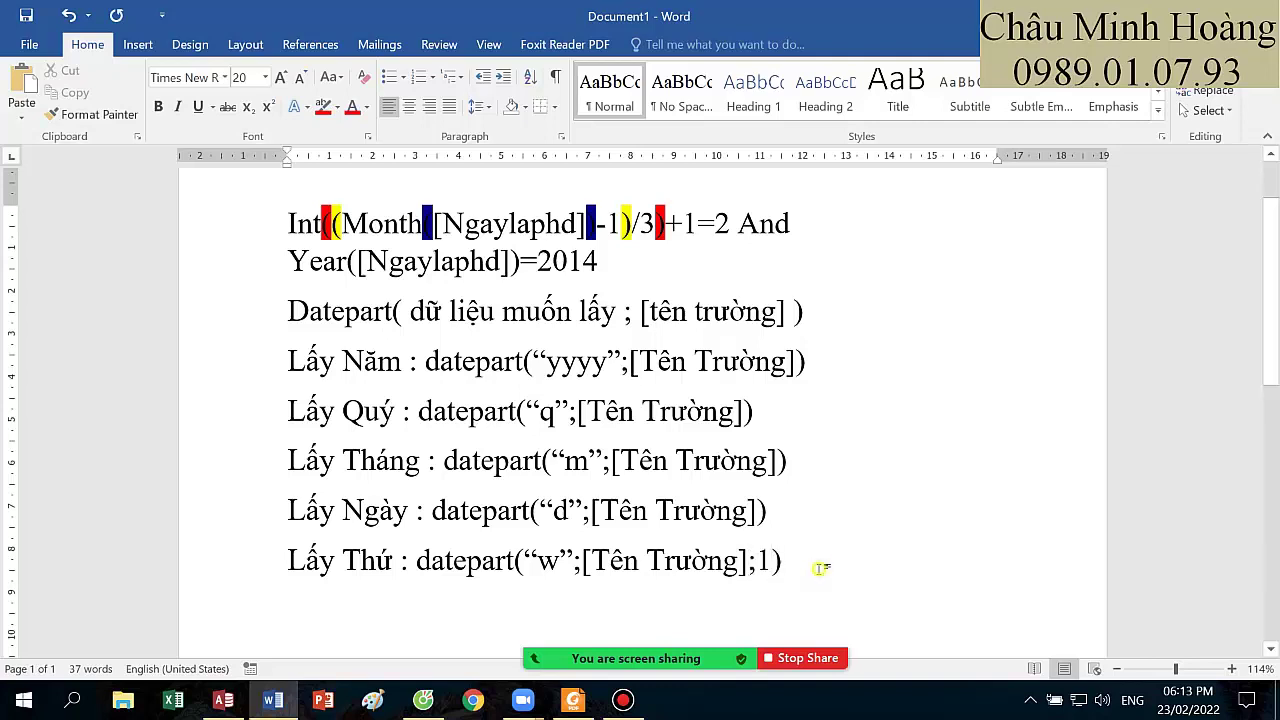
key(Return)
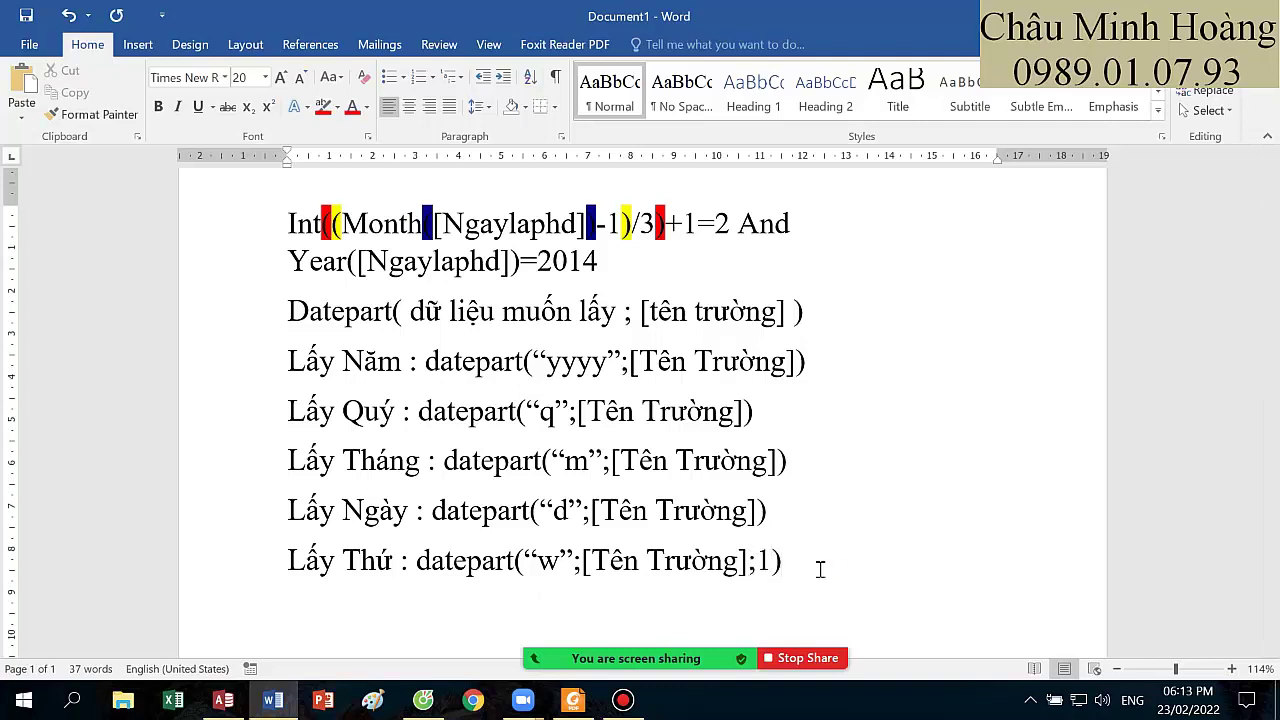
text(Lấy Tháng : datepart("m";[Tên Trường]))
double_click(420, 565)
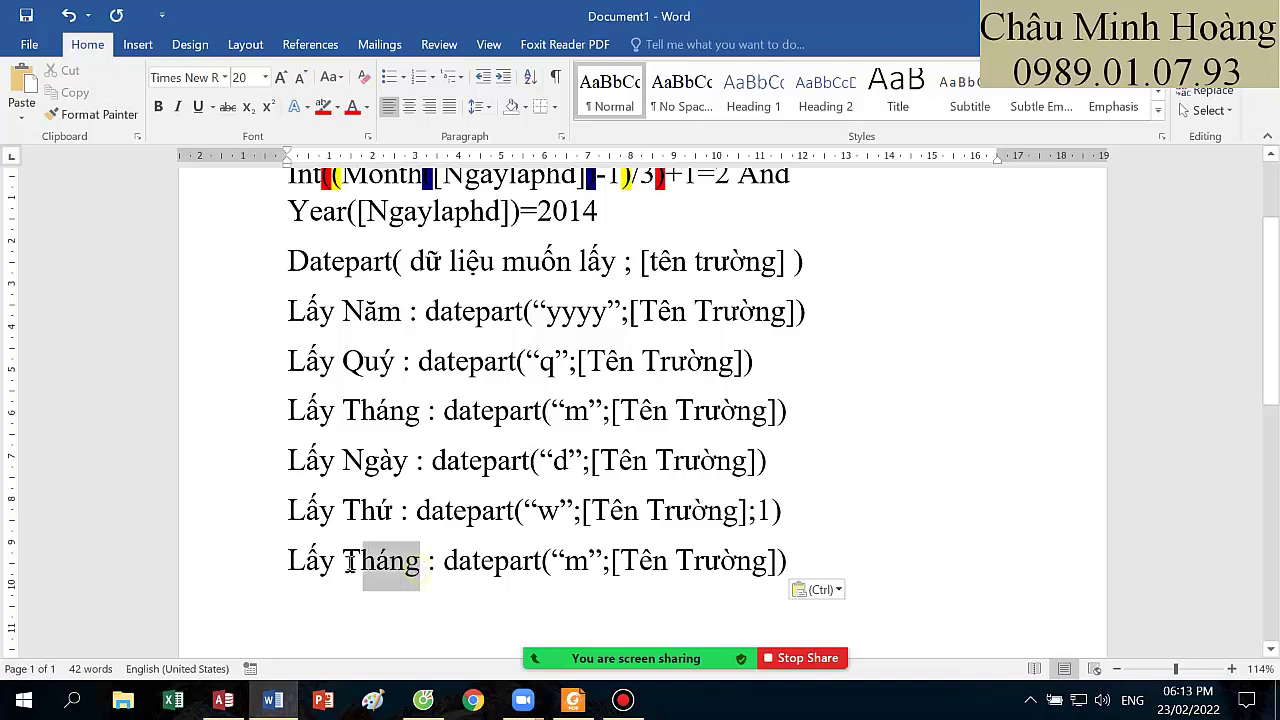
text(tuần của năm)
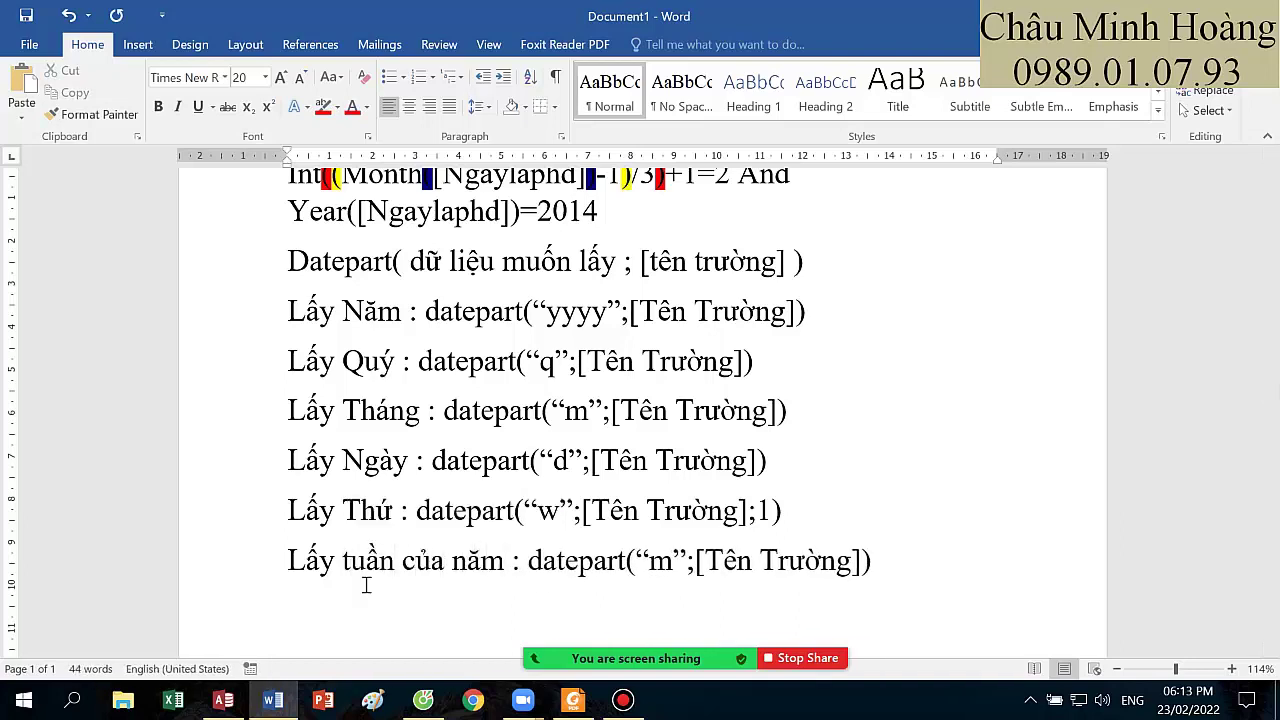
double_click(660, 561)
text(ww)
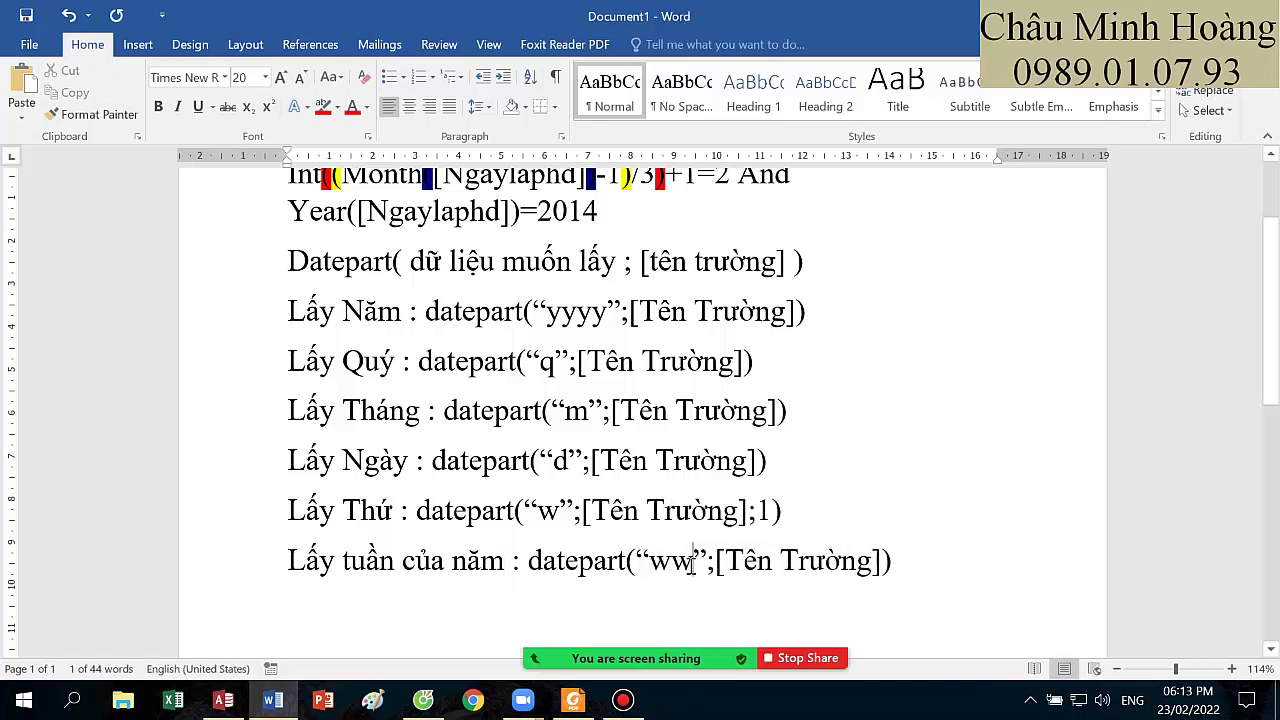
click(886, 561)
text(;1)
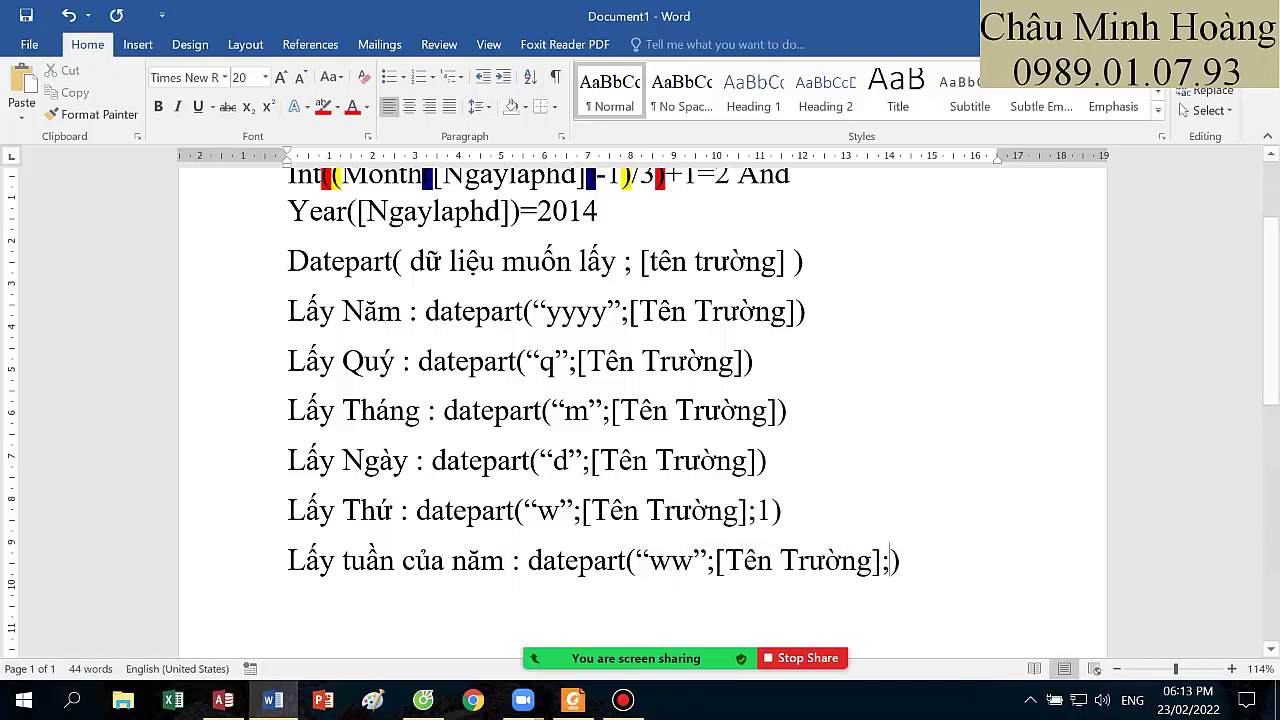
- Add the hour line Lấy giờ : datepart(“h”;[Tên Trường]) below the week line from a copy of the month line
click(946, 561)
key(Return)
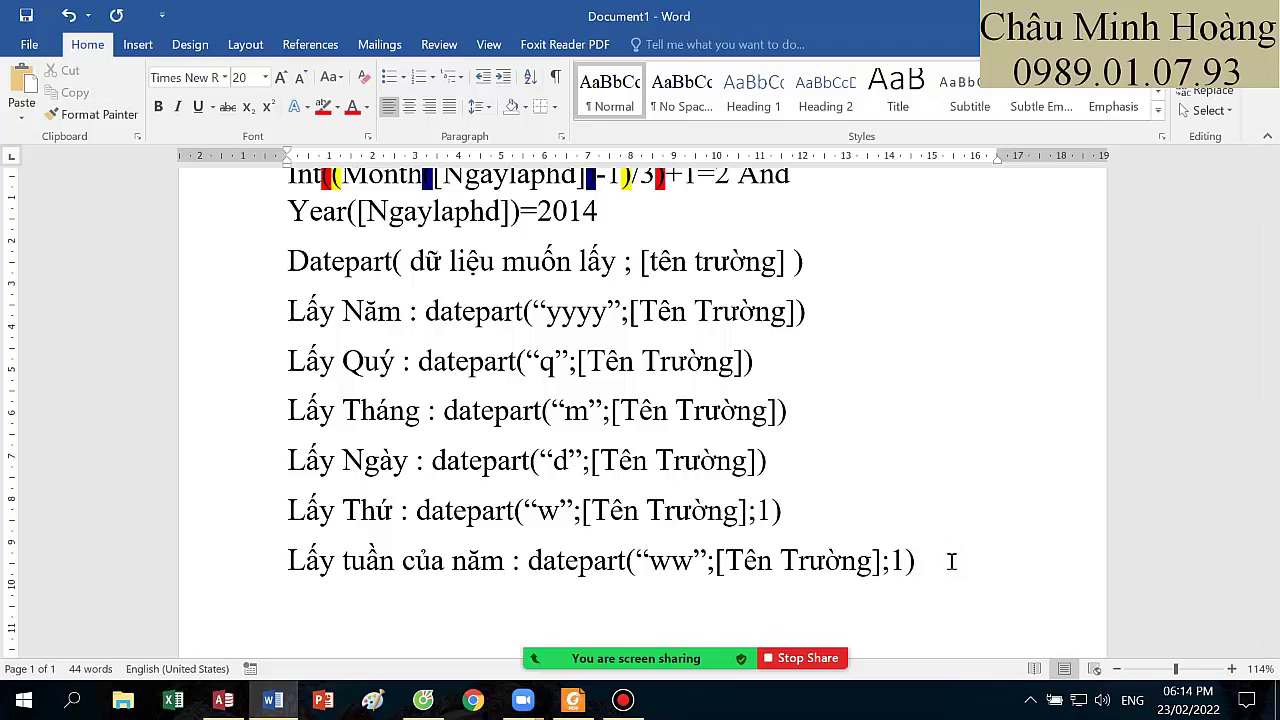
text(Lấy Tháng : datepart("m";[Tên Trường]))
double_click(355, 566)
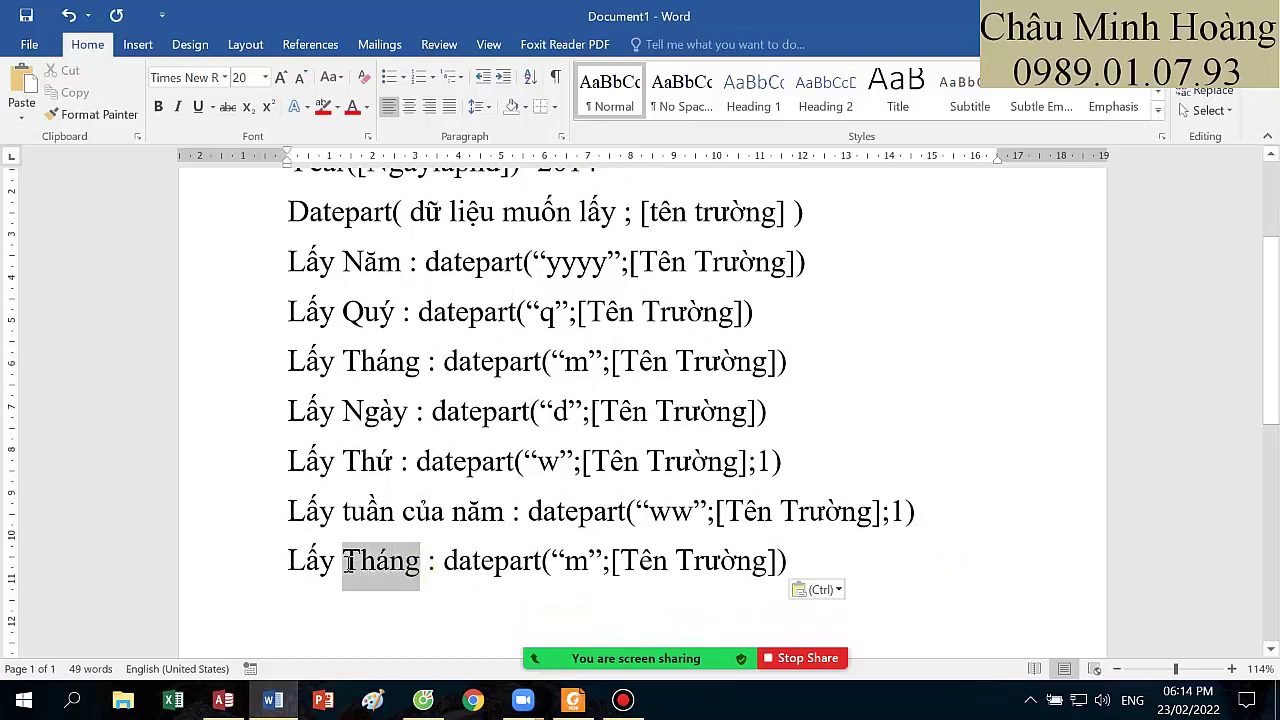
text(giờ)
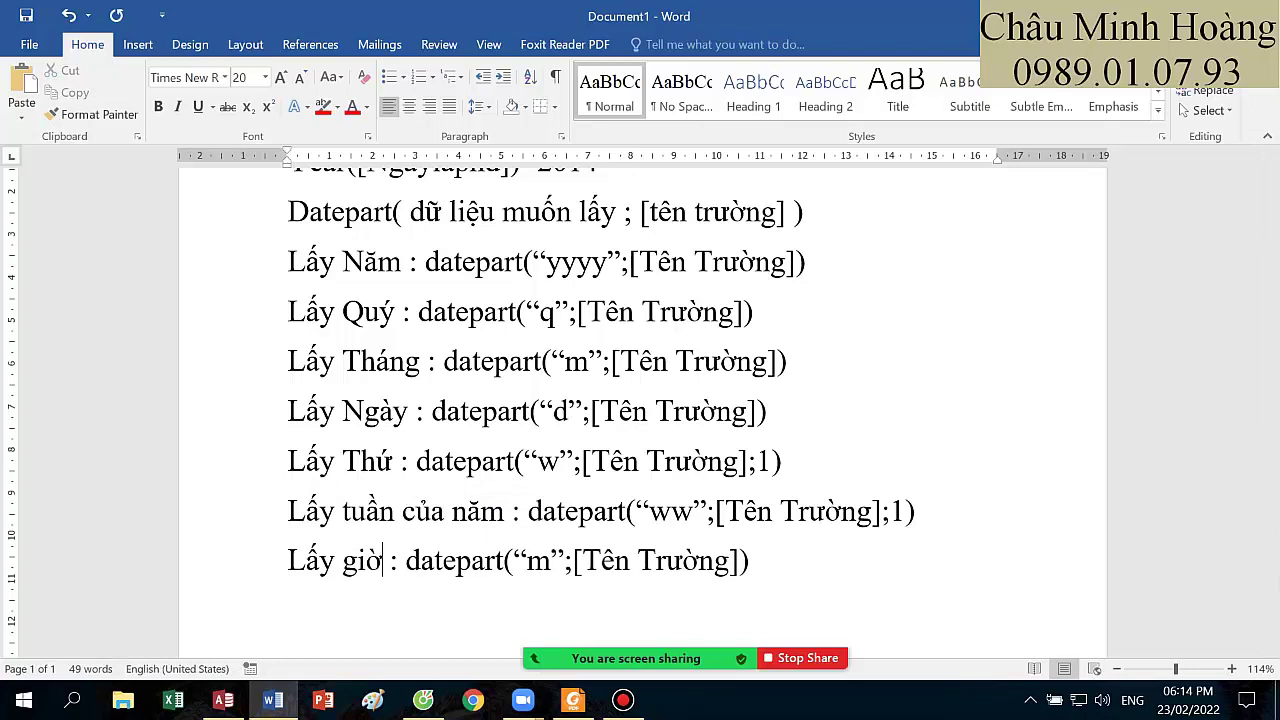
double_click(538, 563)
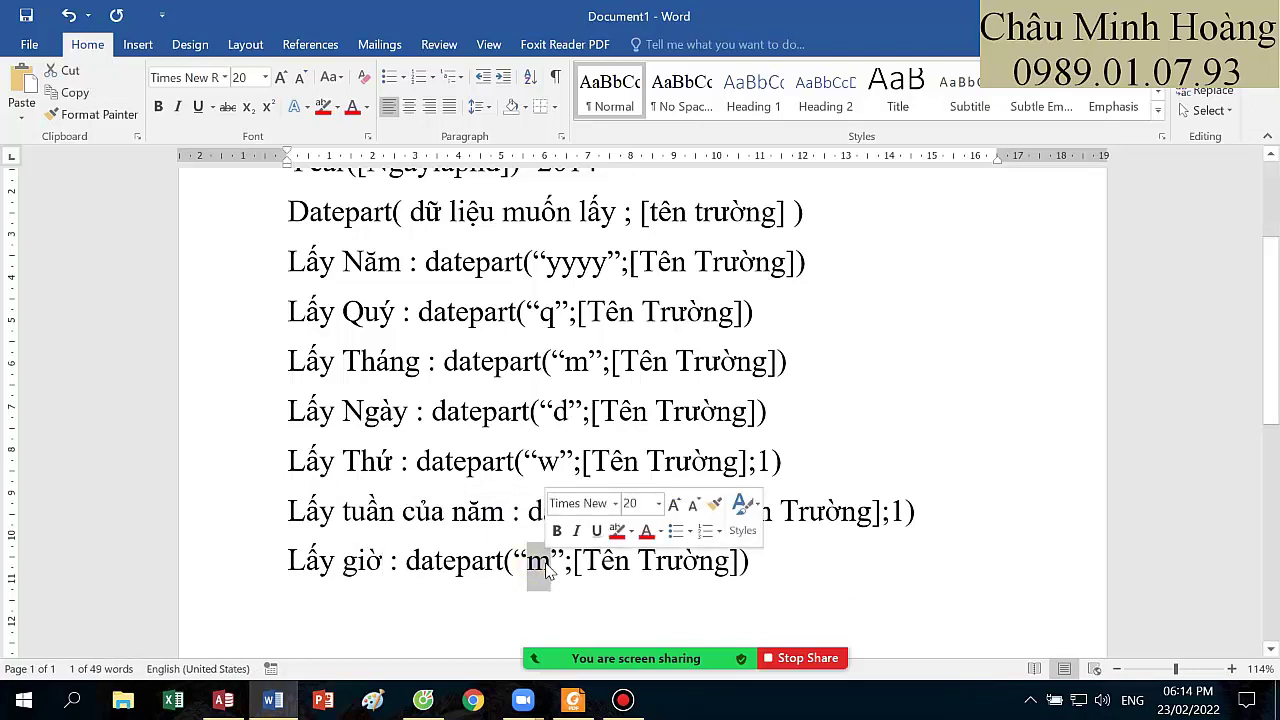
text(h)
- Add the minute line Lấy Phút : datepart(“n”;[Tên Trường]) below the hour line from a copy of the month line
key(Return)
text(Lấy Tháng : datepart("m";[Tên Trường]))
double_click(419, 560)
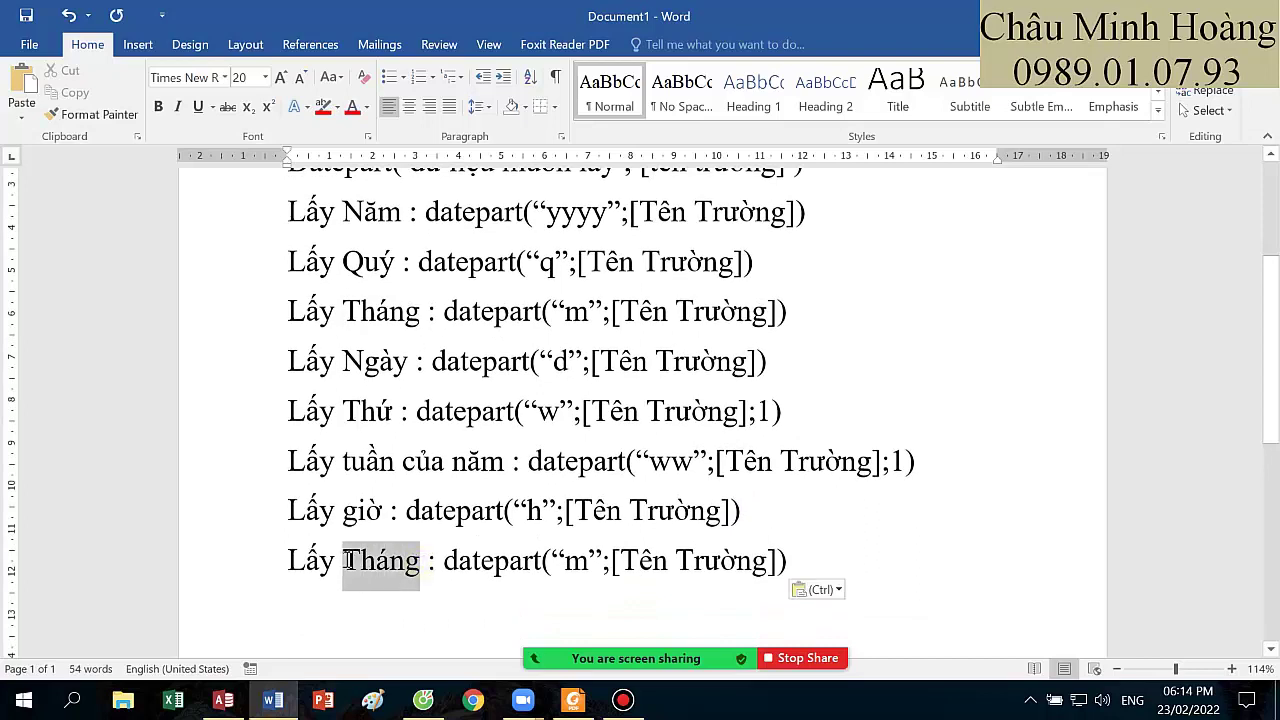
text(Phút)
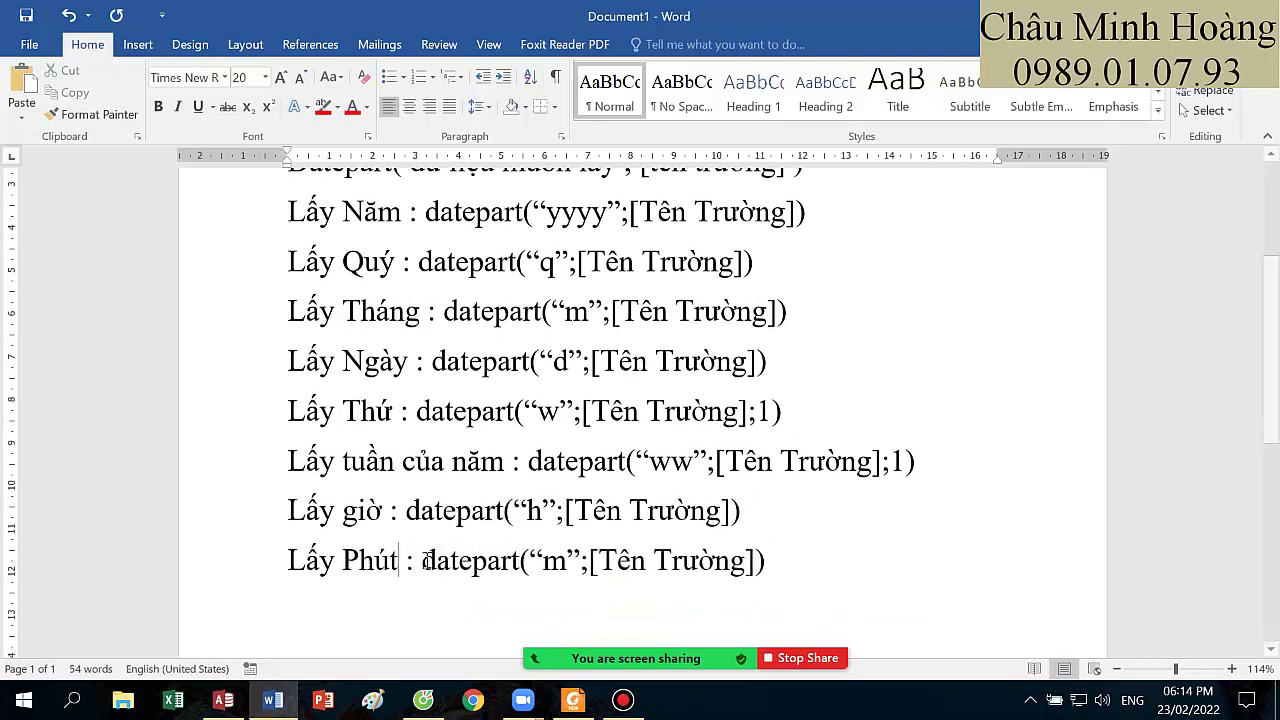
double_click(554, 562)
text(n)
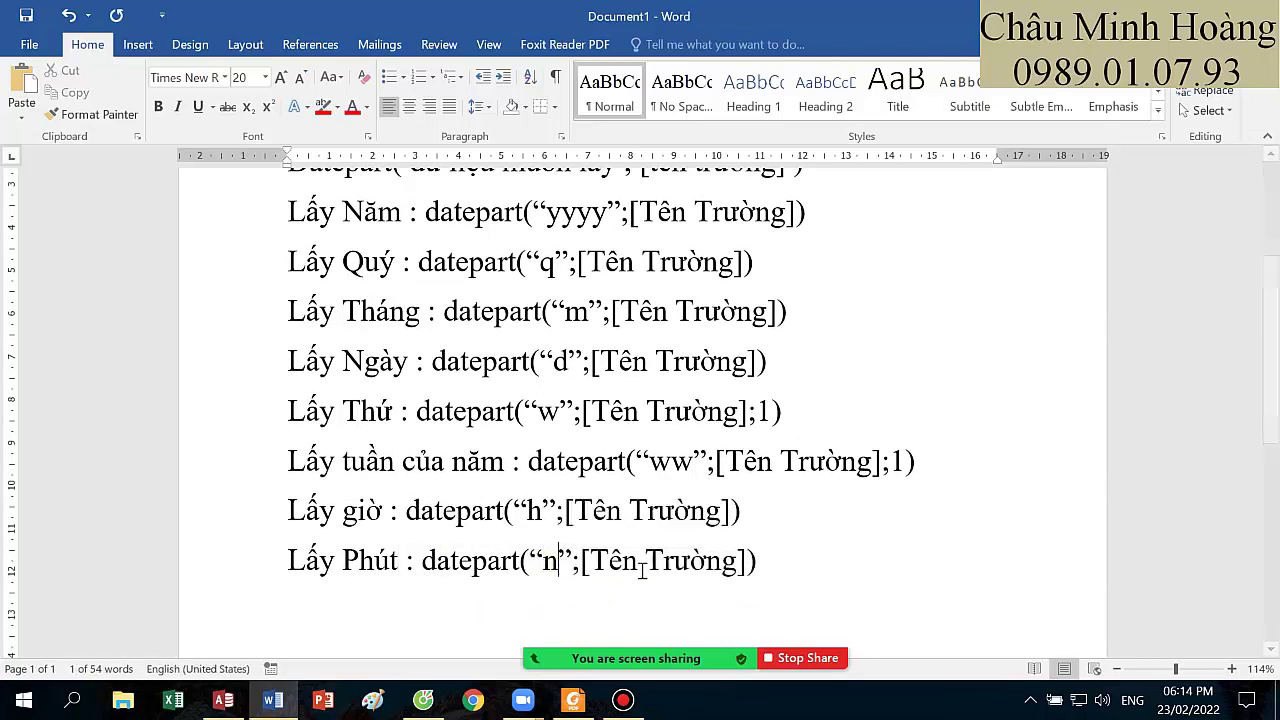
- Add the seconds line Lấy giây : datepart(“s”;[Tên Trường]) below the minute line, reusing the month line's datepart expression
key(End)
key(Return)
text(Lấy giâ)
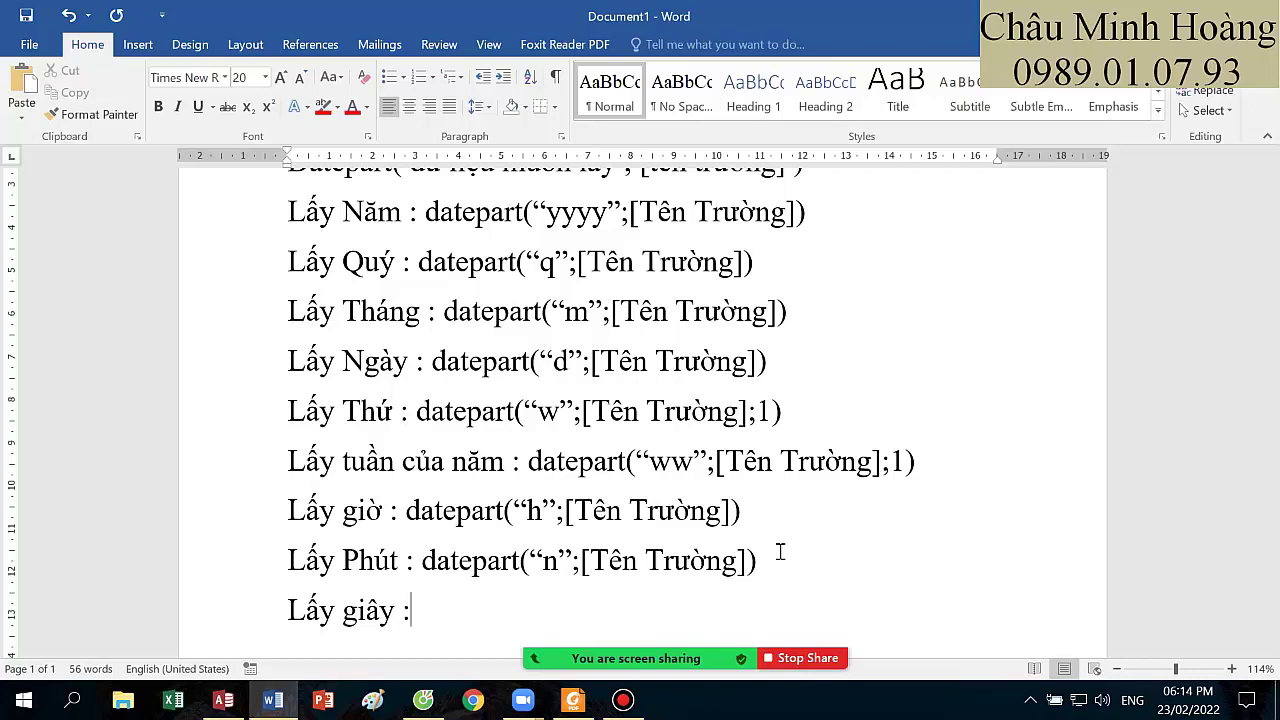
text(y :)
text(Lấy Tháng : datepart("m";[Tên Trường]))
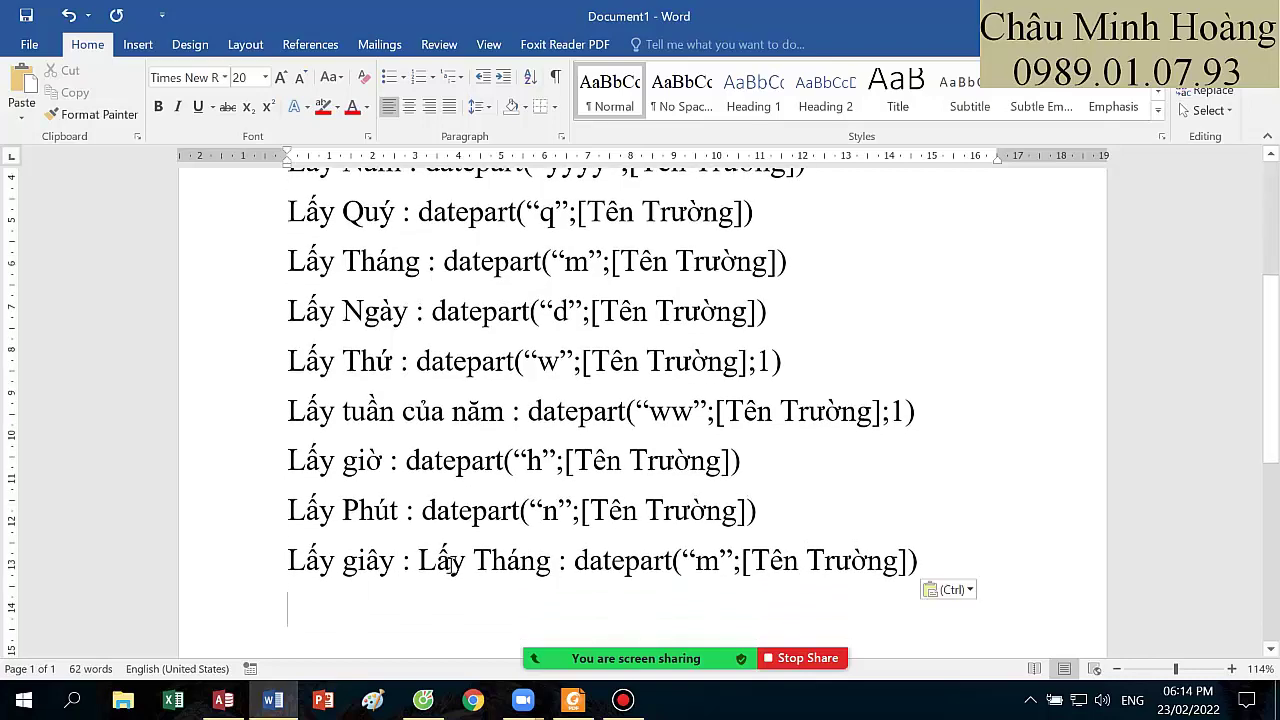
drag(420, 560, 575, 562)
key(Delete)
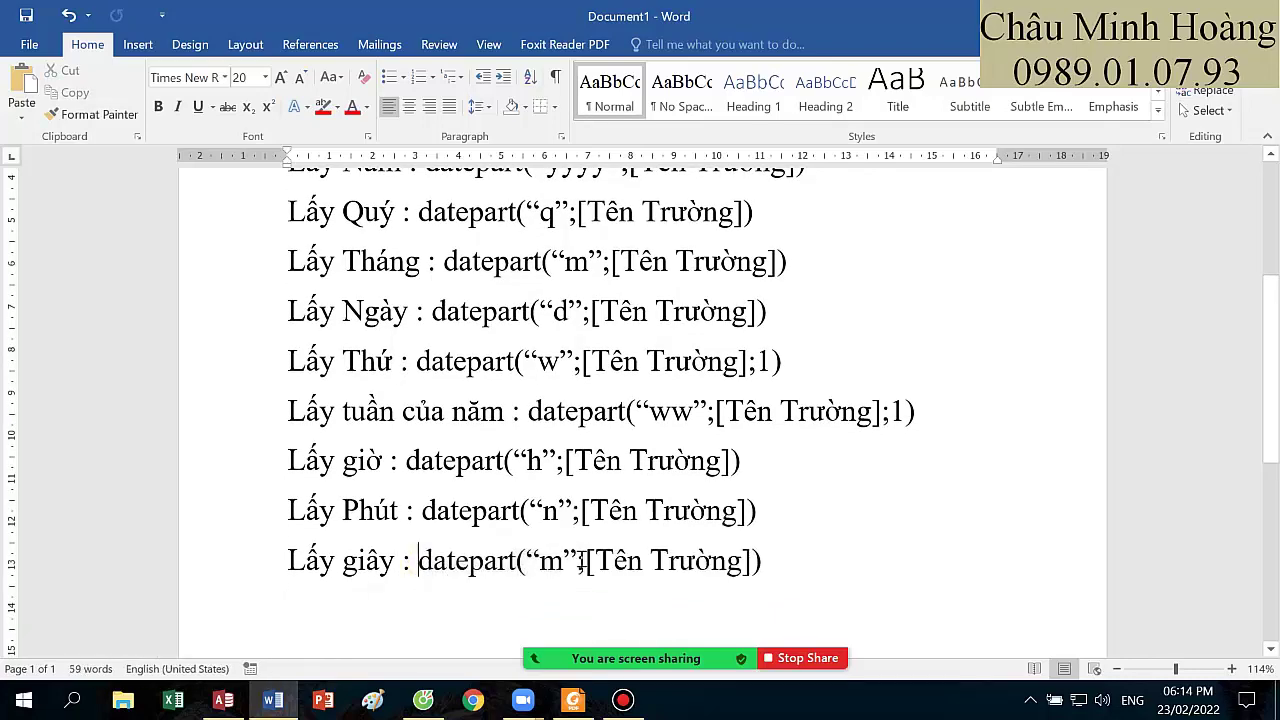
double_click(551, 561)
text(s)
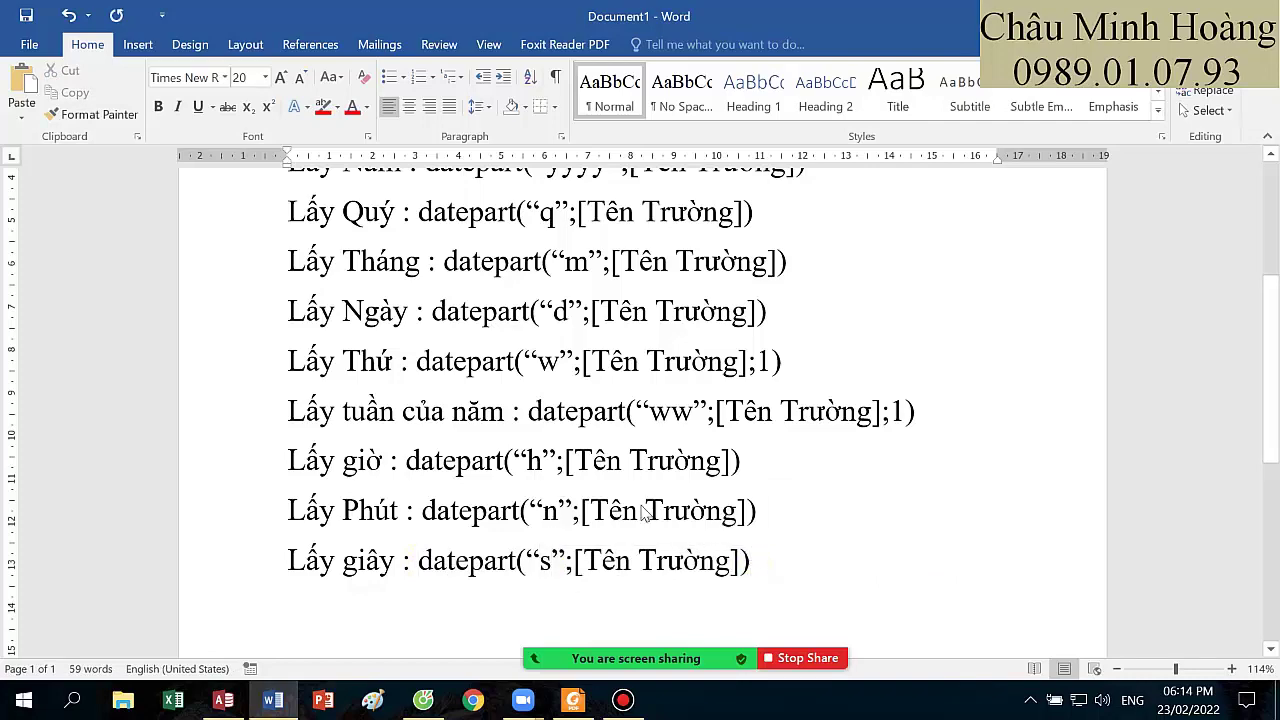
- Remove the space after paragraphs and set single line spacing for the whole document
key(ctrl+a)
right_click(571, 434)
click(630, 294)
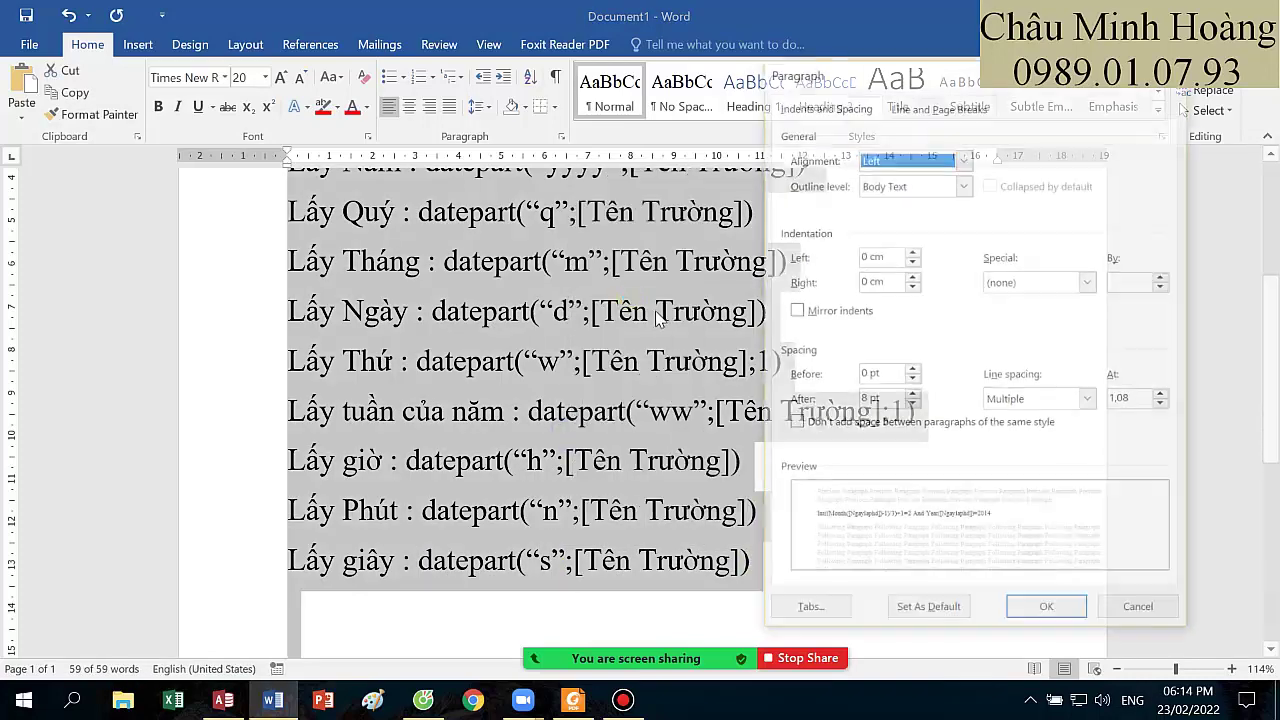
click(911, 404)
click(1088, 400)
click(1030, 415)
click(1030, 615)
scroll(640, 460, up, 3)
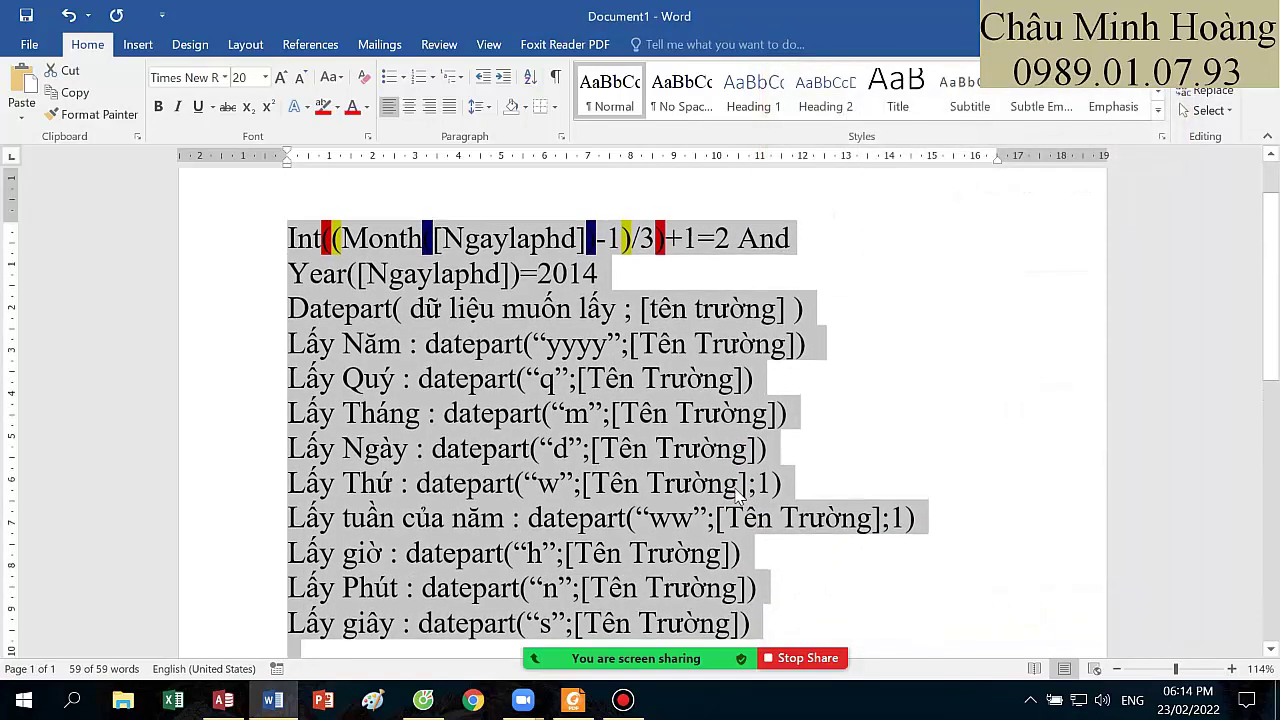
- Highlight the interval codes yyyy and q in red in the year and quarter lines
click(547, 428)
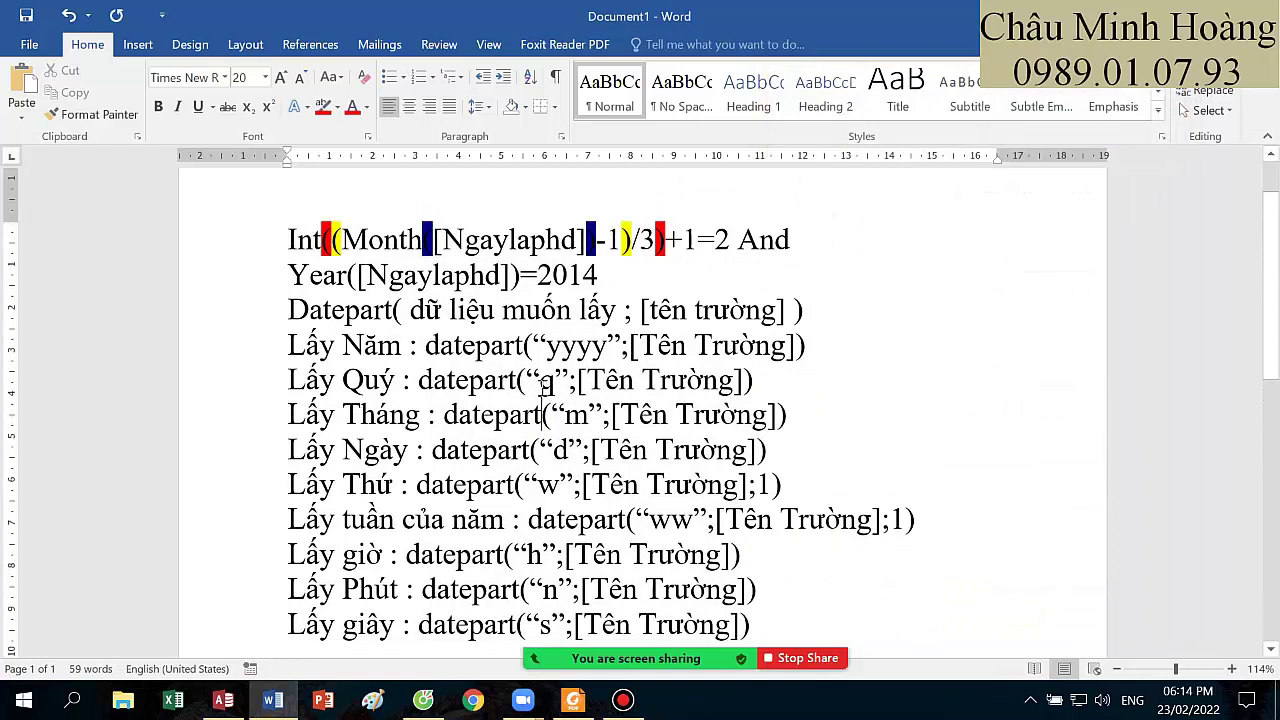
drag(545, 348, 606, 350)
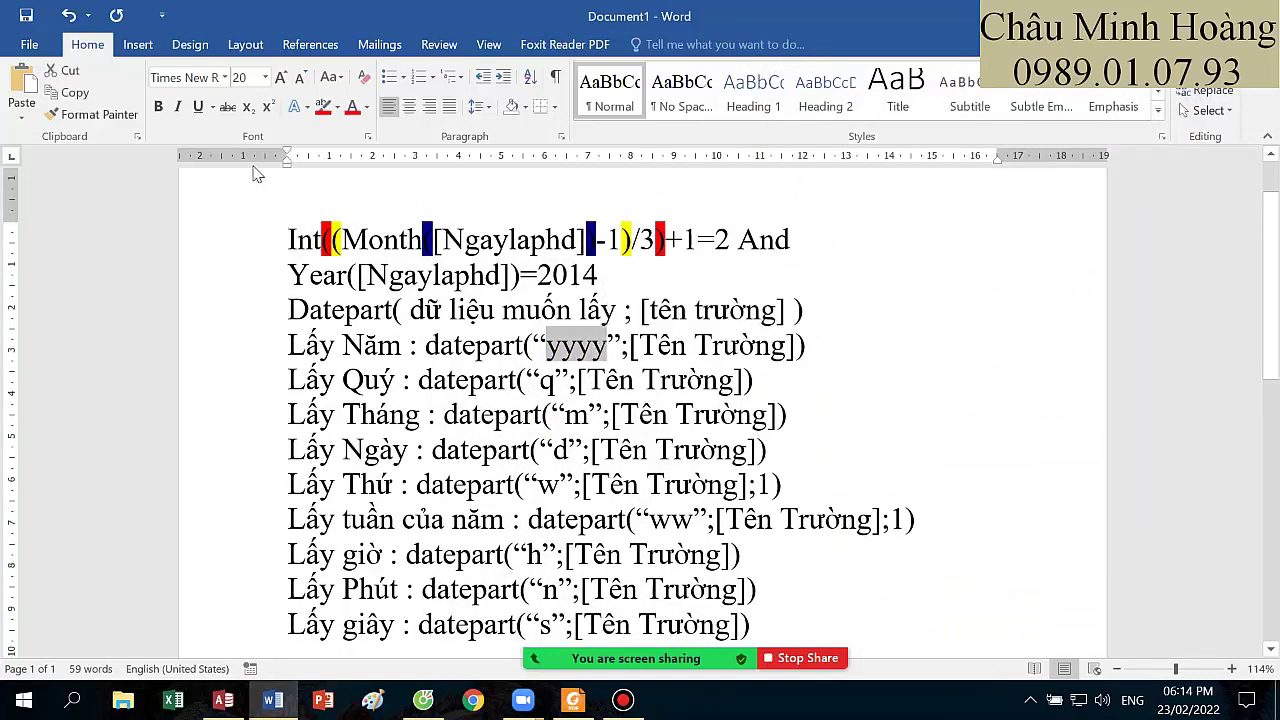
click(321, 108)
click(570, 377)
double_click(546, 380)
click(323, 108)
- Highlight the interval codes m, d, w and ww in red in the month, day, weekday and week-of-year lines
click(565, 418)
drag(565, 418, 528, 468)
click(323, 108)
click(323, 108)
click(598, 487)
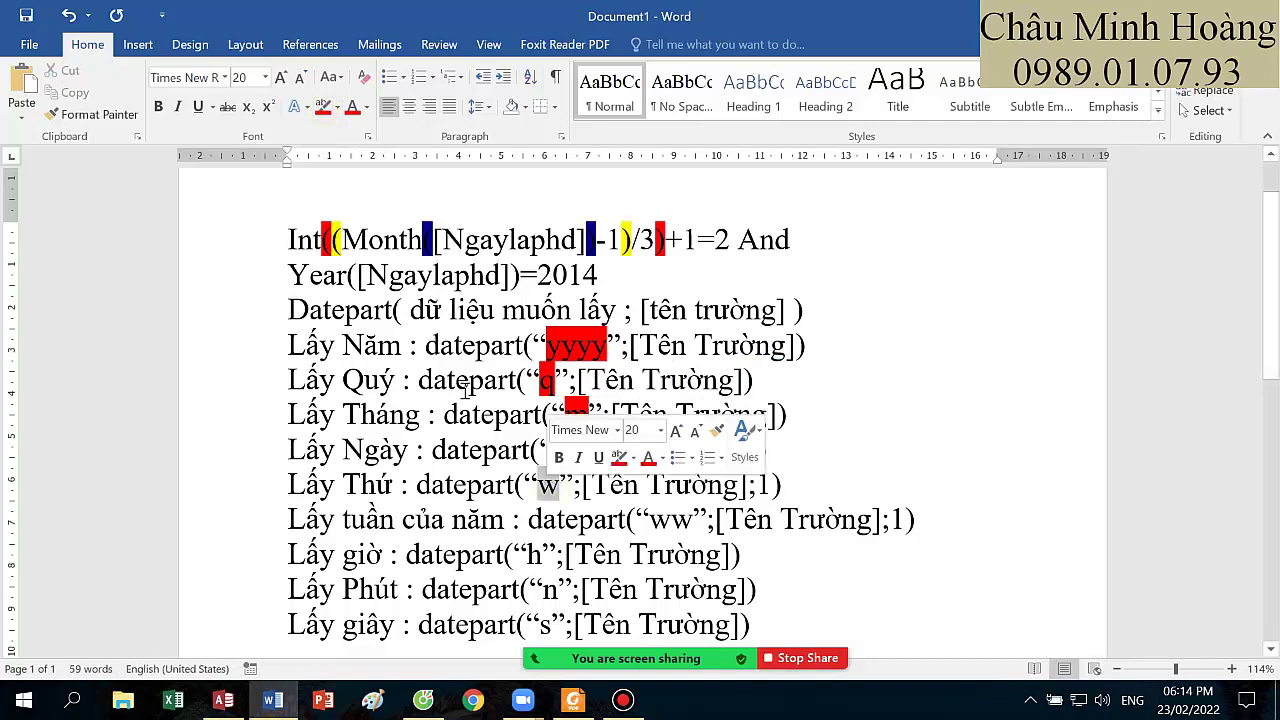
click(323, 108)
drag(646, 521, 692, 521)
click(323, 108)
click(603, 577)
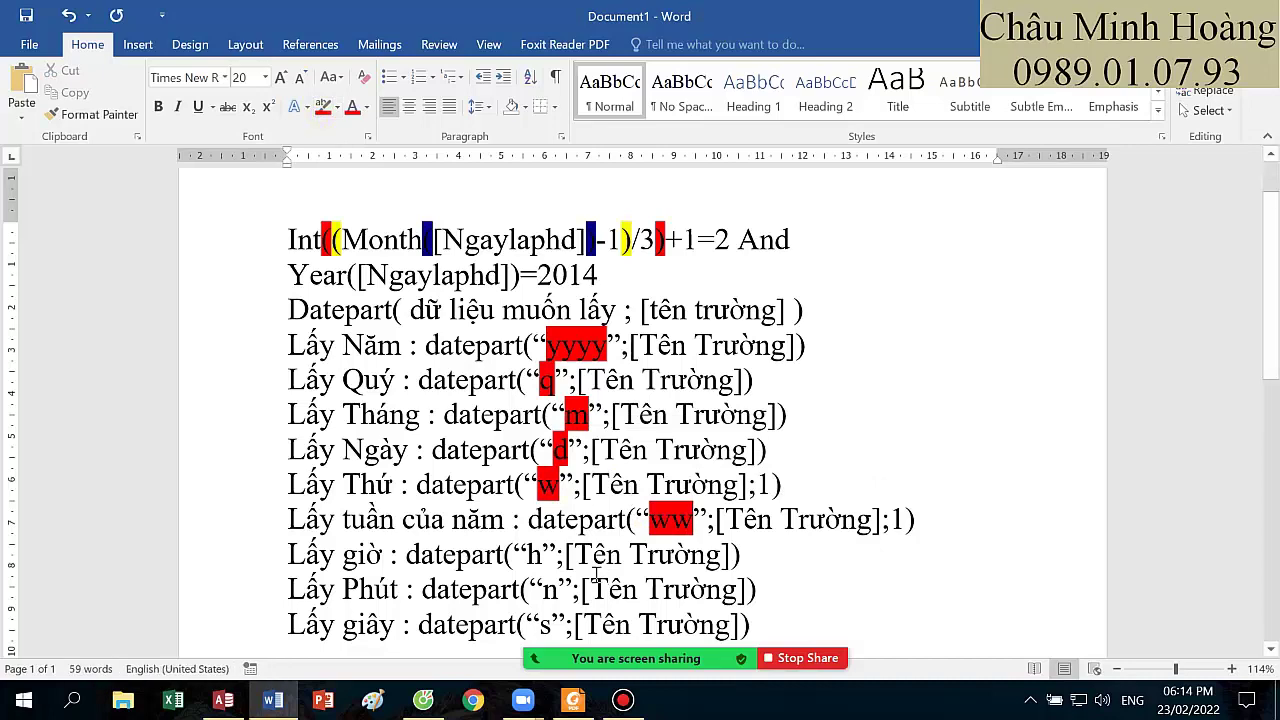
- Highlight the interval codes h, n and s in red in the hour, minute and second lines
drag(541, 556, 527, 556)
click(300, 107)
click(323, 108)
drag(558, 591, 541, 591)
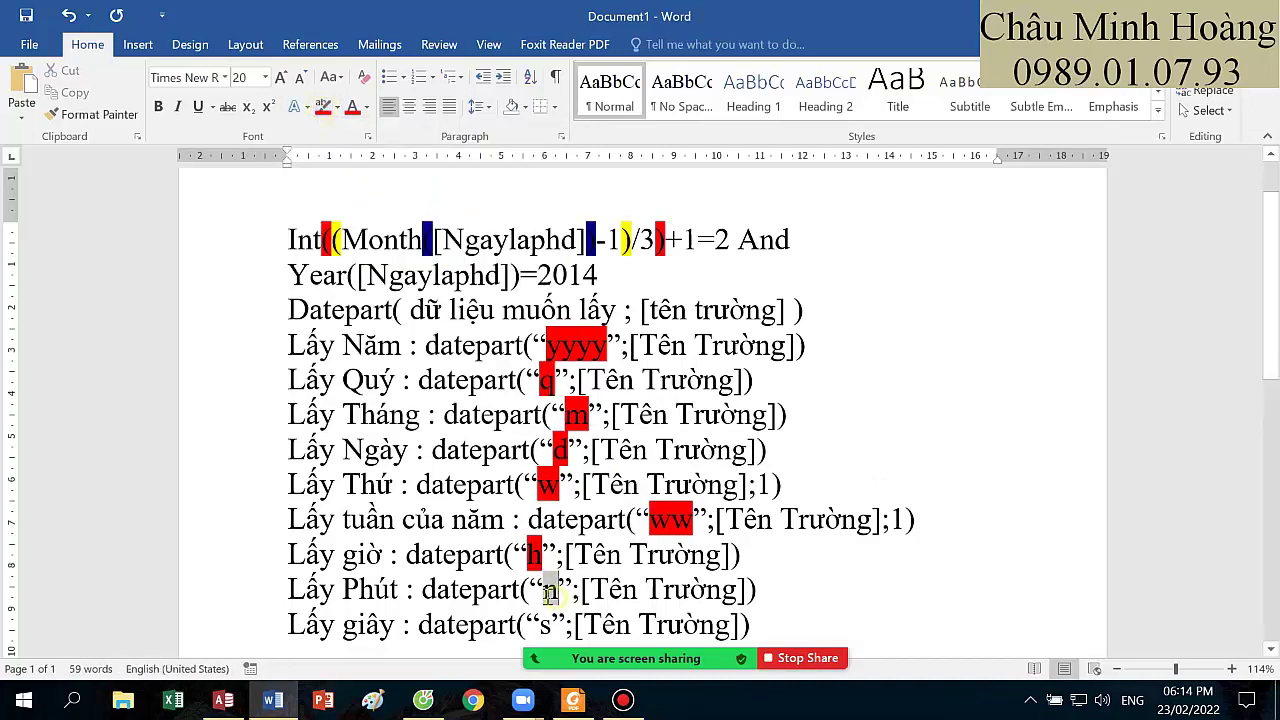
click(323, 108)
click(548, 600)
drag(555, 626, 540, 626)
click(323, 108)
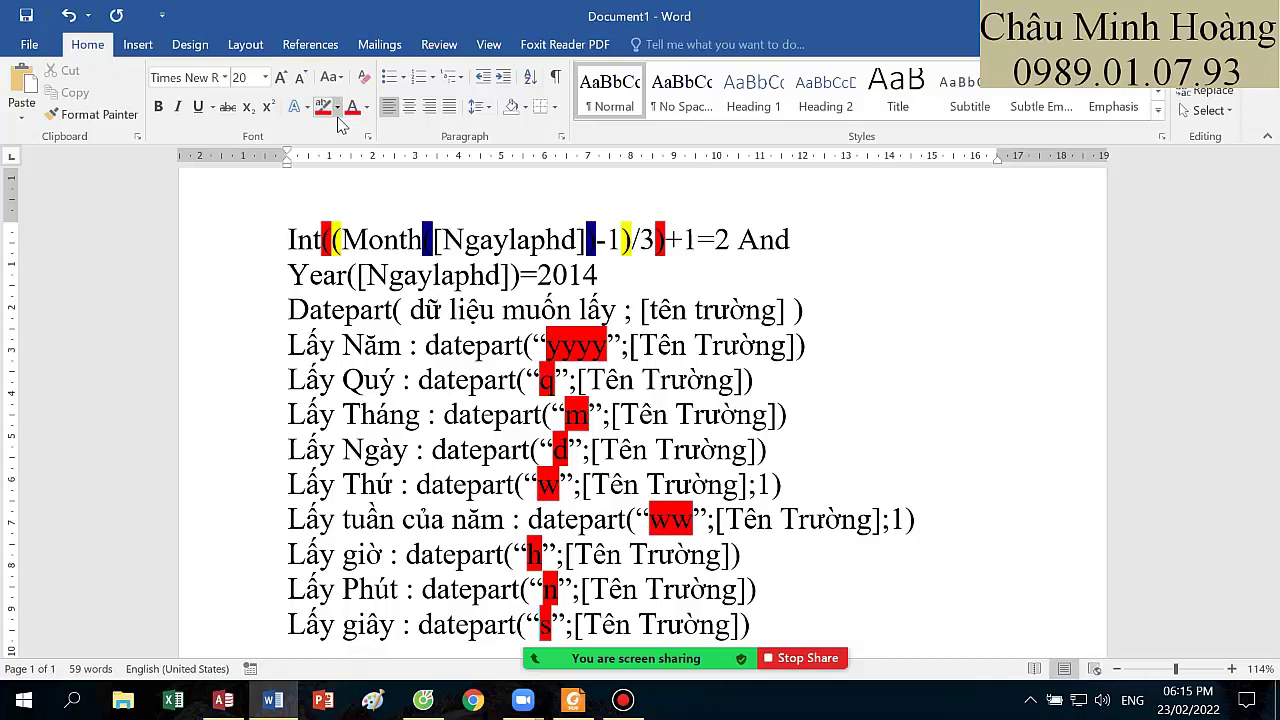
click(767, 621)
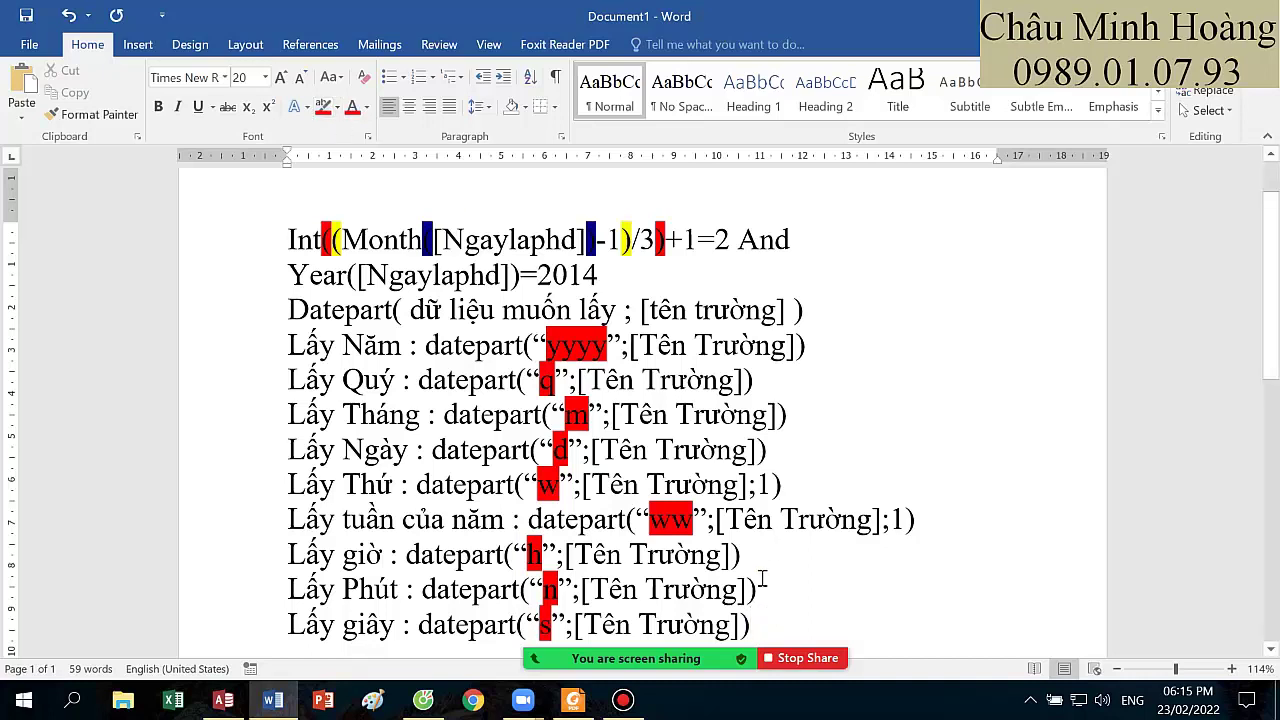
drag(288, 230, 766, 614)
click(773, 623)
click(623, 700)
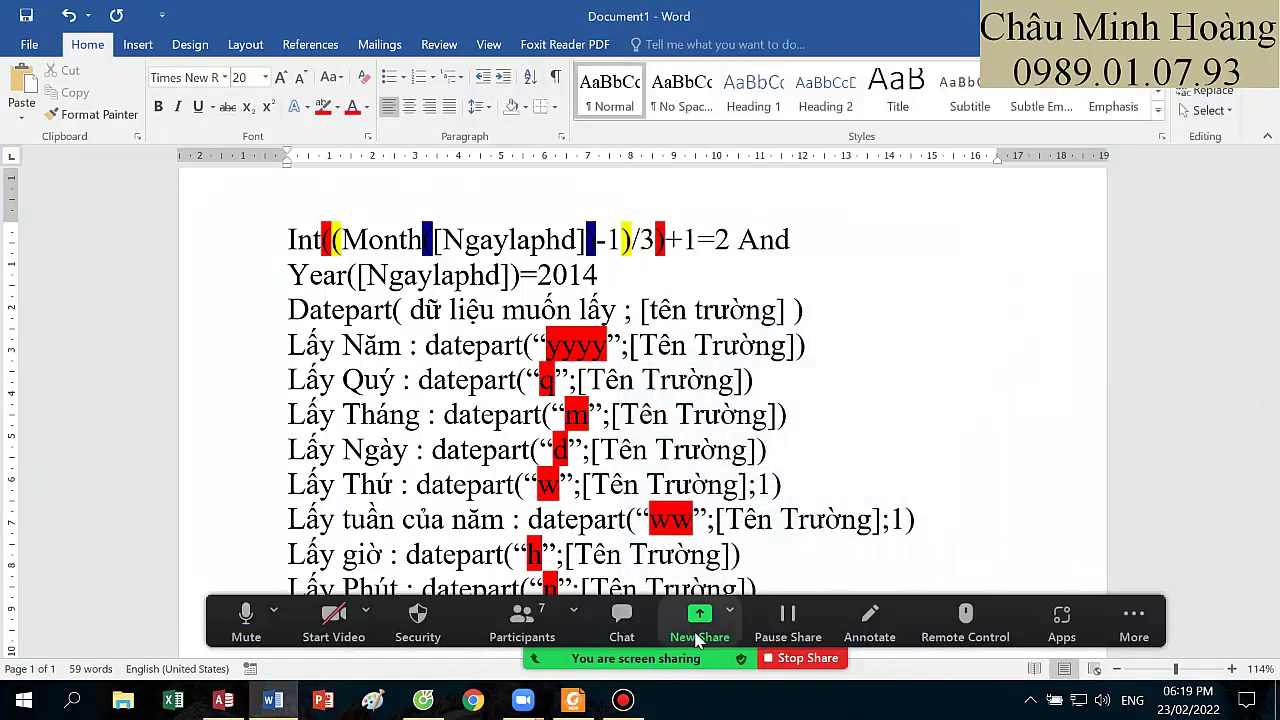
- Switch the screen share to Access, accept the existing Ngaylaphd criteria, run the query and return to its design
click(706, 612)
double_click(505, 372)
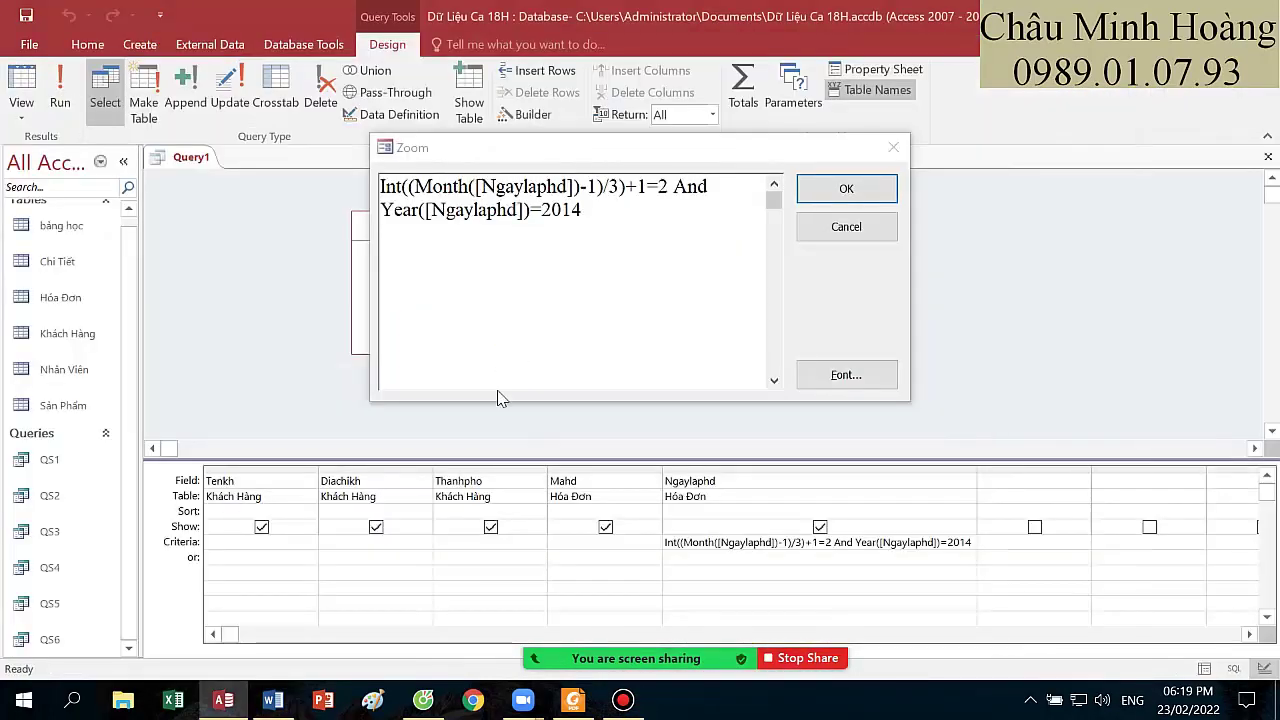
click(850, 192)
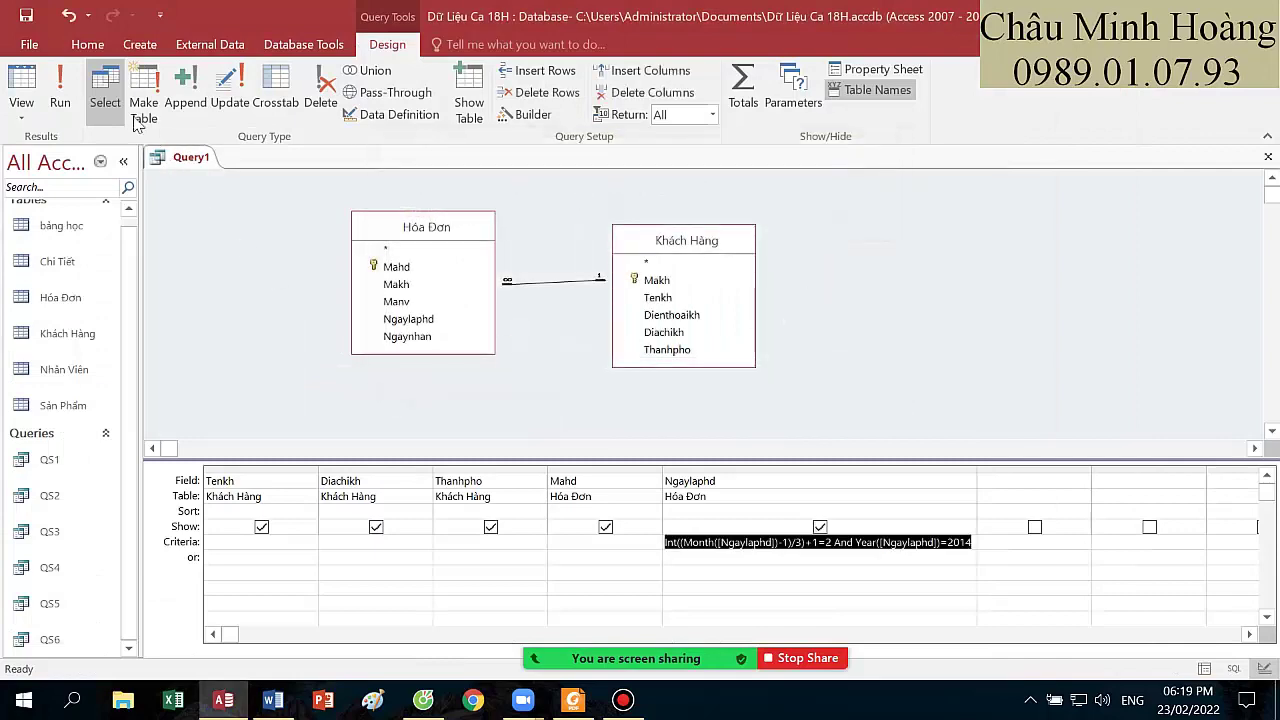
click(60, 100)
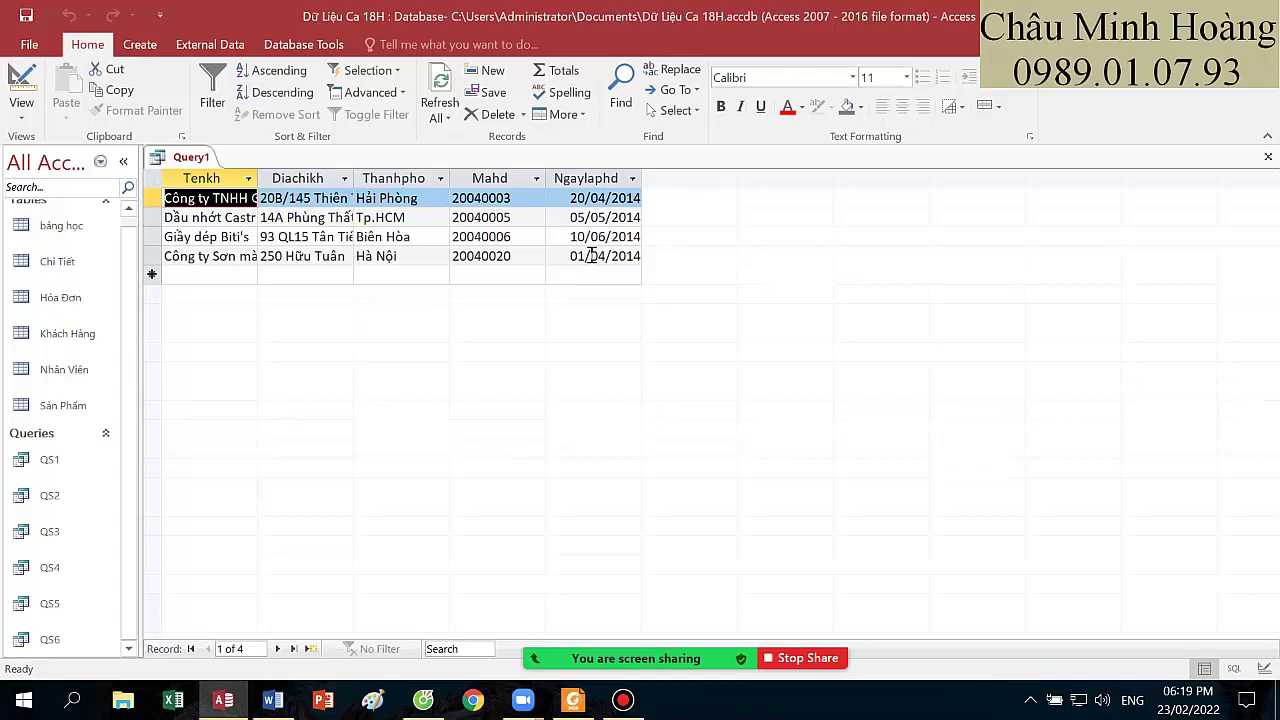
click(21, 80)
- Replace the Ngaylaphd criteria with datepart("q";[Ngaylaphd]) = 2 and datepart("yyyy";[Ngaylaphd]) = 2014, run the query and return to its design
right_click(692, 545)
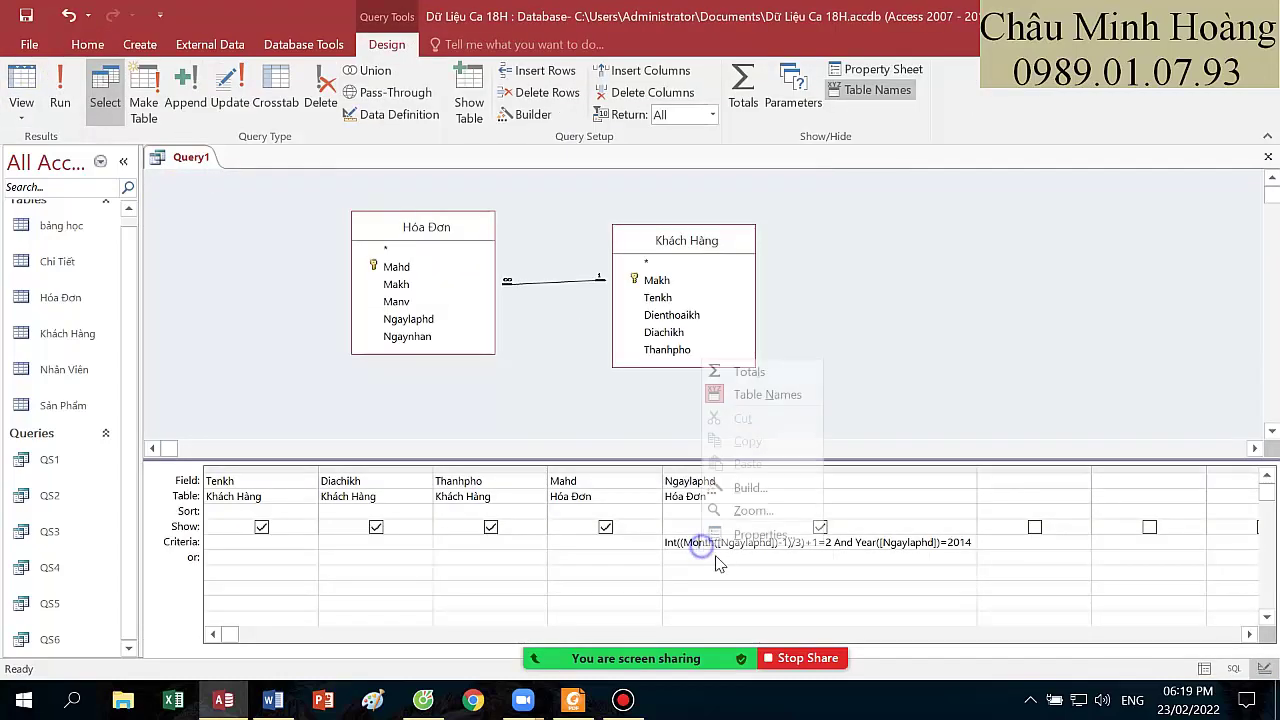
click(762, 509)
key(Delete)
text(datepar)
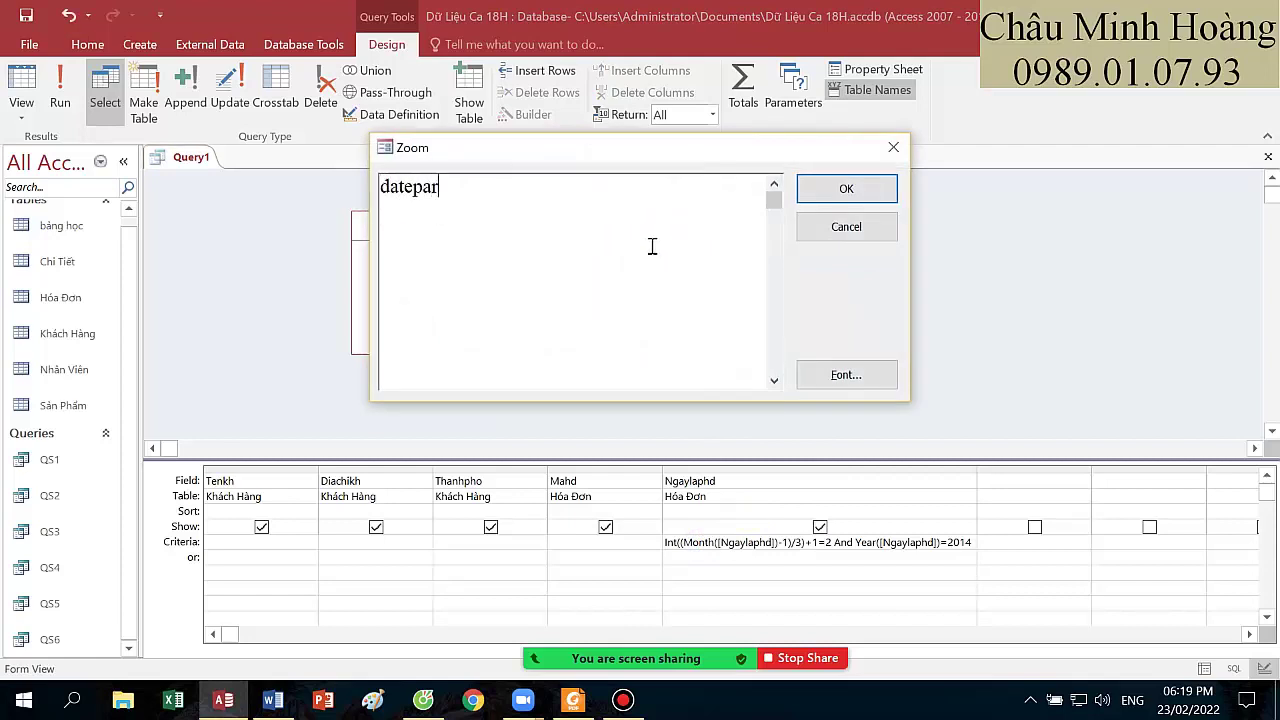
text(t("q";[Ngaylaphd])
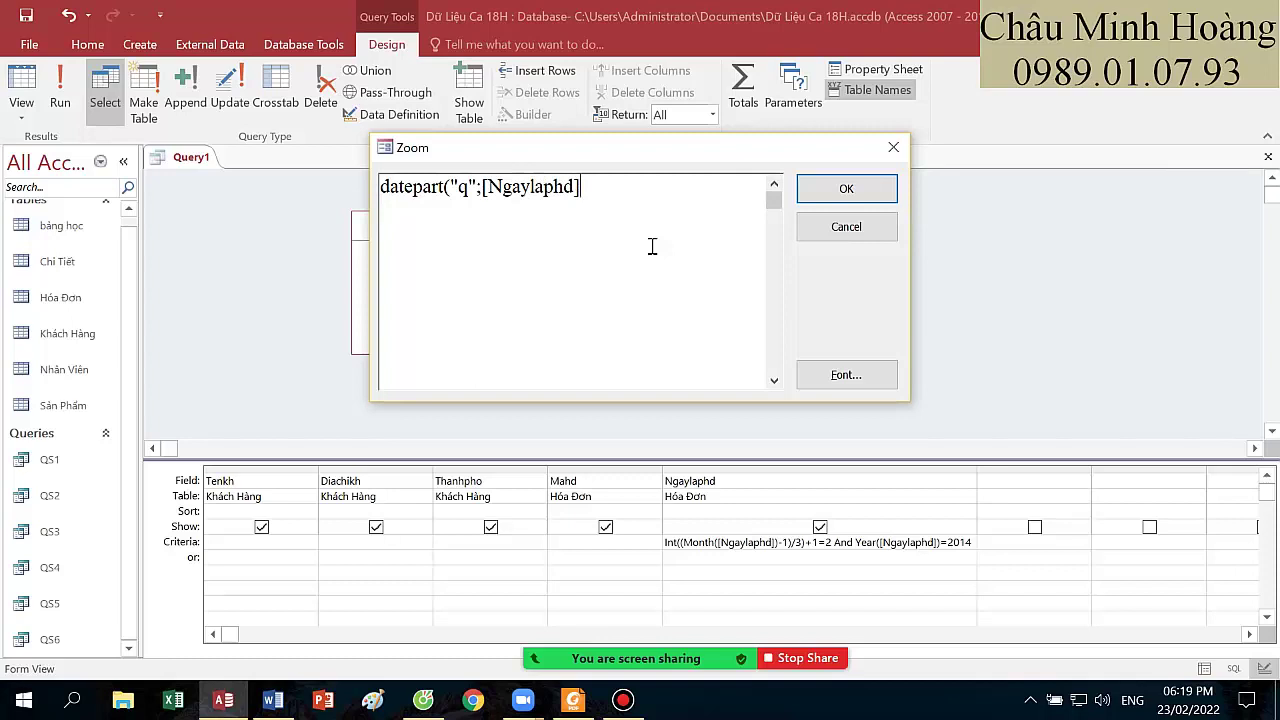
text() = 2 and datepart()
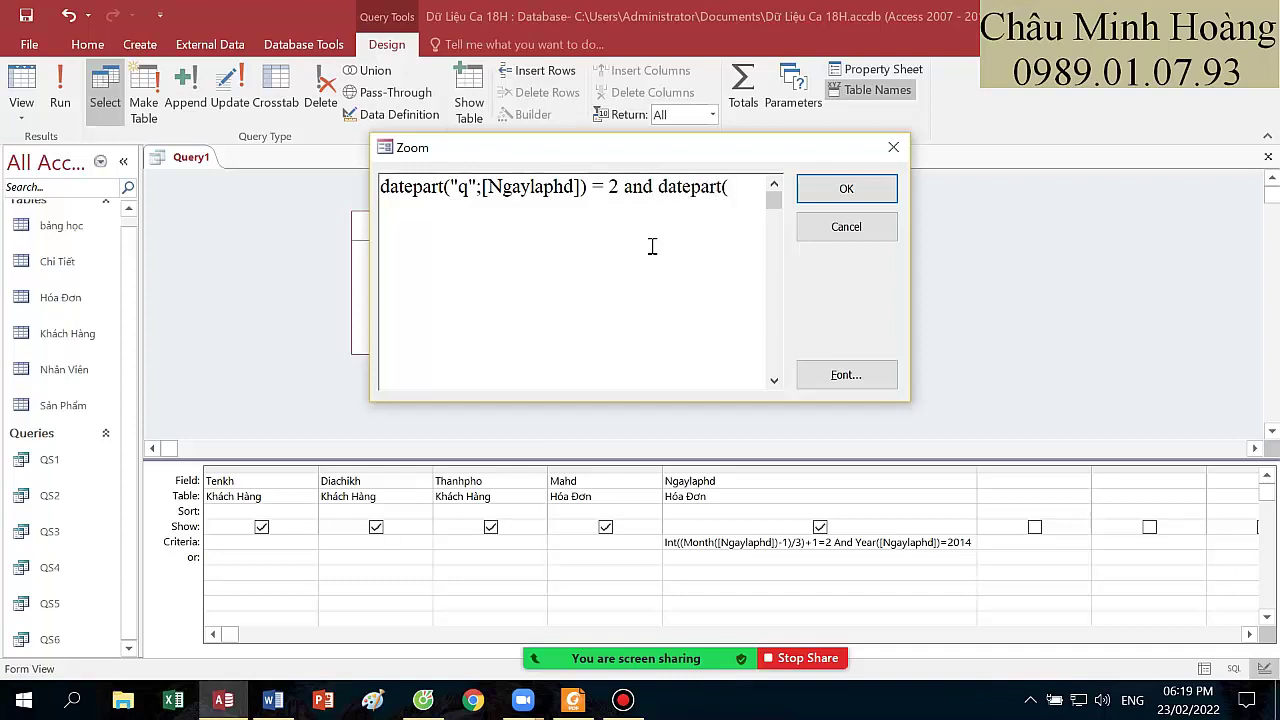
text("yyyy";)
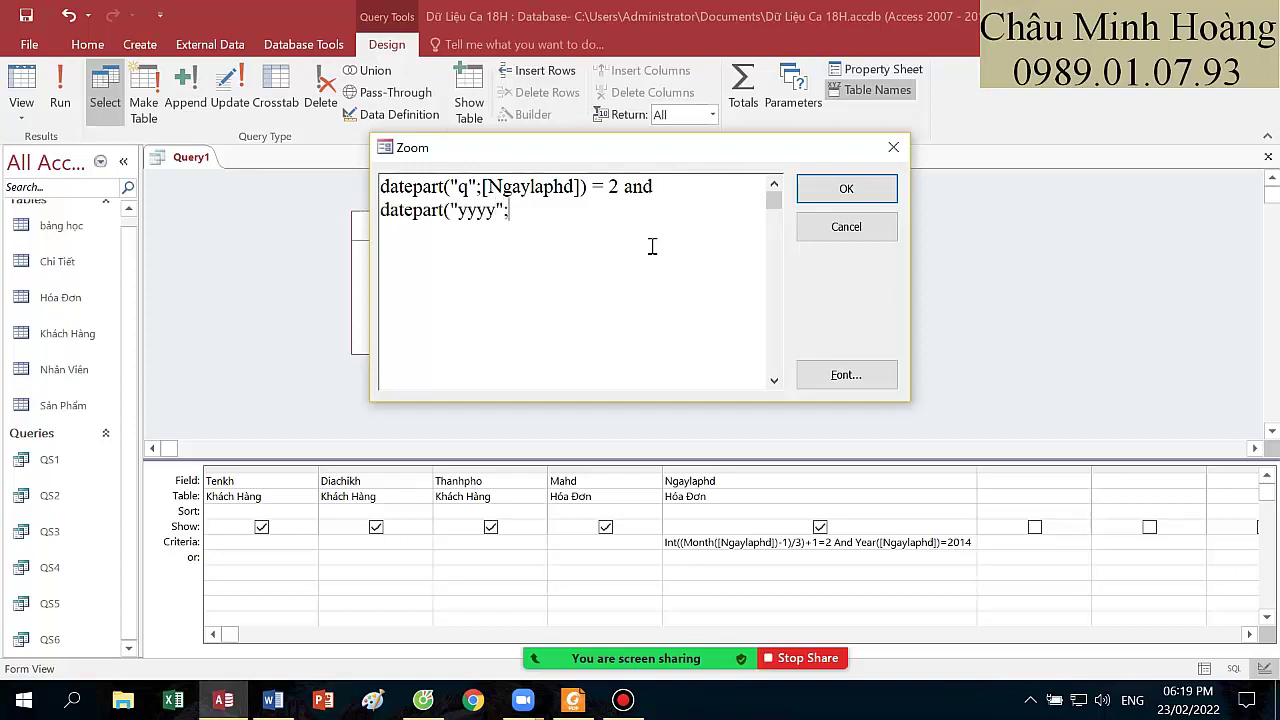
text([Ngaylaphd]))
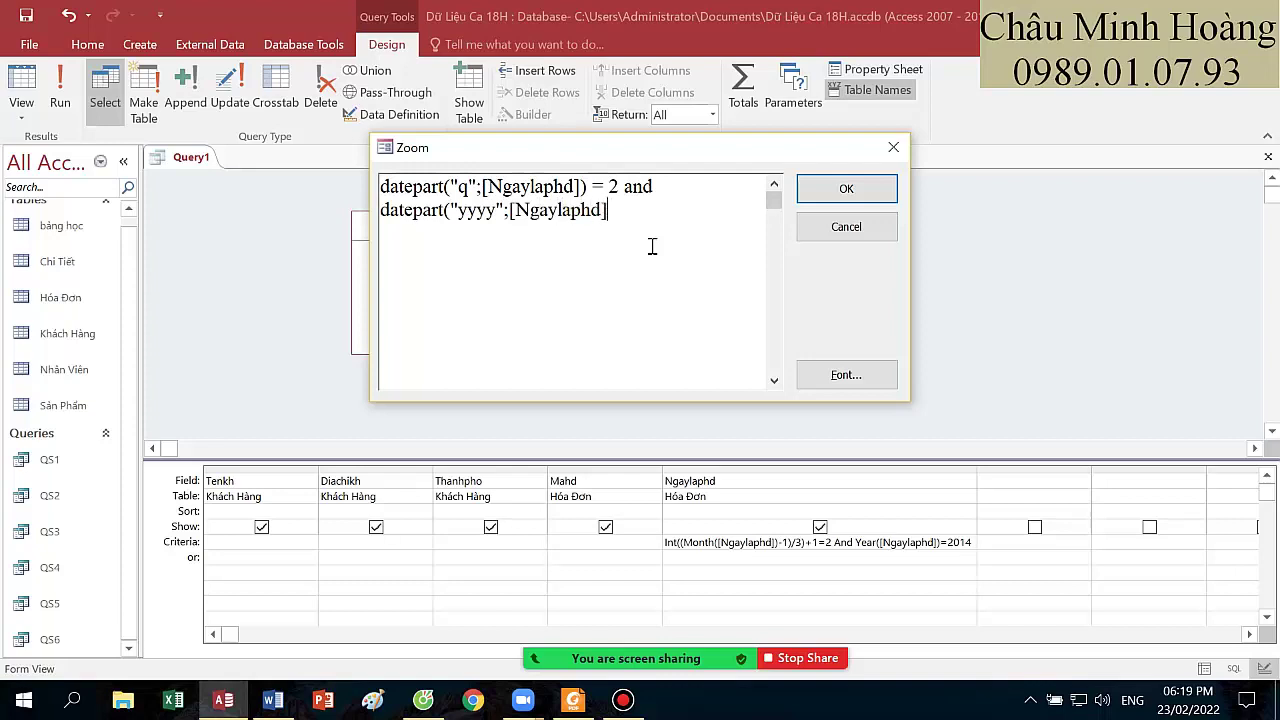
text( = 2014)
click(846, 188)
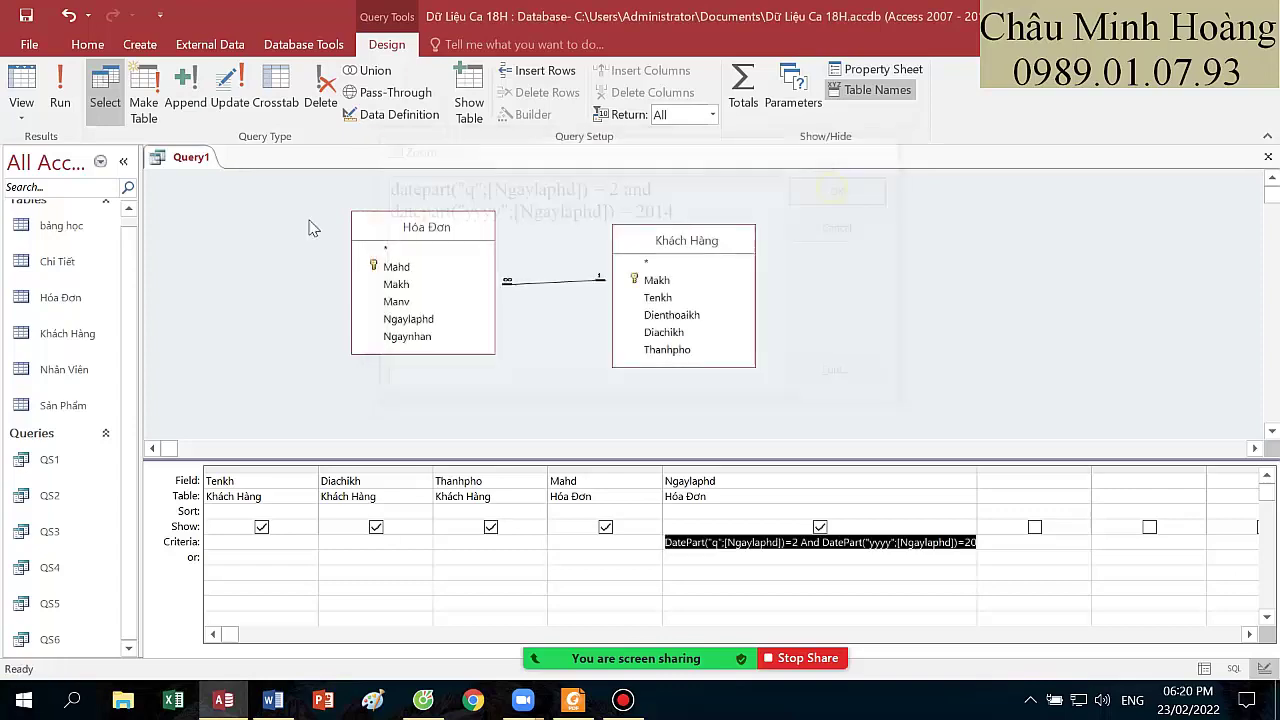
click(72, 104)
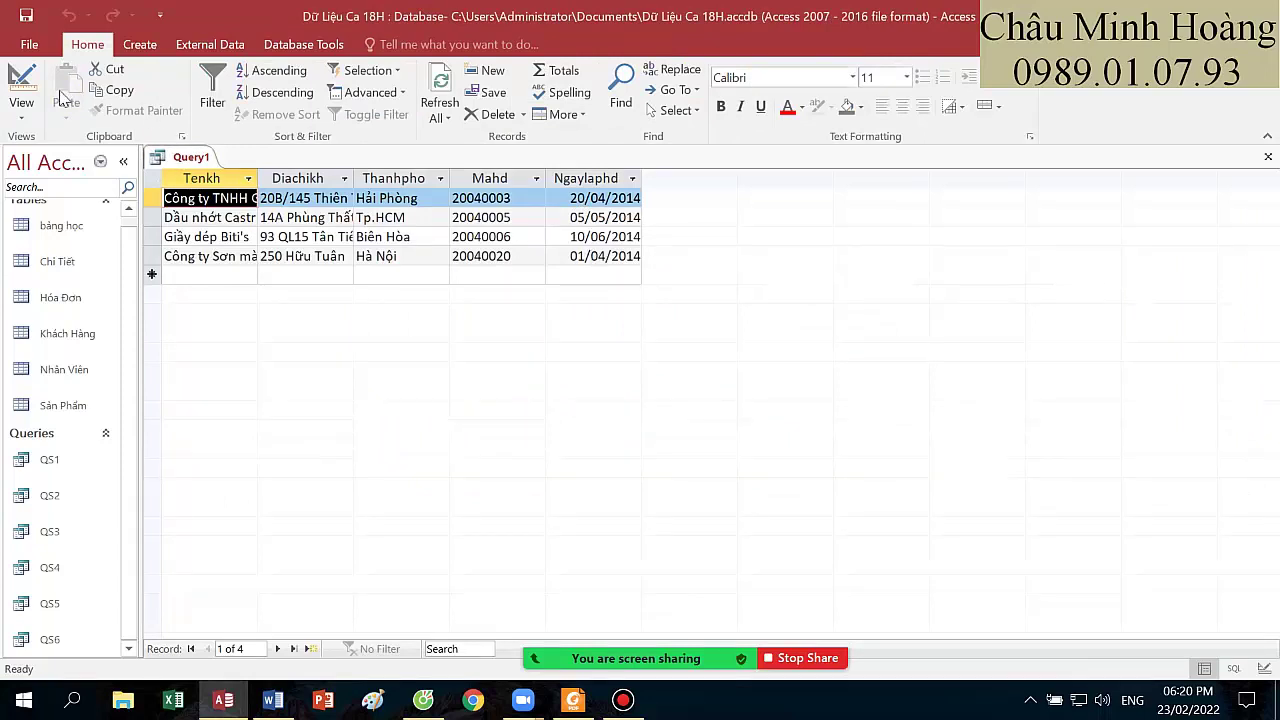
click(21, 82)
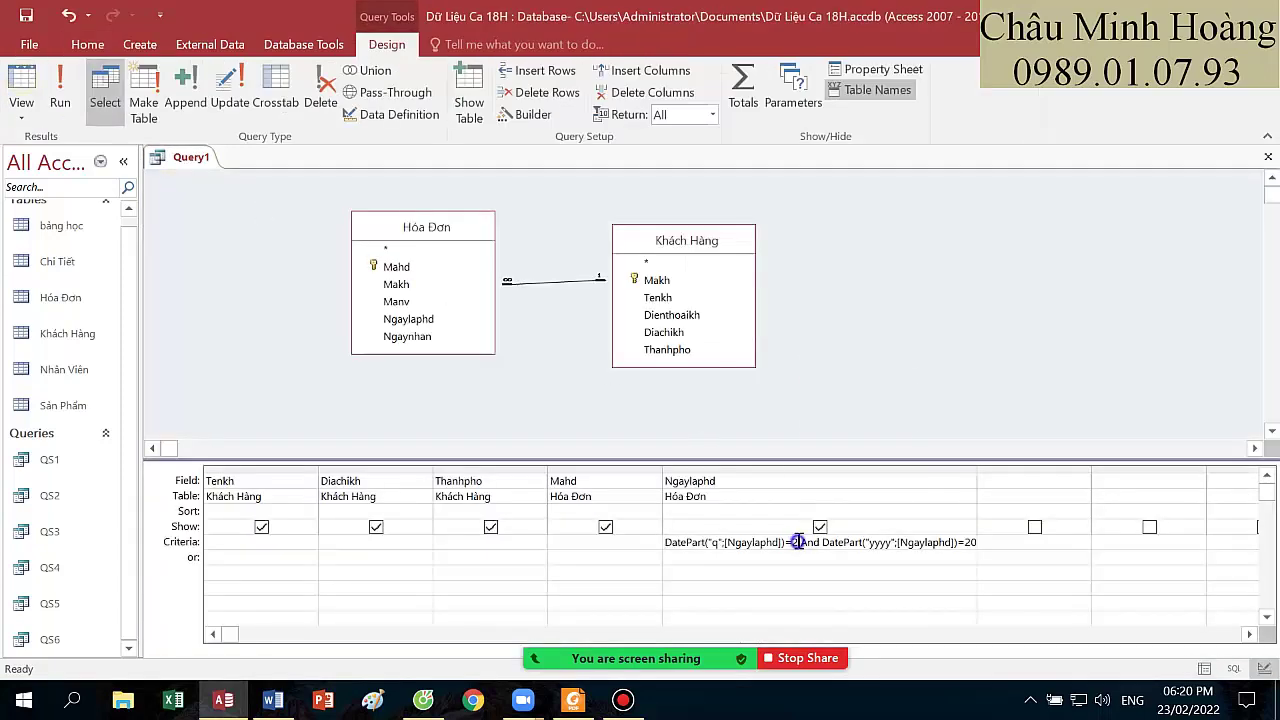
- Widen the Ngaylaphd column to fit its criteria and review the full expression in the Zoom window
right_click(799, 543)
click(976, 470)
double_click(976, 470)
click(970, 541)
right_click(970, 541)
click(1020, 504)
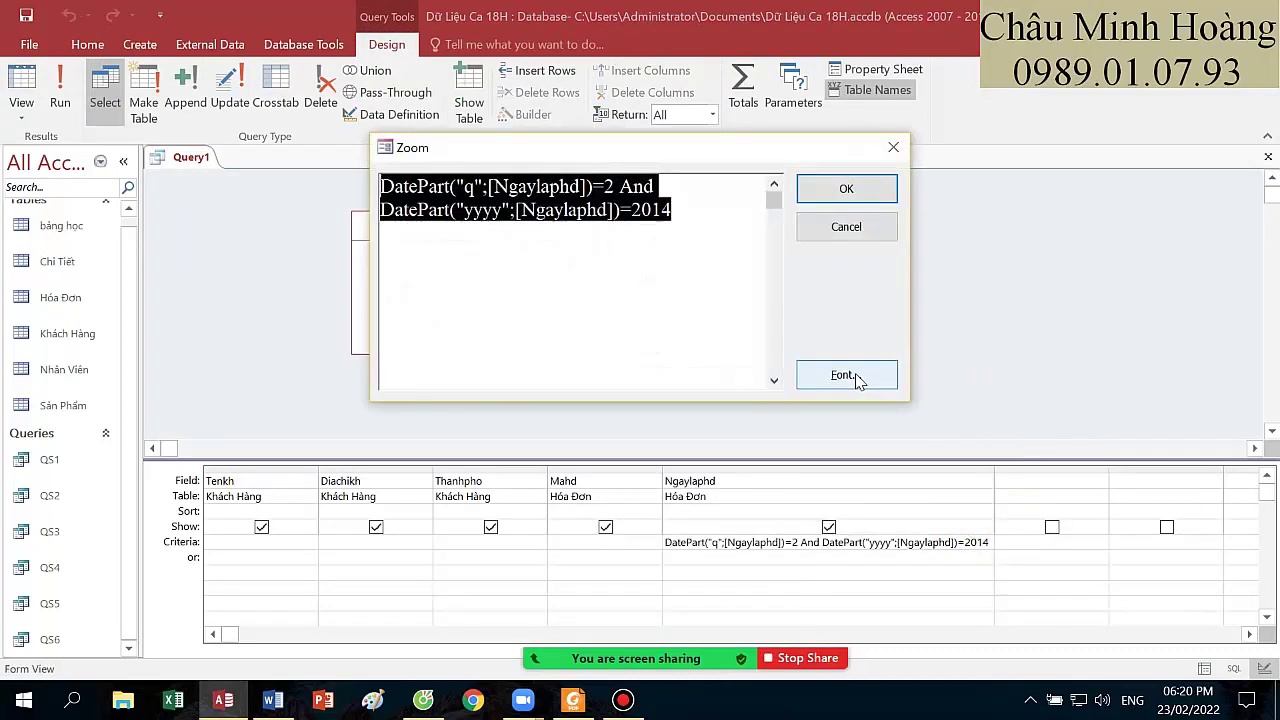
click(846, 191)
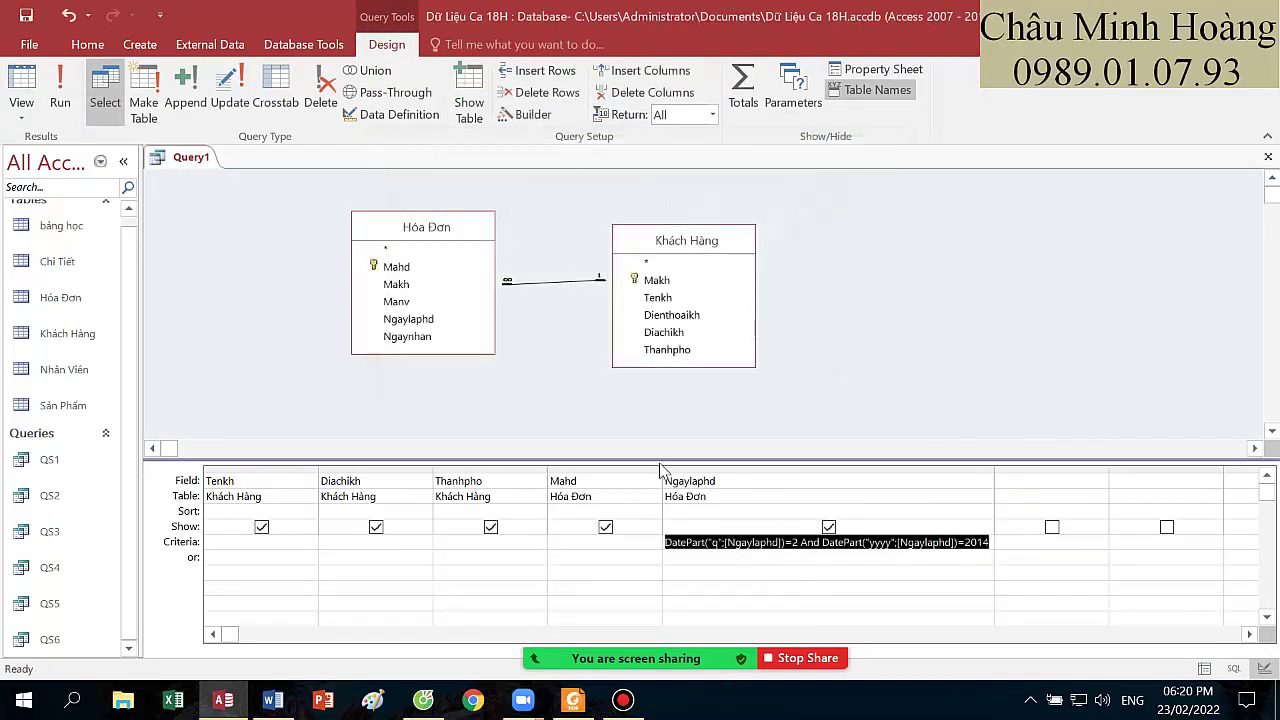
- Save the query as QS7
key(ctrl+s)
text(QS7)
key(Return)
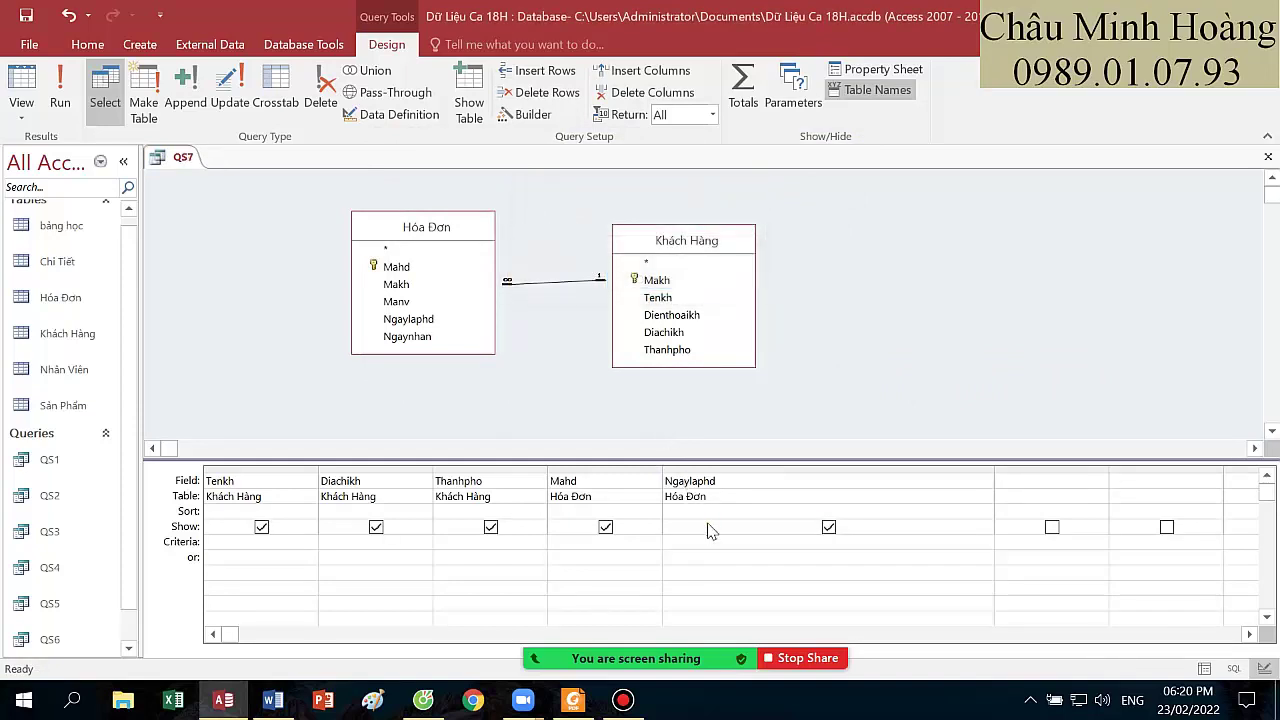
- Show the full Ngaylaphd criteria of QS7 in the Zoom window
right_click(789, 540)
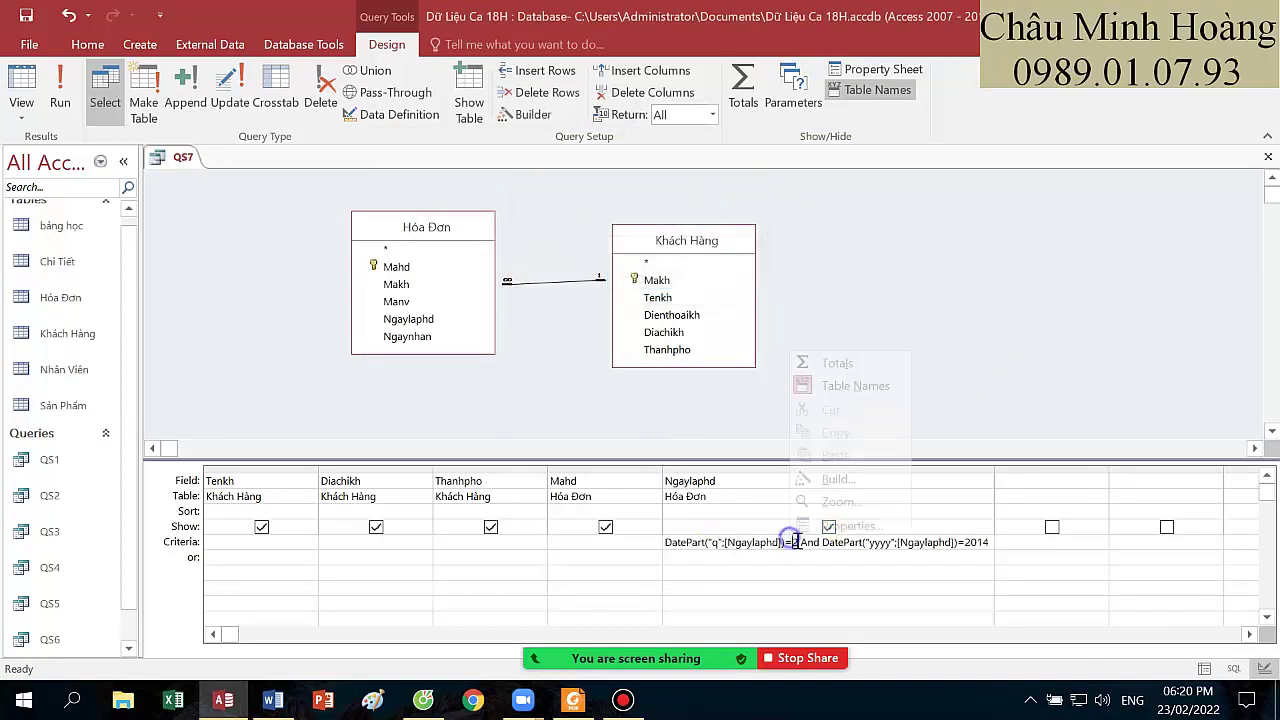
click(840, 502)
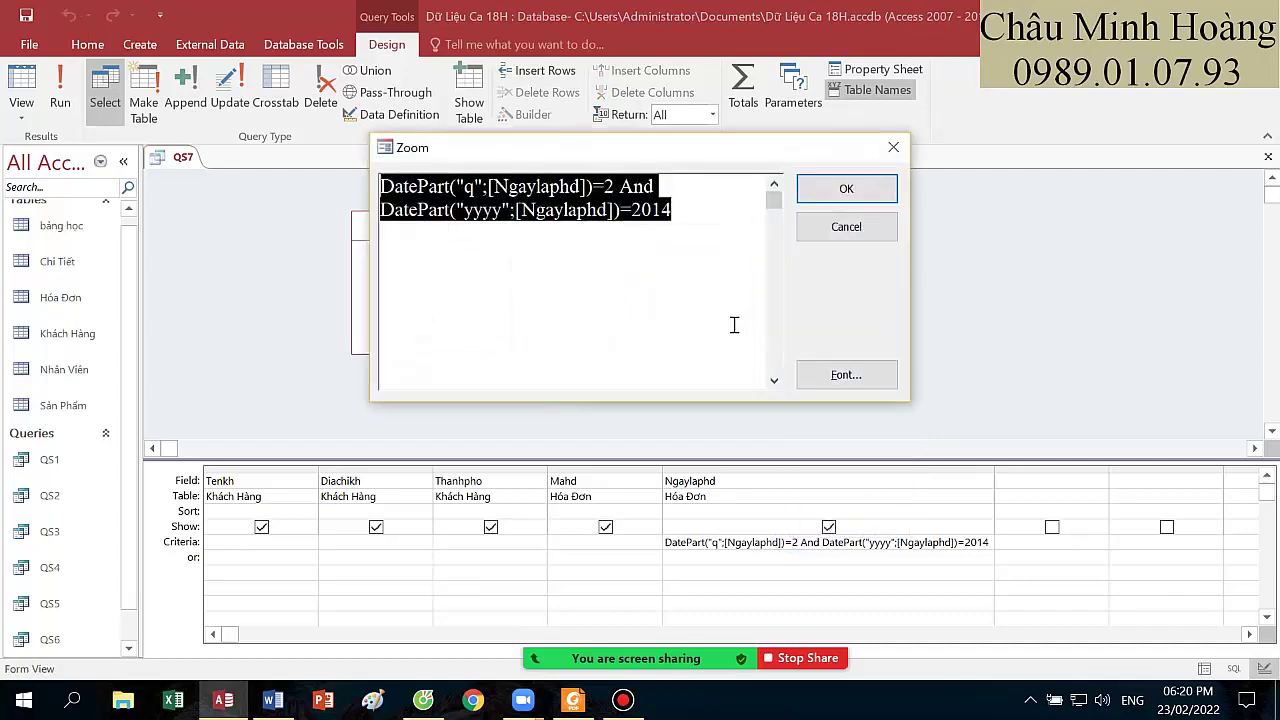
click(623, 700)
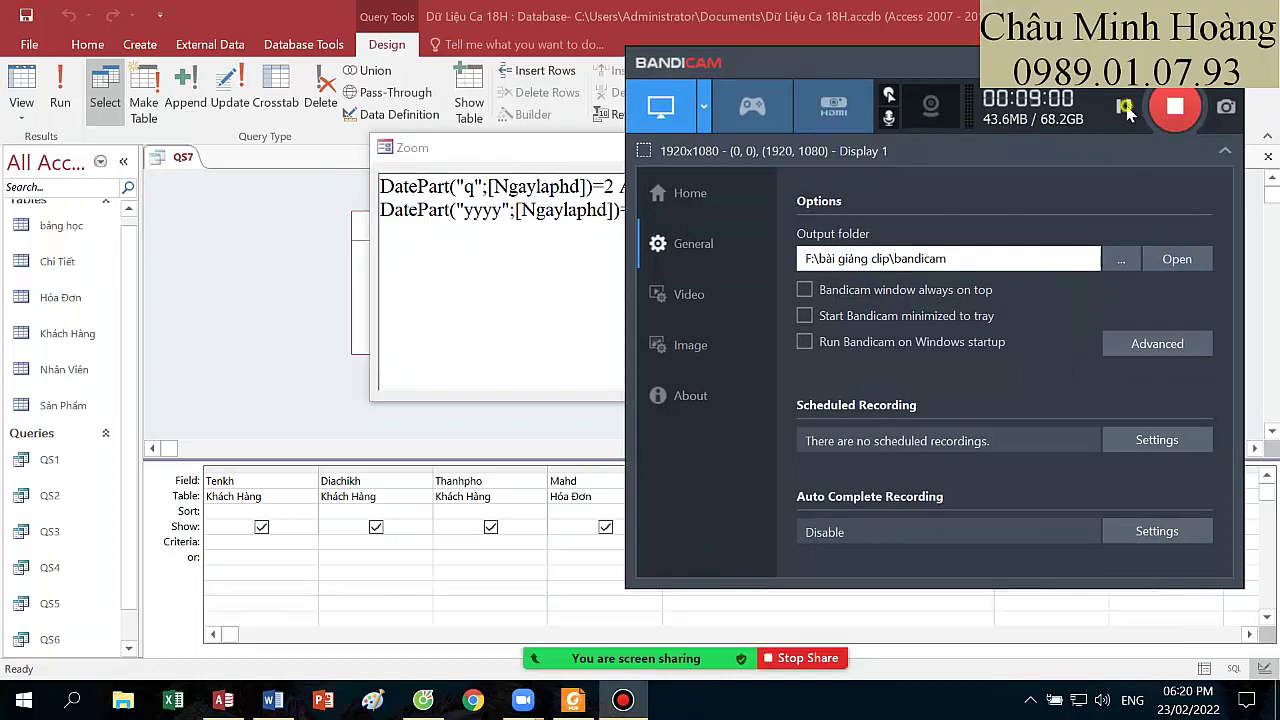
click(1124, 107)
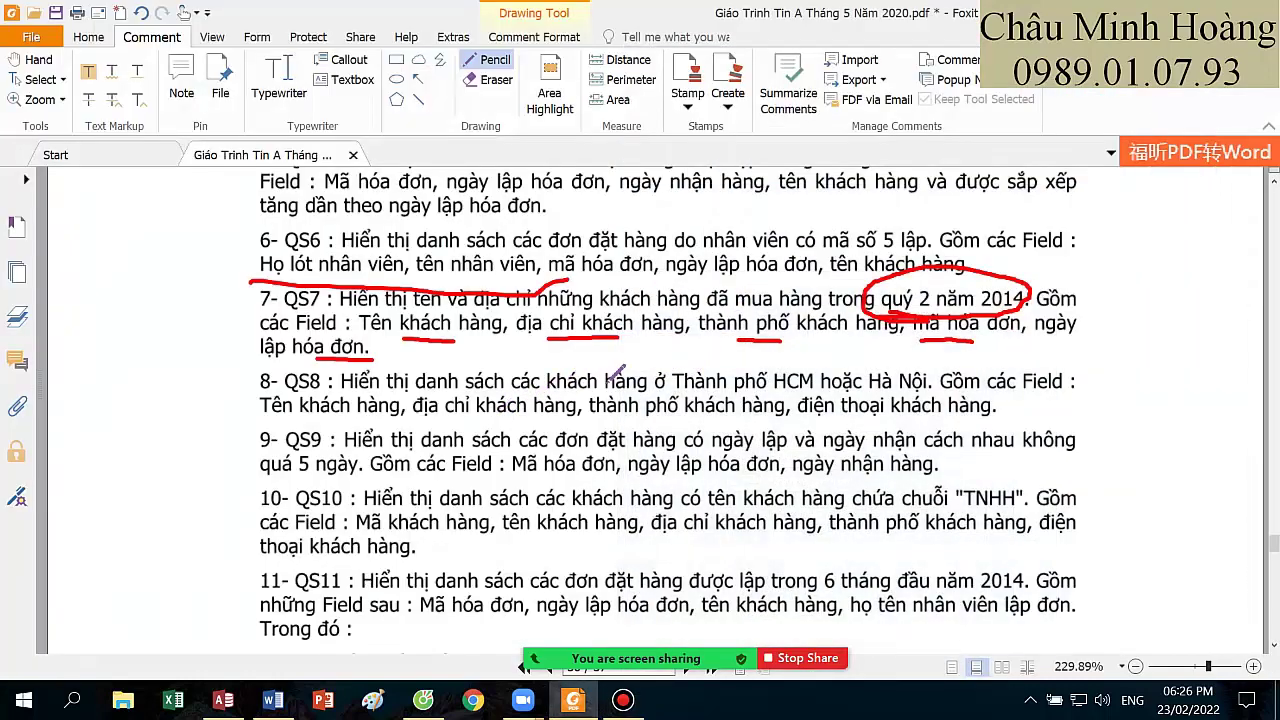
- Mark the HCM and Hà Nội condition and underline the requested customer fields of exercise QS8 in the PDF with the Pencil
drag(773, 397, 890, 387)
drag(708, 362, 916, 357)
drag(326, 420, 356, 417)
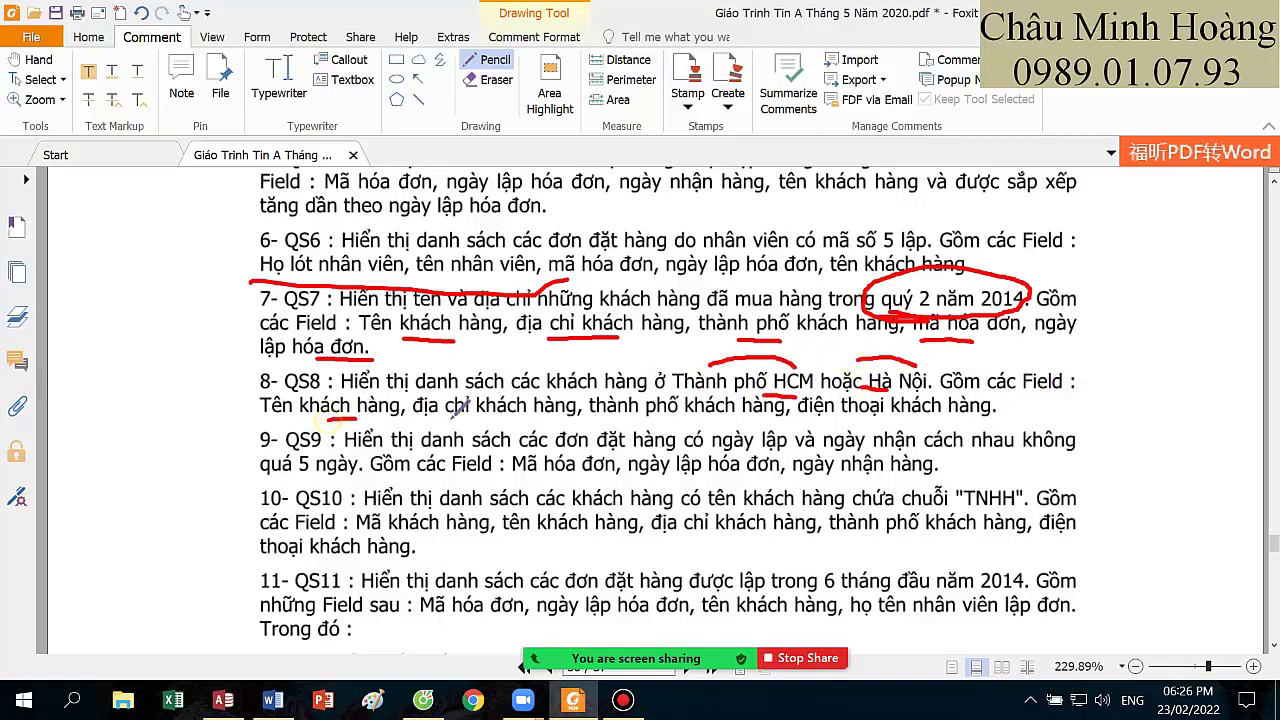
drag(450, 421, 528, 420)
drag(633, 422, 684, 420)
- Switch the screen share to the Access database and create a new design query based on the Khách Hàng table
click(690, 622)
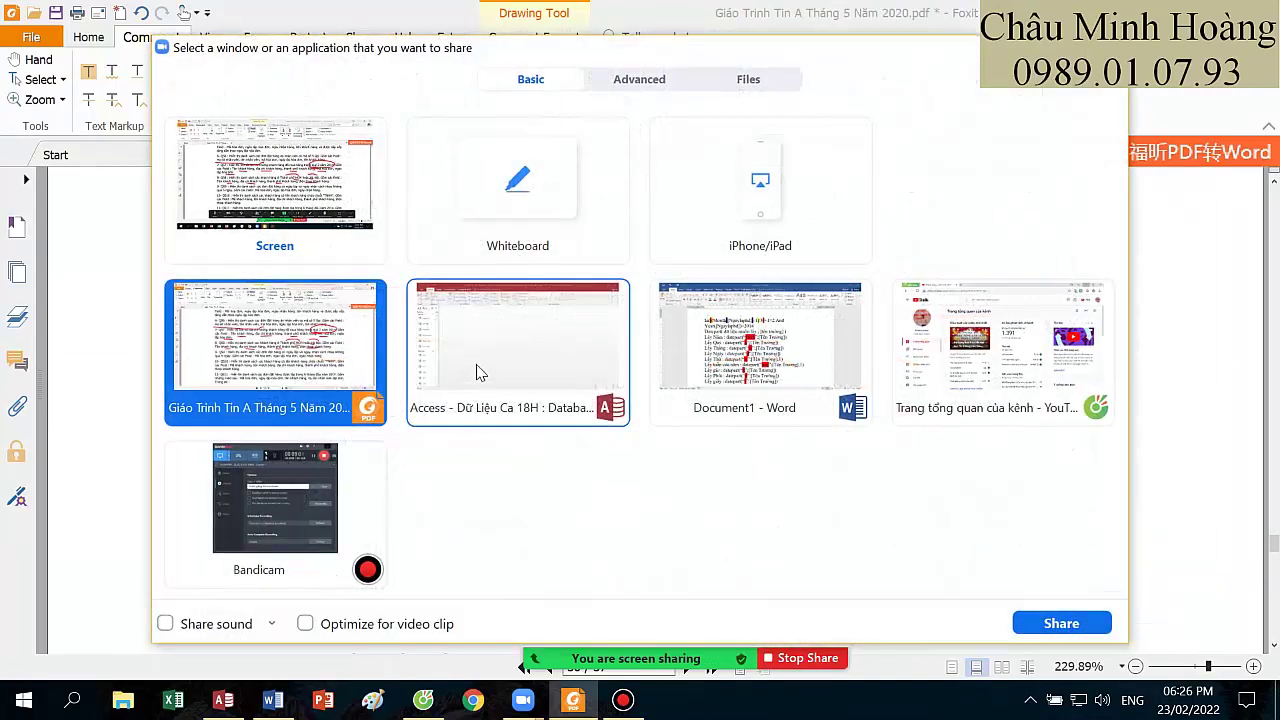
double_click(476, 372)
click(140, 44)
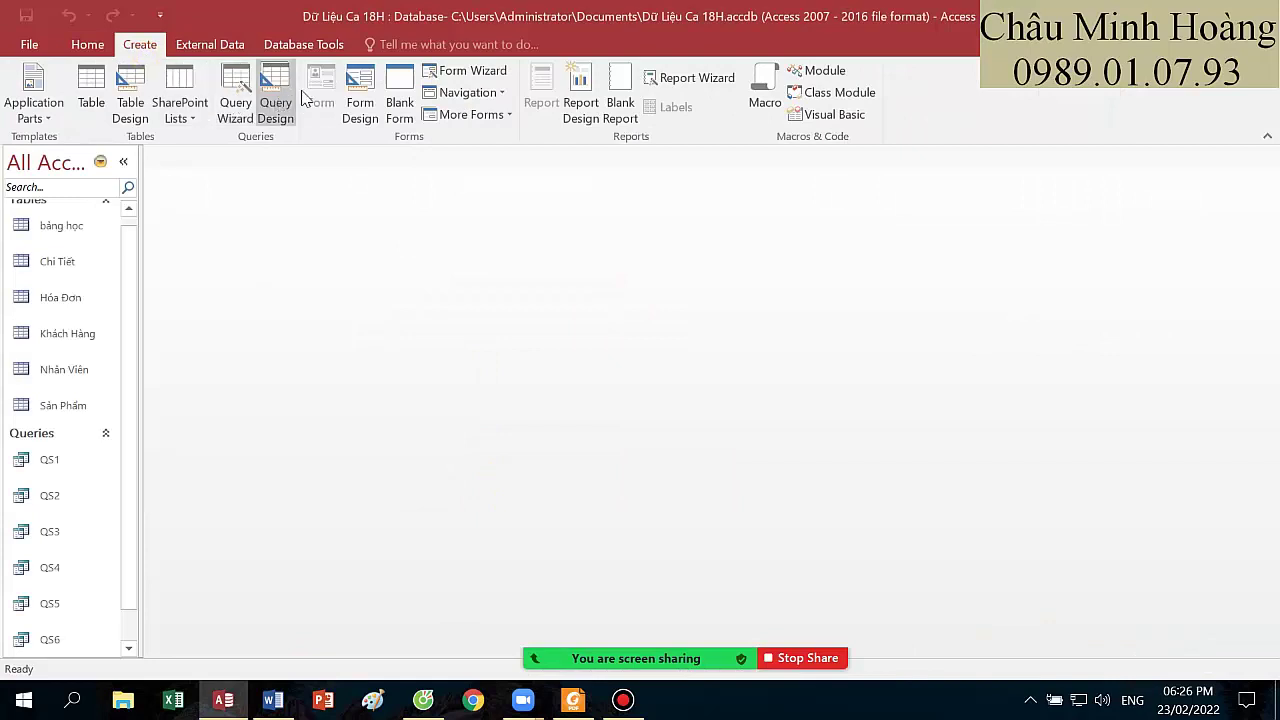
click(275, 105)
double_click(520, 290)
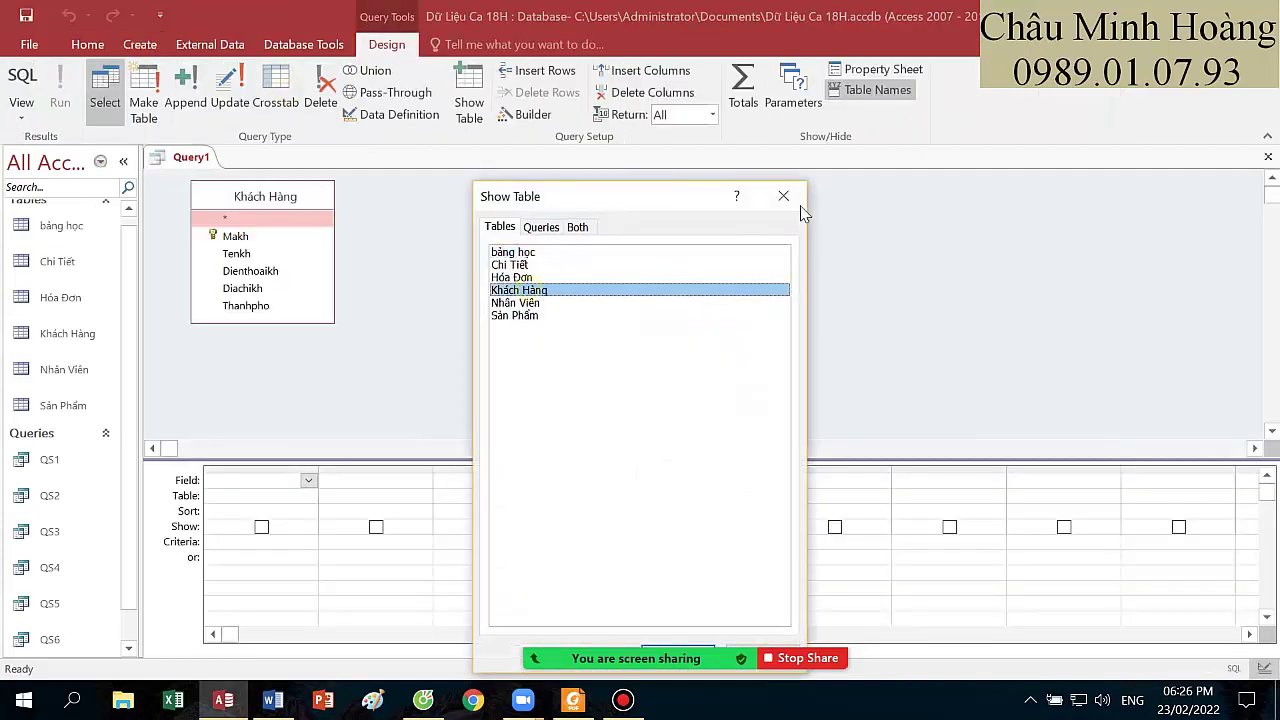
click(785, 197)
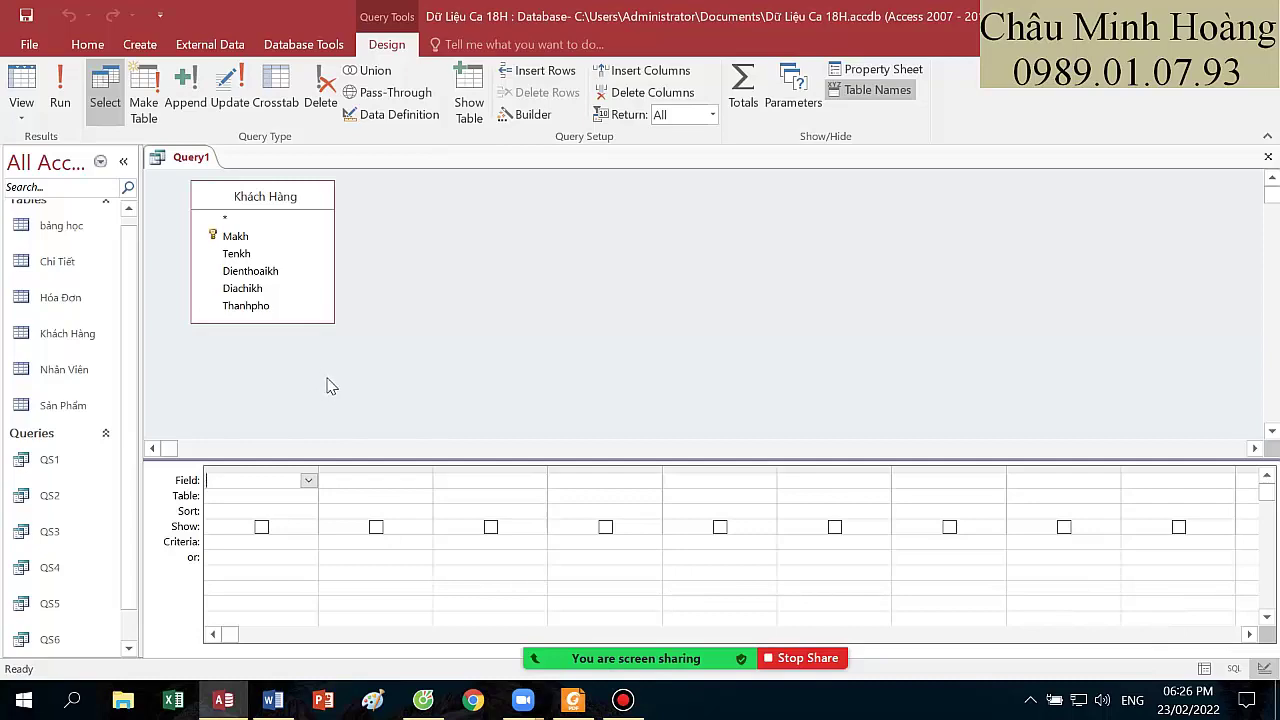
- Check the QS8 requirements in the PDF and add the fields Tenkh, Diachikh, Thanhpho and Dienthoaikh to the query
click(570, 700)
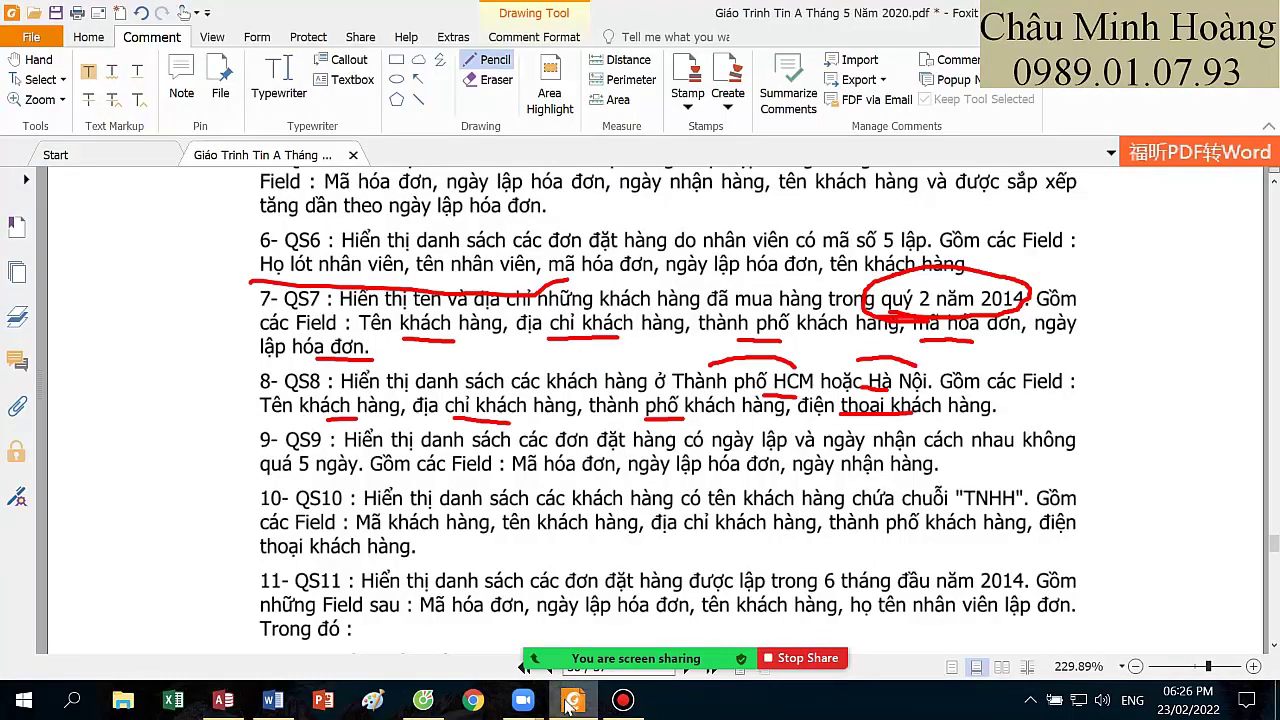
click(570, 700)
double_click(243, 253)
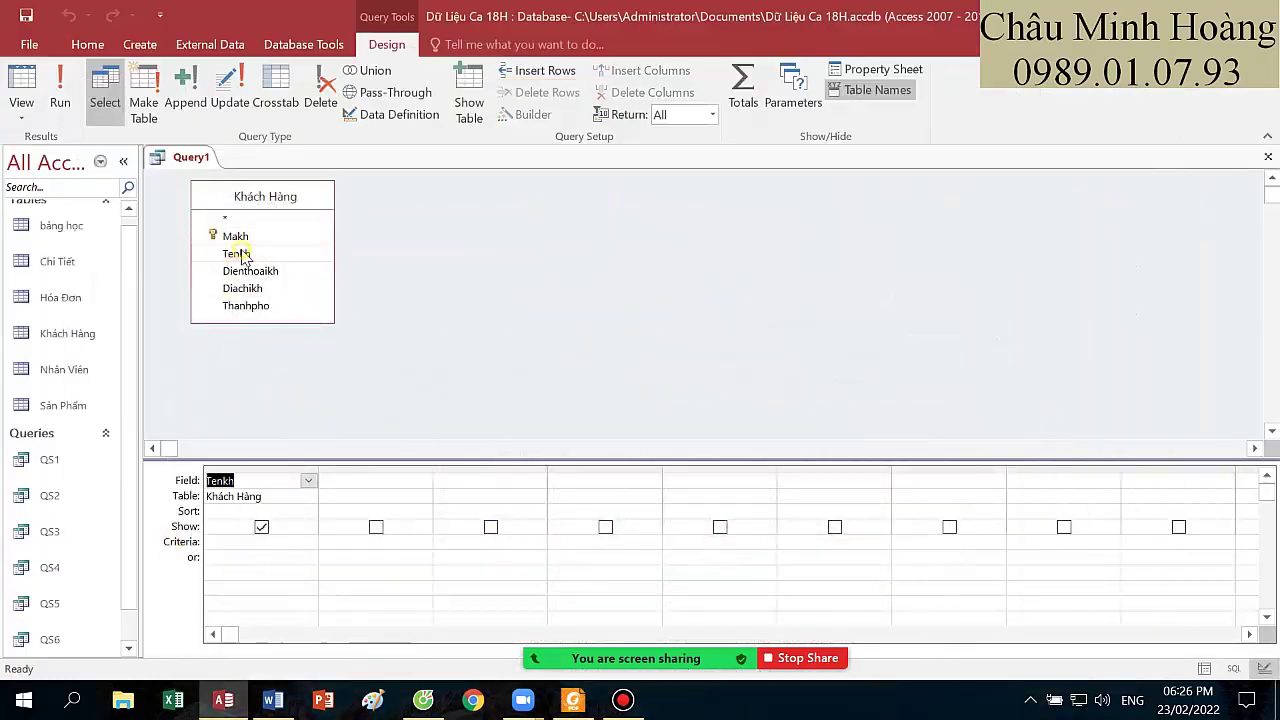
double_click(250, 288)
double_click(258, 305)
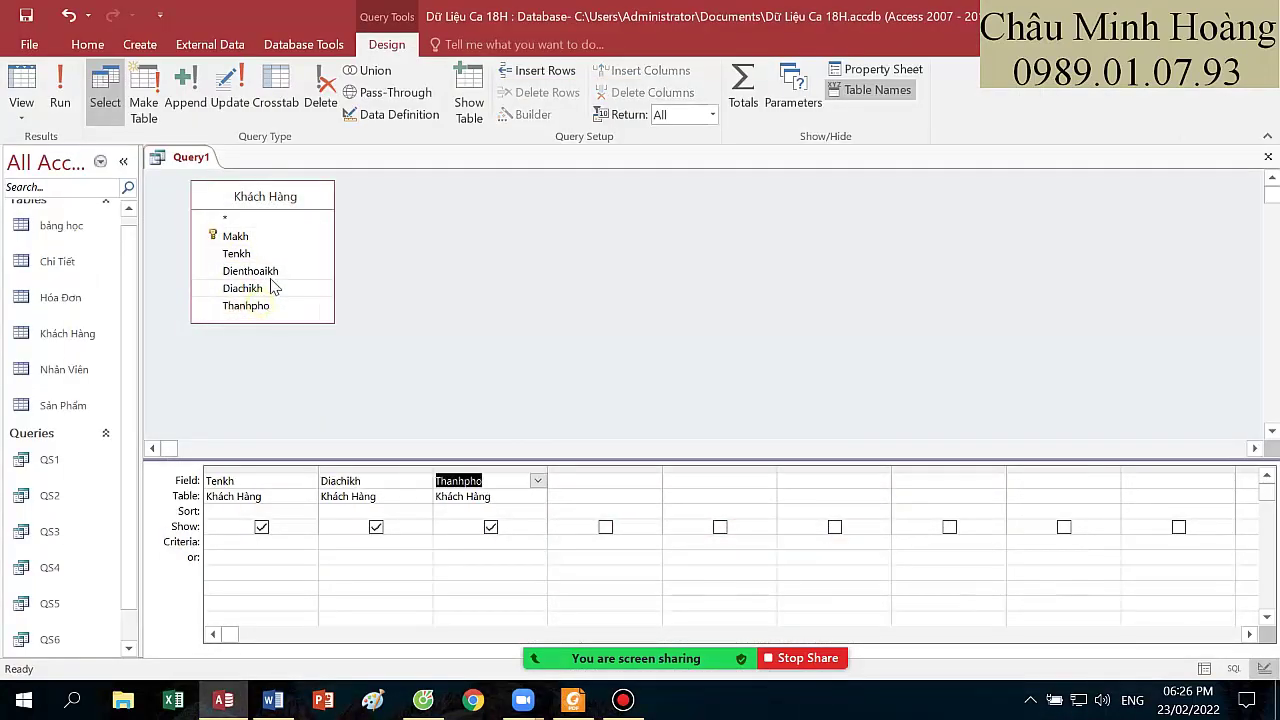
double_click(262, 271)
- Check the QS8 fields in the PDF, then open the Khách Hàng table and copy the city value Tp.HCM
click(573, 700)
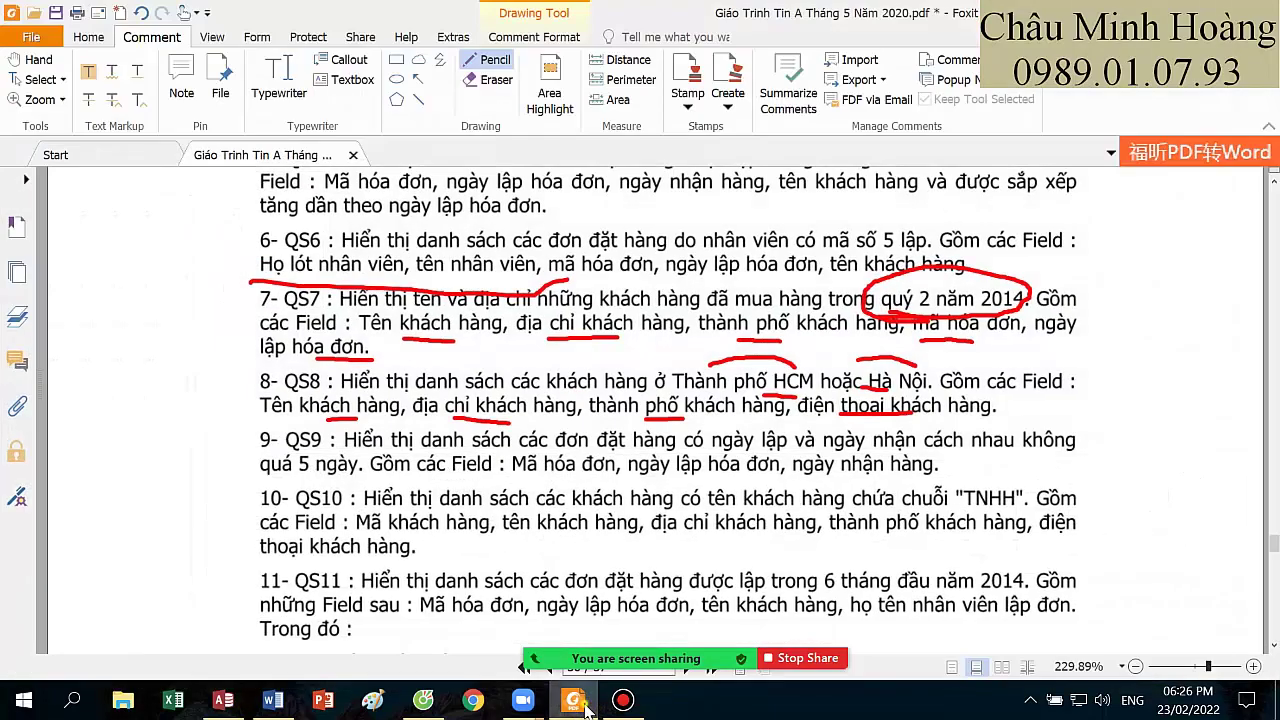
click(580, 702)
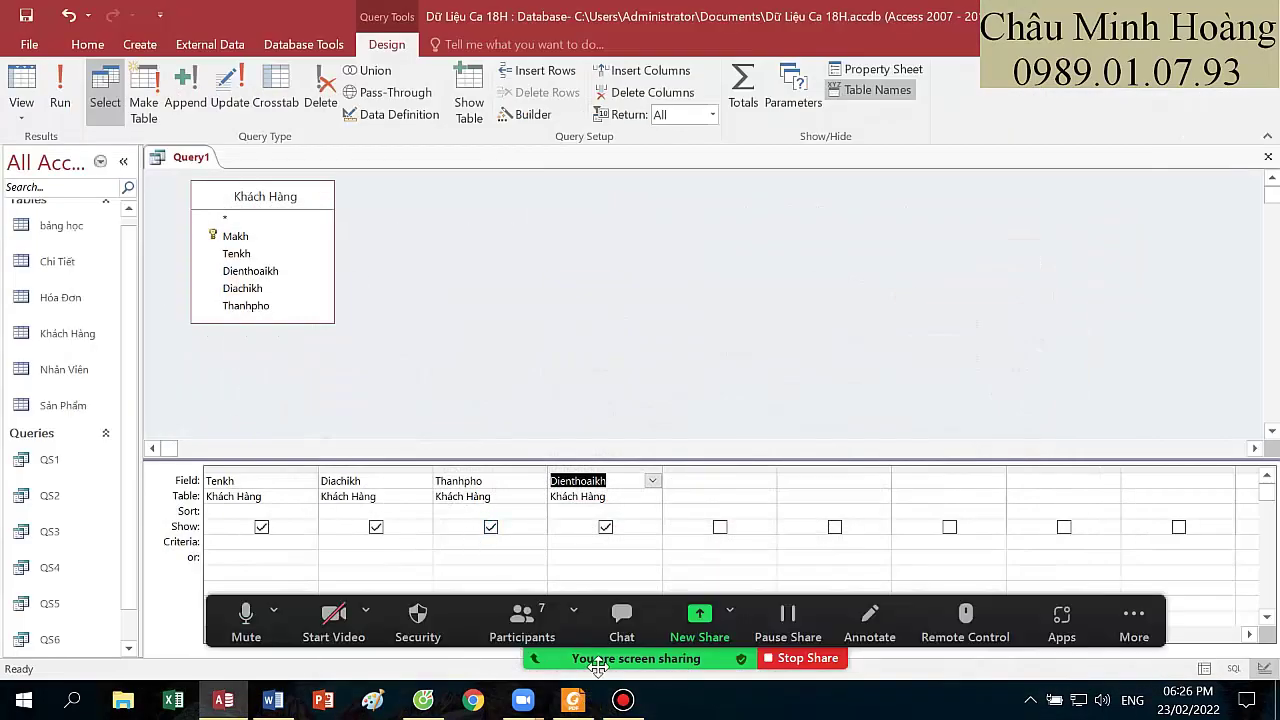
click(463, 541)
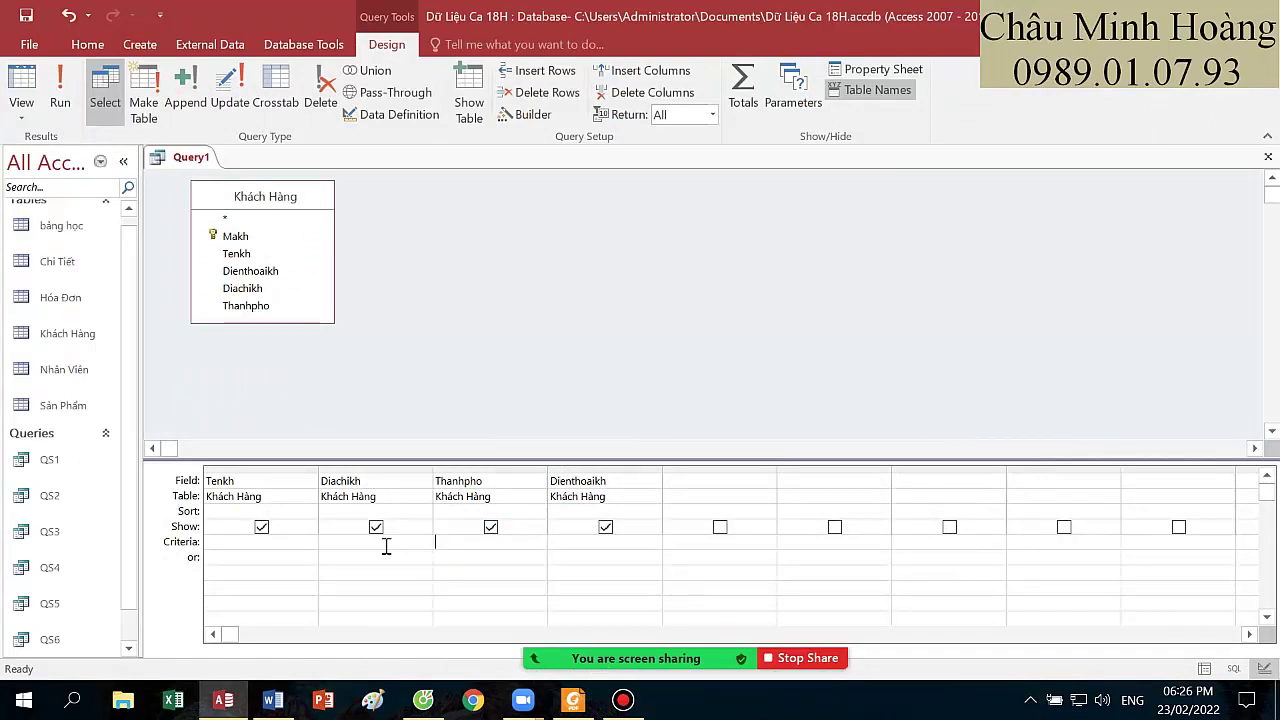
scroll(70, 333, up, 1)
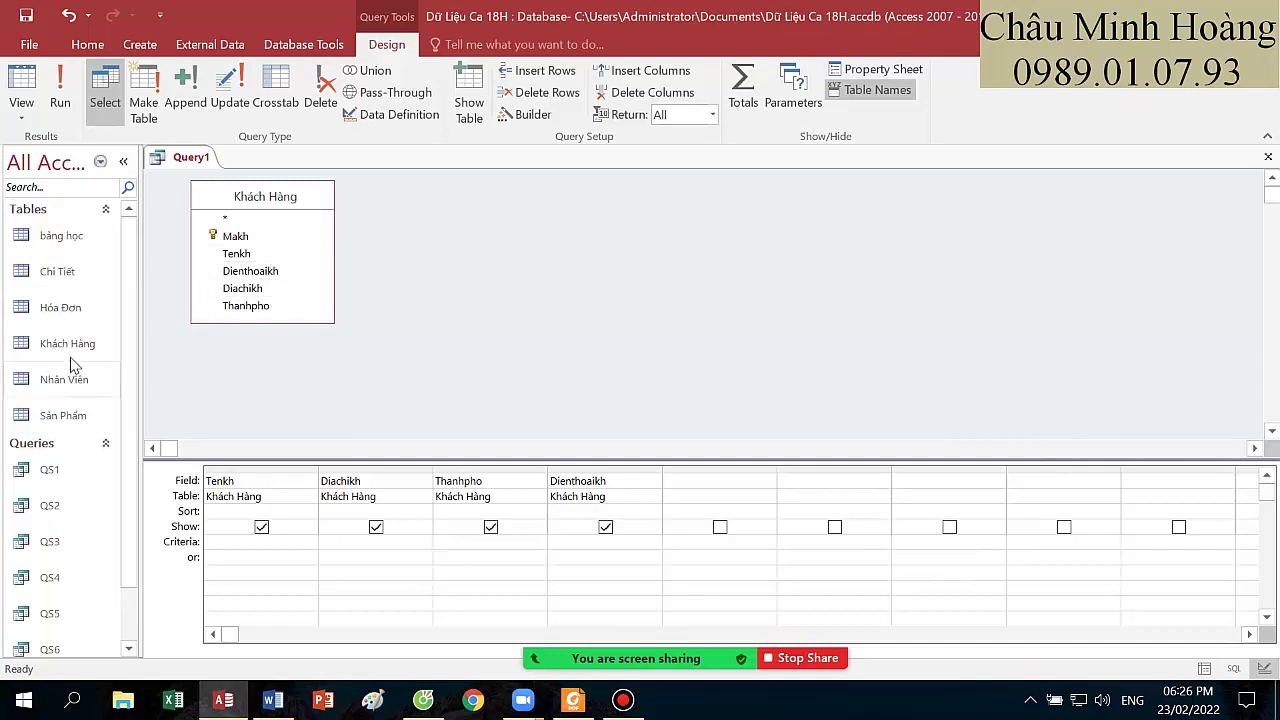
click(70, 343)
right_click(72, 348)
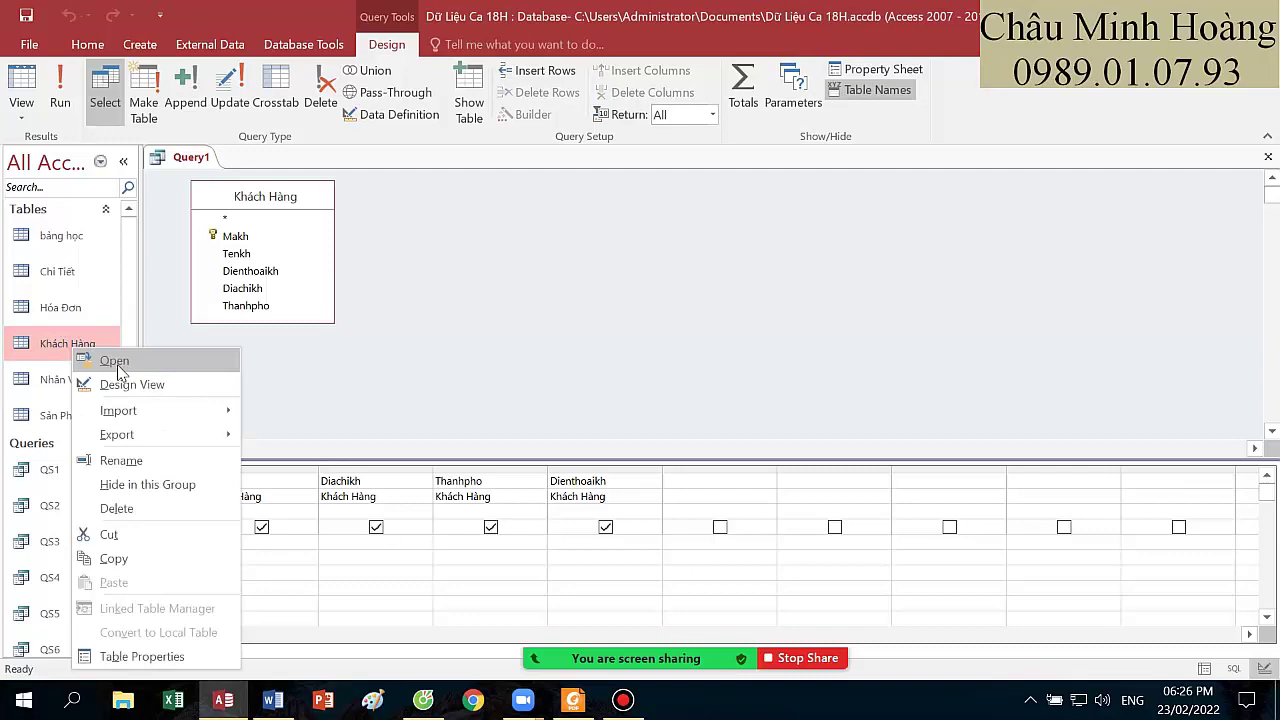
click(116, 362)
double_click(612, 217)
key(ctrl+c)
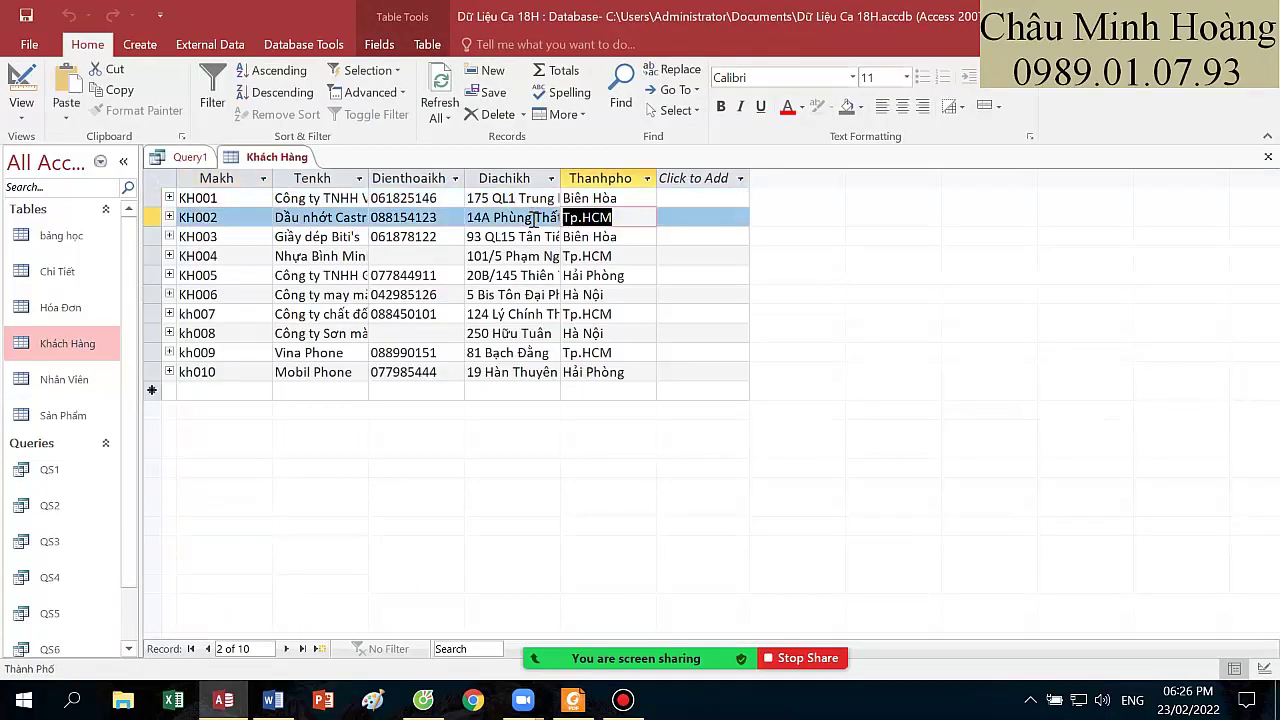
- Enter "Tp.HCM" as the criteria for the Thanhpho field of the query
click(192, 158)
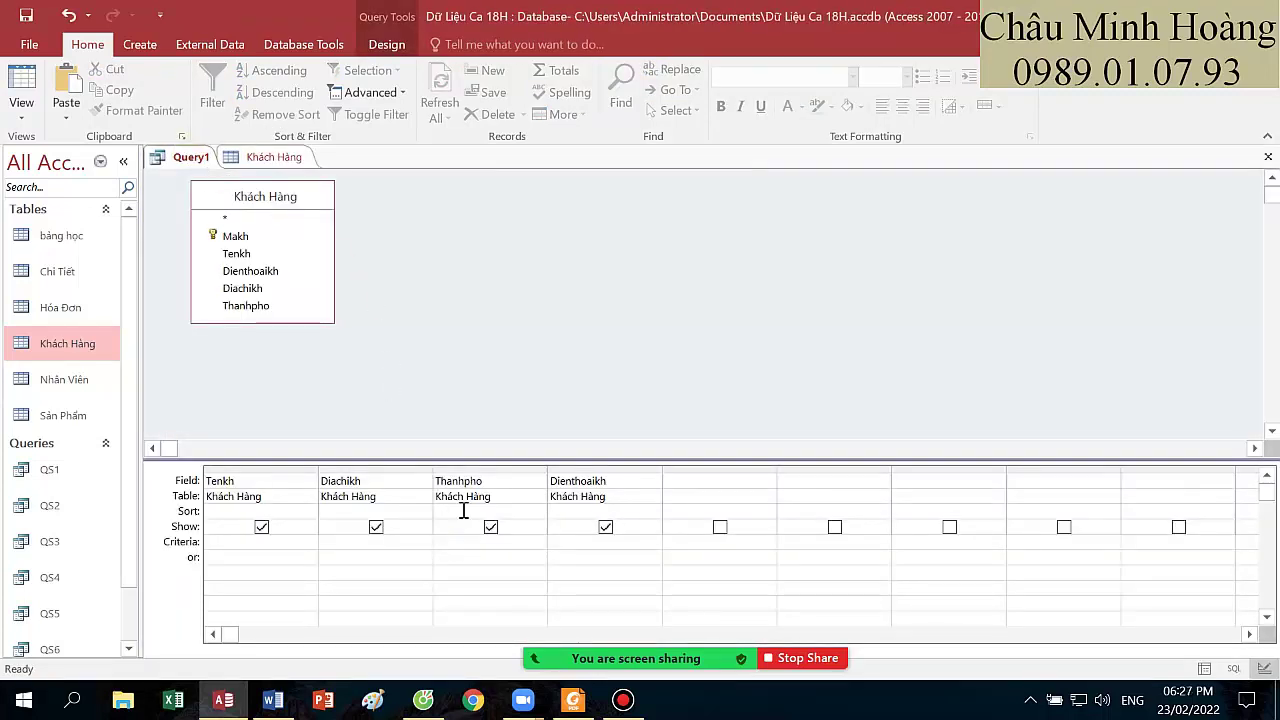
text(")
key(ctrl+v)
- Extend the Thanhpho criteria with Or "Hà Nội", using the spelling in the Khách Hàng table, and close that table
click(296, 160)
drag(618, 297, 542, 293)
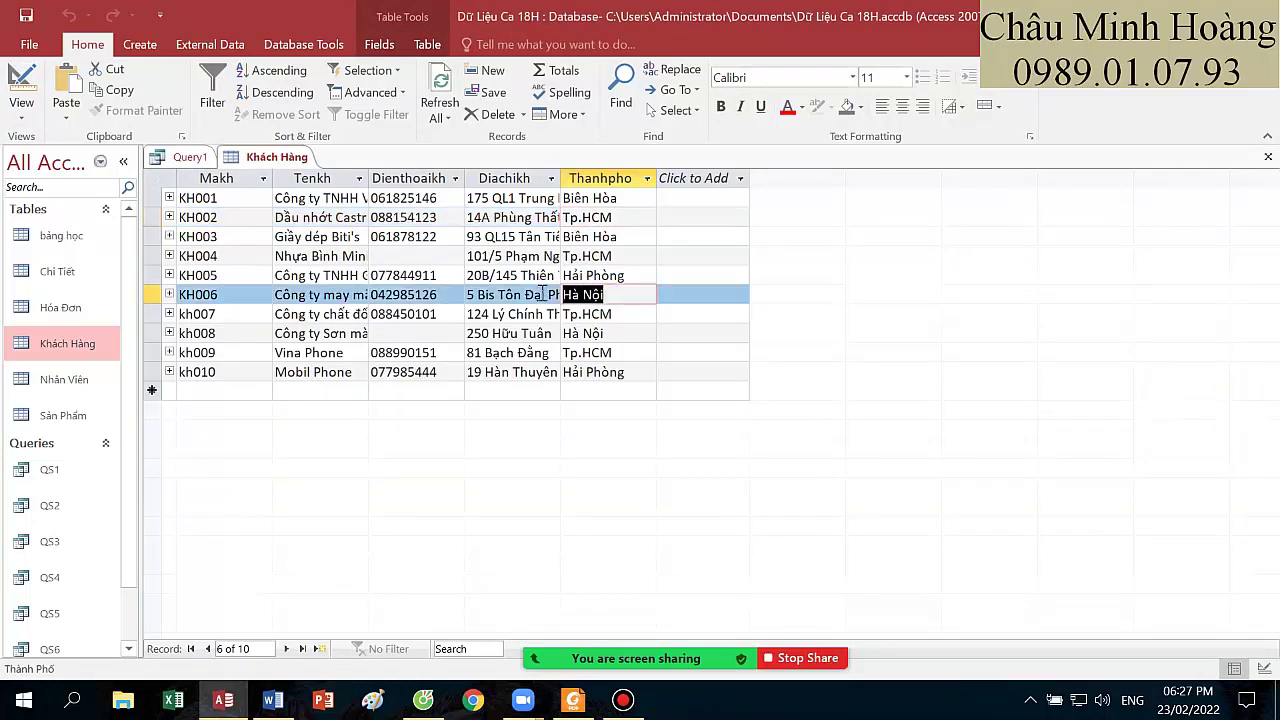
click(195, 163)
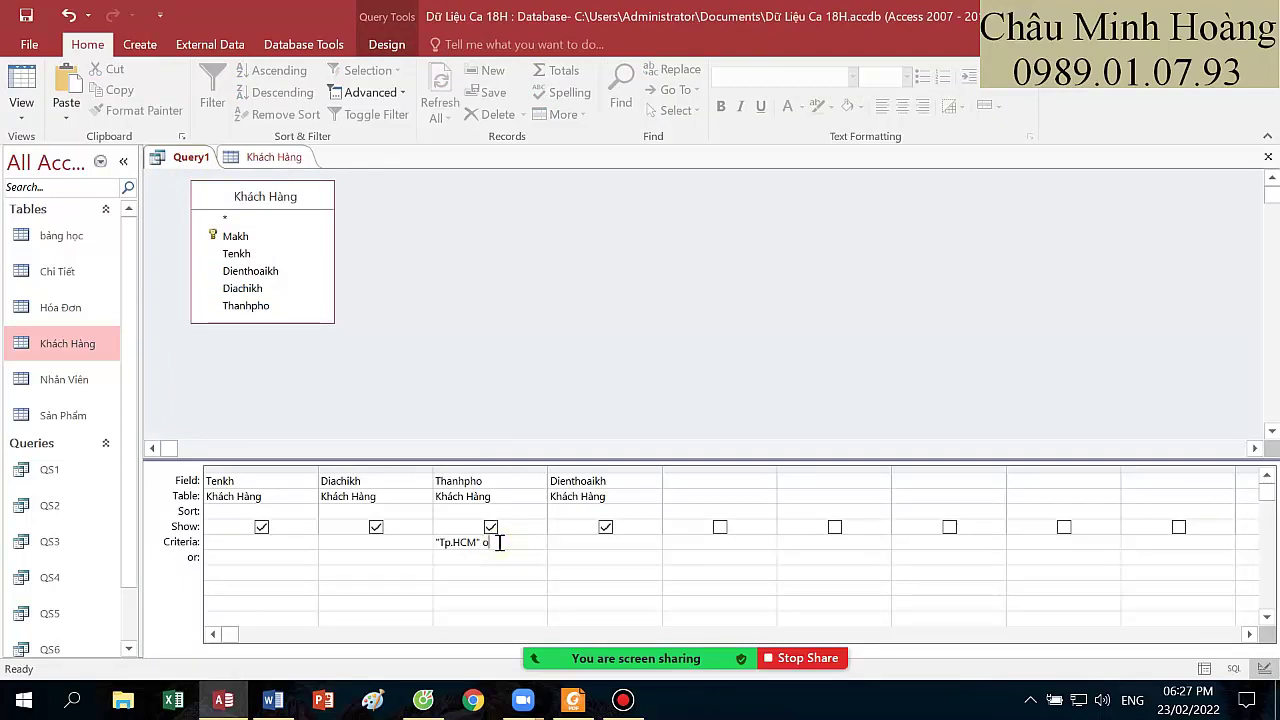
text(r "Hà Nội)
click(298, 157)
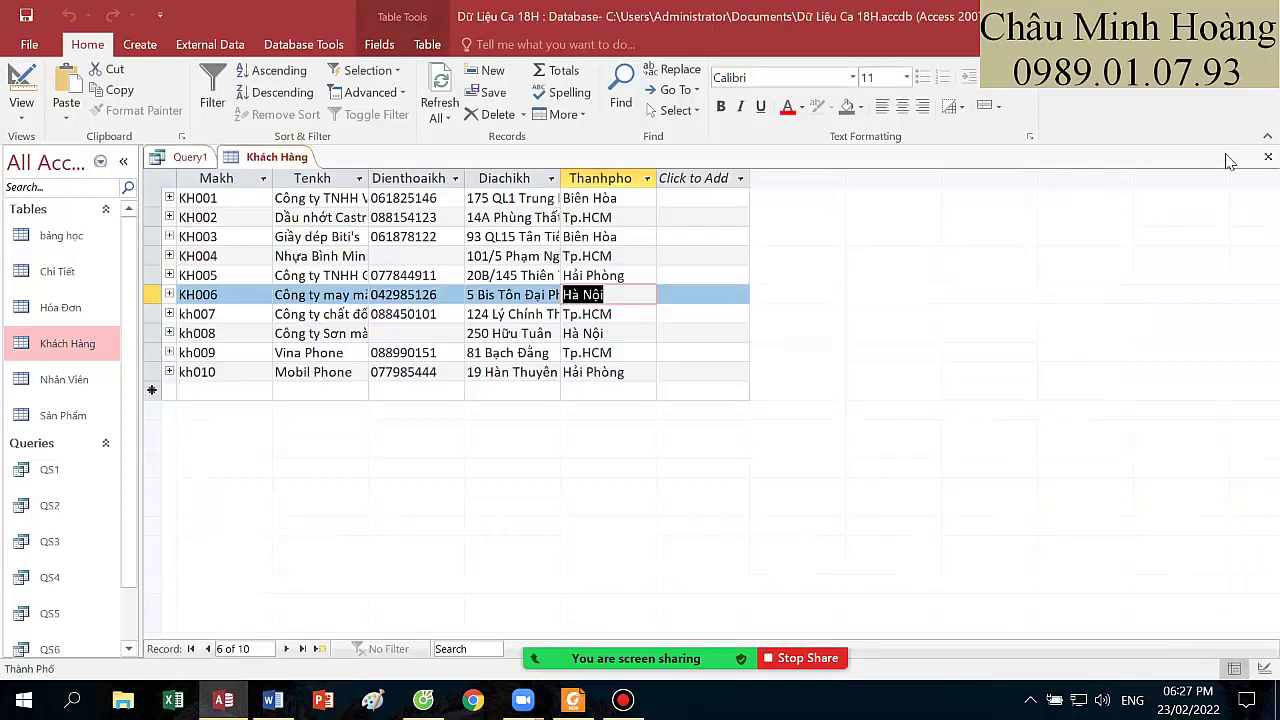
click(1267, 157)
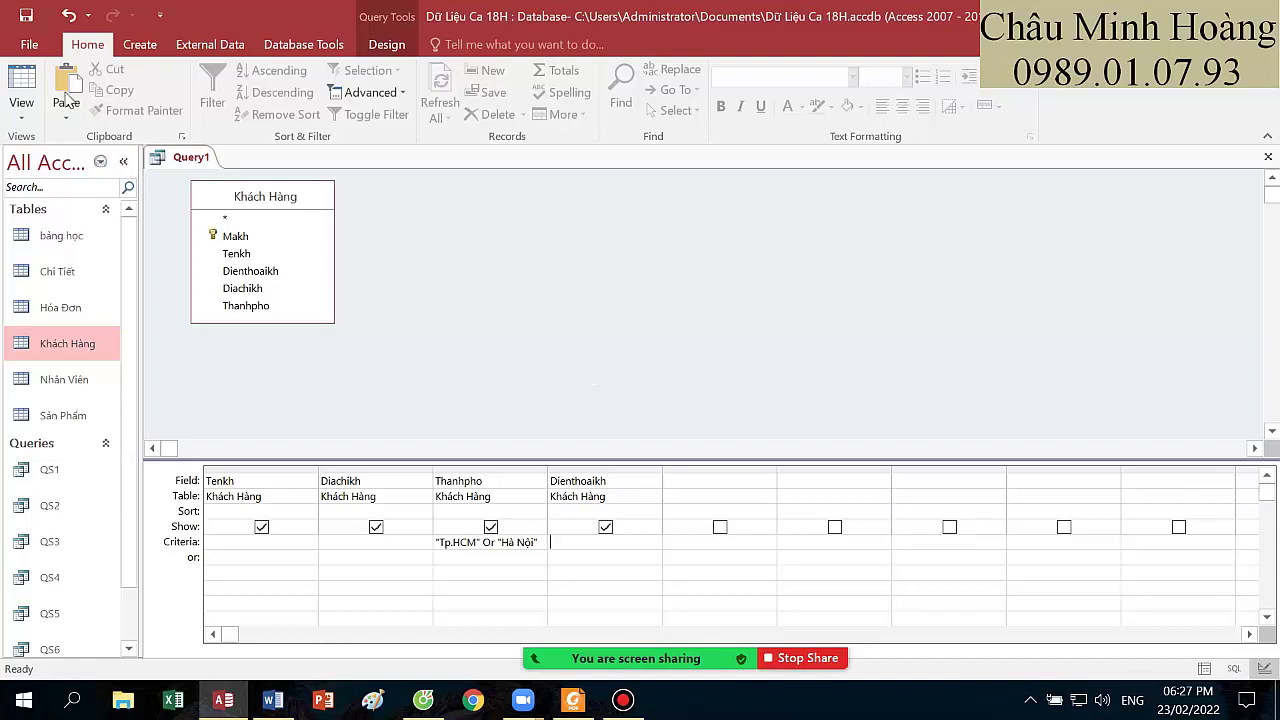
- Run the query to check its customers, return to the design and save it as QS8
click(386, 44)
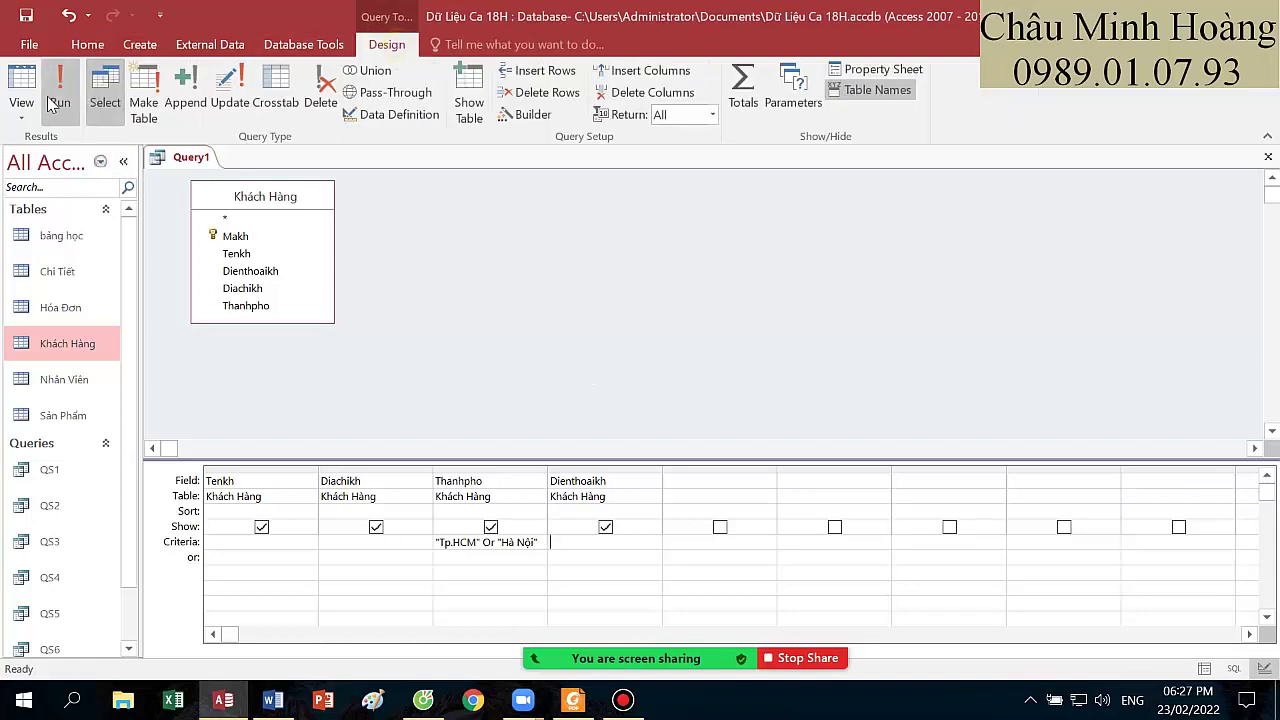
click(58, 100)
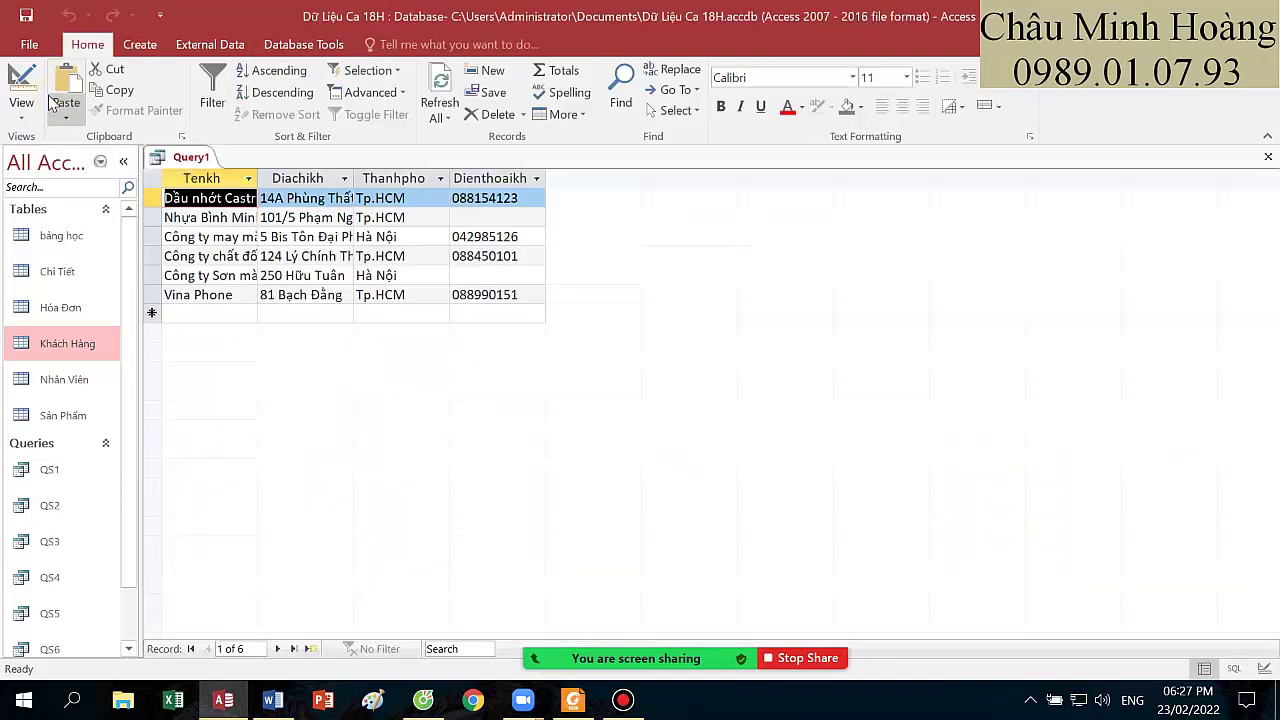
click(21, 90)
key(ctrl+s)
text(QS8)
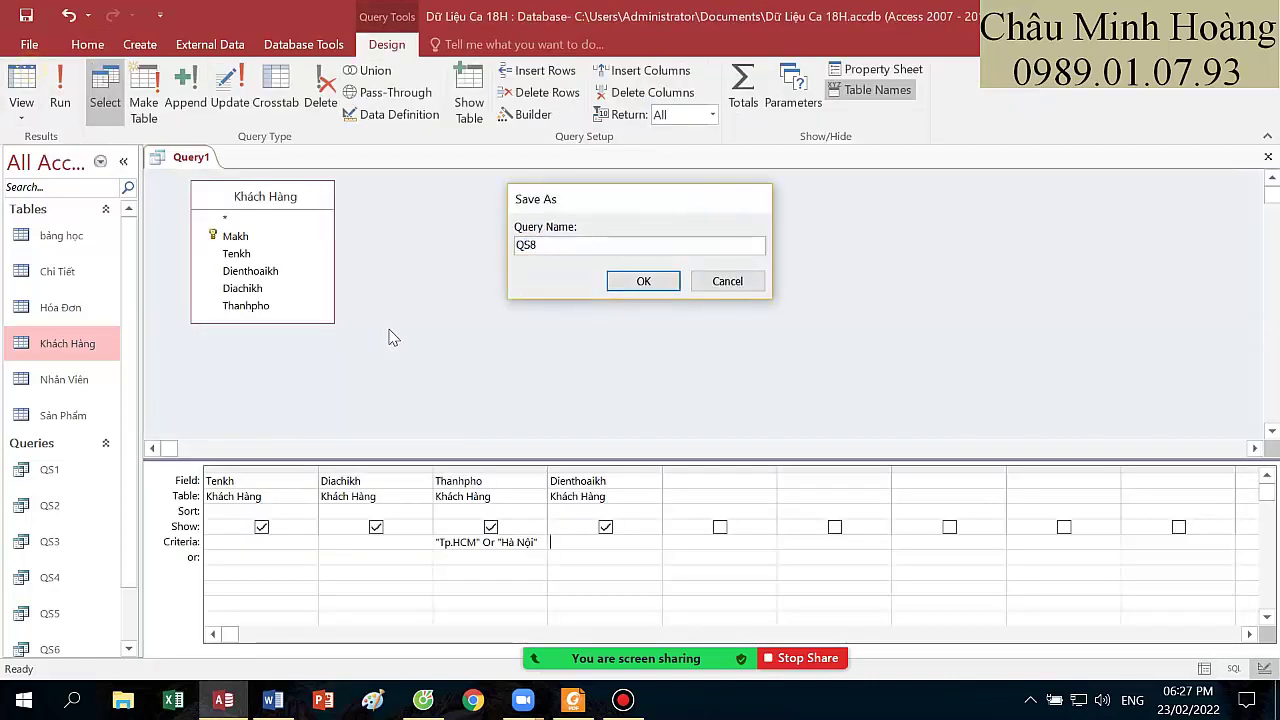
key(Return)
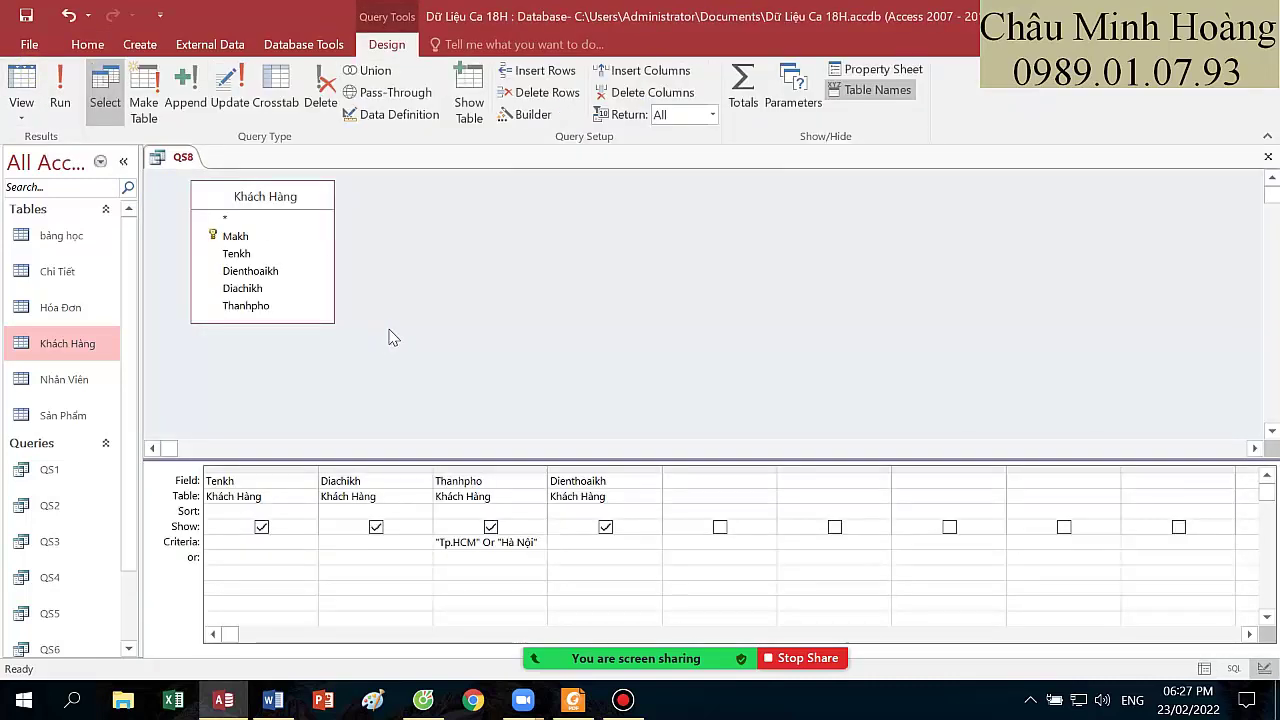
click(568, 712)
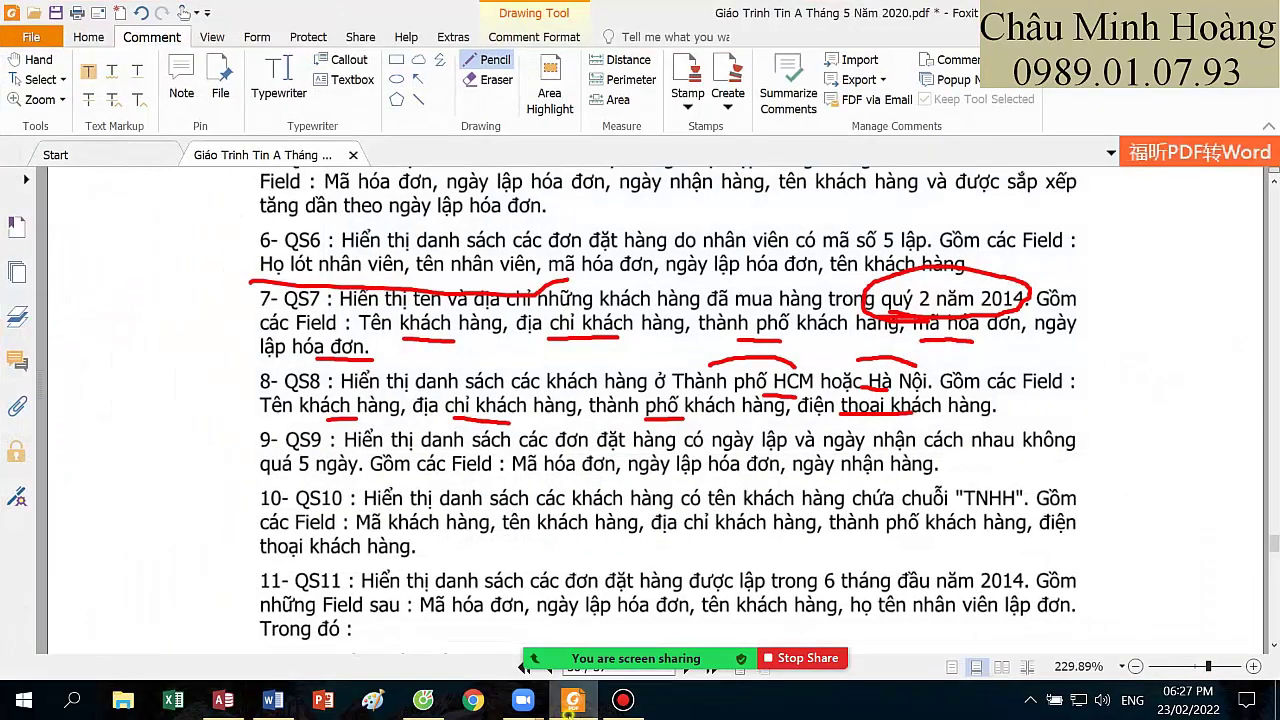
click(570, 703)
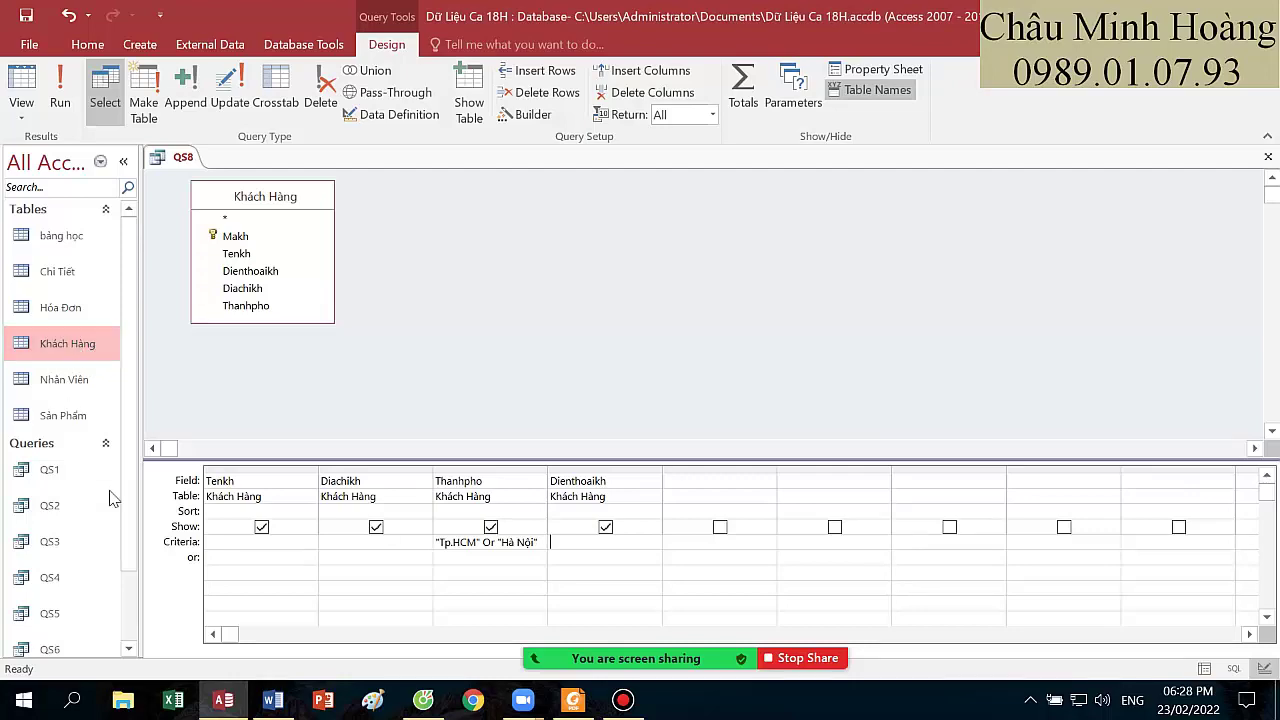
click(622, 699)
click(1122, 117)
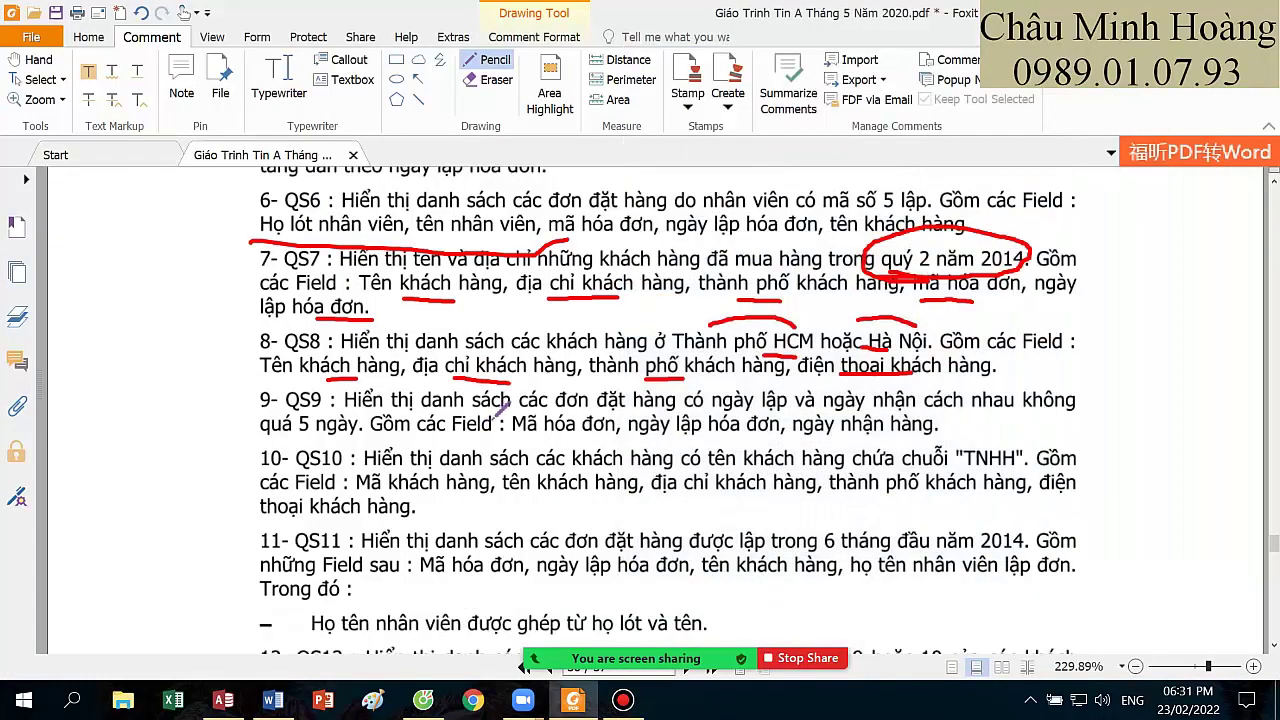
- Underline the date condition of at most 5 days and the requested fields of exercise QS9 in the PDF with the Pencil
drag(526, 411, 588, 410)
drag(763, 411, 805, 411)
drag(718, 412, 762, 411)
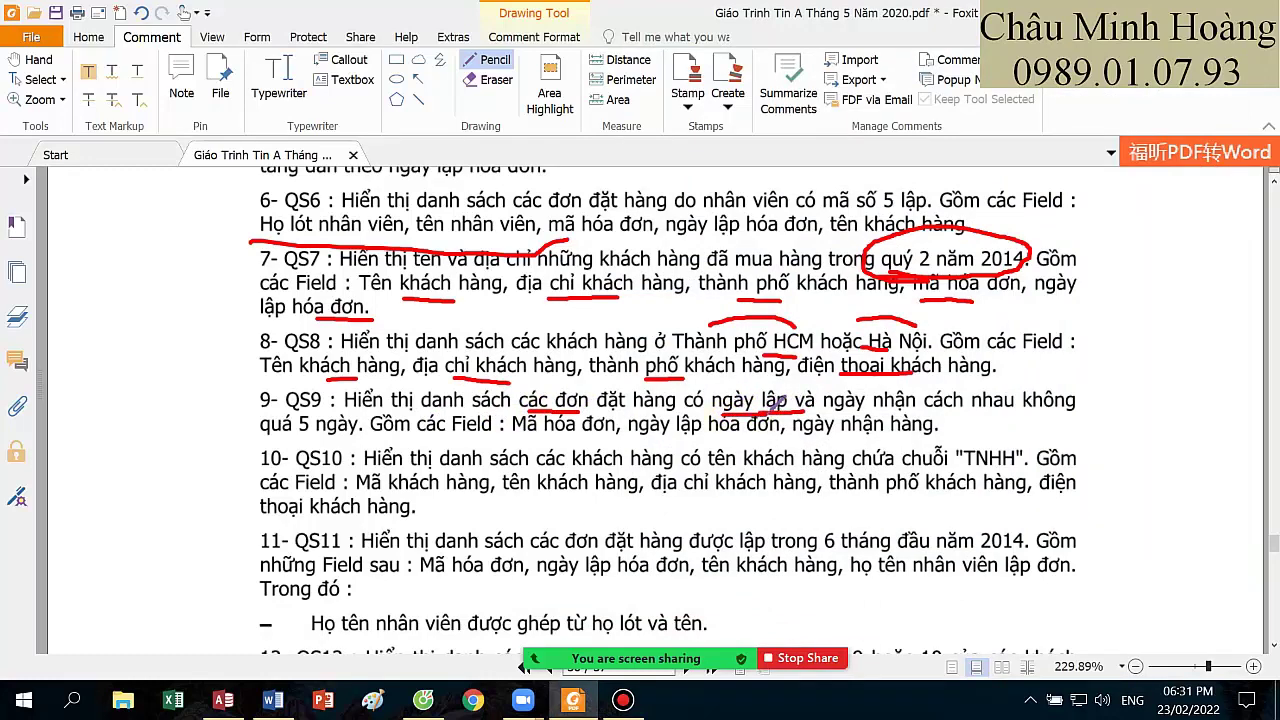
drag(872, 411, 958, 409)
drag(266, 432, 318, 432)
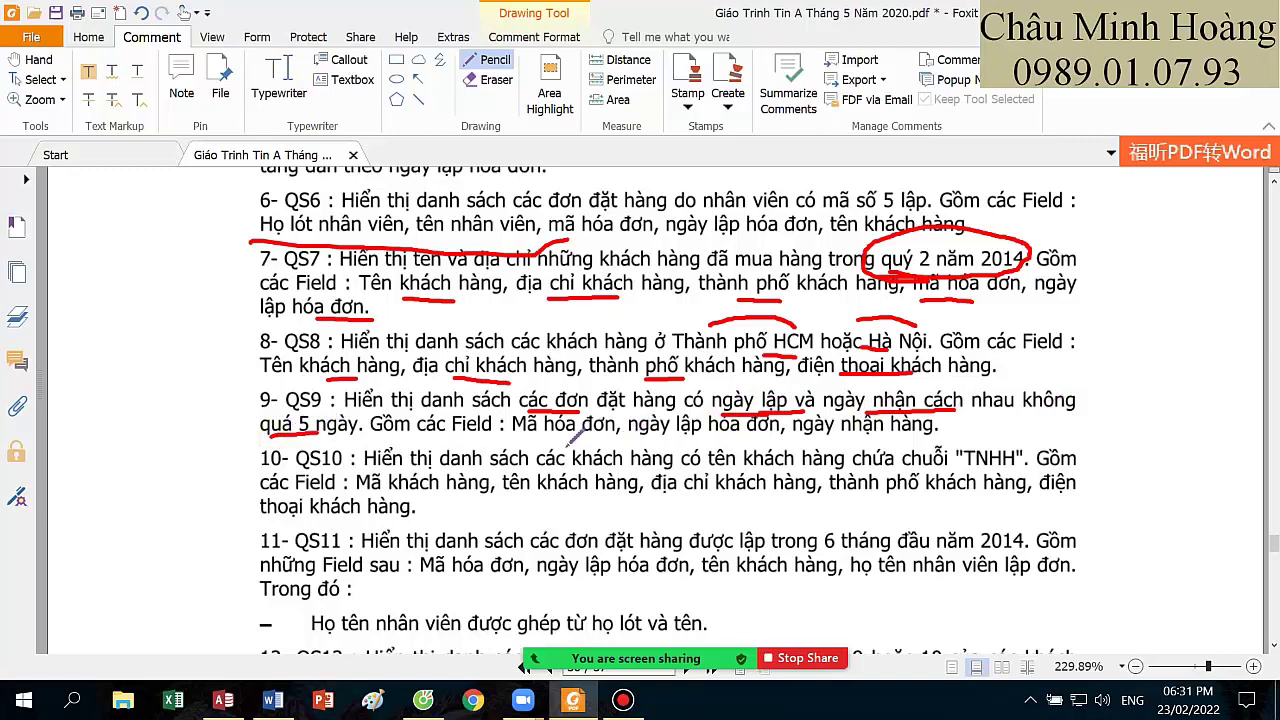
drag(545, 436, 586, 436)
drag(676, 433, 768, 432)
drag(850, 433, 900, 431)
- Switch the screen share to the Access database and create a new design query based on the Hóa Đơn table
click(693, 645)
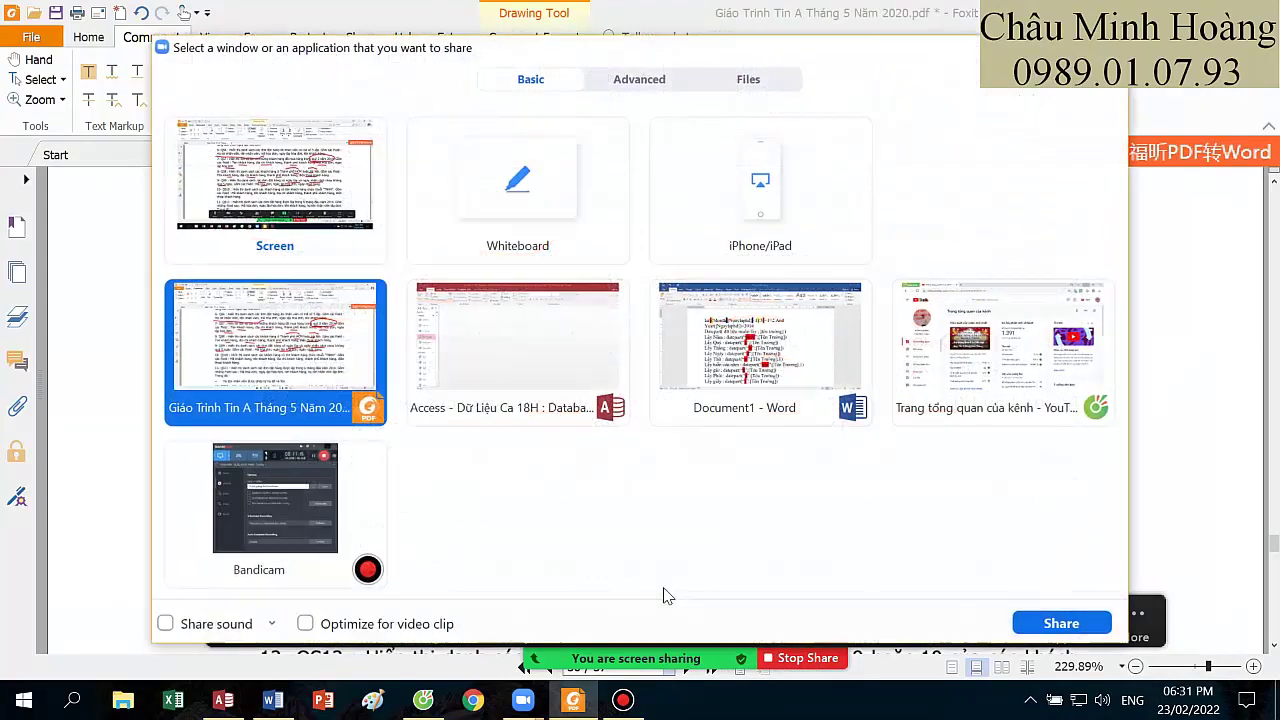
double_click(540, 376)
click(139, 45)
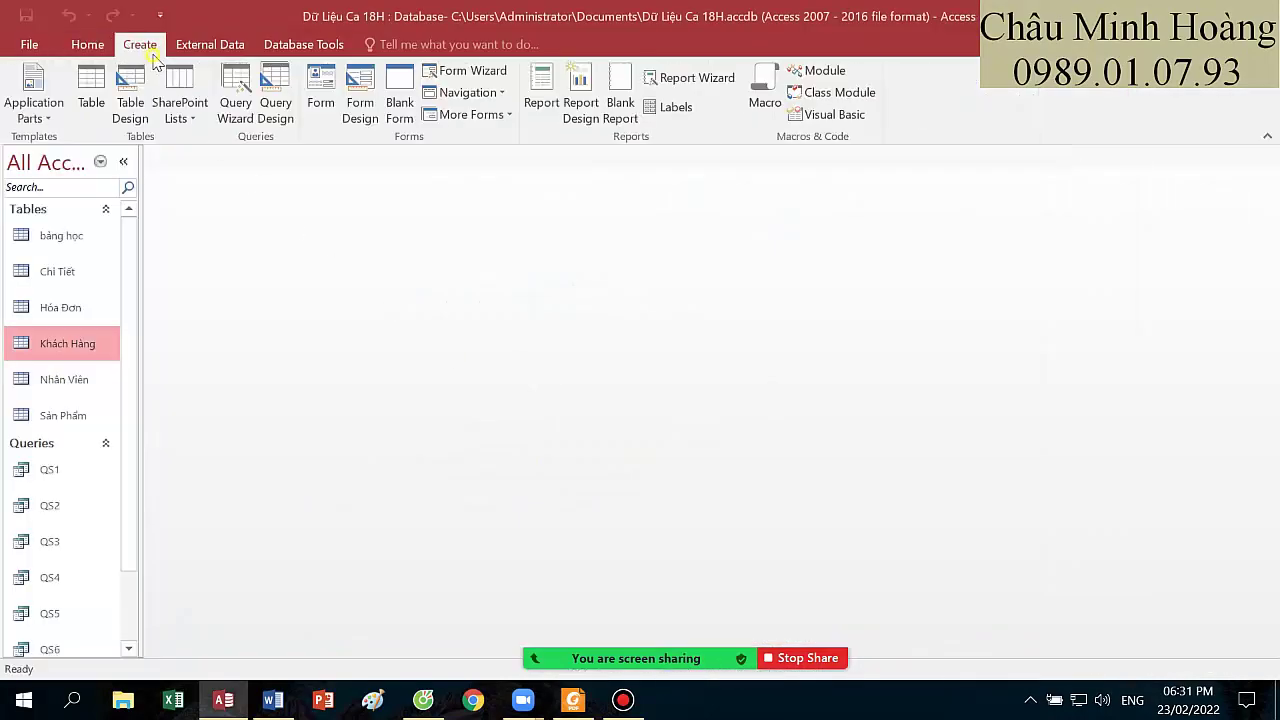
click(277, 118)
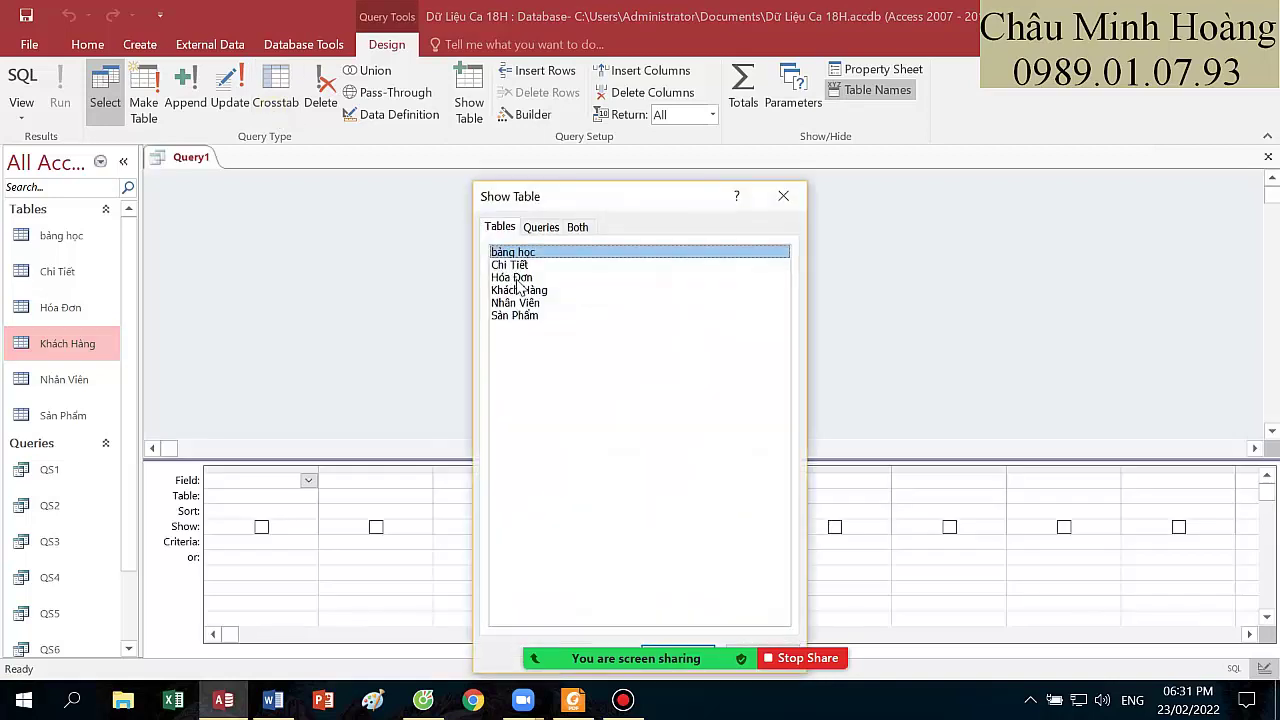
double_click(518, 278)
click(783, 196)
- Add the fields Mahd, Ngaylaphd and Ngaynhan to the query
double_click(245, 237)
double_click(257, 289)
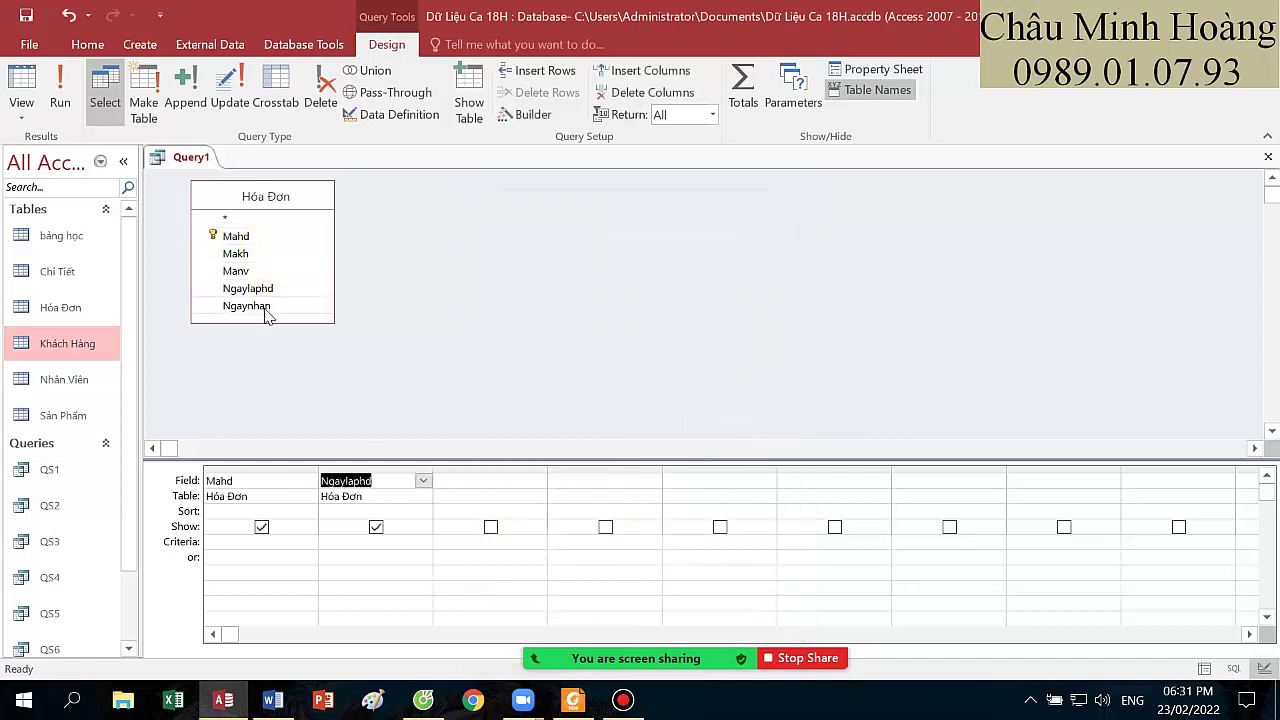
double_click(265, 308)
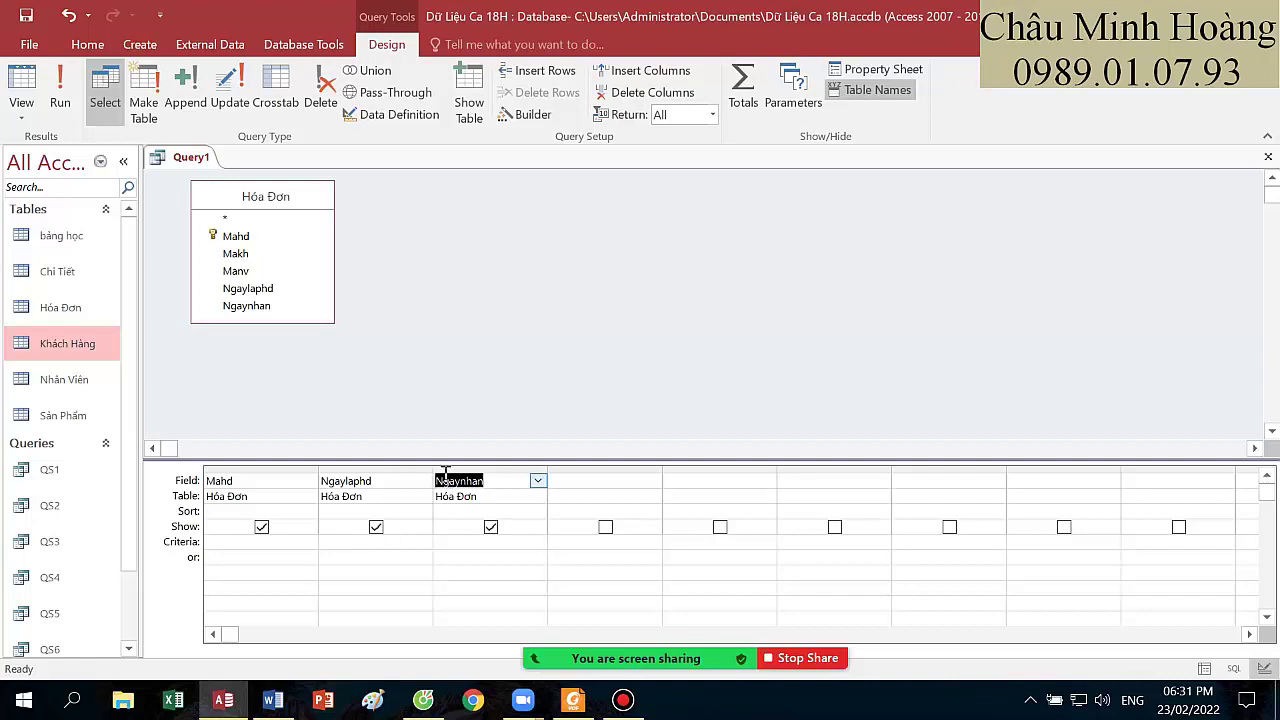
- Set the Ngaylaphd criteria to ([Ngaynhan] - [Ngaylaphd]) <=5 in the Zoom window, copy the expression, and run the query to check it
click(340, 543)
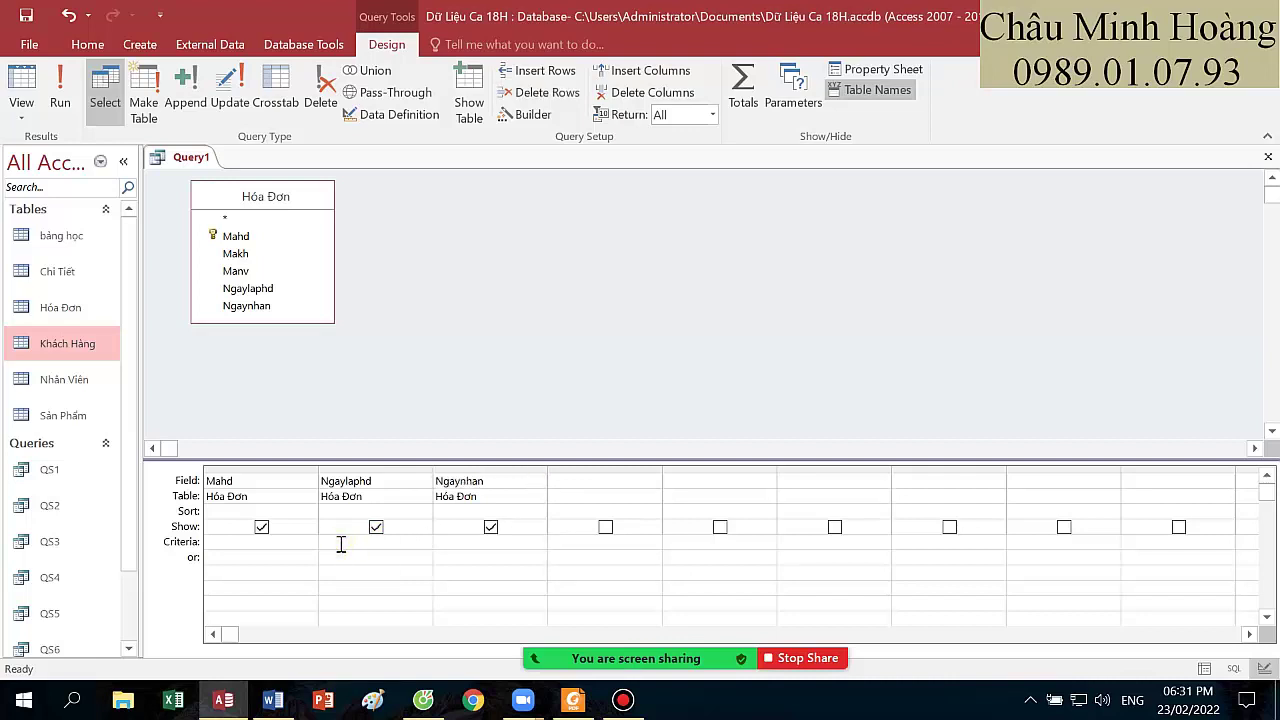
right_click(403, 537)
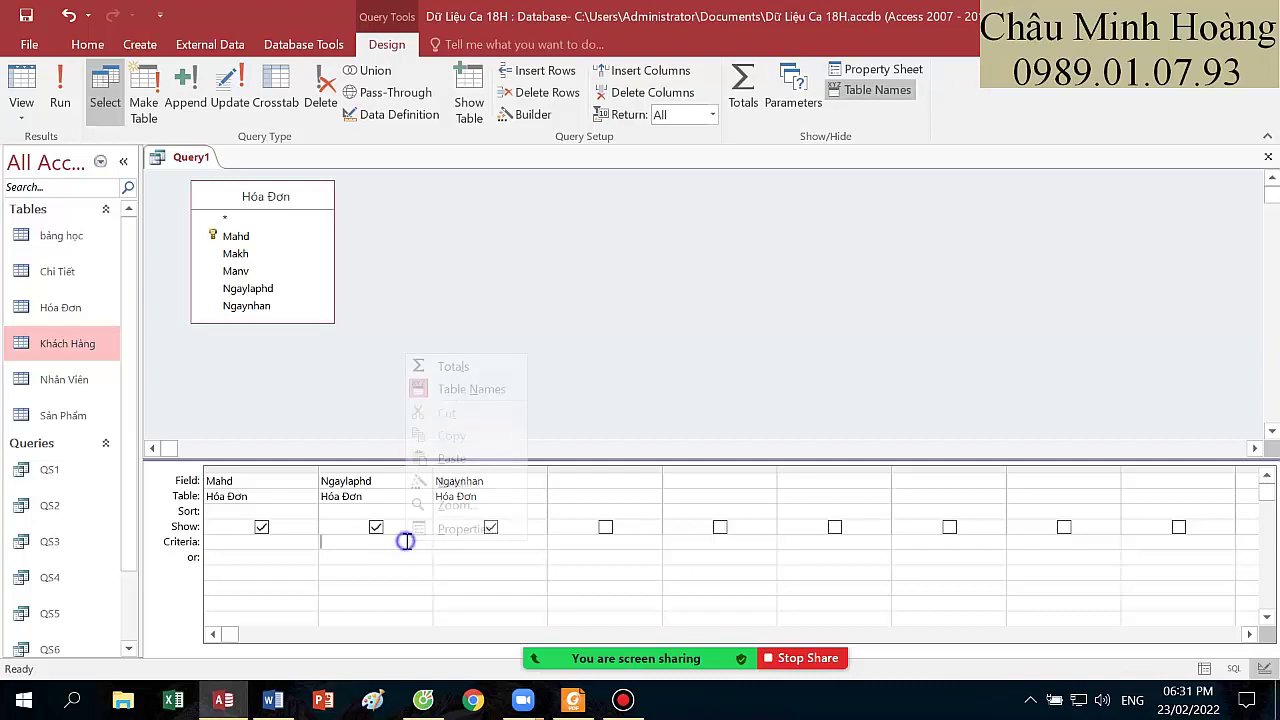
click(467, 503)
text(([N)
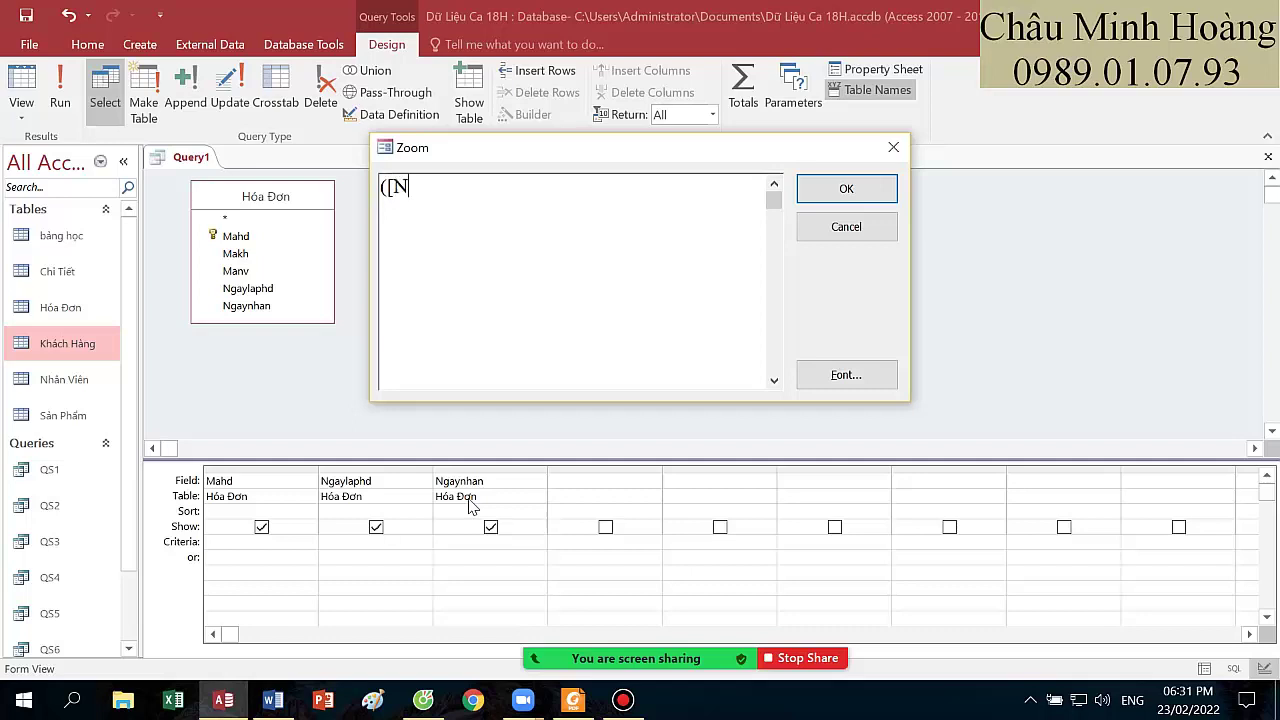
text(gaynhan)
text(] - [Ngay)
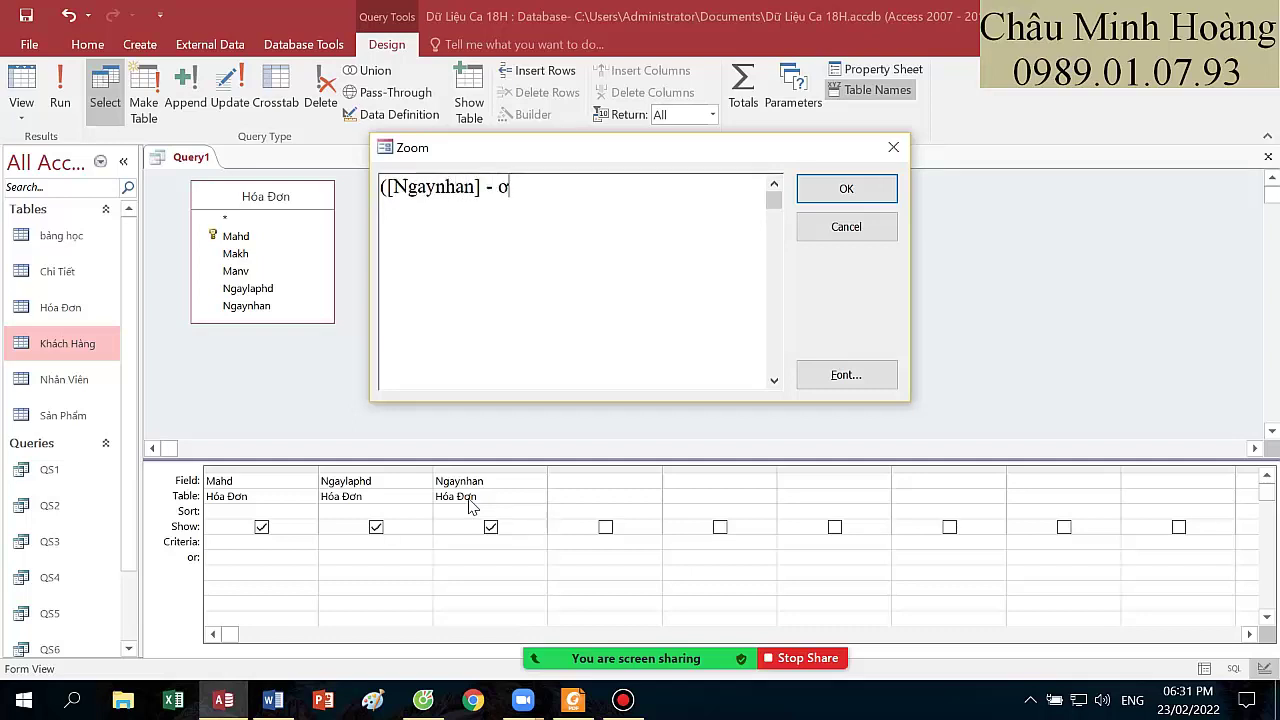
text(laphd]) <=5)
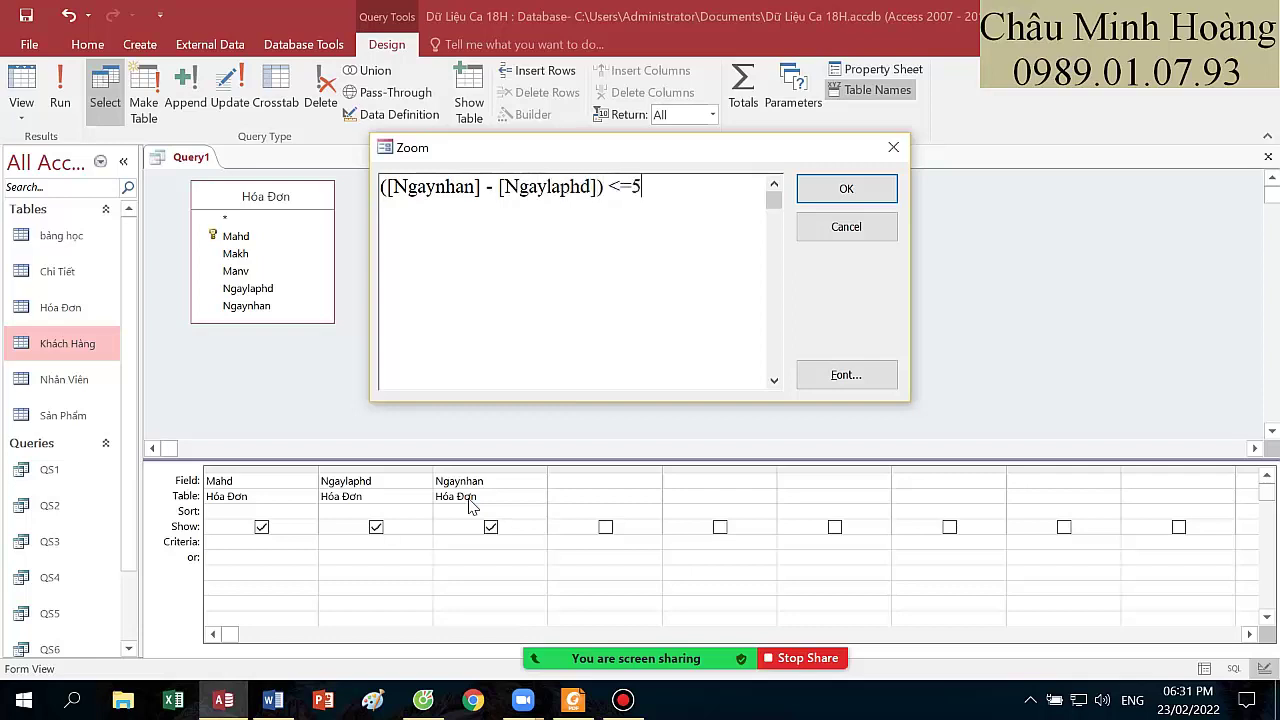
drag(666, 190, 368, 177)
key(ctrl+c)
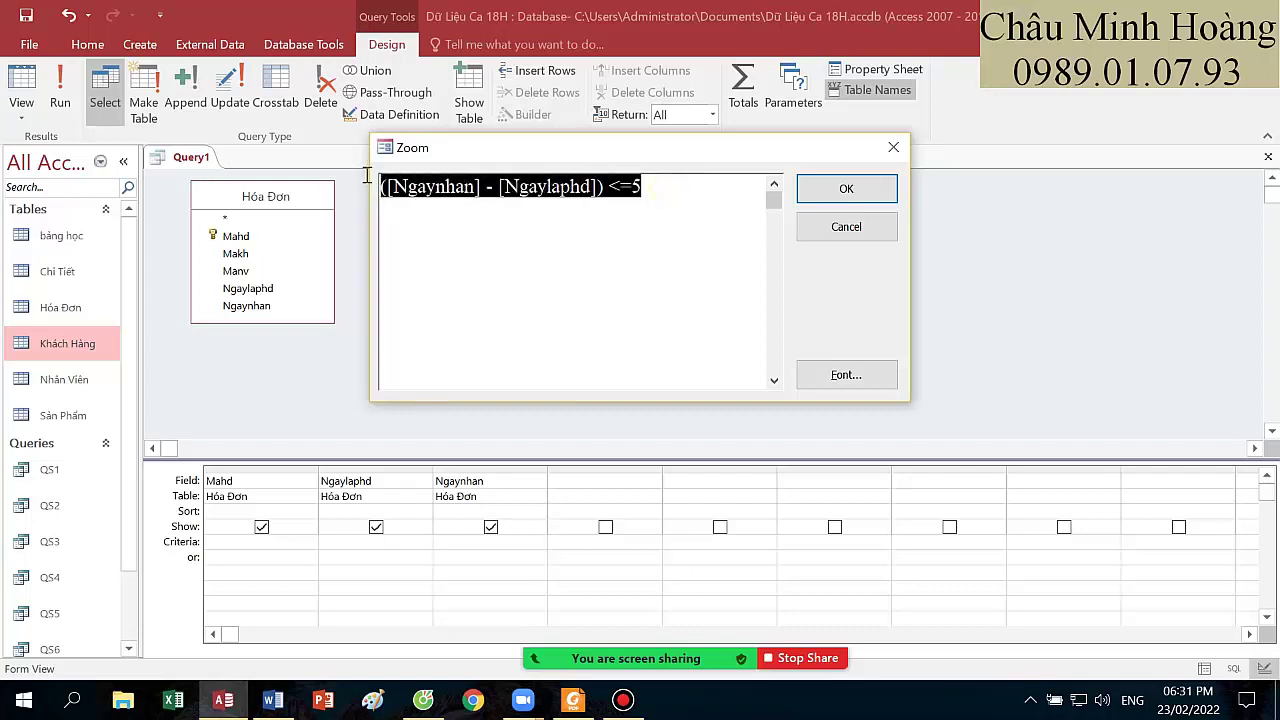
click(847, 190)
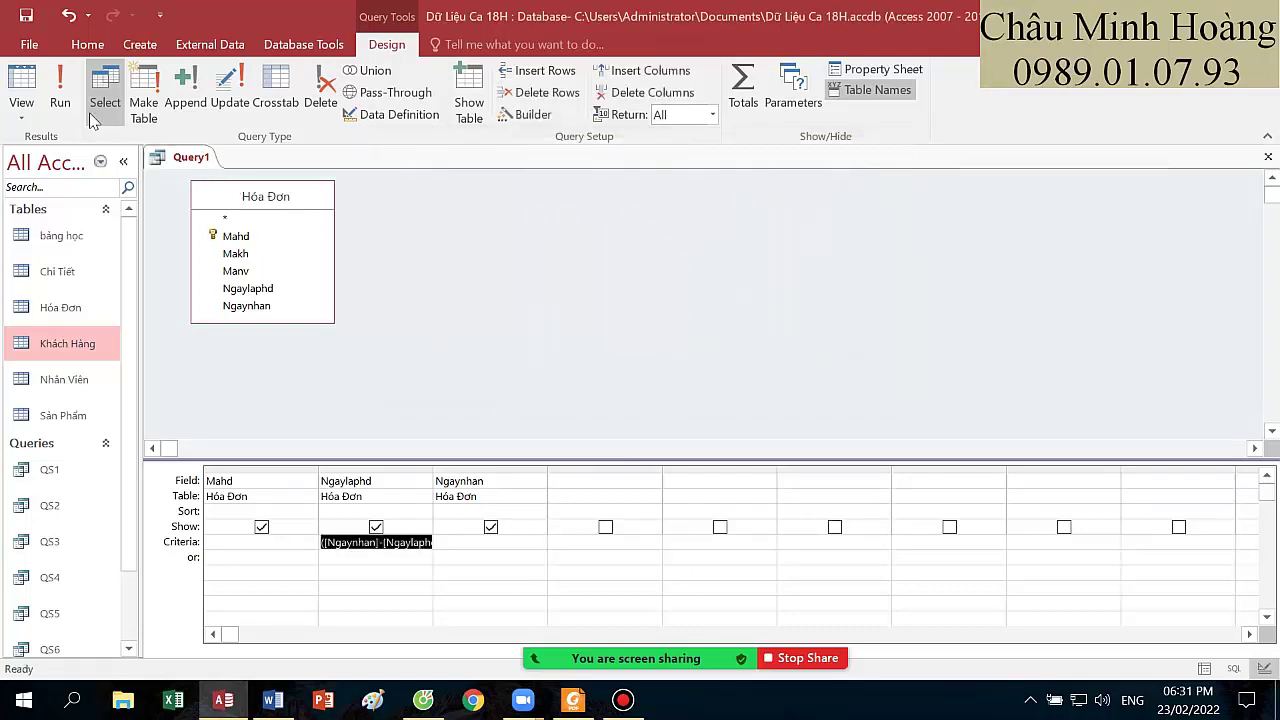
click(60, 90)
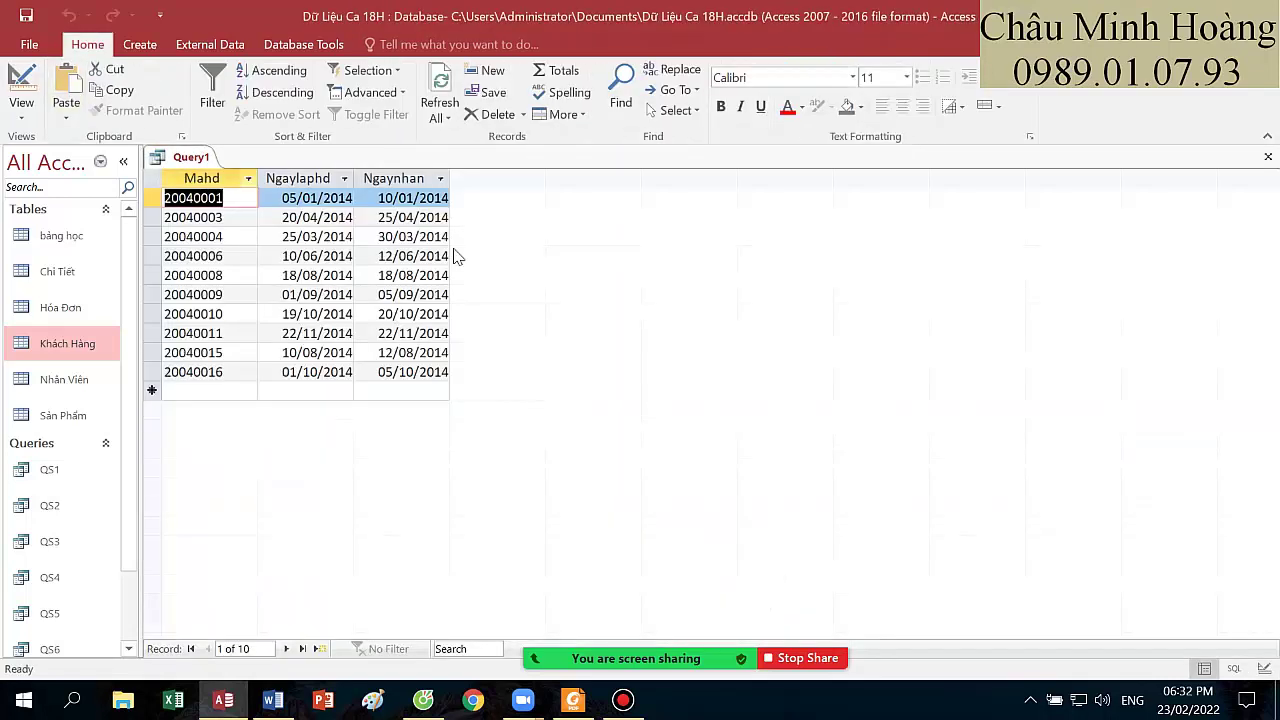
click(25, 88)
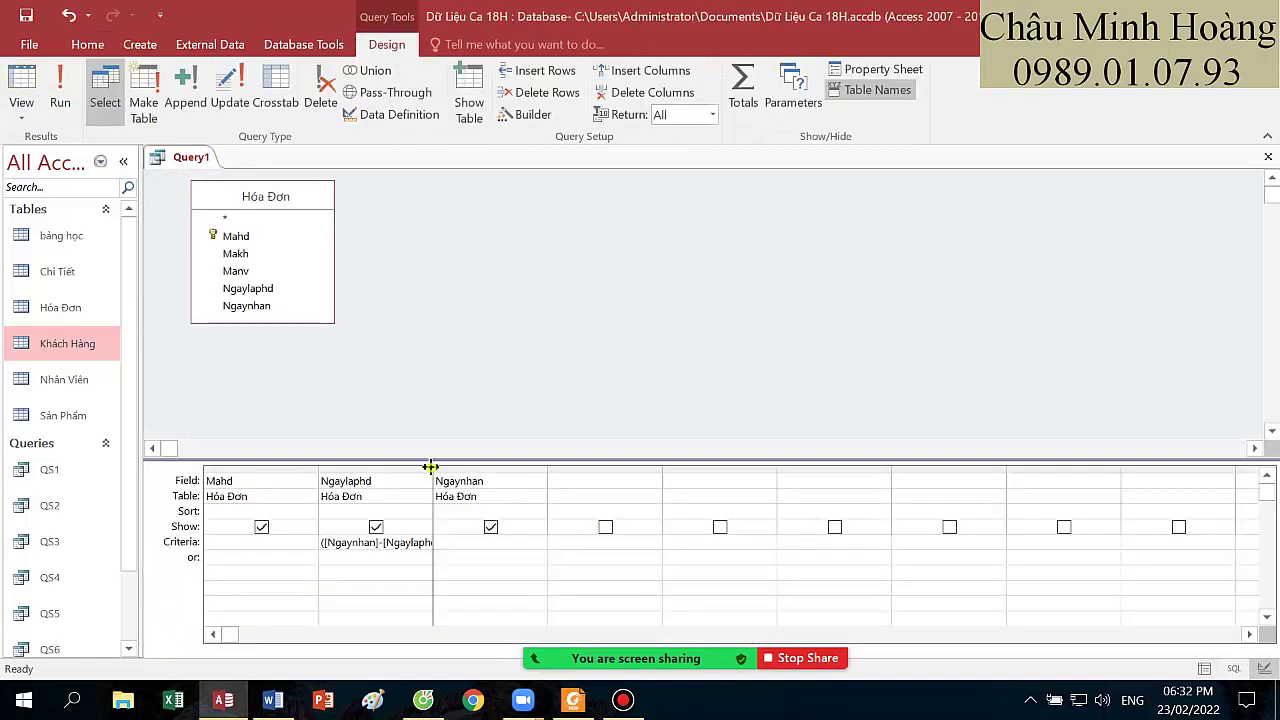
- Fit the Ngaylaphd column to its contents and enter ([Ngaynhan] - [Ngaylaphd]) <=5 as the Ngaynhan criteria too
double_click(432, 466)
click(508, 543)
text(([Ngaynhan]-[Ngaylaphd])<=5)
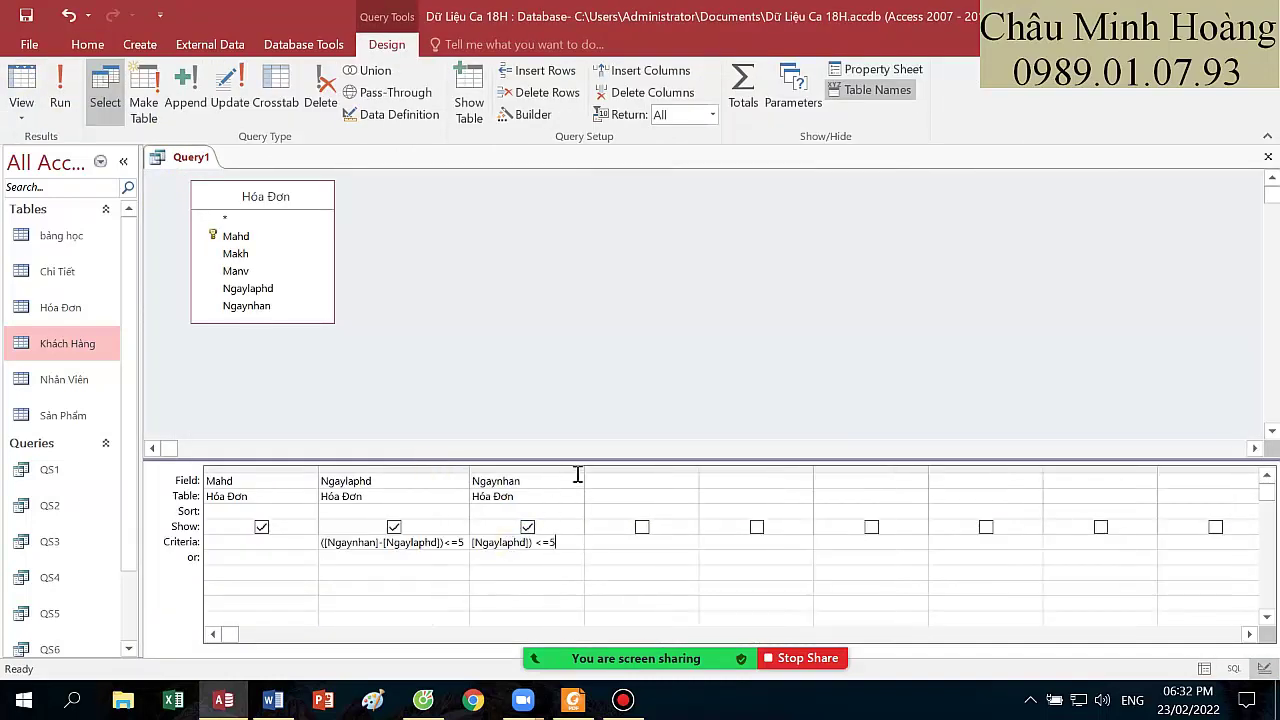
- Fit the Ngaynhan column in the query design grid to its contents
double_click(583, 468)
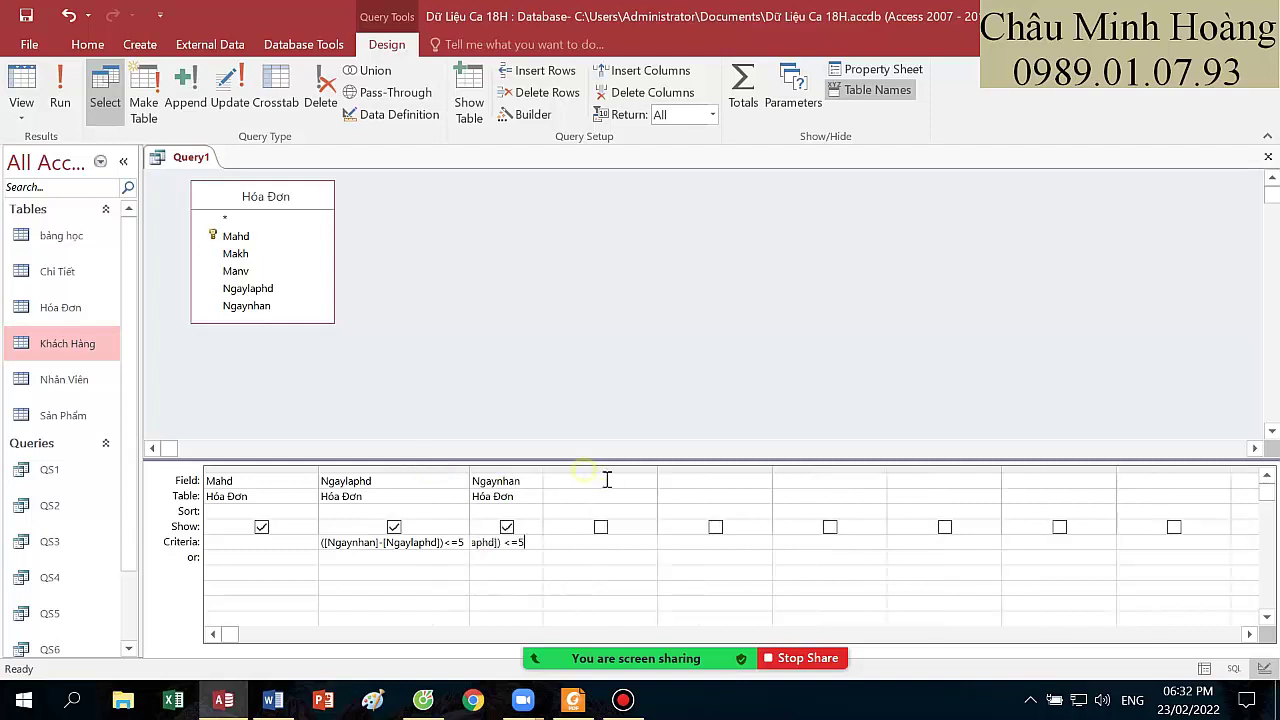
click(538, 467)
double_click(542, 468)
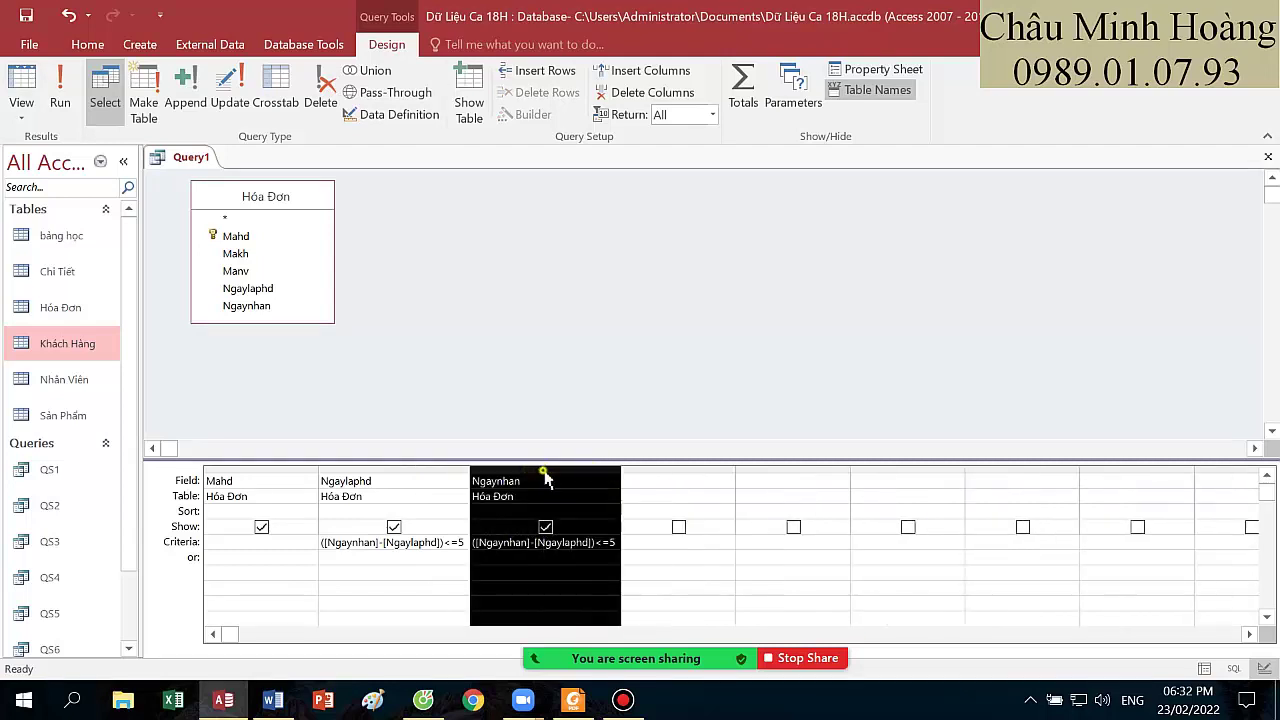
- Add a calculated field ngay : ([Ngaynhan] - [Ngaylaphd]) after Ngaynhan using the Zoom window
click(638, 483)
right_click(640, 483)
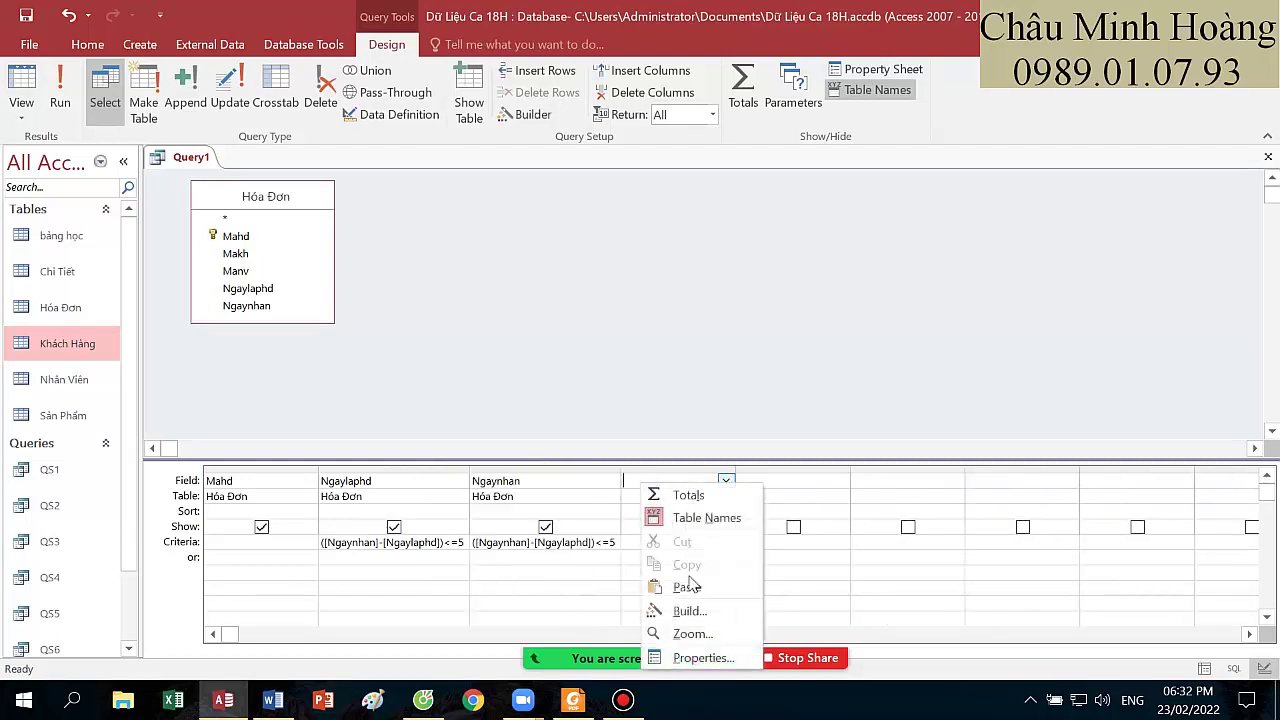
click(690, 633)
text(ngay)
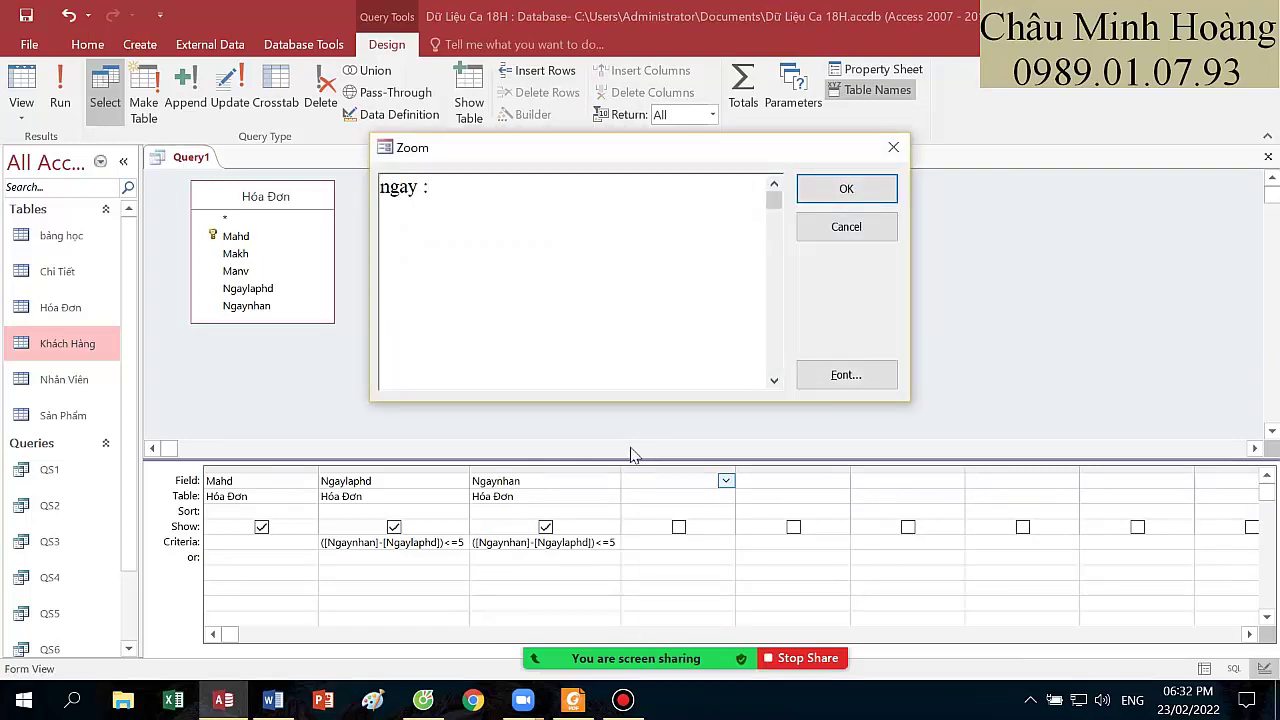
text( :)
key(ctrl+v)
key(BackSpace)
key(BackSpace)
key(BackSpace)
key(BackSpace)
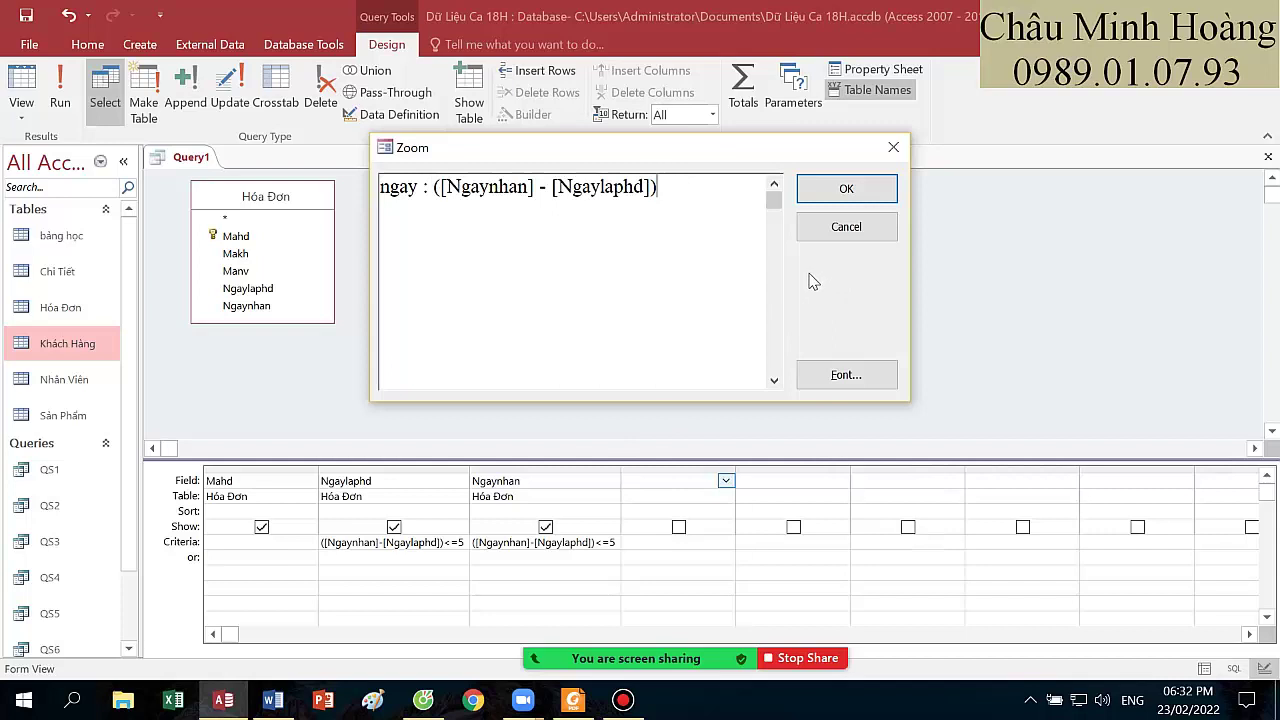
click(870, 188)
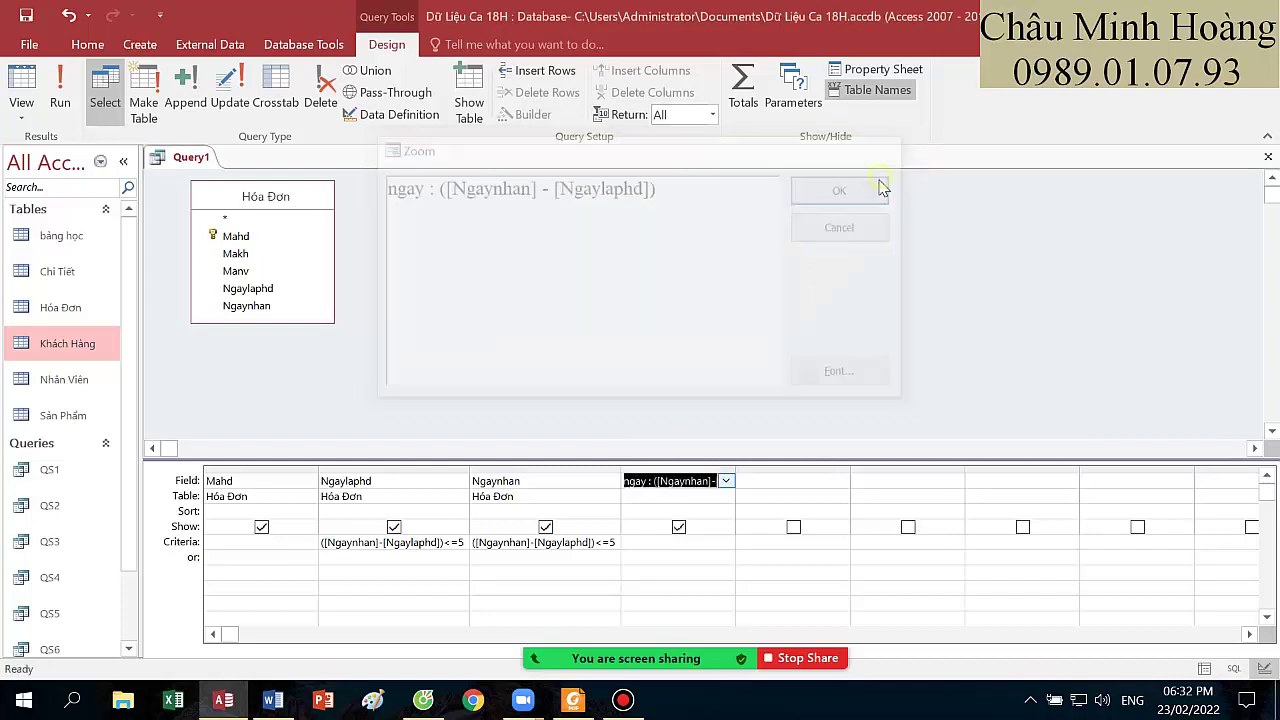
- Fit the calculated ngay column to its contents, hide it from the results and set its criteria to <=5
double_click(736, 469)
click(709, 527)
click(677, 542)
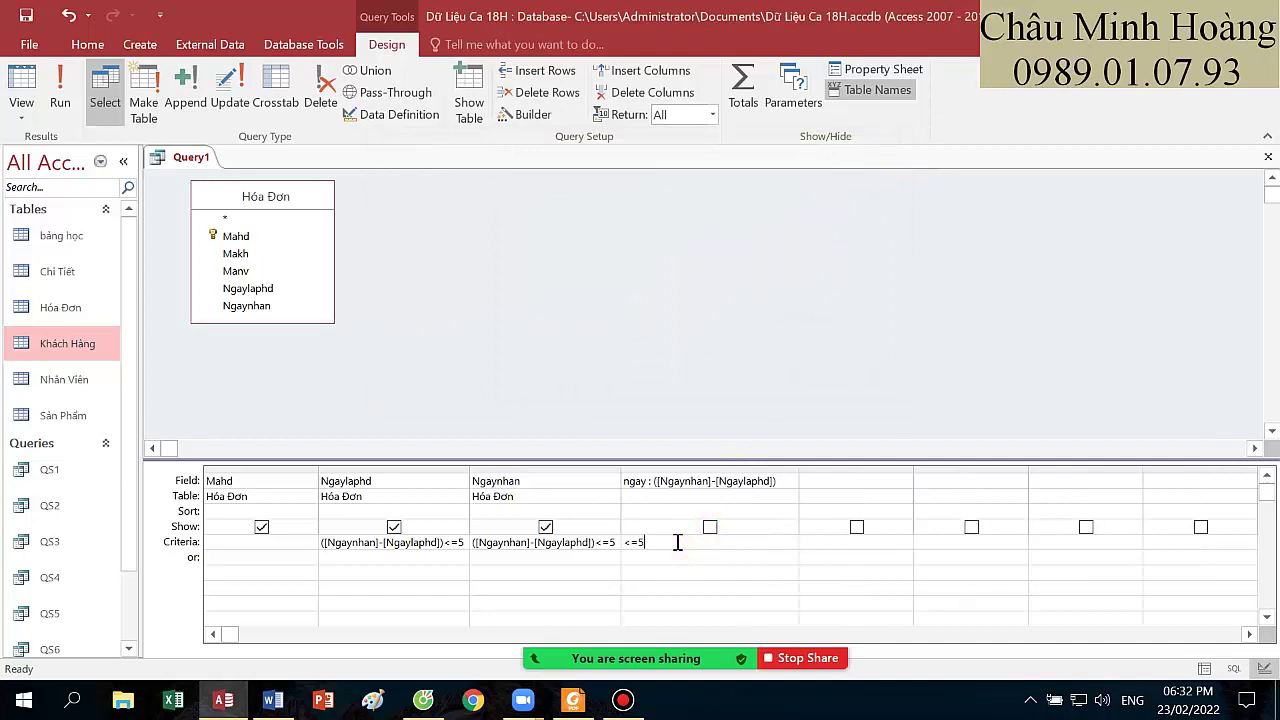
- Save the query as QS9
click(837, 481)
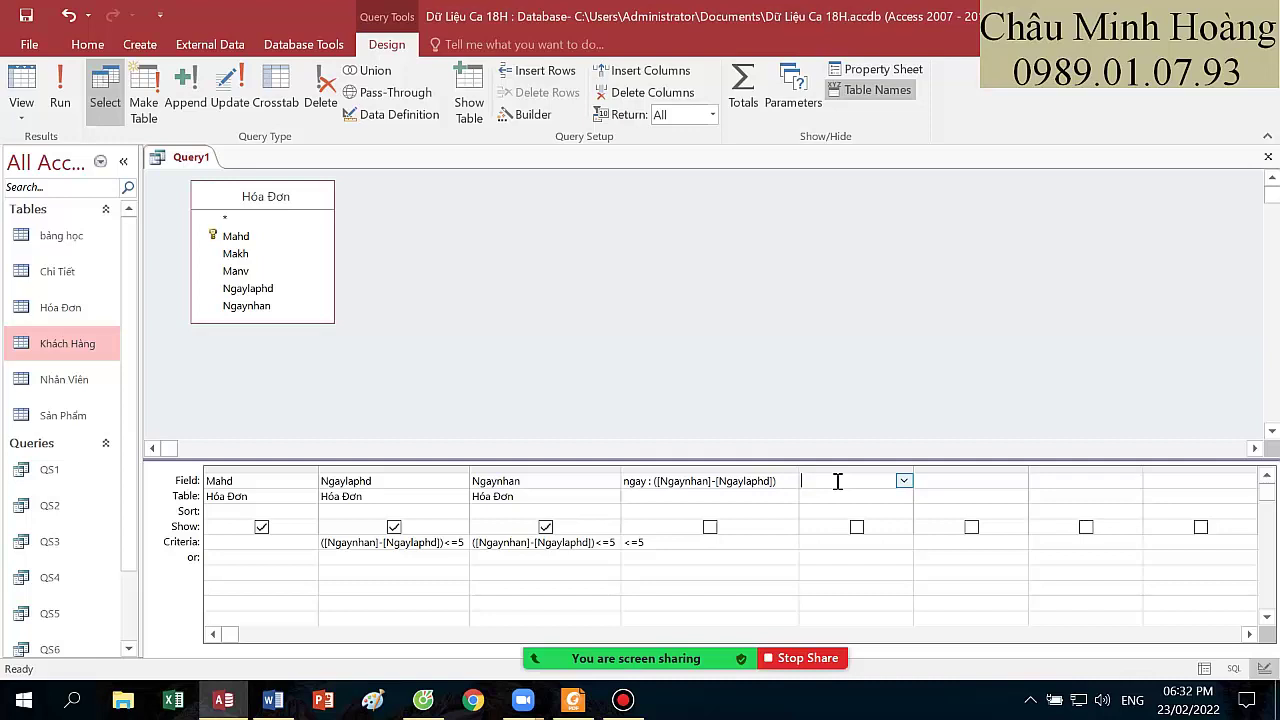
key(ctrl+s)
text(QS)
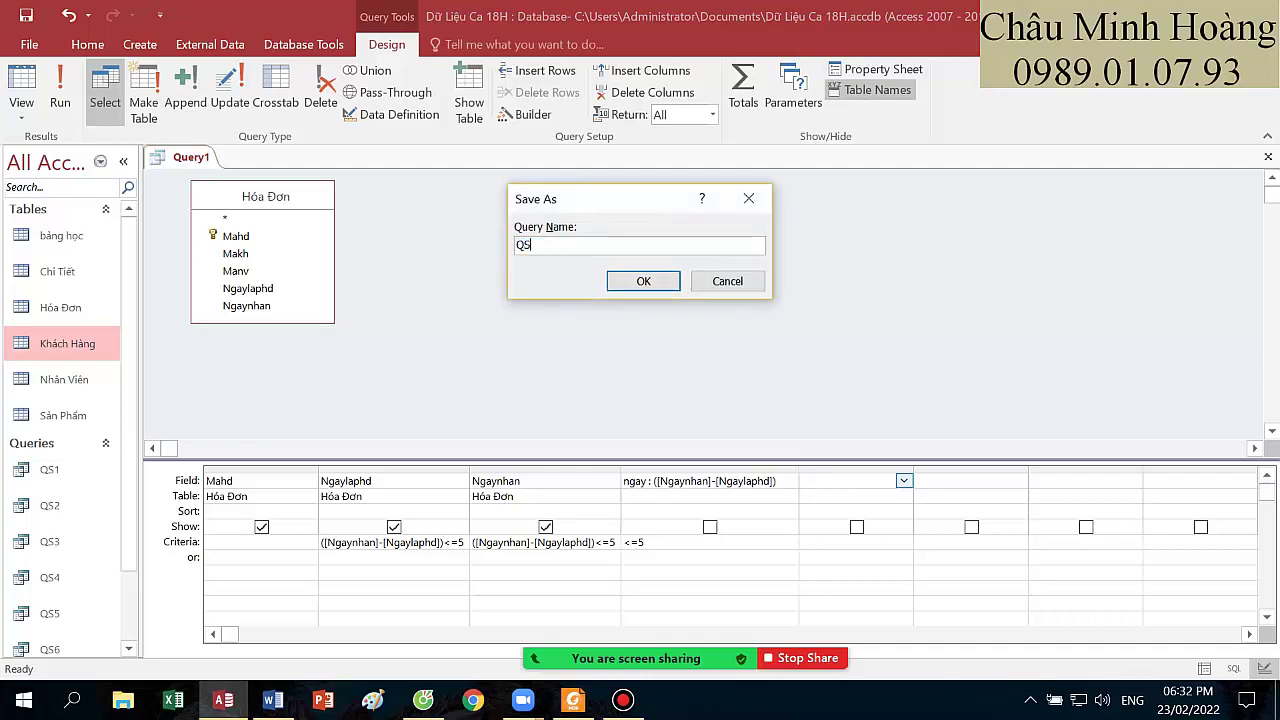
text(9)
key(Return)
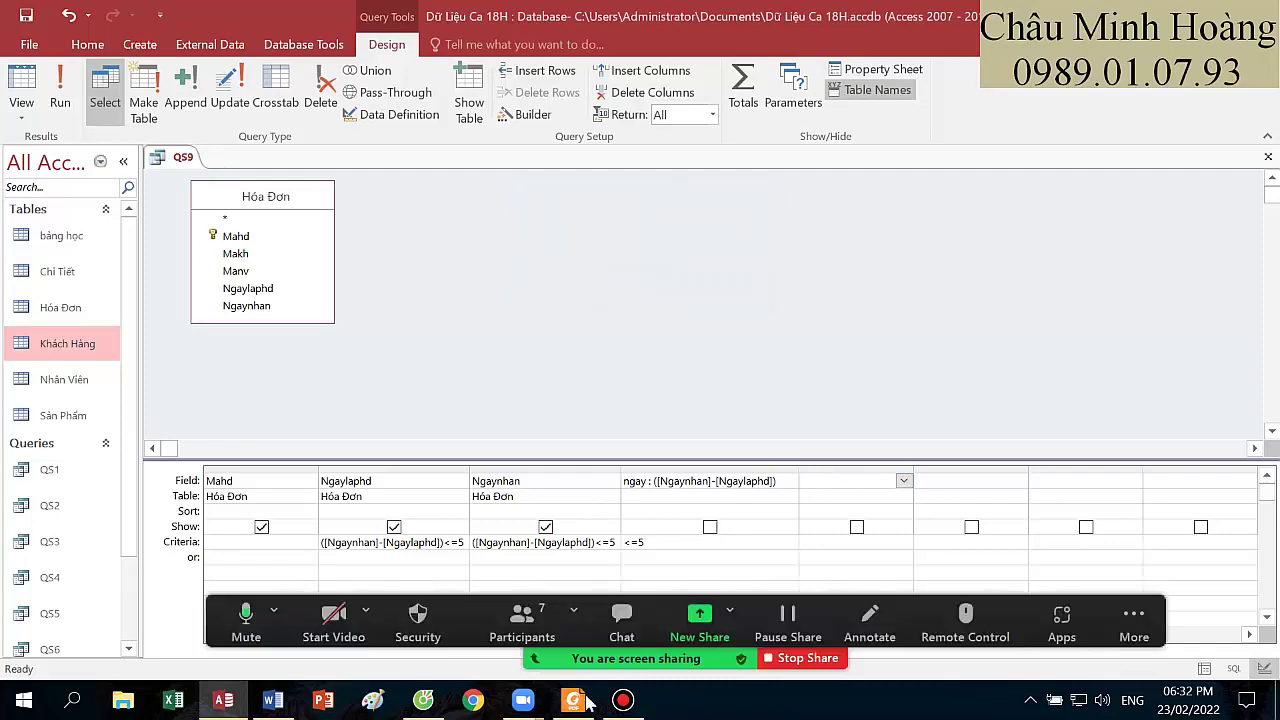
- Switch to the exercise PDF in Foxit and underline TNHH and the required fields of exercise QS10 with the Pencil
click(574, 700)
click(578, 702)
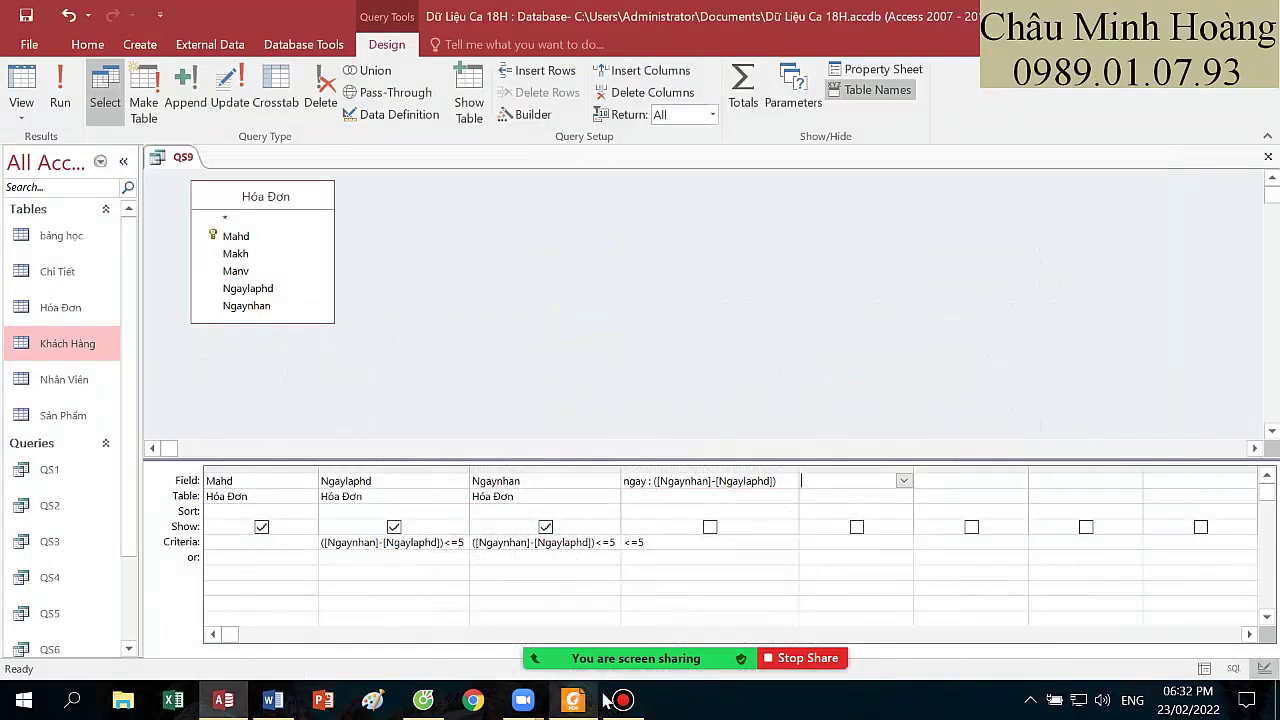
click(622, 700)
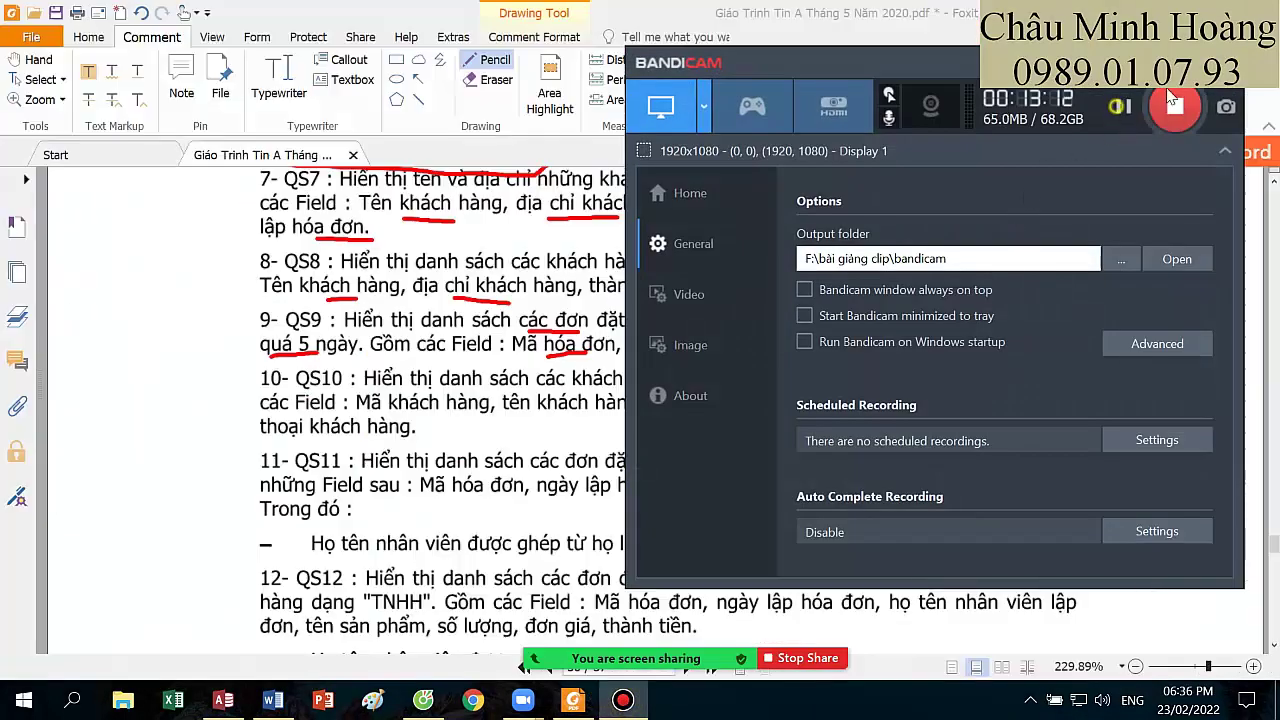
click(452, 378)
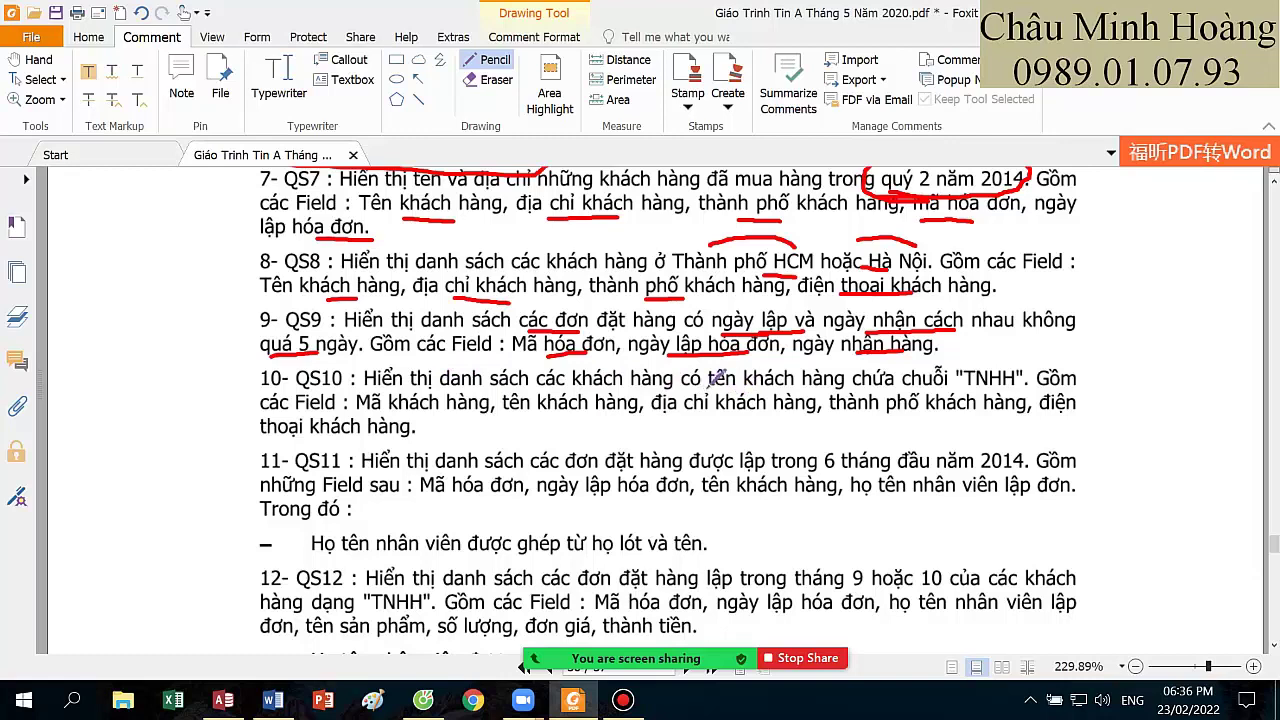
drag(966, 387, 1012, 386)
drag(437, 421, 474, 423)
drag(561, 423, 598, 422)
drag(705, 420, 736, 420)
drag(885, 418, 966, 415)
drag(383, 432, 410, 432)
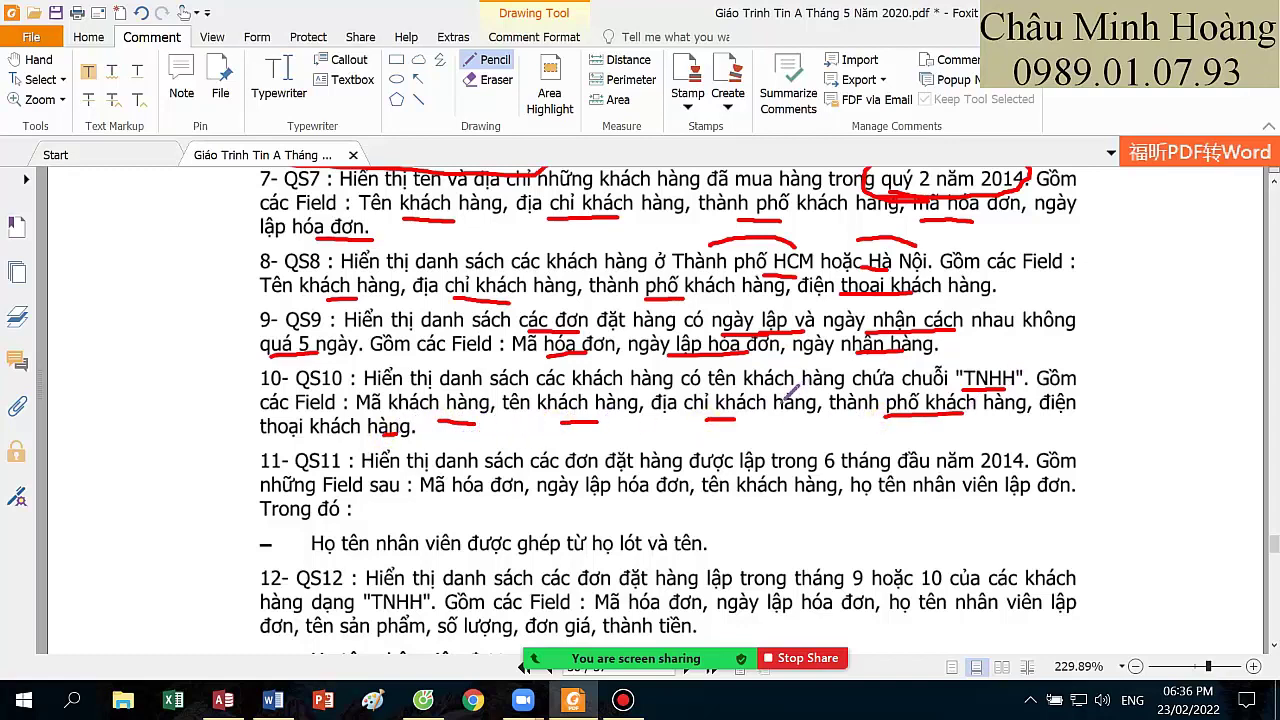
- Switch the screen share to the Access database and create a new design query based on the Khách Hàng table
click(700, 615)
click(538, 388)
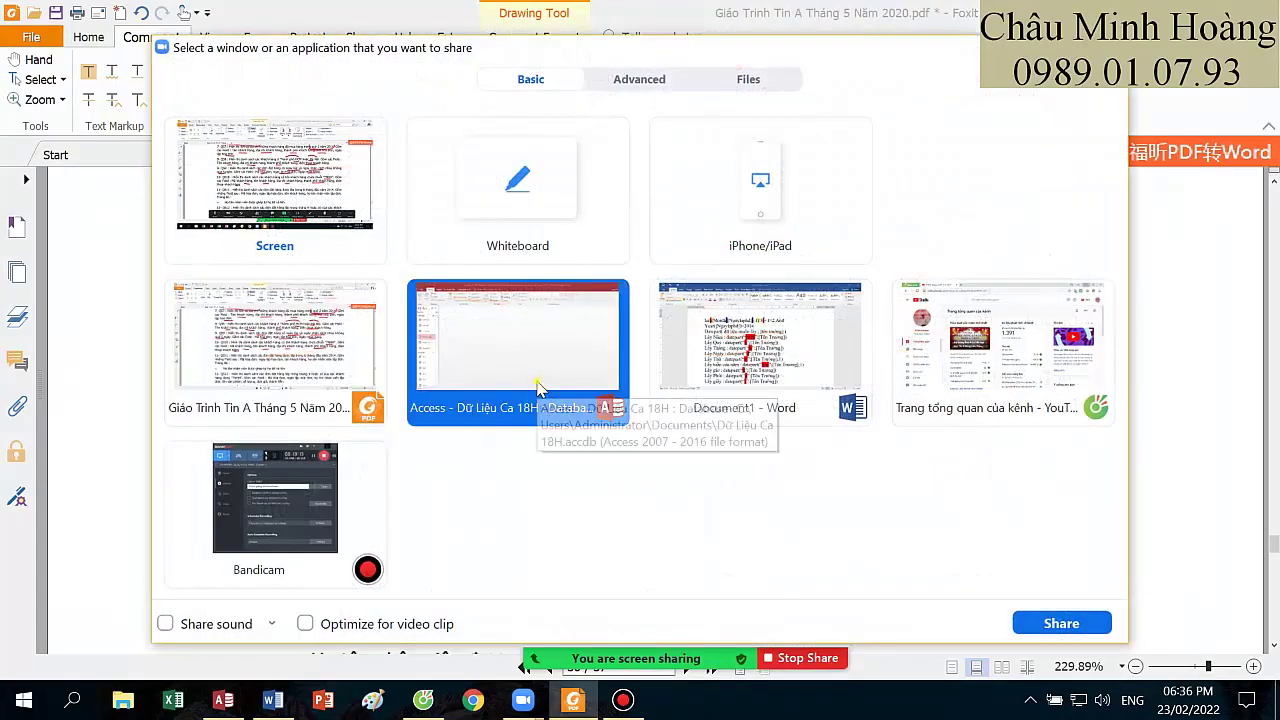
double_click(538, 388)
click(140, 44)
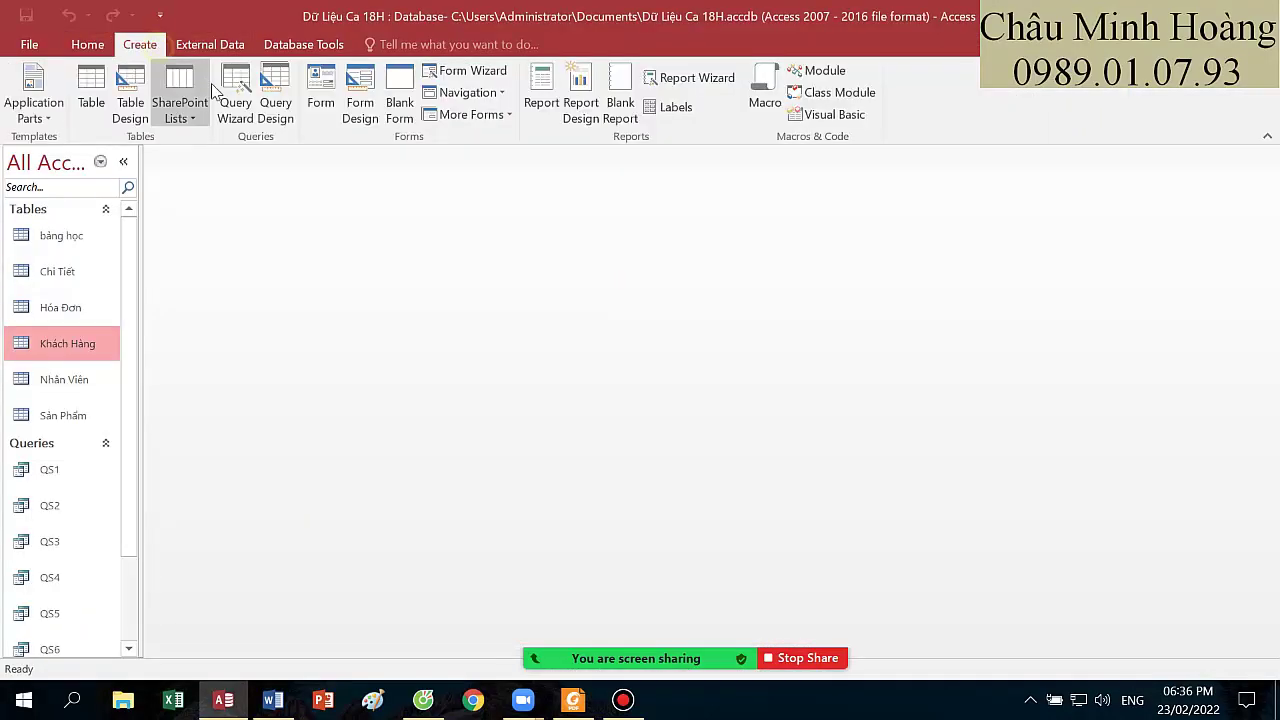
click(272, 104)
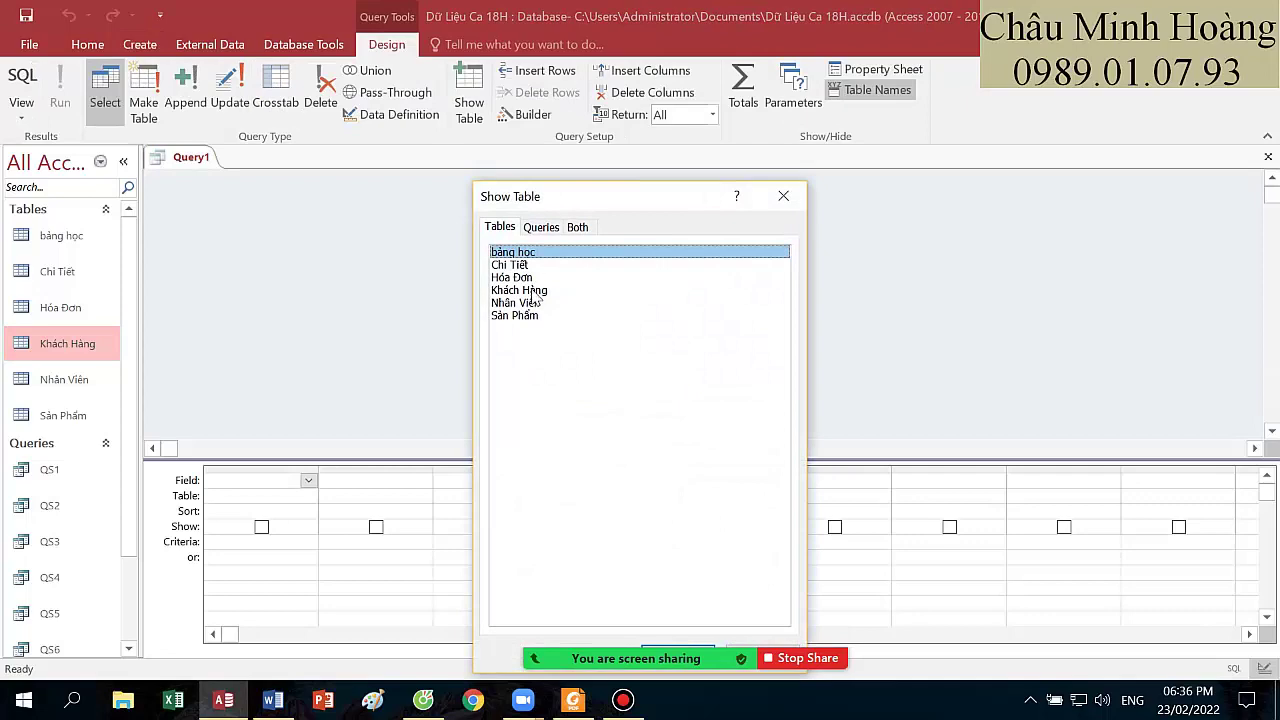
double_click(533, 290)
click(783, 196)
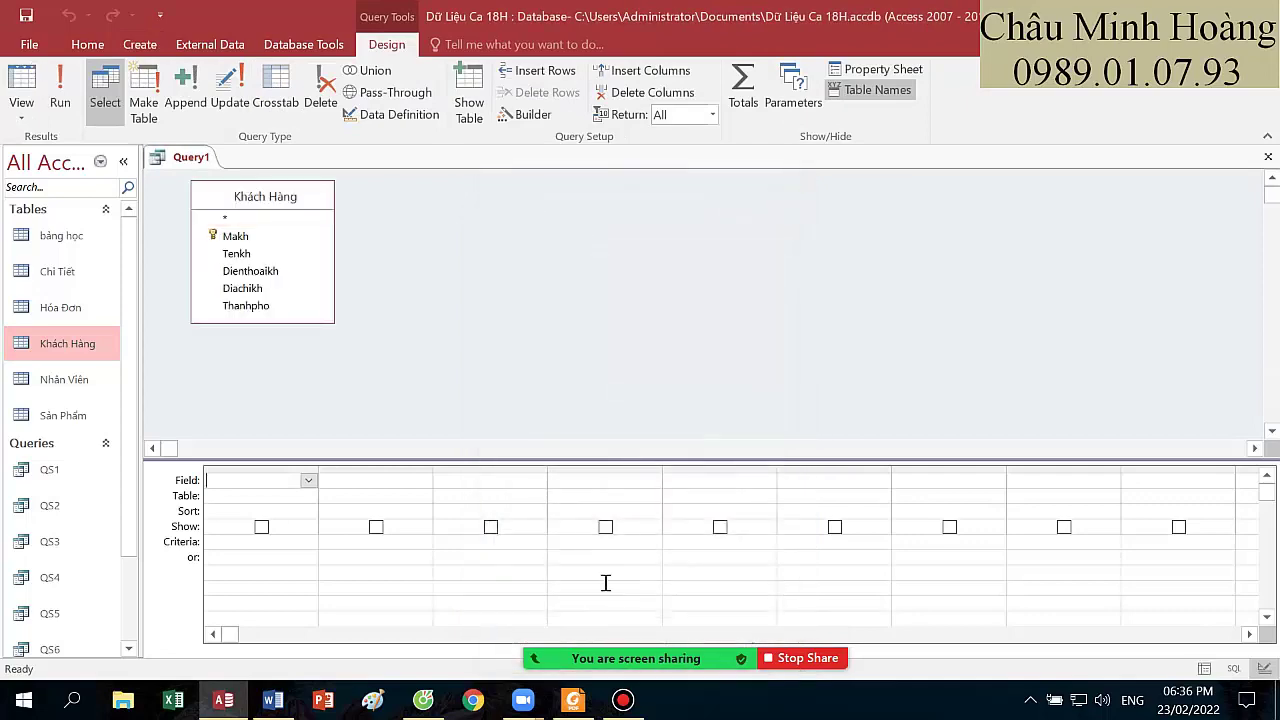
- Add the fields Makh, Tenkh, Diachikh, Thanhpho and Dienthoaikh to the query, checking them against the exercise PDF
click(573, 702)
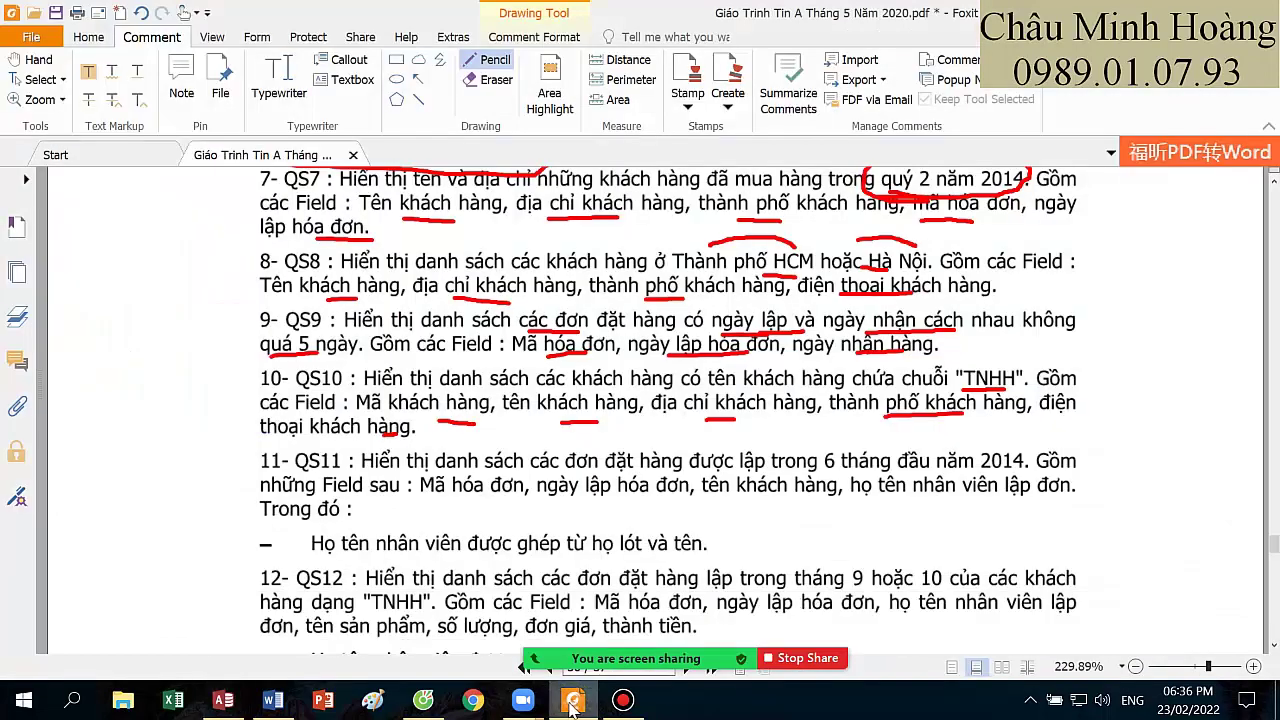
click(573, 702)
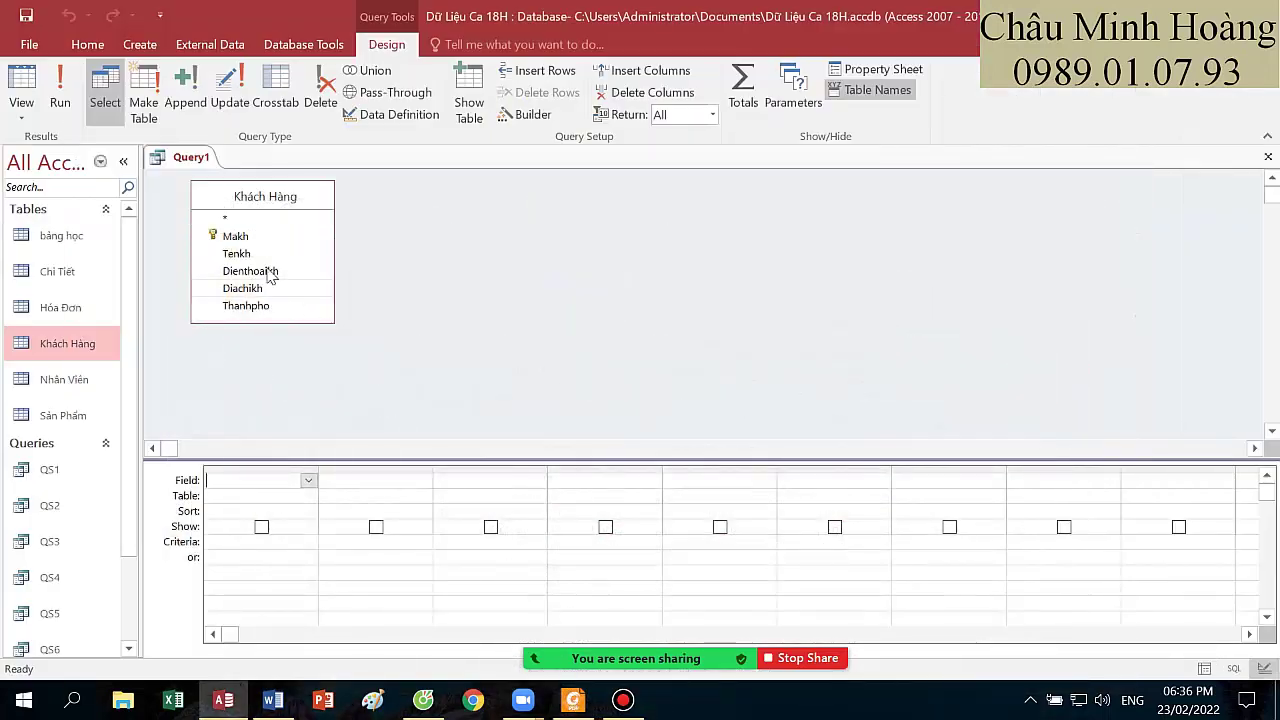
double_click(240, 237)
double_click(245, 253)
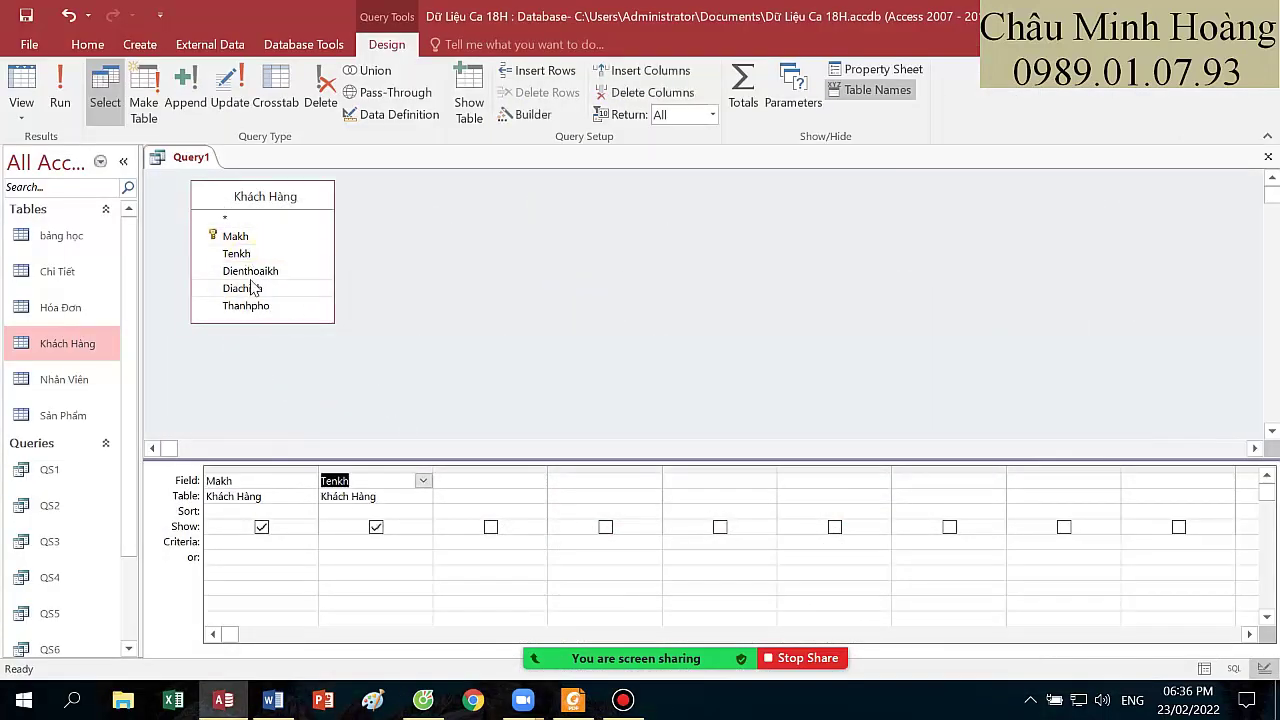
click(250, 288)
double_click(250, 288)
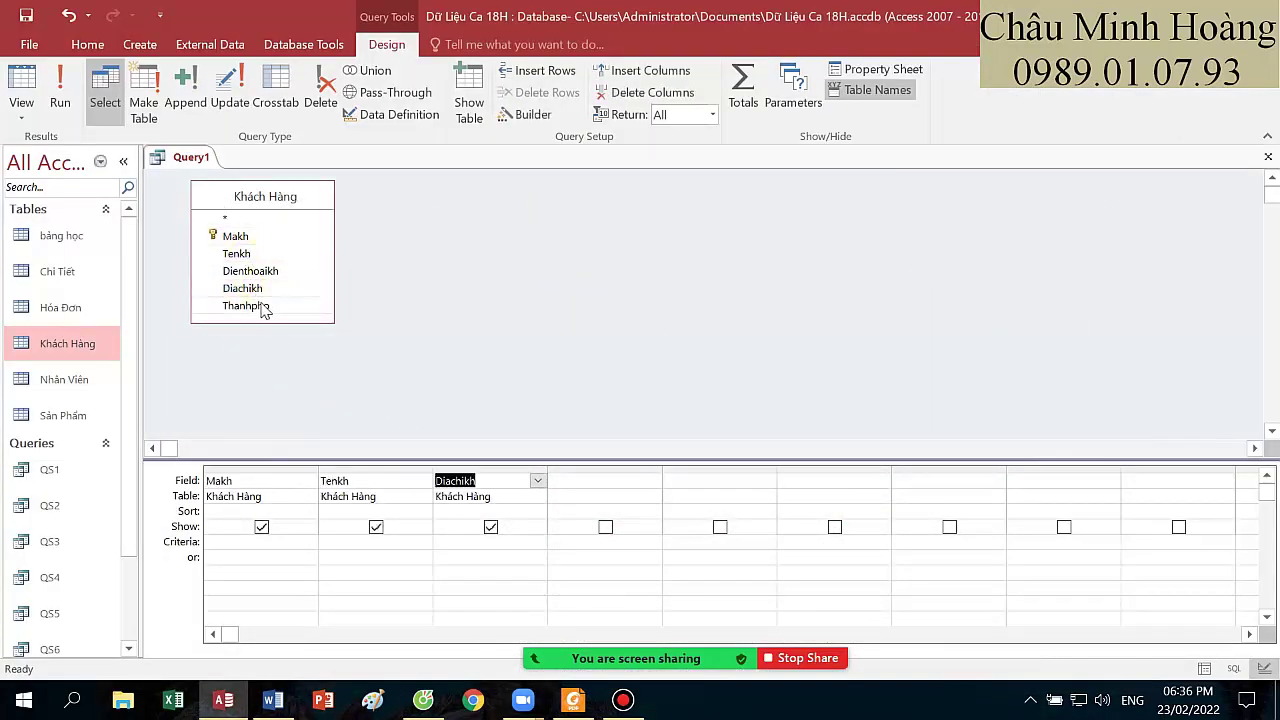
double_click(252, 305)
click(578, 702)
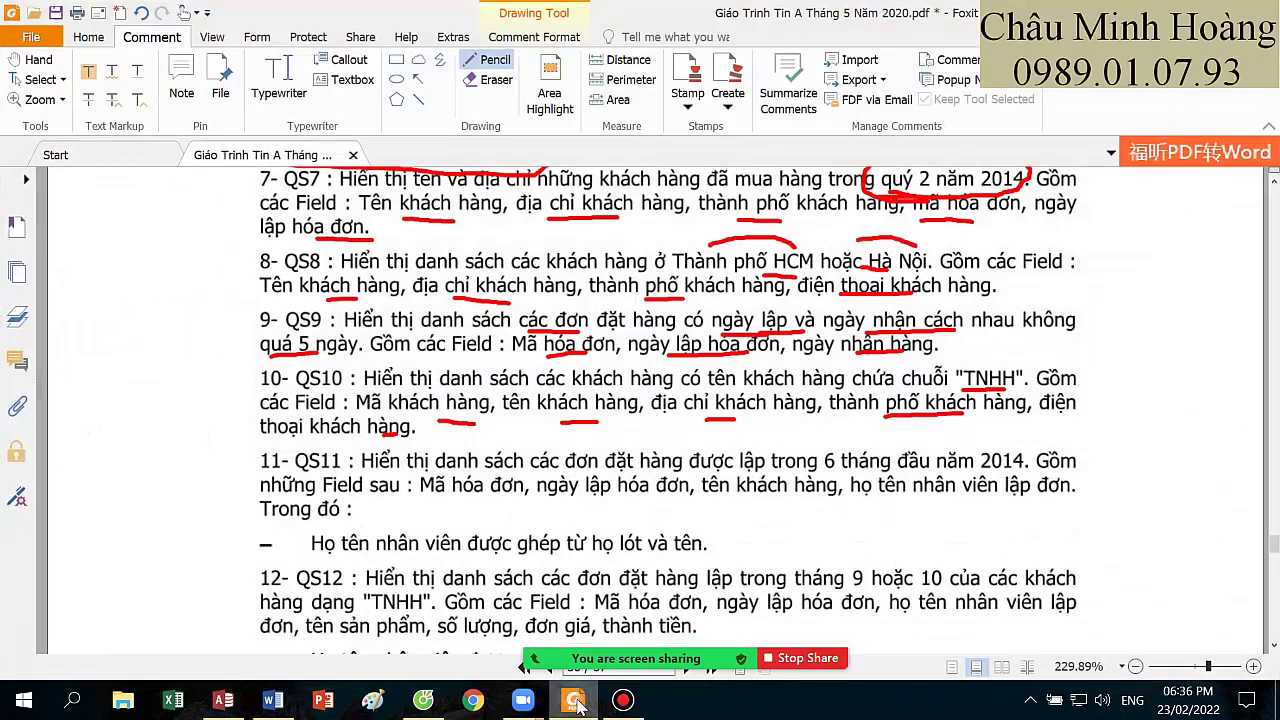
click(578, 702)
click(262, 271)
double_click(262, 271)
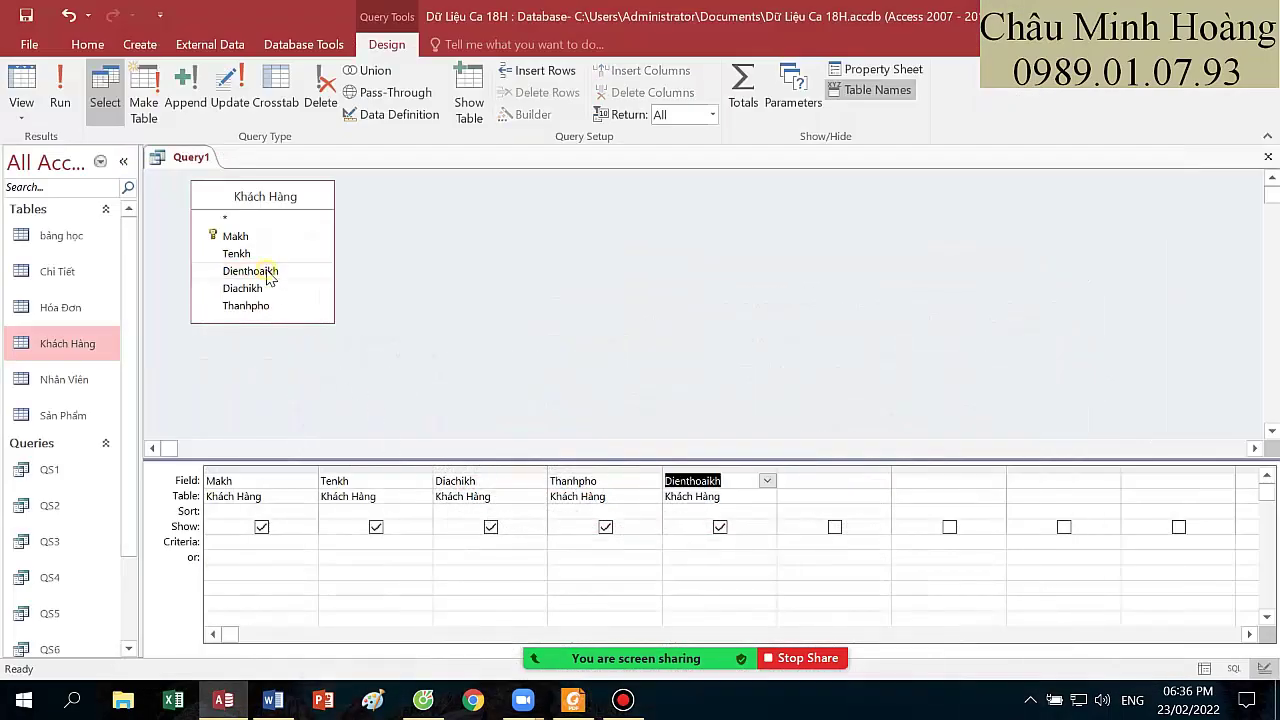
- Run the query, fit the Tenkh column to its contents and highlight TNHH in the first record's name
click(360, 540)
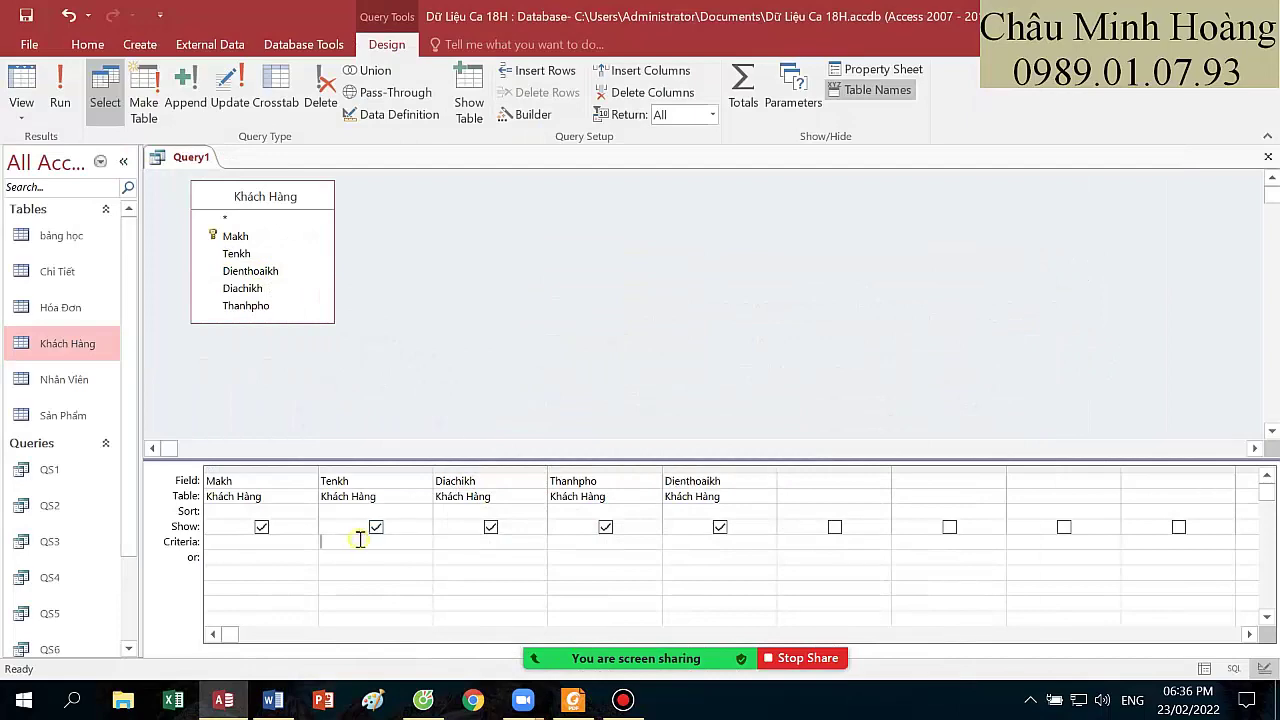
click(60, 90)
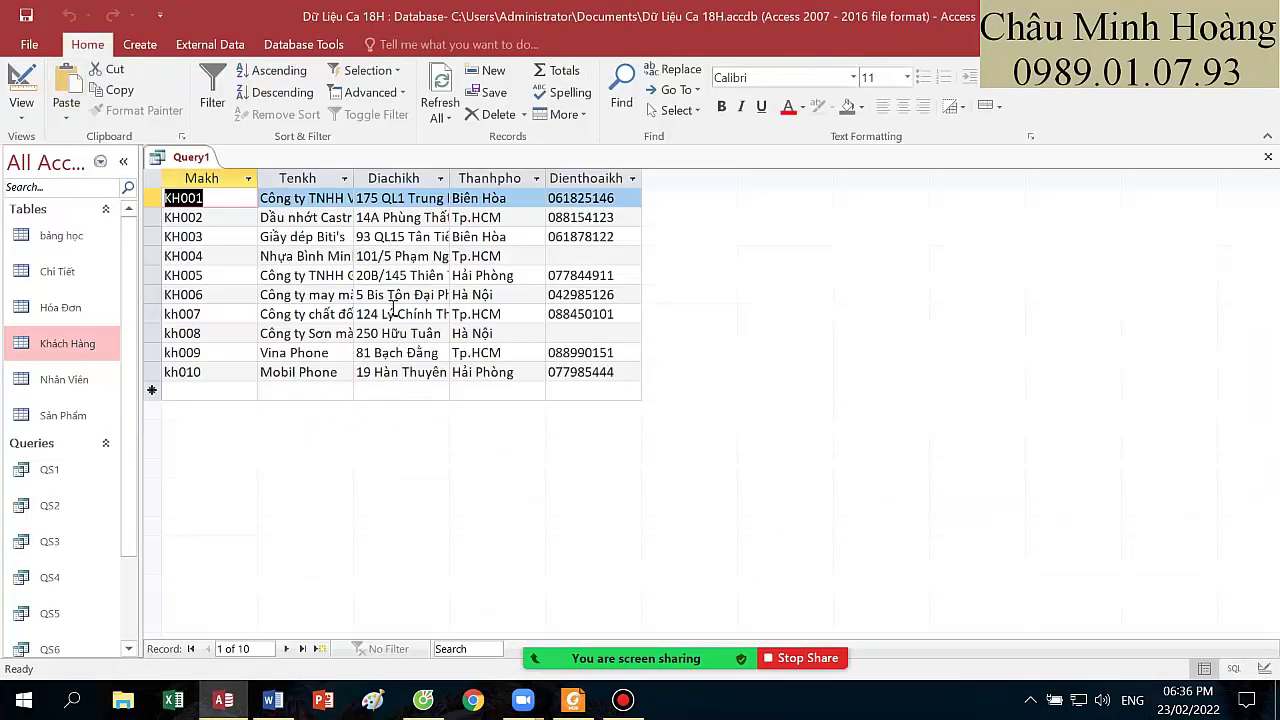
click(346, 179)
click(354, 171)
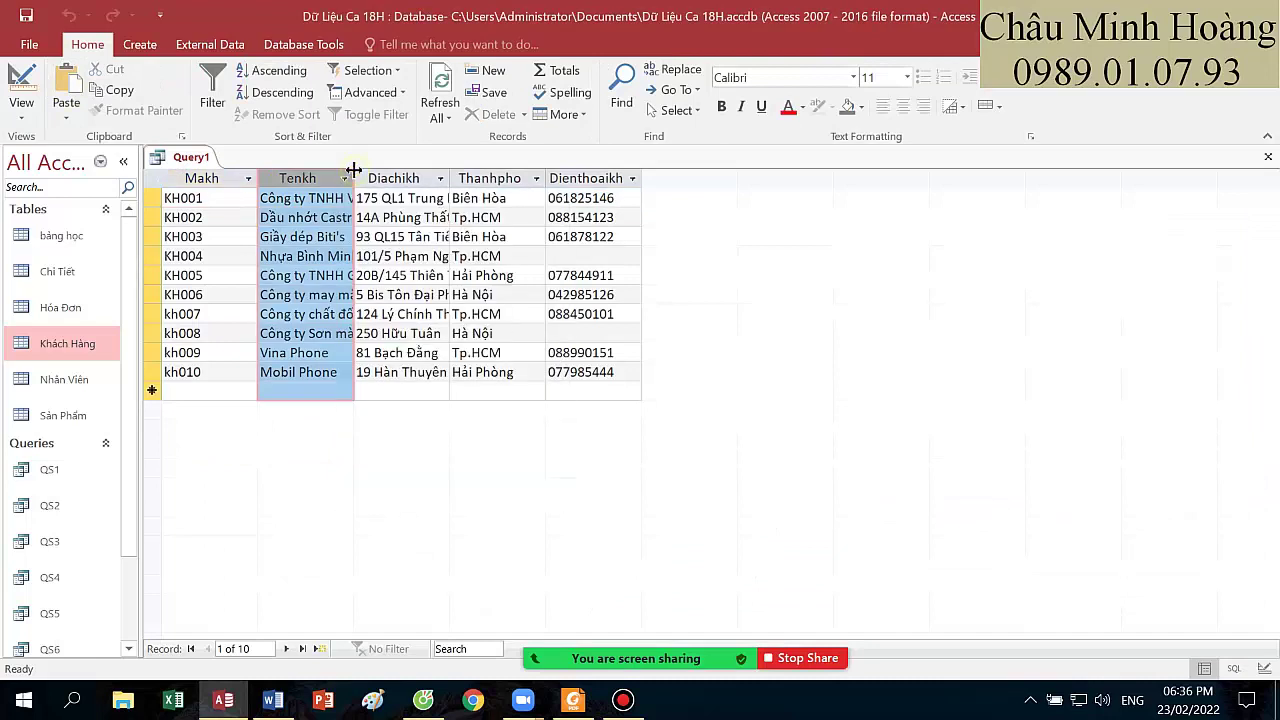
double_click(354, 171)
click(312, 198)
drag(310, 198, 345, 198)
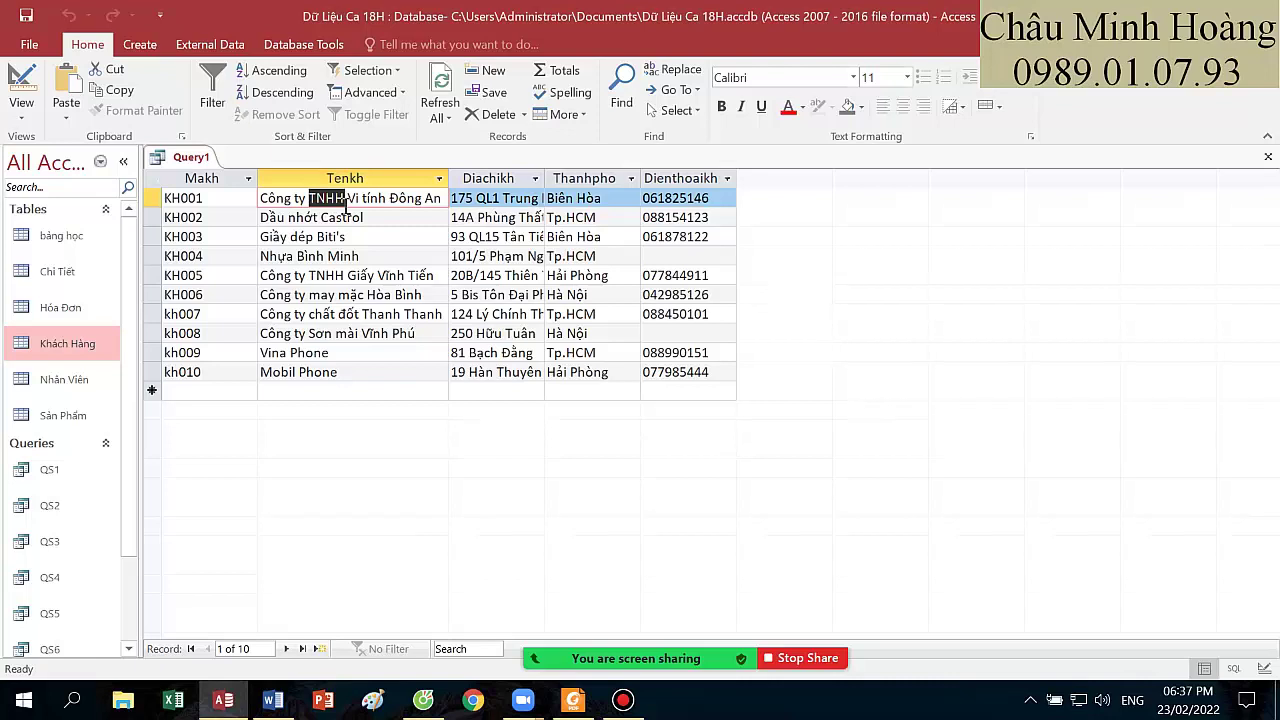
- Set the Tenkh criteria to Like "*TNHH*" in the Zoom window and run the query
click(21, 80)
right_click(341, 543)
click(380, 518)
text(like)
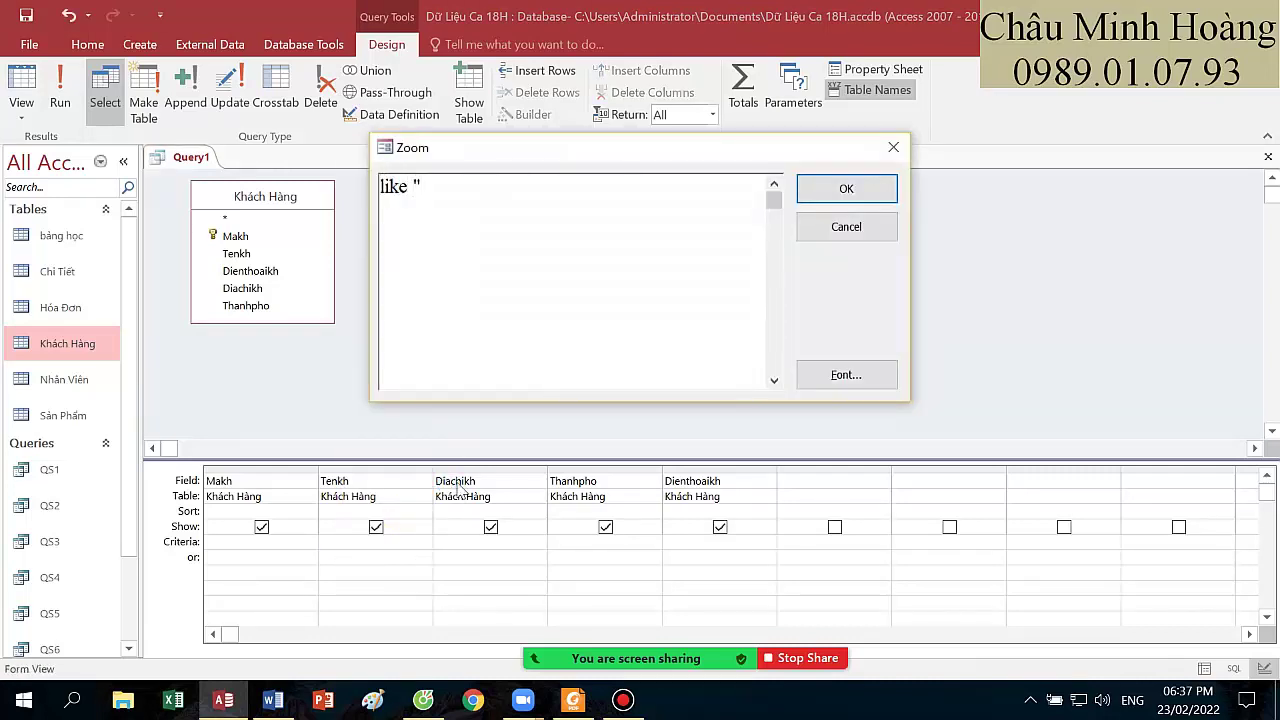
text( "*TNHH)
key(Return)
click(62, 102)
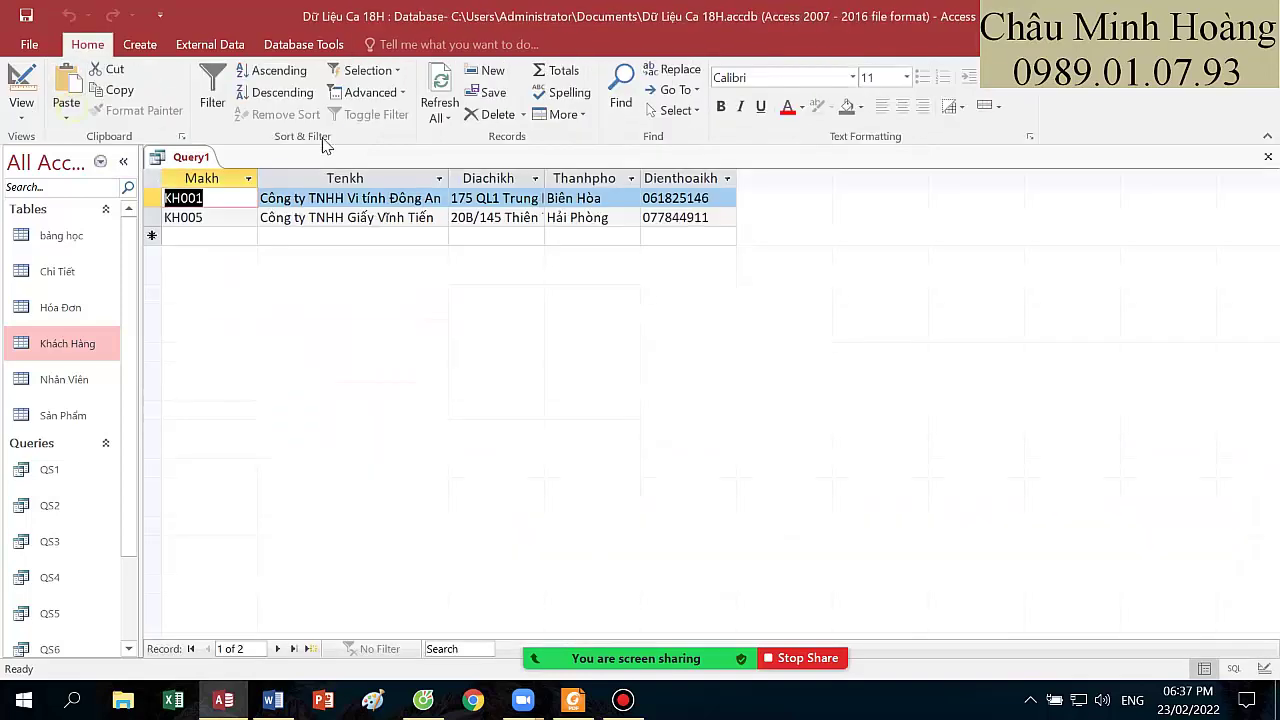
- Return to the query design and open the Tenkh criteria in the Zoom window for review
click(22, 88)
drag(414, 542, 230, 540)
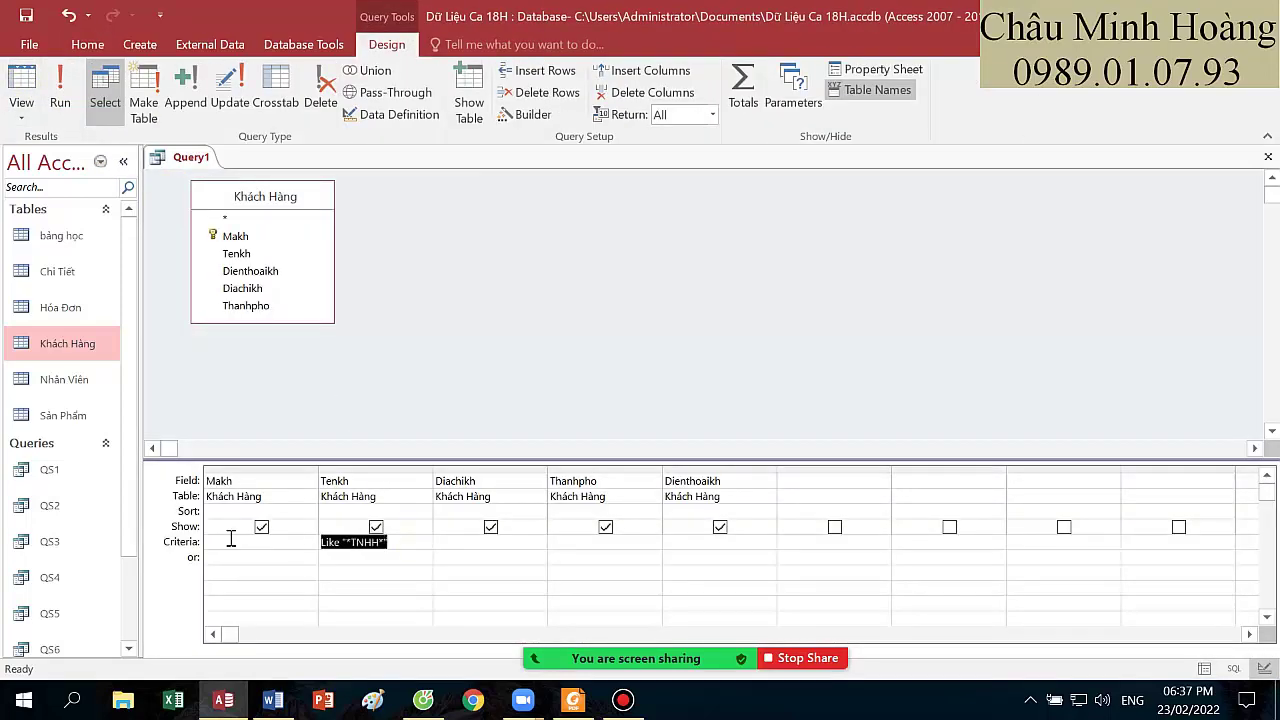
click(438, 546)
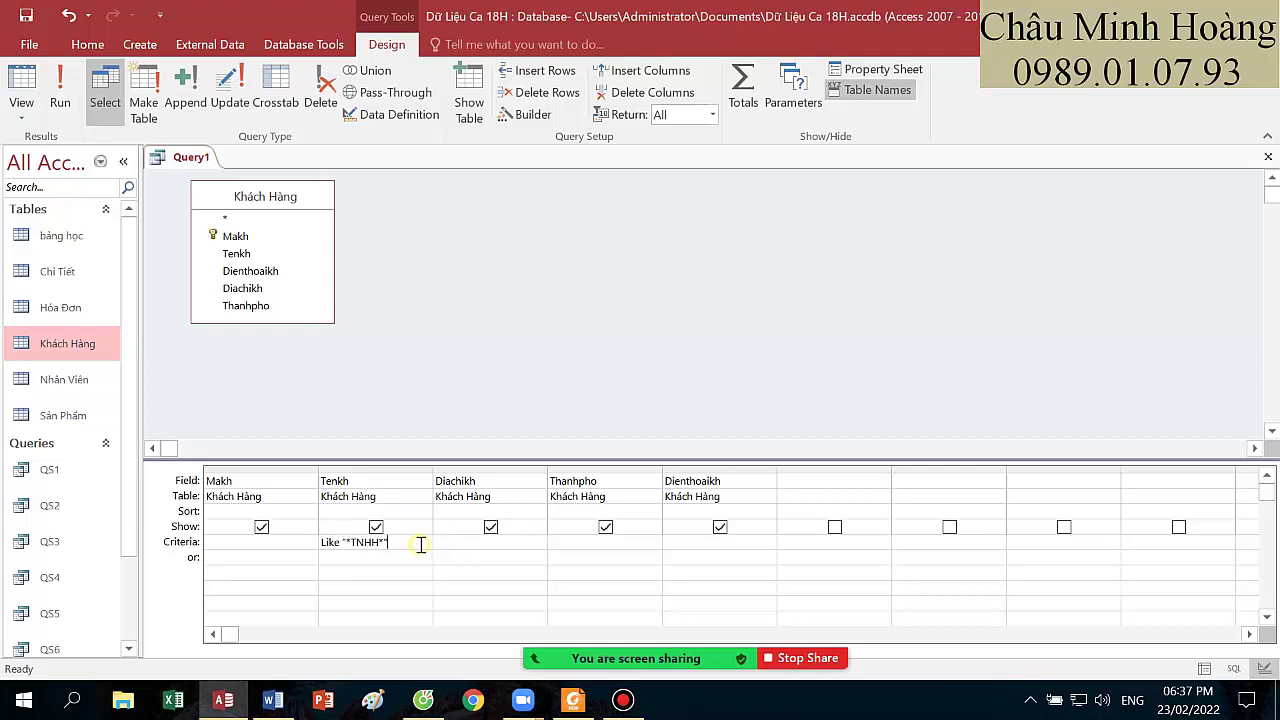
right_click(421, 544)
click(470, 506)
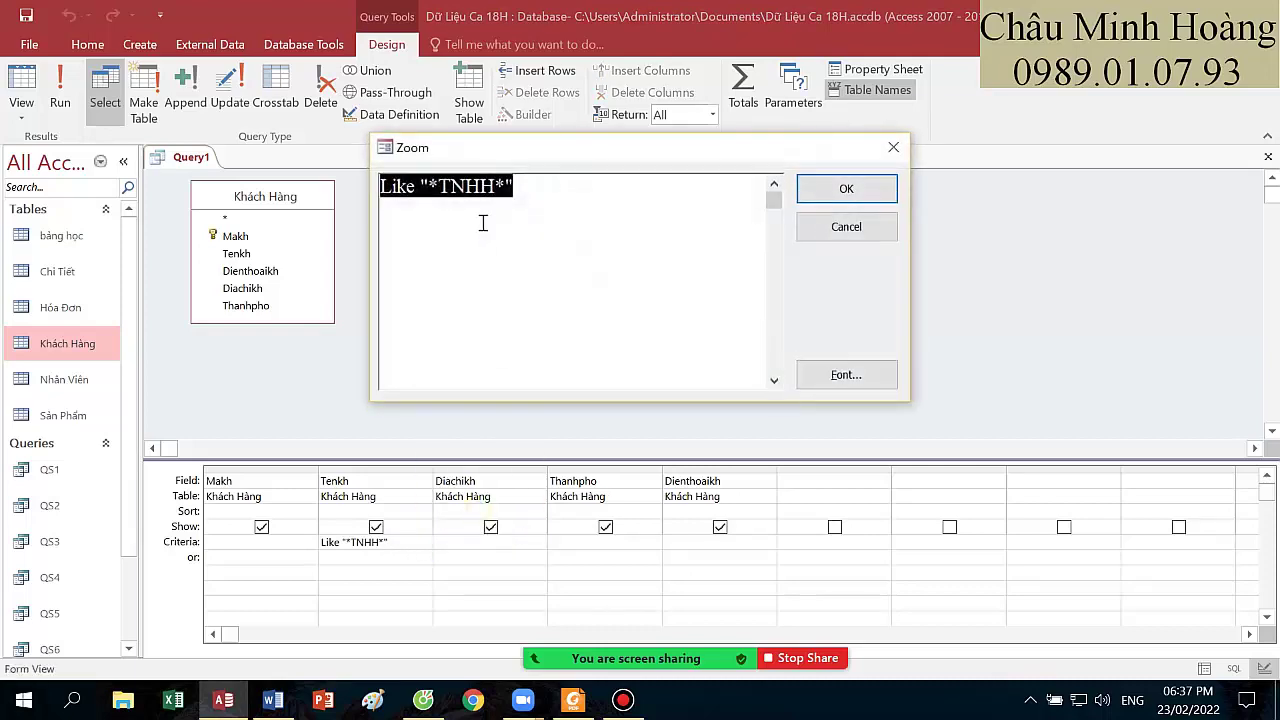
click(623, 700)
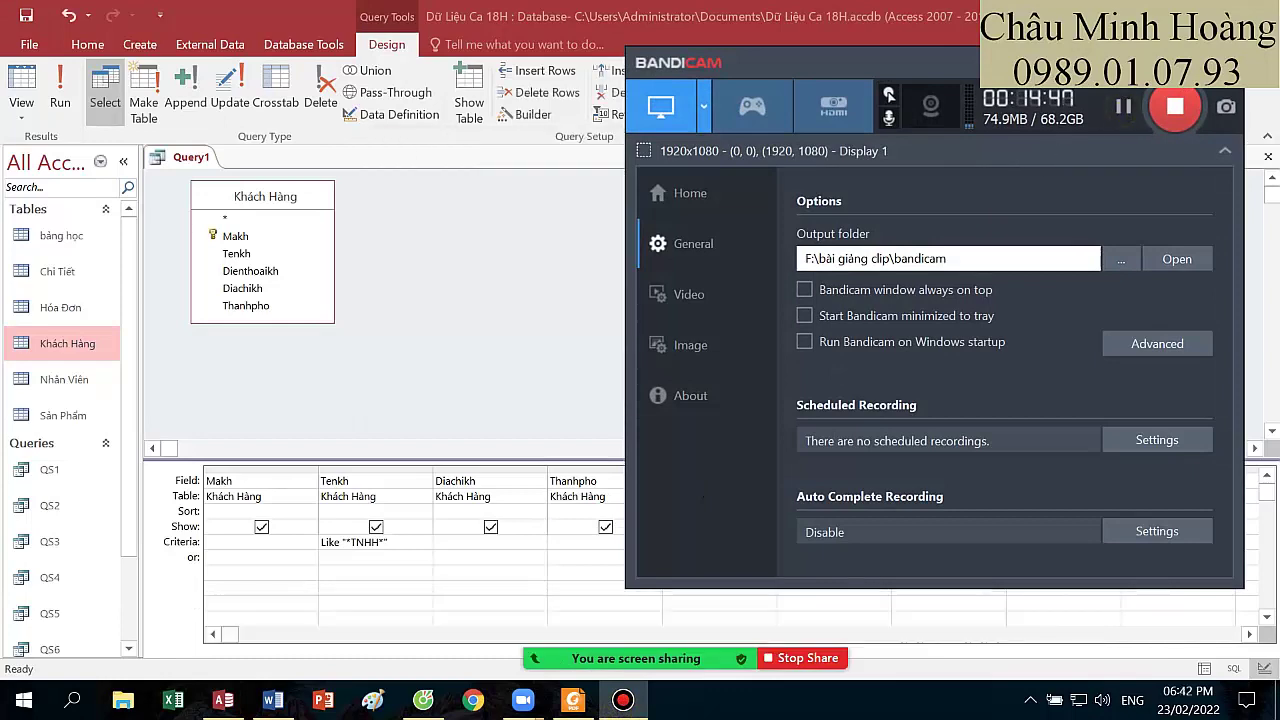
click(623, 700)
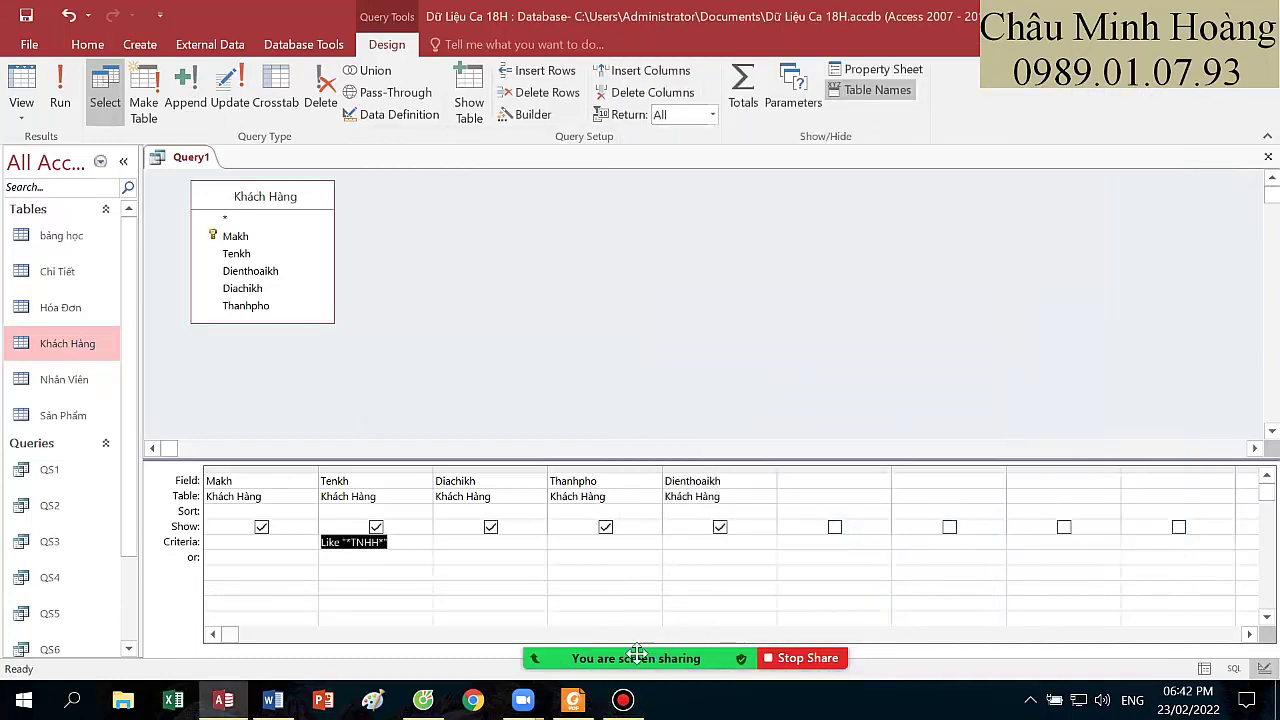
- Switch the shared window to the exercise PDF in Foxit and view the QS10 and QS11 tasks
mouse_move(642, 650)
click(700, 614)
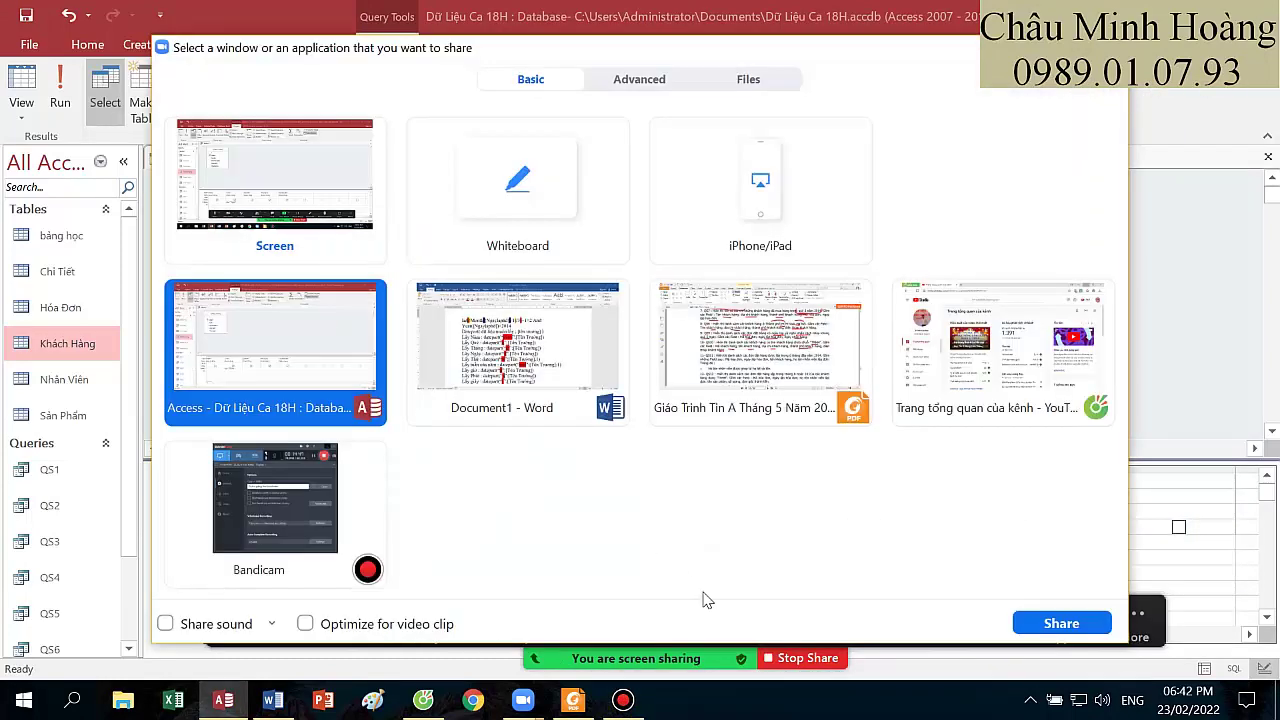
double_click(758, 398)
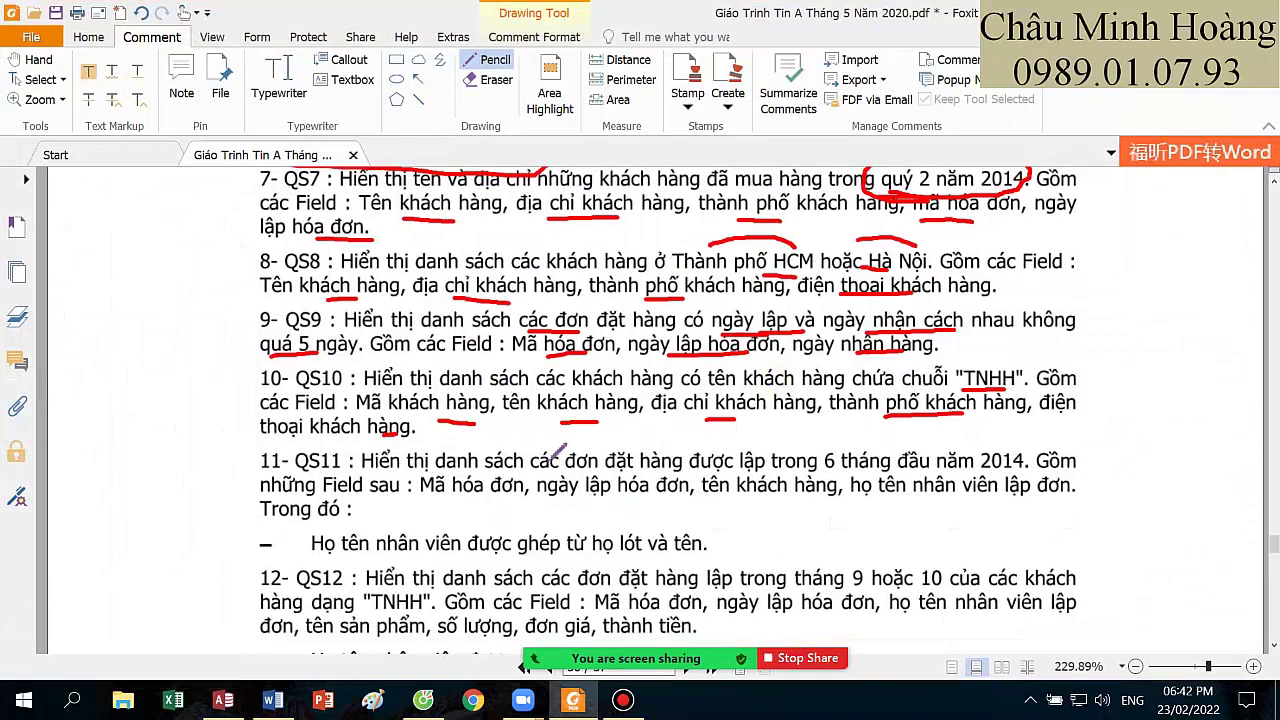
scroll(560, 453, down, 1)
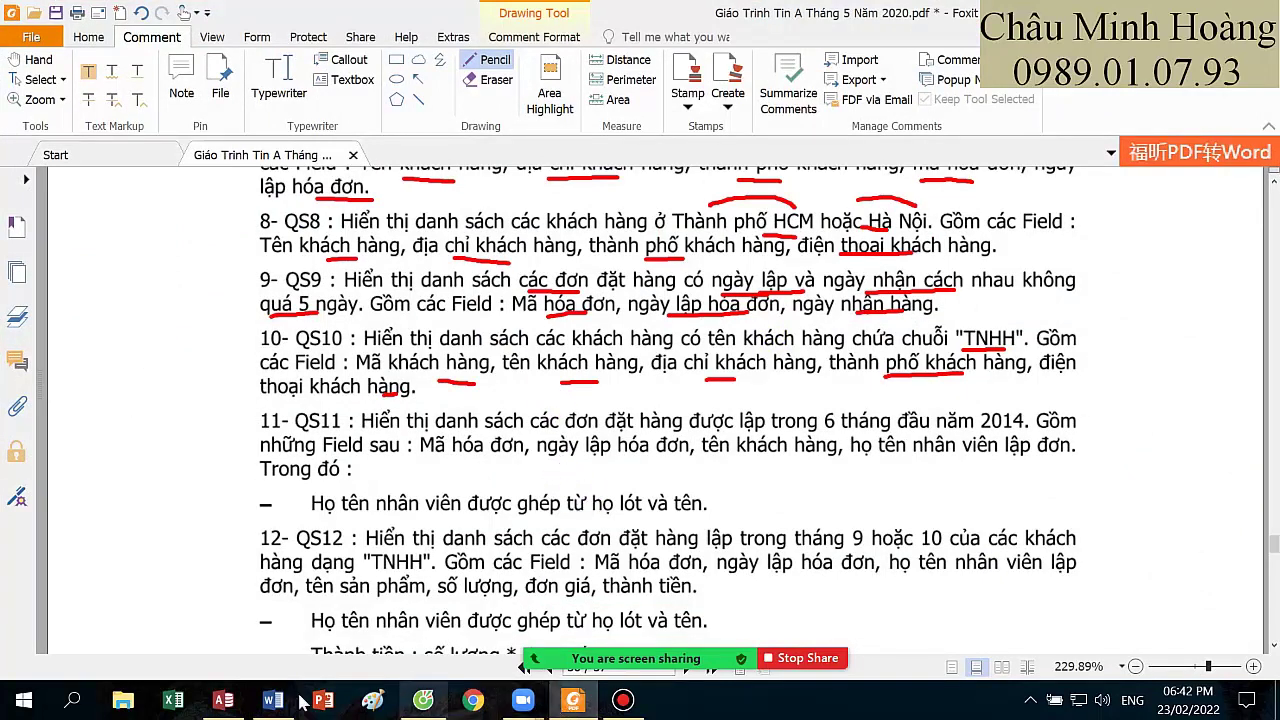
- Return to Access and save the query as QS10
click(223, 700)
key(ctrl+s)
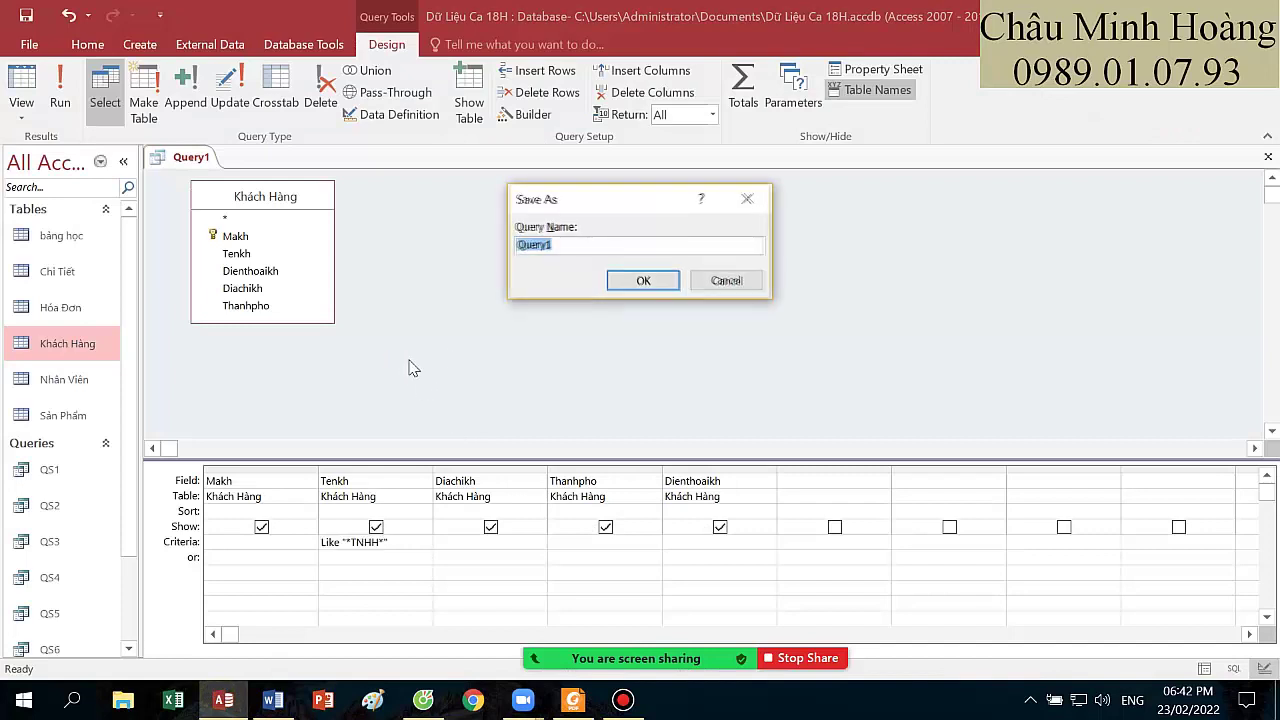
text(QS10)
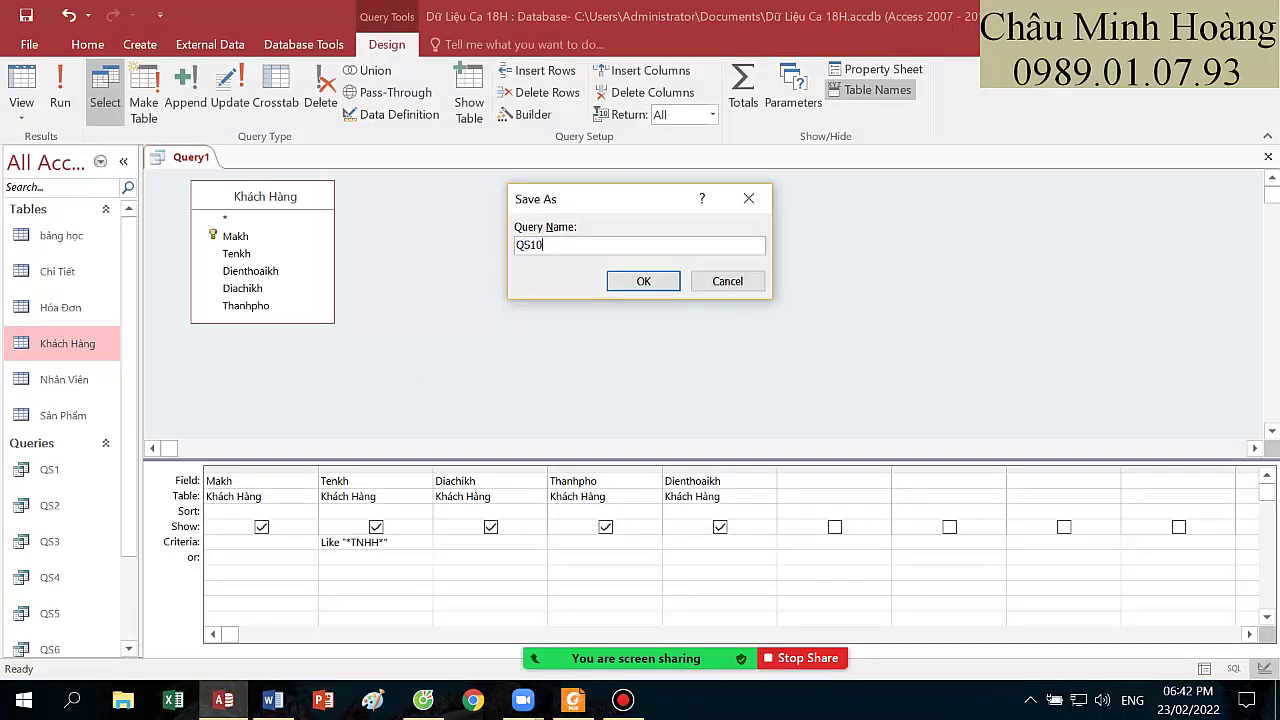
key(Return)
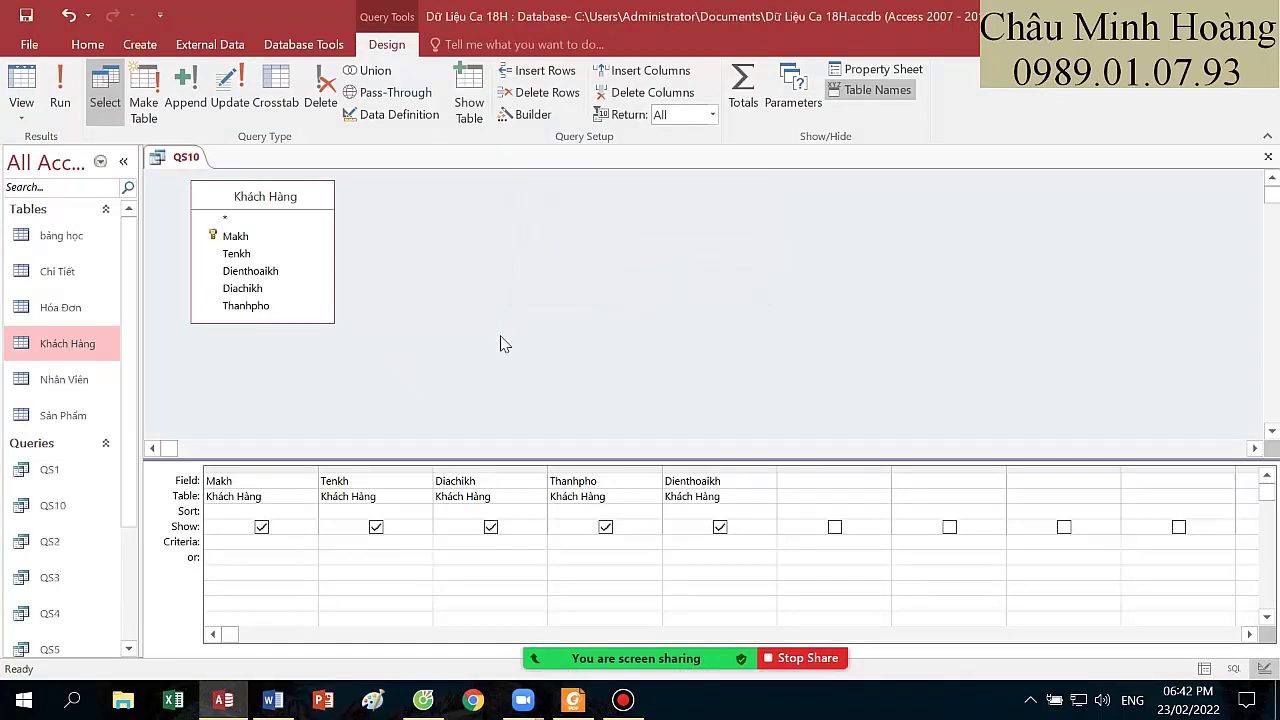
- In the exercise PDF, mark QS11's first-six-months condition, its four required fields and the note on joining the employee's name with red pencil strokes
click(568, 700)
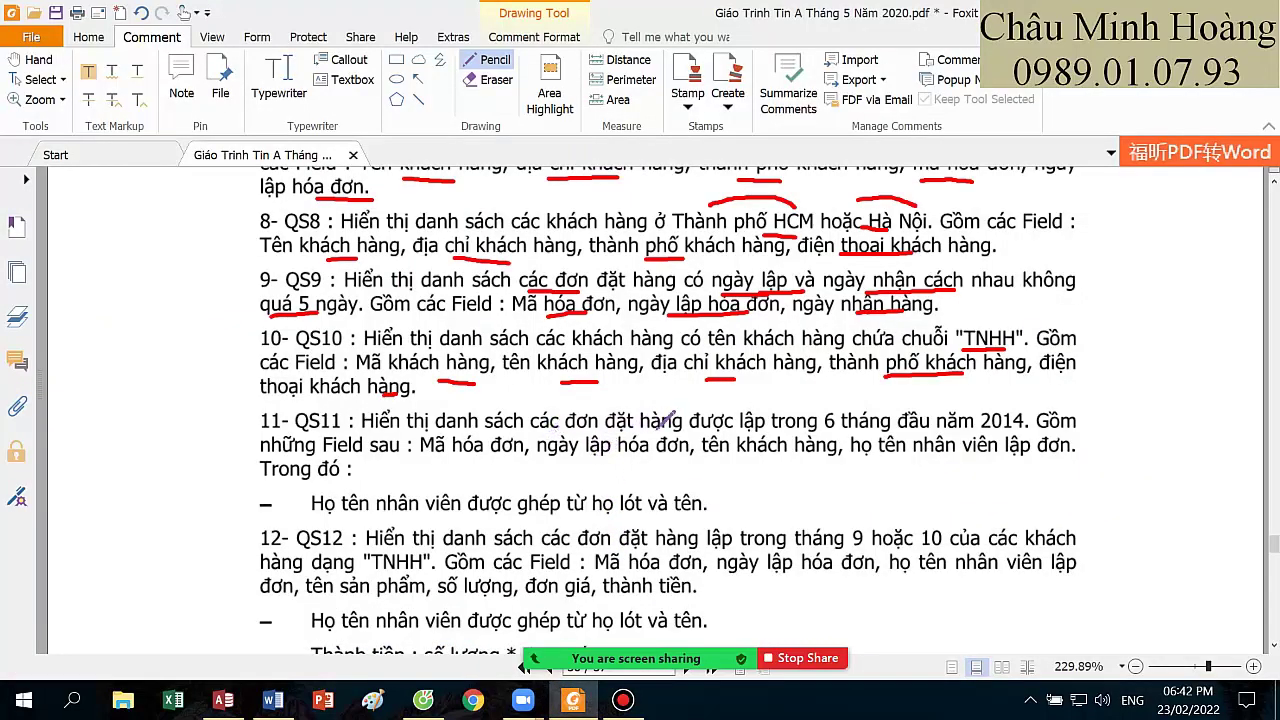
drag(820, 430, 962, 420)
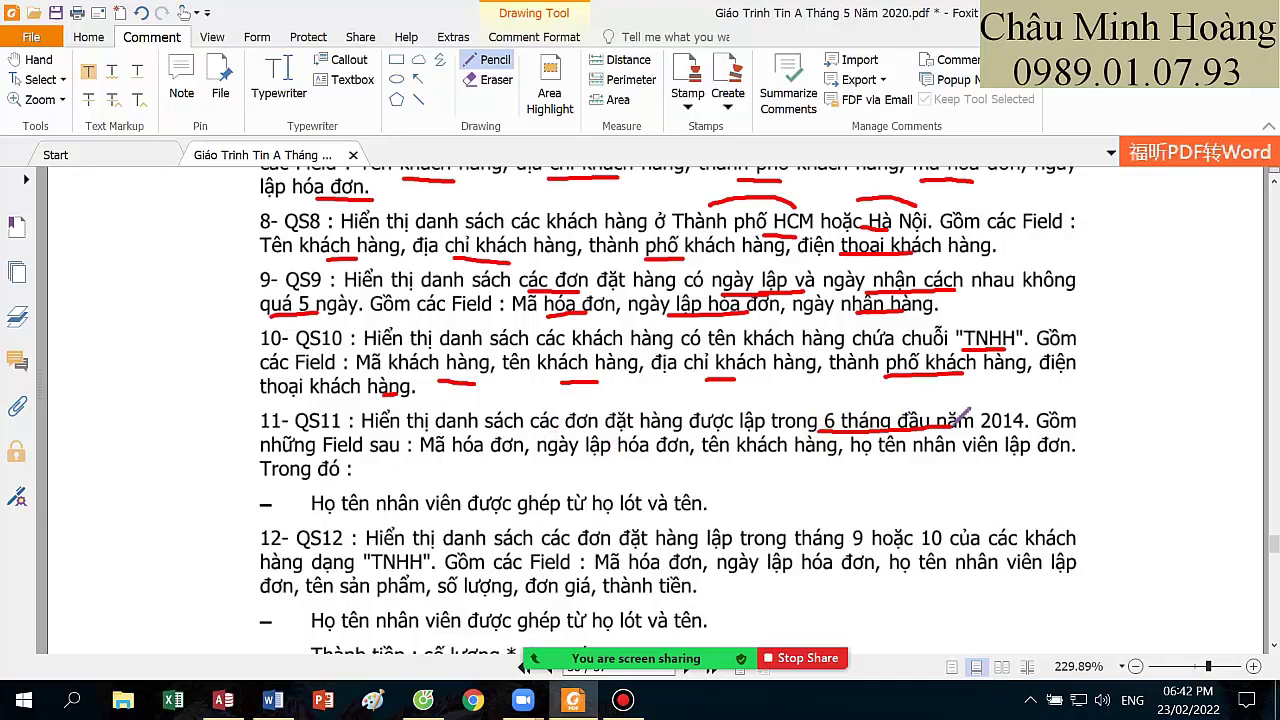
mouse_move(818, 402)
mouse_down()
mouse_move(915, 389)
mouse_move(1003, 399)
mouse_up()
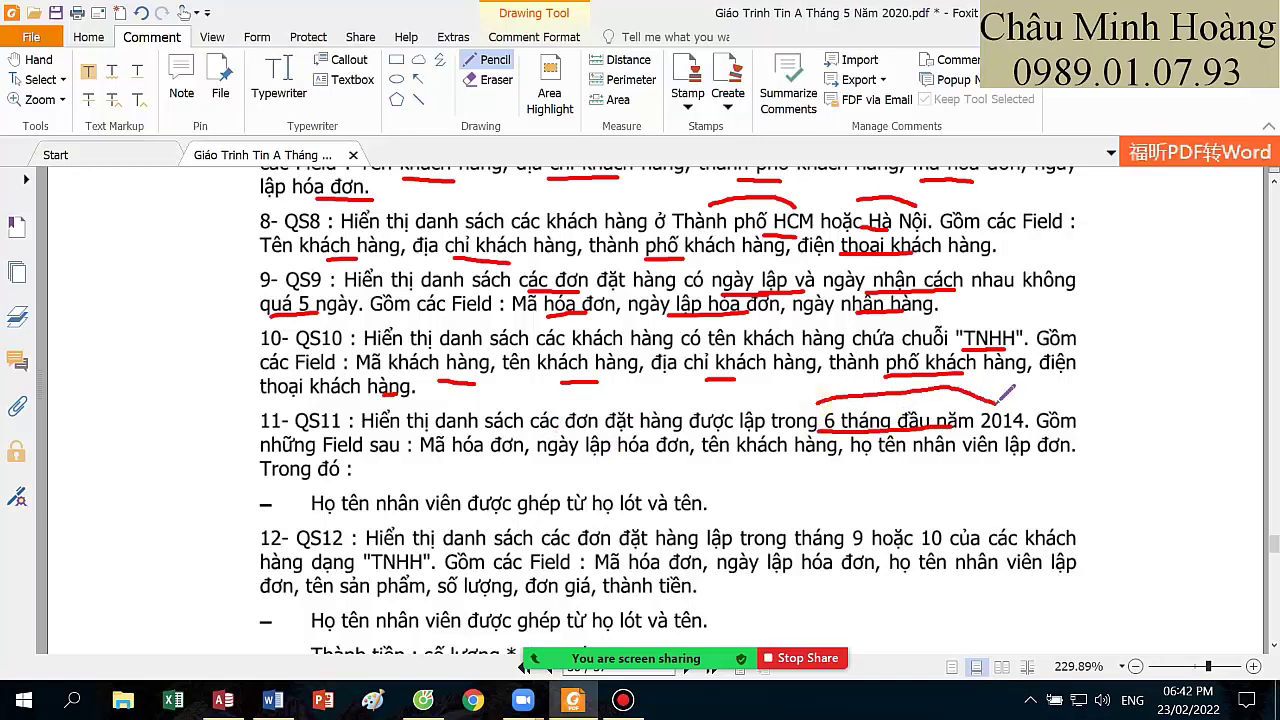
drag(457, 461, 480, 460)
drag(585, 463, 652, 463)
drag(736, 461, 945, 455)
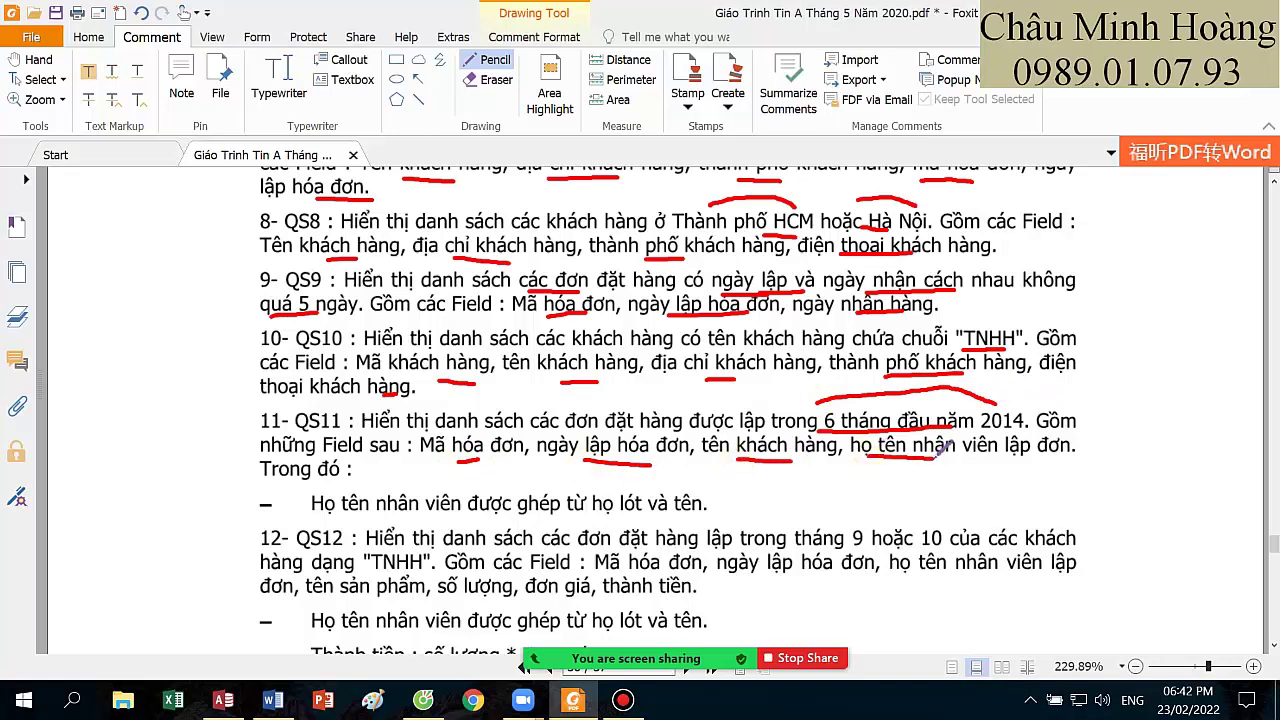
drag(850, 463, 1068, 462)
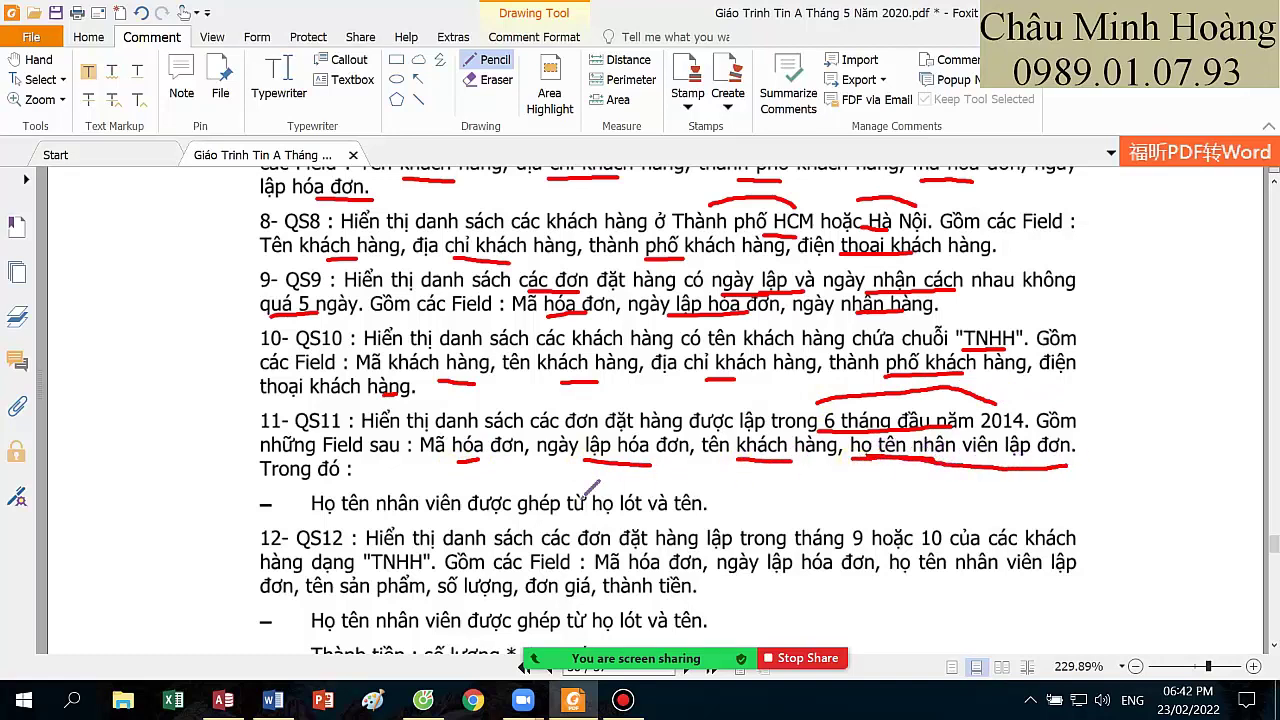
drag(349, 521, 706, 506)
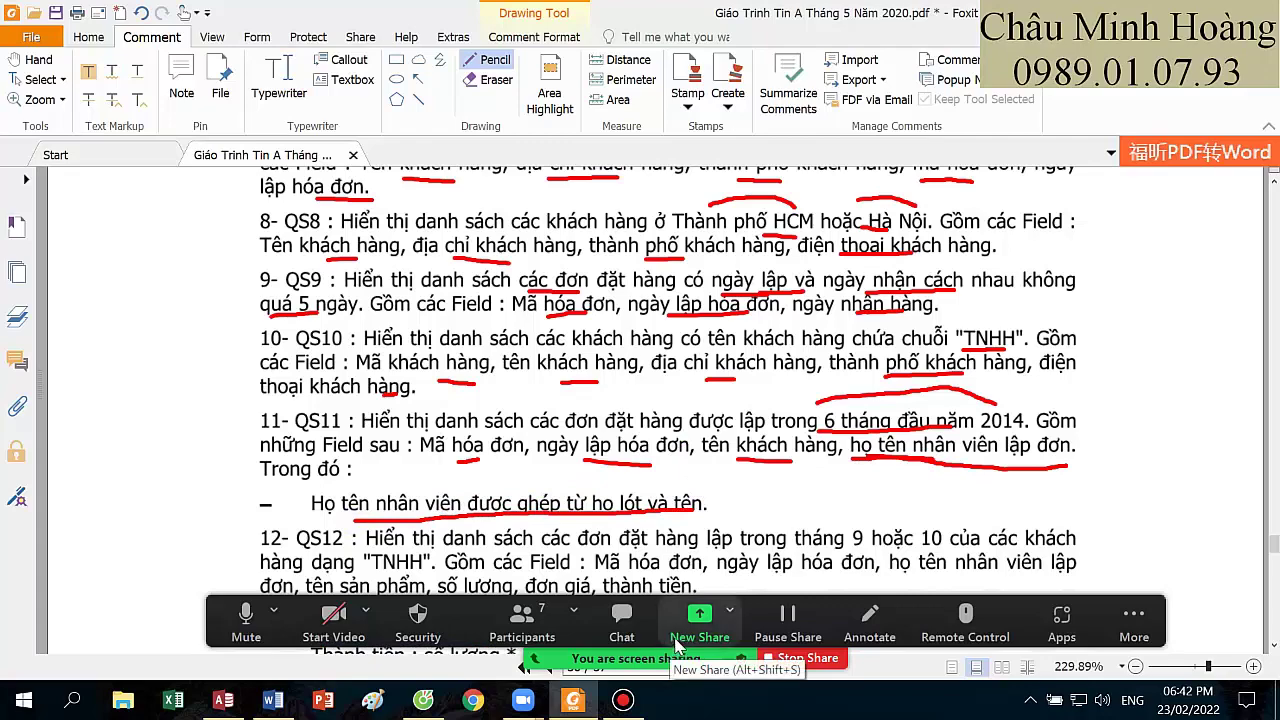
- Return to Access, close QS10 and start a new query design with the tables Chi Tiết, Hóa Đơn, Khách Hàng, Nhân Viên and Sản Phẩm
click(689, 635)
double_click(514, 357)
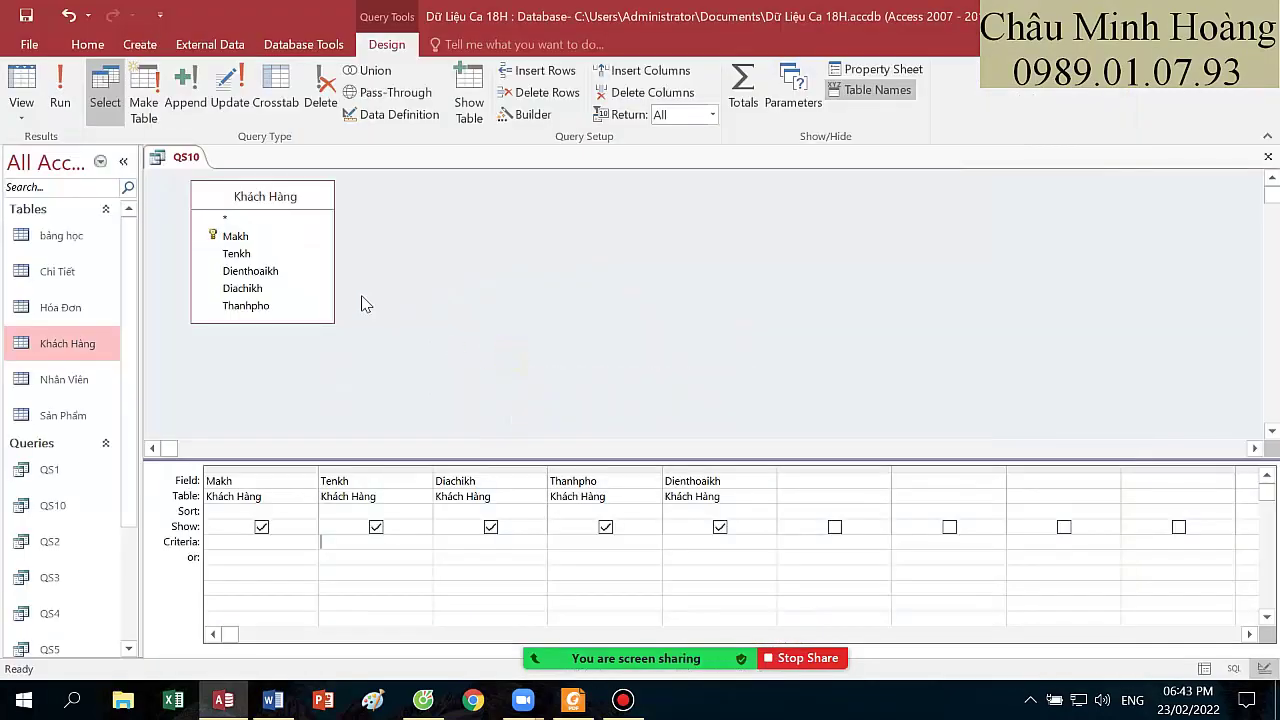
click(1268, 157)
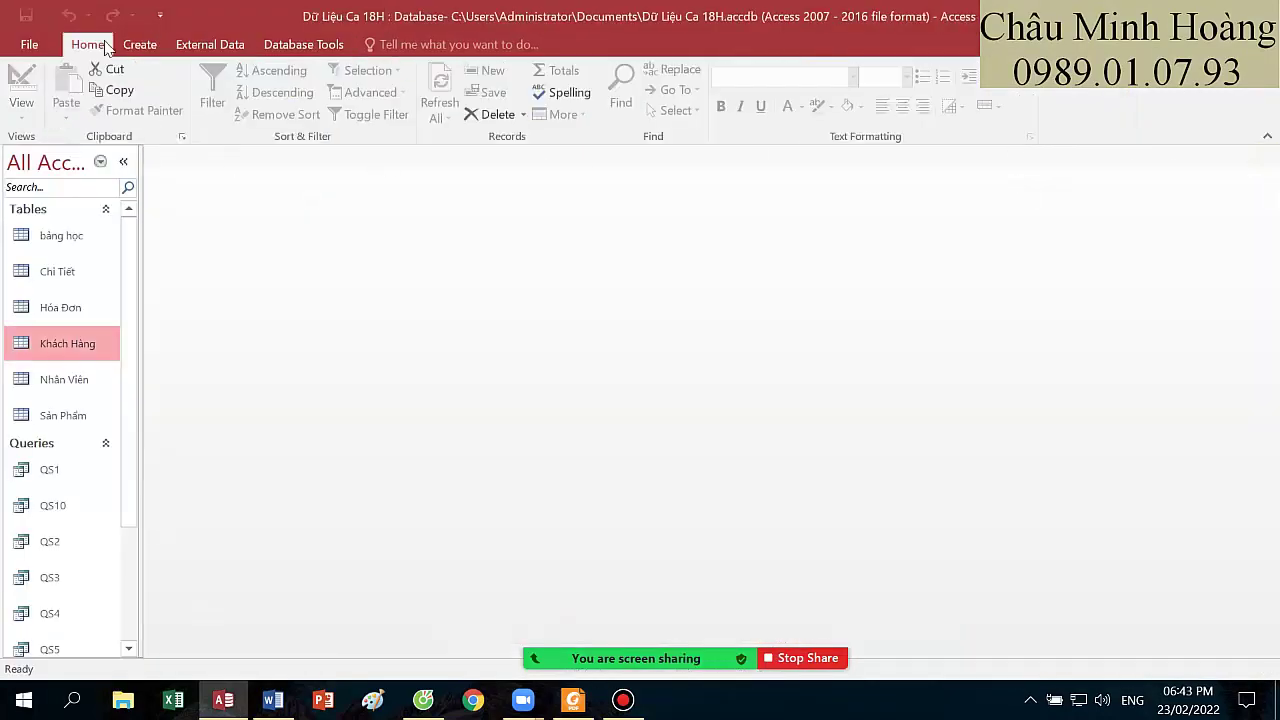
click(140, 44)
click(275, 105)
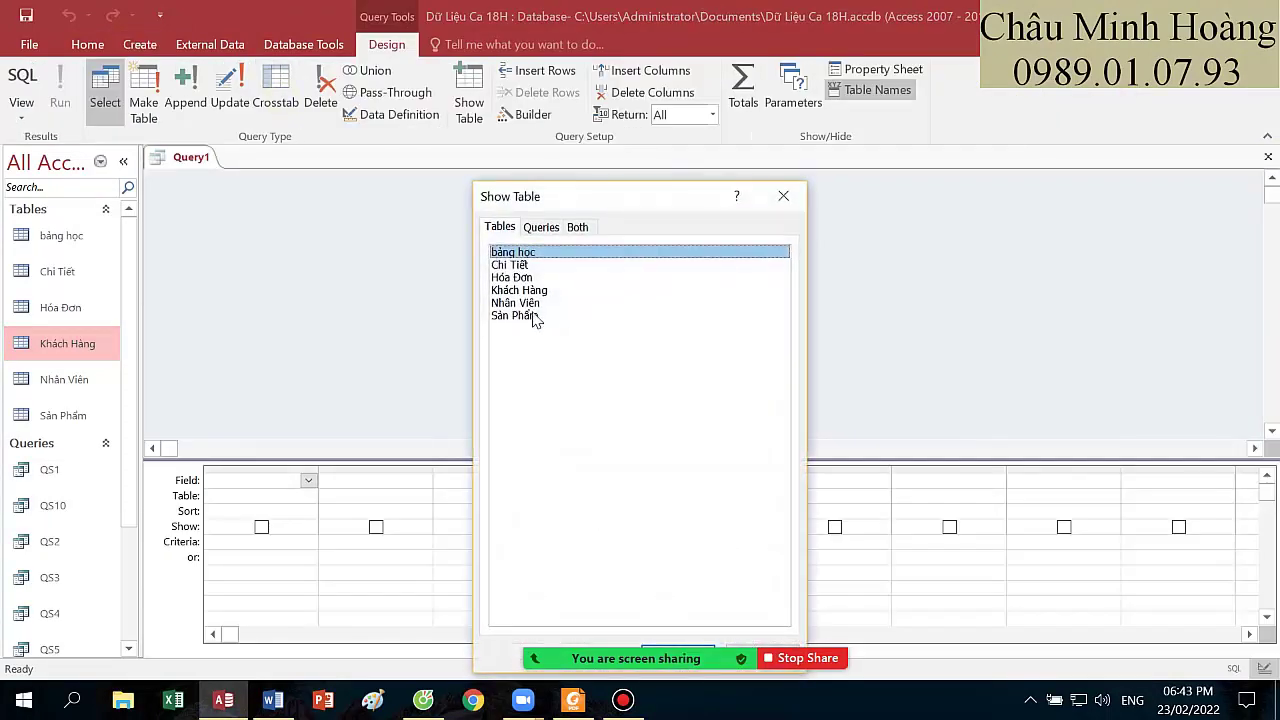
drag(527, 313, 538, 265)
drag(600, 196, 597, 124)
click(675, 583)
click(759, 583)
- Add Mahd and Ngaylaphd from Hóa Đơn and Tenkh from Khách Hàng, moving both tables lower in the diagram
click(572, 700)
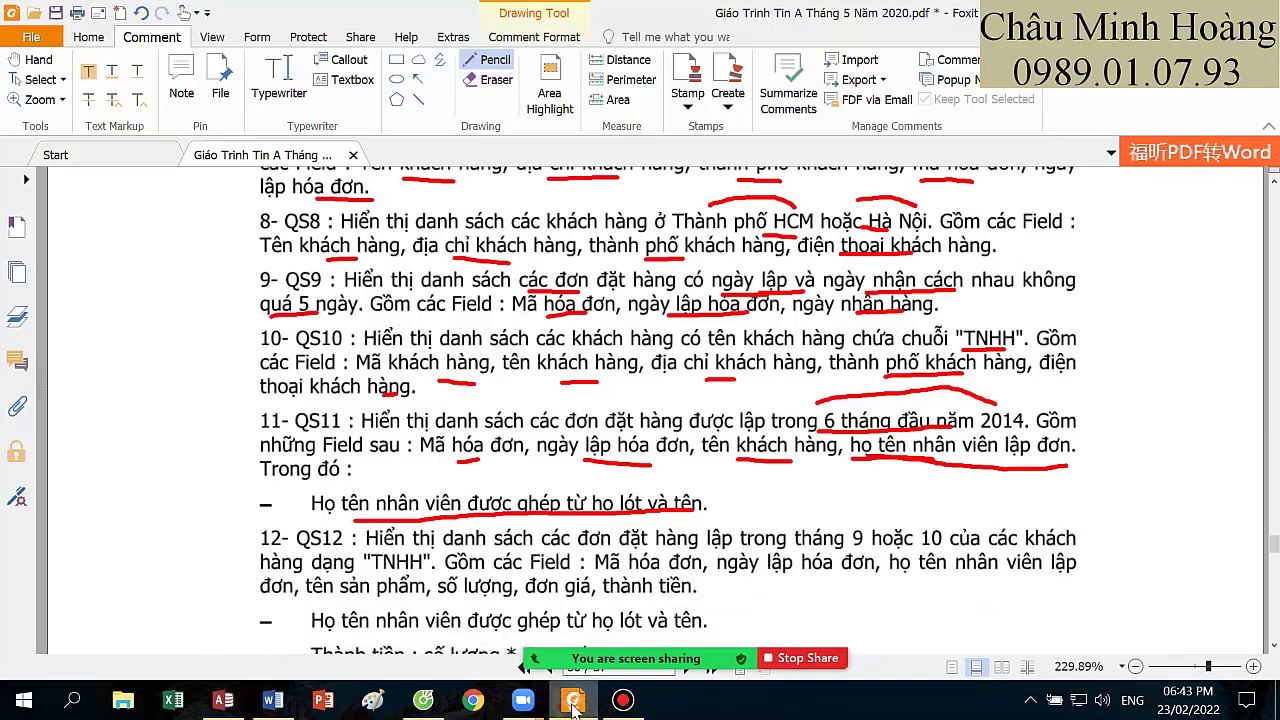
click(572, 700)
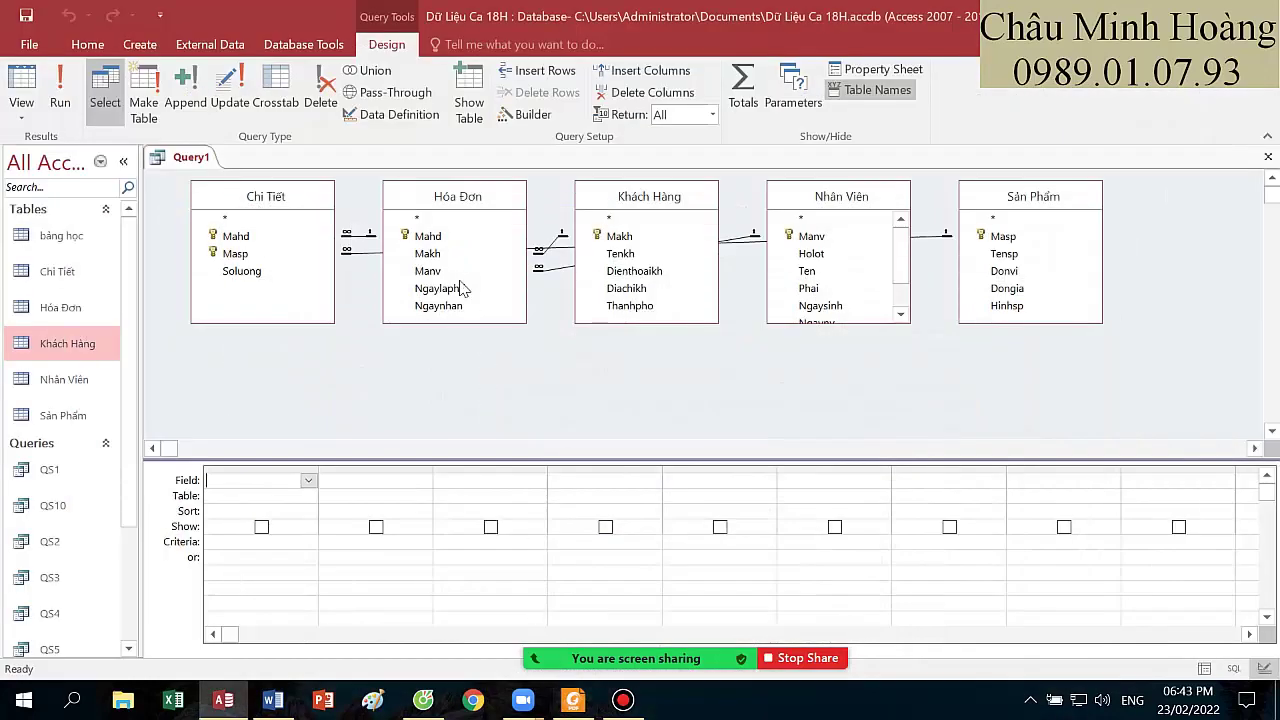
double_click(436, 237)
double_click(440, 288)
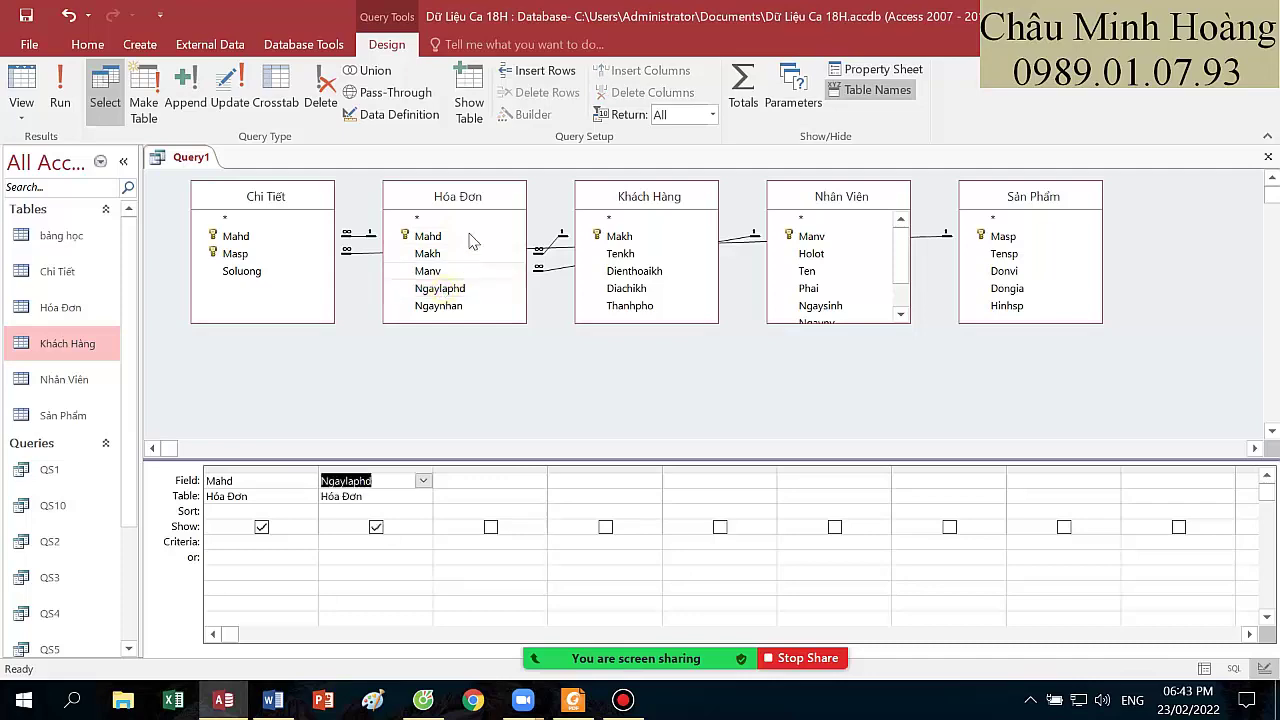
drag(477, 203, 479, 323)
double_click(620, 253)
drag(655, 195, 647, 325)
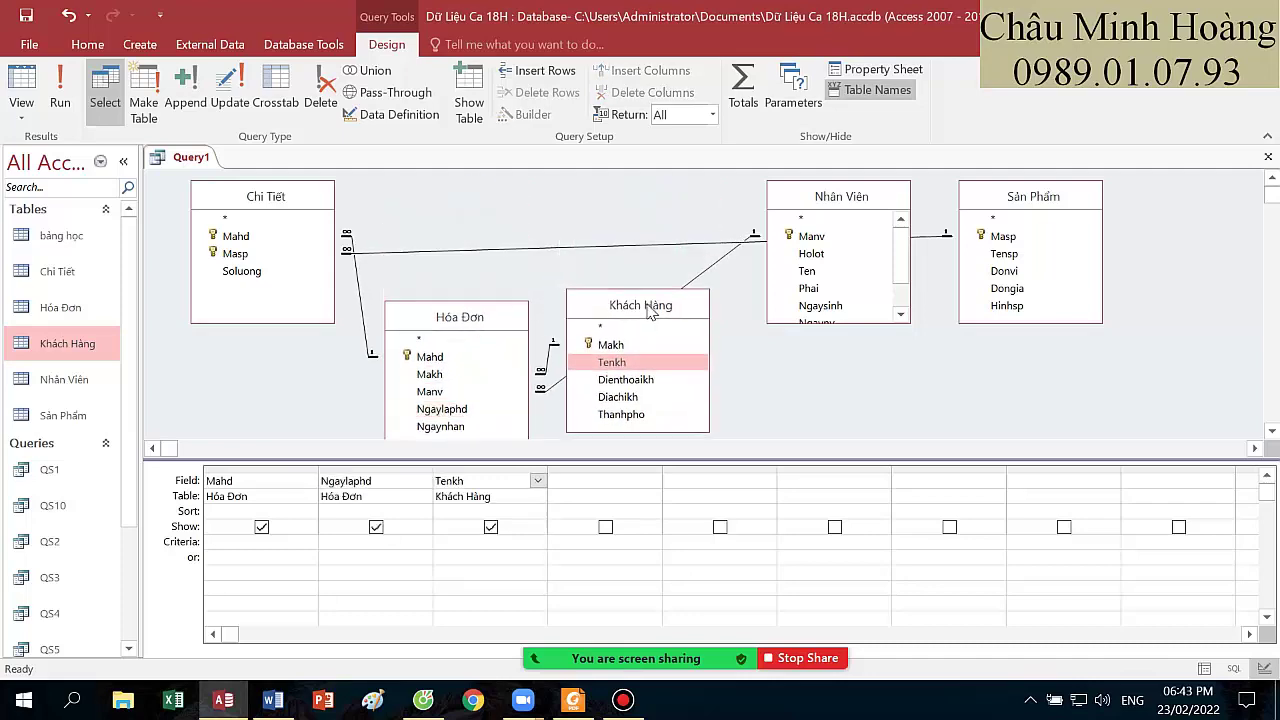
- Check the QS11 task in the PDF and add the calculated field hoten: [Holot] & " " & [Ten] in the Zoom window
click(572, 700)
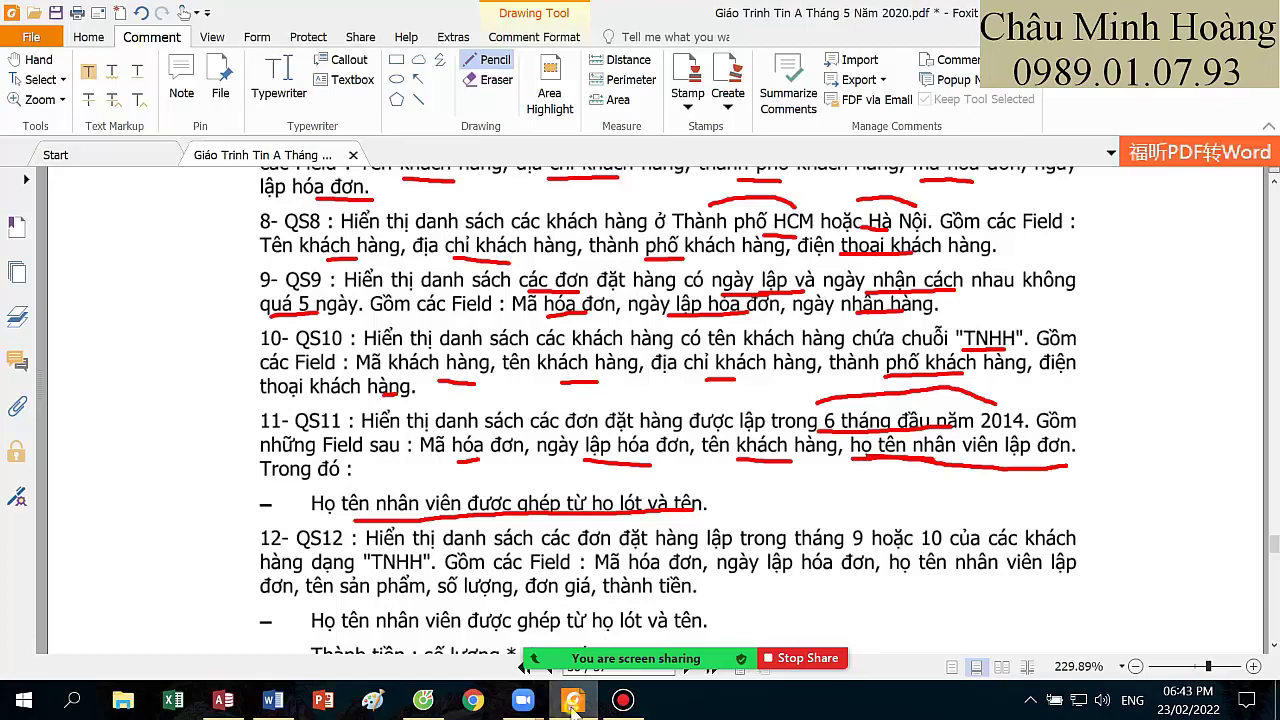
click(572, 700)
right_click(585, 483)
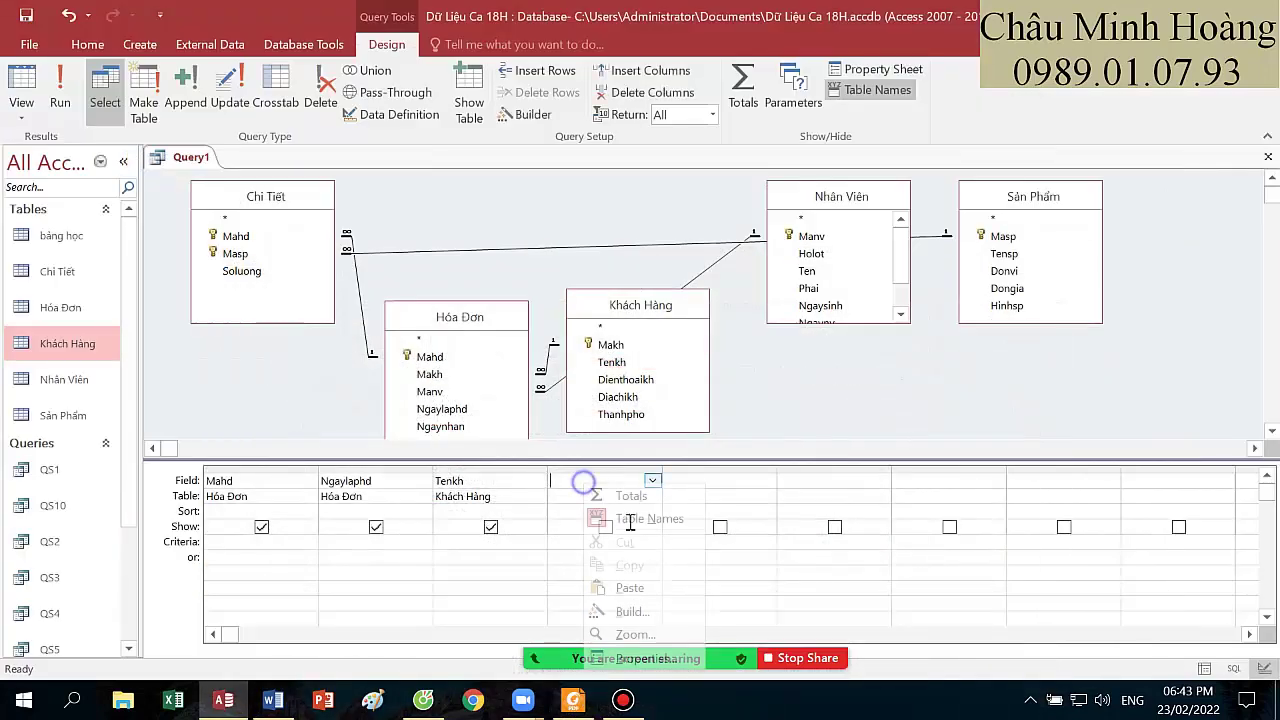
click(620, 634)
text(hoten)
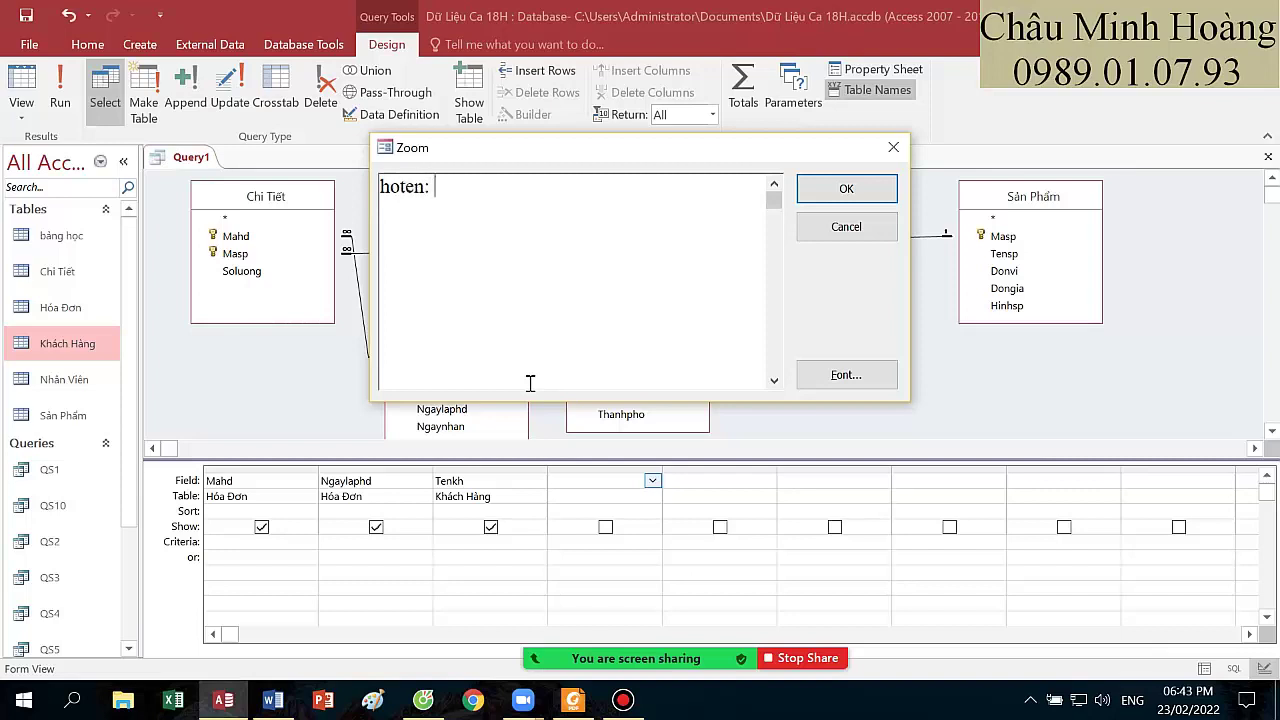
text(: [Holot] &" "& [Ten)
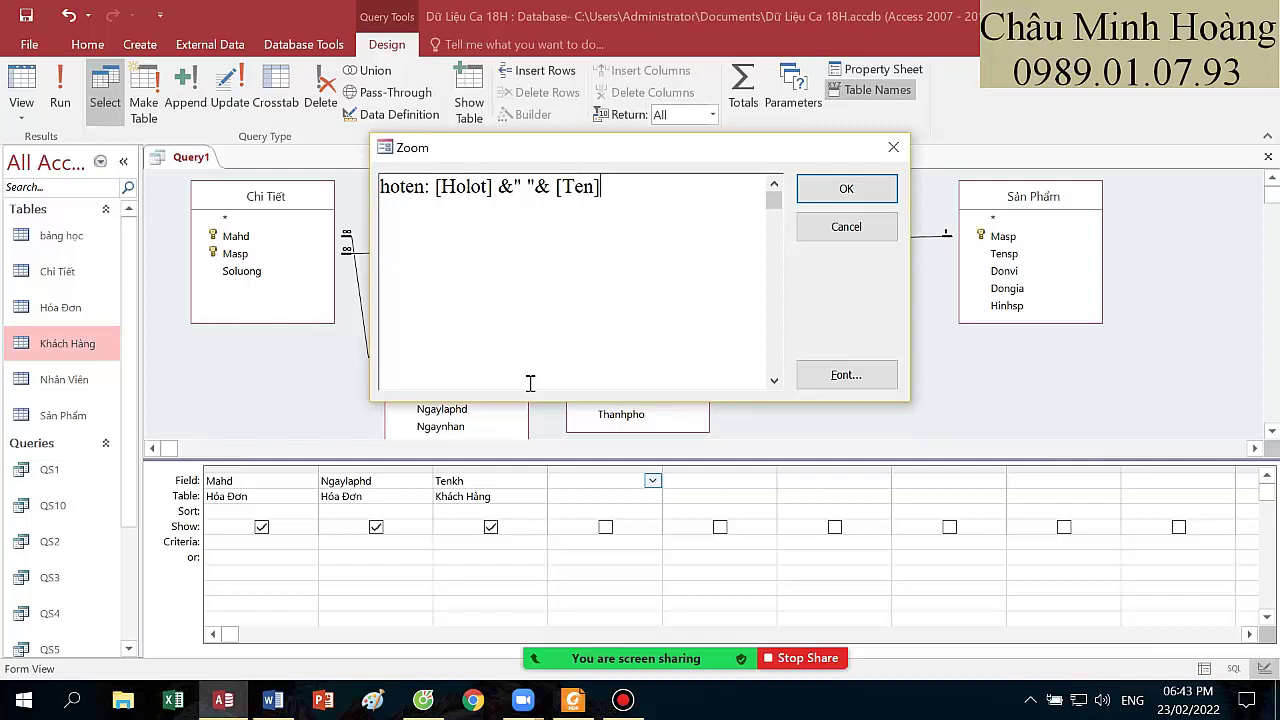
key(Return)
- Run the query to check the hoten values and fit the hoten design column to its expression
click(60, 95)
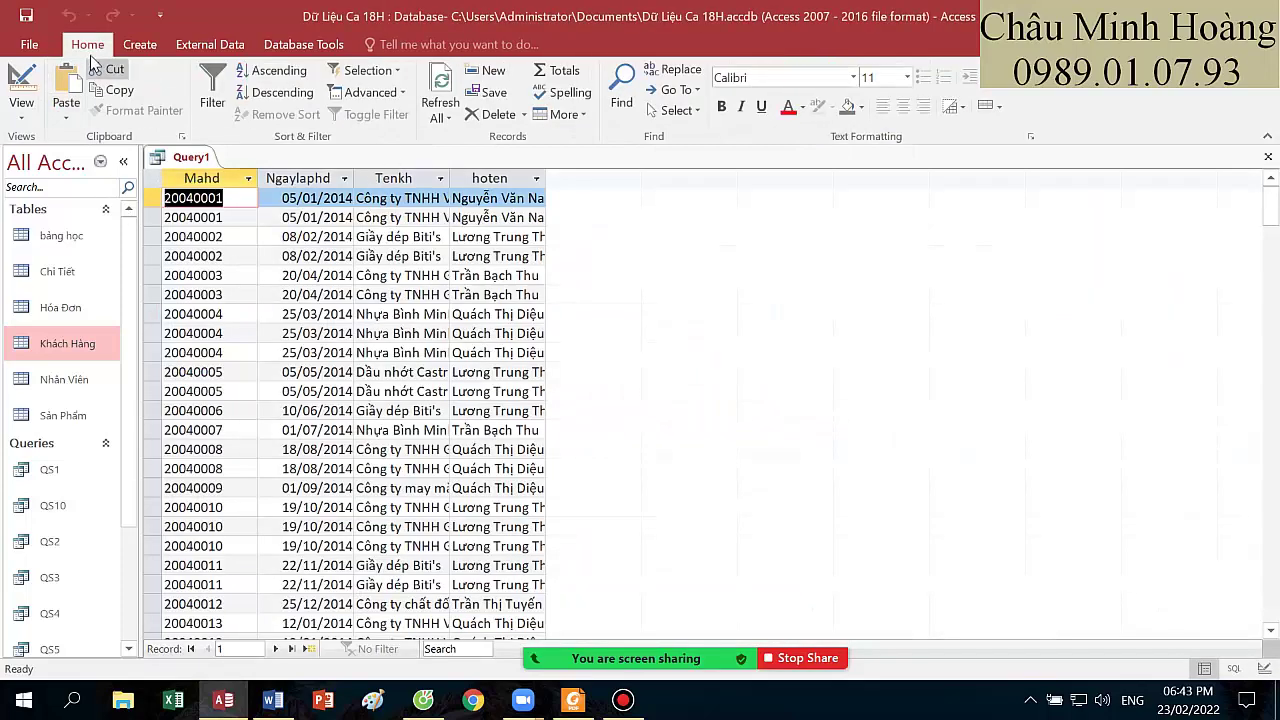
click(22, 80)
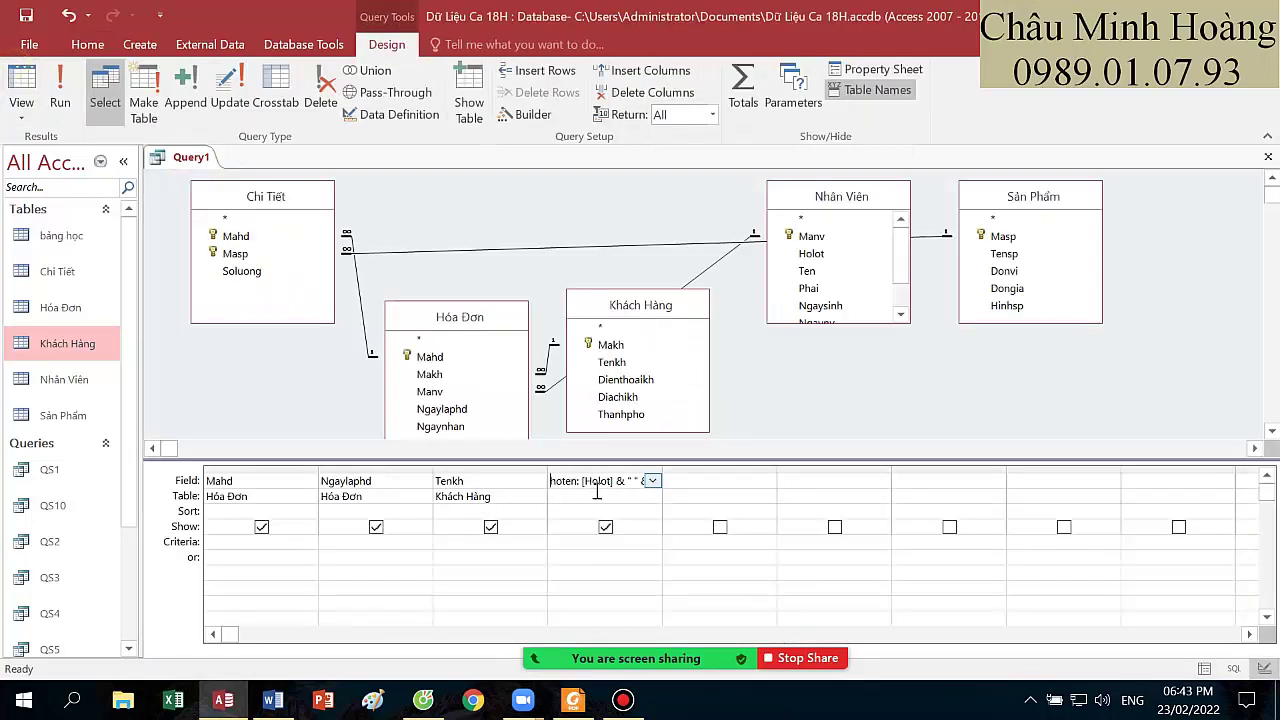
double_click(662, 471)
click(637, 481)
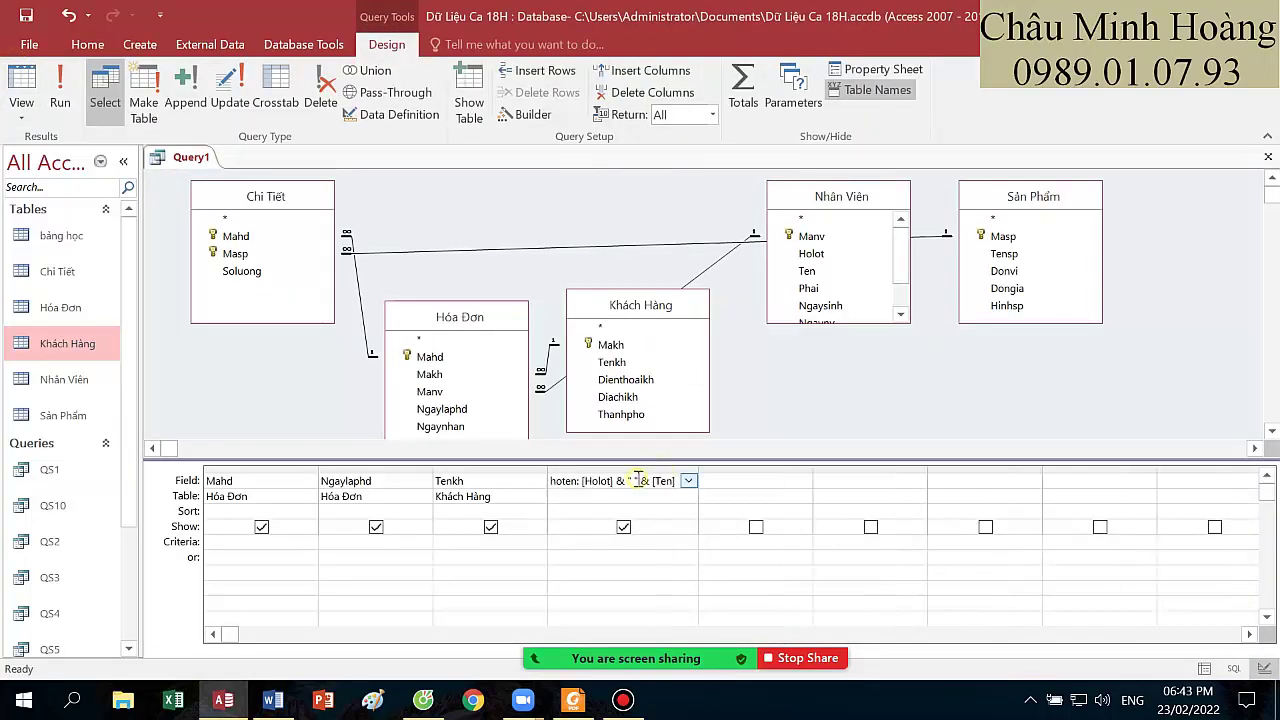
click(52, 101)
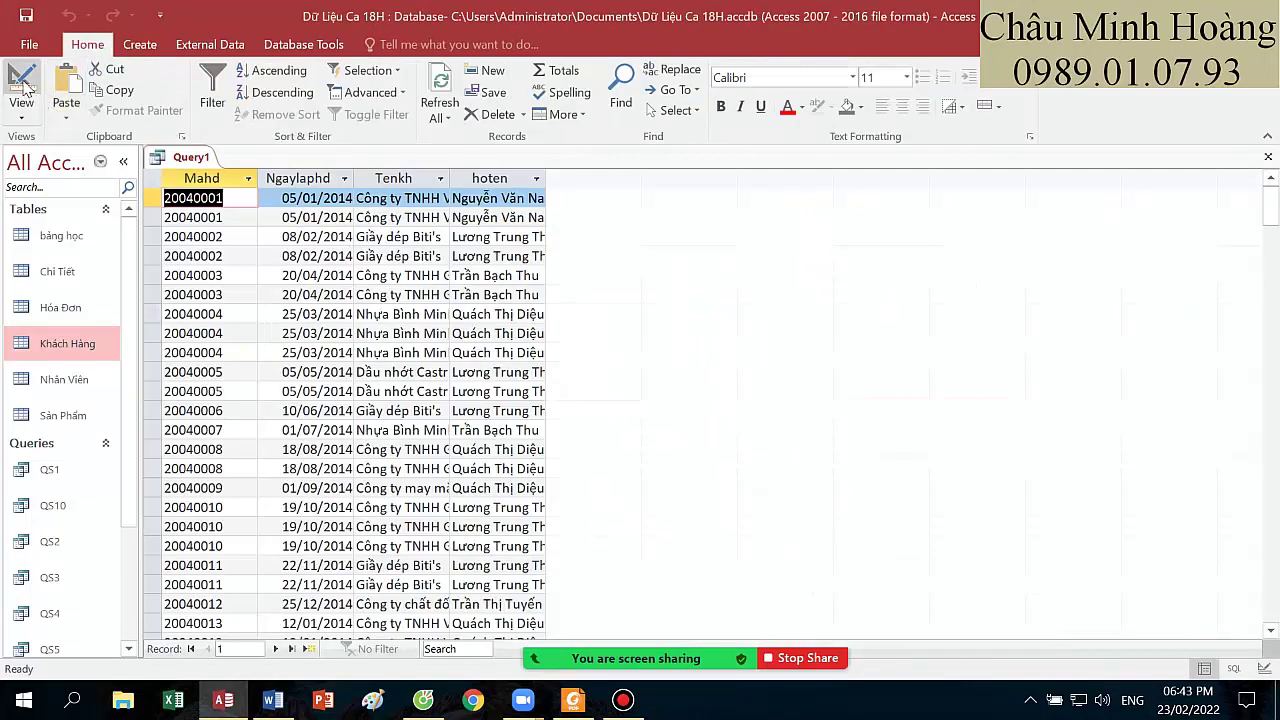
click(22, 88)
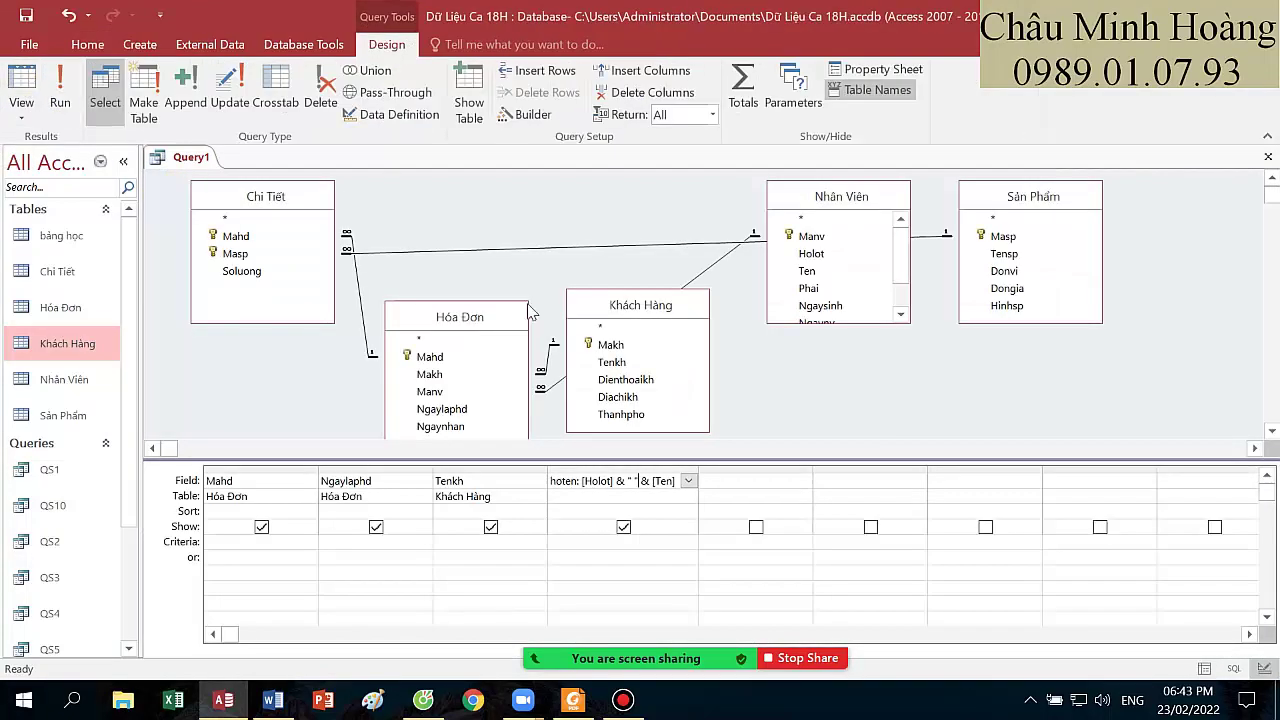
- Recheck the QS11 task in the PDF and remove the Sản Phẩm and Chi Tiết tables from the query
click(732, 480)
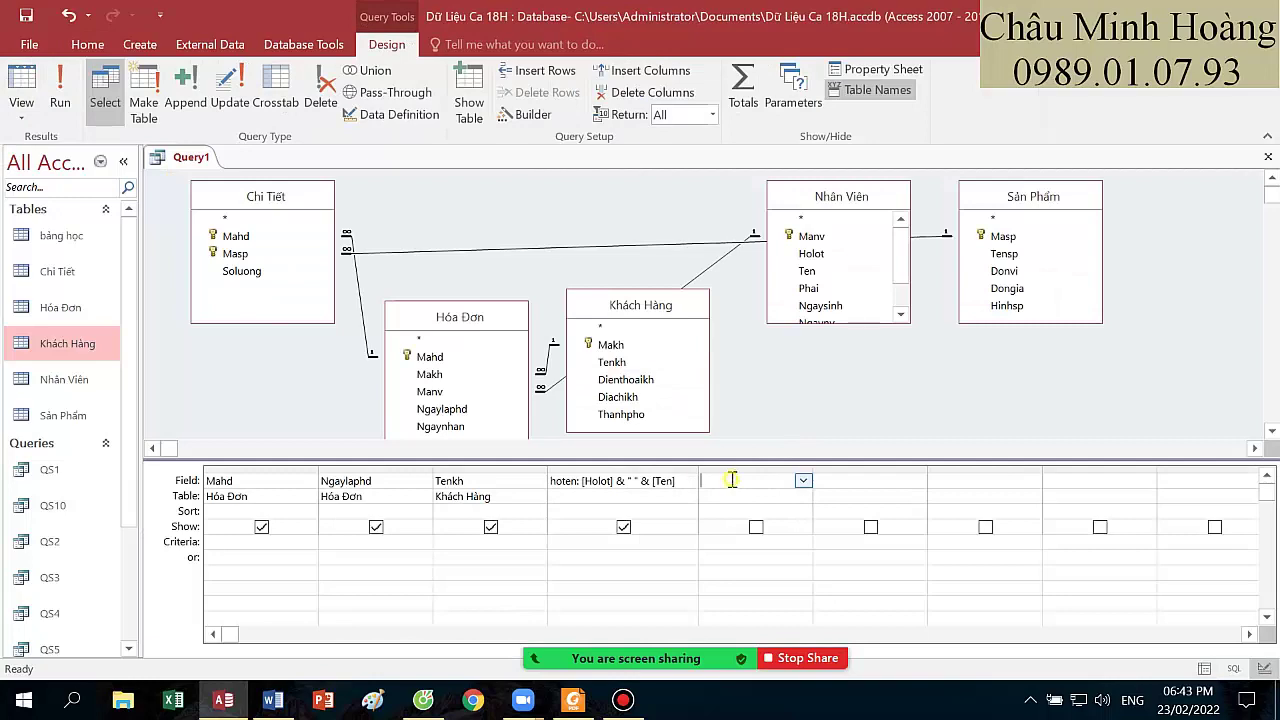
click(588, 706)
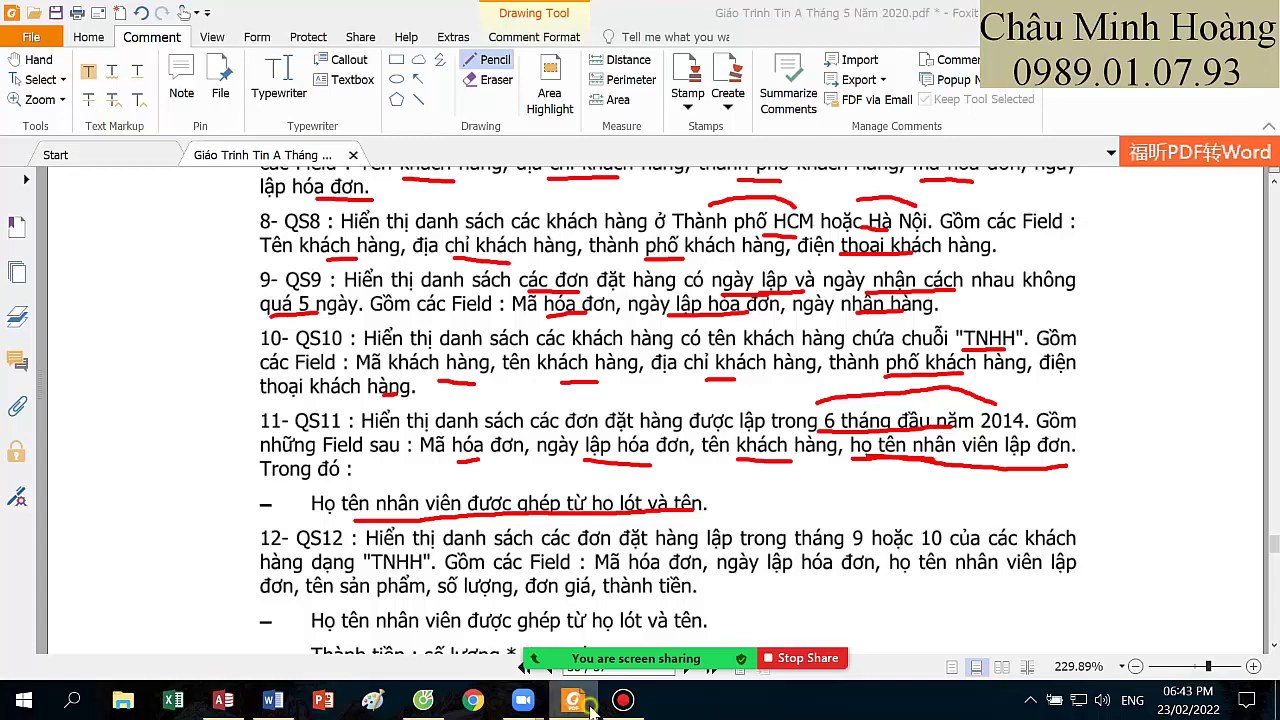
click(223, 700)
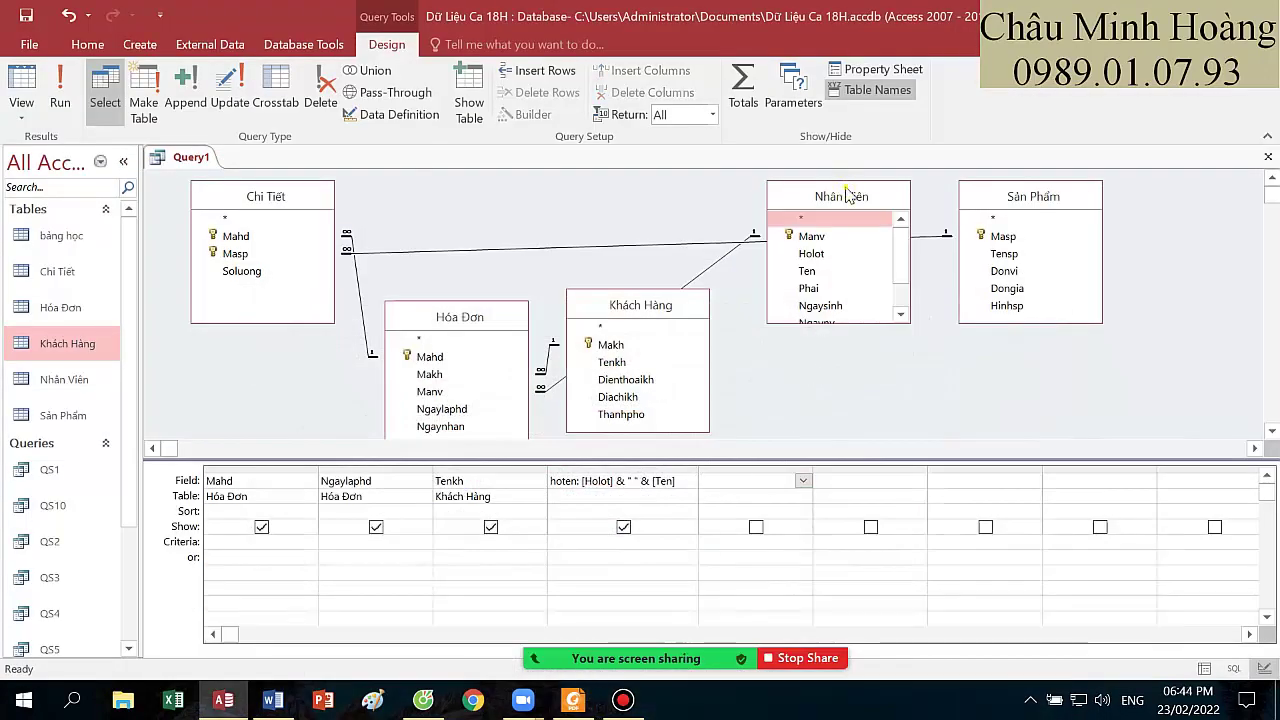
drag(845, 195, 849, 278)
click(1010, 206)
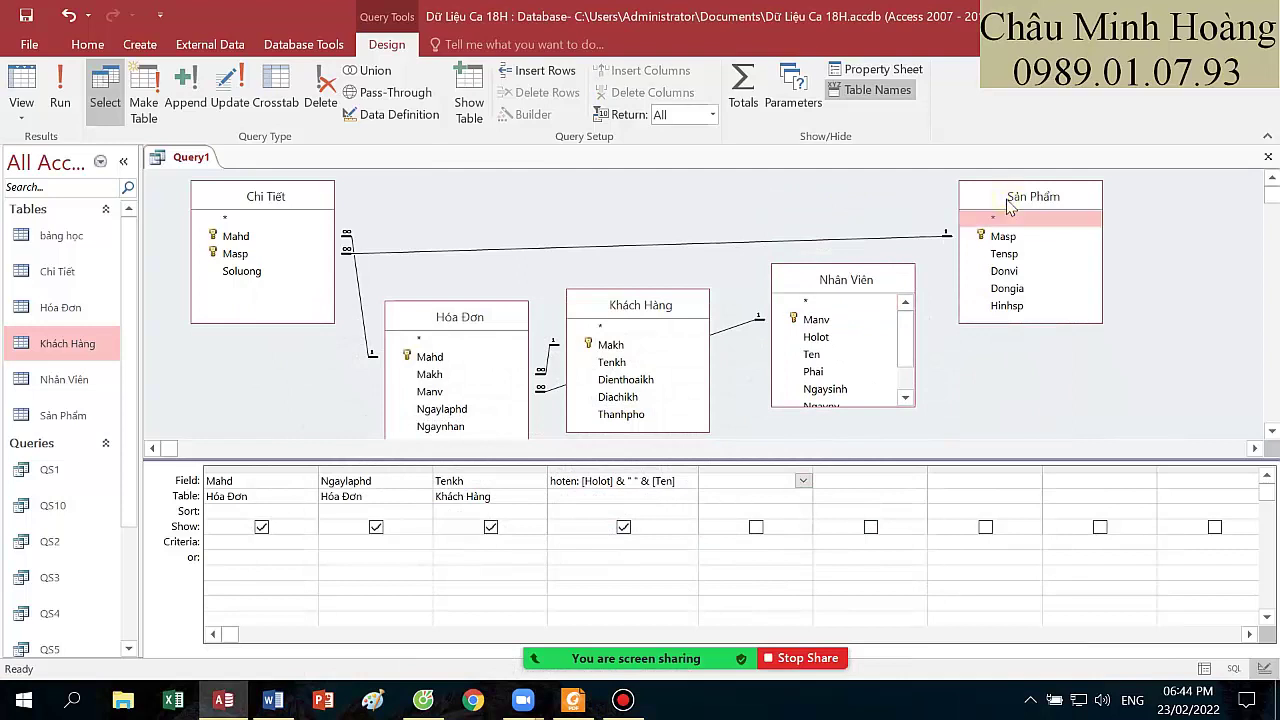
key(Delete)
click(298, 199)
key(Delete)
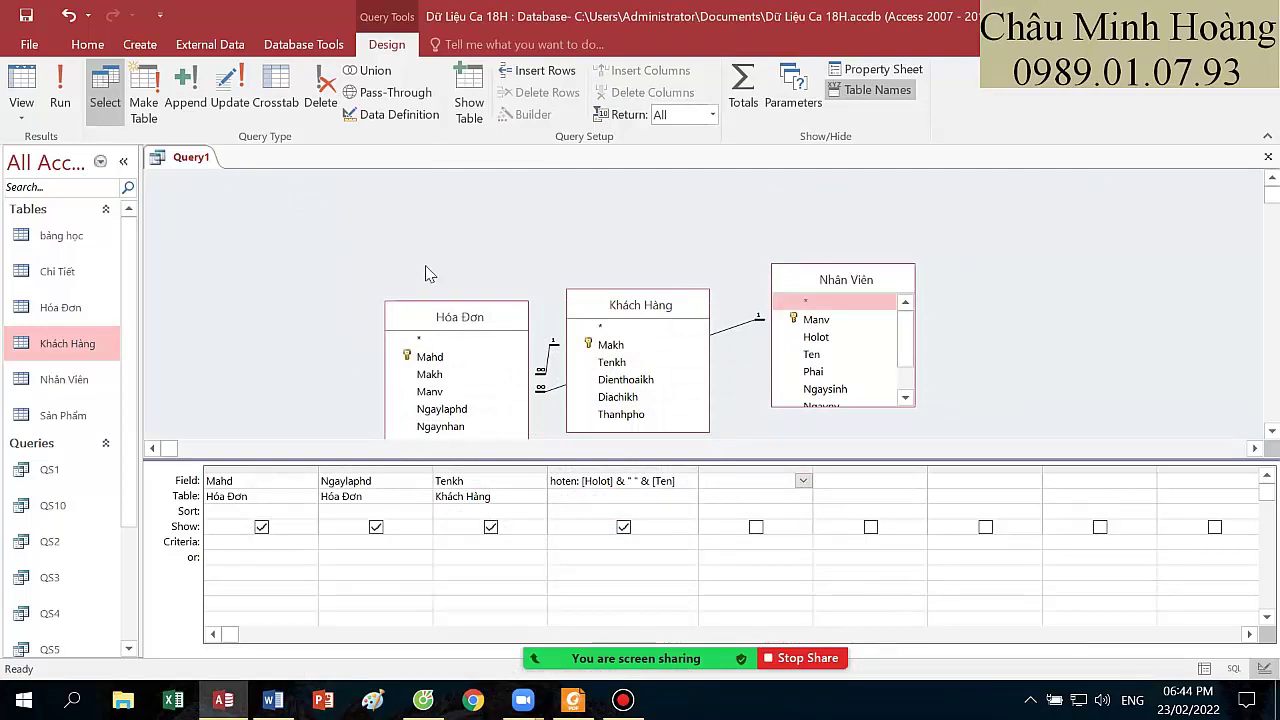
- Rearrange the diagram so Hóa Đơn sits between Khách Hàng and Nhân Viên with clear join lines
drag(477, 323, 406, 274)
drag(599, 289, 492, 168)
drag(409, 268, 686, 206)
drag(567, 179, 409, 246)
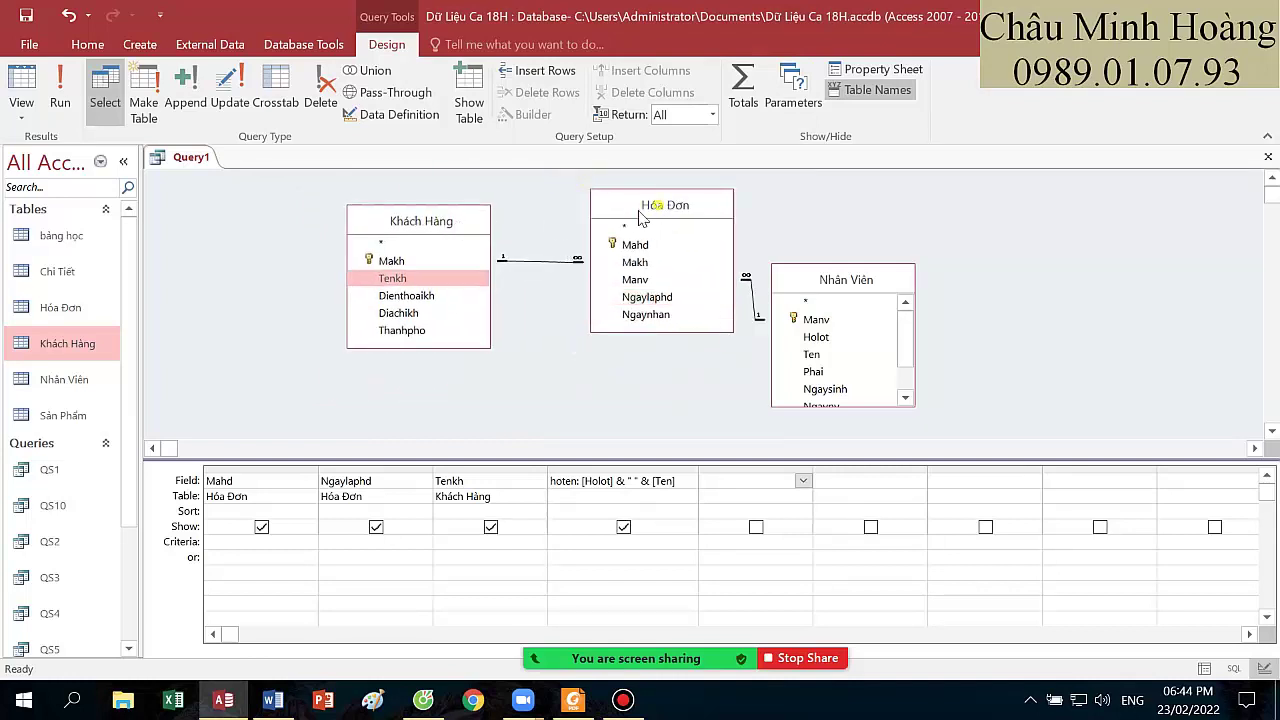
drag(660, 206, 601, 221)
drag(796, 282, 805, 255)
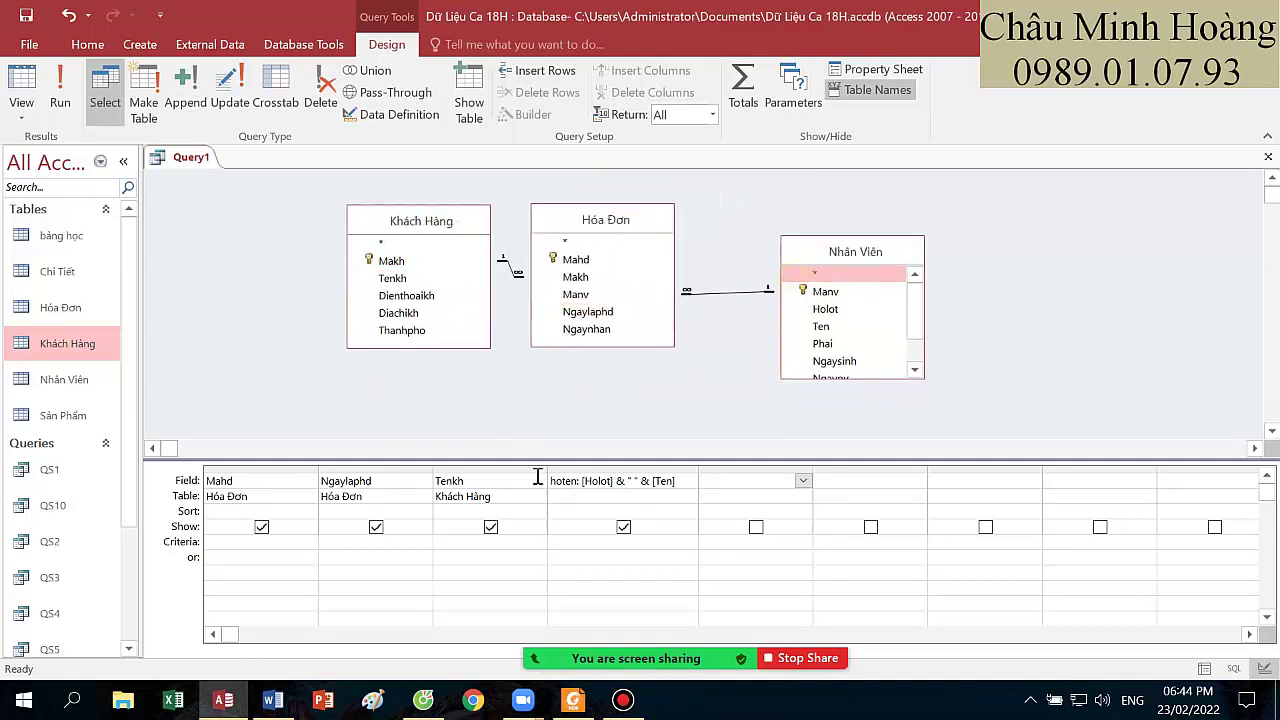
- Set the Ngaylaphd criteria to month([Ngaylaphd]) <7 and year([Ngaylaphd]) =2014 in the Zoom window
right_click(343, 540)
click(380, 586)
text(month([)
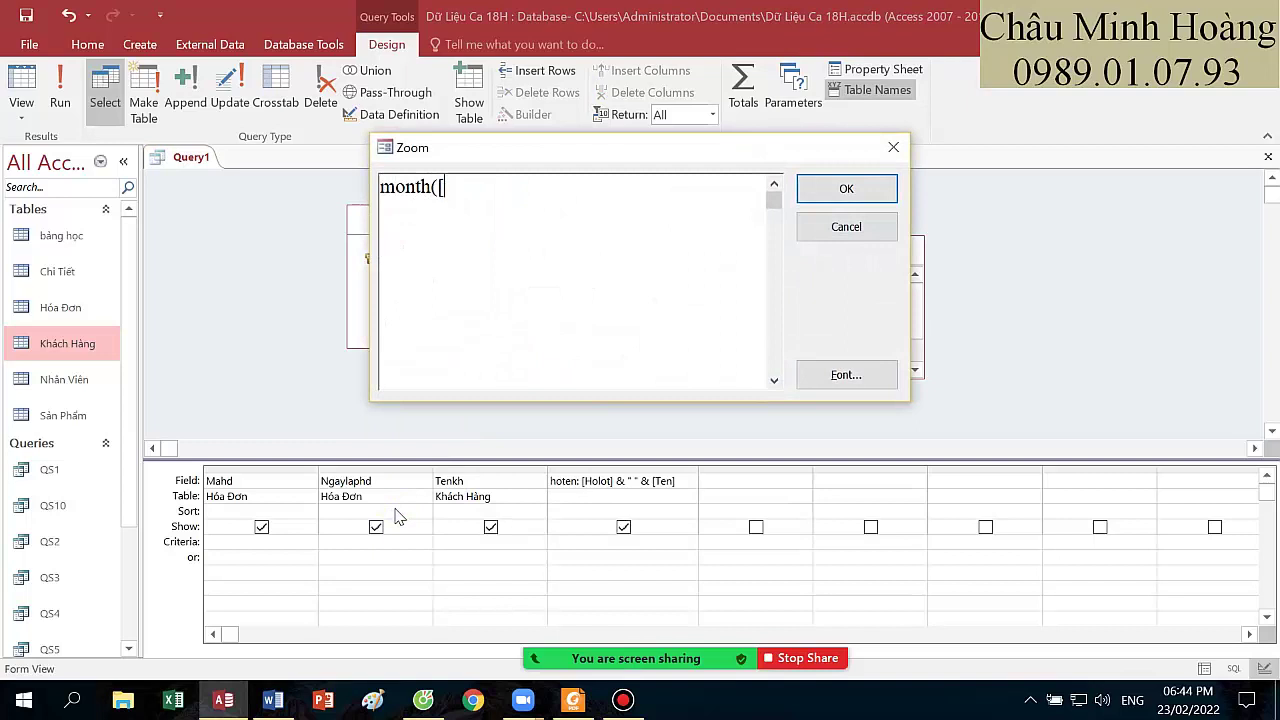
text(Ngaylaphd]) <7 and year)
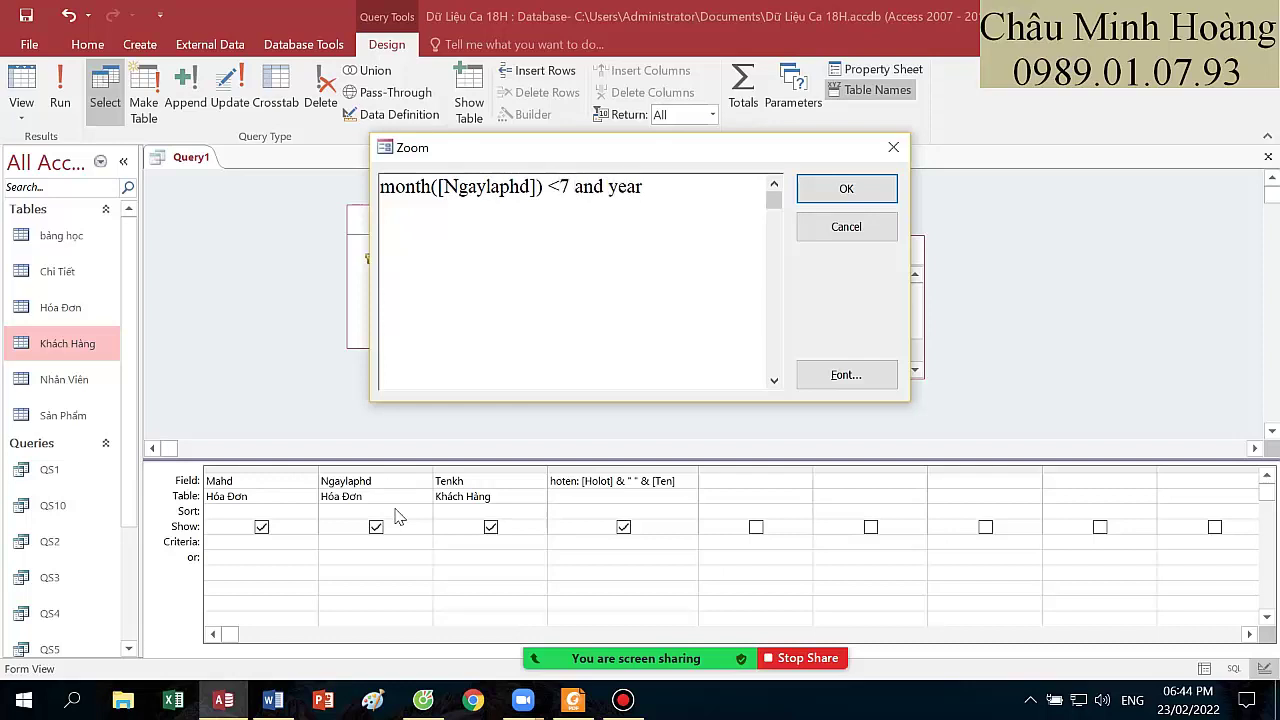
text(Ngaylaphd]) =2014)
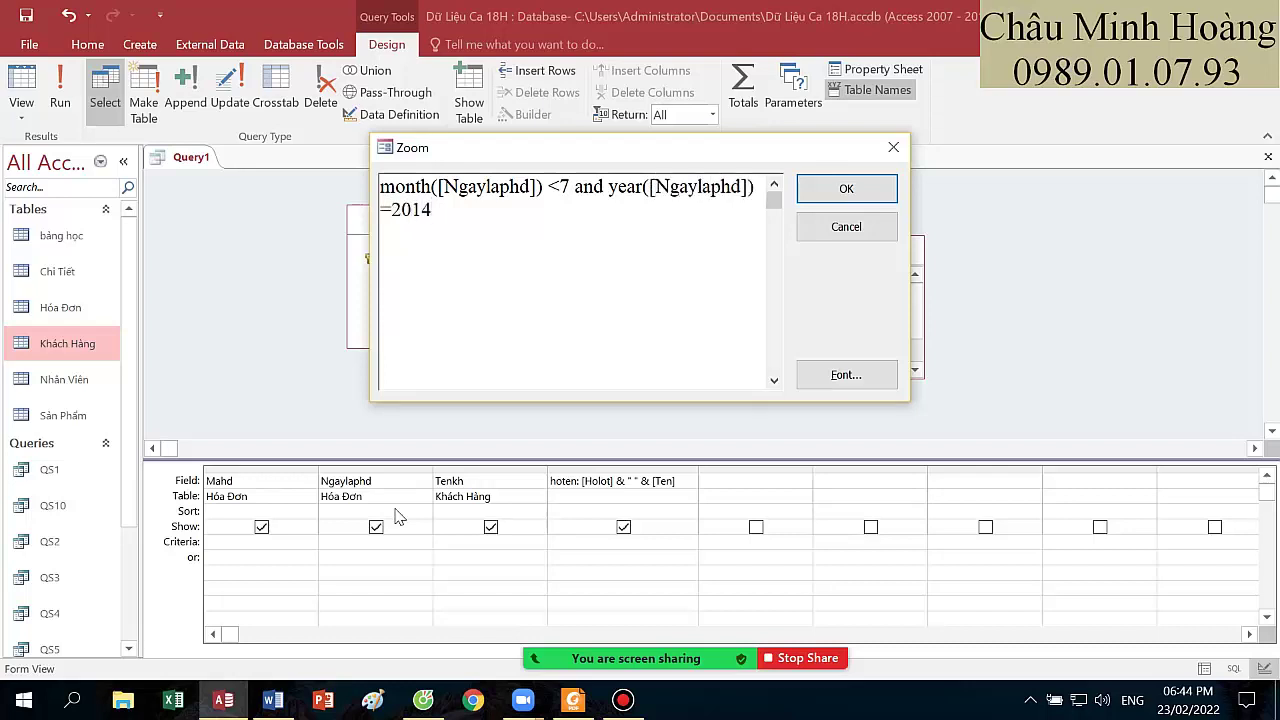
key(Return)
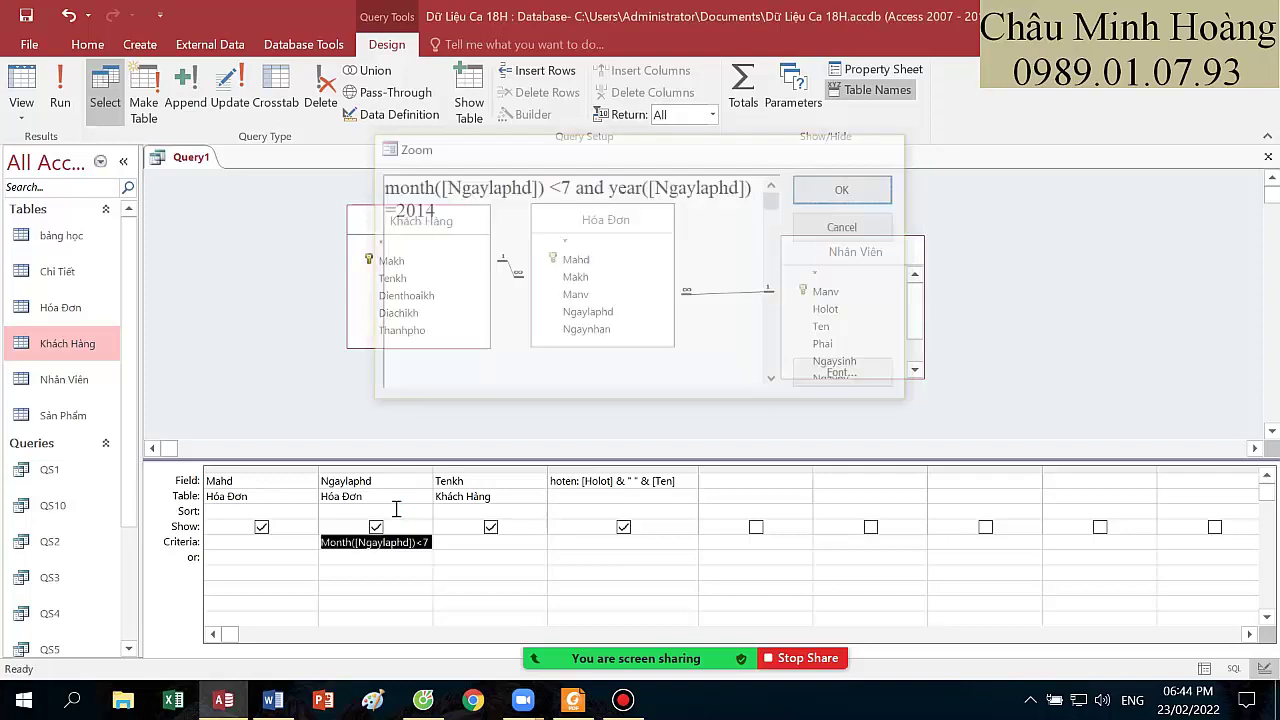
- Run the query to check the first-half 2014 orders and fit the Ngaylaphd design column to its criteria
click(62, 104)
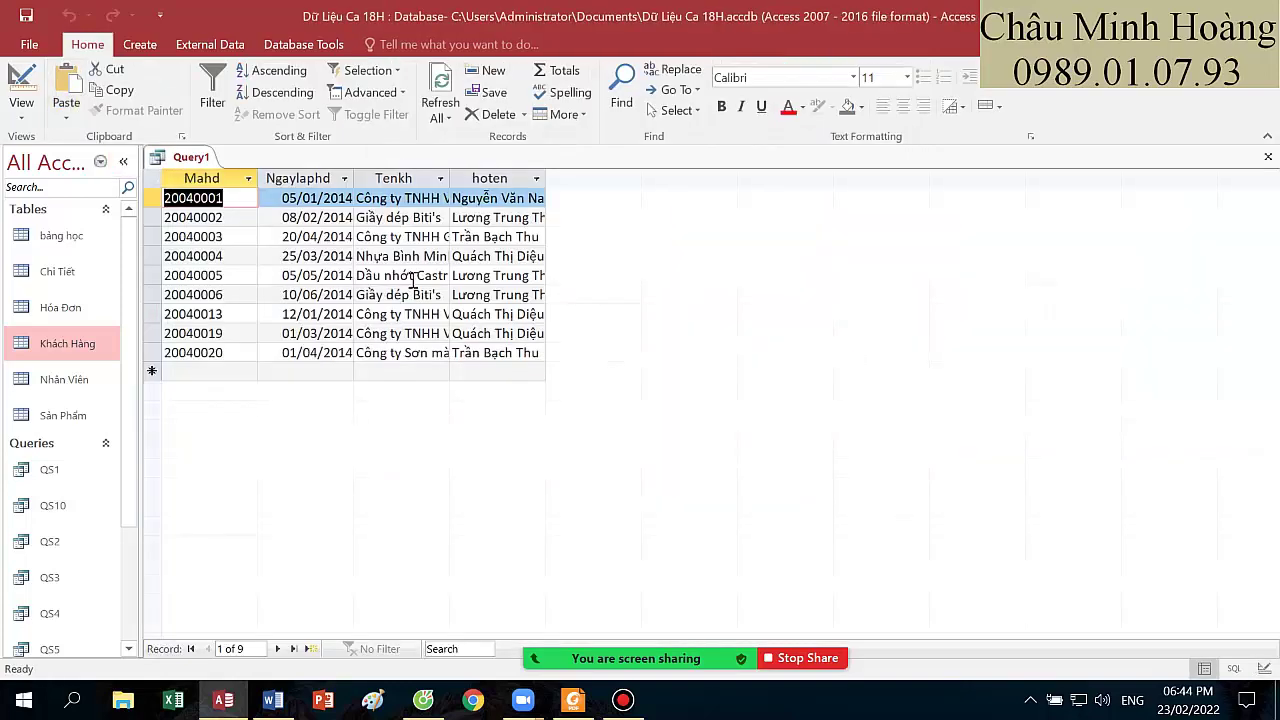
click(21, 88)
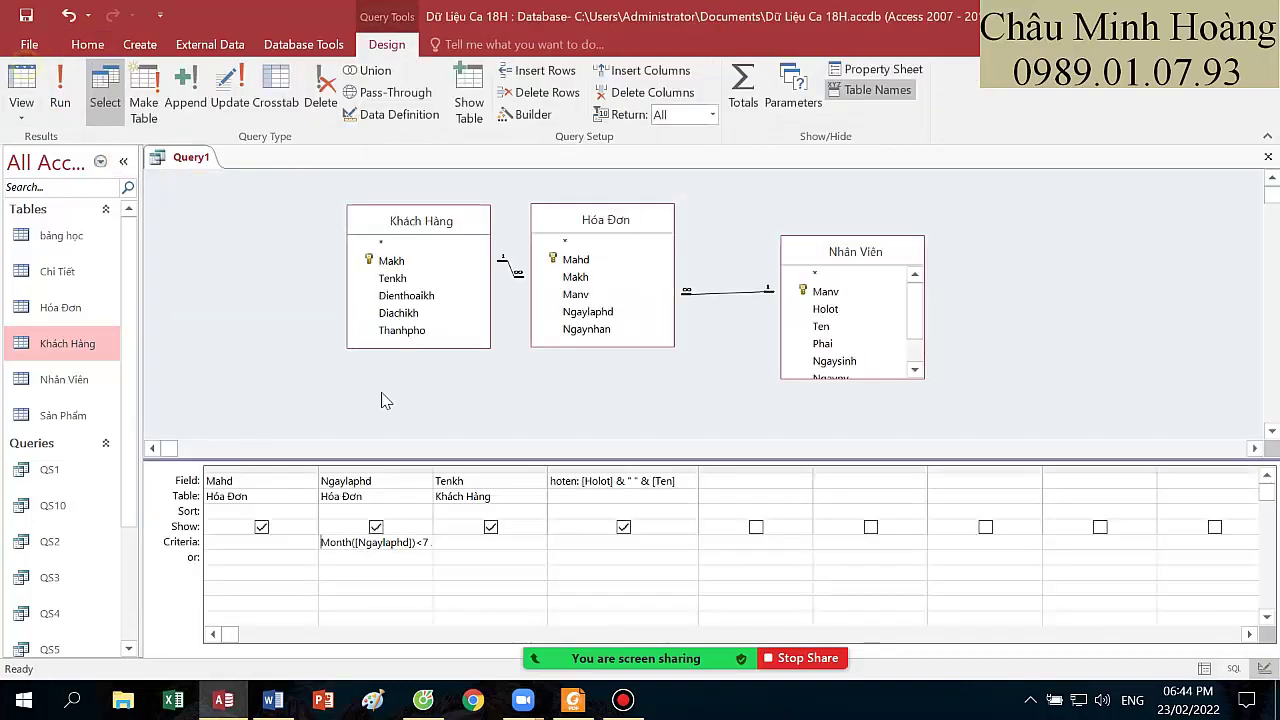
double_click(430, 469)
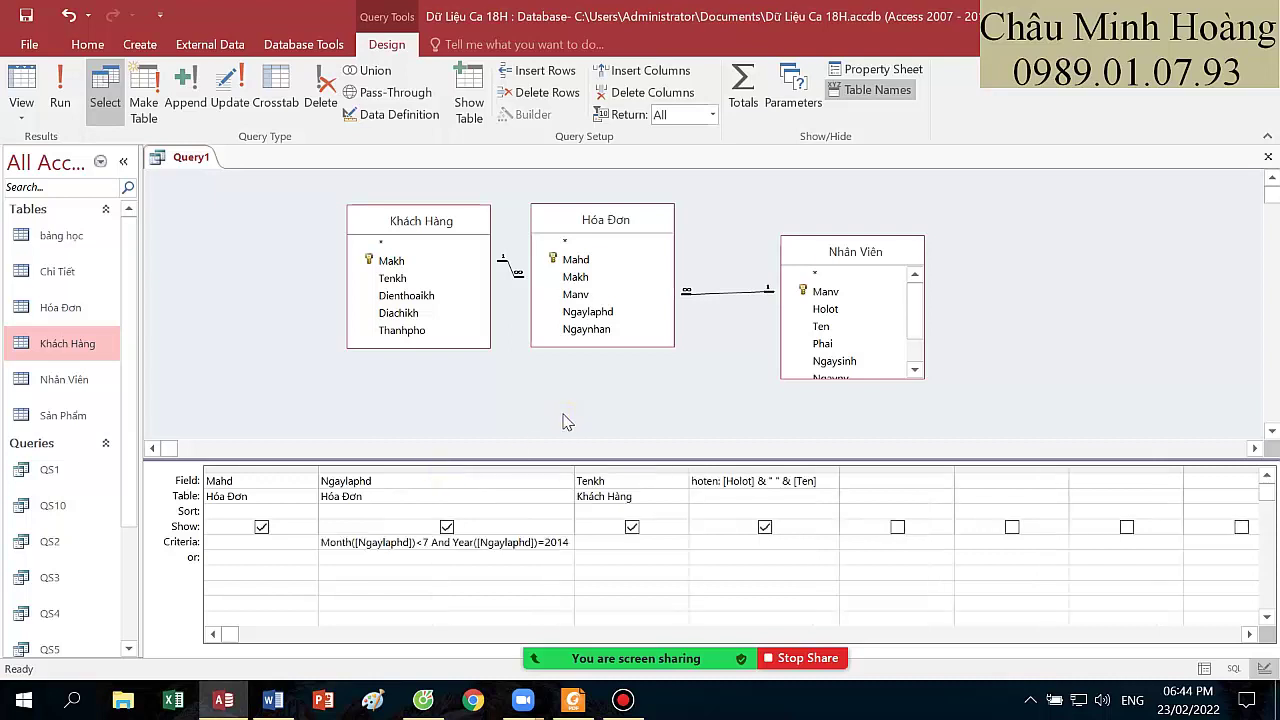
- Save the query as QS11
key(ctrl+s)
text(QS)
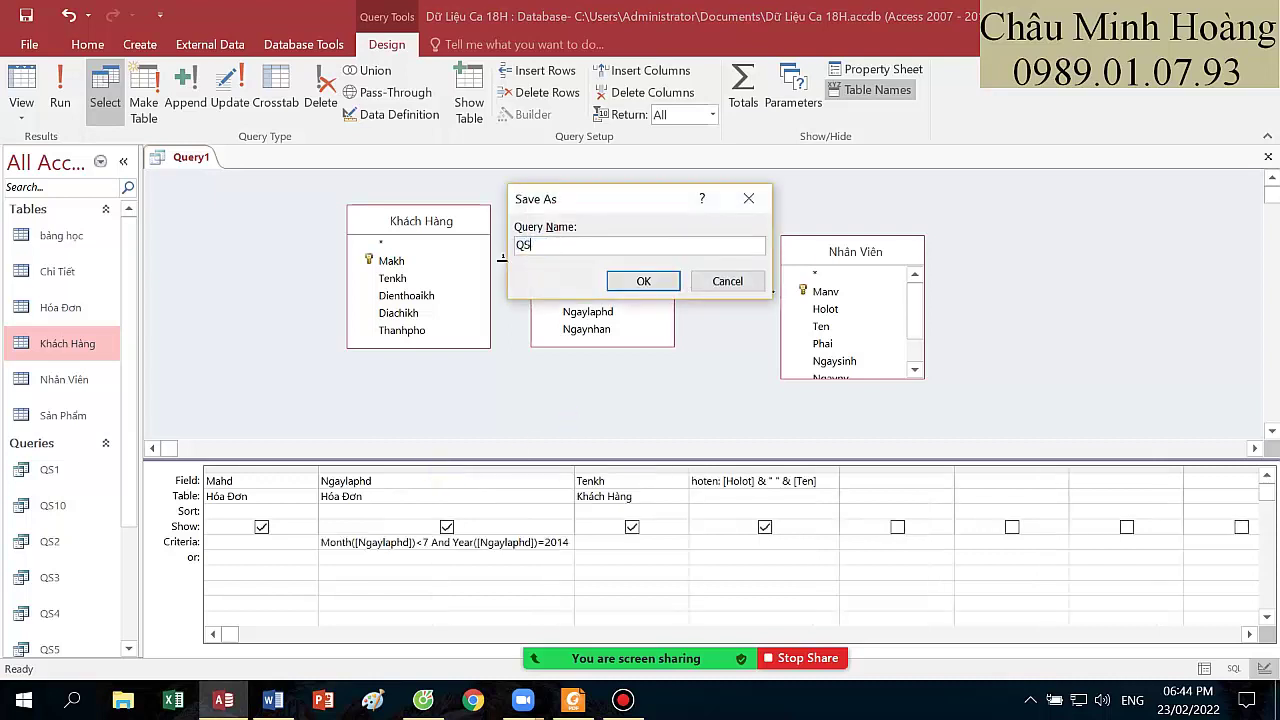
key(Return)
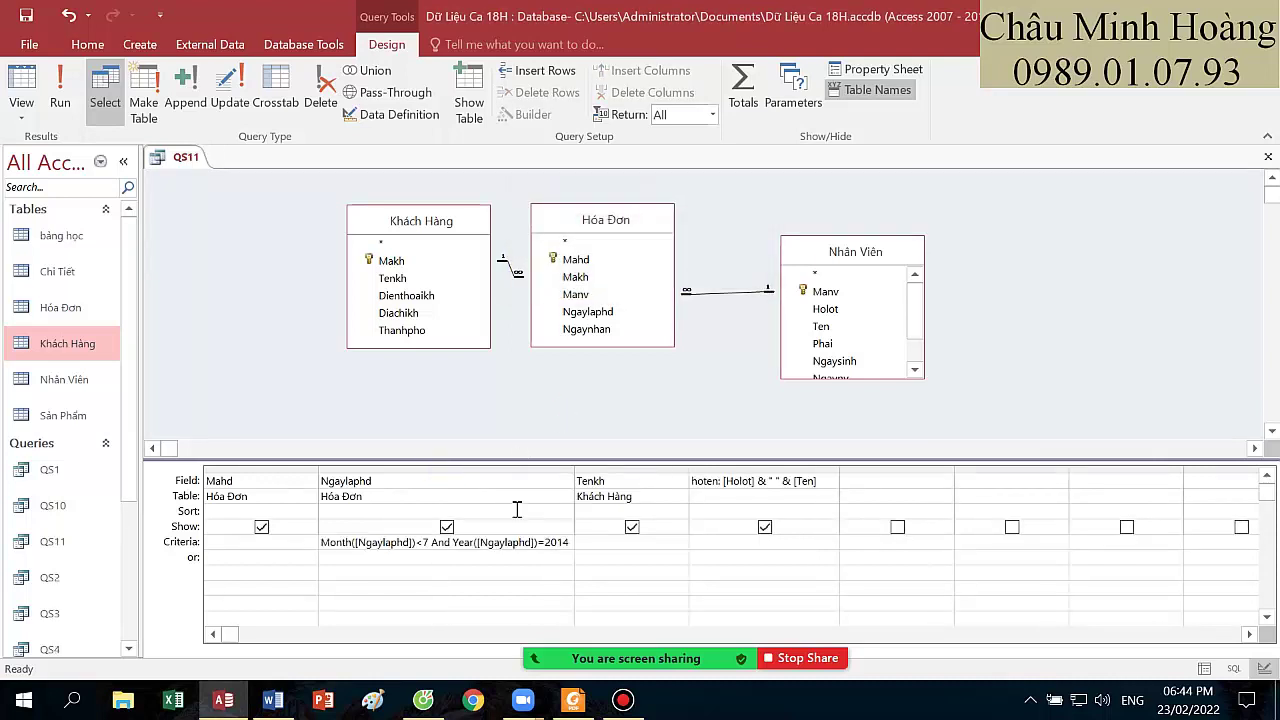
- Compare the saved query with the QS11 task in the PDF and bring the QS12 task into view
click(586, 710)
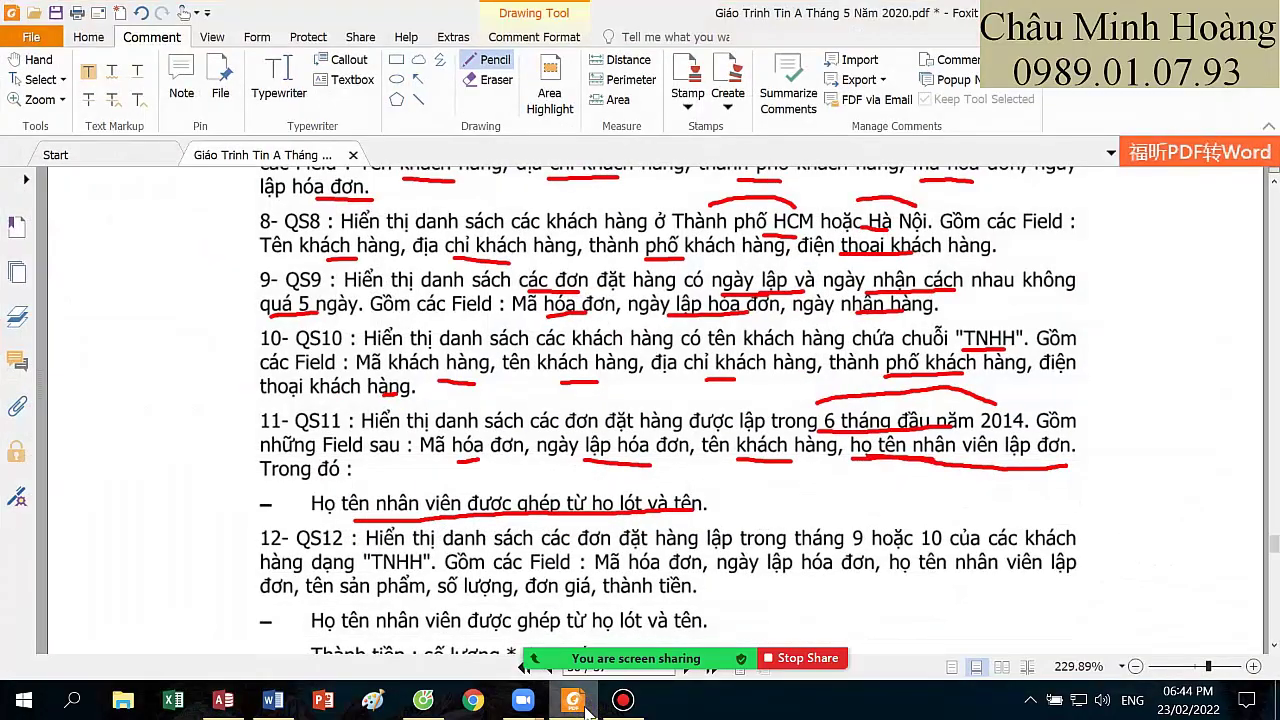
click(586, 710)
click(729, 478)
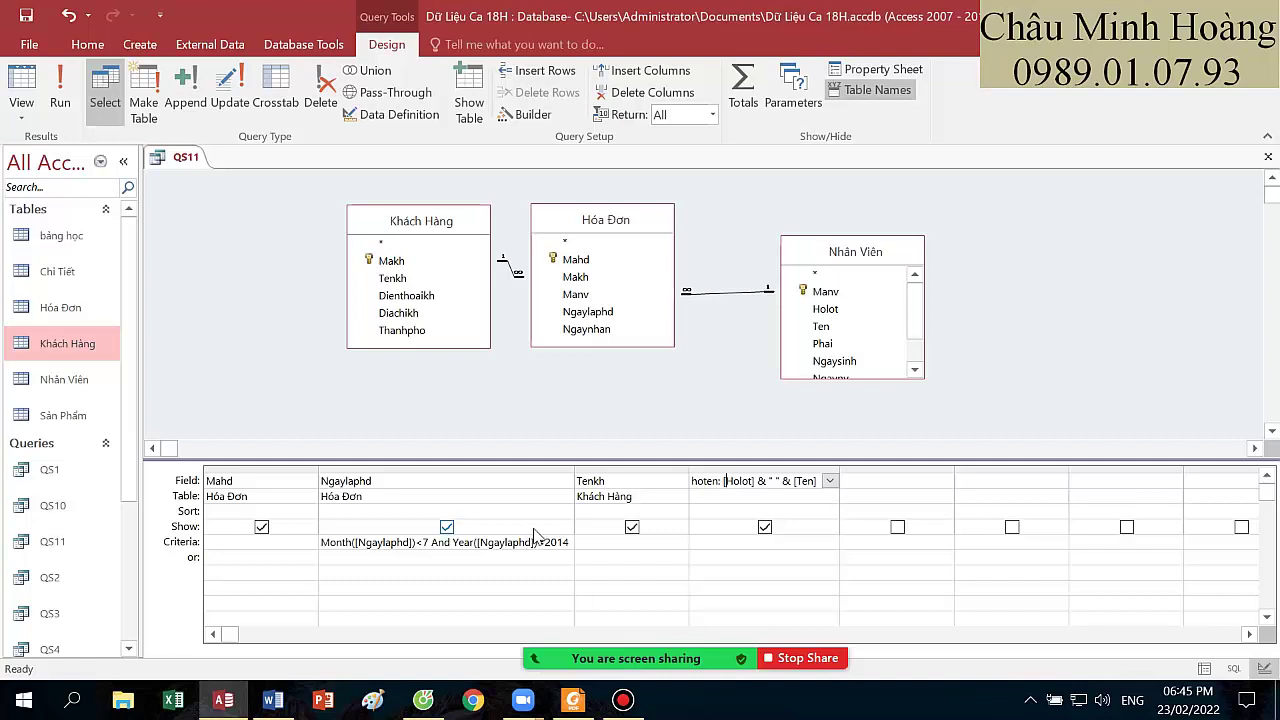
click(622, 703)
click(572, 700)
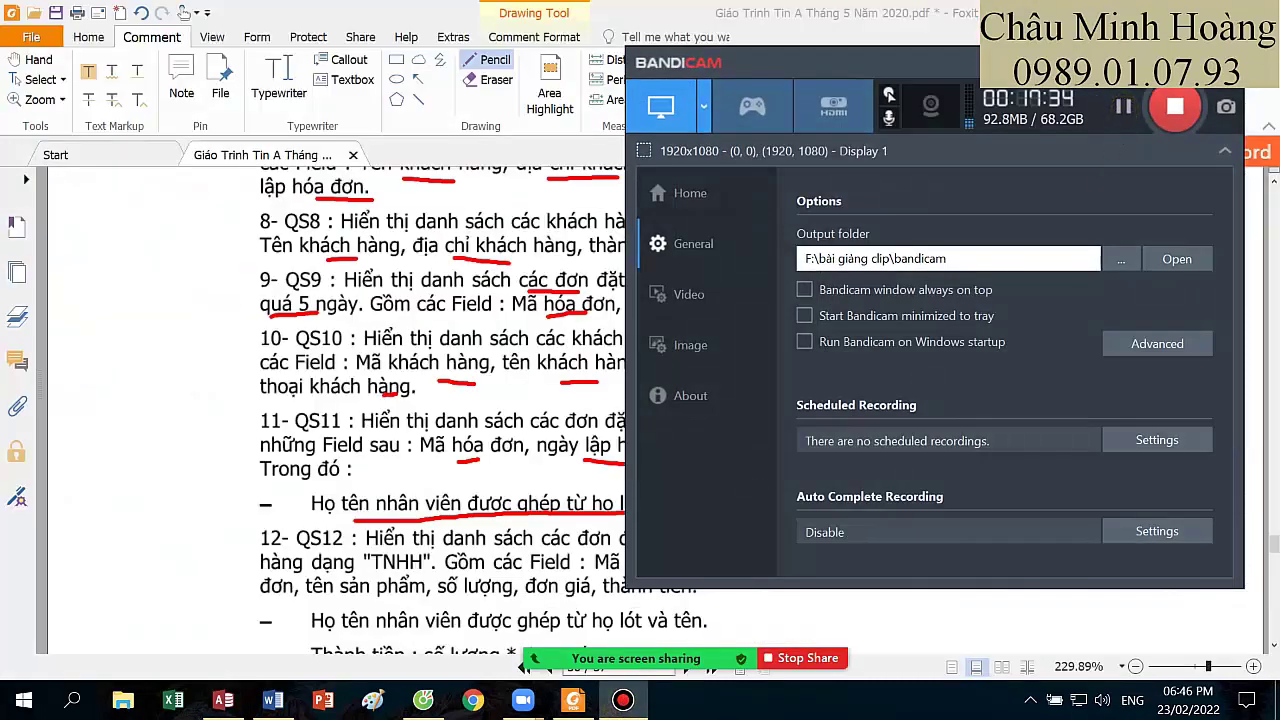
click(608, 350)
scroll(606, 350, down, 3)
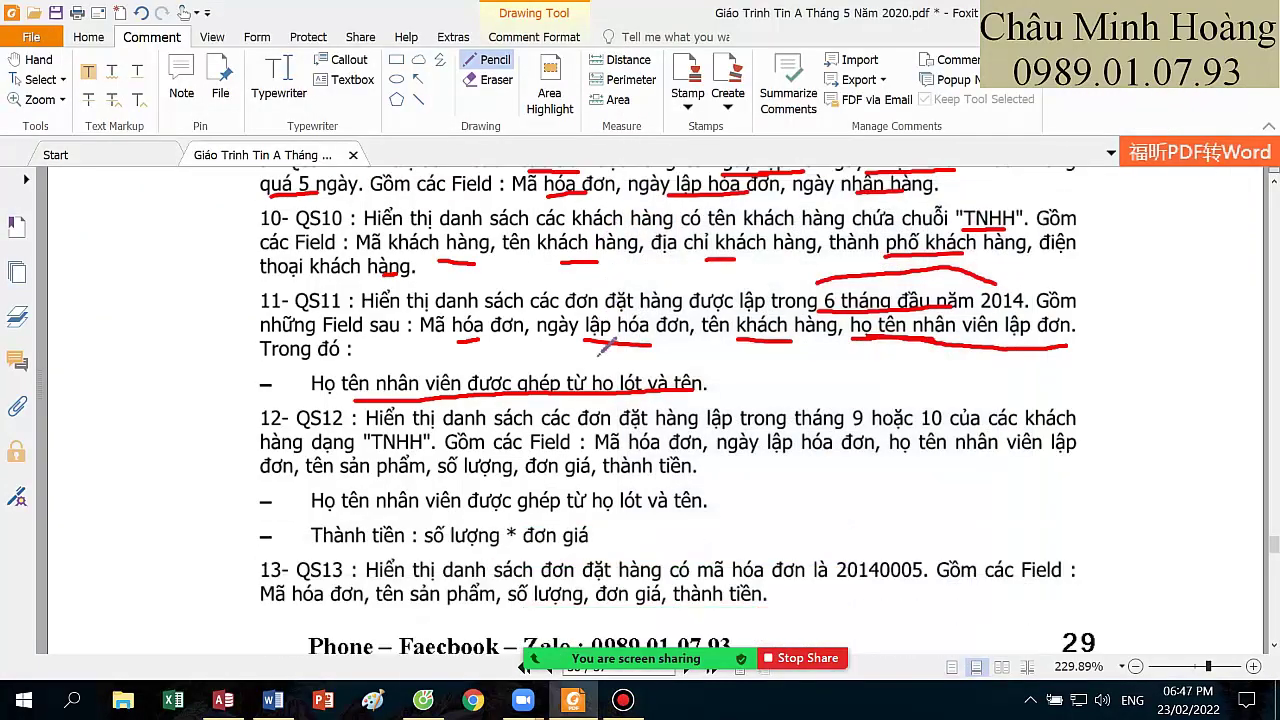
scroll(606, 338, down, 1)
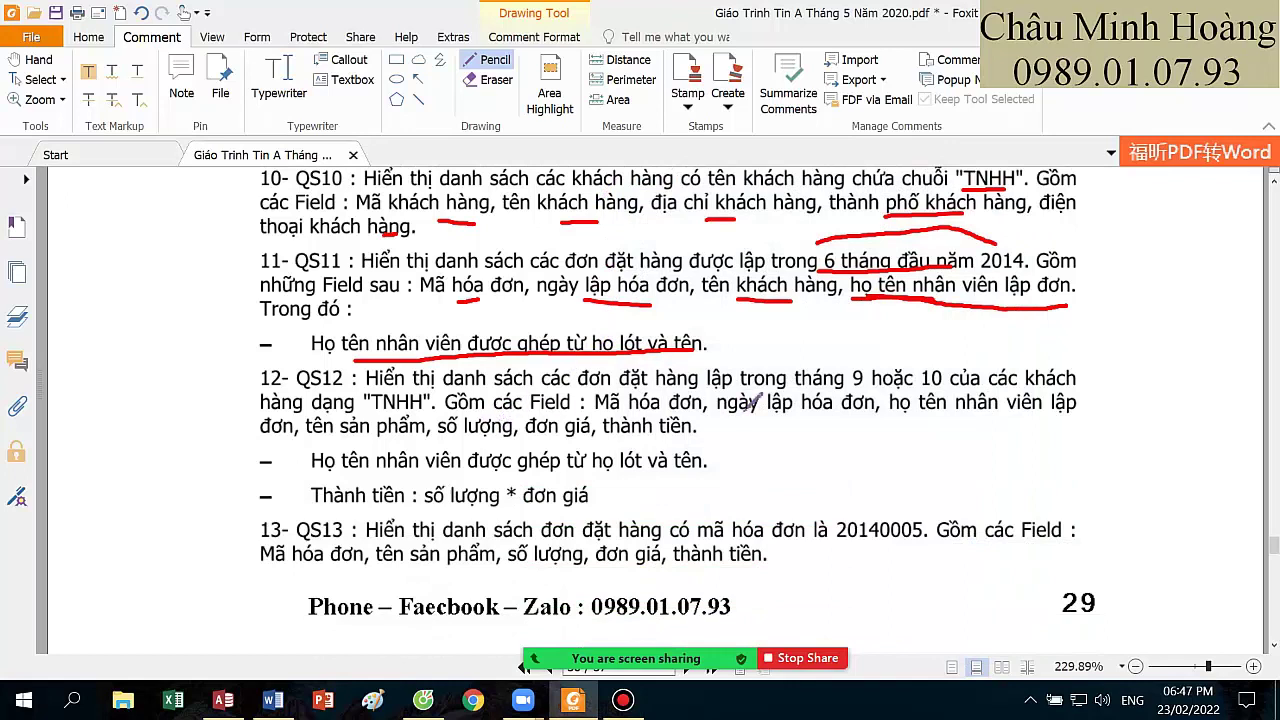
- In the PDF's QS12 task, circle the "9 hoặc 10" month and "TNHH" conditions and underline the required fields in red
mouse_move(946, 372)
mouse_down()
mouse_move(955, 360)
mouse_move(925, 350)
mouse_move(860, 358)
mouse_move(886, 395)
mouse_move(946, 370)
mouse_up()
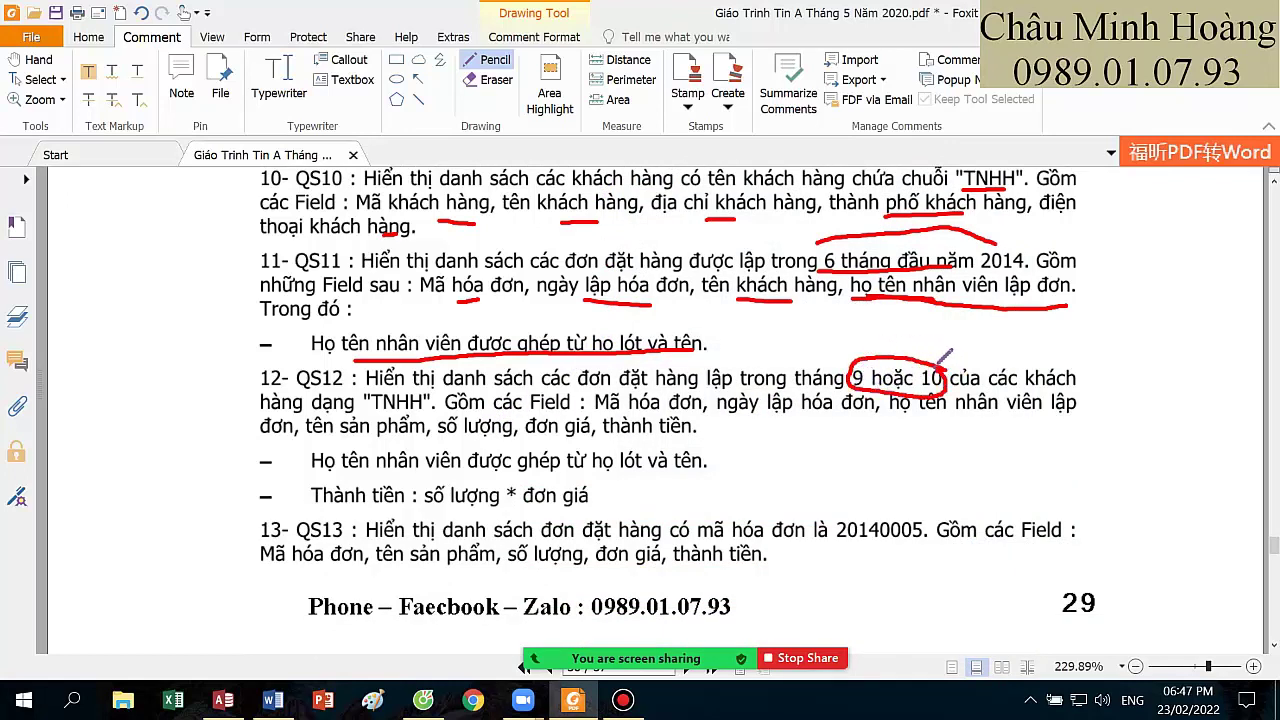
mouse_move(335, 399)
mouse_down()
mouse_move(365, 418)
mouse_move(455, 400)
mouse_move(392, 371)
mouse_move(308, 394)
mouse_move(320, 404)
mouse_up()
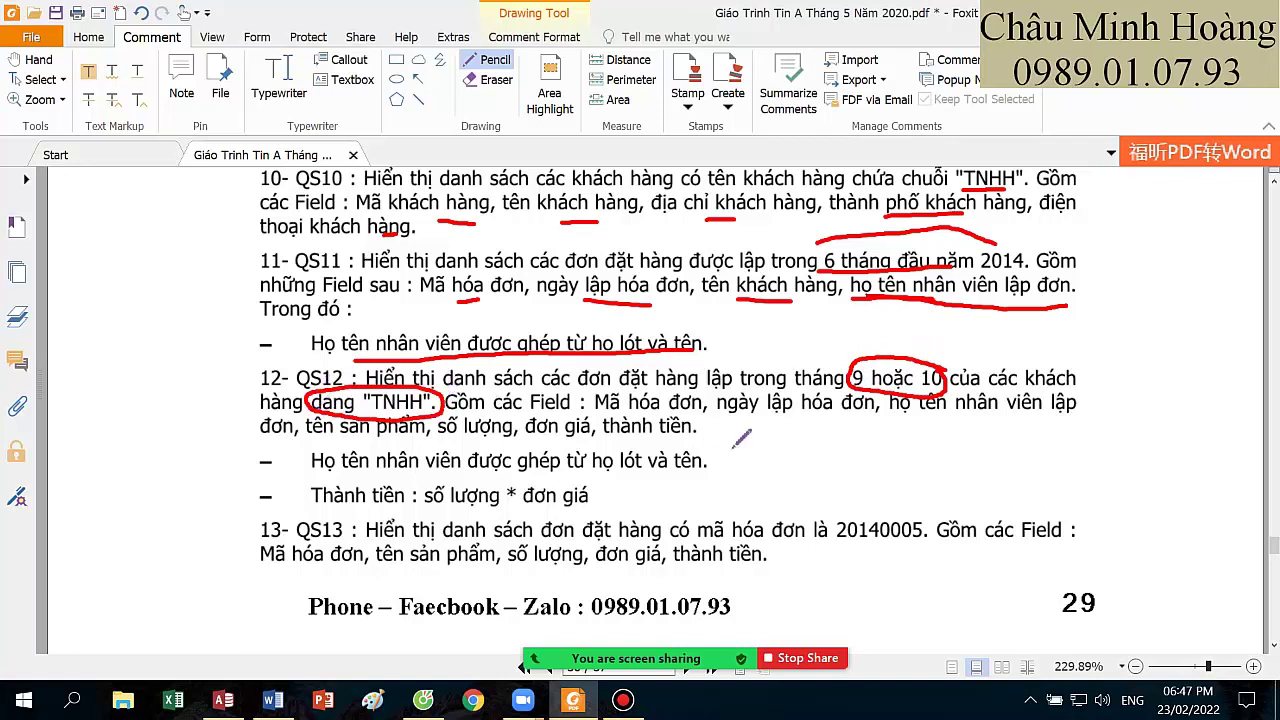
drag(670, 419, 1082, 416)
drag(316, 434, 698, 435)
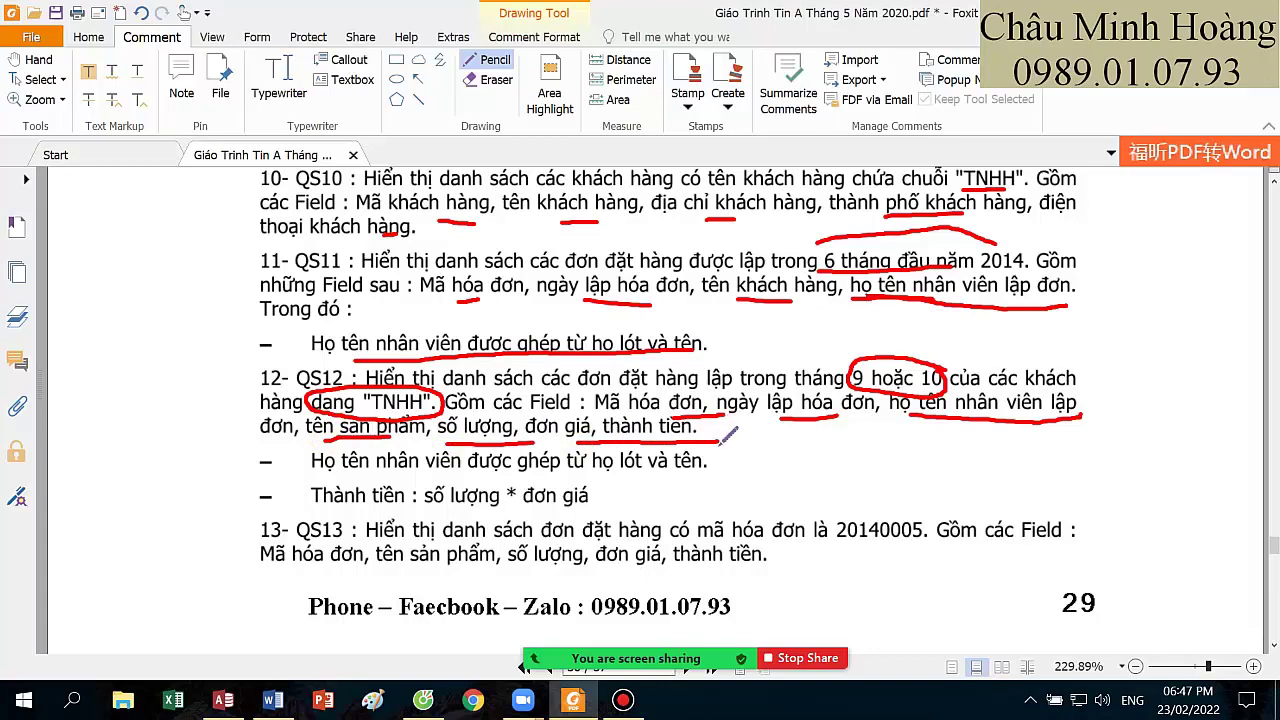
- Return to Access and create a new design query with the Chi Tiết, Hóa Đơn, Khách Hàng, Nhân Viên and Sản Phẩm tables
mouse_move(697, 628)
double_click(505, 360)
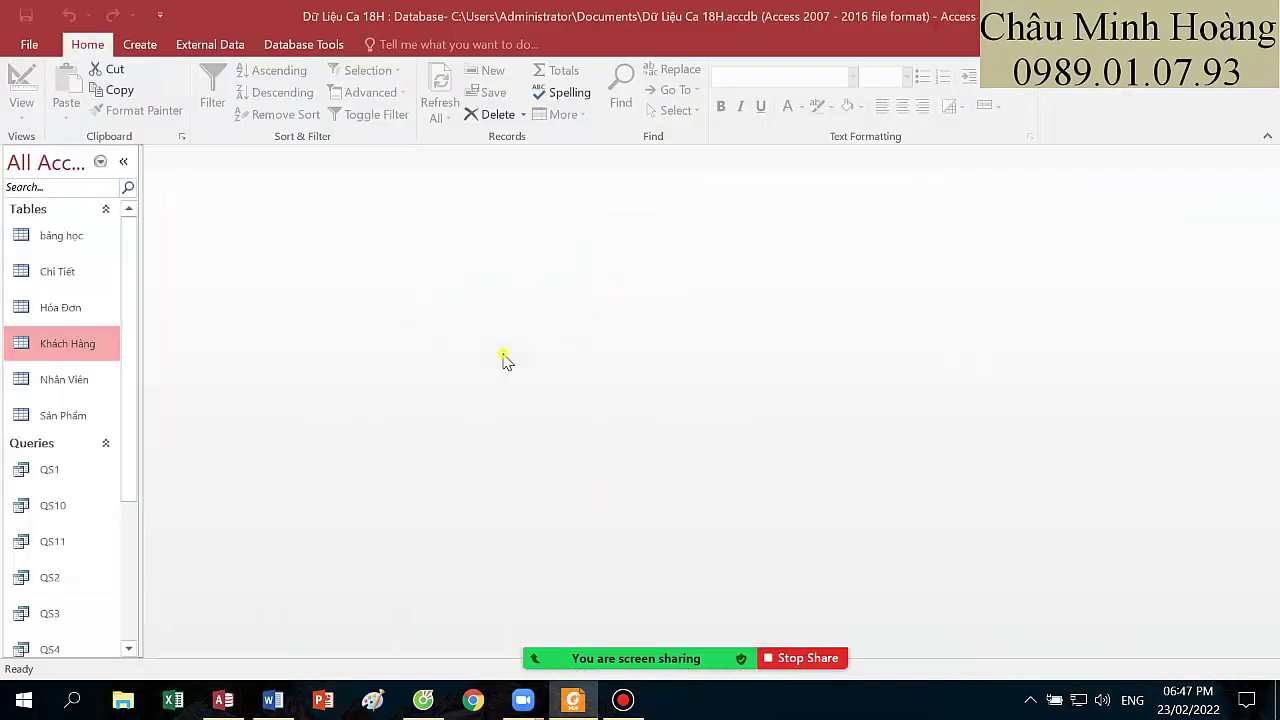
click(140, 44)
click(276, 110)
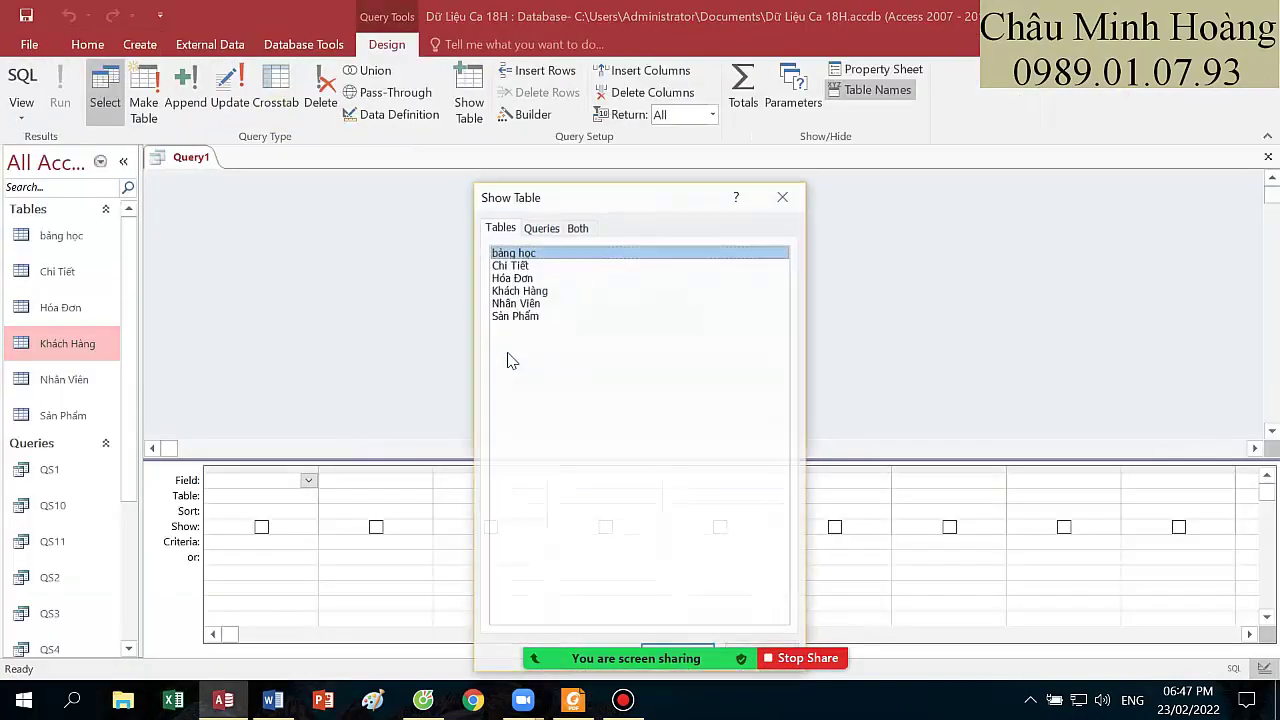
drag(523, 315, 520, 268)
drag(645, 196, 645, 122)
click(671, 569)
click(757, 569)
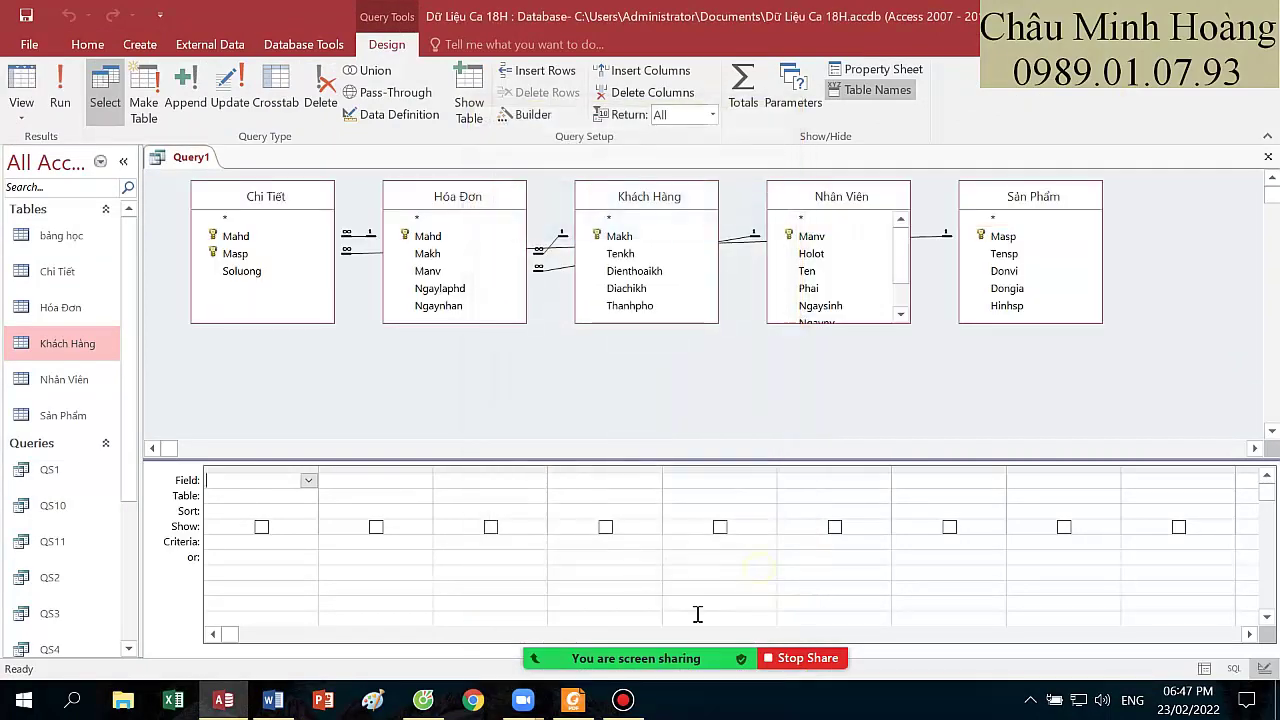
- Recheck the QS12 task in the PDF and add Mahd and Ngaylaphd from Hóa Đơn to the query
click(580, 702)
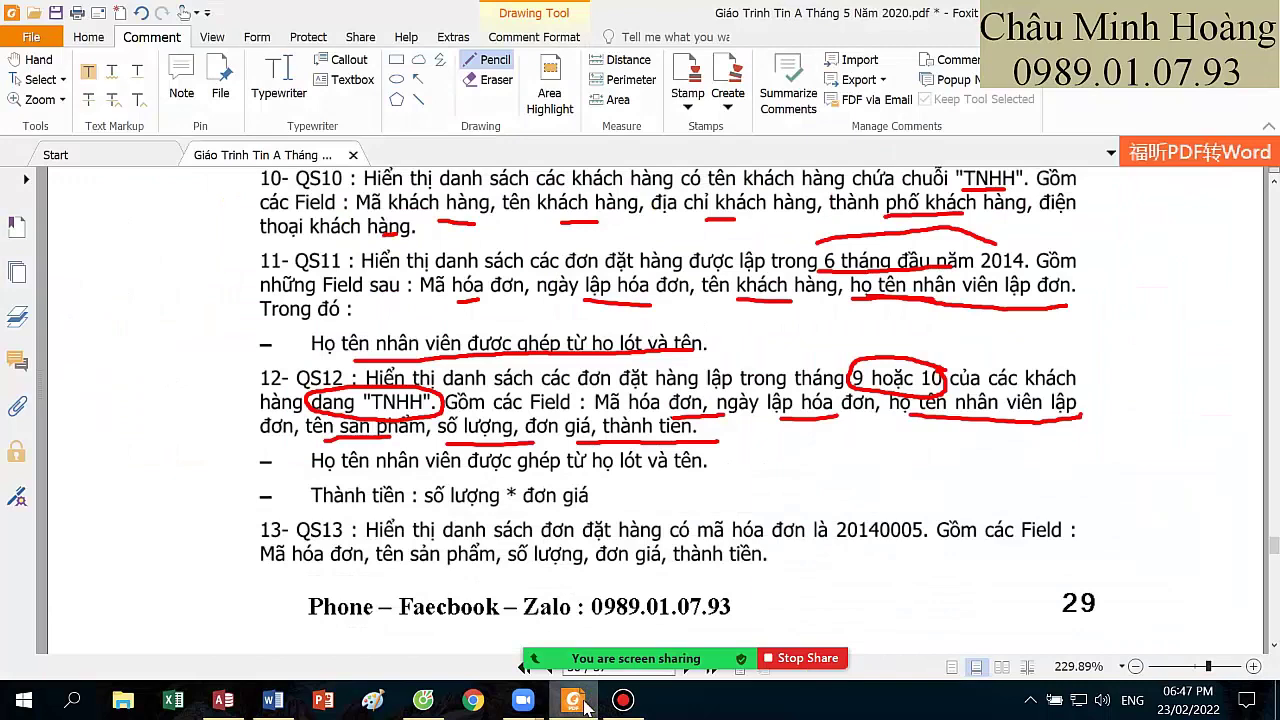
click(586, 706)
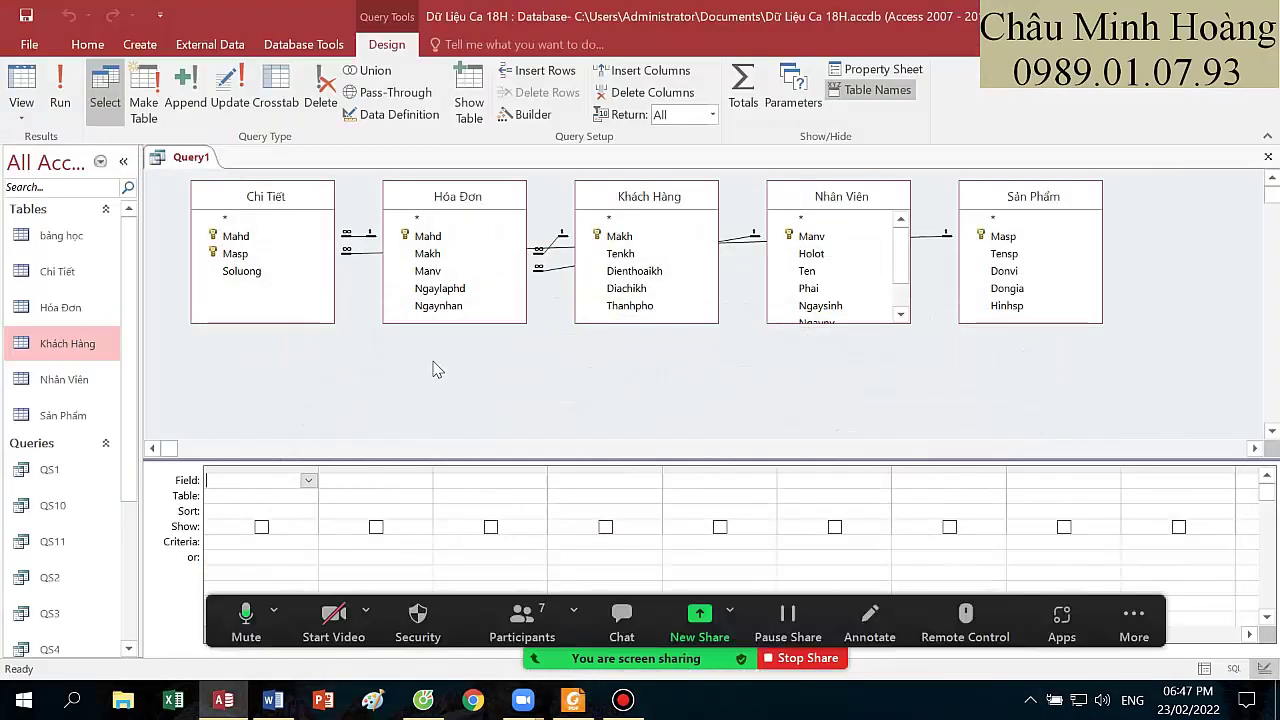
double_click(430, 237)
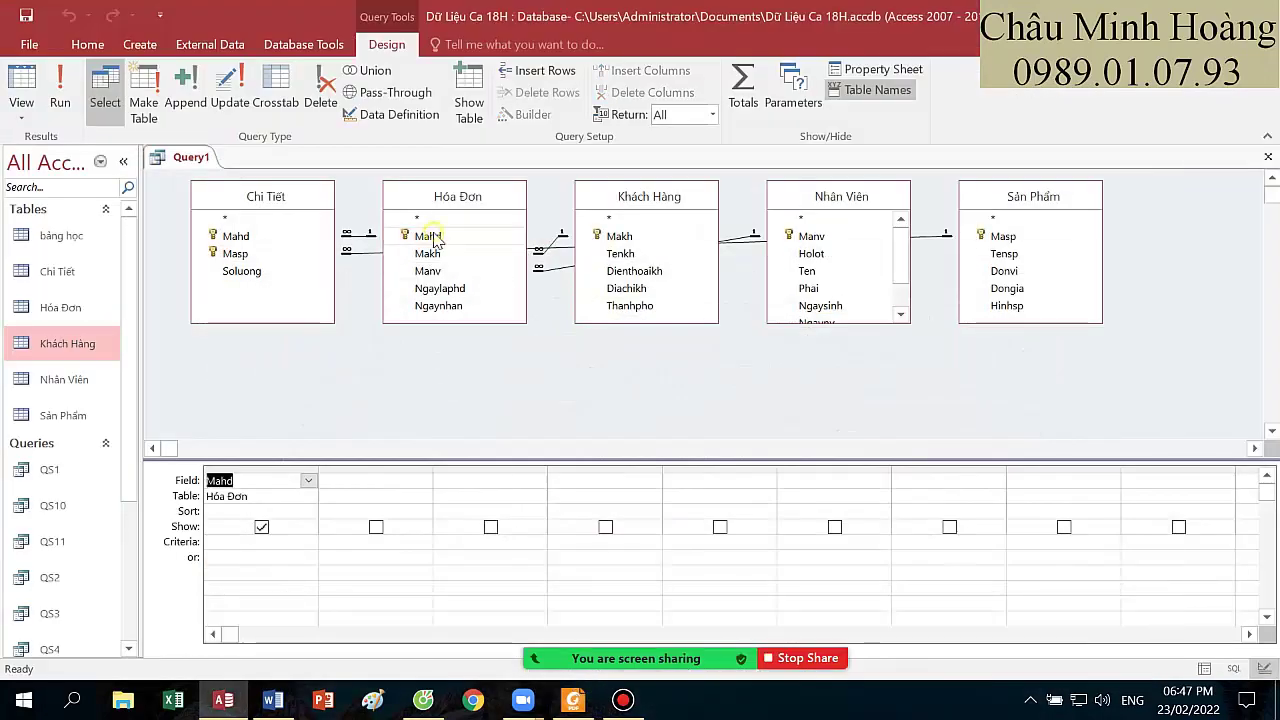
double_click(440, 289)
- Check the next QS12 field in the PDF and add the calculated field hoten: [Holot] & " " & [Ten]
click(573, 700)
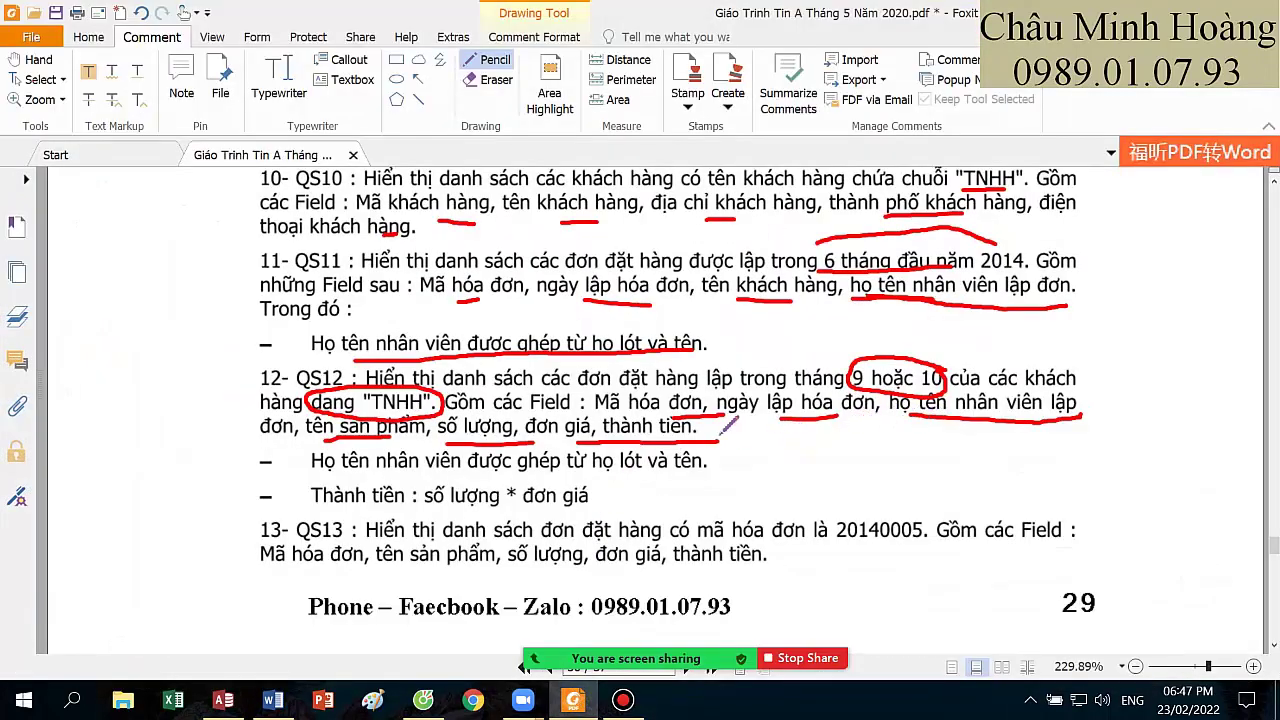
click(567, 699)
click(434, 480)
right_click(455, 482)
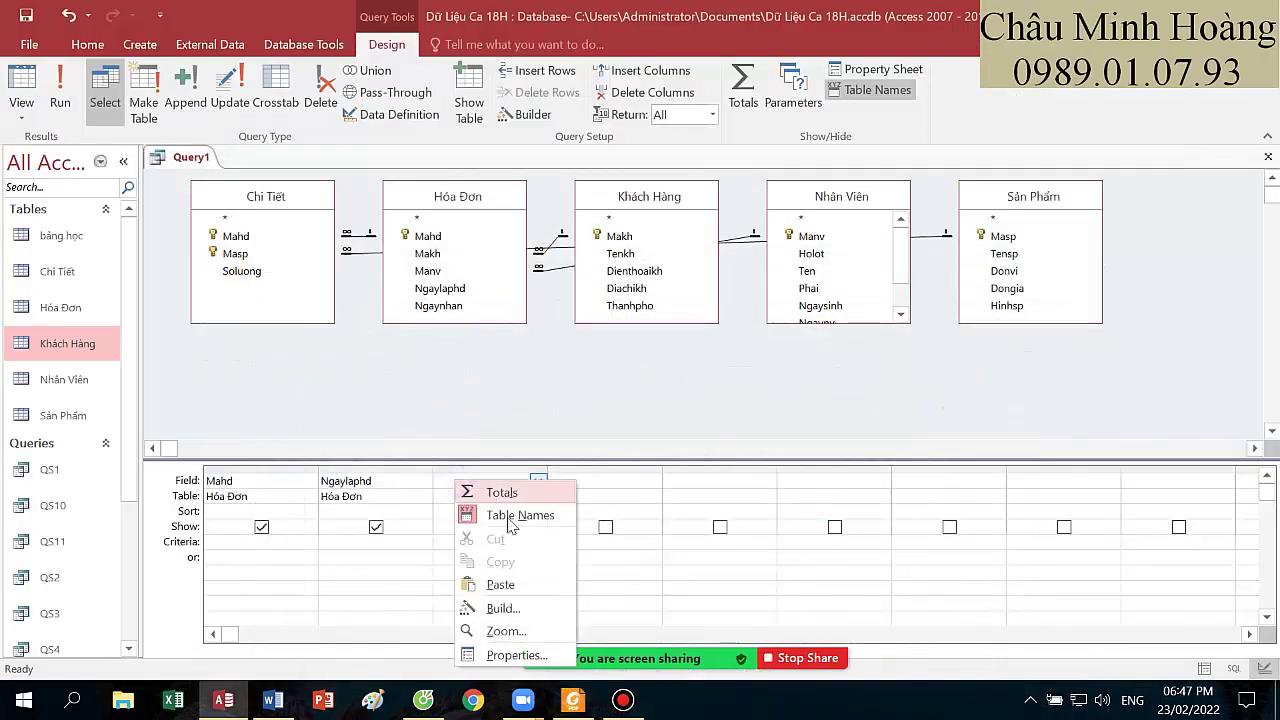
click(506, 630)
text(hoten)
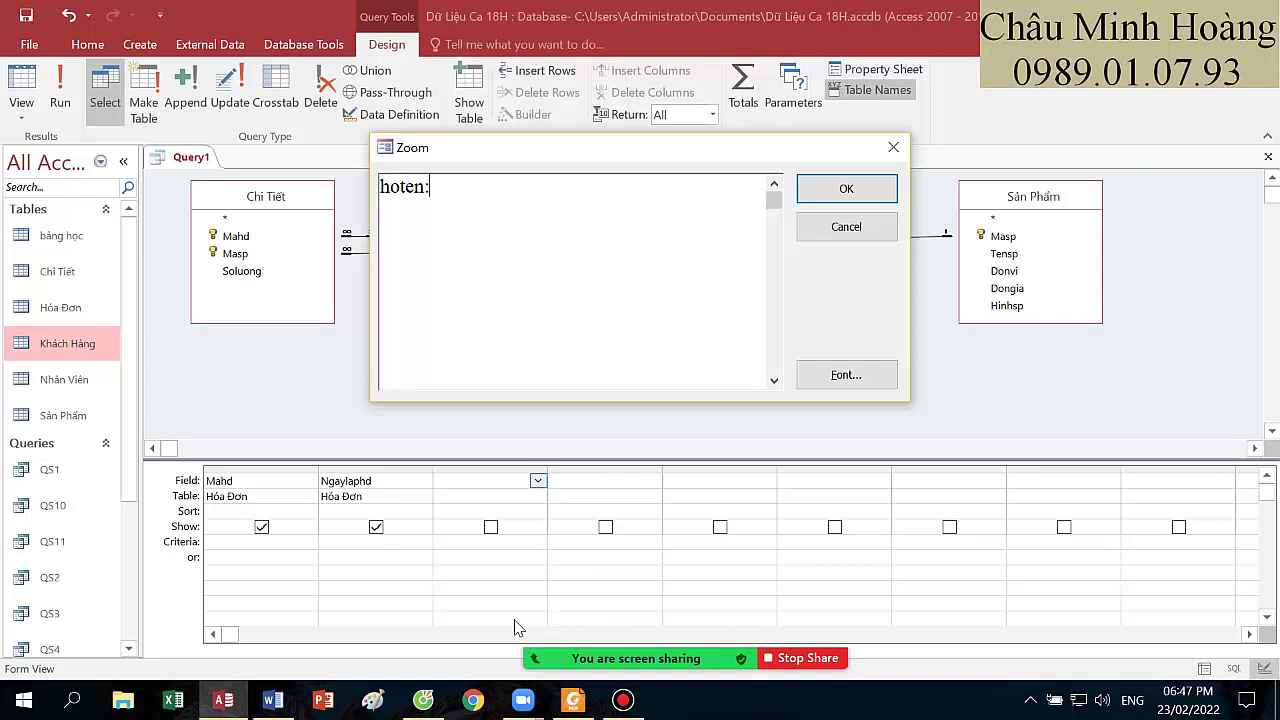
text(: [Holo)
text(t] & " "& [Ten])
key(Return)
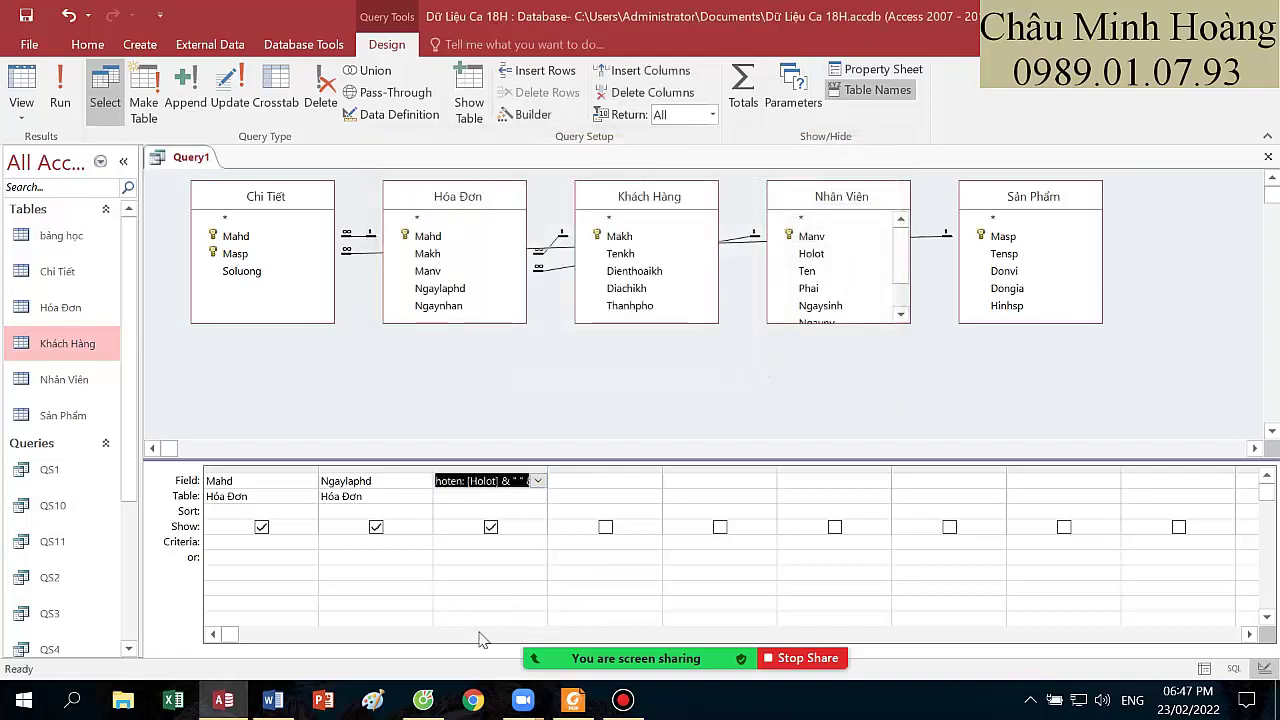
- Run the query to check the combined names and fit the hoten design column to its expression
click(40, 76)
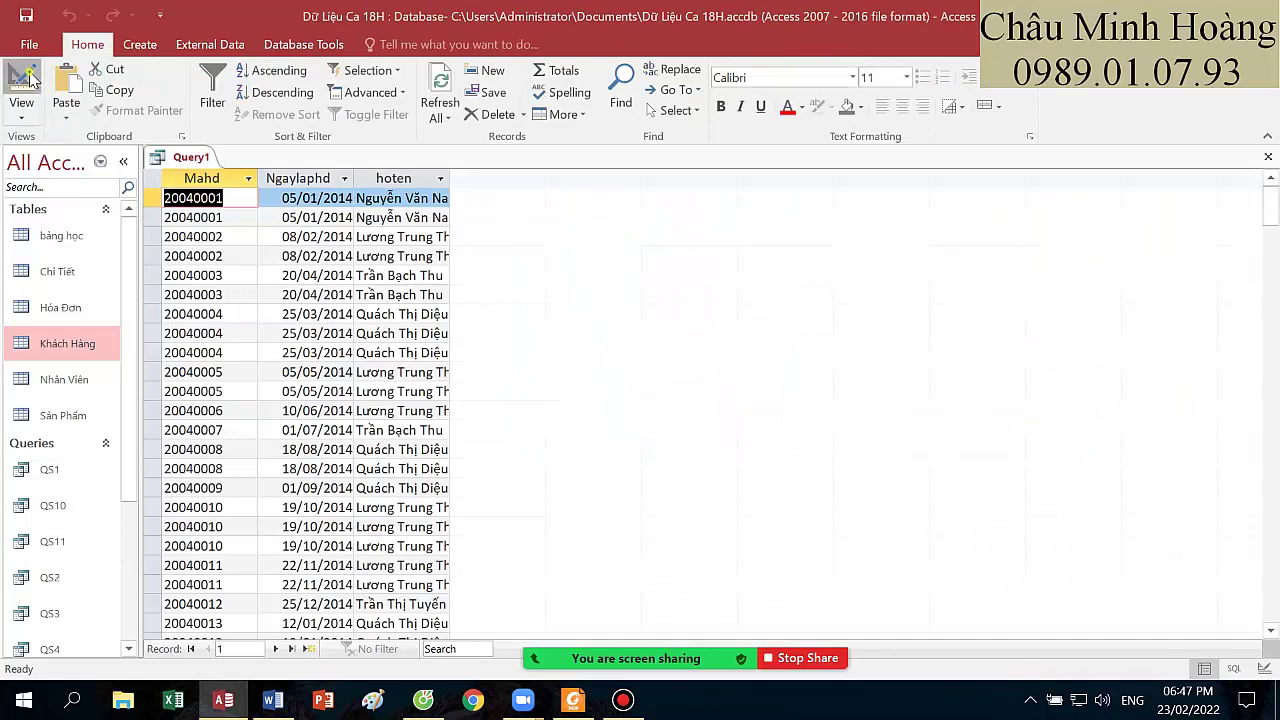
click(21, 80)
double_click(548, 468)
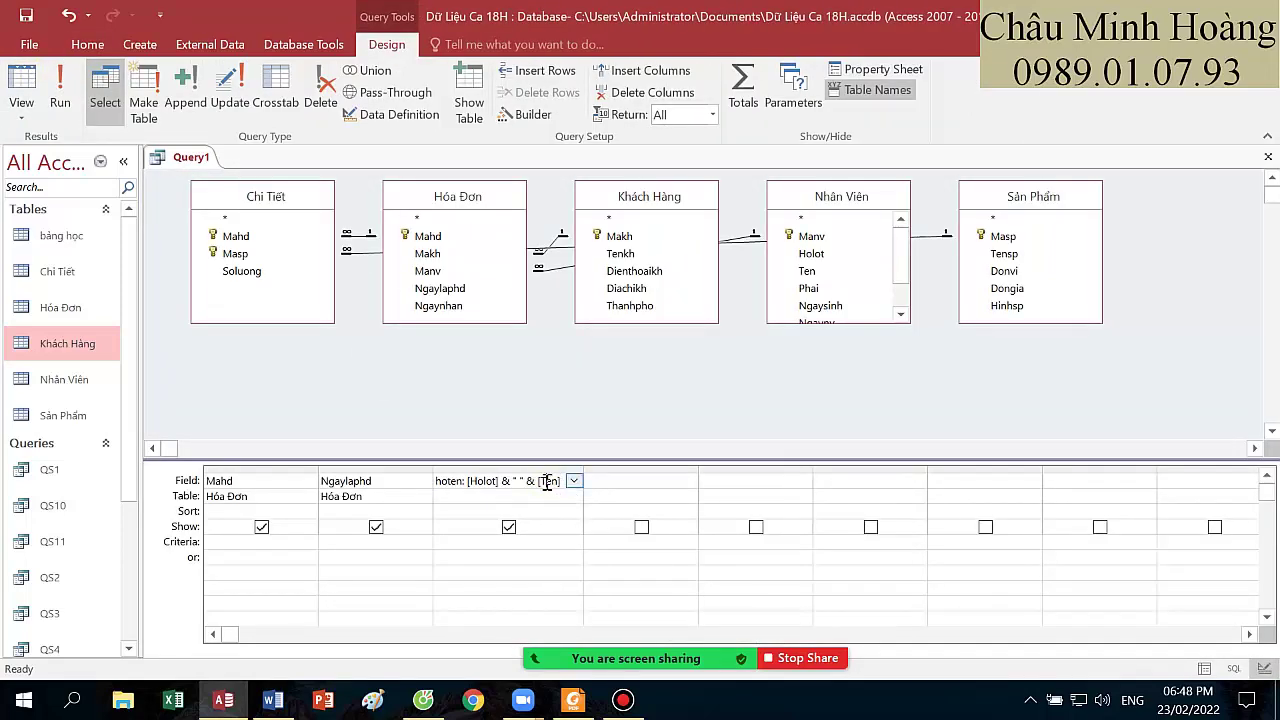
- Try running the query with a space inside the hoten field's brackets, [ Ten], and cancel the parameter prompt
click(605, 481)
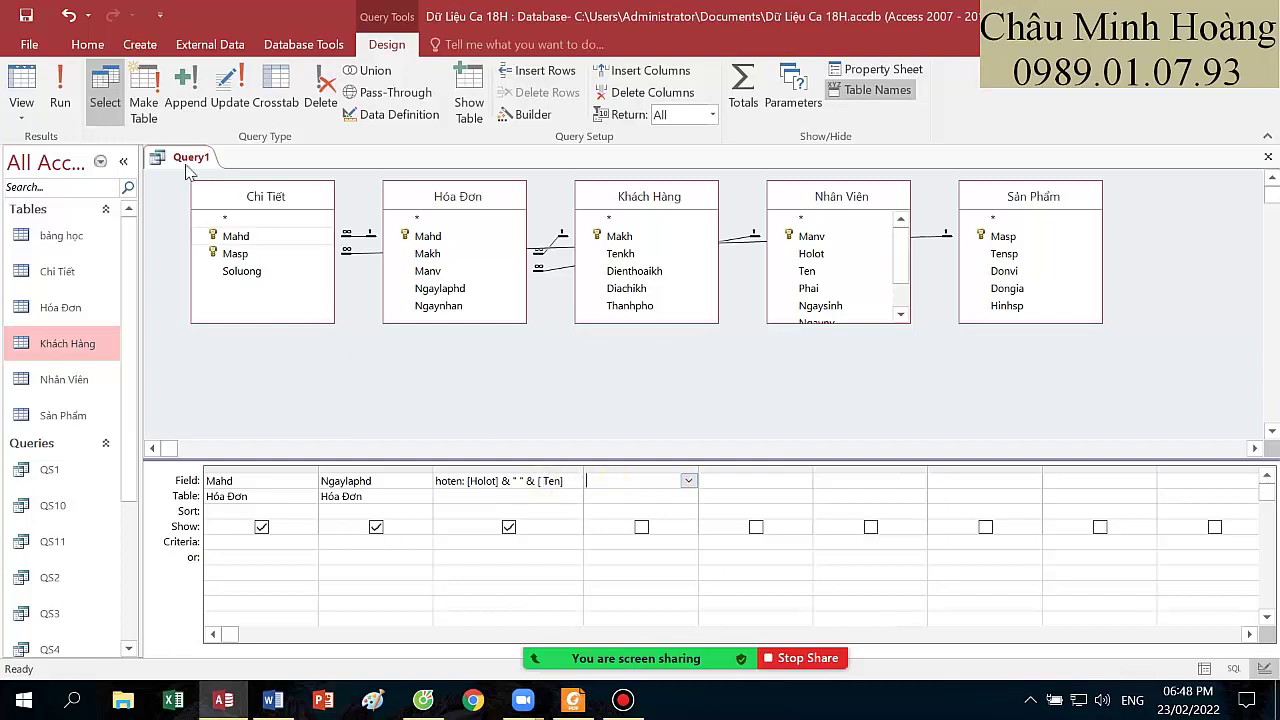
click(62, 100)
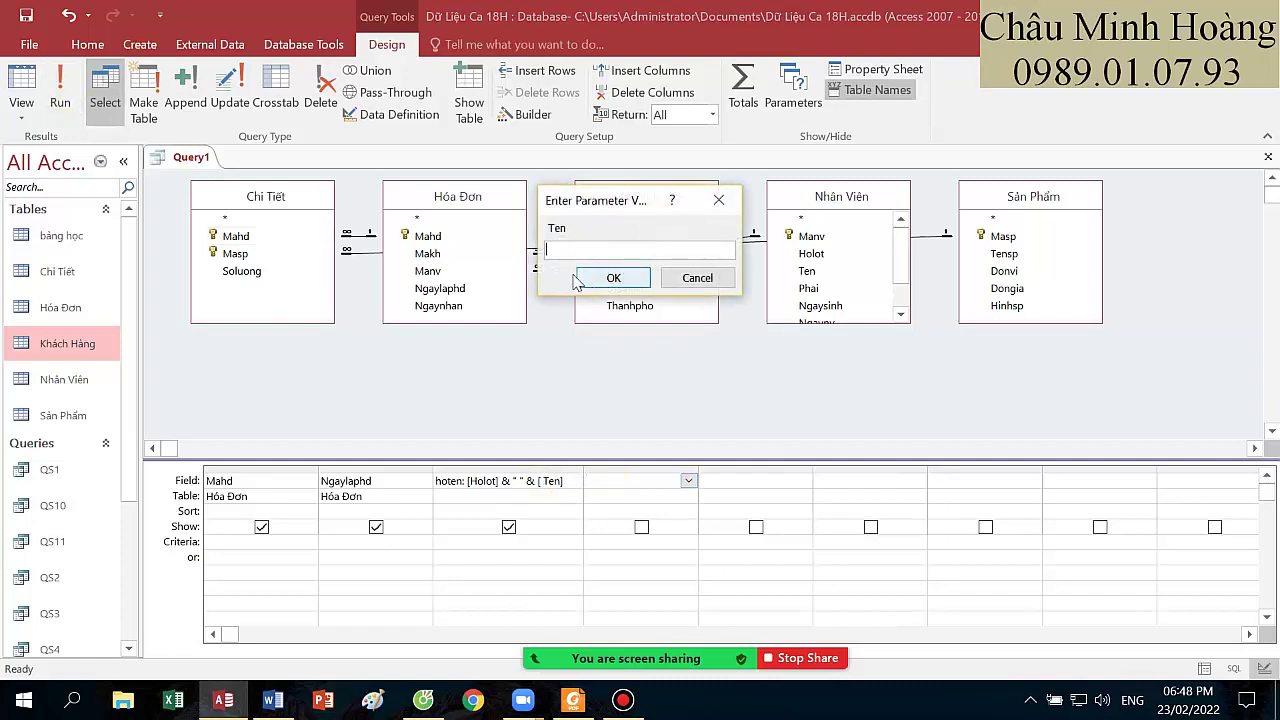
click(696, 278)
- Remove the space before Ten so the field reads hoten: [Holot] & " " & [Ten]
right_click(559, 481)
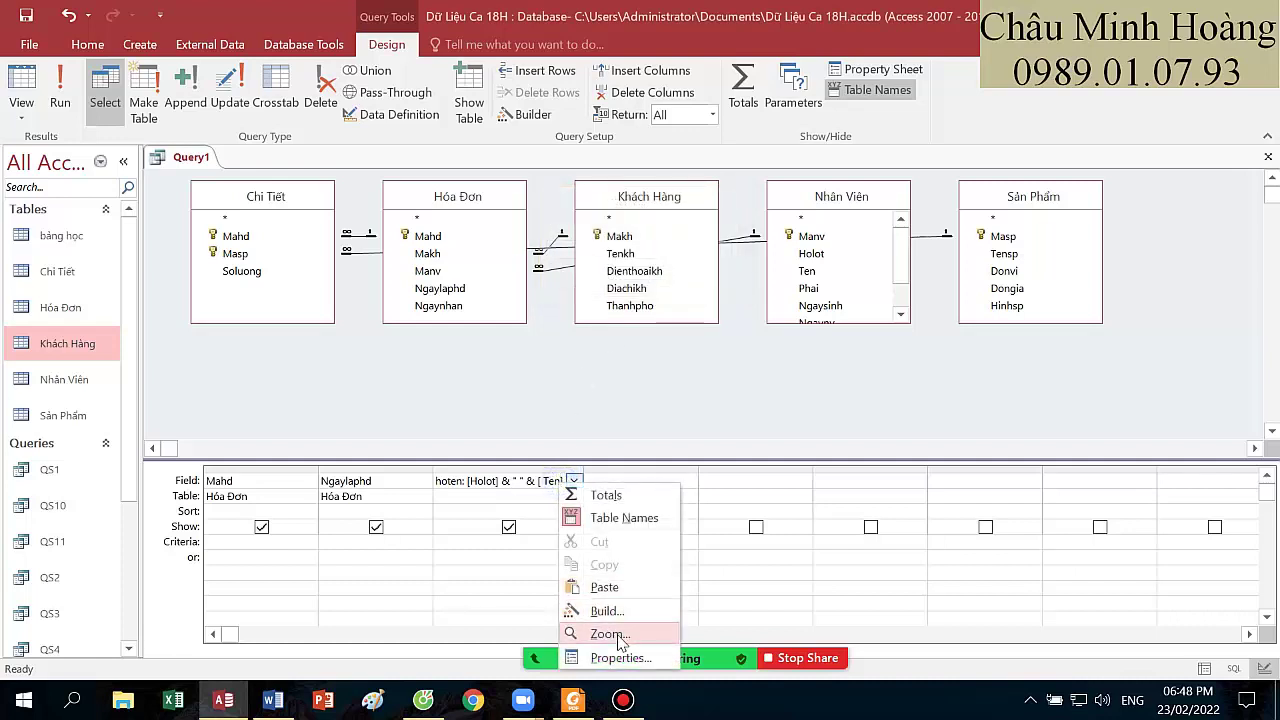
click(605, 632)
click(578, 188)
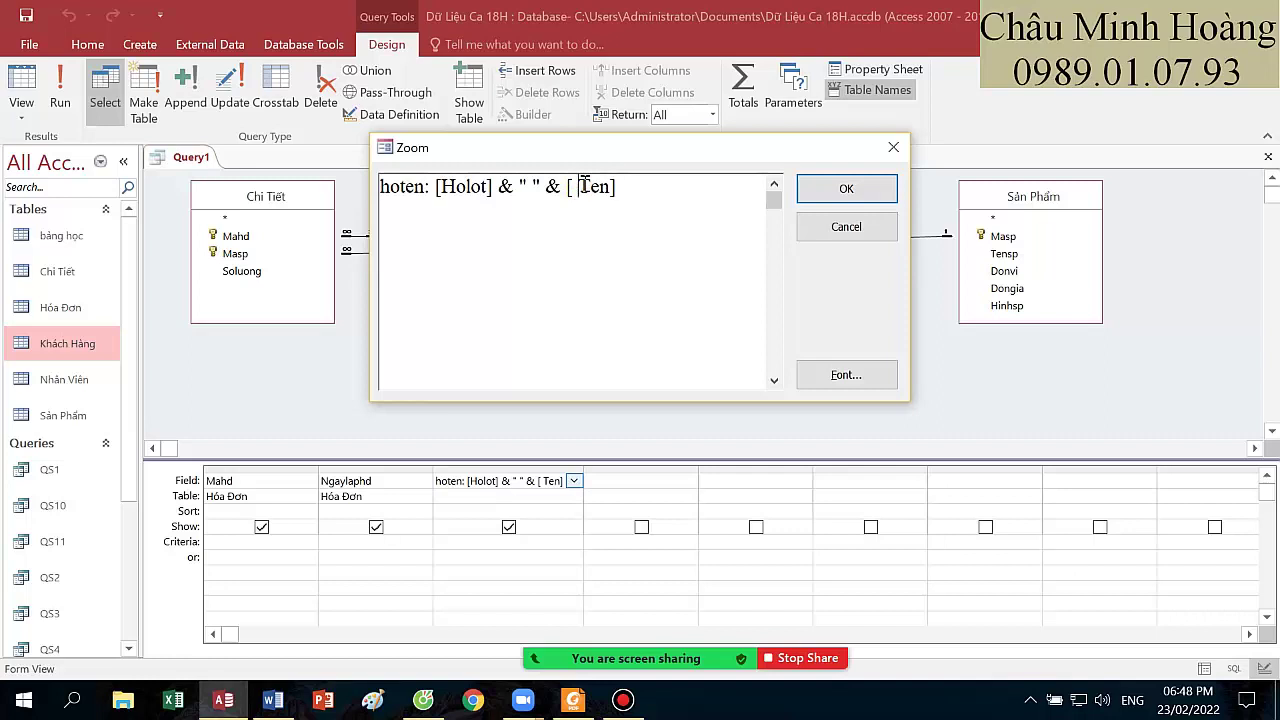
key(BackSpace)
click(846, 188)
- Rerun the query to check the corrected hoten field, then return to the design and highlight its whole expression
click(72, 100)
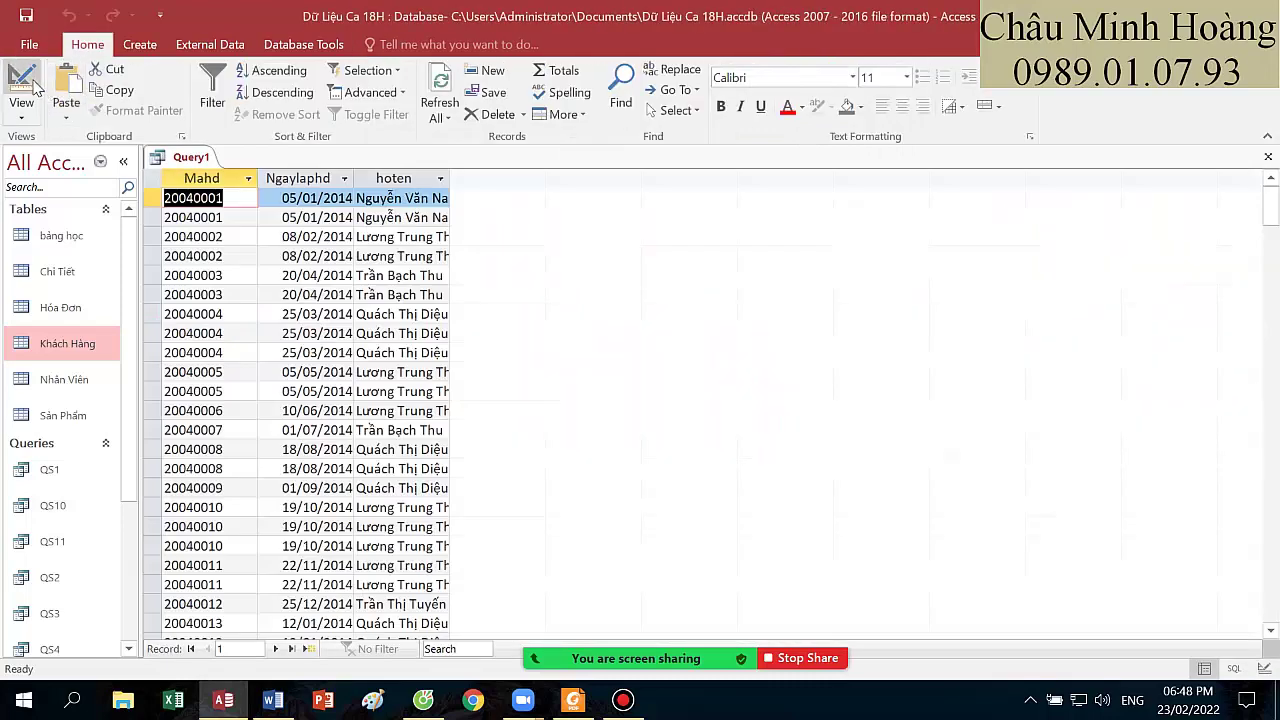
click(21, 88)
drag(563, 482, 385, 478)
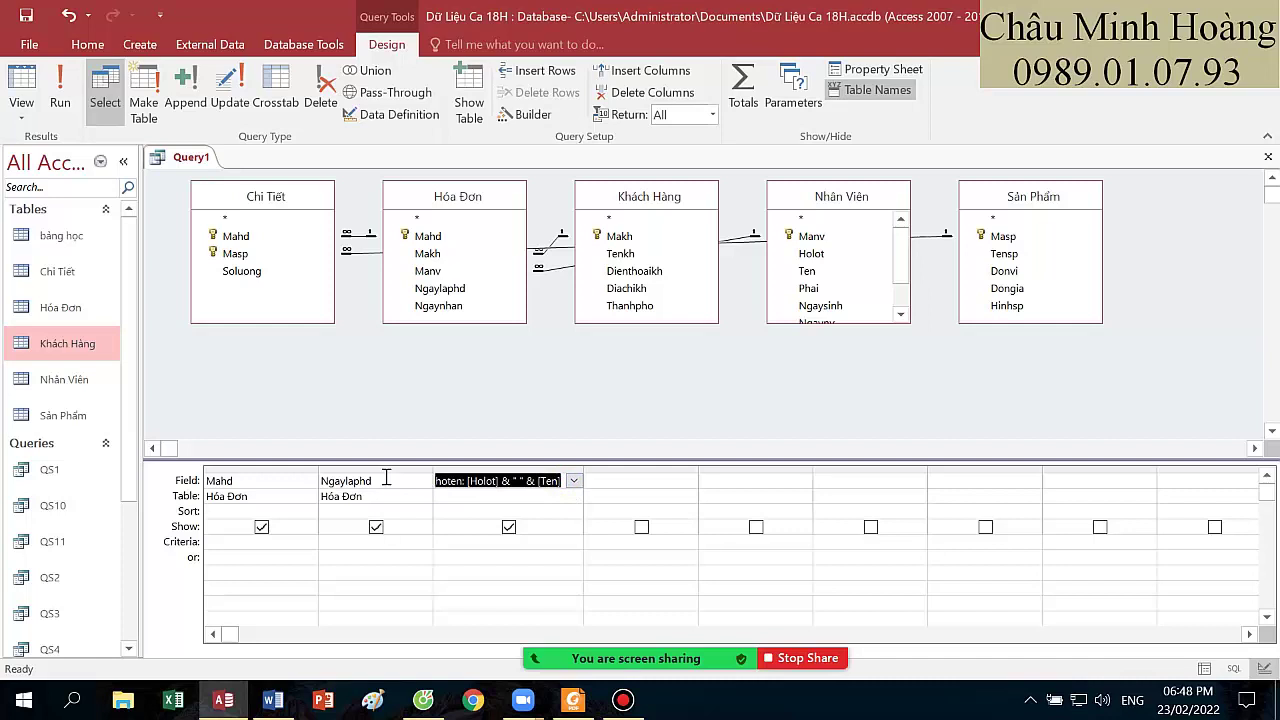
- Move the Hóa Đơn and Nhân Viên tables lower in the query diagram to separate their relationship lines
click(630, 488)
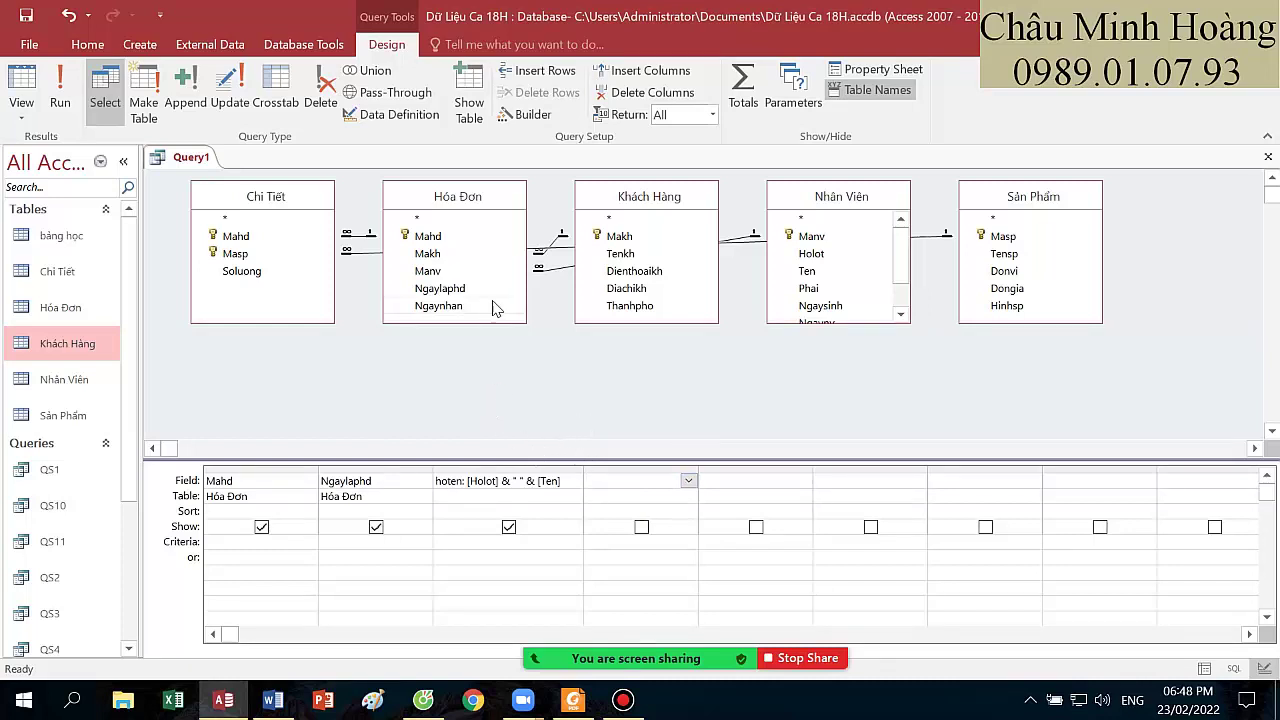
drag(459, 199, 466, 287)
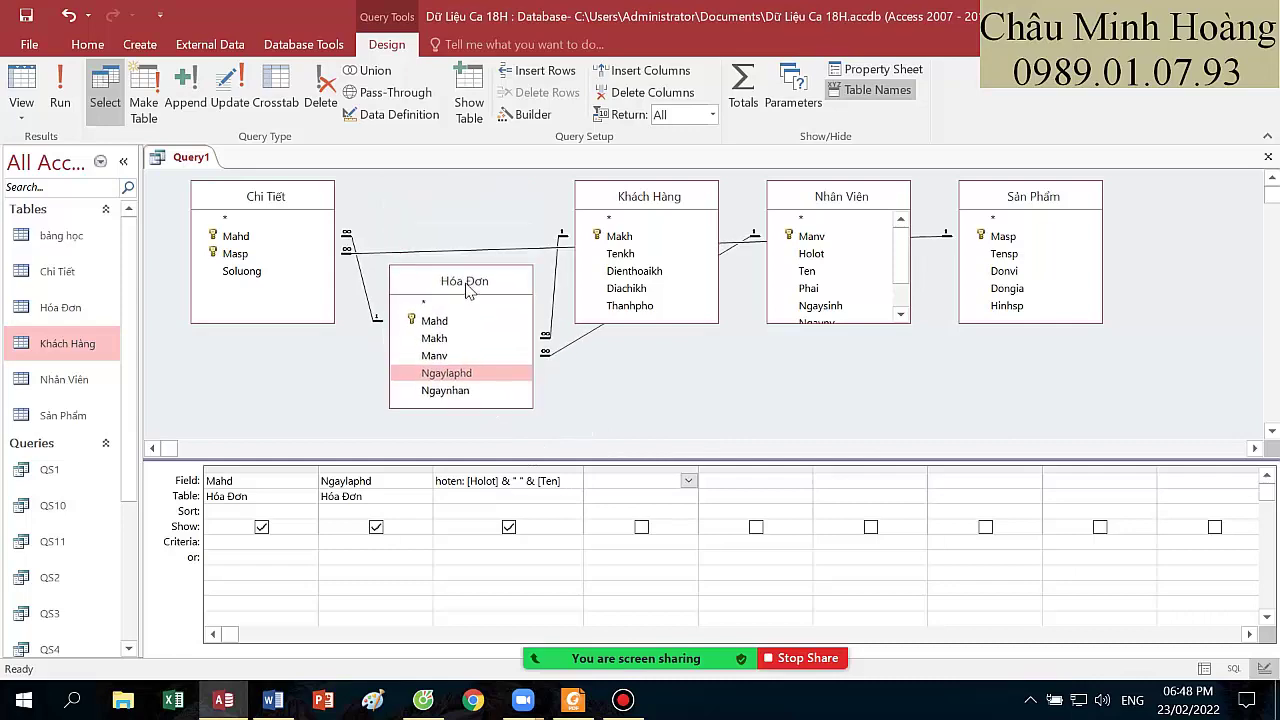
drag(798, 210, 798, 315)
- Check the QS12 field list in the exercise PDF and add Tensp from Sản Phẩm and Soluong from Chi Tiết to the query
click(583, 702)
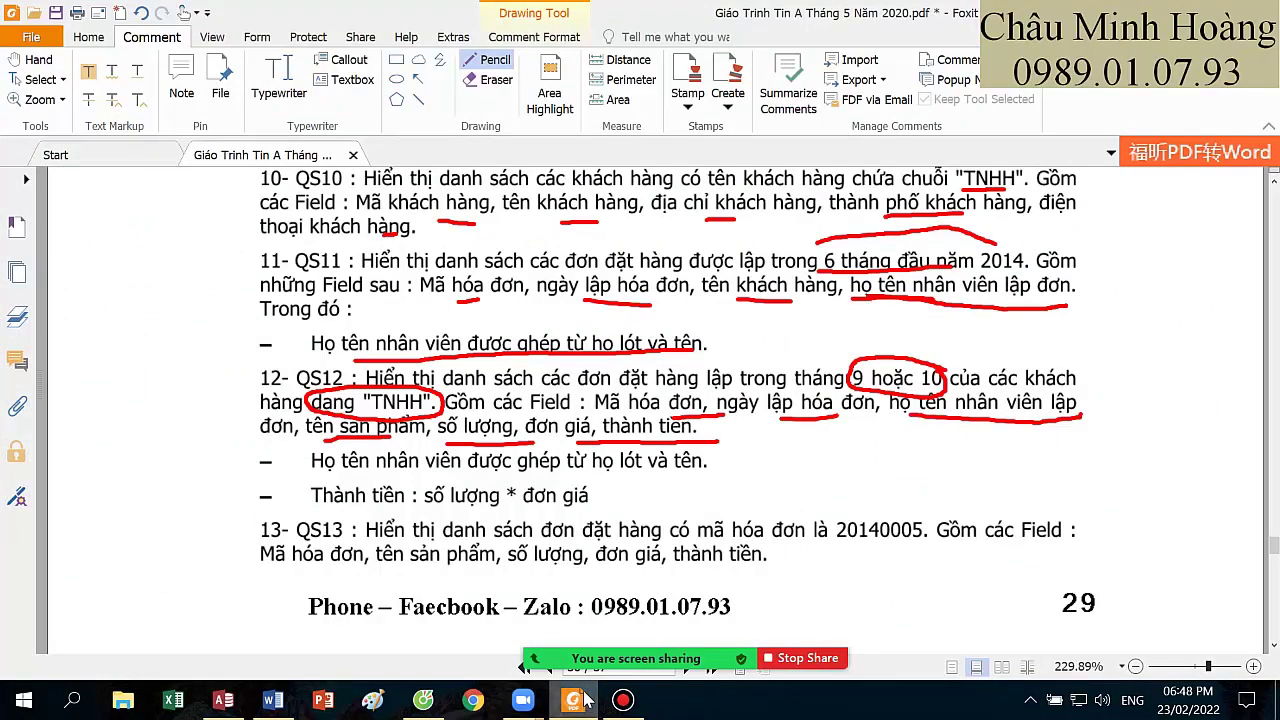
click(584, 697)
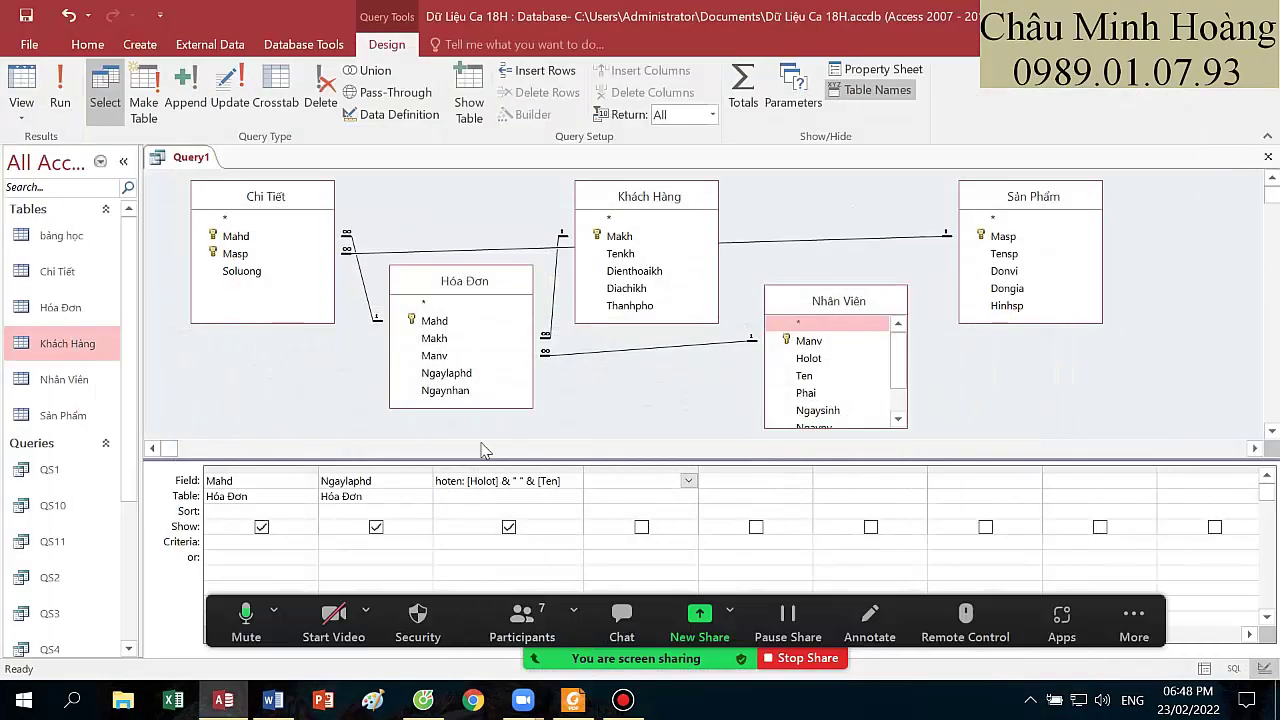
double_click(1004, 253)
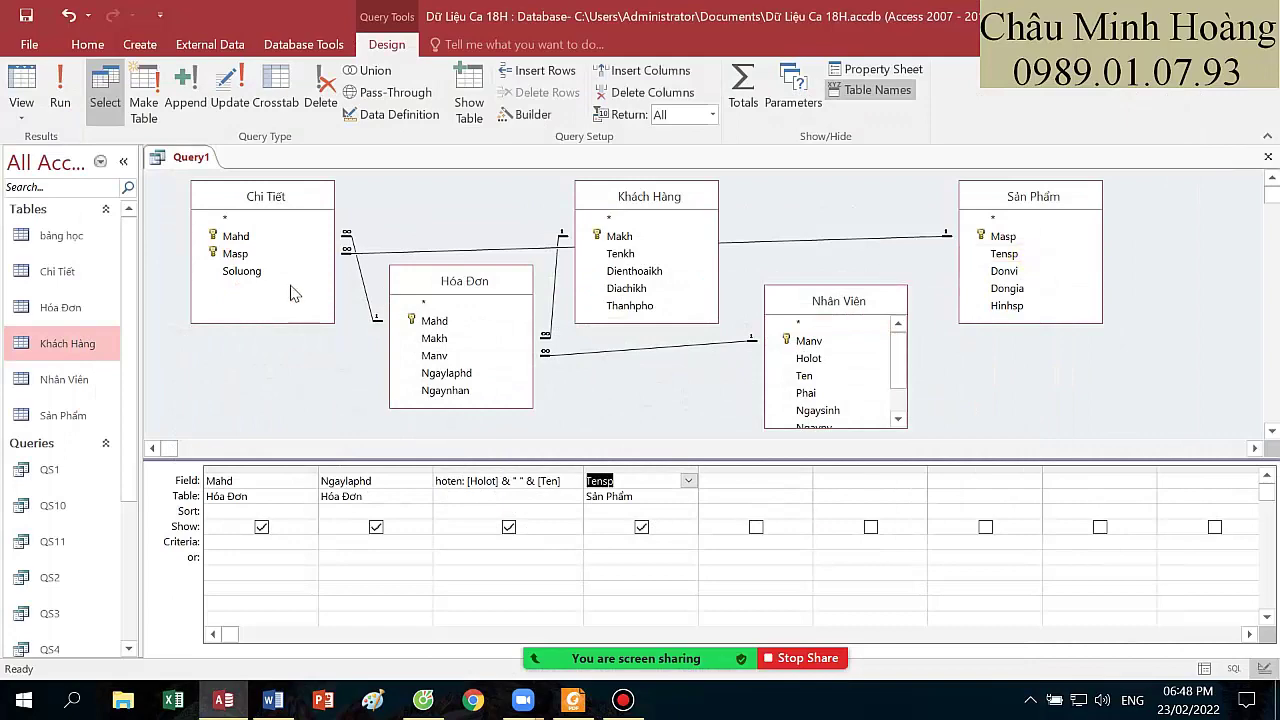
double_click(241, 271)
- Lower the Chi Tiết and Sản Phẩm tables in the diagram, recheck the exercise PDF and add the Dongia field
drag(281, 207, 278, 303)
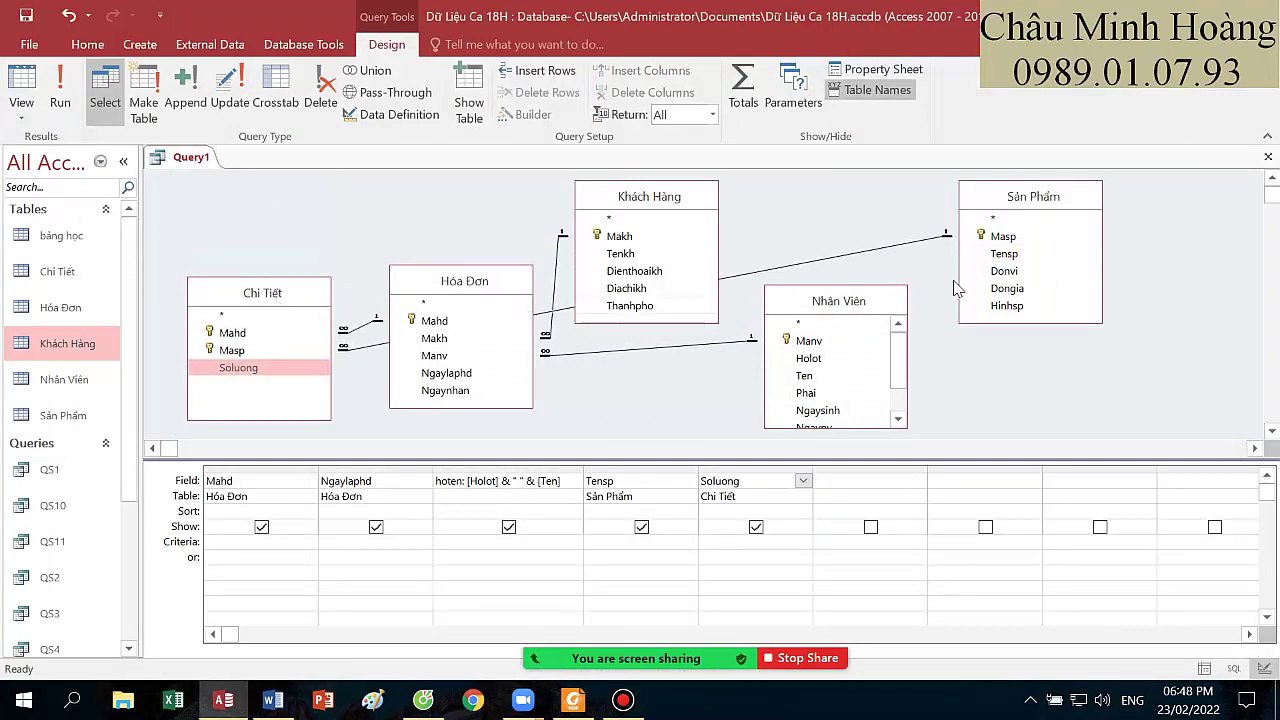
drag(1042, 200, 1040, 285)
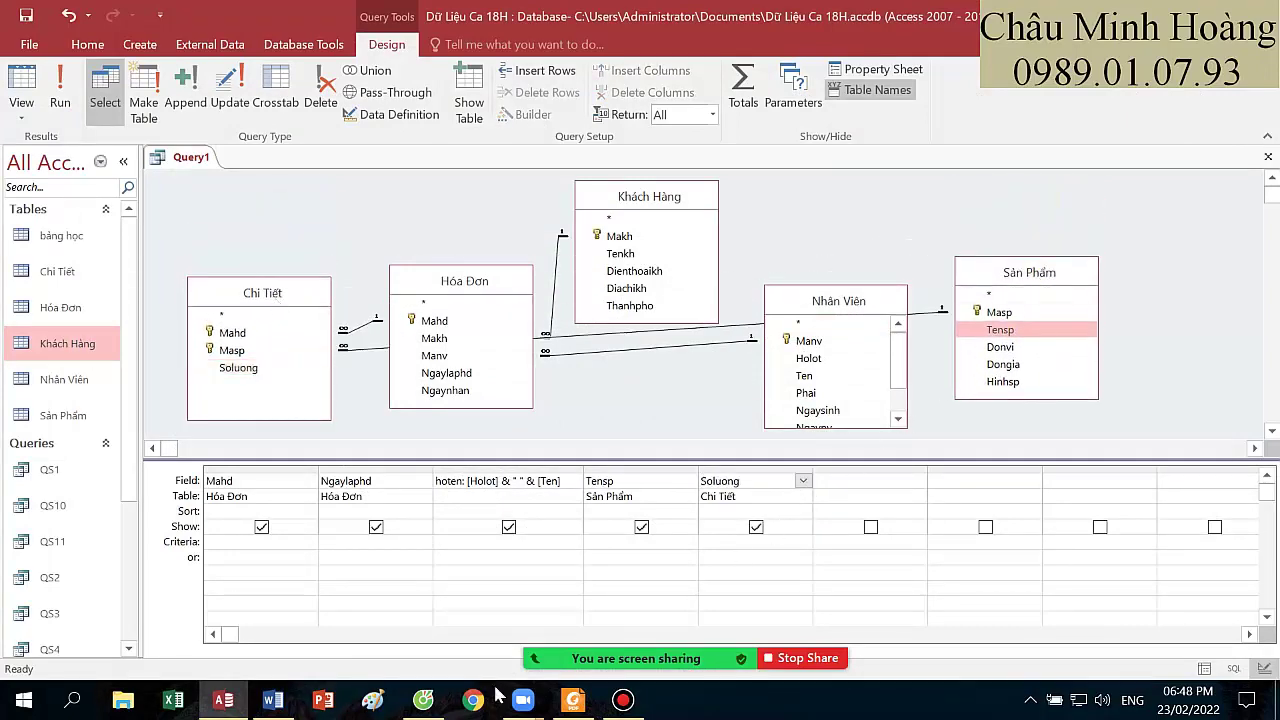
click(572, 701)
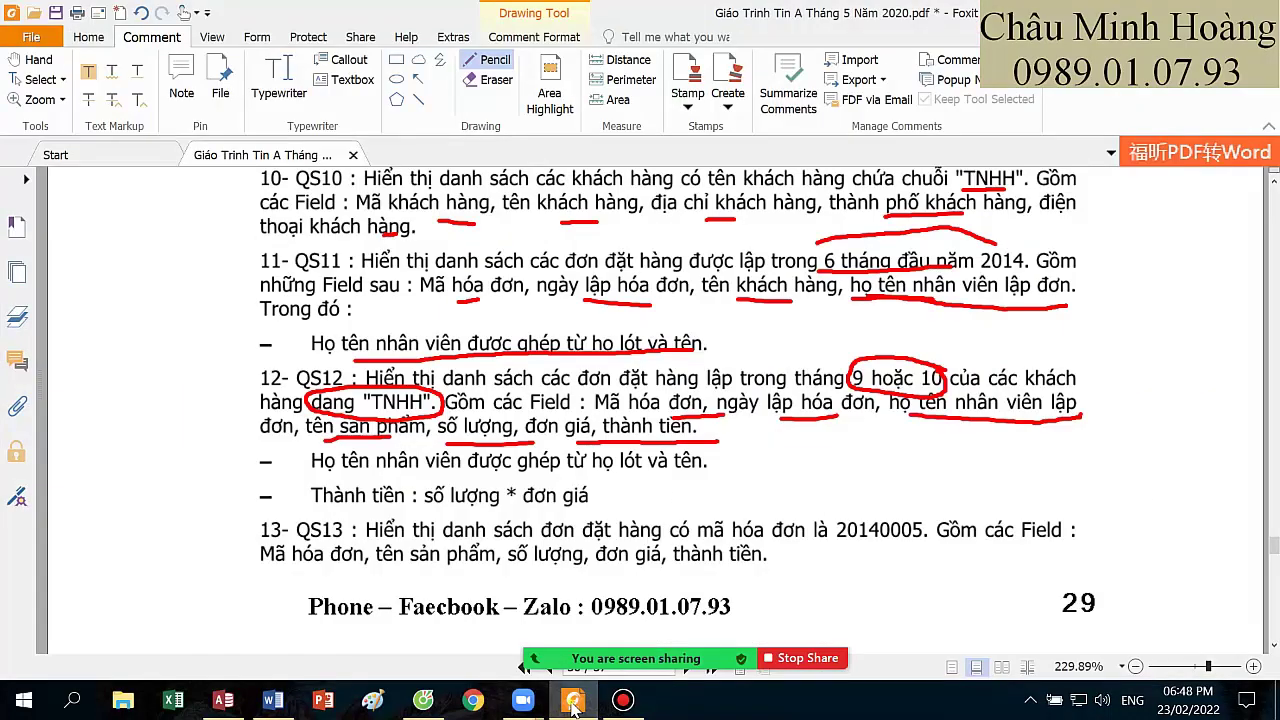
click(572, 701)
double_click(1003, 364)
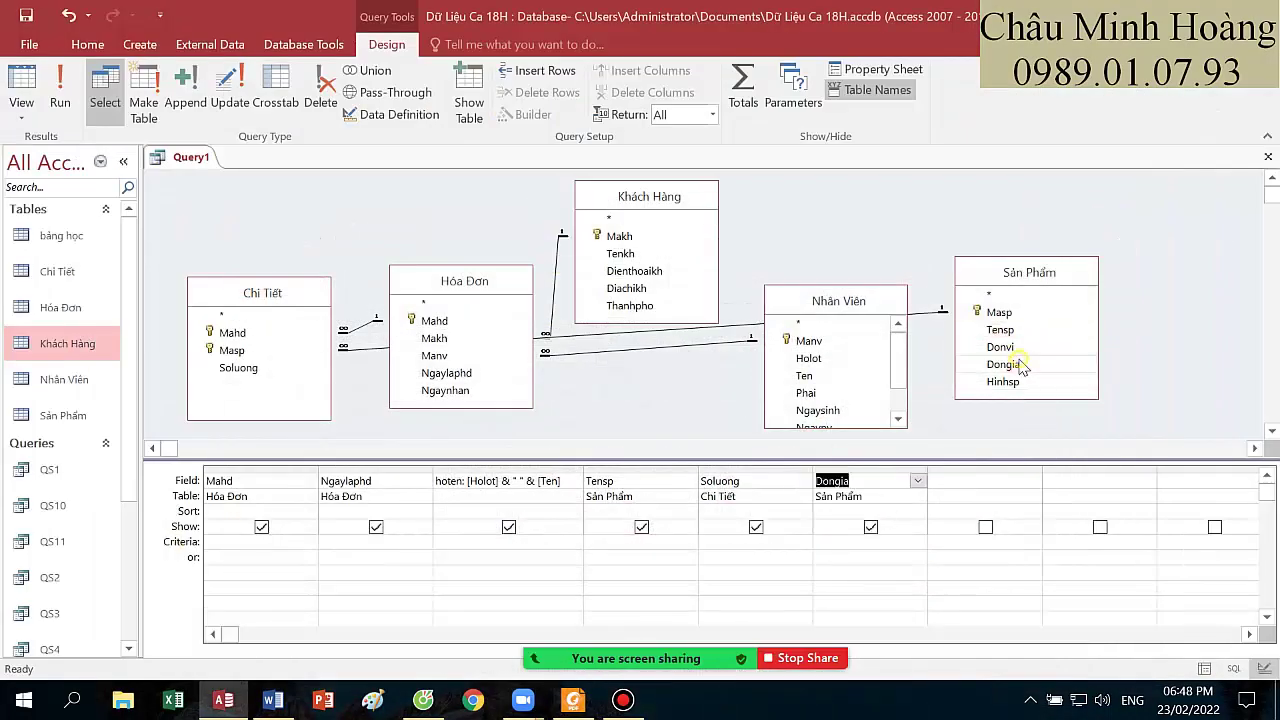
- Add a calculated field after Dongia with the expression thanhtien : [Soluong]*[Dongia]
click(975, 483)
right_click(977, 481)
click(1018, 630)
text(thanhtien)
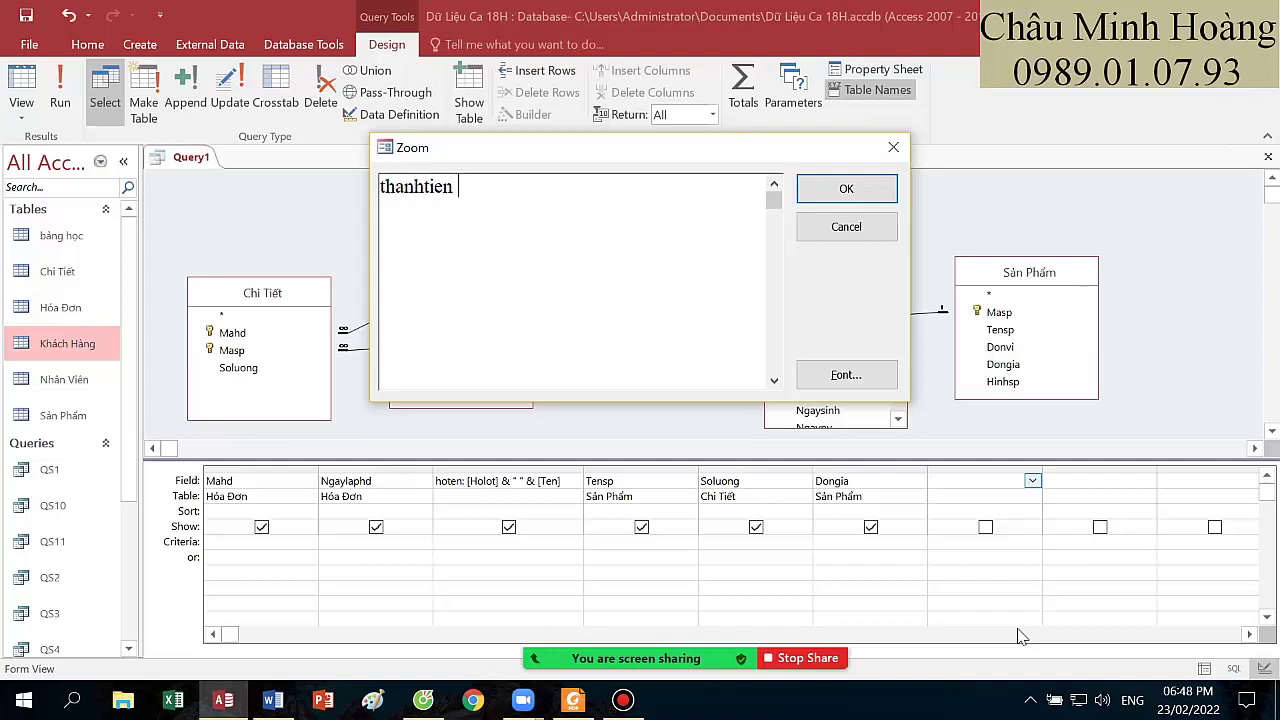
text( : [Soluong] * [[Dongia])
key(Return)
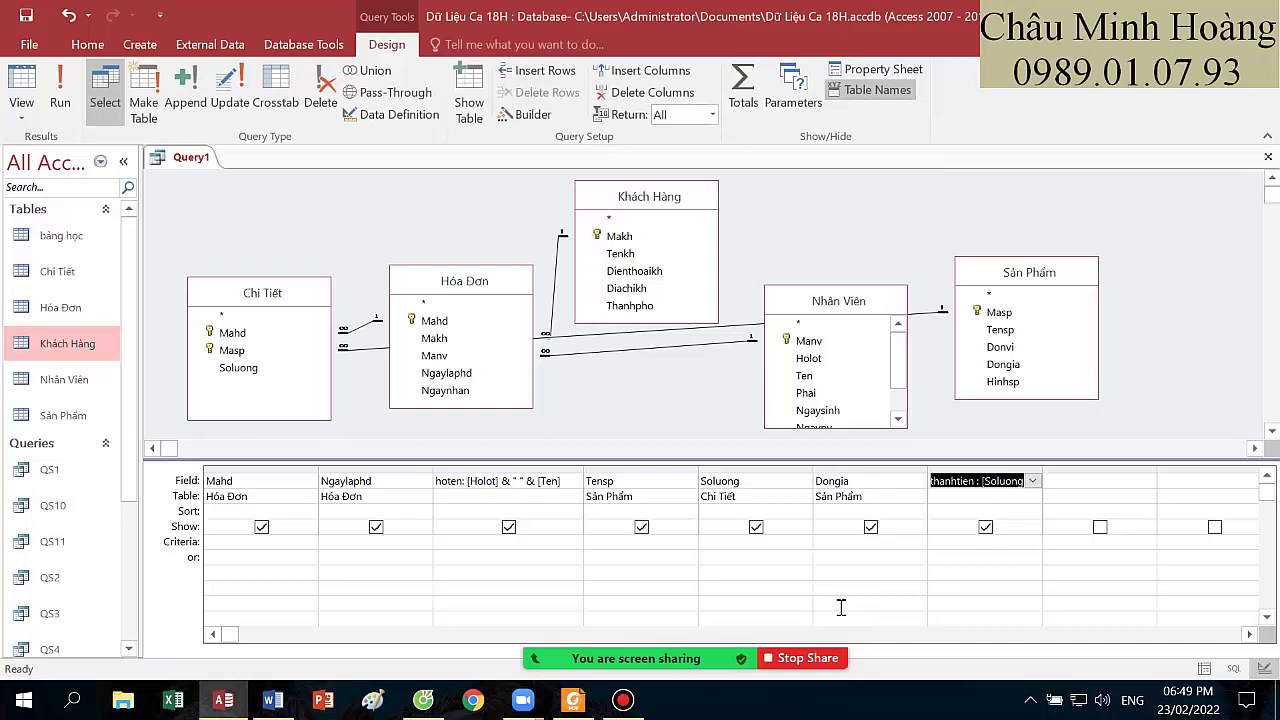
- Run the query to check the thanhtien amounts, reread the exercise PDF and fit the thanhtien design column to its expression
click(66, 98)
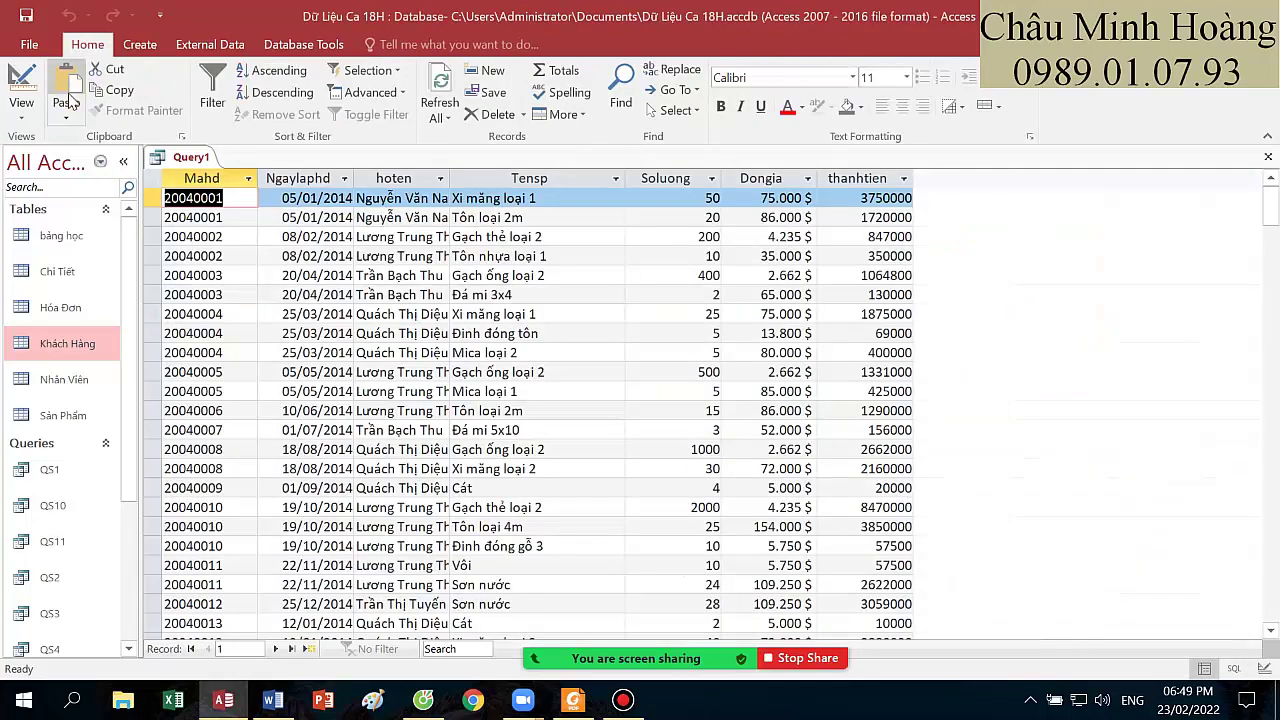
click(21, 88)
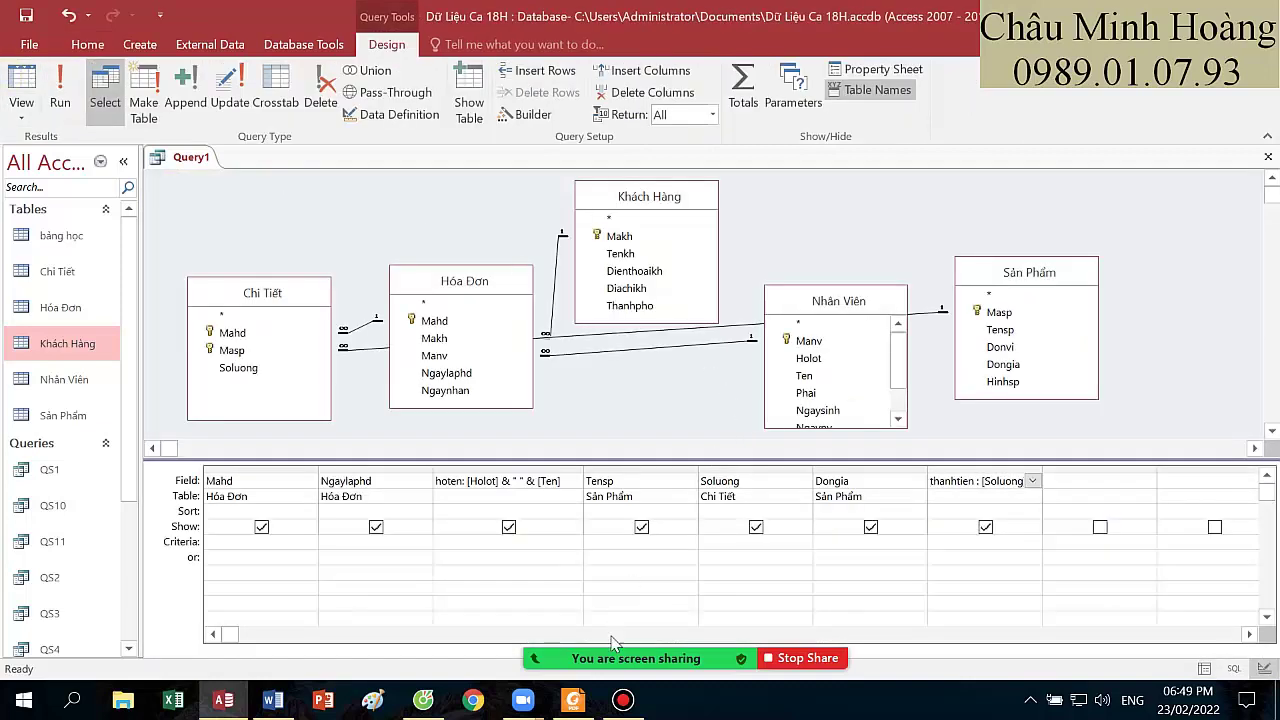
click(575, 700)
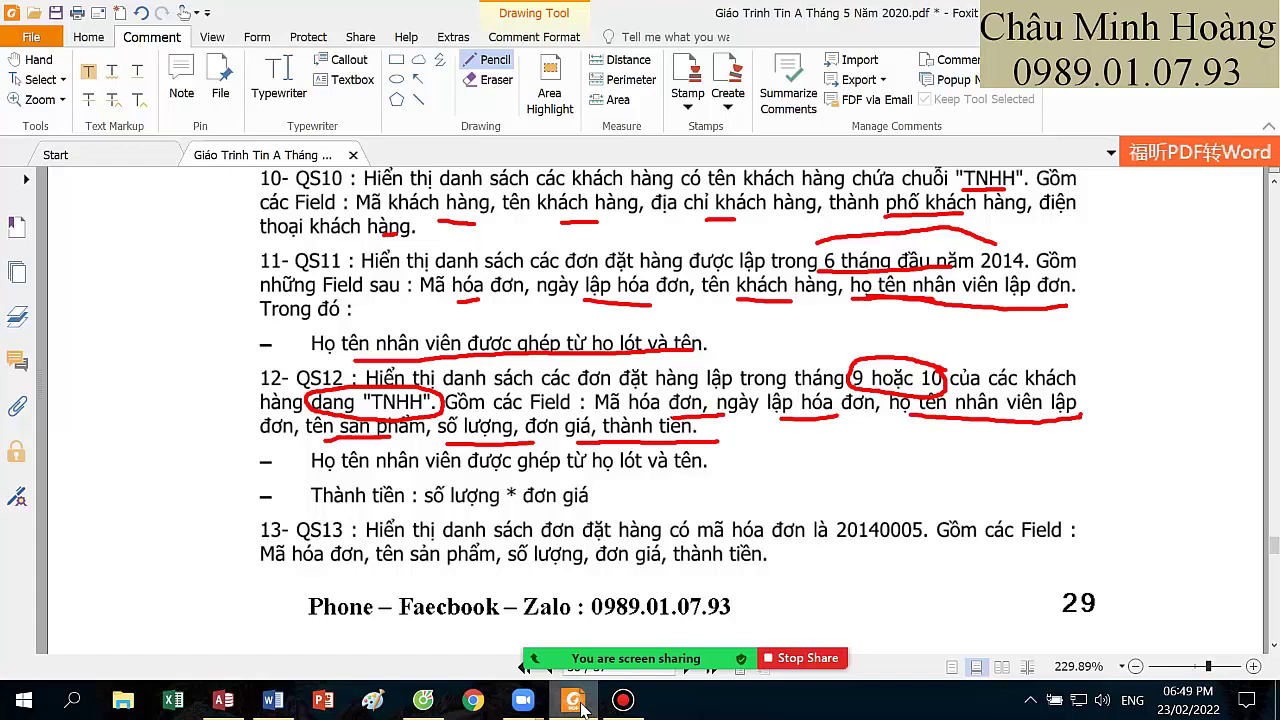
click(577, 702)
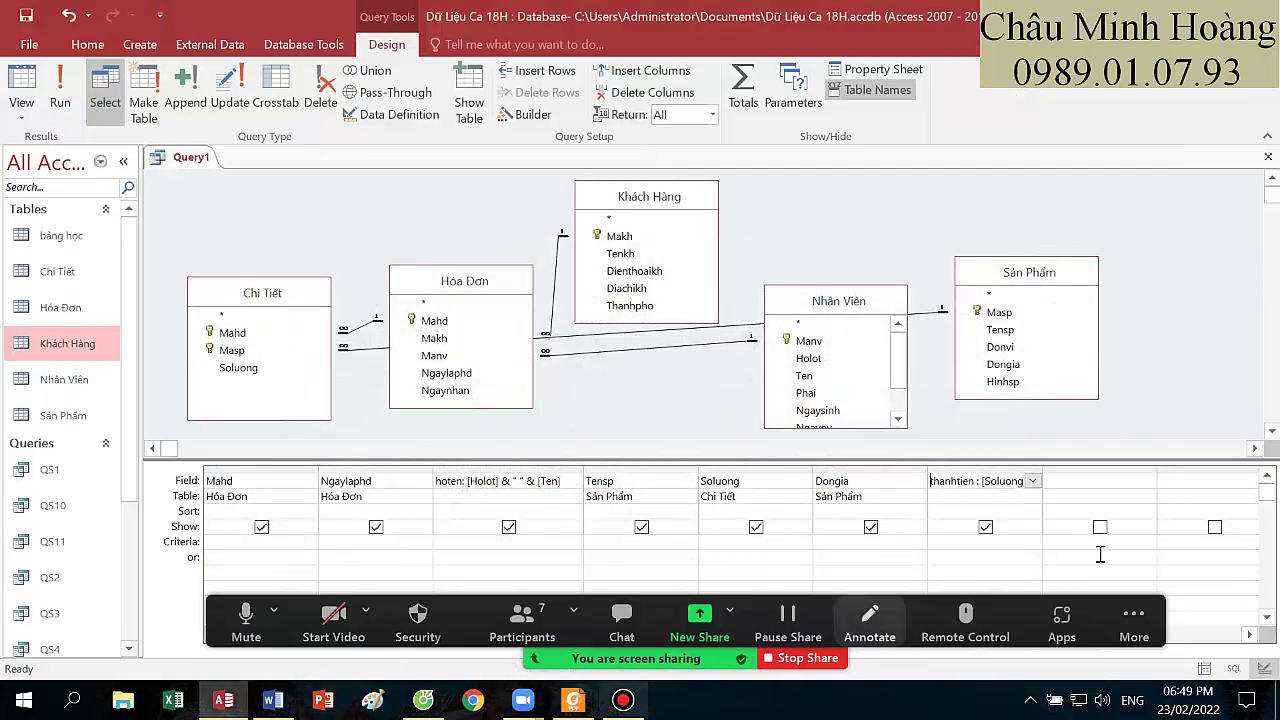
click(1042, 470)
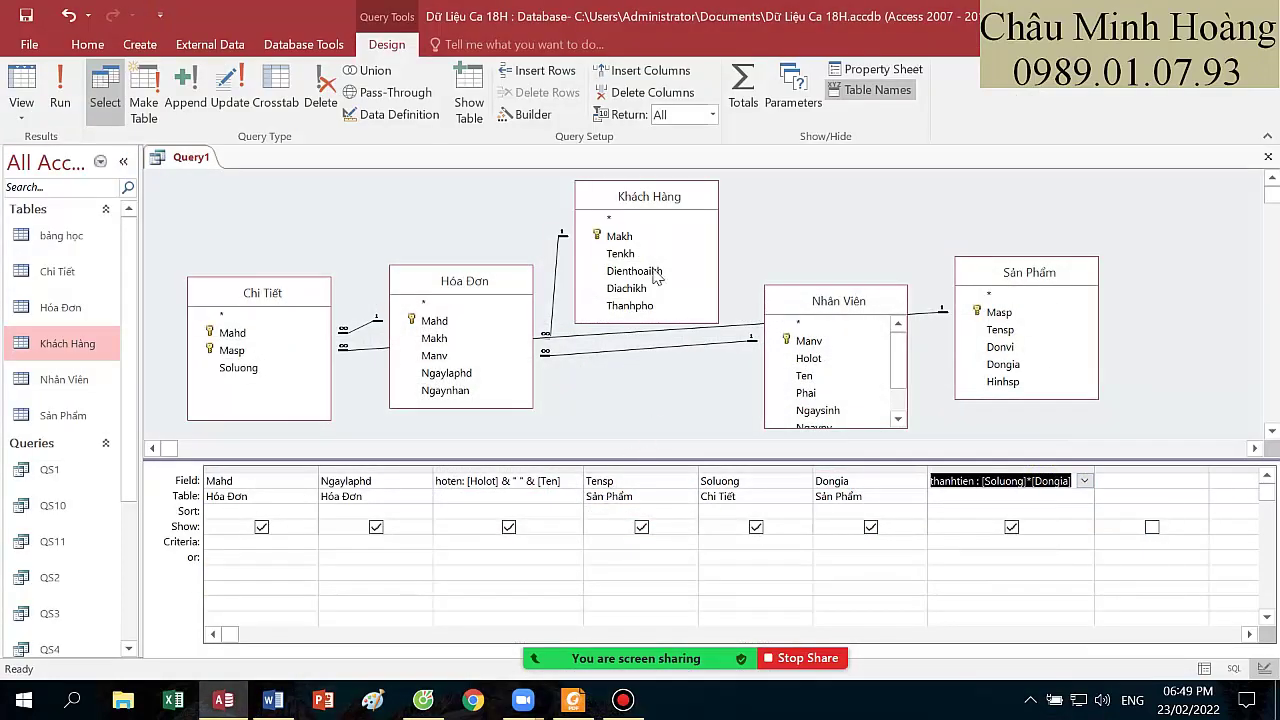
- Remove the Khách Hàng table from the query and rearrange the four remaining tables in the diagram
click(659, 208)
key(Delete)
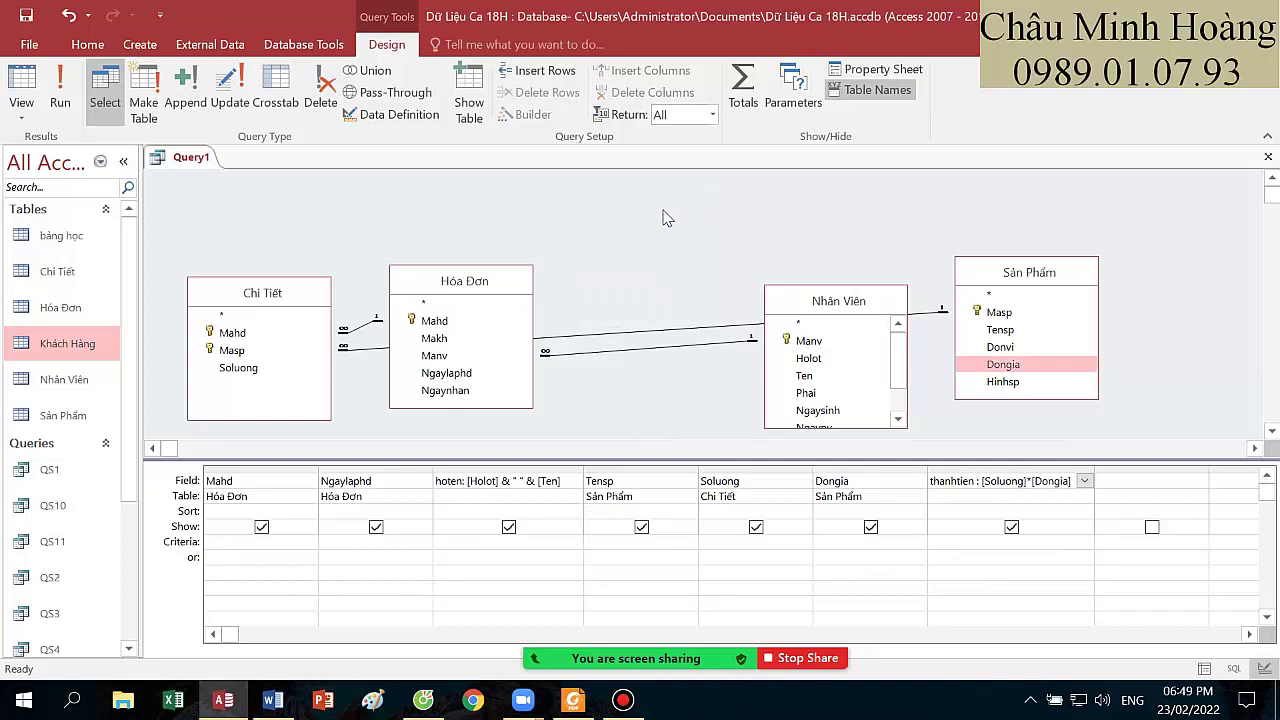
drag(831, 301, 714, 201)
drag(1049, 268, 1025, 225)
drag(489, 278, 504, 242)
drag(283, 313, 311, 237)
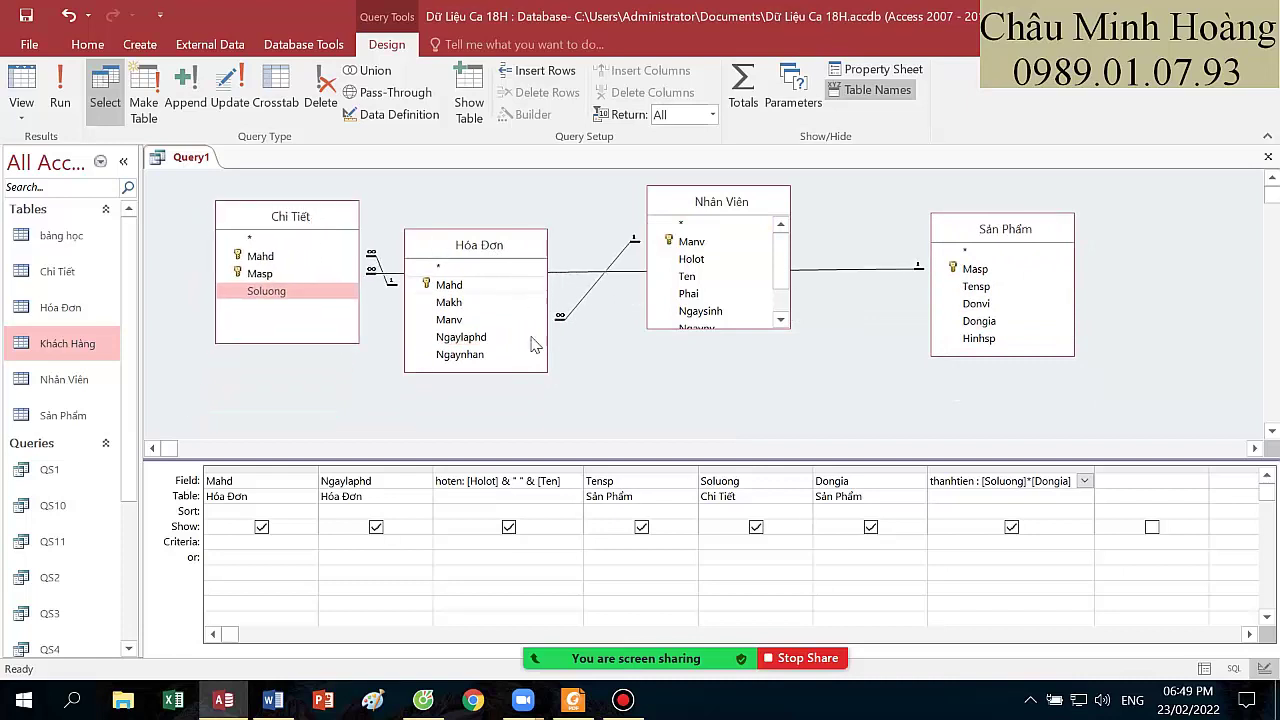
- Set the Ngaylaphd criterion to month([Ngaylaphd]) =9 or month([Ngaylaphd]) =10
click(343, 541)
right_click(343, 540)
click(383, 507)
text(mon)
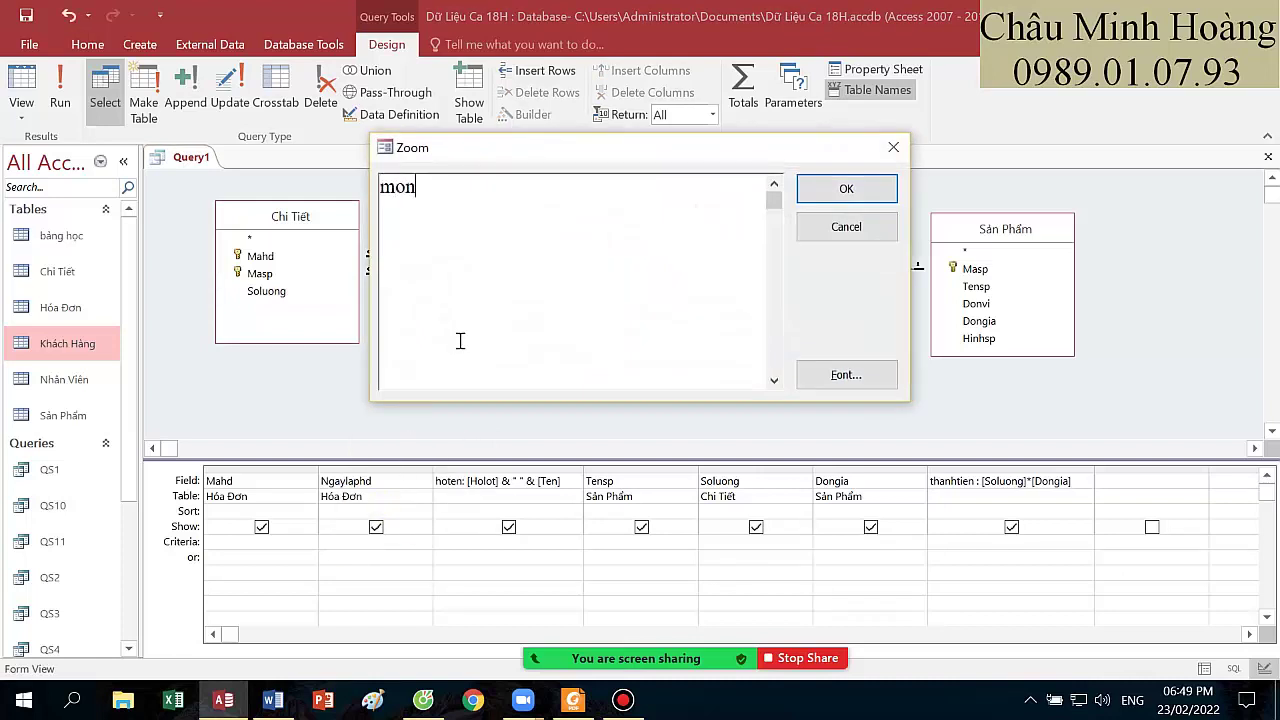
text(th([Ngaylaphd)
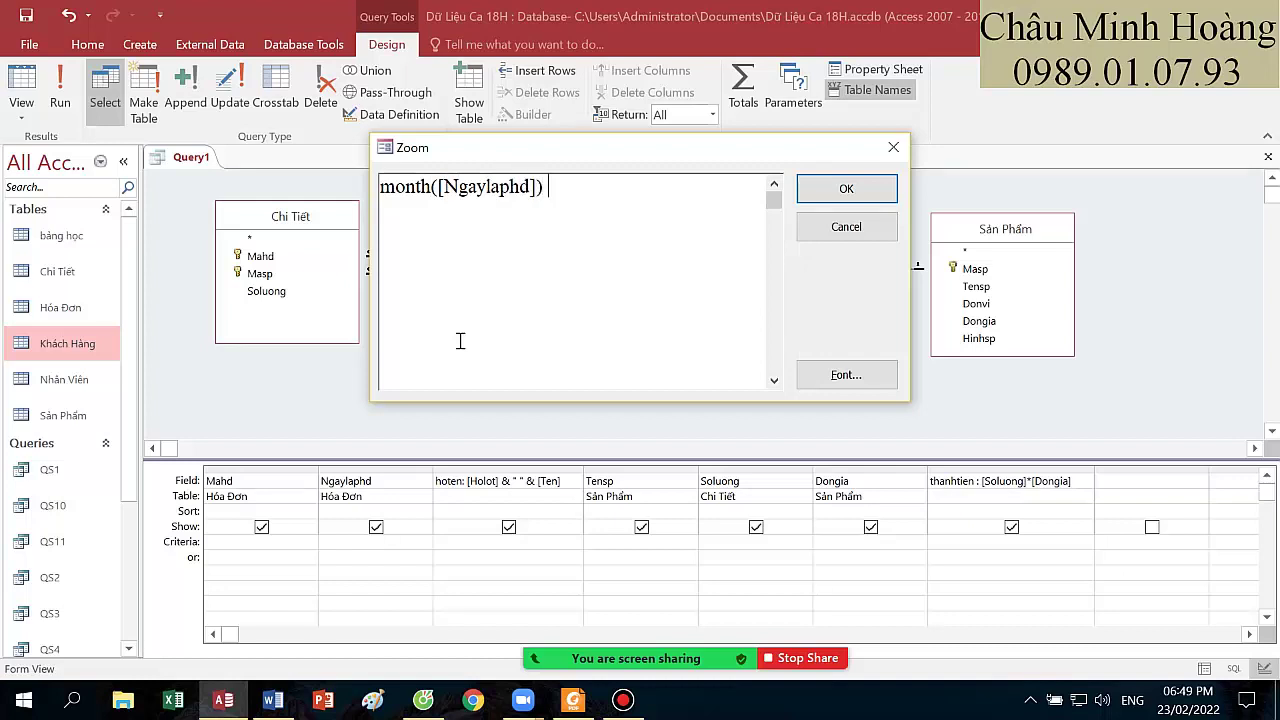
text(]) =9 or month([Ngaylaphd]) =10)
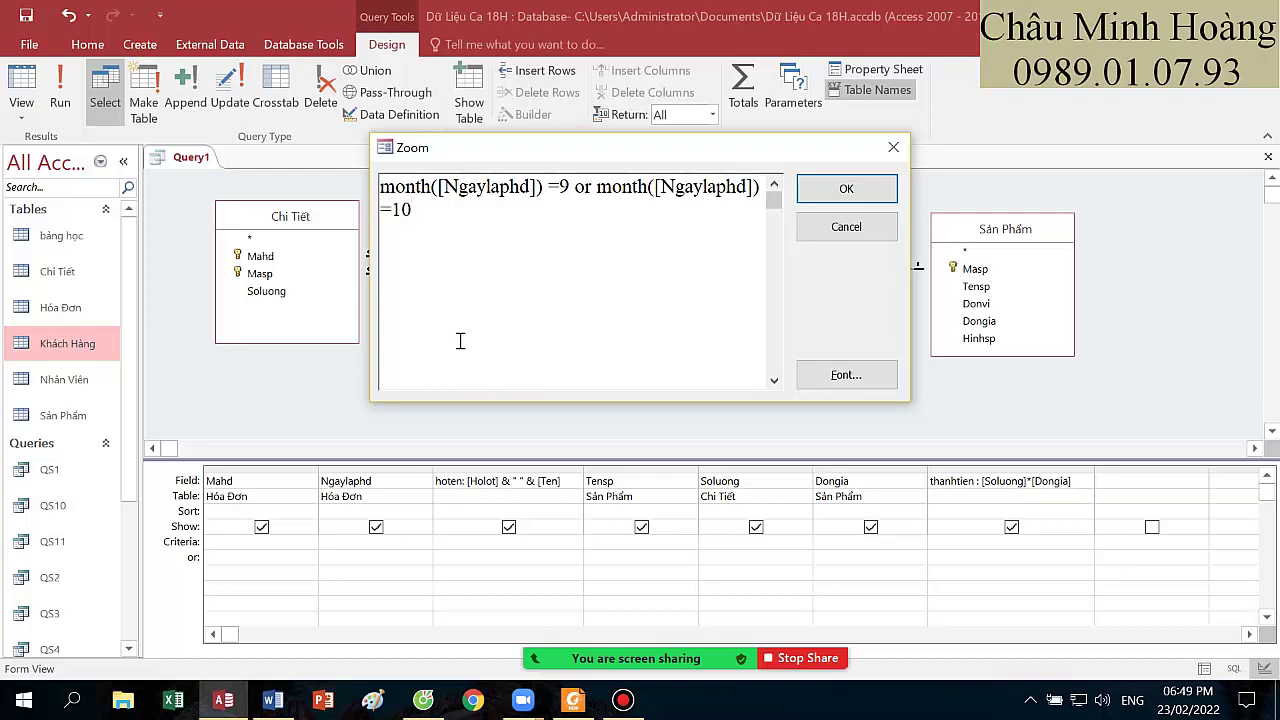
key(Return)
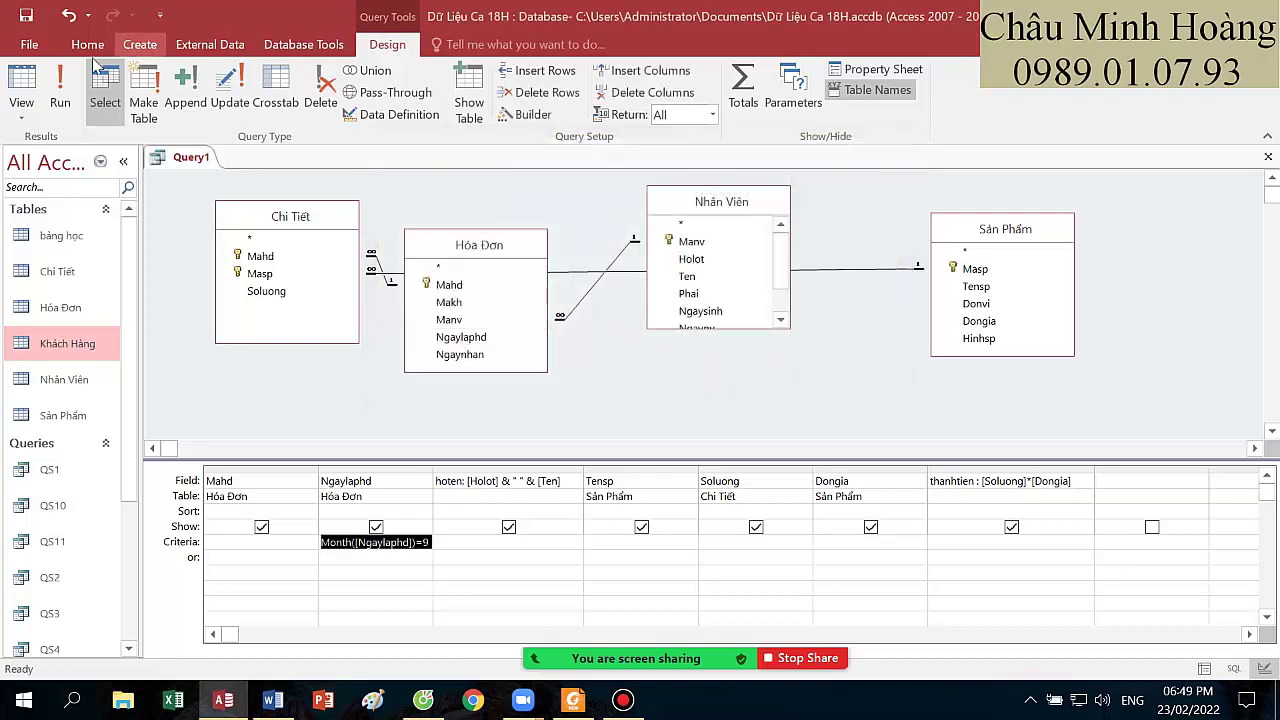
- Run the query to check the month filter, then fit the Ngaylaphd design column to its full criterion
click(61, 92)
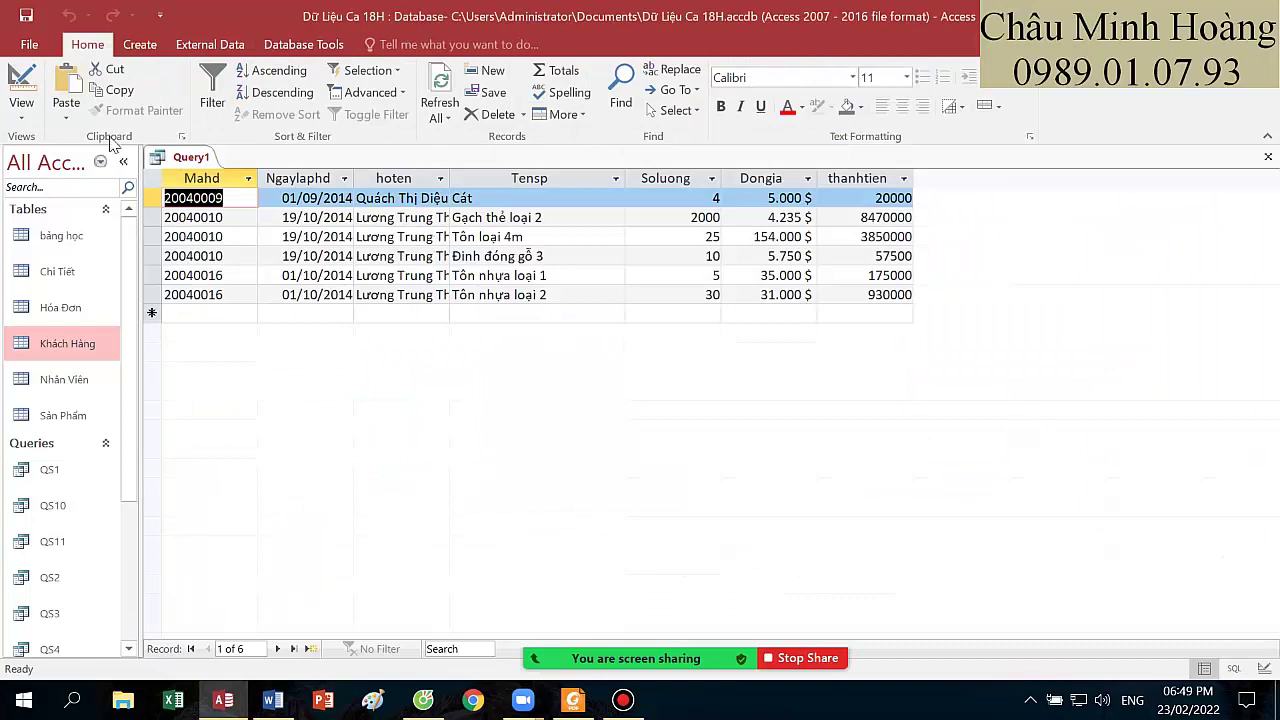
click(21, 85)
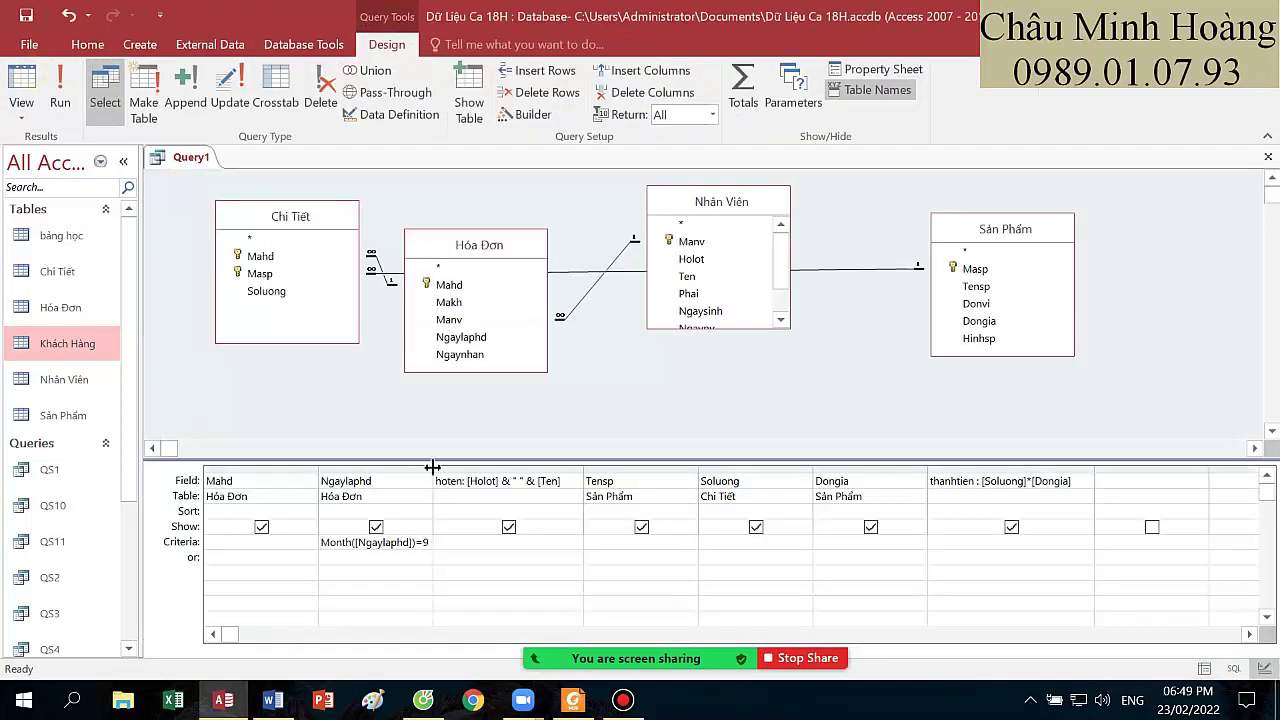
double_click(432, 467)
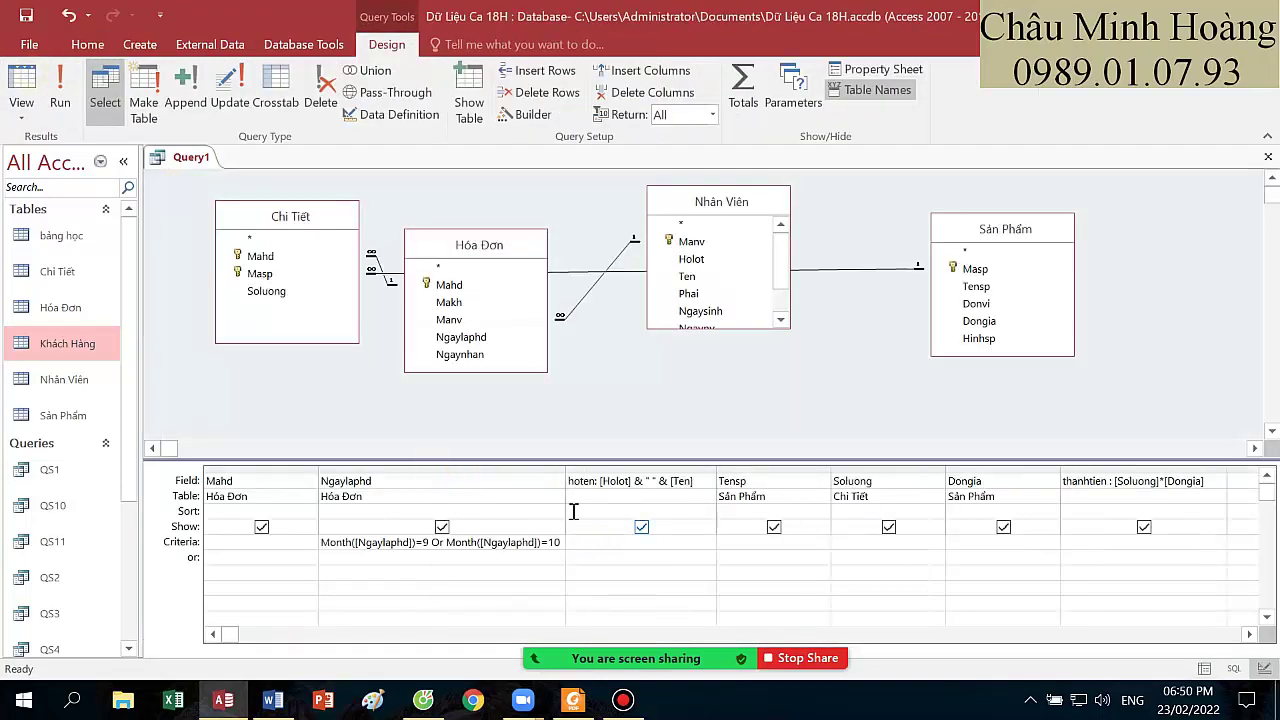
- Review the TNHH customer condition in the exercise PDF and add the Khách Hàng table back to the query
click(578, 702)
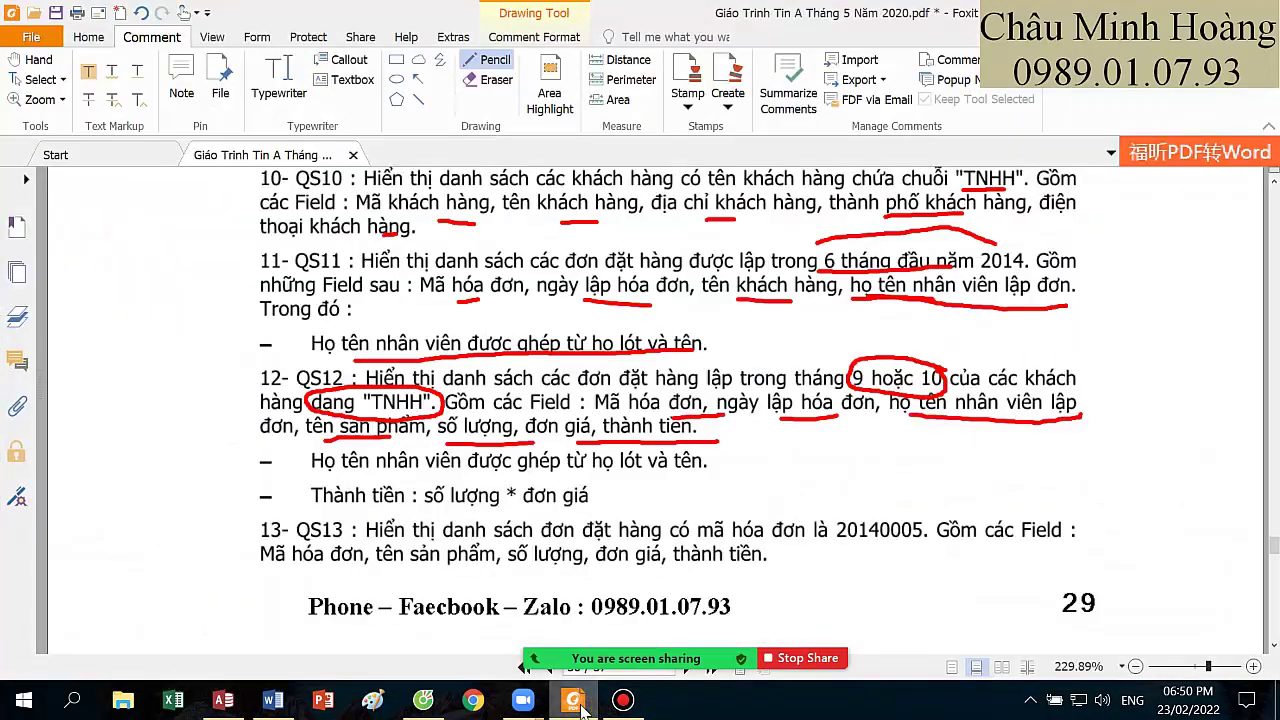
click(578, 702)
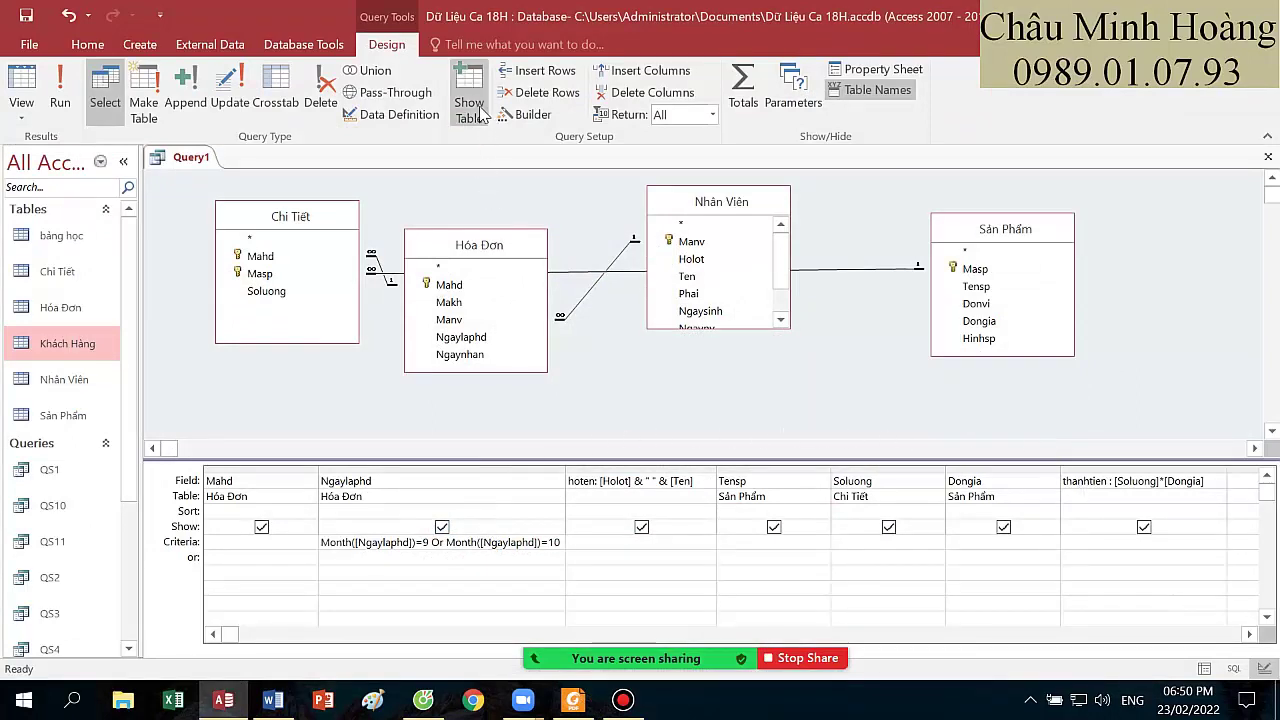
click(623, 700)
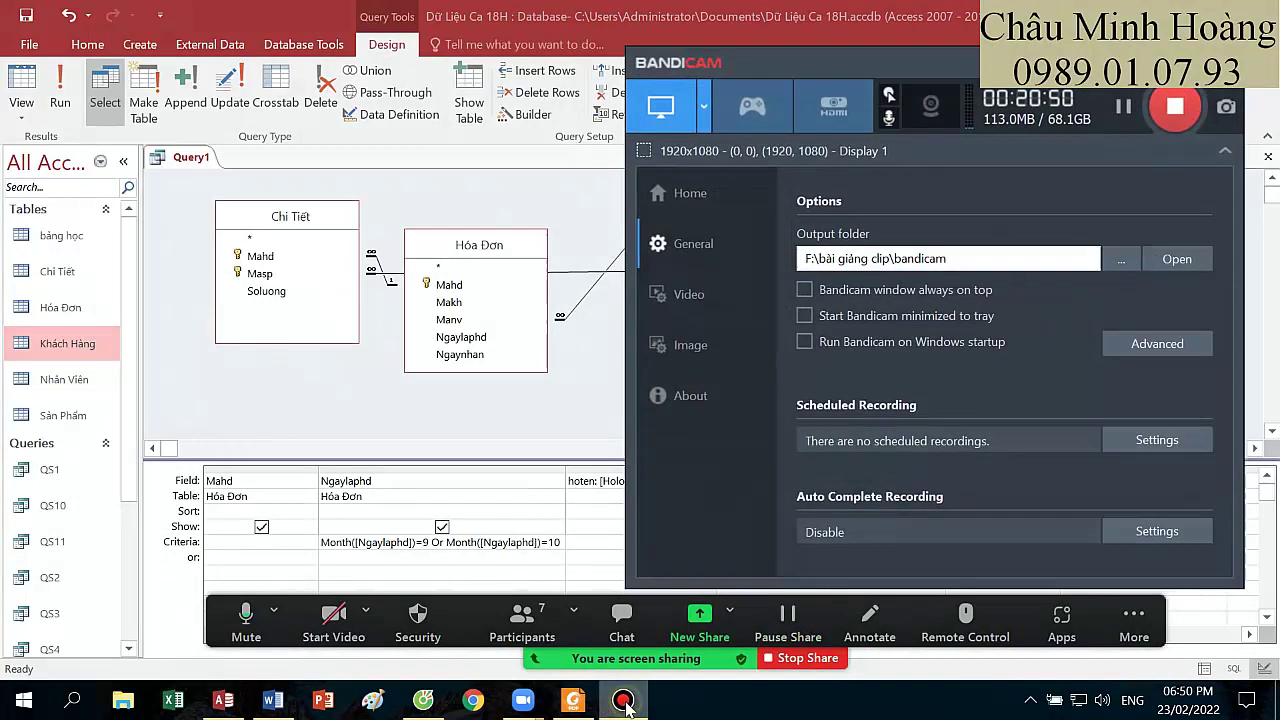
click(623, 700)
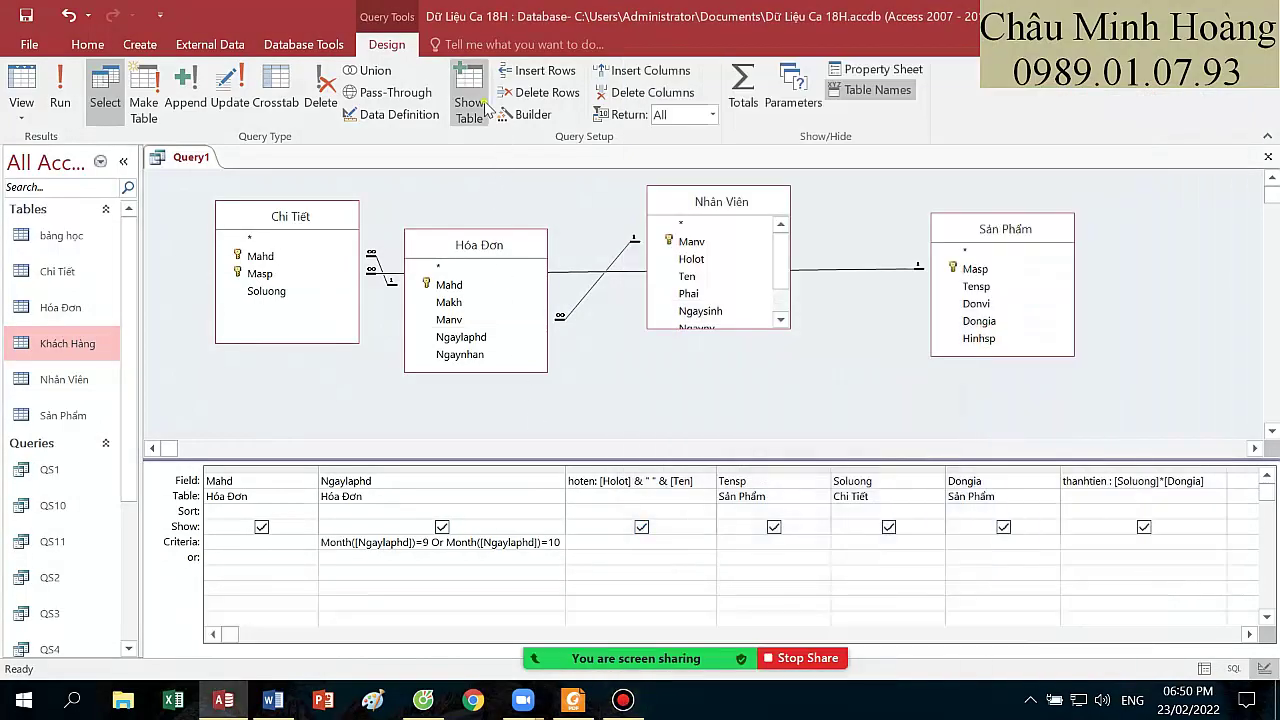
click(469, 104)
click(533, 290)
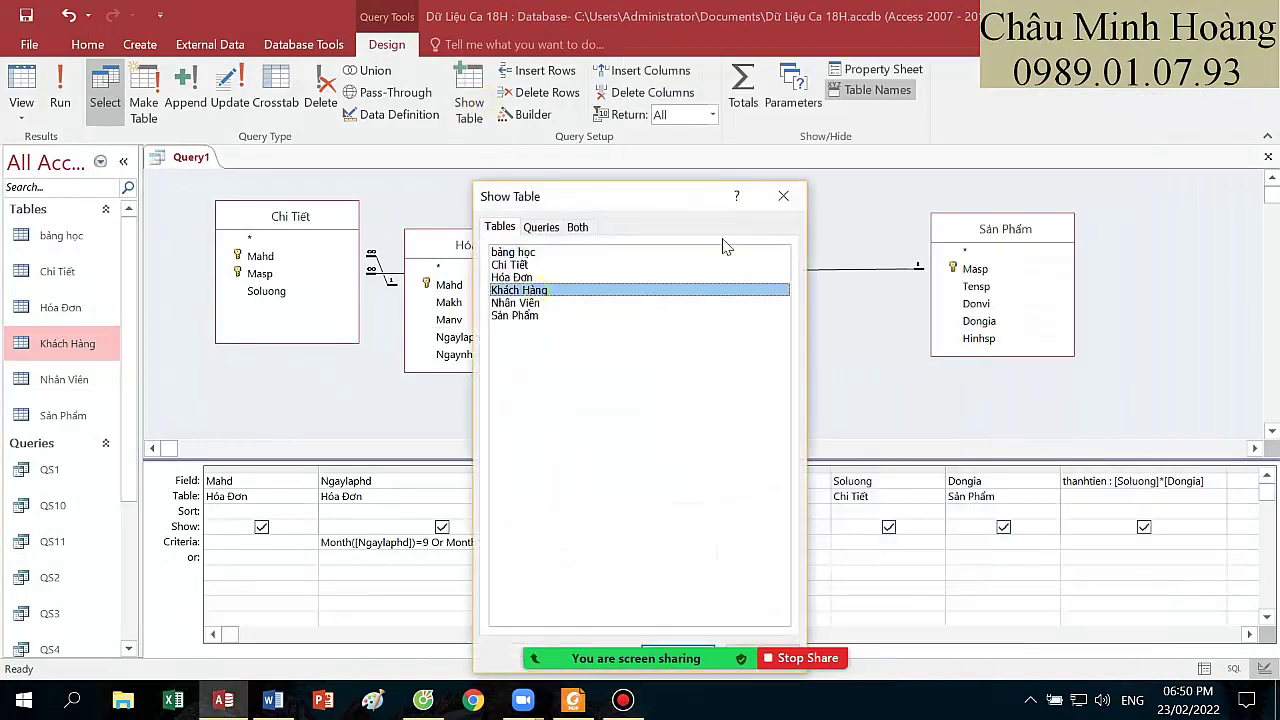
click(783, 196)
- Add Tenkh from Khách Hàng after the thanhtien field with the criterion like "*TNHH*"
click(1249, 634)
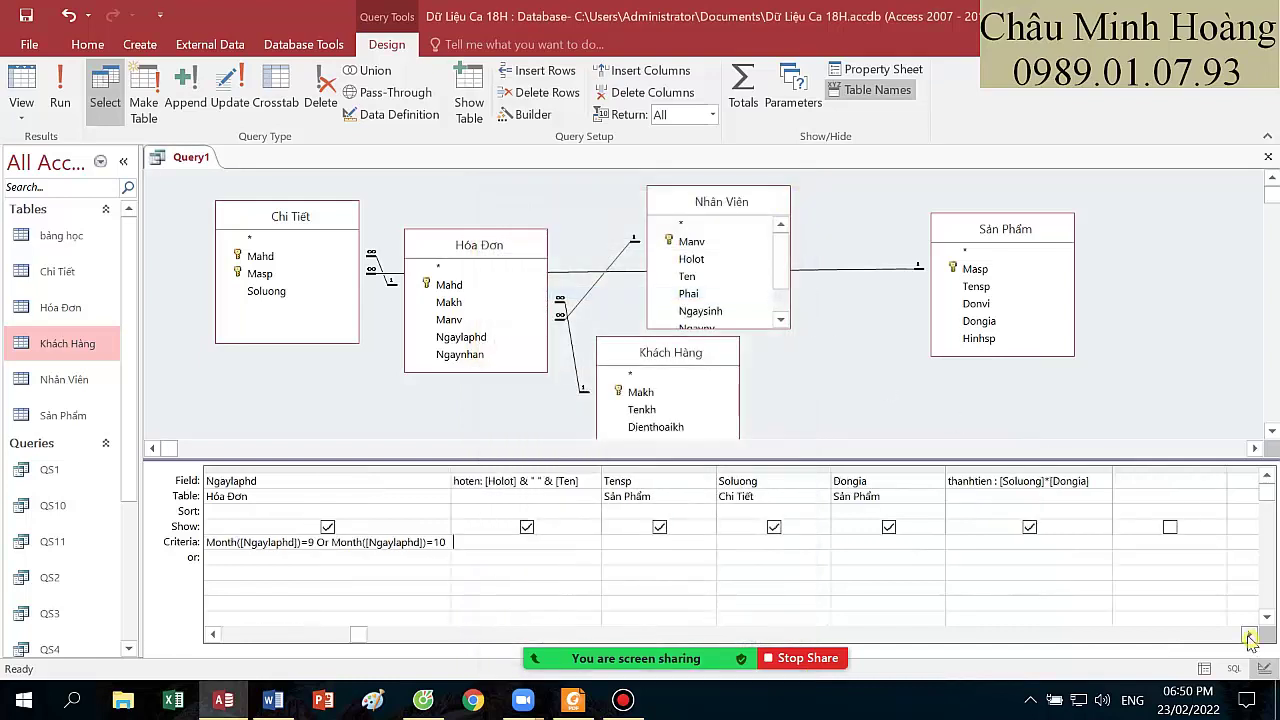
drag(645, 418, 1124, 485)
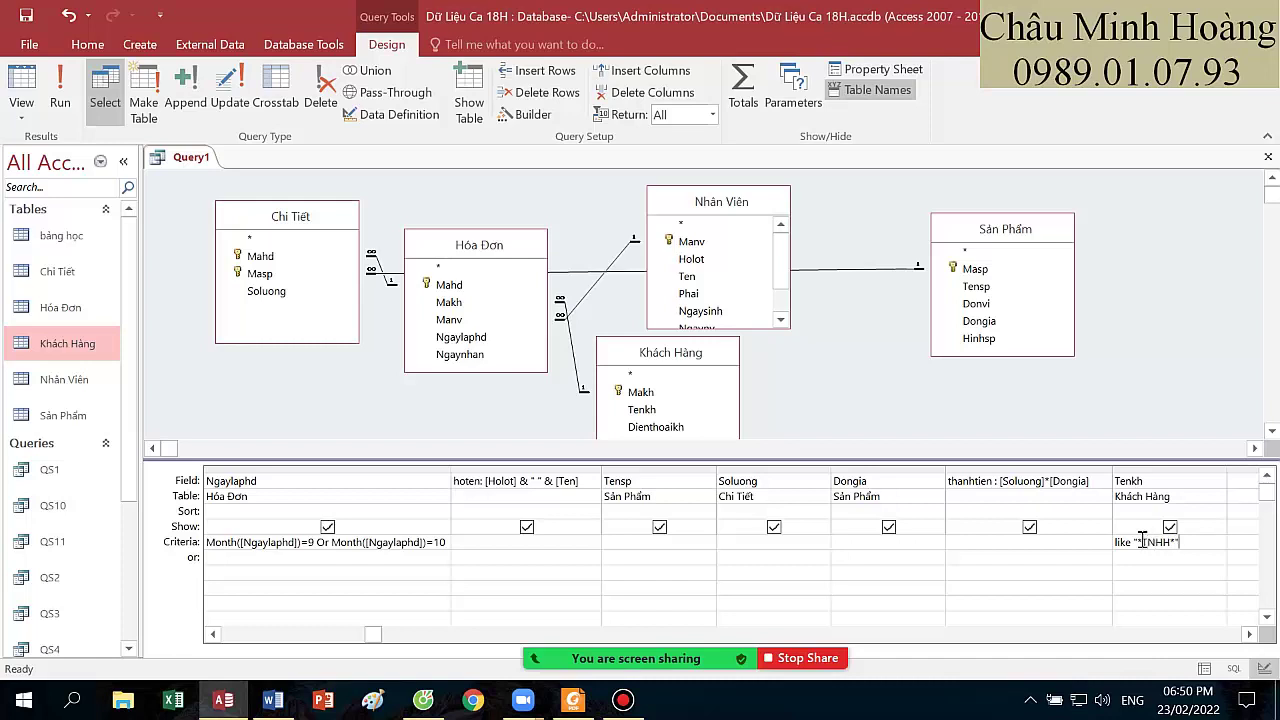
key(Return)
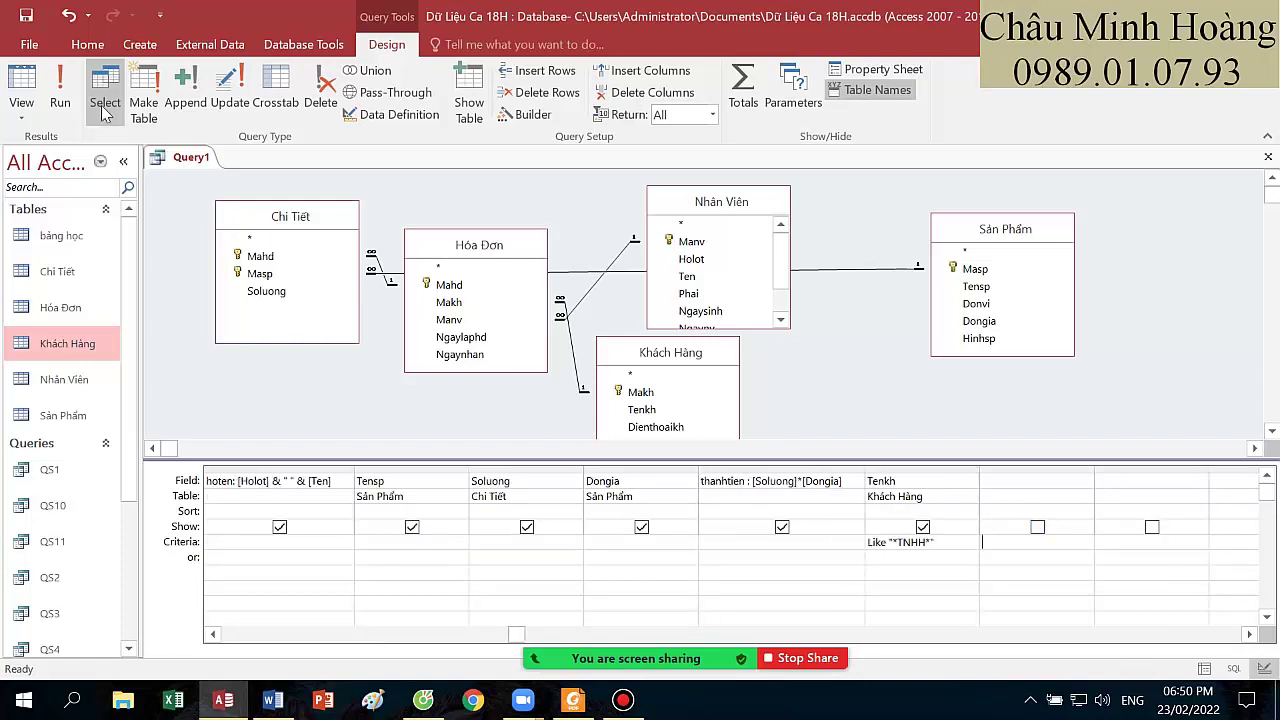
- Run the query to check the TNHH filter, then return to the design and exclude Tenkh from the displayed fields
click(62, 95)
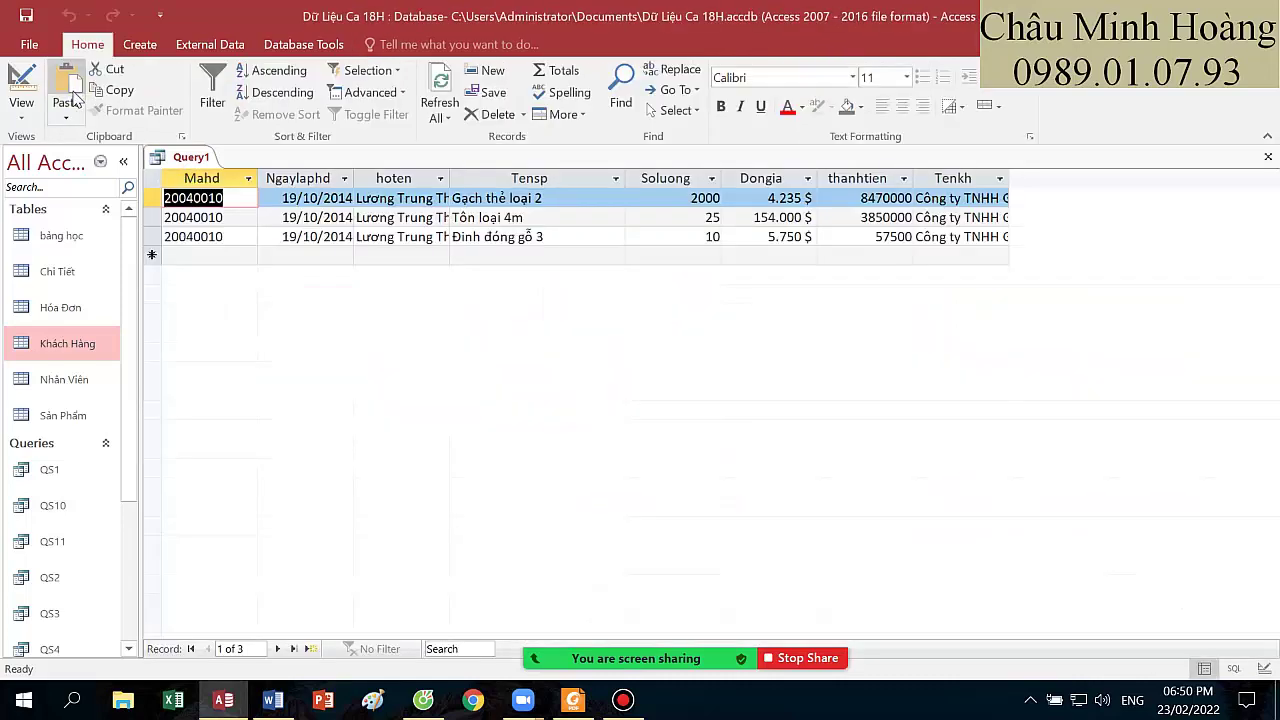
click(21, 100)
click(922, 527)
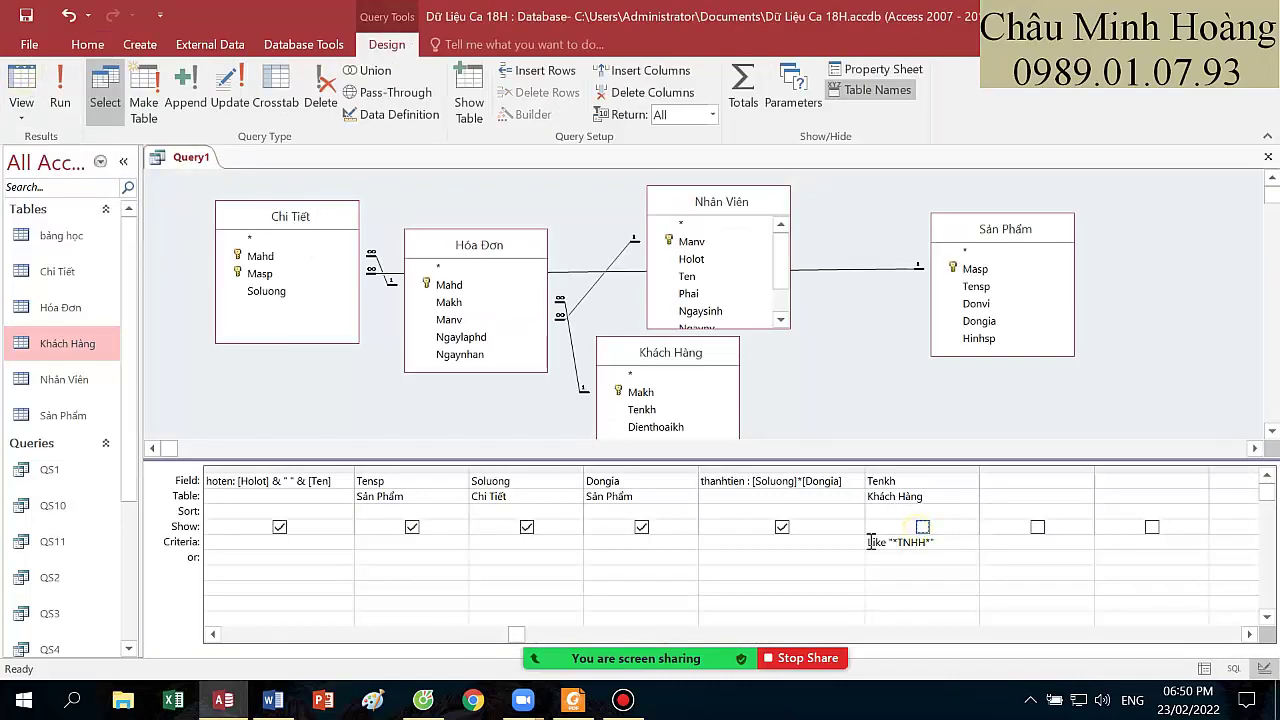
- Narrow the query design columns from Mahd through Tenkh to fit their contents
click(213, 636)
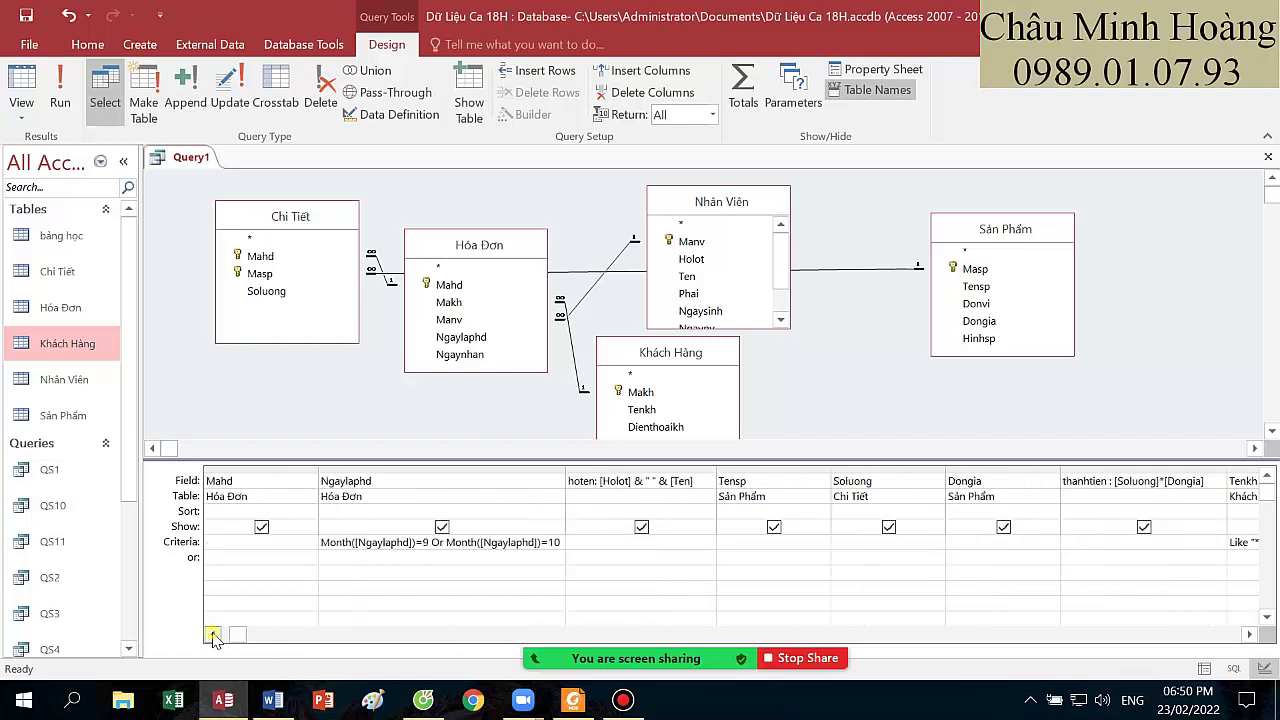
drag(317, 470, 251, 471)
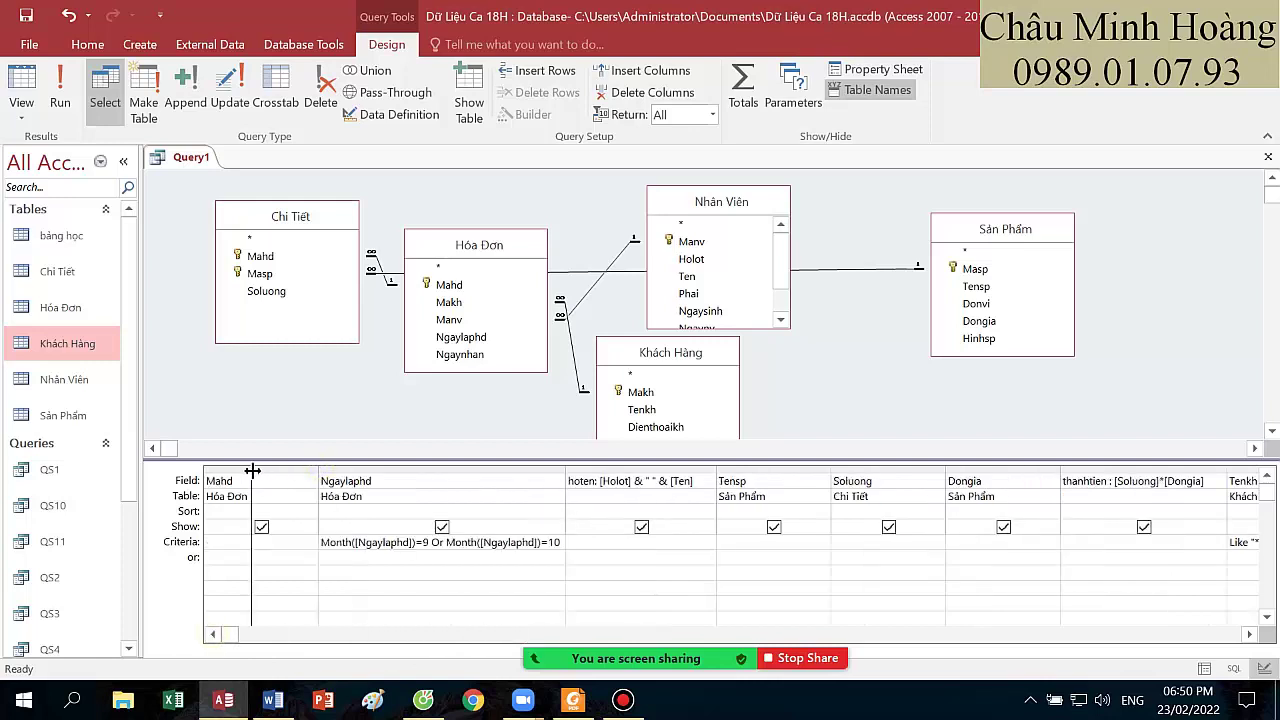
drag(649, 470, 633, 470)
drag(750, 466, 688, 470)
drag(802, 469, 742, 470)
drag(857, 465, 806, 466)
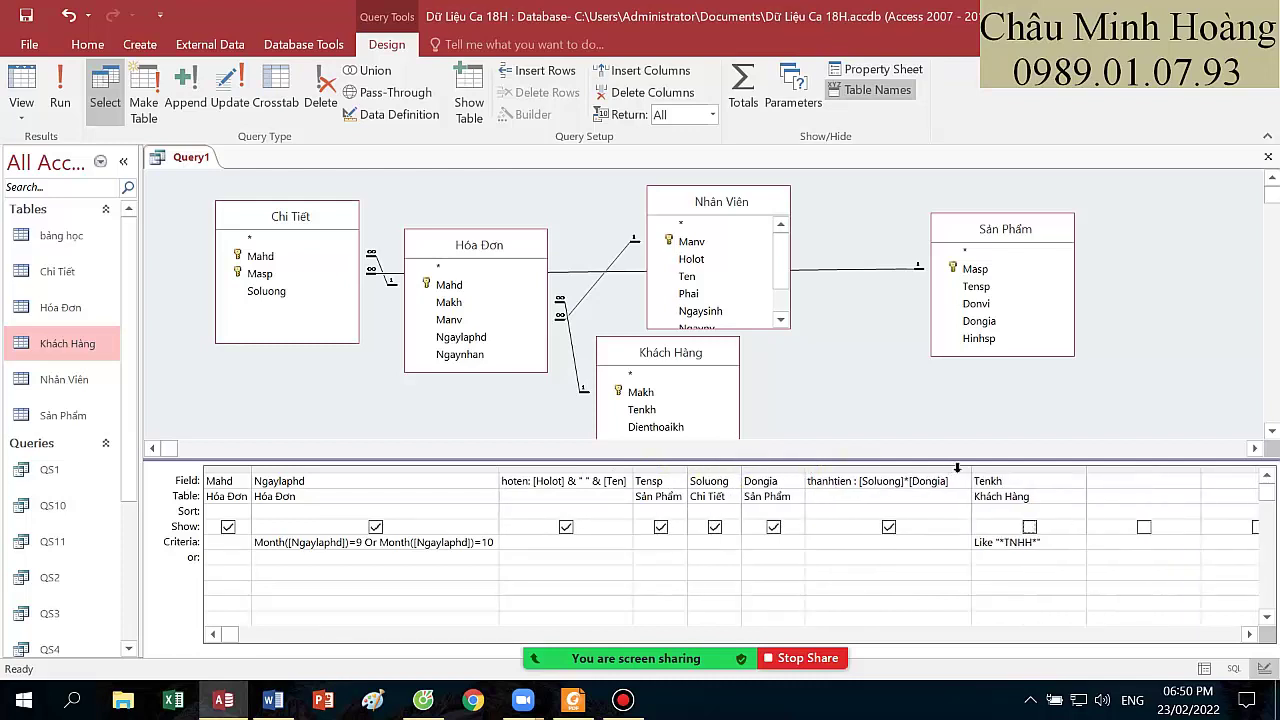
drag(970, 469, 962, 469)
click(1073, 467)
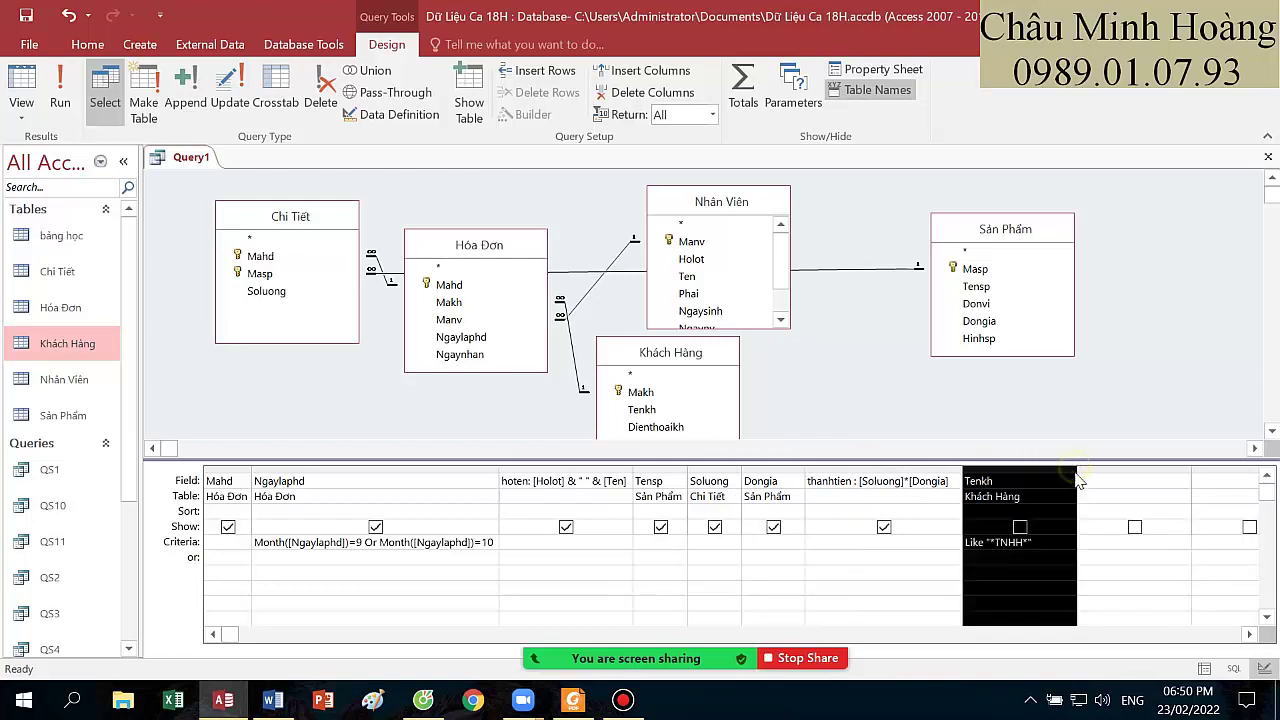
drag(1073, 471, 1044, 471)
click(1040, 480)
click(1058, 480)
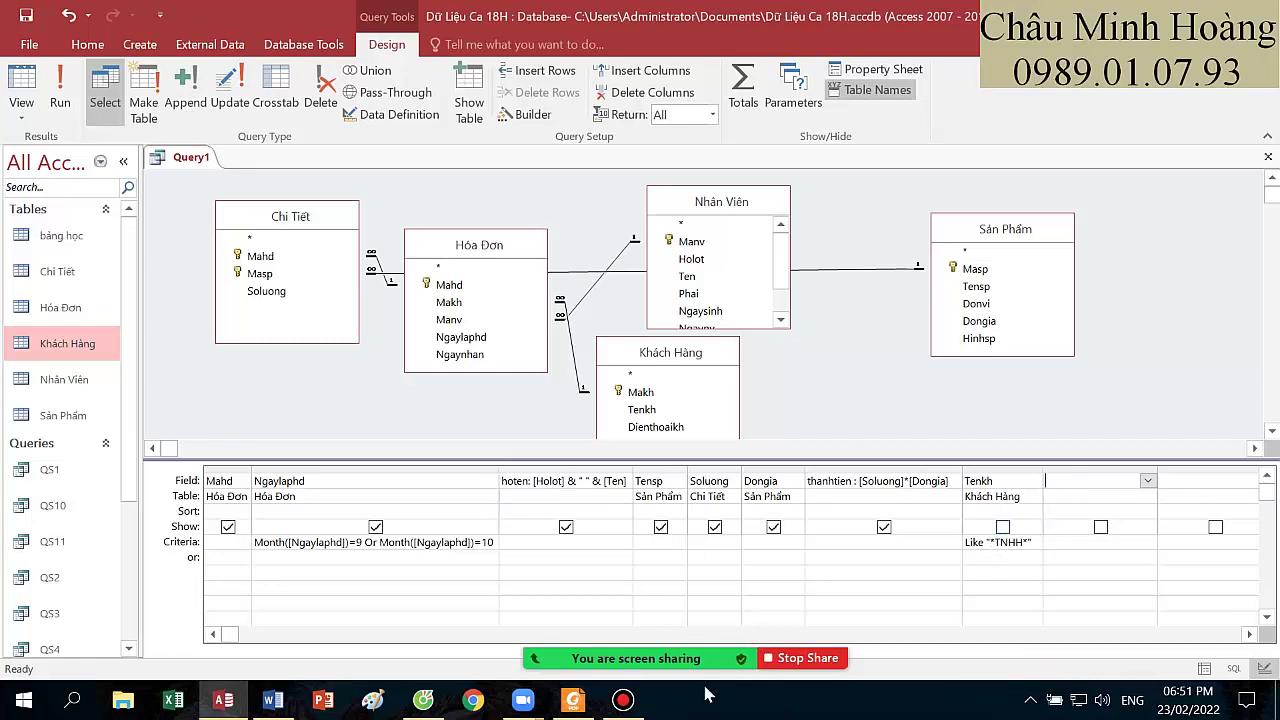
- Check the query name in the exercise PDF and save the query as QS12
click(571, 706)
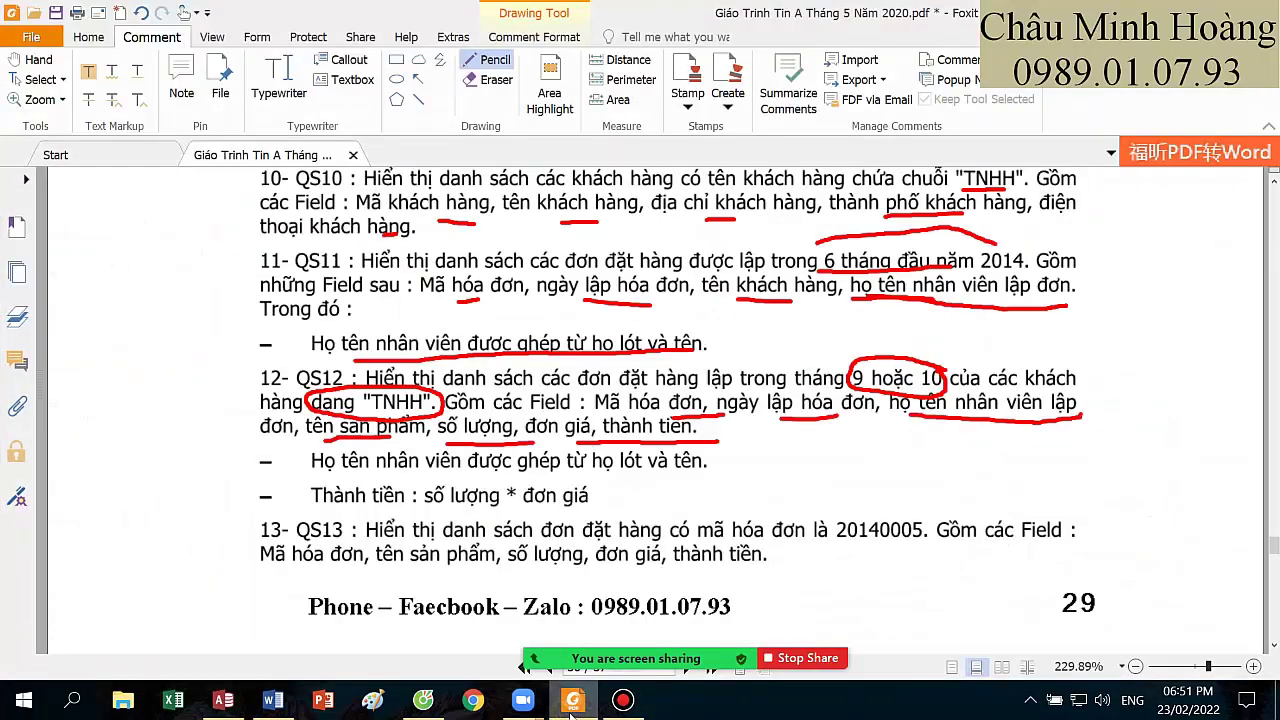
click(571, 706)
key(ctrl+s)
text(QS12)
key(Return)
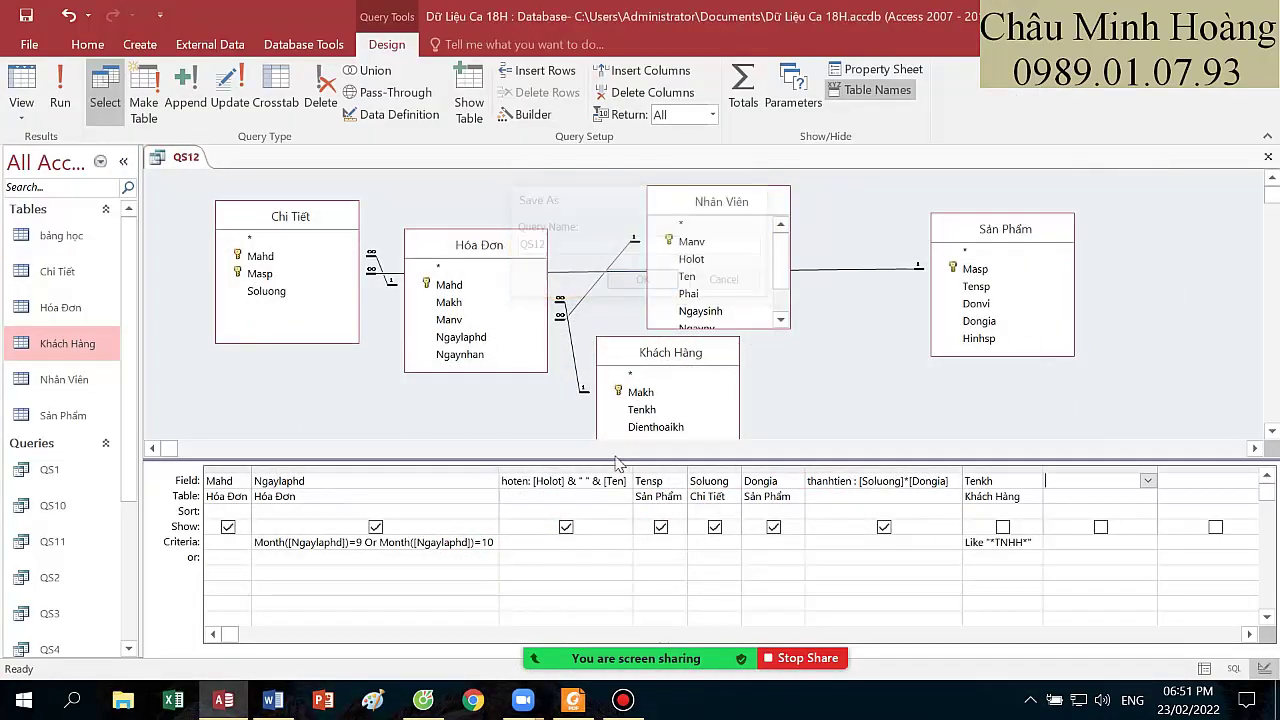
click(622, 699)
click(1131, 116)
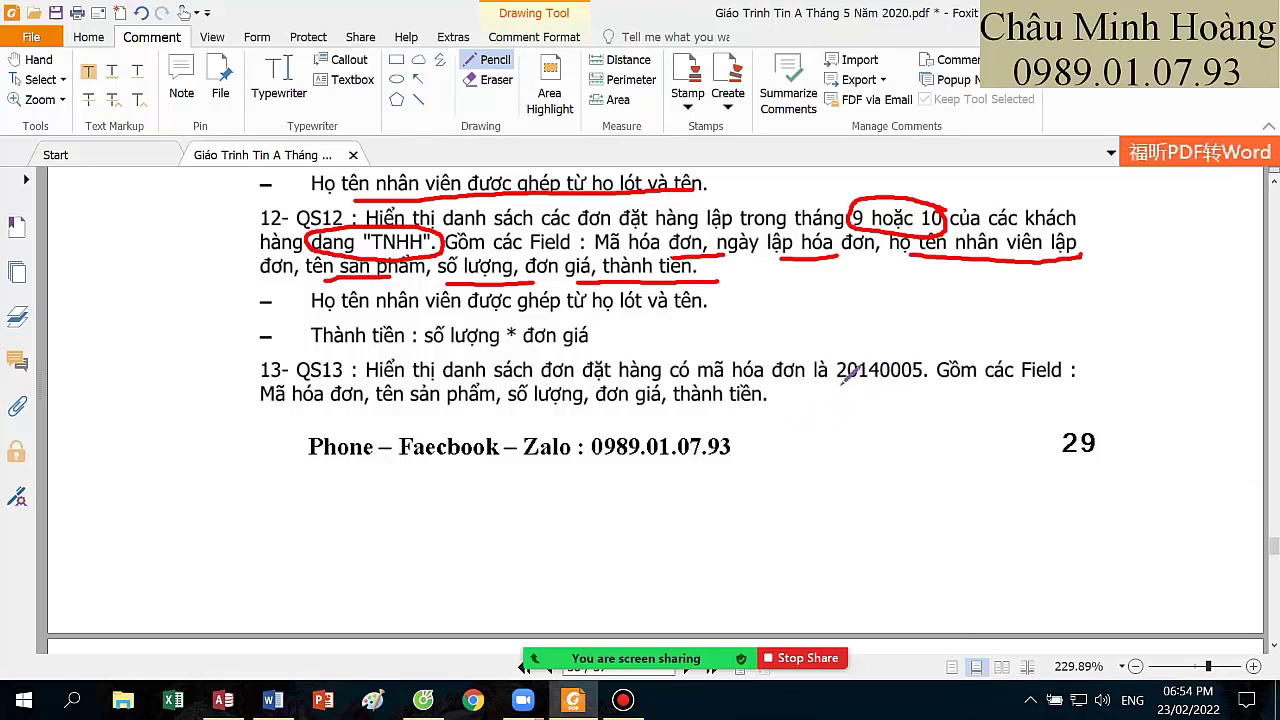
- Underline the invoice code condition and the list of required fields for QS13 in the exercise PDF
drag(832, 386, 886, 390)
drag(307, 413, 590, 431)
drag(676, 431, 758, 425)
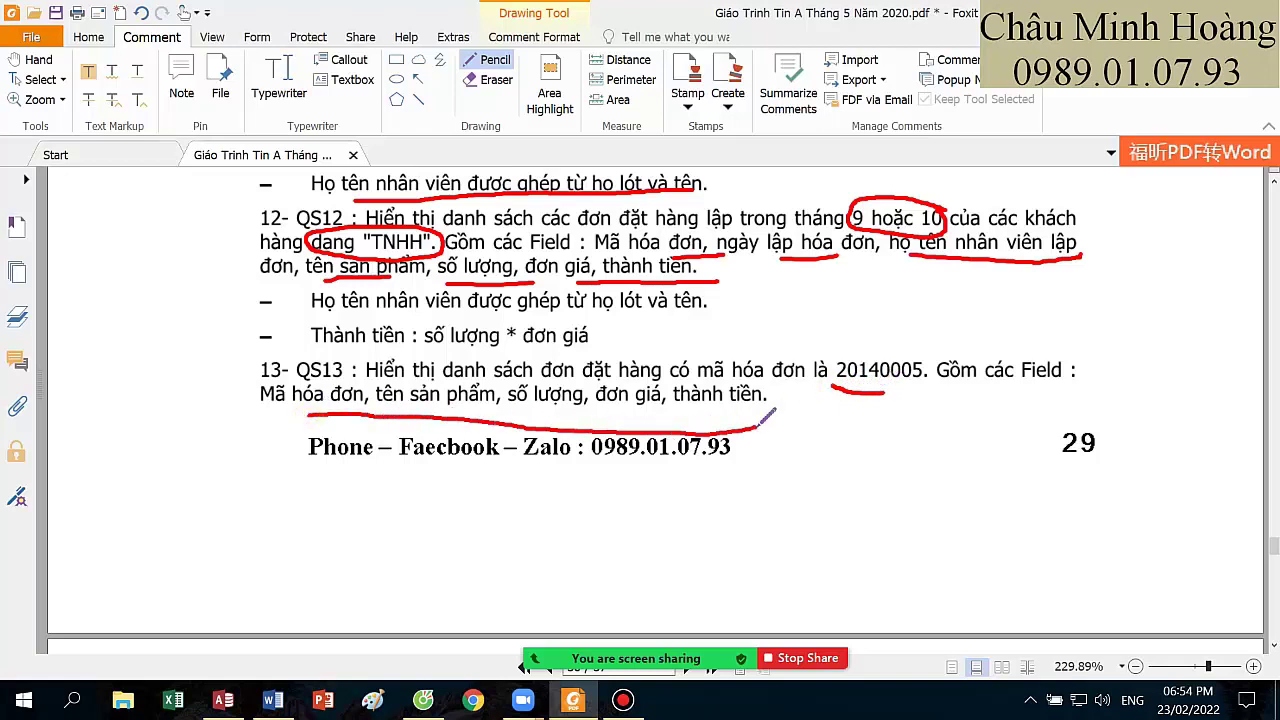
scroll(742, 404, down, 10)
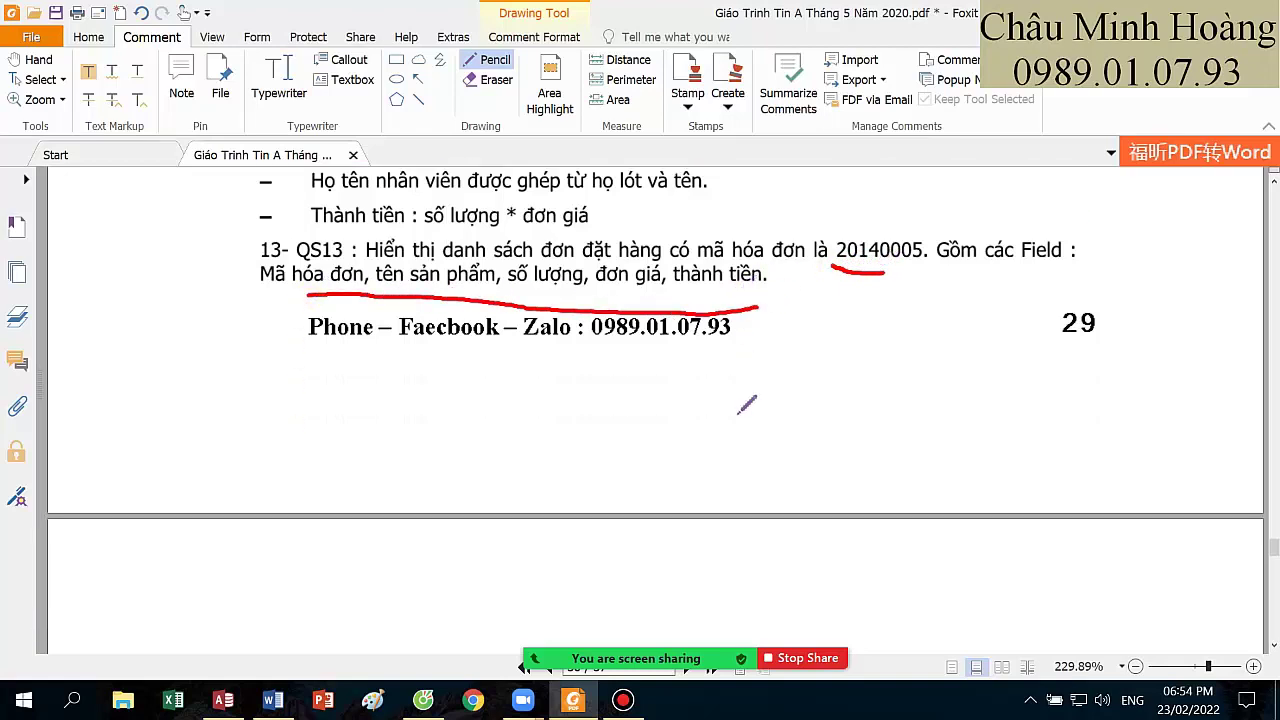
scroll(618, 467, up, 12)
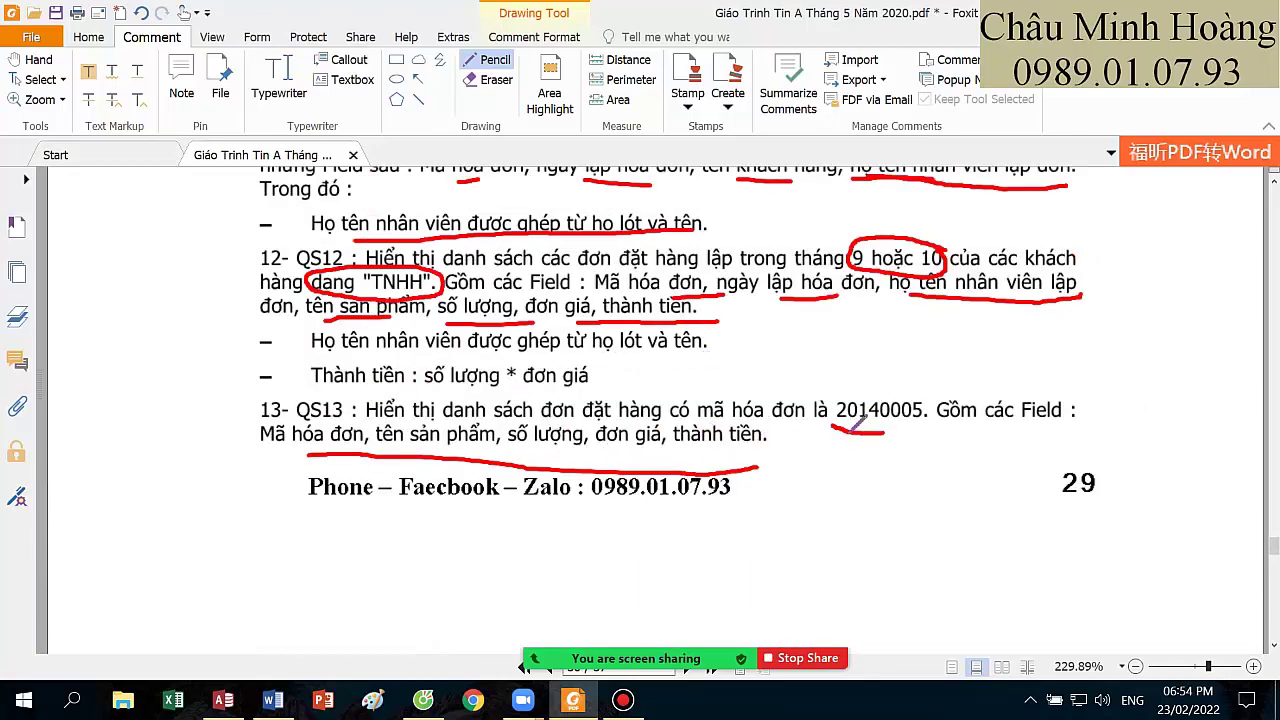
click(700, 615)
click(518, 383)
click(518, 383)
- Create a query in Design view with the Chi Tiết, Hóa Đơn, Khách Hàng, Nhân Viên and Sản Phẩm tables
click(140, 44)
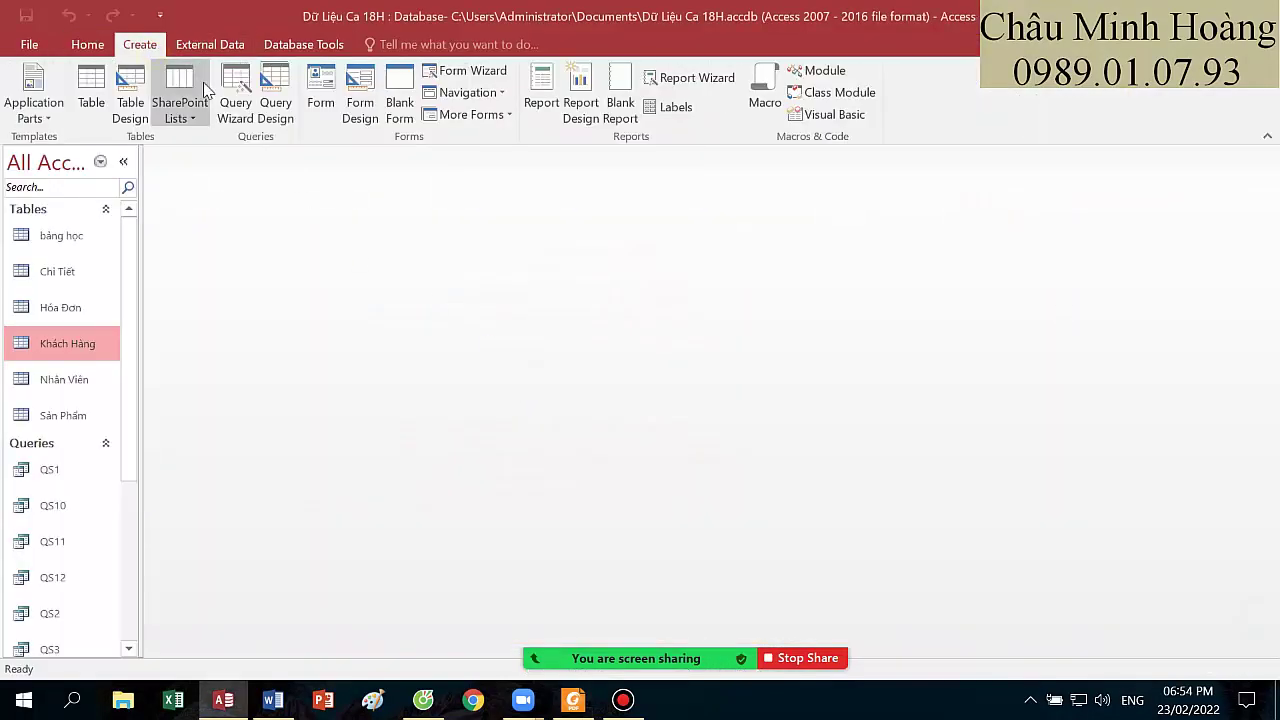
click(277, 92)
drag(525, 316, 530, 272)
drag(600, 208, 600, 111)
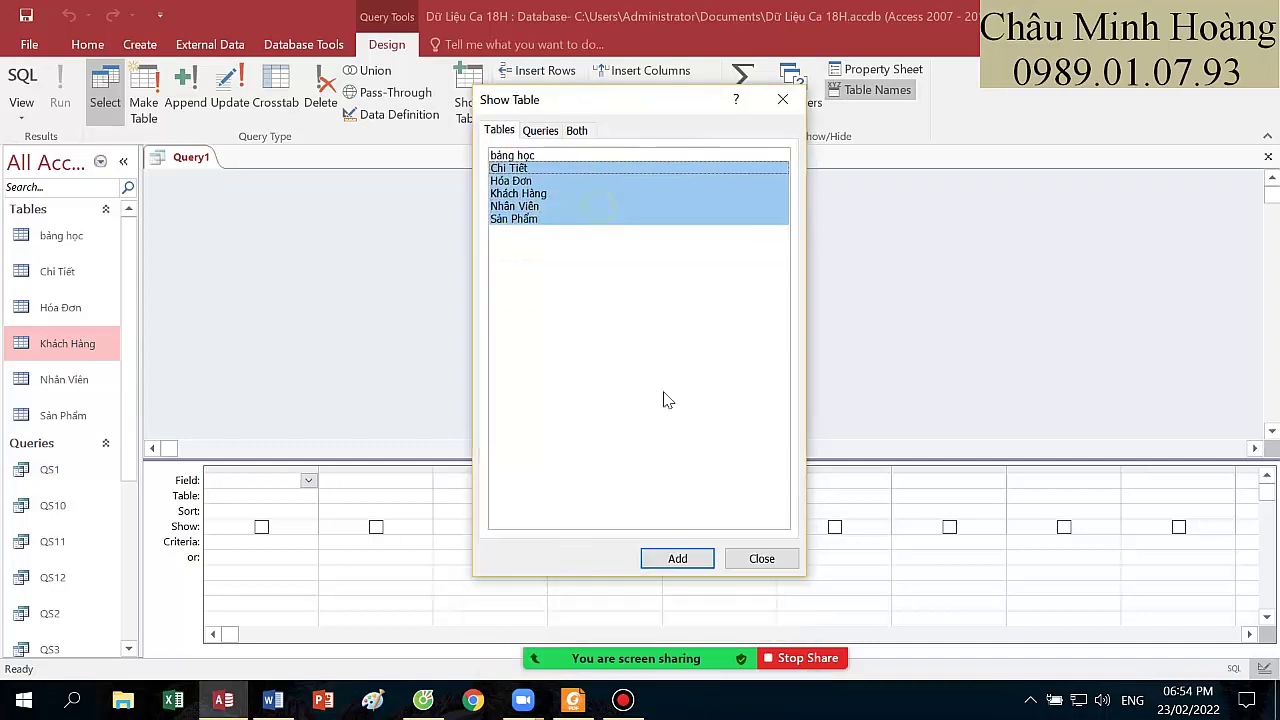
click(677, 558)
click(767, 566)
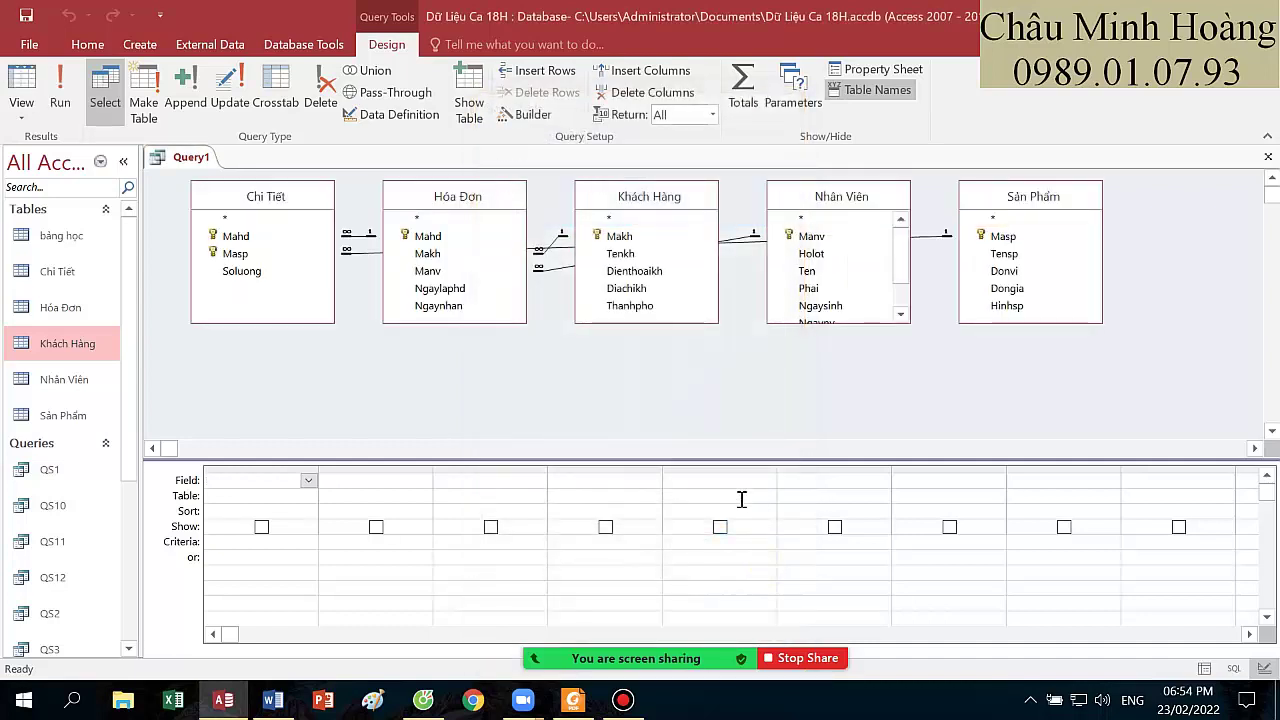
- Review the QS13 fields in the PDF, add Mahd from Chi Tiết and Tensp from Sản Phẩm, and move both tables lower
click(577, 703)
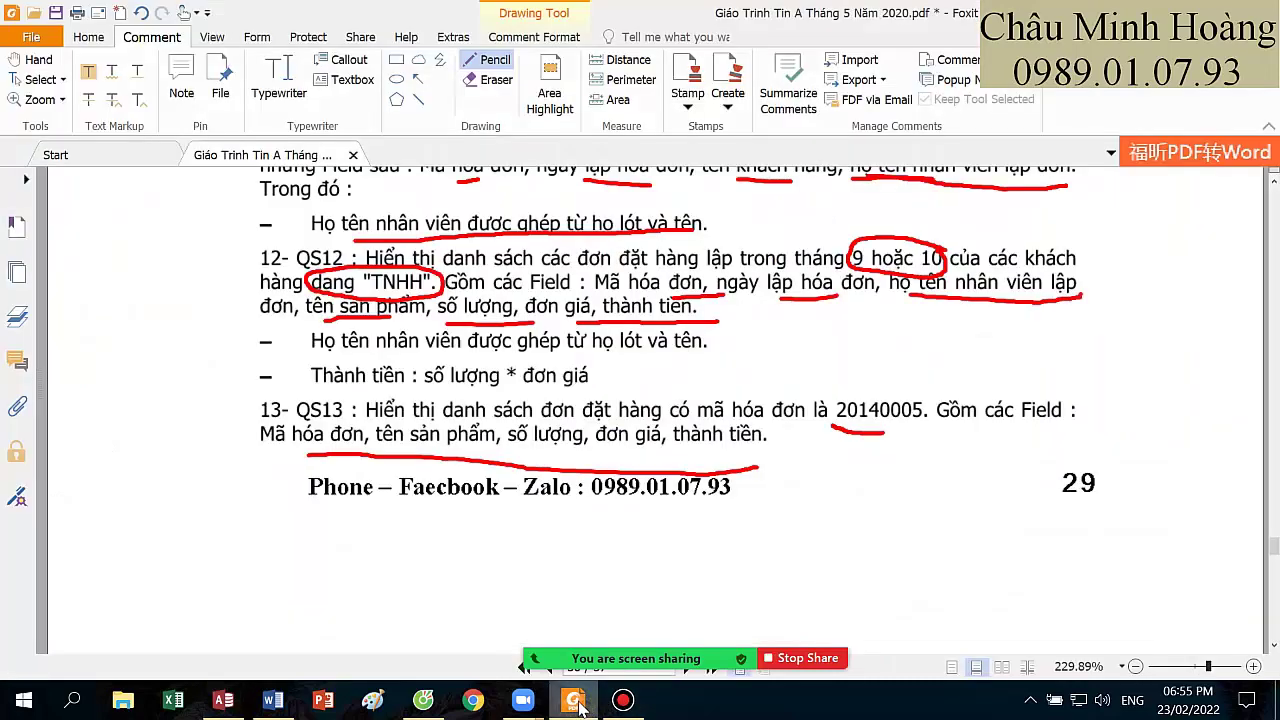
click(577, 703)
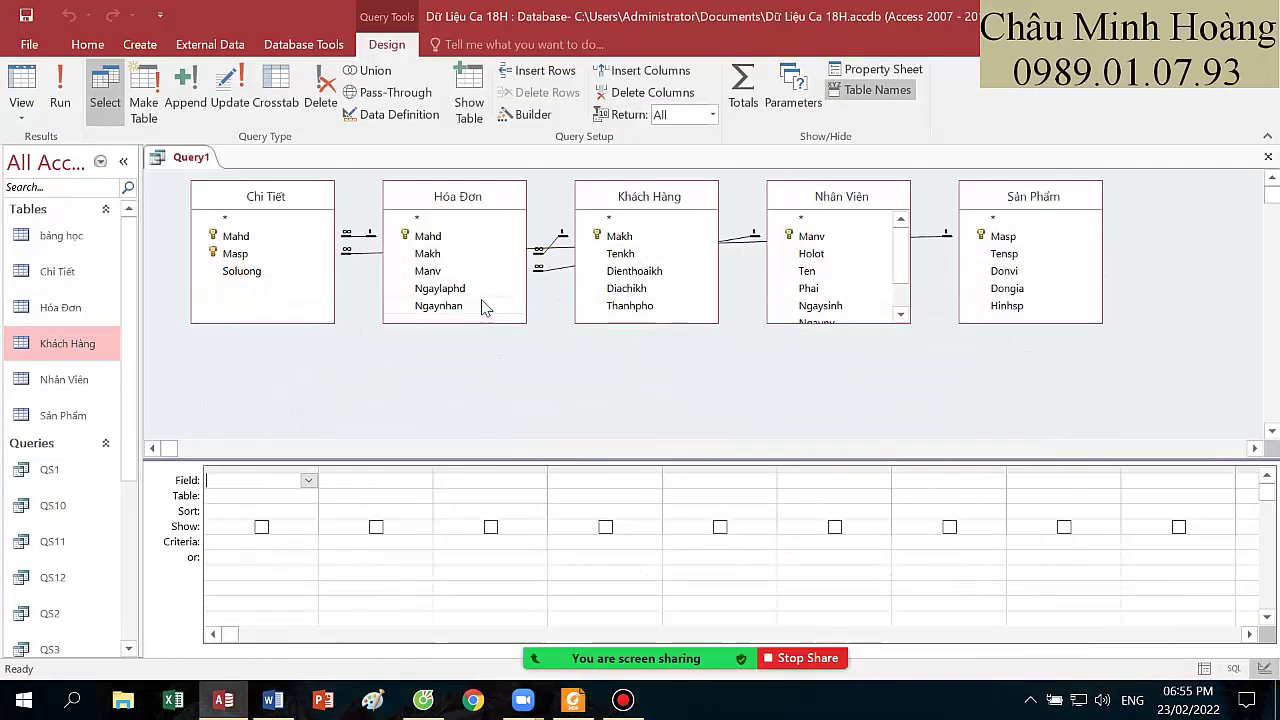
double_click(236, 236)
drag(265, 210, 260, 288)
double_click(1004, 253)
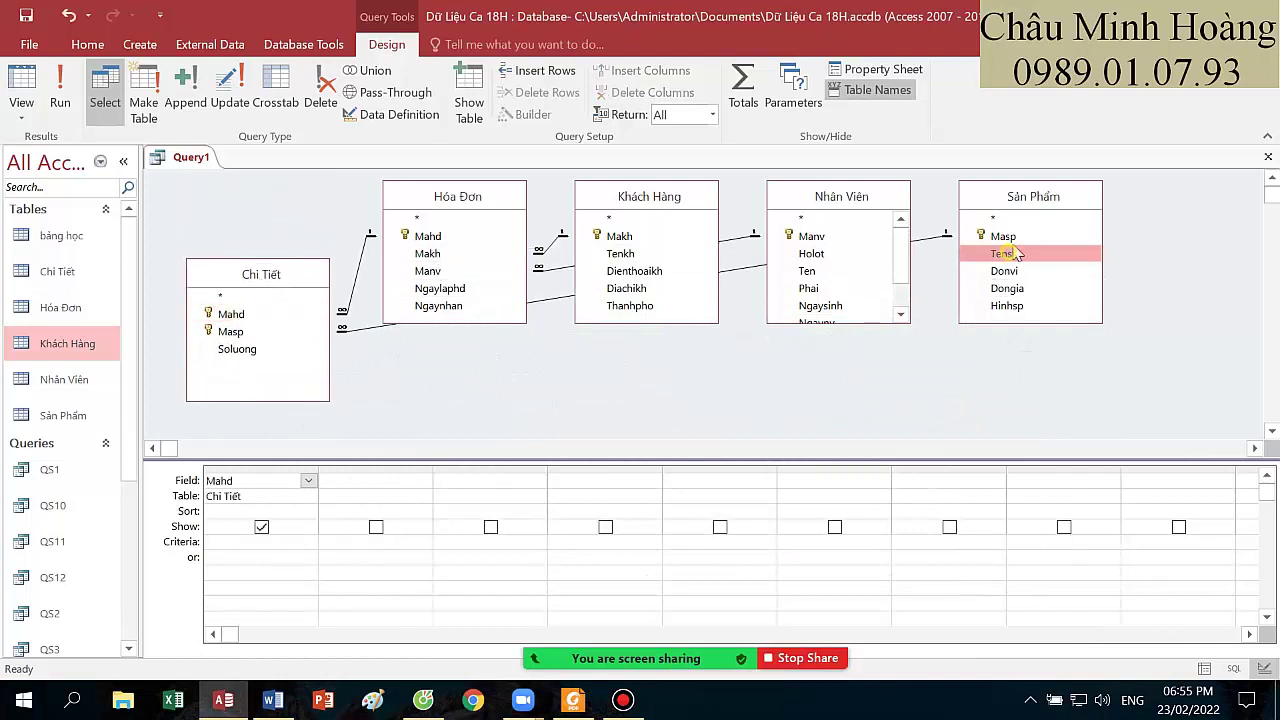
drag(1030, 205, 1030, 267)
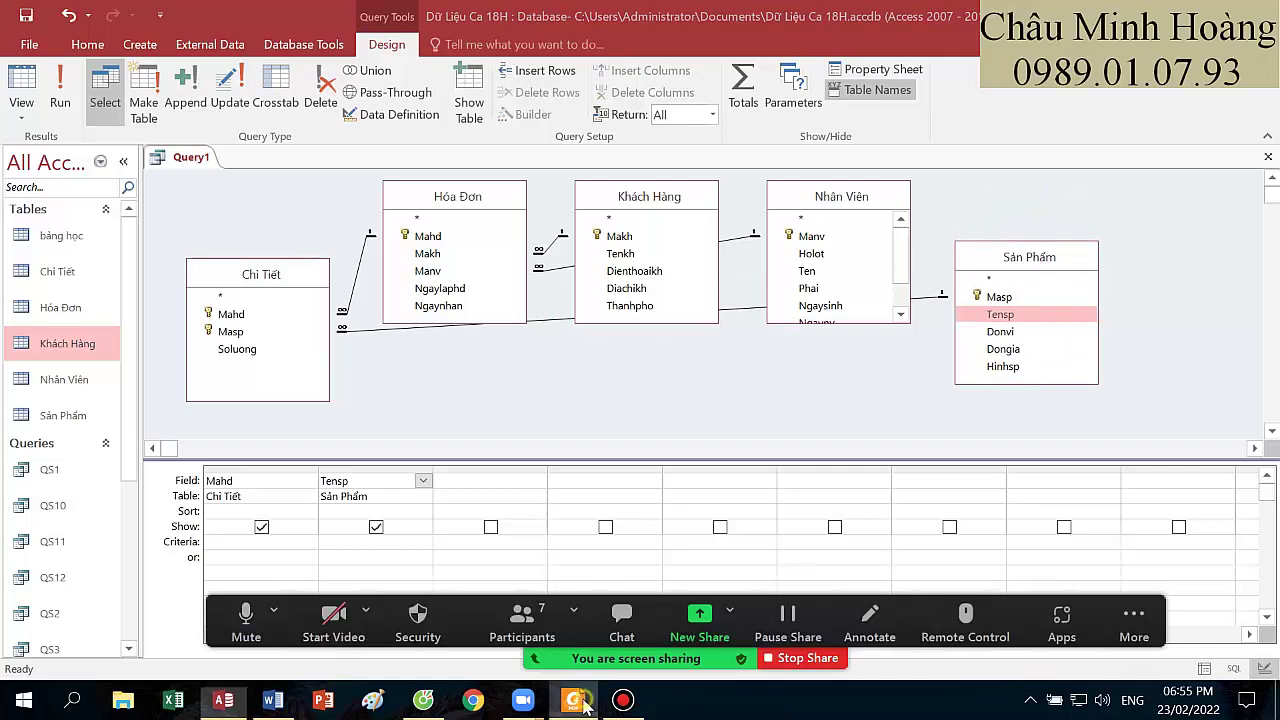
- Recheck the QS13 field list and add Soluong from Chi Tiết and Dongia from Sản Phẩm to the query
click(582, 703)
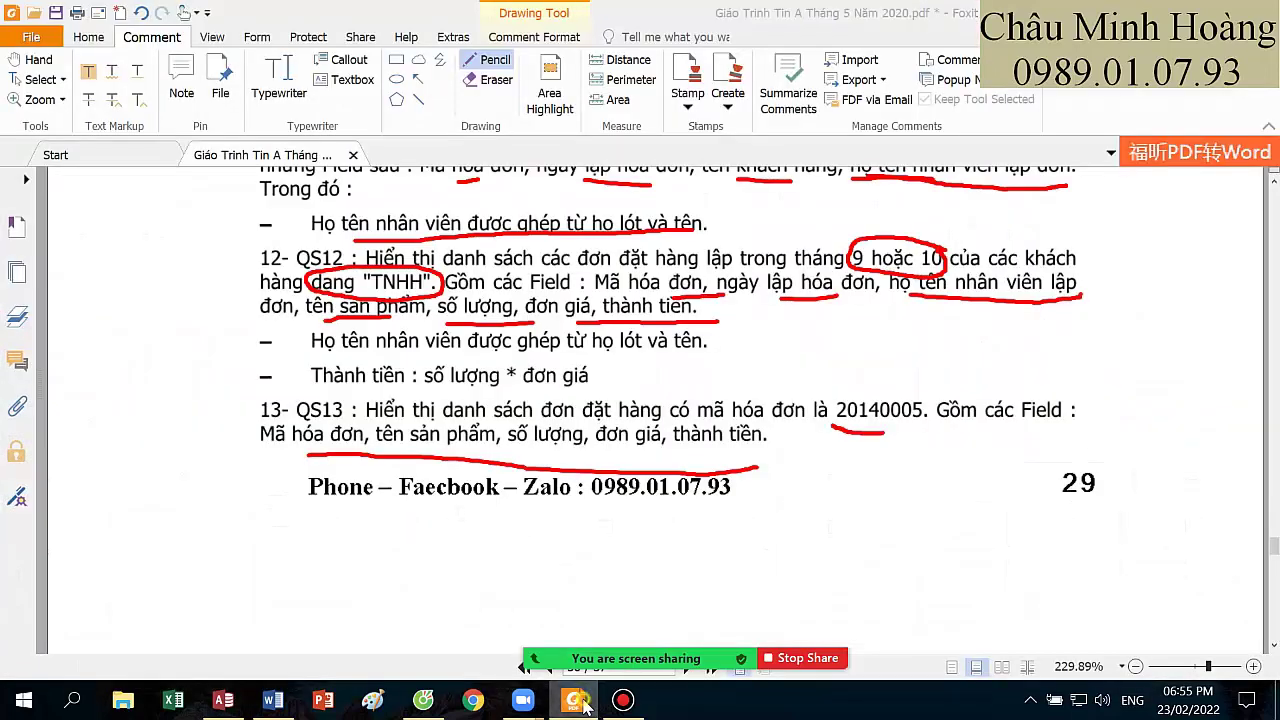
click(583, 703)
double_click(276, 349)
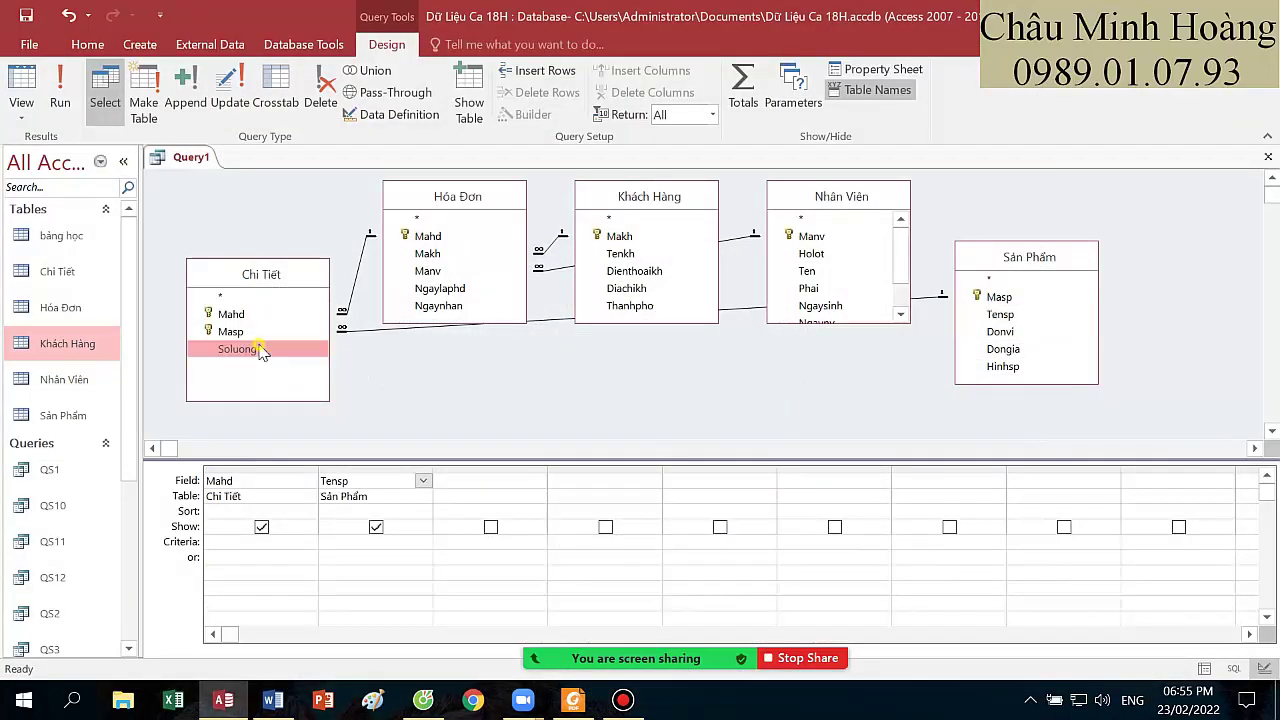
double_click(1001, 349)
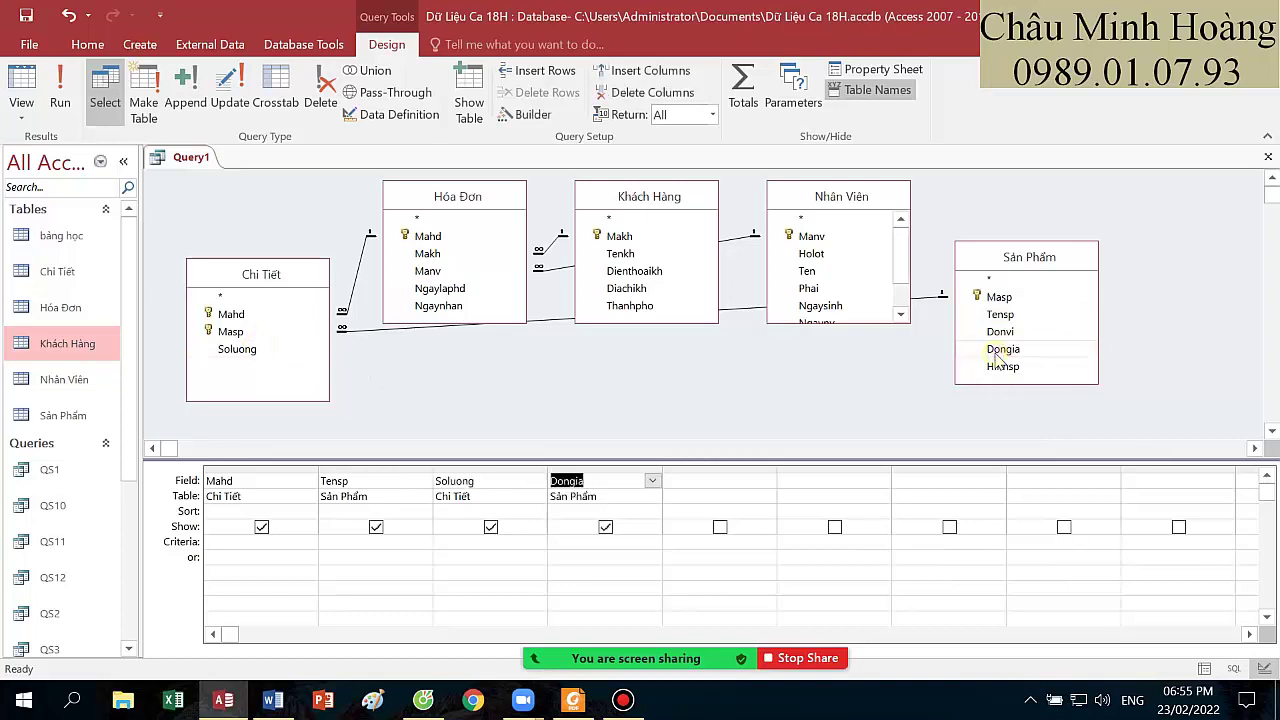
- Add the calculated field thanhtien: [Soluong] * [Dongia] after Dongia, then run the query and return to its design
click(709, 482)
text(thanhtie)
right_click(697, 481)
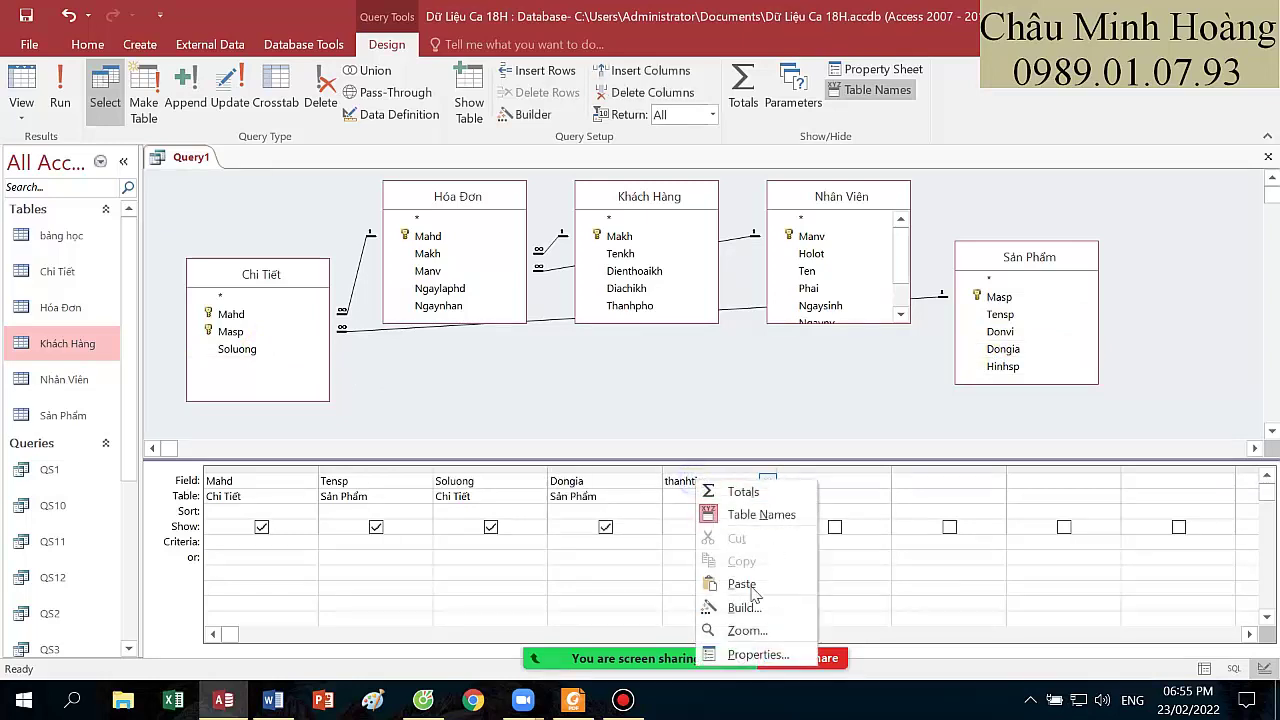
click(745, 623)
click(504, 183)
text(: [D)
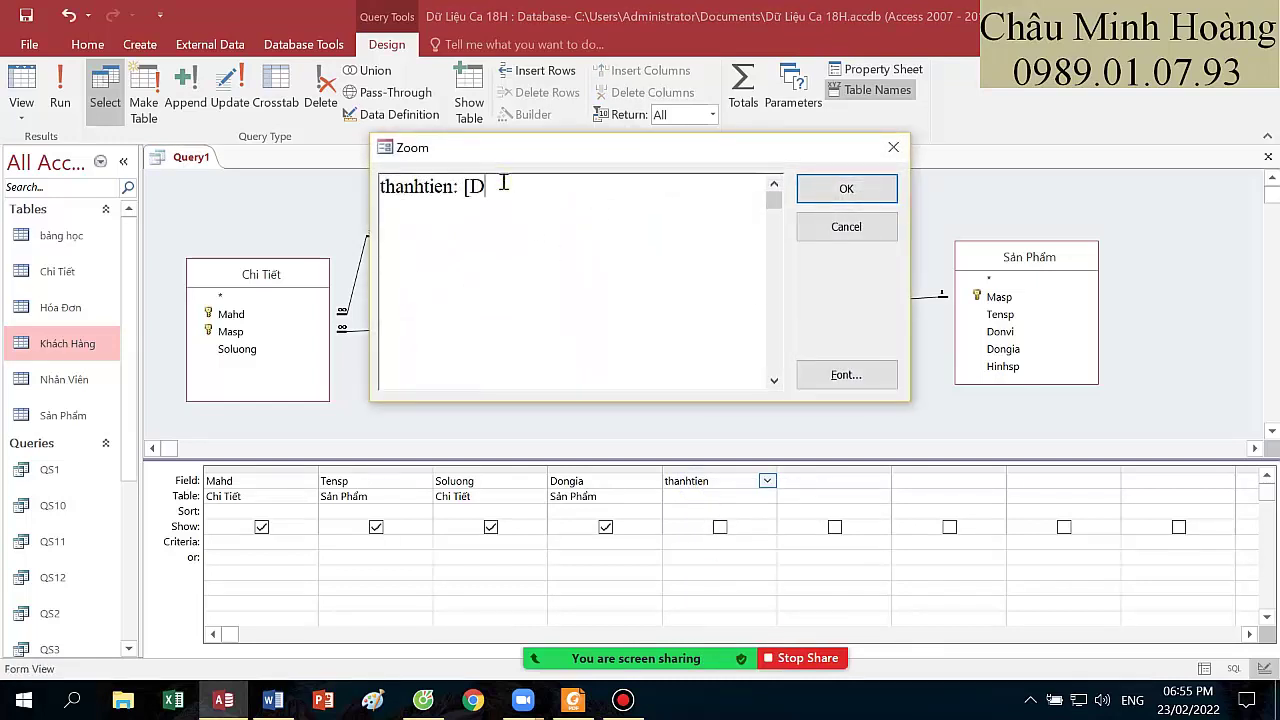
key(BackSpace)
text(Soluong] * [Dongia)
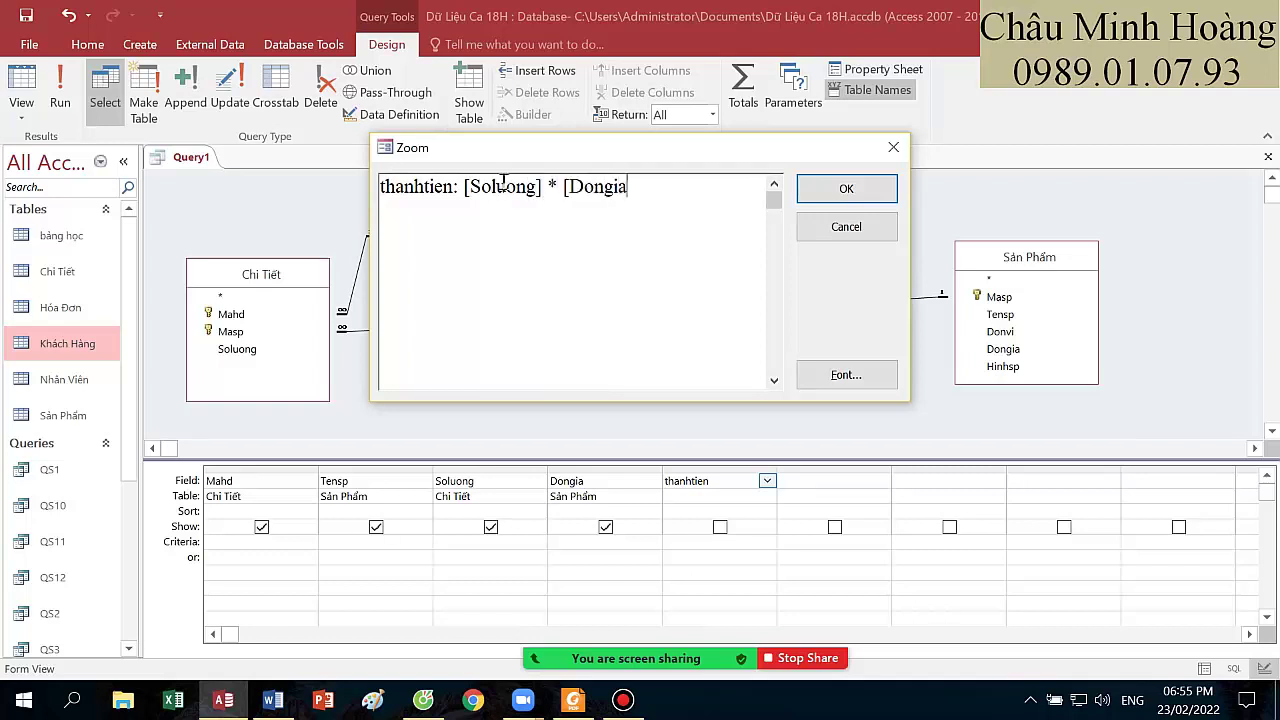
key(Return)
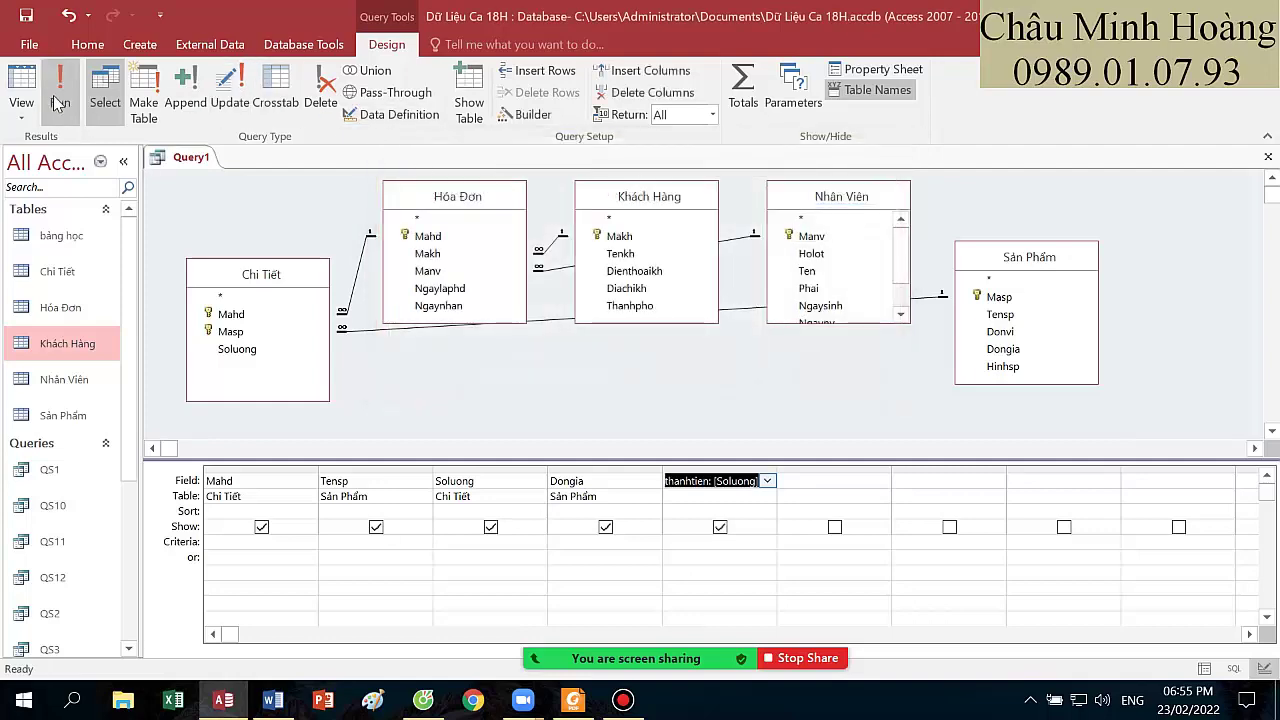
click(58, 94)
click(21, 84)
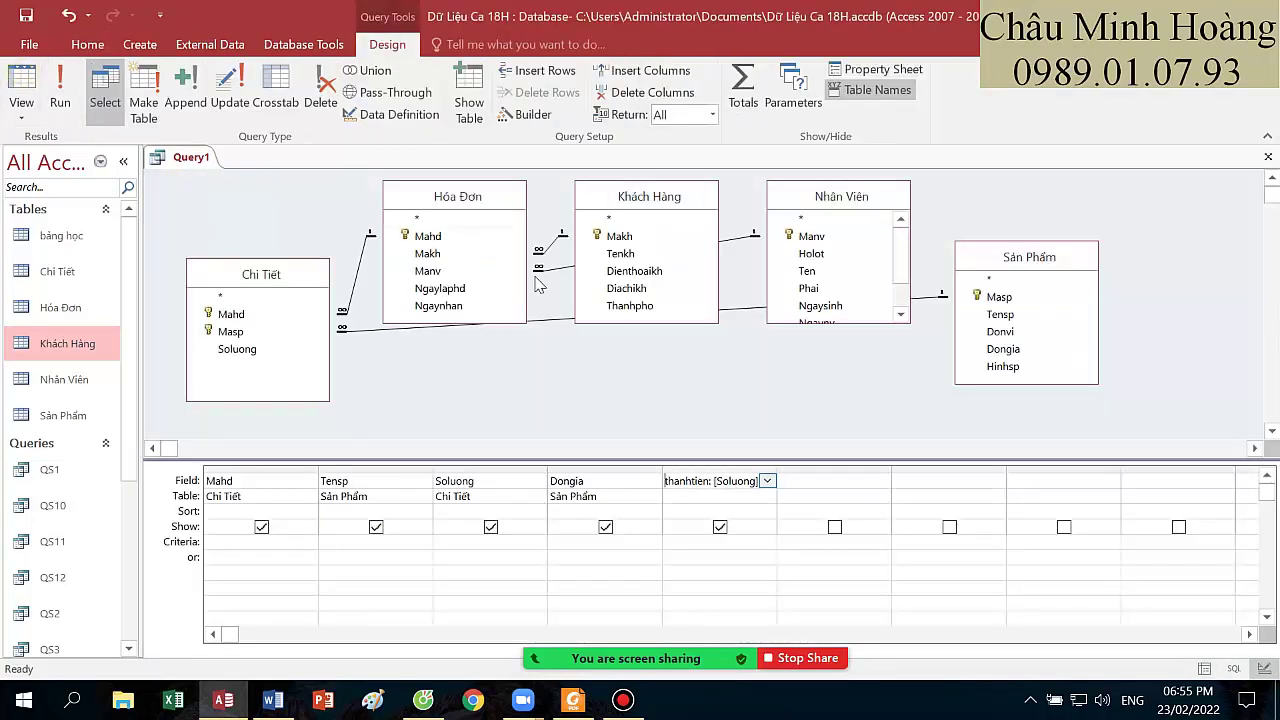
- Remove the unused Nhân Viên, Khách Hàng and Hóa Đơn tables from the query
click(826, 200)
key(Delete)
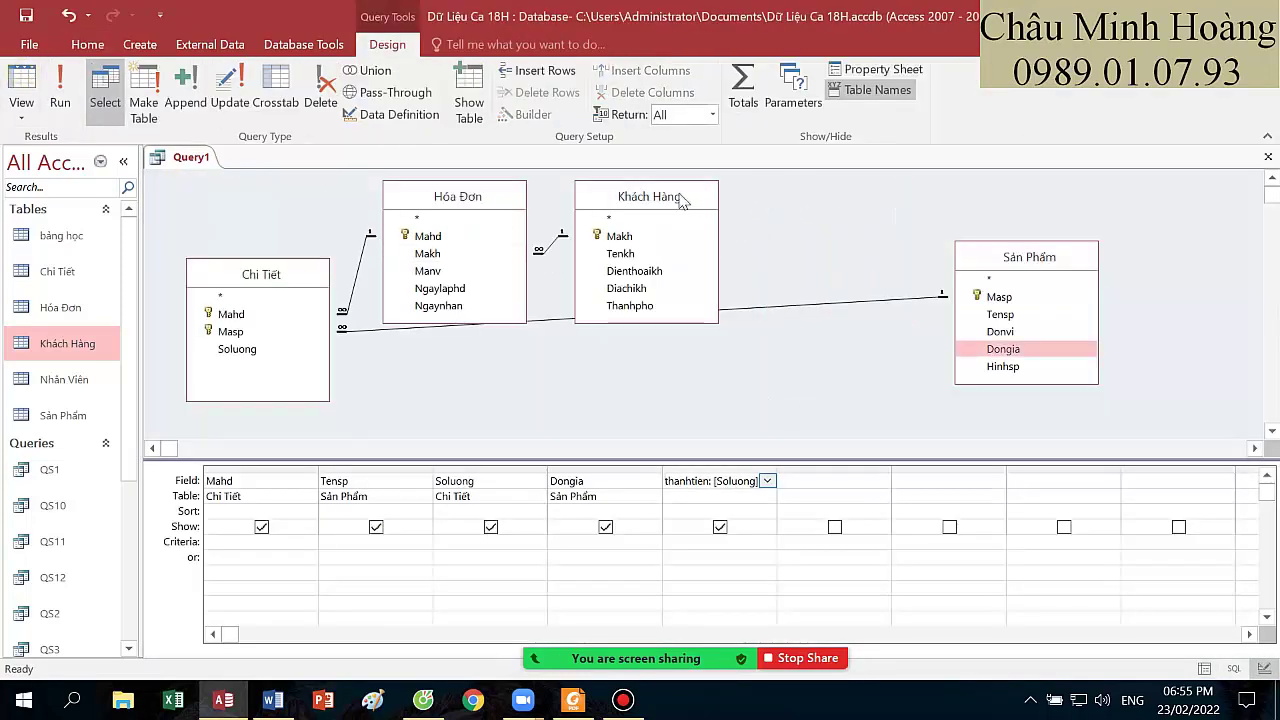
click(680, 200)
key(Delete)
click(473, 205)
key(Delete)
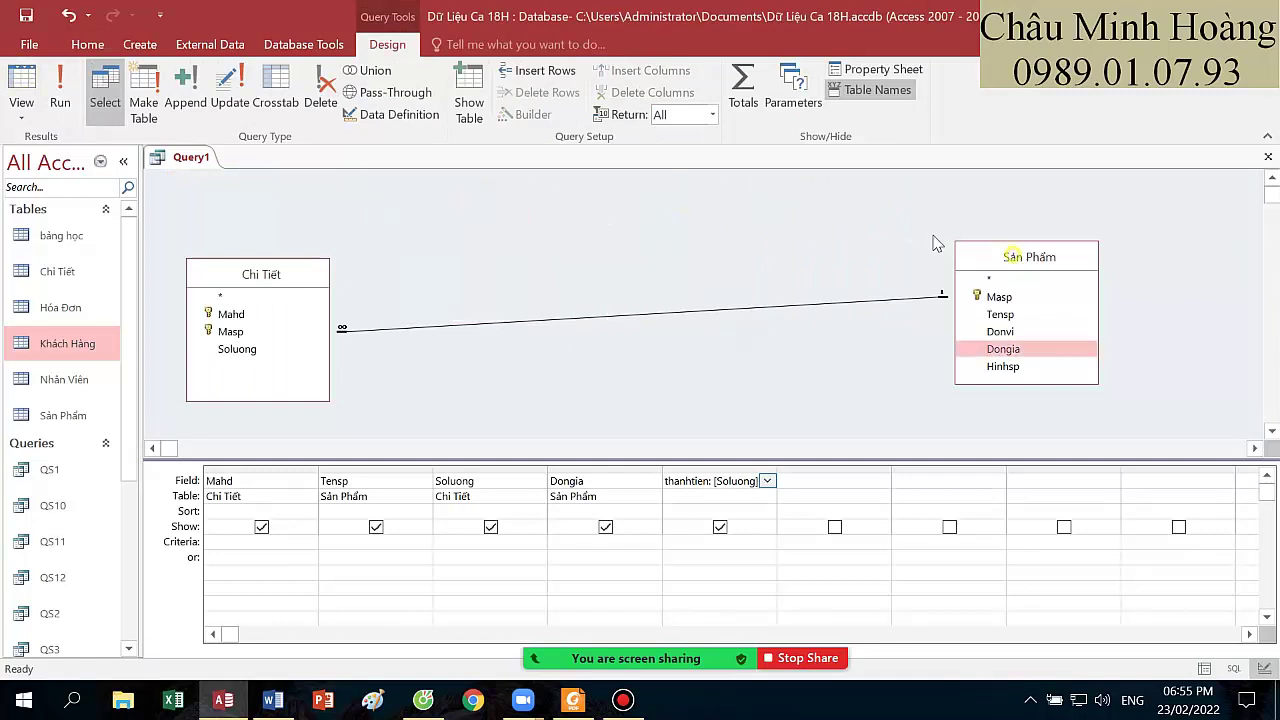
- Place the Sản Phẩm and Chi Tiết tables closer together and fit the thanhtien column to its full expression
drag(983, 251, 686, 223)
click(313, 275)
drag(313, 275, 445, 245)
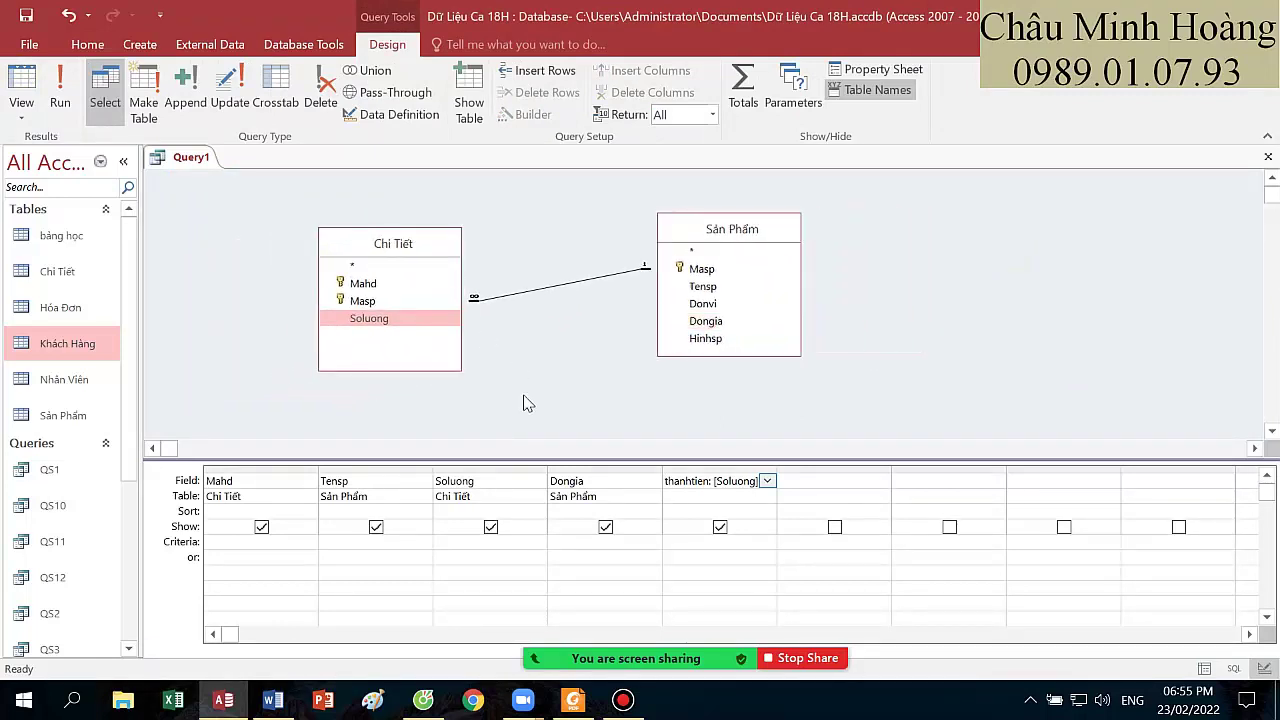
double_click(775, 469)
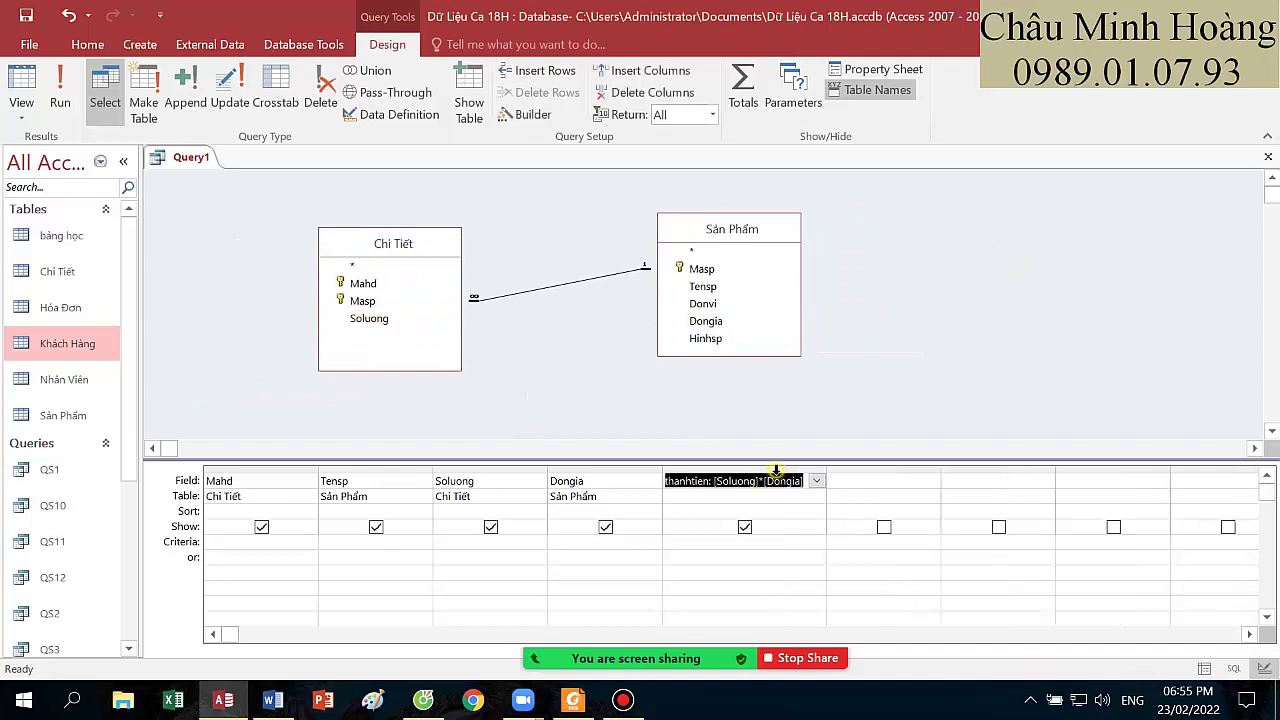
- Set the Mahd criterion to the invoice code specified for QS13 and verify it against the exercise PDF
click(580, 702)
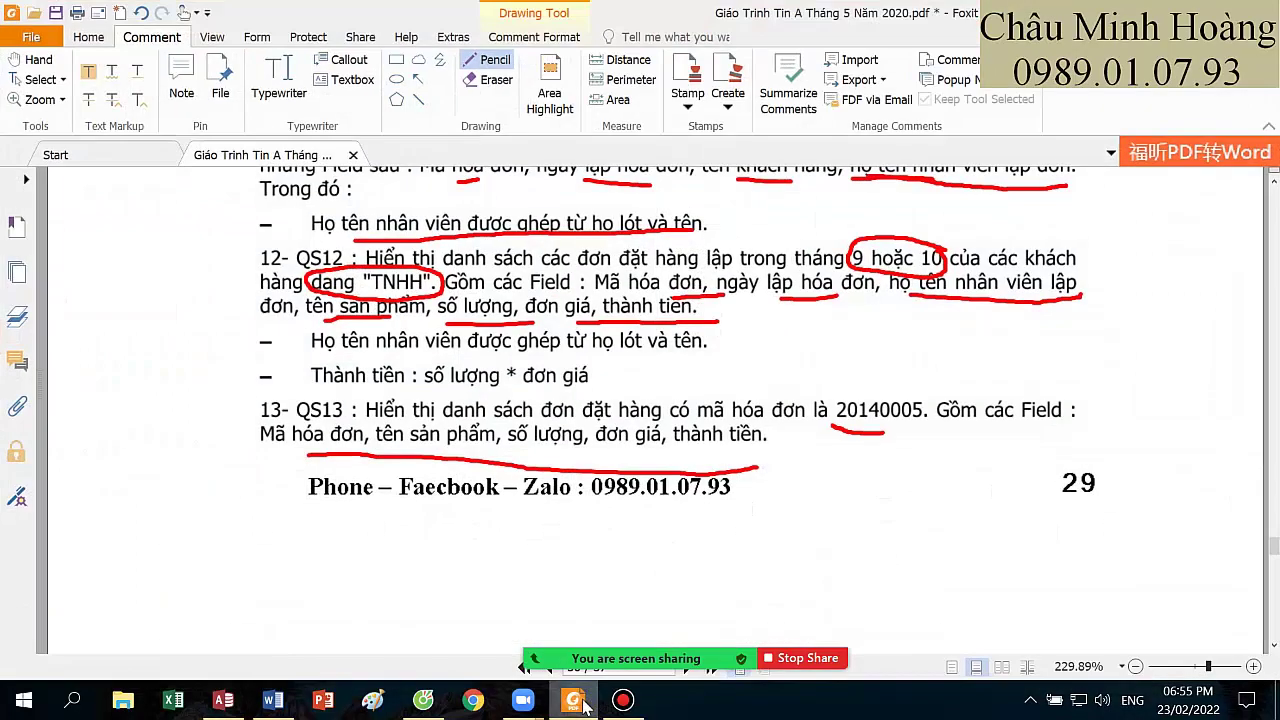
click(584, 703)
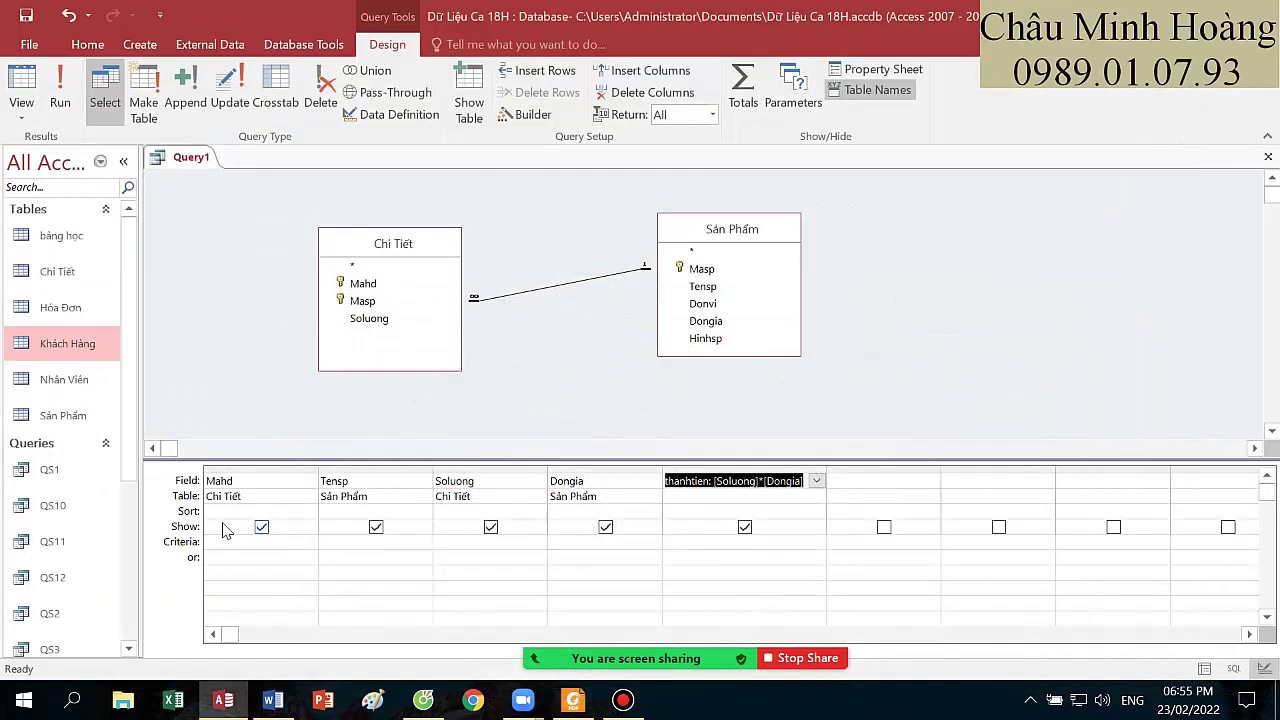
click(230, 548)
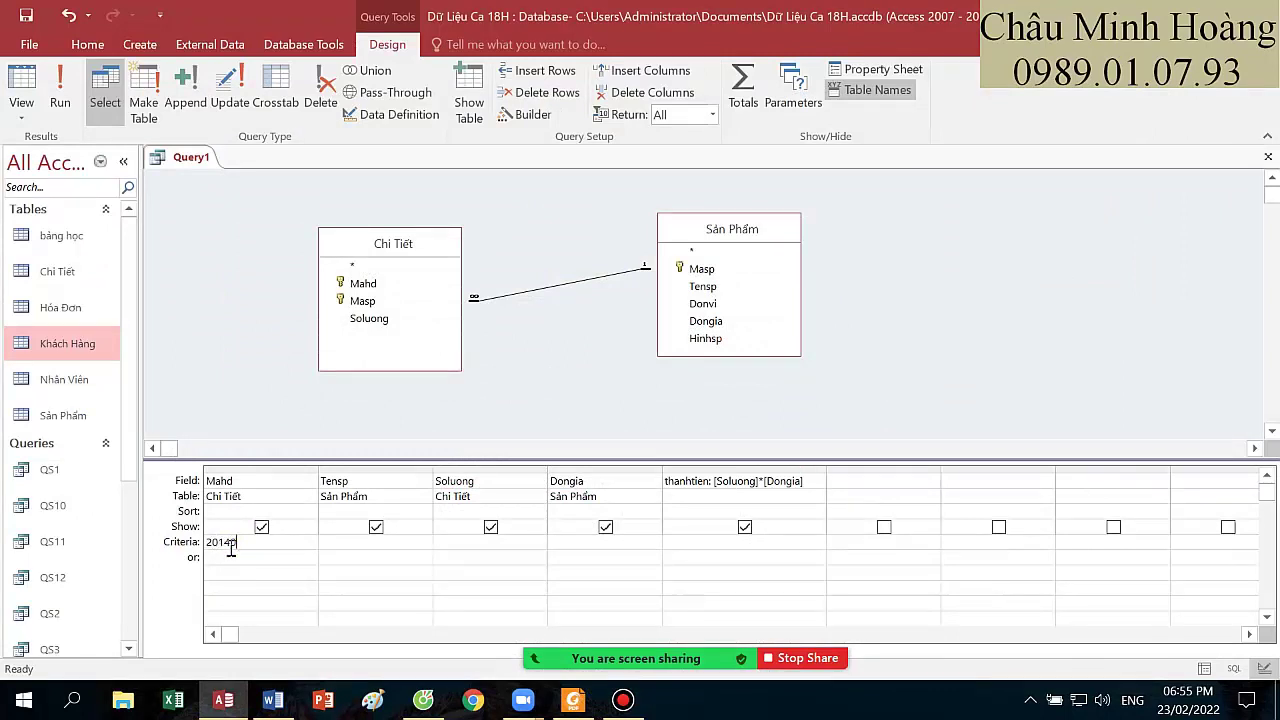
key(Tab)
click(573, 703)
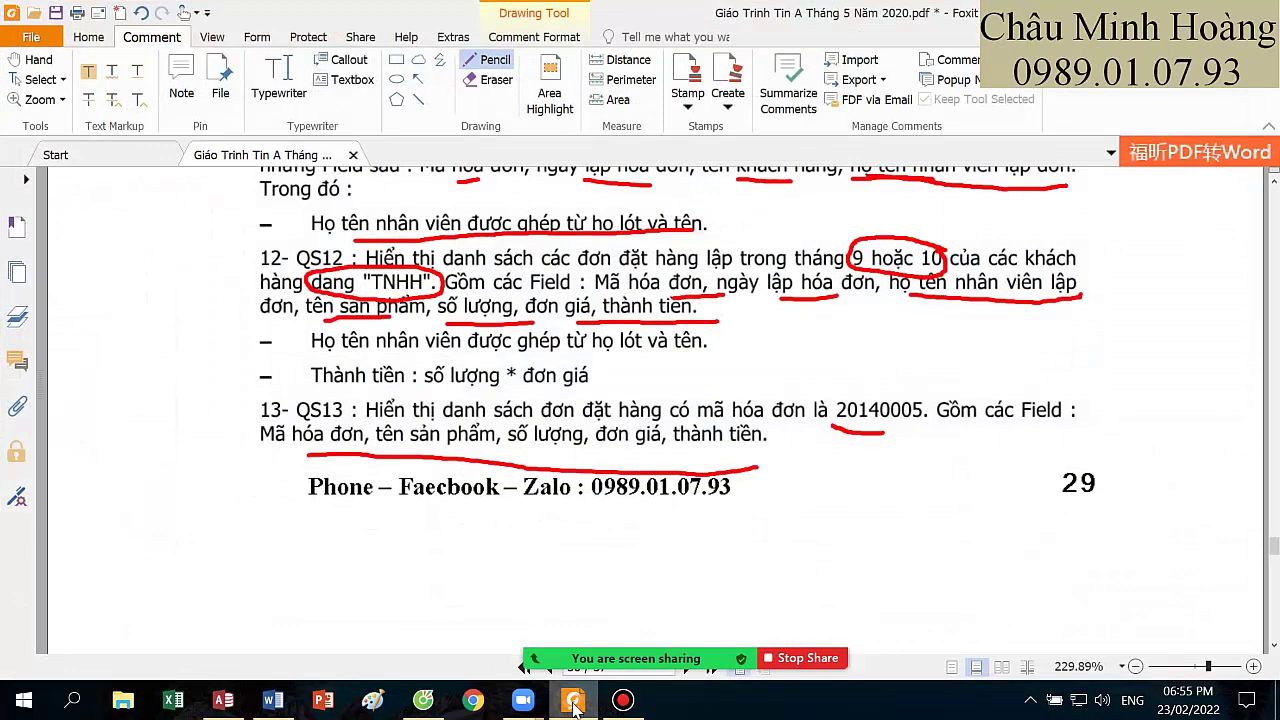
click(573, 703)
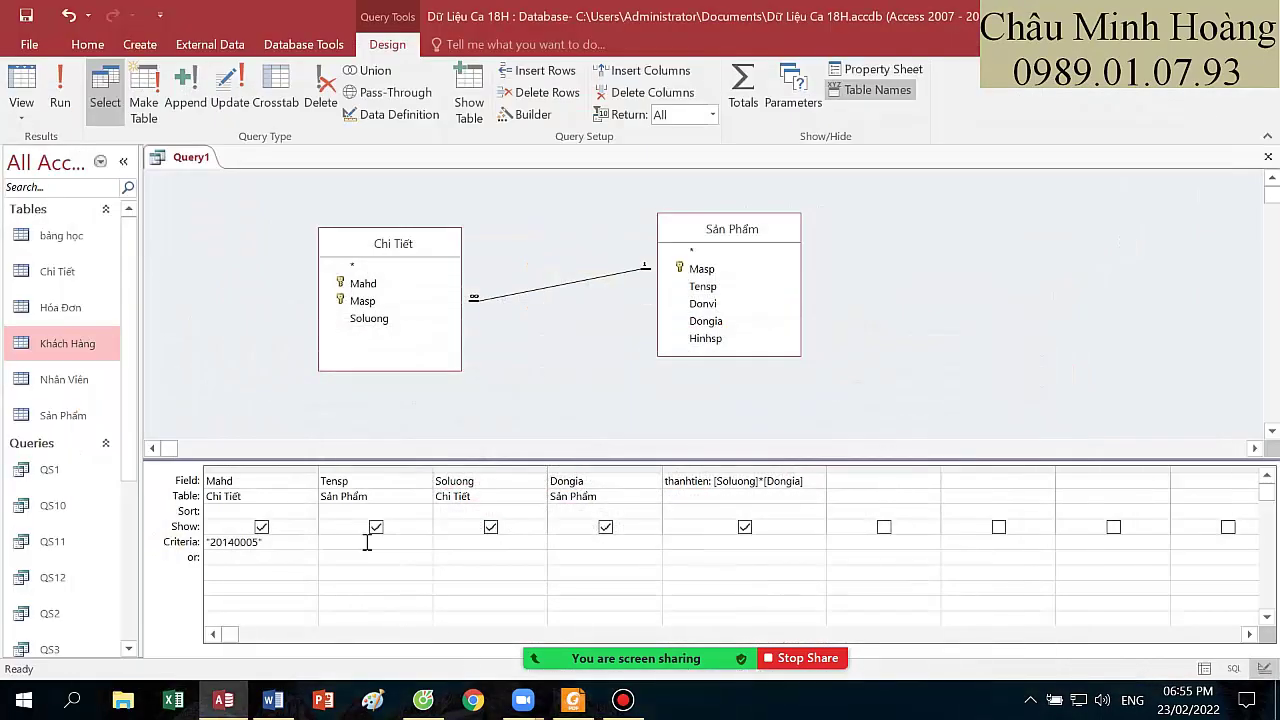
- Save the query under the name QS13 and close it
key(ctrl+s)
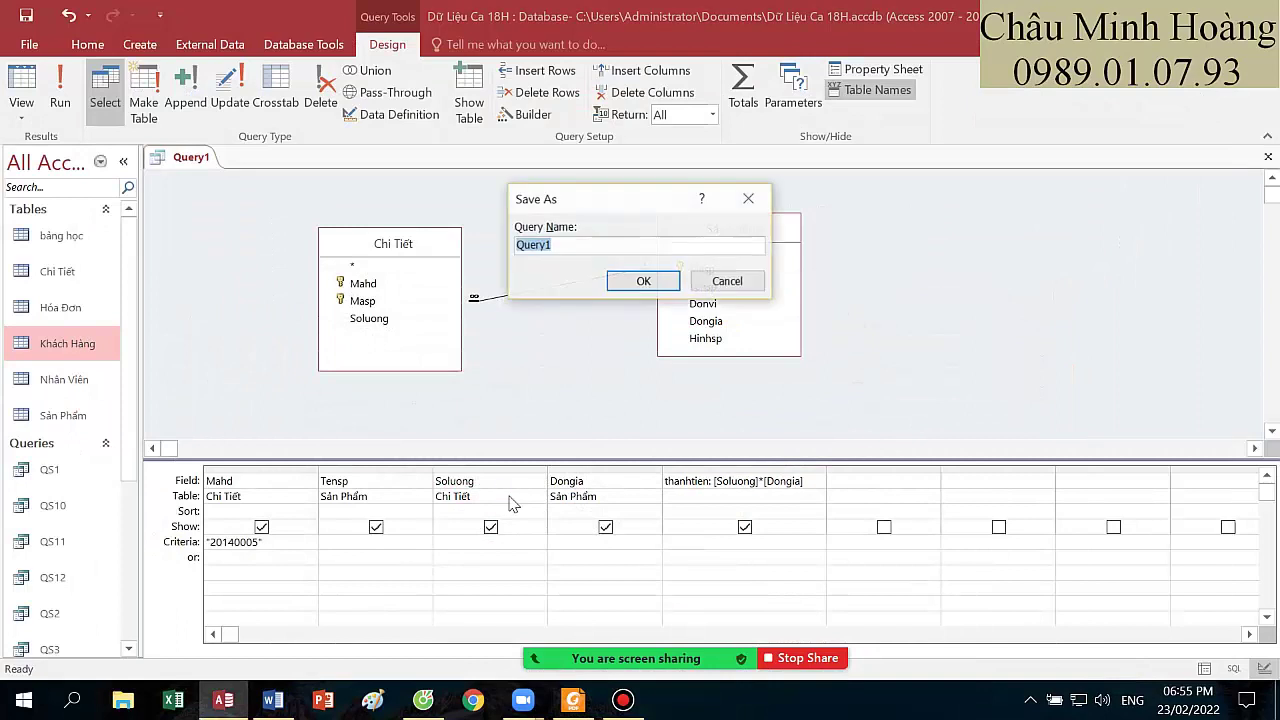
text(QS1)
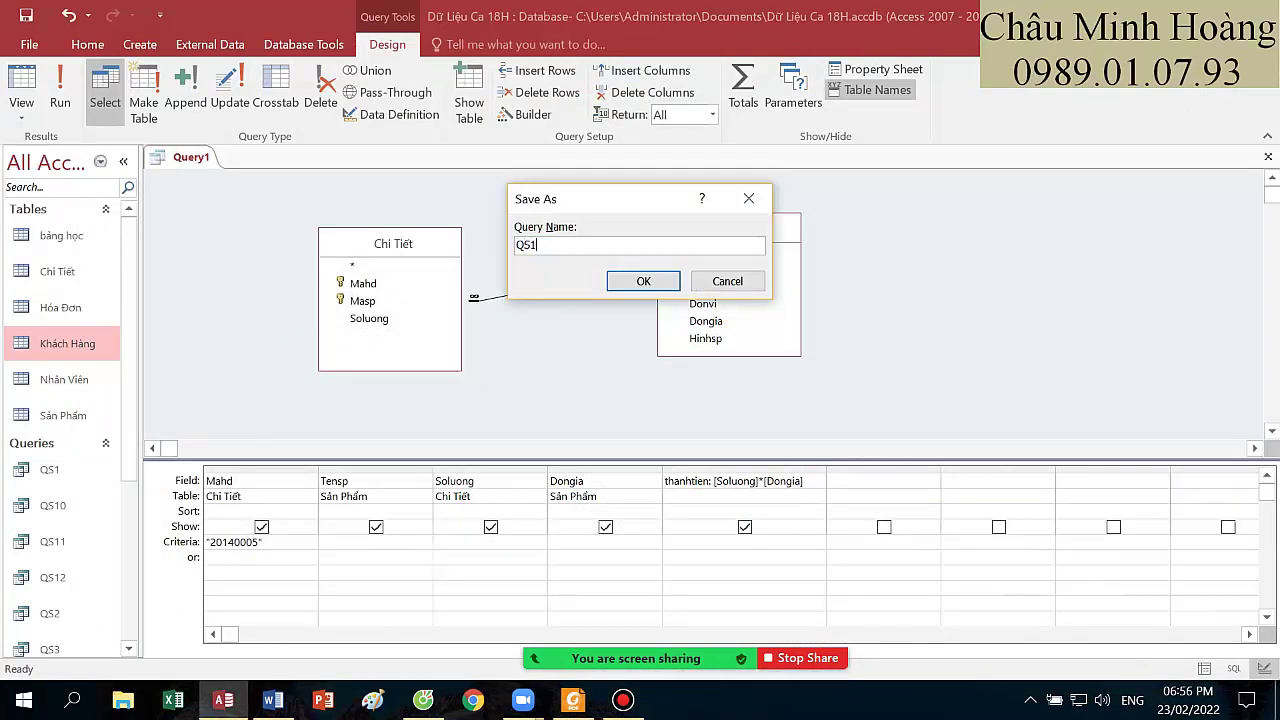
key(Return)
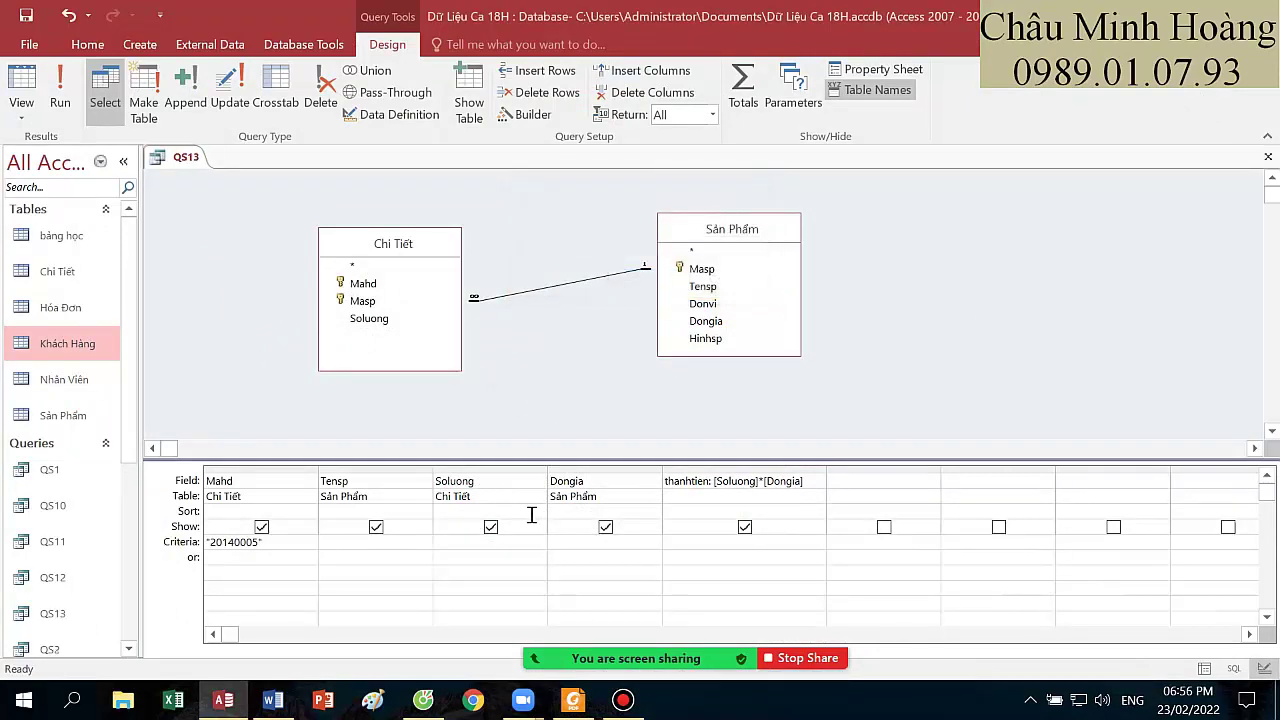
click(1268, 158)
click(623, 700)
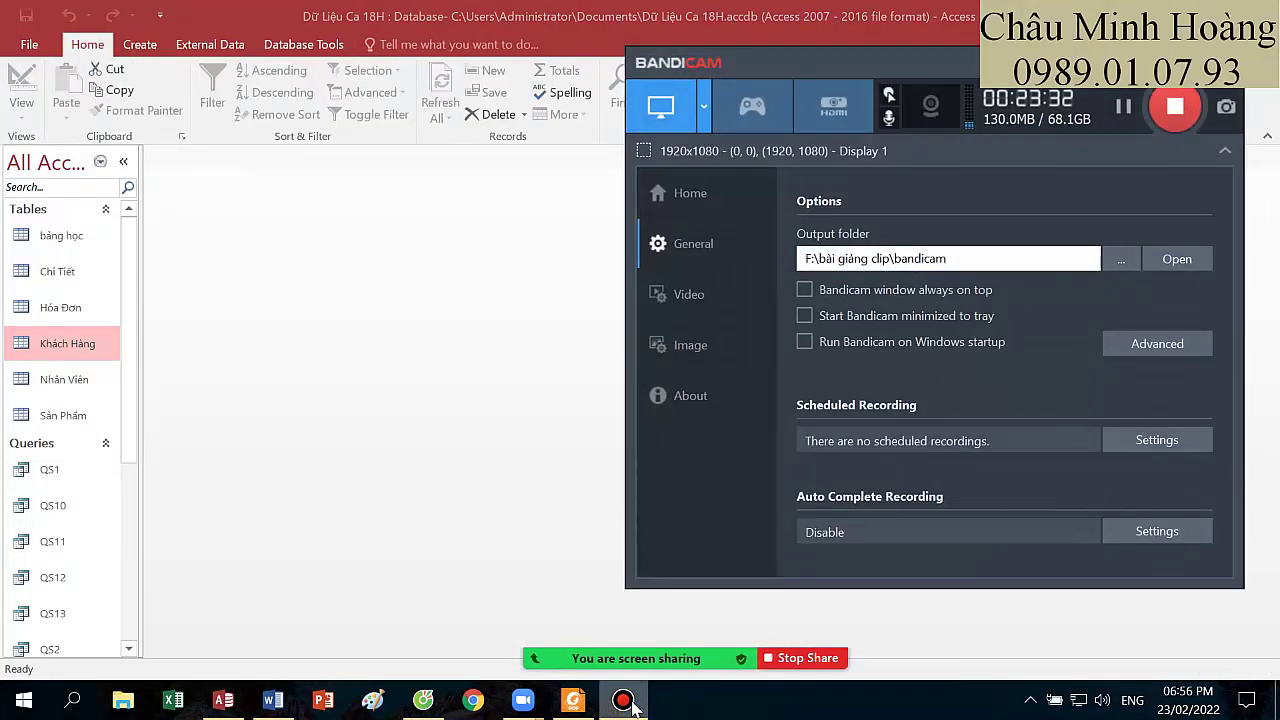
click(623, 700)
- Switch to the exercise PDF in Foxit and mark the QS14 exercise with a freehand line along its side
click(700, 610)
double_click(905, 360)
scroll(496, 425, down, 5)
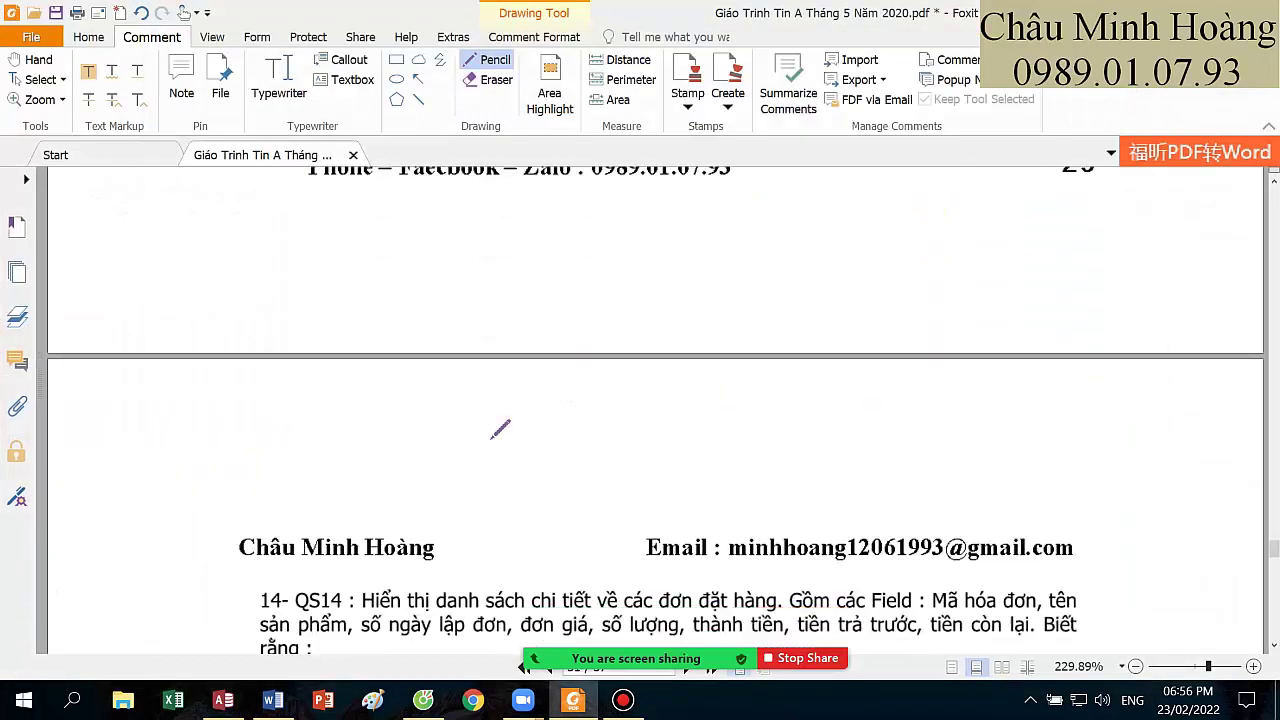
drag(255, 300, 197, 614)
scroll(318, 536, down, 1)
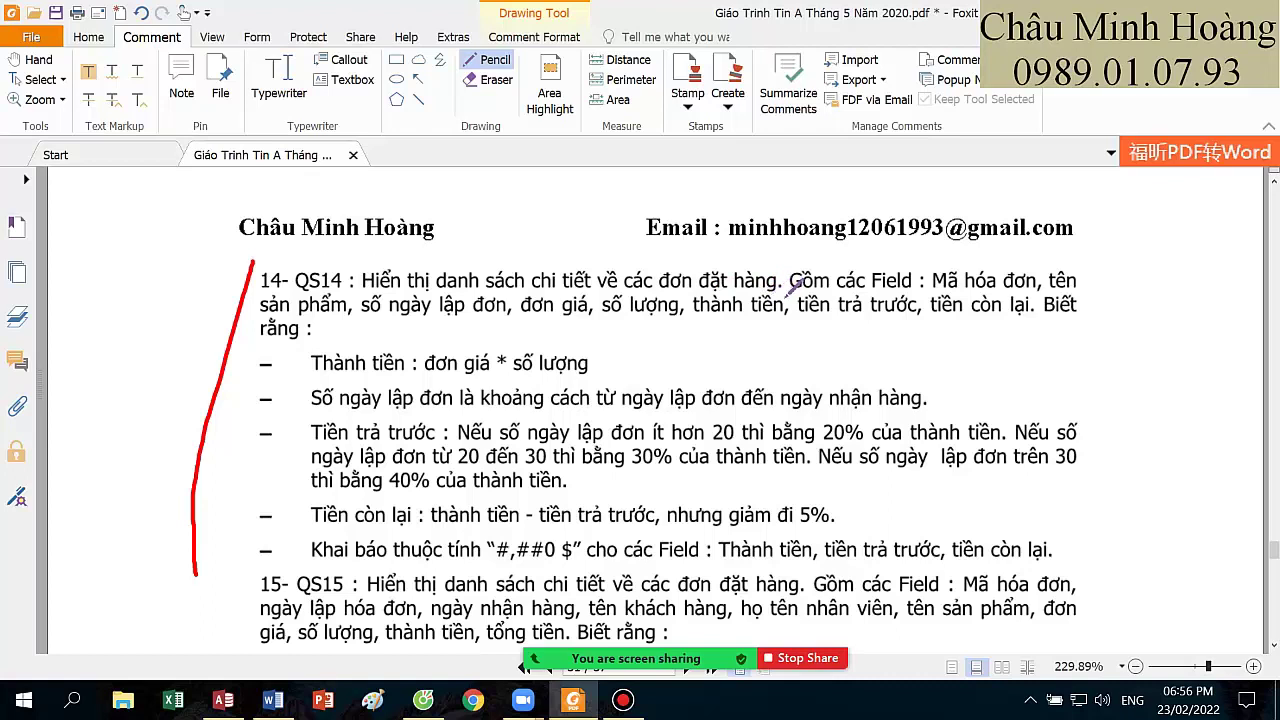
- Underline the fields QS14 requires, from Mã hóa đơn and tên sản phẩm through thành tiền, tiền trả trước and tiền còn lại
drag(966, 294, 997, 297)
drag(272, 316, 309, 315)
drag(385, 323, 460, 322)
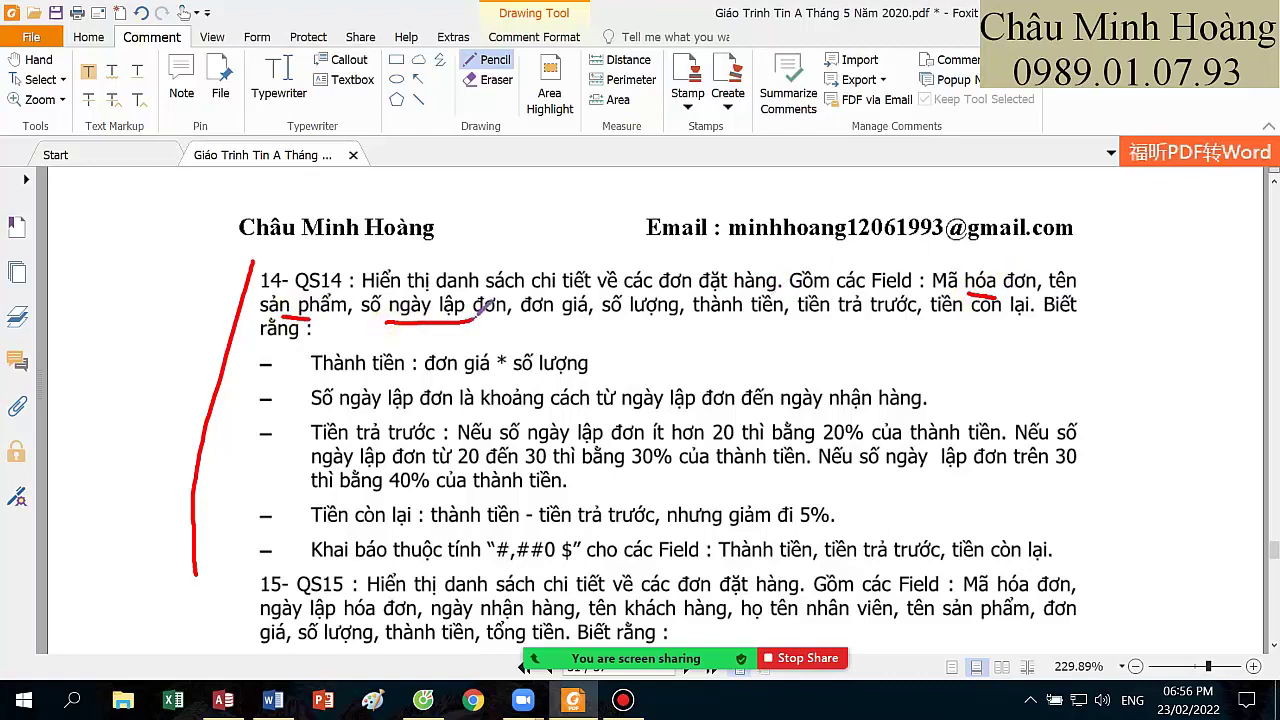
drag(540, 313, 1007, 326)
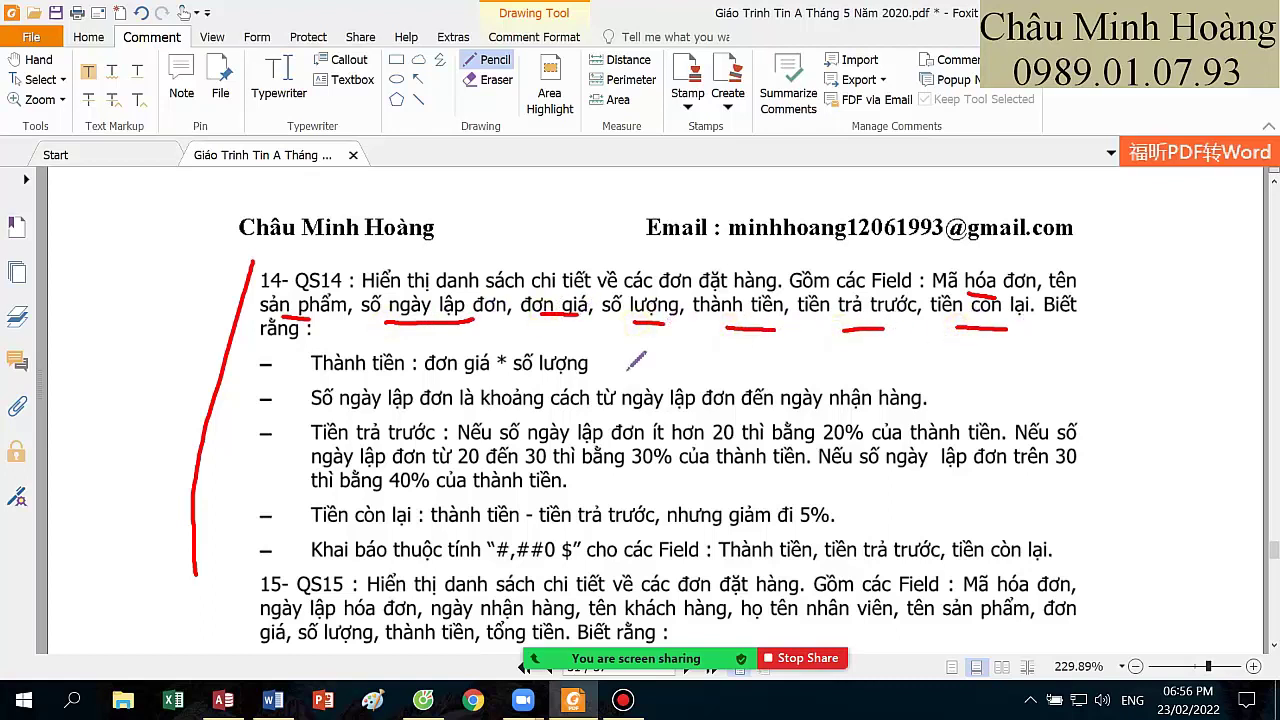
- Tick the QS14 calculation rules with the Pencil and circle the "#,##0 $" format requirement and its dollar sign
drag(586, 370, 648, 356)
drag(958, 403, 995, 389)
drag(601, 489, 630, 482)
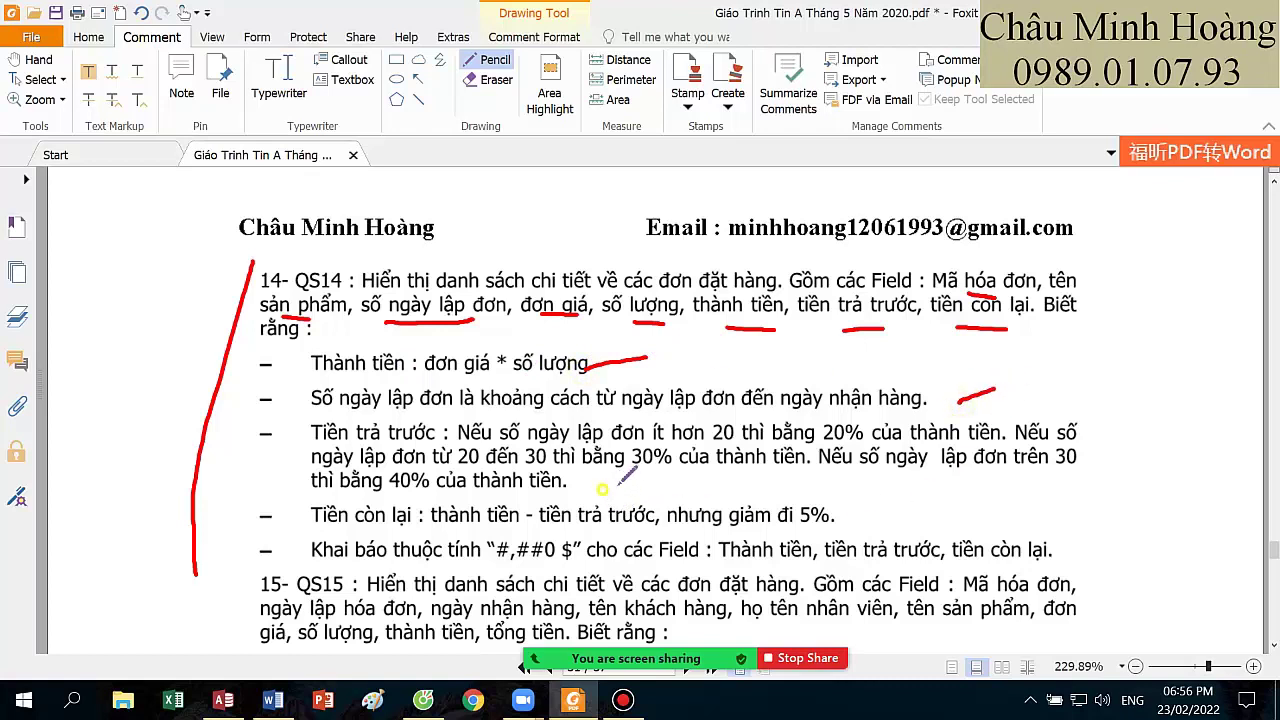
drag(843, 521, 879, 518)
mouse_move(311, 566)
mouse_down()
mouse_move(732, 572)
mouse_move(1054, 549)
mouse_move(372, 518)
mouse_move(284, 540)
mouse_move(552, 558)
mouse_move(578, 536)
mouse_up()
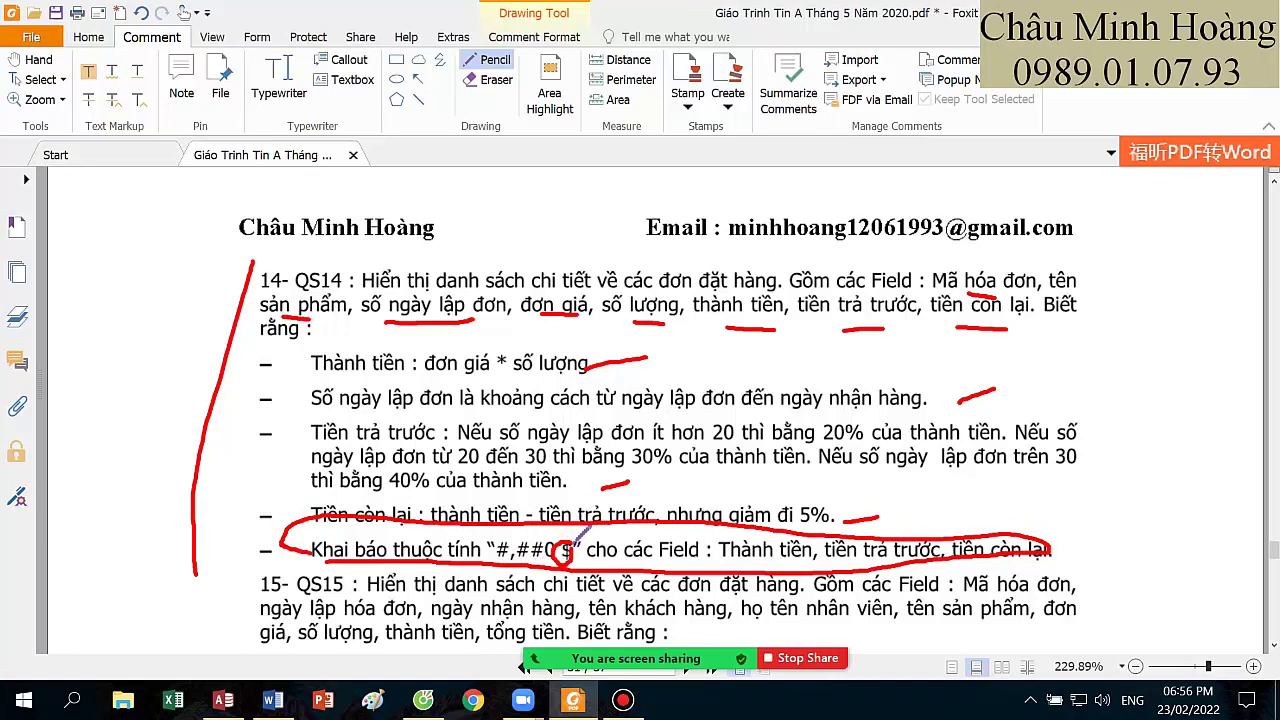
- Switch to Access and start a new query design with the Chi Tiết, Hóa Đơn, Khách Hàng, Nhân Viên and Sản Phẩm tables
mouse_move(590, 660)
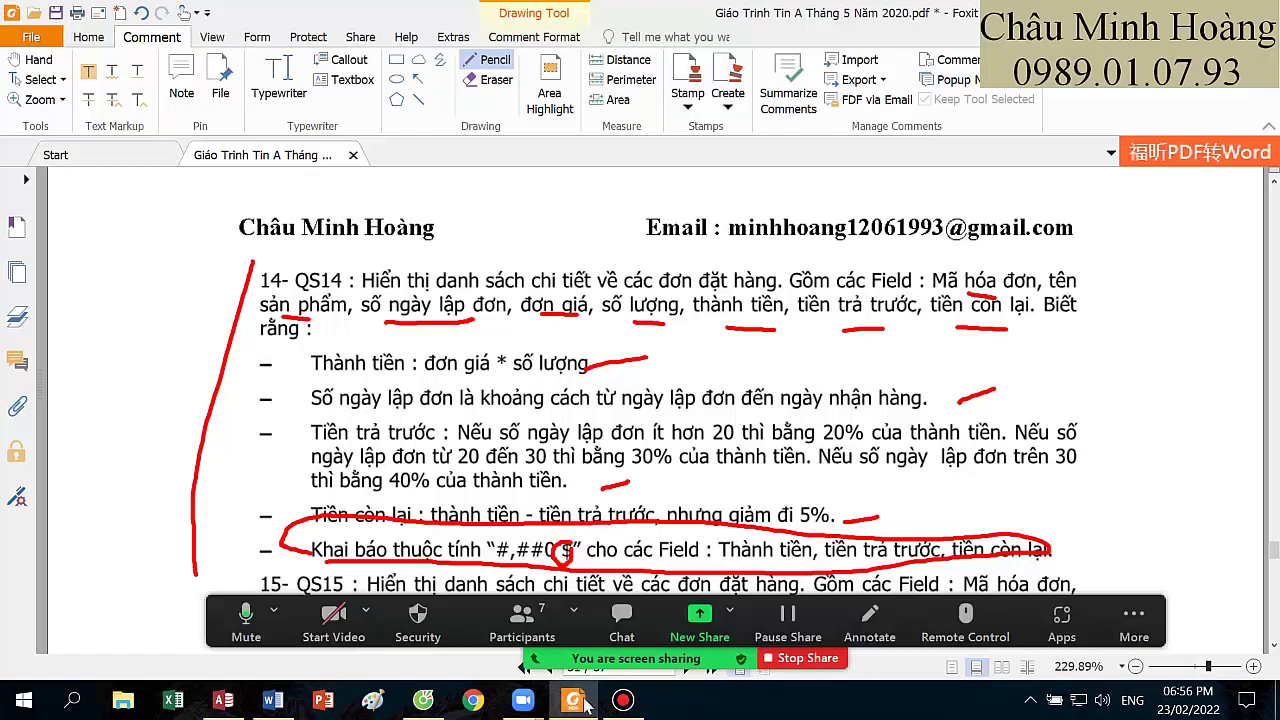
click(586, 616)
double_click(529, 367)
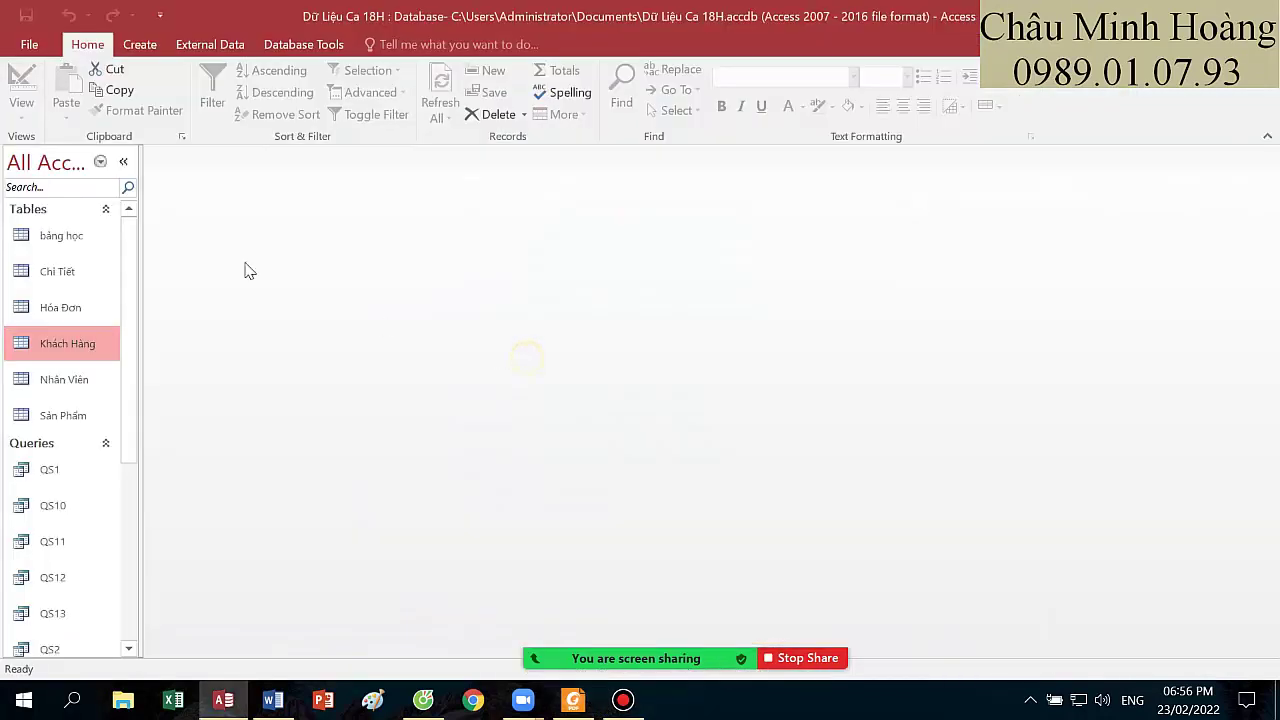
click(140, 44)
click(270, 103)
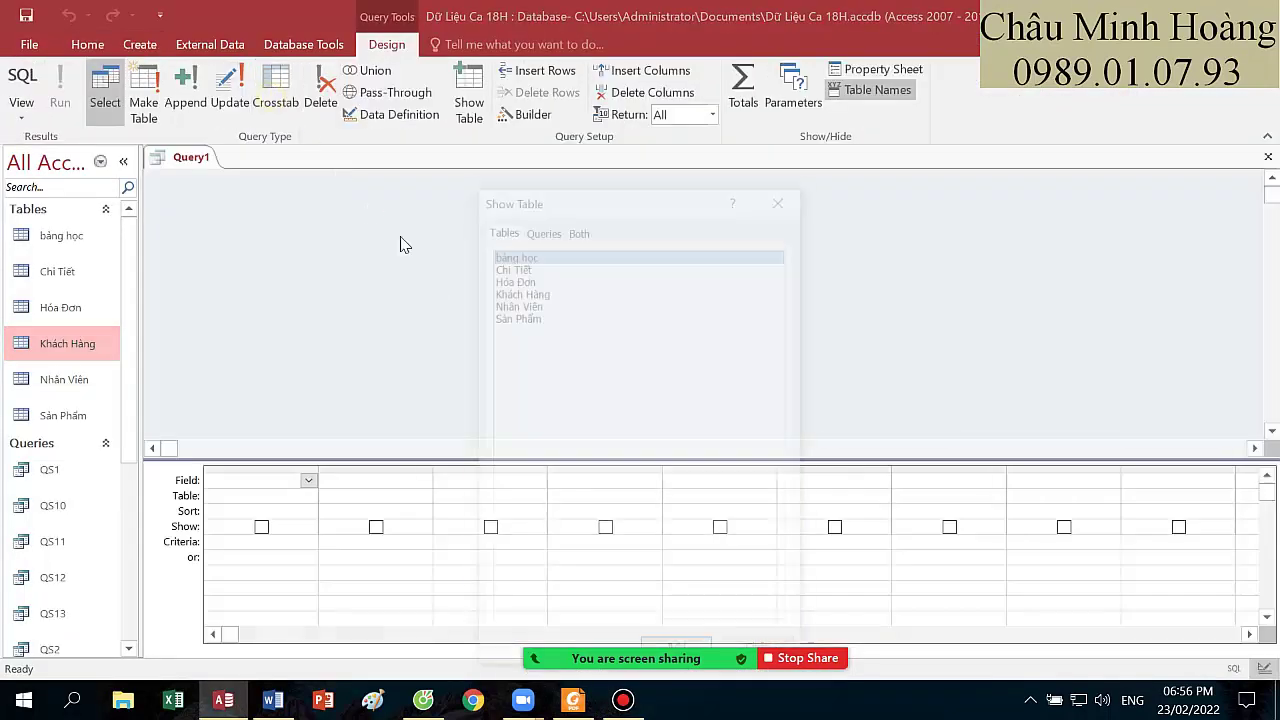
drag(506, 315, 518, 266)
drag(604, 206, 588, 143)
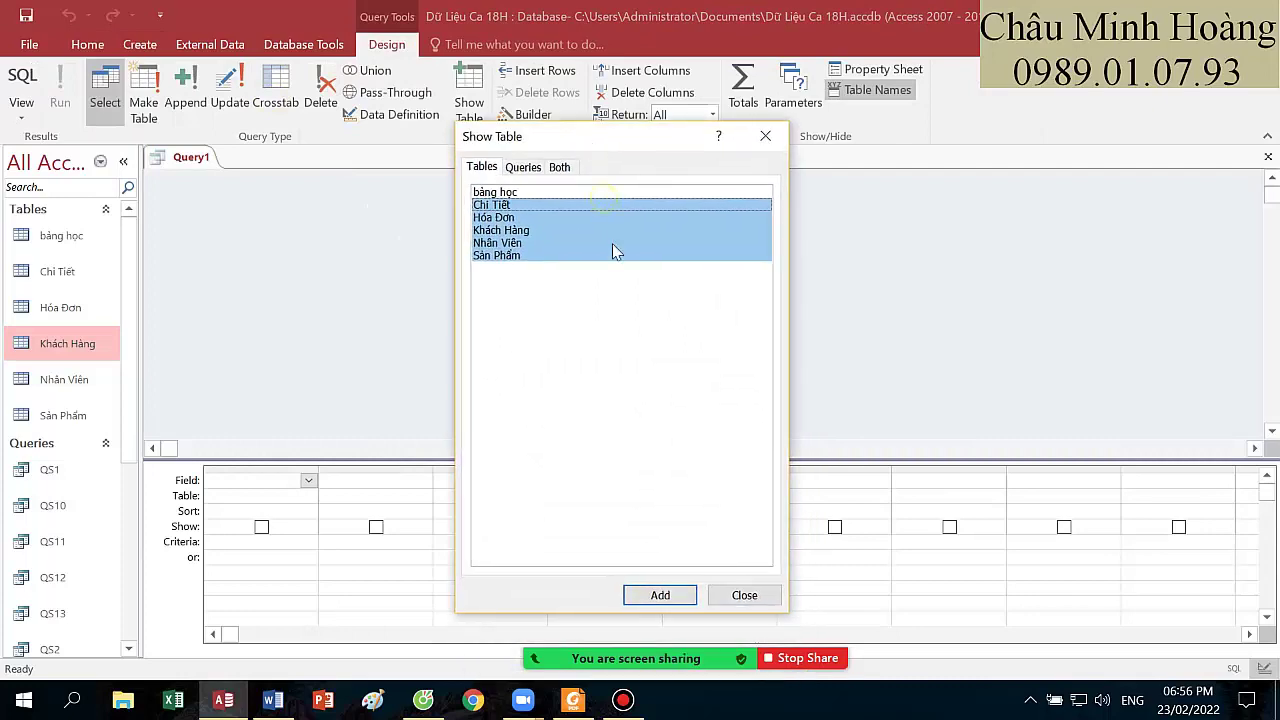
click(651, 597)
click(740, 597)
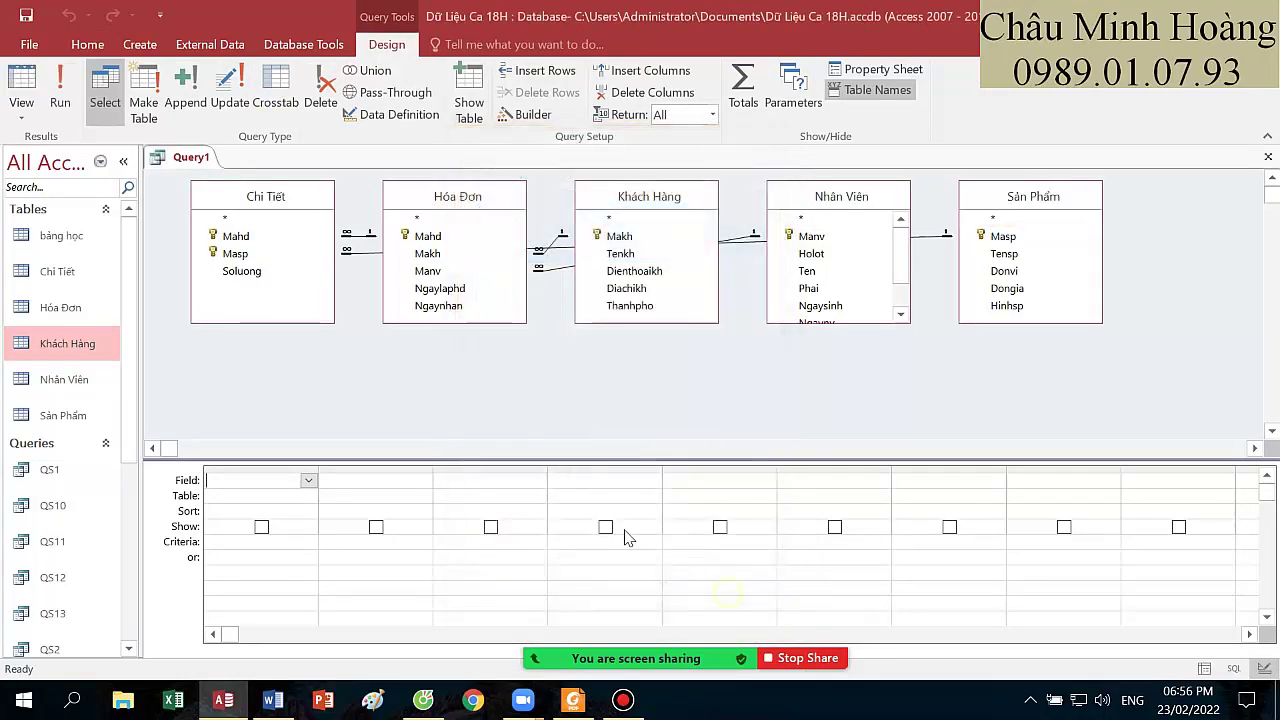
- Move the Chi Tiết, Hóa Đơn and Sản Phẩm tables lower in the query diagram, checking the QS14 requirements in the exercise PDF
click(572, 700)
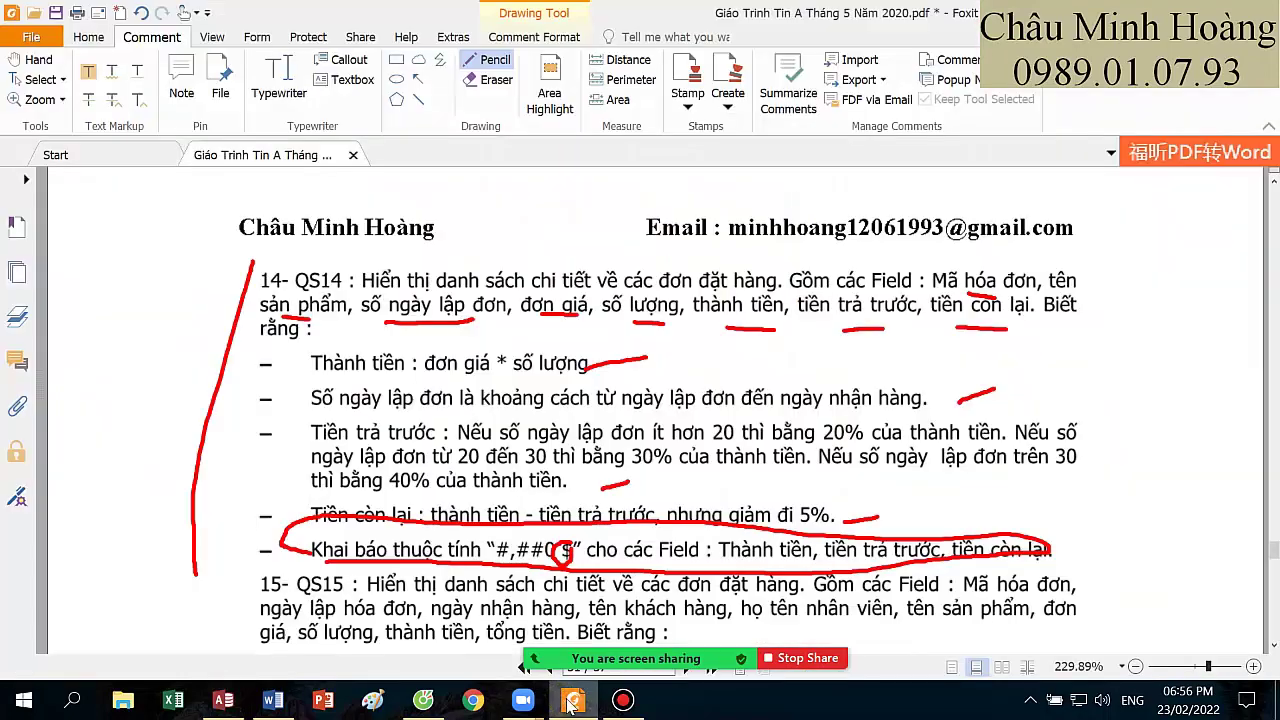
click(572, 700)
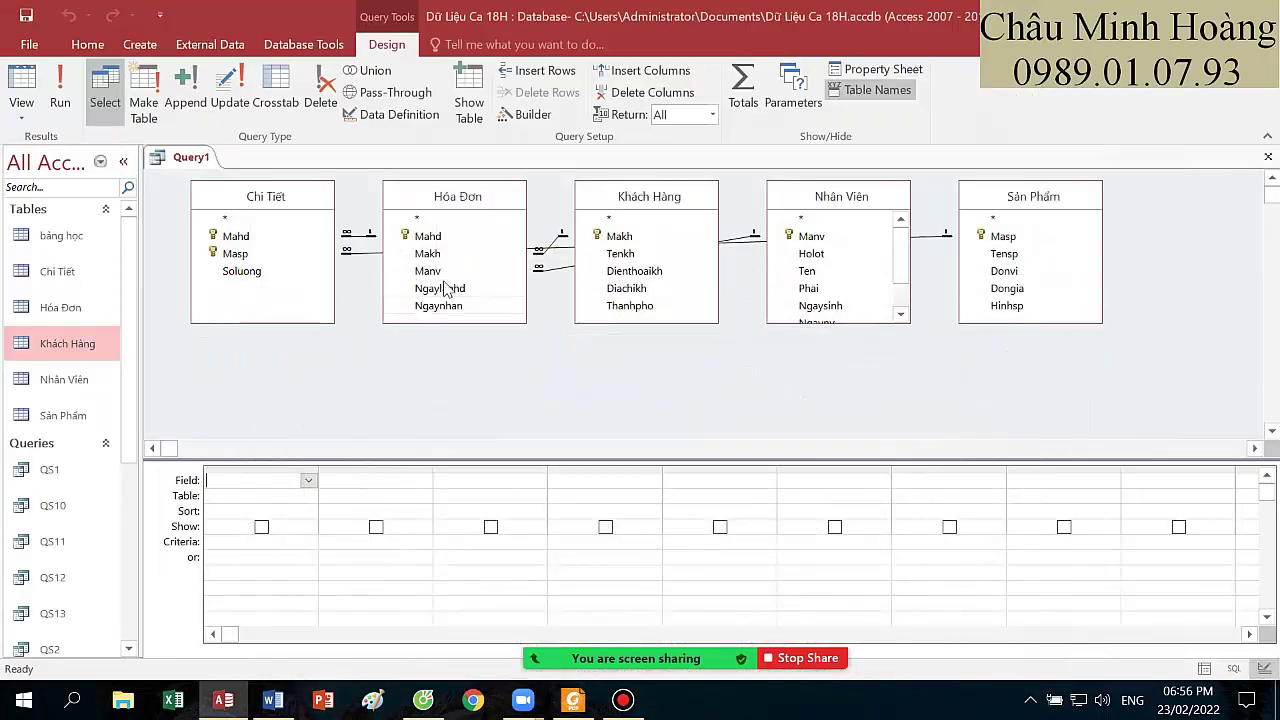
drag(297, 197, 291, 290)
drag(403, 208, 423, 278)
drag(1030, 200, 1001, 292)
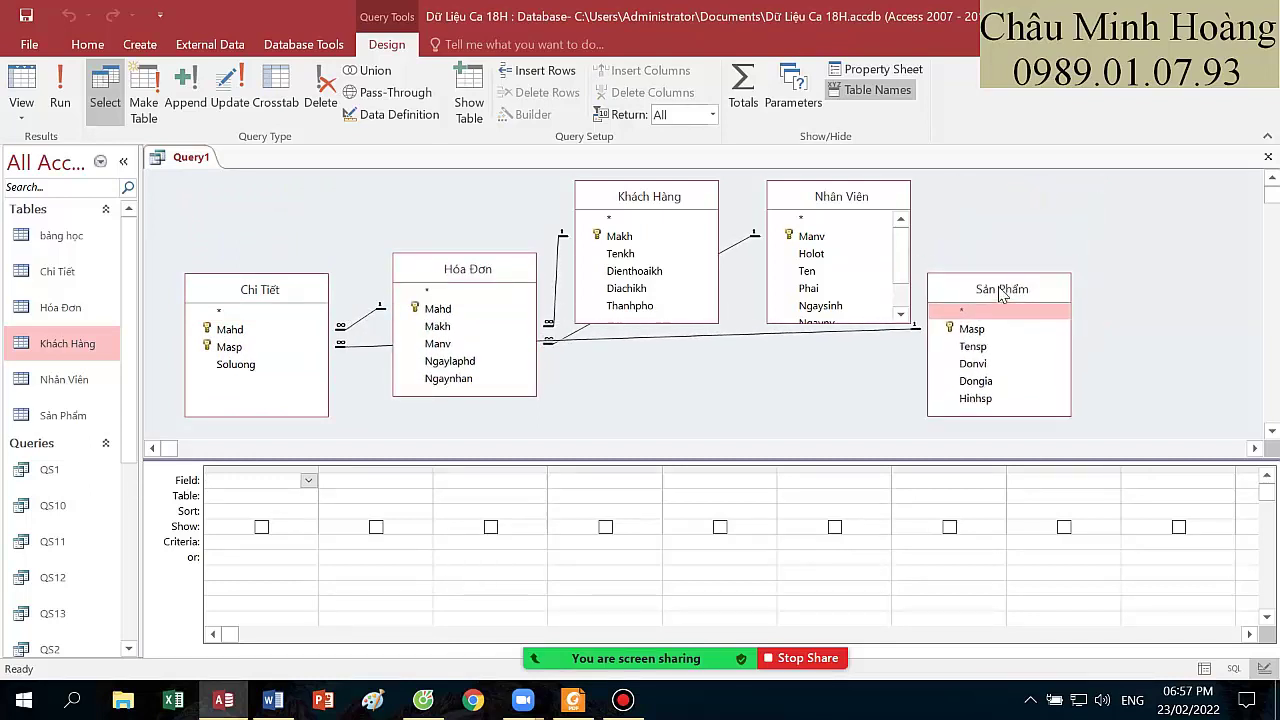
click(445, 311)
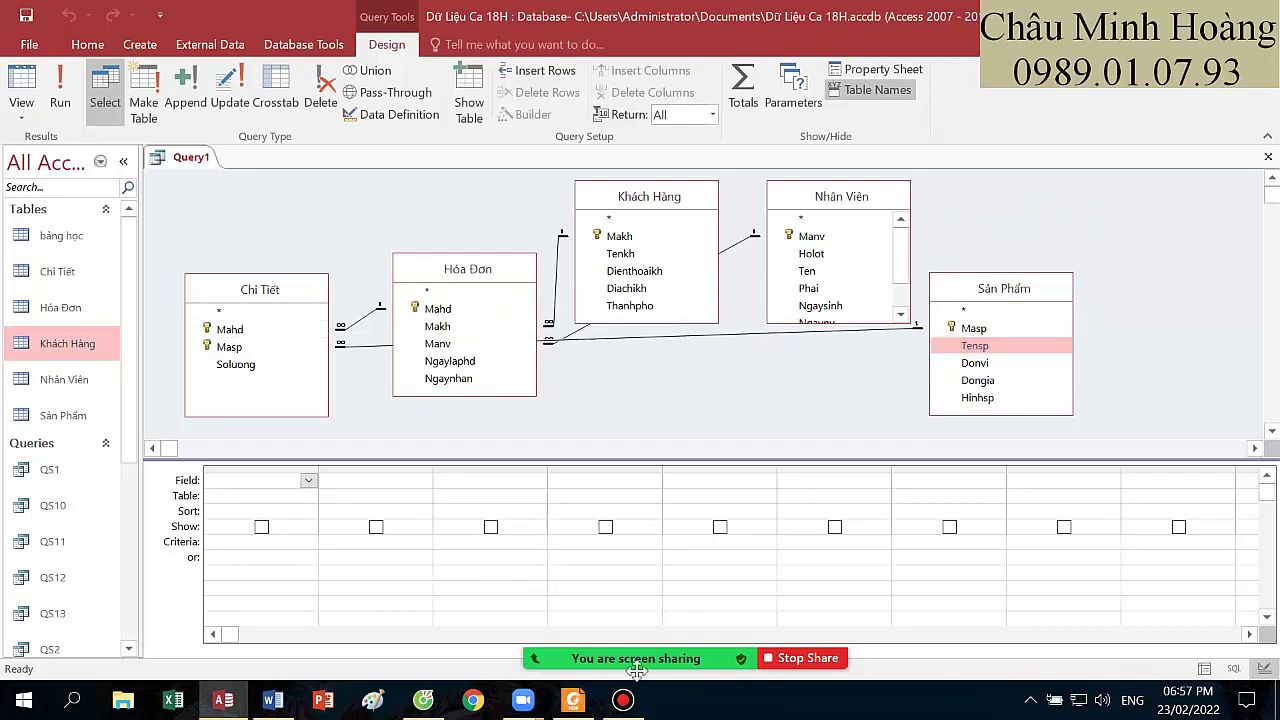
click(578, 700)
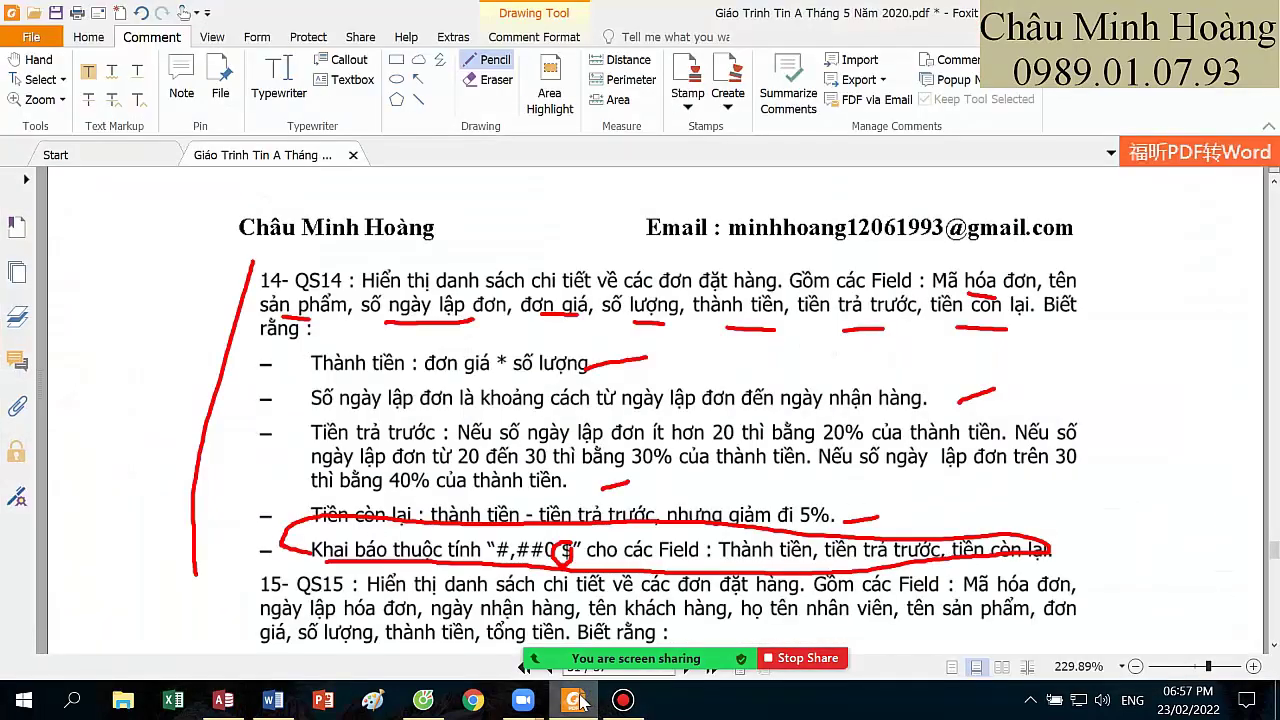
click(580, 702)
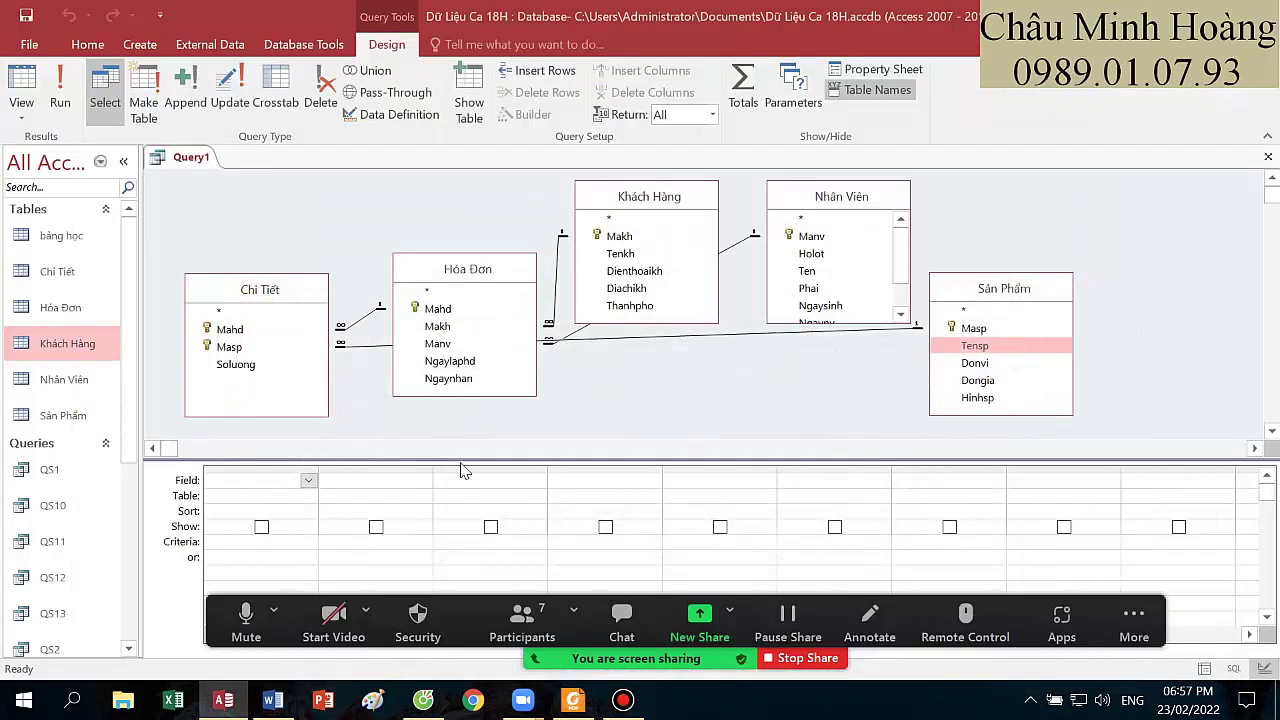
- Reposition the Chi Tiết and Hóa Đơn tables, then add Mahd from Hóa Đơn and Tensp from Sản Phẩm to the query
click(462, 362)
click(458, 378)
click(458, 364)
click(457, 380)
drag(232, 285, 276, 221)
drag(422, 260, 478, 302)
double_click(443, 328)
double_click(1000, 346)
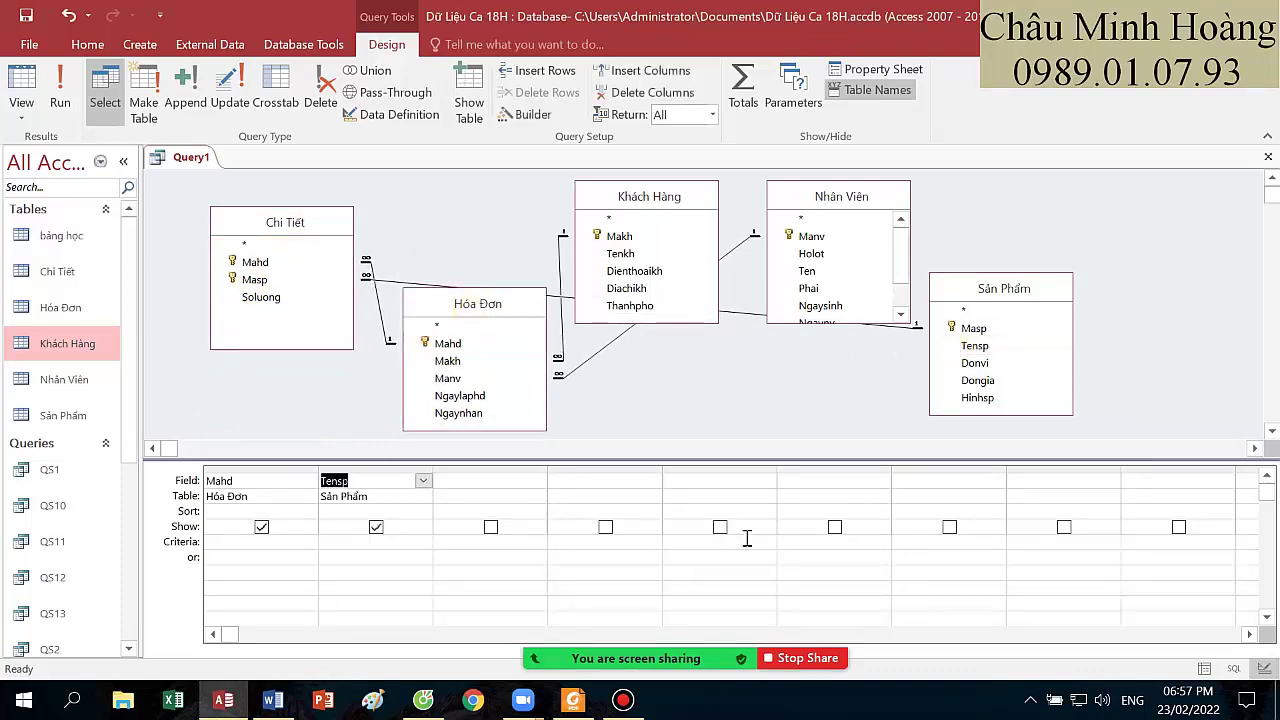
- Consult the QS14 exercise text and add the calculated field snld: [Ngaynhan] - [Ngaylaphd] in the third query column
click(587, 700)
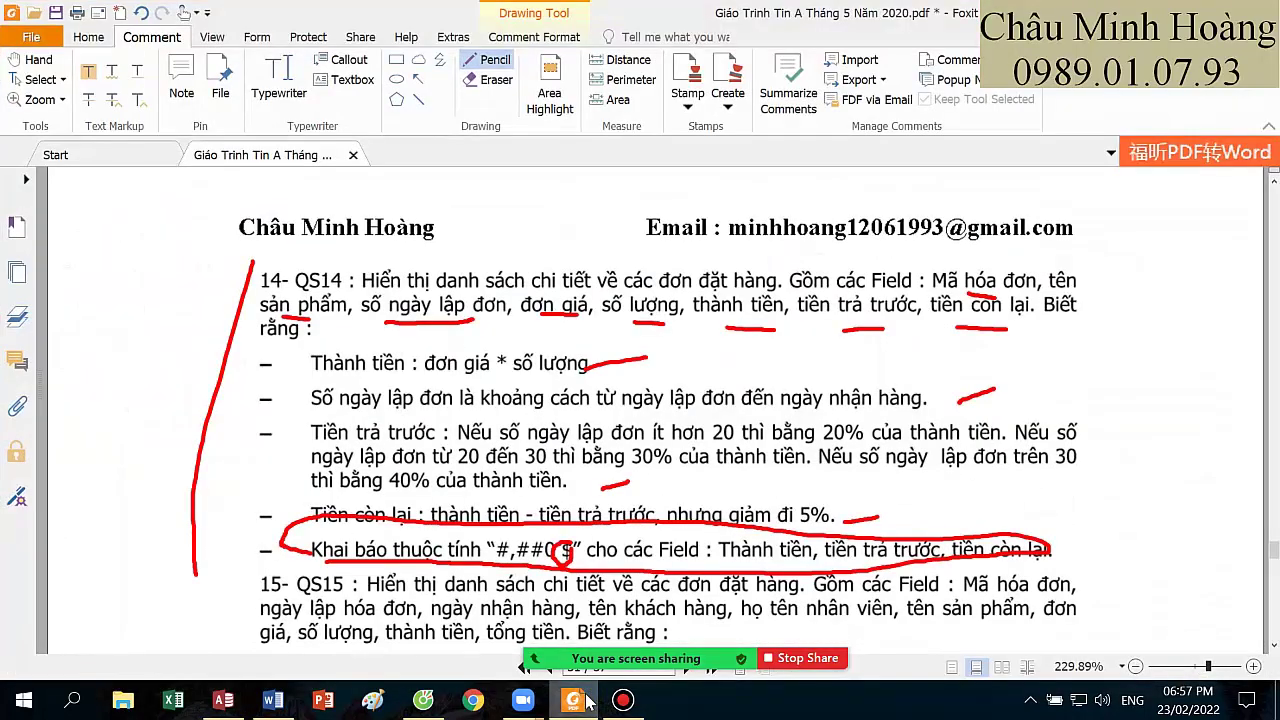
click(587, 700)
right_click(470, 482)
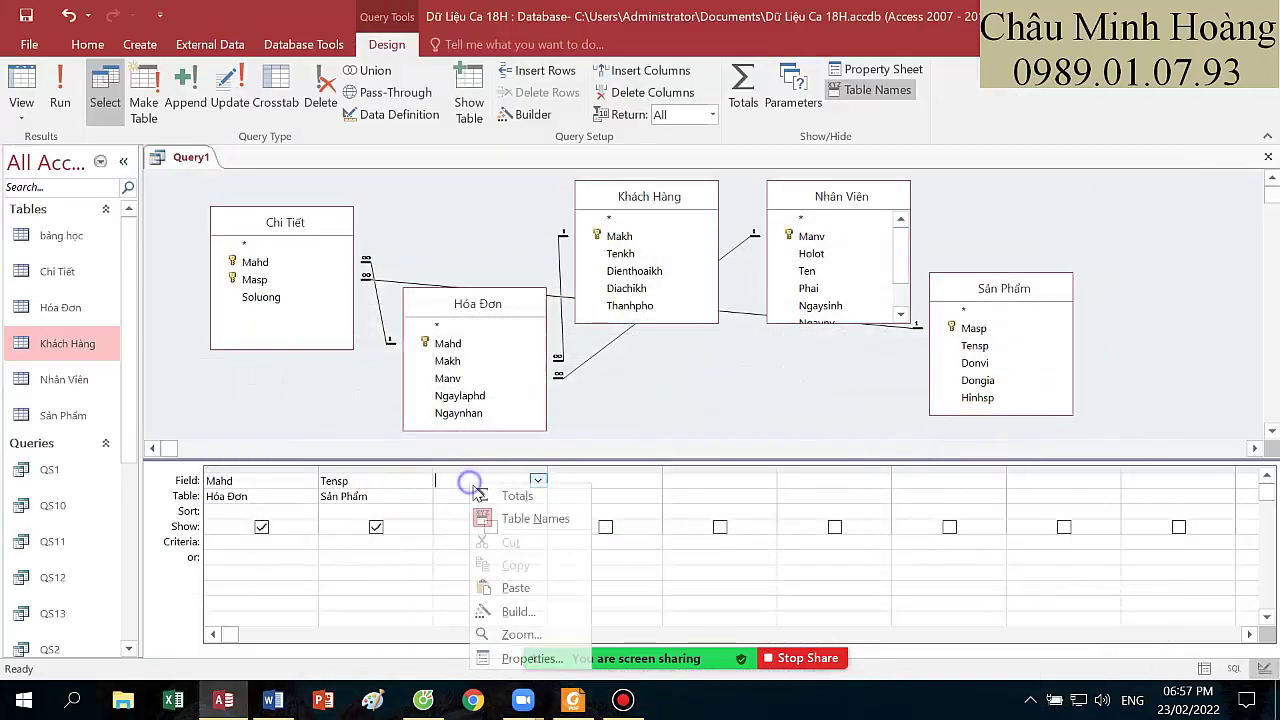
click(518, 634)
text(snld)
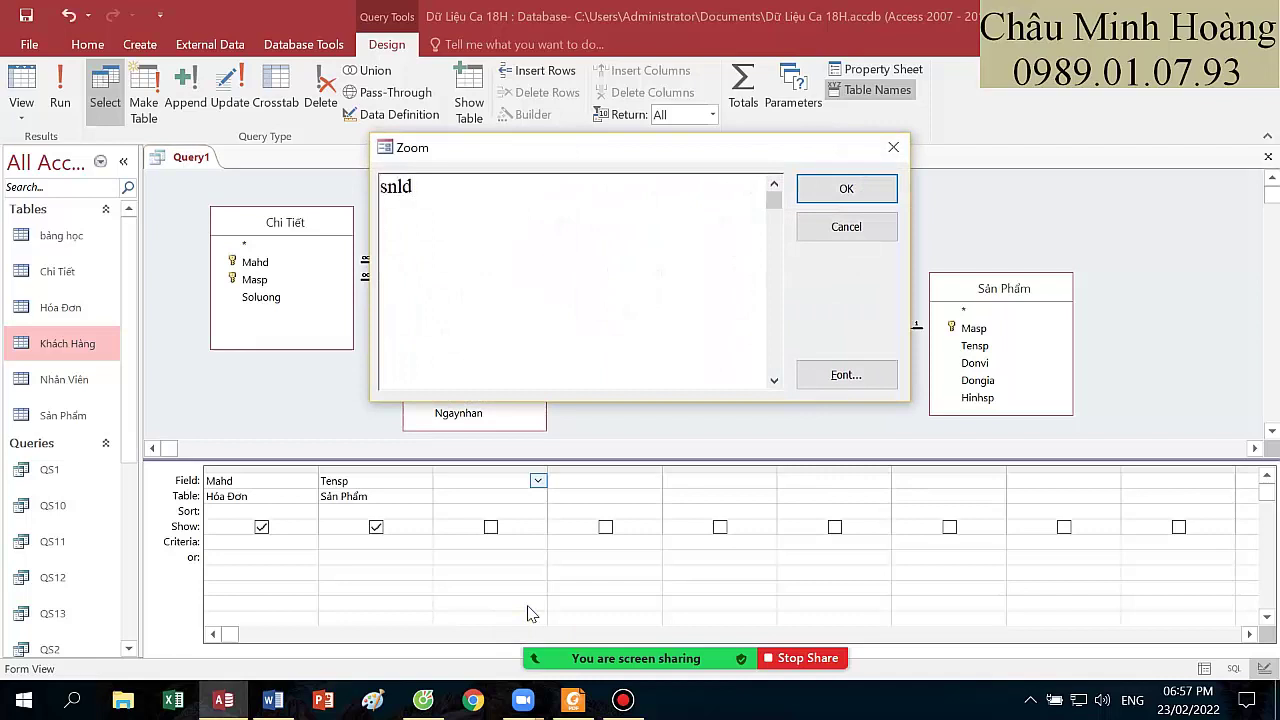
text(d: [Ngaynhan)
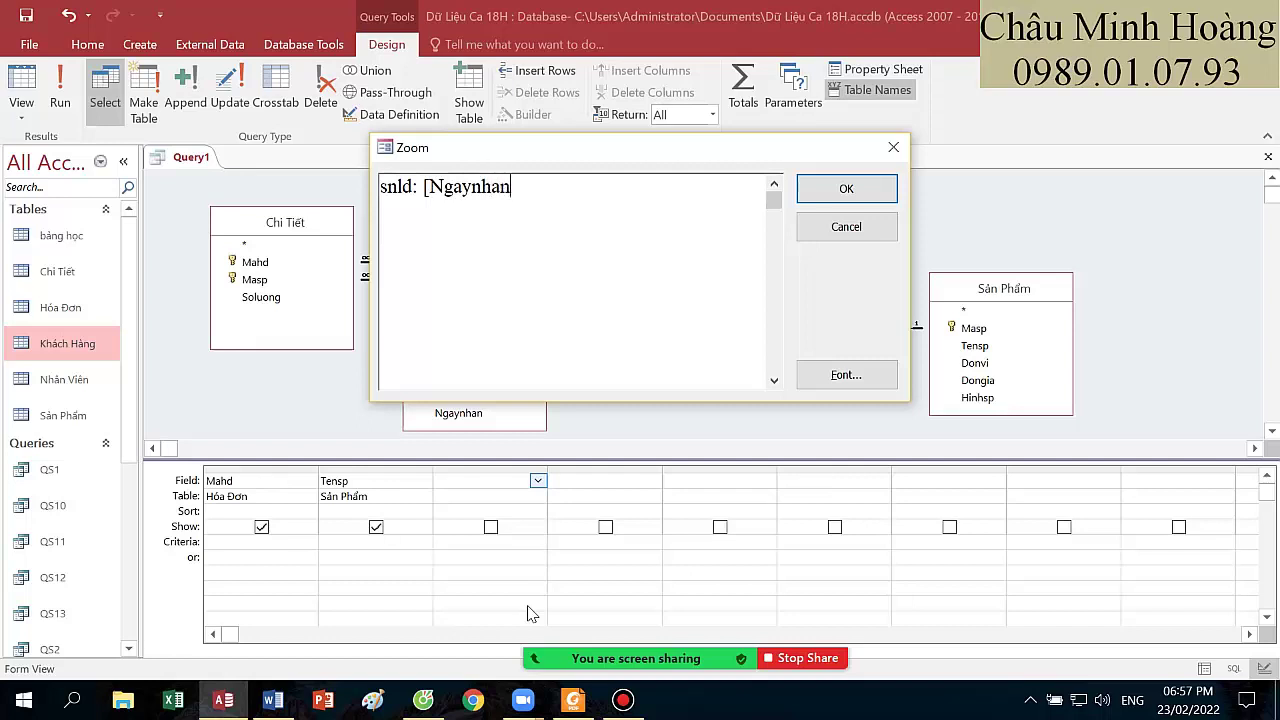
text(] - [Ngaylaph)
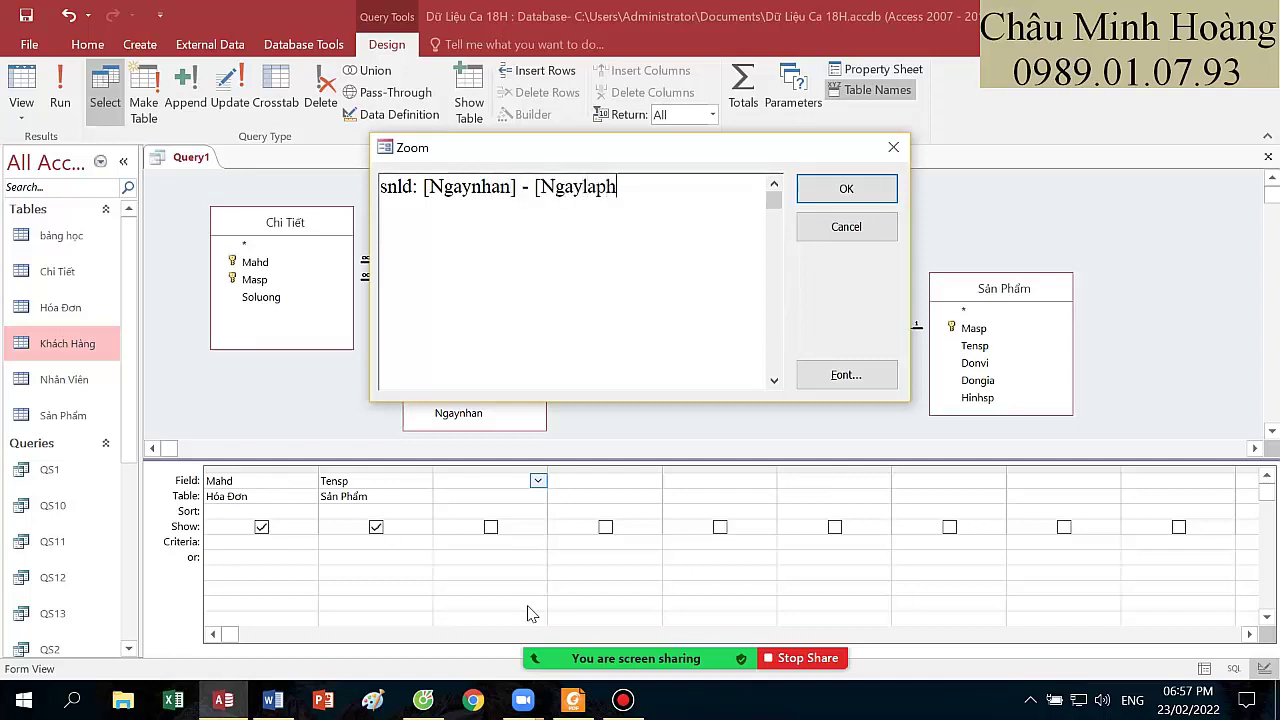
text(d])
key(Return)
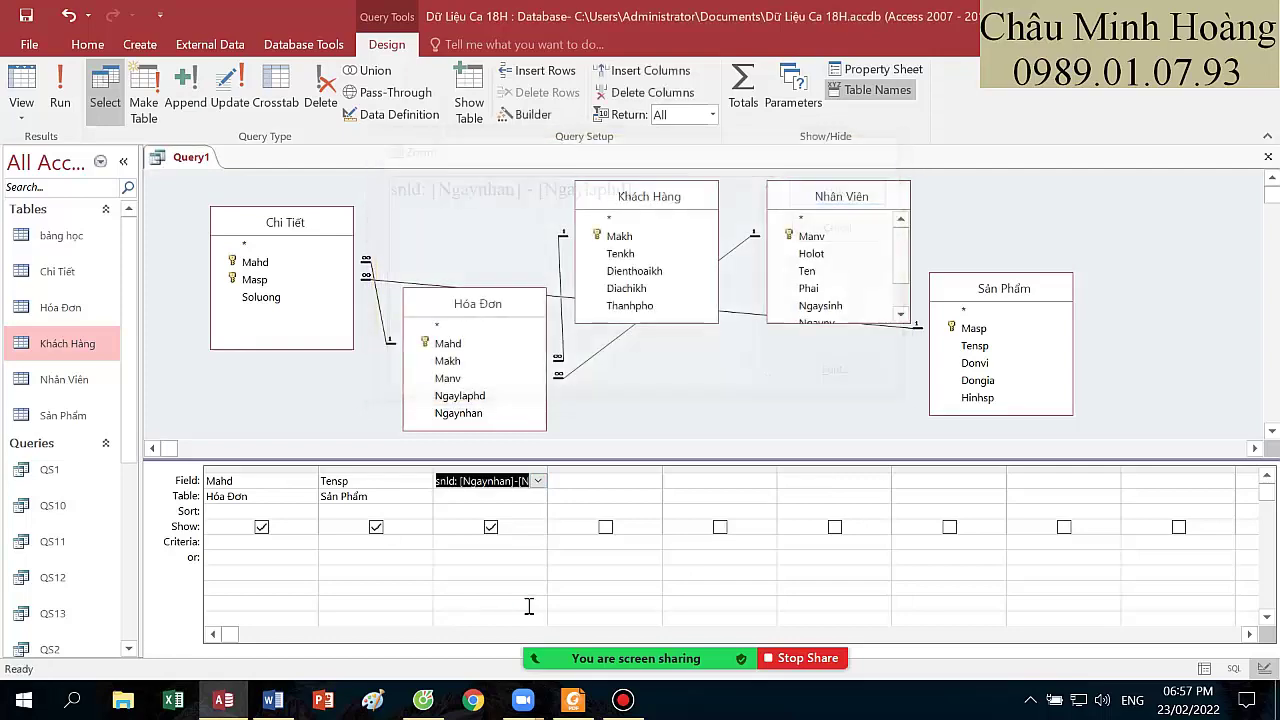
- Run the query to check the snld values, then return to the design and review the full snld expression
click(60, 100)
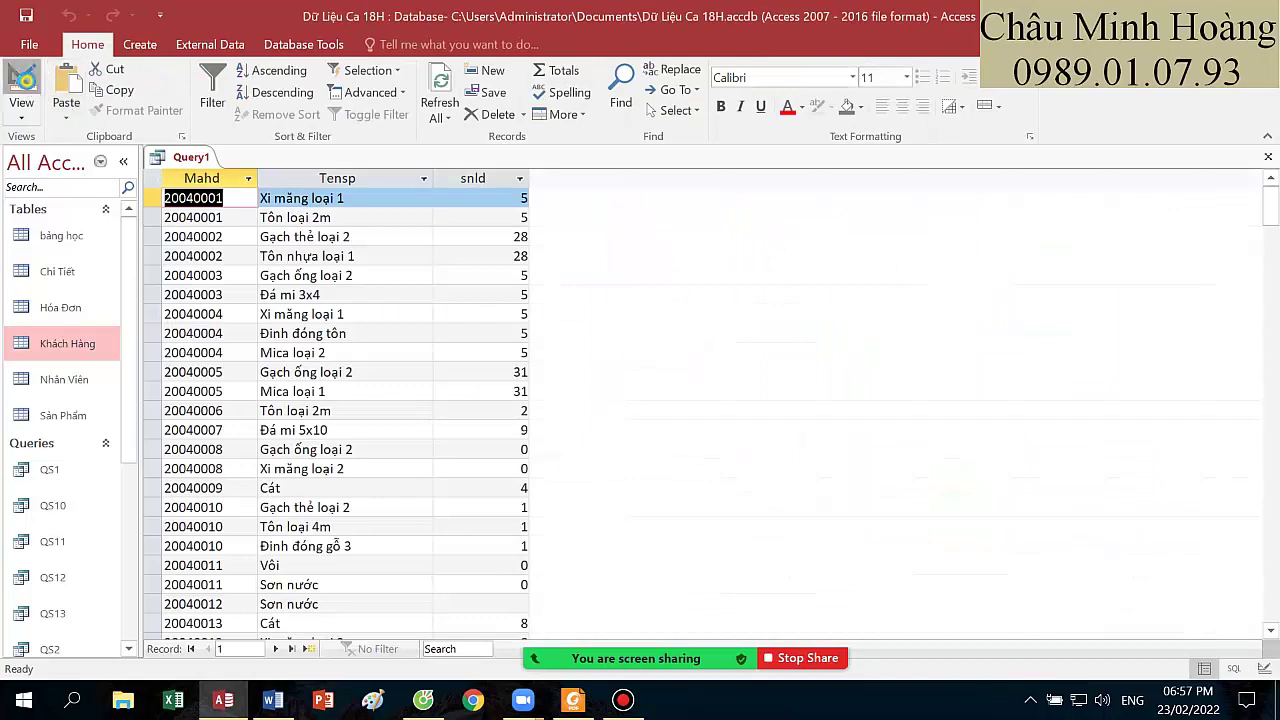
click(21, 80)
right_click(503, 481)
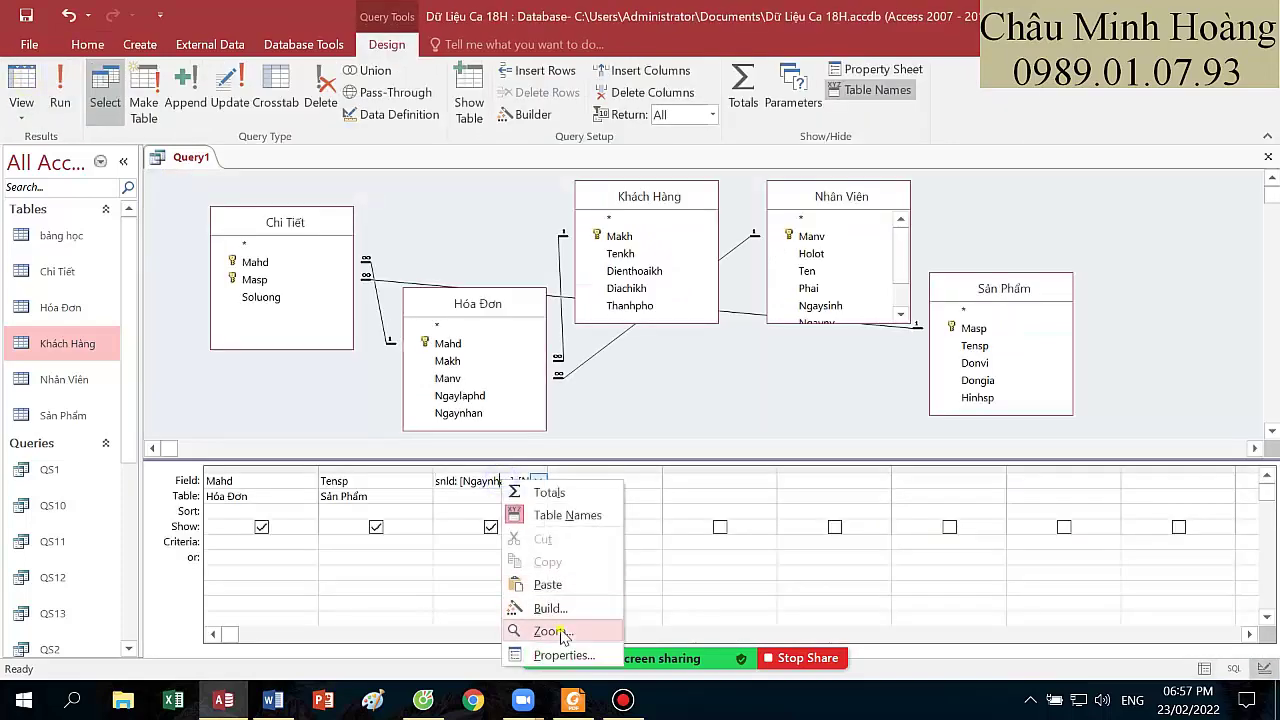
click(560, 631)
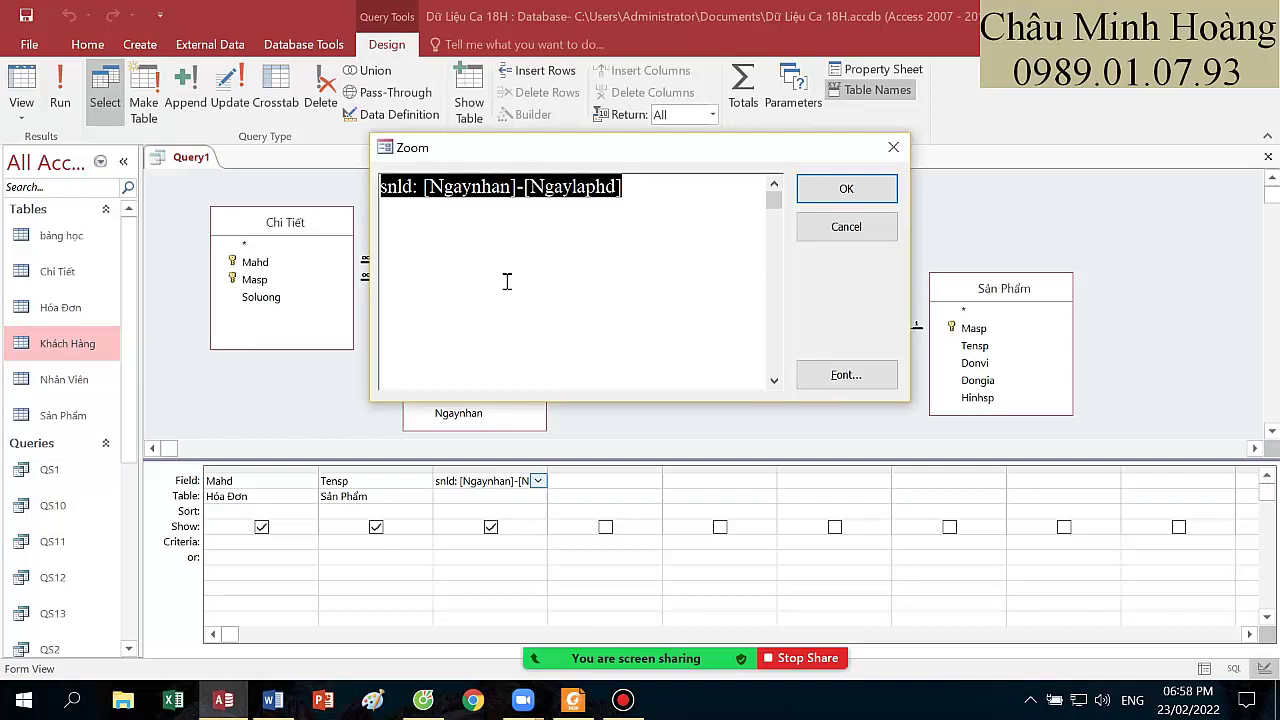
click(846, 190)
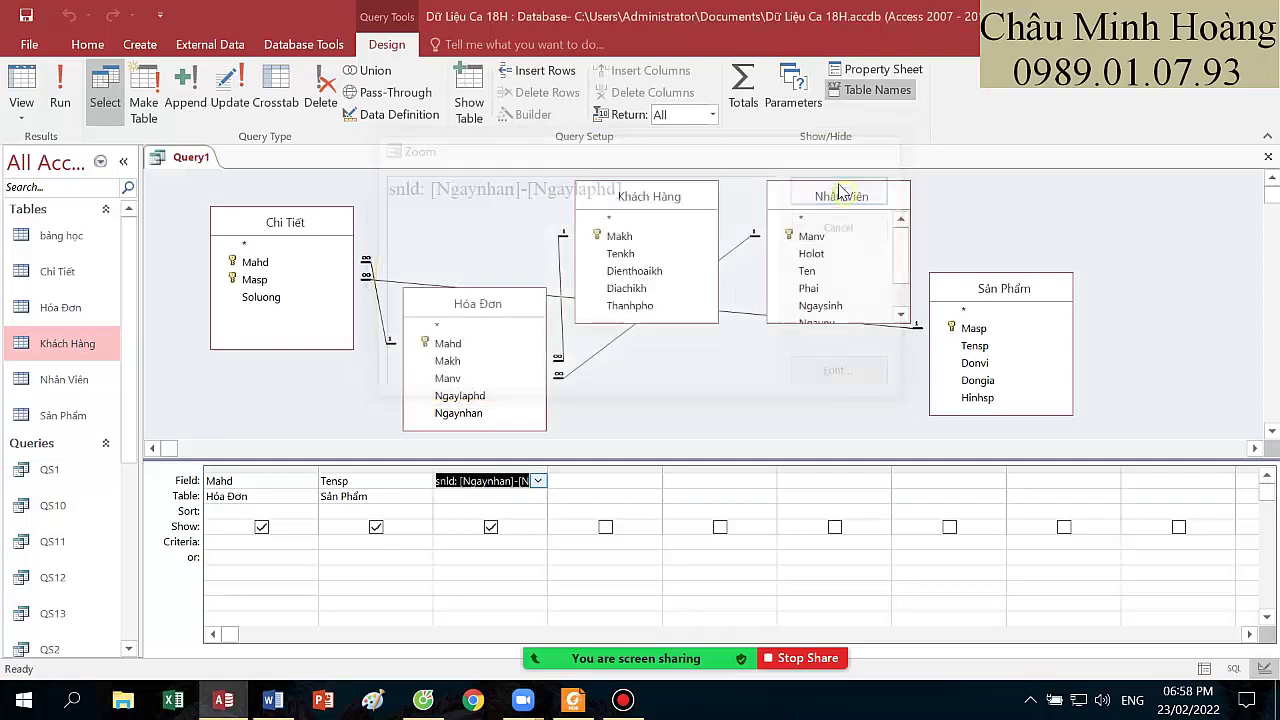
- Check the exercise's field list, widen the snld column, and add Dongia from Sản Phẩm and Soluong from Chi Tiết
click(571, 699)
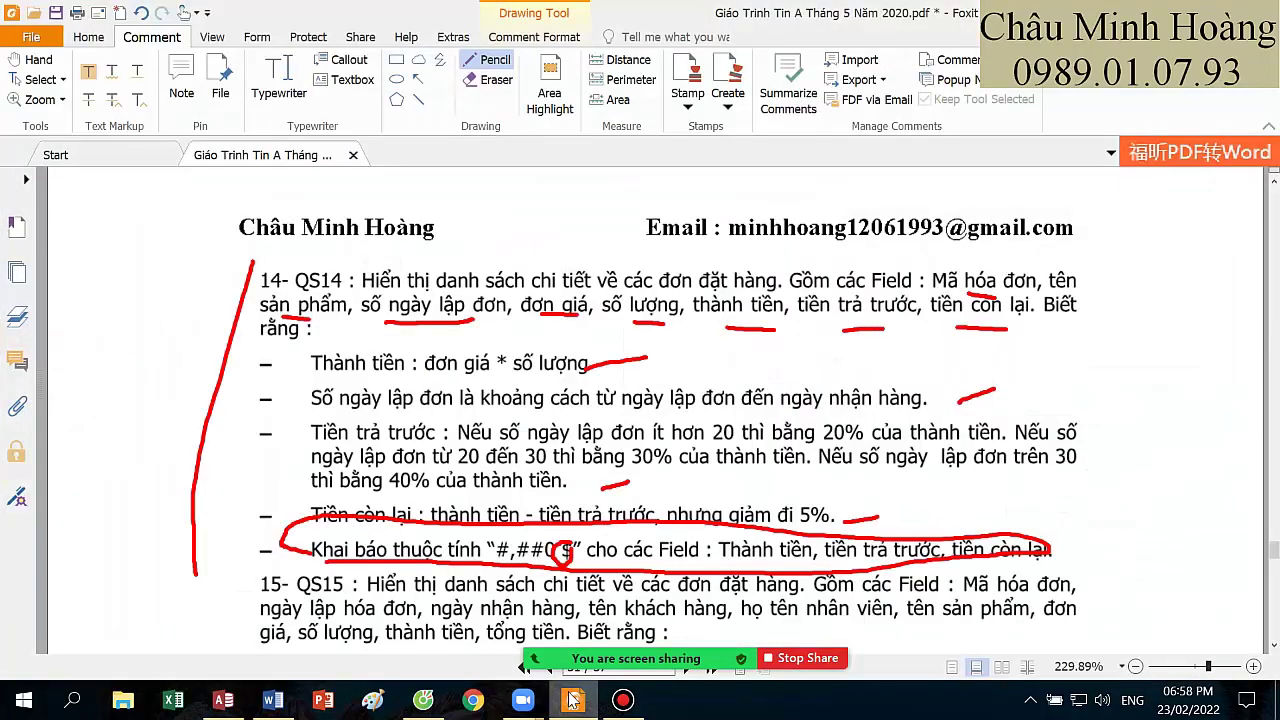
click(571, 699)
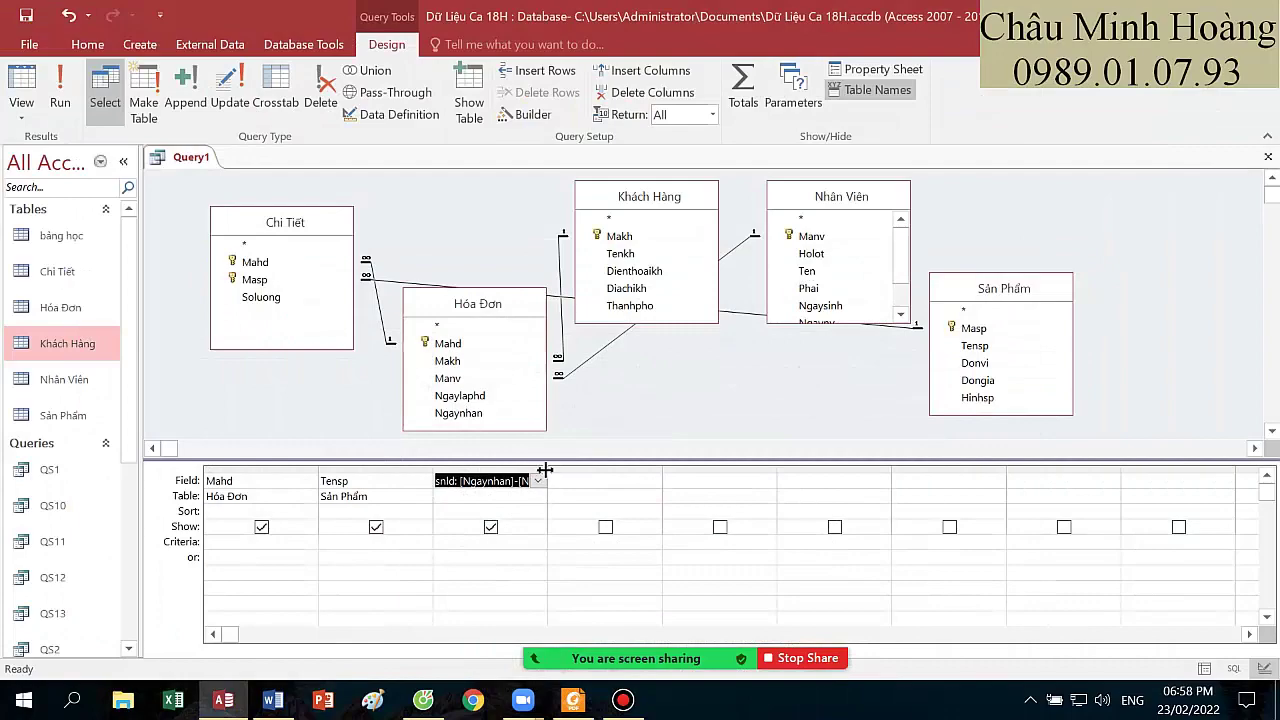
click(572, 700)
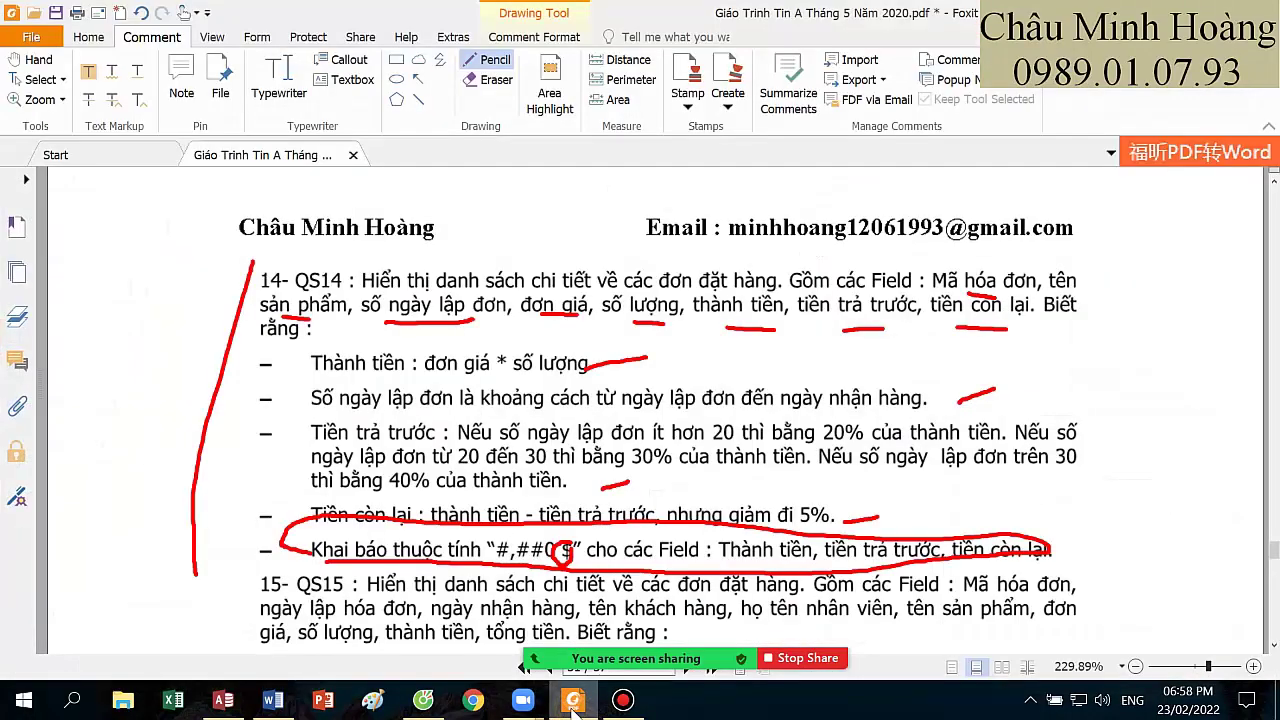
click(572, 700)
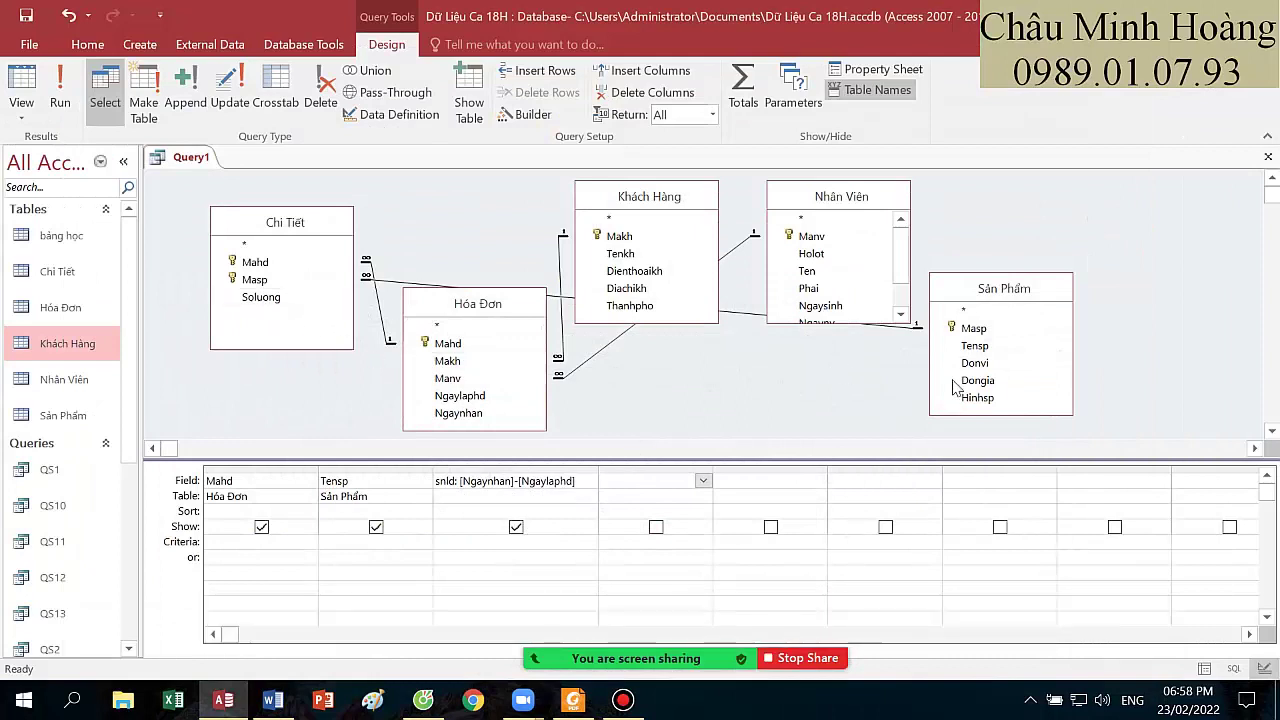
double_click(977, 380)
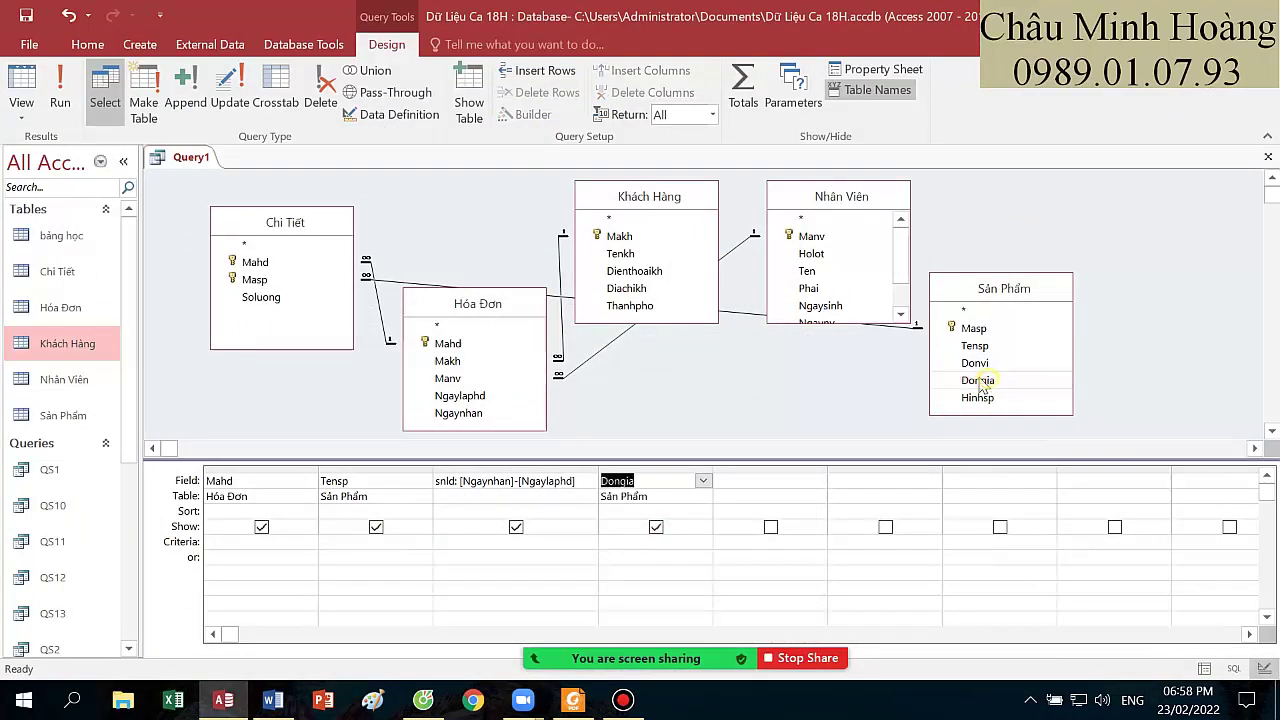
double_click(263, 298)
drag(286, 221, 275, 289)
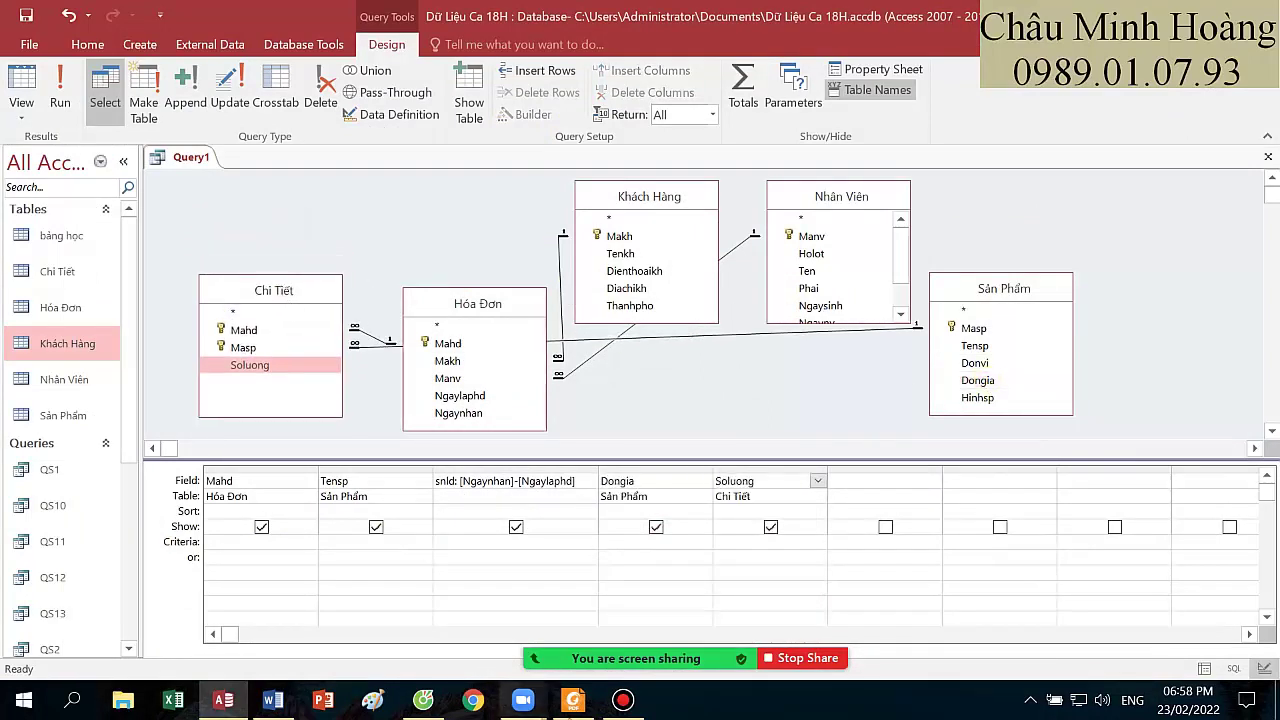
- Check the exercise text and add the calculated field thanhtien : [Soluong] * [Dongia] in the column after Soluong
click(573, 700)
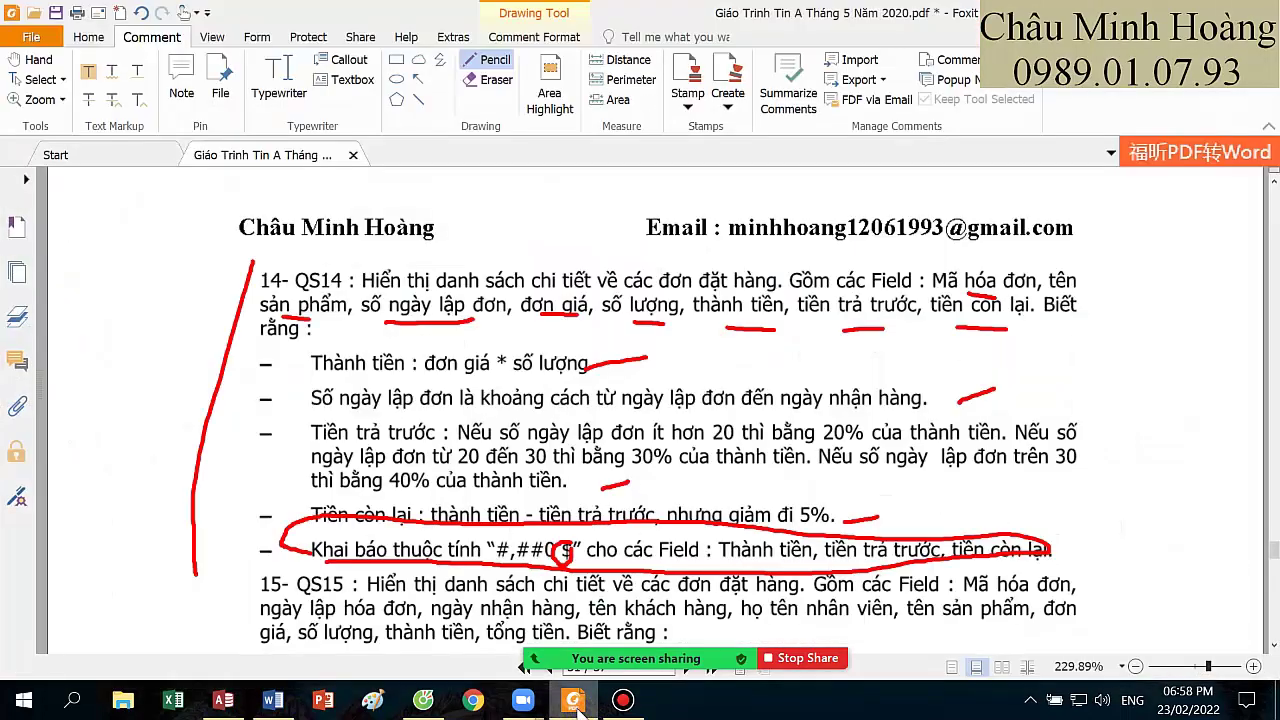
click(573, 700)
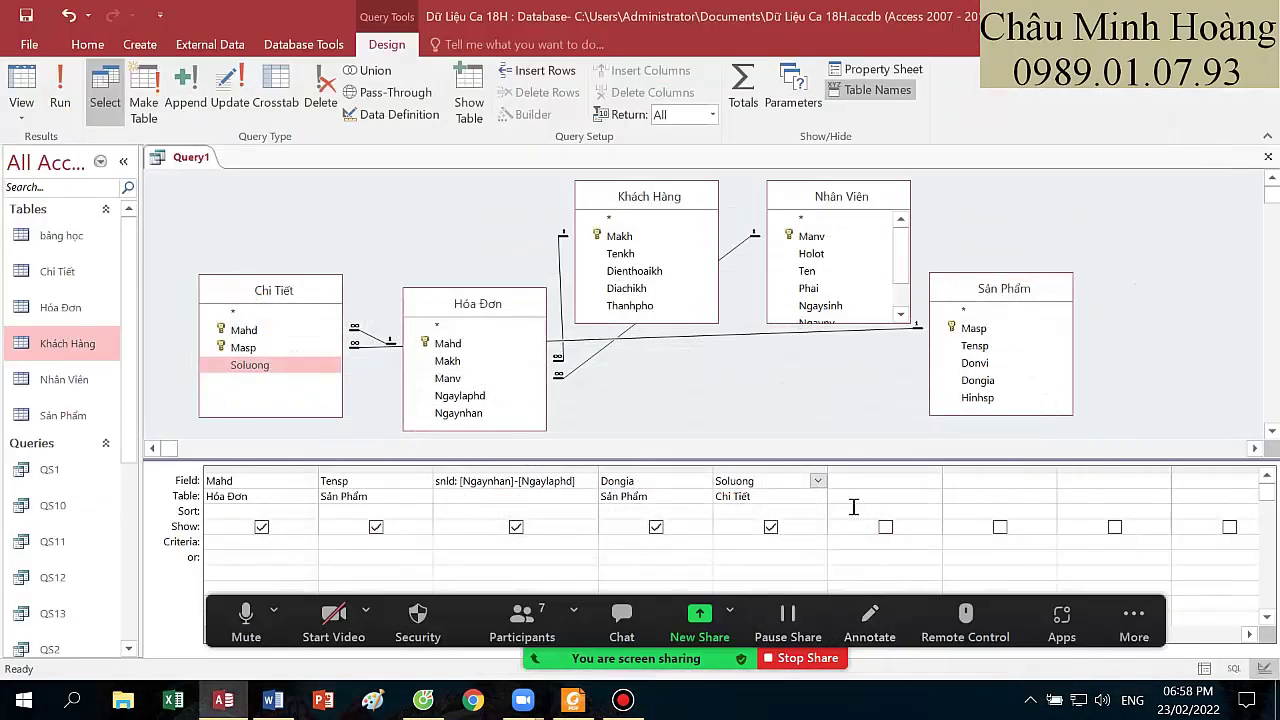
right_click(842, 482)
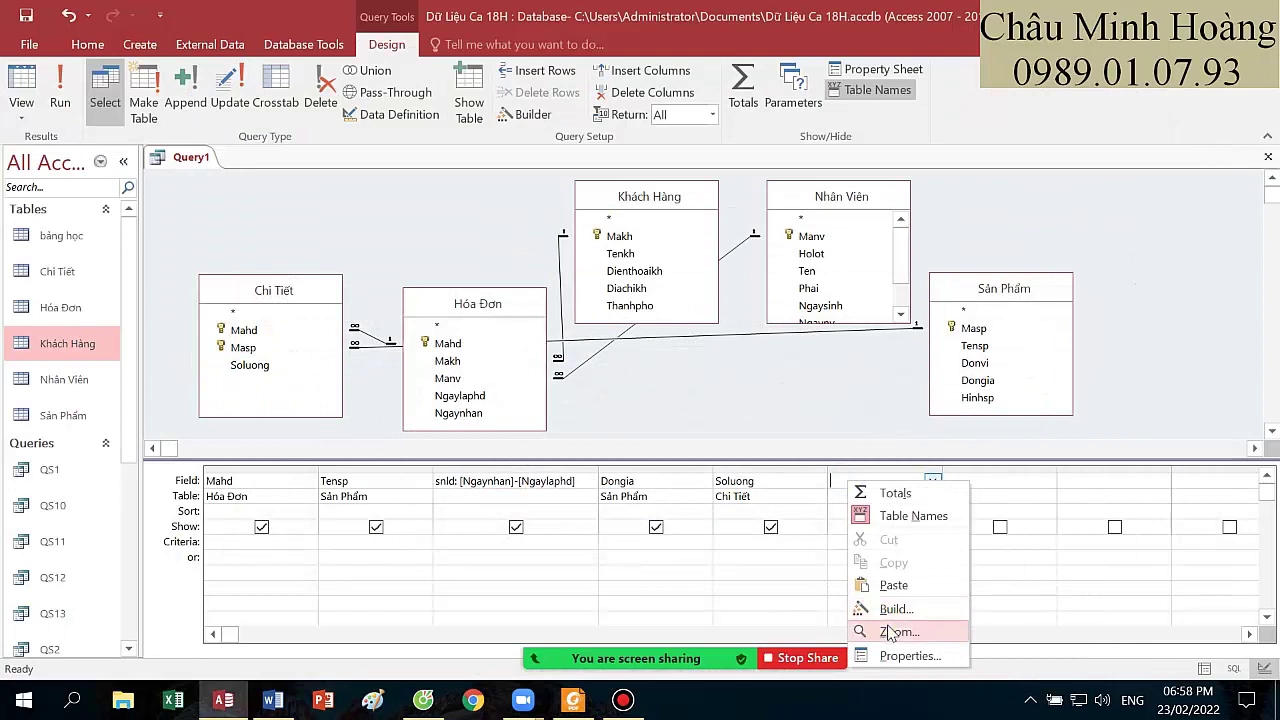
click(878, 631)
text(thanht)
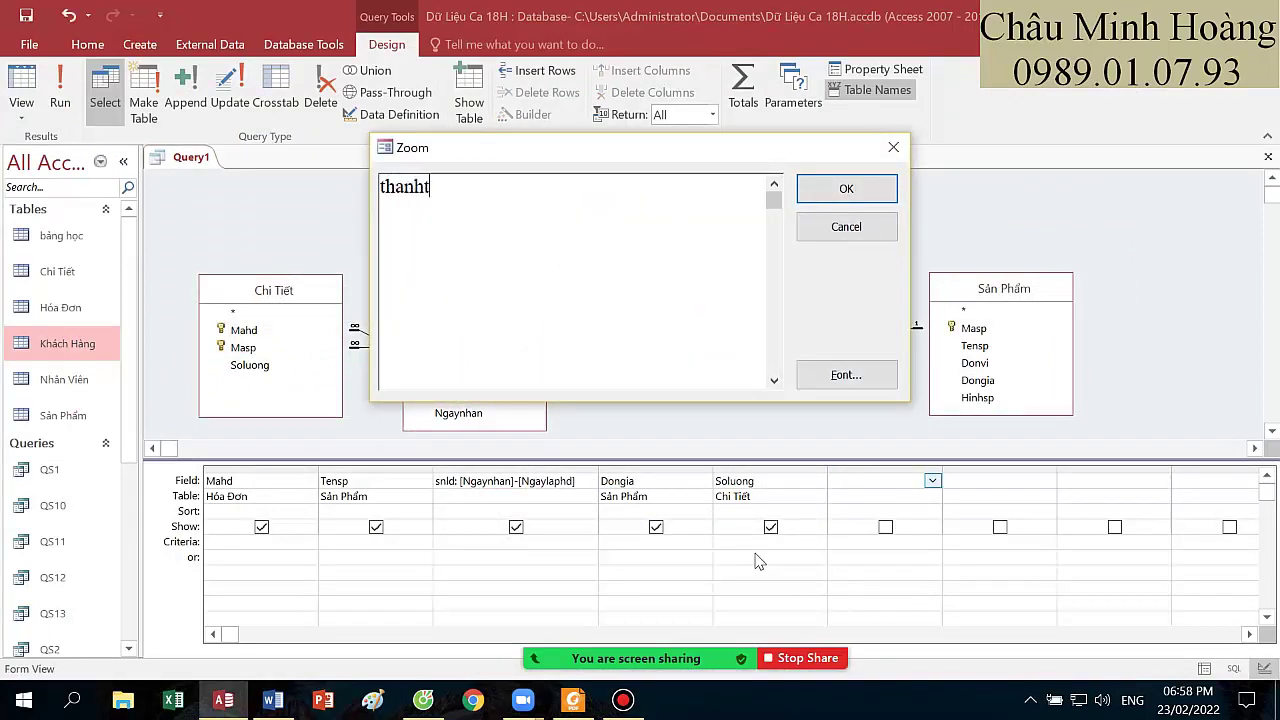
text(ien : [Soluong)
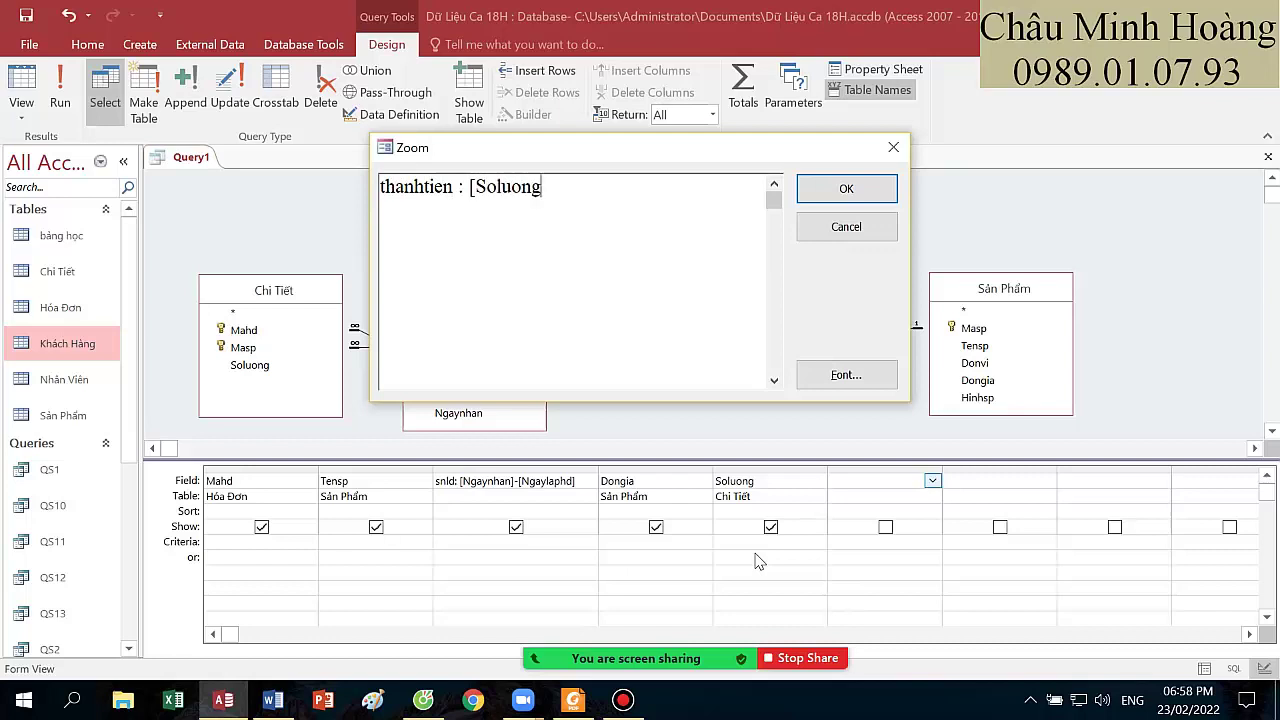
text(] * [Dongia])
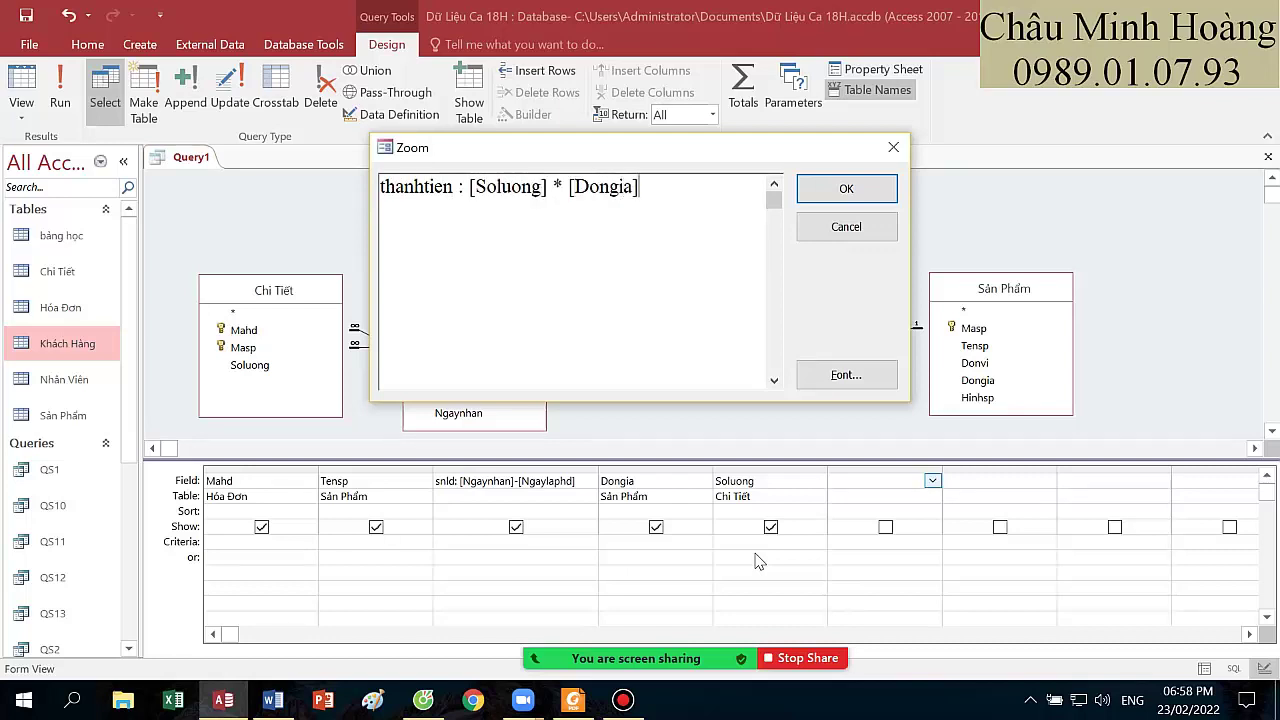
key(Return)
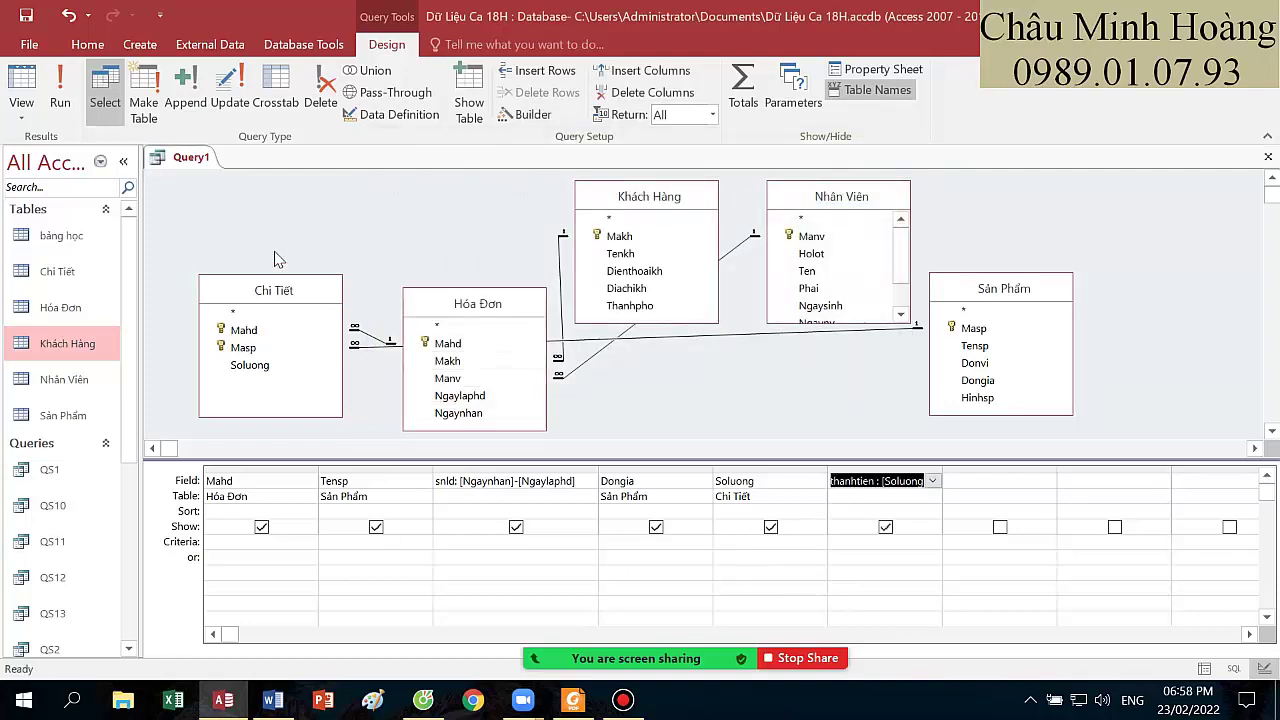
- Run the query to check thanhtien, return to the design, and widen the thanhtien column to fit its expression
click(74, 100)
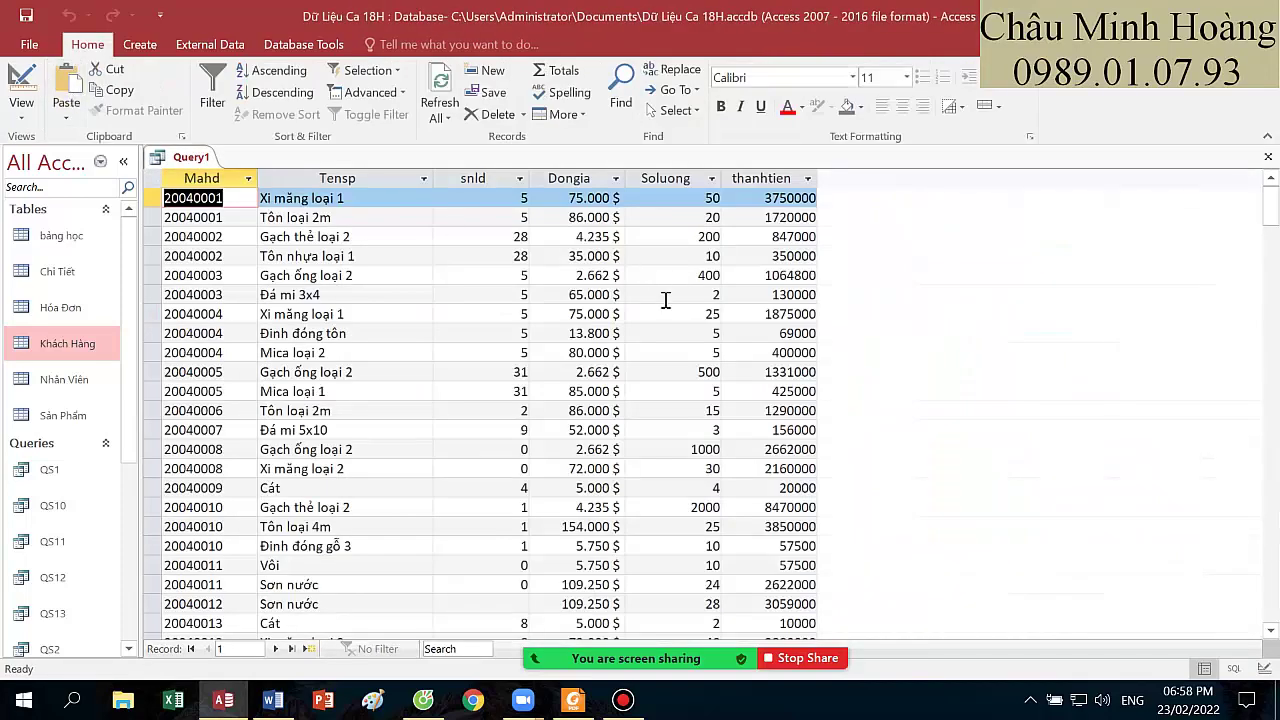
click(20, 80)
click(979, 486)
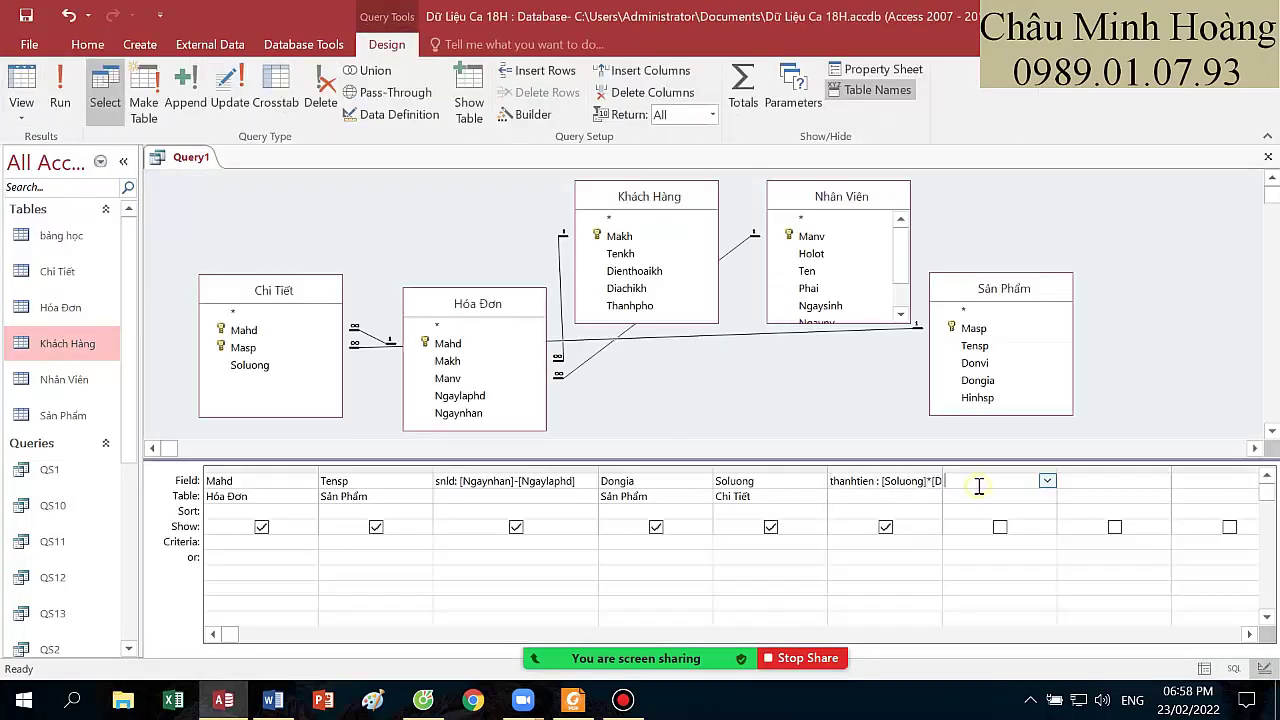
drag(941, 470, 994, 470)
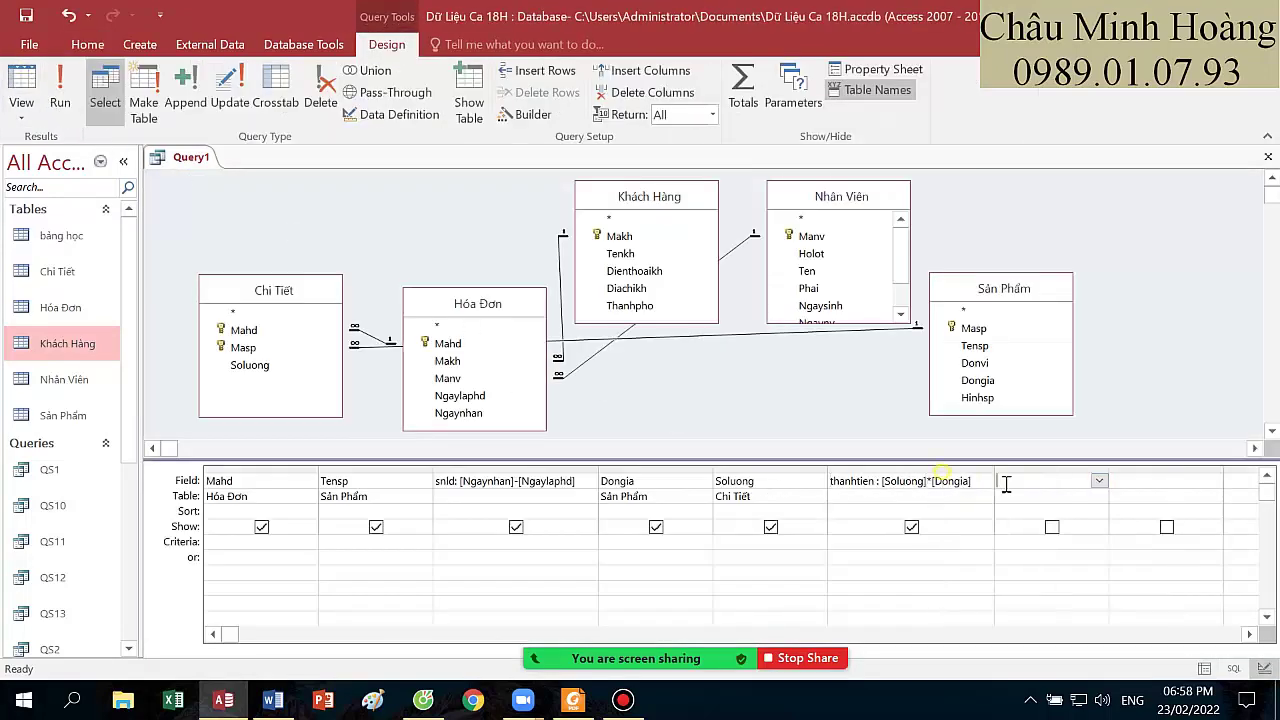
- Check the exercise's prepayment rule and start the calculated field ttt with an iif function in a zoomed editor for the column after thanhtien
click(575, 702)
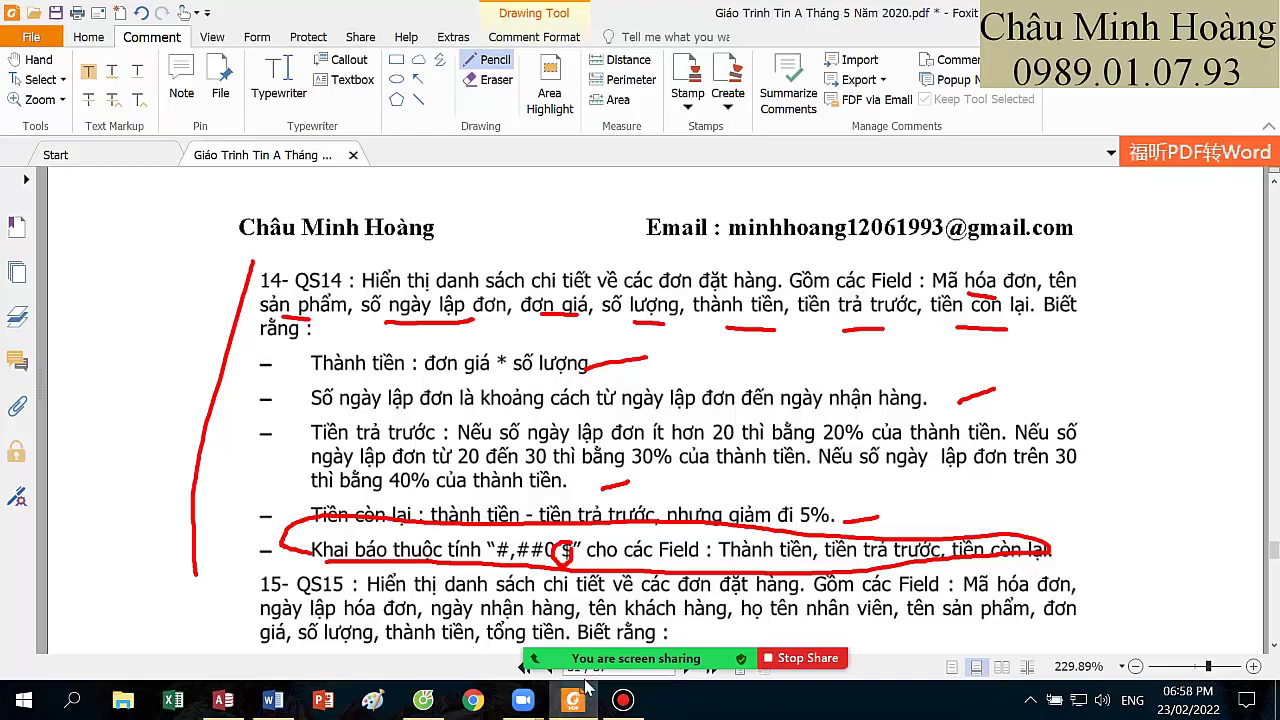
mouse_move(572, 708)
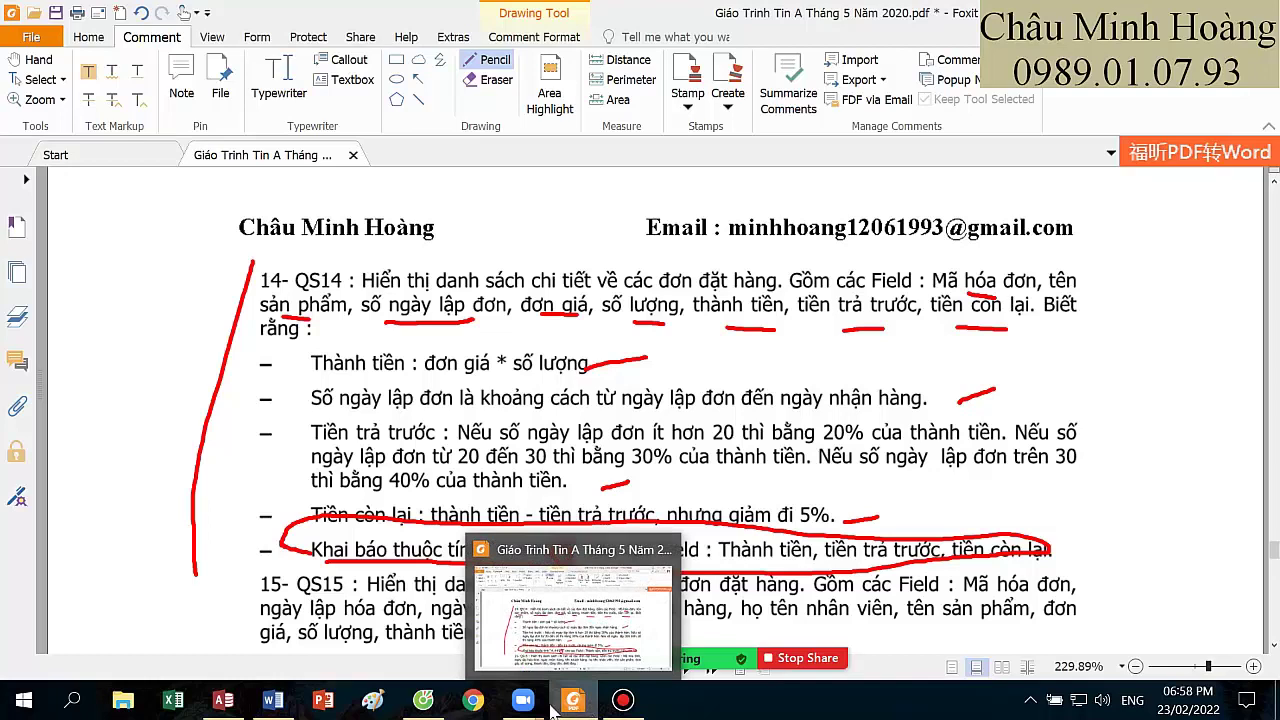
click(223, 700)
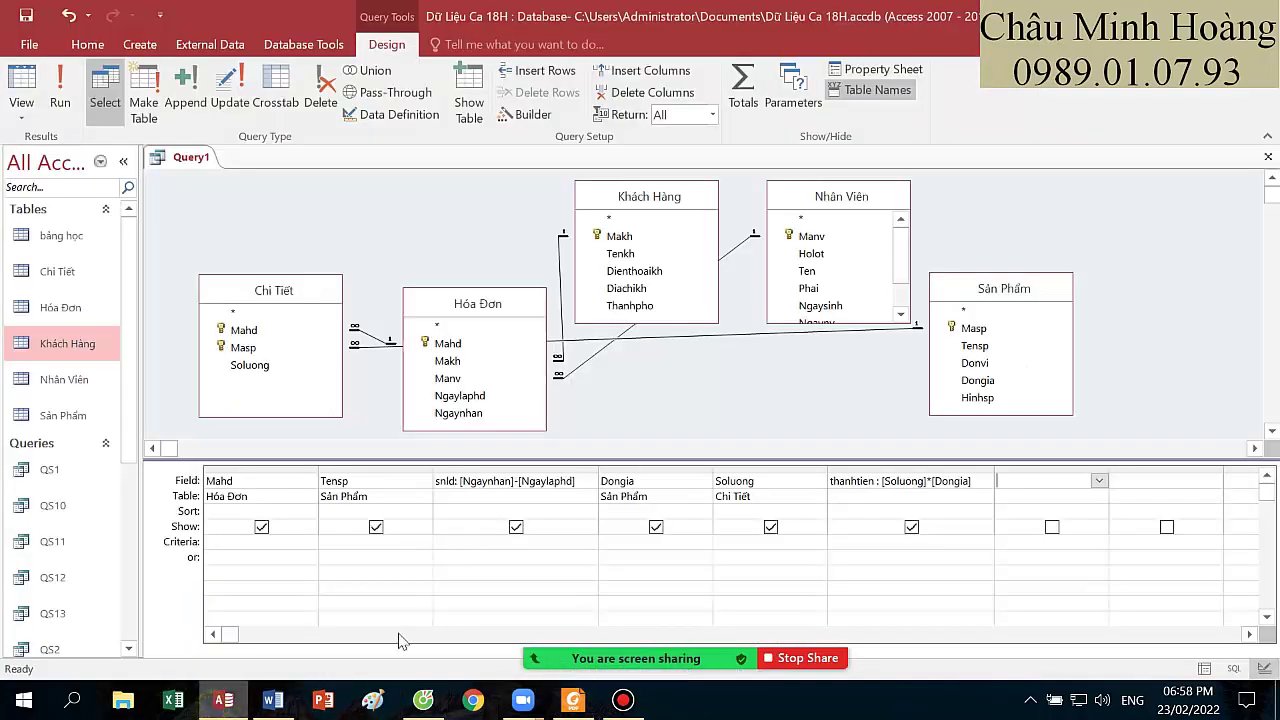
right_click(1004, 483)
click(1050, 638)
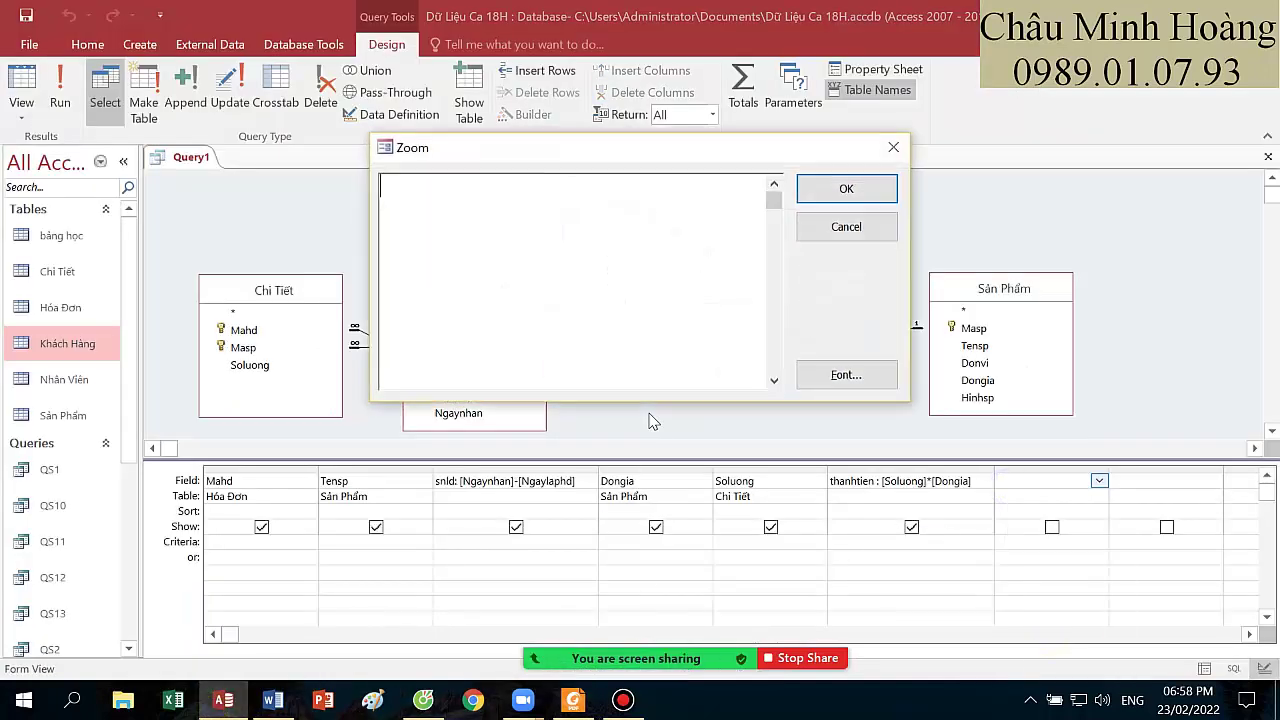
text(ttt:)
text(iif)
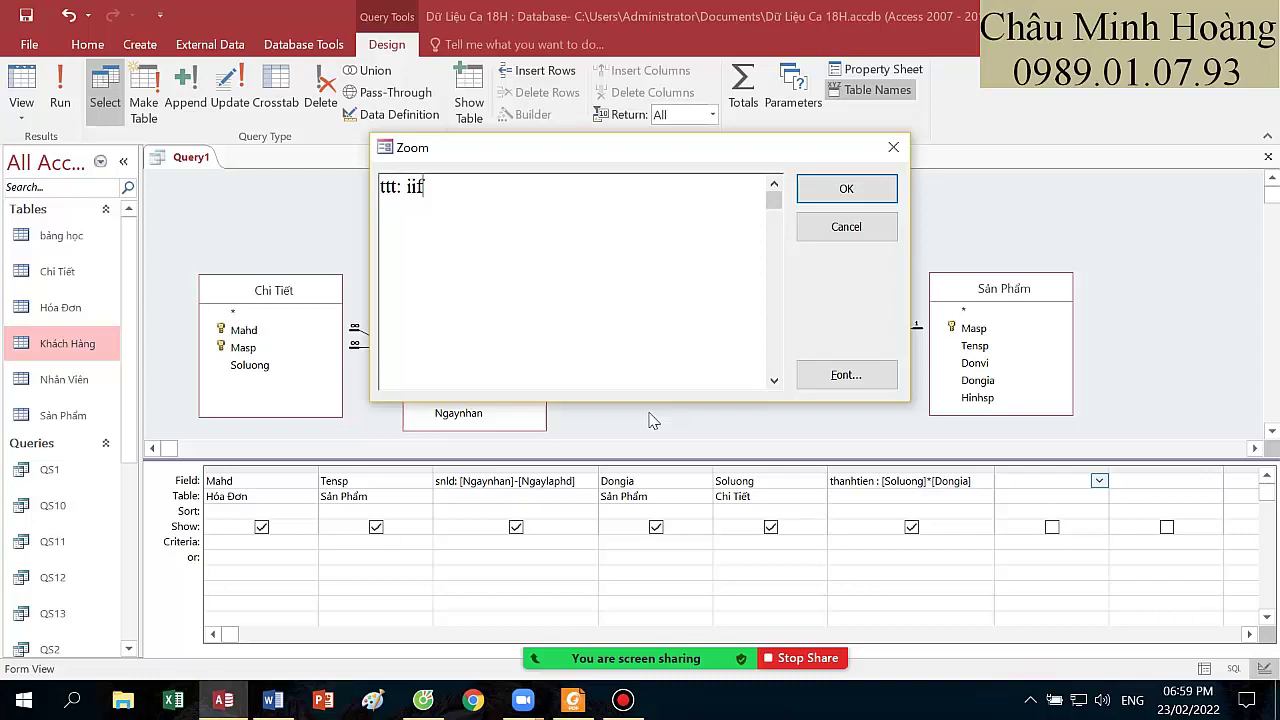
text(()
- Recheck the prepayment rule and enter the first iif condition of ttt as [snld] < 20 ; 0,2
click(576, 701)
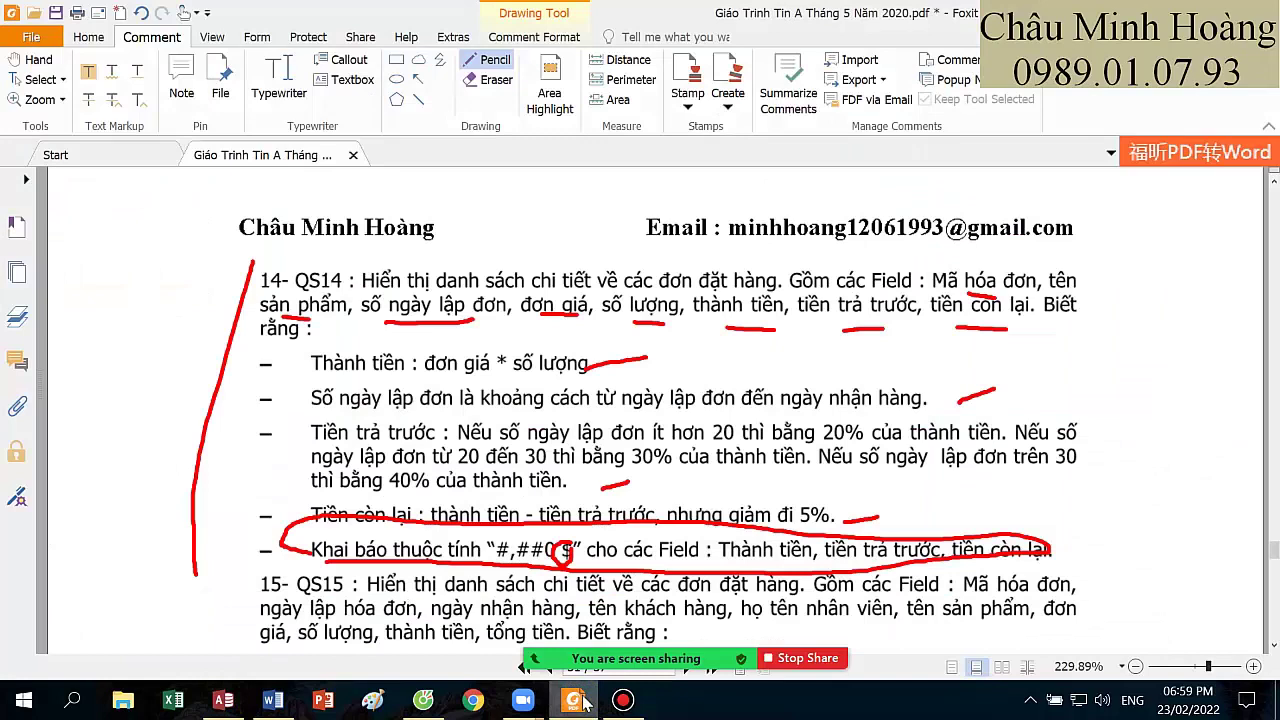
click(585, 703)
text([)
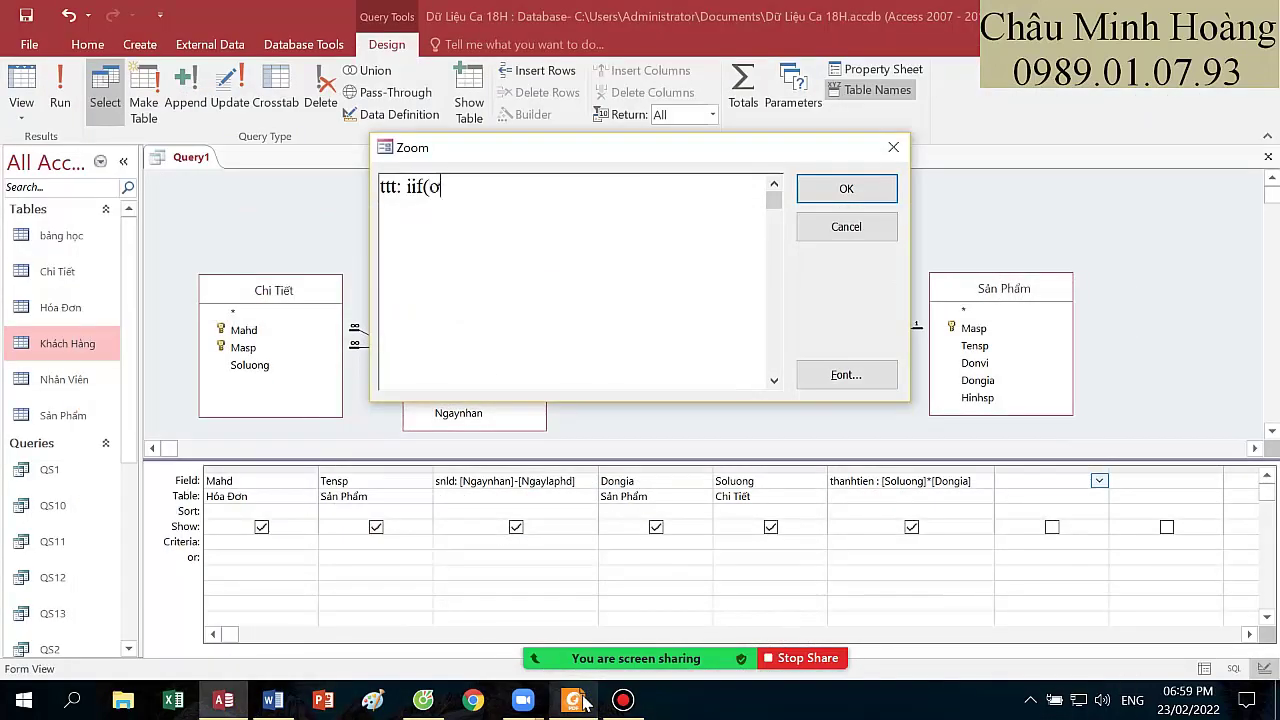
text(snldư] < 20 ;)
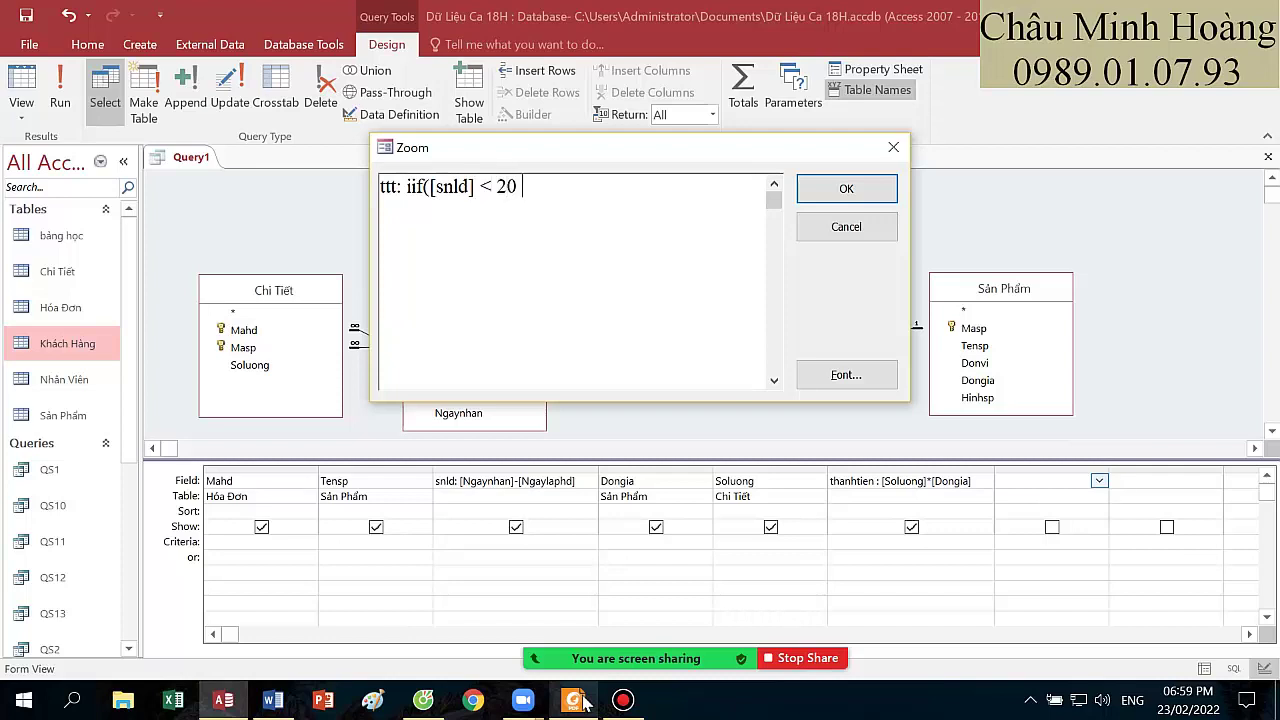
text( 0,2)
- Add a nested iif with the condition [snld] <=30 to the ttt expression, checking the exercise text for the day limit
text(;iif)
text(()
text([snl)
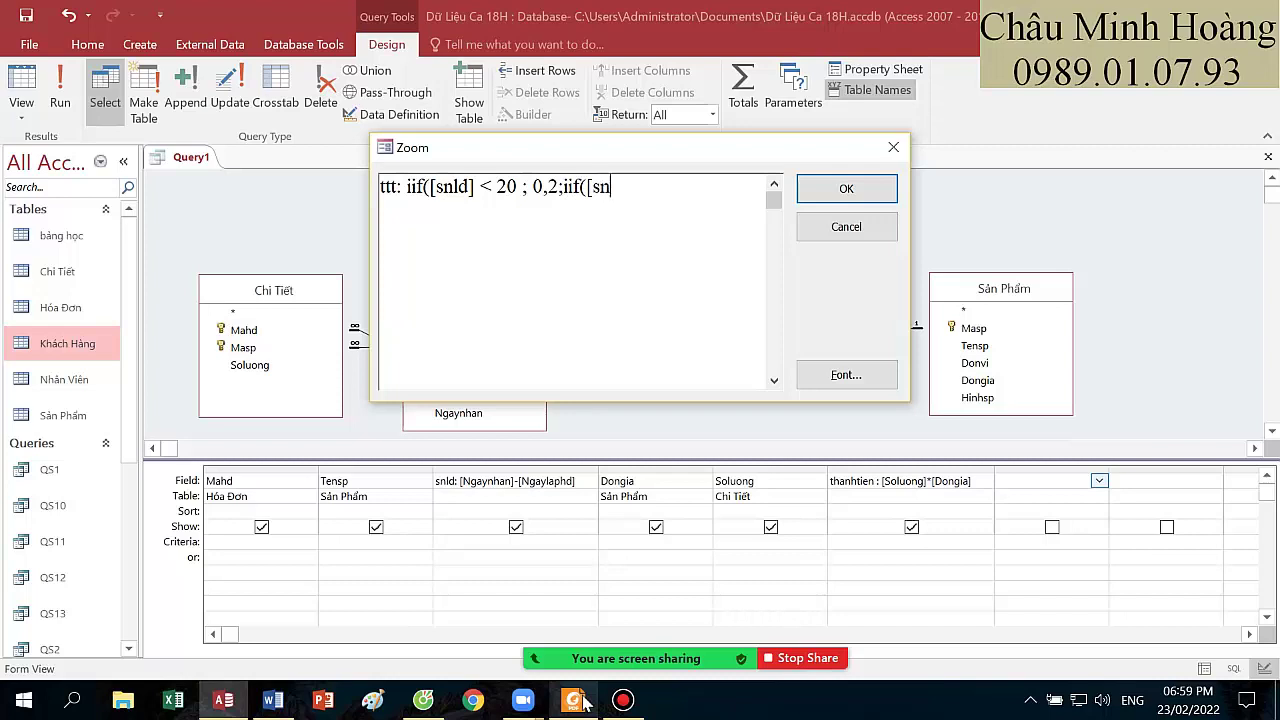
text(dươ)
key(BackSpace)
key(BackSpace)
text([)
key(BackSpace)
key(BackSpace)
text(d])
click(588, 704)
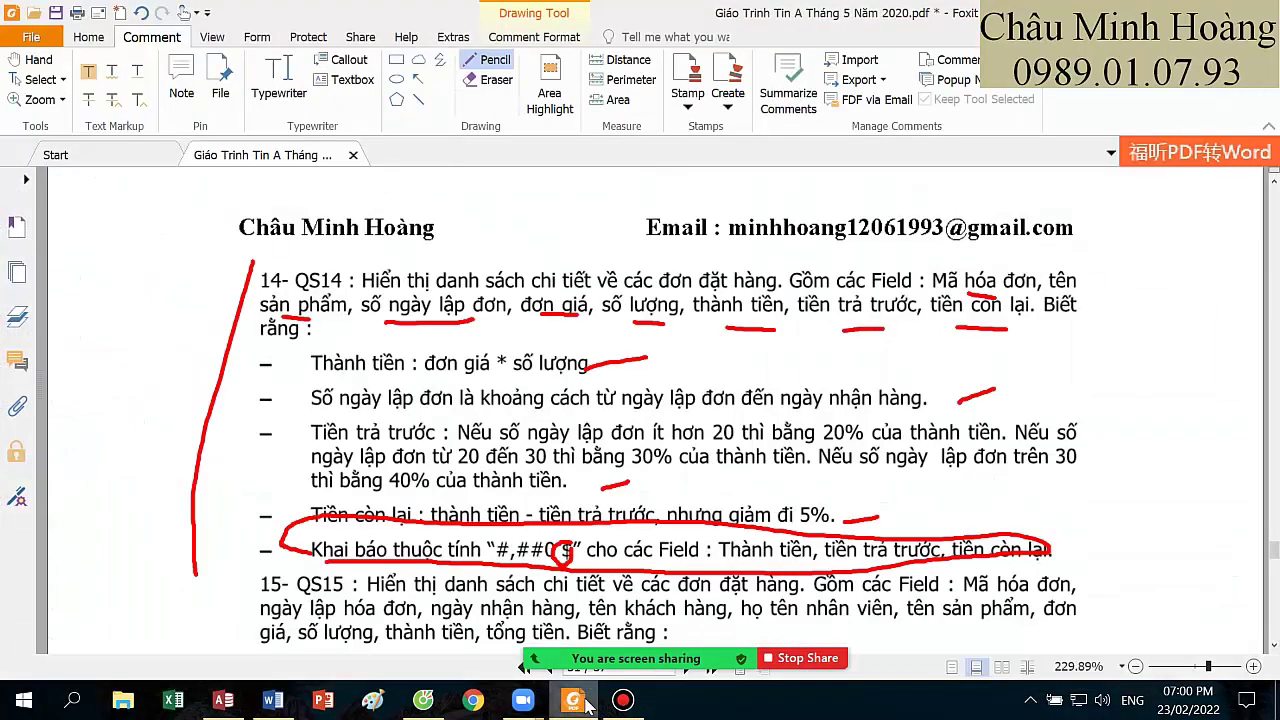
click(583, 704)
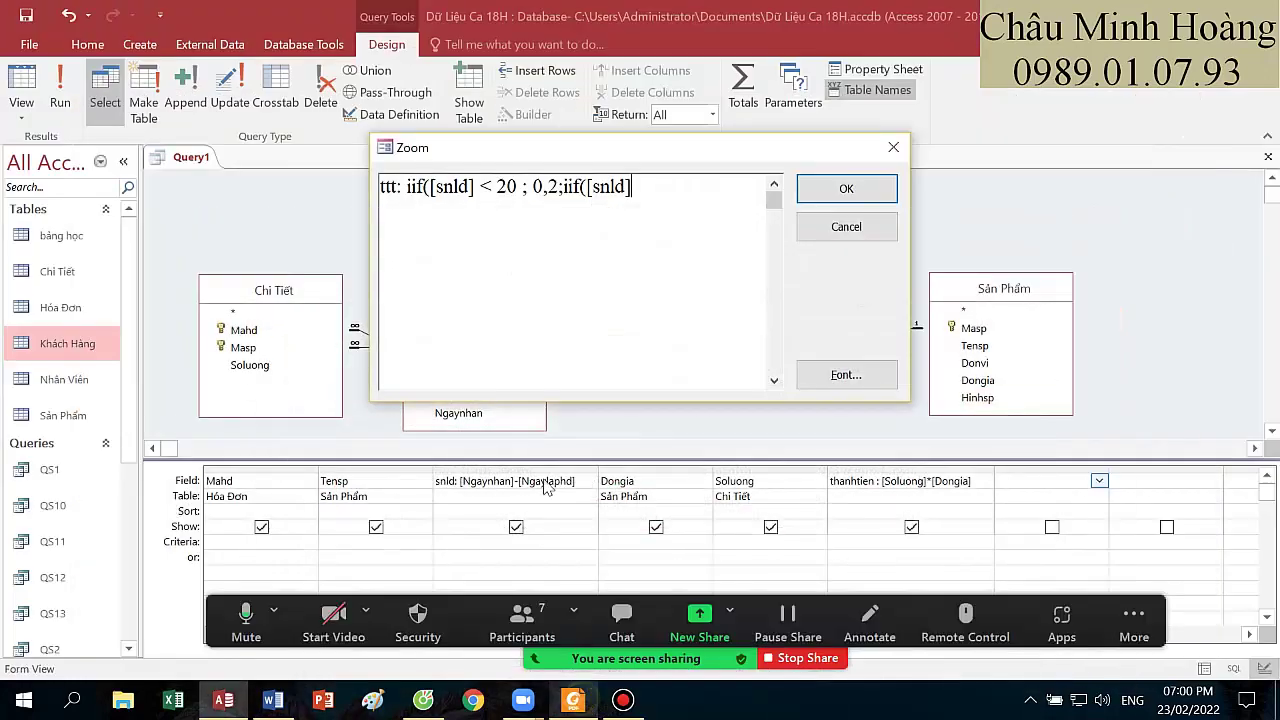
text(<=30)
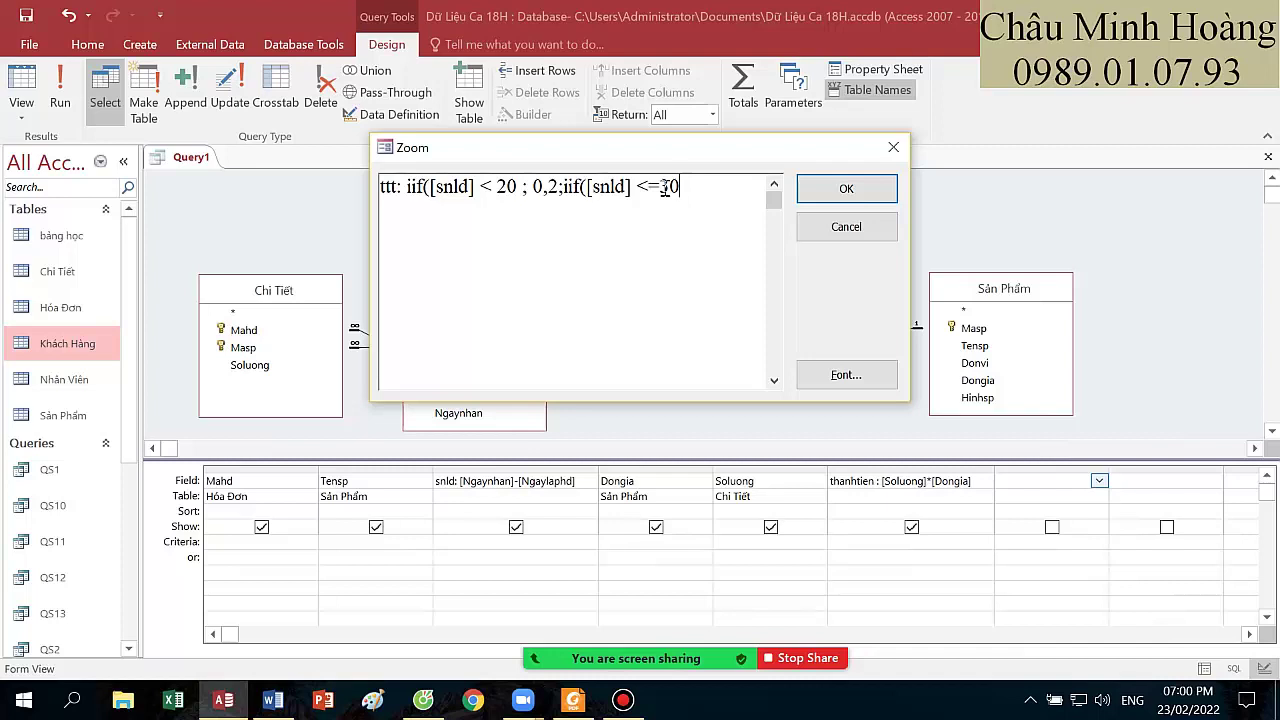
- Complete the ttt expression with the rates 0,3 and 0,4, multiply it by [thanhtien], and accept it
text( ; 0,3)
text(;0,4))
text()*ơ)
text([)
text(thanhtien])
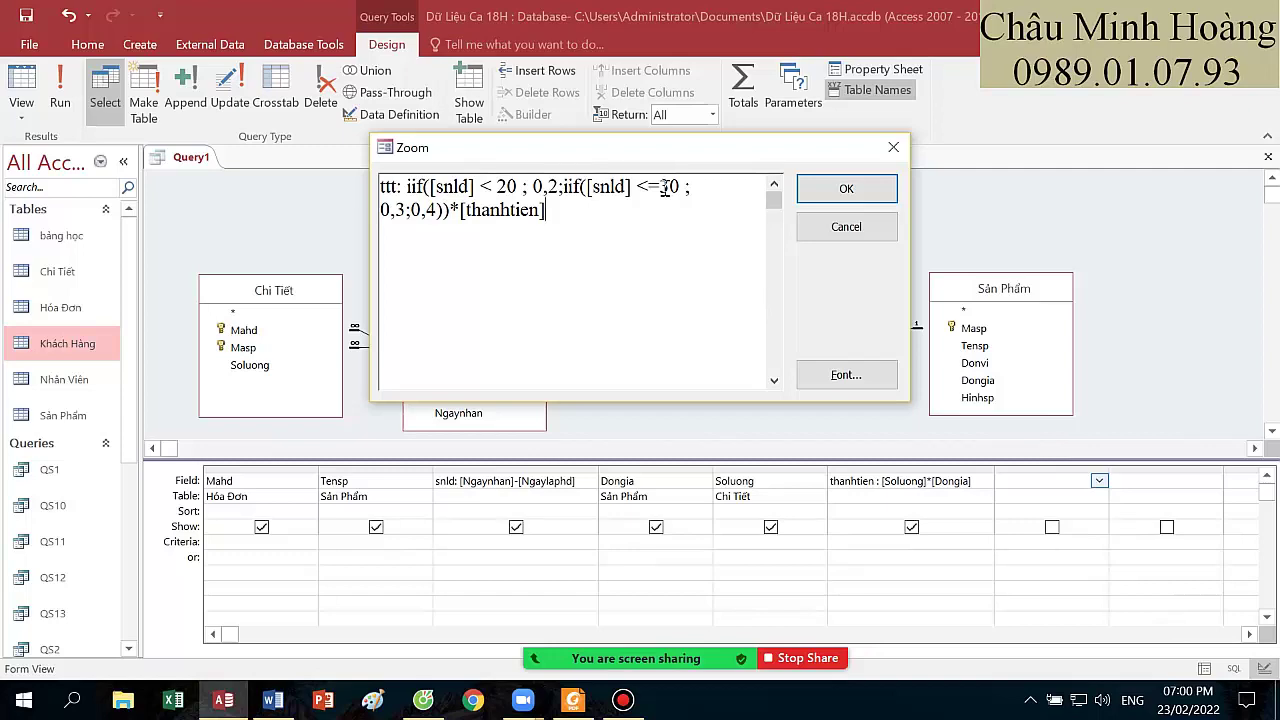
click(846, 189)
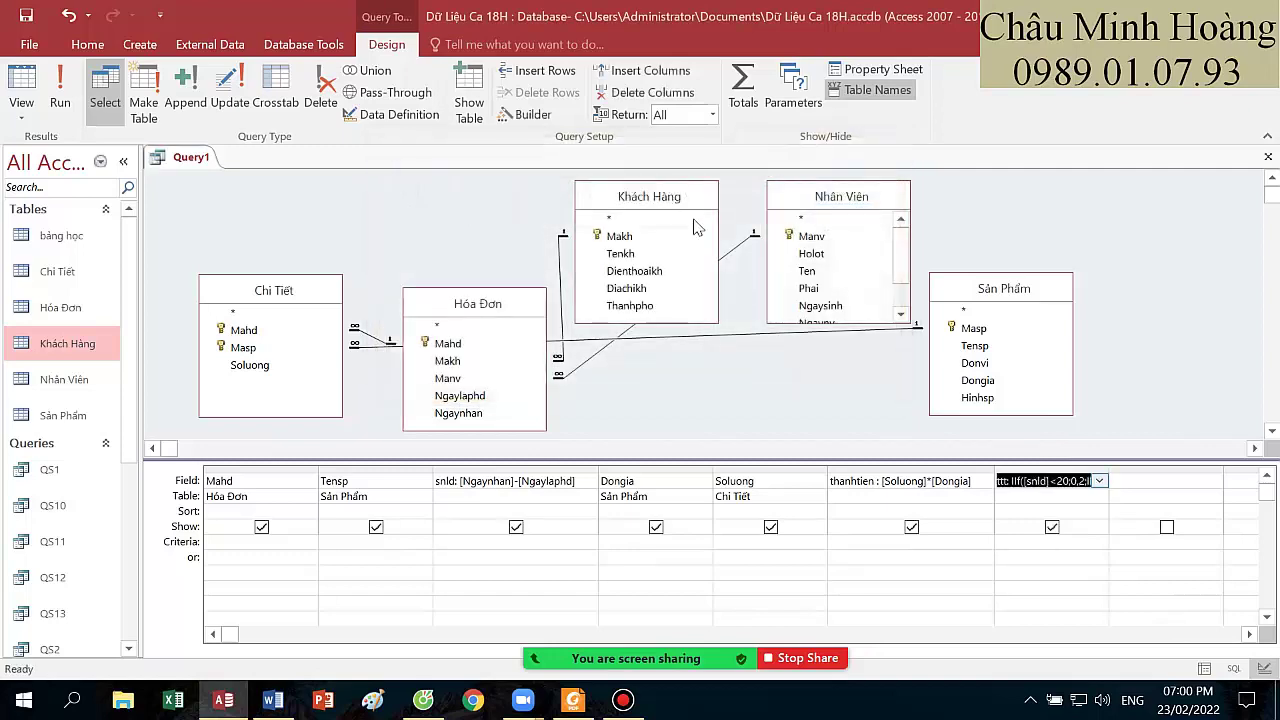
- Run the query to check ttt, then return to the design and review the full ttt expression
click(73, 102)
click(21, 80)
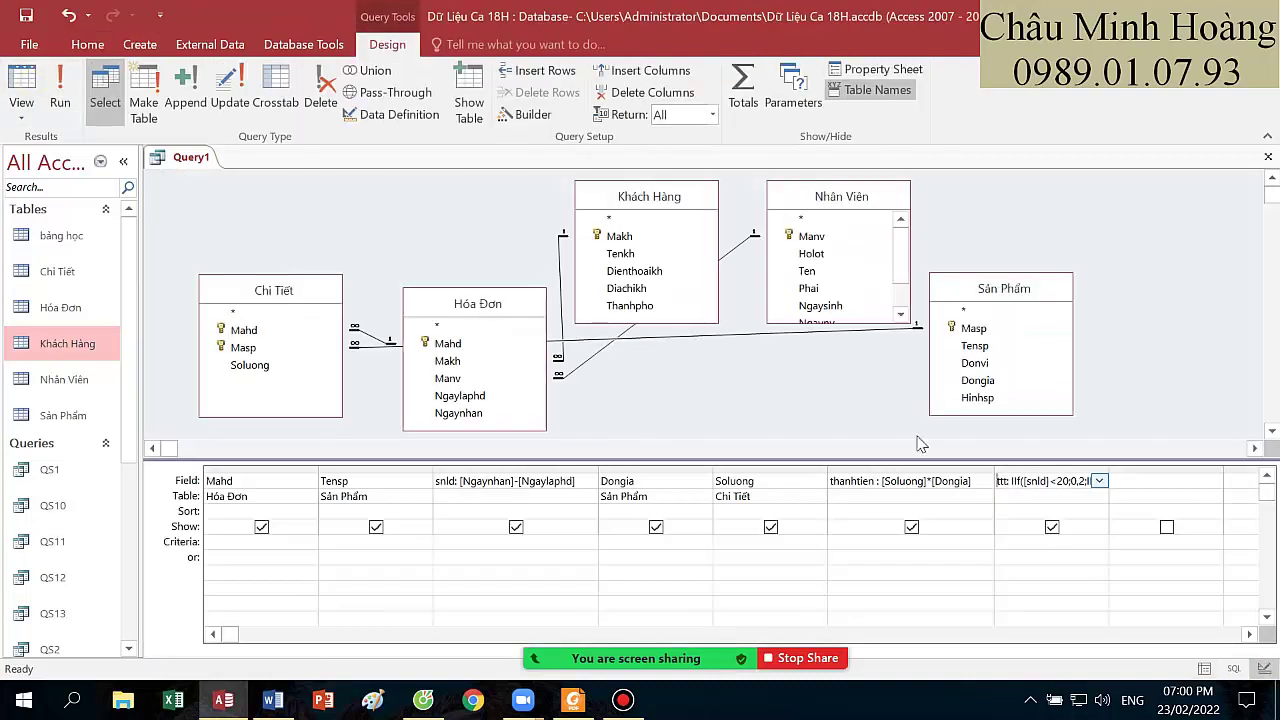
right_click(1005, 481)
click(1045, 630)
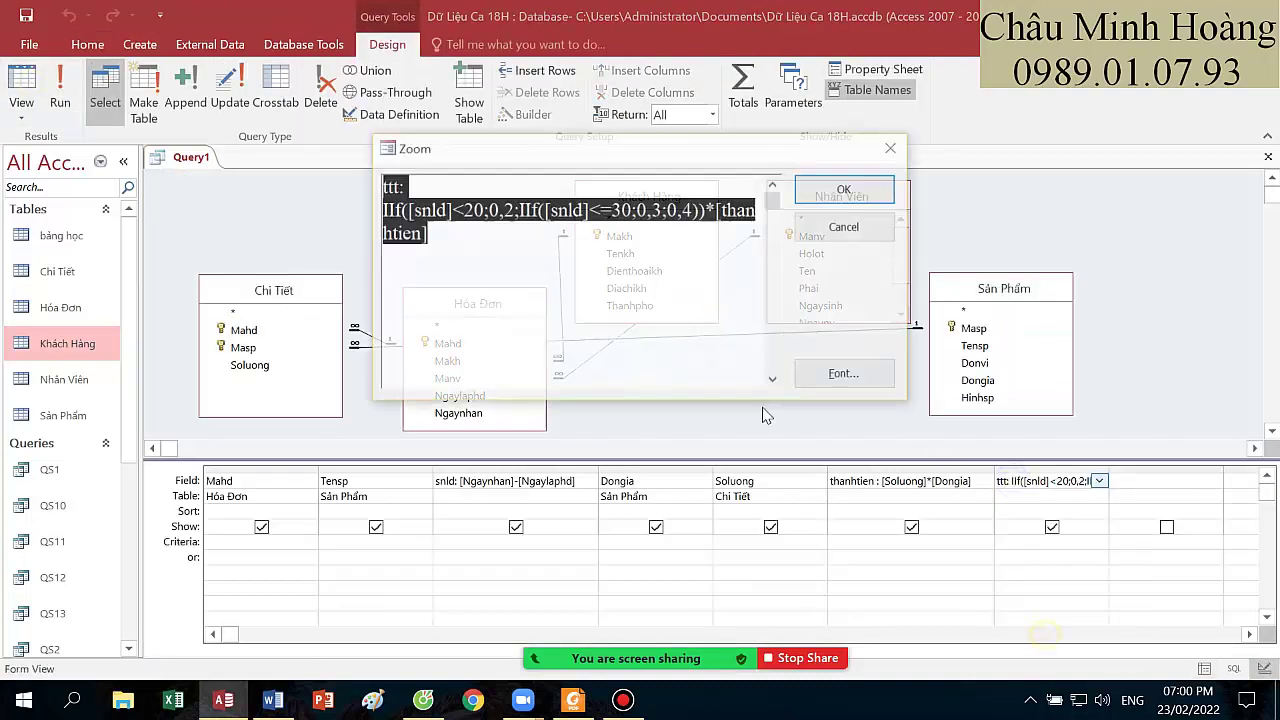
click(519, 221)
drag(405, 211, 474, 212)
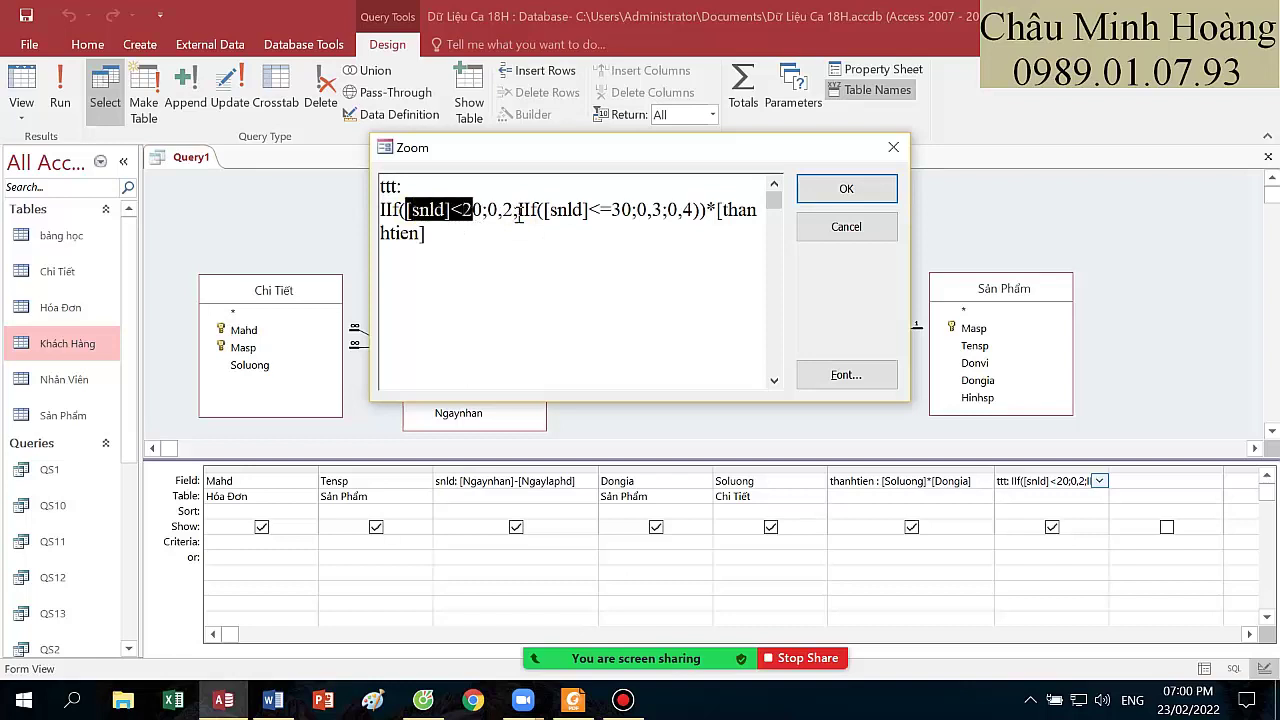
click(497, 213)
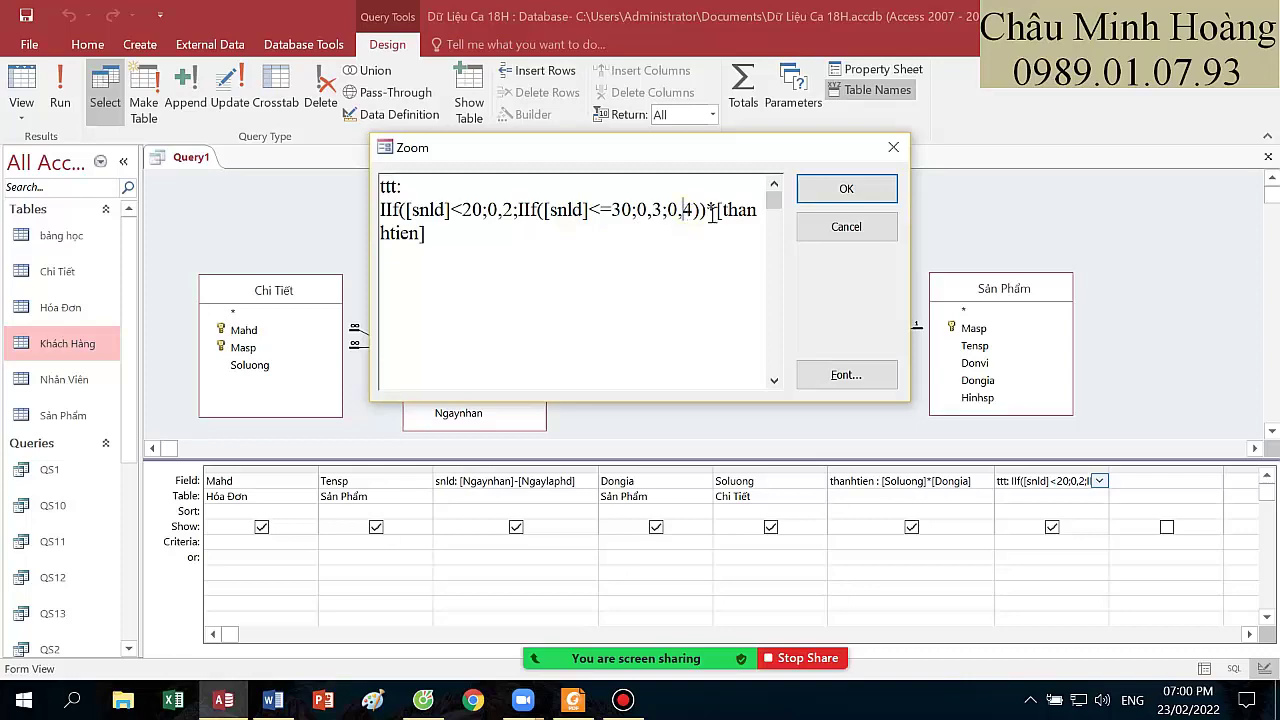
drag(706, 212, 746, 243)
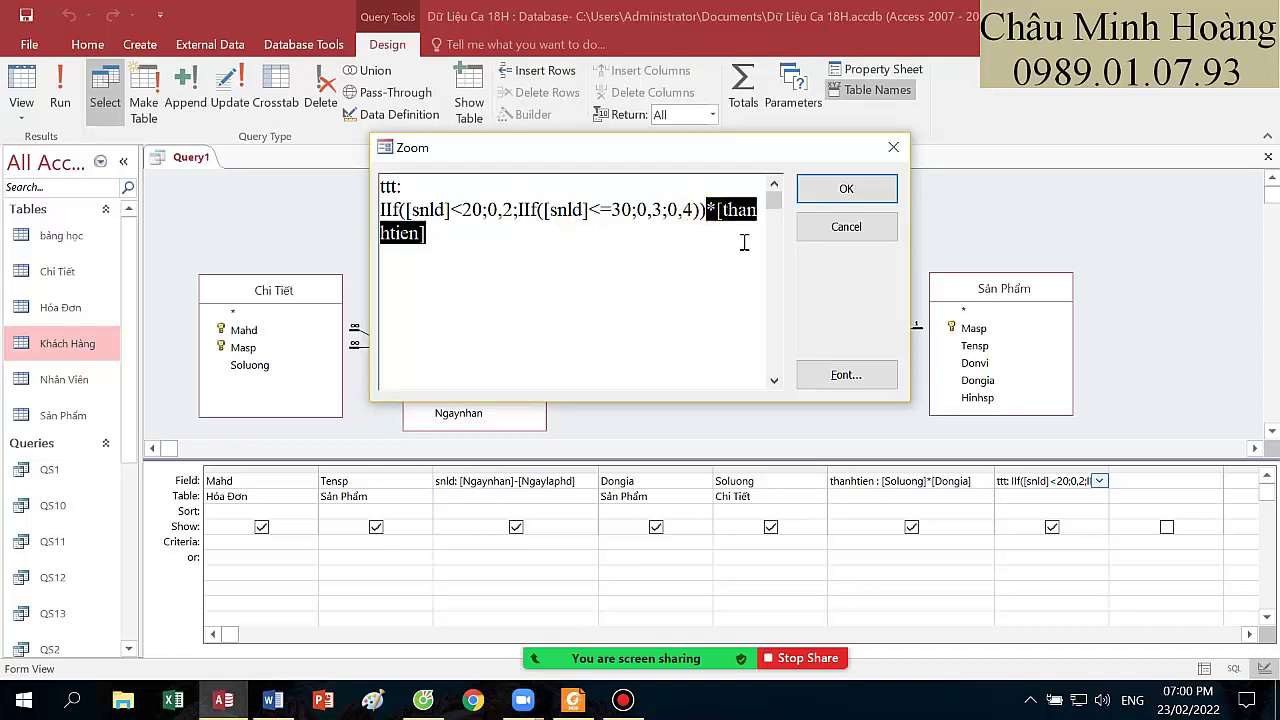
click(846, 189)
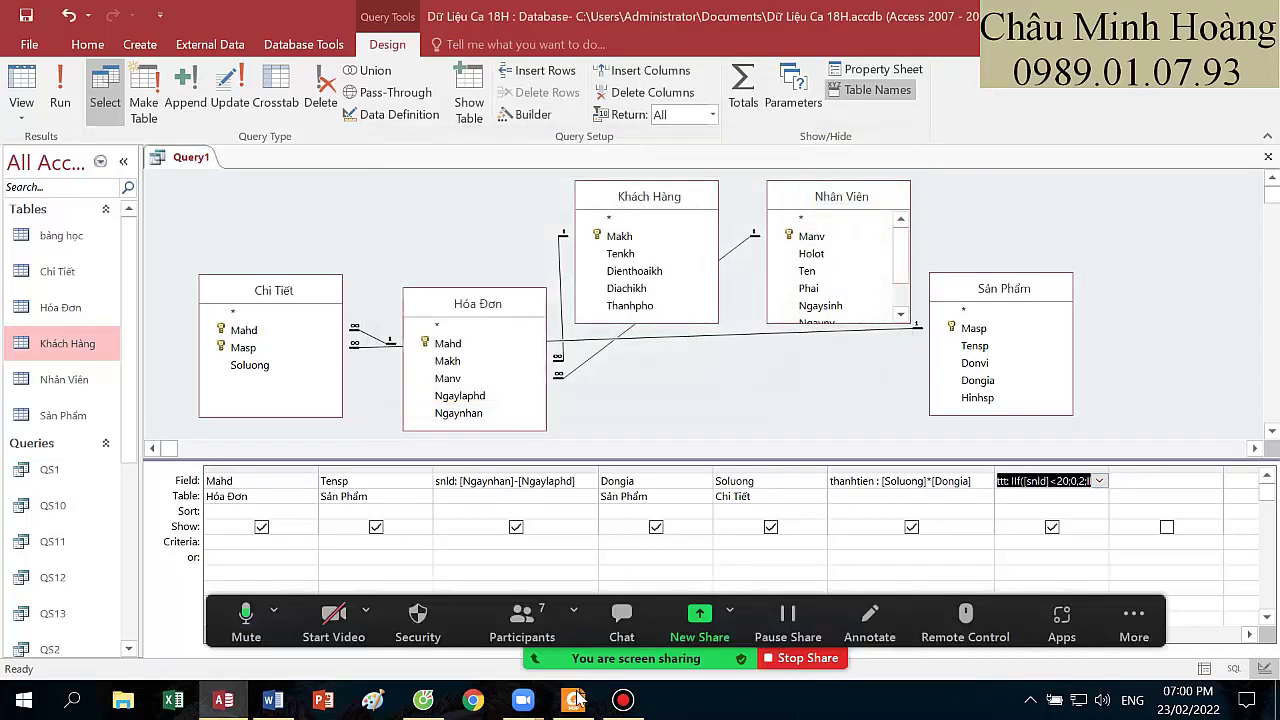
- Check the exercise's remaining-amount rule and enter tcl: ([thanhtien] - [ttt]) *0,95 for the column after ttt
click(573, 700)
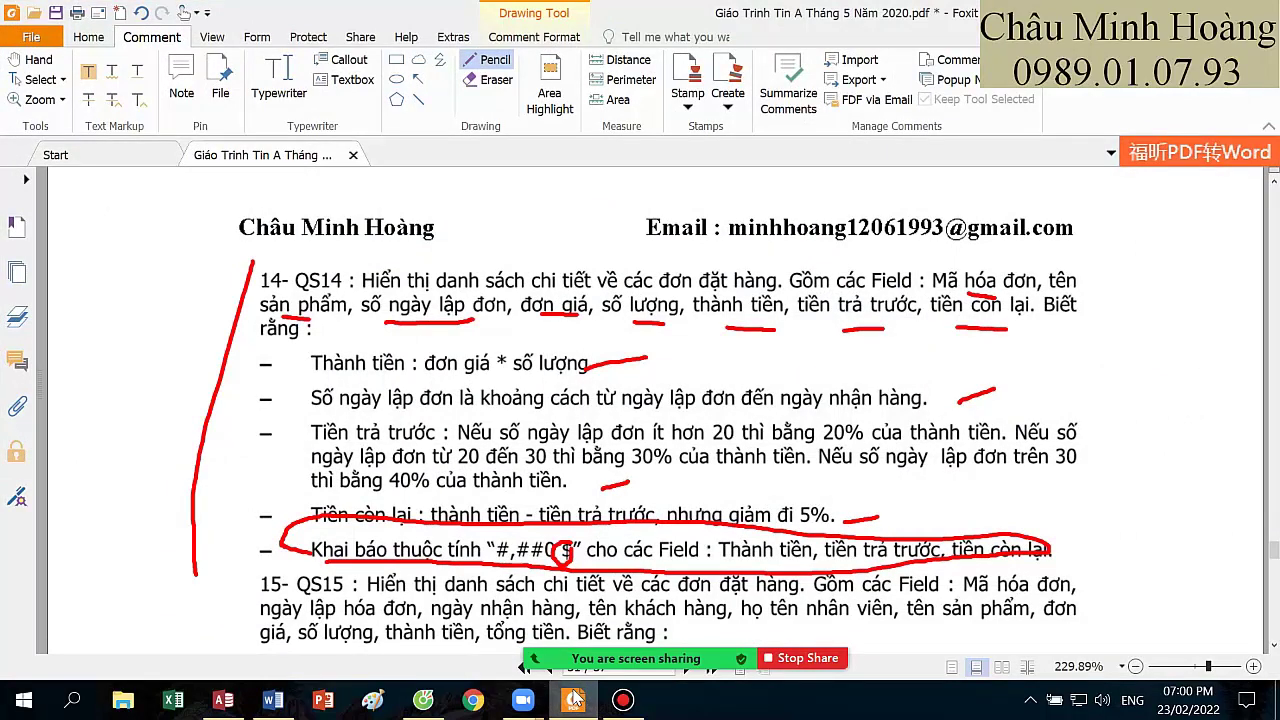
click(573, 700)
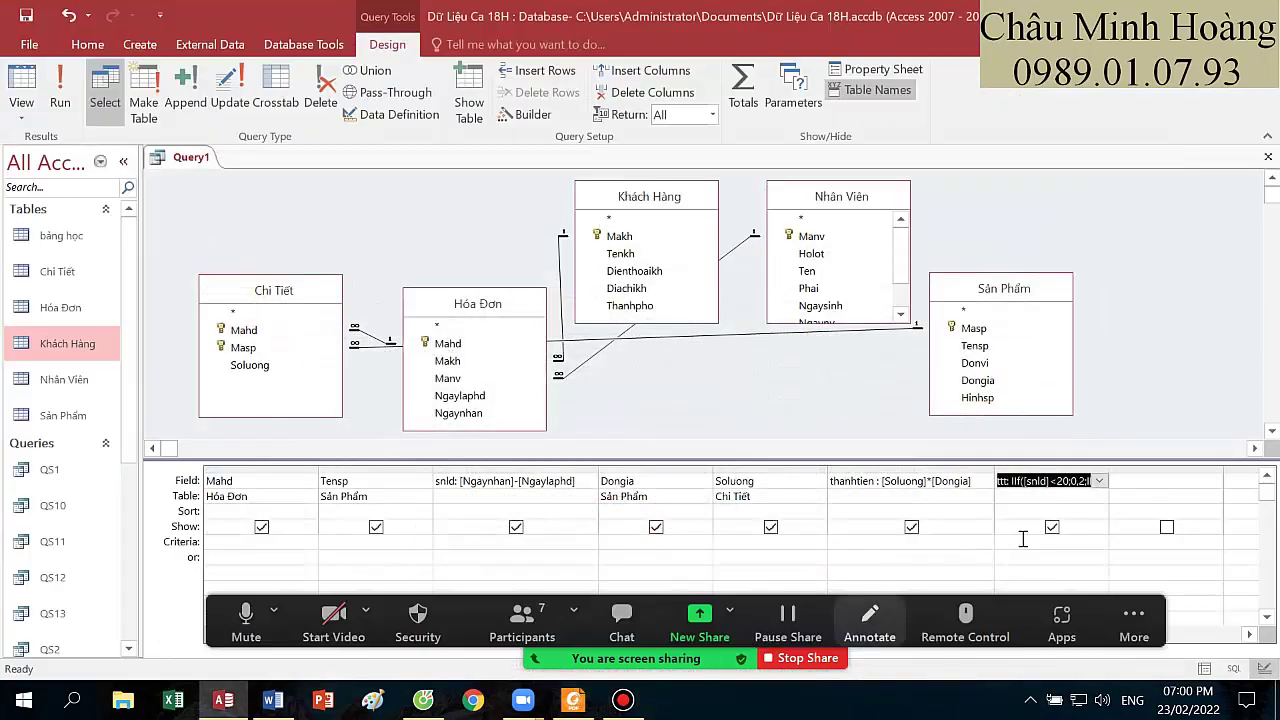
click(1133, 483)
right_click(1133, 483)
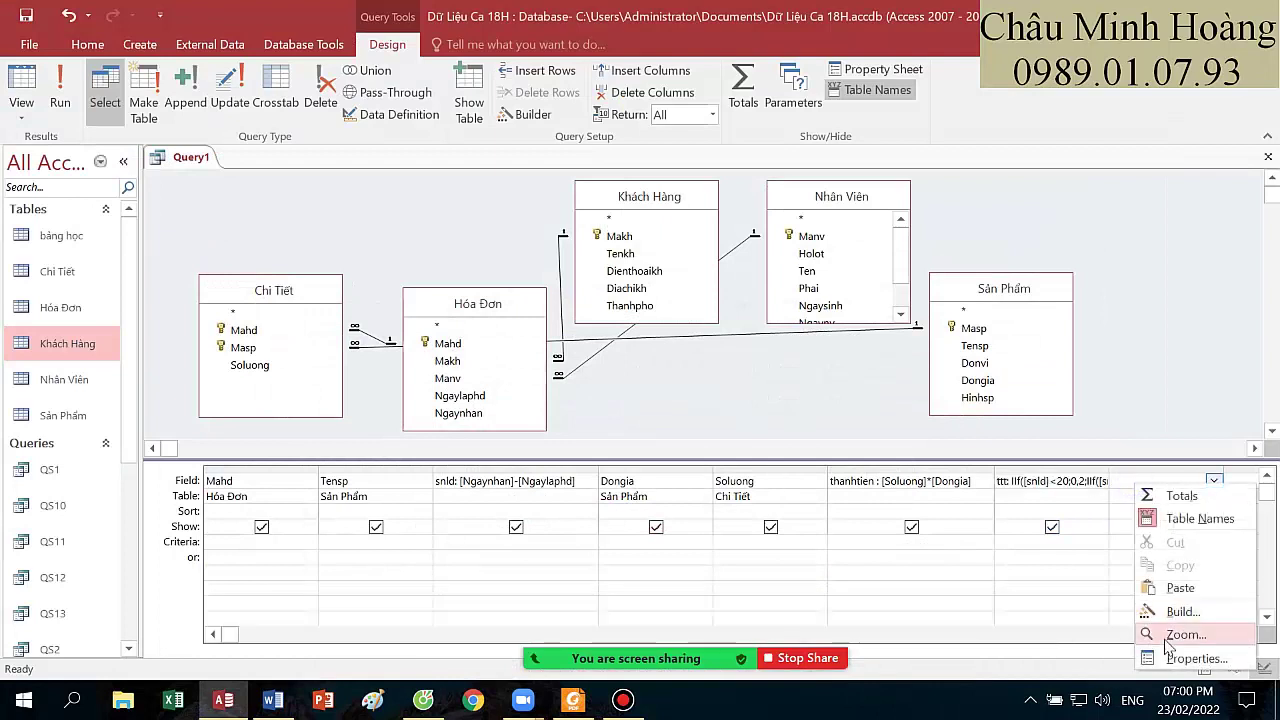
click(1180, 634)
text(tcl:)
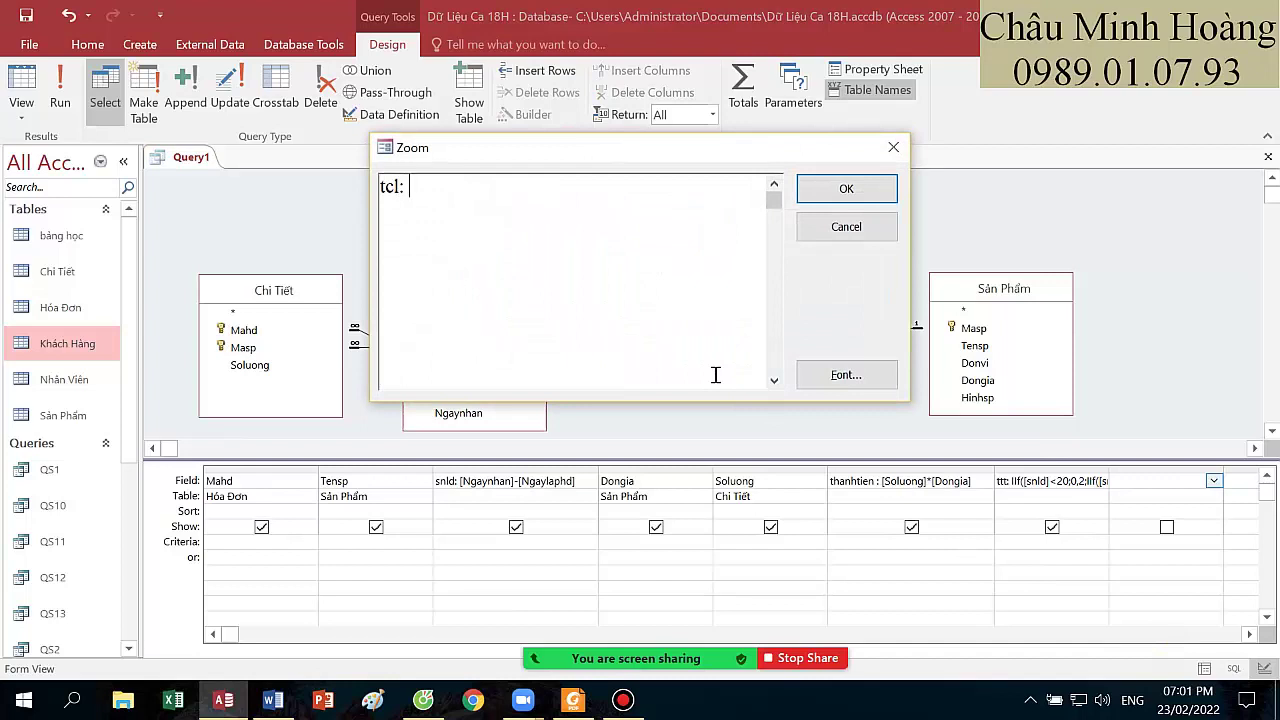
text( ([thanhti)
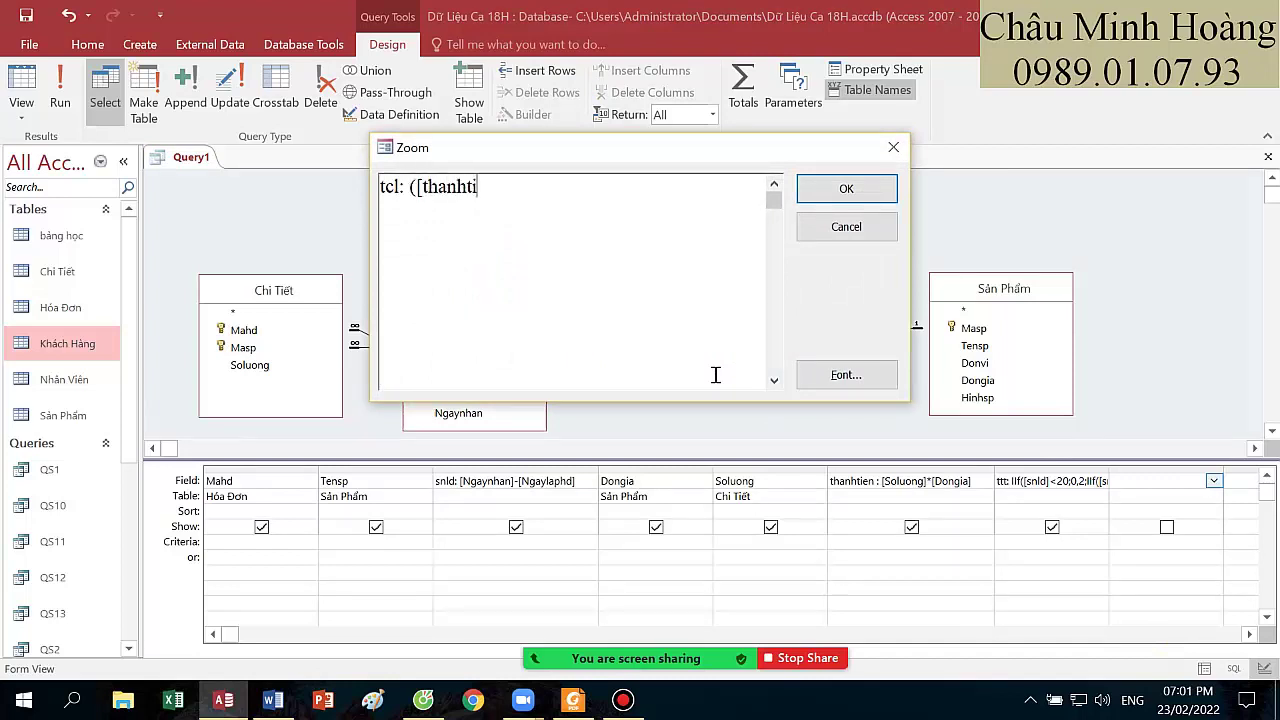
text(en] - [ttt]) *0,95)
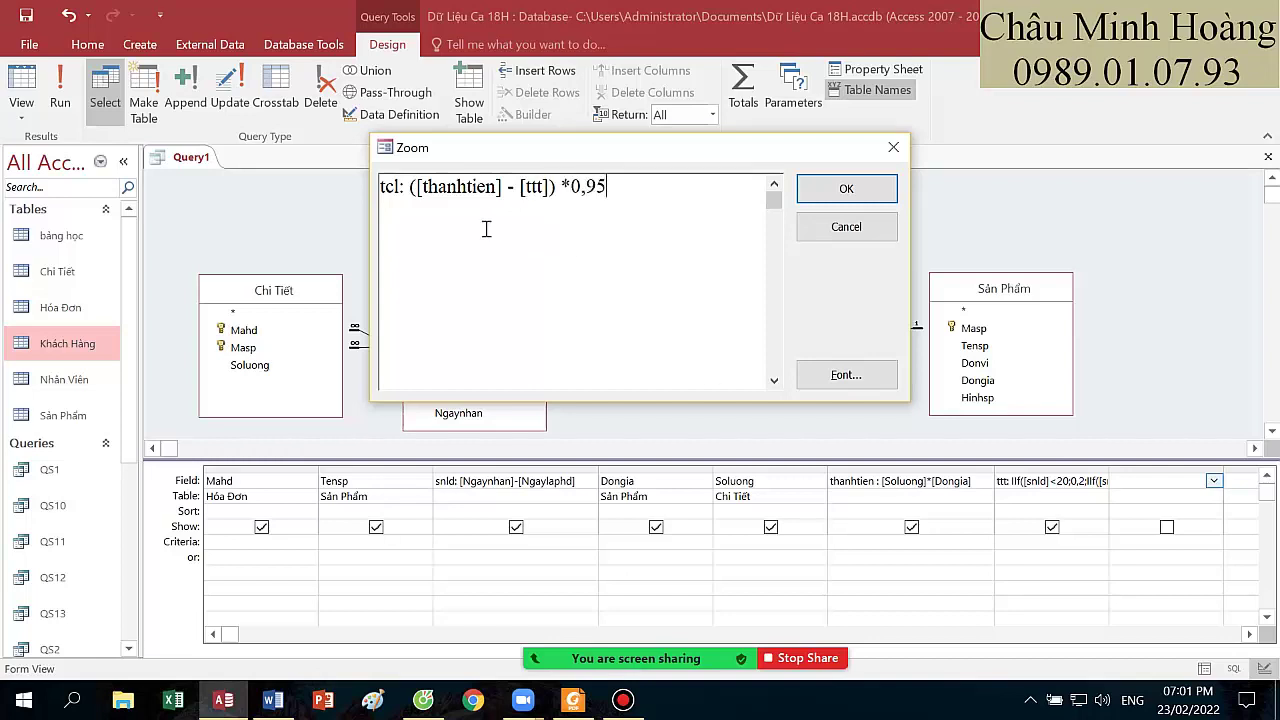
- Review and accept the tcl expression, then run the query to check it and return to the design
click(410, 187)
drag(410, 187, 556, 195)
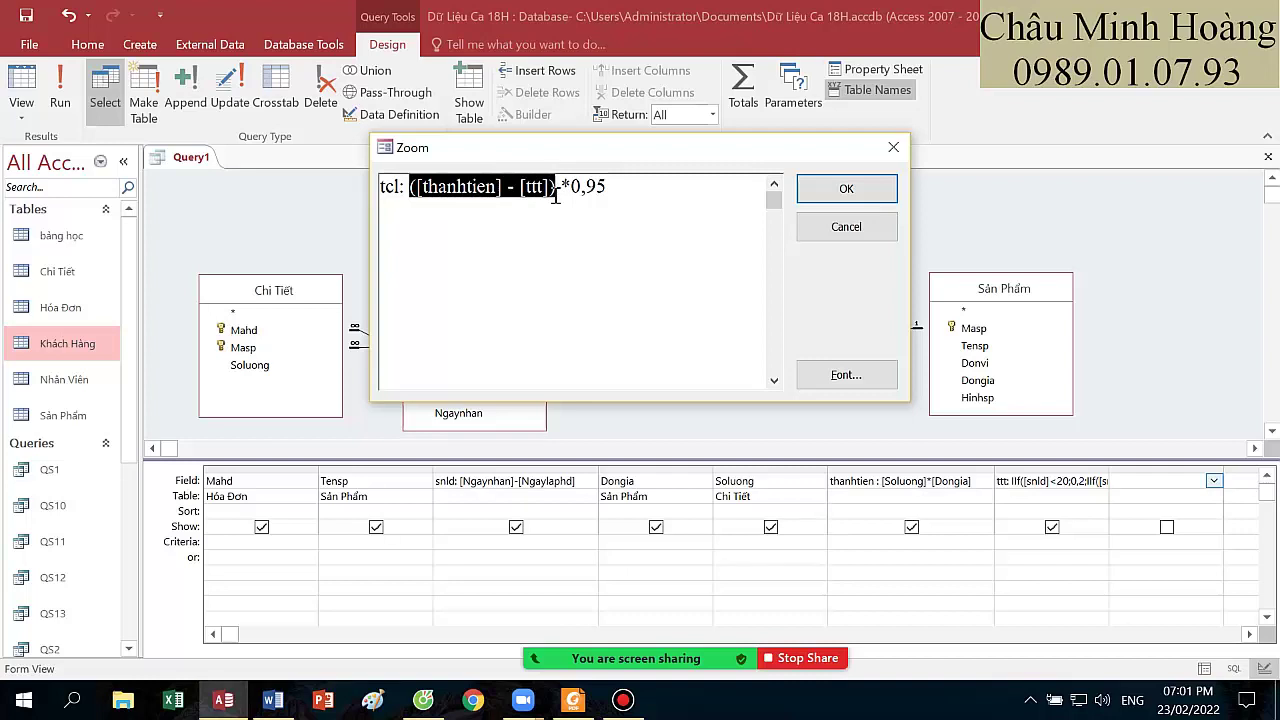
click(510, 201)
drag(612, 187, 519, 191)
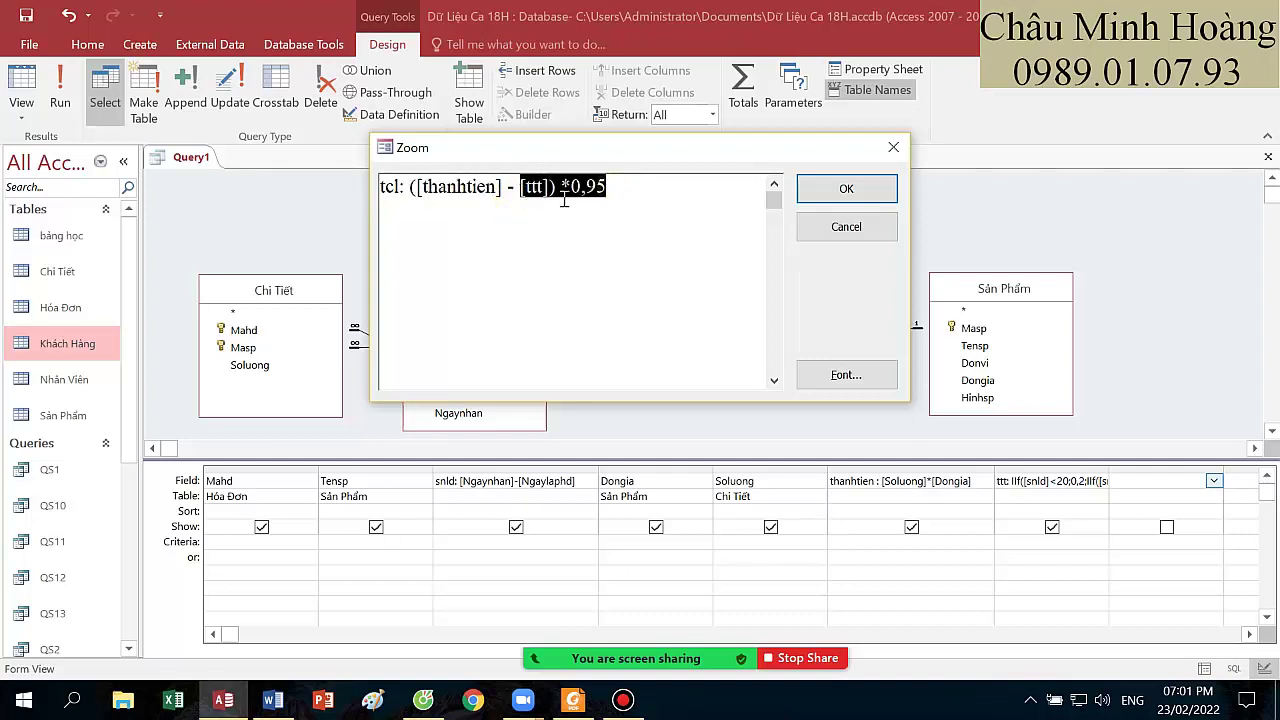
click(822, 189)
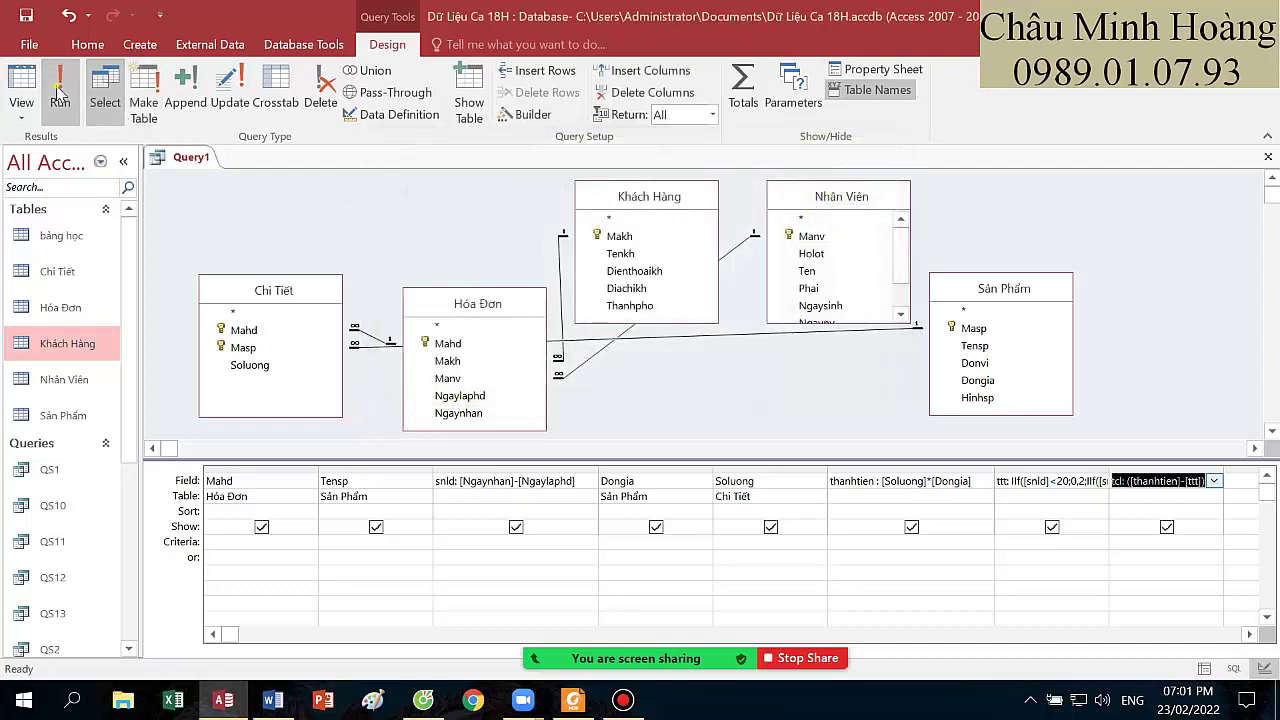
click(59, 92)
click(21, 80)
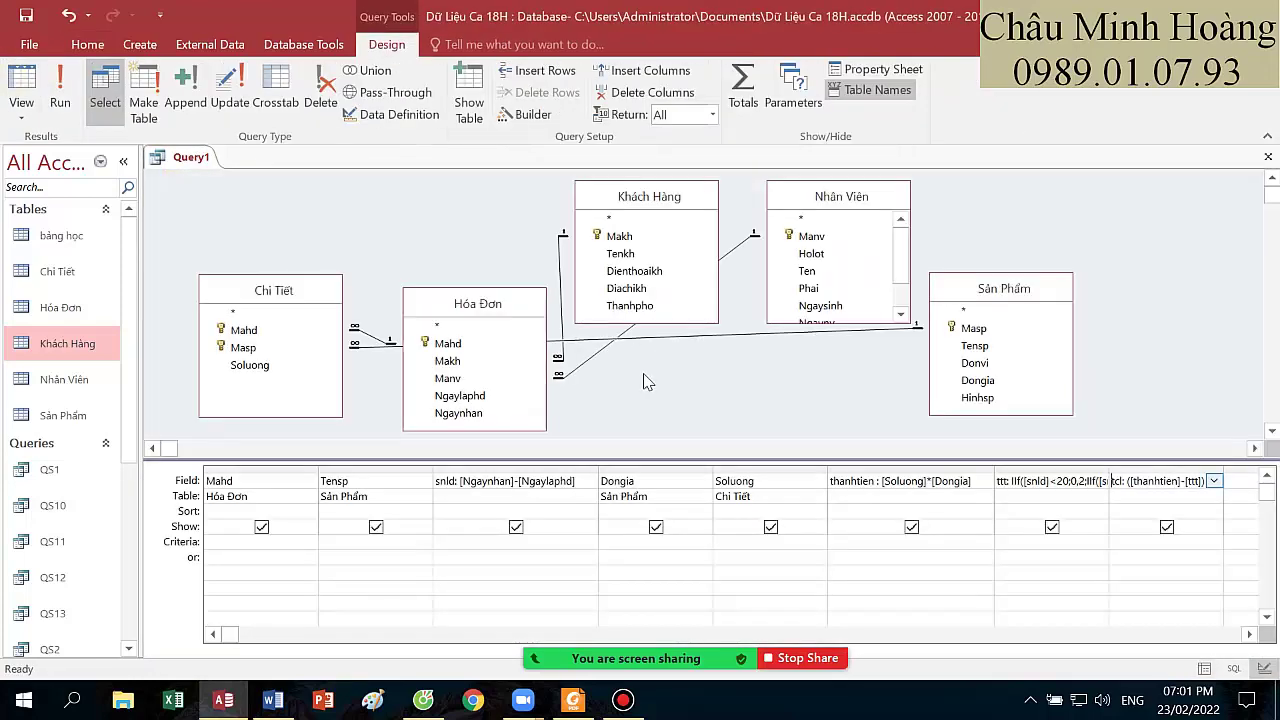
- Remove the Khách Hàng and Nhân Viên tables from the query and arrange Hóa Đơn, Chi Tiết and Sản Phẩm in a row
click(657, 208)
key(Delete)
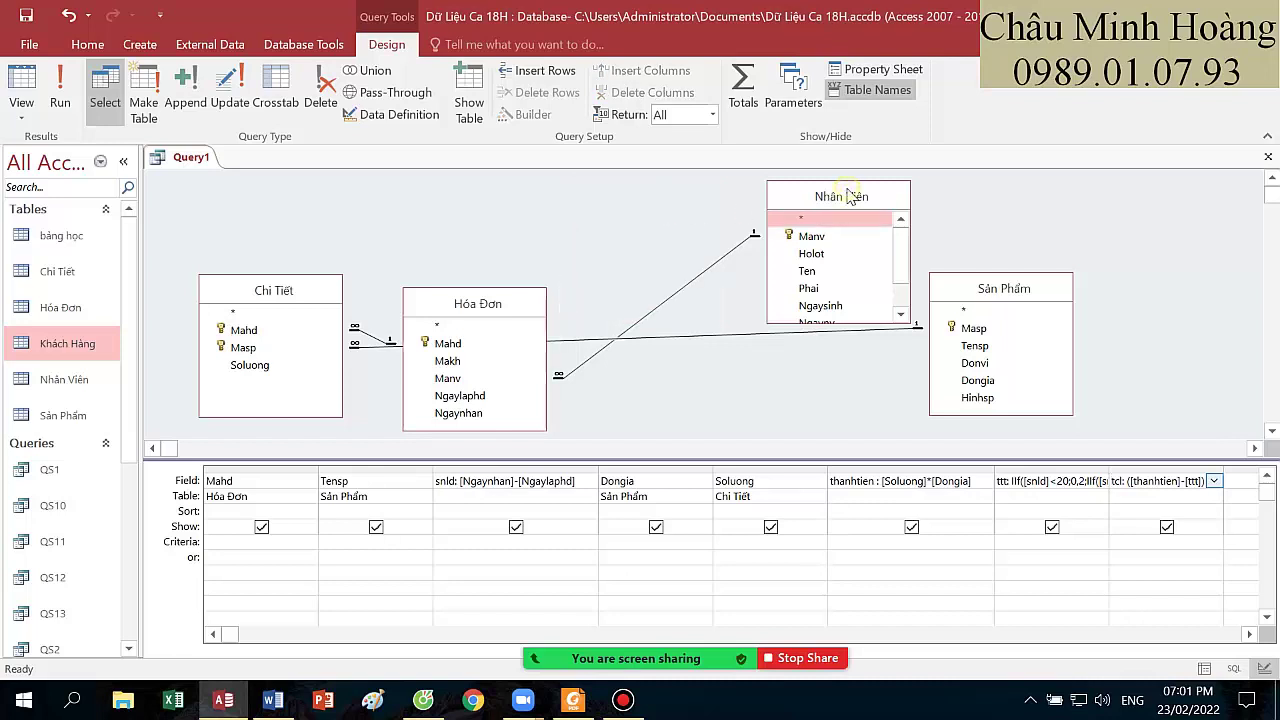
key(Delete)
drag(492, 314, 497, 227)
click(316, 295)
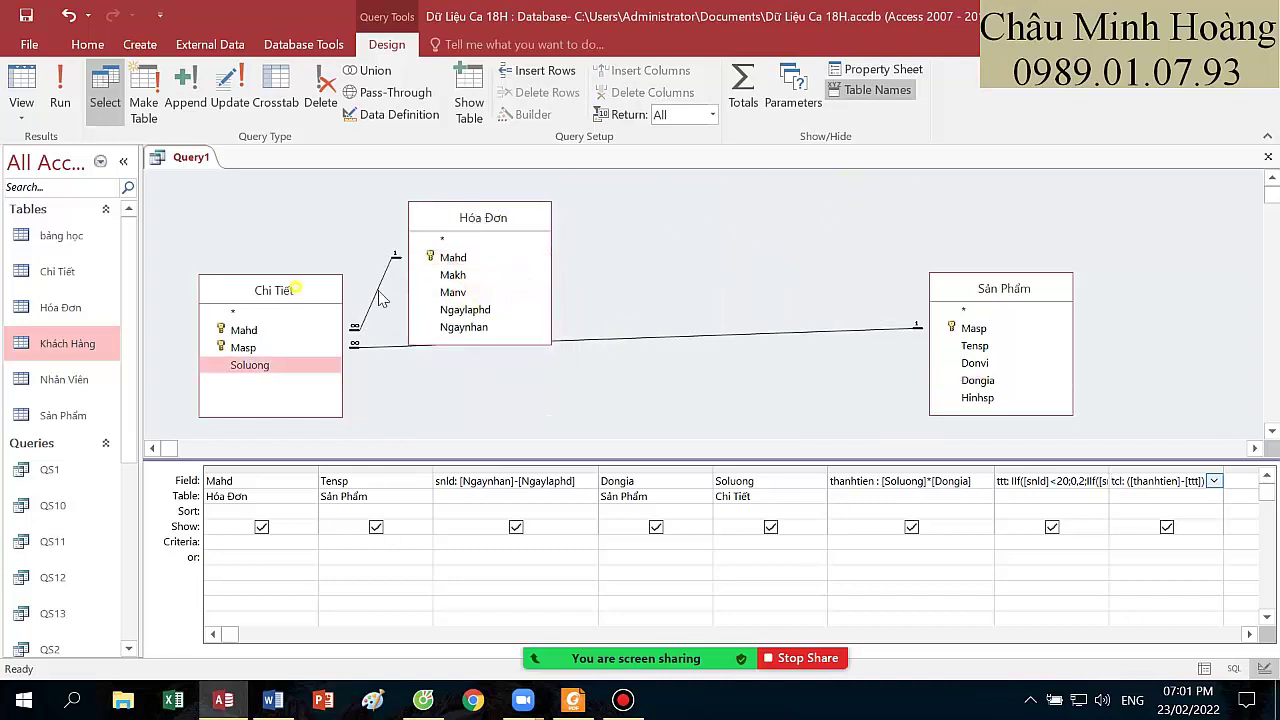
drag(316, 295, 722, 229)
drag(1030, 292, 984, 257)
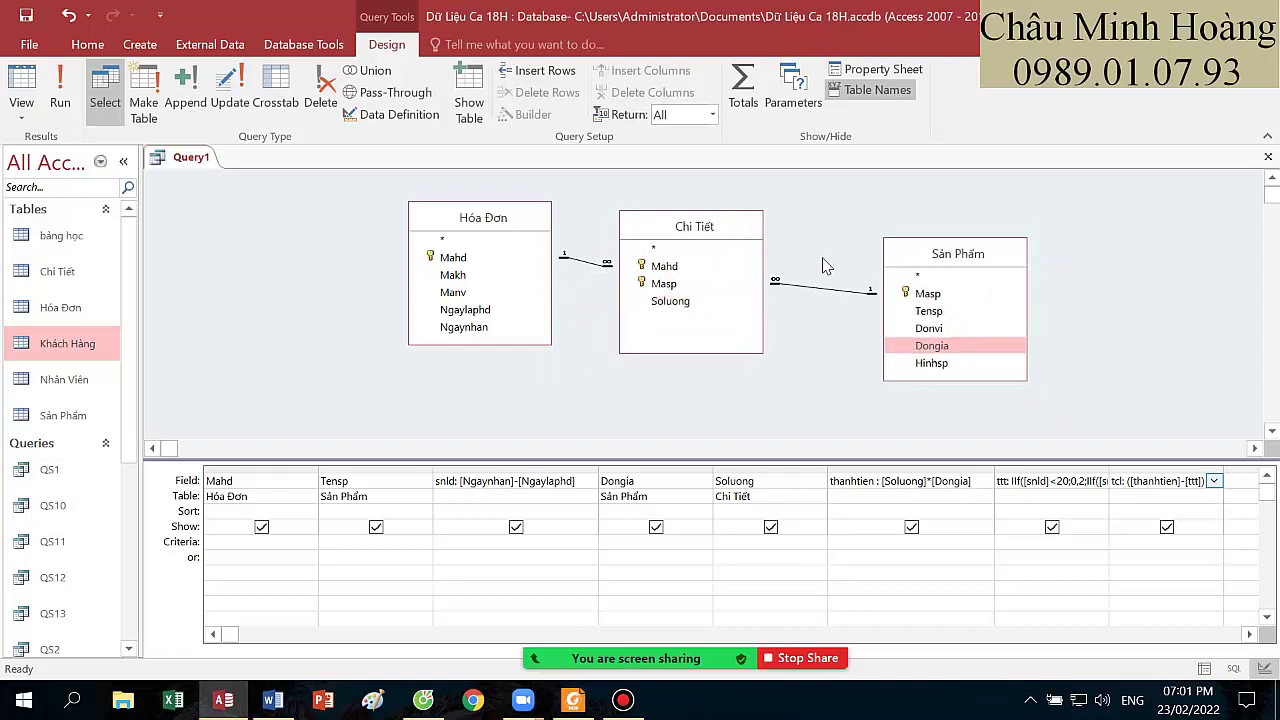
- Save the query as QS14
key(ctrl+s)
text(QS)
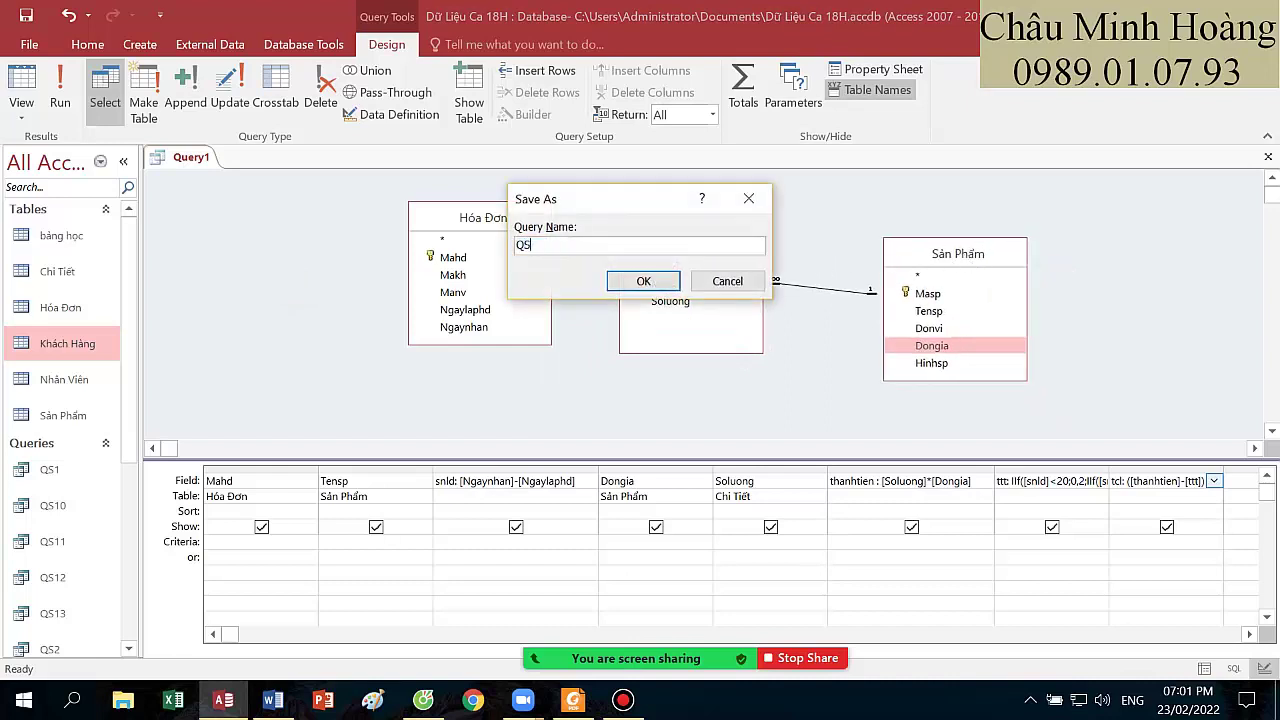
key(Return)
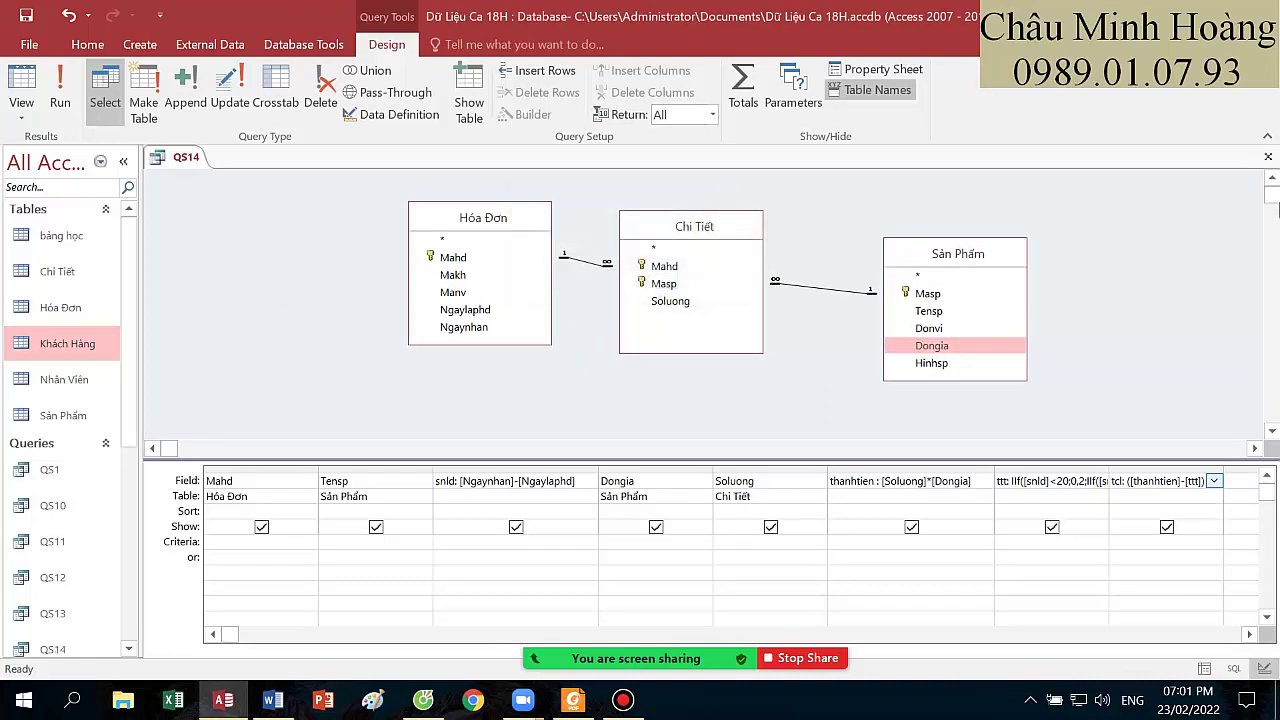
- Close the QS14 query and reopen it in Design View
click(1268, 157)
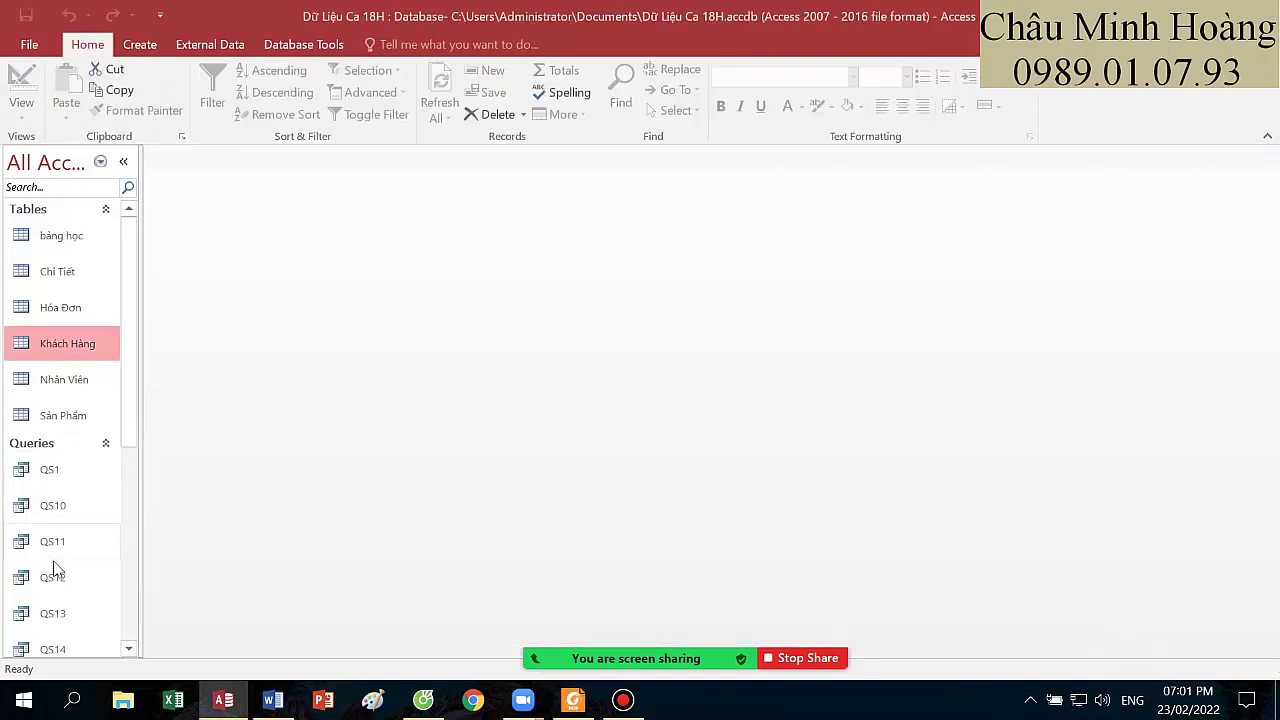
scroll(57, 560, down, 1)
double_click(55, 602)
right_click(57, 605)
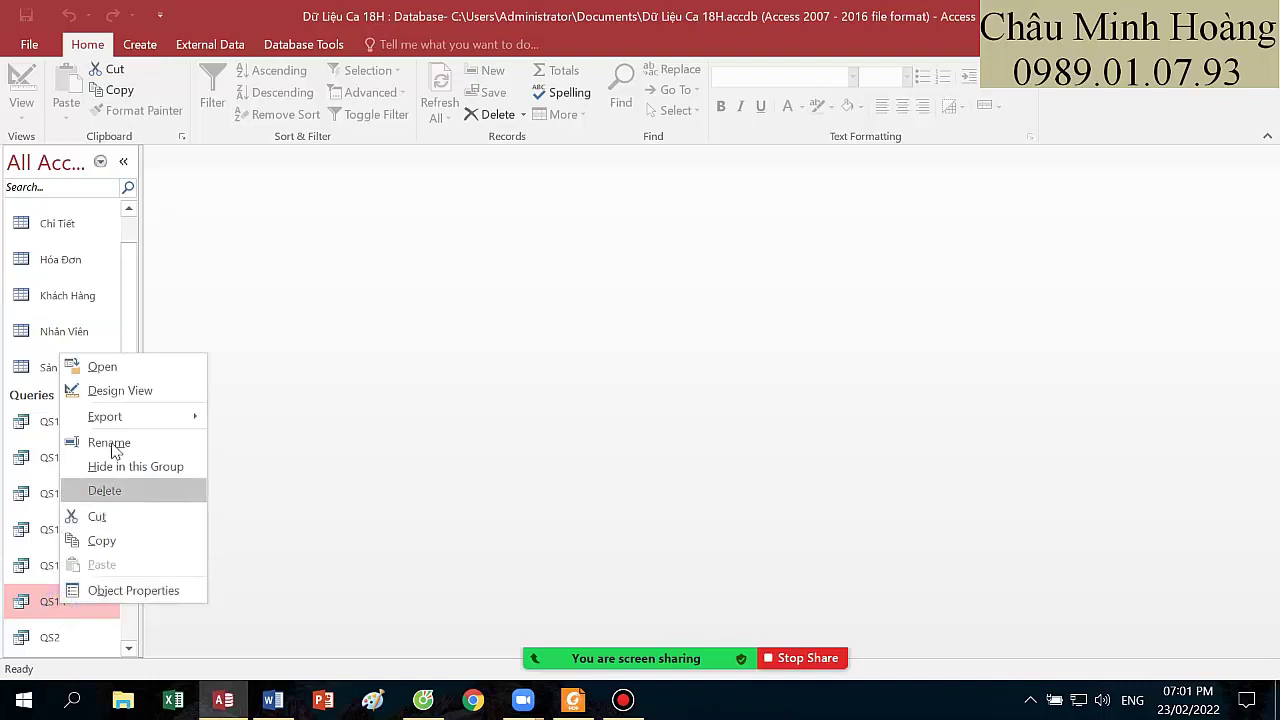
click(115, 391)
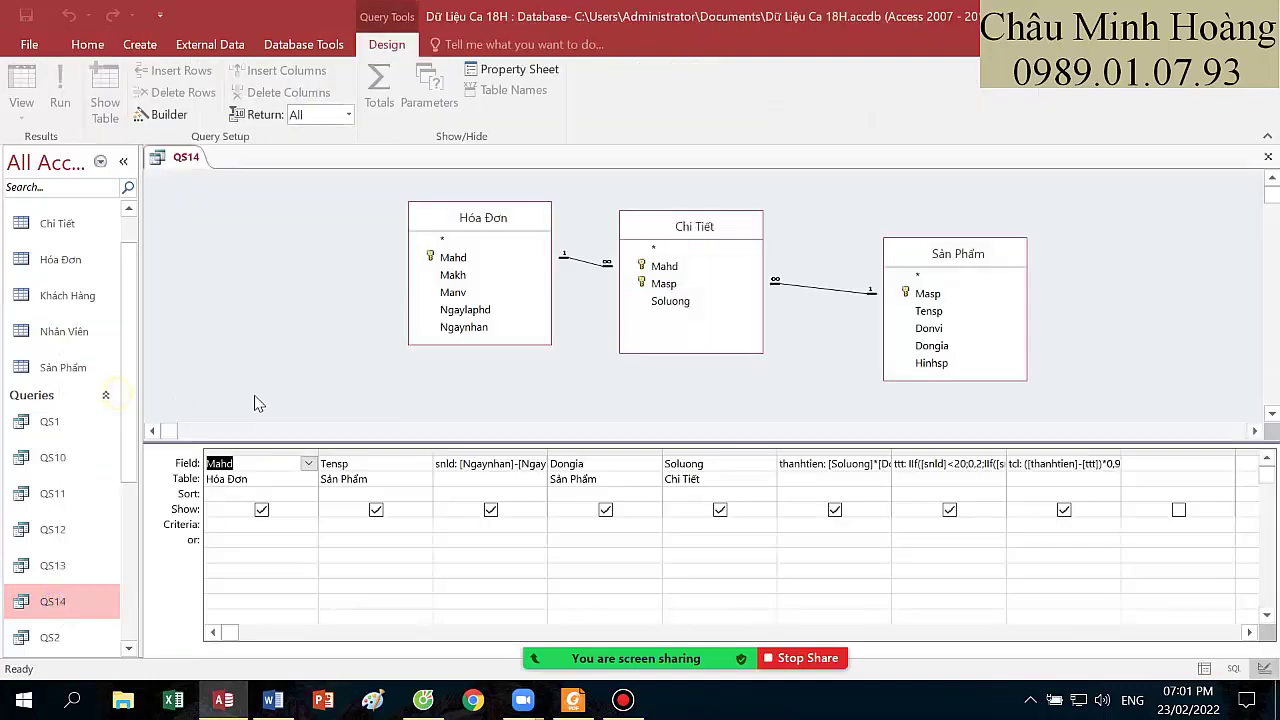
- Set the Format property of the thanhtien column to #.##0 $
click(836, 465)
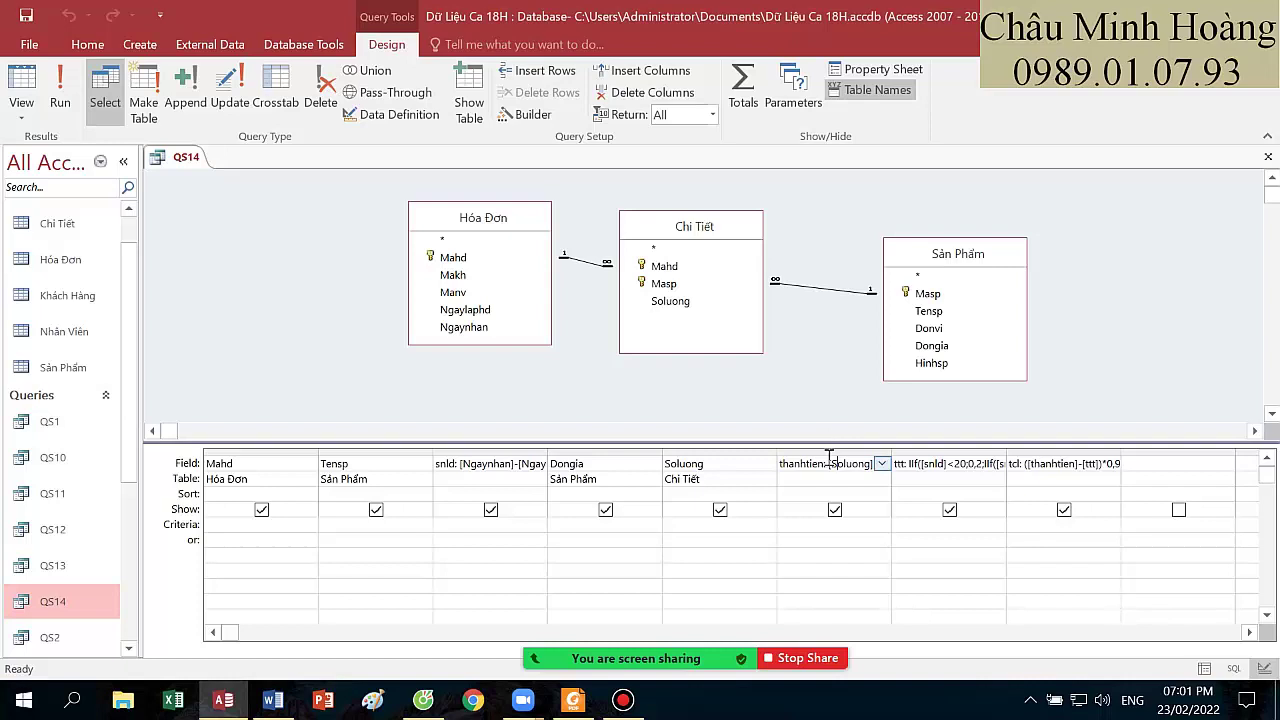
right_click(830, 463)
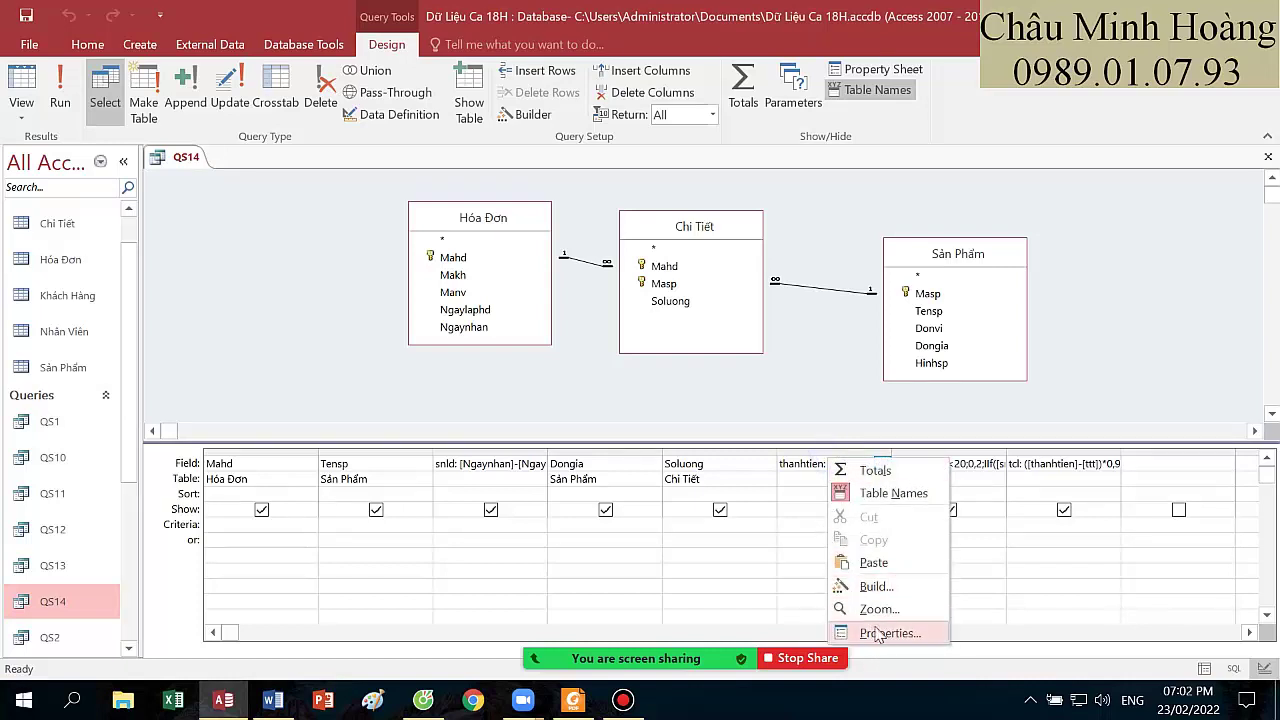
click(377, 45)
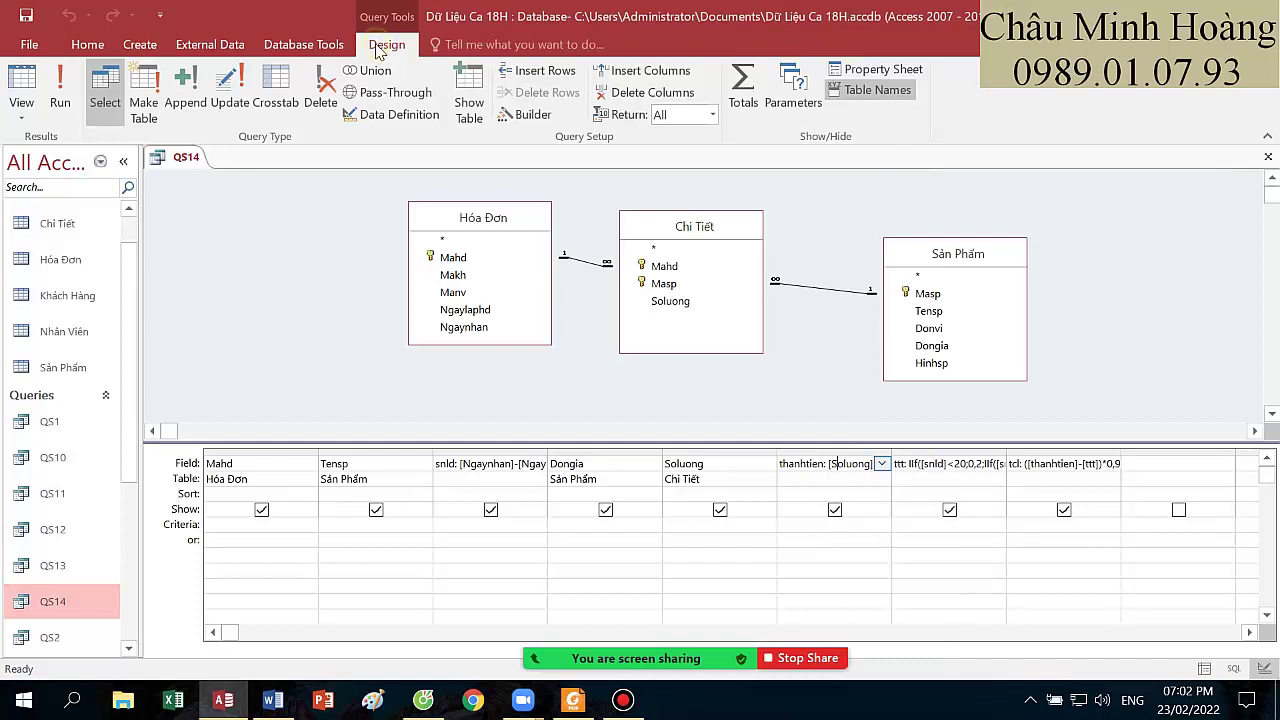
click(884, 69)
click(1014, 244)
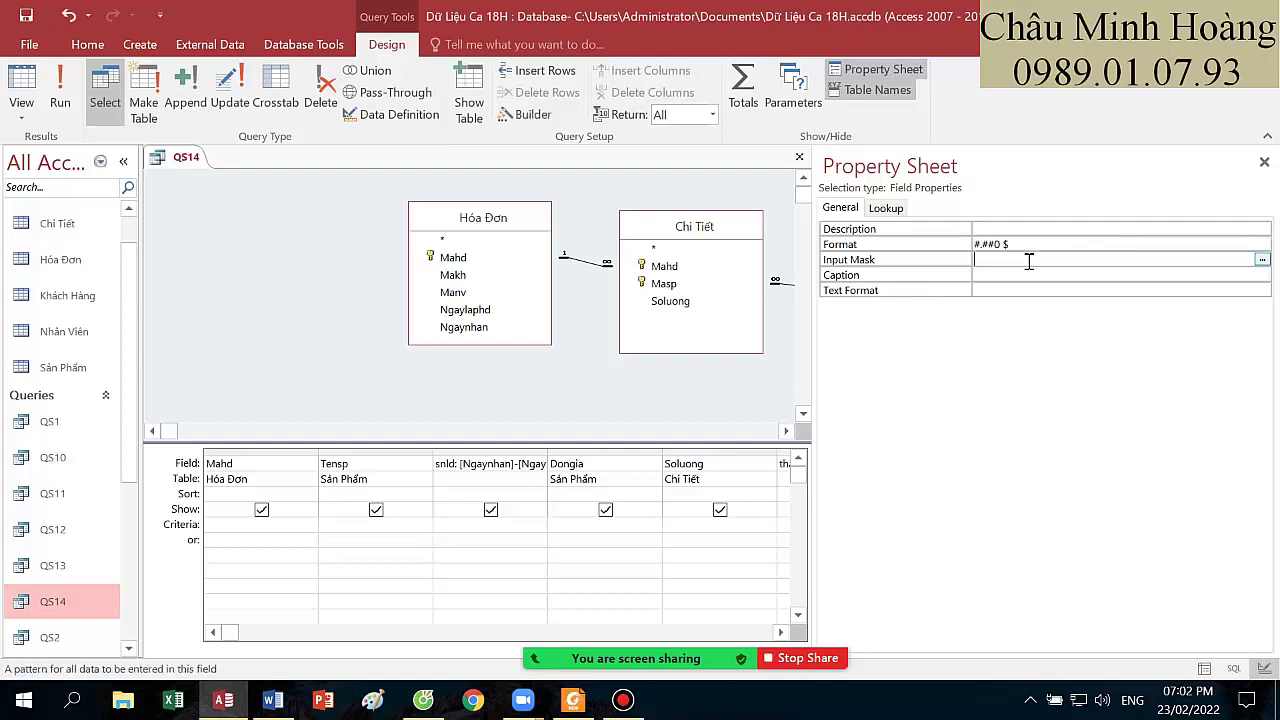
click(1264, 162)
- Set the Format property of the ttt column to #.##0 $
right_click(930, 466)
click(988, 640)
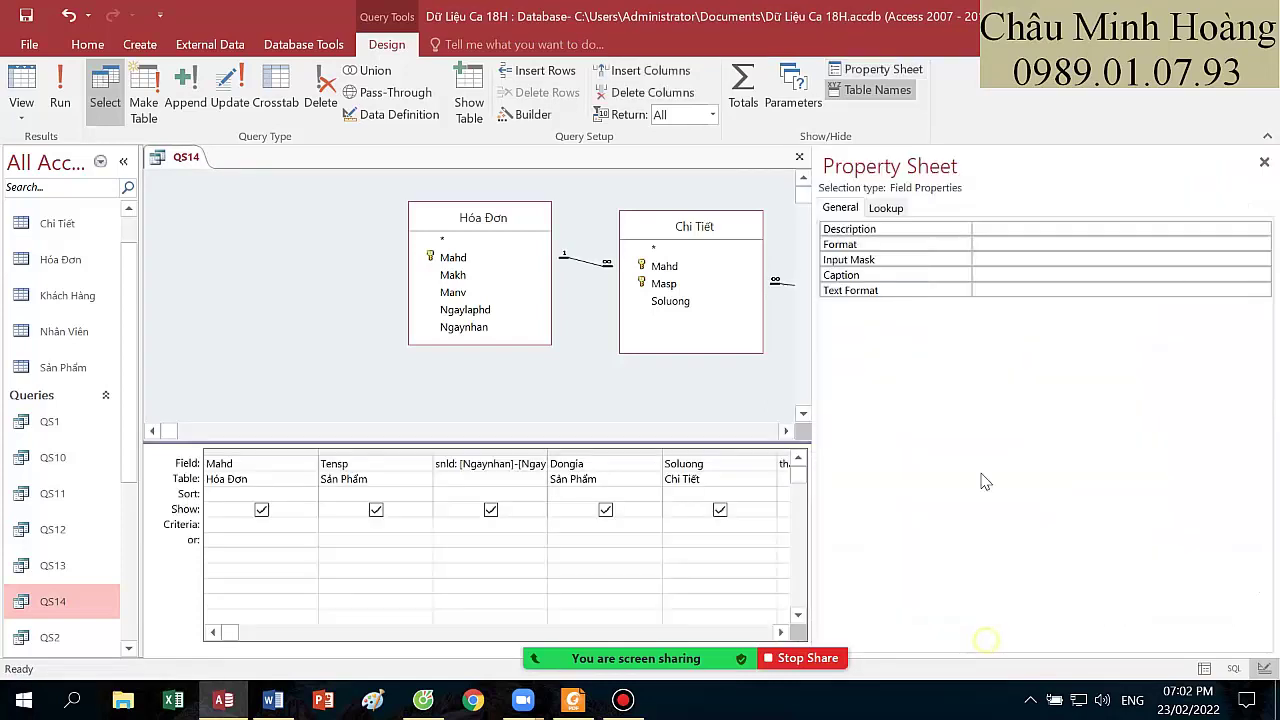
click(1003, 248)
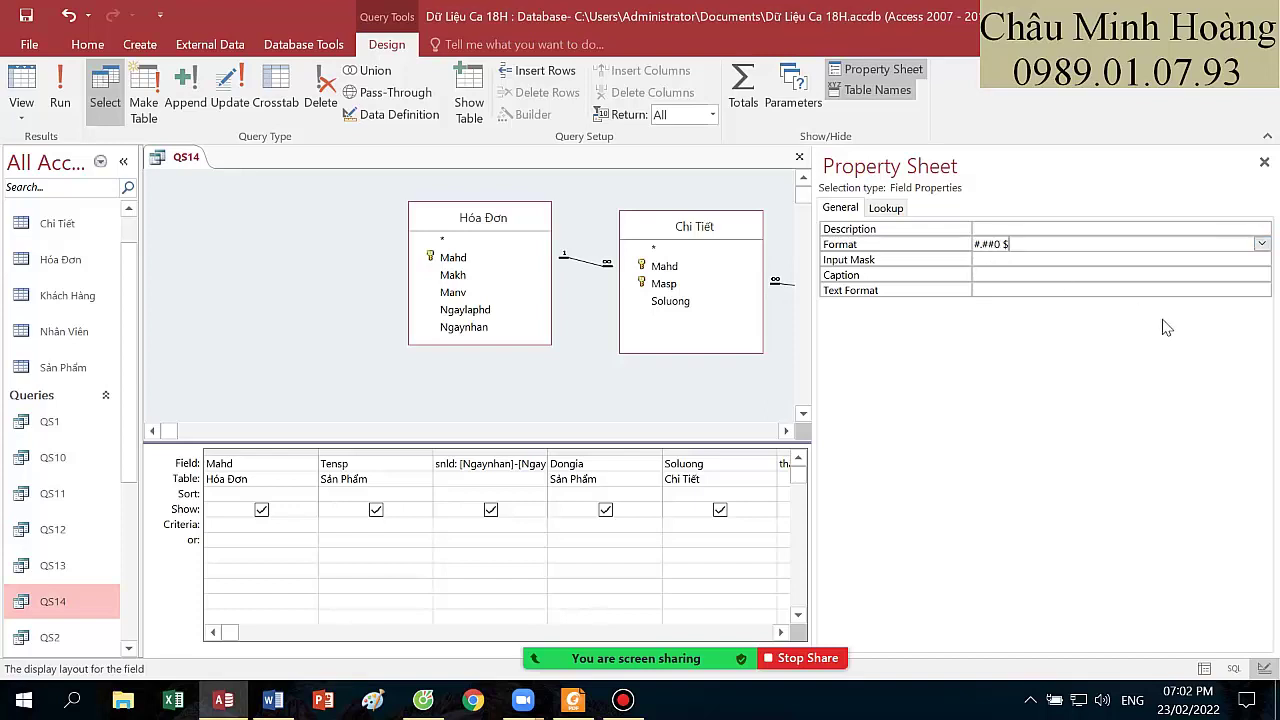
key(Return)
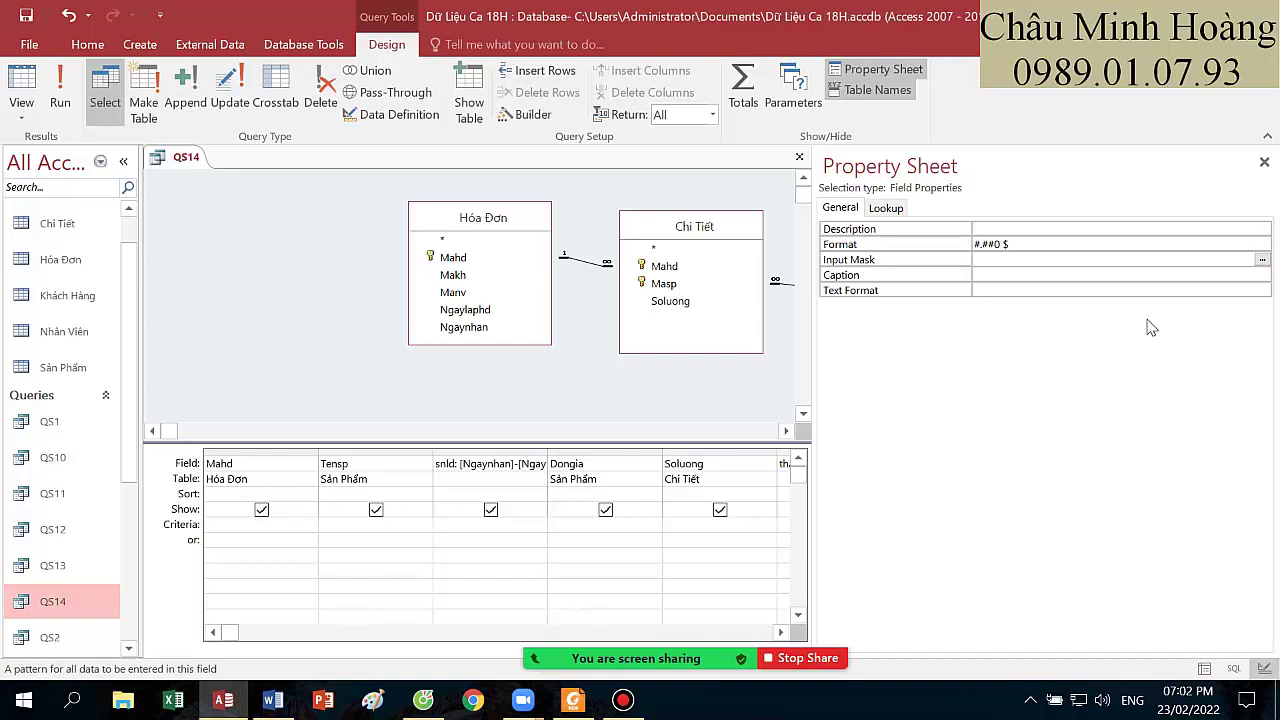
click(1264, 162)
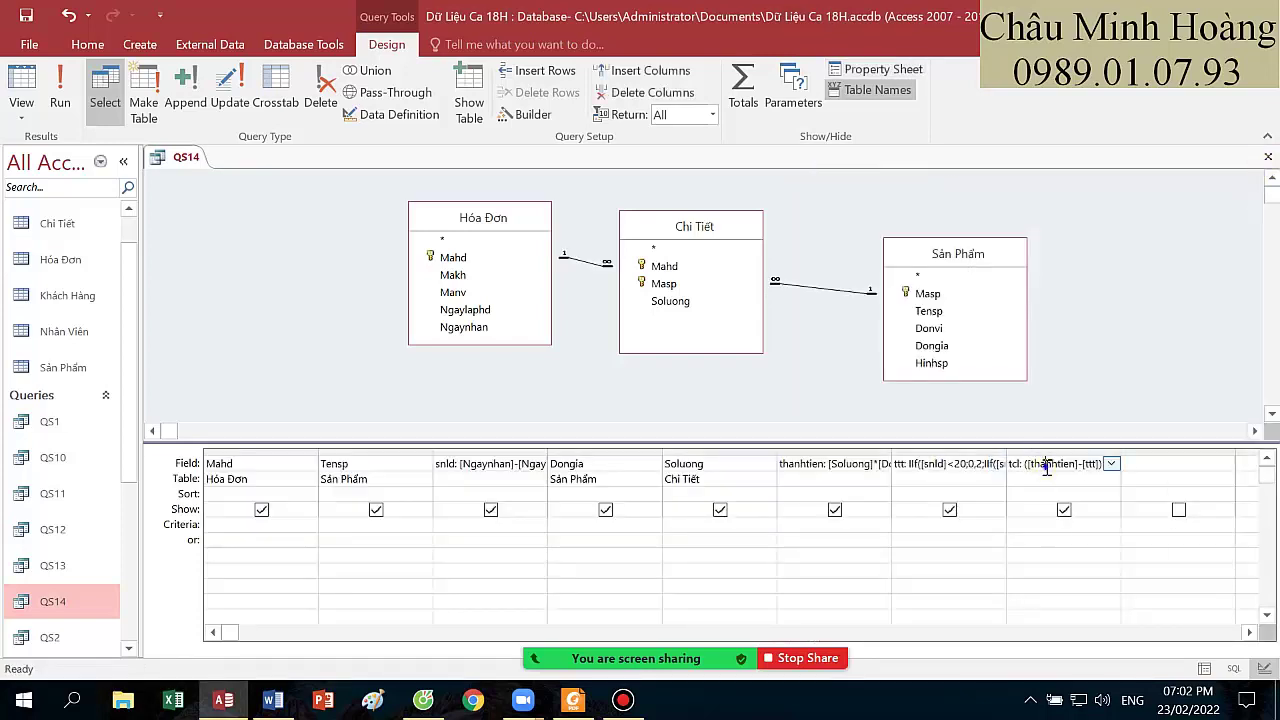
- Set the tcl column's Format property to #.##0" VNĐ", then run the query to check the formats and return to the design
right_click(1045, 465)
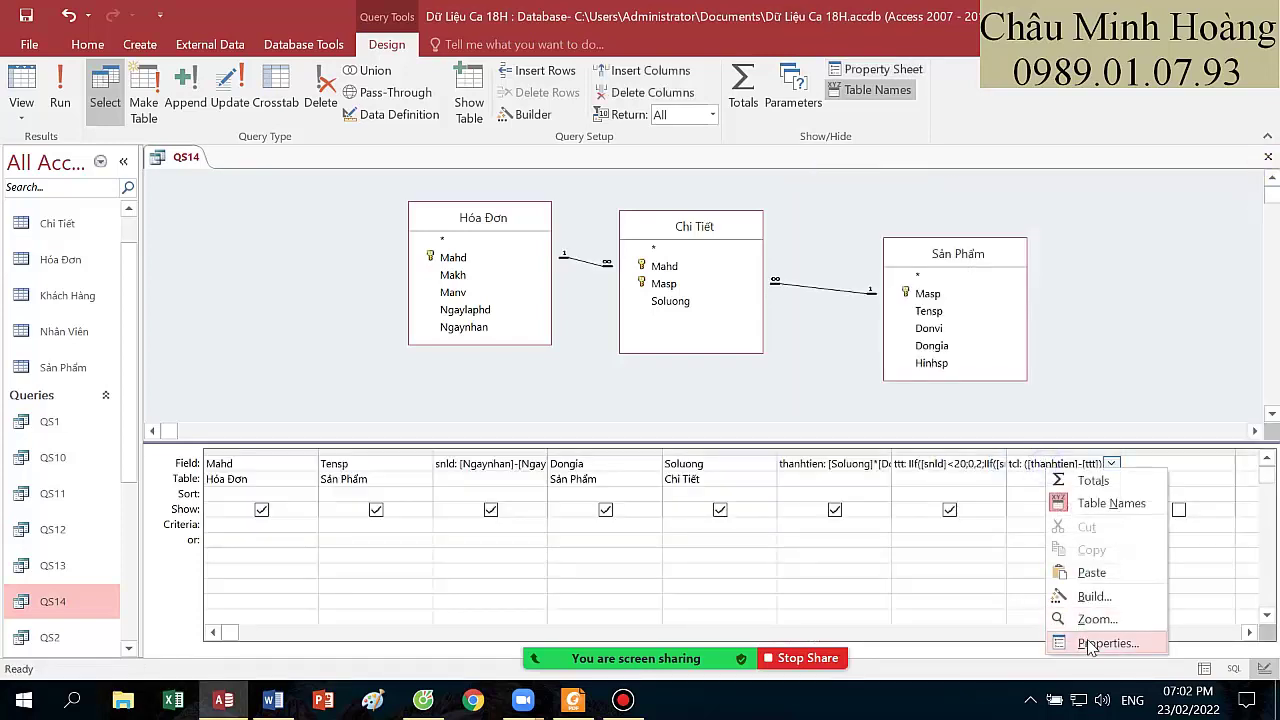
click(1100, 643)
click(987, 242)
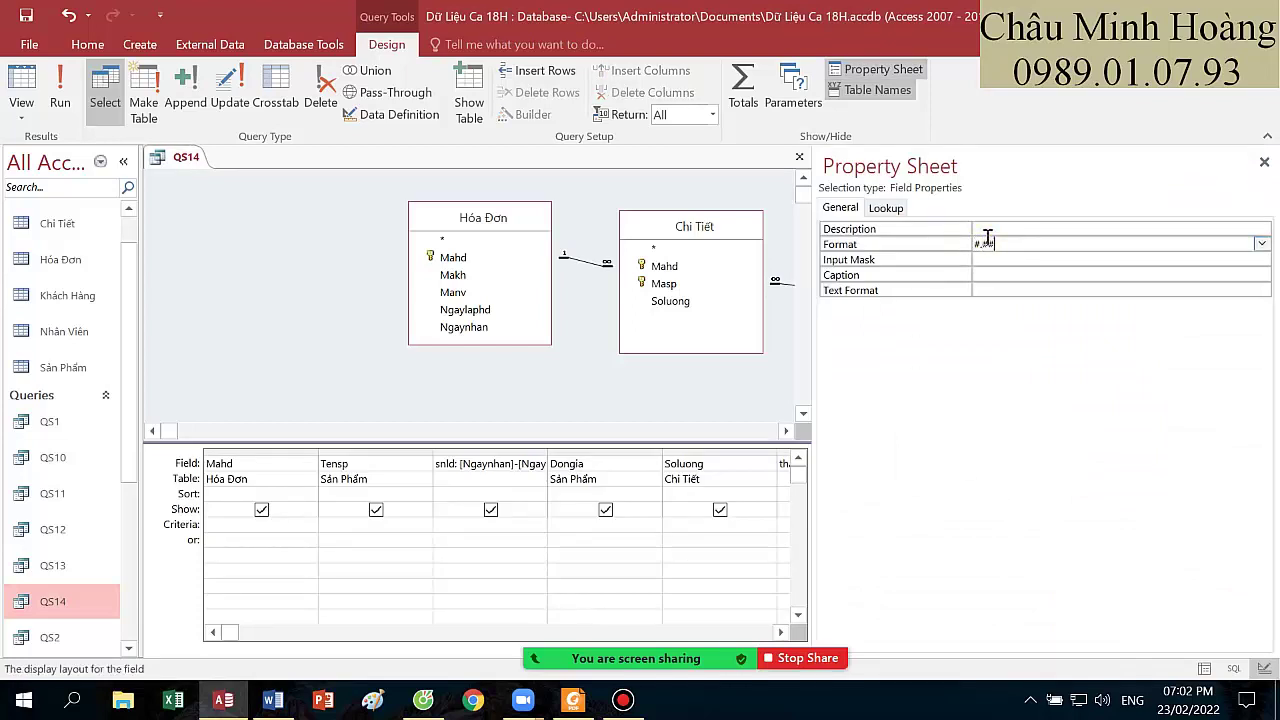
text(#,##0 "VNĐ")
key(Return)
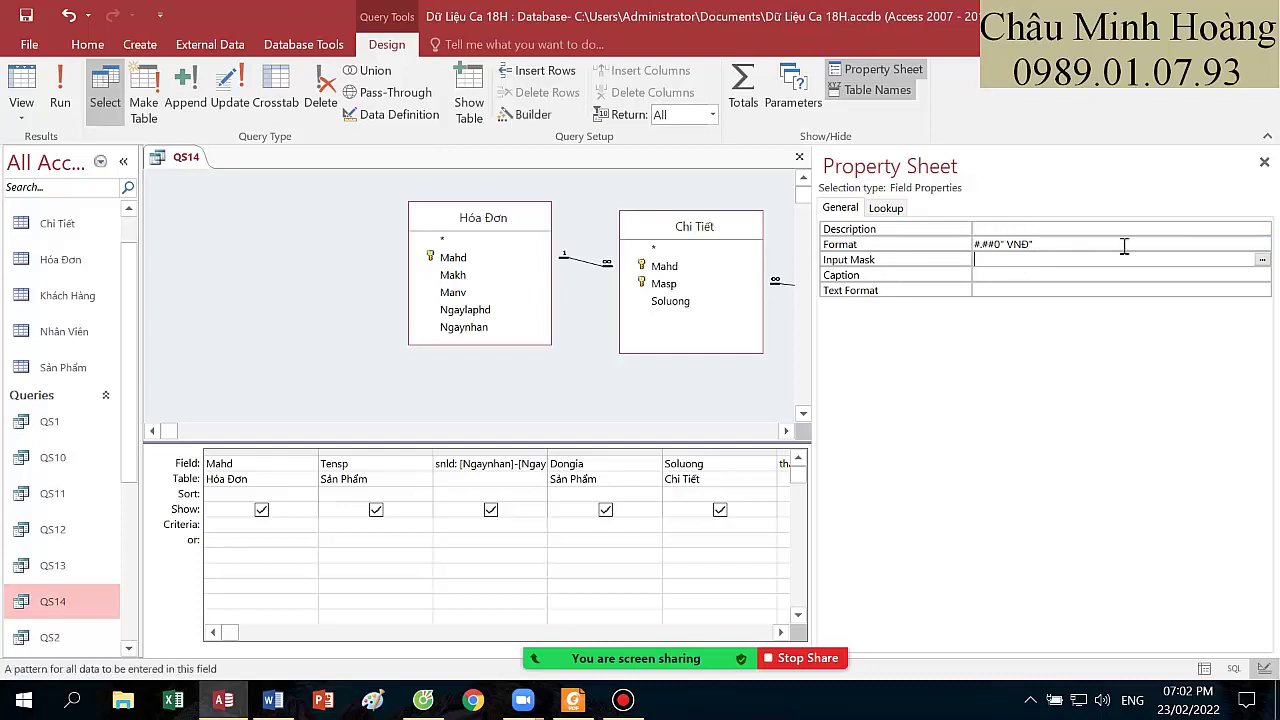
click(1264, 162)
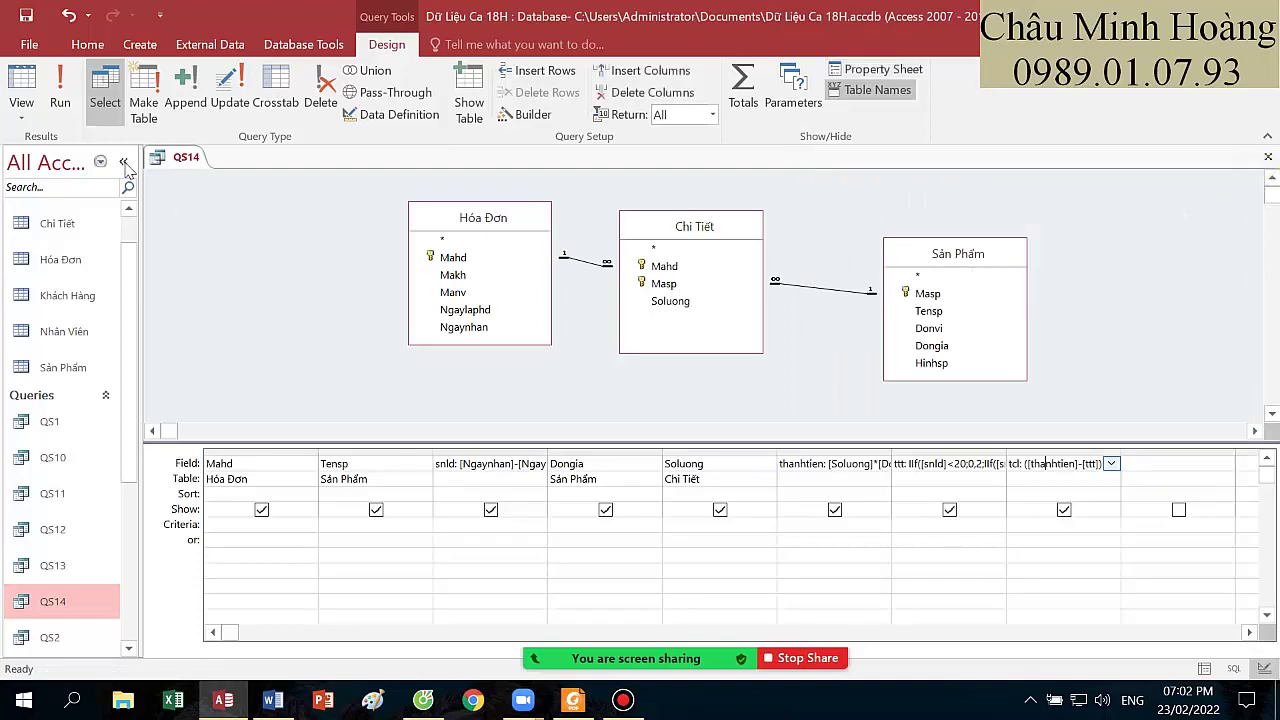
click(63, 104)
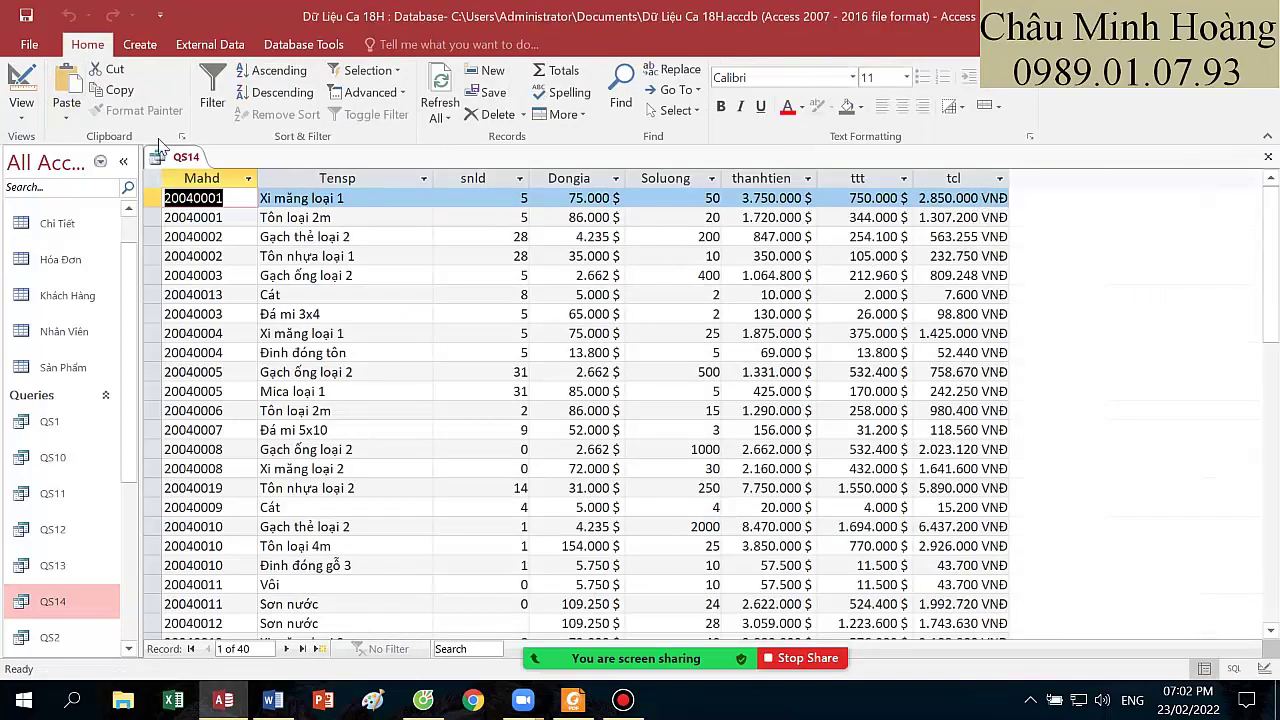
click(21, 88)
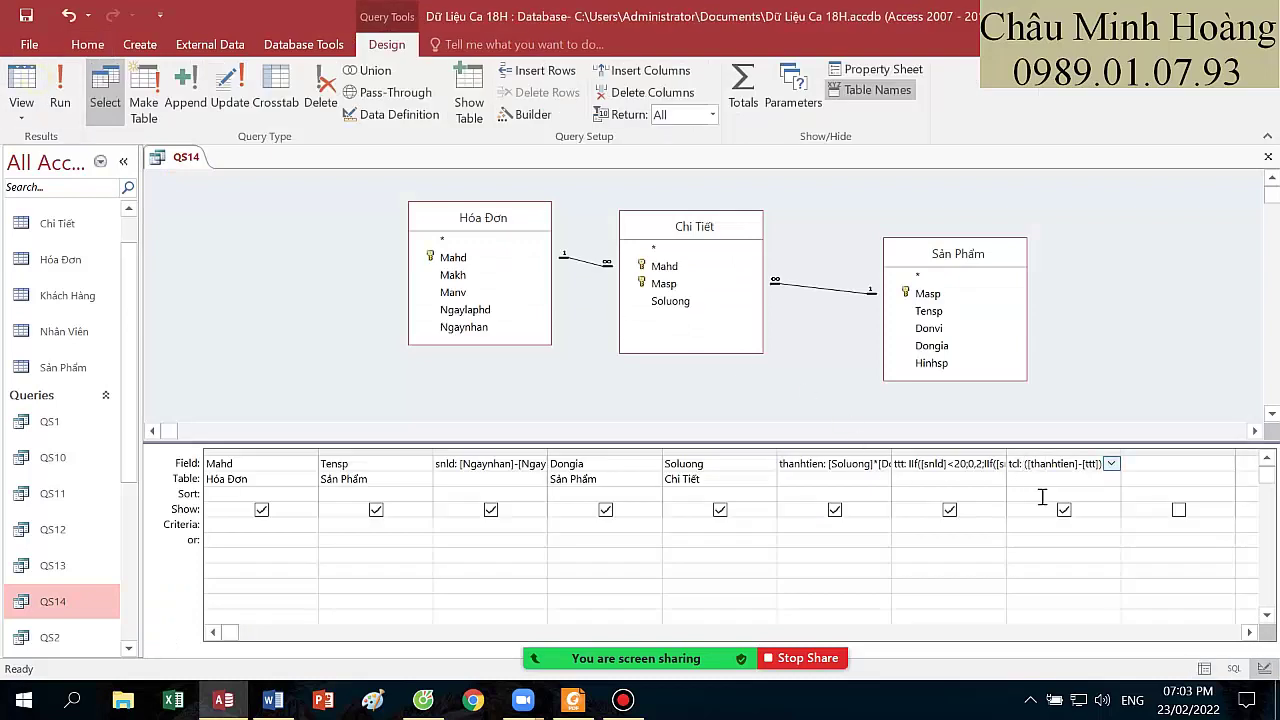
- Narrow the Mahd, Tensp, Dongia and Soluong columns and widen snld, thanhtien, ttt and tcl to fit their full expressions
drag(318, 453, 262, 453)
drag(377, 447, 328, 451)
drag(441, 449, 553, 449)
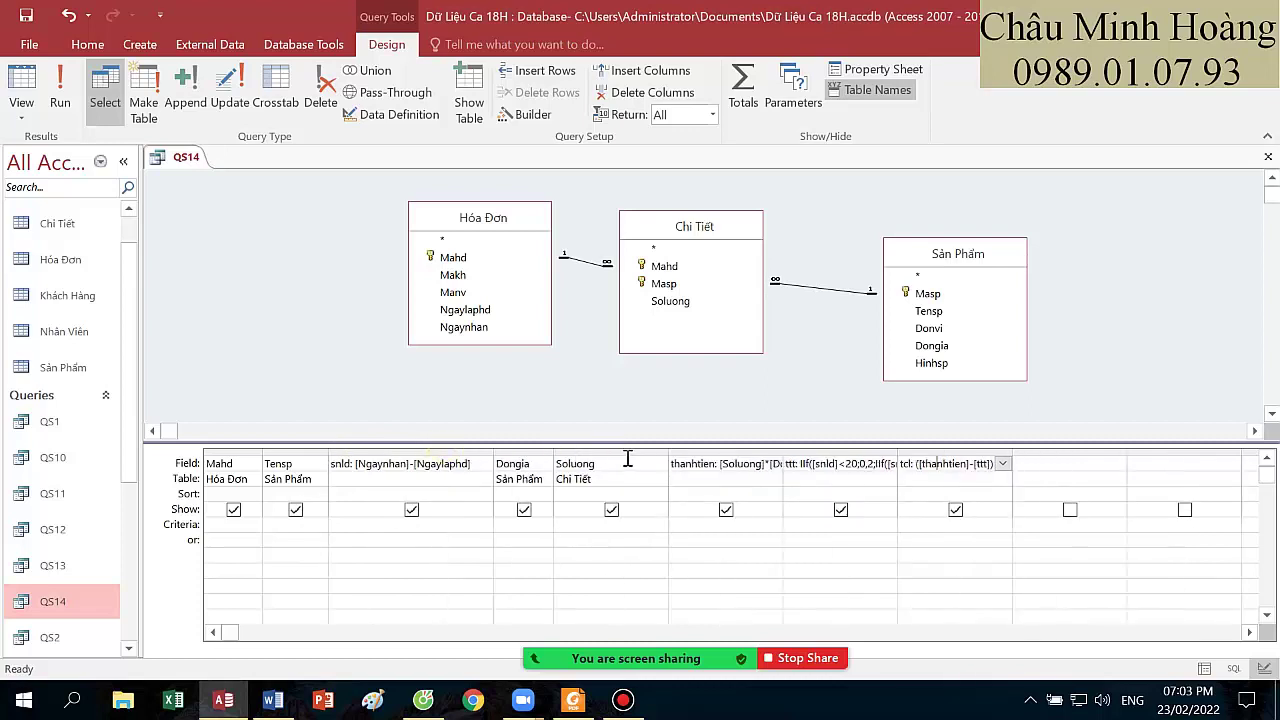
drag(668, 449, 615, 449)
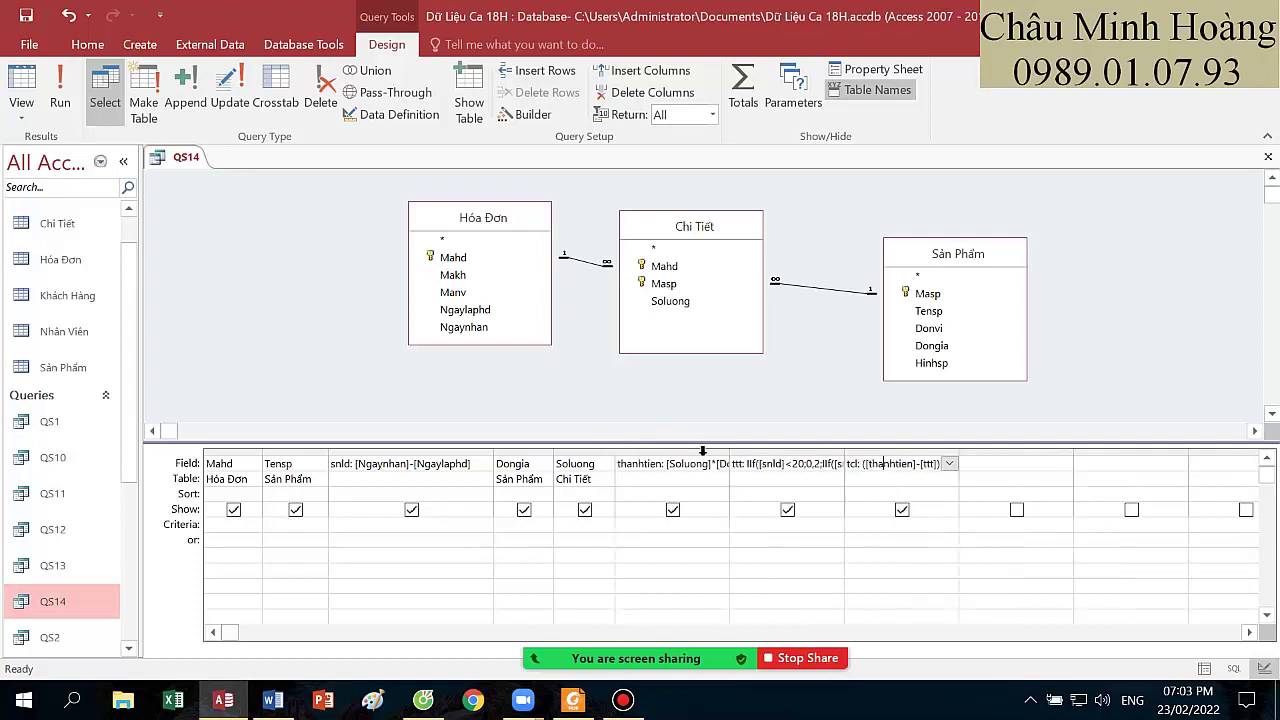
drag(730, 449, 779, 449)
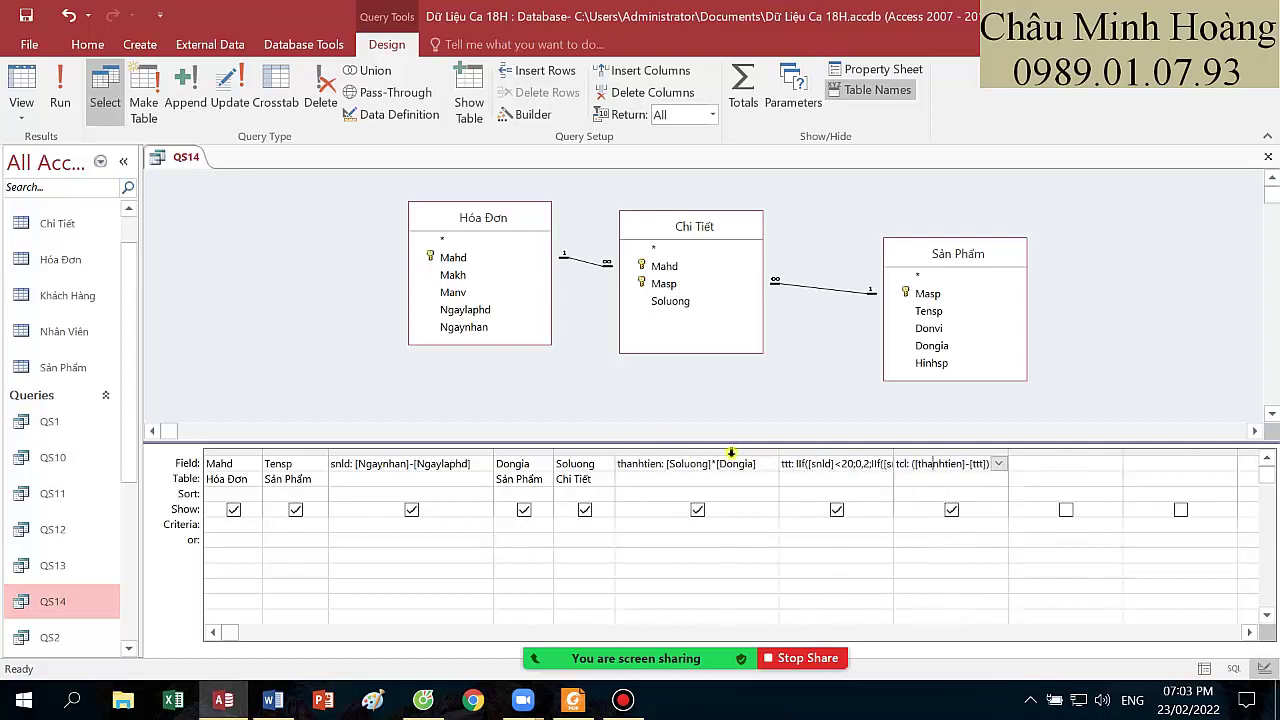
double_click(891, 450)
double_click(1167, 450)
click(1214, 462)
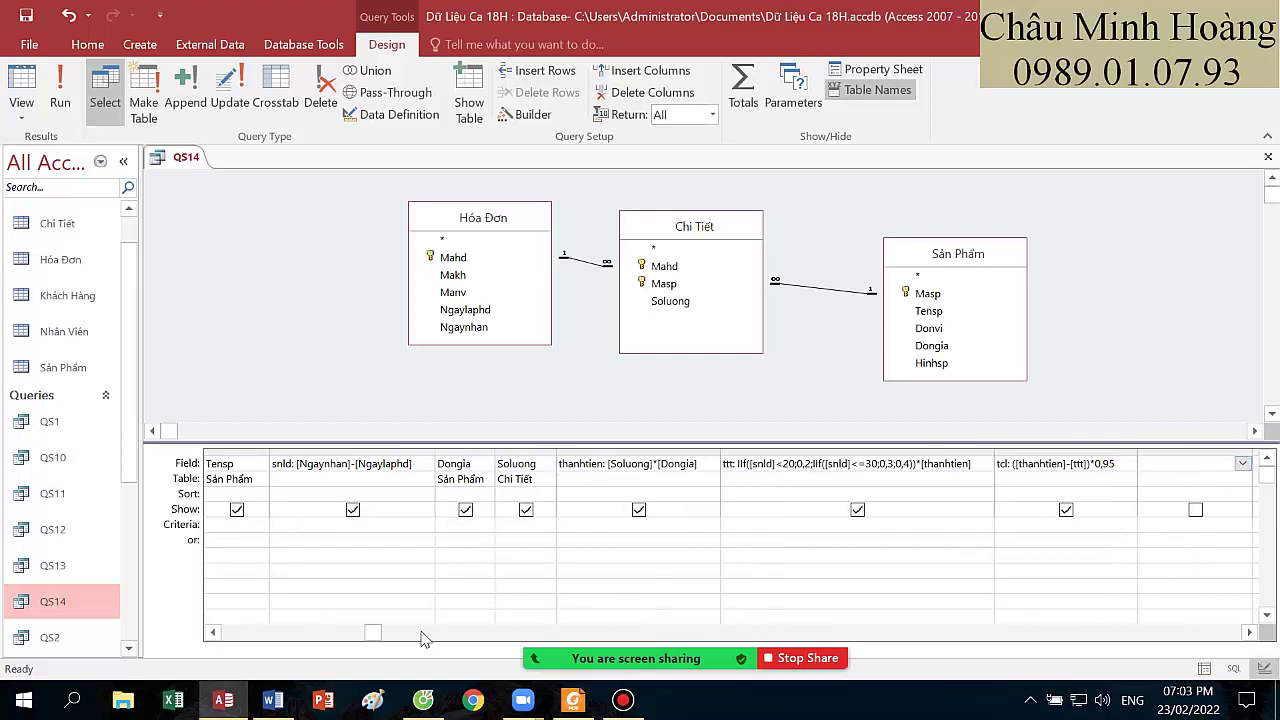
click(213, 633)
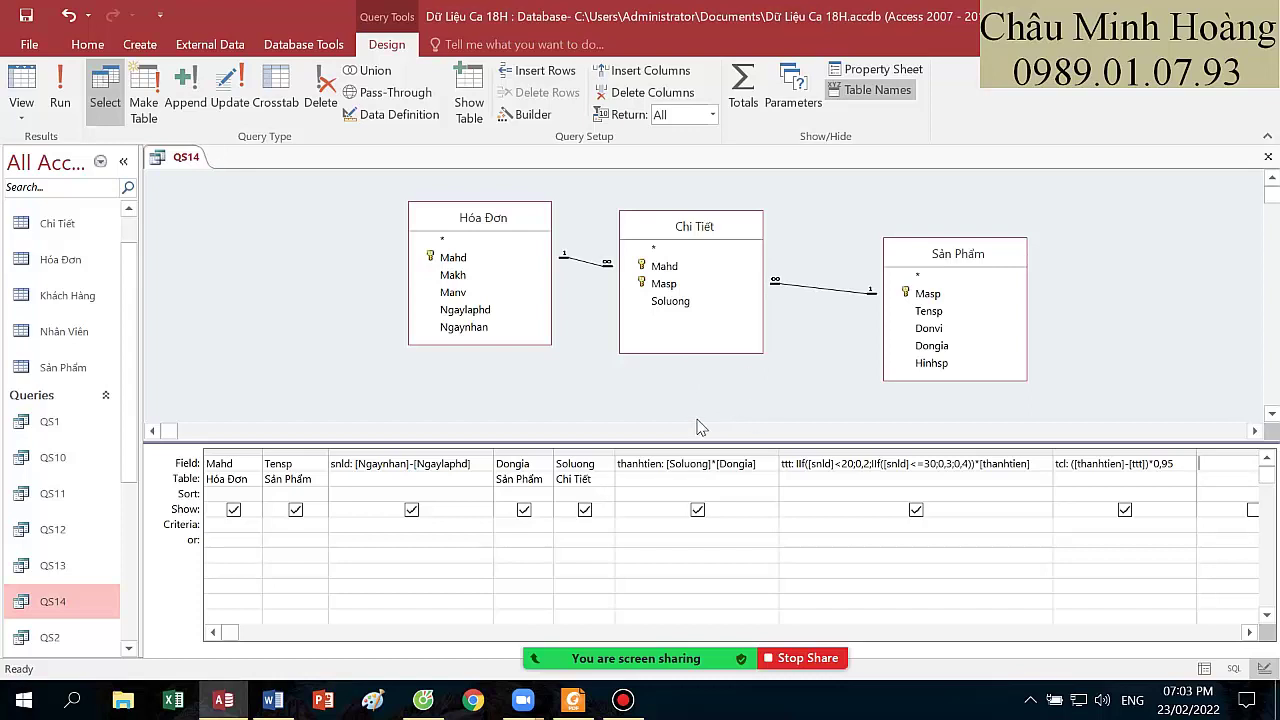
- In the exercise PDF, underline the fields required for QS15 in red pencil, from Mã hóa đơn through tổng tiền
click(623, 700)
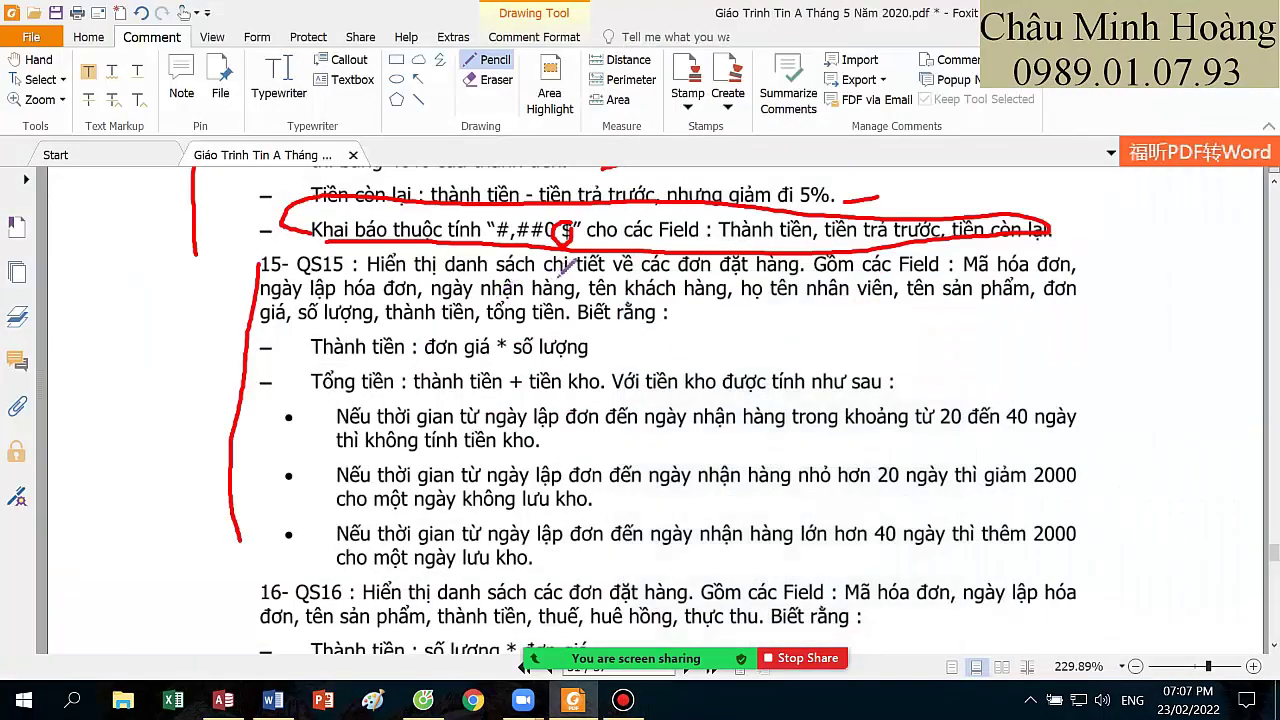
drag(1000, 279, 1075, 276)
drag(322, 298, 372, 296)
drag(459, 298, 616, 298)
drag(626, 299, 676, 298)
drag(768, 299, 850, 297)
drag(928, 299, 1078, 300)
drag(308, 326, 438, 324)
drag(488, 326, 562, 324)
- Underline QS15's Thành tiền and Tổng tiền rules and the tiền kho conditions of 20 đến 40, 20 and hơn 40 days
drag(310, 357, 368, 357)
click(296, 395)
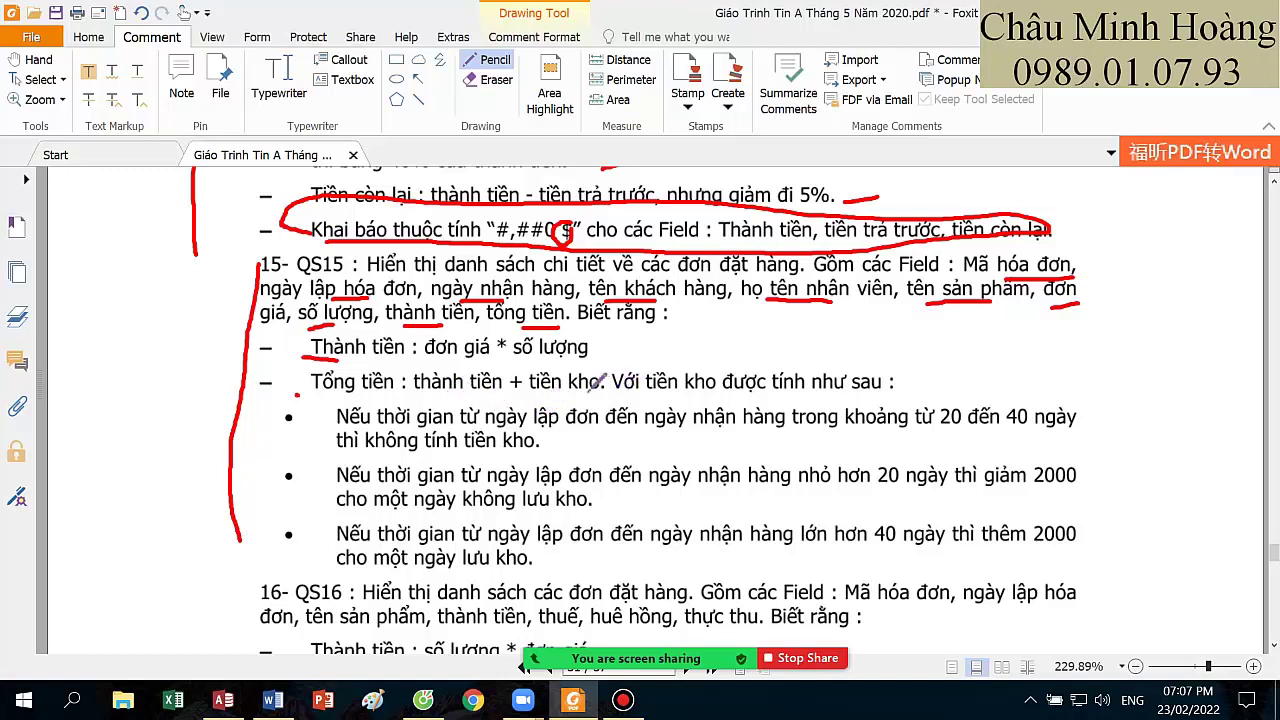
mouse_move(452, 397)
mouse_down()
mouse_move(576, 396)
mouse_move(613, 432)
mouse_up()
drag(795, 433, 838, 432)
mouse_move(928, 432)
mouse_down()
mouse_move(990, 440)
mouse_move(1007, 428)
mouse_up()
drag(464, 451, 538, 448)
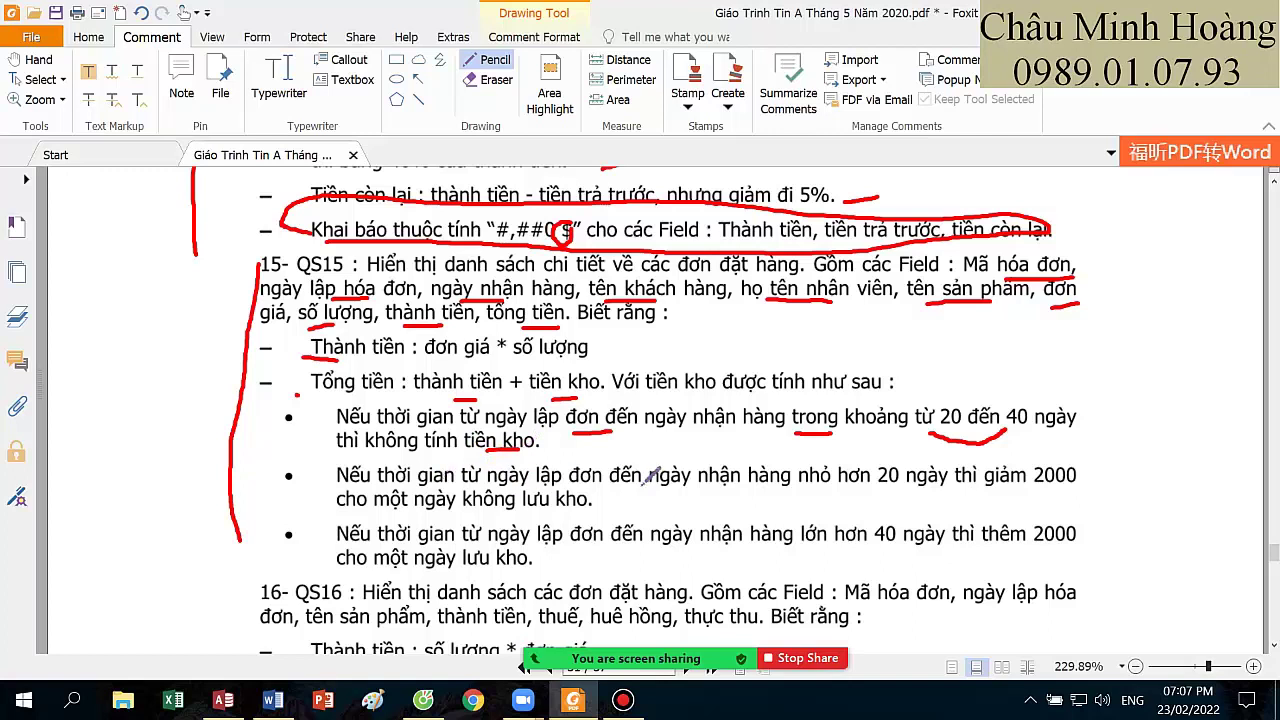
drag(878, 488, 900, 487)
drag(835, 543, 896, 541)
click(622, 702)
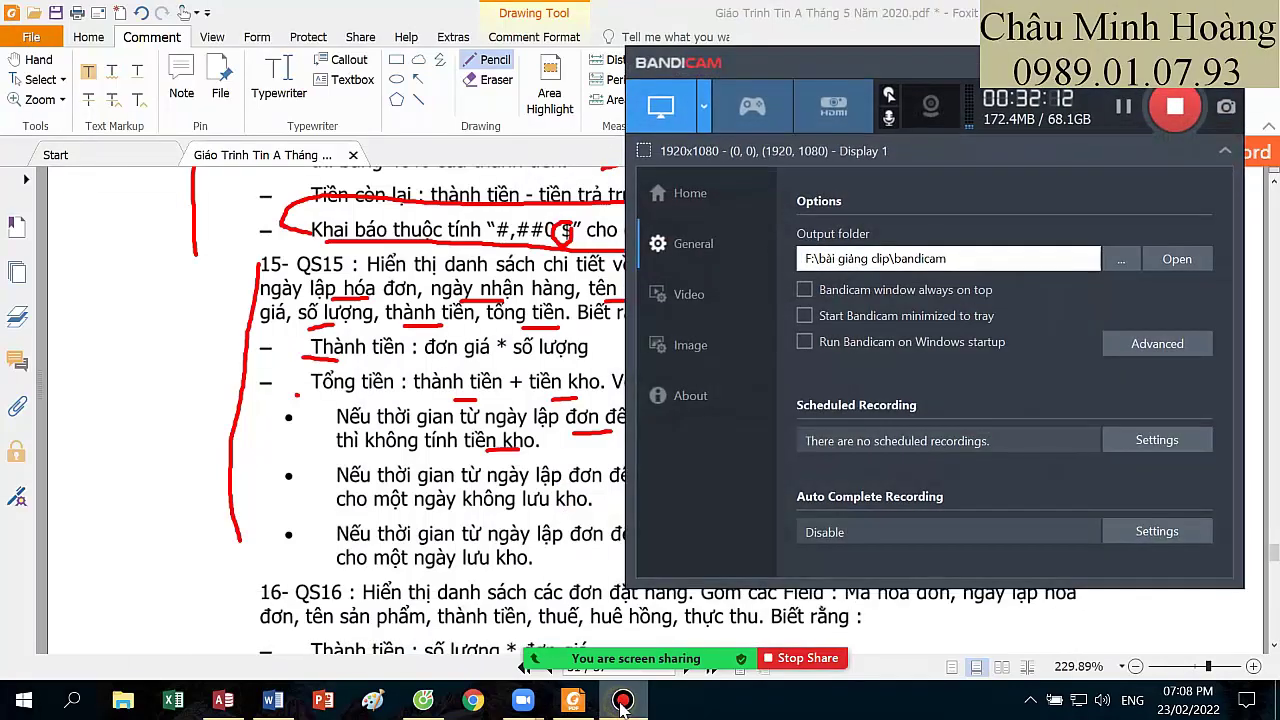
click(622, 702)
mouse_move(700, 655)
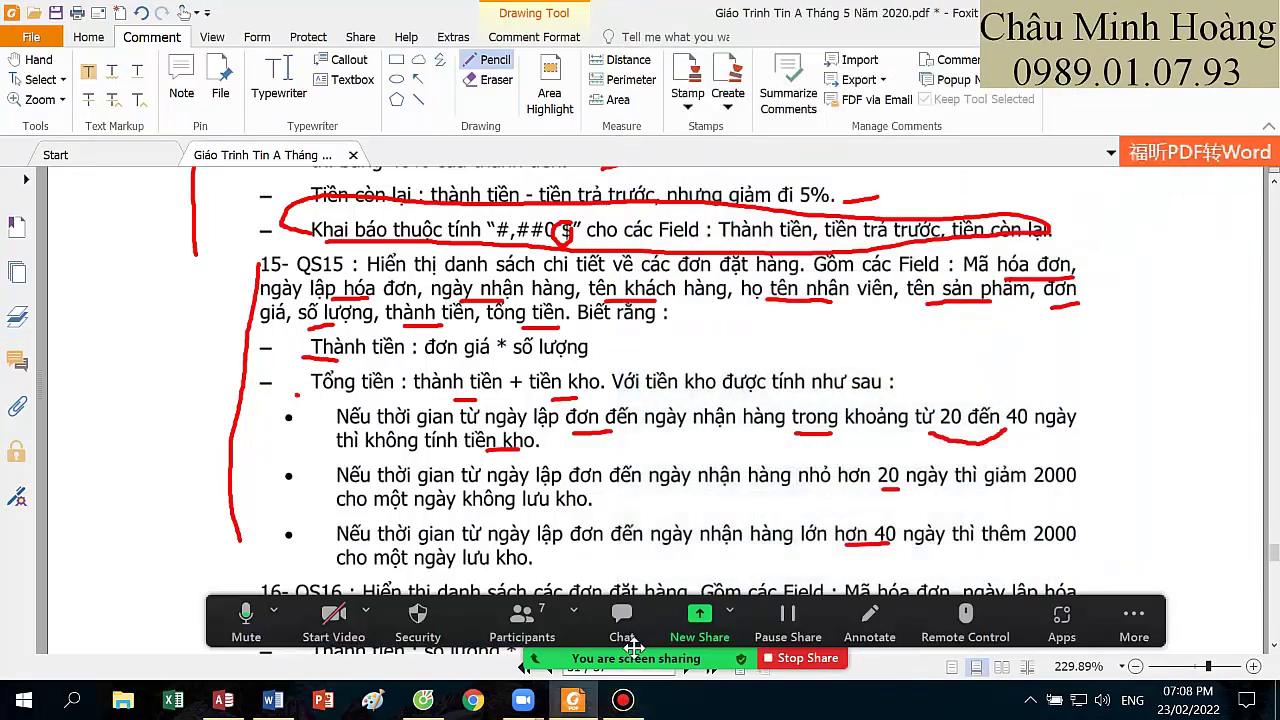
click(703, 622)
- Switch to Access and create a query design with the Chi Tiết, Hóa Đơn, Khách Hàng, Nhân Viên and Sản Phẩm tables
double_click(529, 371)
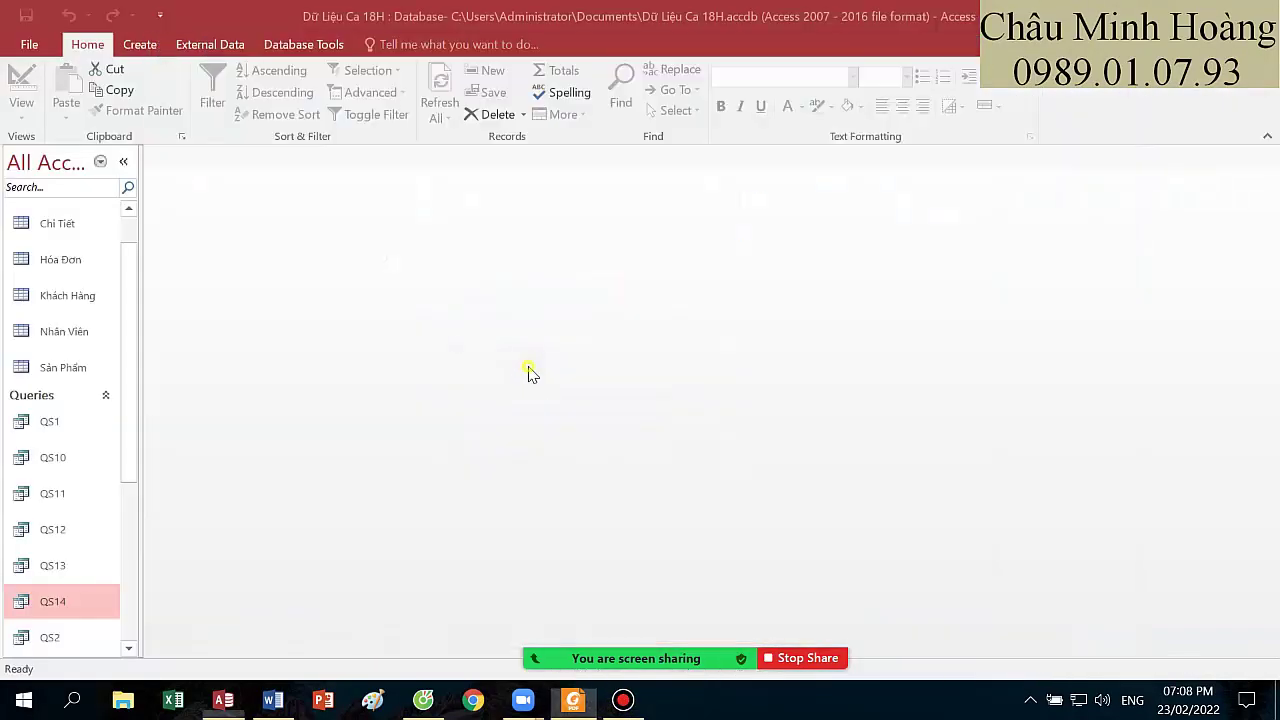
click(140, 44)
click(268, 98)
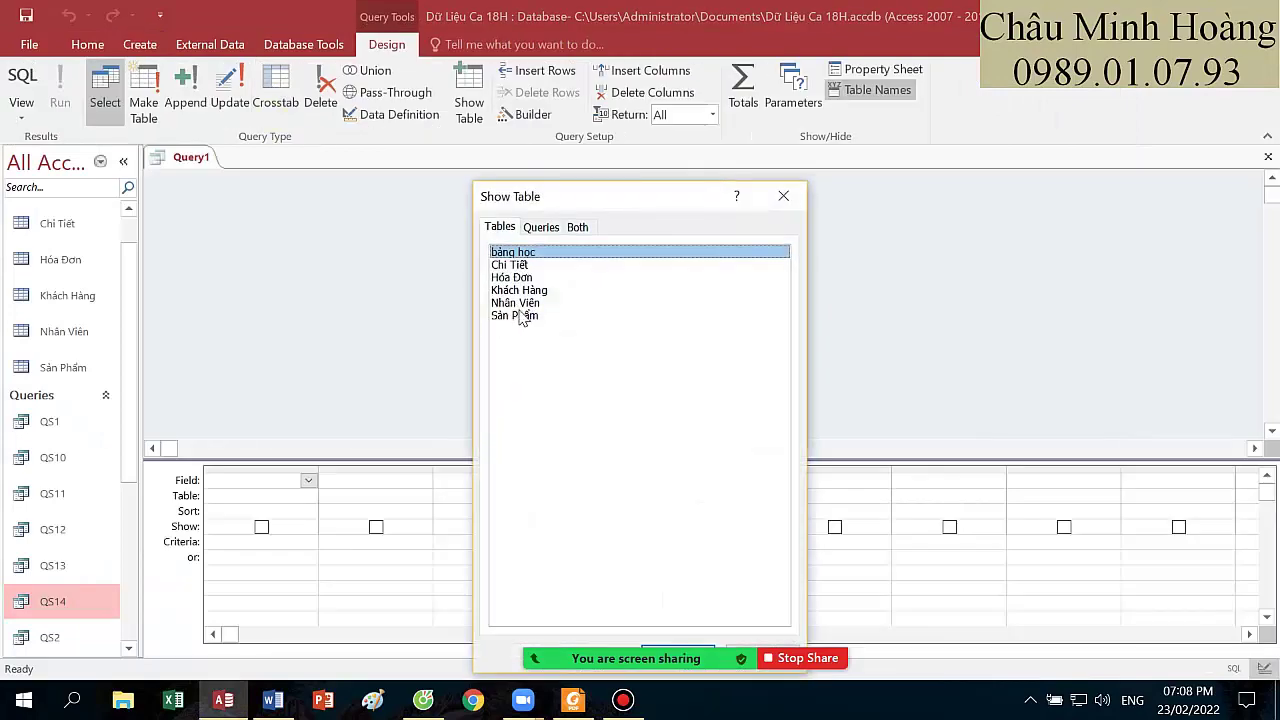
drag(520, 318, 517, 263)
drag(593, 196, 577, 121)
click(661, 580)
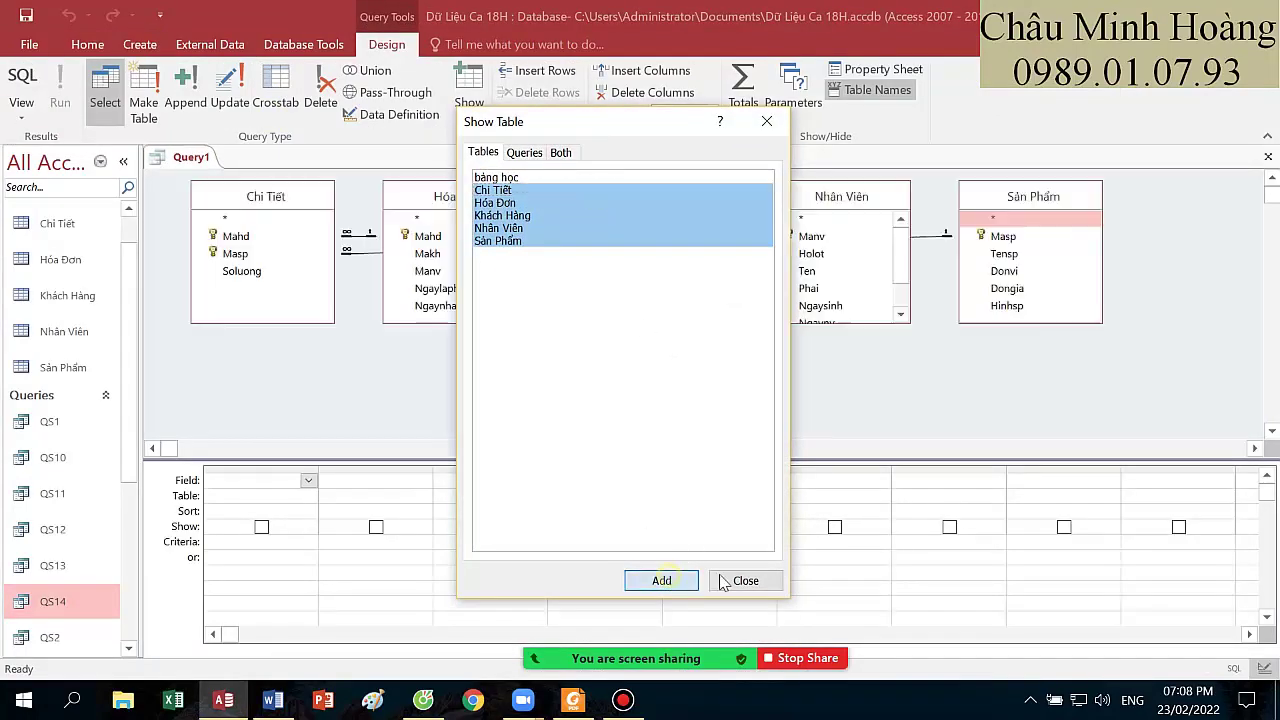
click(722, 583)
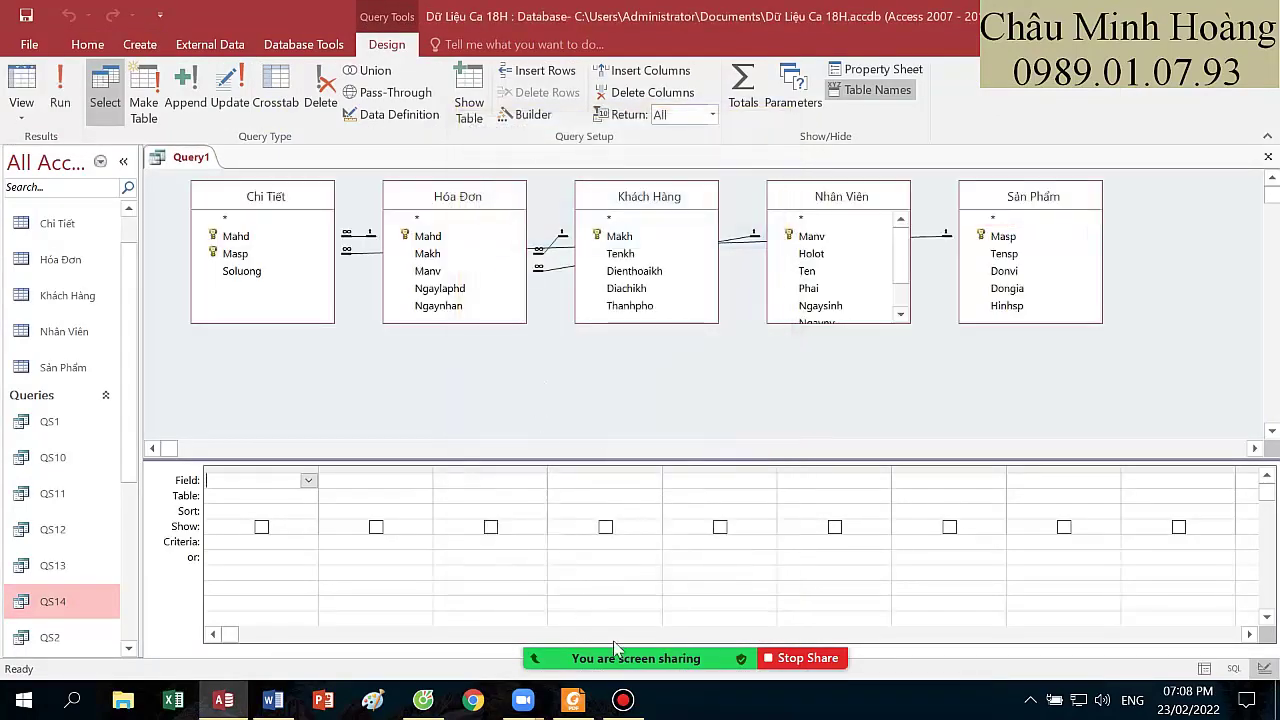
- Check the QS15 field list in the exercise PDF, then add Mahd, Ngaylaphd and Ngaynhan from the Hóa Đơn table to the query
click(574, 699)
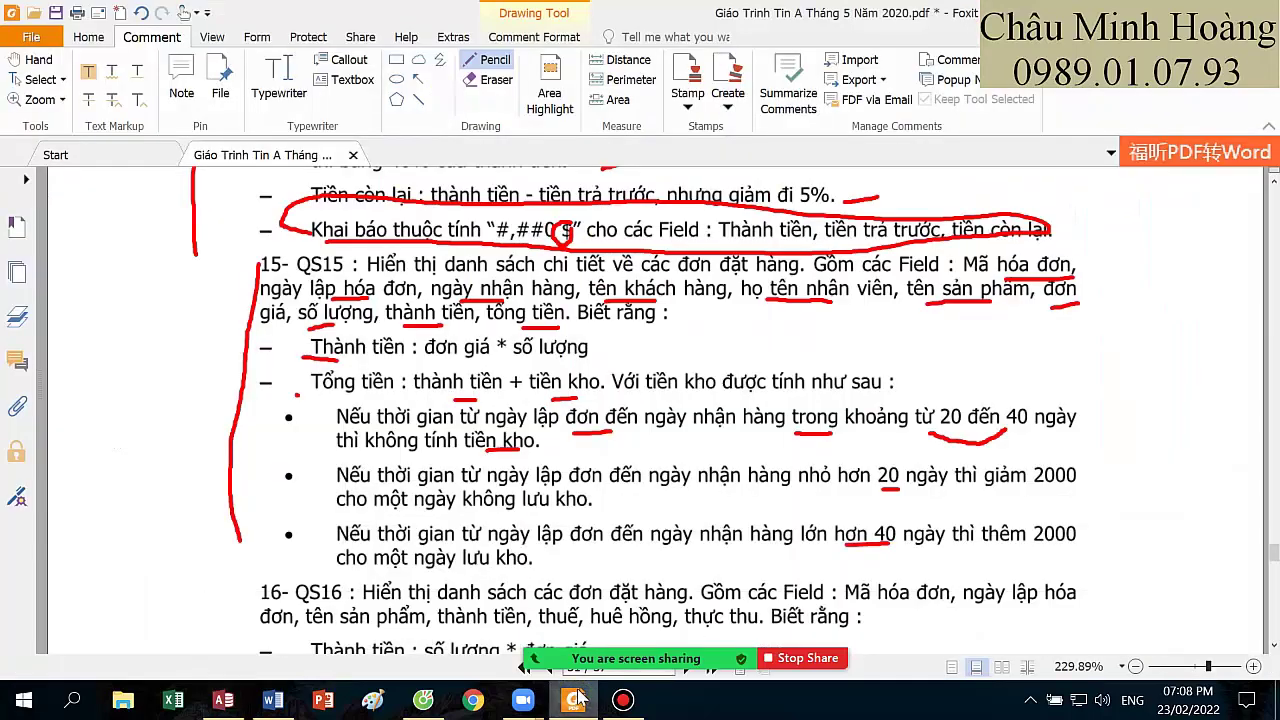
click(576, 699)
click(440, 237)
double_click(440, 237)
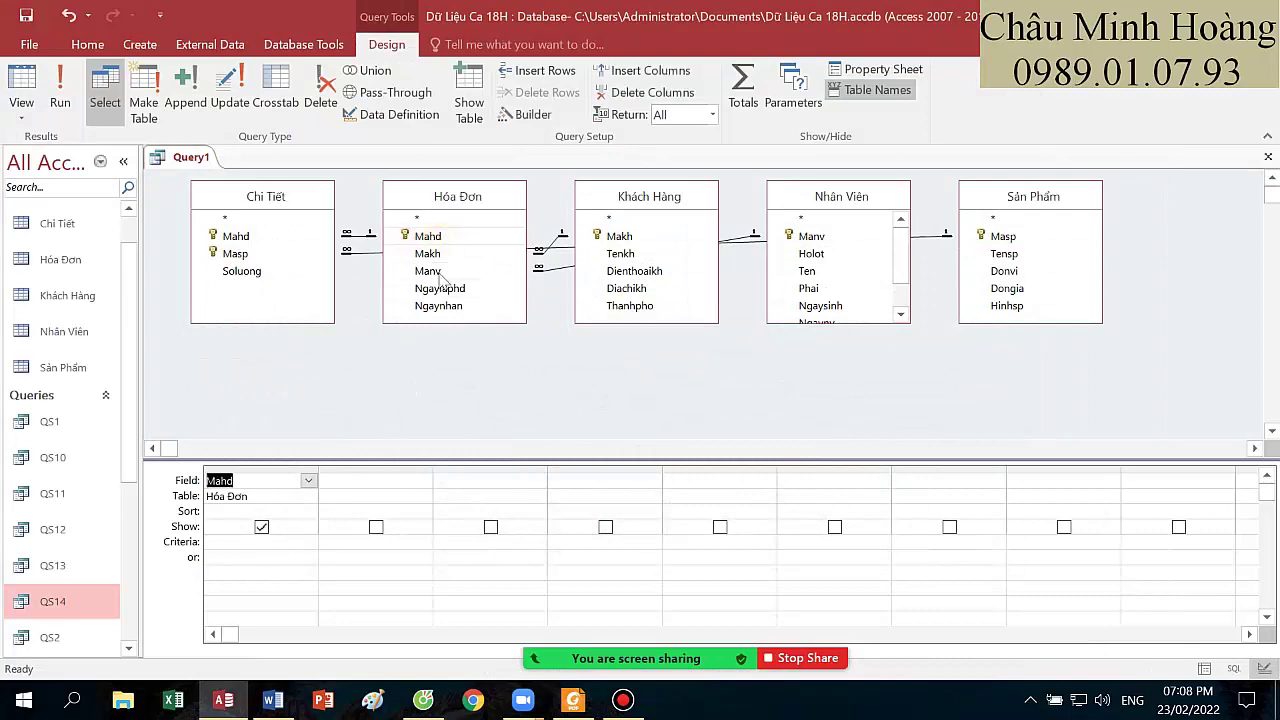
double_click(443, 287)
click(448, 306)
double_click(448, 306)
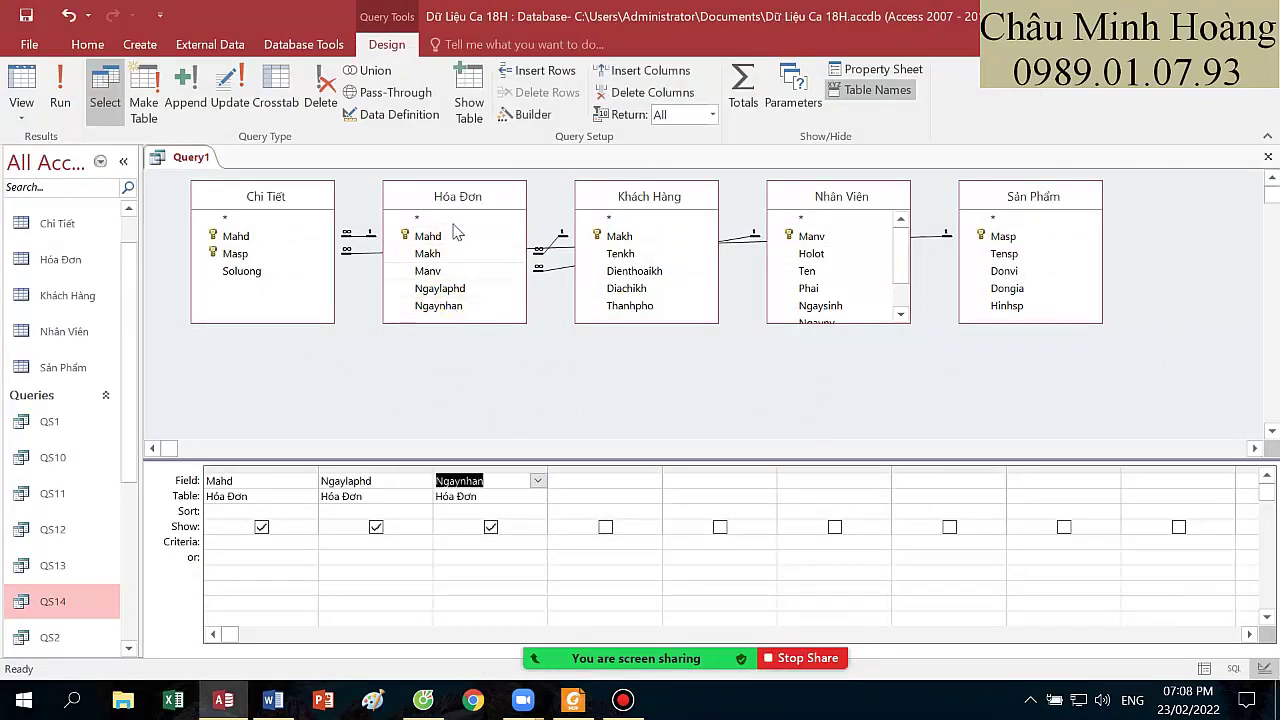
- Move the Hóa Đơn and Nhân Viên tables lower in the relationship area and recheck the QS15 field list in the PDF
drag(452, 205, 456, 309)
click(584, 702)
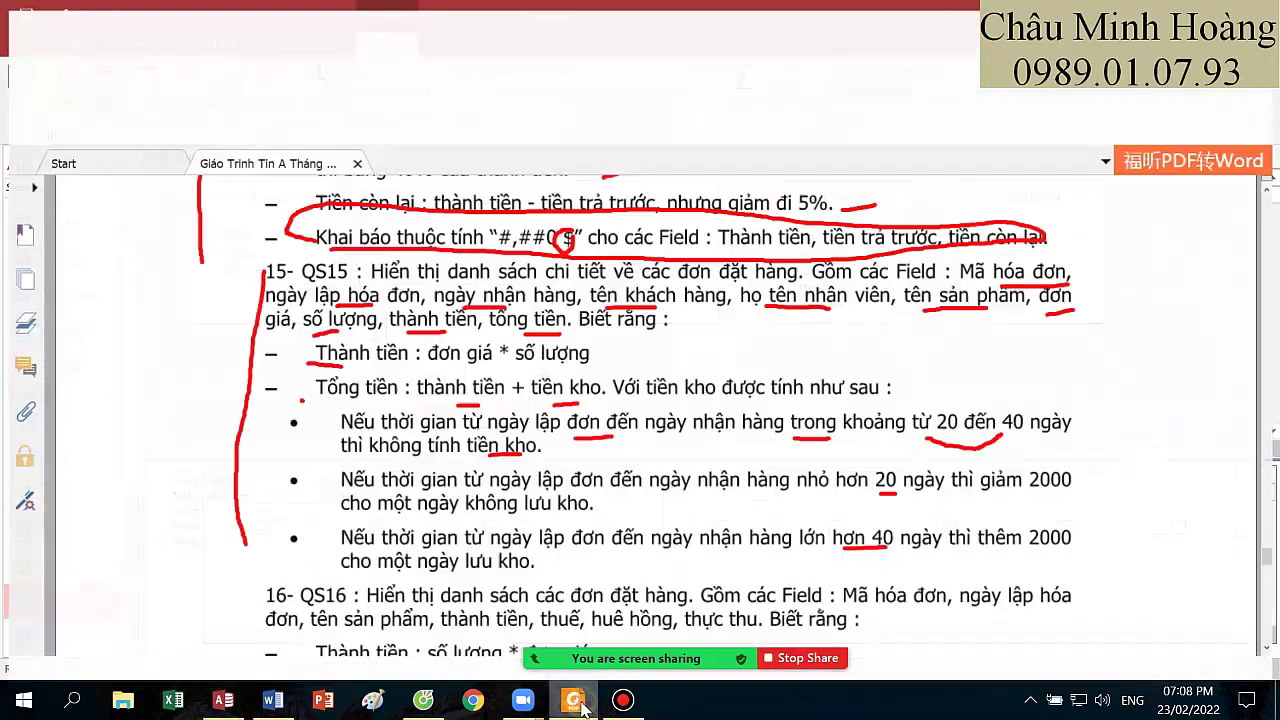
click(584, 702)
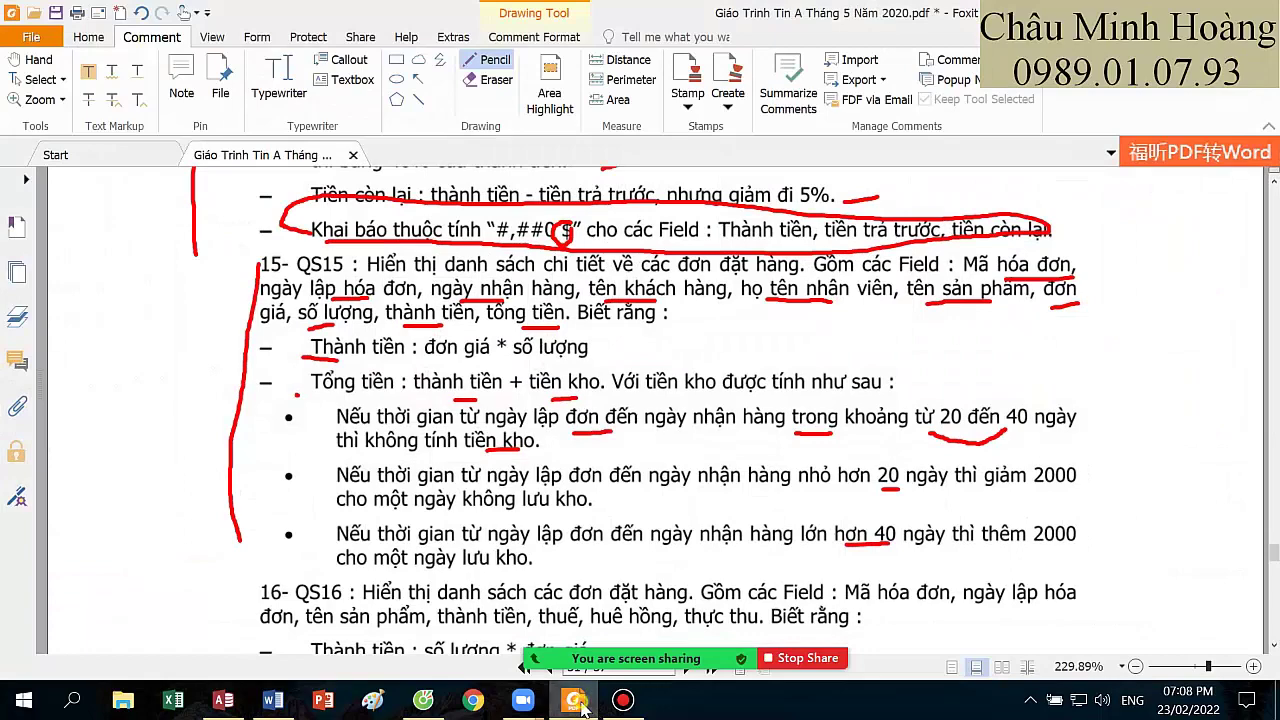
drag(825, 275, 822, 290)
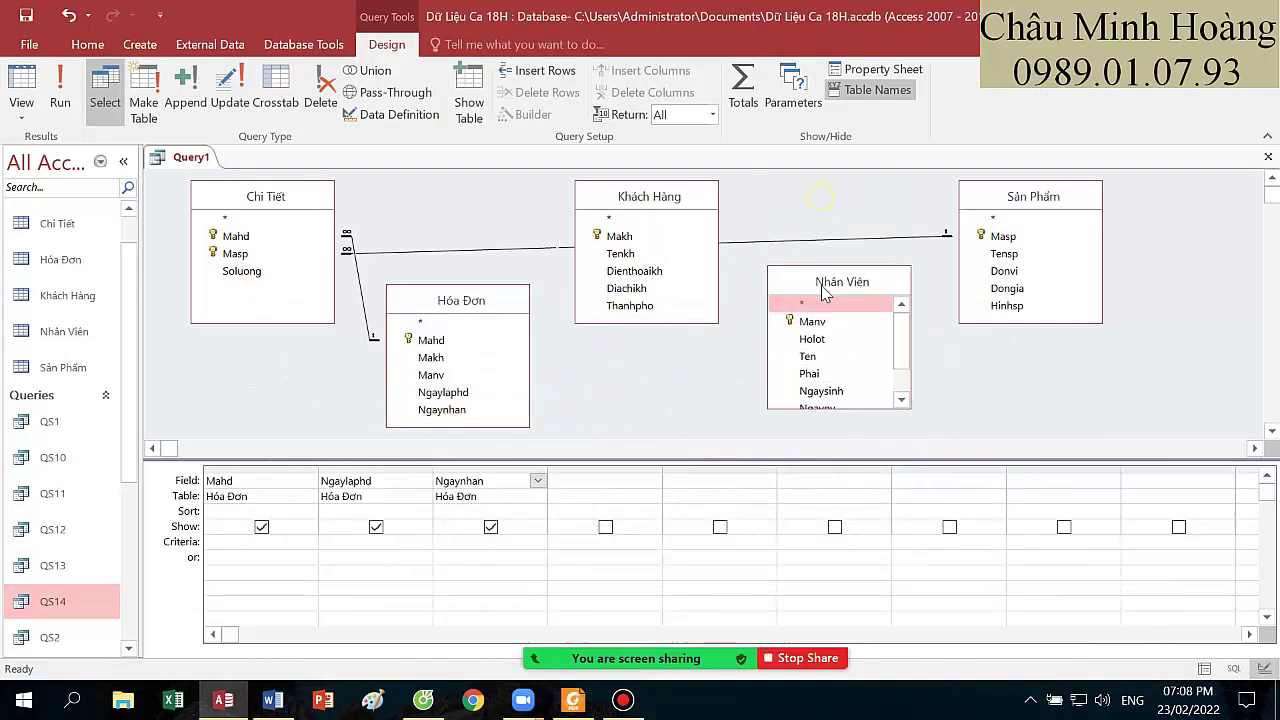
- Add a calculated field hoten: [Holot] & " " & [Ten] after Ngaynhan
right_click(592, 485)
click(642, 641)
text(hoten: )
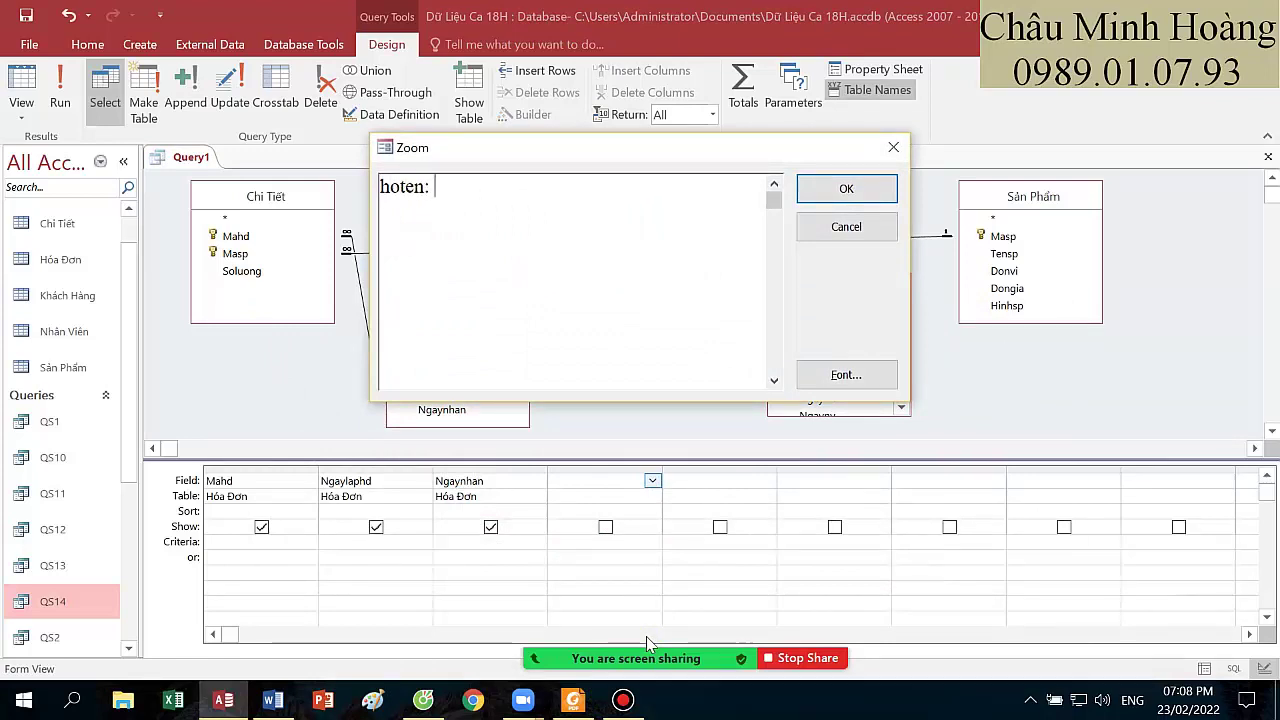
text([Holot] &" "&)
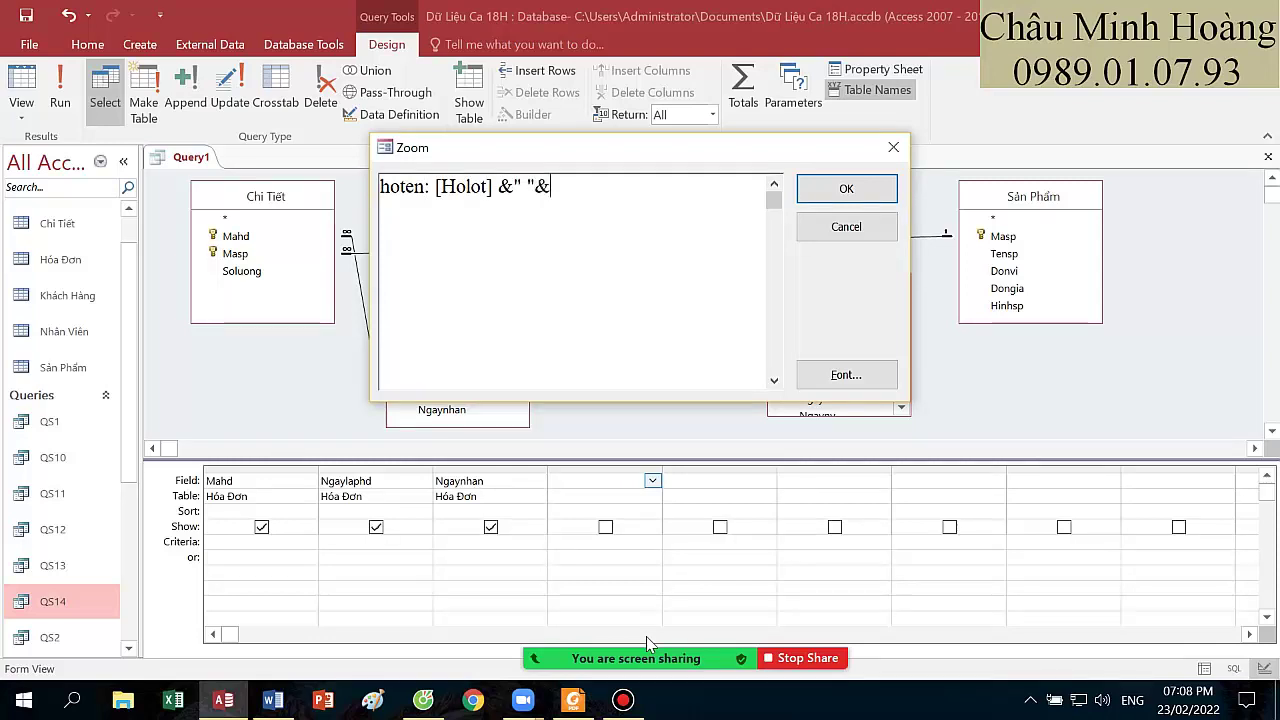
text([Ten])
key(Return)
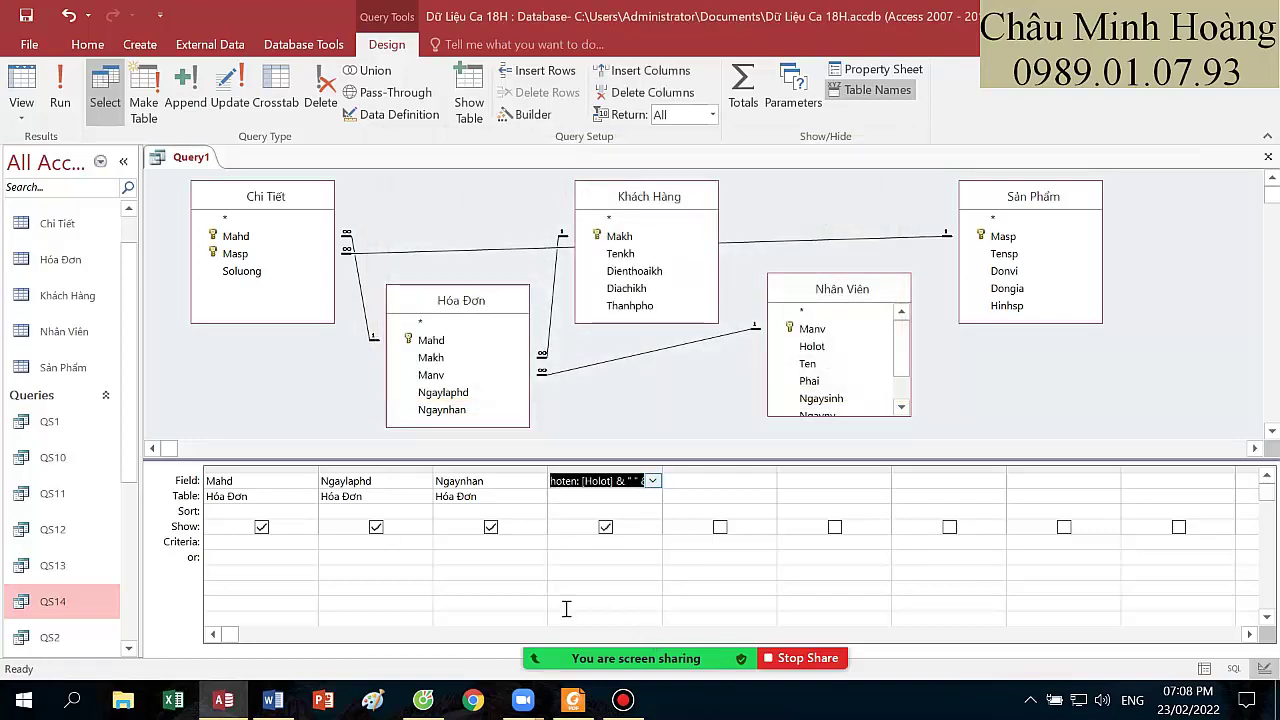
- Run the query to check the hoten names, then return to the design and widen the hoten column to fit its expression
click(60, 92)
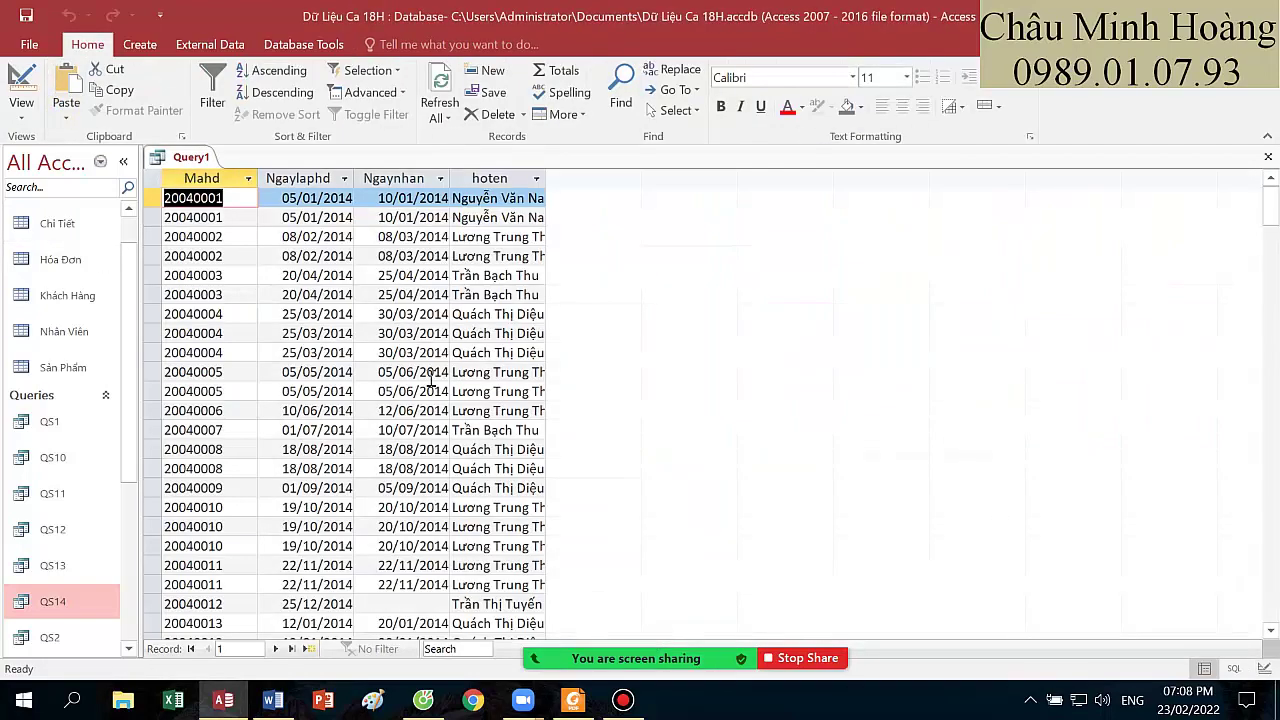
click(30, 82)
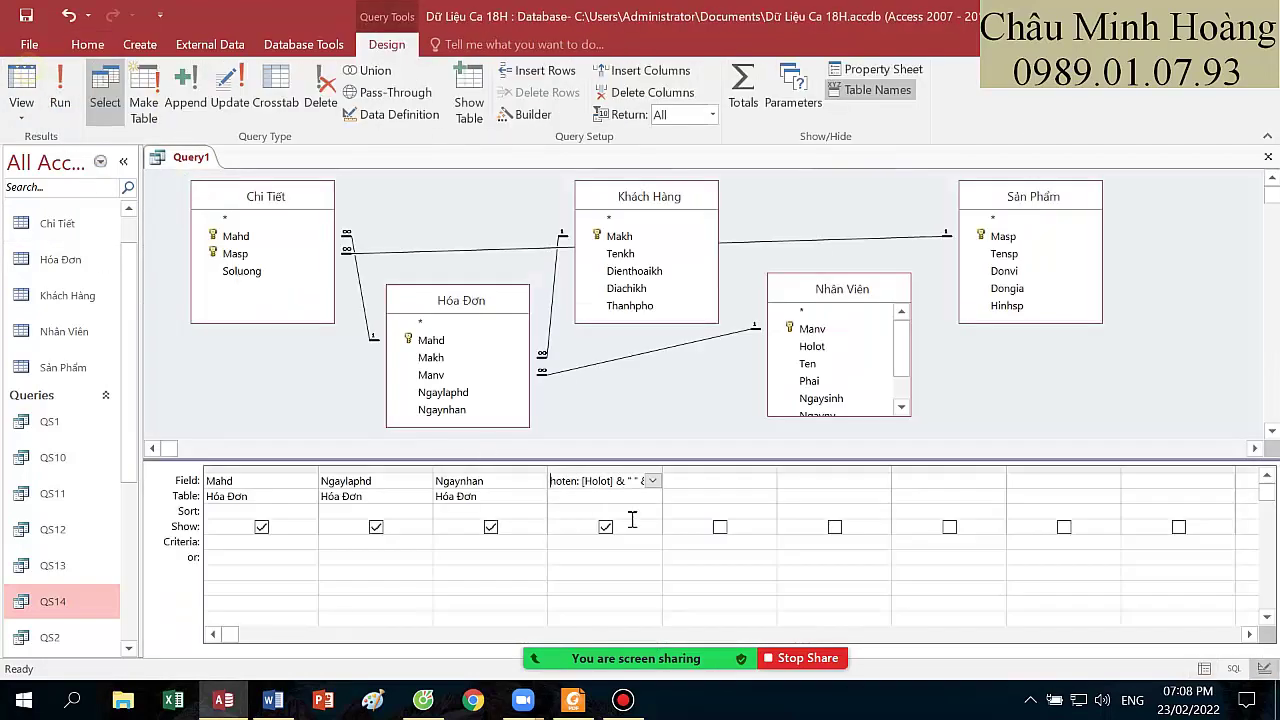
double_click(660, 466)
click(749, 484)
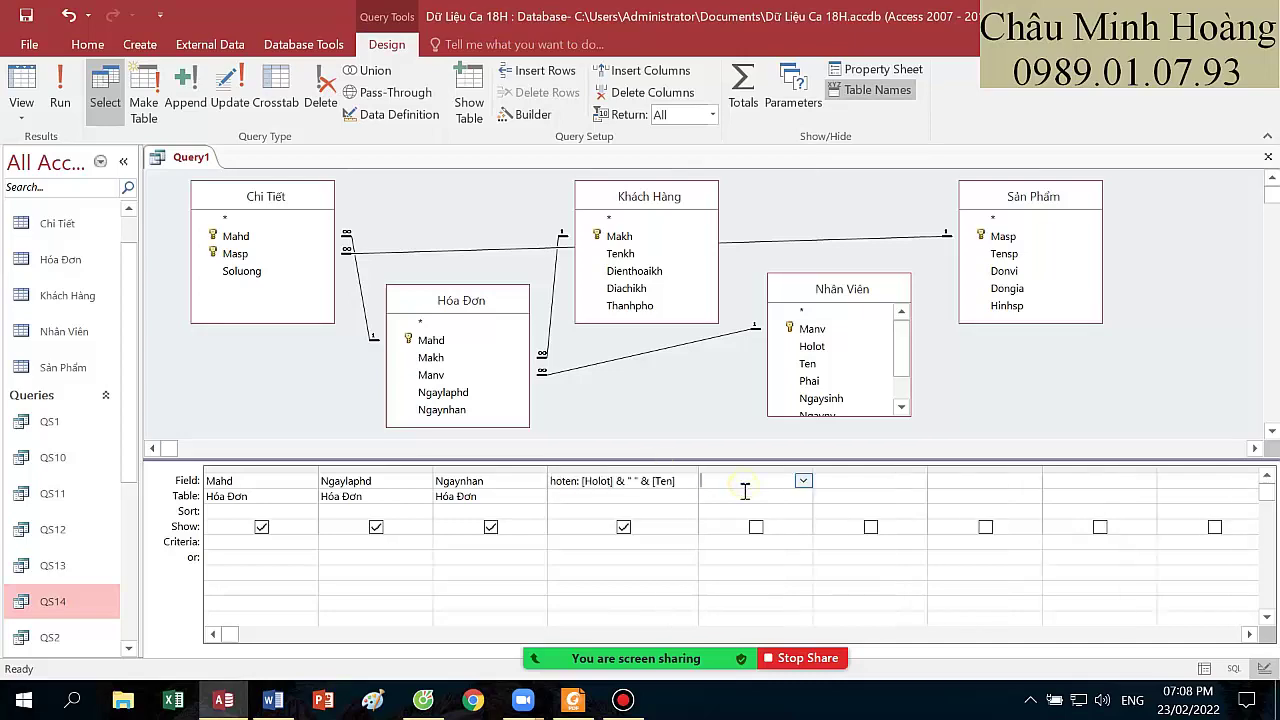
- Add Tensp and Dongia from Sản Phẩm and Soluong from Chi Tiết, and move the Chi Tiết table slightly lower
click(574, 701)
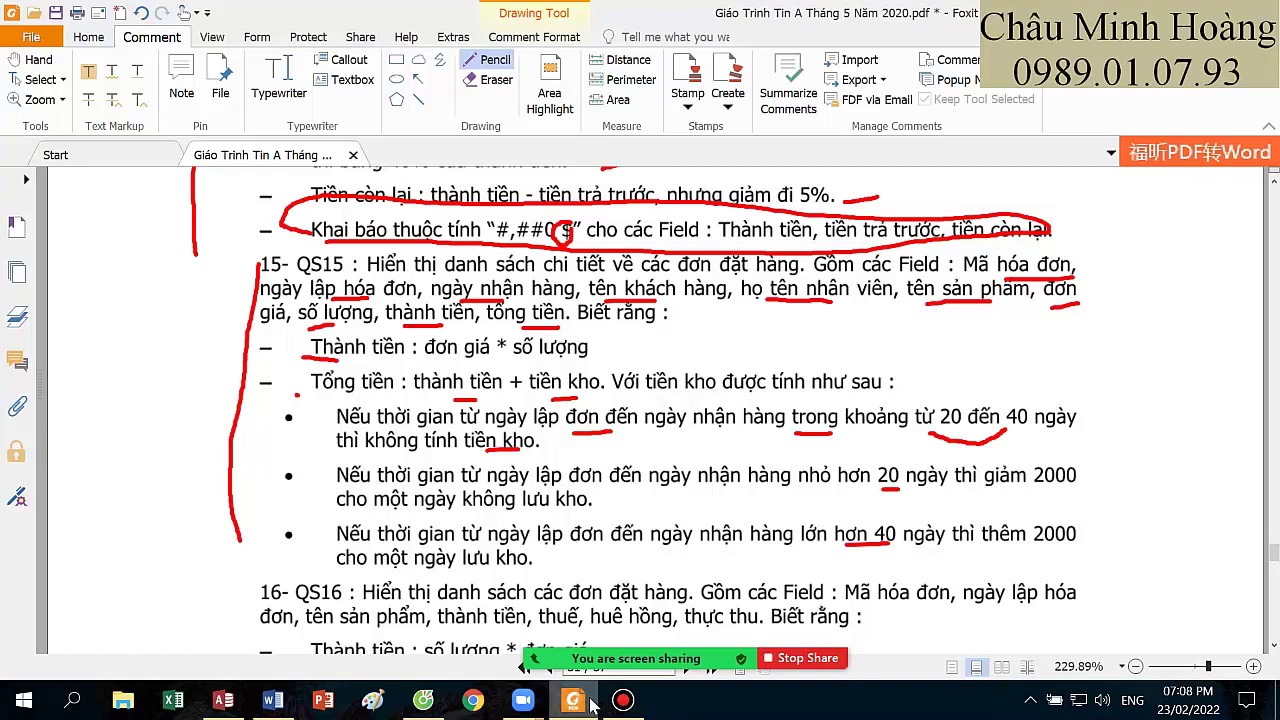
key(alt+Tab)
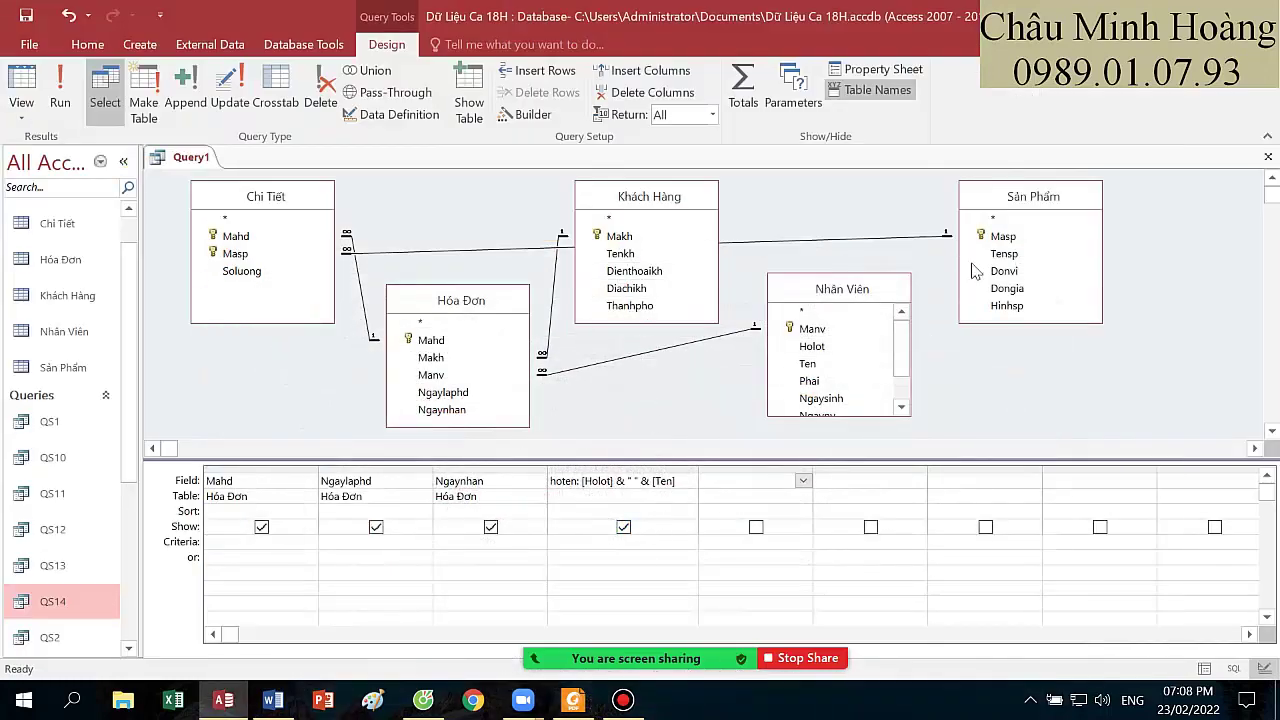
double_click(1003, 254)
double_click(1006, 288)
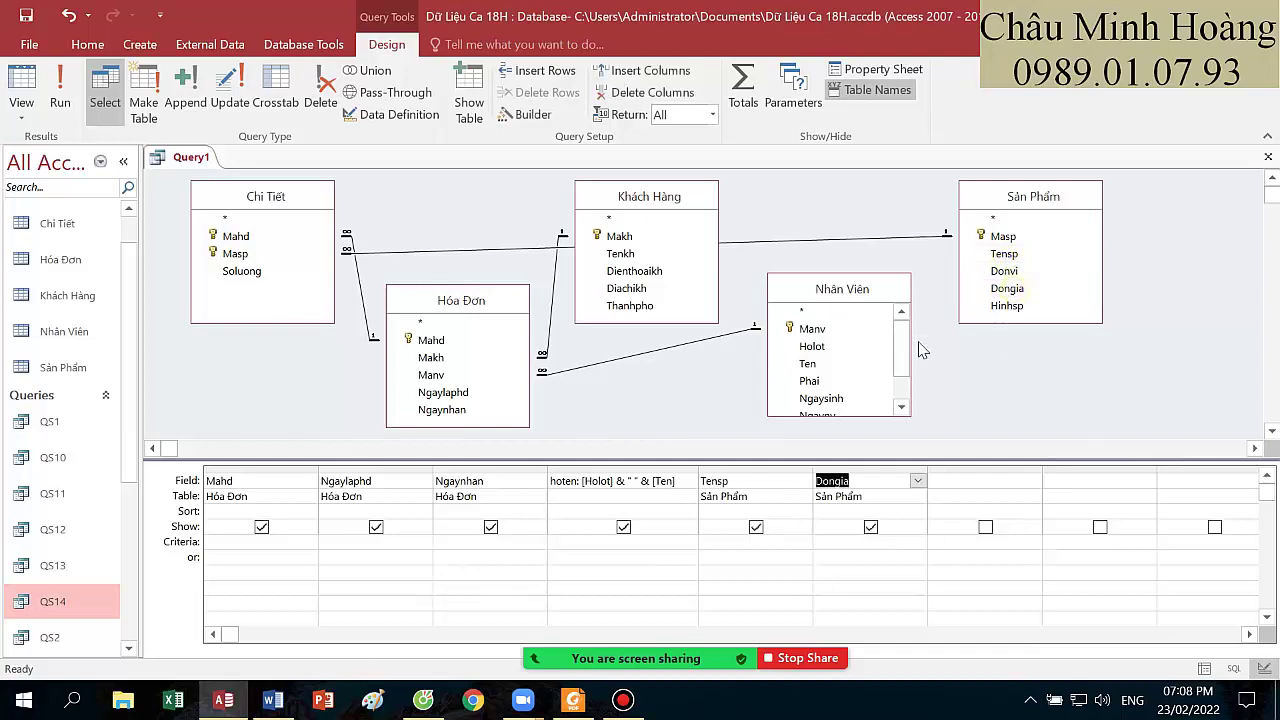
double_click(263, 272)
drag(289, 196, 287, 254)
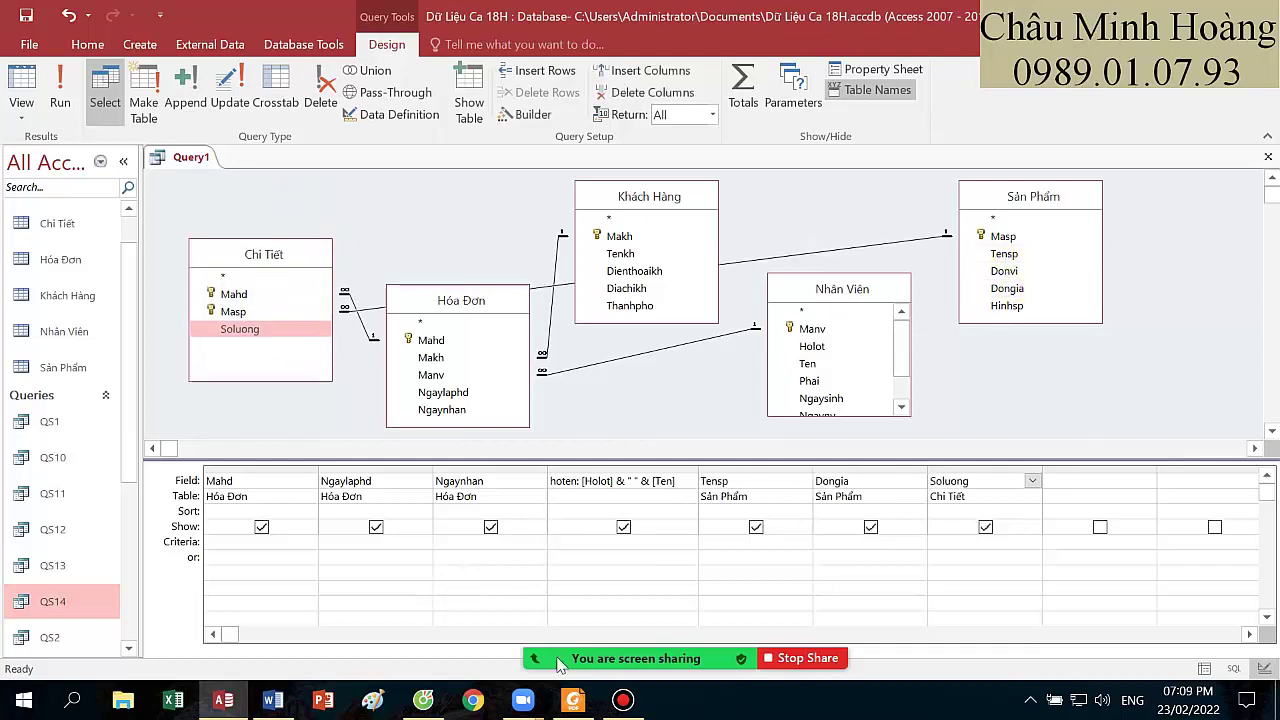
- Add a calculated field thanhtien : [Soluong] * [Dongia] after Soluong, run the query to check it and return to the design
click(575, 703)
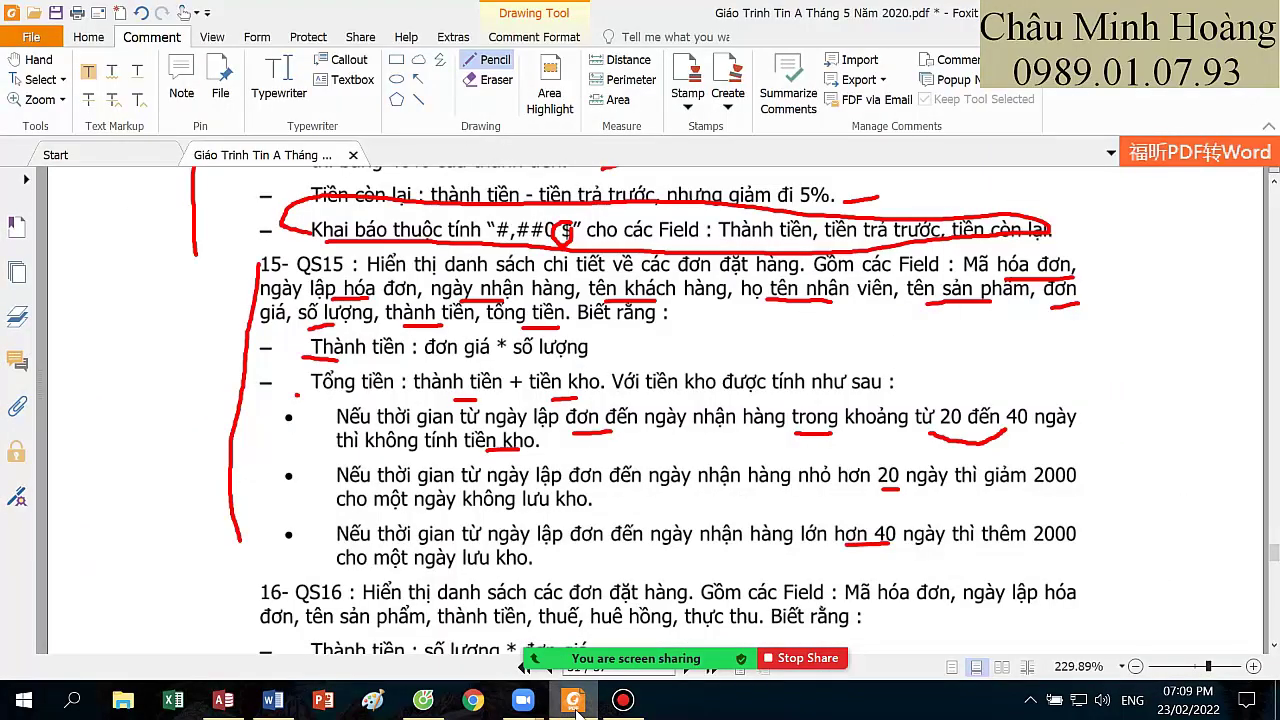
click(575, 703)
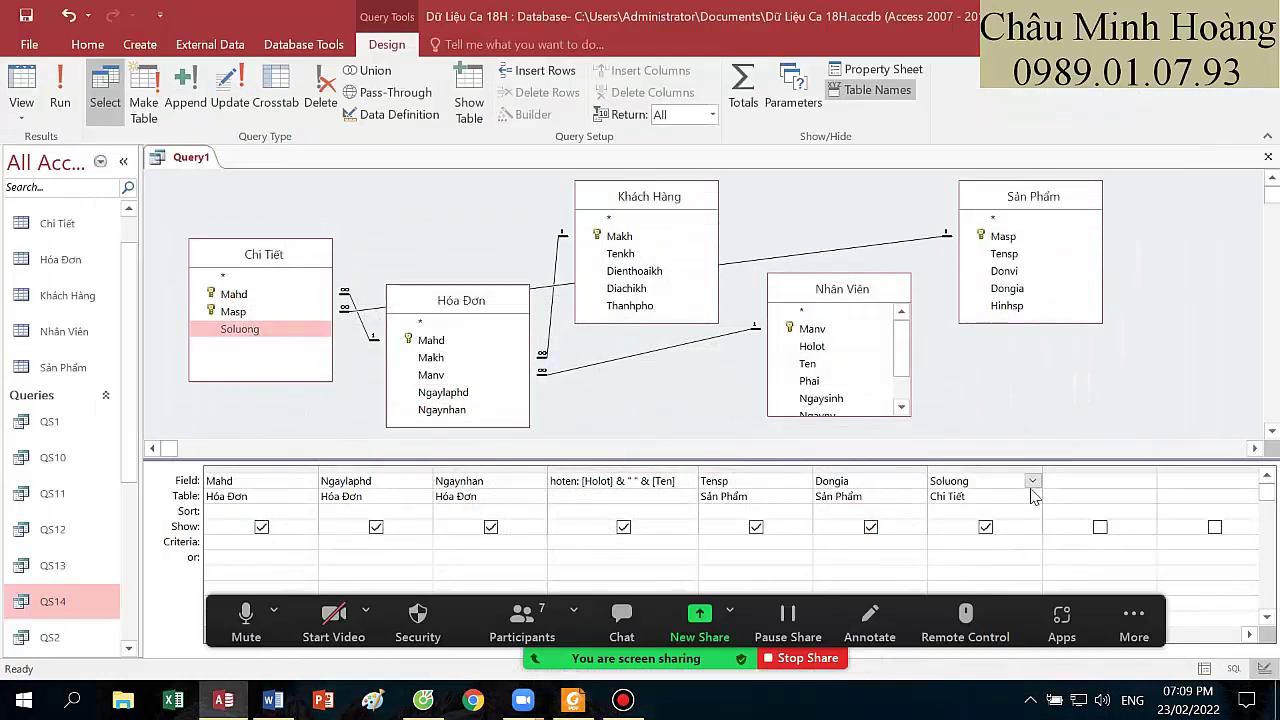
right_click(1060, 481)
click(1110, 632)
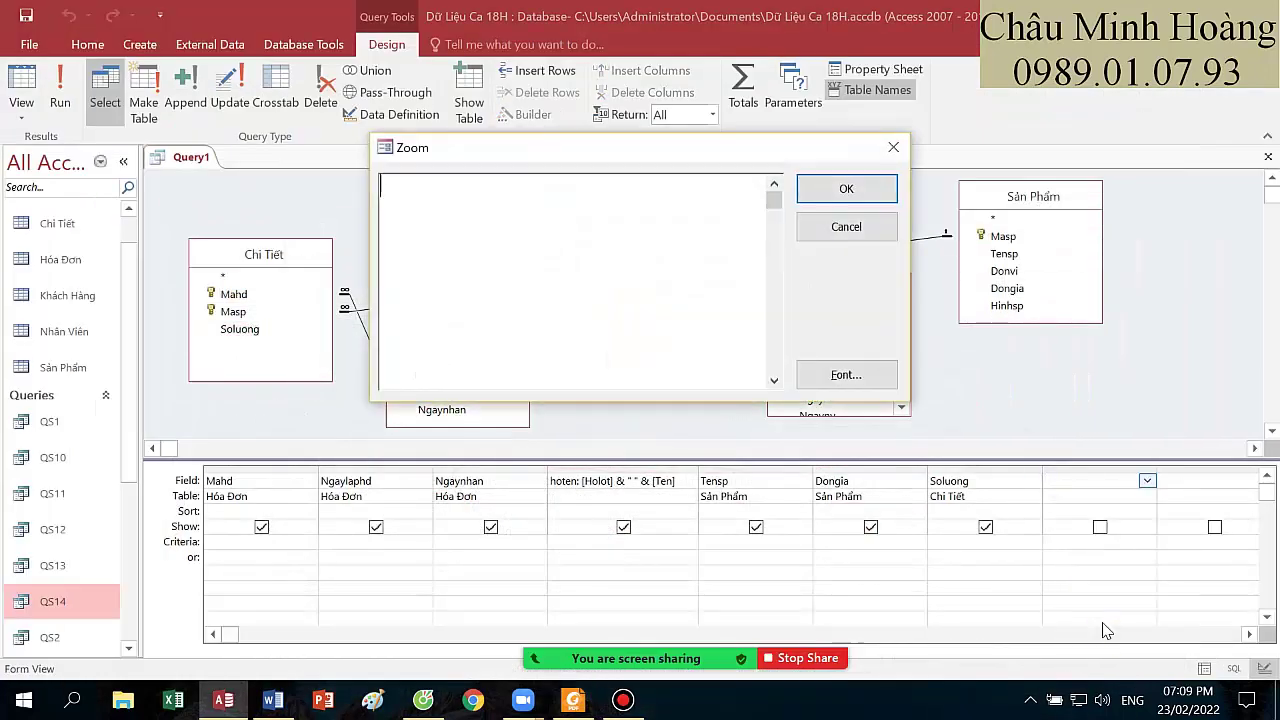
text(thanhtien )
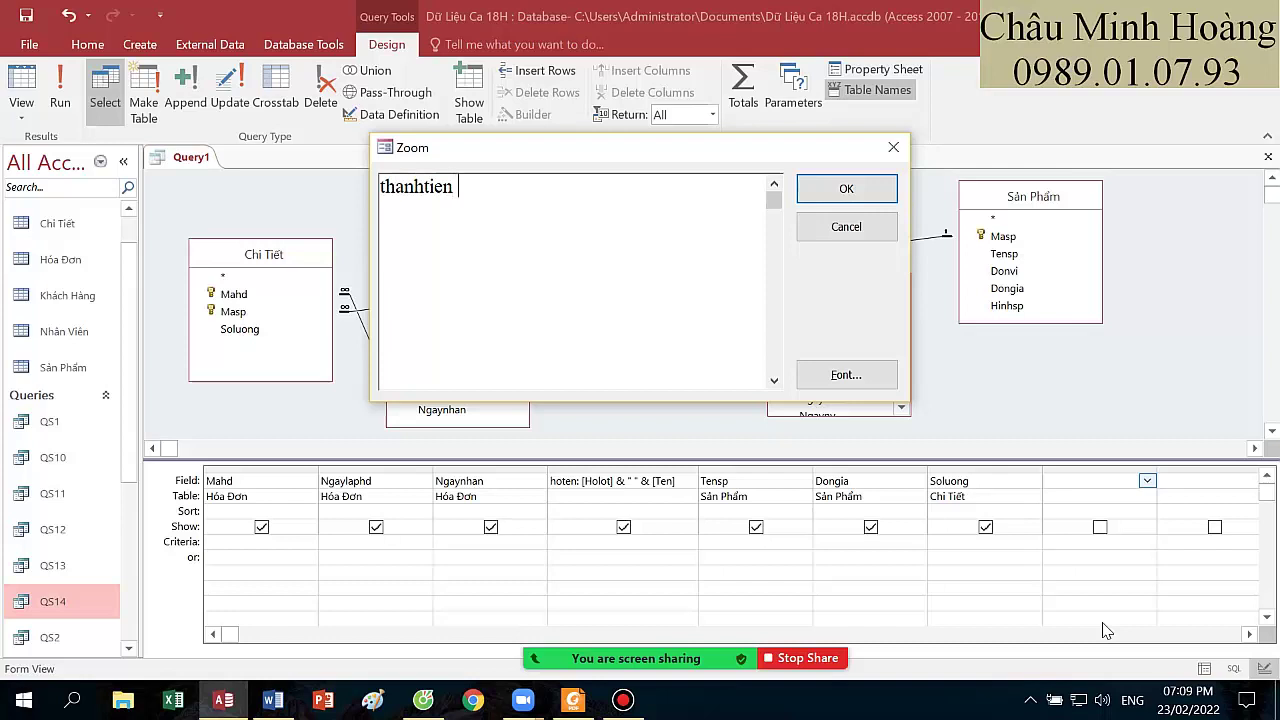
text(: [Soluon)
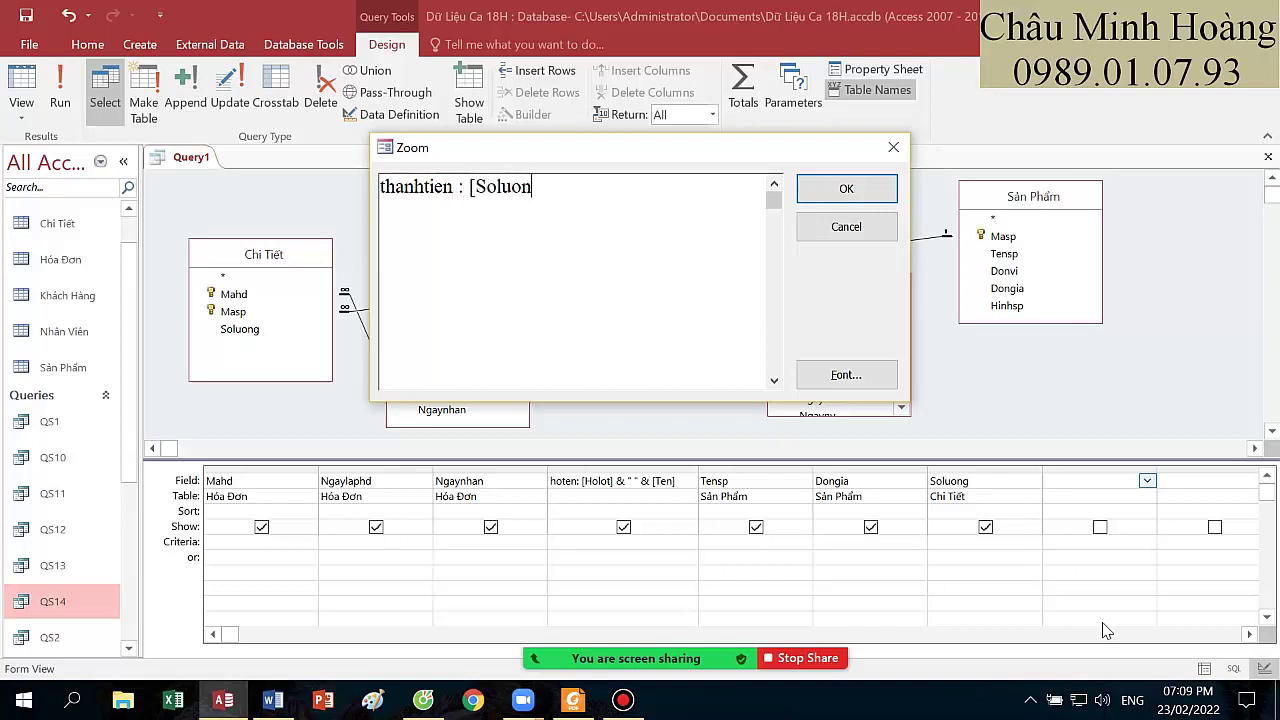
text(g] * [Dongia)
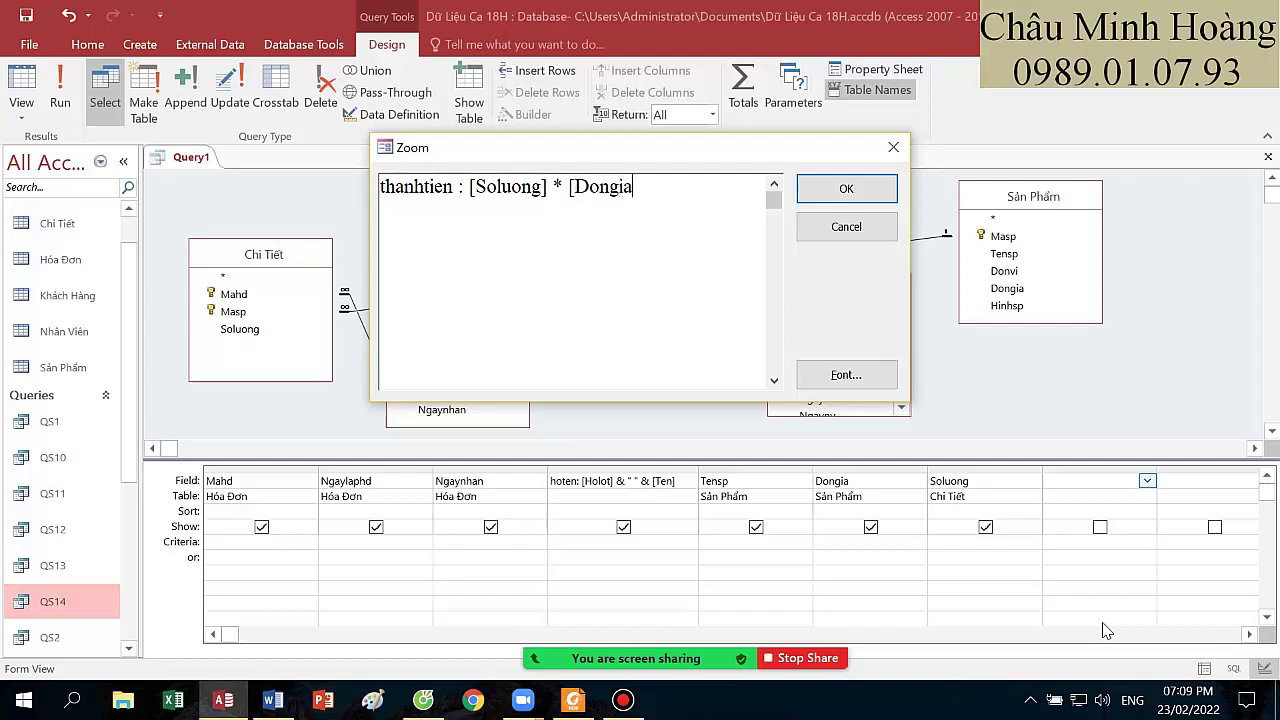
text(])
key(Return)
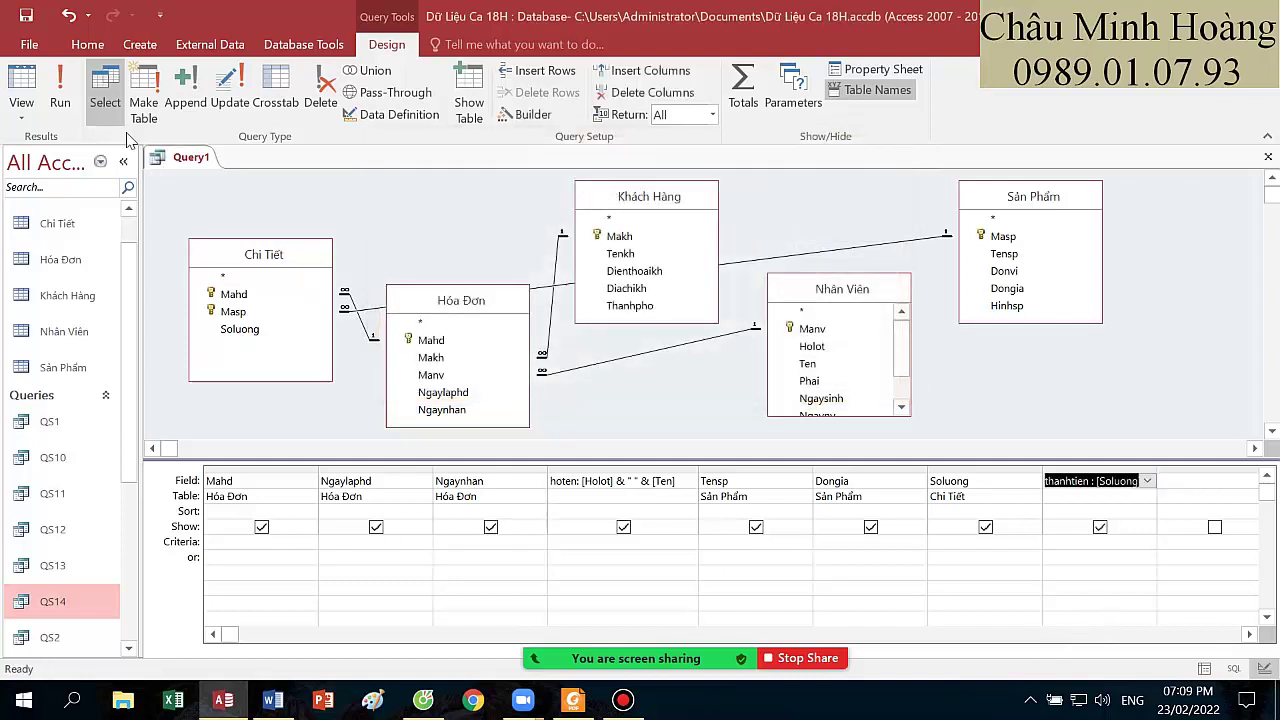
click(60, 88)
click(21, 80)
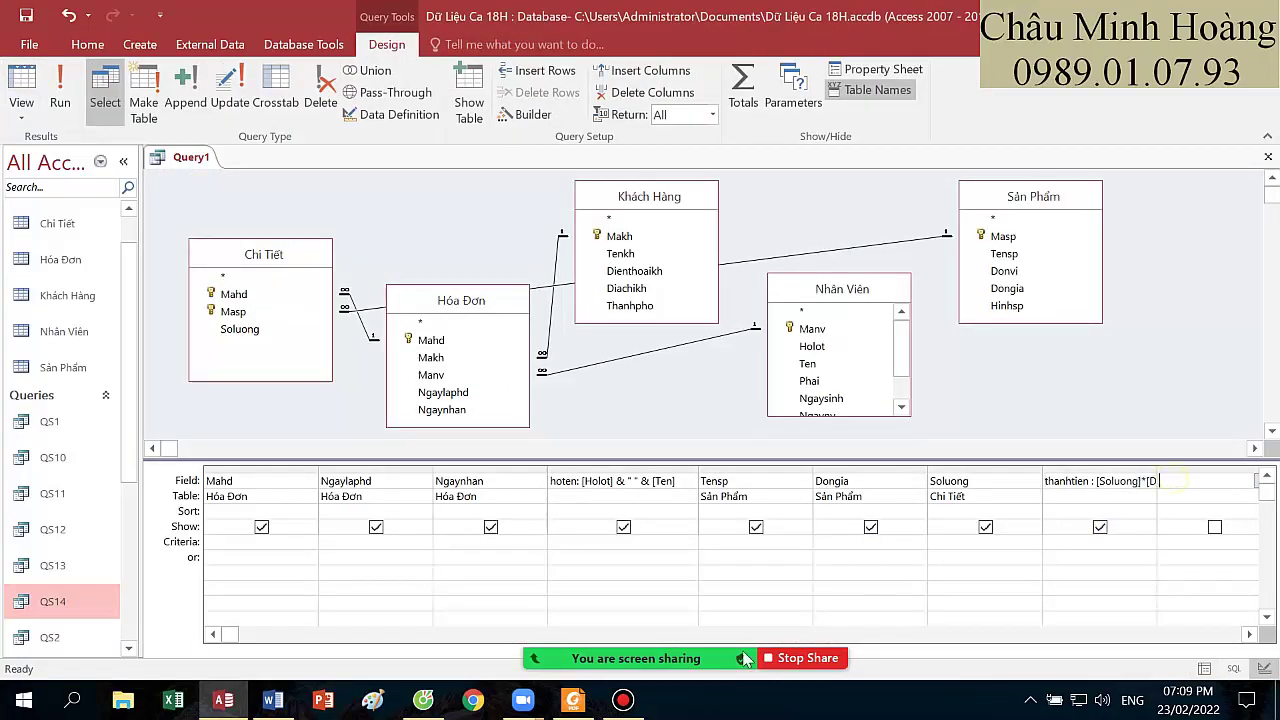
- Review the tổng tiền rule in the PDF, then remove the Khách Hàng table from the query and shift the Nhân Viên table slightly
click(586, 702)
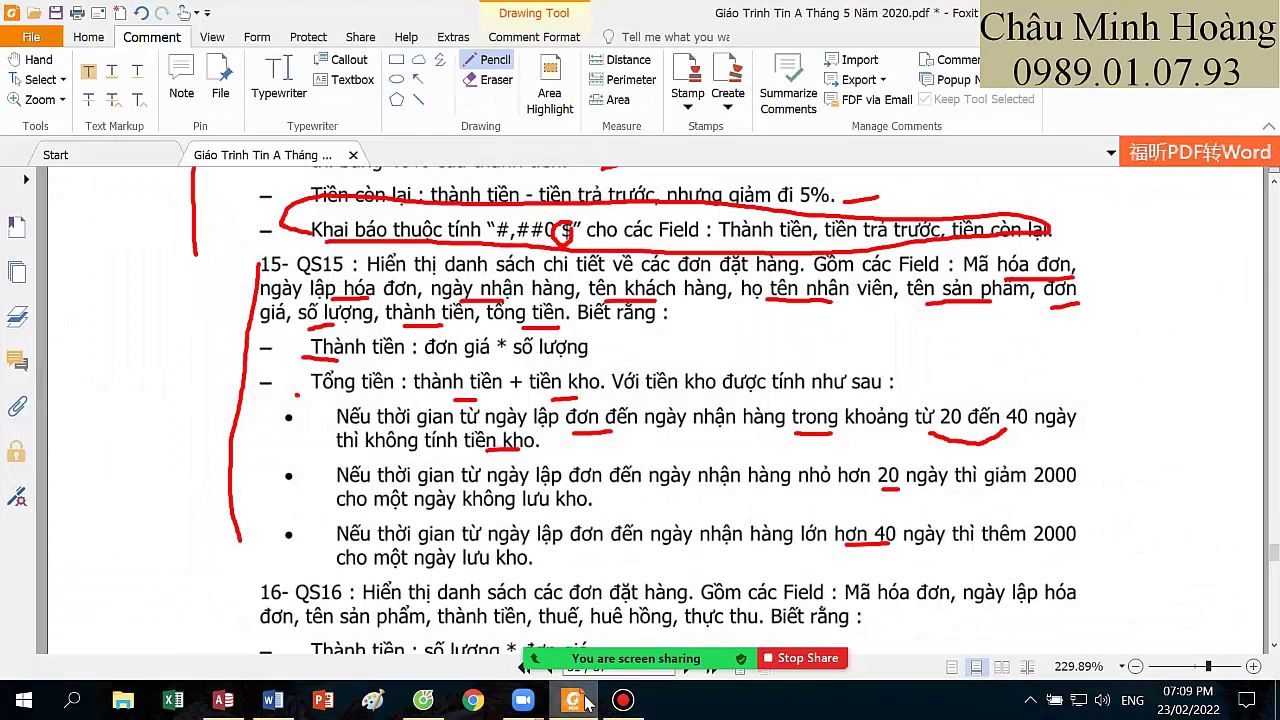
key(alt+Tab)
right_click(1180, 481)
click(675, 205)
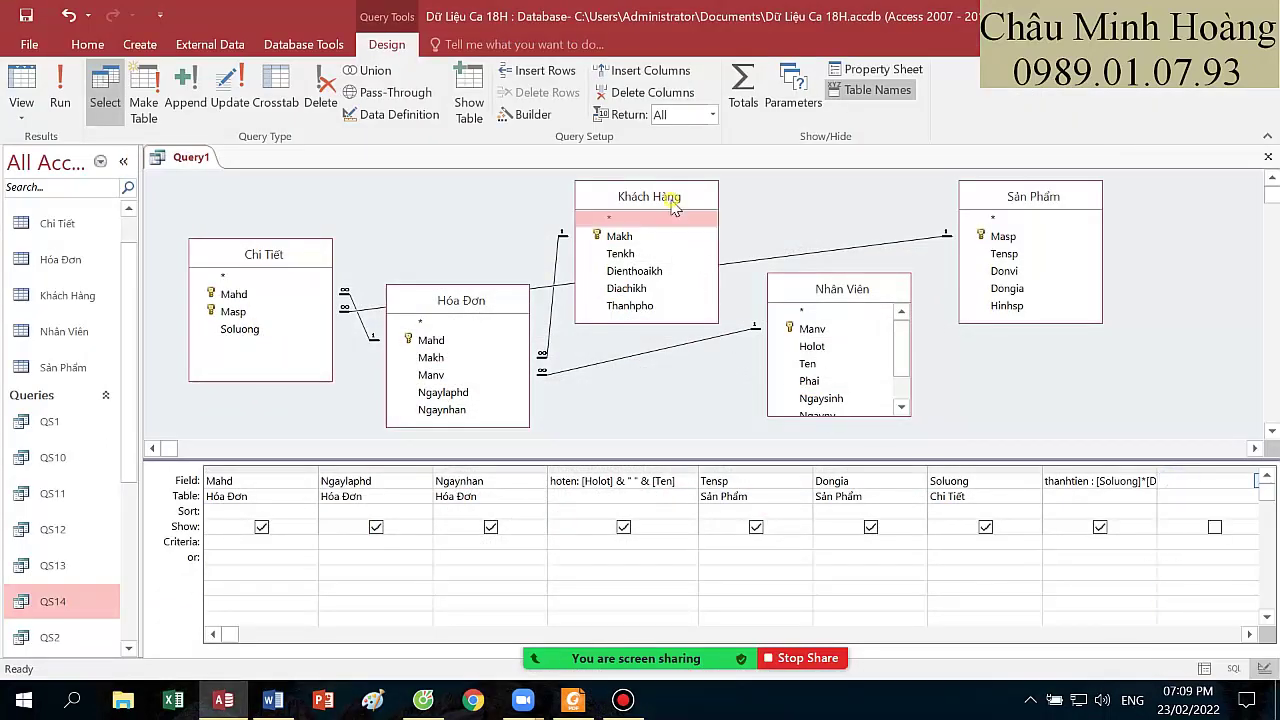
key(Delete)
drag(793, 291, 779, 262)
- Start a calculated field tongtien : [thanhtien] + iif( with the condition ([Ngaynhan] - [Ngaylaphd]) < 20
right_click(1190, 480)
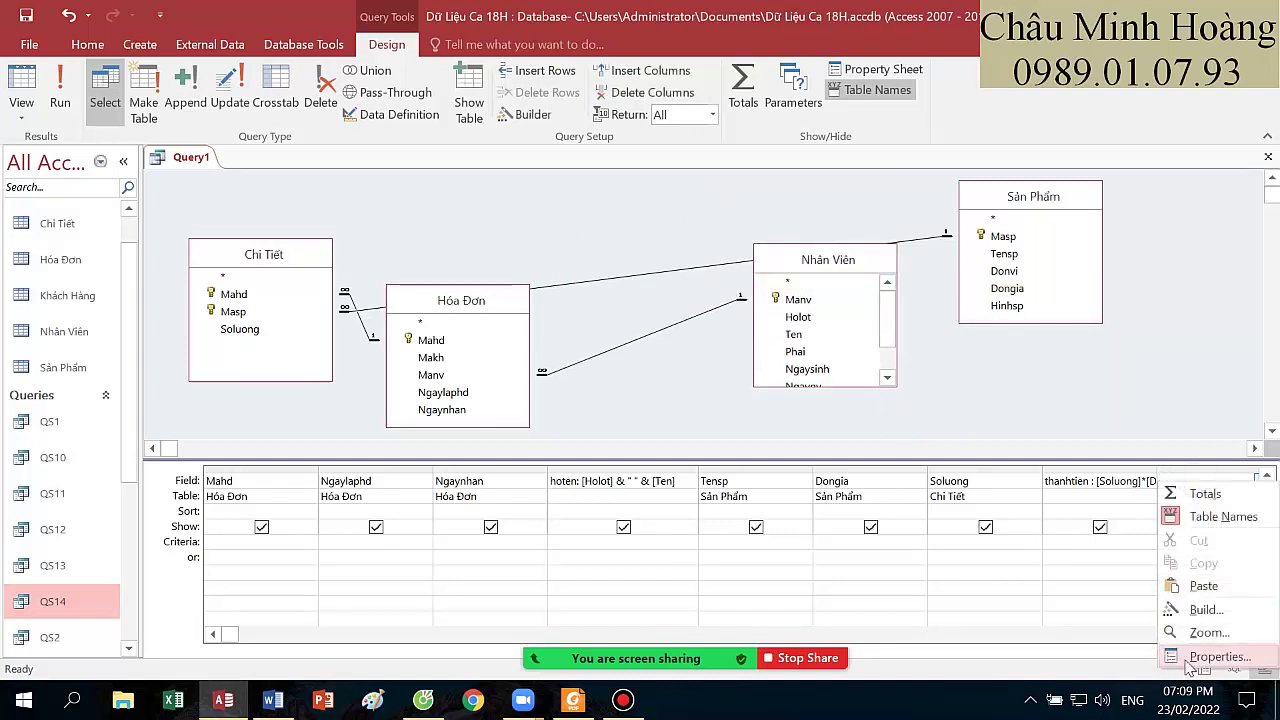
click(1205, 632)
text(tongtien : [thanhtien] + iif( ()
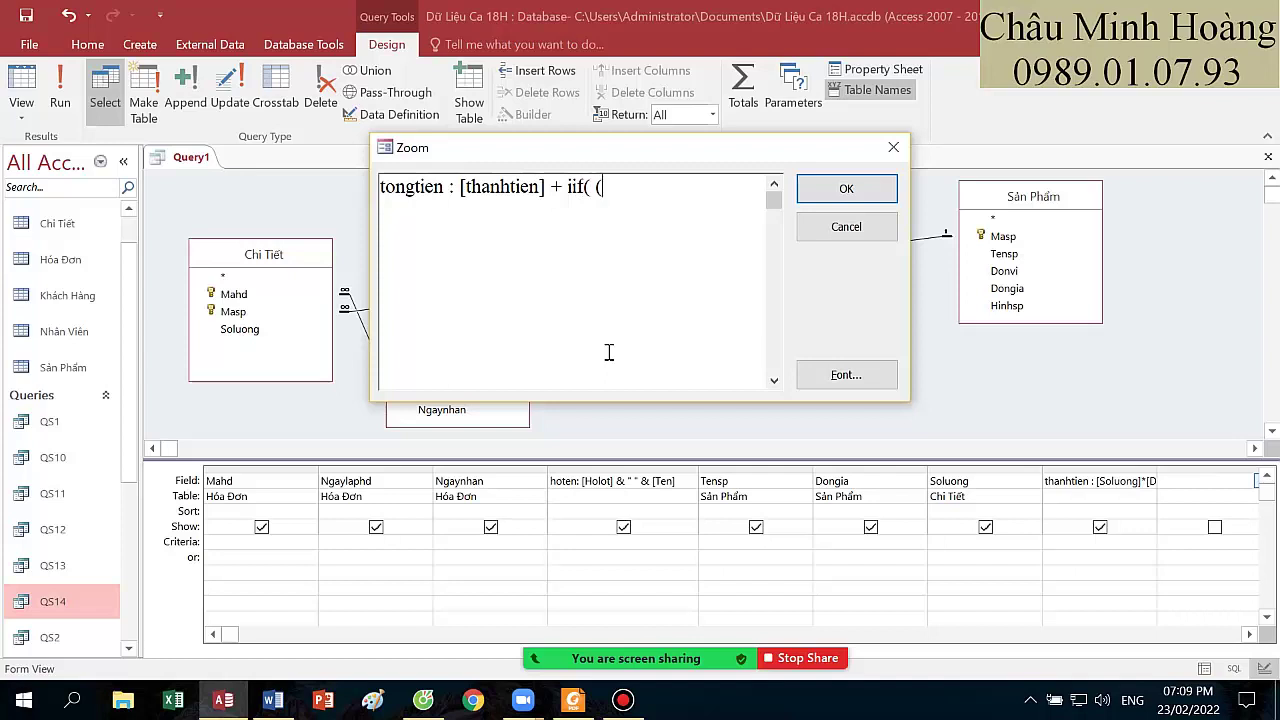
text([Ngaynhan)
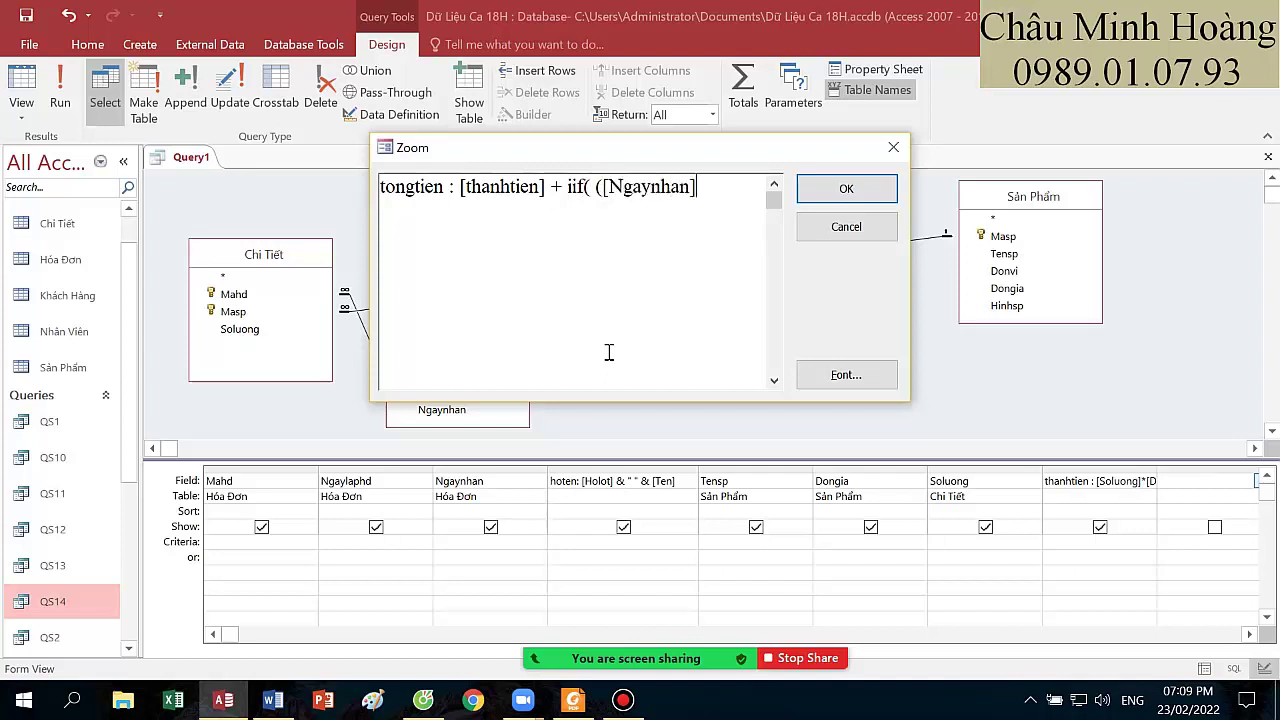
text(] - [Ngaylaphdư])
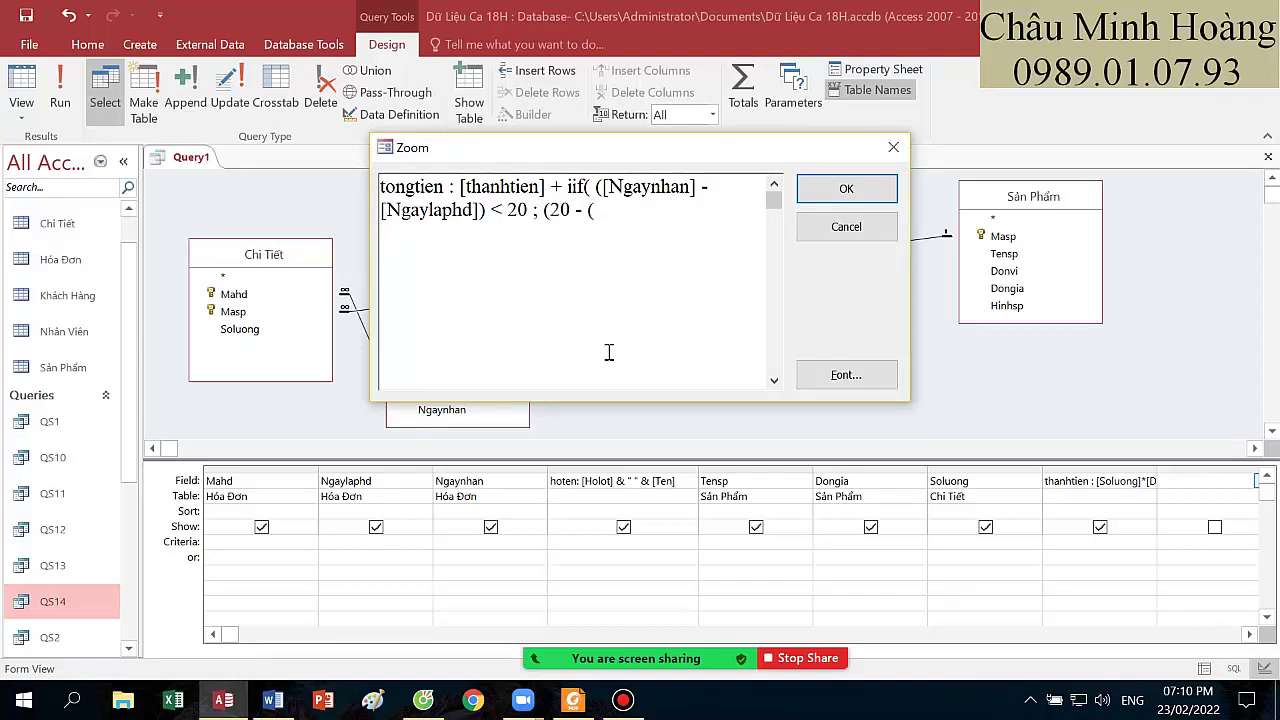
- Set the under-20-day result of the tongtien expression to -(20 - ([Ngaynhan] - [Ngaylaphd]))*2000
text(aynhan)
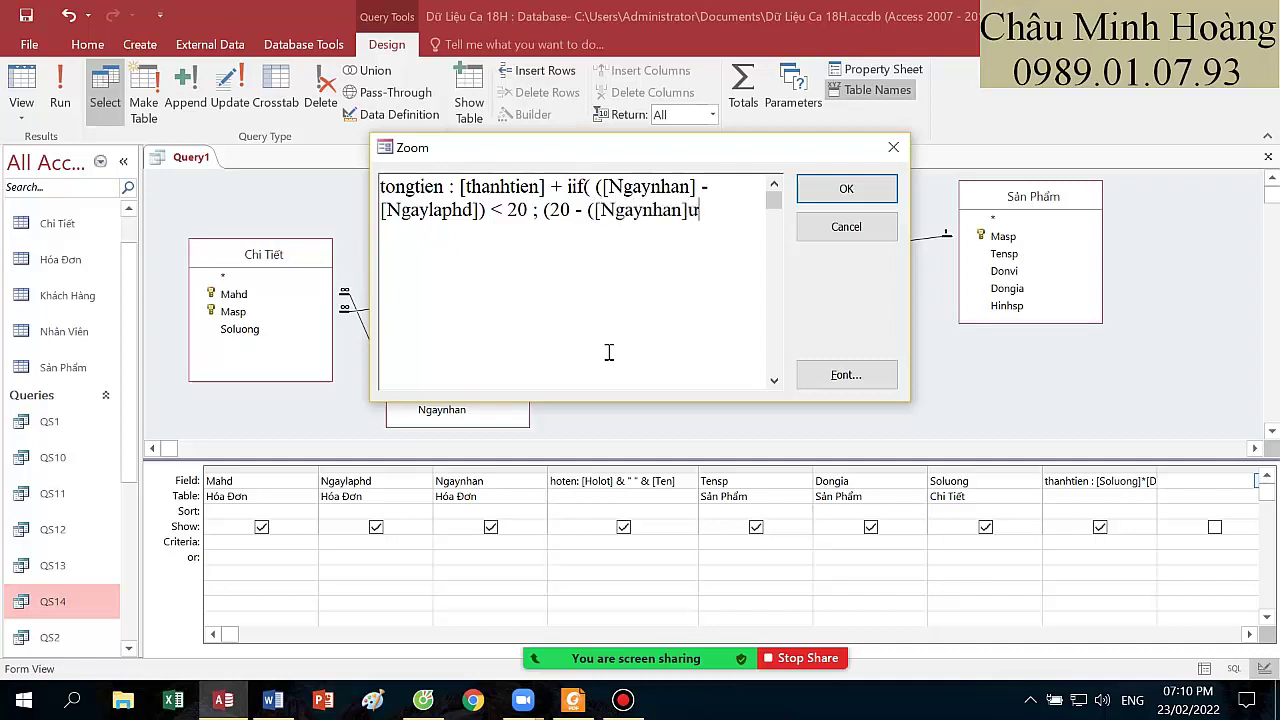
text(] - [Ngaylaphd)
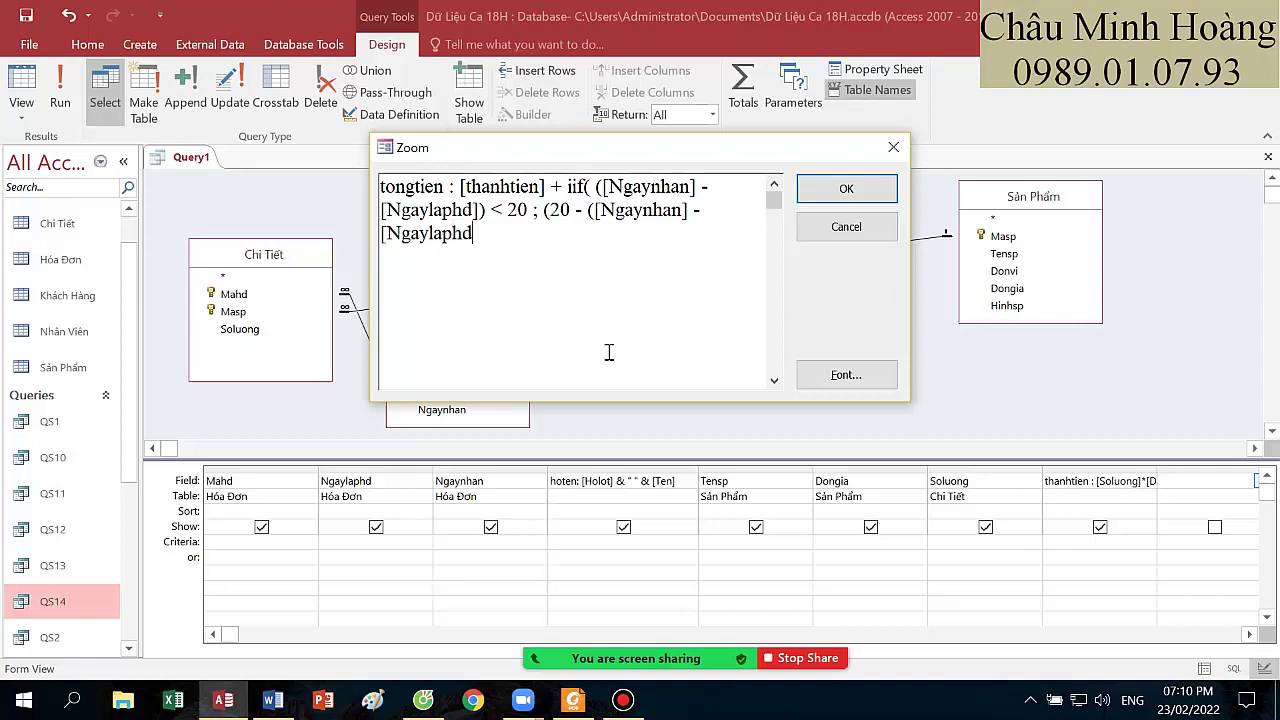
text(])
text())*20)
text(-()
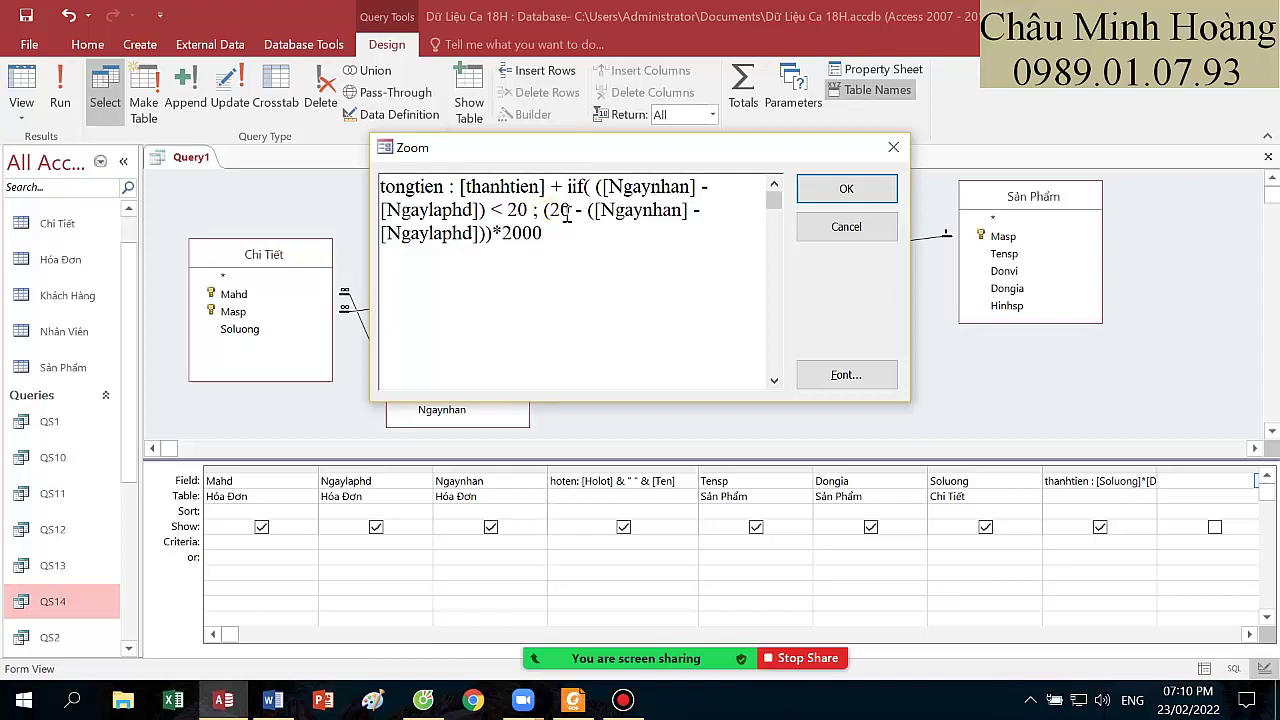
- Continue the tongtien expression with a nested iif( whose condition is ([Ngaynhan] - [Ngaylaphd]) <=40 and whose result is 0
click(585, 236)
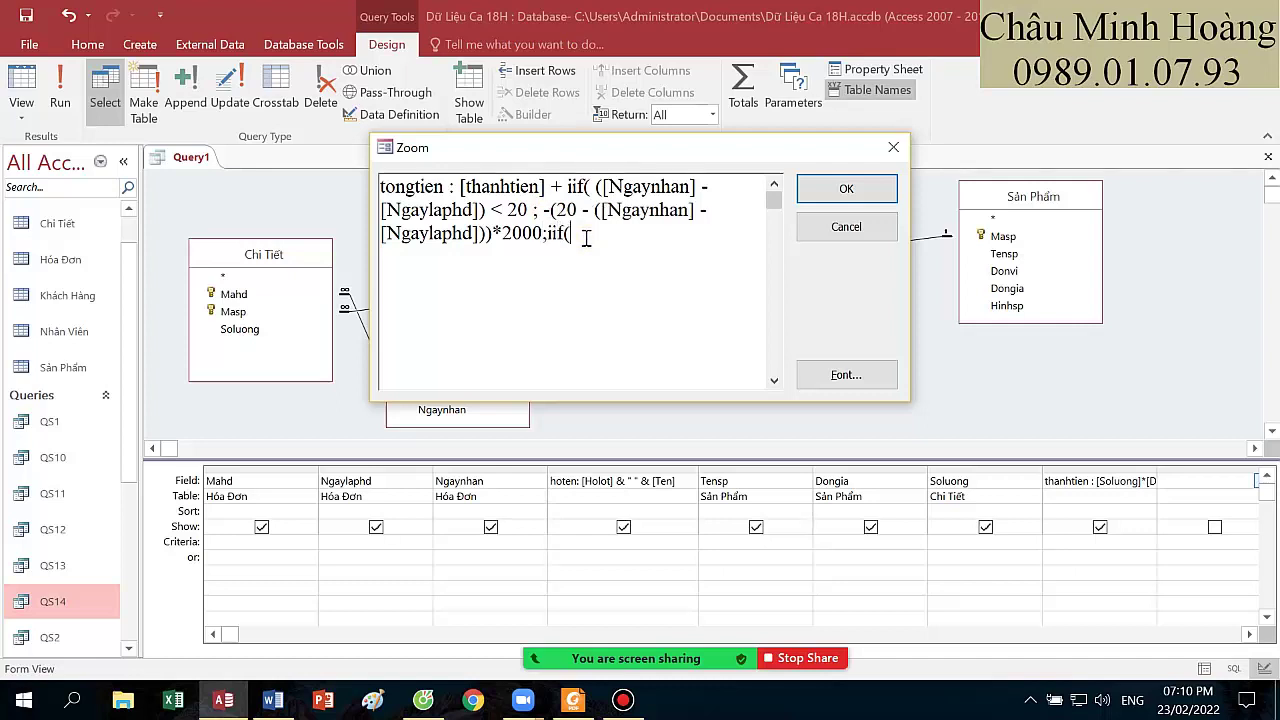
text(ay)
key(BackSpace)
key(BackSpace)
key(BackSpace)
key(BackSpace)
text(([Ngaynhan)
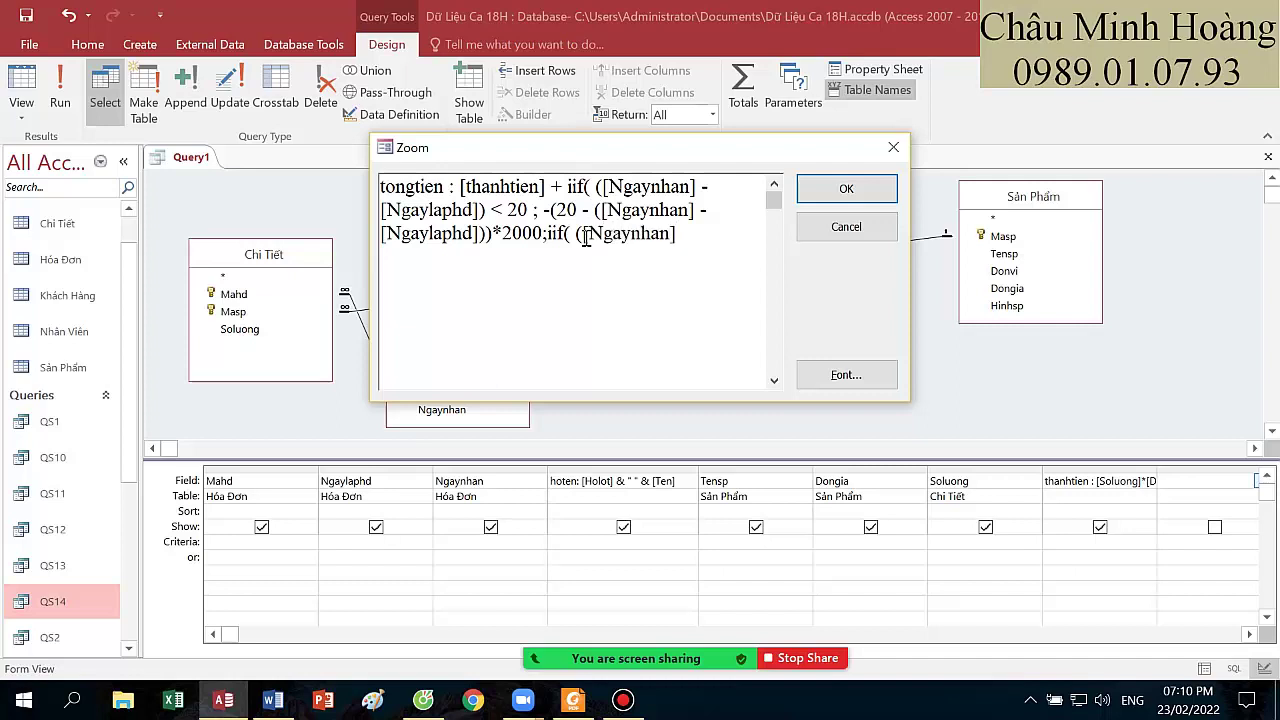
text(] - [Ngaylaphd]) <=)
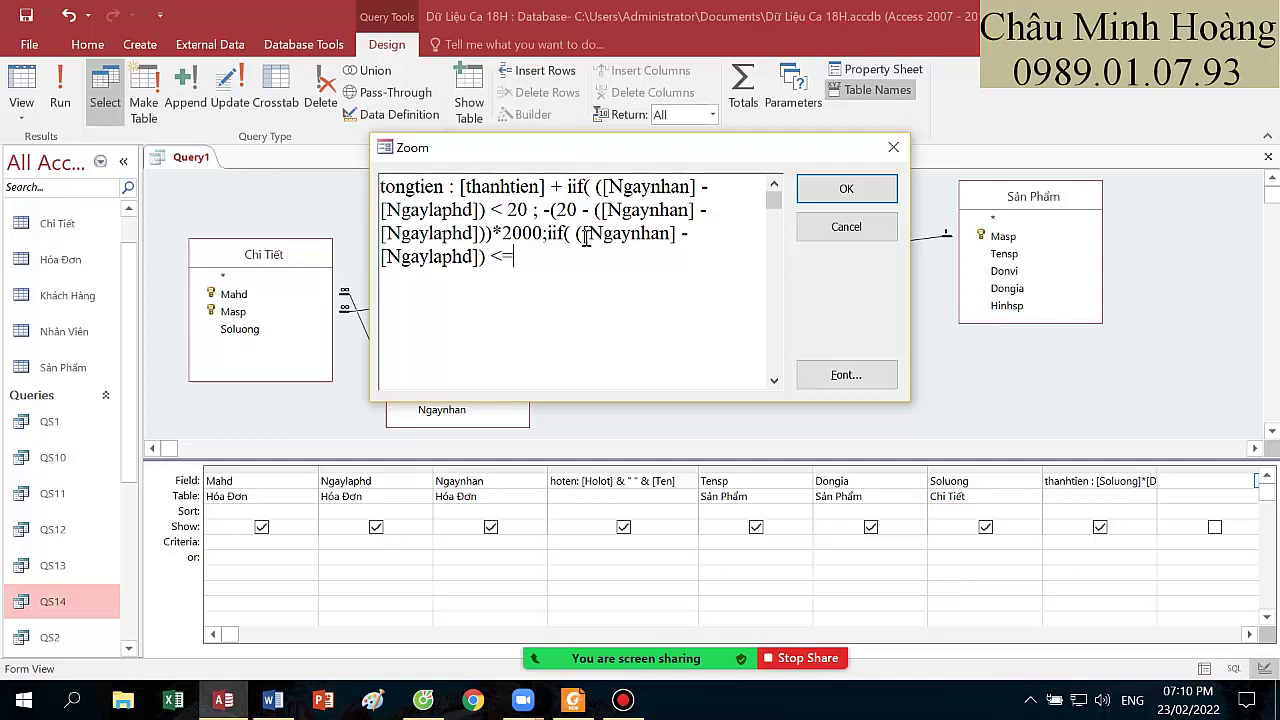
text(0;0; ((Ngaynhan)
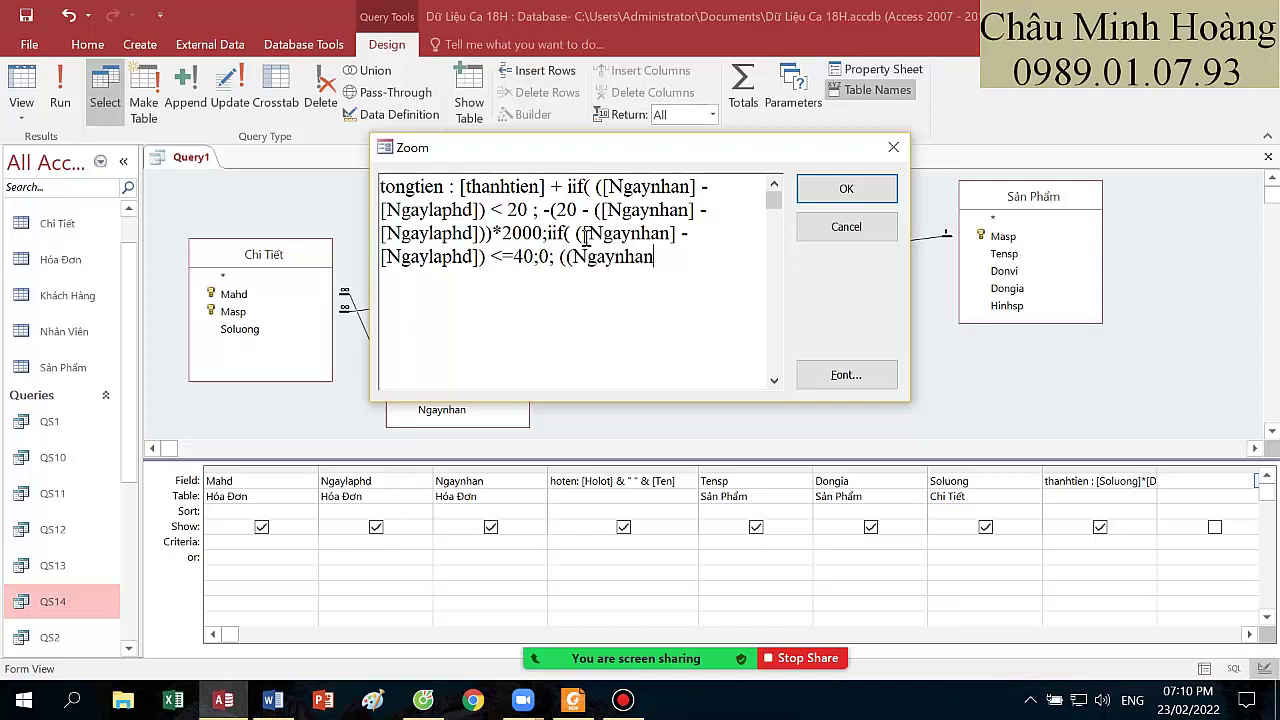
- Finish the tongtien expression with (([Ngaynhan] - [Ngaylaphd]) - 40)*2000, accept it, run the query and return to the design
key(BackSpace)
key(BackSpace)
key(BackSpace)
key(BackSpace)
key(BackSpace)
key(BackSpace)
key(BackSpace)
key(BackSpace)
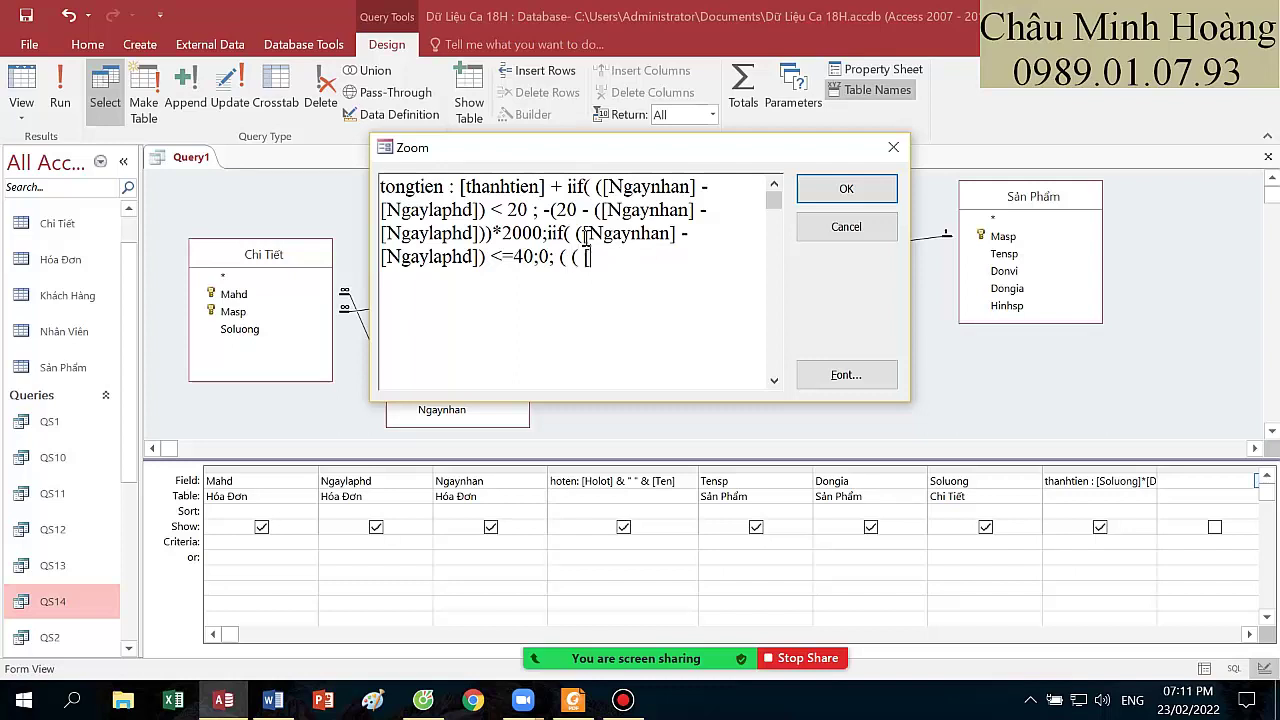
text((ơ)
text(Ngaynhan)
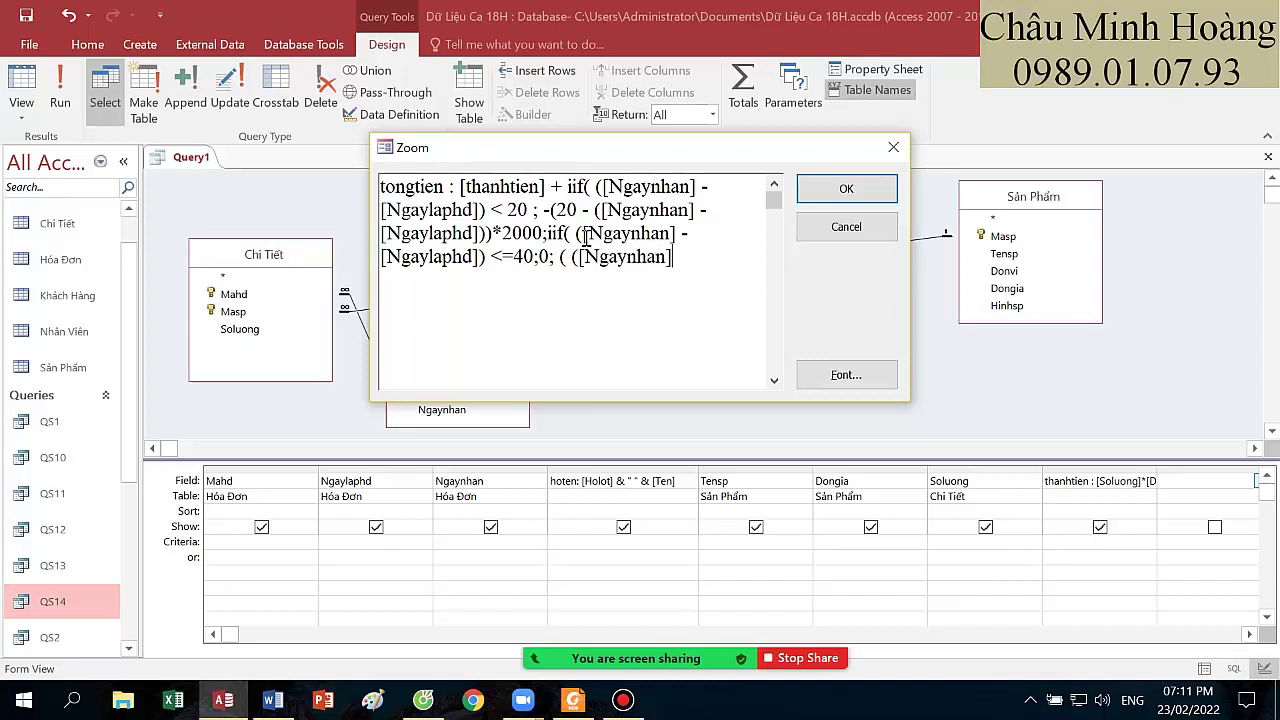
text(] - [Ngaylaphd]) - 40)
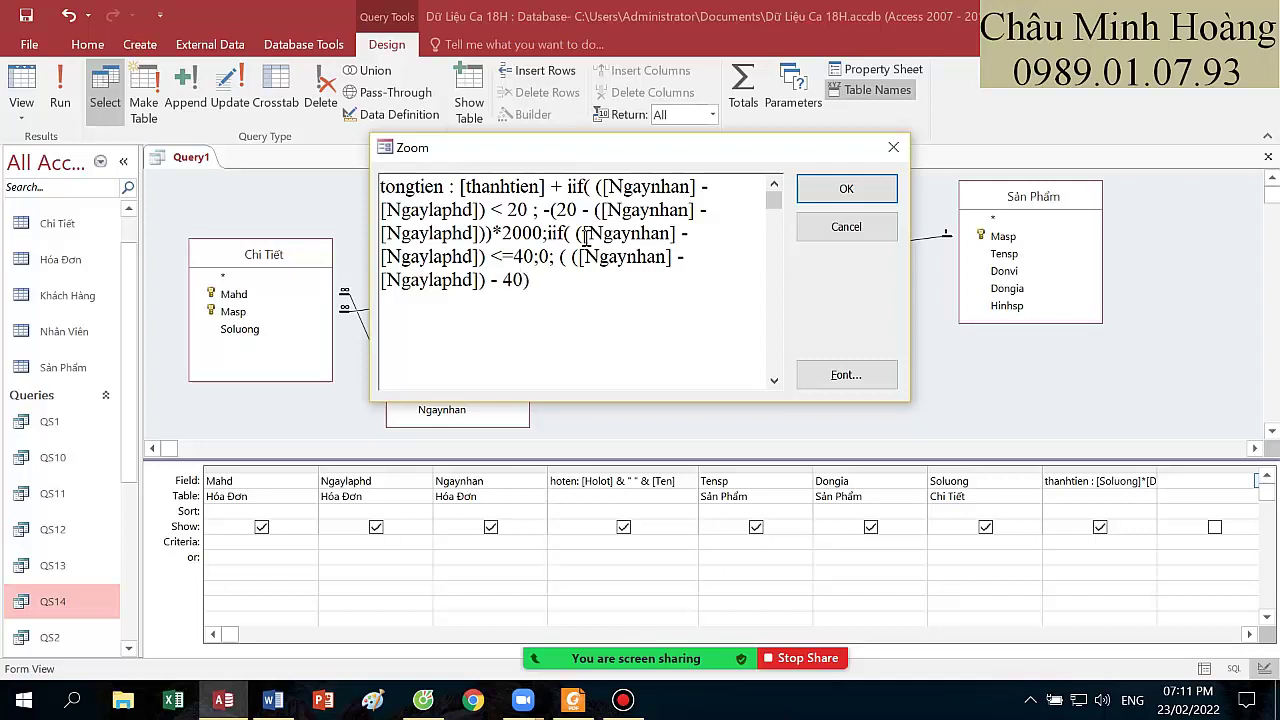
text()*2000)
click(846, 189)
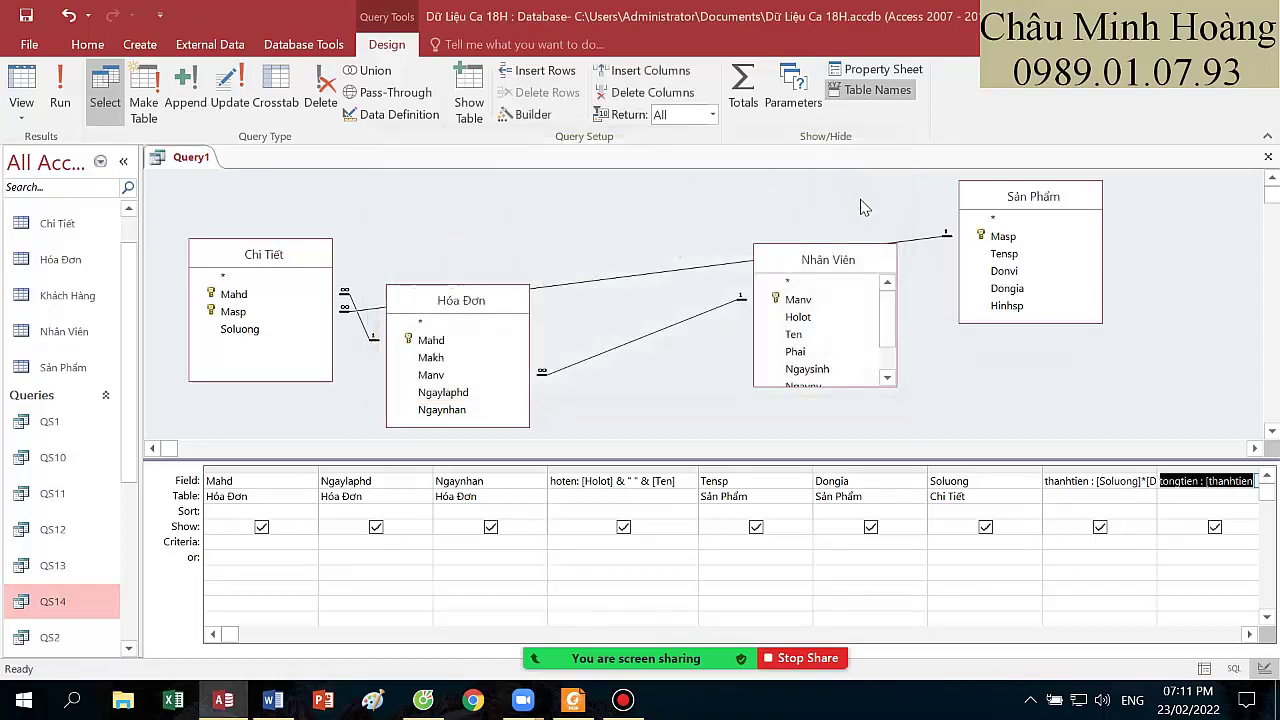
click(70, 94)
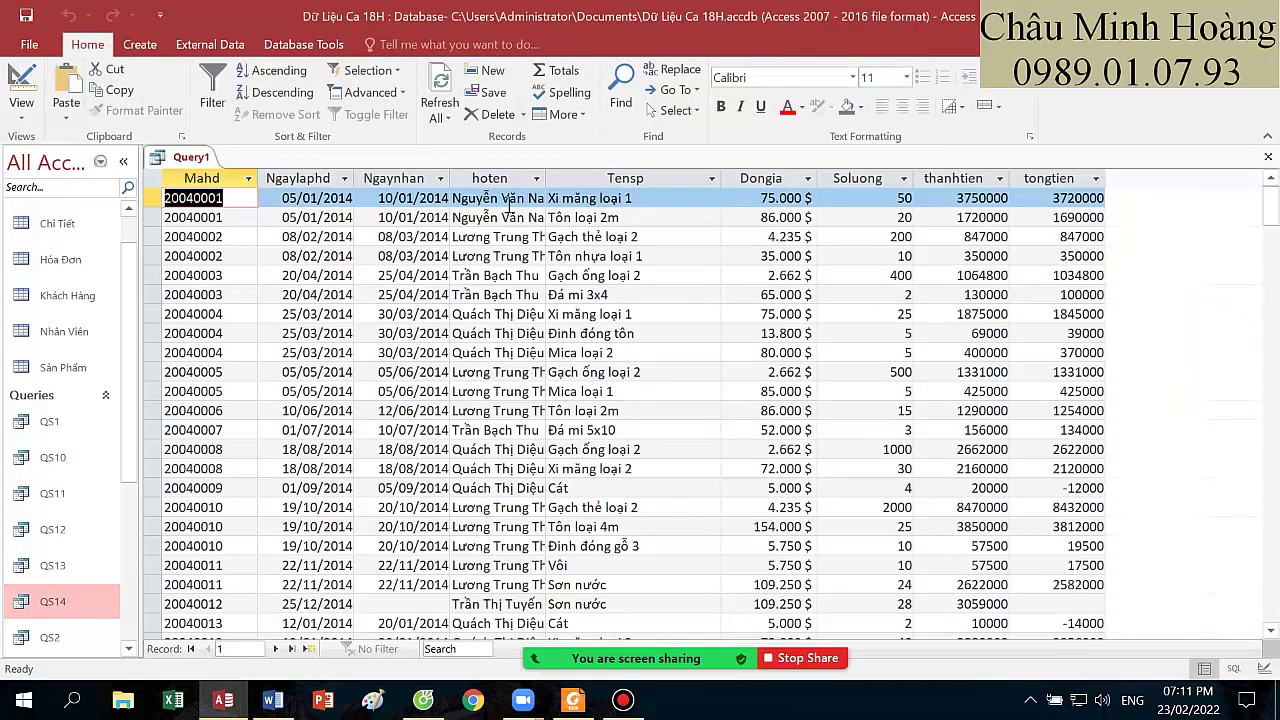
click(30, 82)
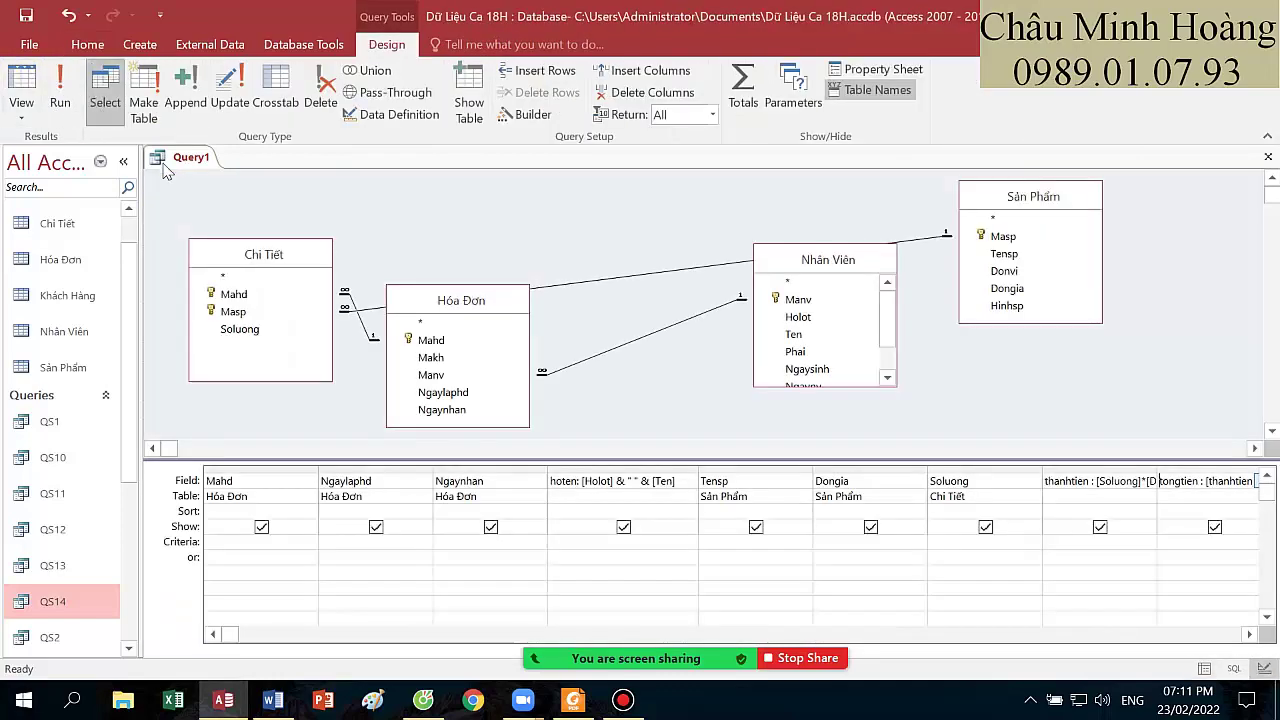
- Narrow the Mahd, Ngaylaphd, Ngaynhan, Tensp, Dongia and Soluong columns and widen thanhtien to show its full expression
drag(317, 467, 270, 467)
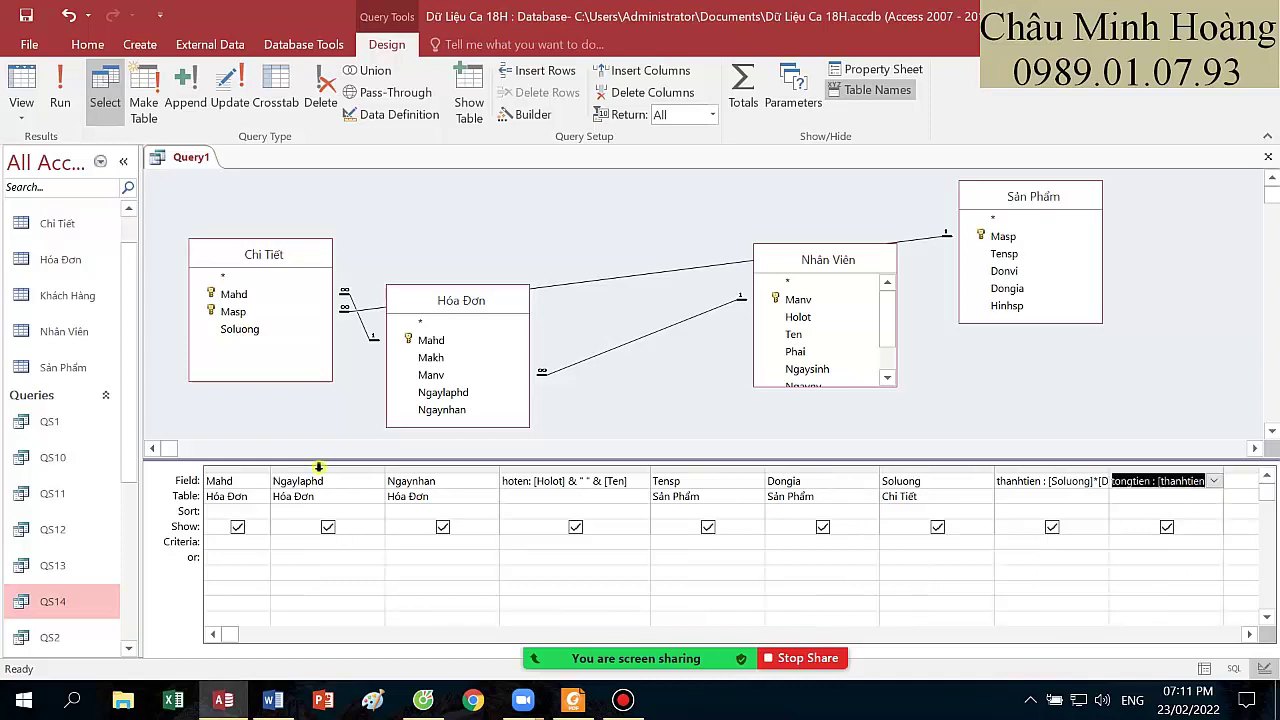
drag(386, 467, 346, 467)
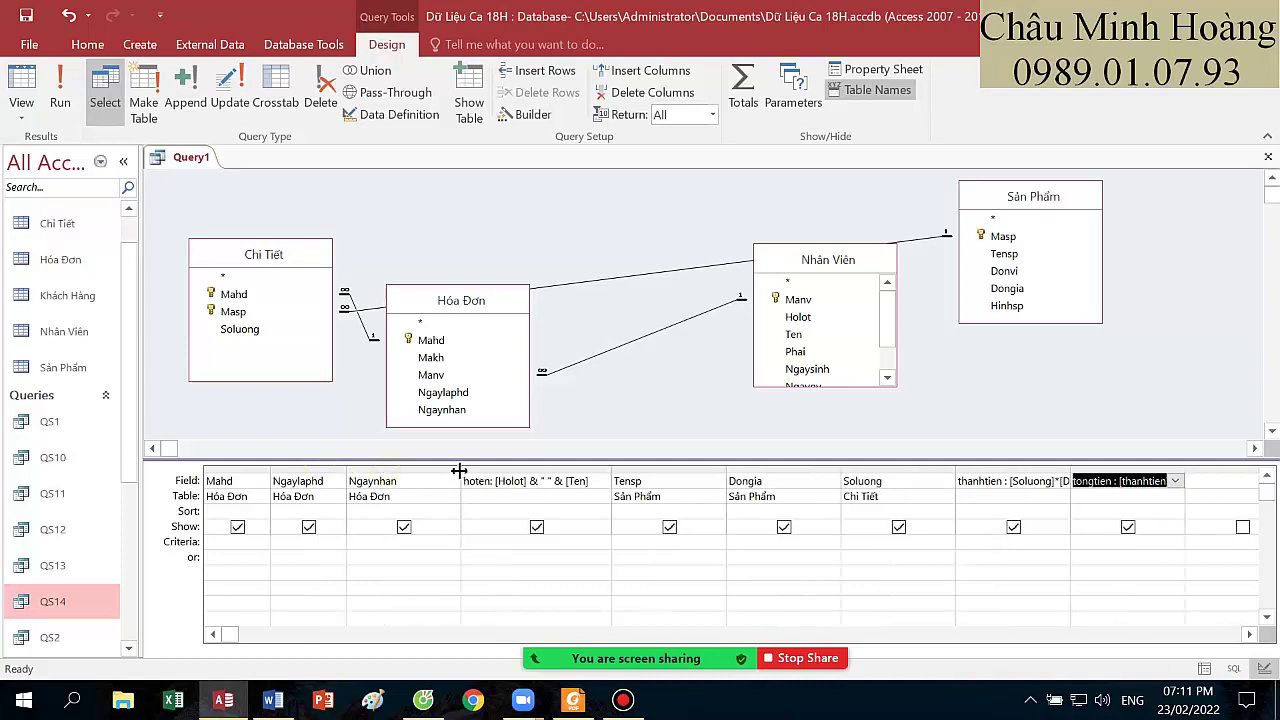
drag(461, 467, 420, 467)
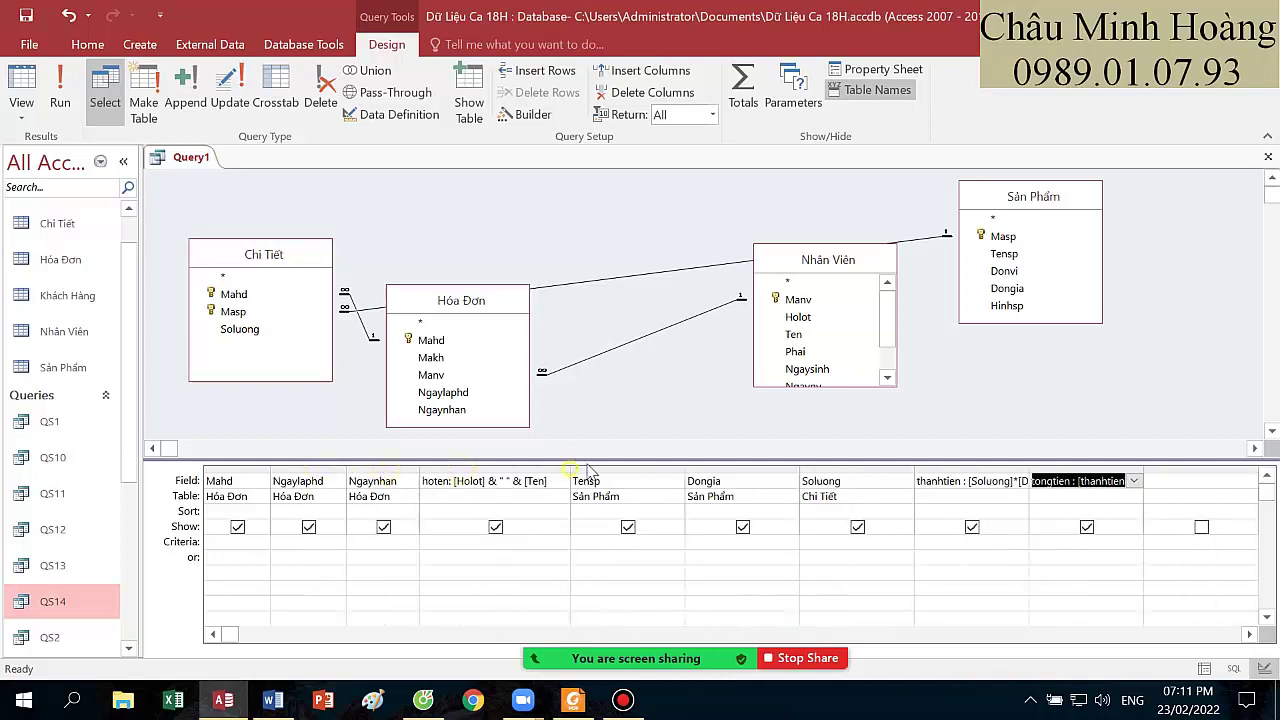
drag(685, 467, 643, 467)
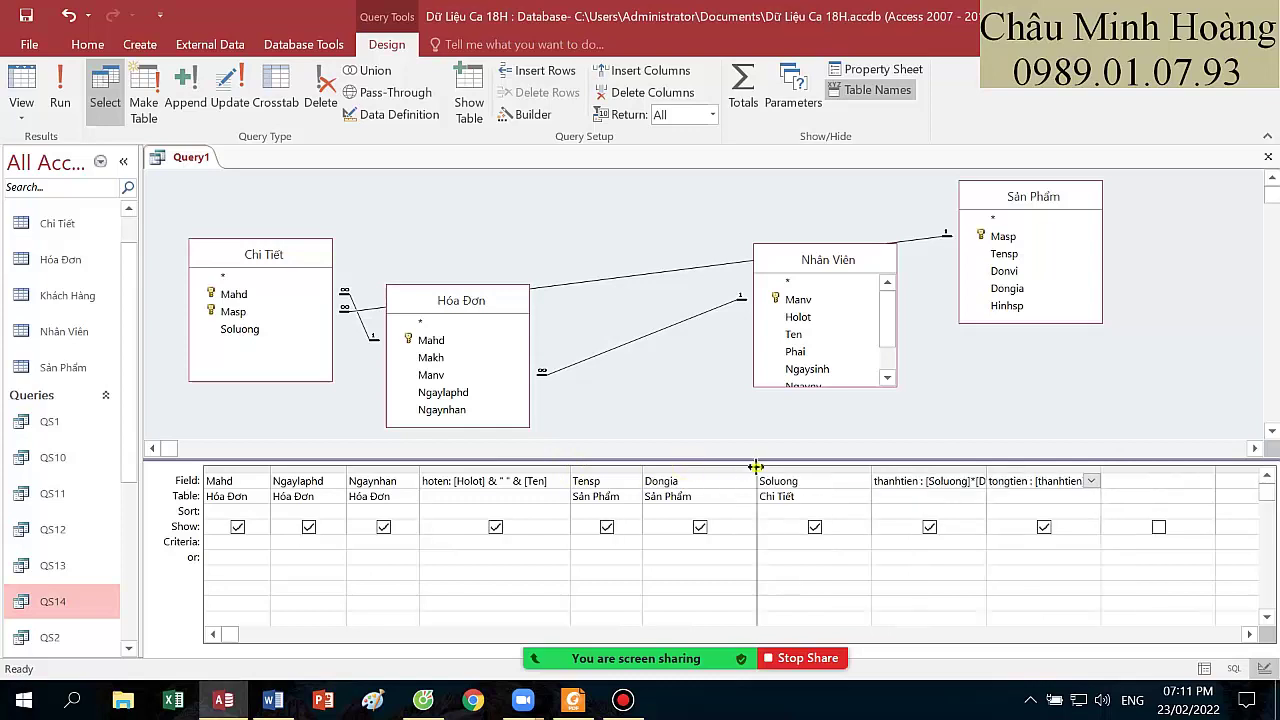
drag(757, 467, 714, 467)
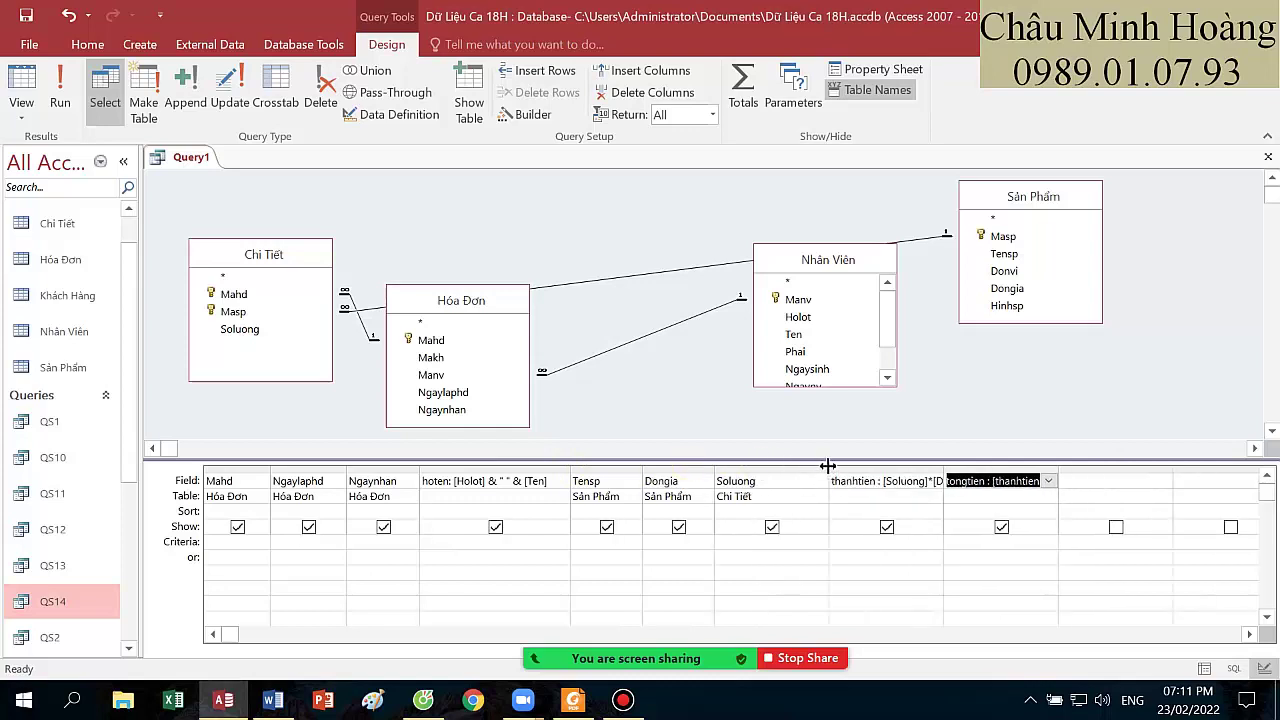
drag(826, 467, 777, 467)
drag(893, 465, 945, 465)
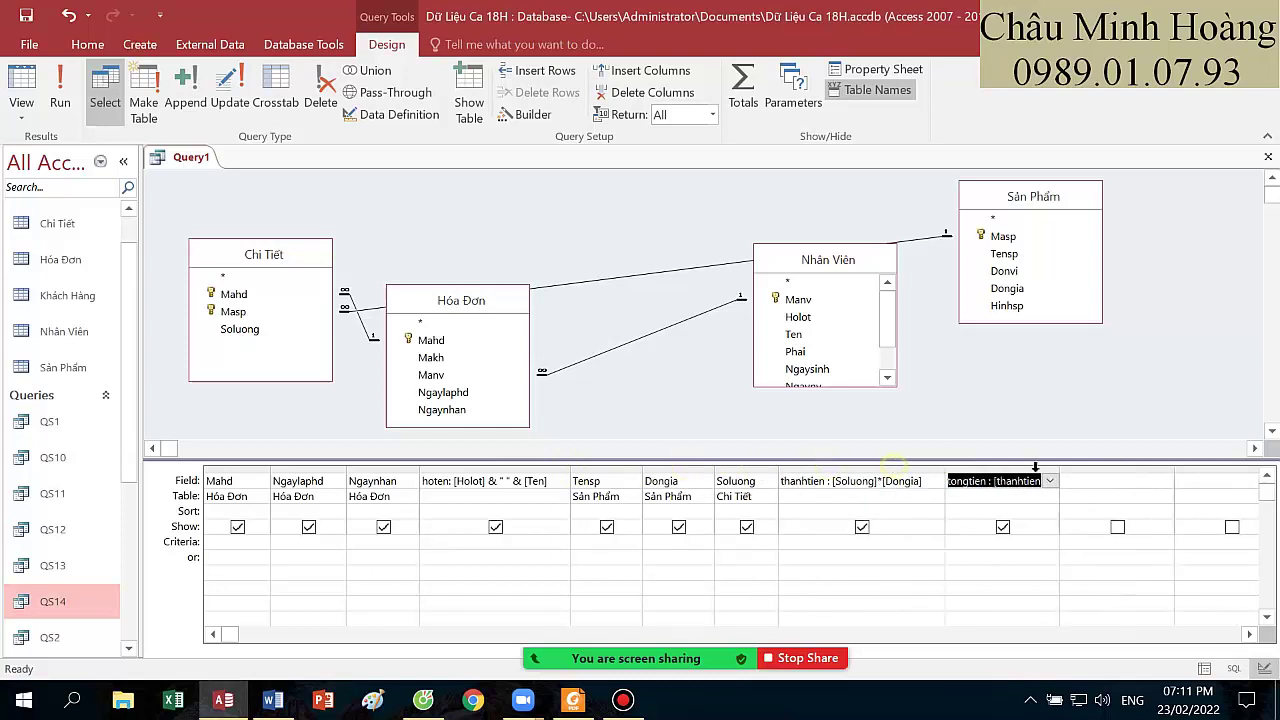
- Open the tongtien expression in the Zoom window and highlight the whole formula for review
right_click(1013, 481)
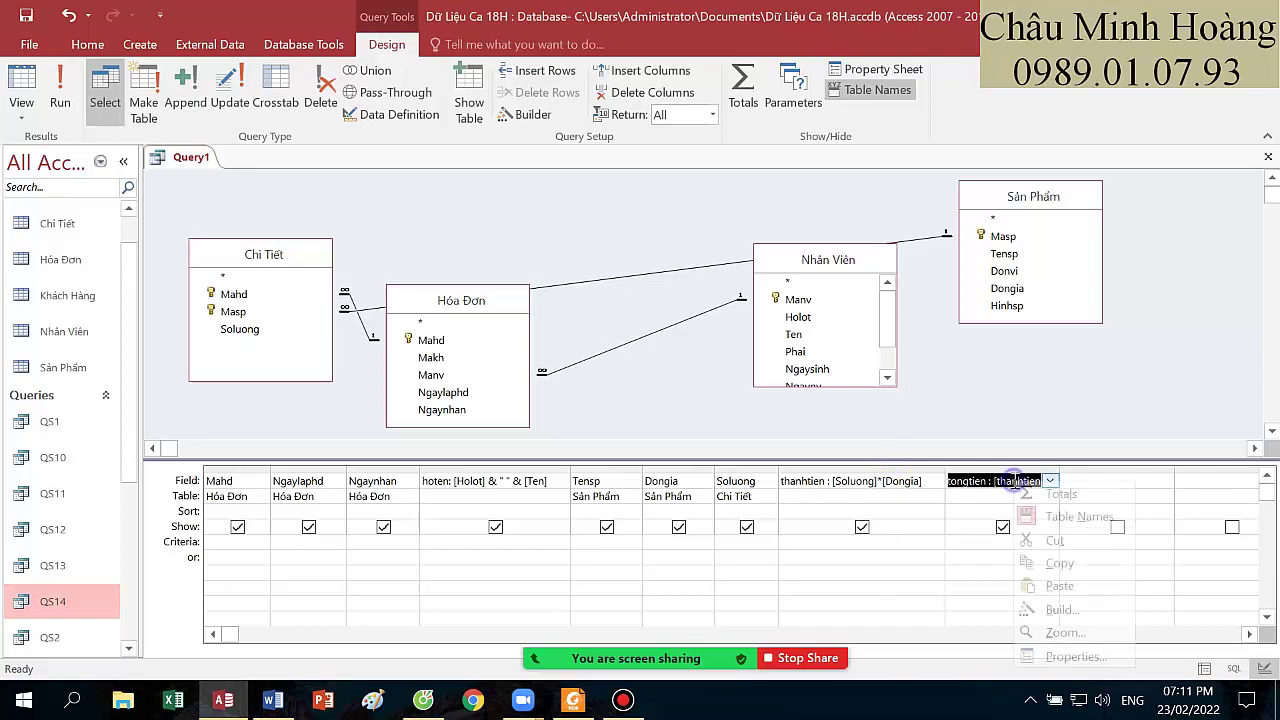
click(1065, 630)
click(596, 290)
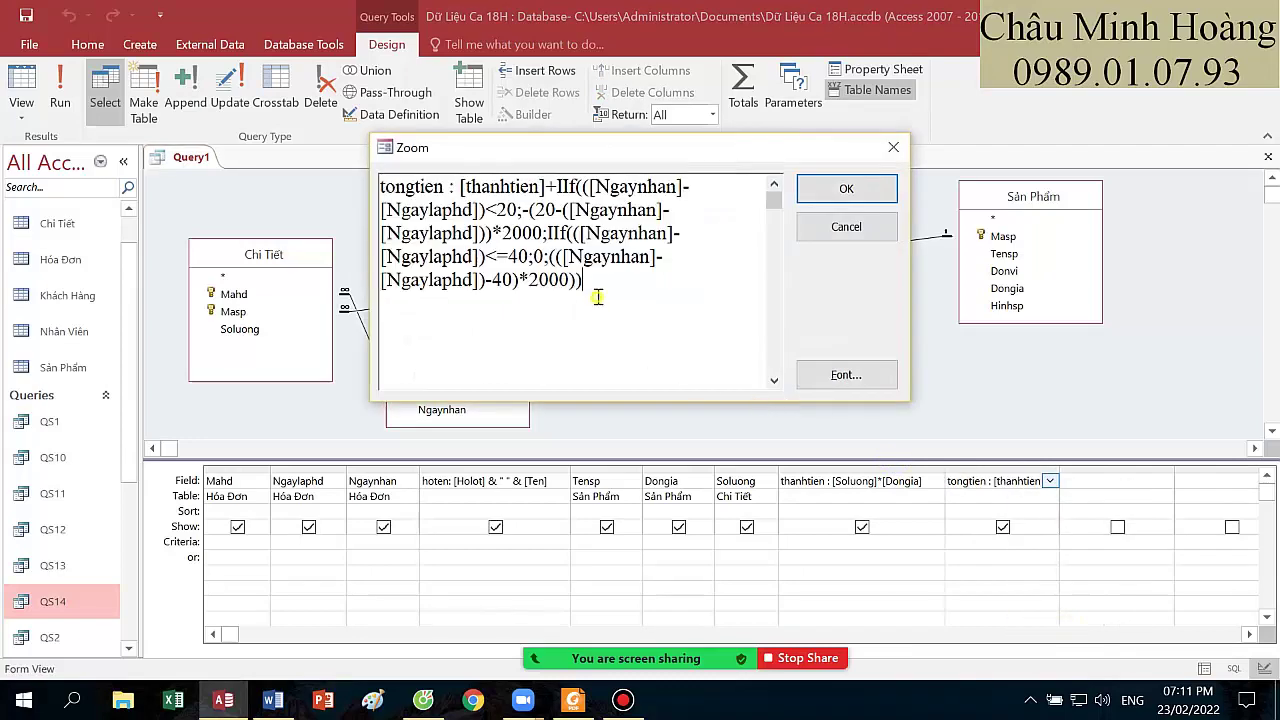
drag(596, 290, 355, 188)
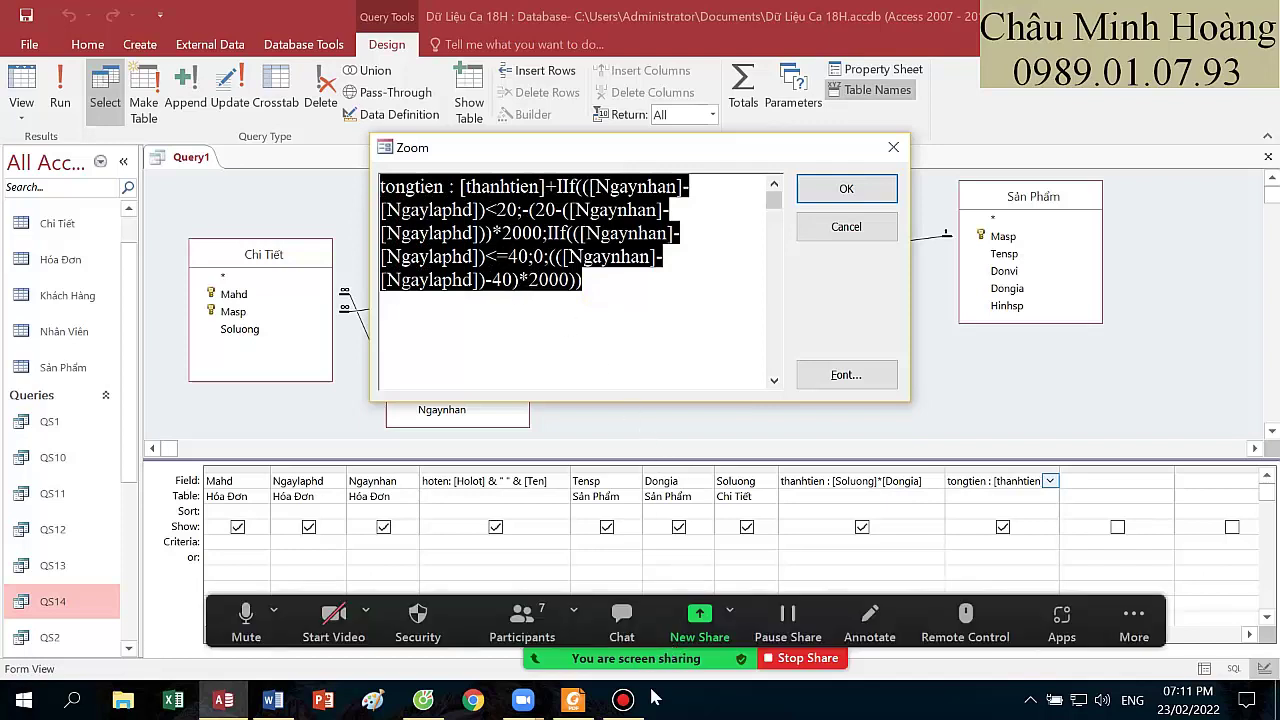
mouse_move(638, 710)
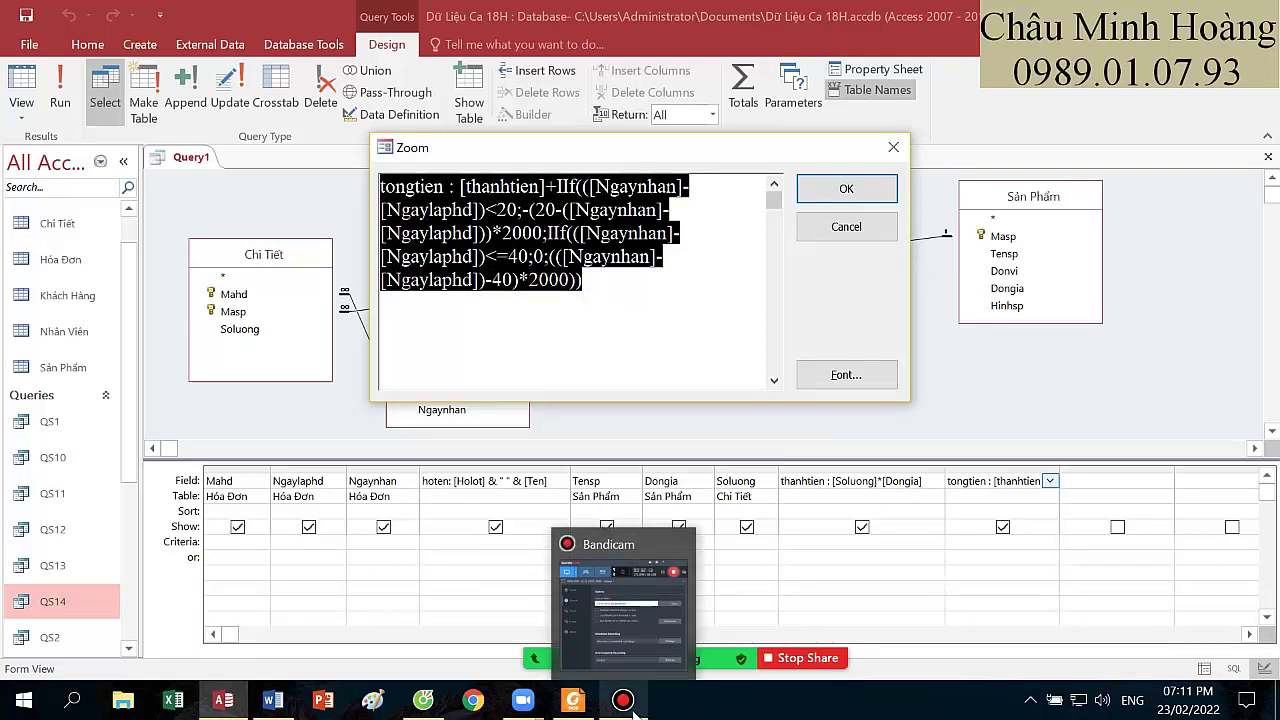
click(636, 708)
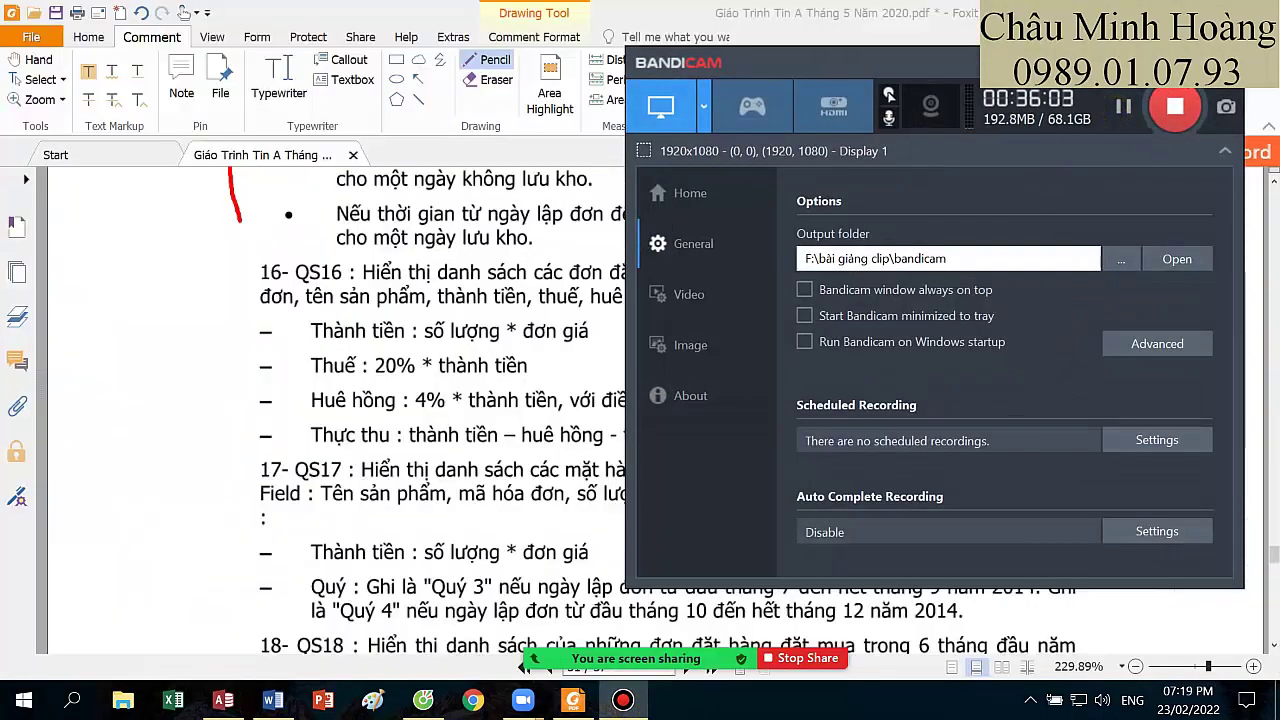
click(623, 700)
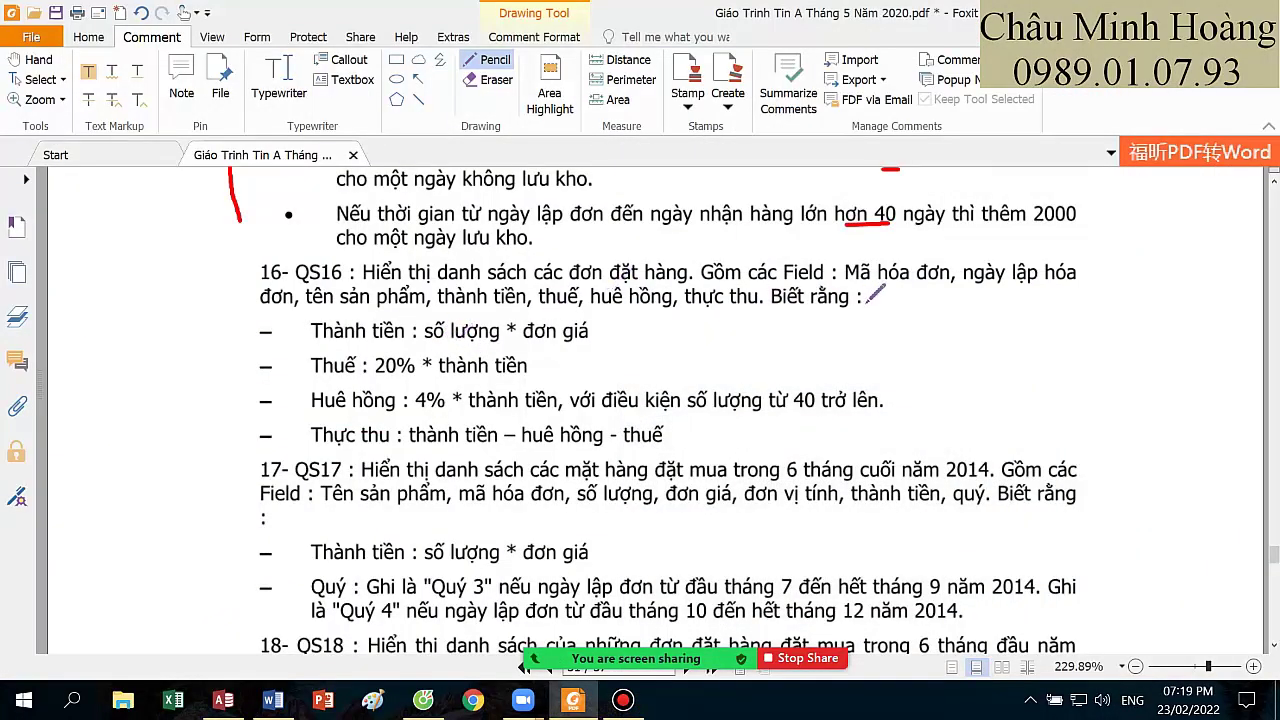
- Underline the required QS16 fields in the PDF with the Pencil and mark its four calculation rules with a vertical line
drag(867, 290, 1023, 296)
drag(337, 311, 754, 316)
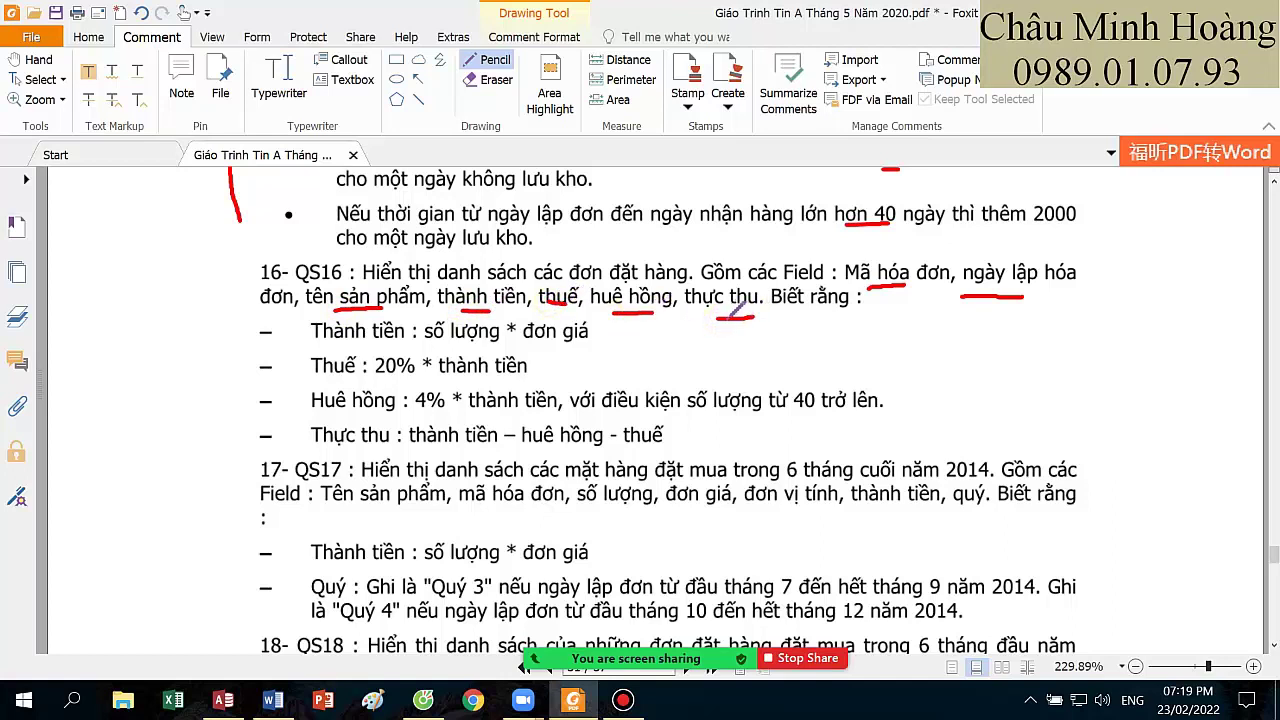
drag(245, 323, 238, 449)
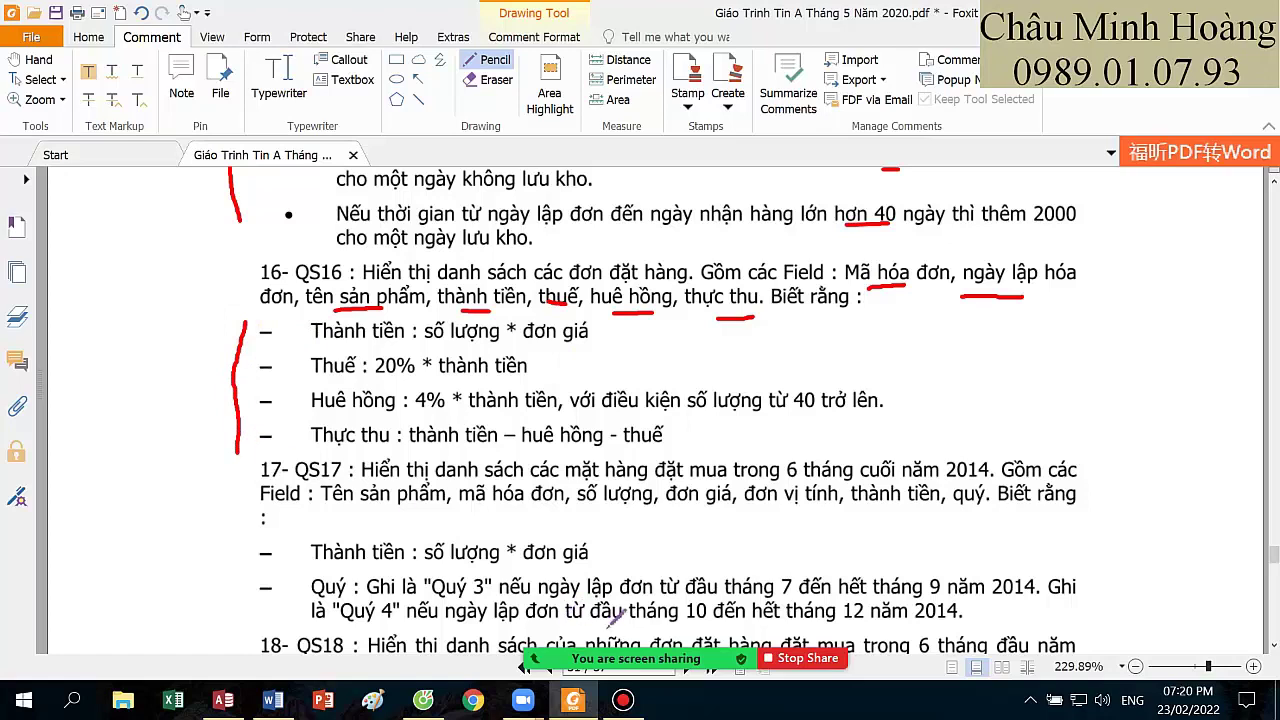
- Switch to Access and create a new design query with the Chi Tiết, Hóa Đơn, Khách Hàng, Nhân Viên and Sản Phẩm tables
click(690, 622)
double_click(510, 403)
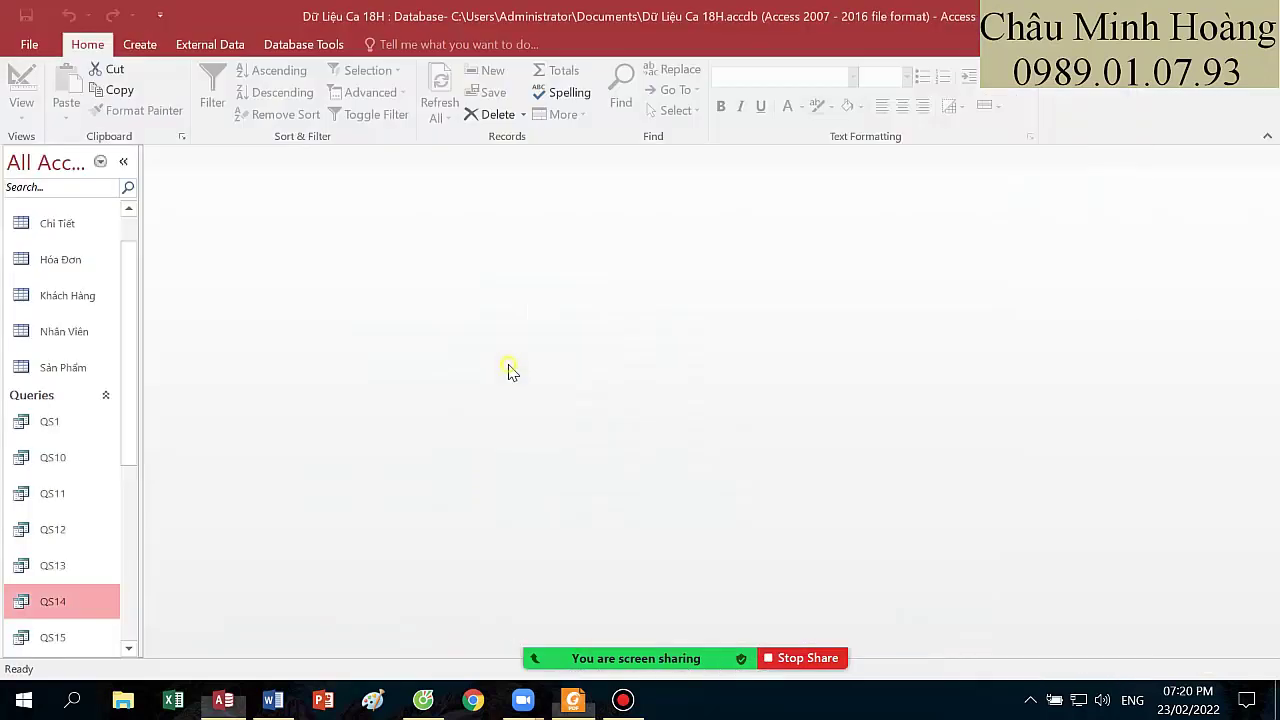
click(140, 44)
click(289, 100)
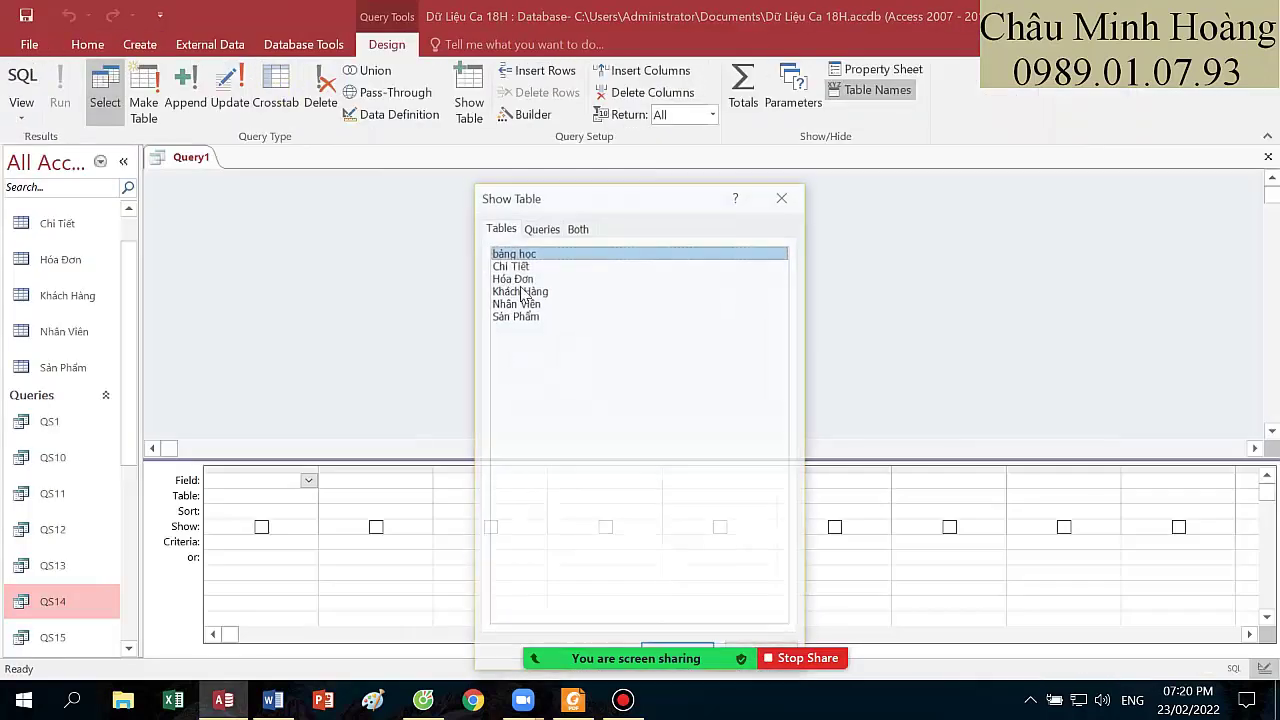
drag(534, 303, 530, 252)
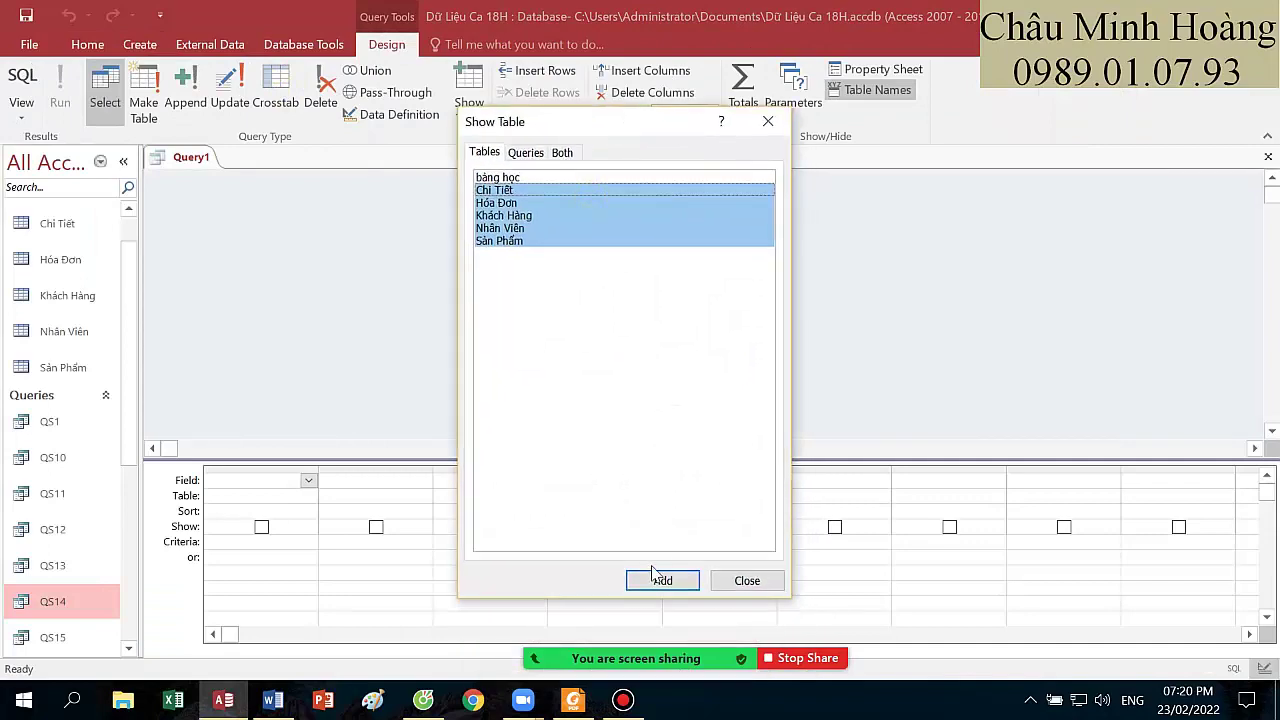
click(656, 579)
click(750, 580)
- Check the QS16 field list in the PDF, add Mahd and Ngaylaphd from Hóa Đơn to the query and move that table down
click(586, 706)
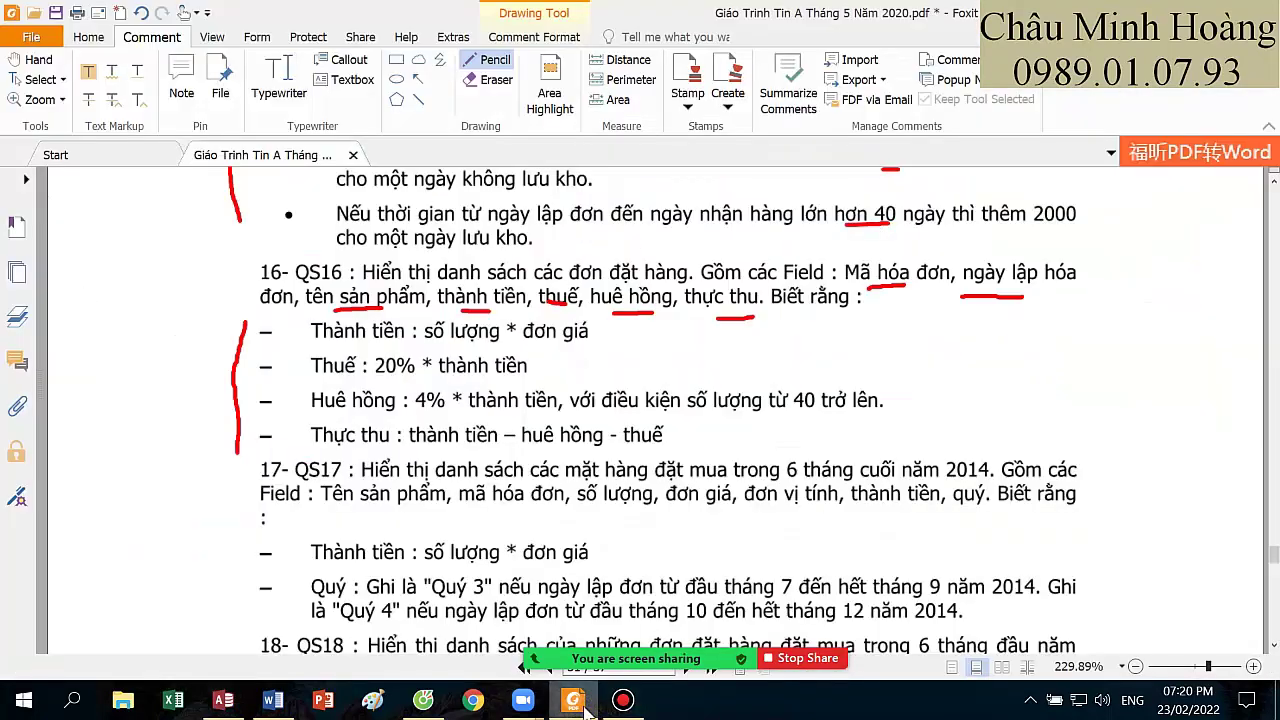
click(586, 706)
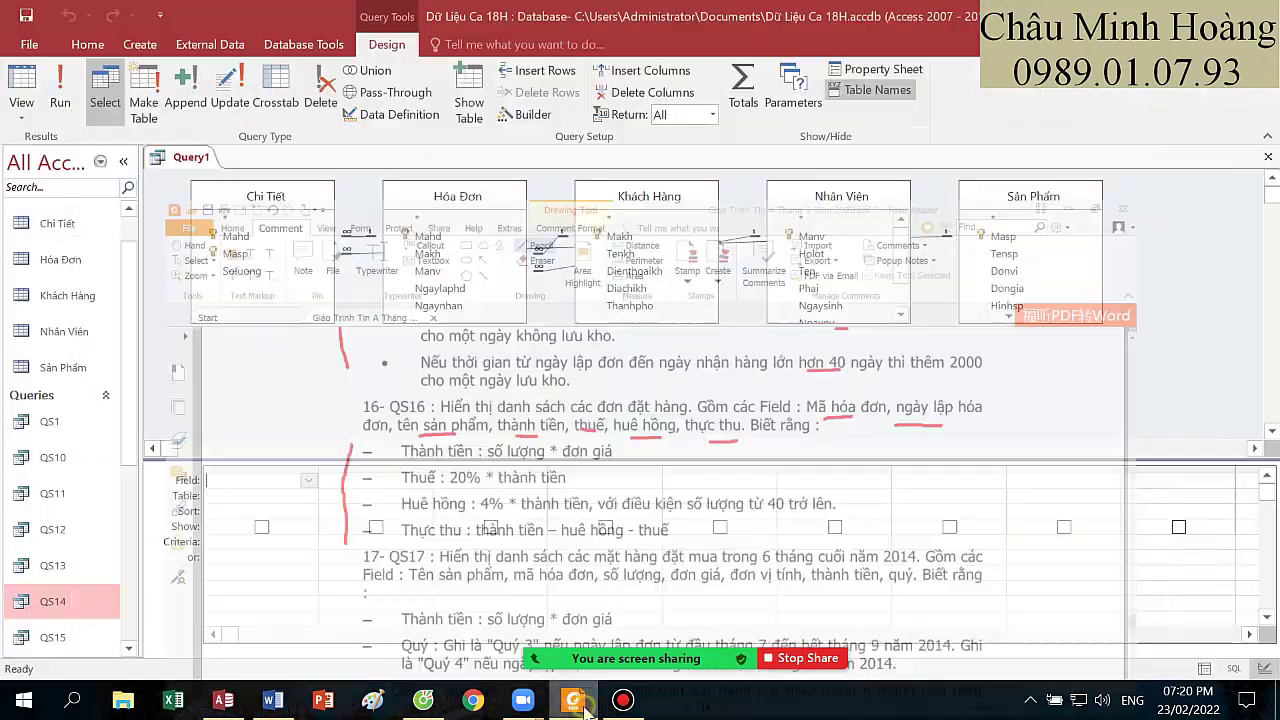
click(432, 237)
double_click(438, 237)
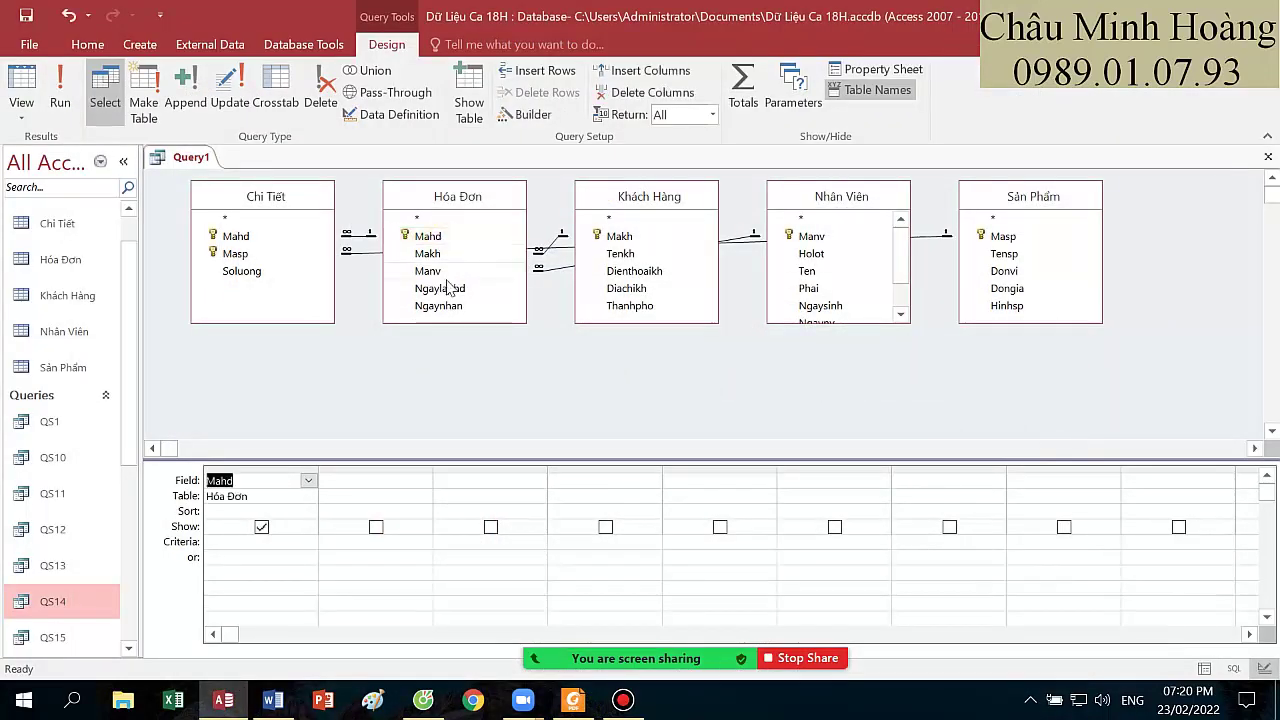
double_click(440, 288)
drag(458, 207, 444, 320)
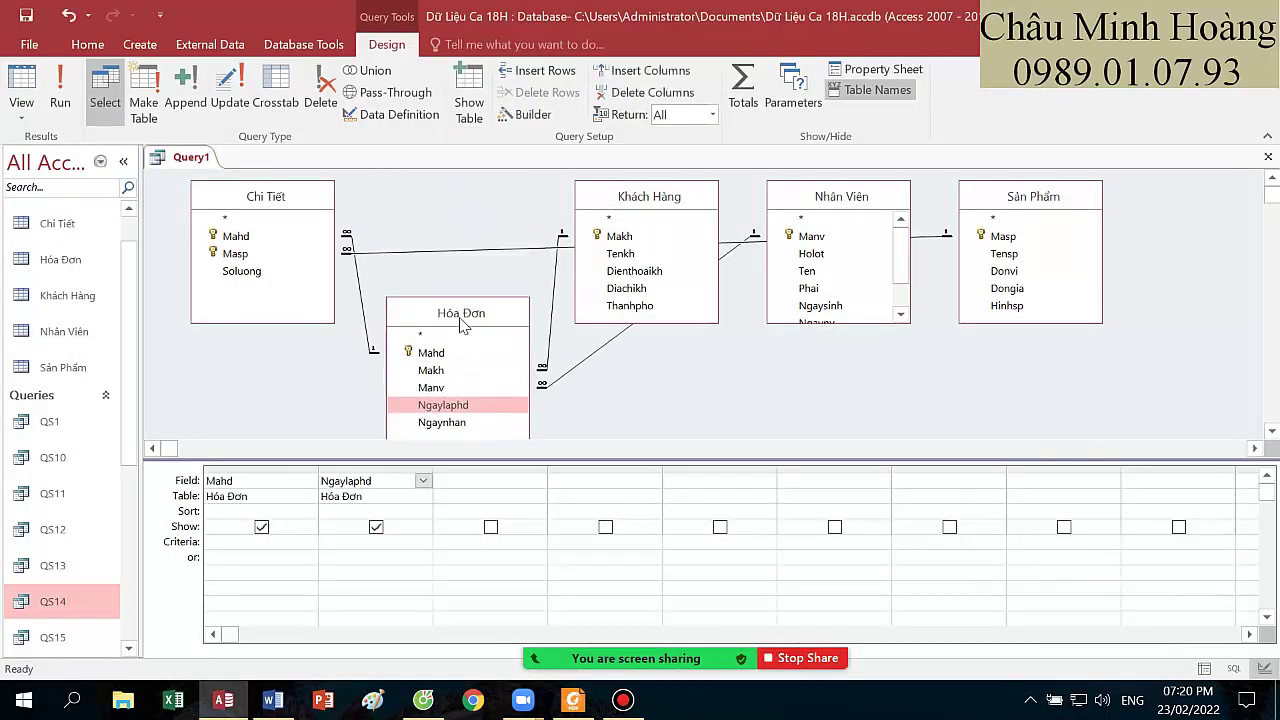
- Add Tensp from Sản Phẩm to the query, move that table down, and consult the QS16 requirements in the PDF
click(562, 706)
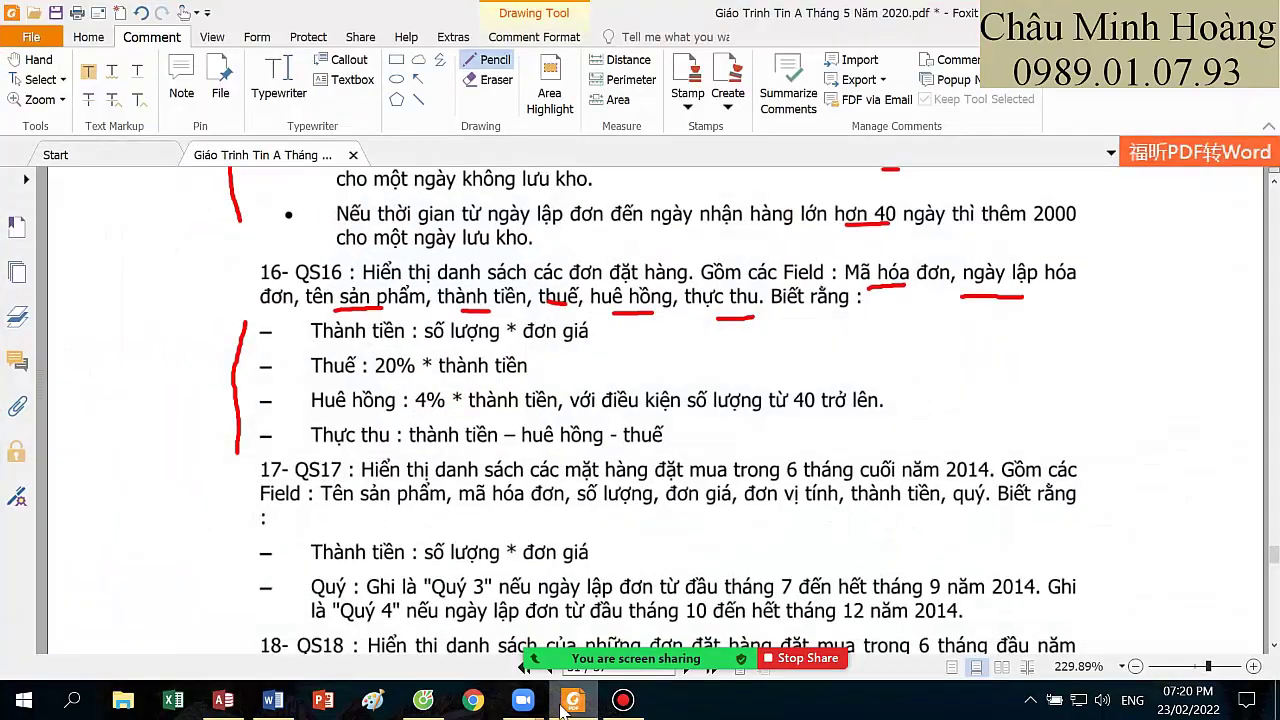
click(563, 704)
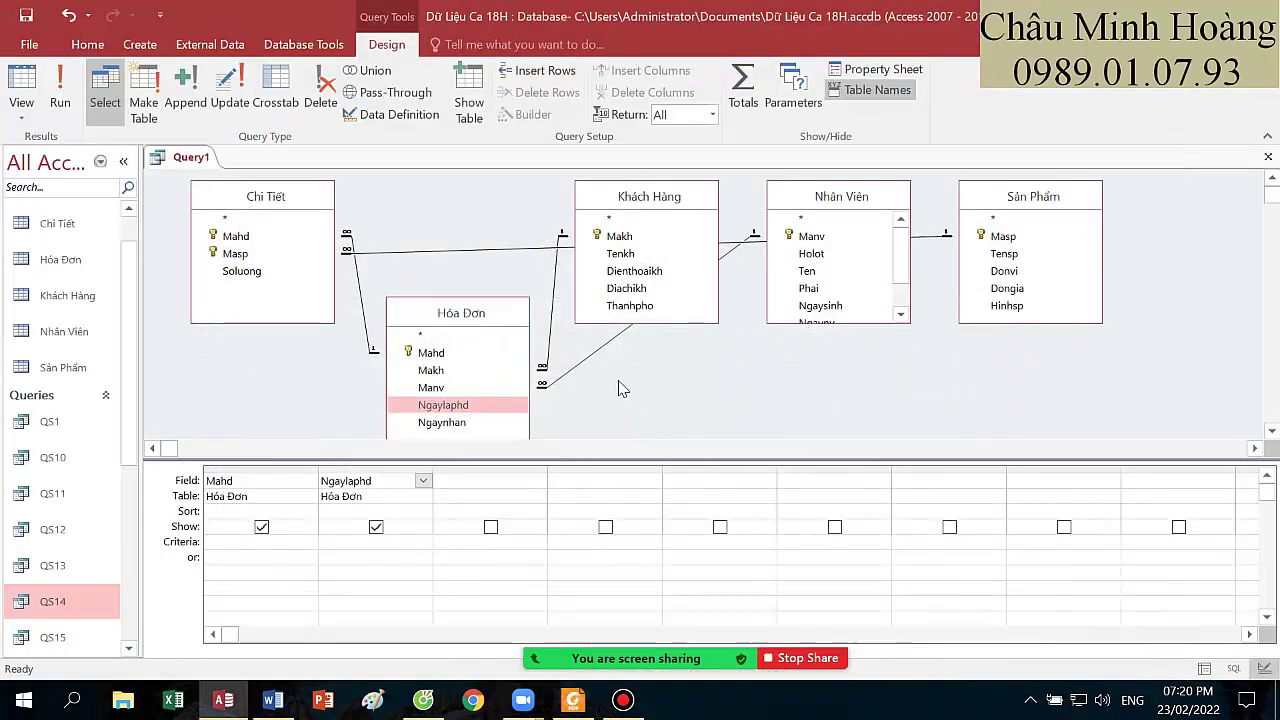
double_click(1004, 254)
drag(1023, 198, 1043, 312)
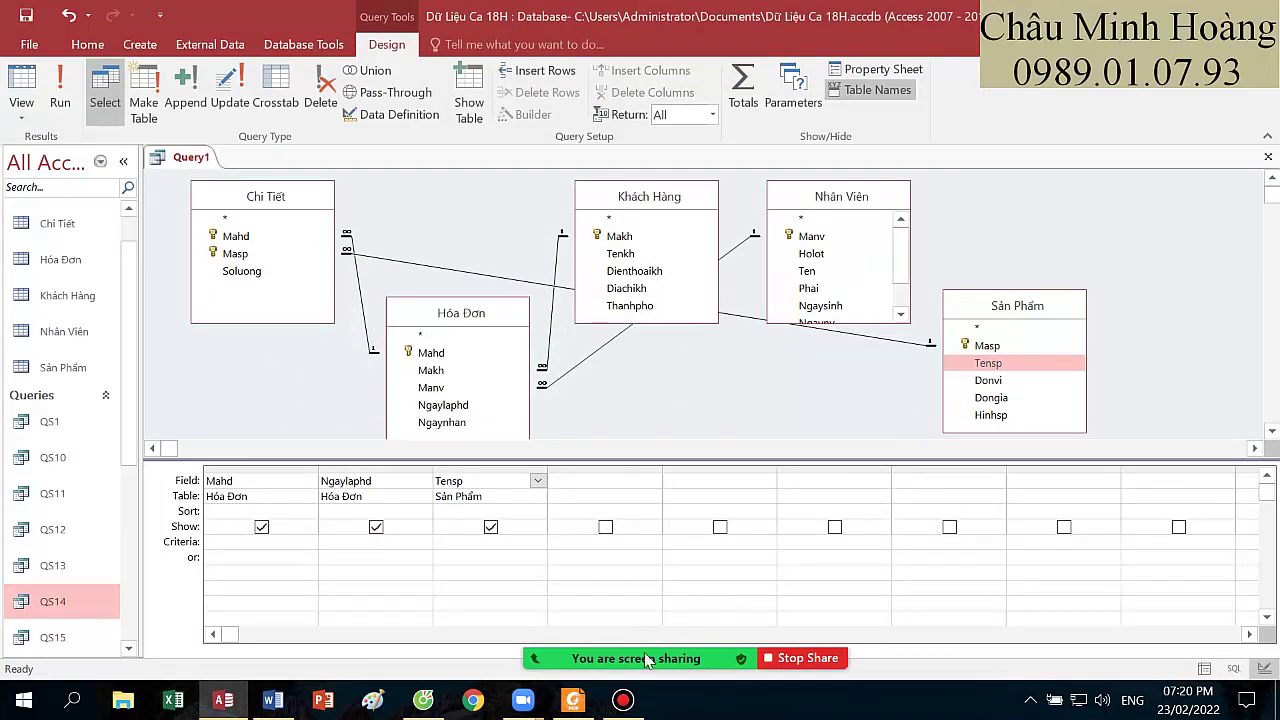
click(575, 703)
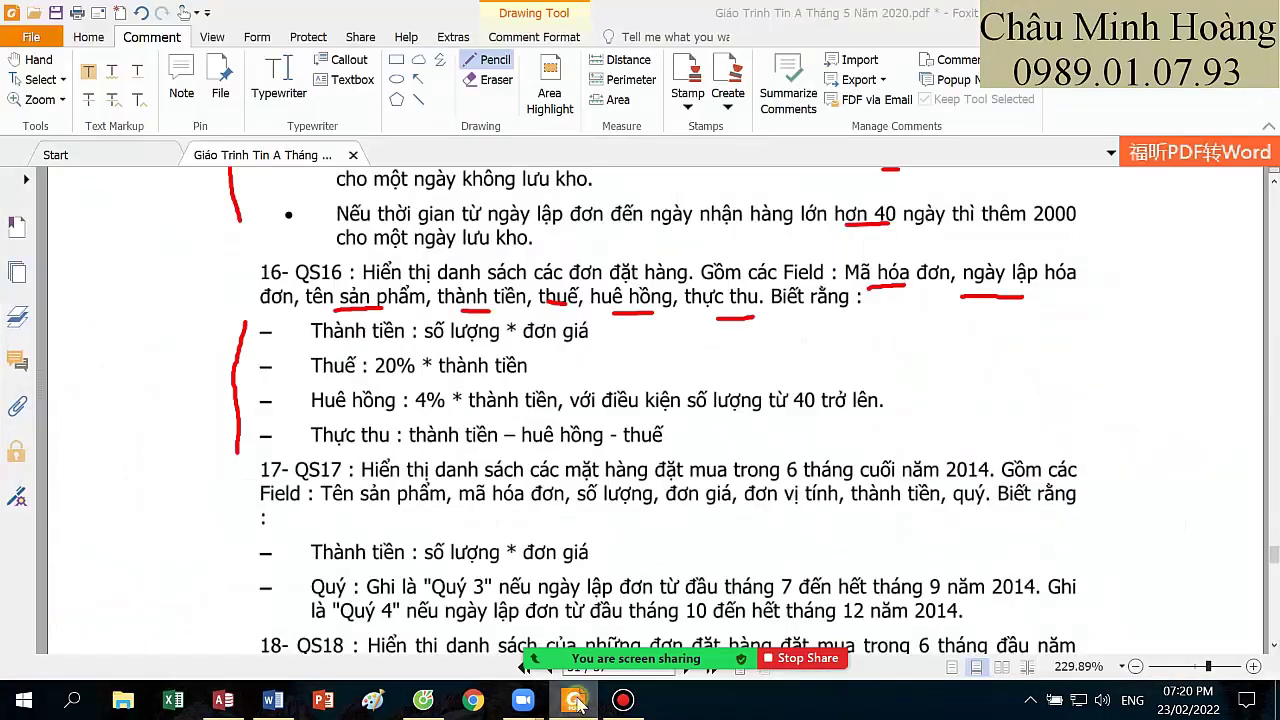
- Return to Access, add the calculated field "thanhtien: [Soluong] * [Dongia]" after Tensp, and move the Chi Tiết table down beside Hóa Đơn
click(575, 703)
click(587, 483)
right_click(587, 483)
click(632, 634)
text(thanhtien: [)
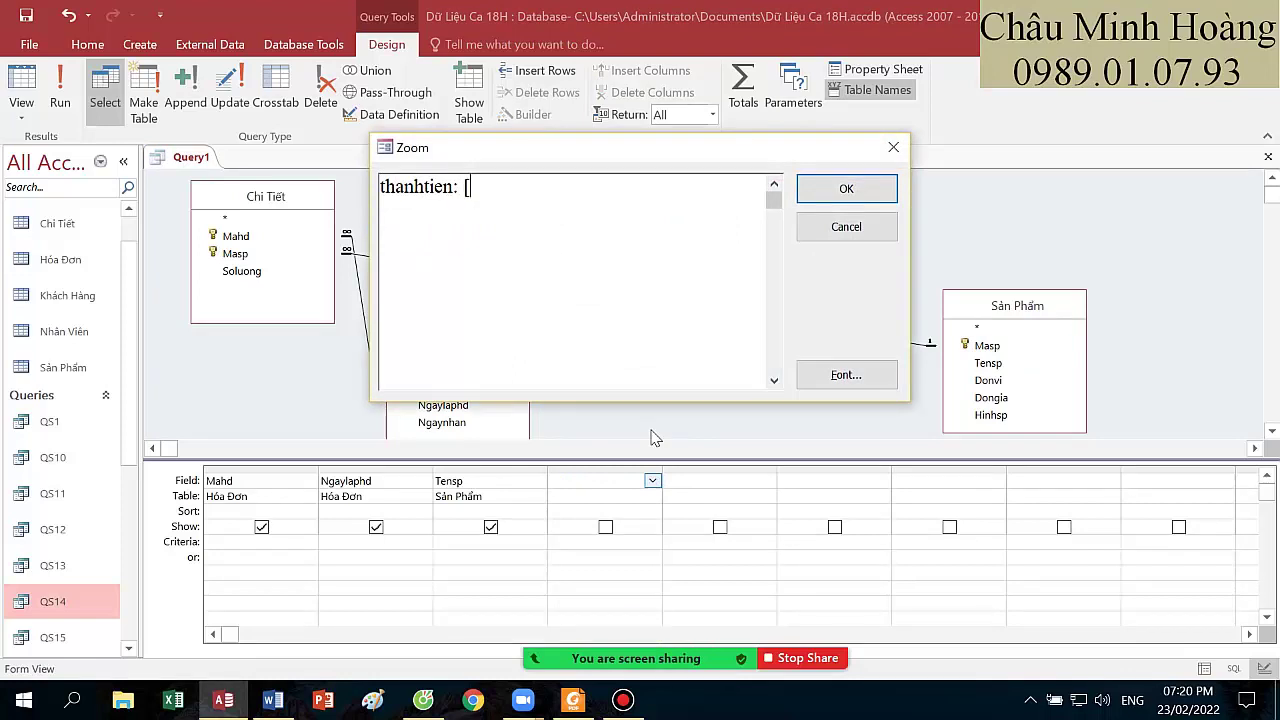
text(Soluong] * [Dongia)
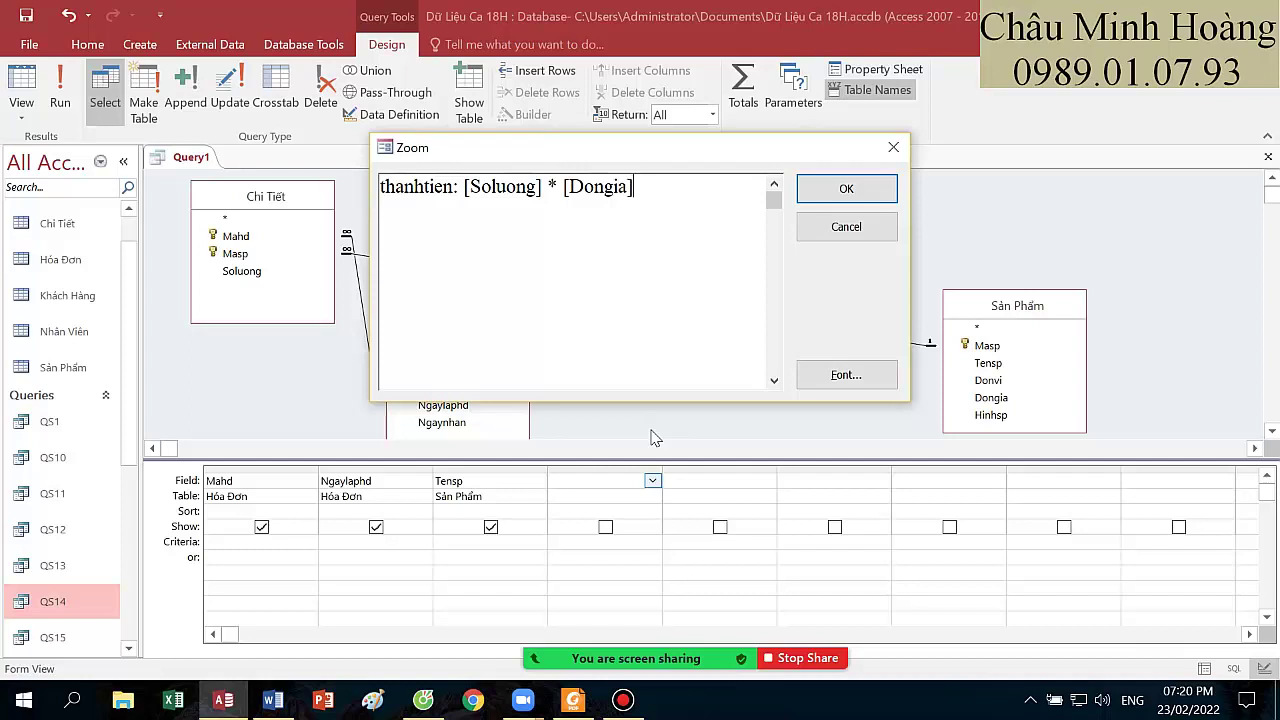
key(Return)
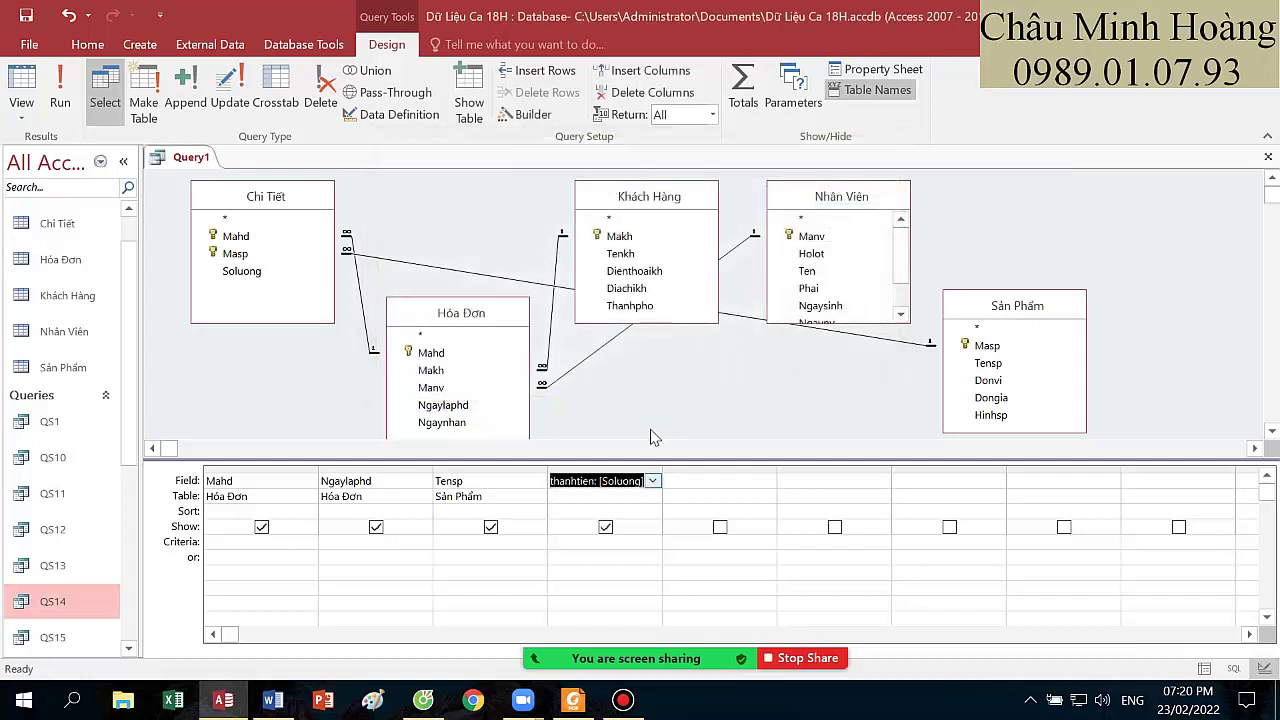
drag(253, 202, 256, 306)
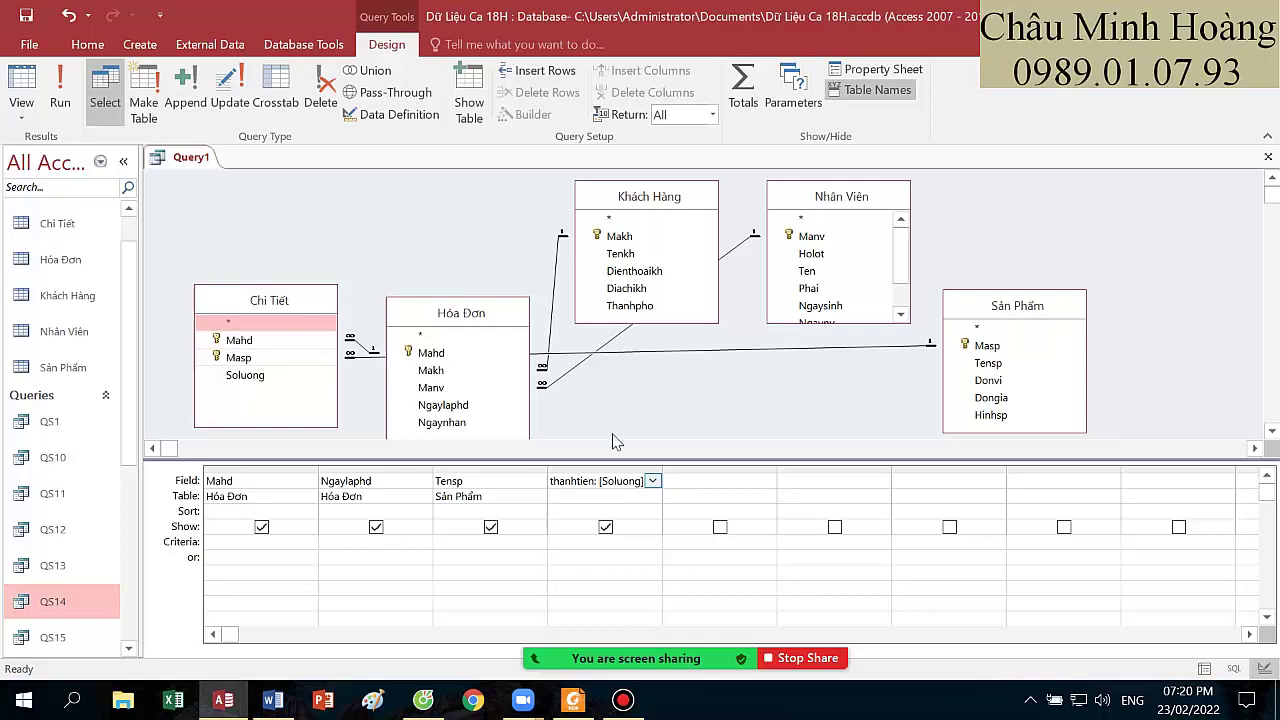
- Fit the thanhtien column to its expression and run the query to check the line totals, ending back in design view
double_click(662, 470)
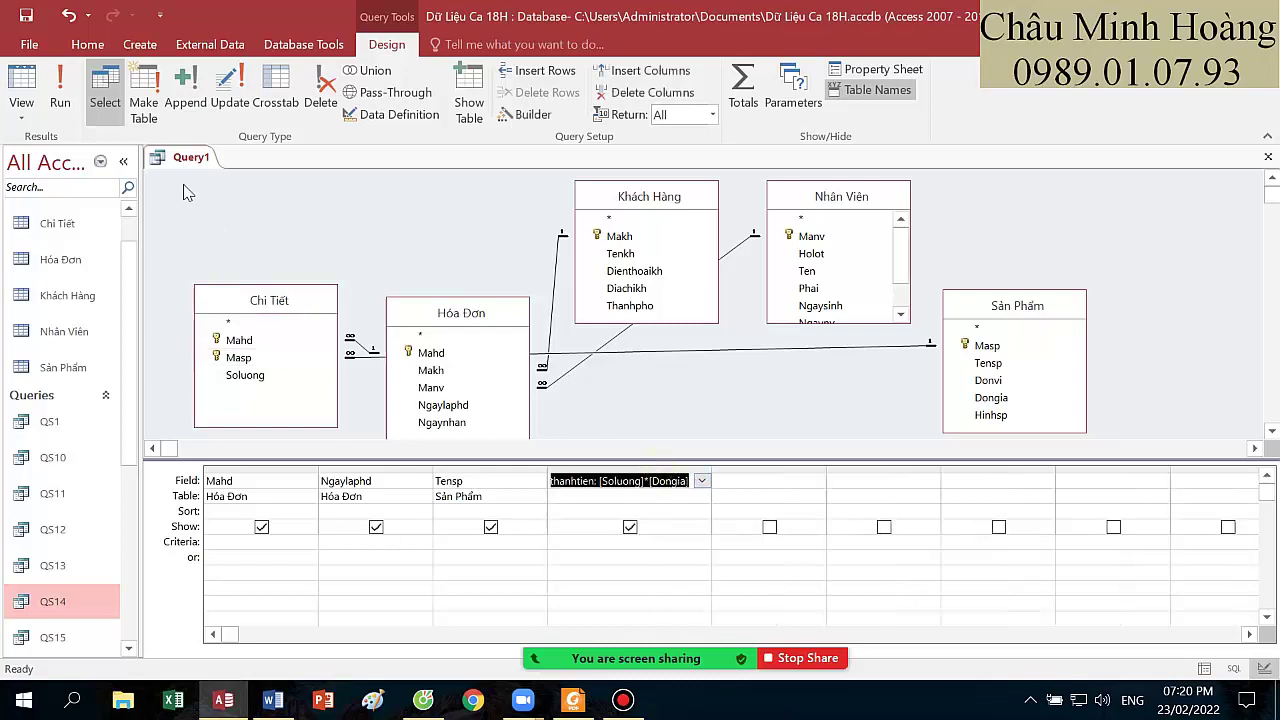
click(63, 100)
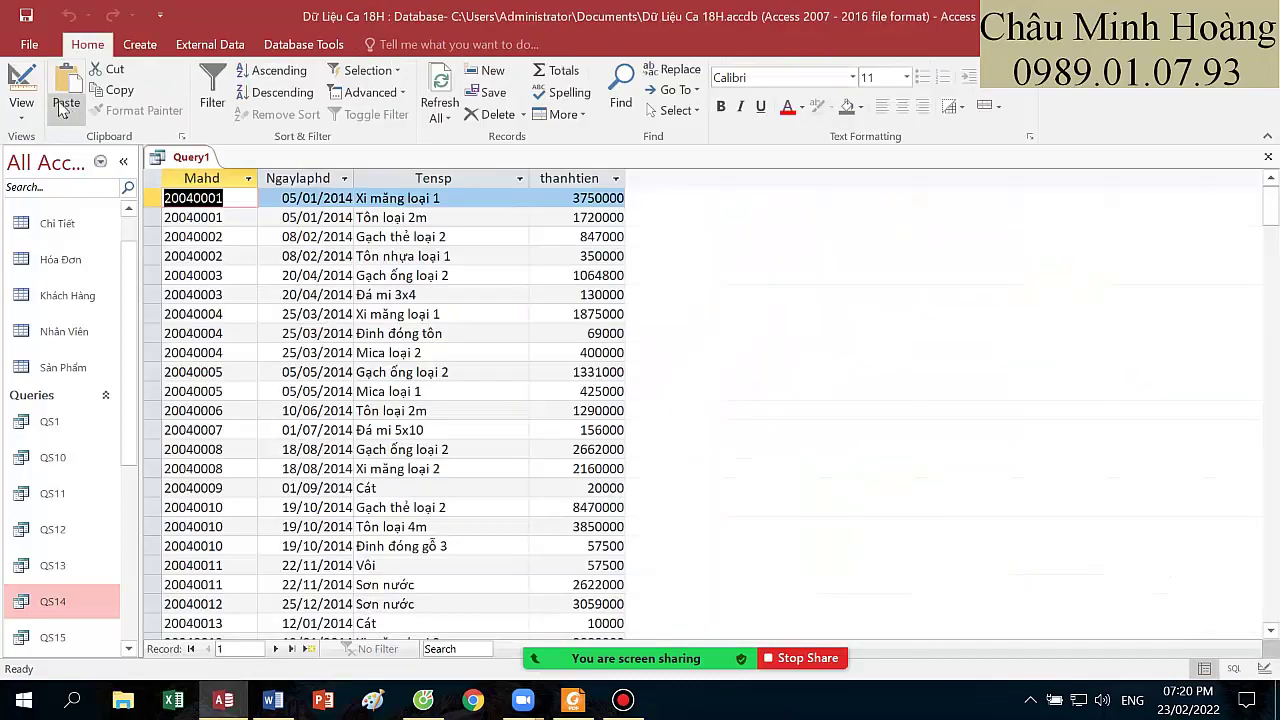
click(22, 82)
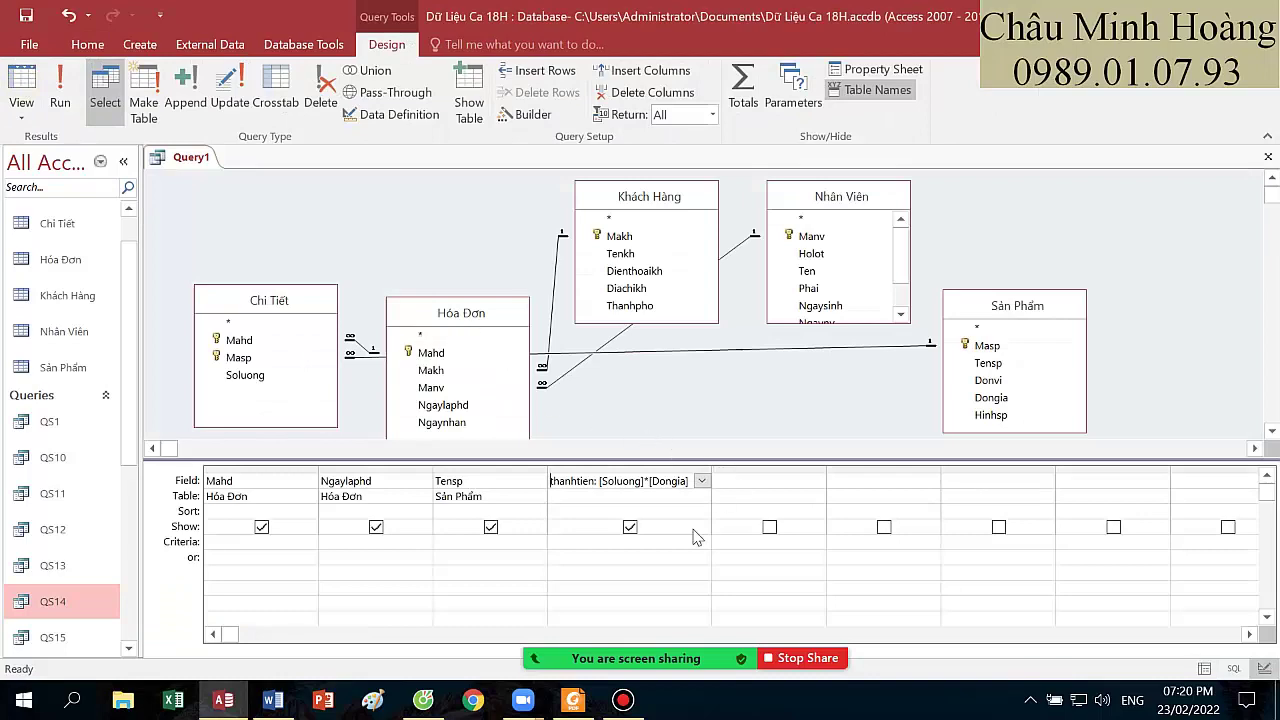
- Consult the tax rule in the PDF, add the calculated field "thue: 0,2 * [thanhtien]", and run the query to check it
click(578, 700)
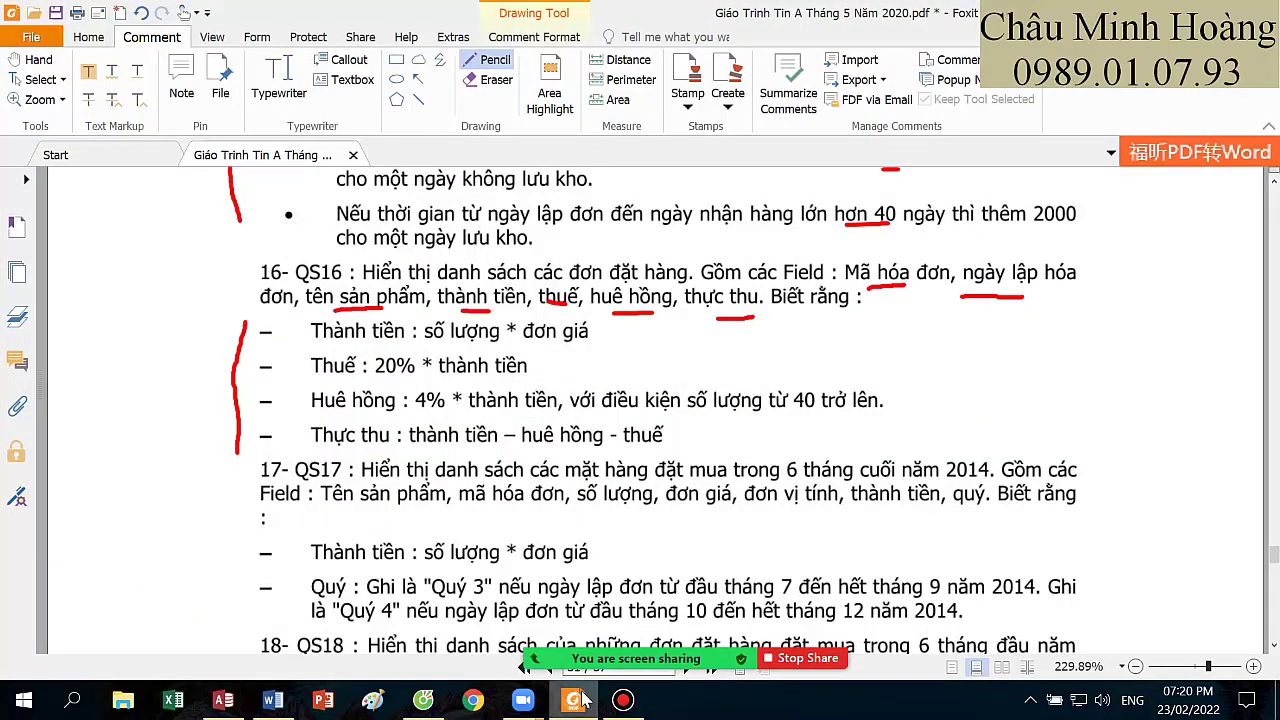
click(583, 700)
click(752, 481)
right_click(752, 481)
click(790, 633)
text(thue: 0,2 * [thanhti)
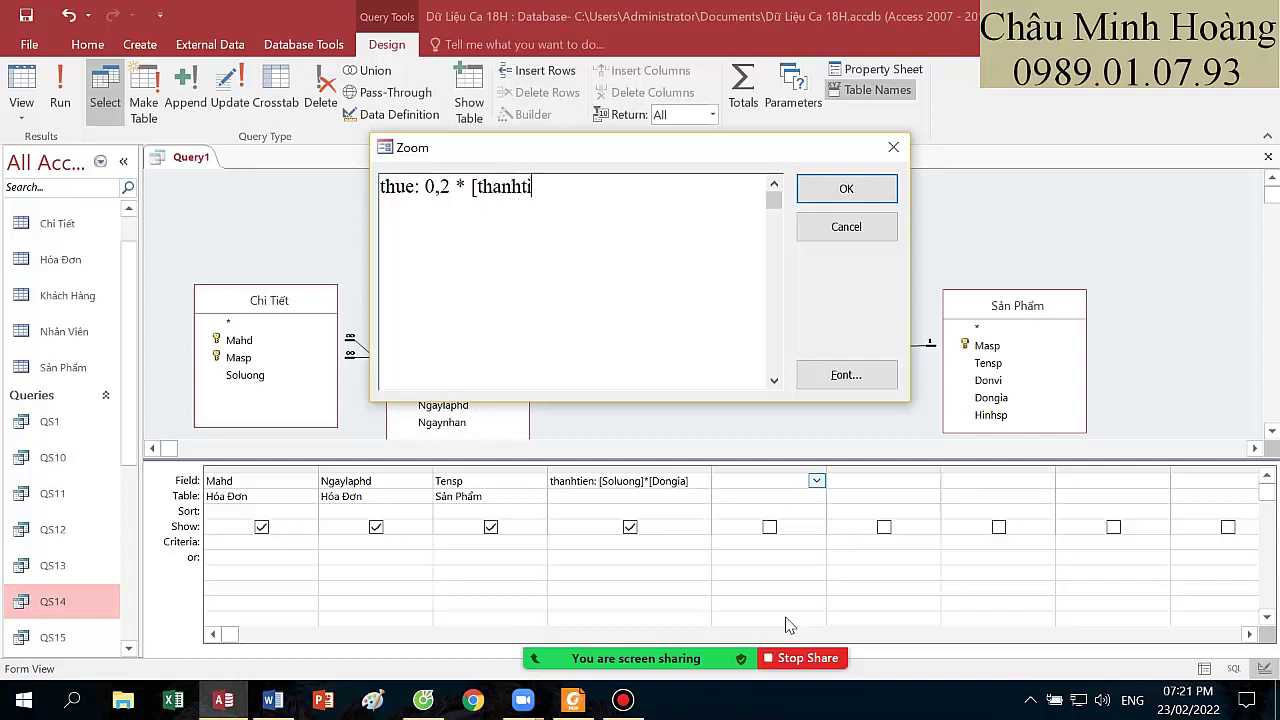
text(en])
key(Return)
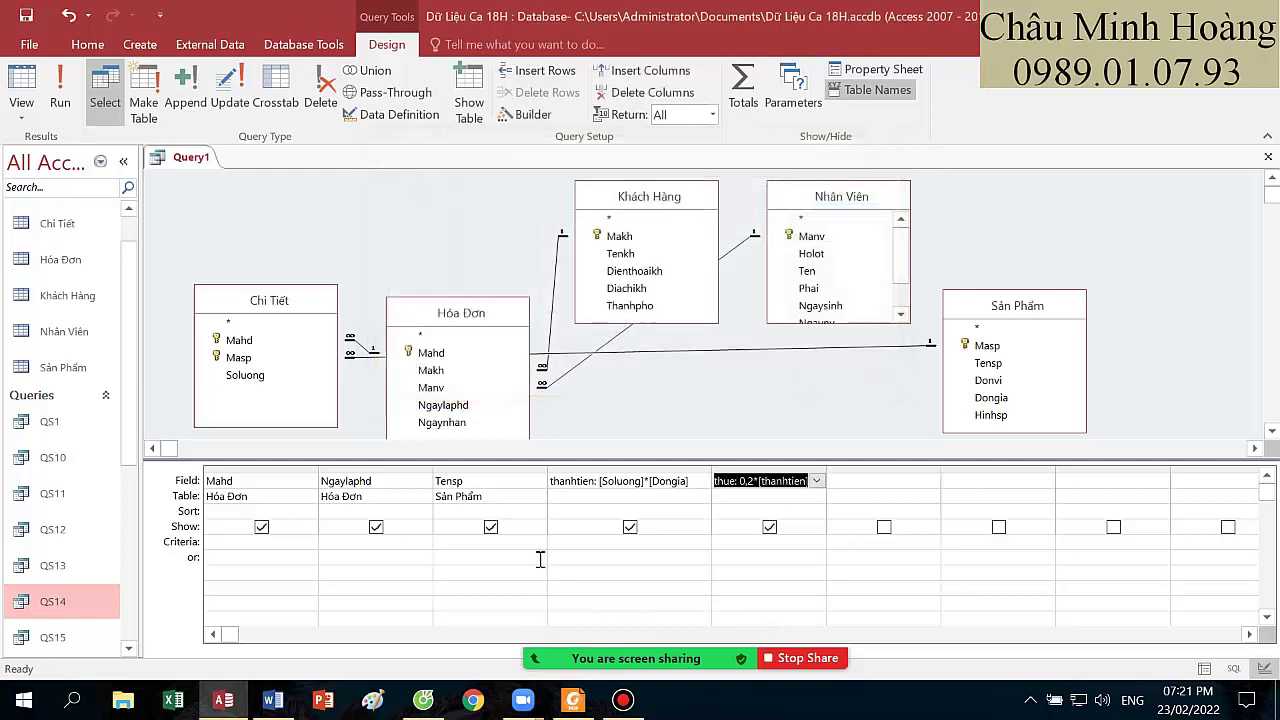
click(60, 100)
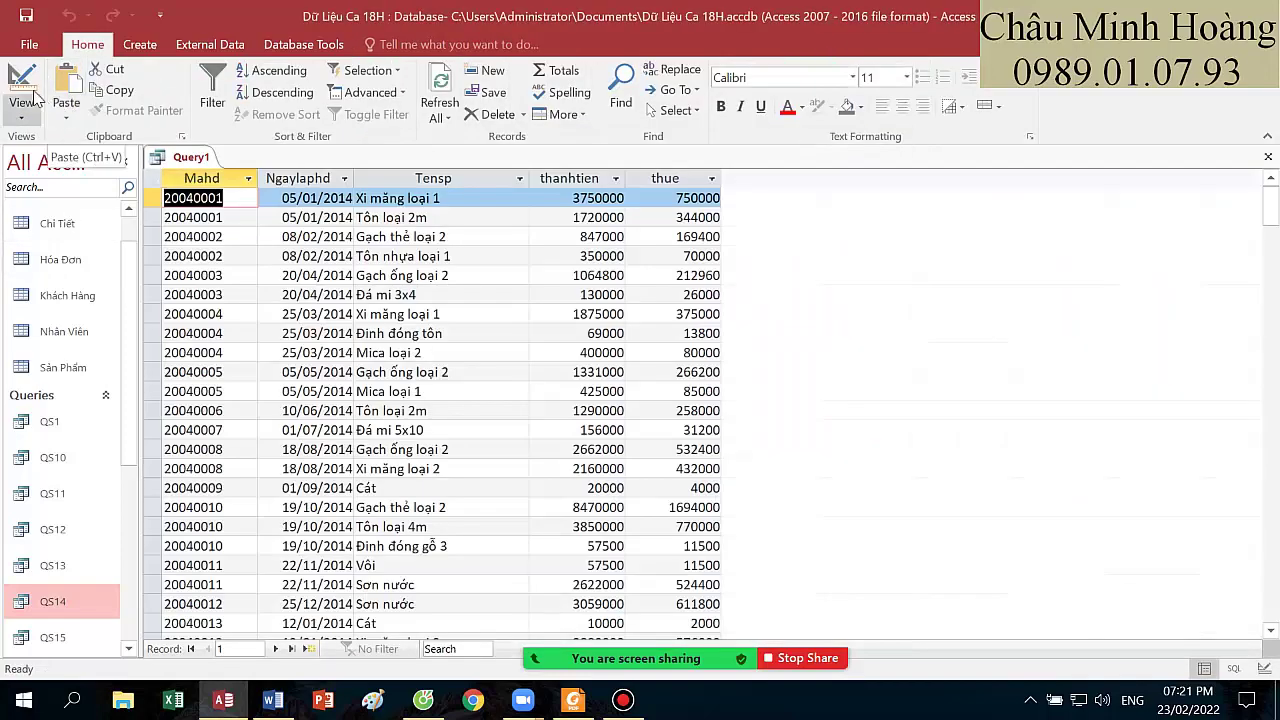
click(20, 85)
- Following the commission rule in the PDF, add the calculated field "huehong: iif([Soluong] > 40;0,04 * [thanhtien];0)" after thue
click(850, 481)
click(571, 700)
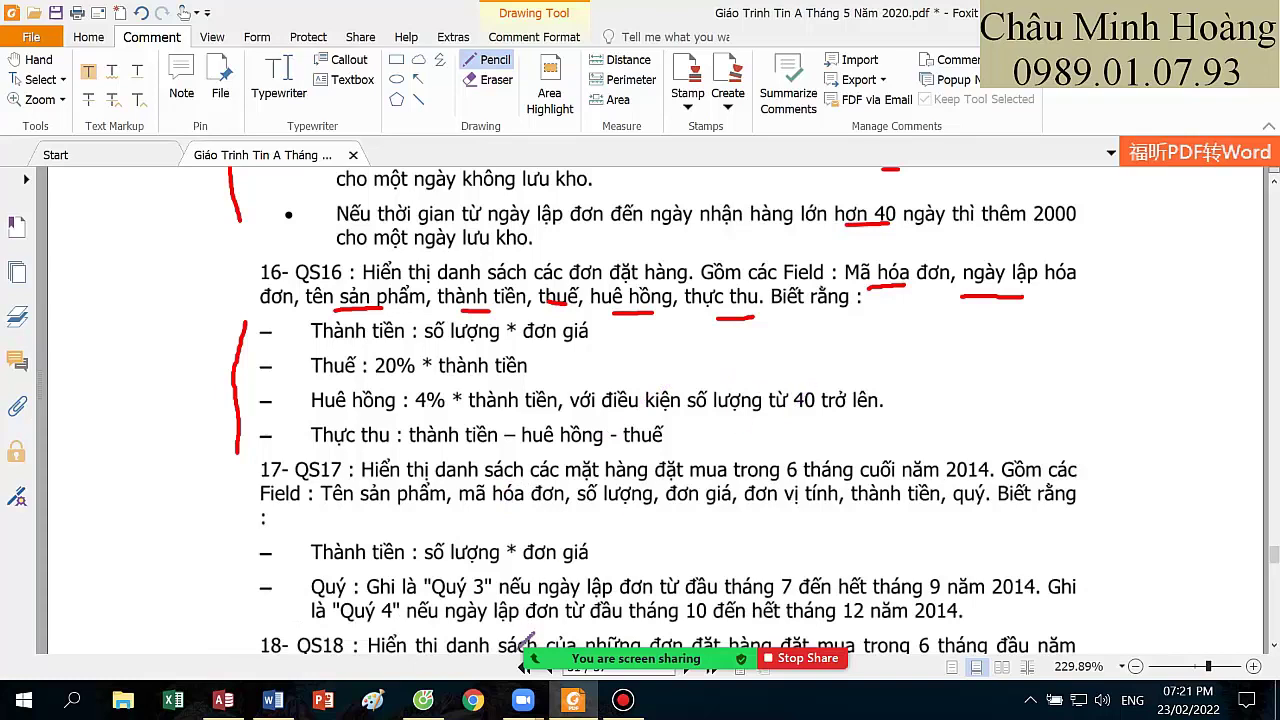
click(223, 700)
right_click(855, 481)
click(900, 632)
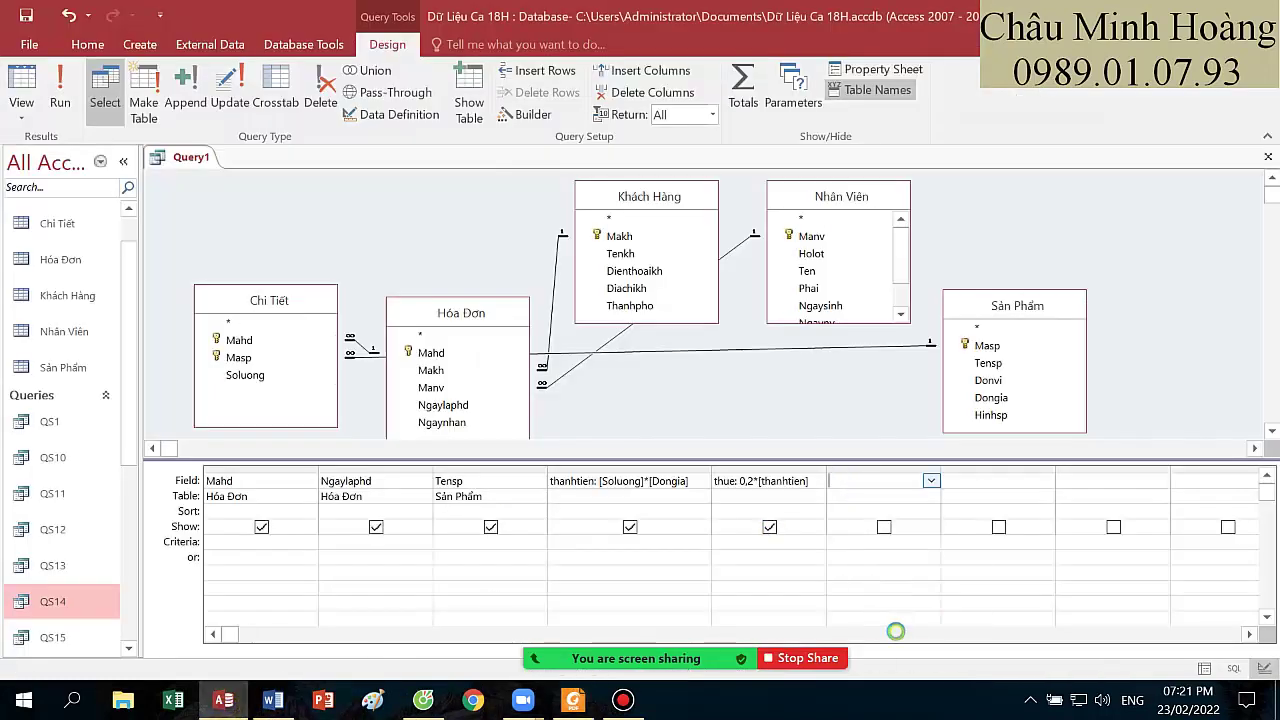
text(huehong: i)
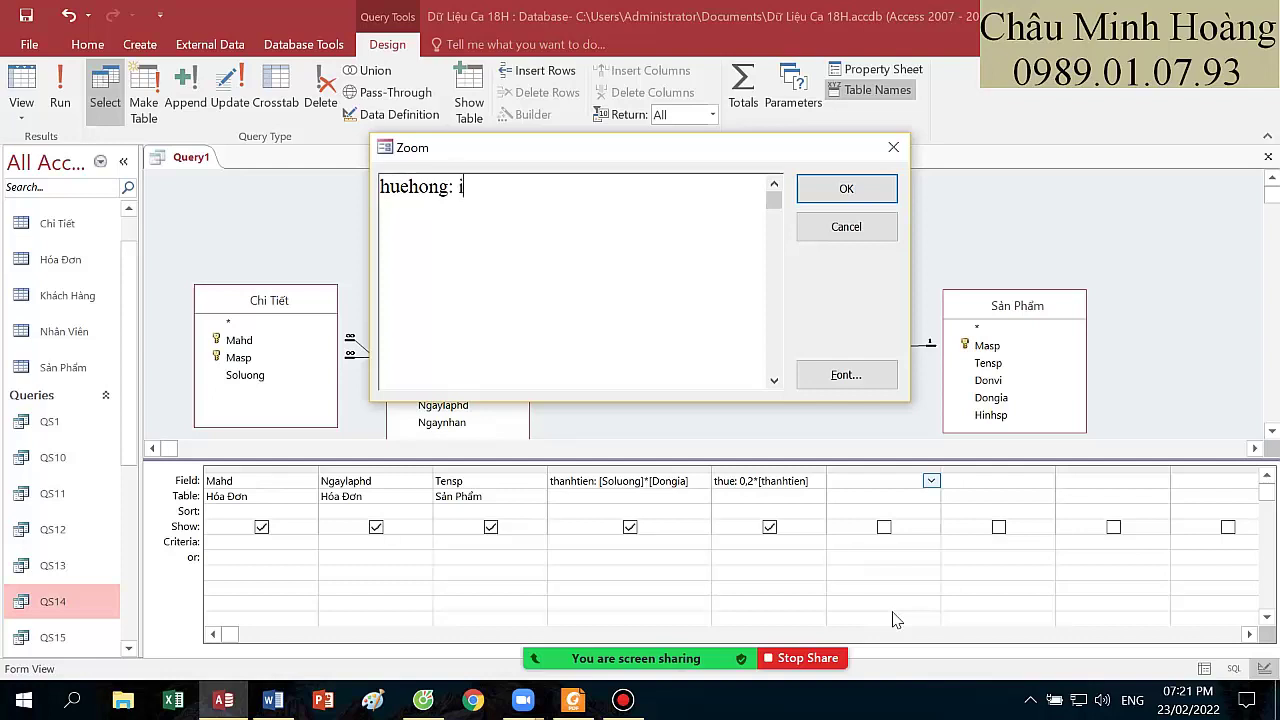
text(if([[Soluong] > 40)
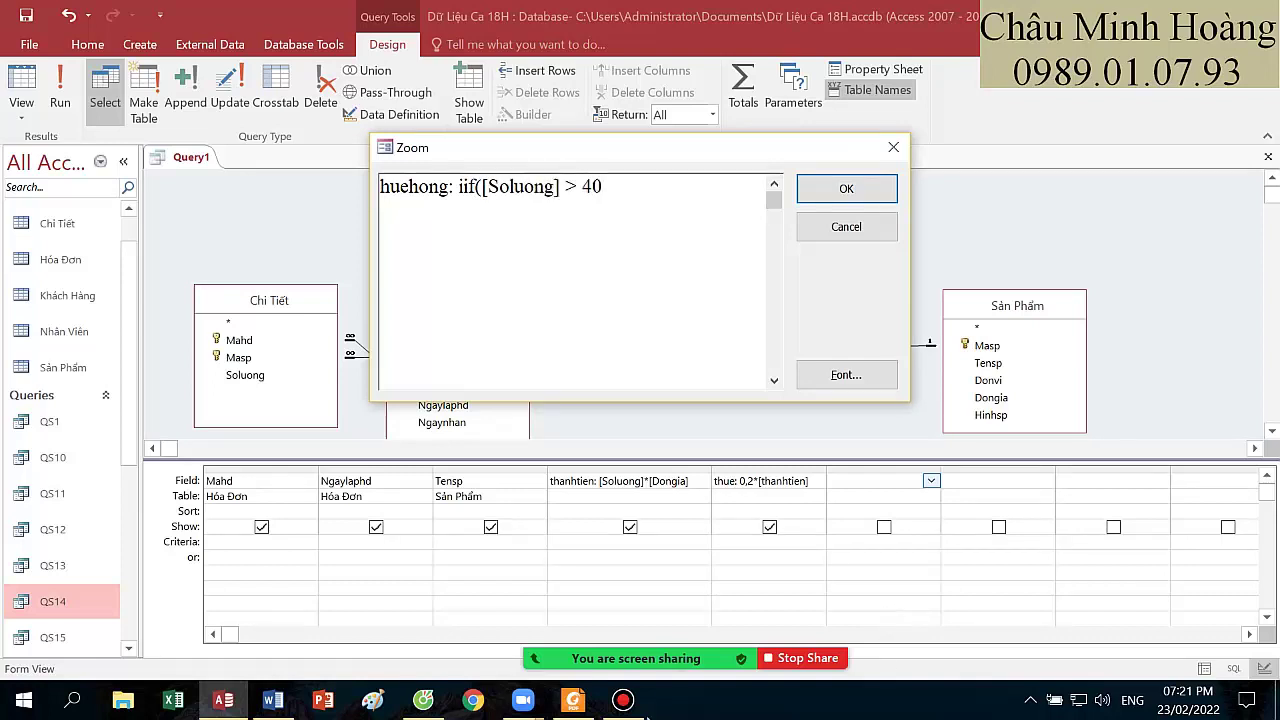
click(580, 703)
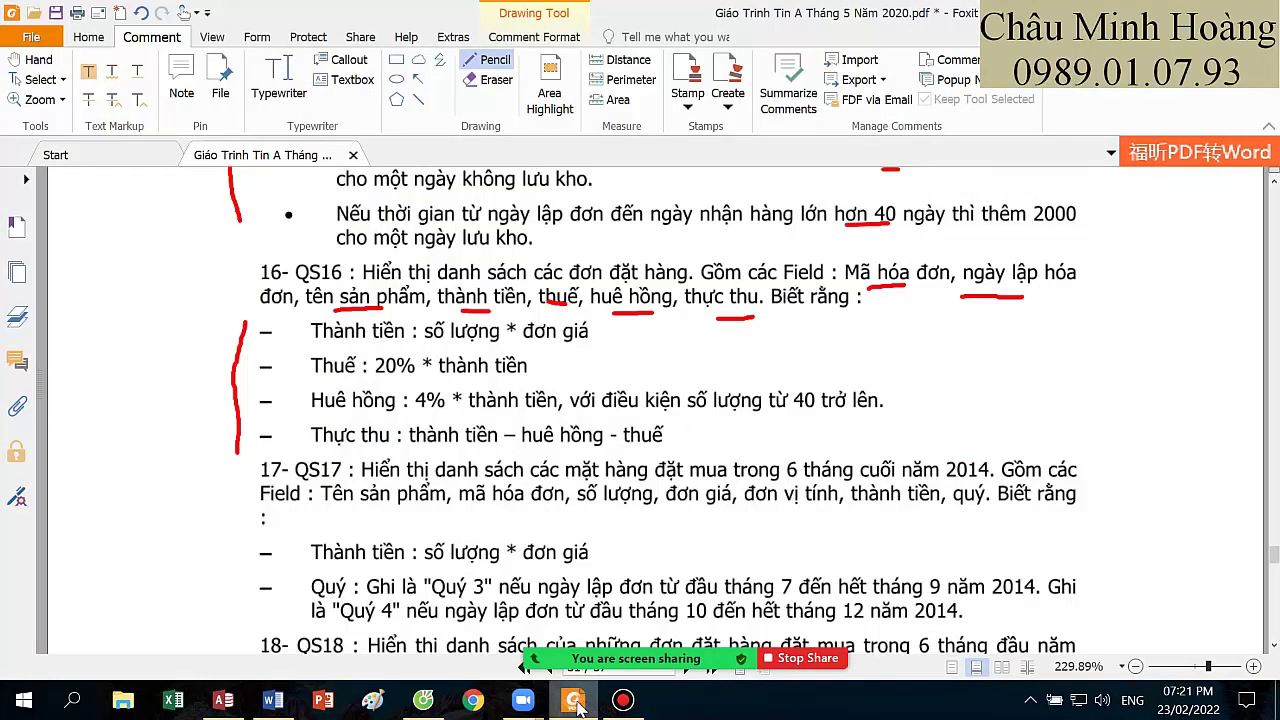
click(577, 703)
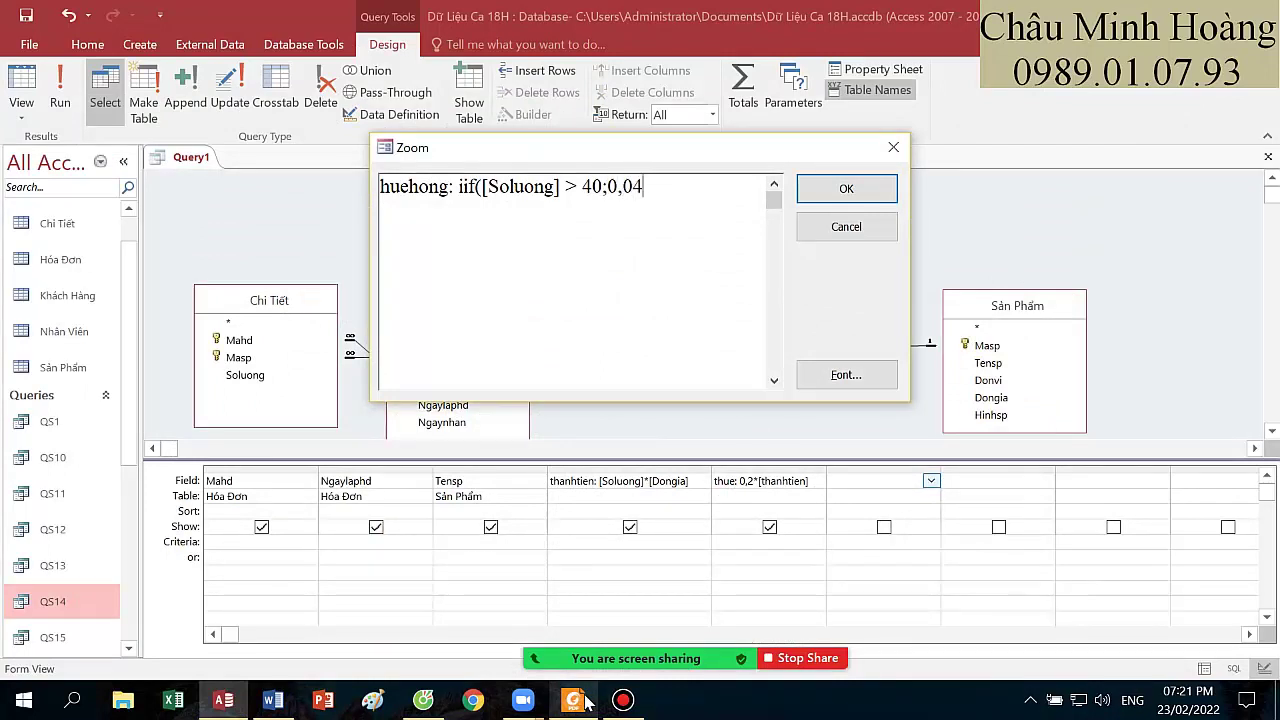
text(* [thanhtien] ;0)
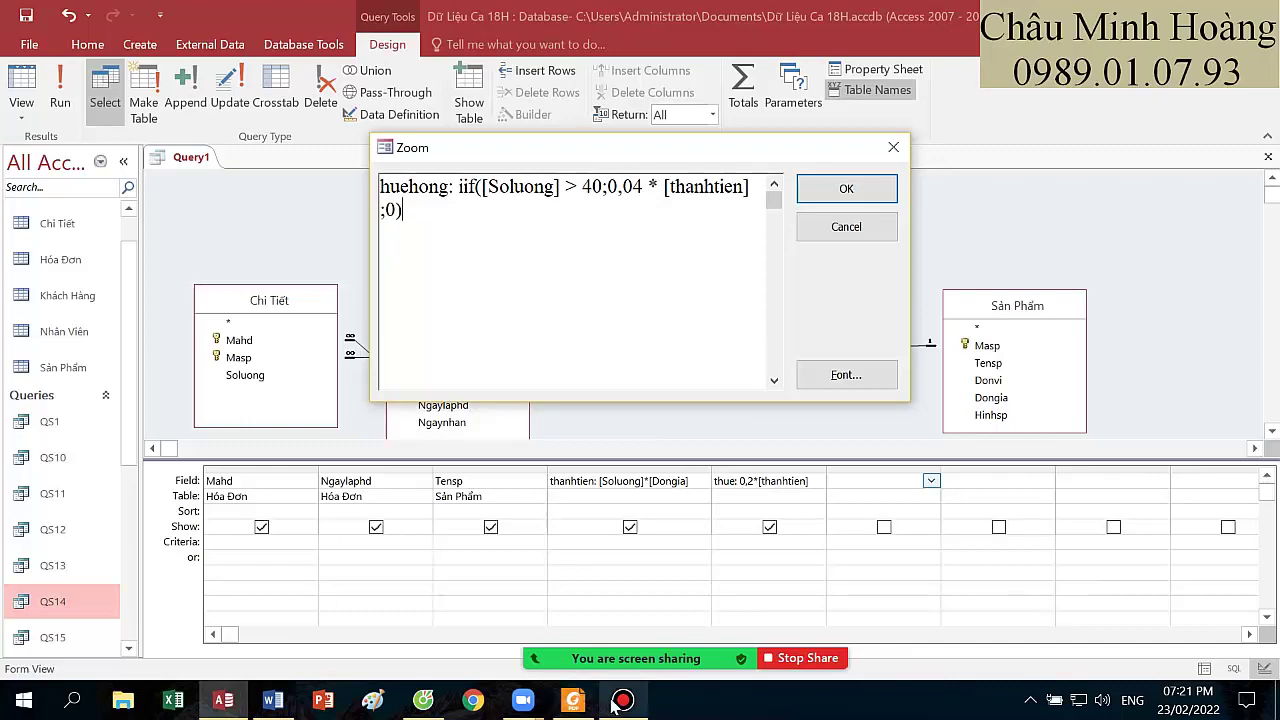
click(588, 703)
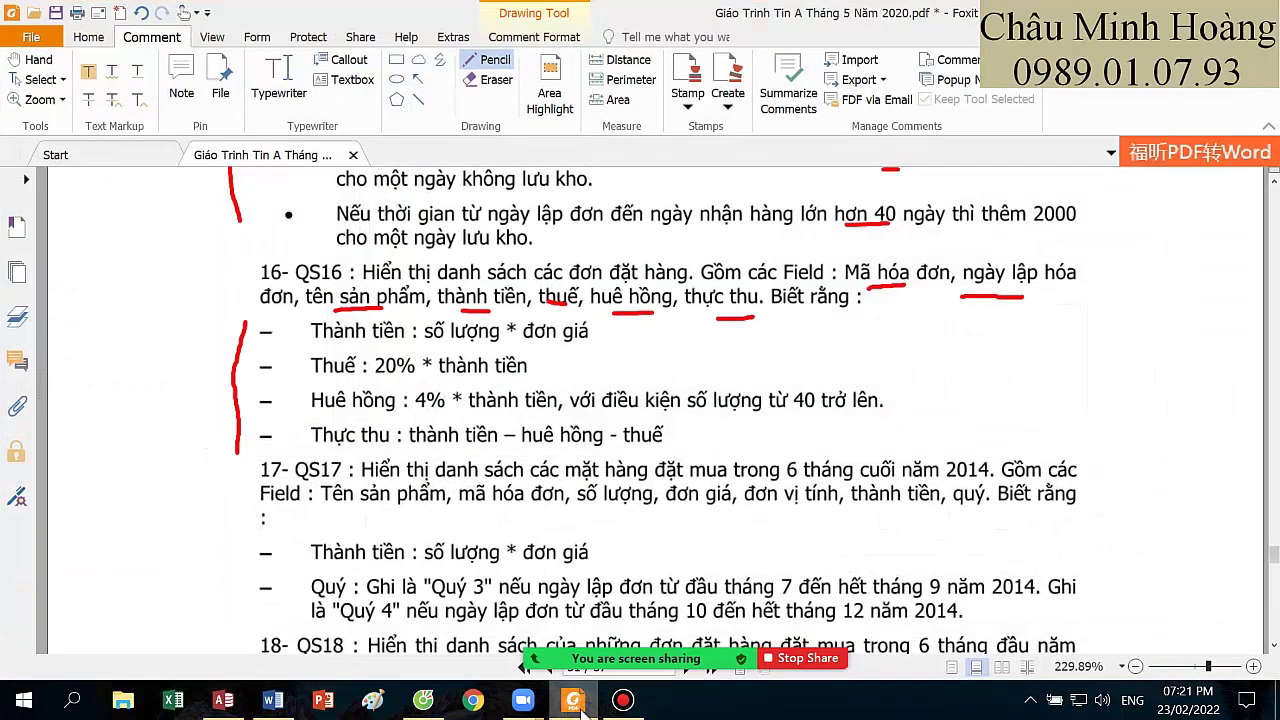
key(alt+Tab)
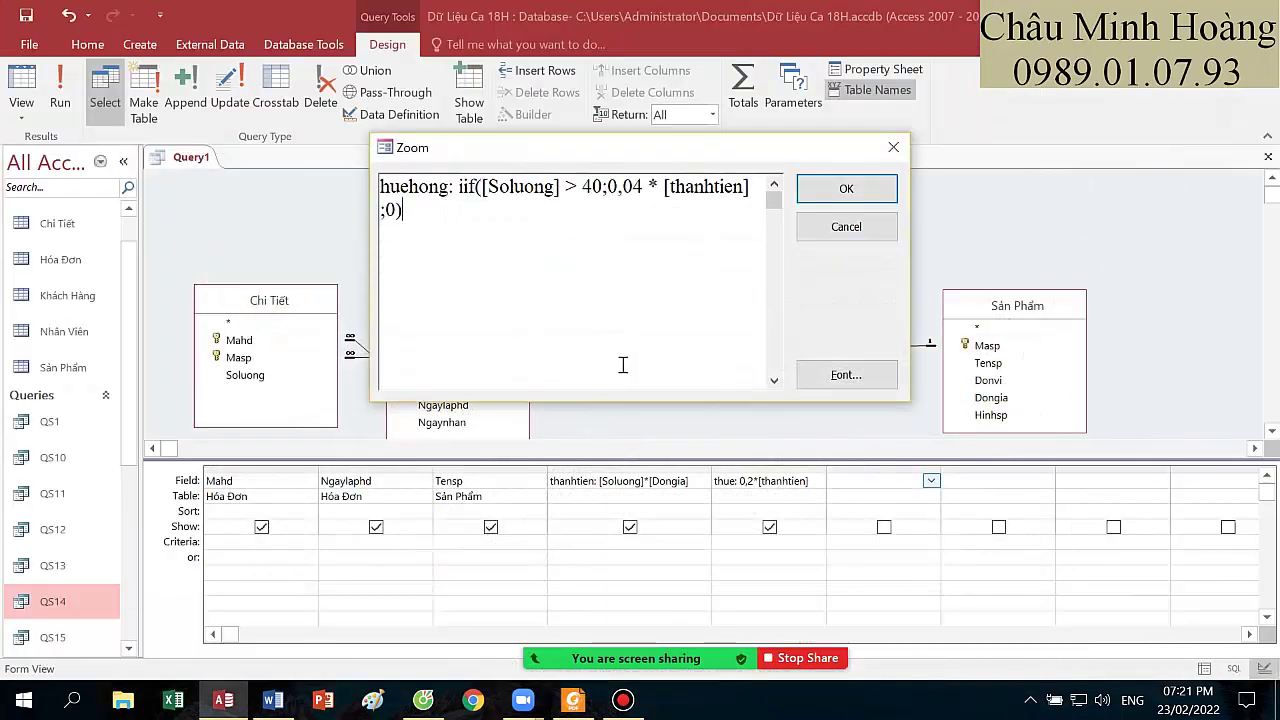
click(831, 189)
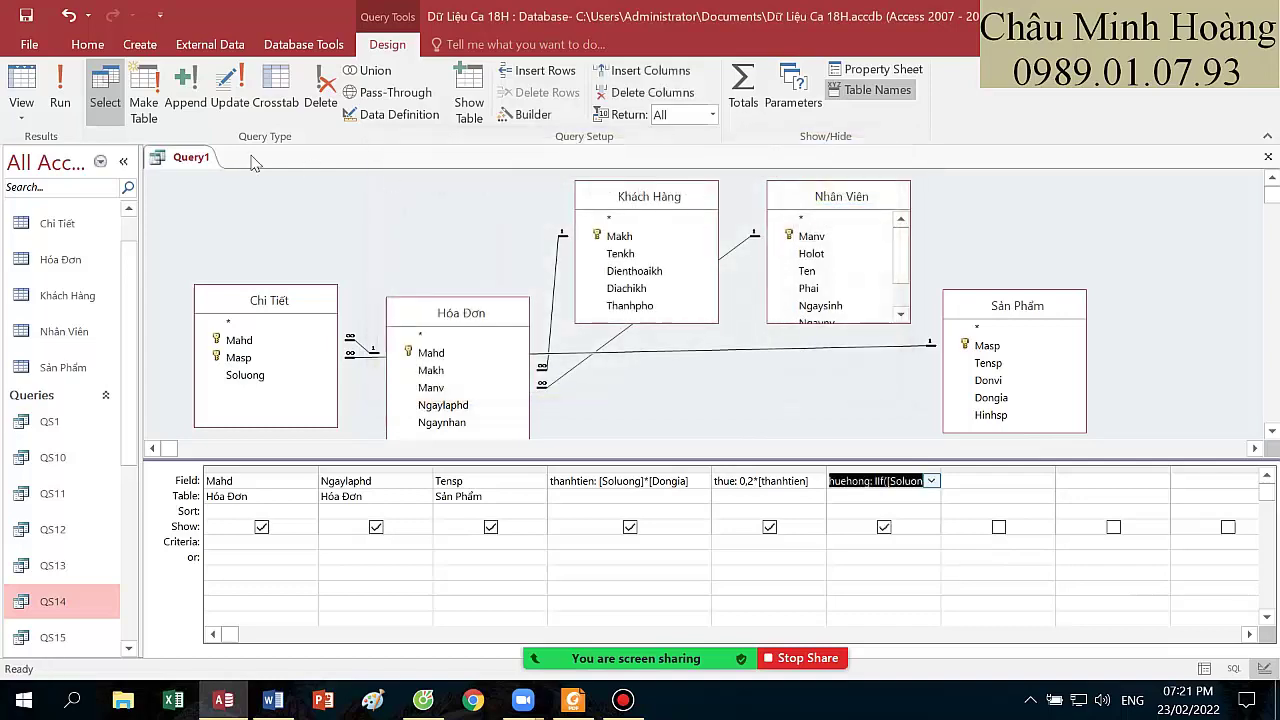
- Run the query to check the commission column, and reread the net income rule for QS16 in the PDF
click(60, 88)
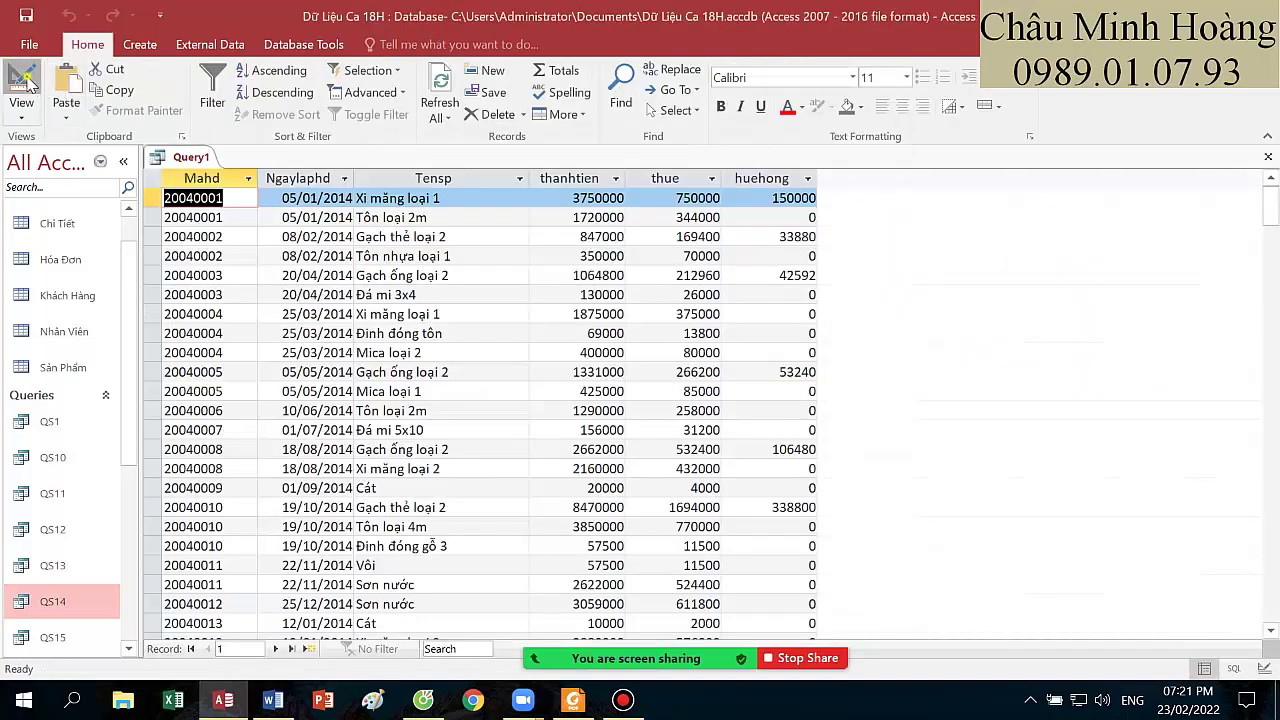
click(24, 84)
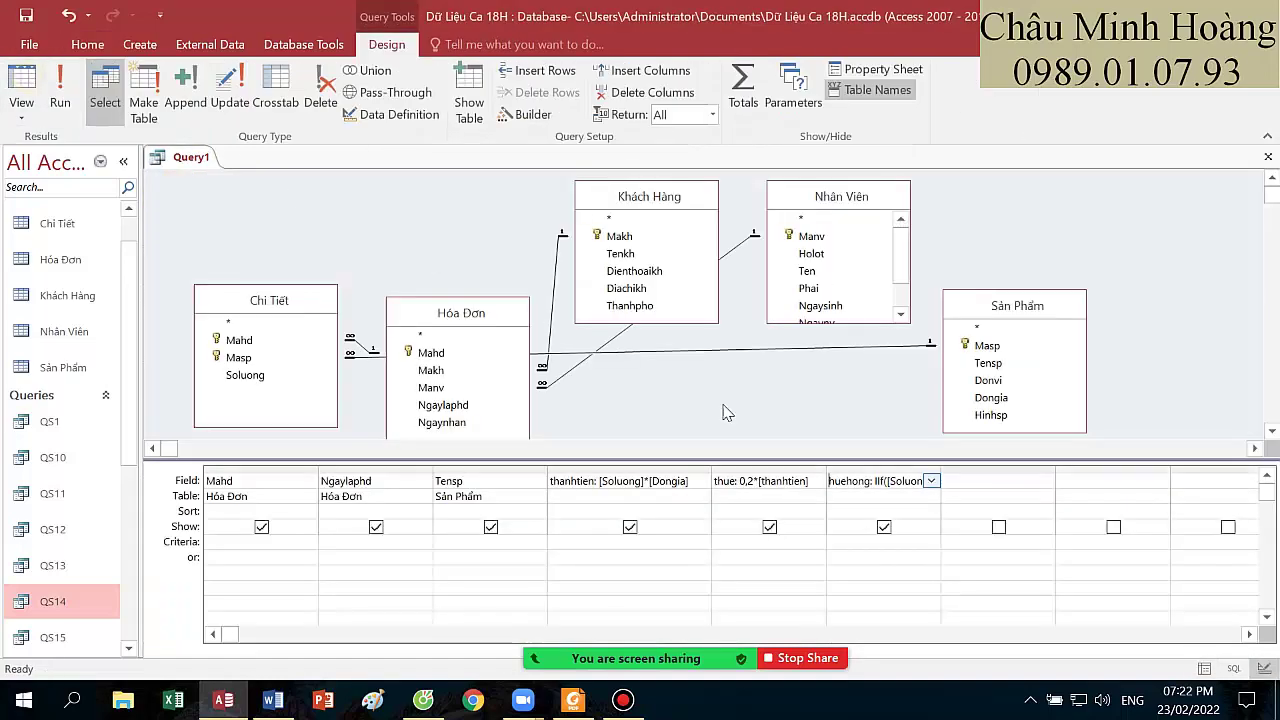
click(574, 700)
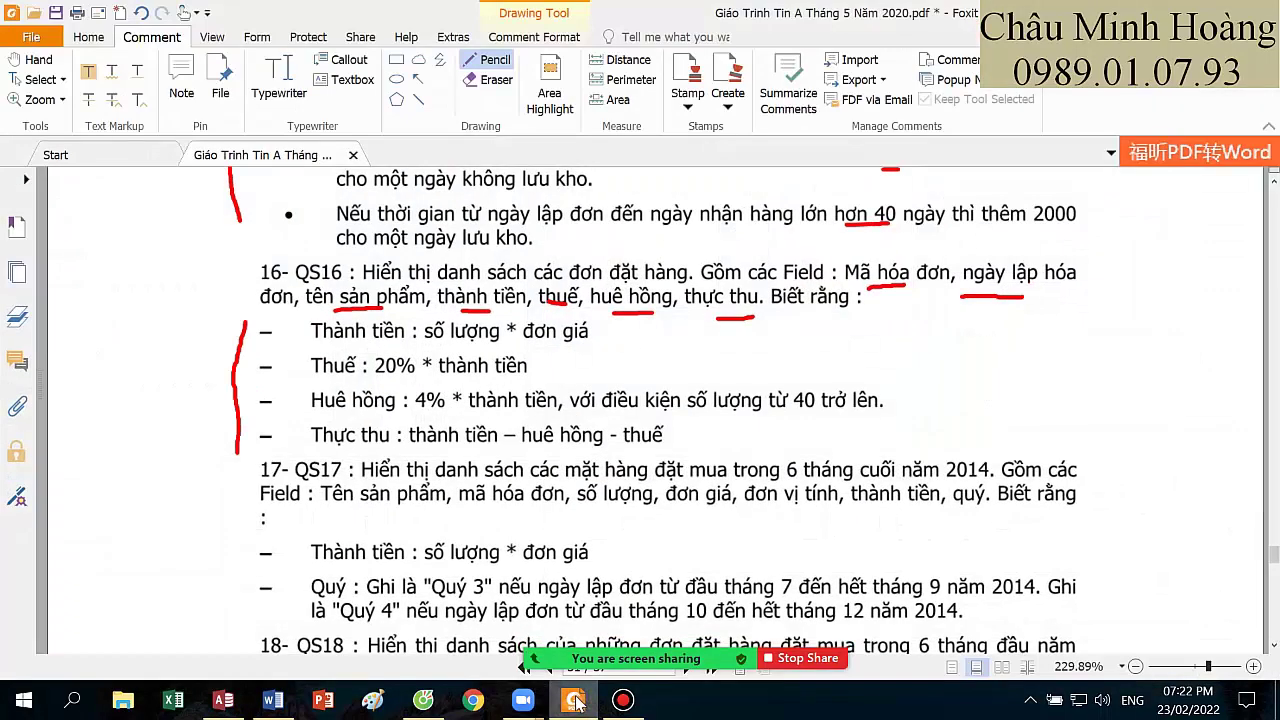
click(576, 703)
- Add the calculated field "thucthu : [thanhtien] - [huehong] - [thue]" and run the query to check the net income
right_click(975, 484)
click(1012, 637)
text(thuc)
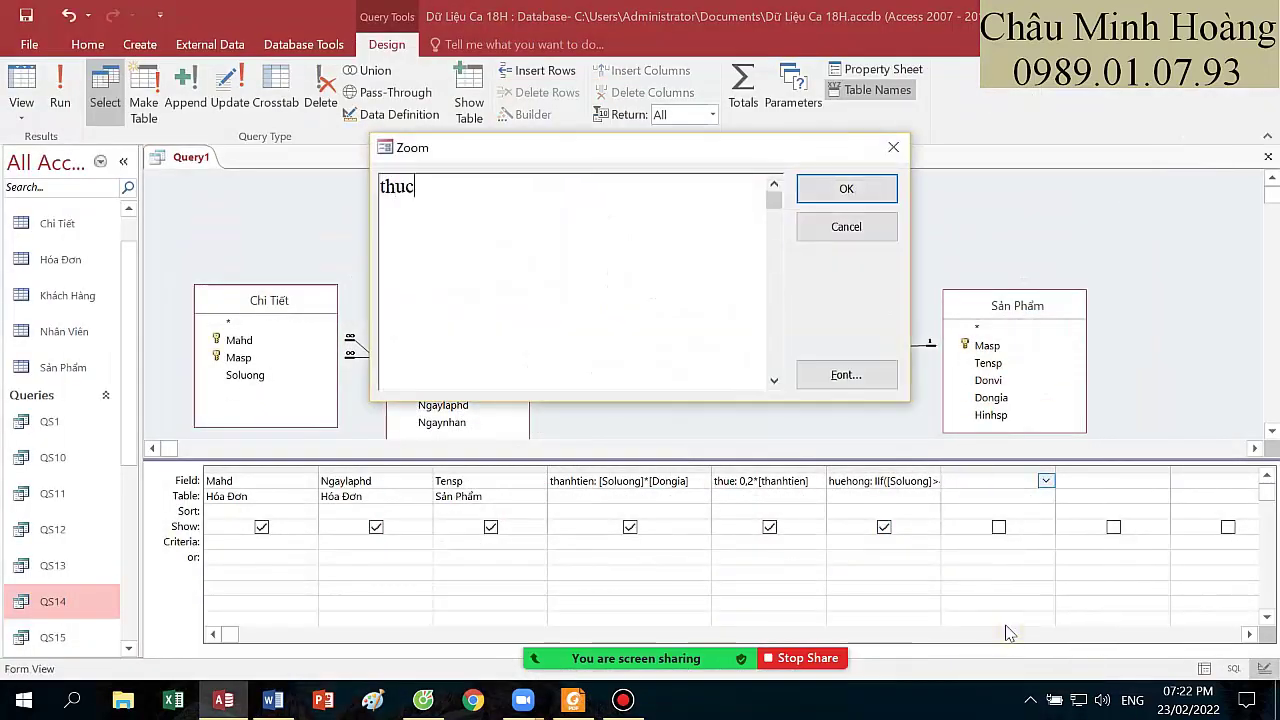
text(thu :)
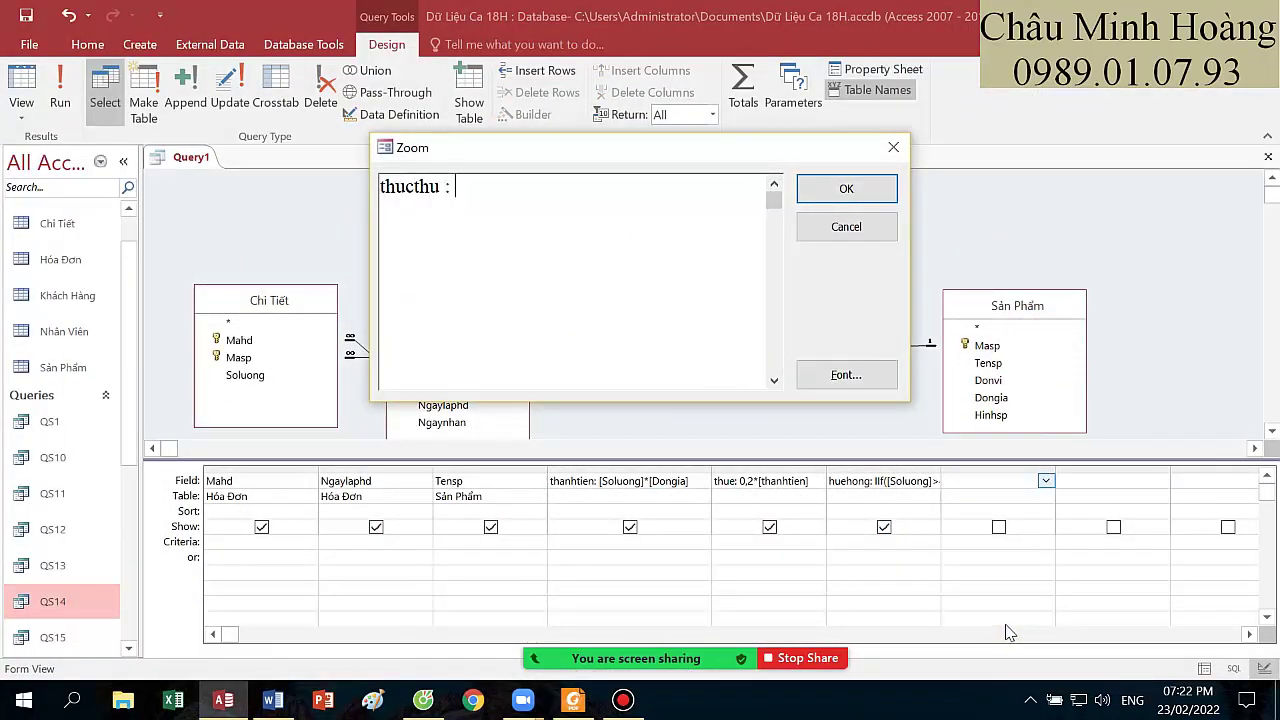
text( [thanhtien] - [huehong)
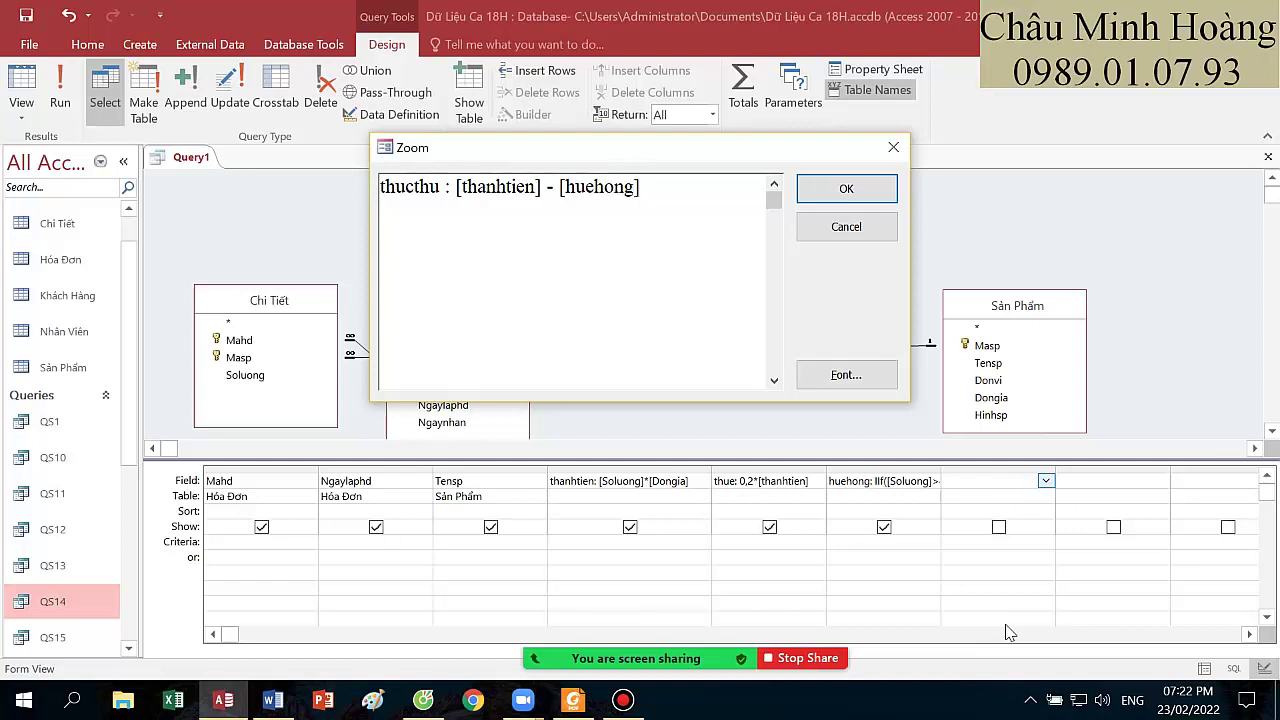
text(] - [thue)
key(Return)
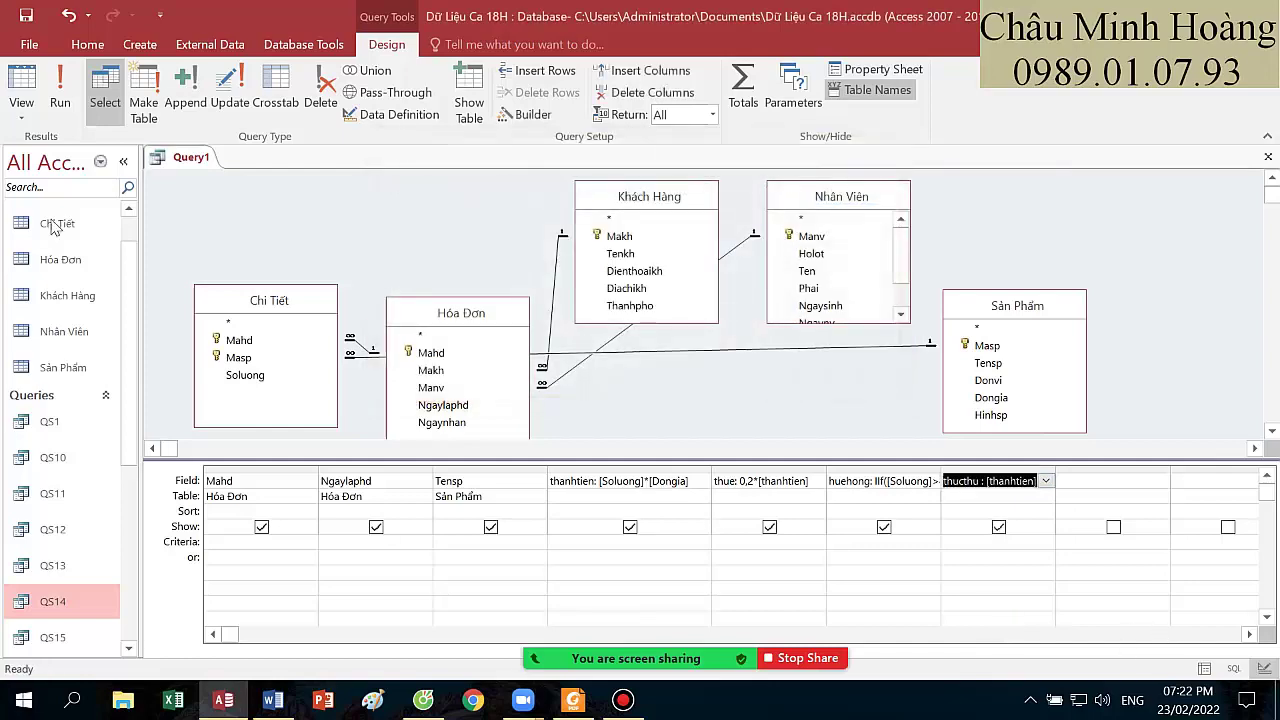
click(60, 90)
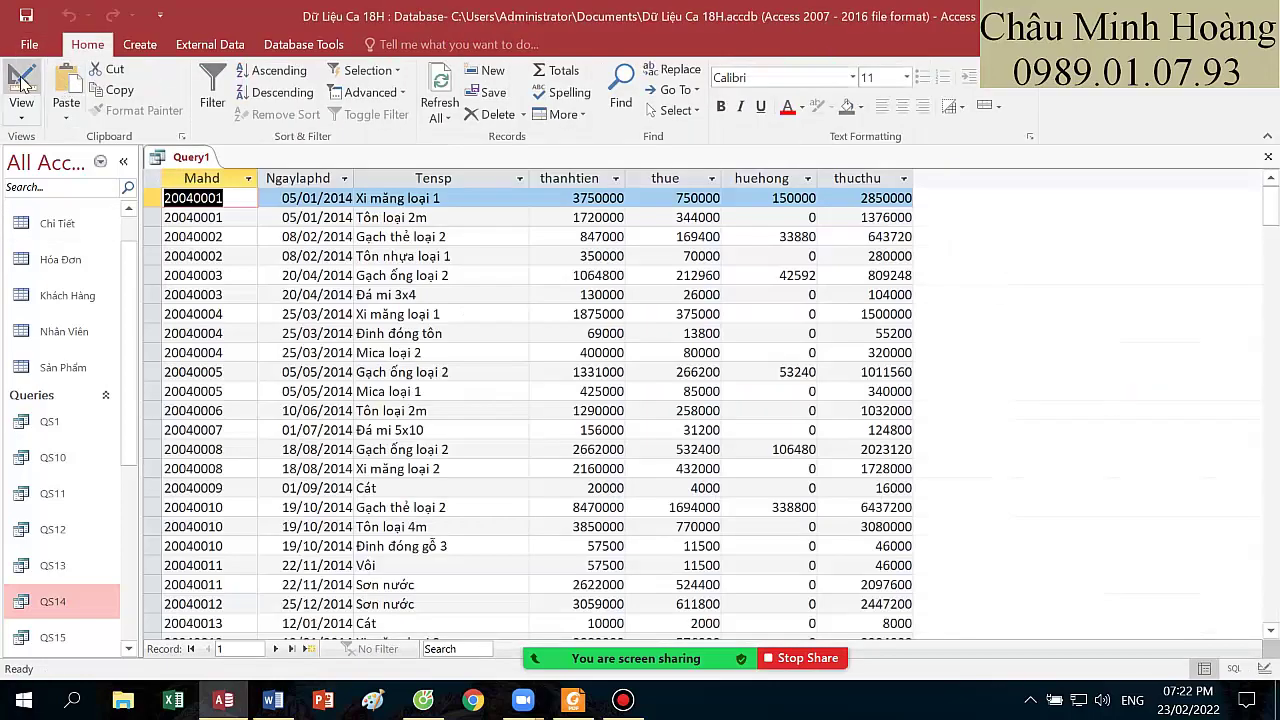
click(32, 82)
- Remove the unused Khách Hàng and Nhân Viên tables from the query
click(620, 205)
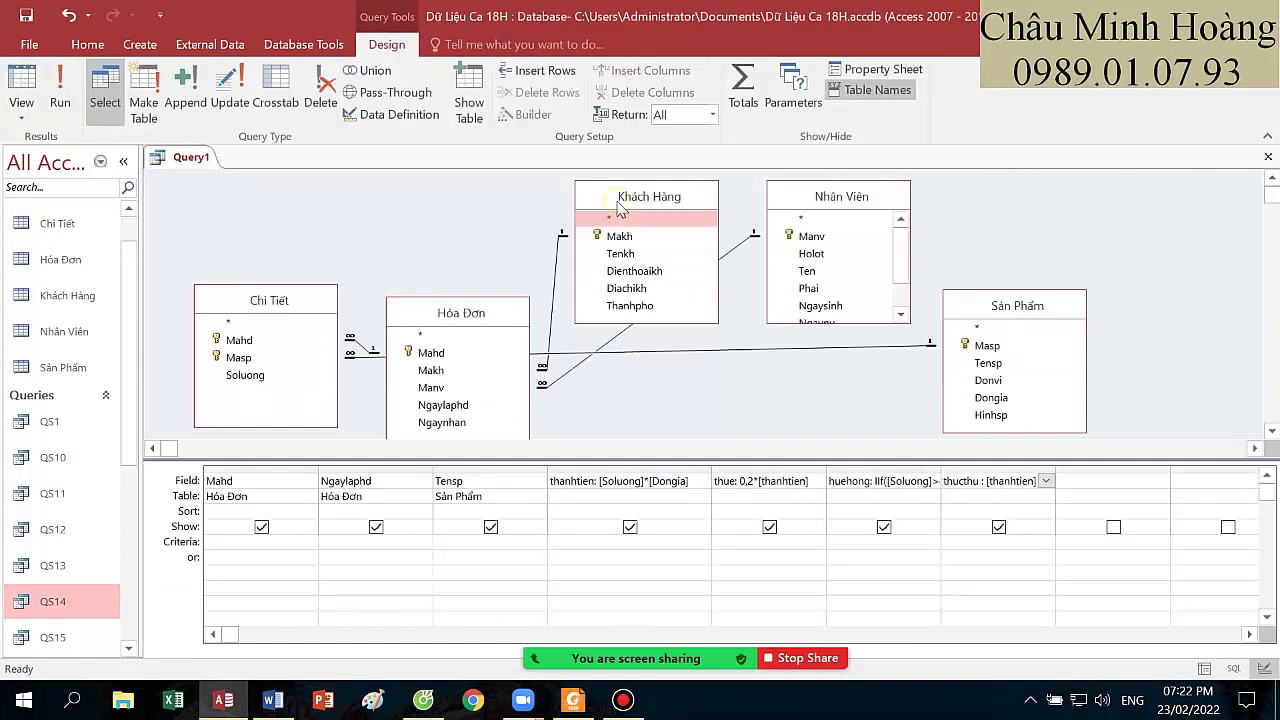
key(Delete)
key(Delete)
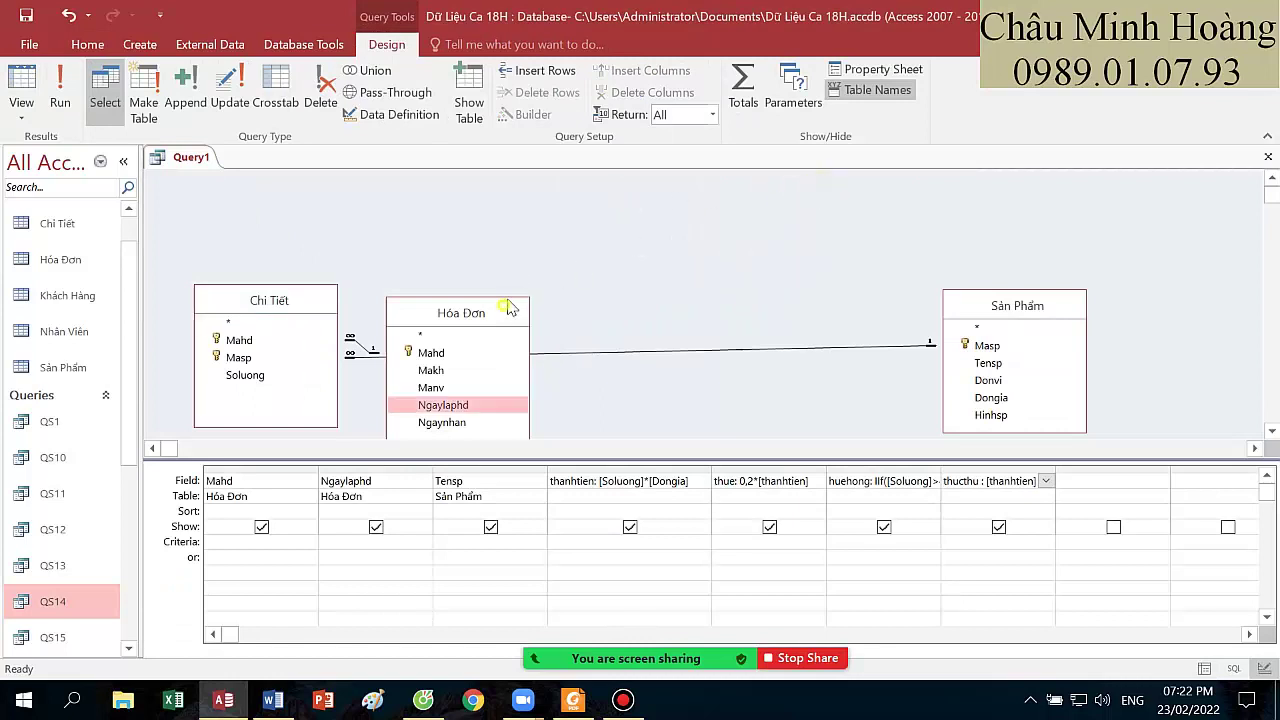
- Arrange the remaining tables in a row with Hóa Đơn first, Chi Tiết in the middle and Sản Phẩm last
drag(505, 313, 569, 211)
drag(332, 298, 711, 222)
drag(500, 211, 352, 218)
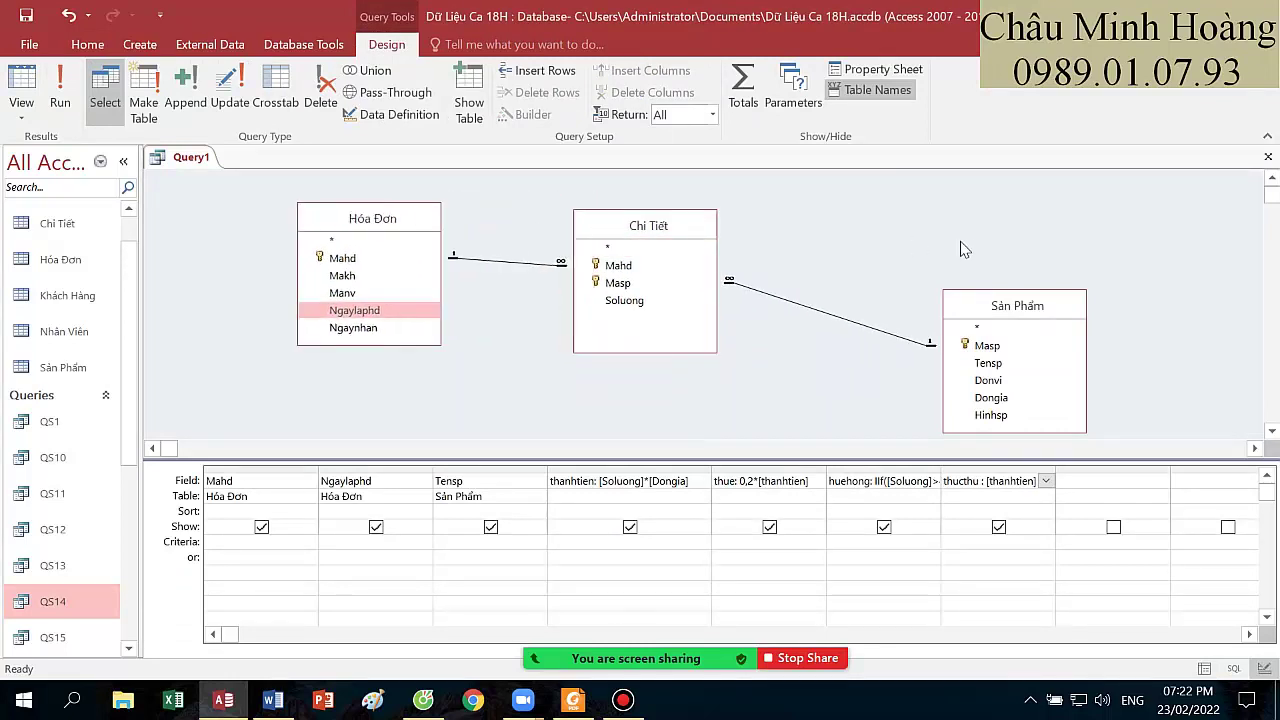
drag(985, 305, 823, 218)
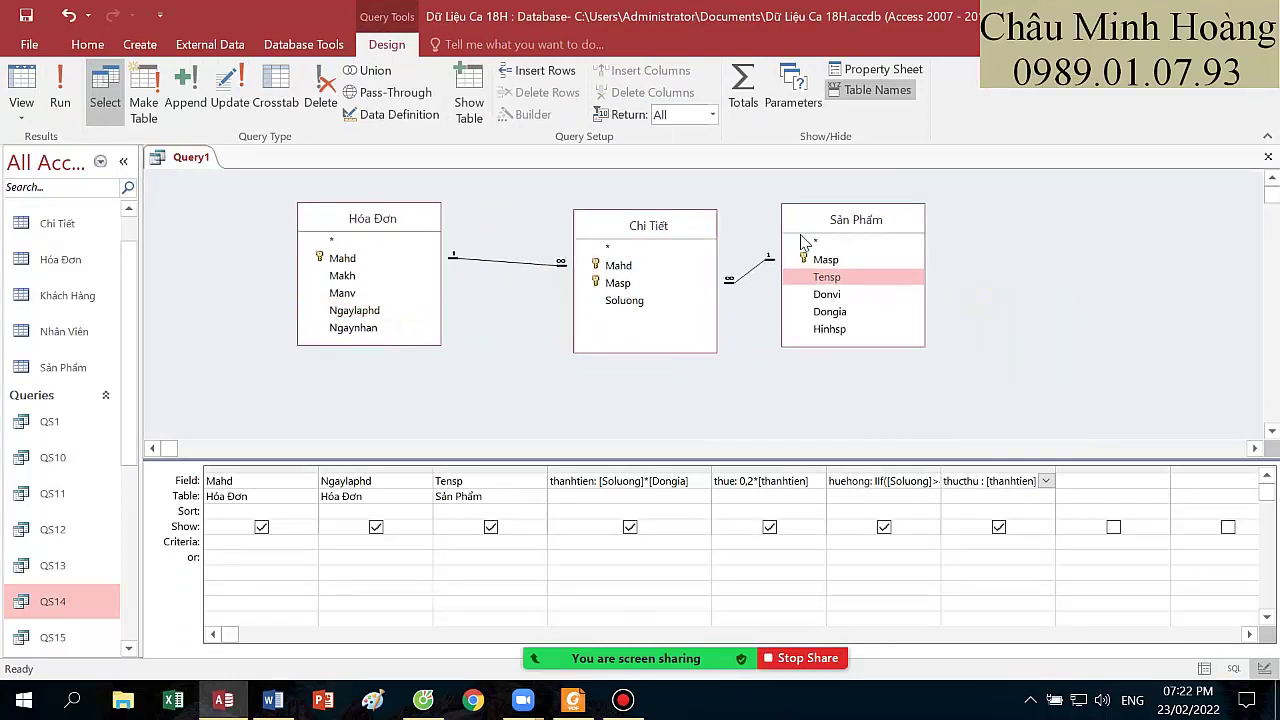
- Fit the Mahd, Ngaylaphd and Tensp columns of the design grid to their contents
double_click(316, 468)
double_click(383, 468)
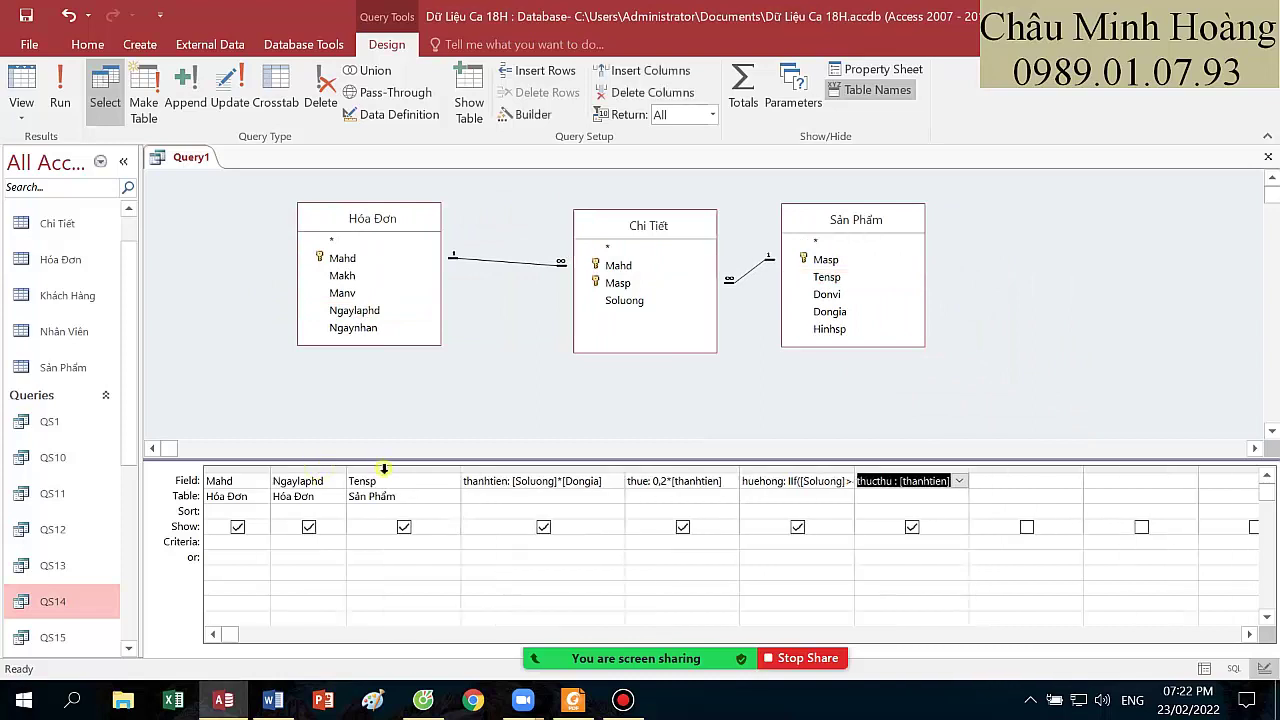
click(456, 466)
double_click(458, 466)
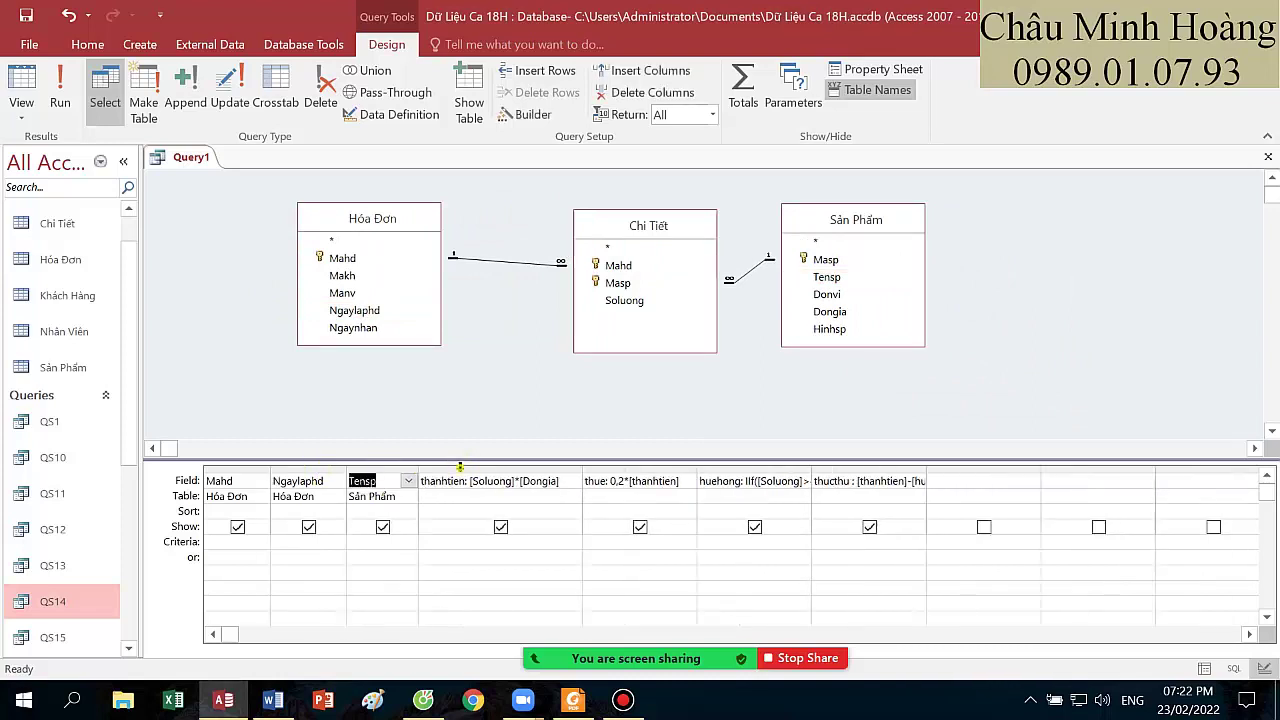
- Fit the huehong and thucthu columns of the design grid to their full expressions
click(694, 468)
double_click(812, 467)
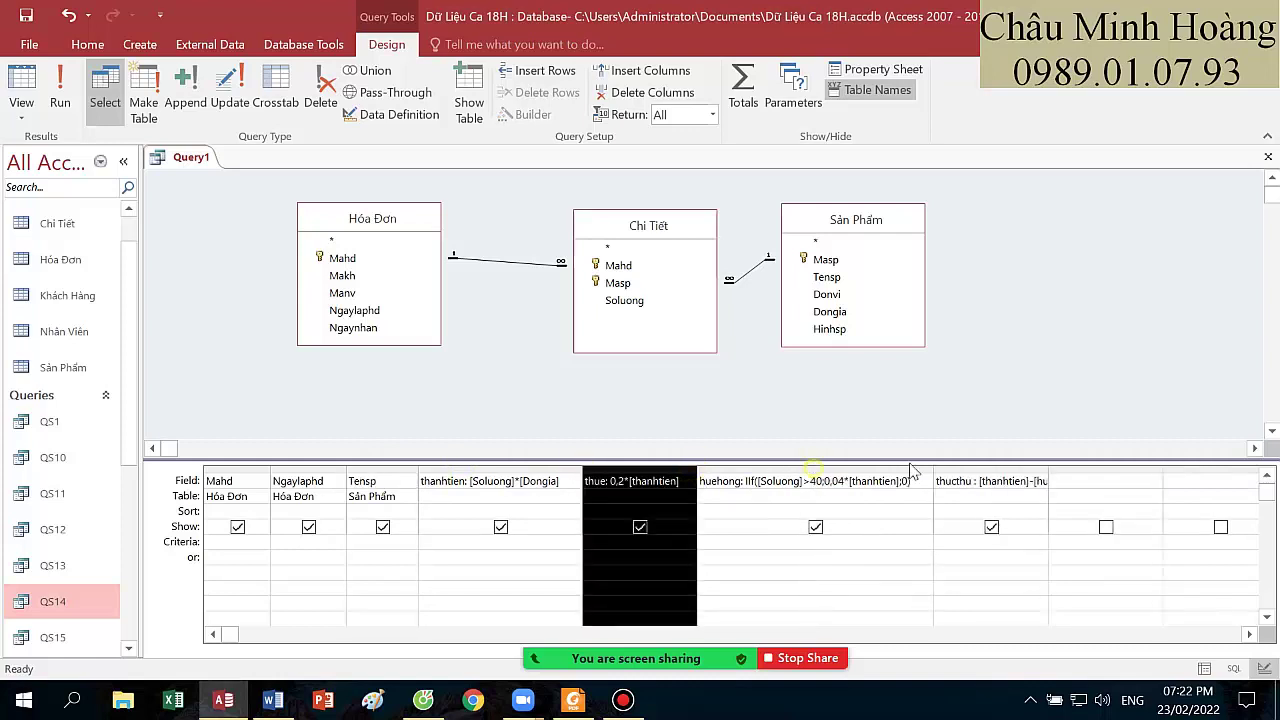
double_click(1047, 467)
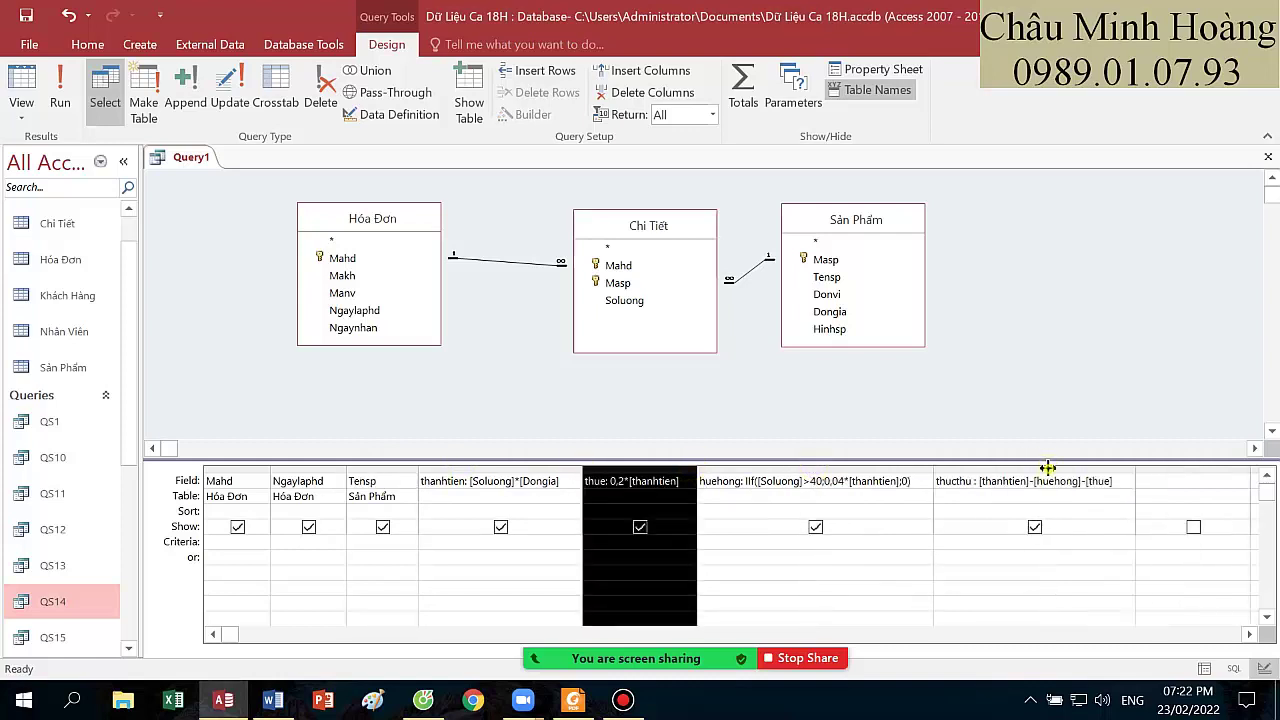
click(1093, 498)
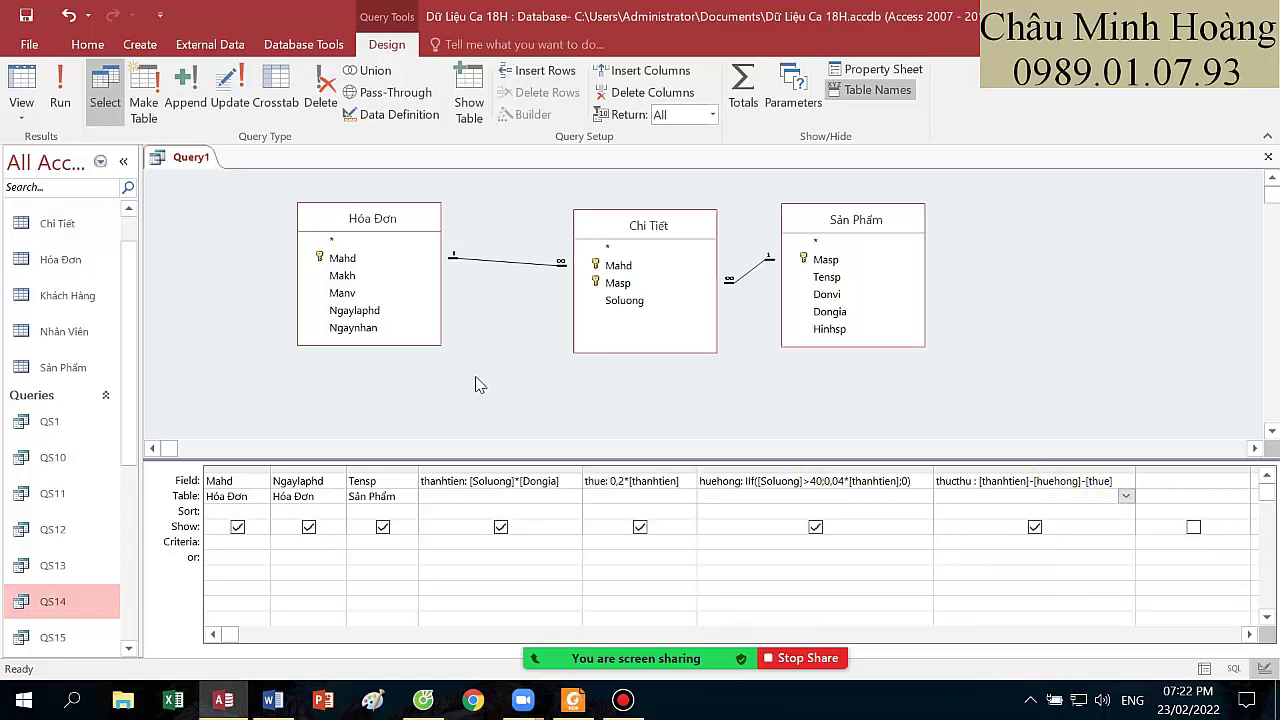
- Save the query as QS16
key(ctrl+s)
text(QS16)
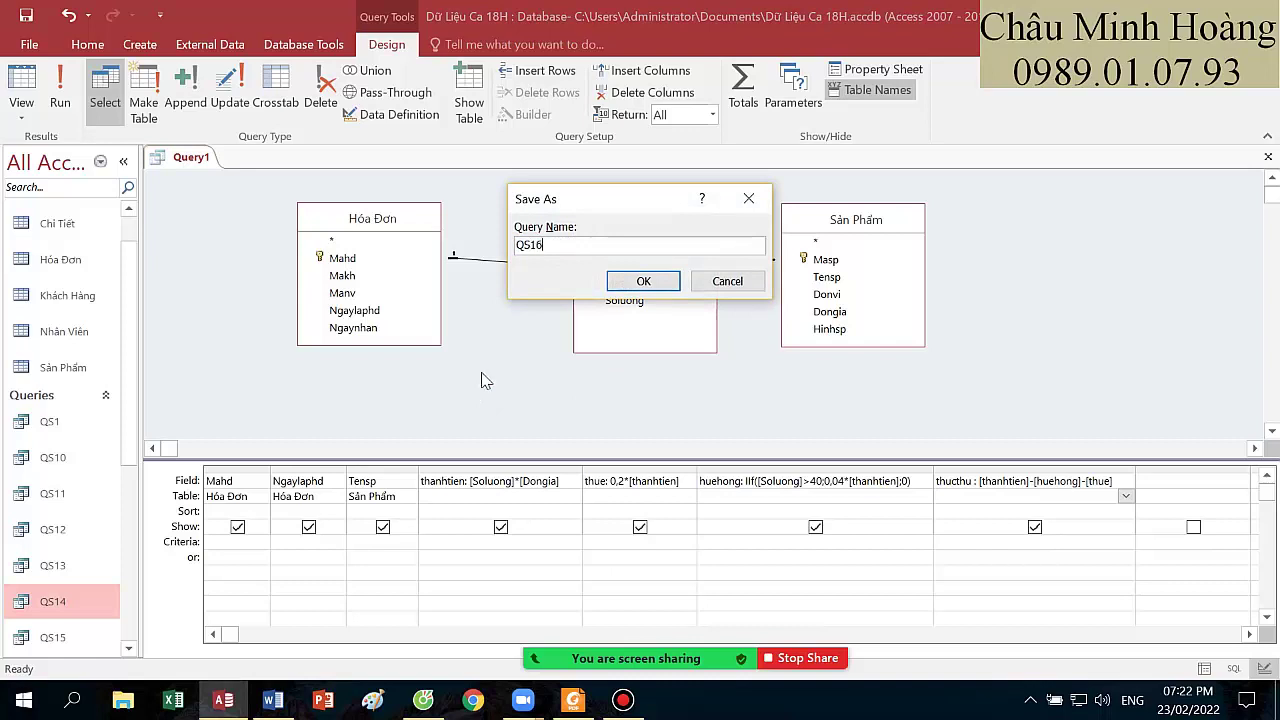
key(Return)
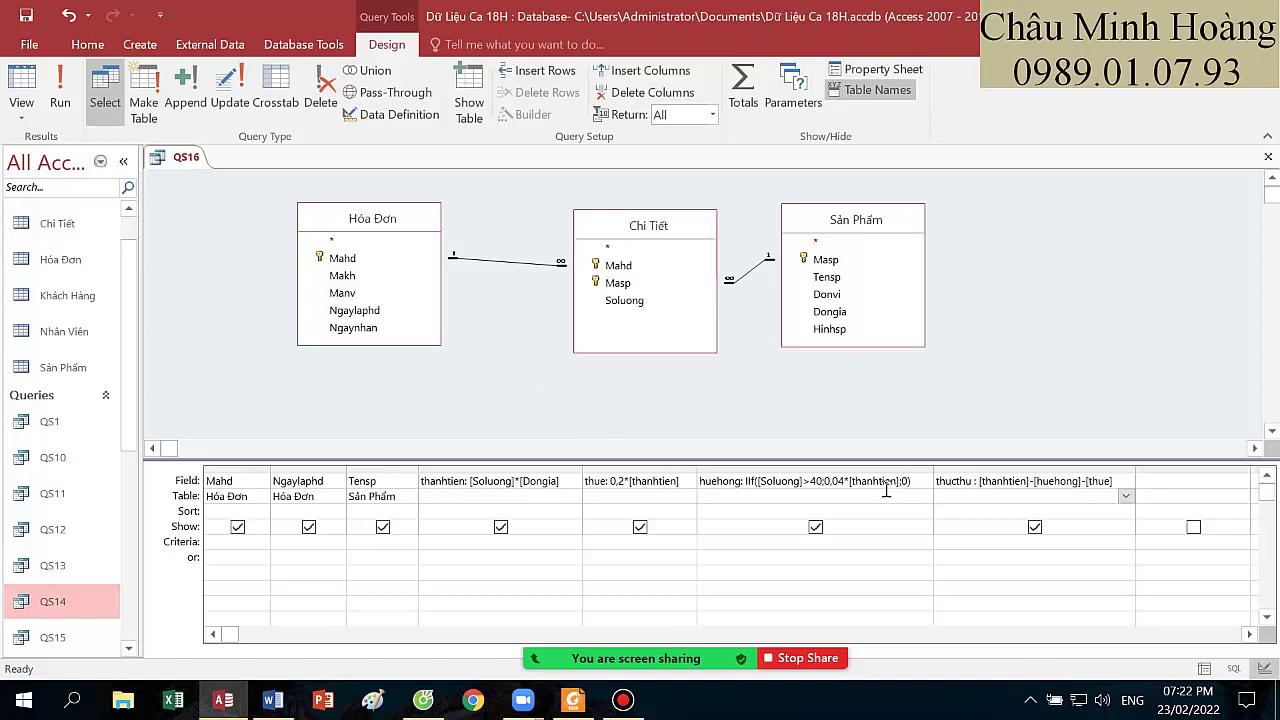
- Switch to the exercise PDF in Foxit and, in exercise QS17, mark the "6 tháng cuối năm 2014" period with an arc and underline the required fields
click(623, 700)
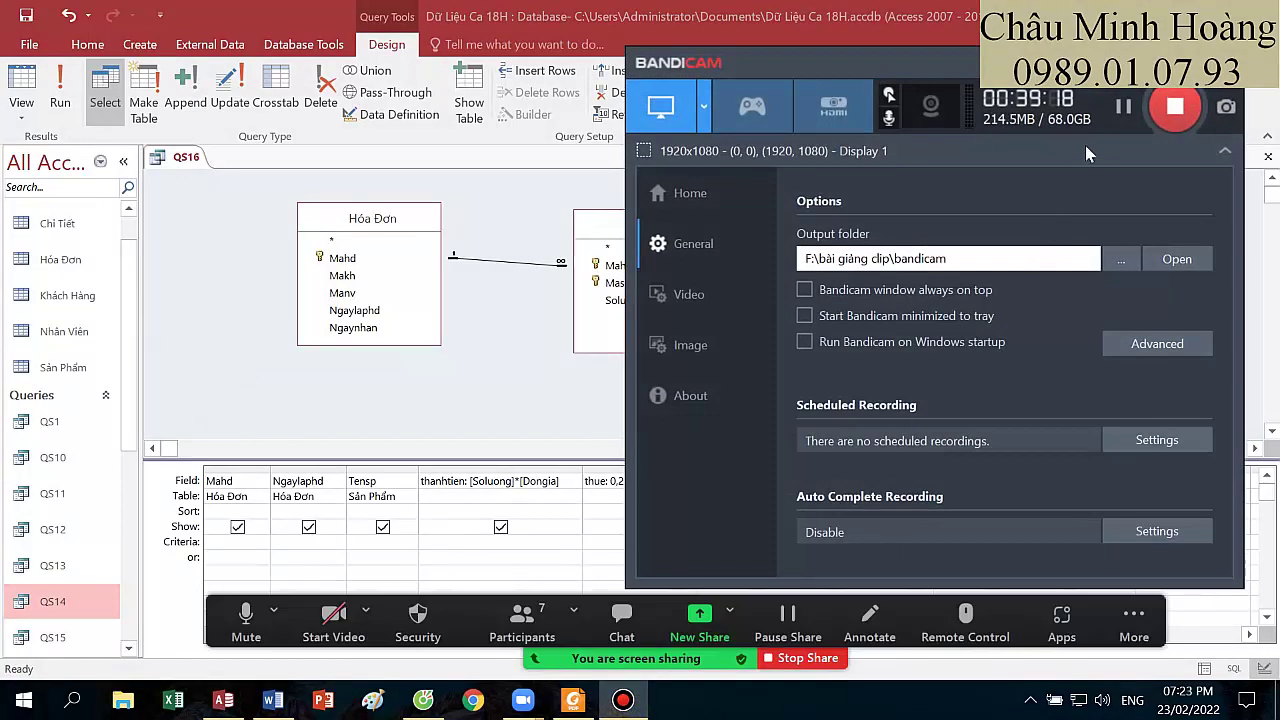
click(573, 700)
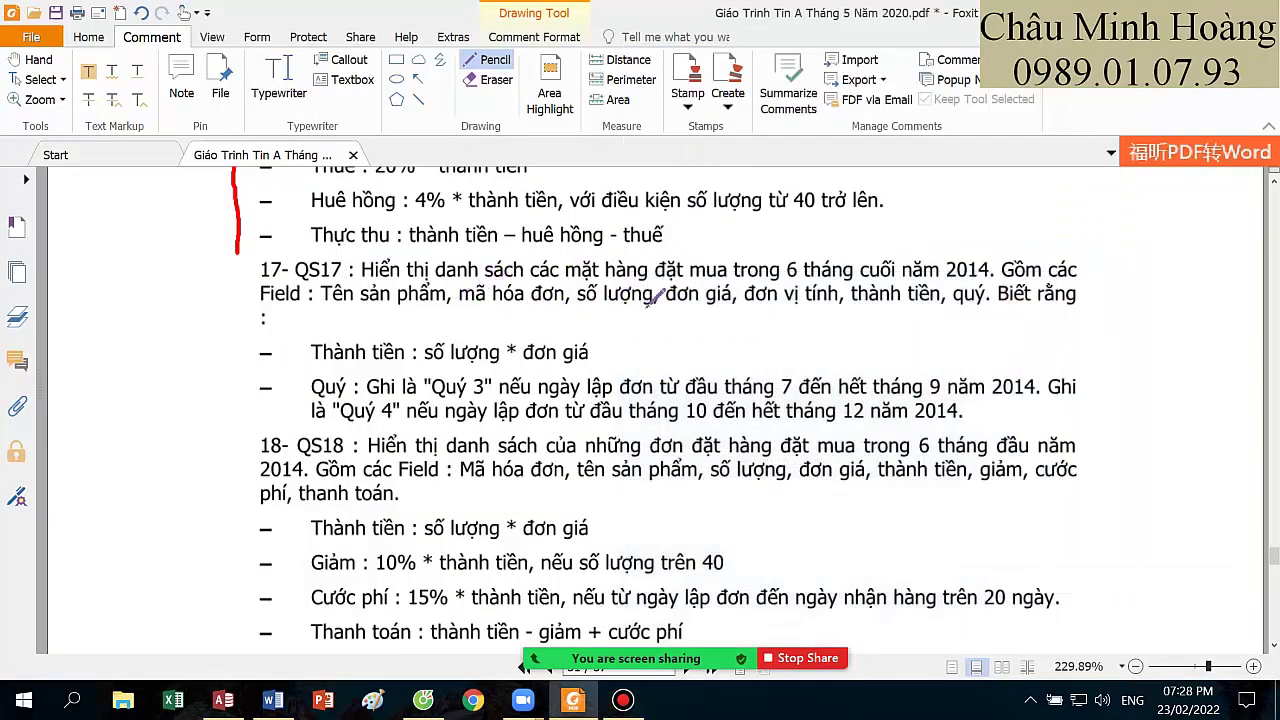
mouse_move(782, 260)
mouse_down()
mouse_move(922, 231)
mouse_move(970, 251)
mouse_up()
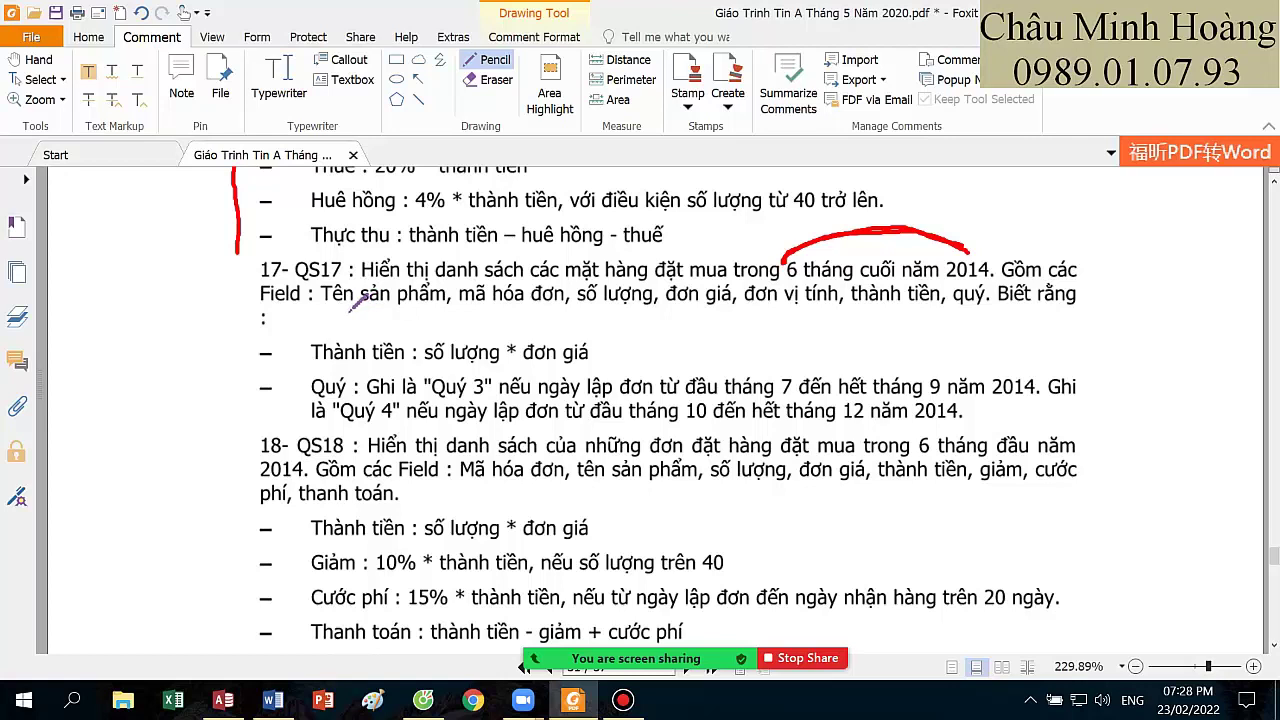
mouse_move(345, 314)
mouse_down()
mouse_move(836, 318)
mouse_move(992, 299)
mouse_up()
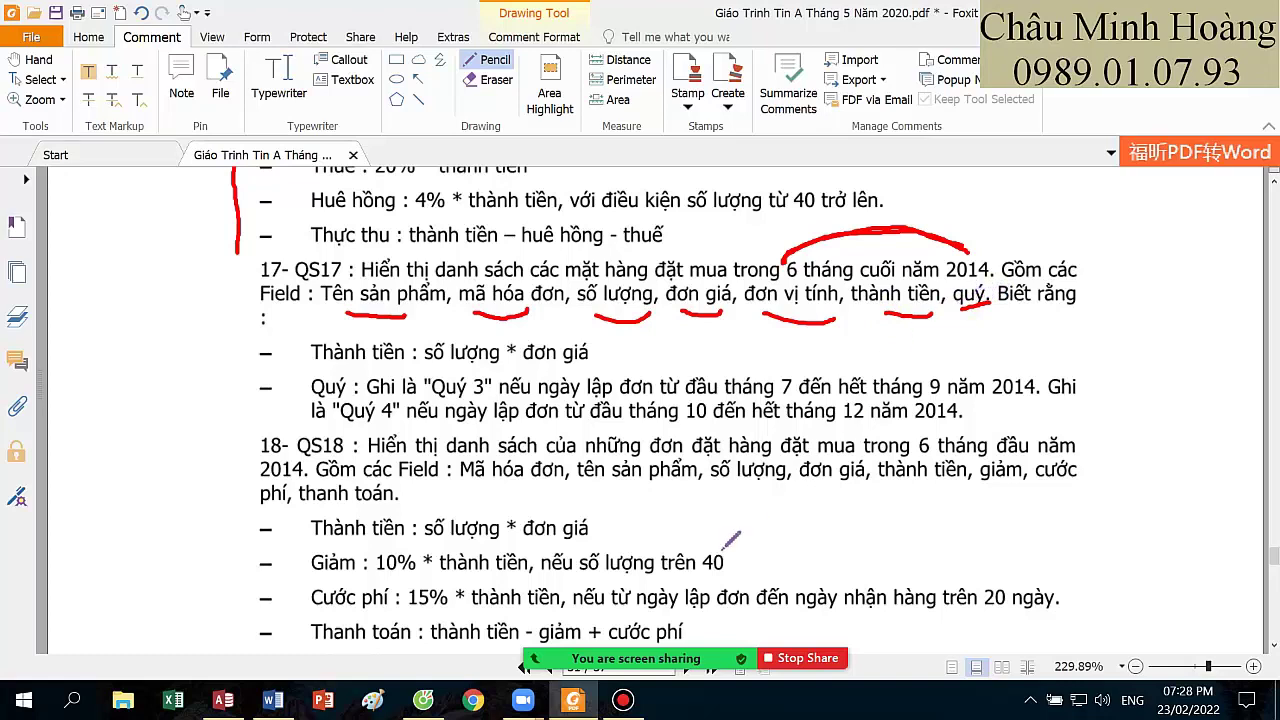
- Share the Access window and start a new query design with the Chi Tiết, Hóa Đơn, Khách Hàng, Nhân Viên and Sản Phẩm tables
click(699, 620)
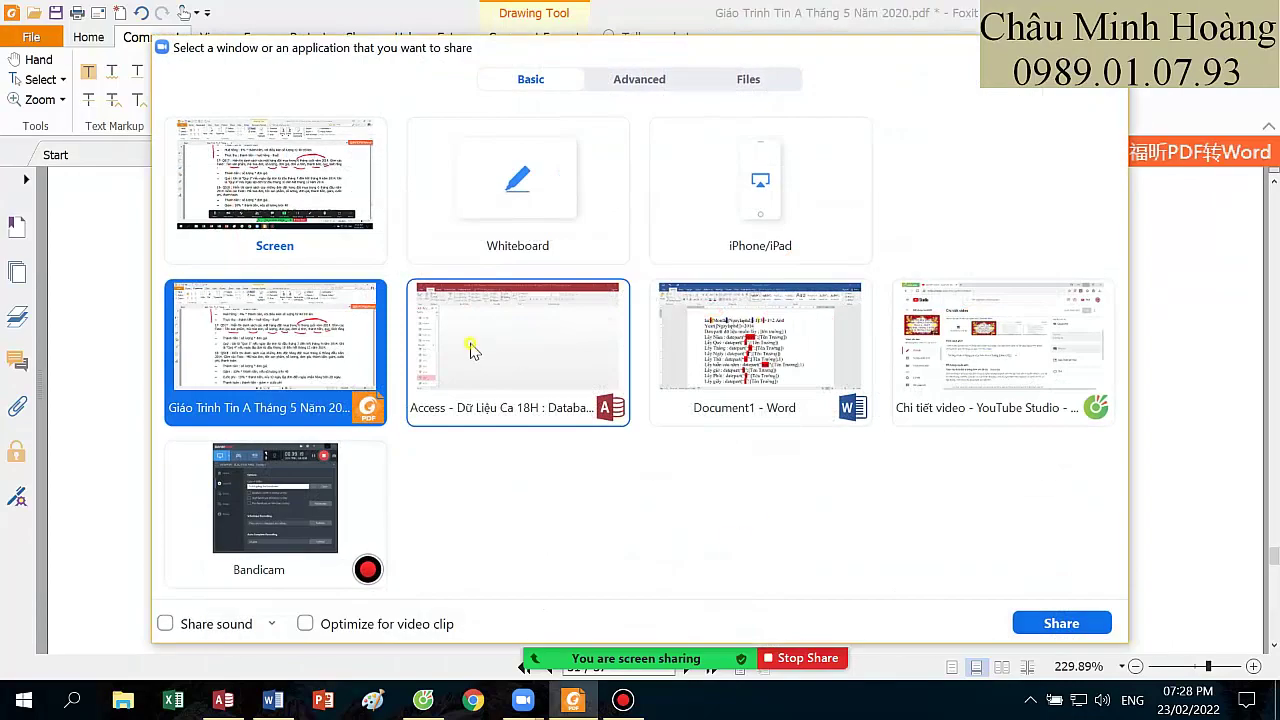
double_click(473, 353)
click(140, 44)
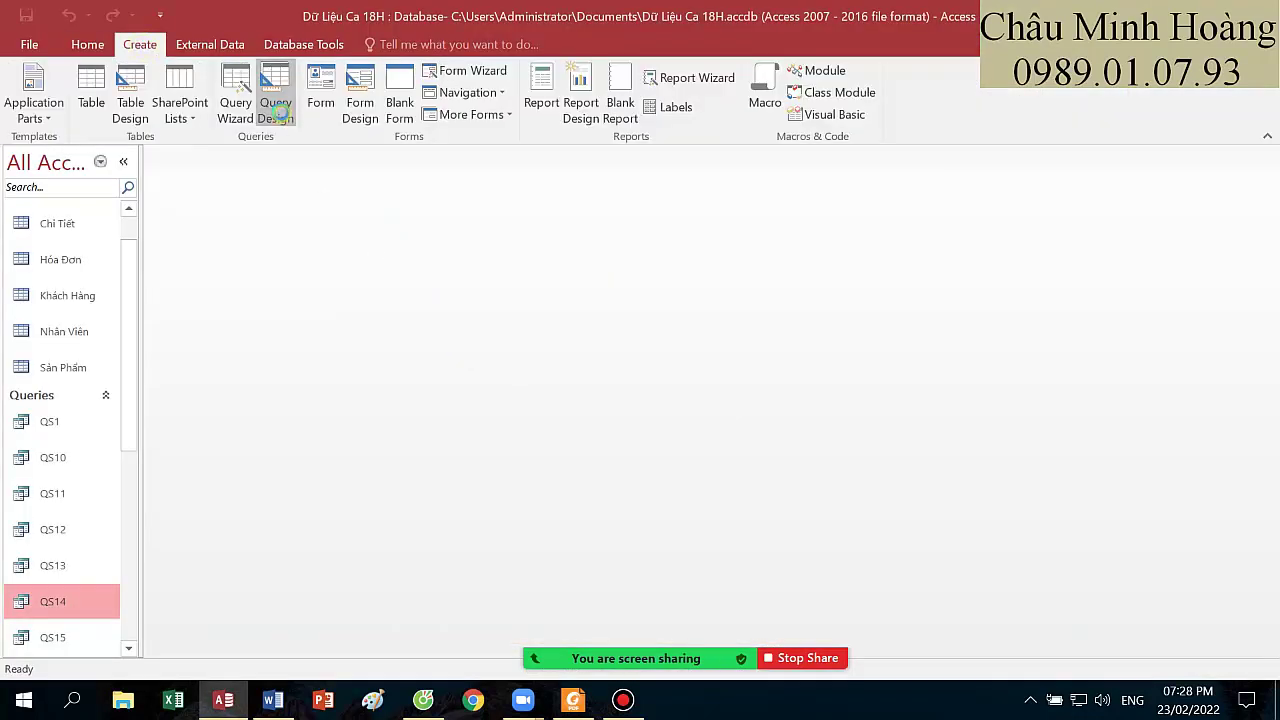
click(279, 100)
shift+click(526, 316)
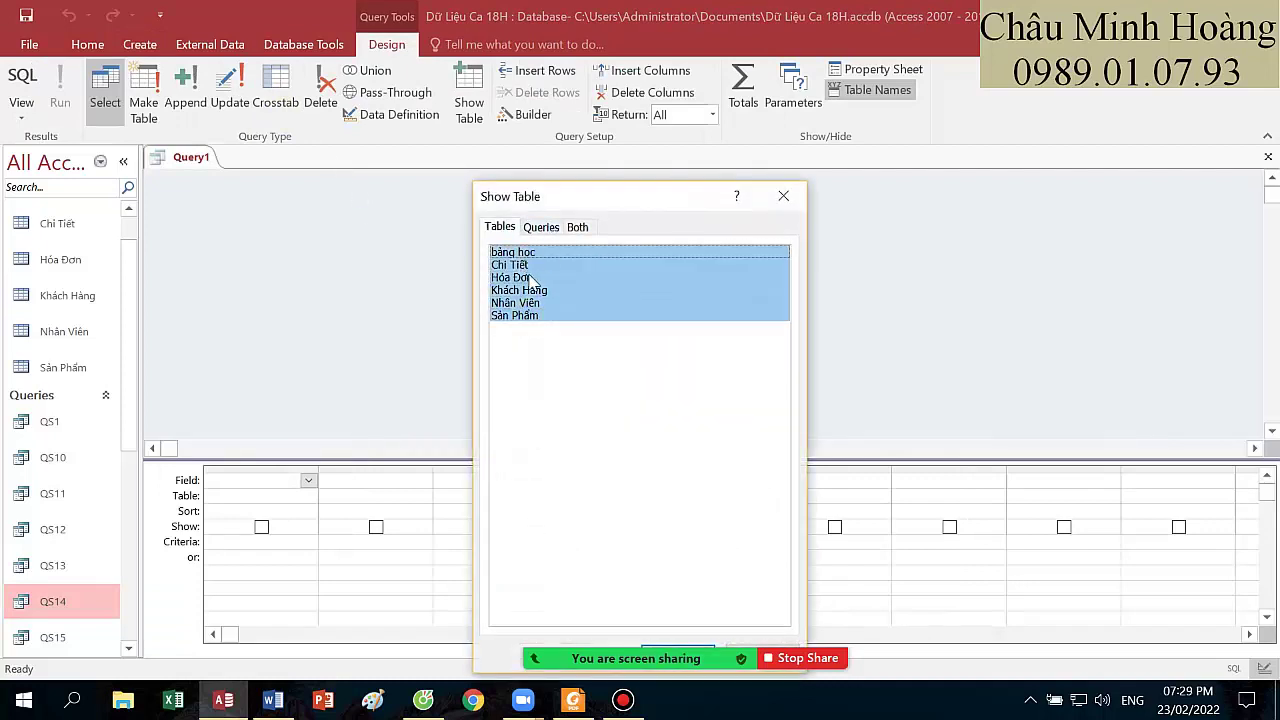
click(517, 316)
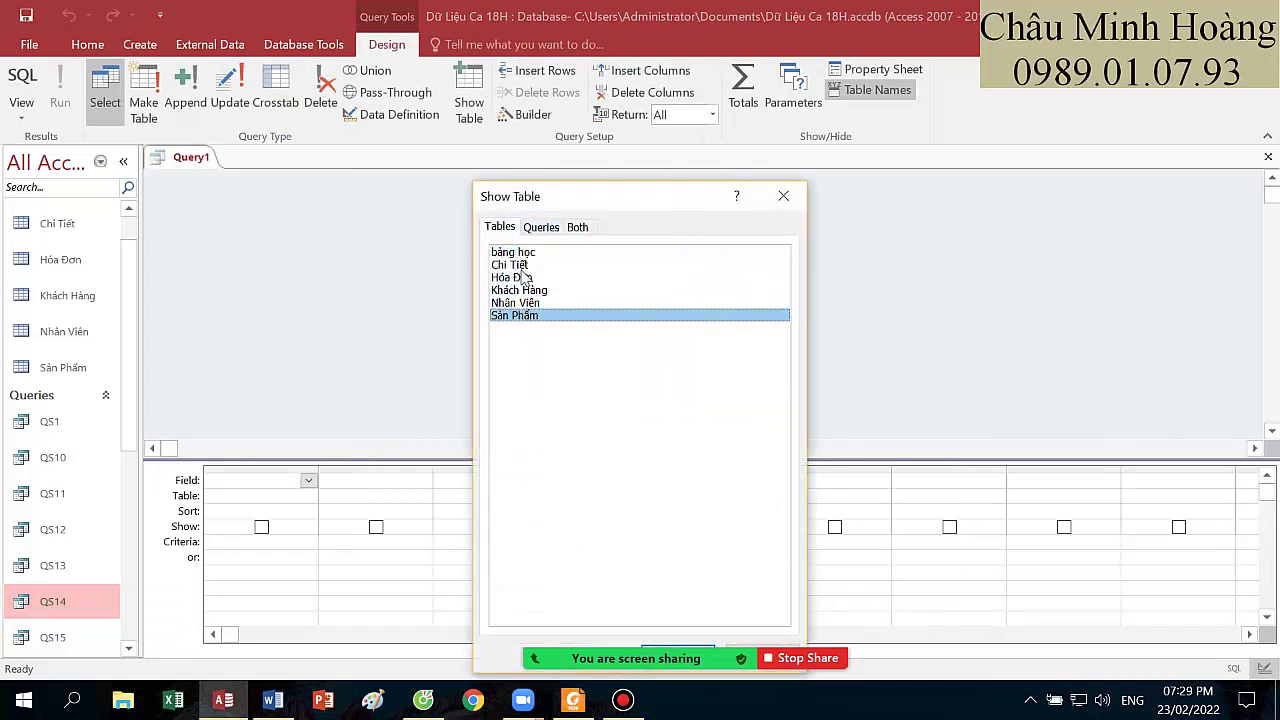
shift+click(522, 266)
drag(560, 200, 555, 151)
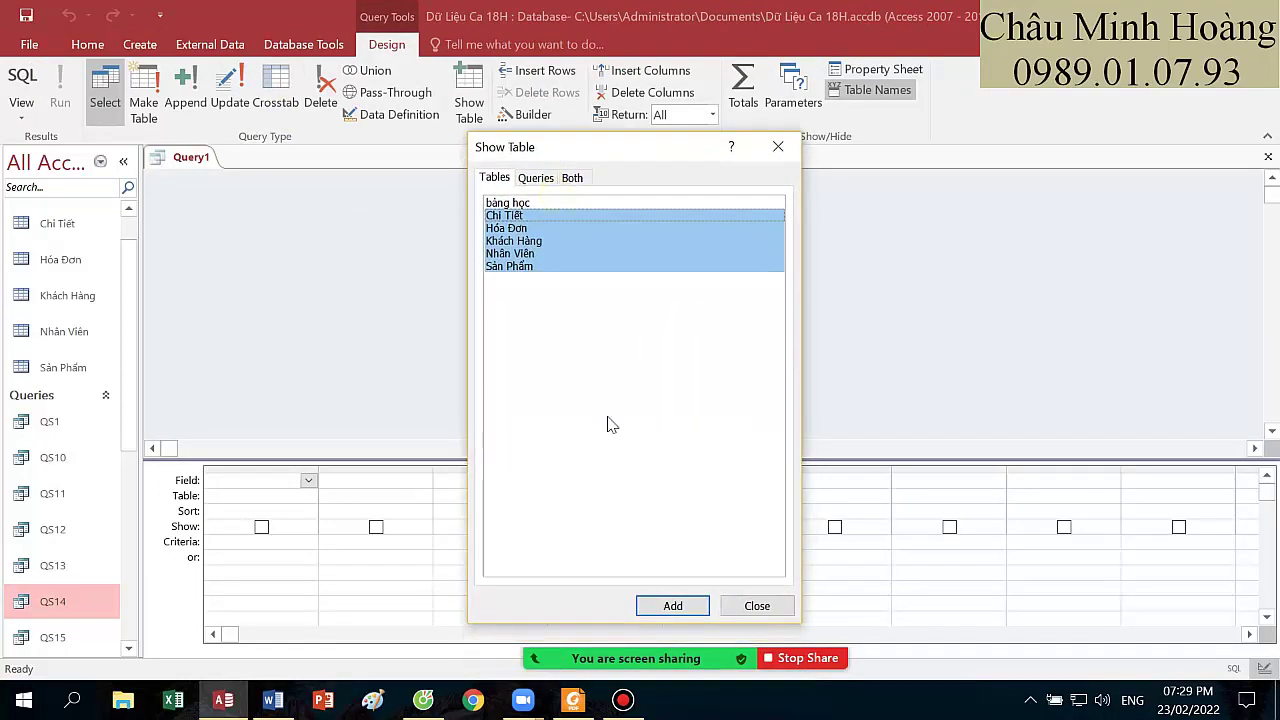
click(673, 606)
click(754, 606)
- Following the PDF's field list, add Tensp from Sản Phẩm and Mahd from Hóa Đơn to the query, moving both tables lower in the diagram
click(573, 700)
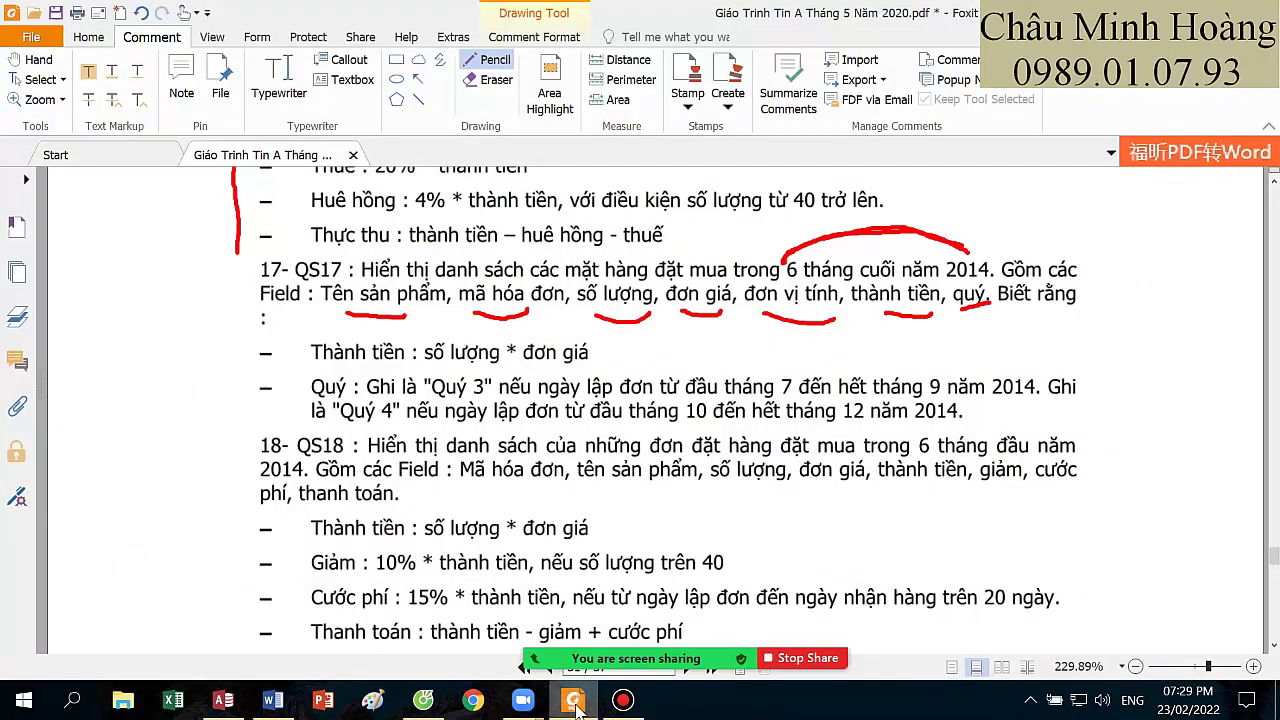
click(576, 706)
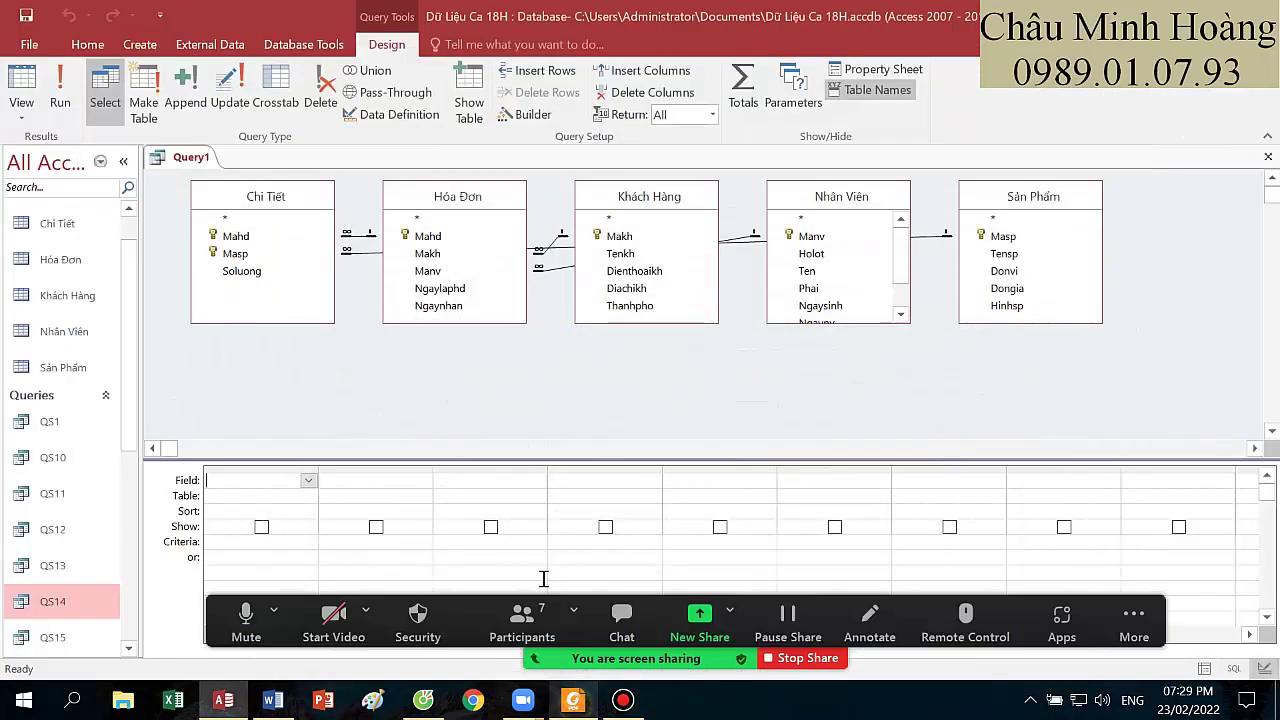
double_click(1004, 254)
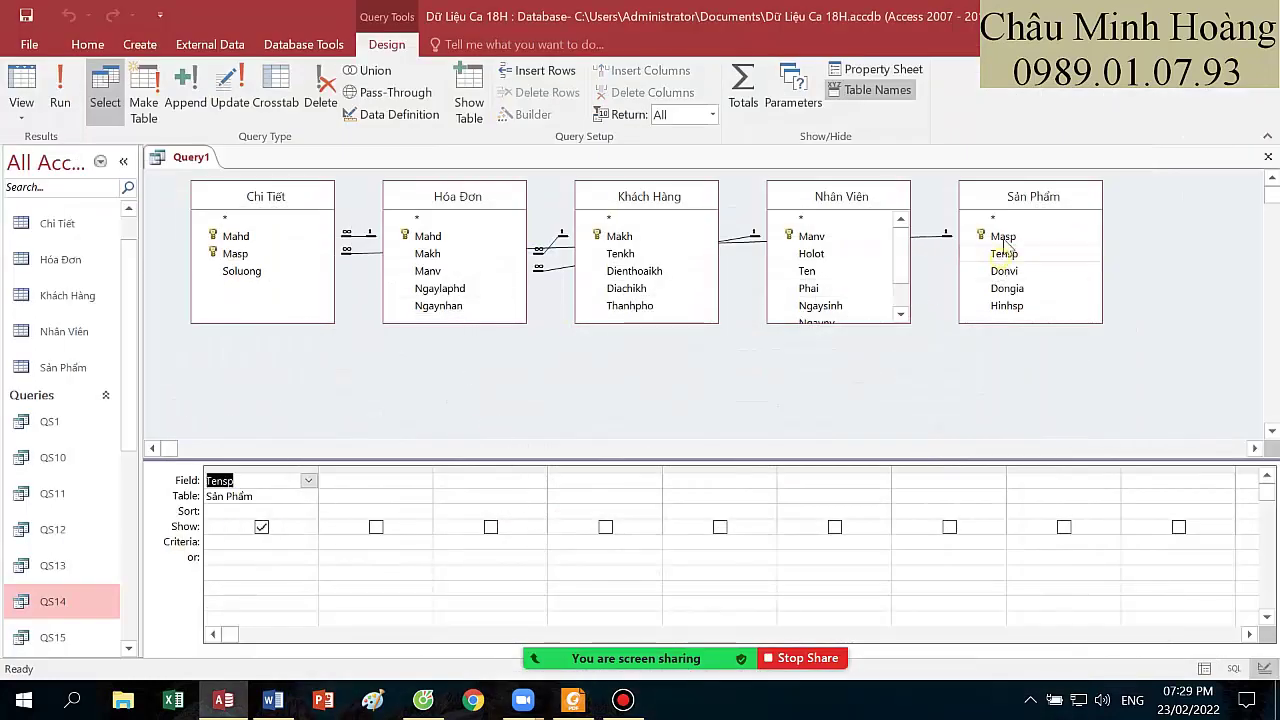
drag(1015, 197, 1008, 300)
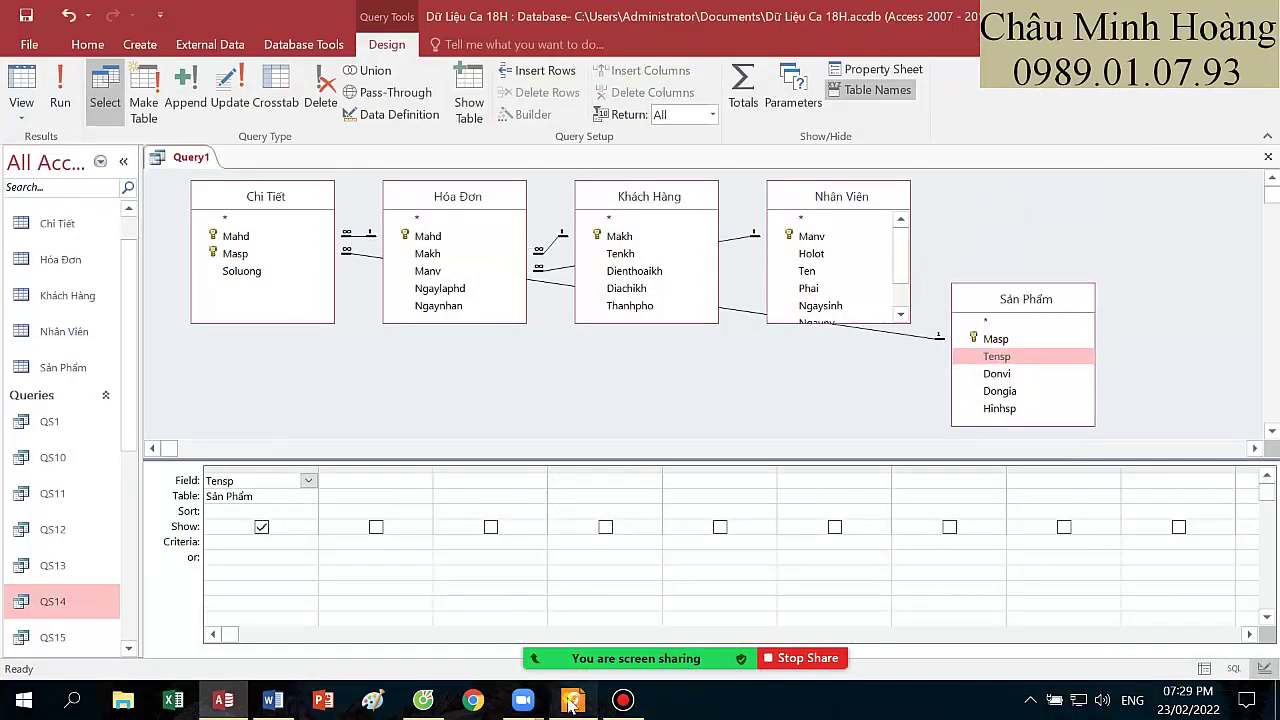
click(572, 701)
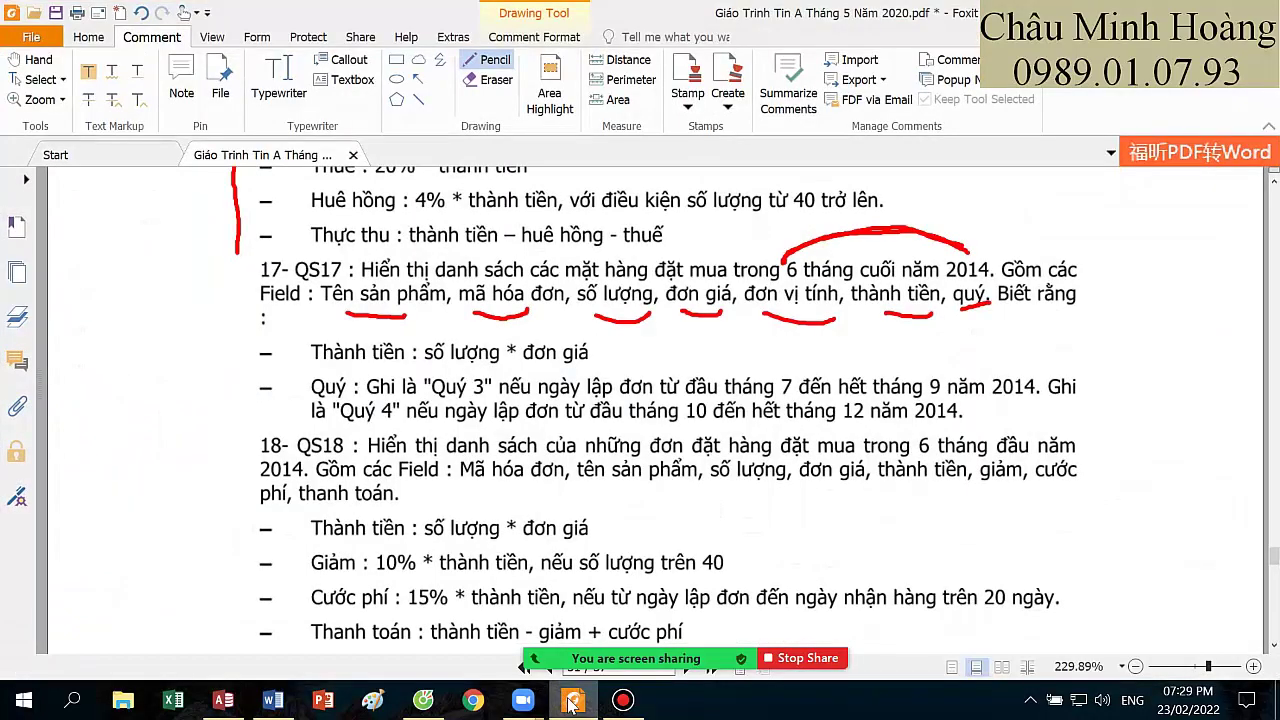
click(572, 703)
drag(455, 213, 454, 314)
double_click(428, 337)
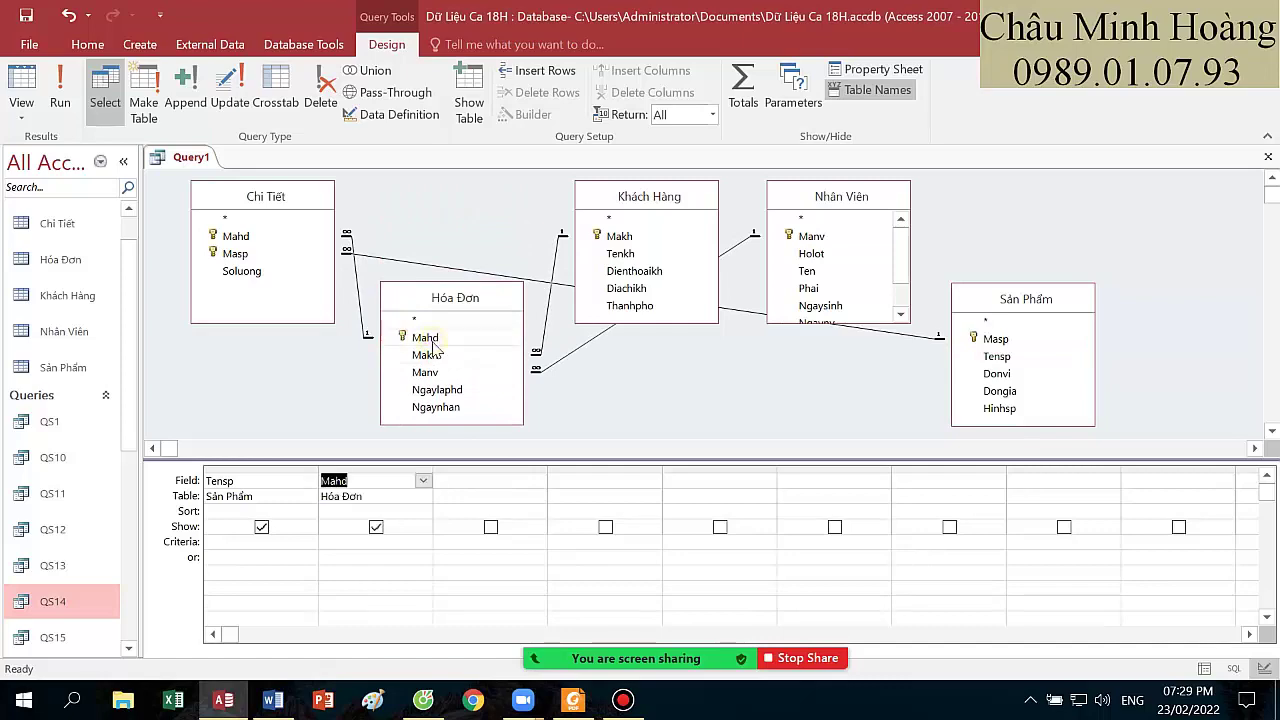
- Check the field list in the PDF, add Soluong from Chi Tiết to the query and move that table down beside Hóa Đơn
click(572, 701)
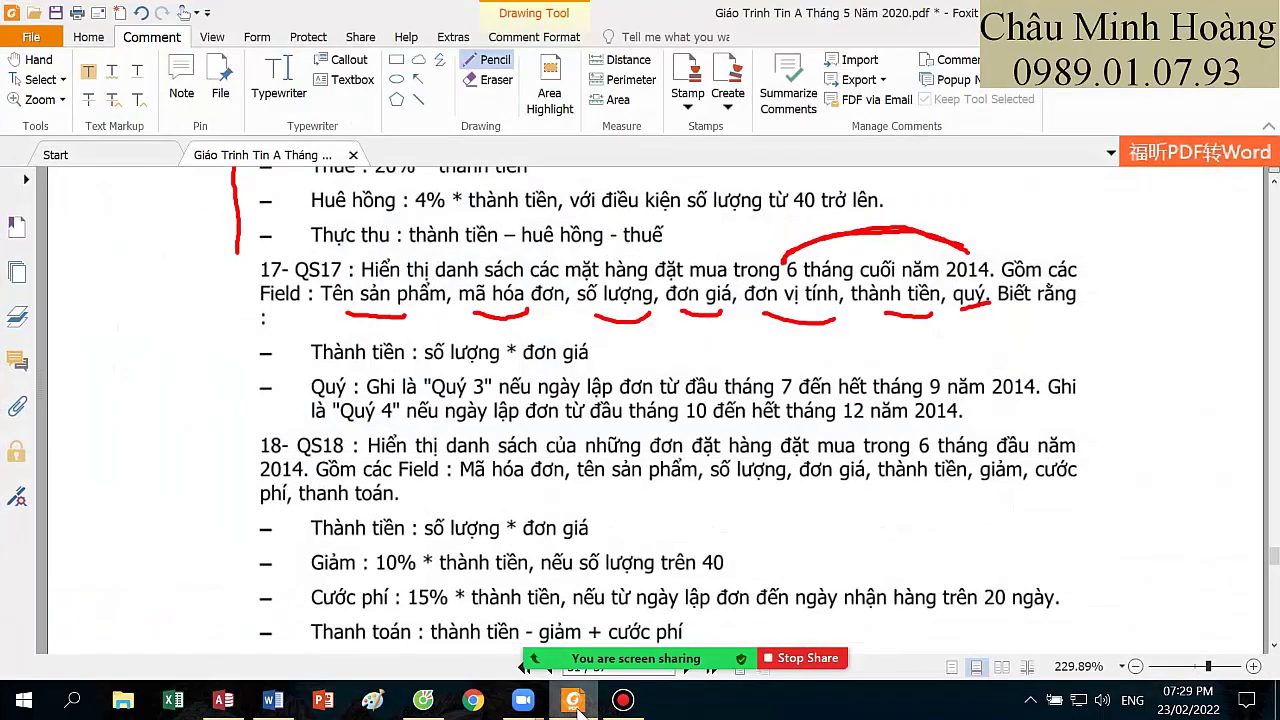
click(578, 704)
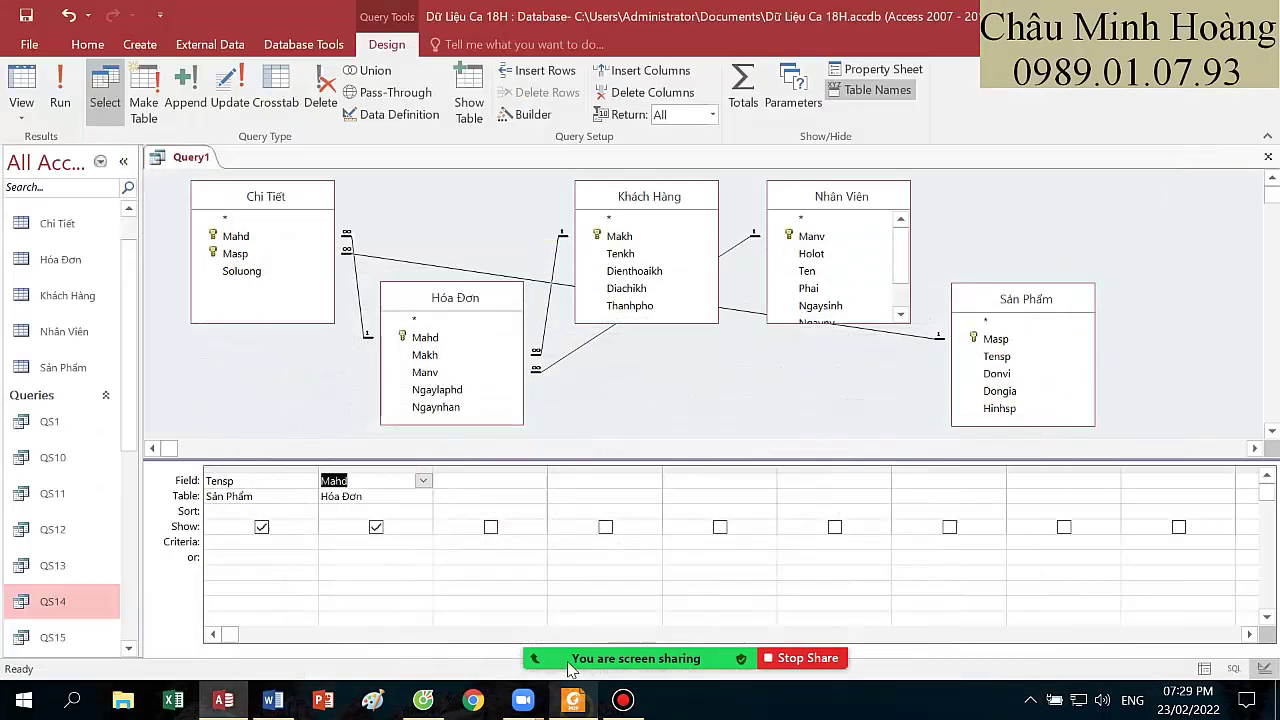
double_click(245, 271)
drag(262, 196, 265, 276)
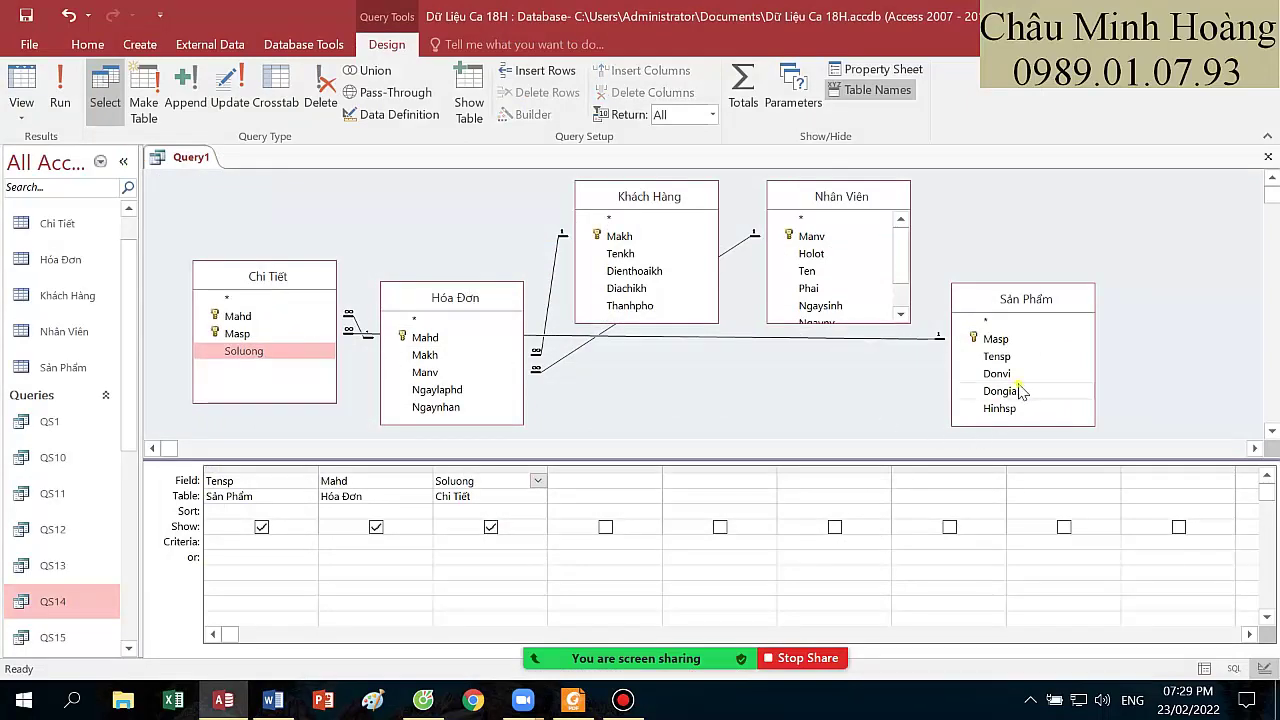
- Add the Dongia and Donvi fields from Sản Phẩm after Soluong, following the field order in the PDF
double_click(999, 391)
click(571, 703)
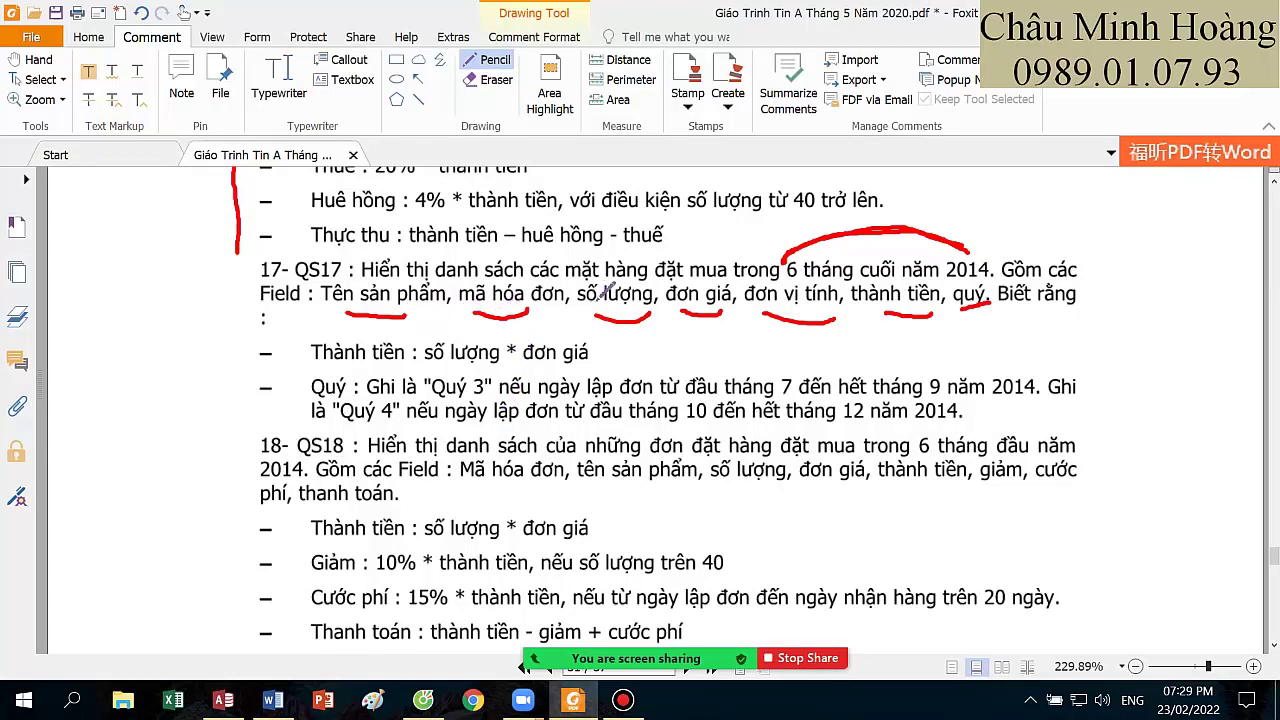
click(568, 703)
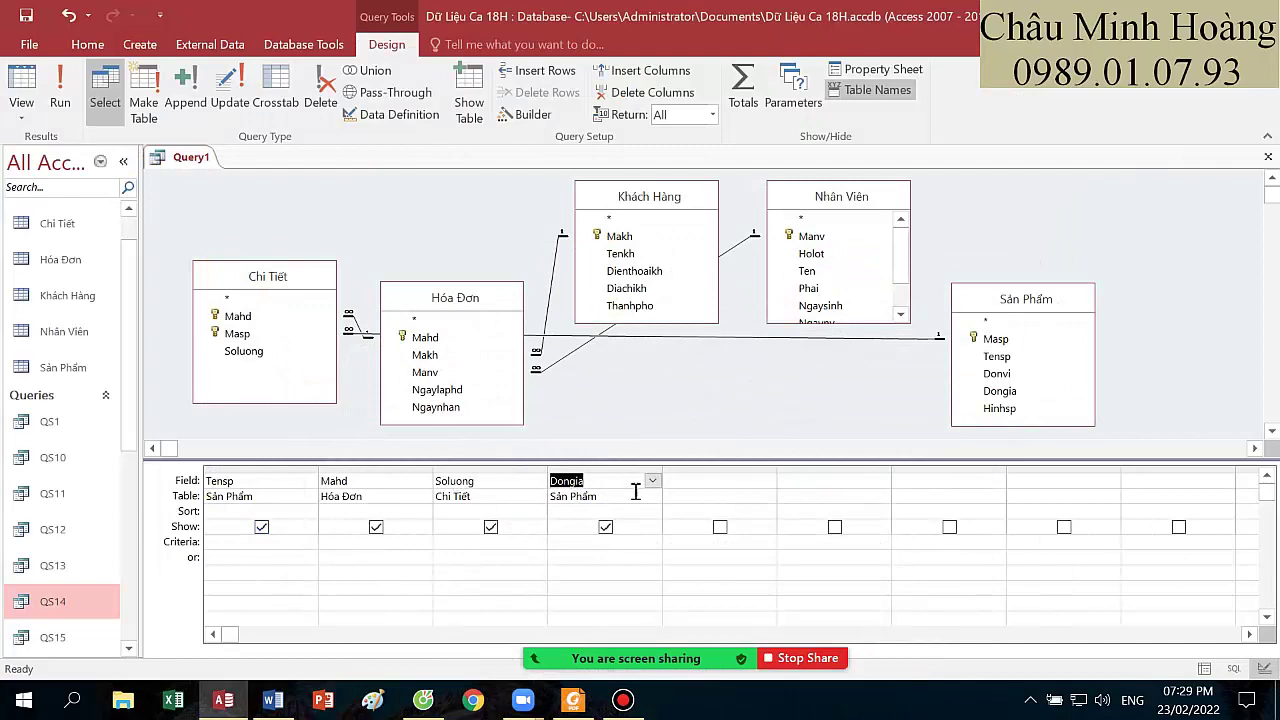
click(572, 703)
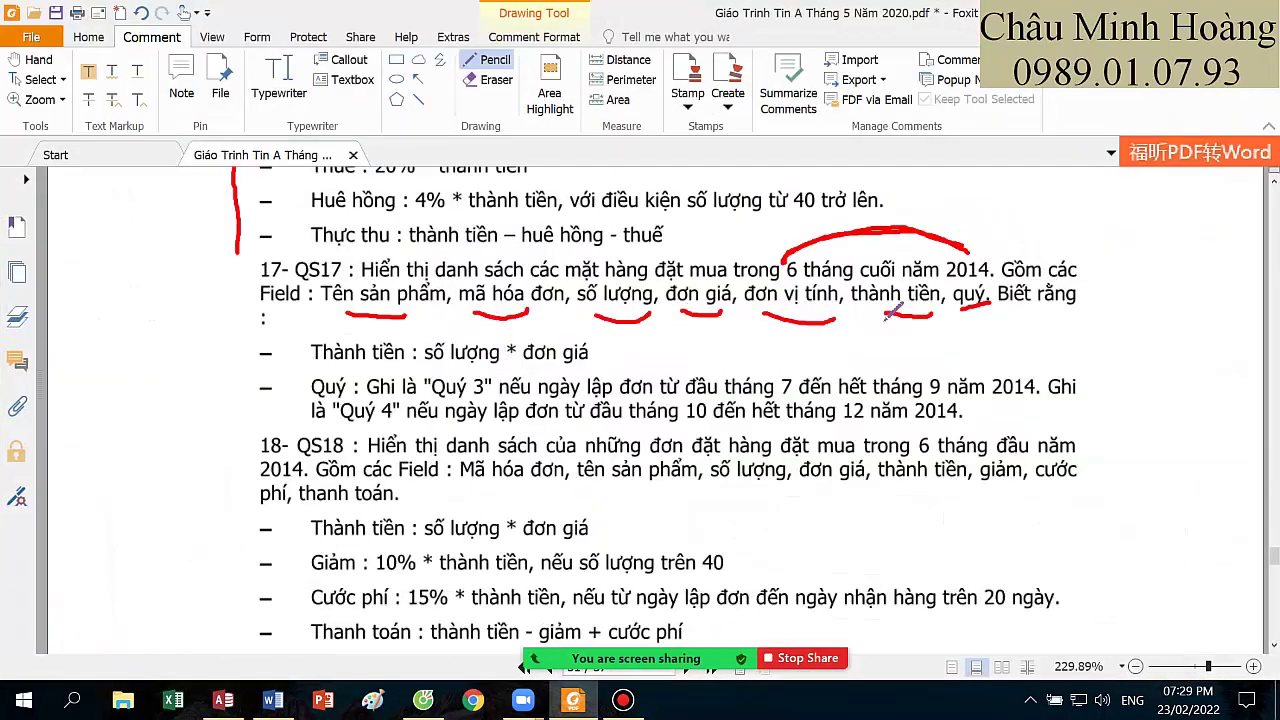
click(572, 703)
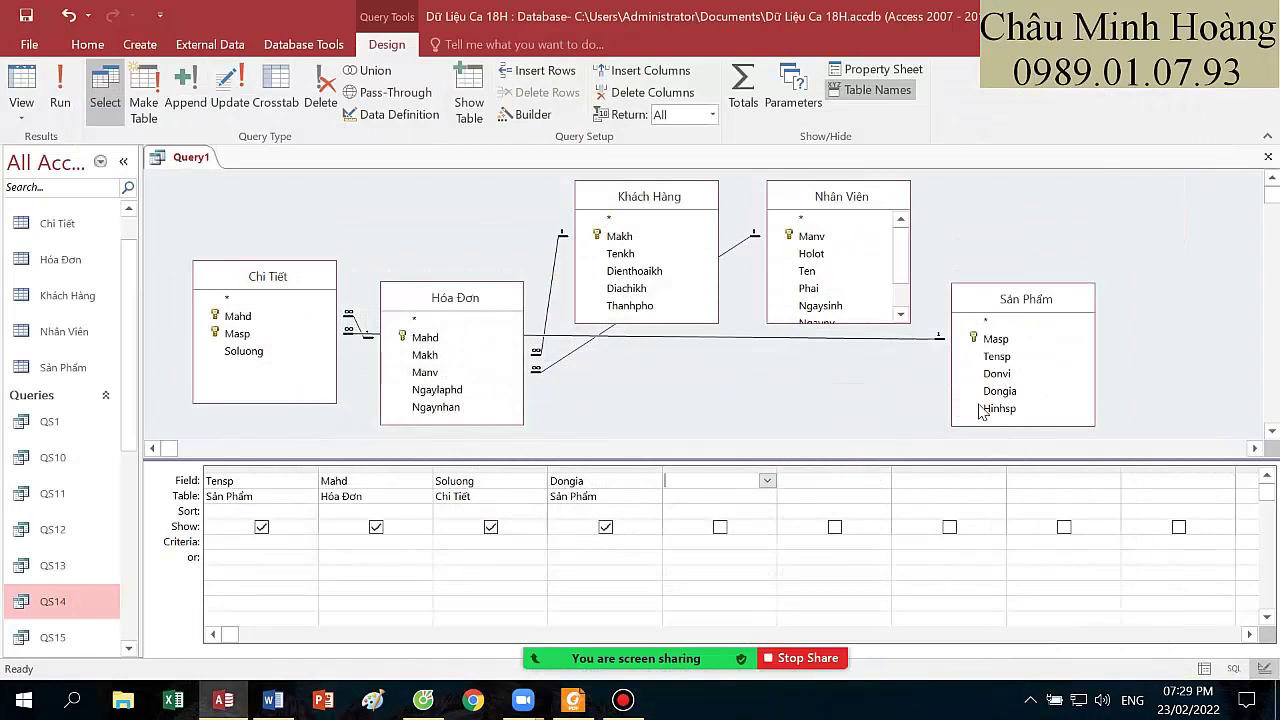
drag(1000, 373, 770, 470)
- Add the calculated field "thanhtien : [Soluong] * [Dongia]" after Donvi, run the query to check it and return to the design
click(823, 480)
right_click(823, 480)
click(880, 627)
text(thanhtien :)
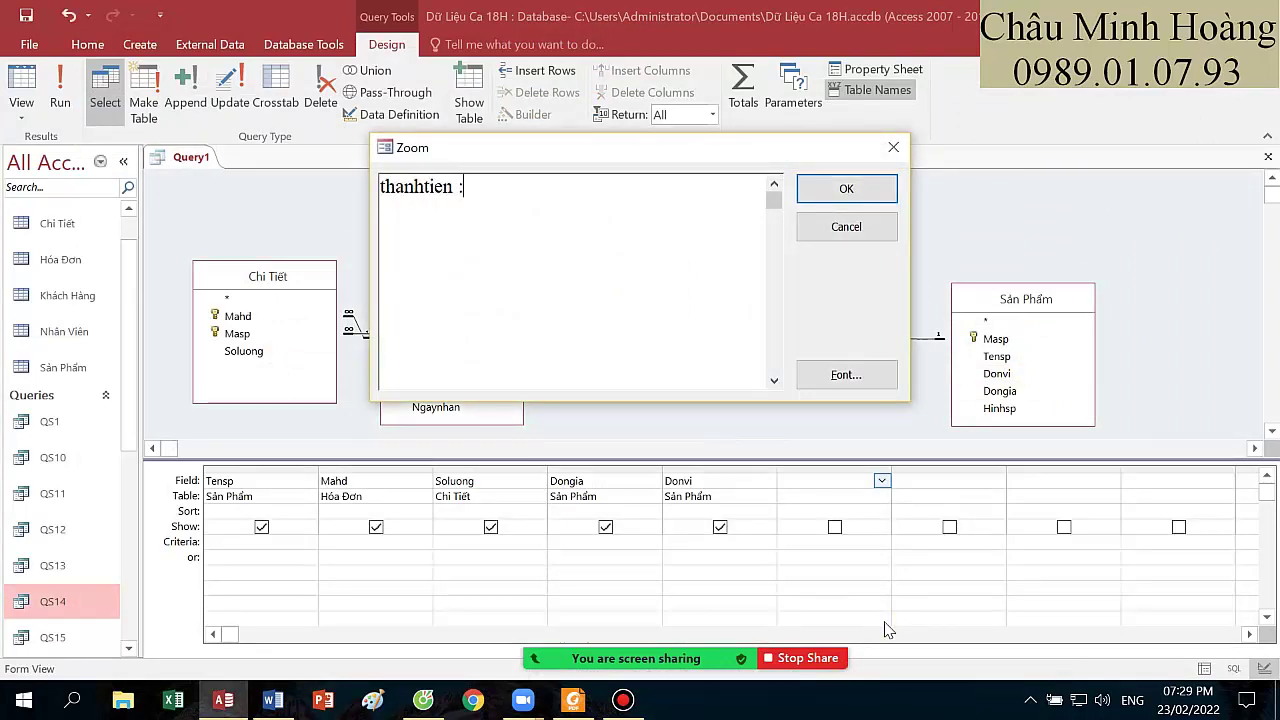
text([Soluong)
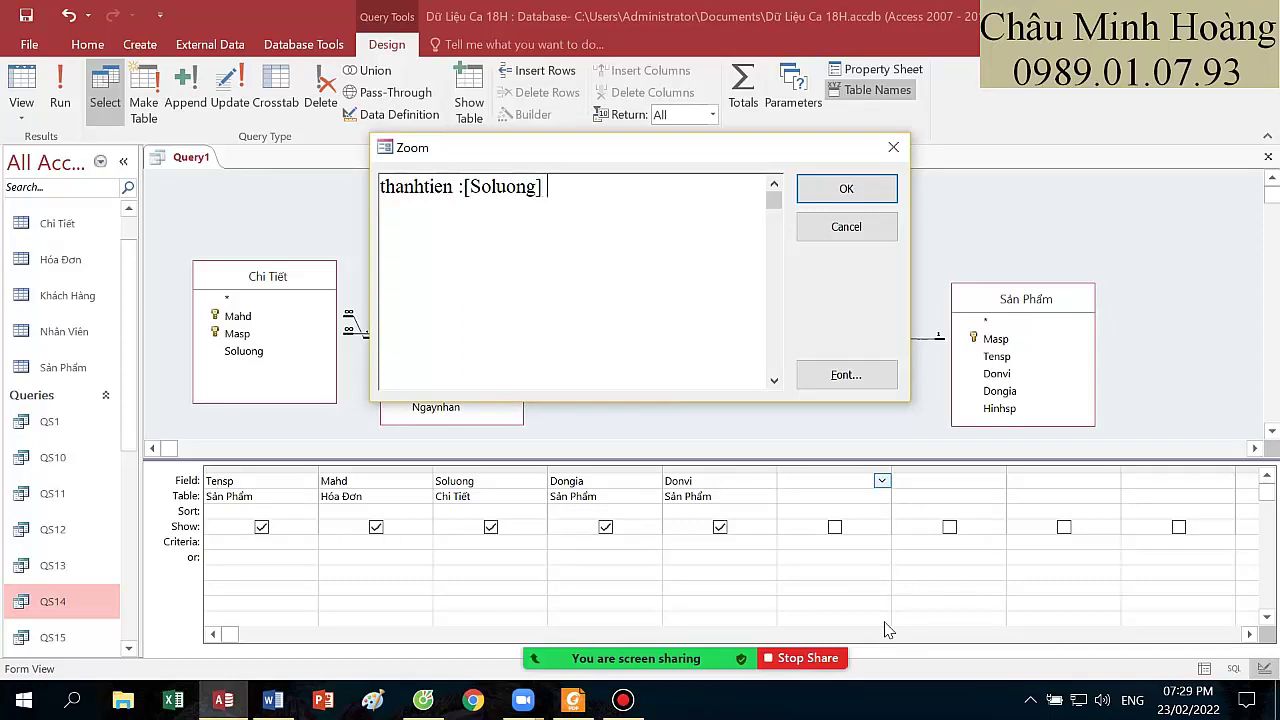
text(] * [Dongia])
key(Return)
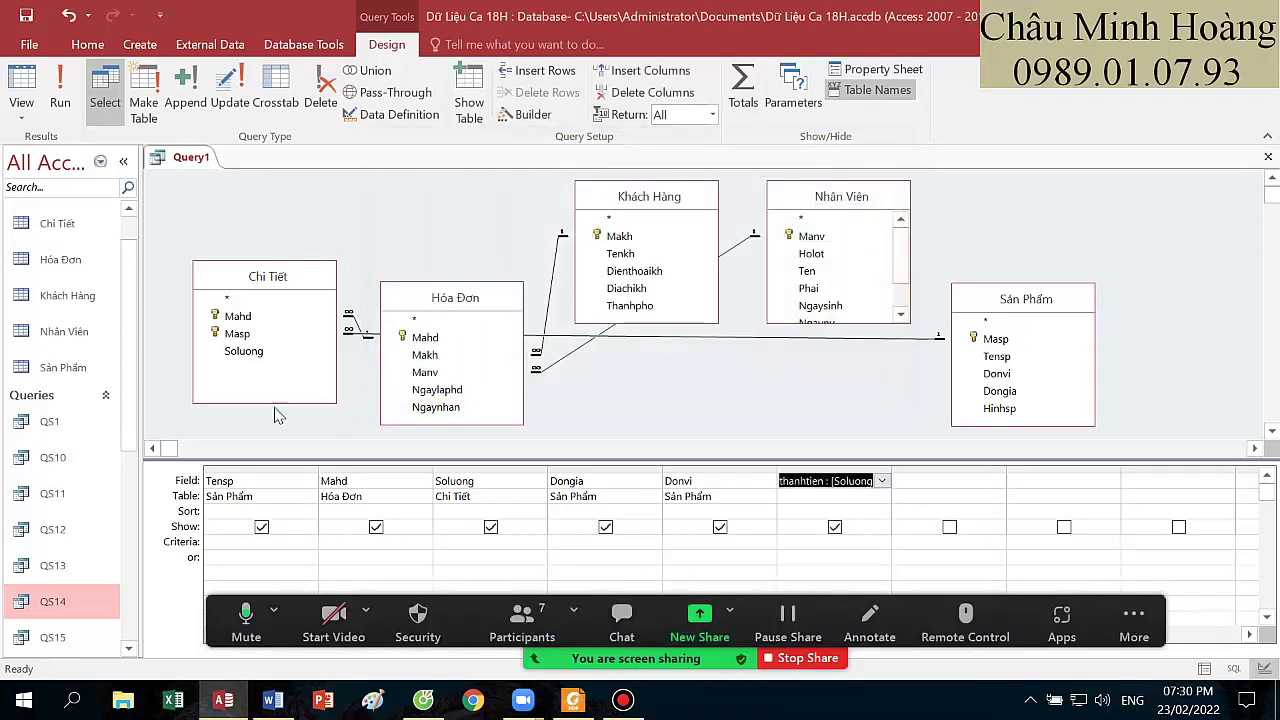
click(74, 108)
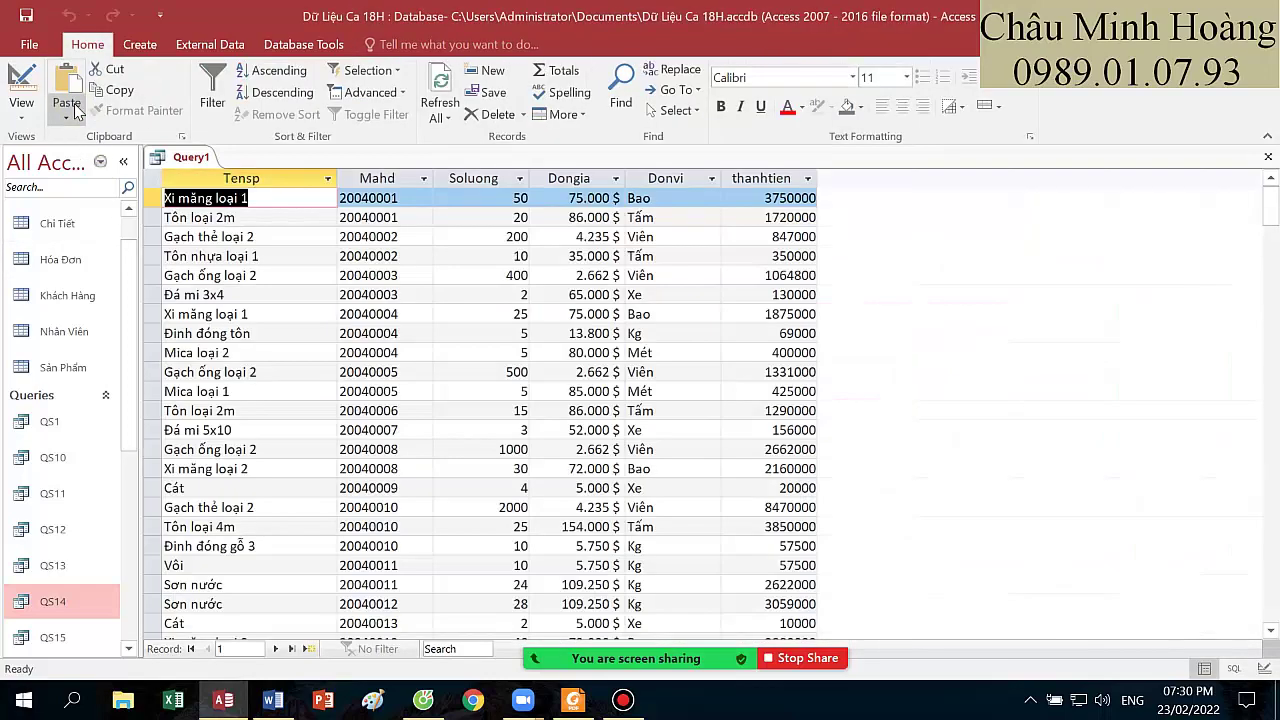
click(21, 85)
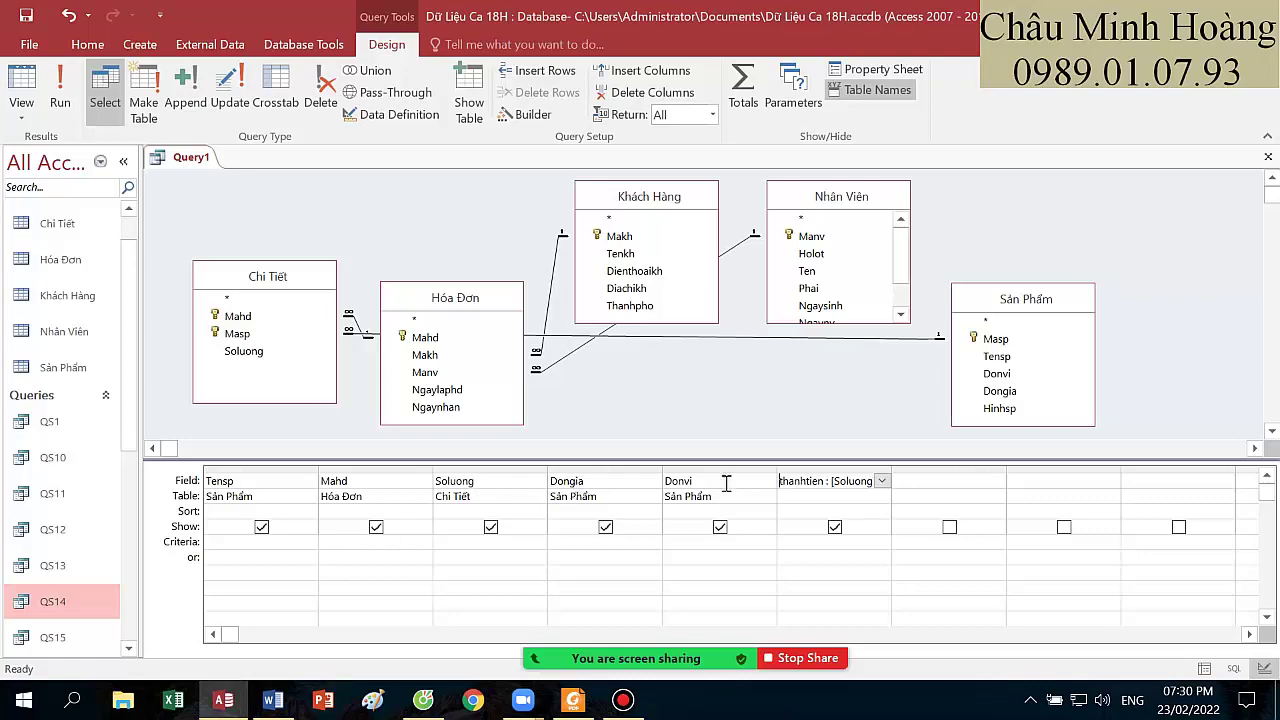
- Following the PDF's quarter rule, start a calculated field after thanhtien with "quy: iif( (month([Ngaylaphd]) >=7 and month([Ngaylaphd] <=9) and year"
click(574, 697)
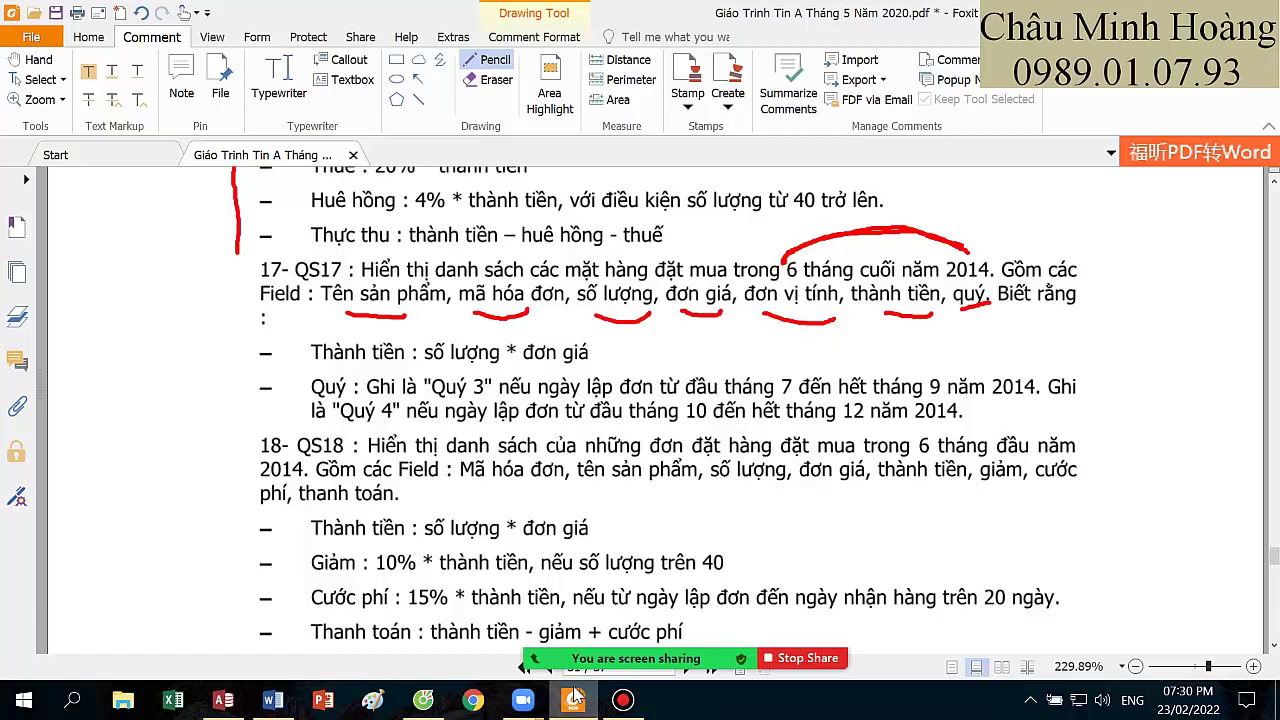
click(574, 697)
right_click(911, 484)
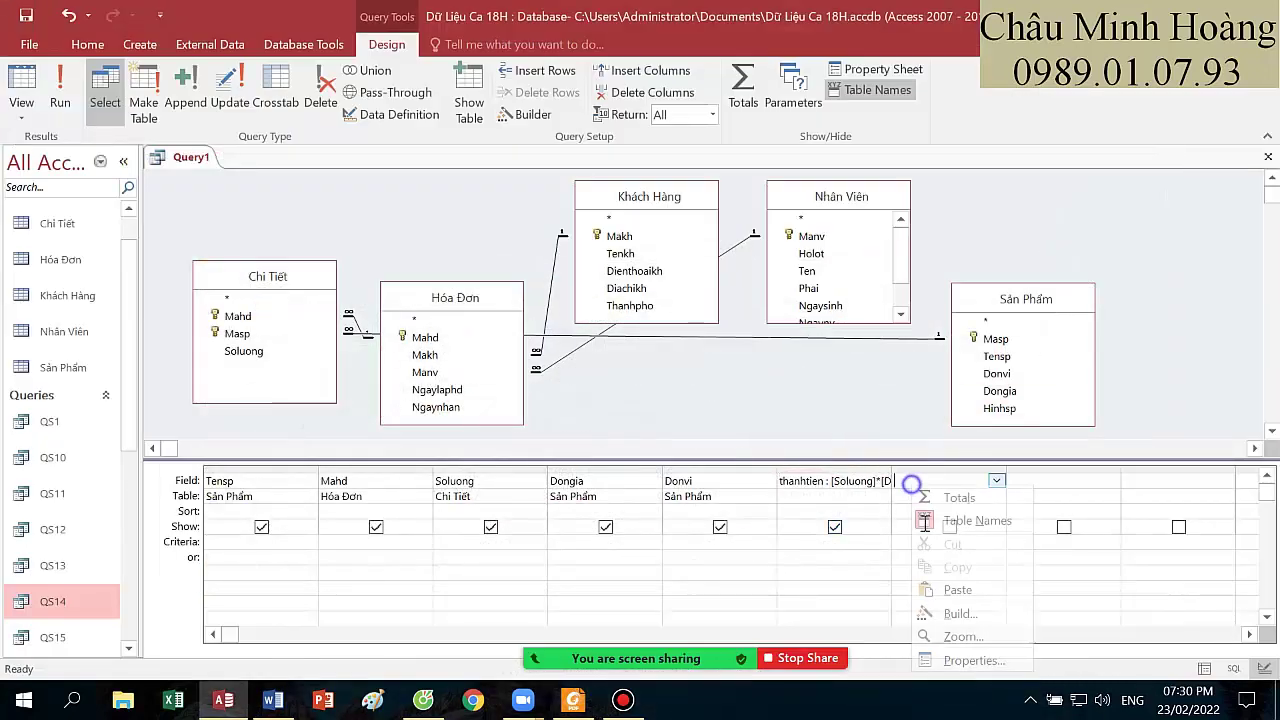
click(958, 636)
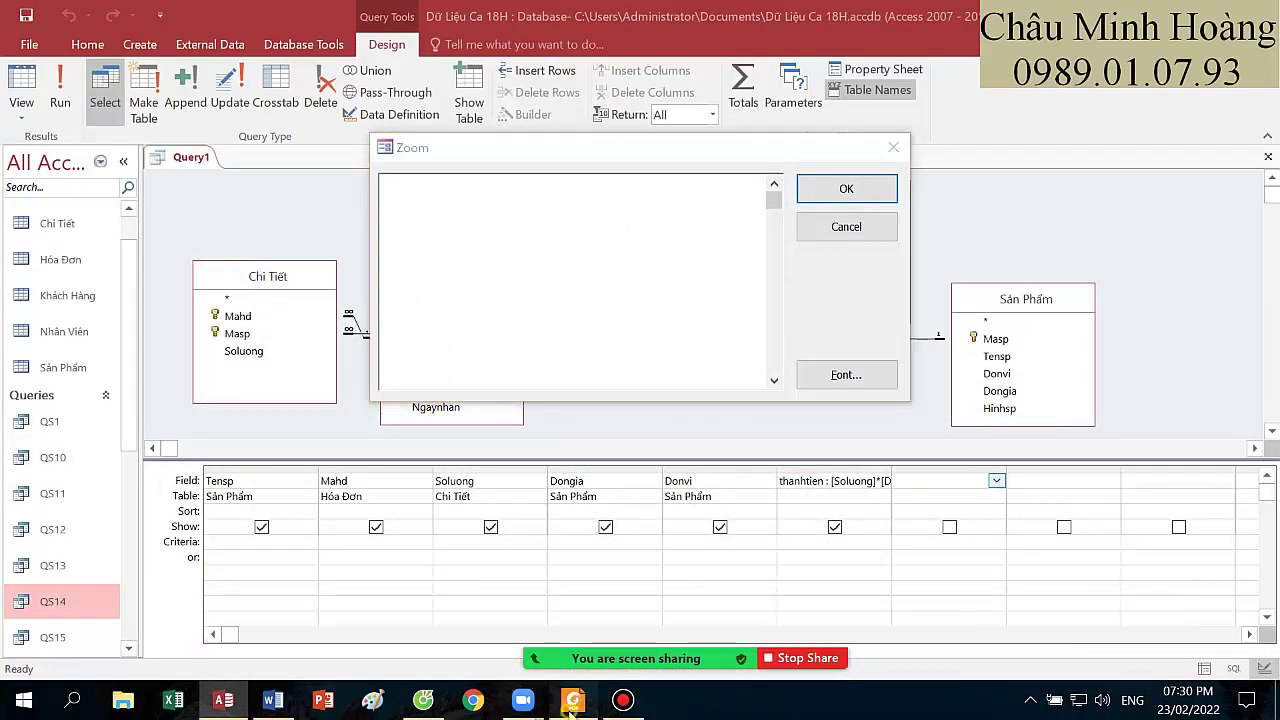
click(572, 699)
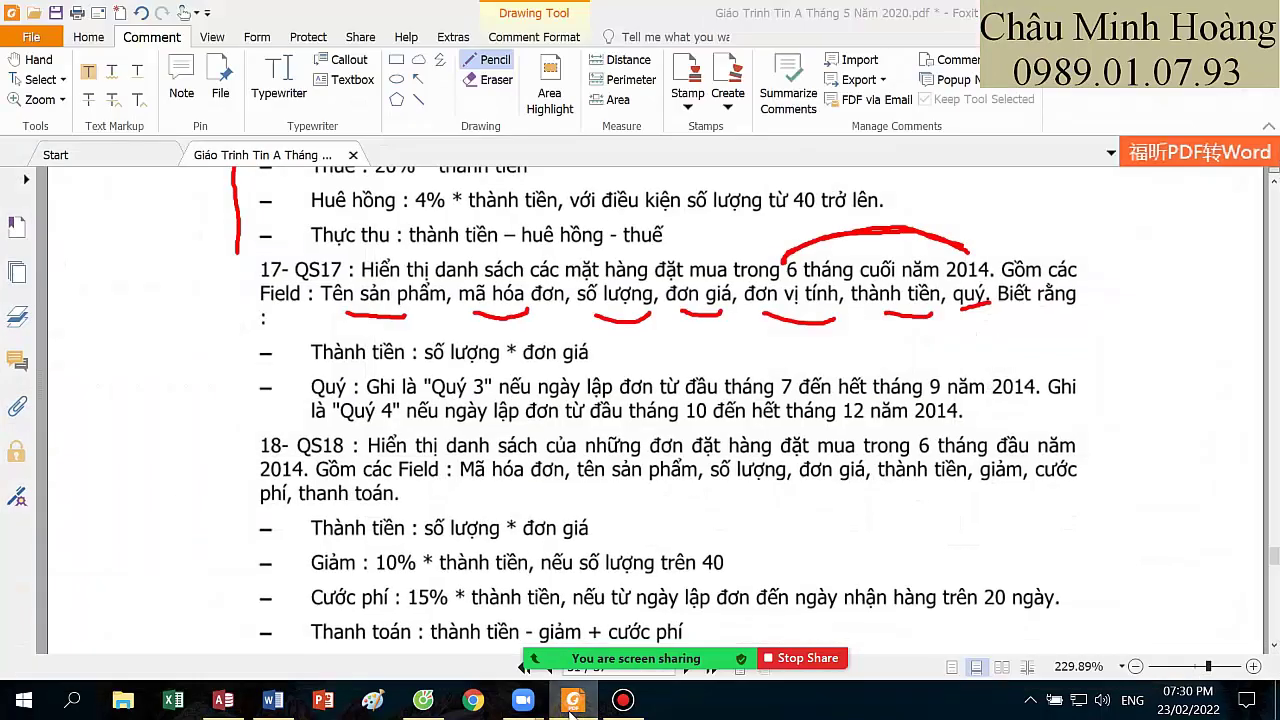
click(572, 703)
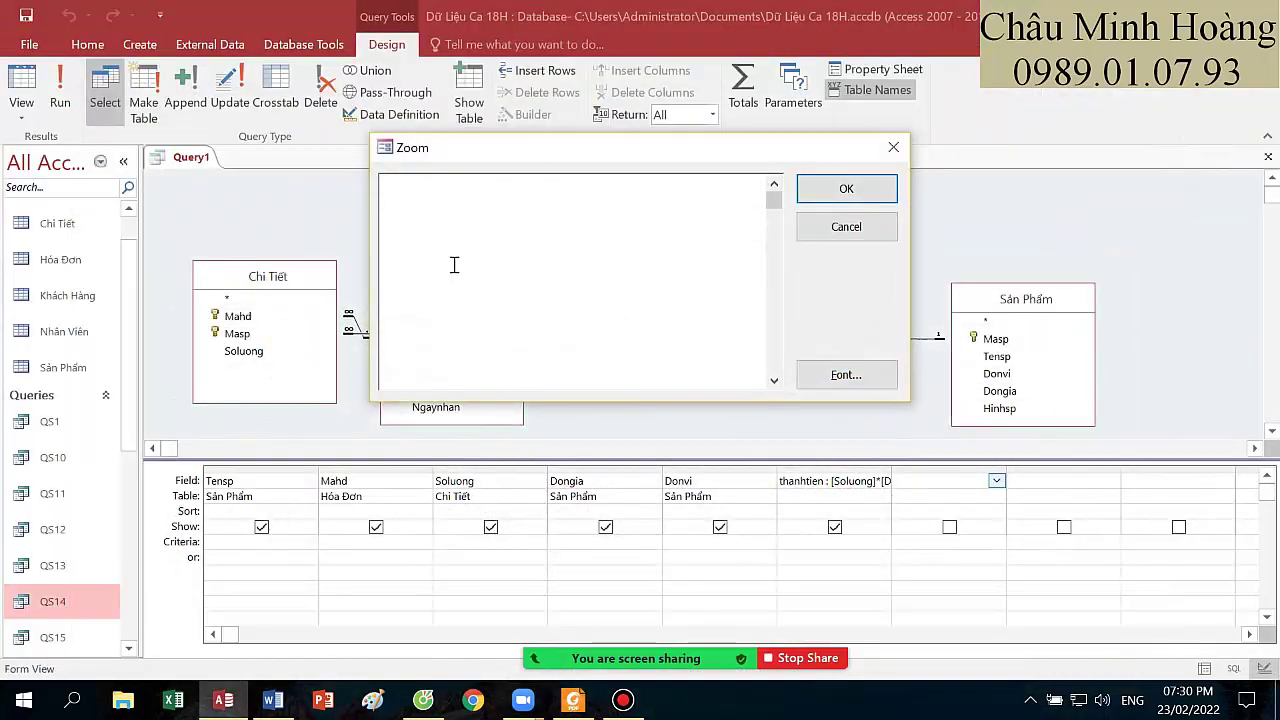
text(quy: ii)
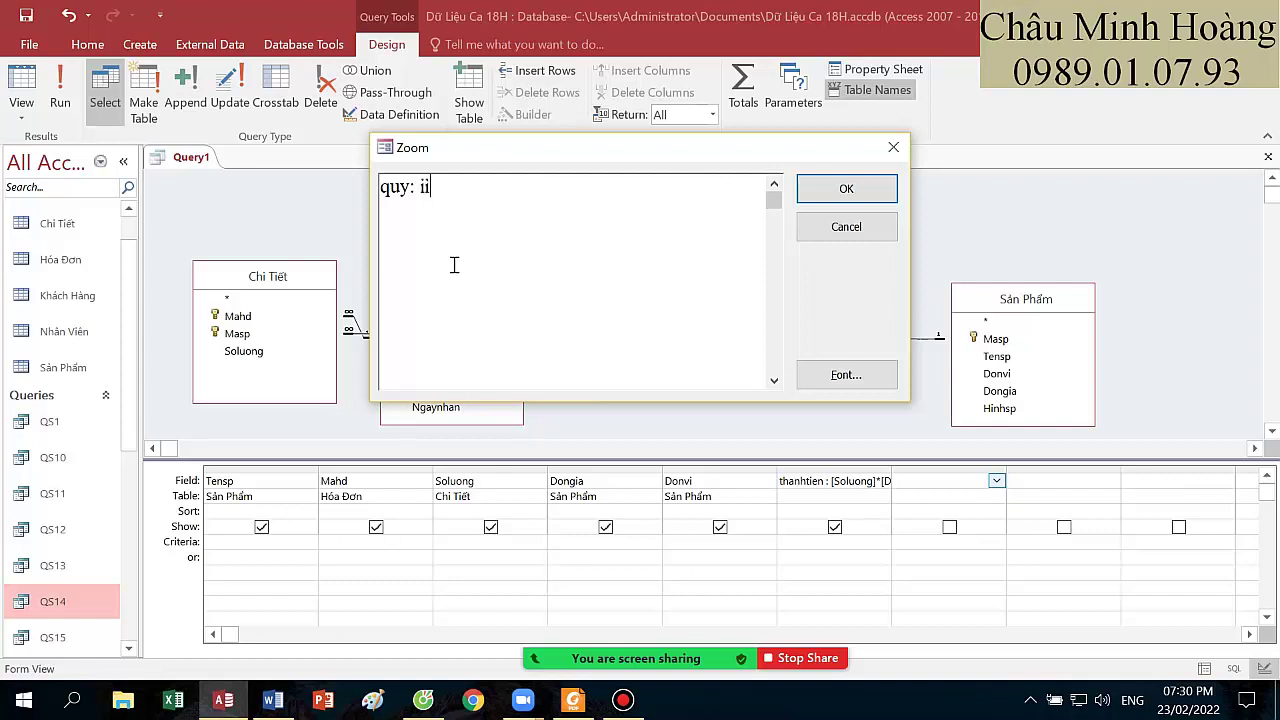
text(f( (month))
key(BackSpace)
text((ơ[Ngaylaphd])
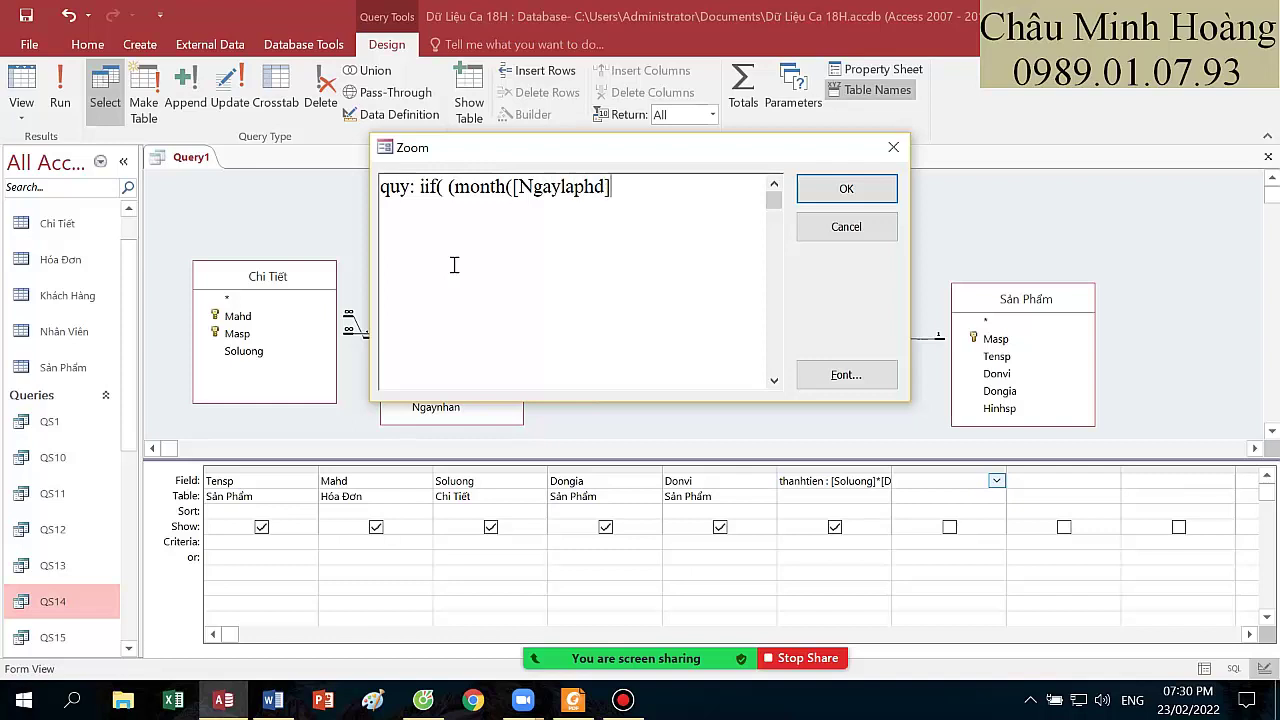
text() >=7 and month)
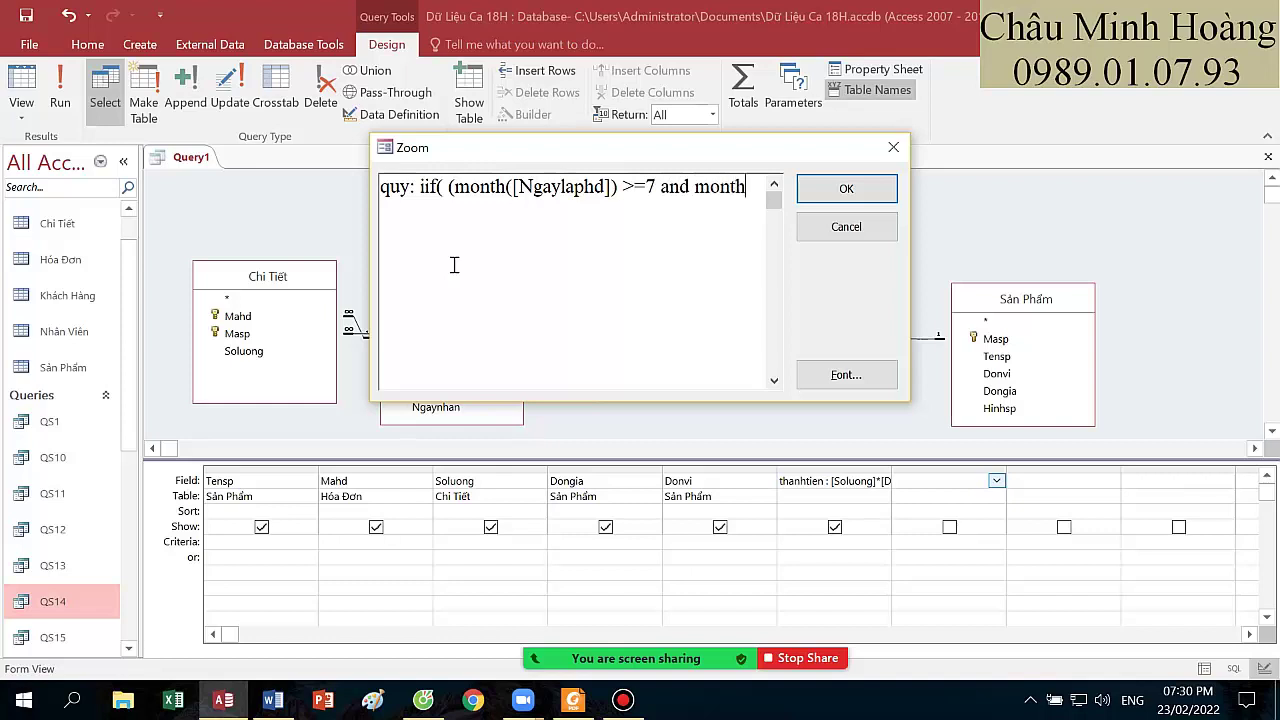
text(([Ngaylap)
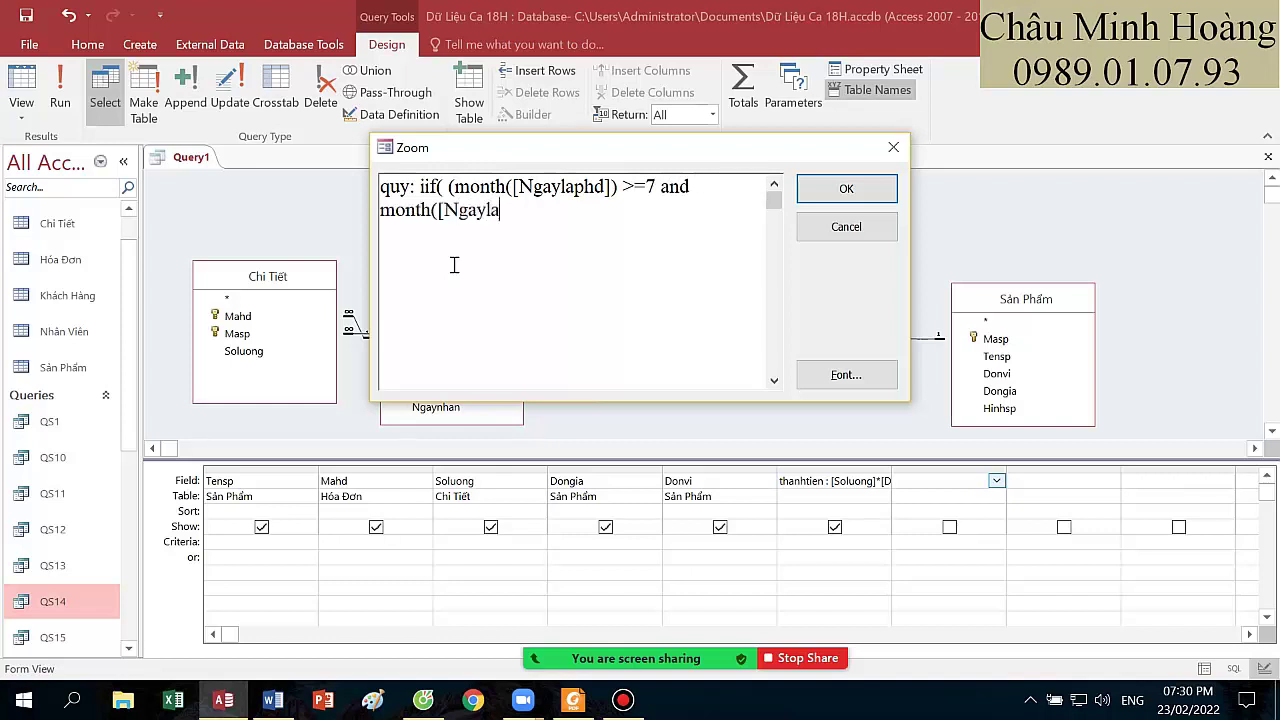
text(hd] <=9) and year)
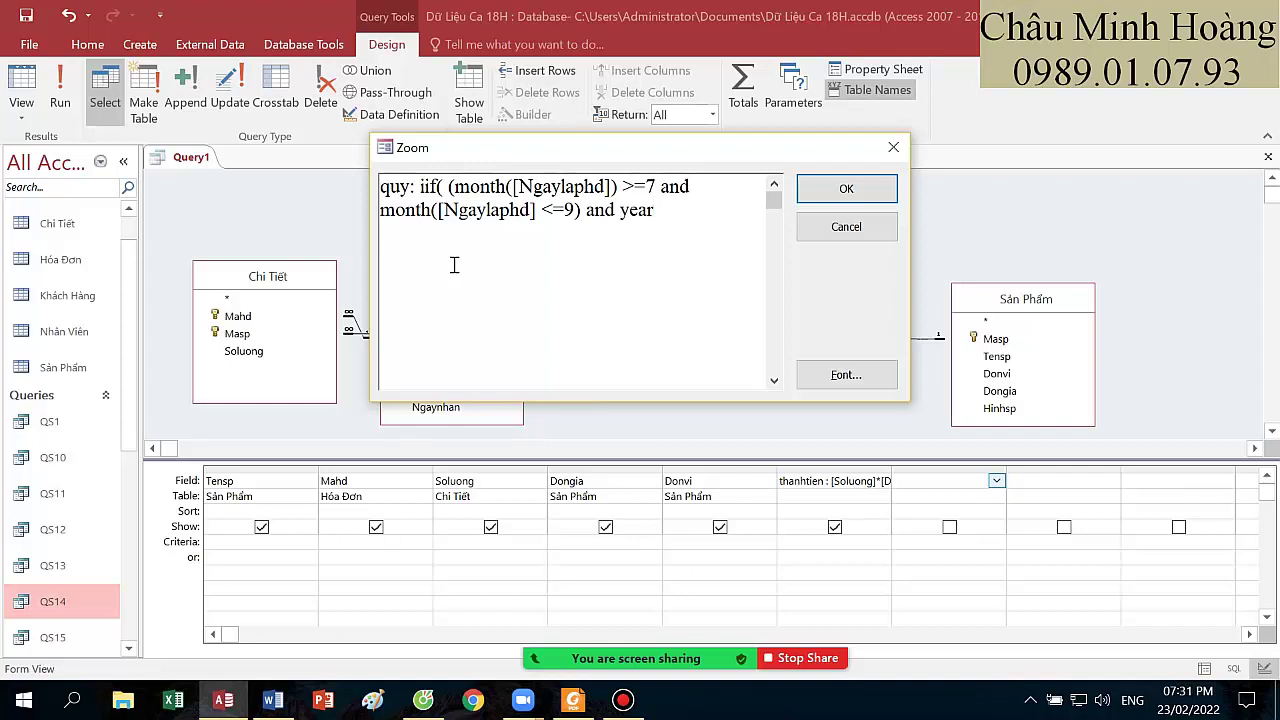
- Continue the quy expression with "([Ngaylaphd]) =2014; "Quý 3";iif((month(" to return Quý 3 and open a nested condition
text(([Ngaylaphd)
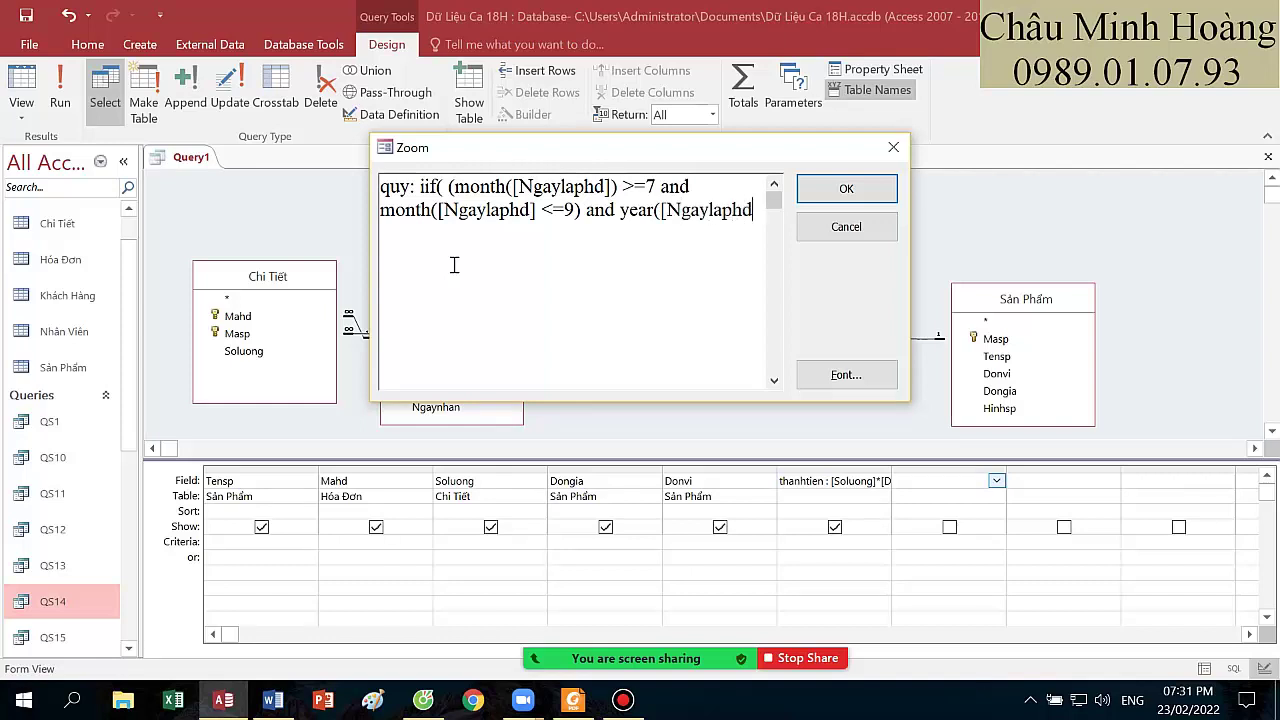
text(]) =20)
text(1)
key(BackSpace)
text(20)
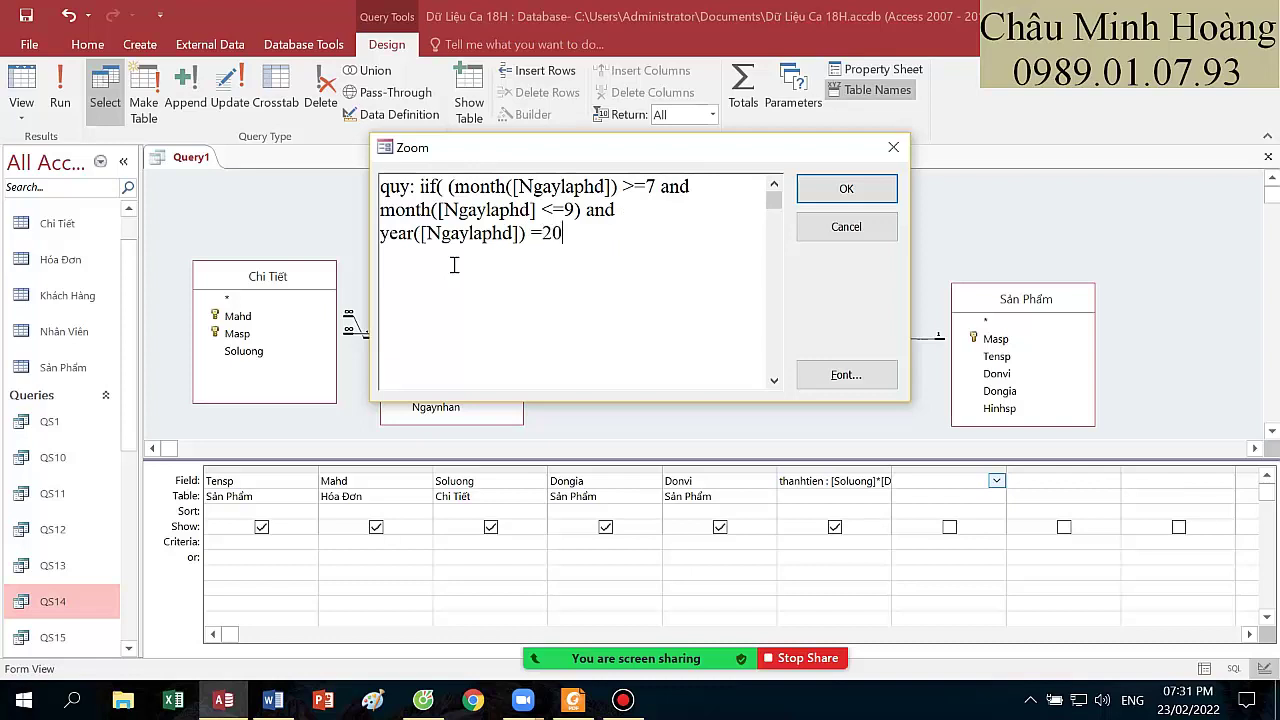
text(14; "Quý 3";iif((month()
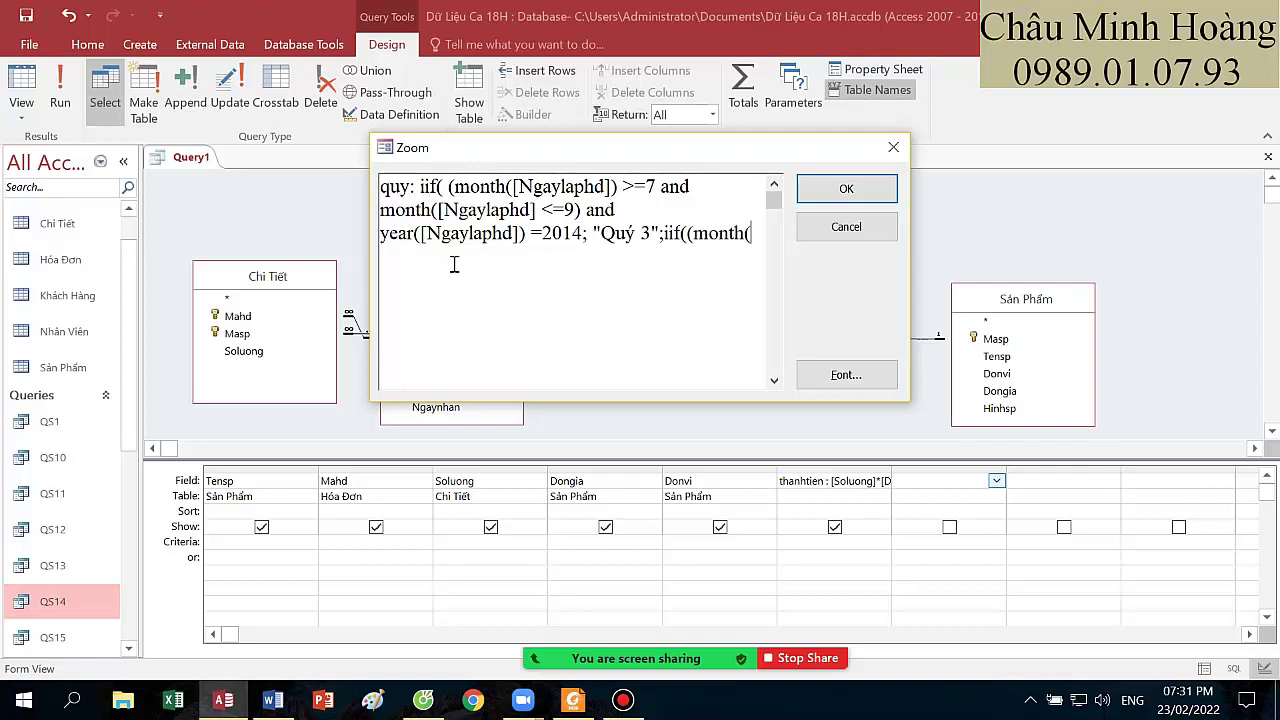
- Extend the nested quy condition with "[Ngaylaphd]) >=10 and year([Ngaylaphd]) <=12) and year"
text([Ngaylaphd])
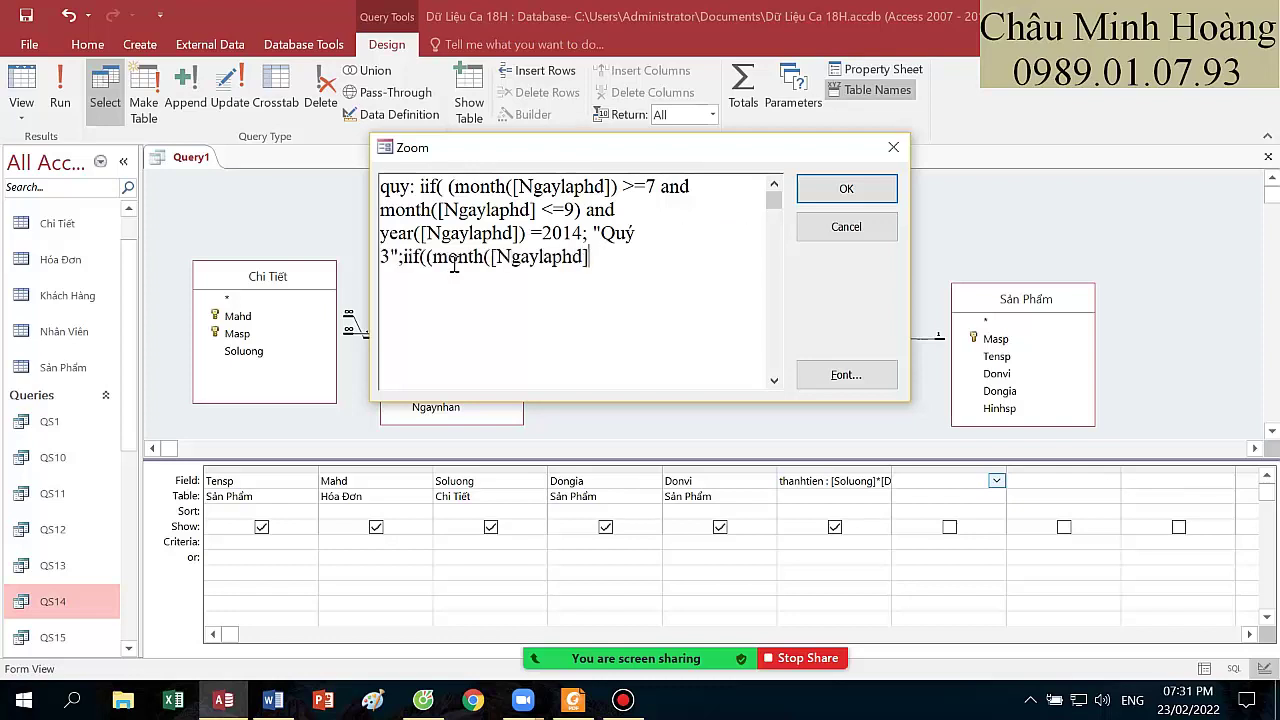
text())
text( <=1)
key(BackSpace)
key(BackSpace)
key(BackSpace)
text(>=10)
text( and)
text( year)
text(([Ngay)
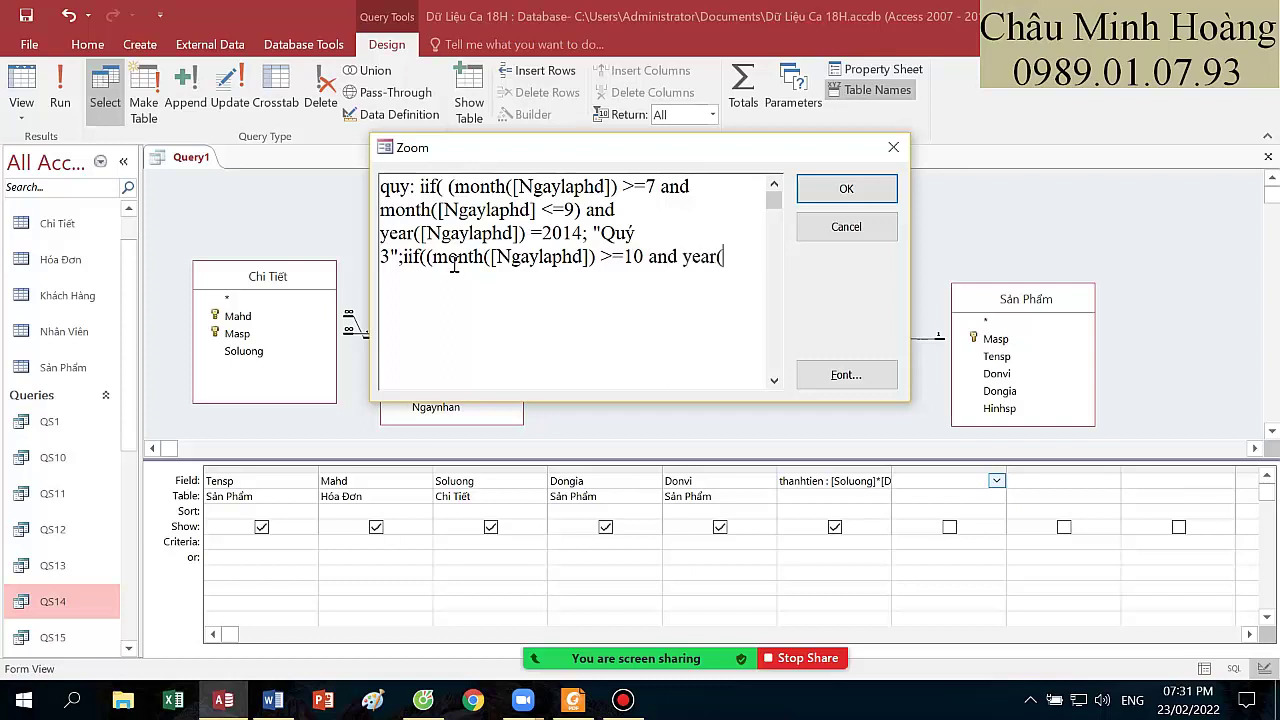
text(laphd]))
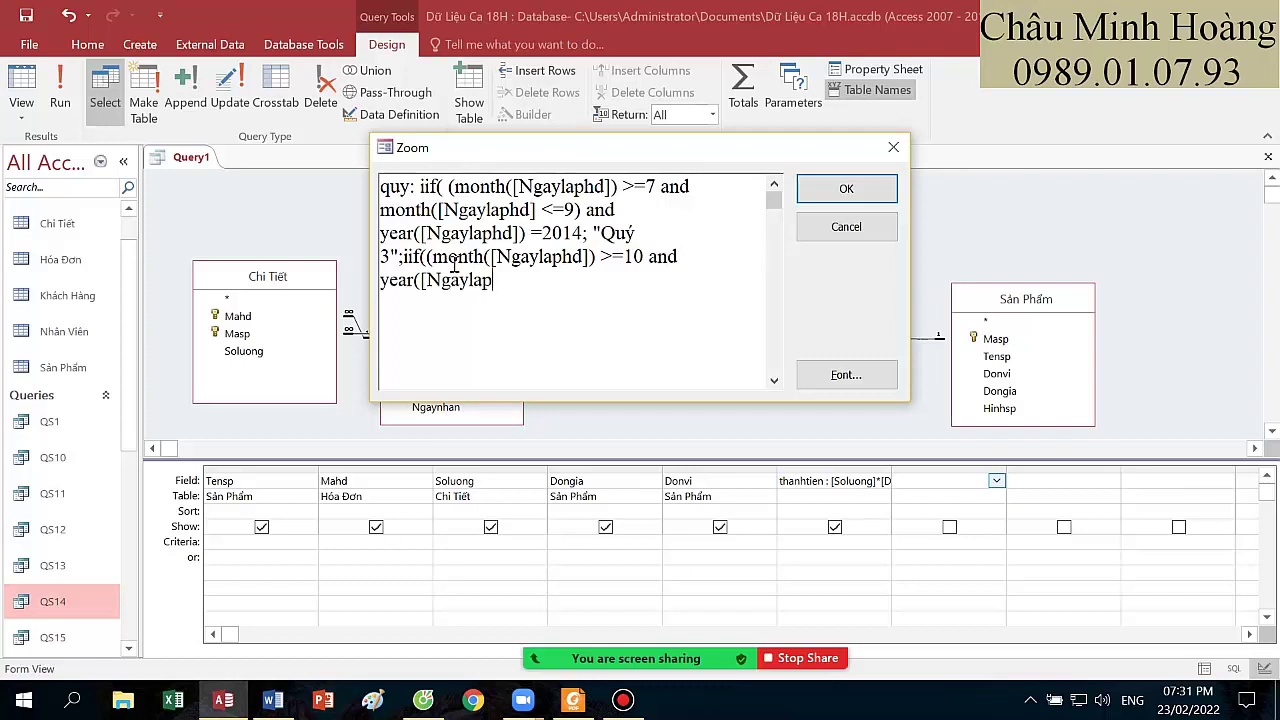
text( <=12)
text(;)
text() and yea)
text(r)
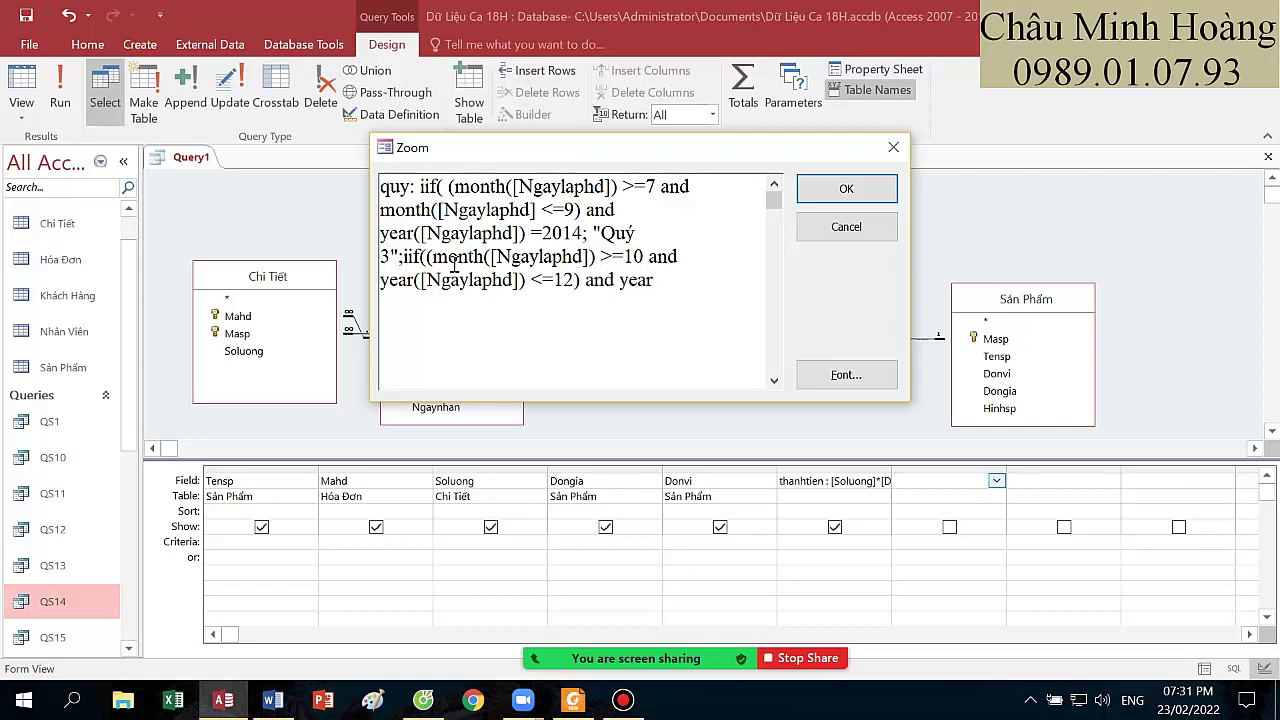
- Finish the quy expression with year 2014 returning "Quý 4", otherwise "Quý "&datepart("q";[Ngaylaphd]), close its parentheses and apply it
text(([Ngaylaphd])
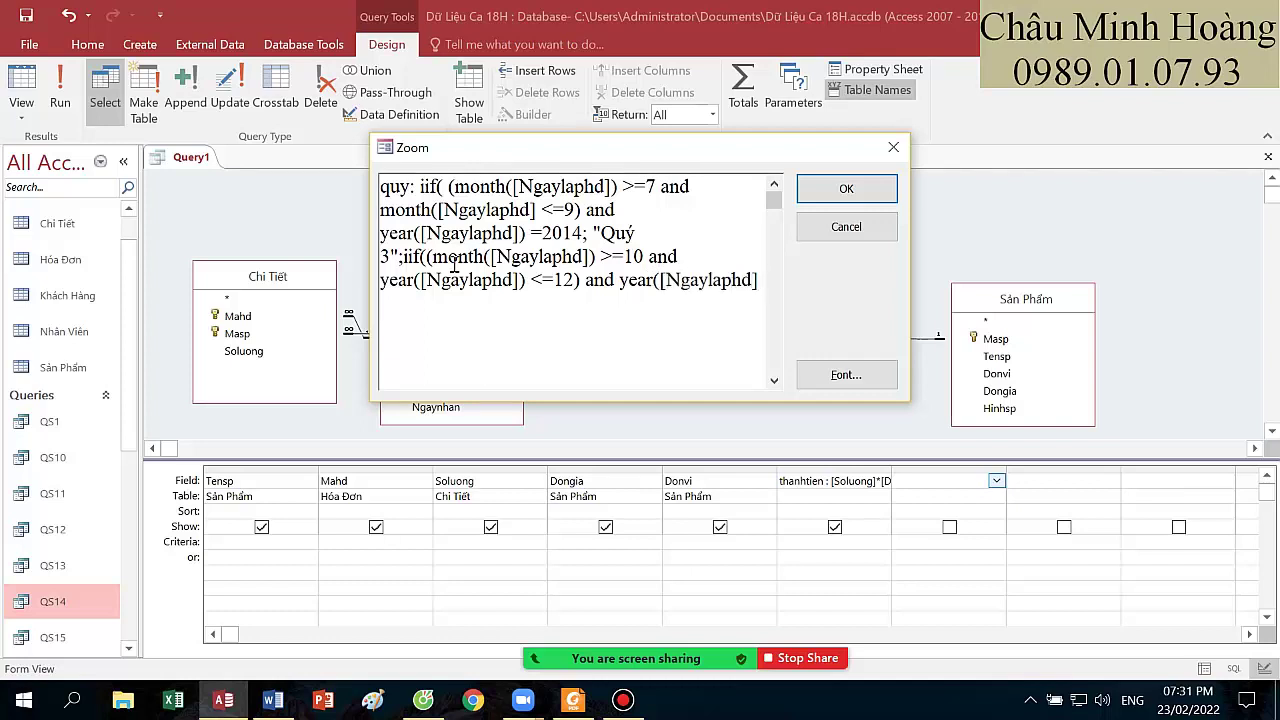
text() = 2)
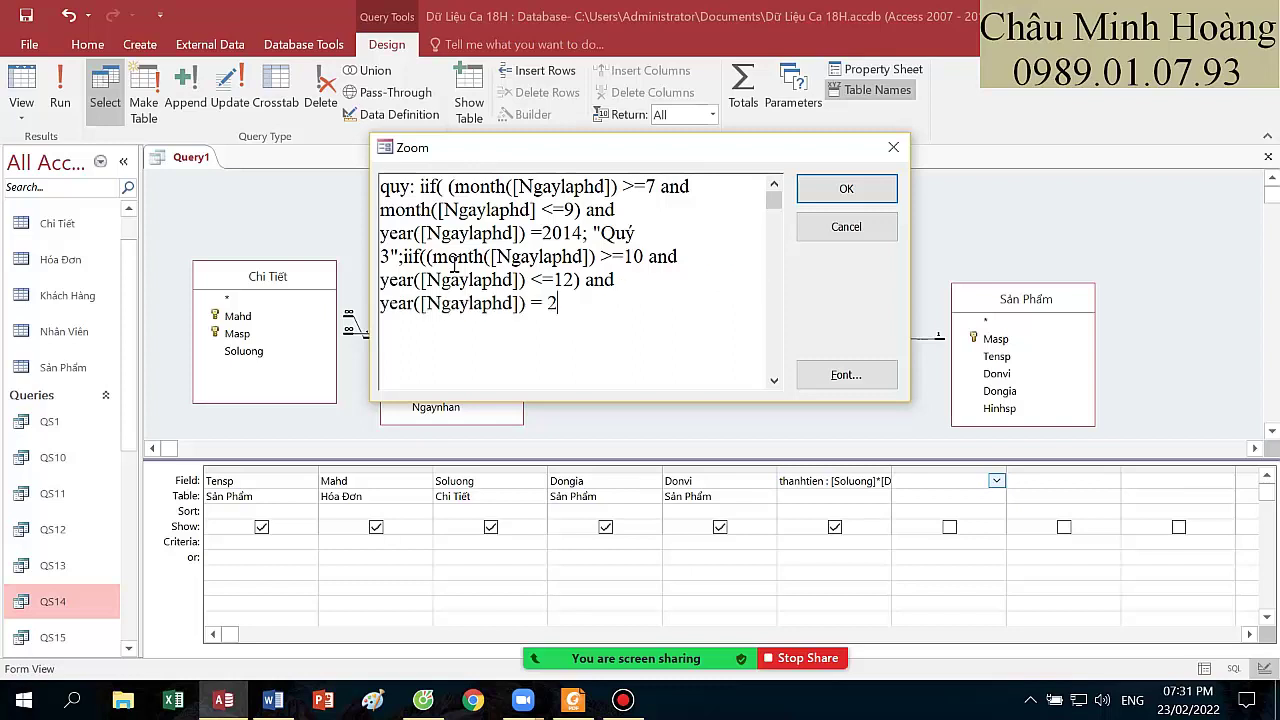
text(014)
text( ; "Quý )
text(4)
text(";)
text("Quy)
text( "&)
text(da)
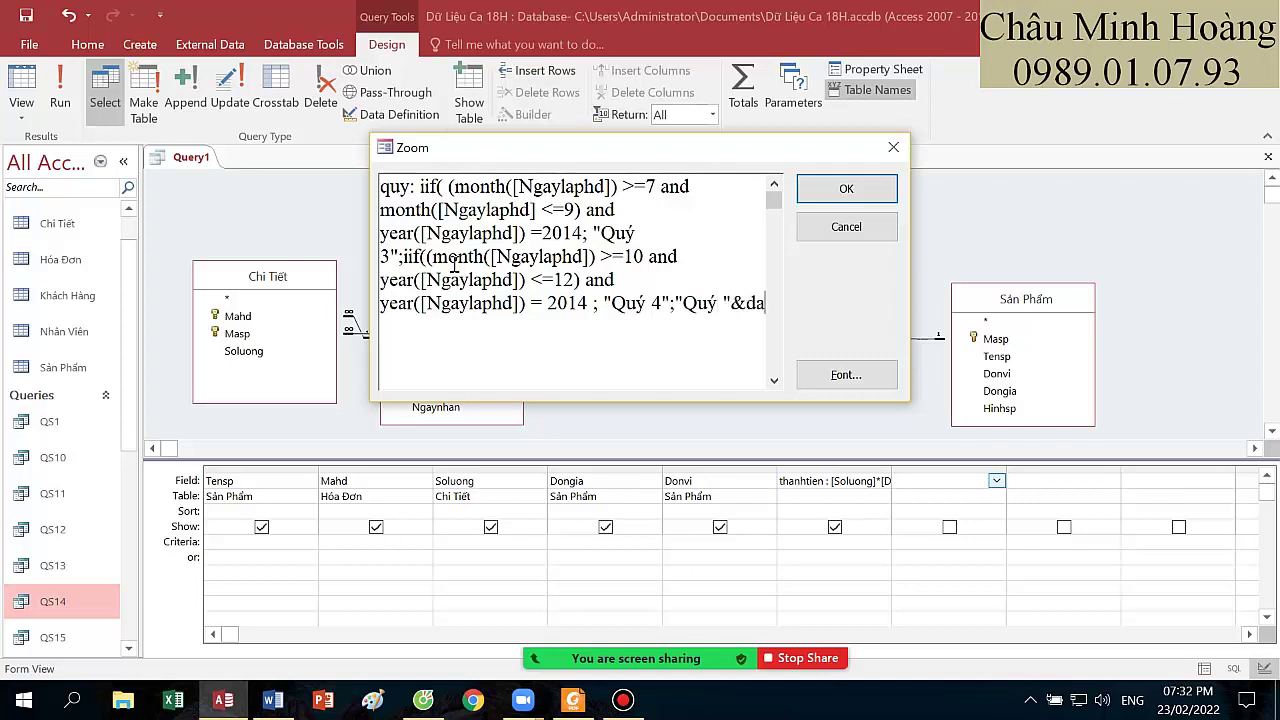
text(tepâtepart)
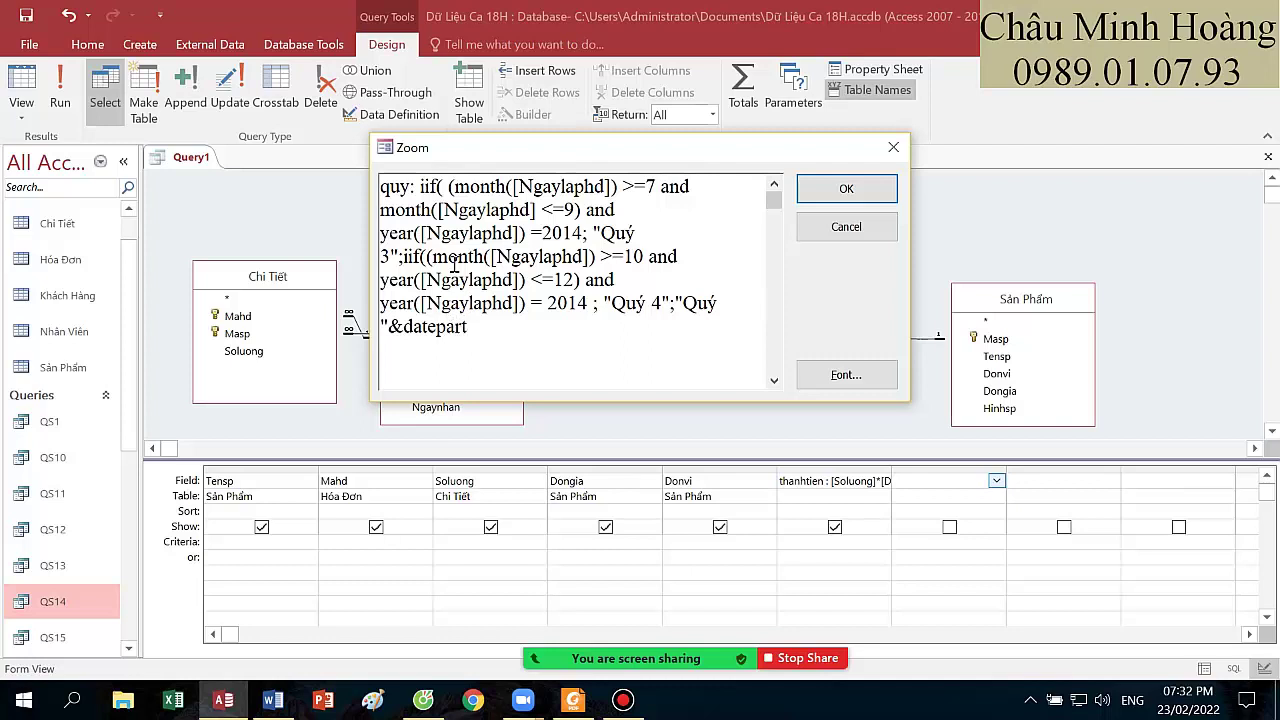
text(("q";[Ngaylaphd]))
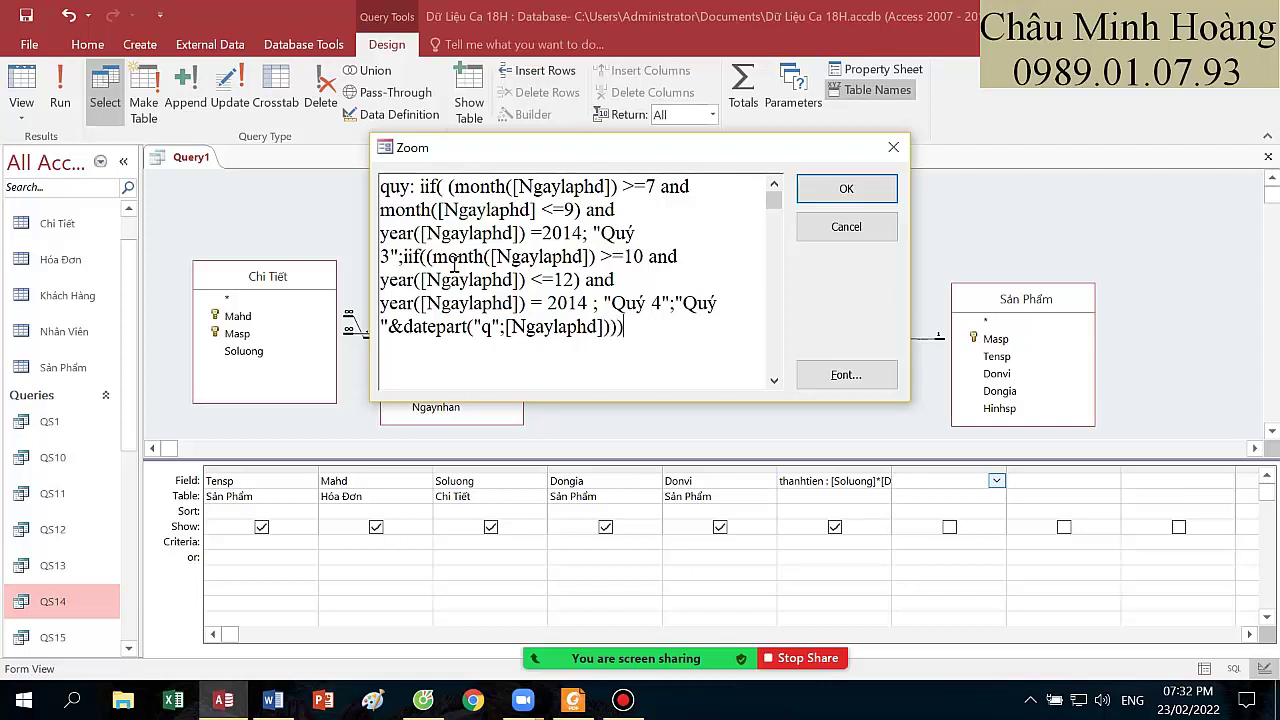
key(Return)
- Try to run the query and remove one closing parenthesis from the end of the quy expression
click(64, 90)
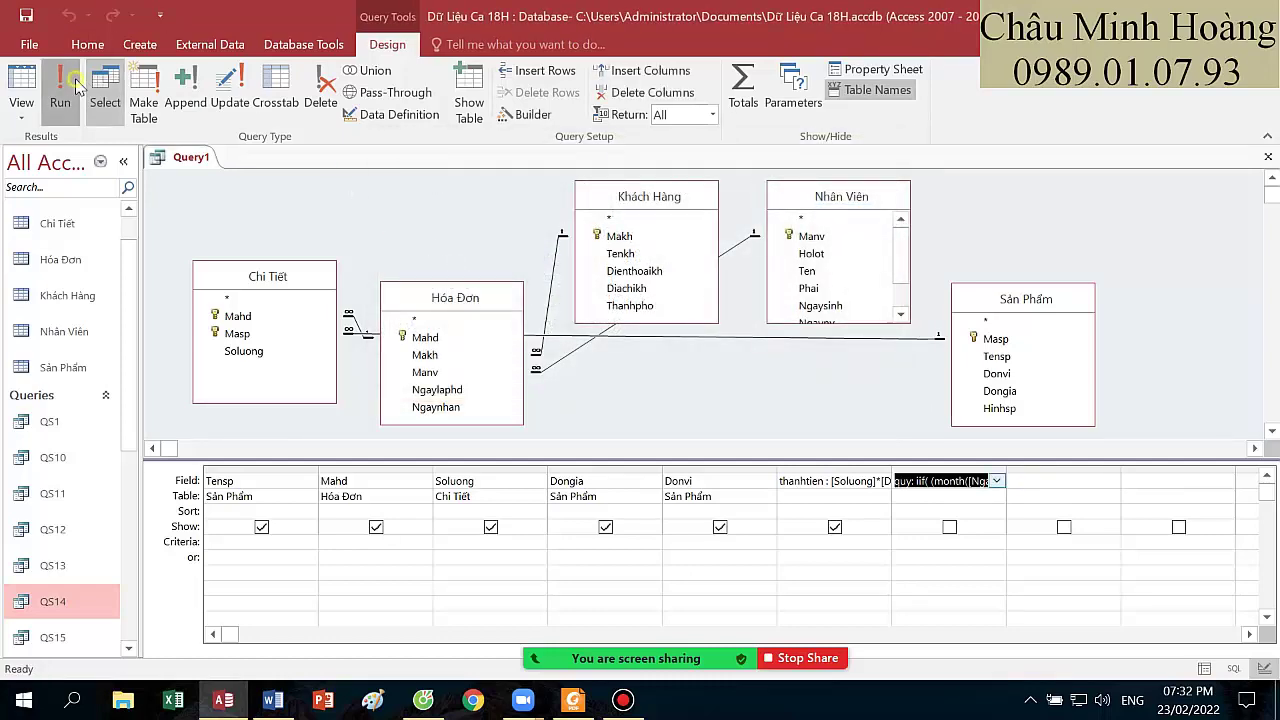
click(645, 408)
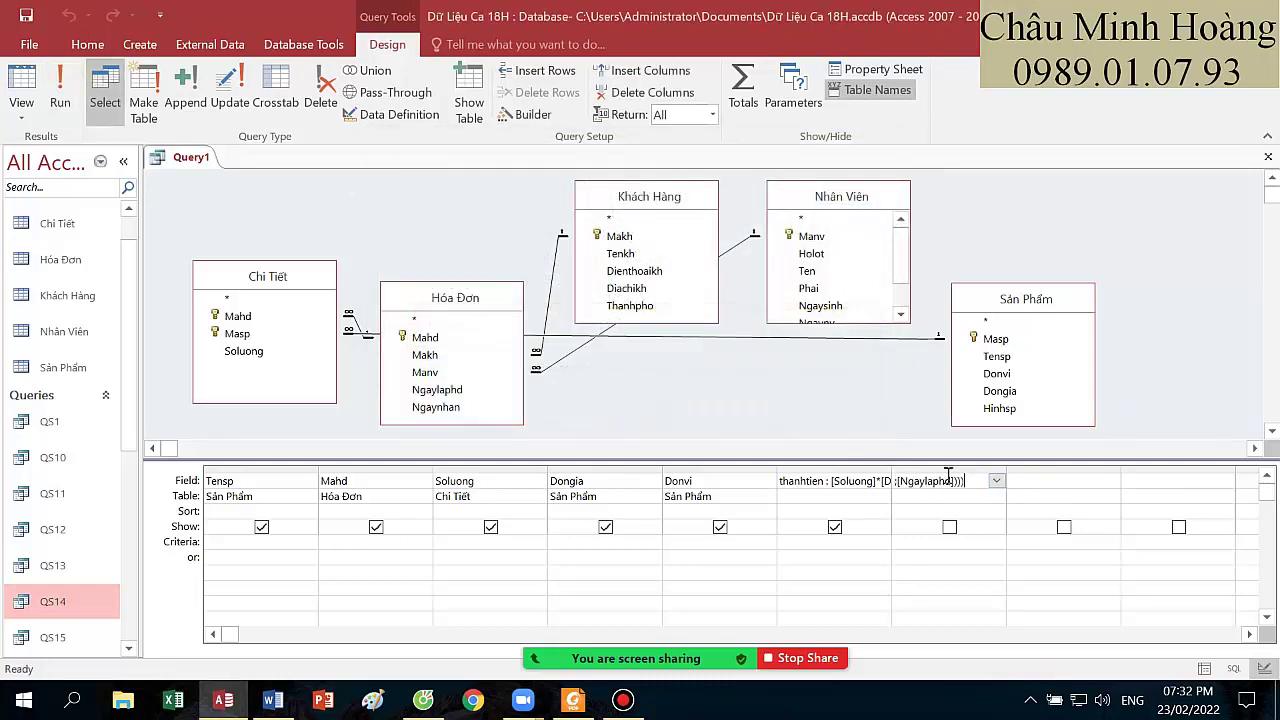
click(947, 493)
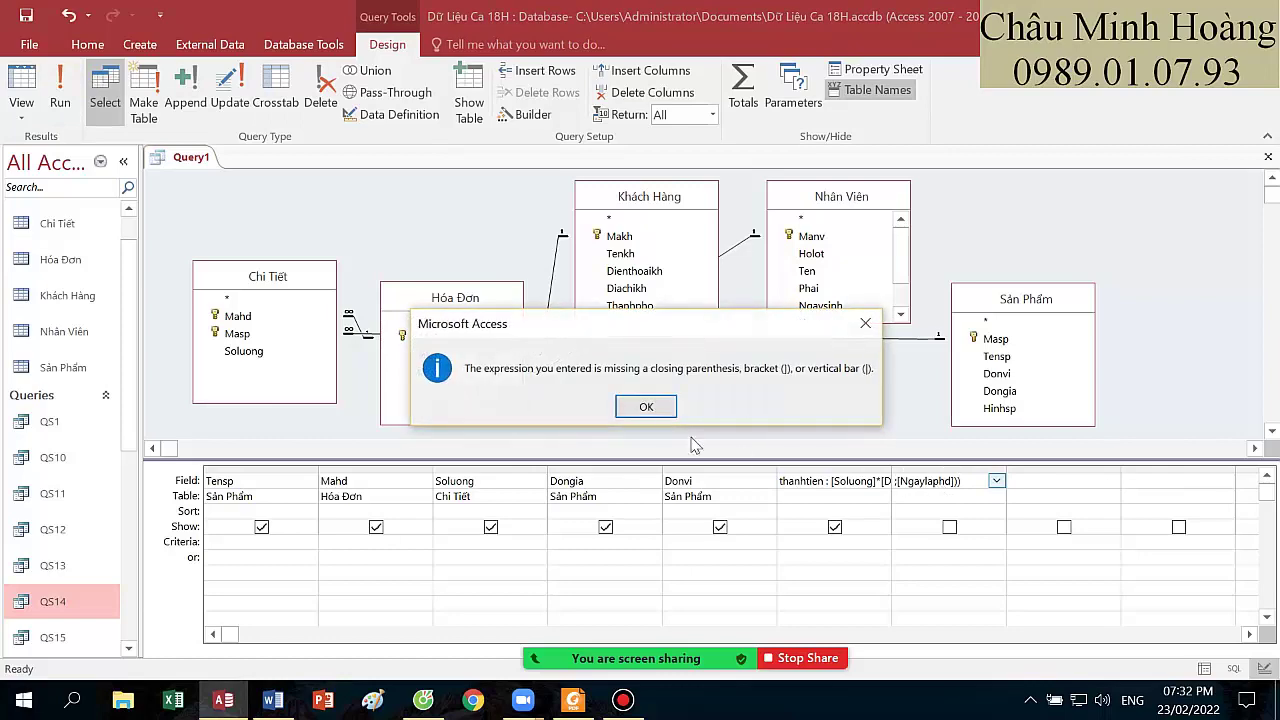
click(645, 408)
- Check the parentheses in the quy expression, add one after the second month([Ngaylaphd] before <=9, and apply the correction
right_click(955, 482)
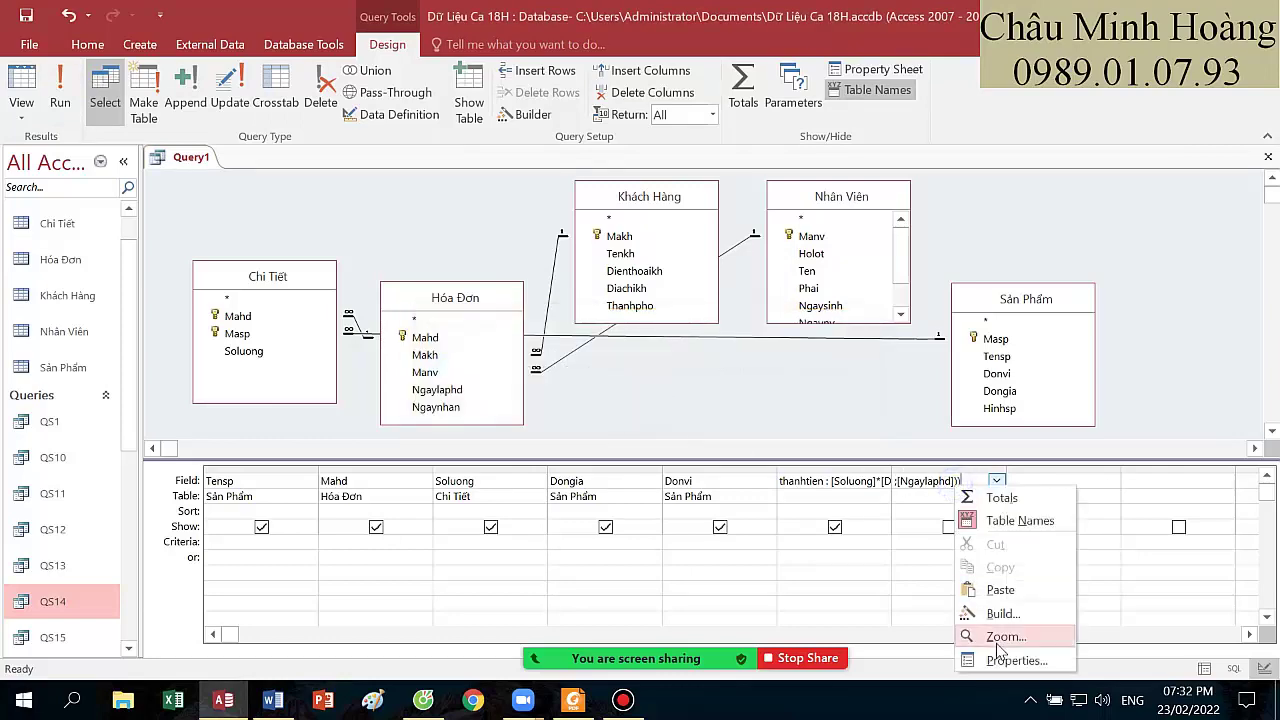
click(1003, 636)
click(489, 210)
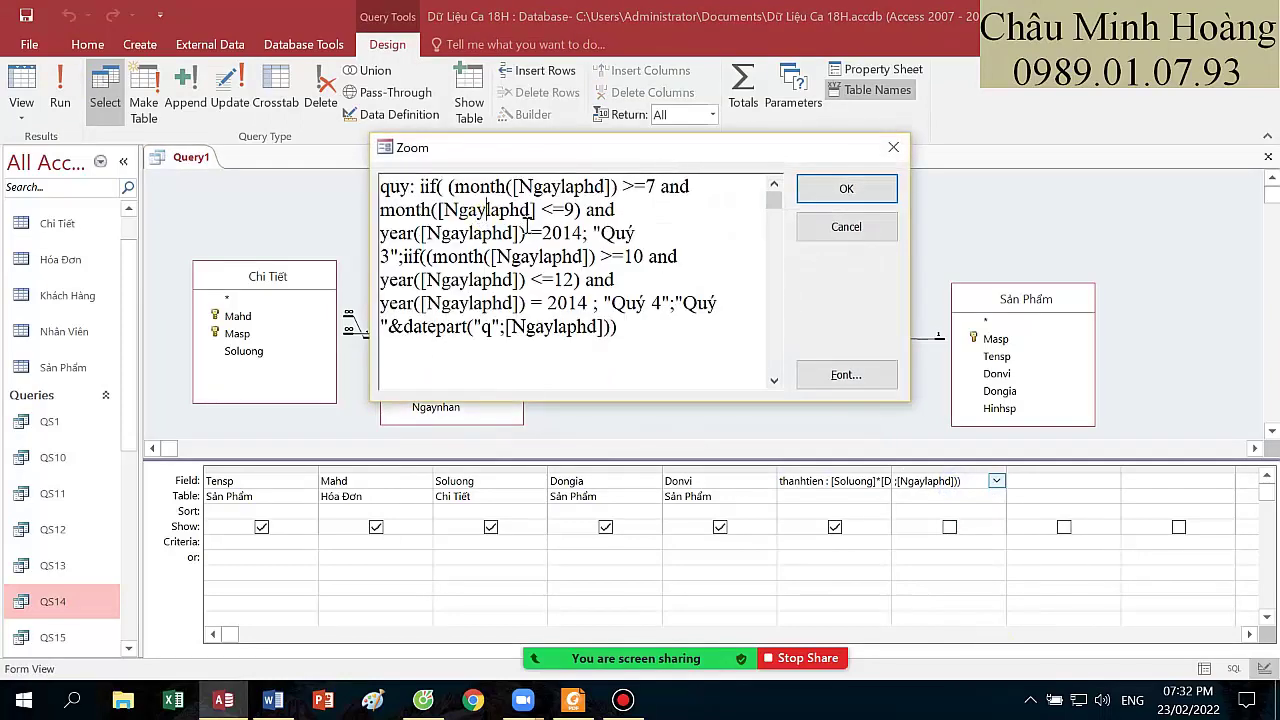
drag(453, 188, 623, 190)
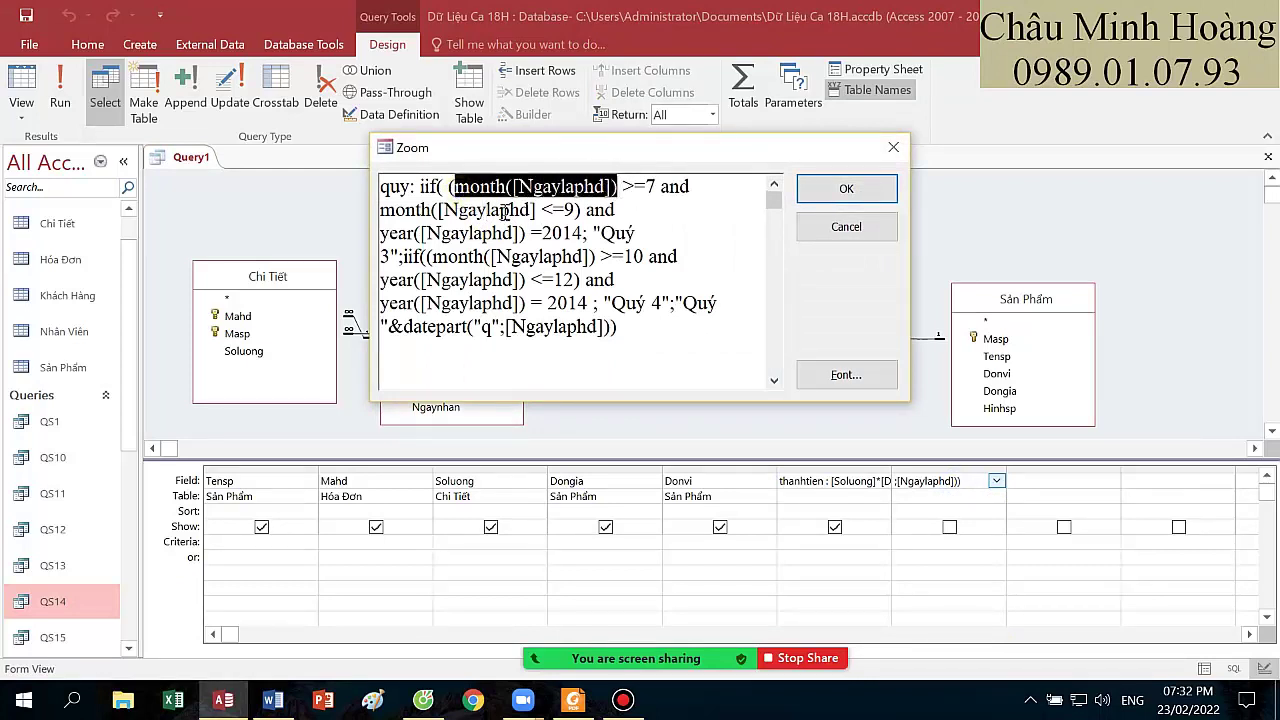
click(537, 210)
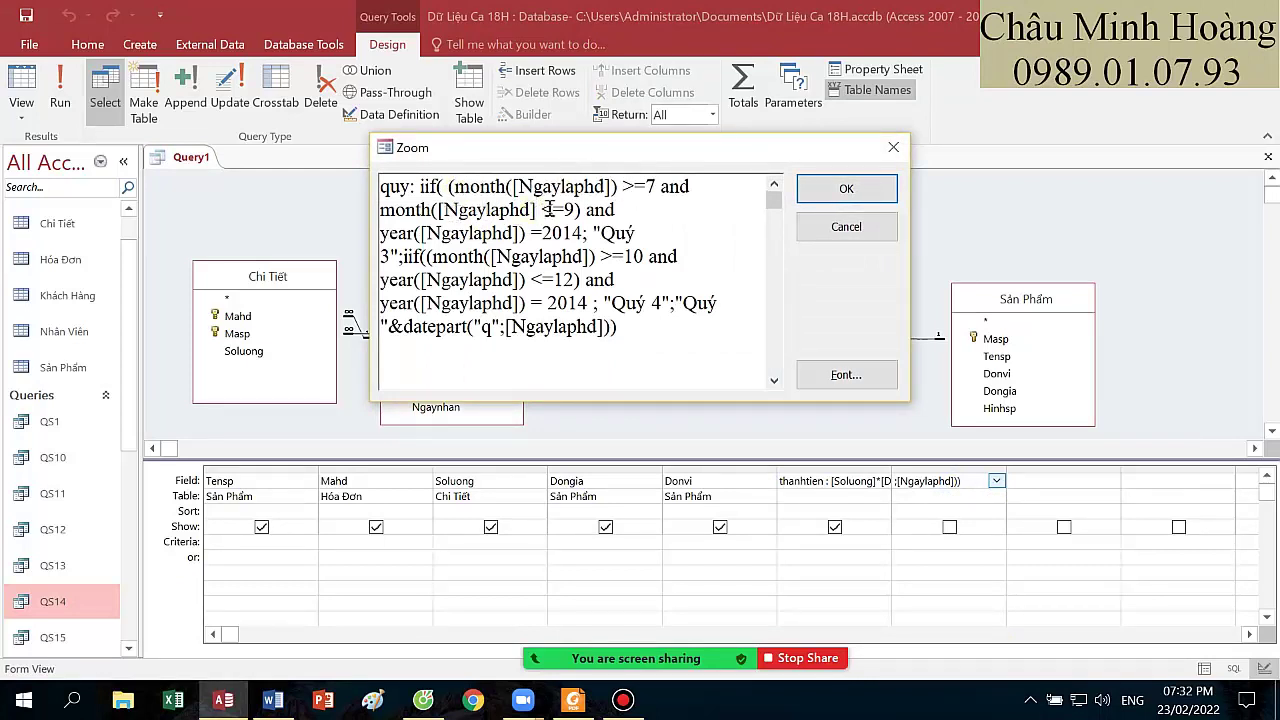
text())
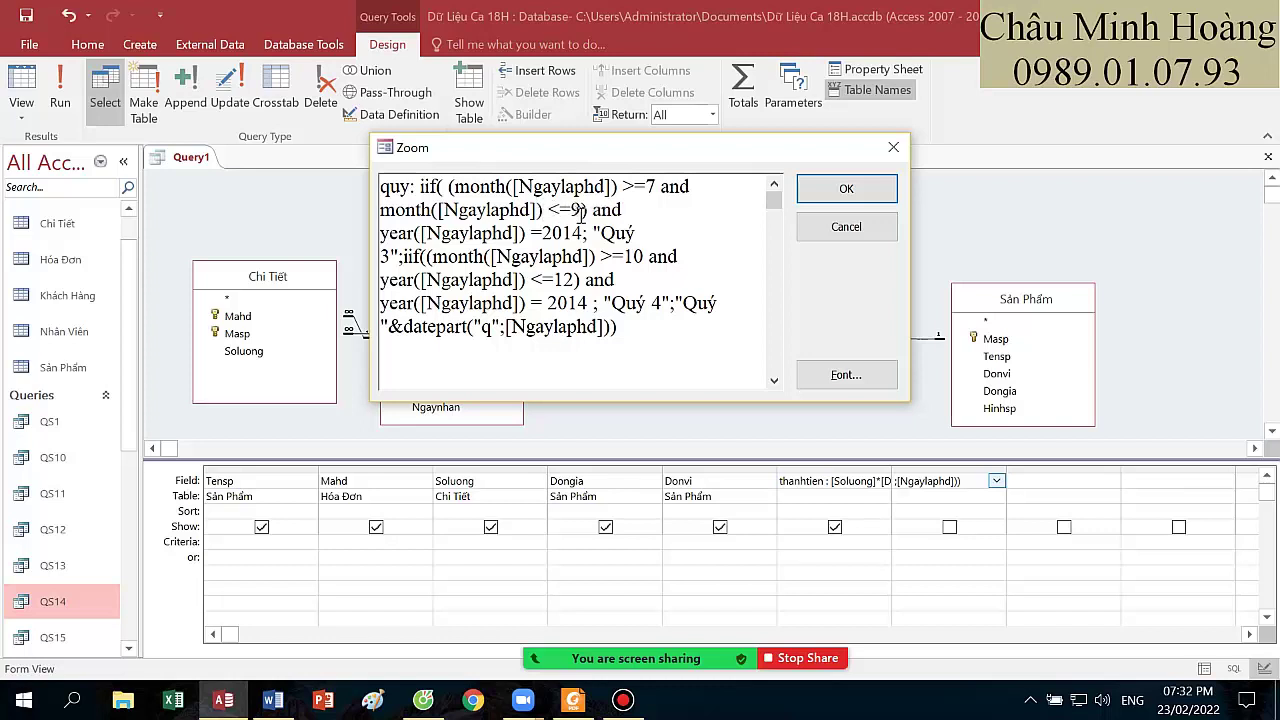
click(634, 328)
click(846, 188)
- Run the query, look through the quy values across the records and return to the design
click(62, 90)
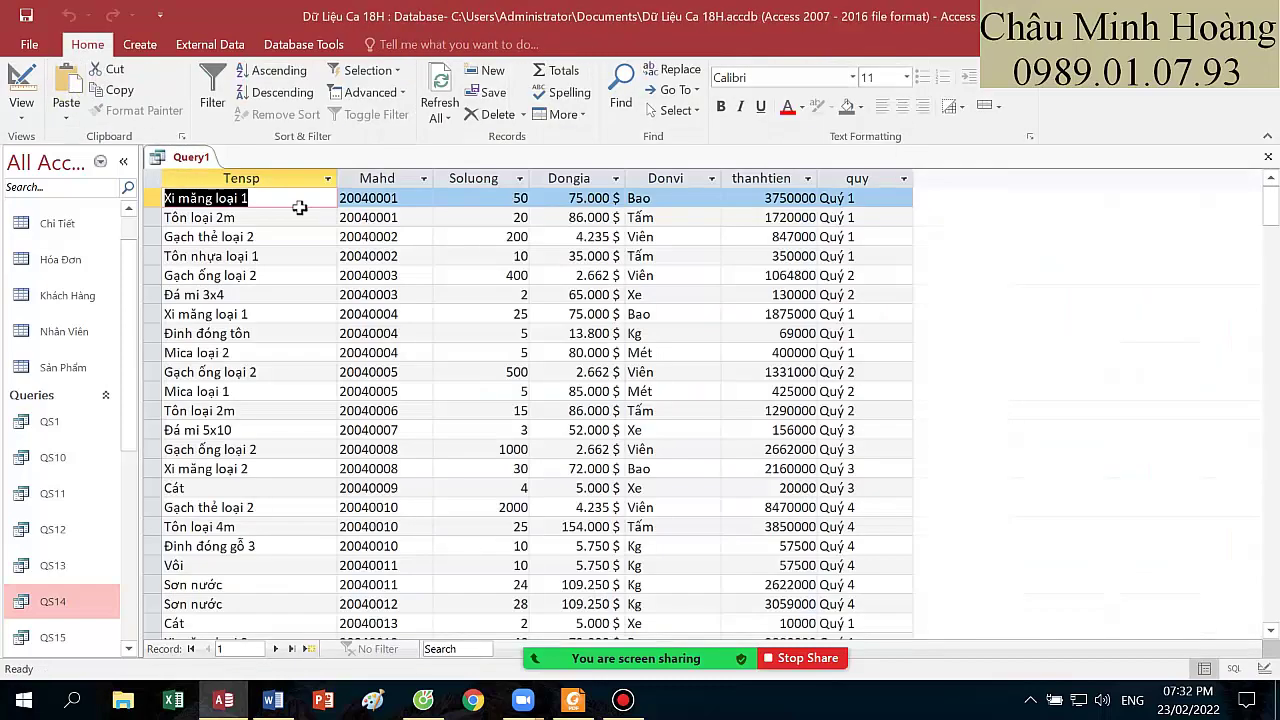
scroll(801, 316, down, 2)
scroll(820, 360, down, 6)
scroll(829, 370, up, 3)
click(21, 82)
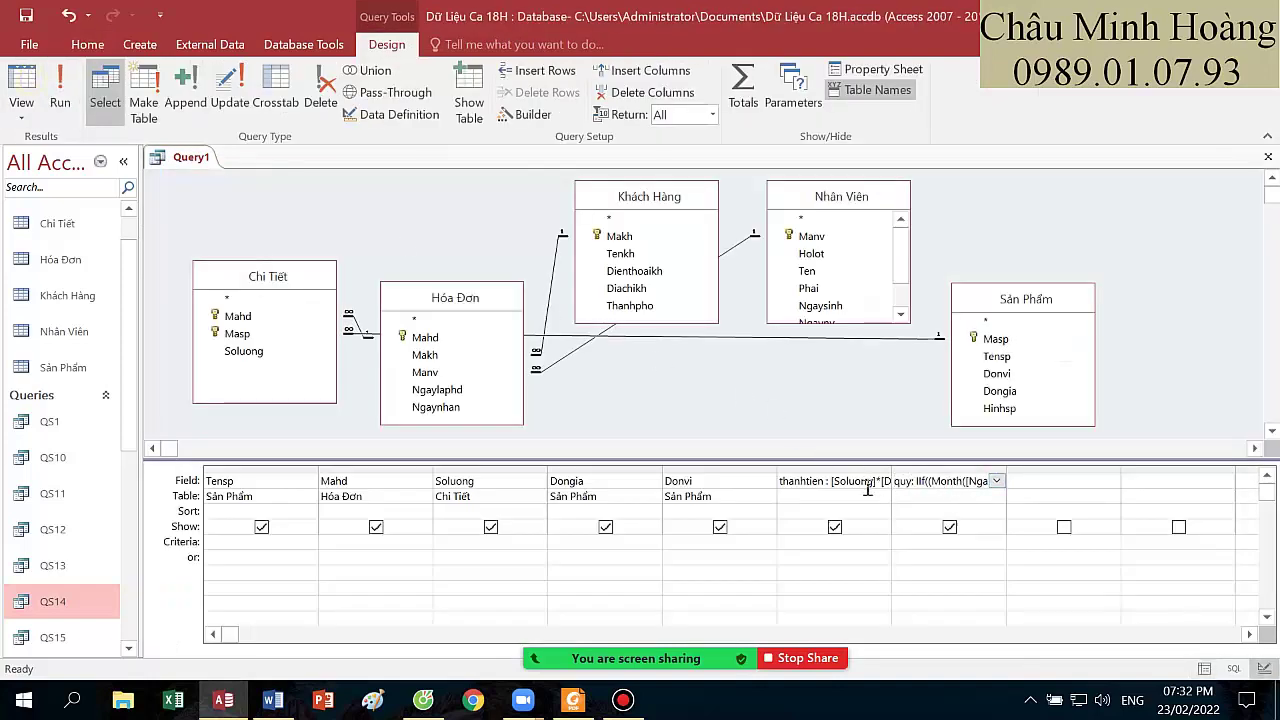
- Set the quy column's criteria to "Quý 3" Or "Quý 4", run the query to check the records and return to the design
click(924, 547)
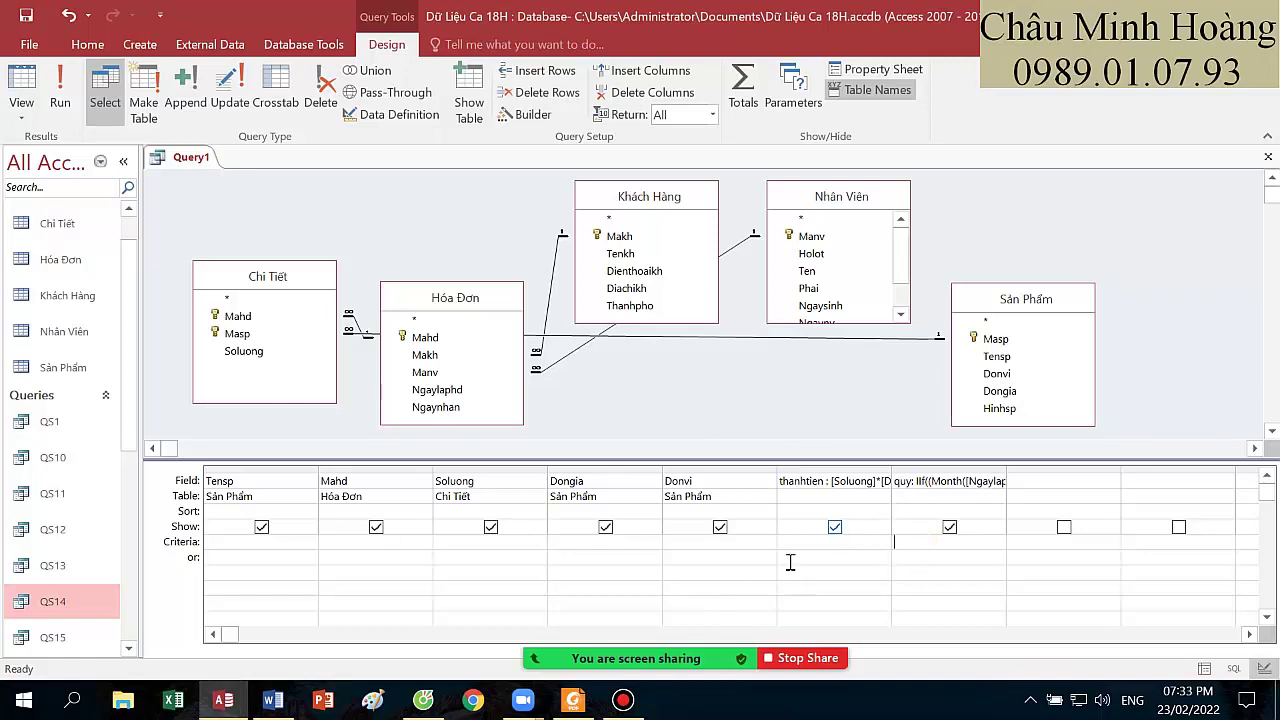
click(574, 701)
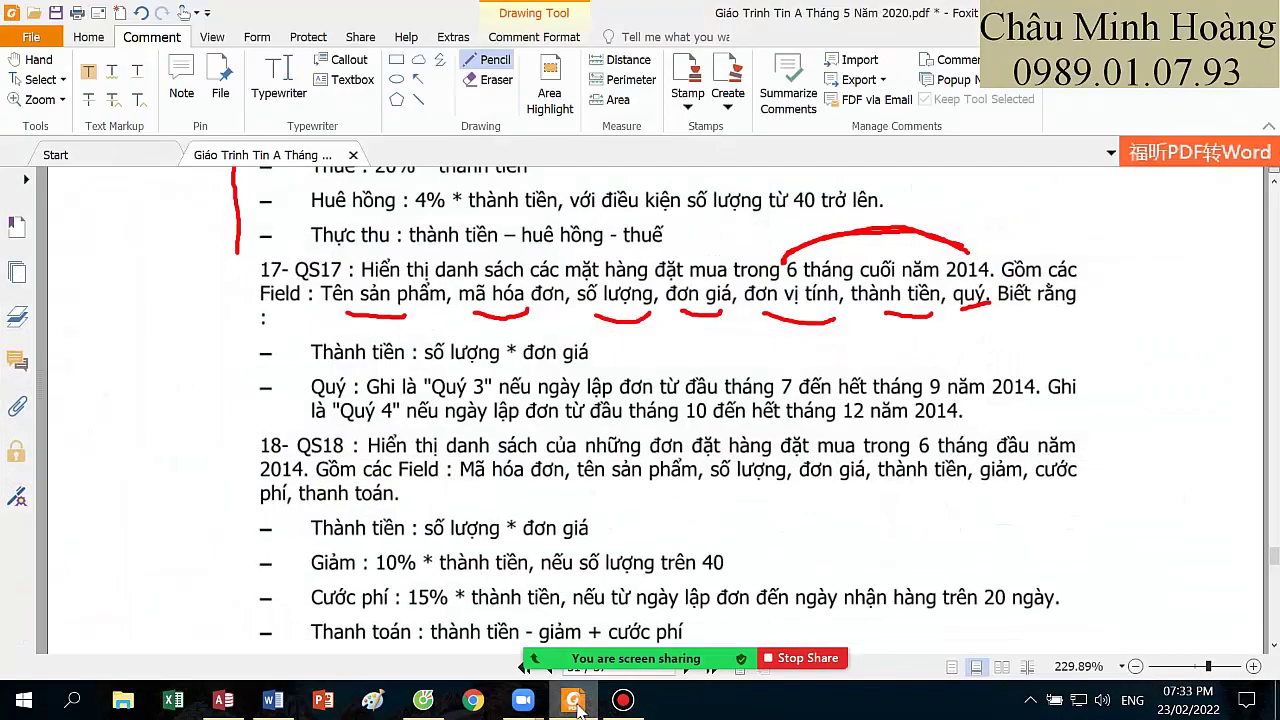
click(574, 701)
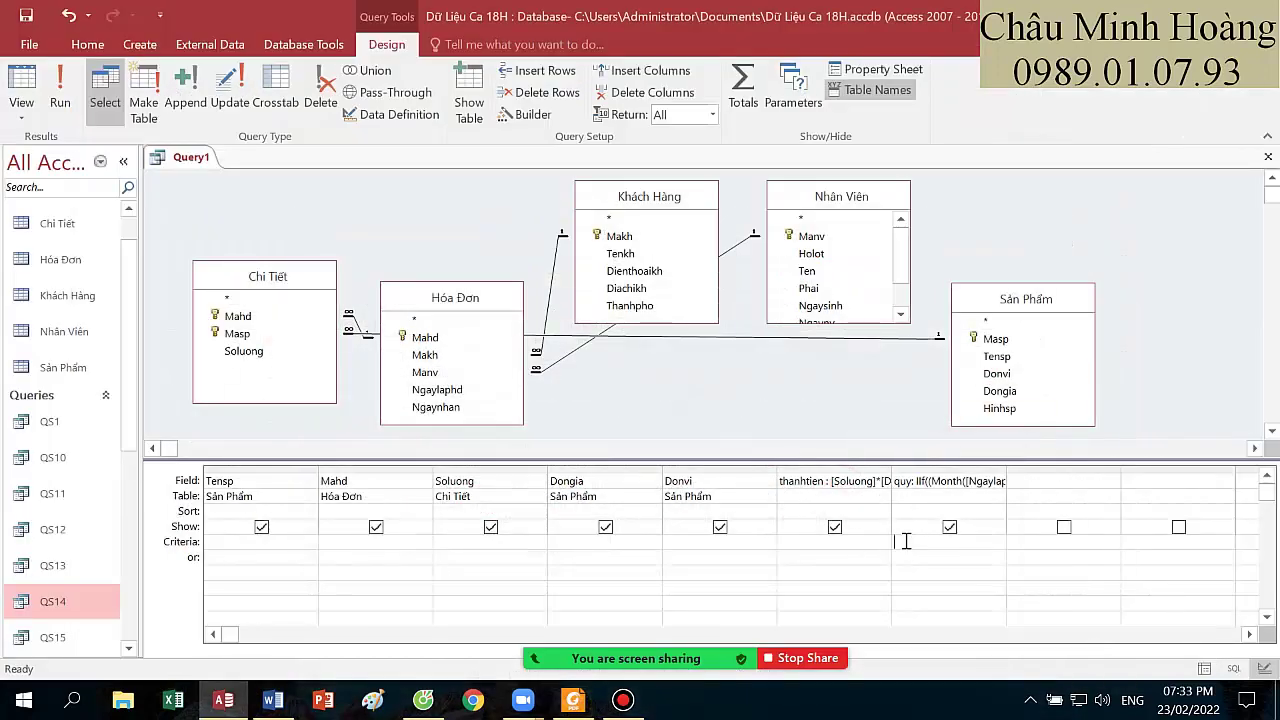
text("Quy)
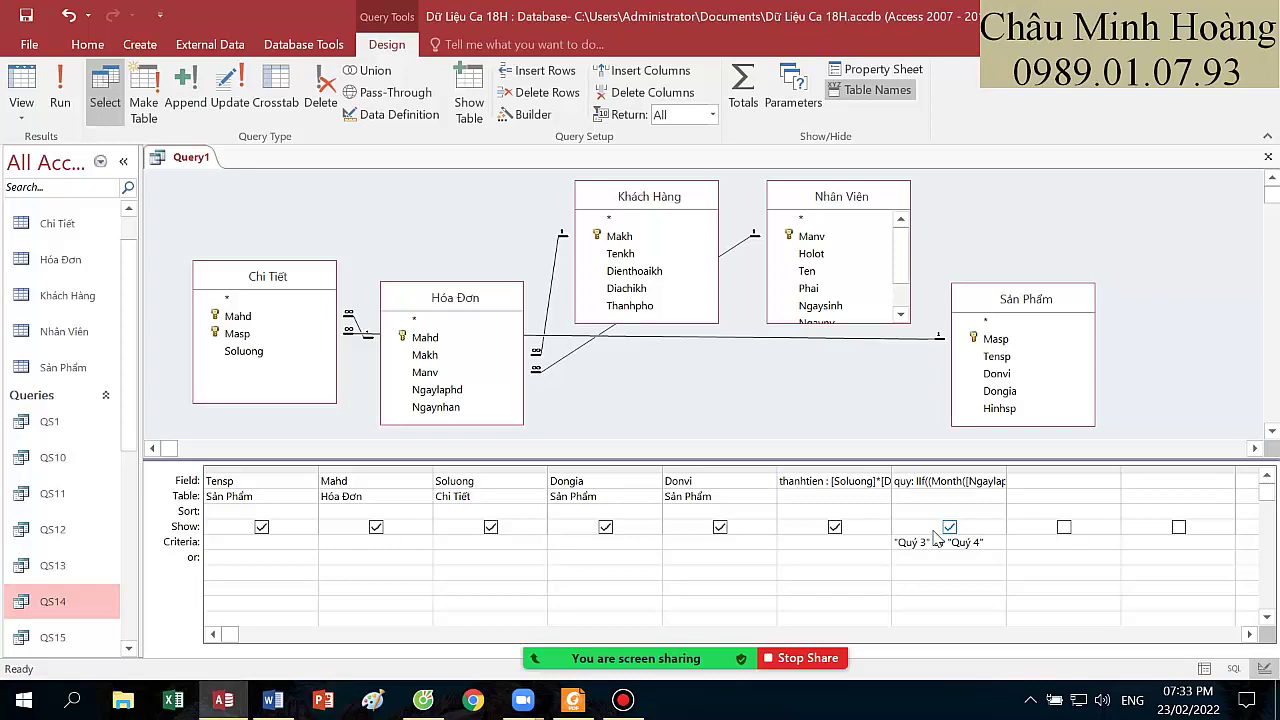
click(70, 90)
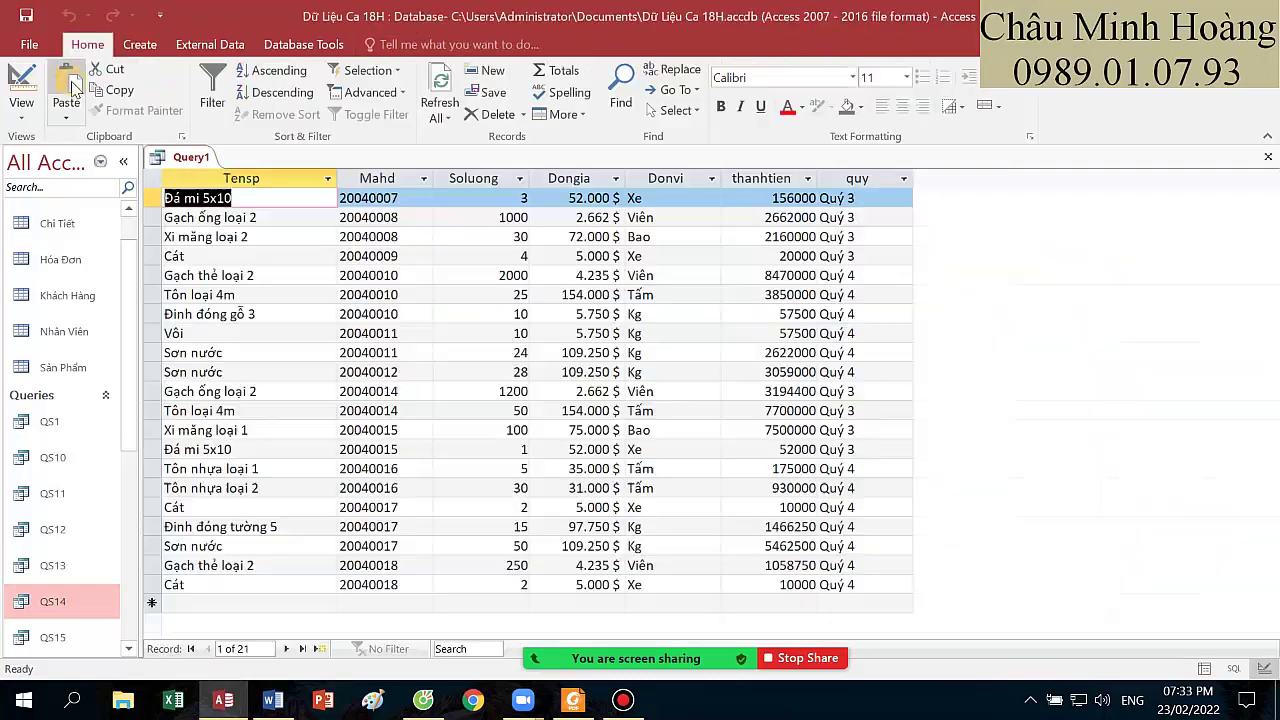
click(34, 90)
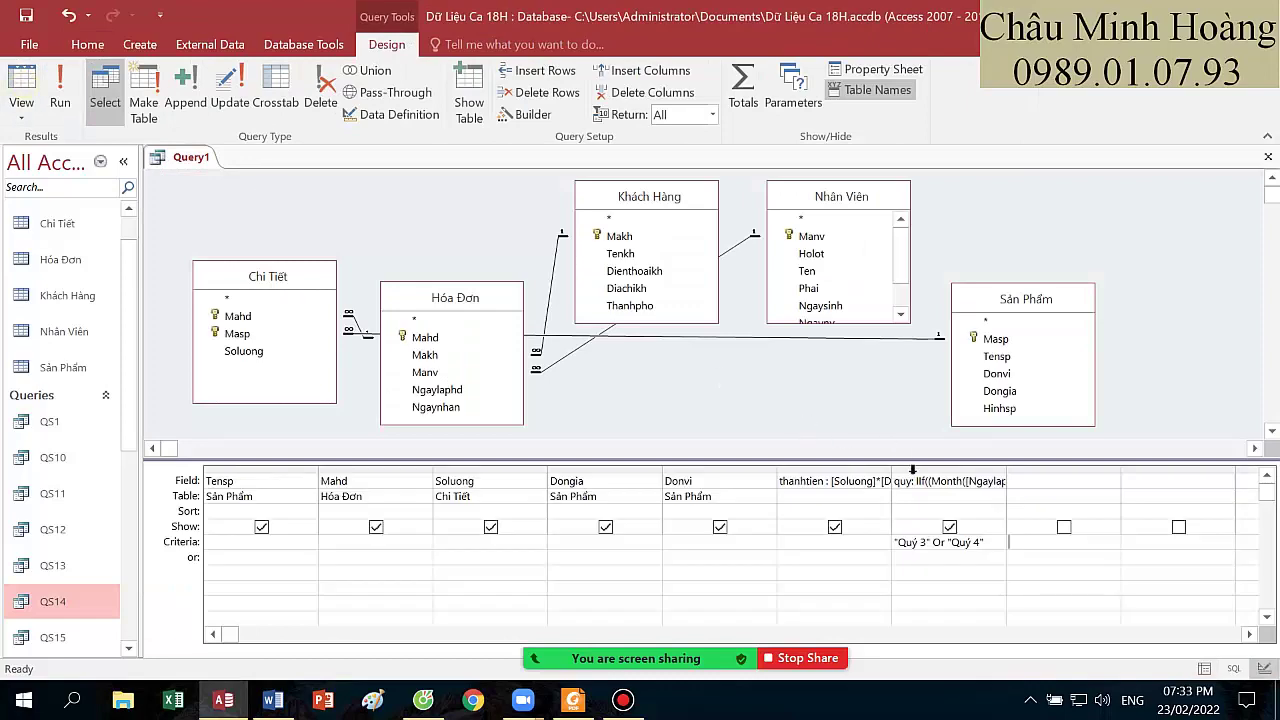
right_click(921, 483)
click(960, 632)
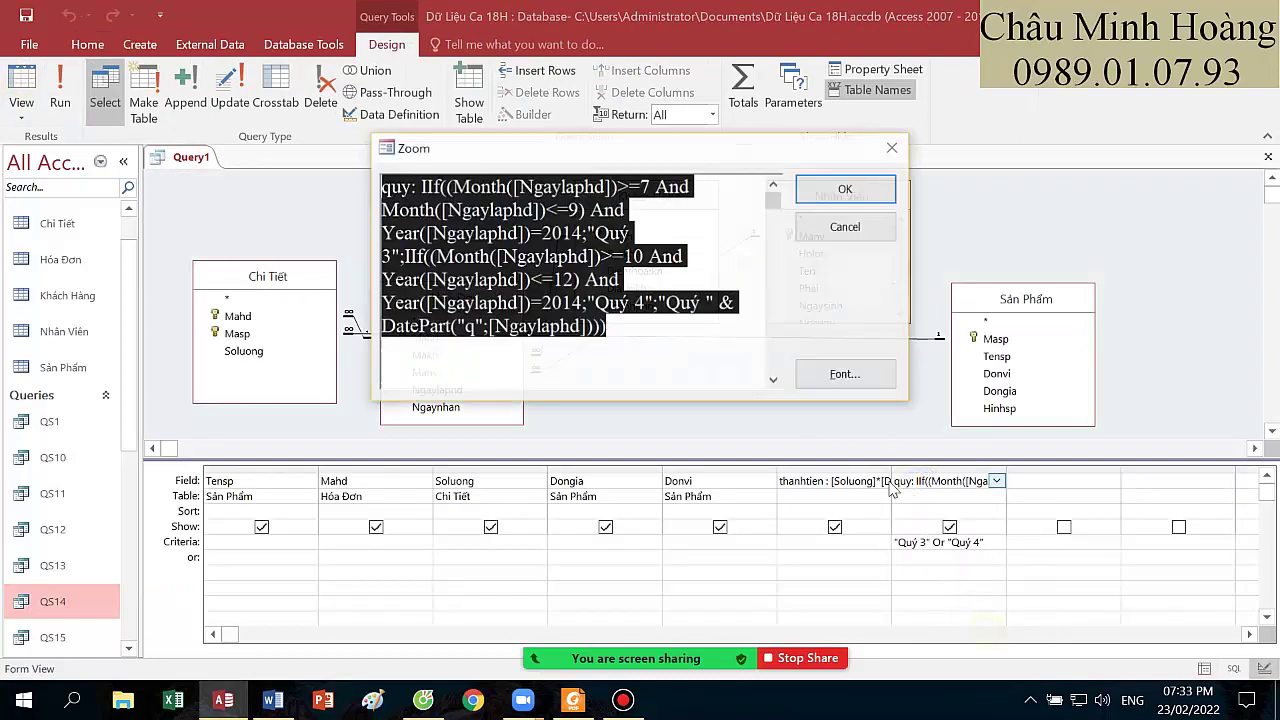
click(893, 147)
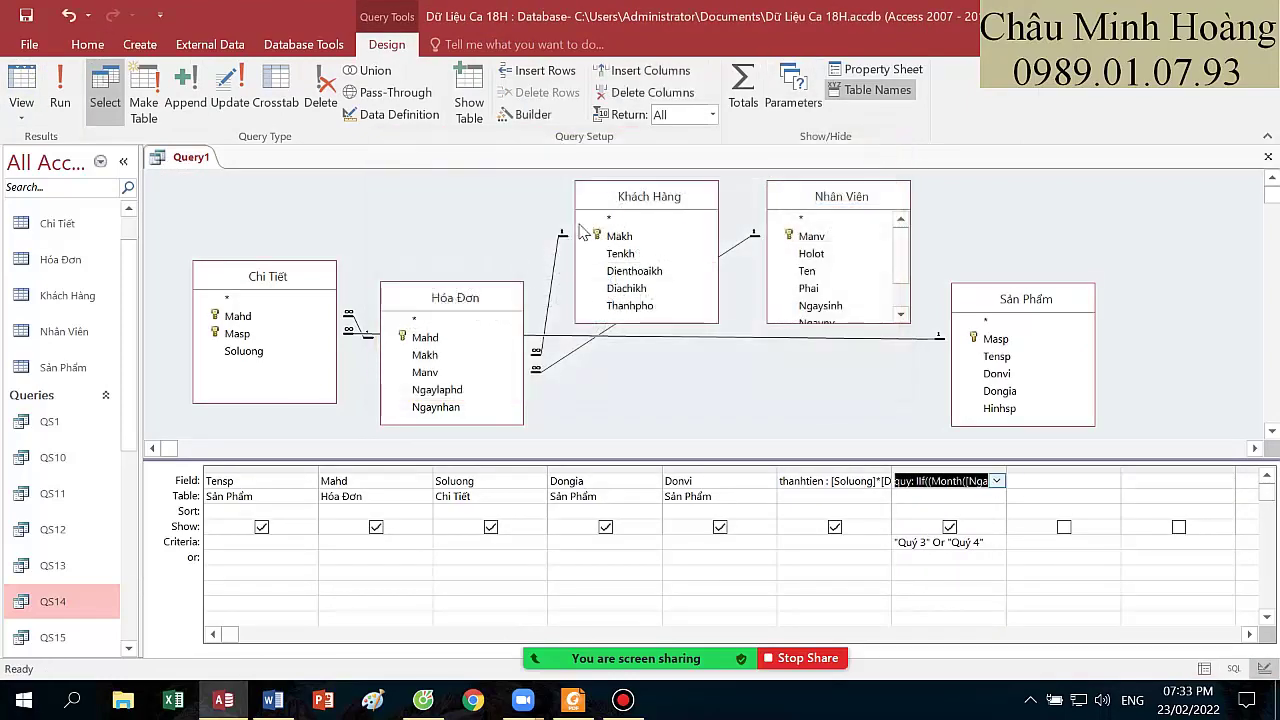
- Remove the Khách Hàng and Nhân Viên tables from the query
click(645, 198)
key(Delete)
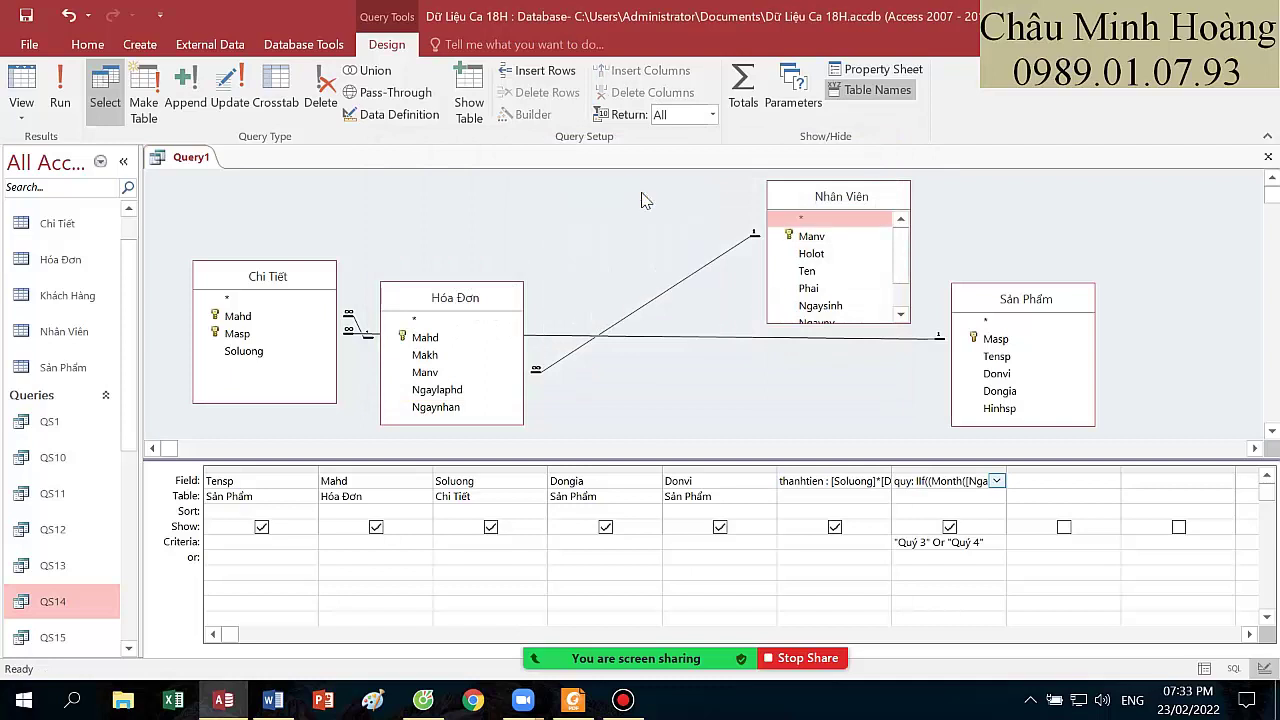
key(Delete)
- Rearrange the Hóa Đơn, Chi Tiết and Sản Phẩm tables so they sit close together
drag(500, 296, 502, 206)
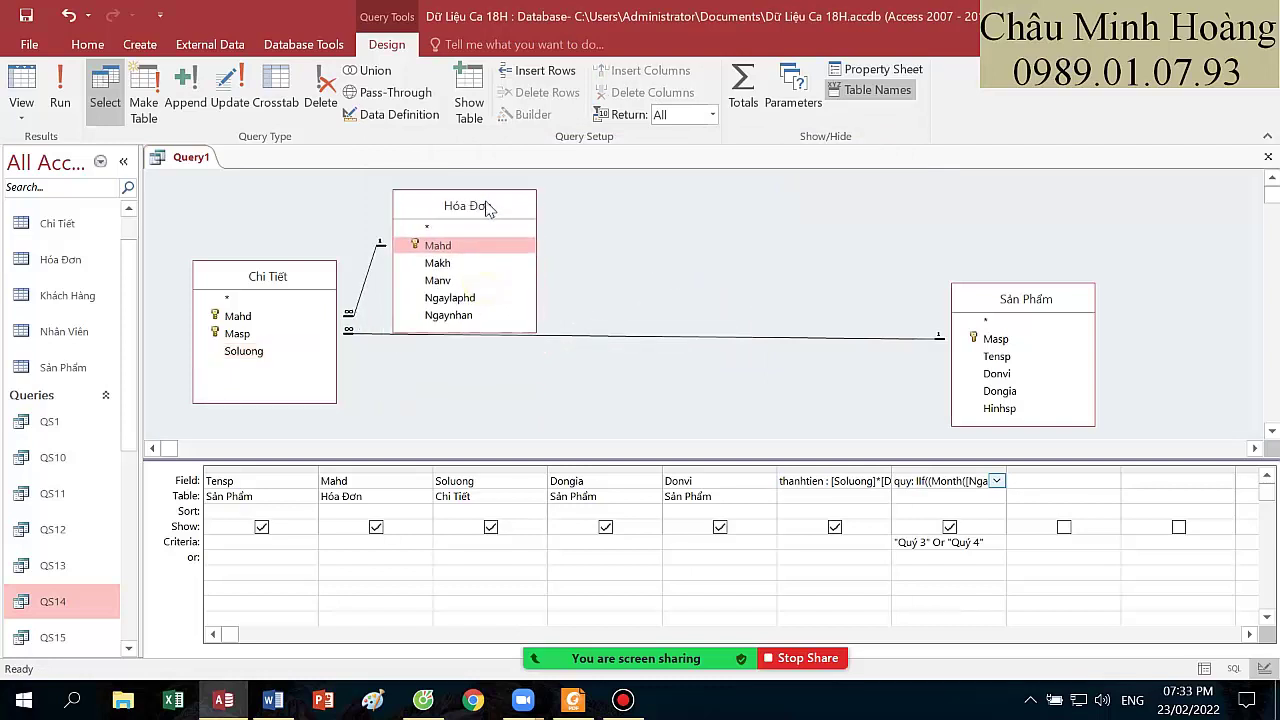
drag(265, 278, 677, 224)
drag(453, 207, 393, 223)
drag(640, 224, 487, 230)
drag(374, 222, 216, 192)
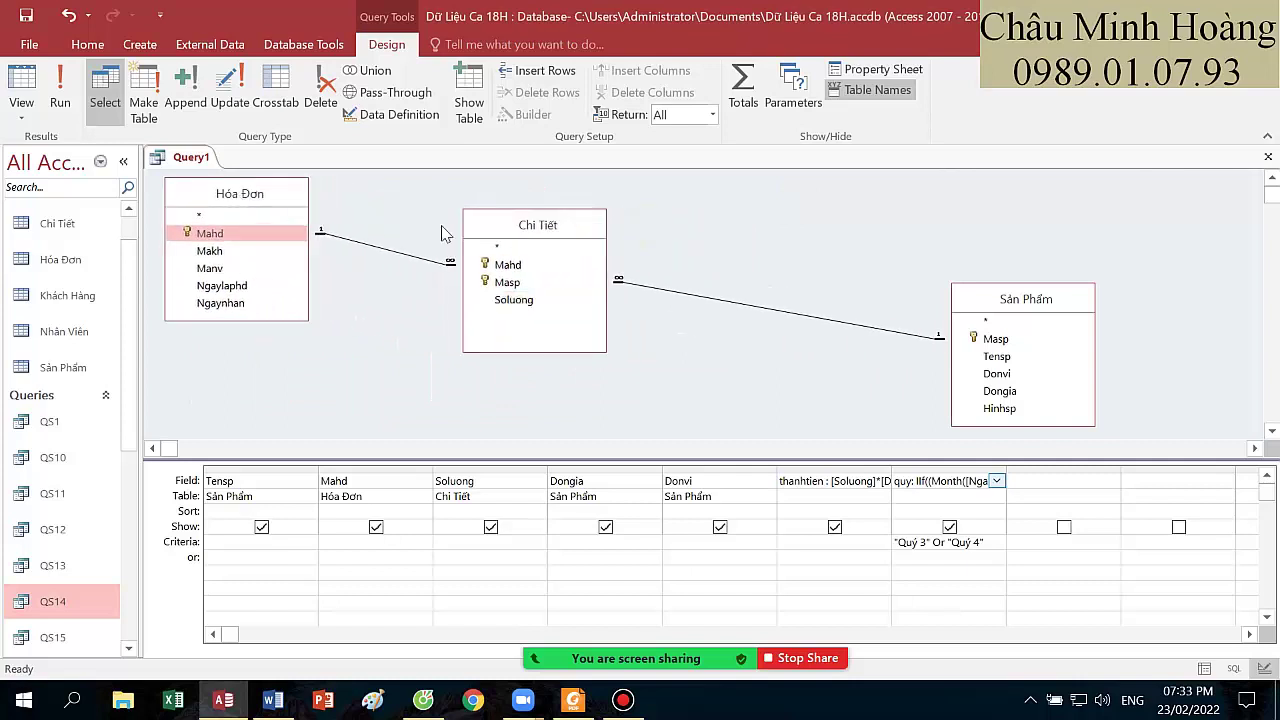
drag(505, 224, 352, 193)
drag(1044, 296, 367, 313)
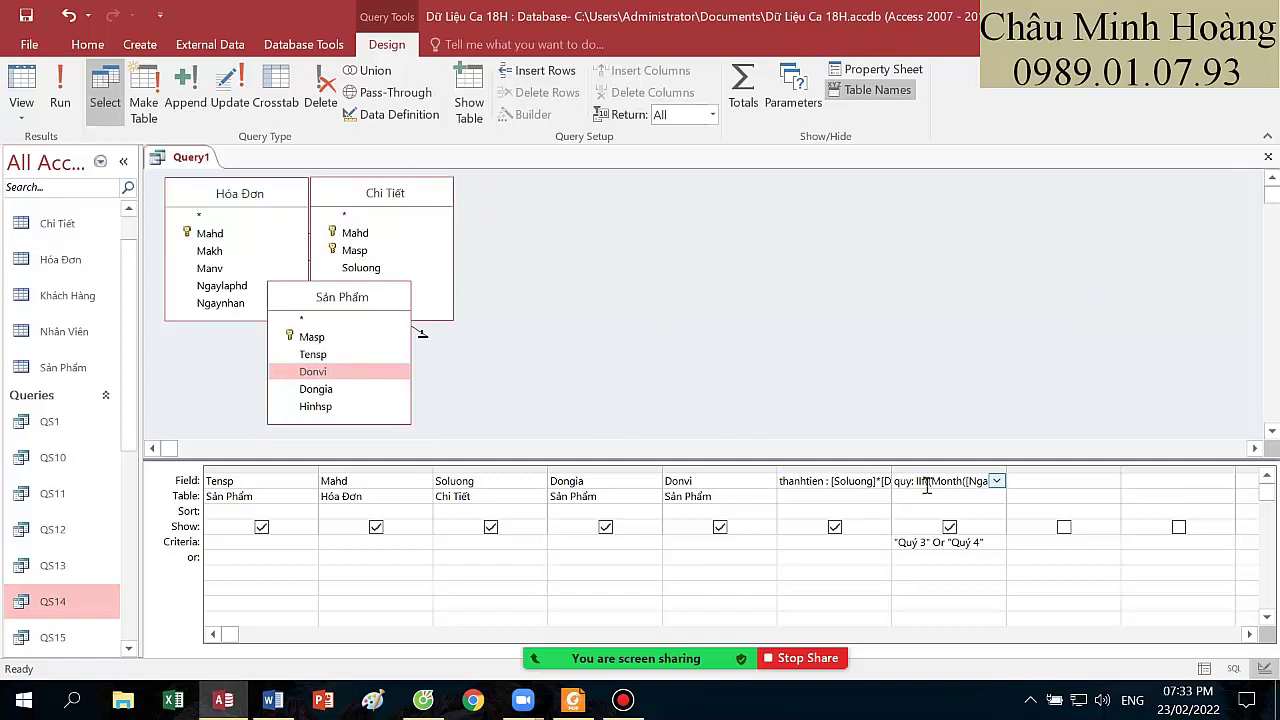
- Fit the widths of the Tensp, Mahd, Soluong, Dongia and Donvi columns to their contents
double_click(318, 468)
double_click(390, 466)
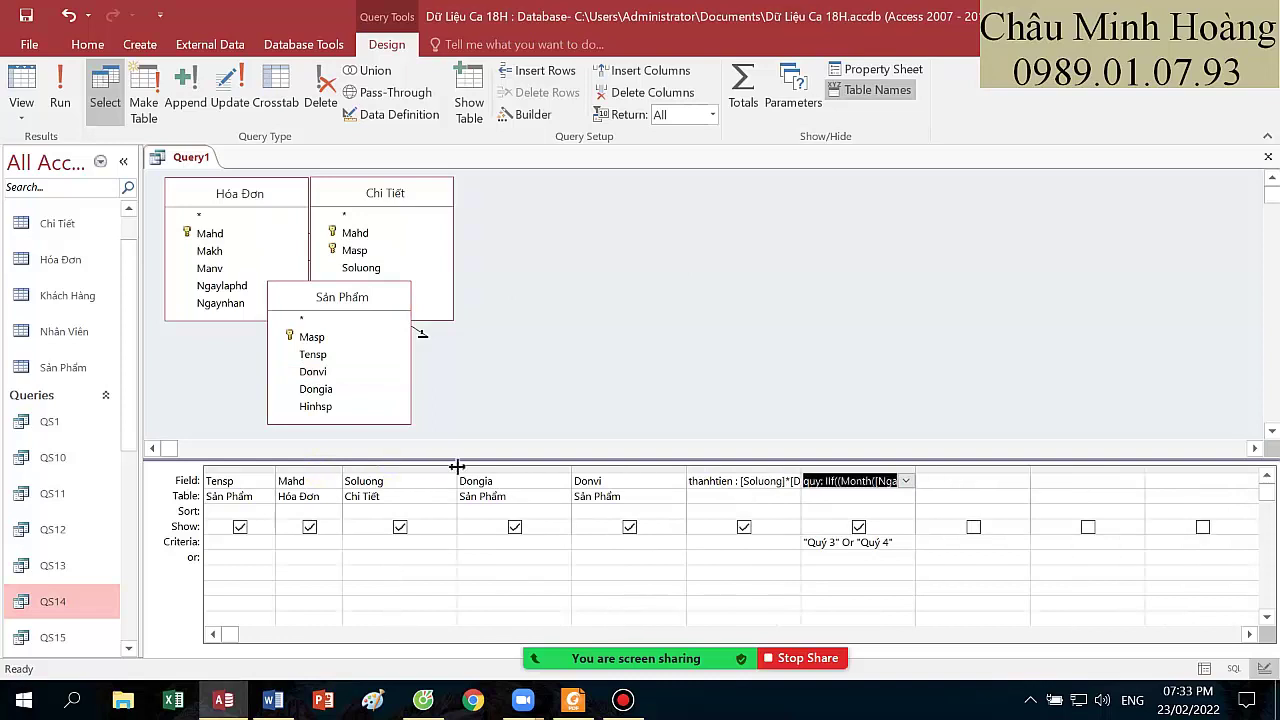
double_click(455, 466)
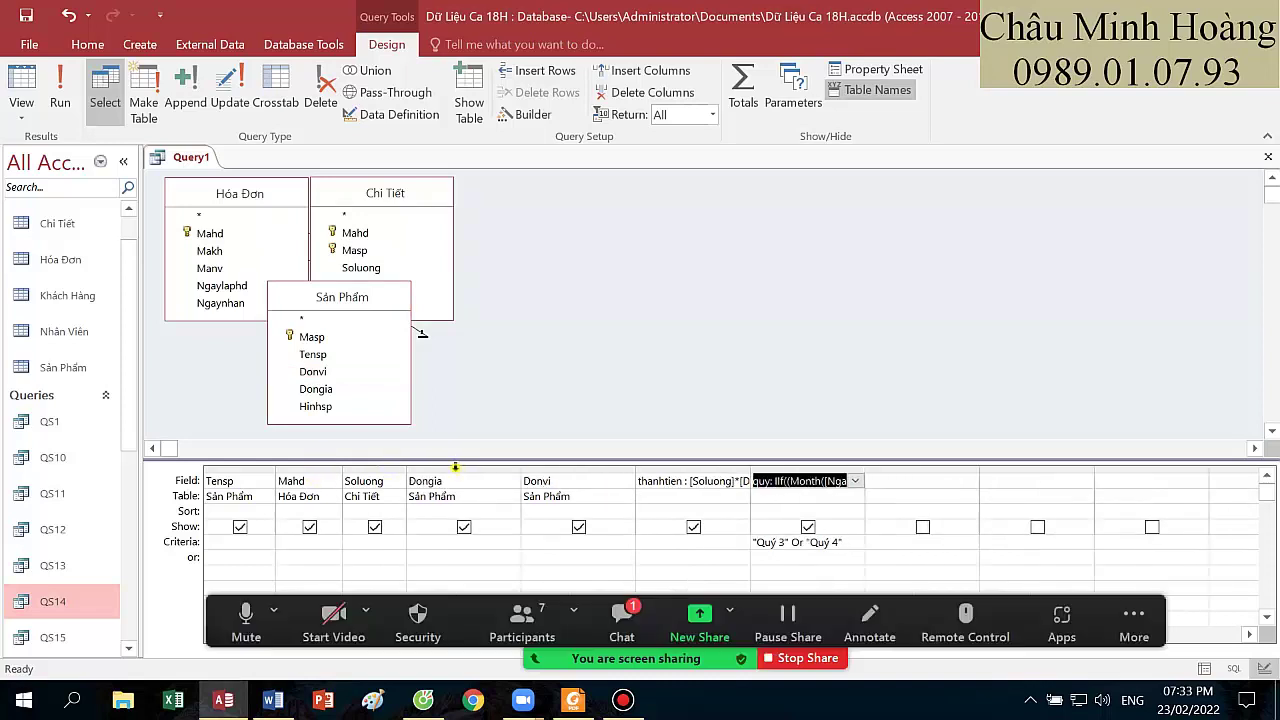
double_click(519, 472)
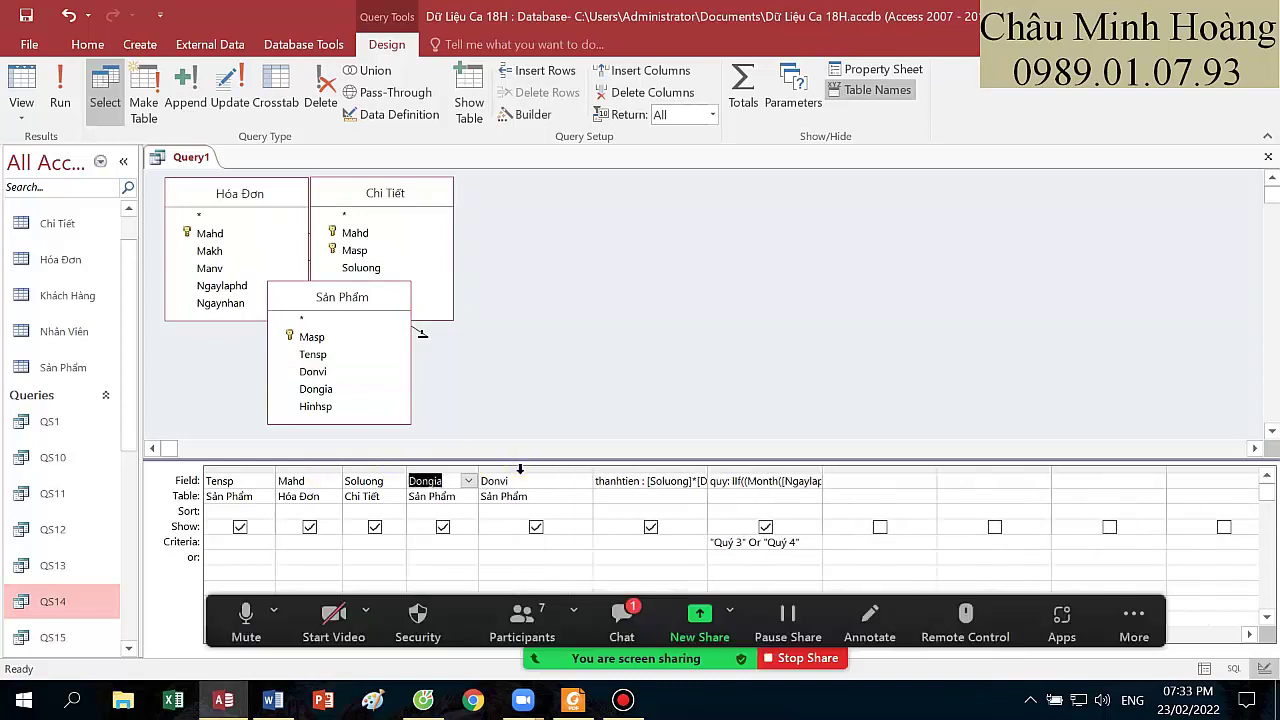
double_click(591, 466)
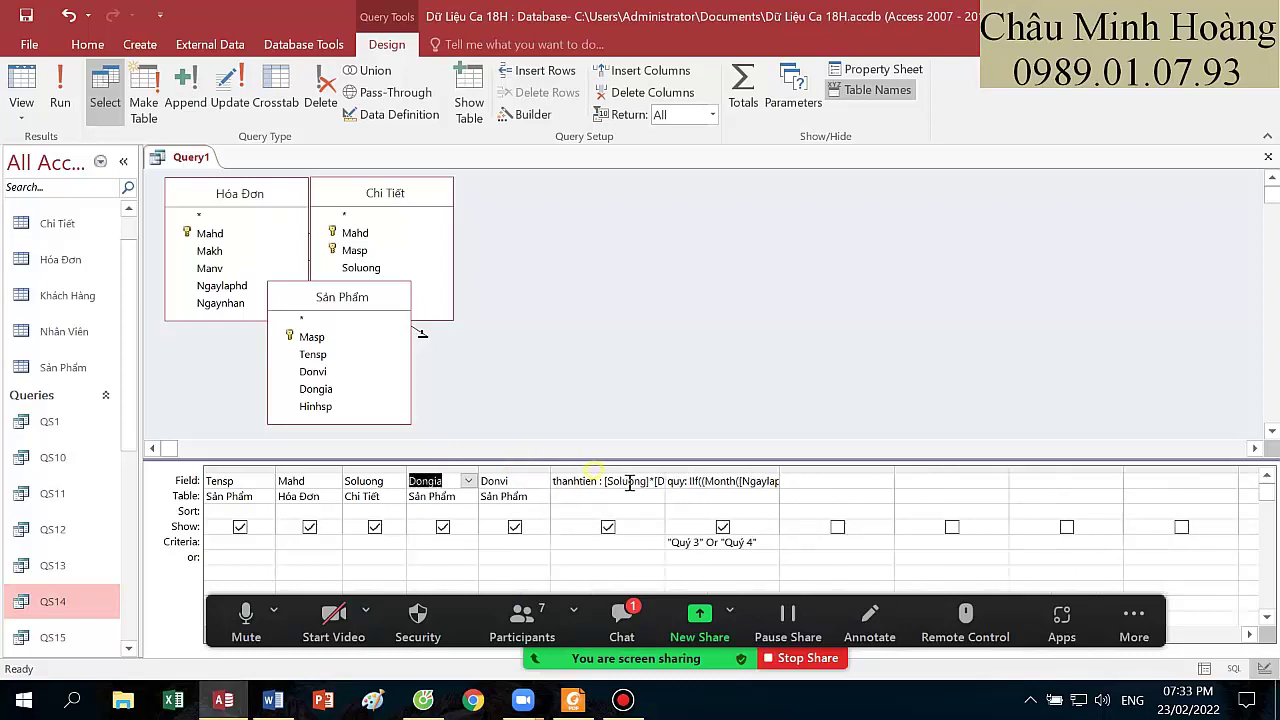
- Replace Year with month in the quy expression's <=12 condition, apply it, run the query and return to the design
right_click(714, 481)
click(760, 631)
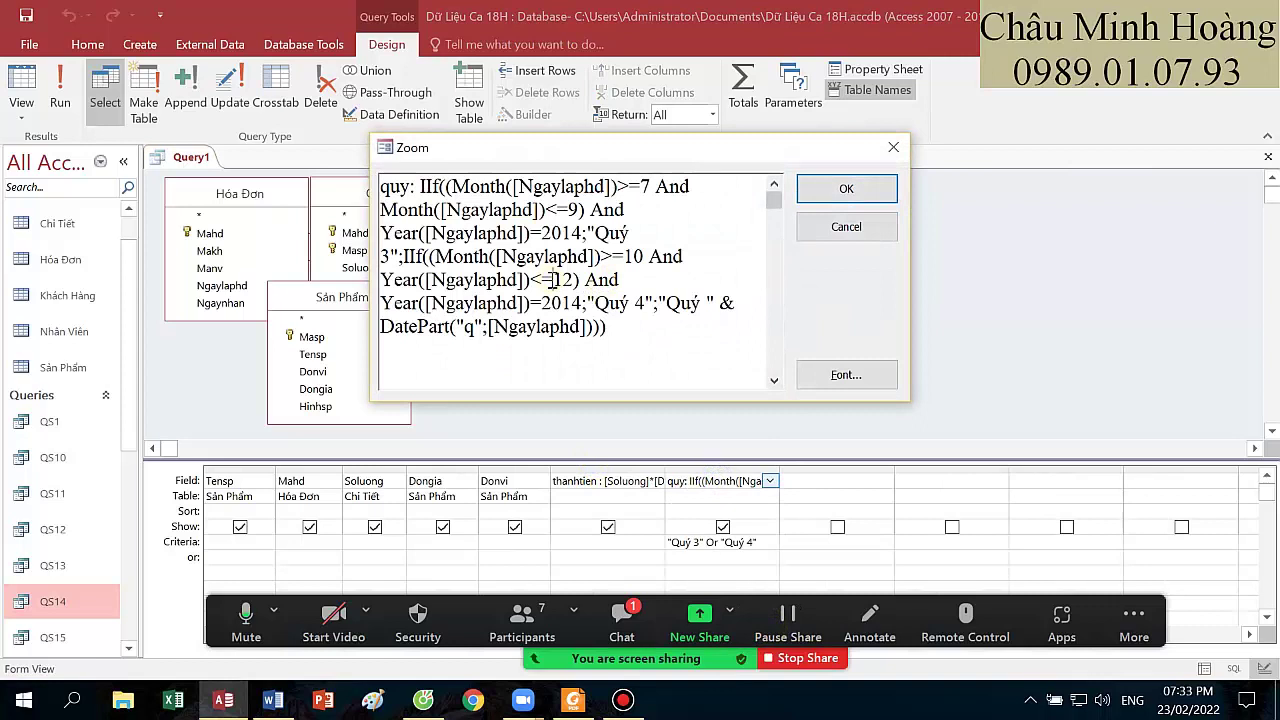
drag(575, 280, 555, 280)
mouse_move(394, 280)
mouse_down()
mouse_move(420, 281)
mouse_move(385, 281)
mouse_up()
text(month)
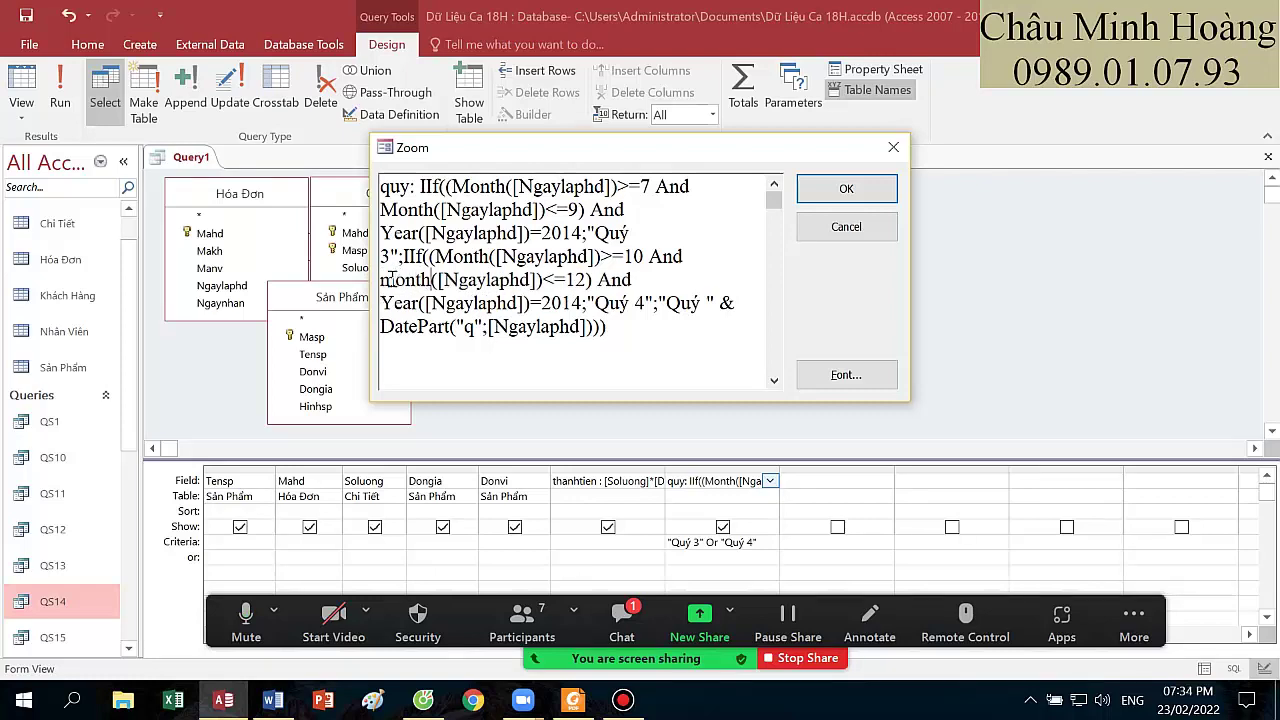
click(846, 189)
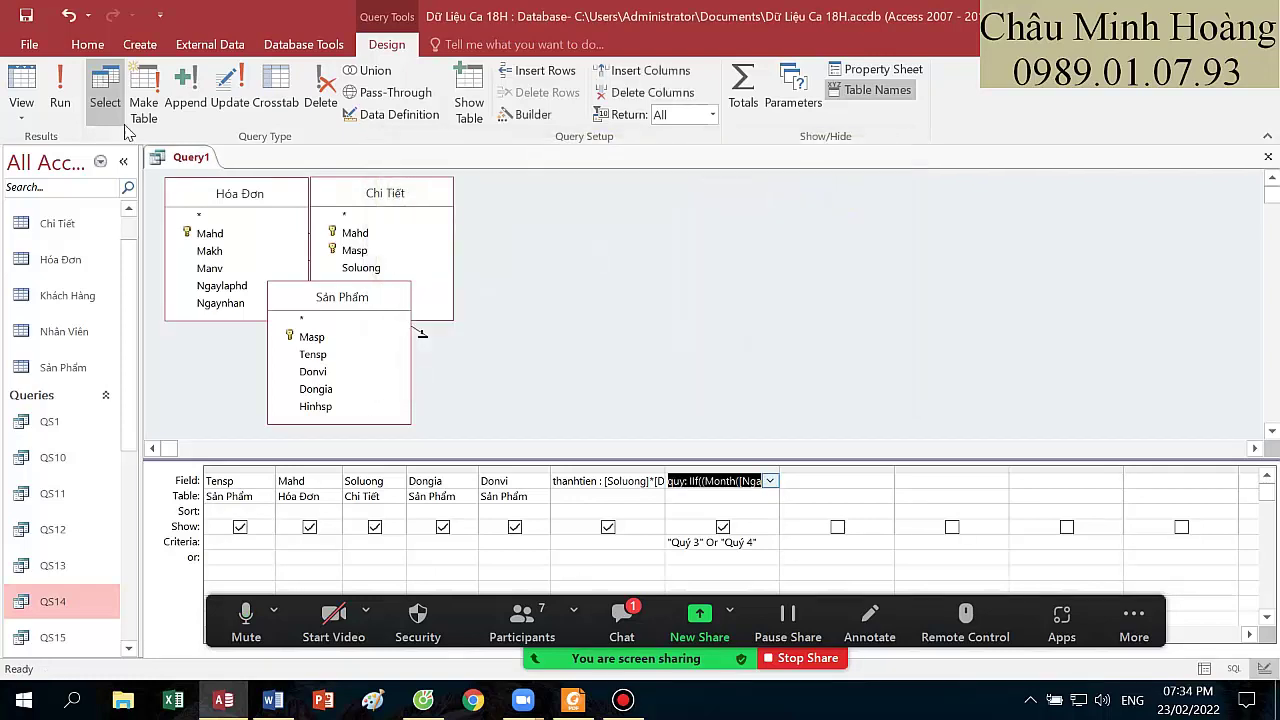
click(60, 90)
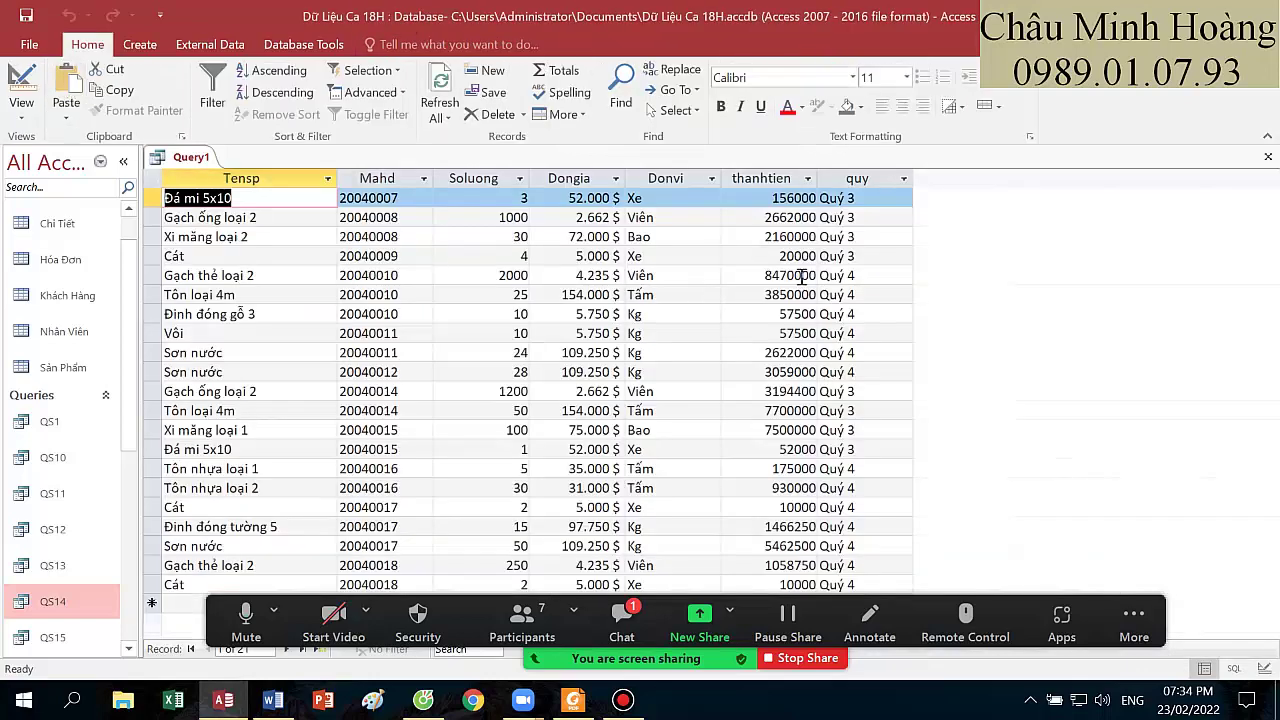
click(21, 88)
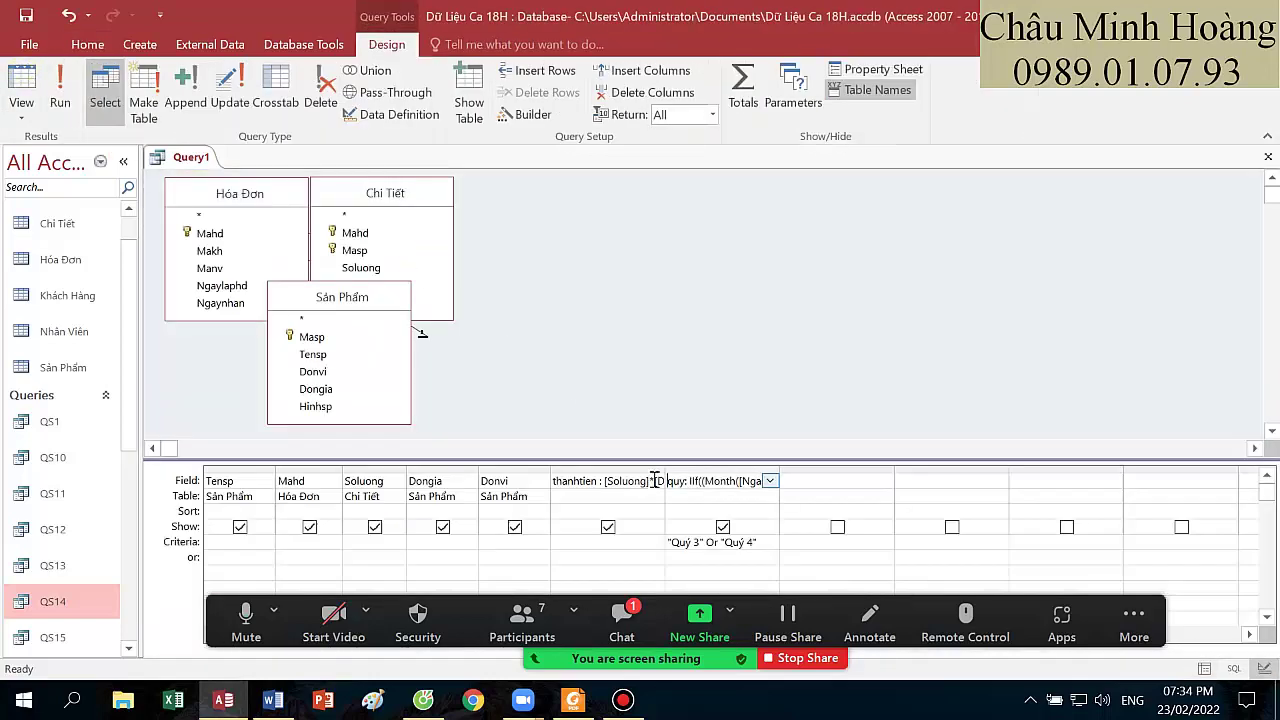
- Widen the quy column to fit its expression and open the full expression in a Zoom window moved clear of the tables
double_click(778, 468)
right_click(840, 484)
click(885, 636)
drag(580, 150, 752, 157)
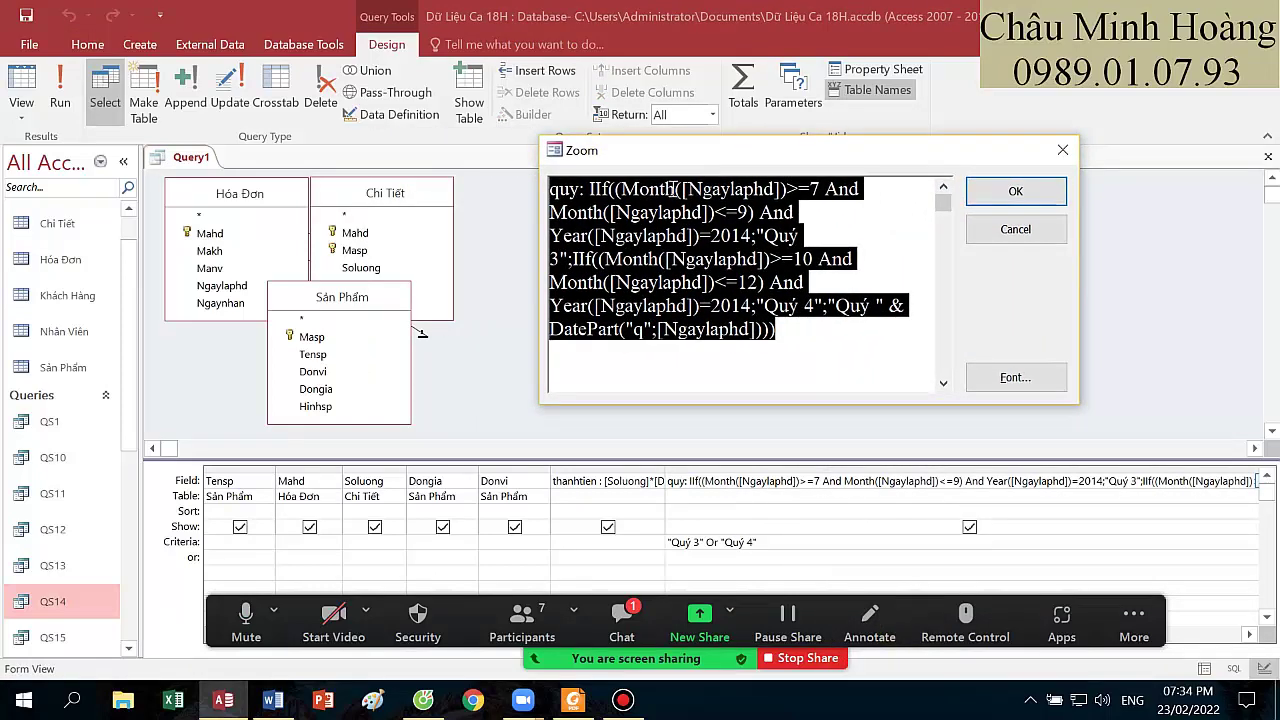
- Examine how the quy expression groups its month range in parentheses before the And Year([Ngaylaphd])=2014 condition
click(754, 214)
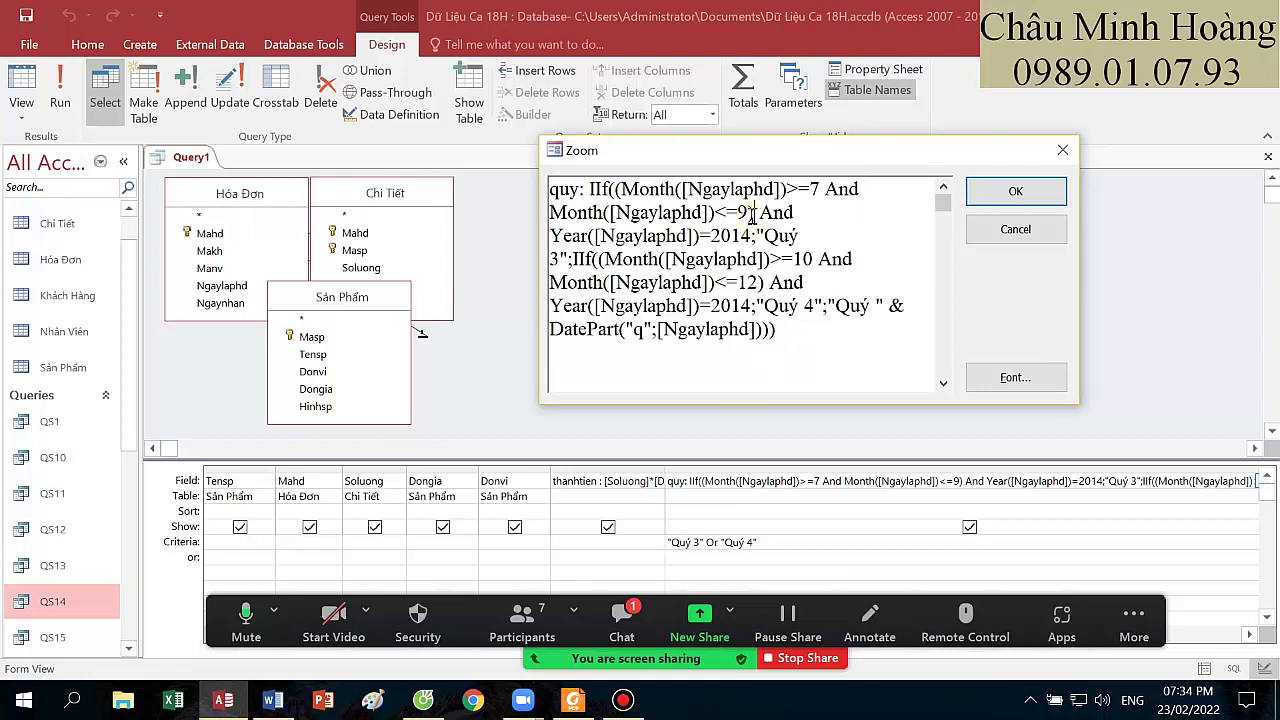
drag(614, 190, 754, 232)
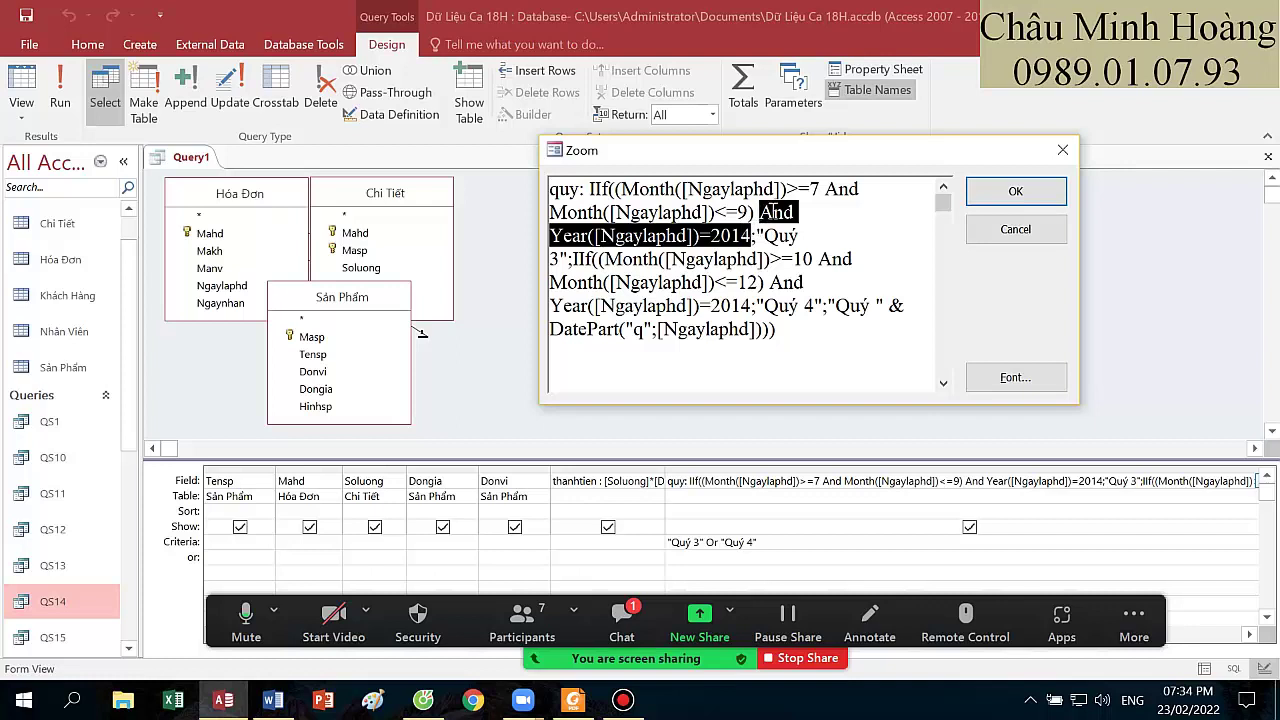
click(762, 210)
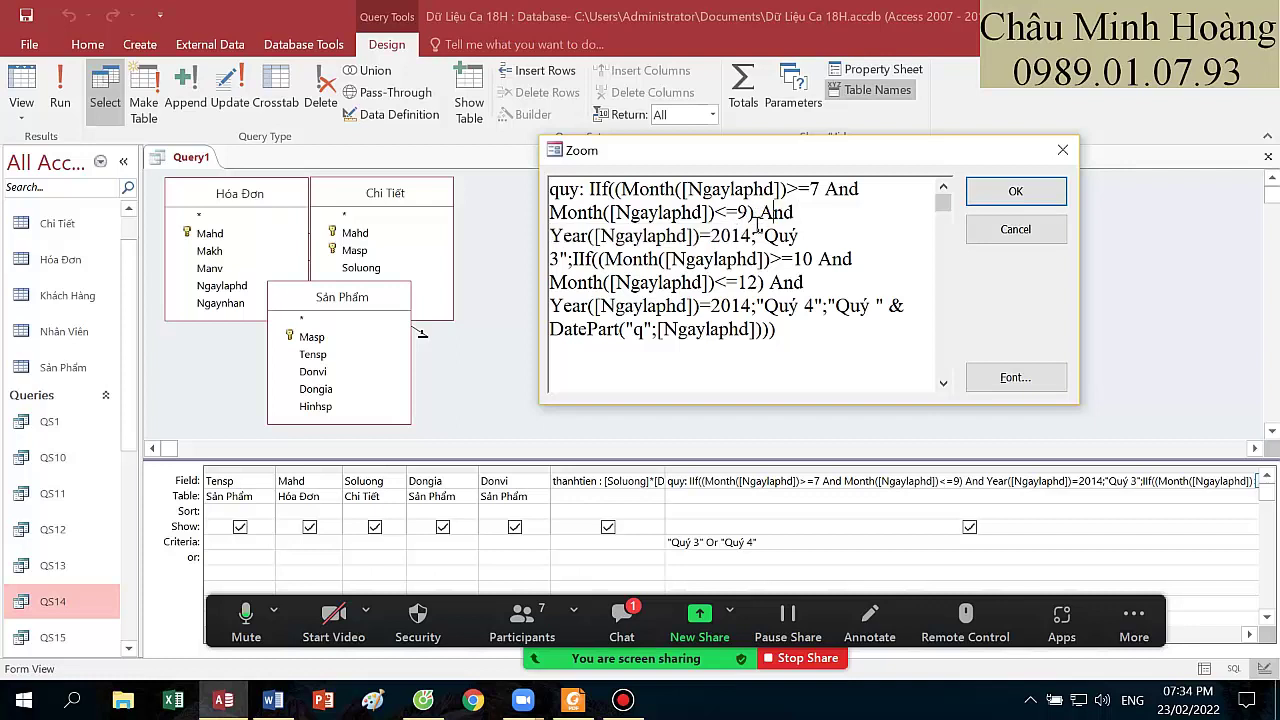
drag(763, 212, 752, 236)
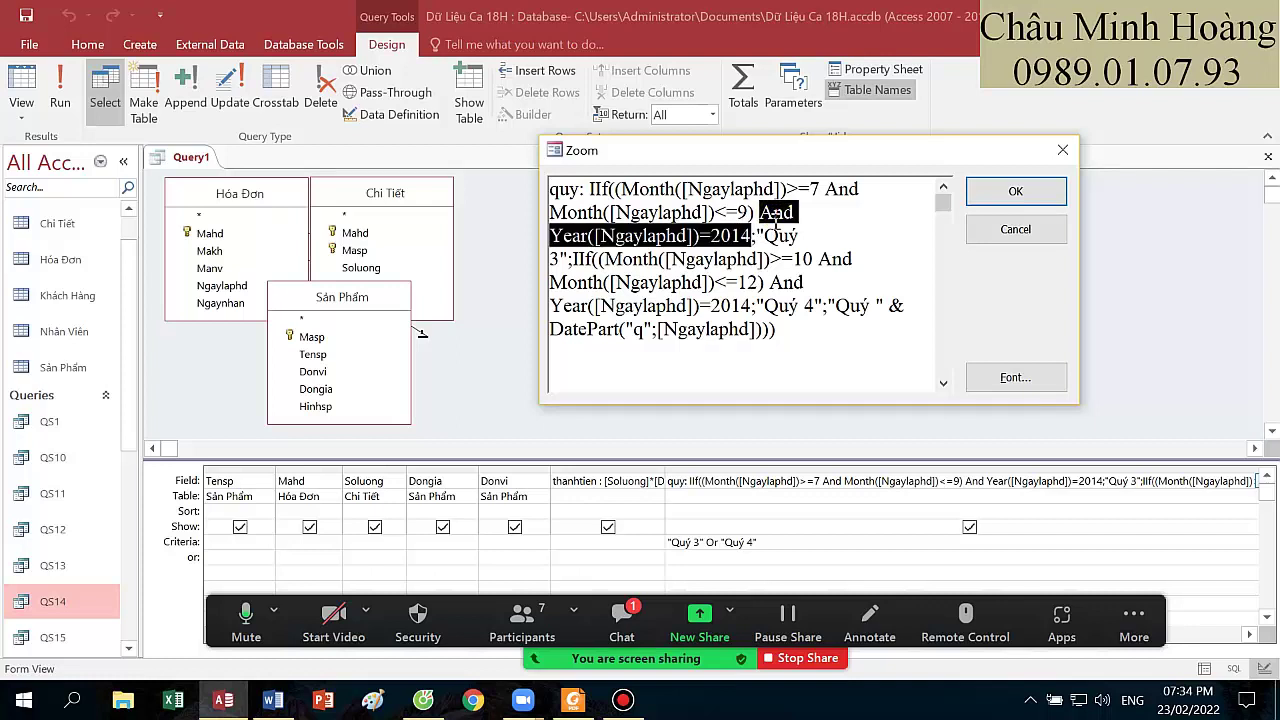
click(763, 213)
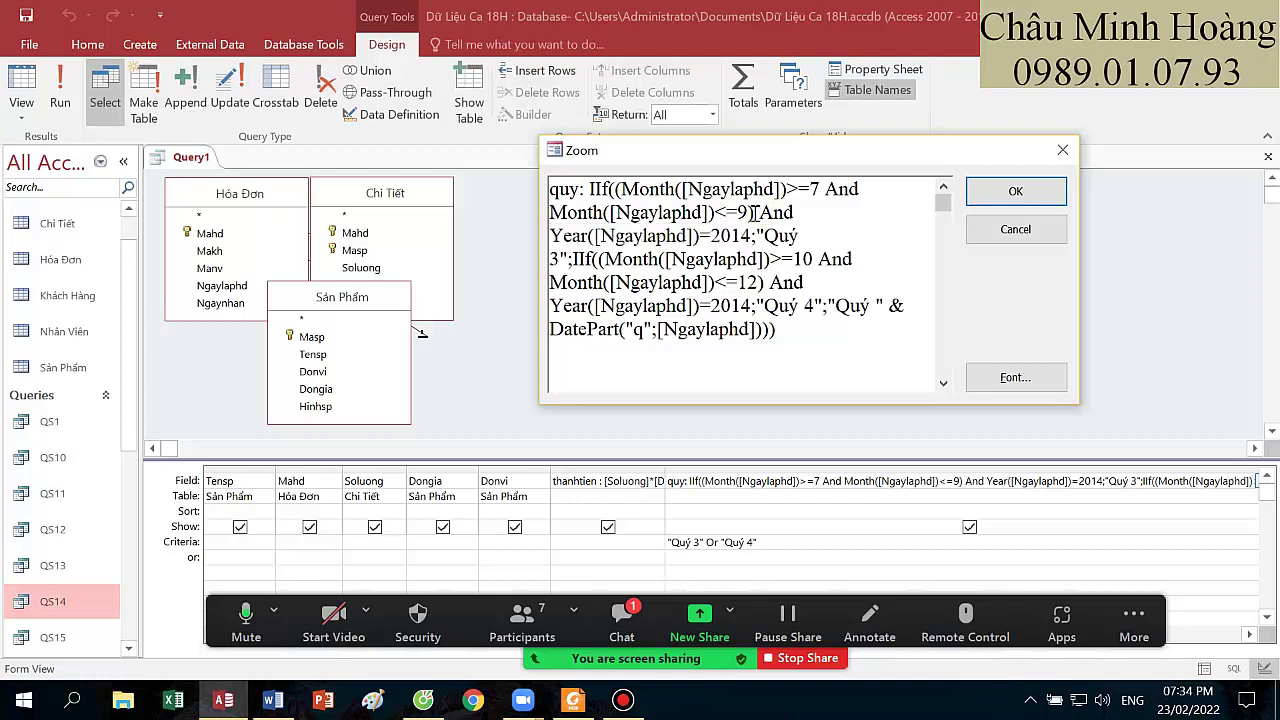
drag(614, 189, 756, 212)
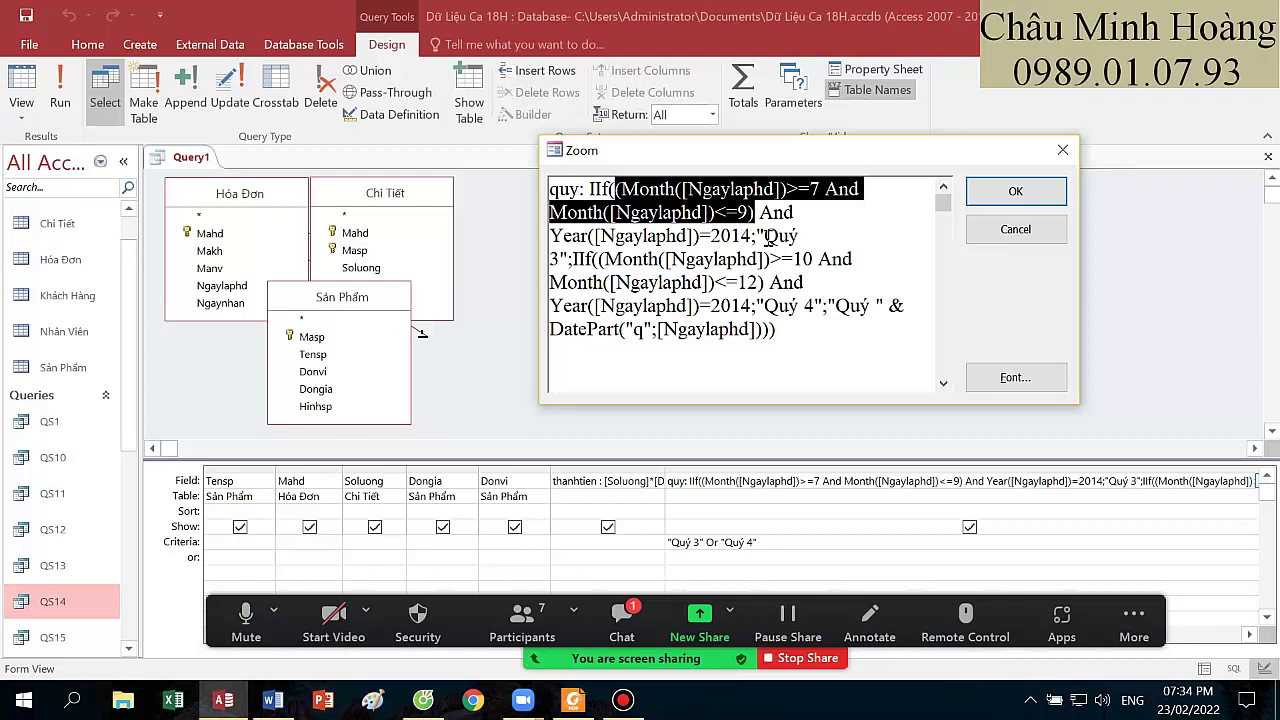
drag(600, 259, 551, 185)
click(802, 326)
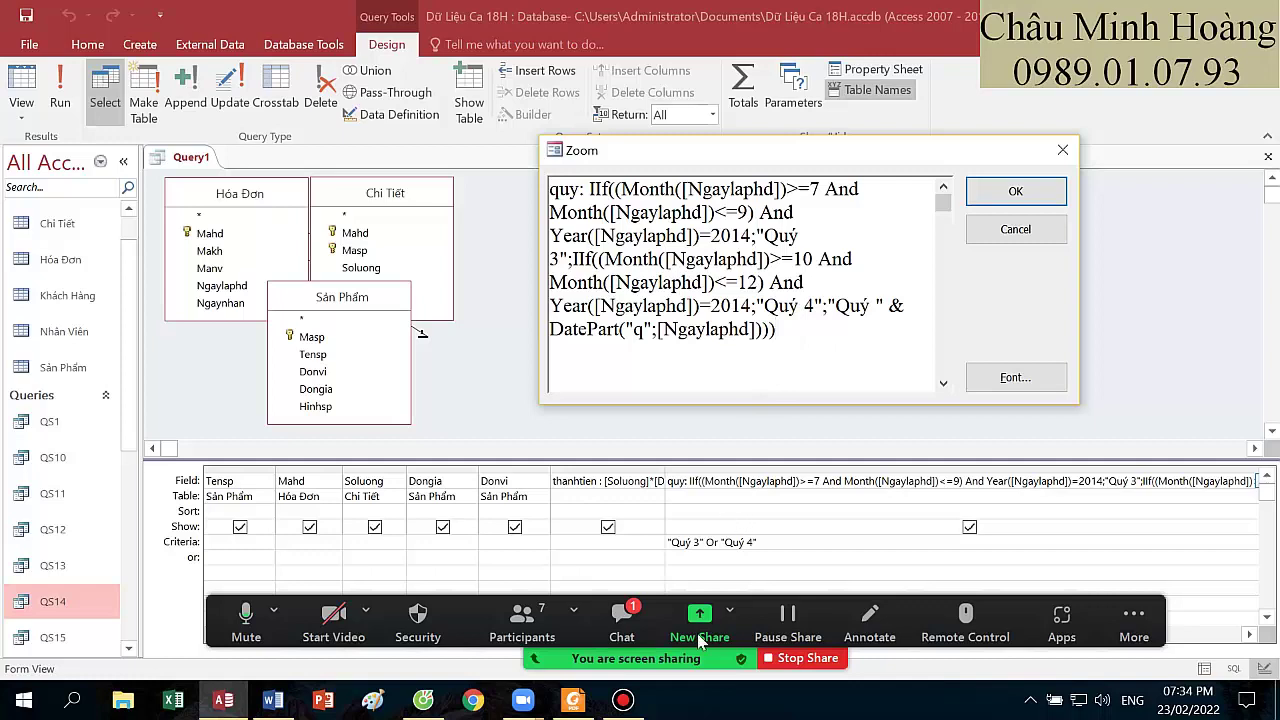
click(624, 700)
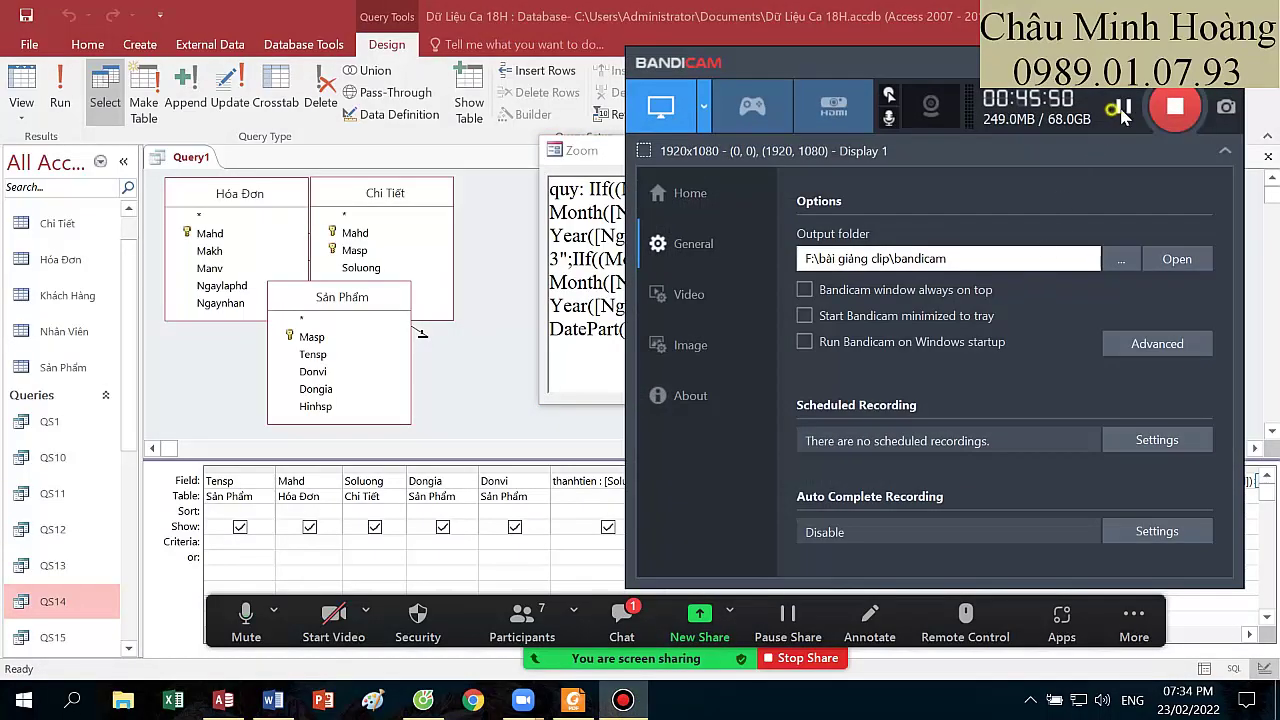
click(1121, 109)
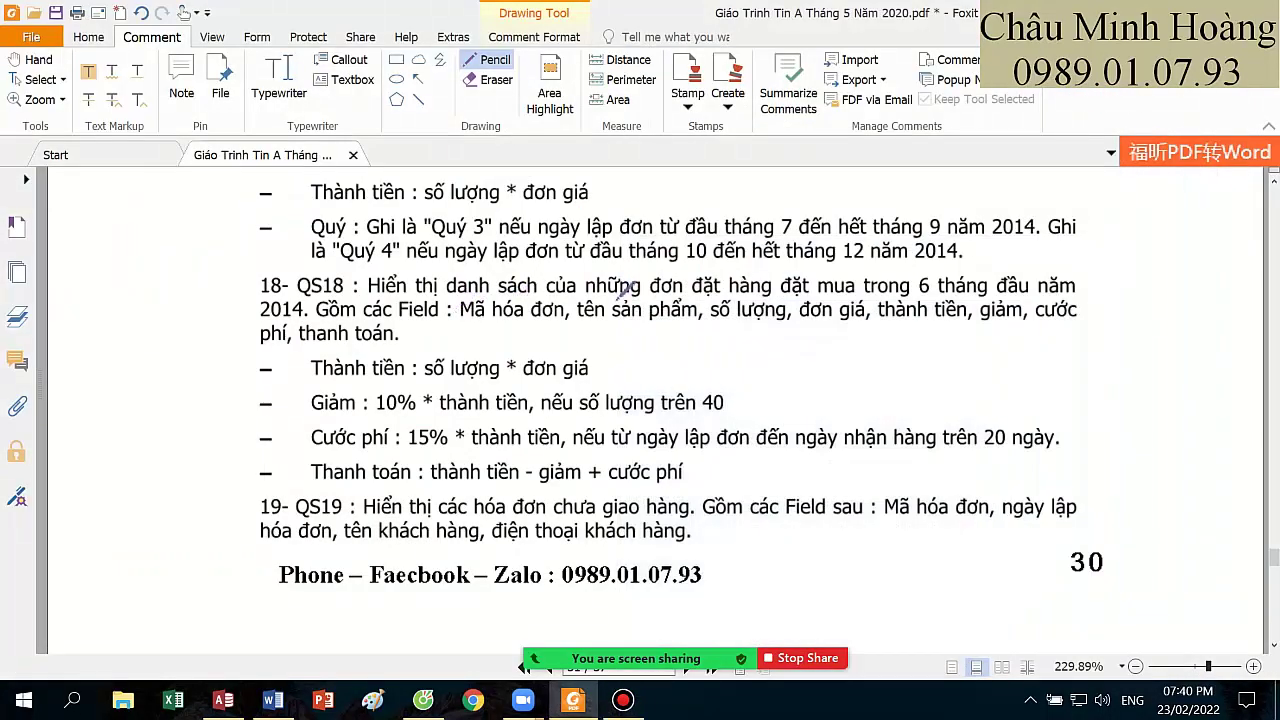
- Circle "trong 6 tháng đầu năm" in exercise QS18 of the PDF and underline the matching period in QS17 with the Pencil
mouse_move(866, 297)
mouse_down()
mouse_move(1076, 295)
mouse_move(952, 262)
mouse_move(862, 282)
mouse_up()
scroll(882, 292, up, 2)
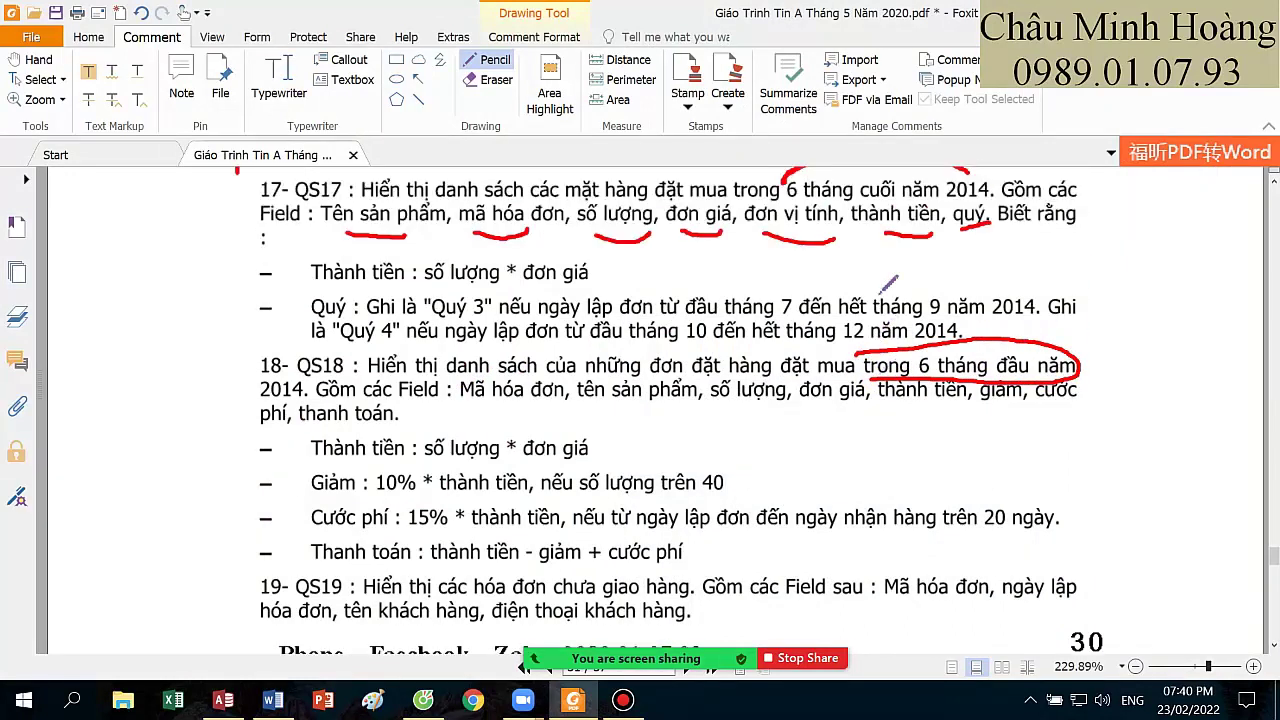
scroll(890, 280, up, 1)
mouse_move(888, 186)
mouse_down()
mouse_move(808, 202)
mouse_move(940, 236)
mouse_move(950, 198)
mouse_up()
scroll(932, 300, down, 2)
drag(858, 308, 866, 334)
- Underline the QS18 fields mã hóa đơn, tên sản phẩm, số lượng, đơn giá, thành tiền, giảm and cước phí
drag(482, 369, 516, 369)
drag(612, 368, 940, 366)
drag(978, 364, 1056, 361)
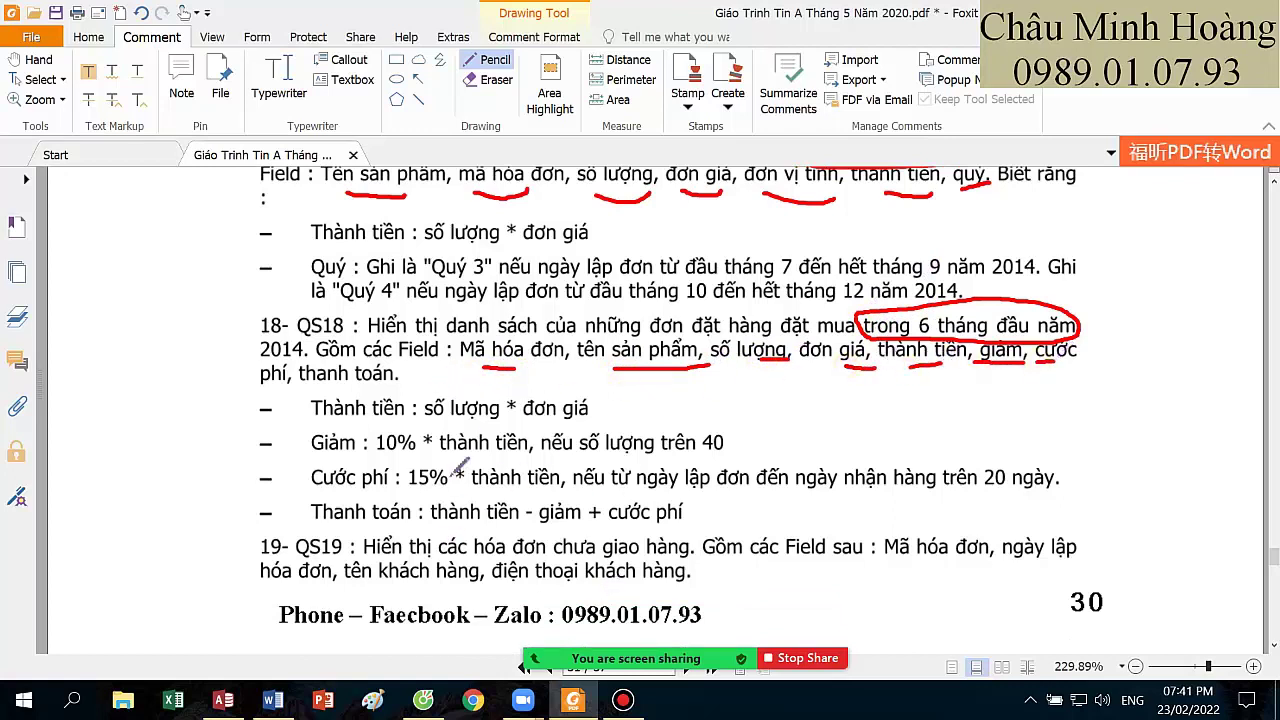
- Switch to Access and start a new query design with the Chi Tiết, Hóa Đơn, Khách Hàng, Nhân Viên and Sản Phẩm tables
click(694, 690)
double_click(520, 340)
click(270, 95)
drag(527, 316, 530, 270)
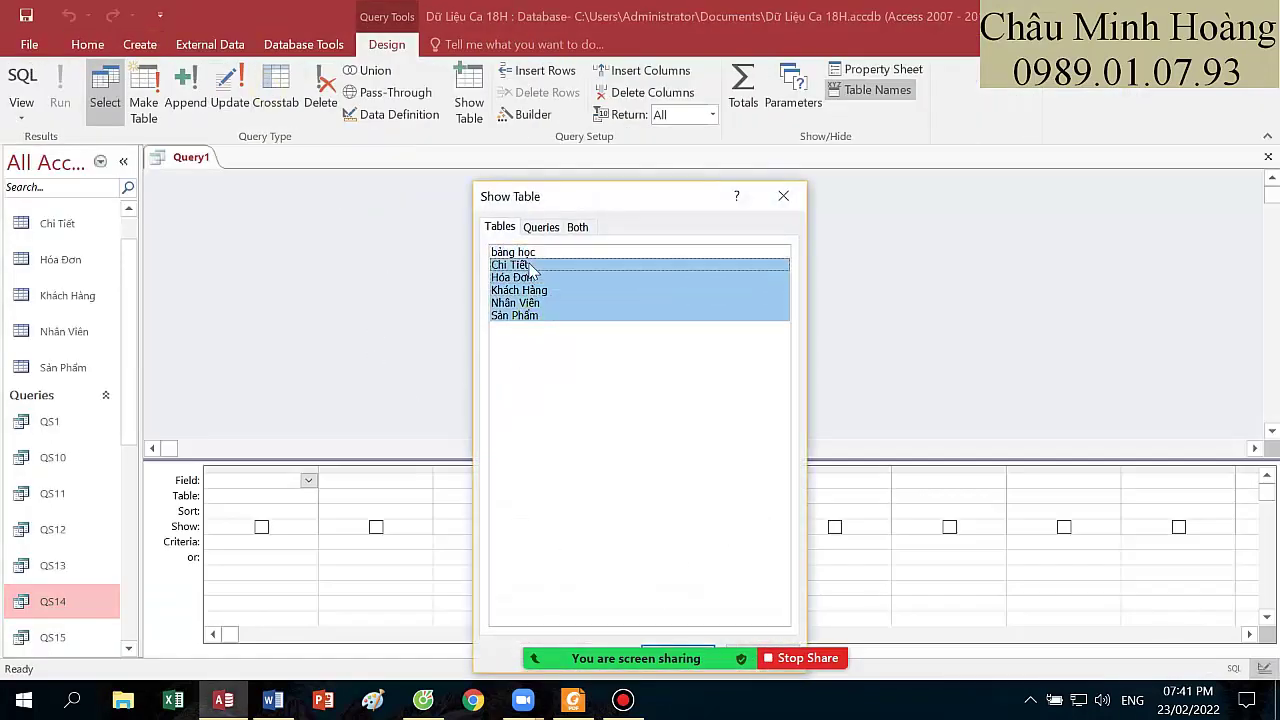
drag(580, 194, 582, 134)
click(676, 589)
click(763, 589)
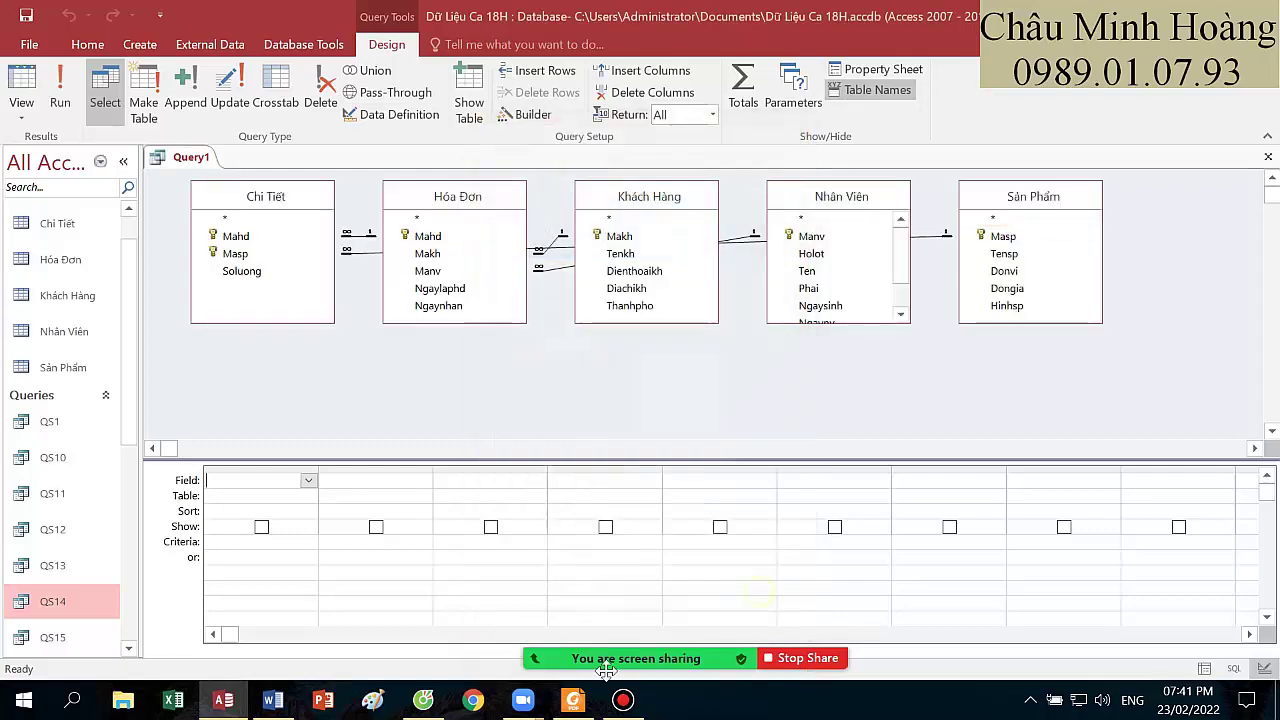
- Check the QS18 exercise in the PDF, then add Mahd from Hóa Đơn and Tensp from Sản Phẩm, placing both tables lower in the diagram
click(572, 702)
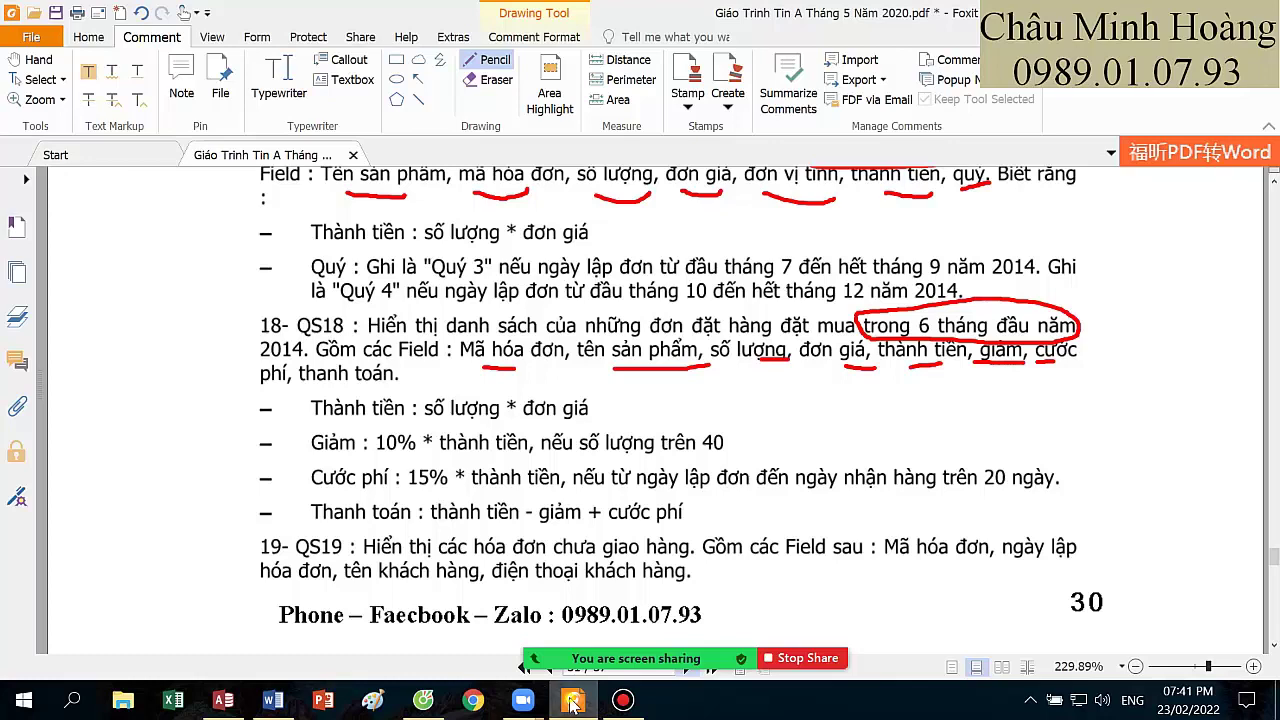
click(572, 702)
double_click(440, 237)
drag(456, 198, 466, 300)
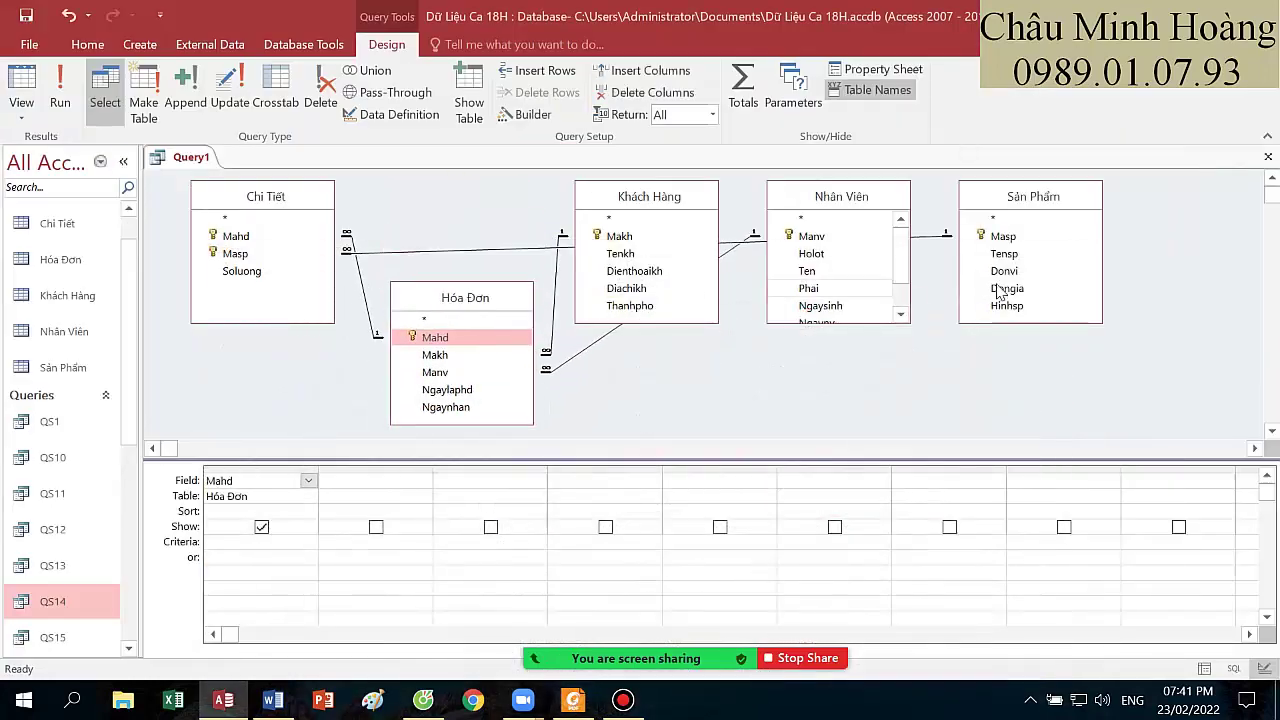
double_click(1004, 253)
drag(1030, 192, 1016, 271)
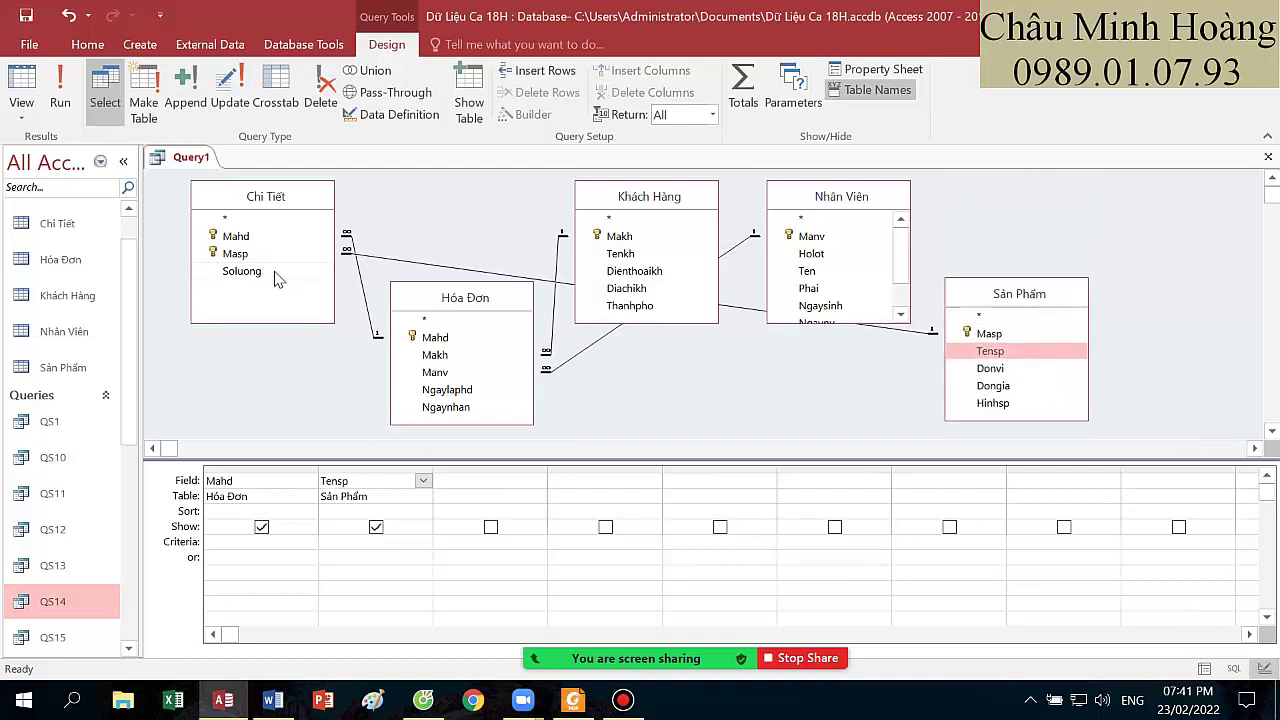
- Add Soluong from Chi Tiết and Dongia from Sản Phẩm to the query grid, moving the Chi Tiết table lower in the diagram
double_click(241, 271)
drag(275, 177, 273, 263)
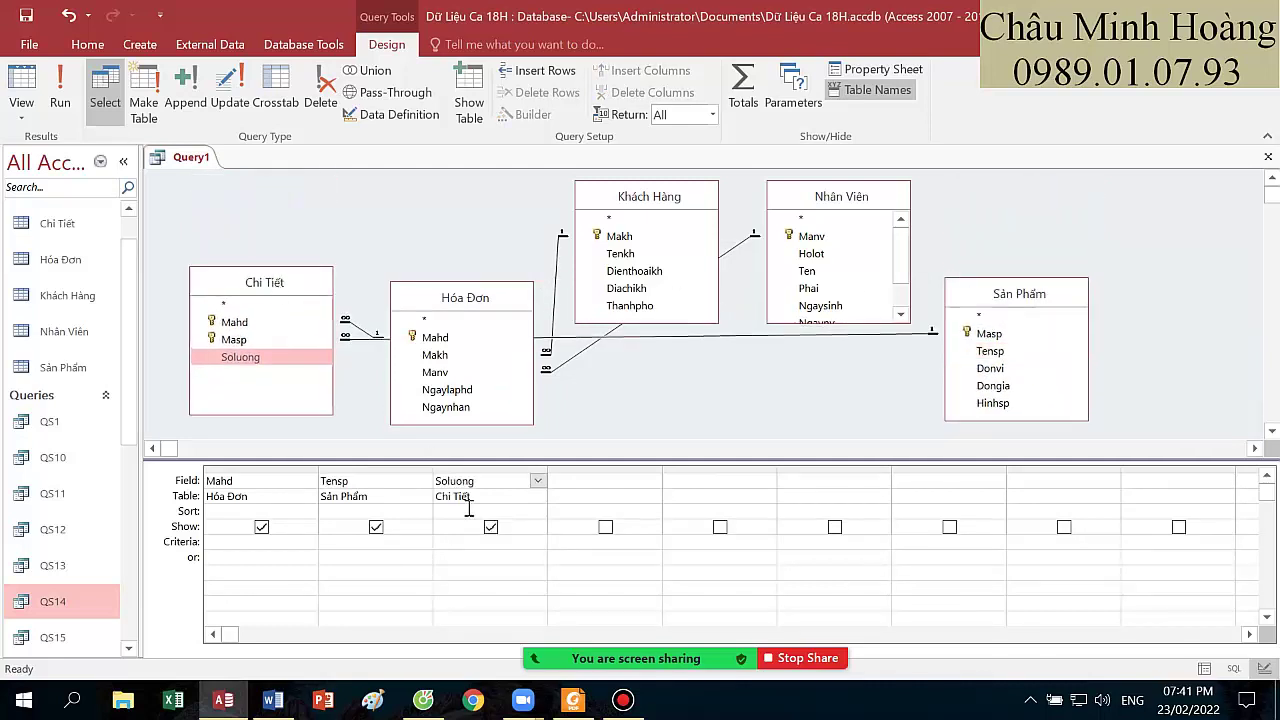
click(573, 700)
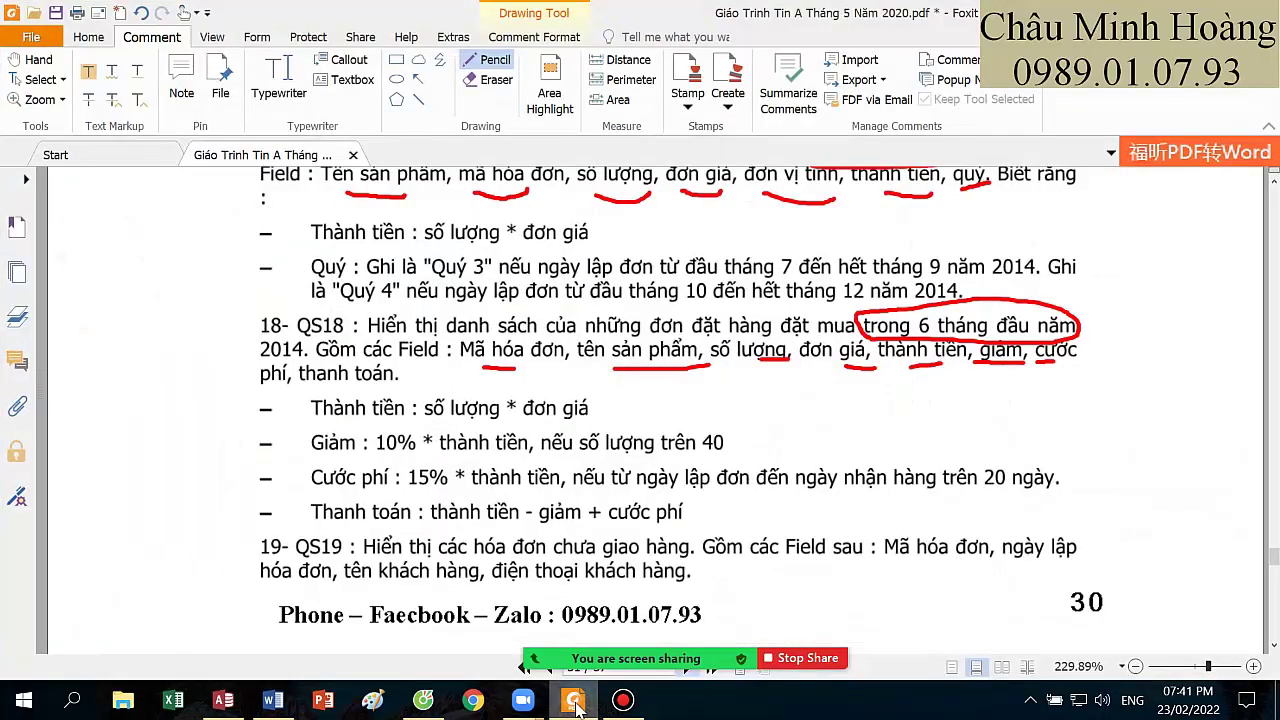
click(575, 703)
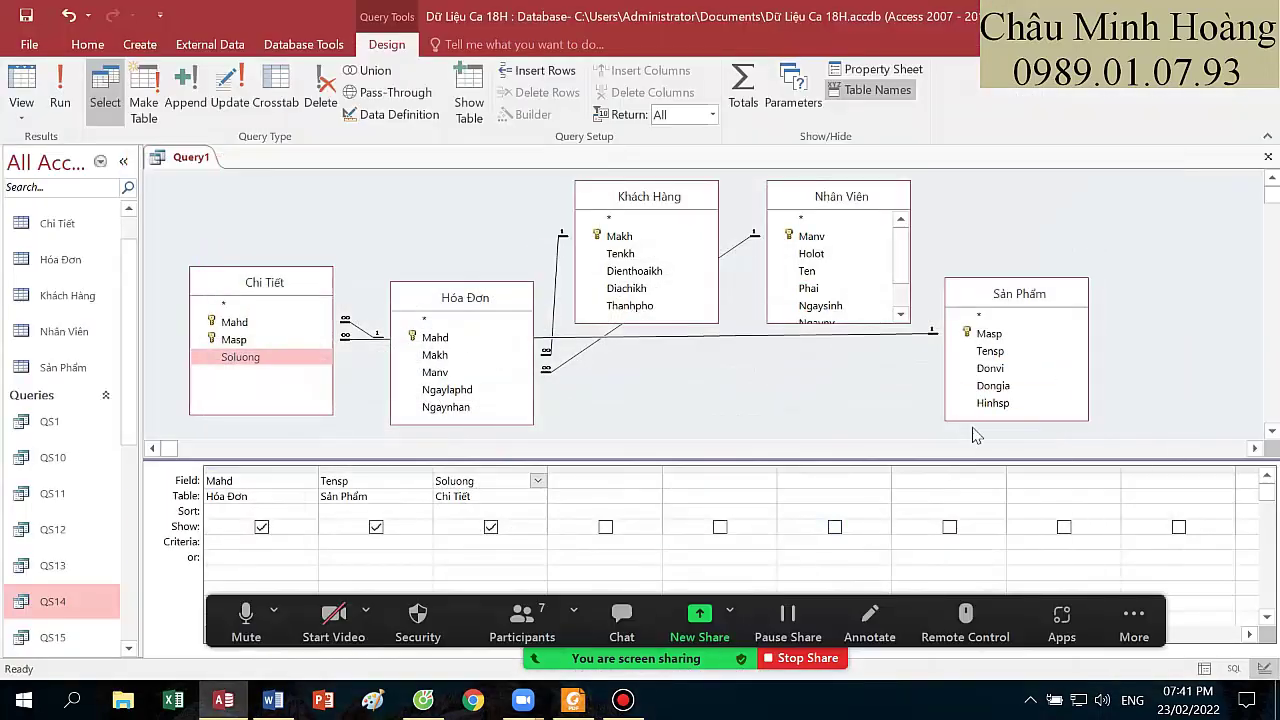
double_click(990, 386)
- Add the calculated field thanhtien: [Soluong] * [Dongia] after Dongia, run the query to check it and return to the design
click(700, 482)
right_click(702, 484)
click(741, 636)
text(thanh)
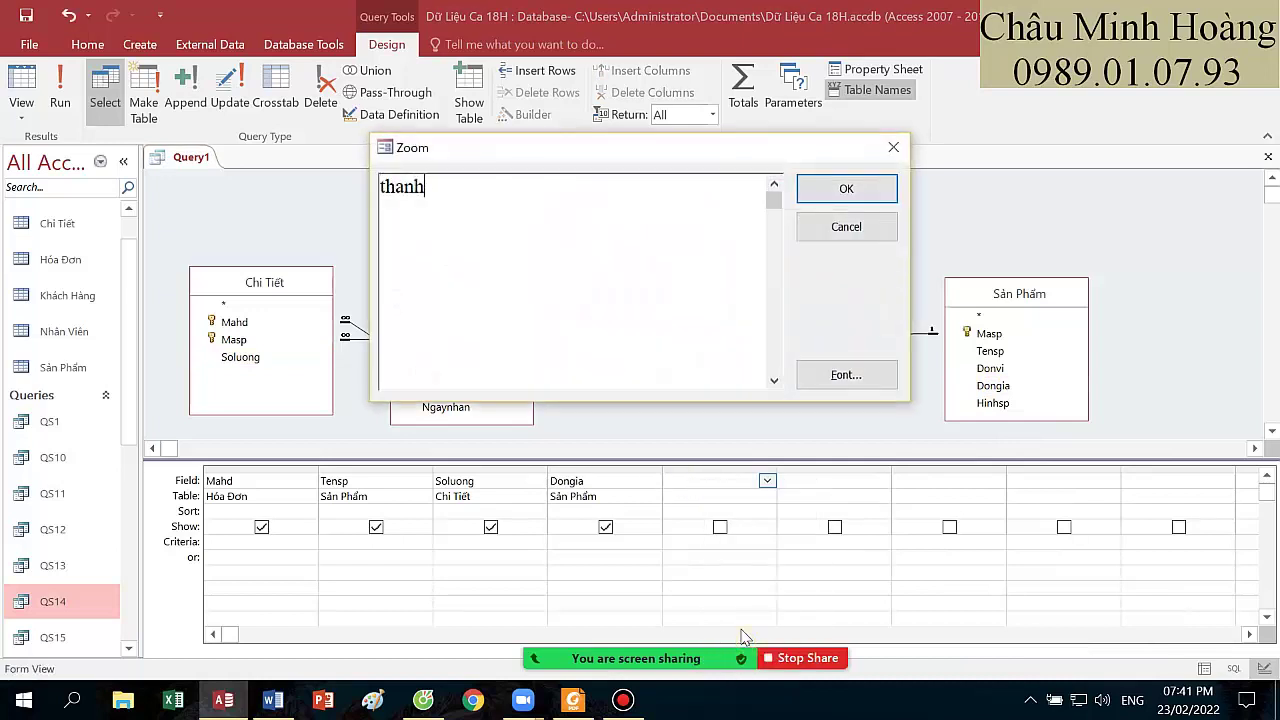
text(tien: [Soluong)
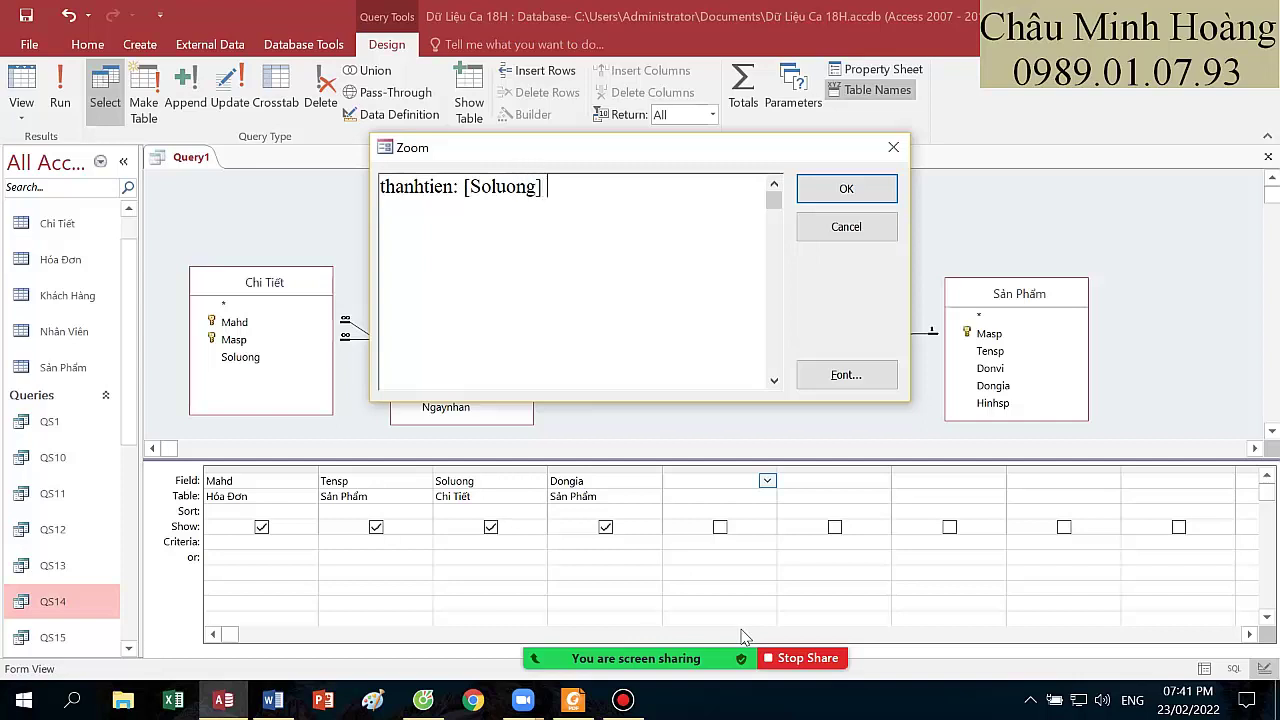
text(] * [Dongia])
key(Return)
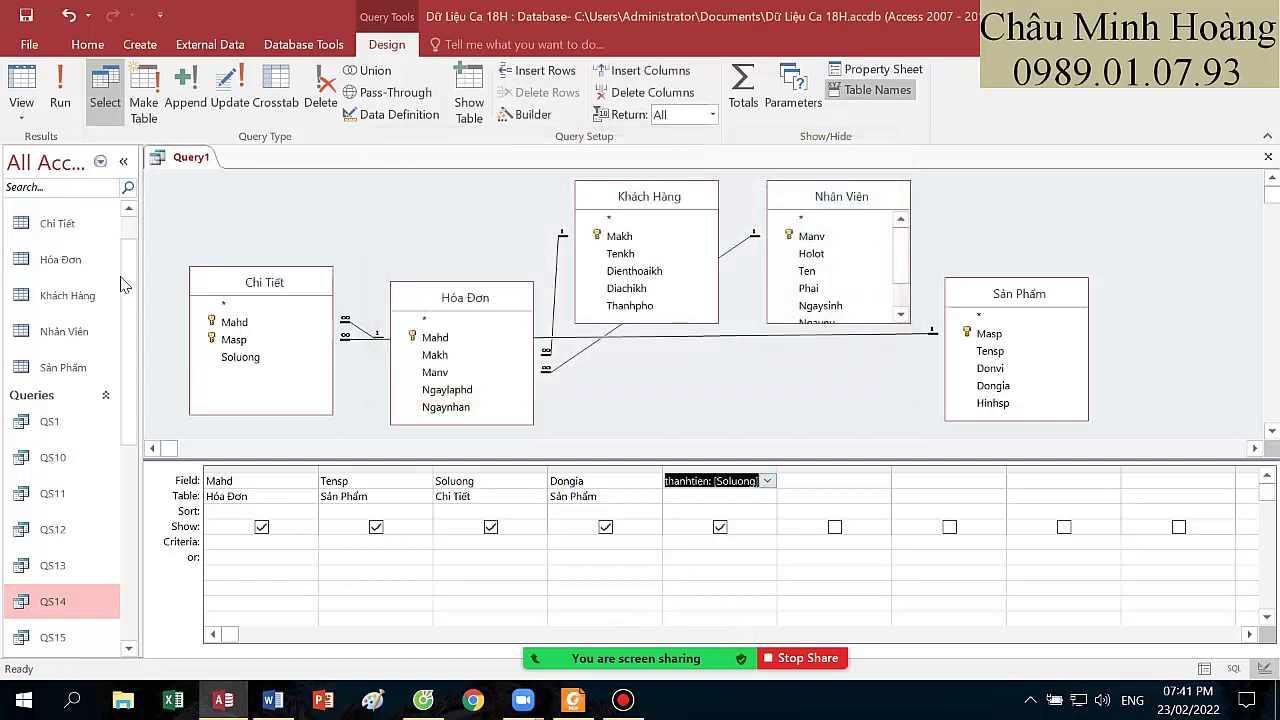
click(72, 107)
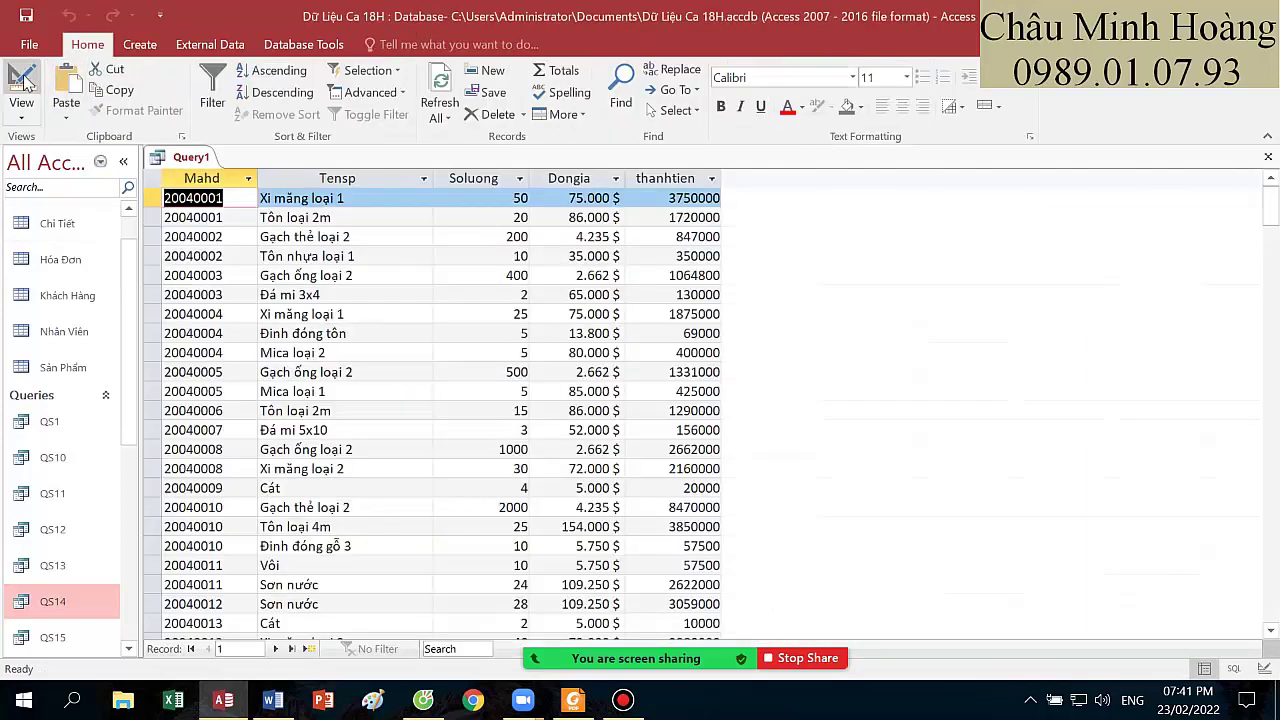
click(20, 80)
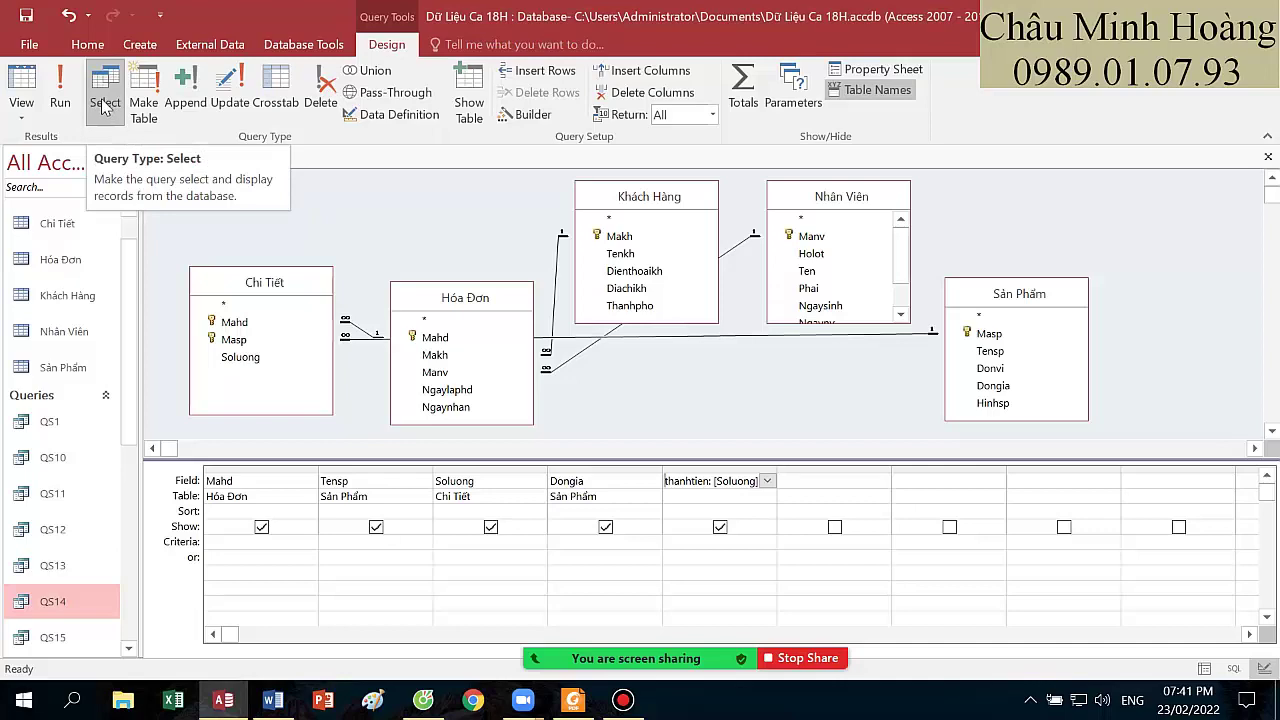
- Add the calculated field giam: iif([Soluong]> 40 ; 0,1 * [thanhtien];0), run the query to check it and return to the design
click(574, 700)
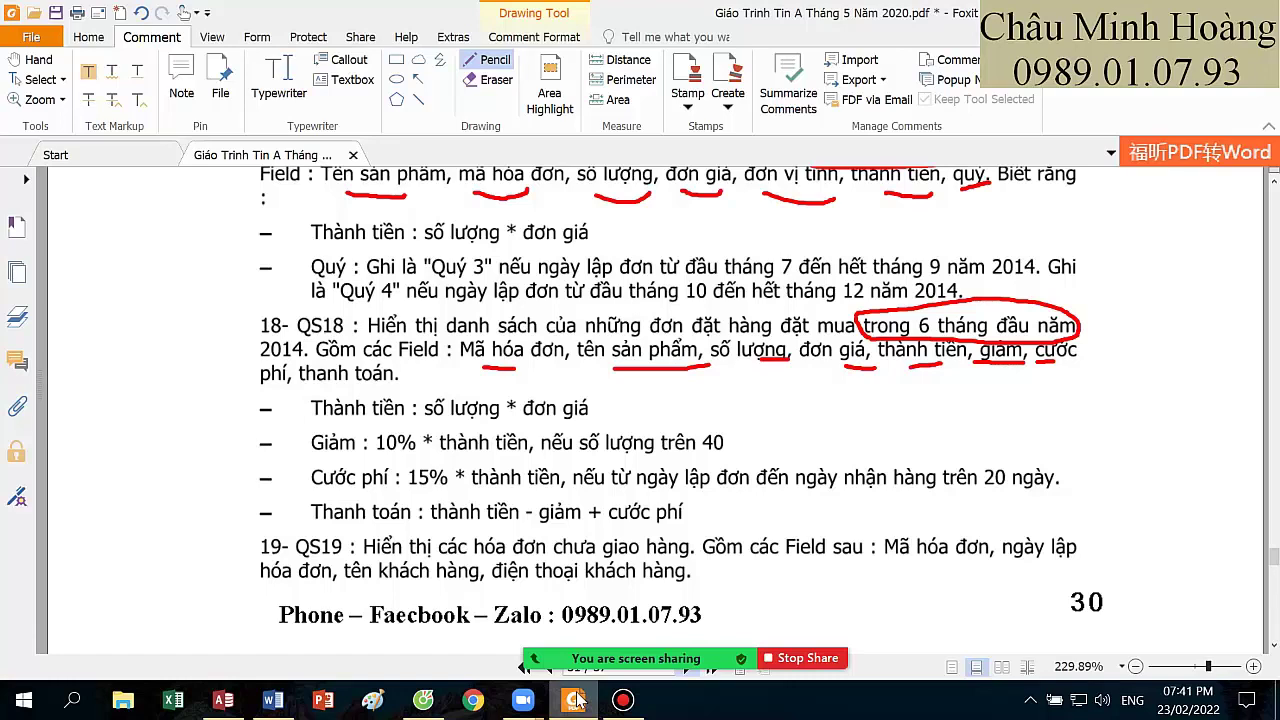
click(574, 700)
right_click(810, 480)
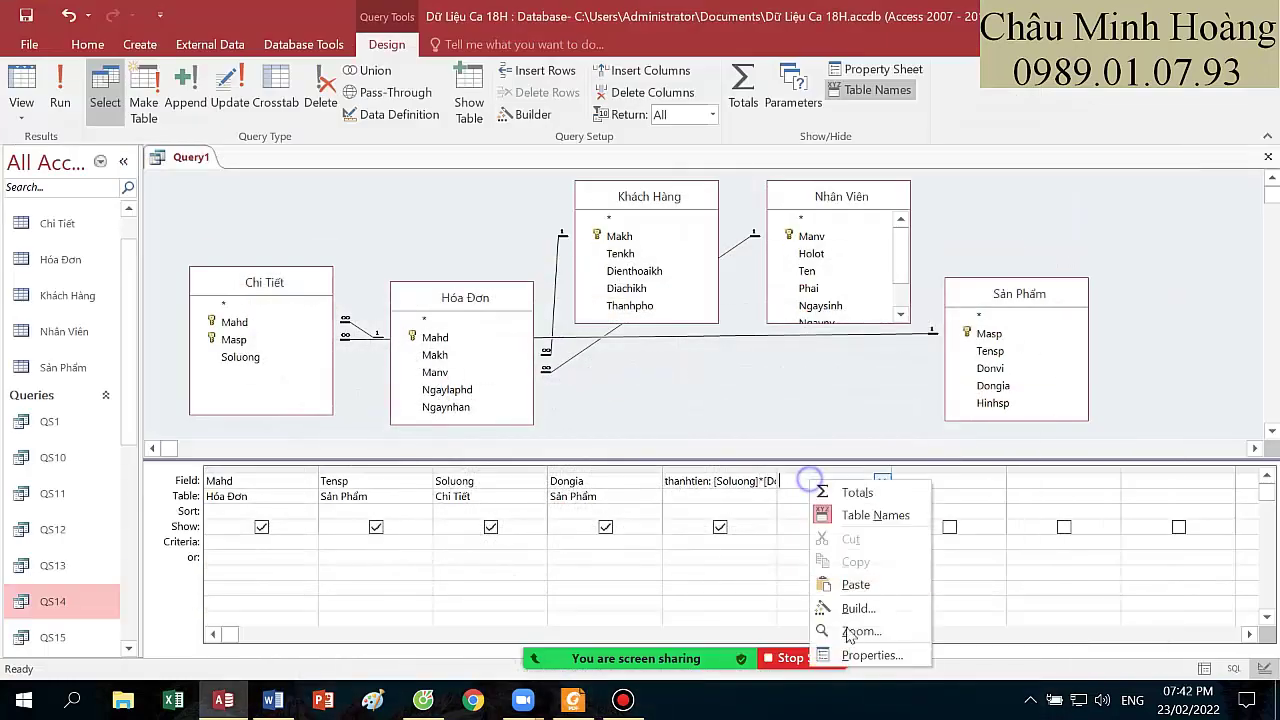
click(860, 631)
text(giam: ii)
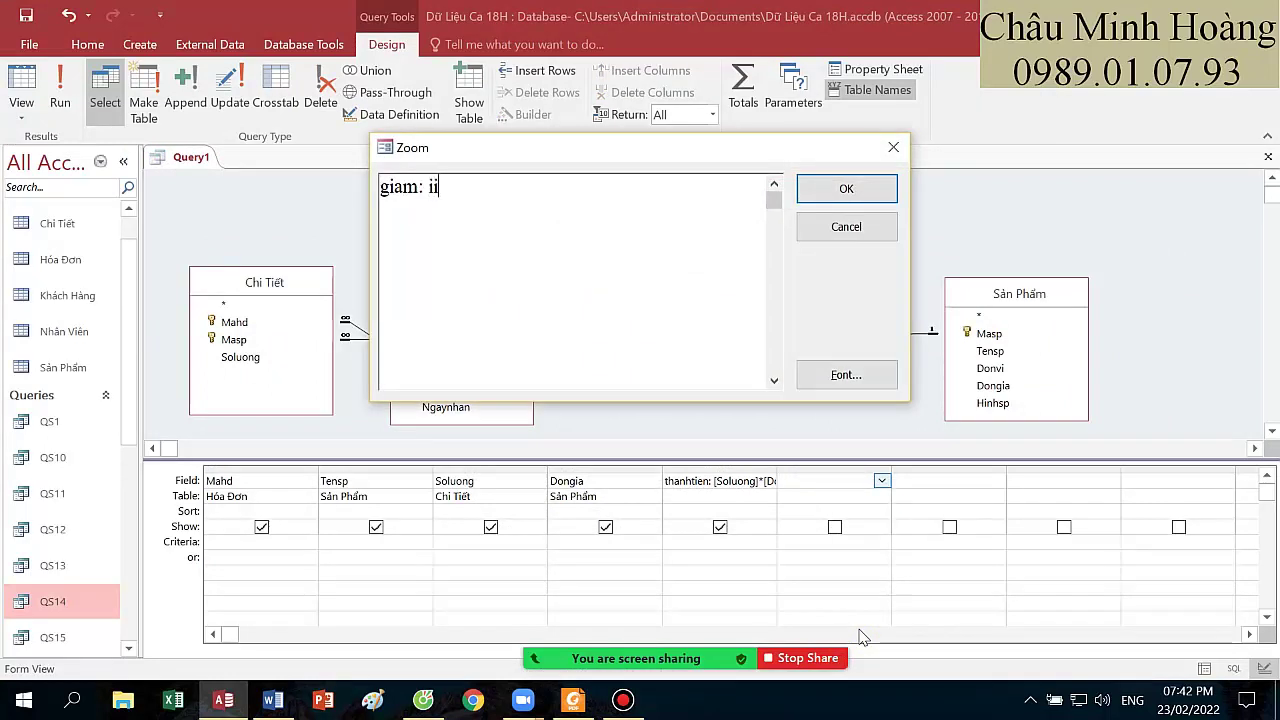
text(f(u)
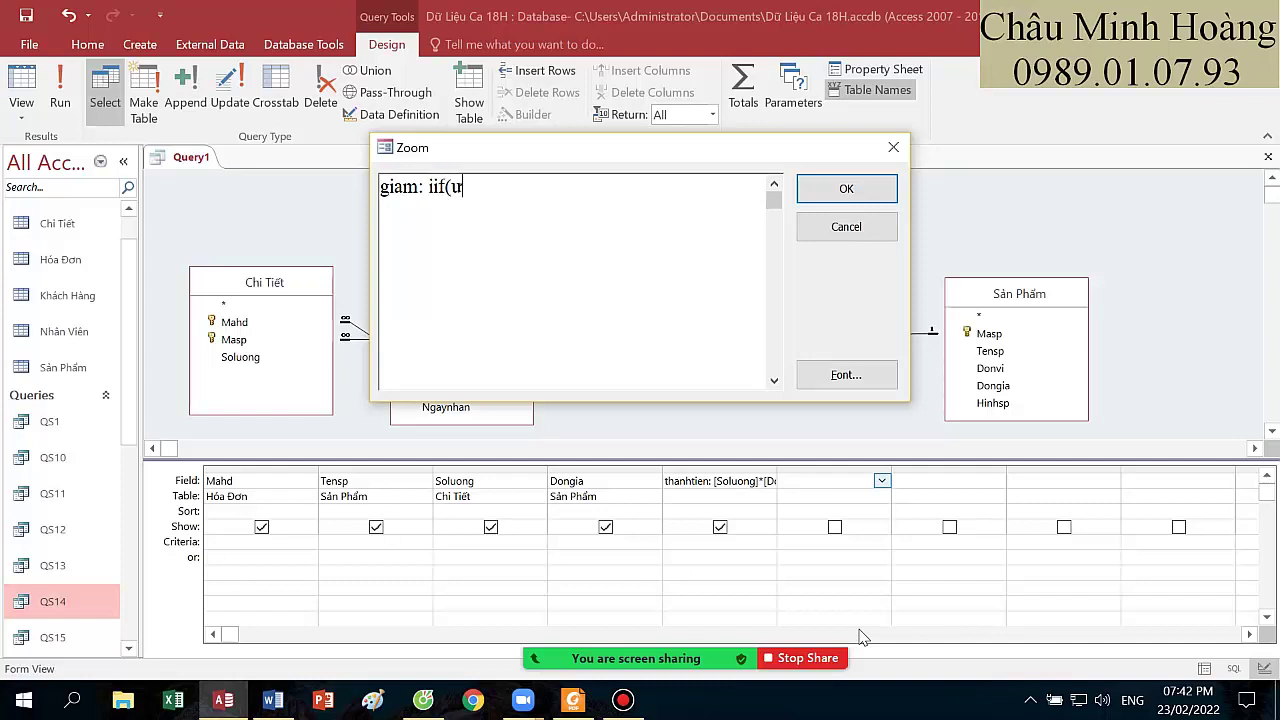
text([Soluon)
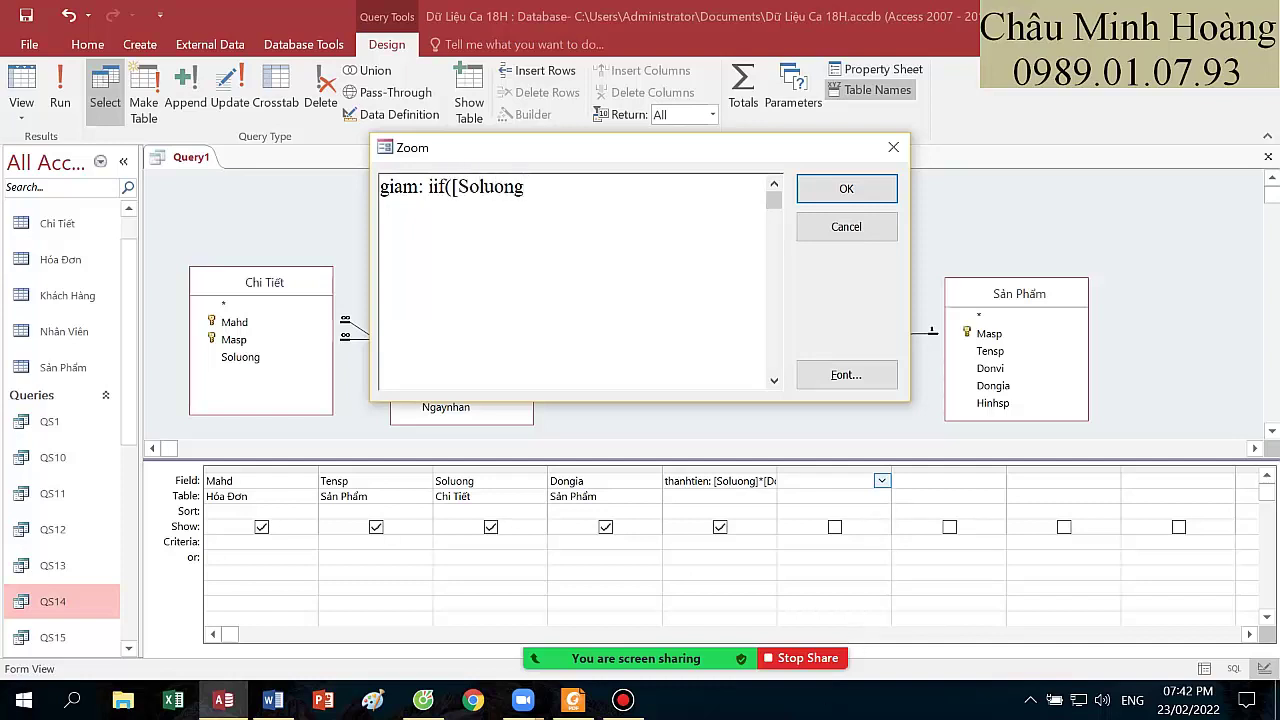
text(g)
click(572, 700)
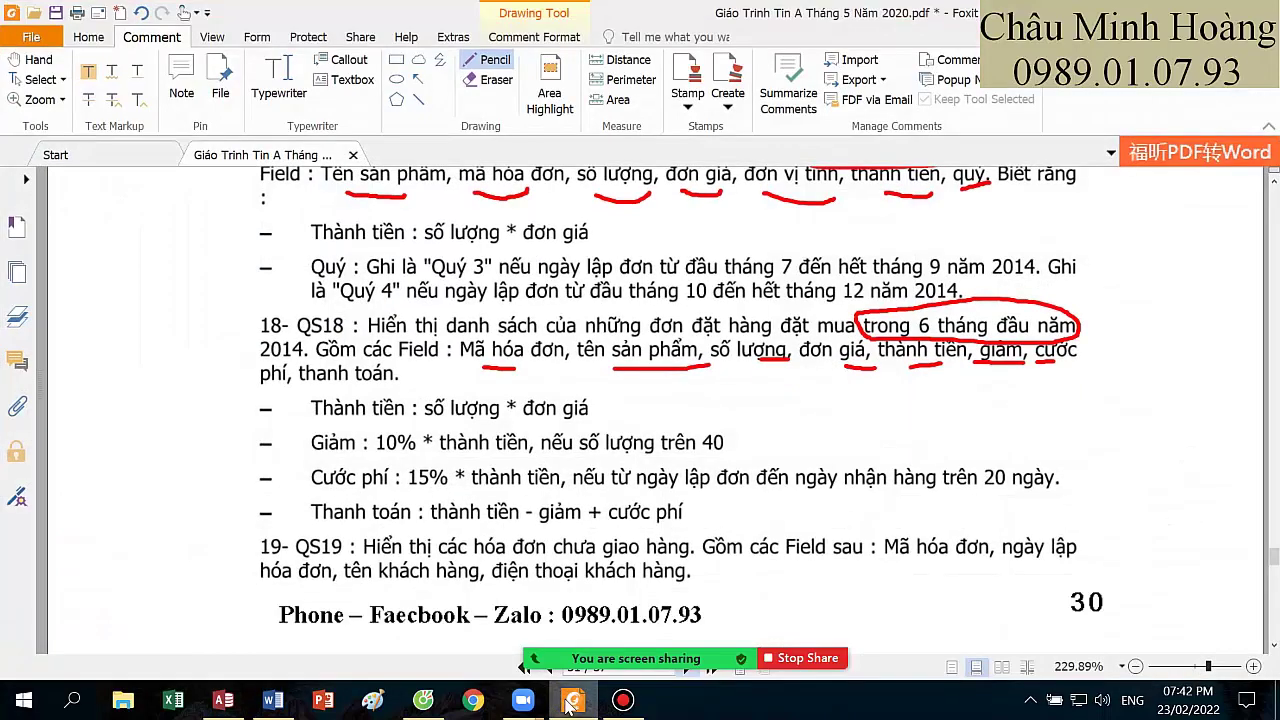
click(572, 700)
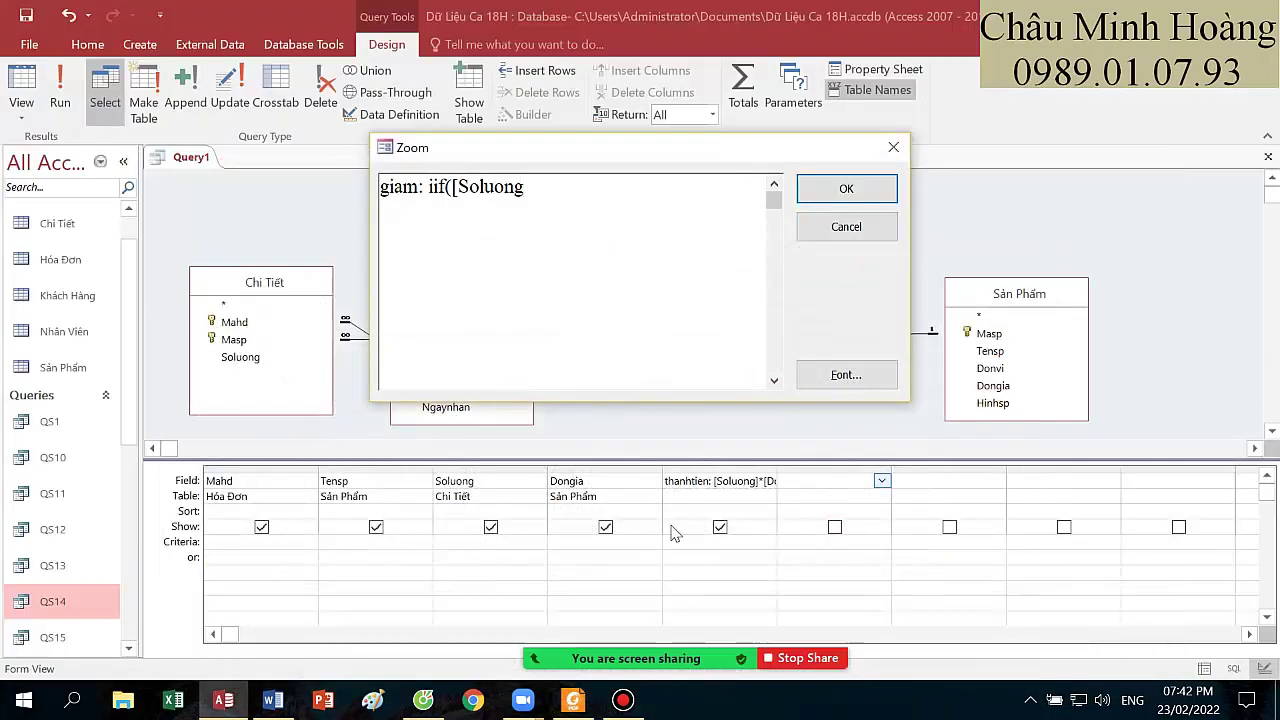
text(]> 40 ;)
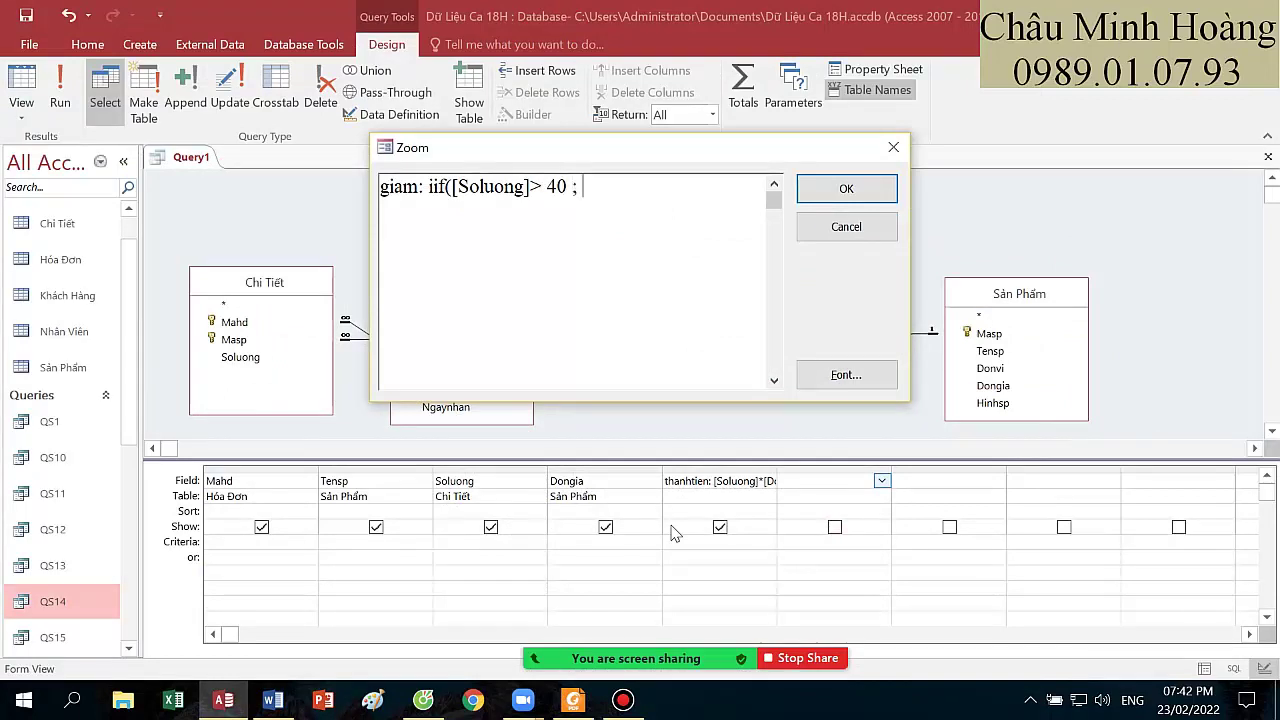
text( 0,1 * [thanhtien];0)
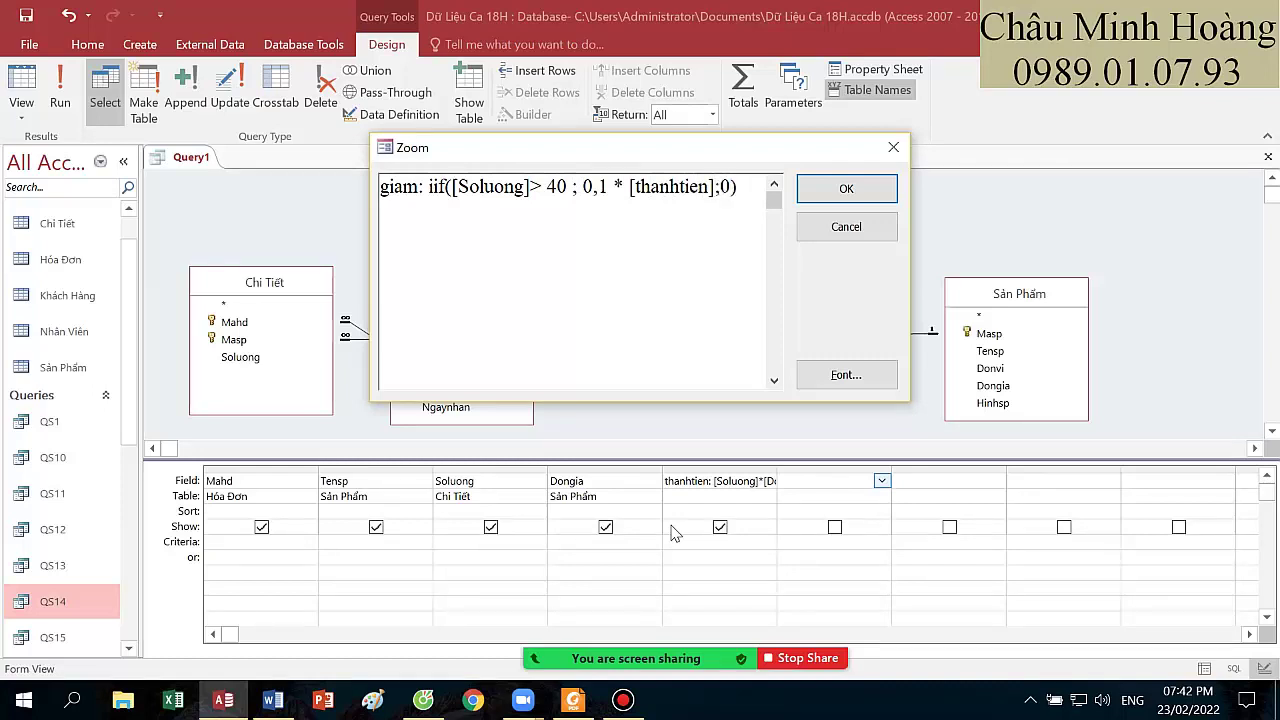
key(Return)
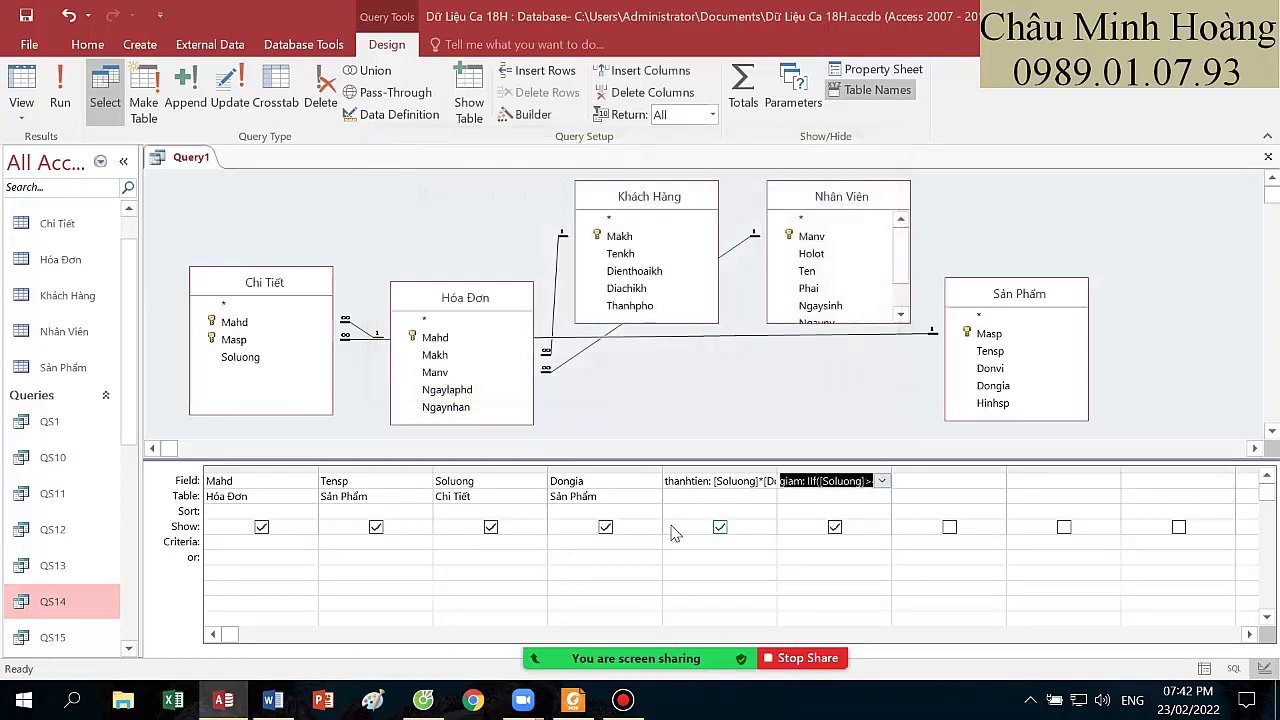
click(70, 85)
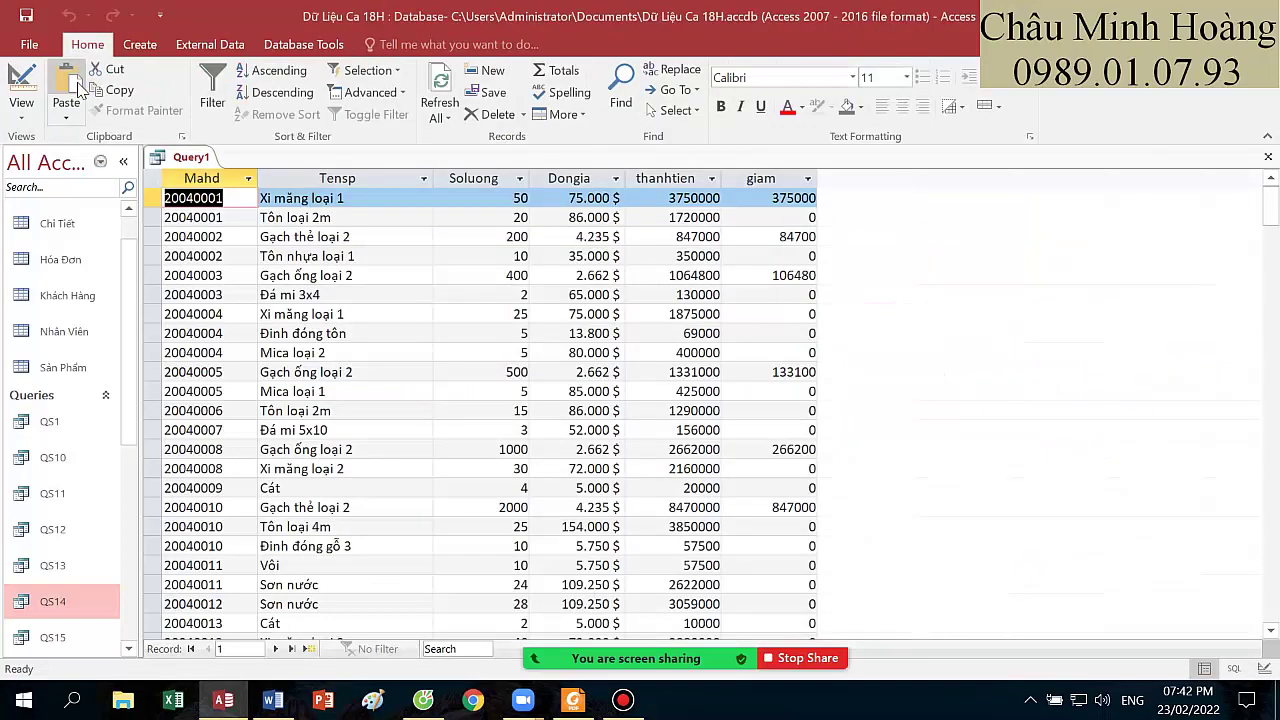
click(28, 82)
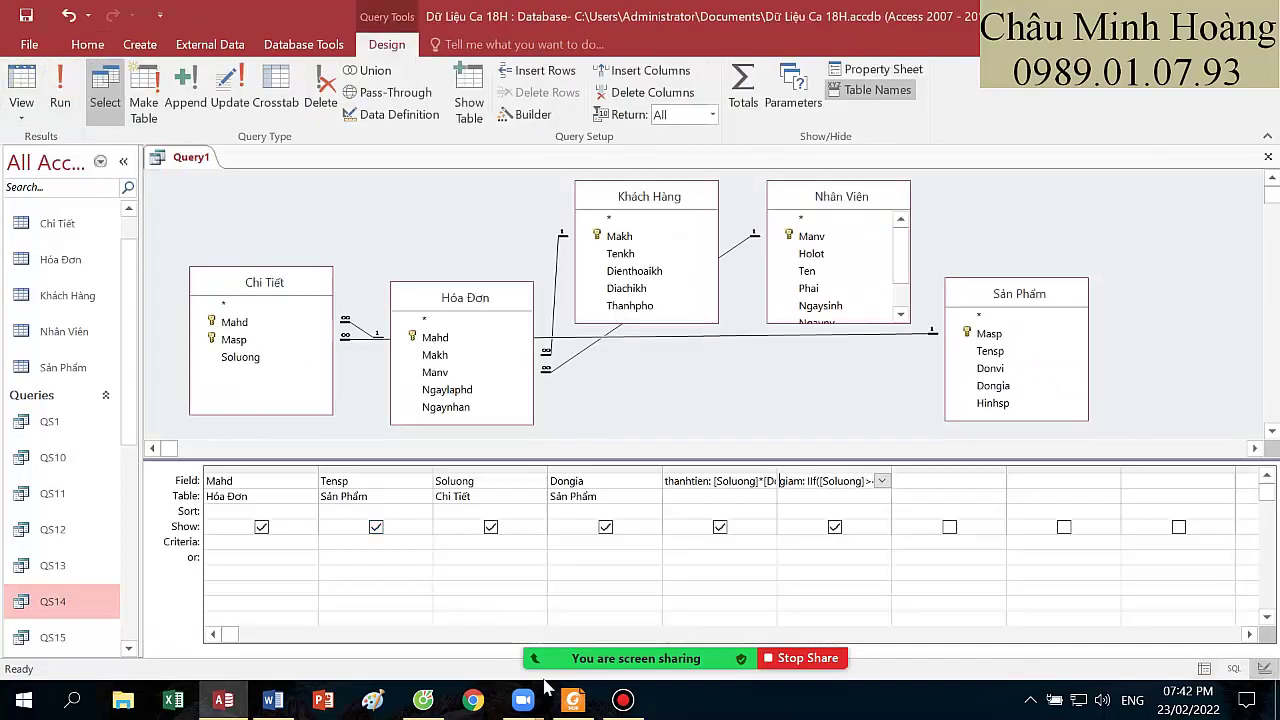
- Begin a calculated field cuocphi after giam with an iif condition on the difference [Ngaynhan] - [Ngaylaphd]
click(578, 704)
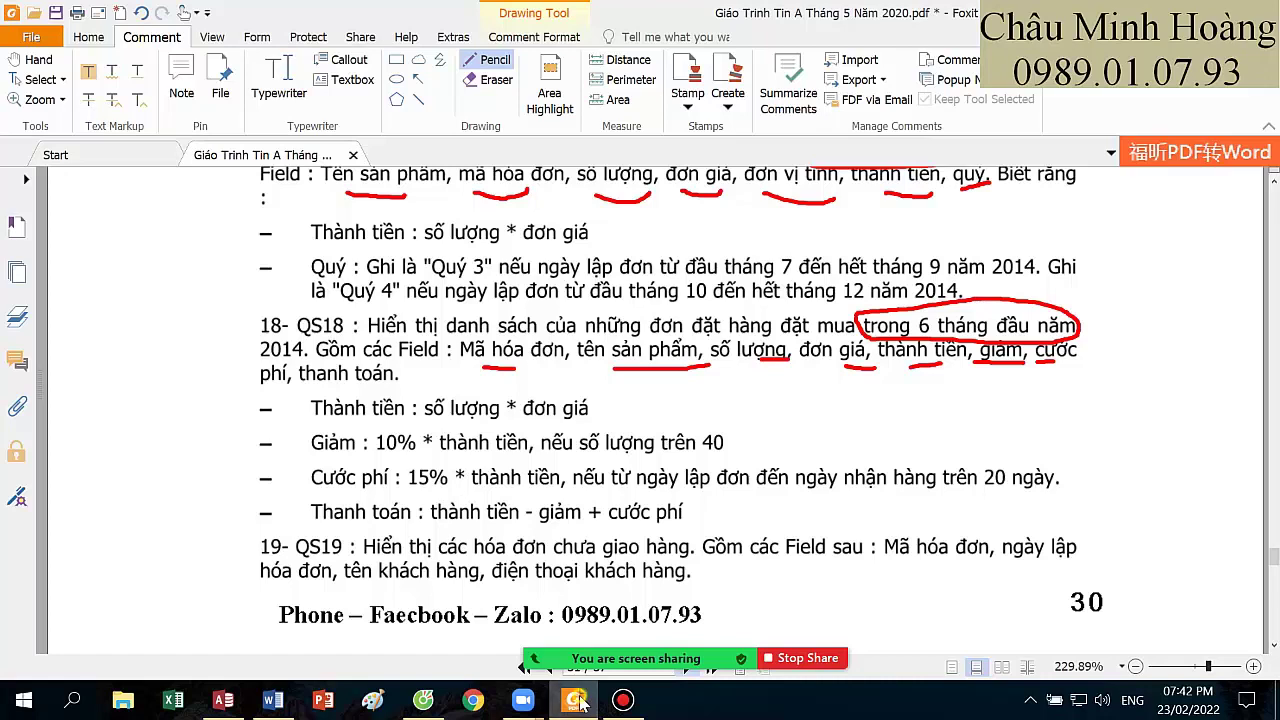
click(578, 704)
click(910, 483)
right_click(910, 483)
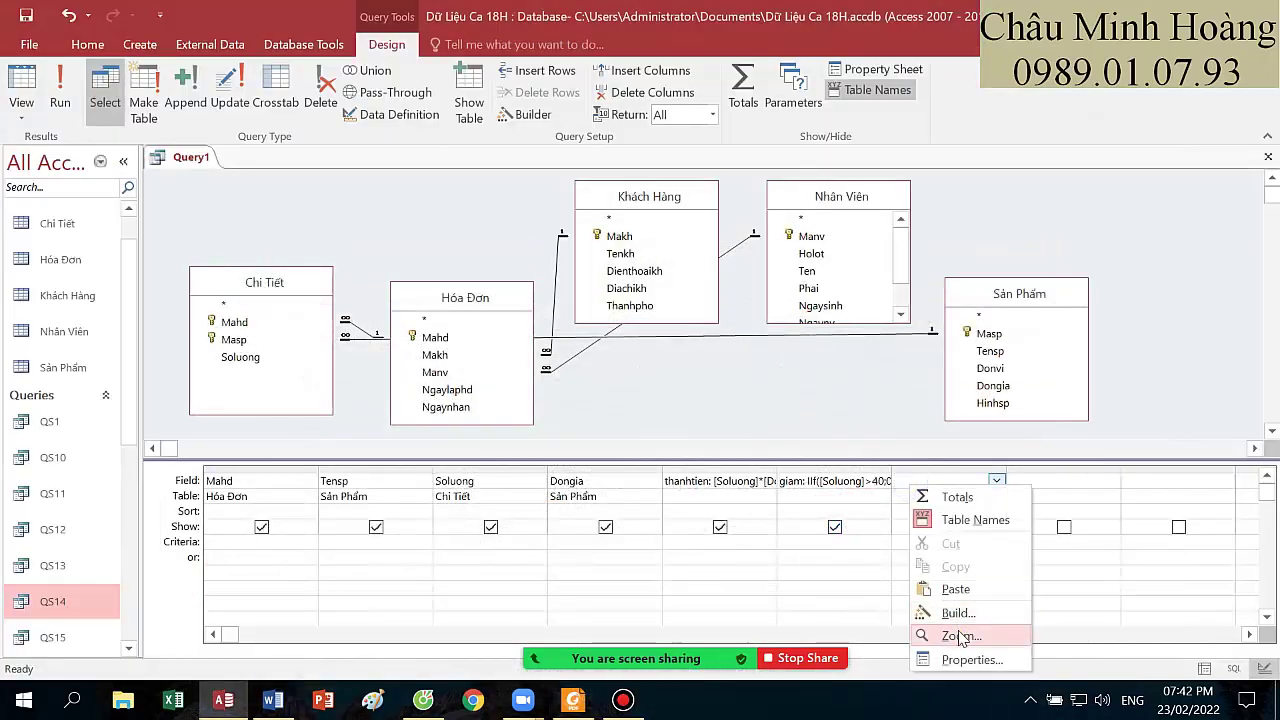
click(945, 612)
text(cuocphi :ii)
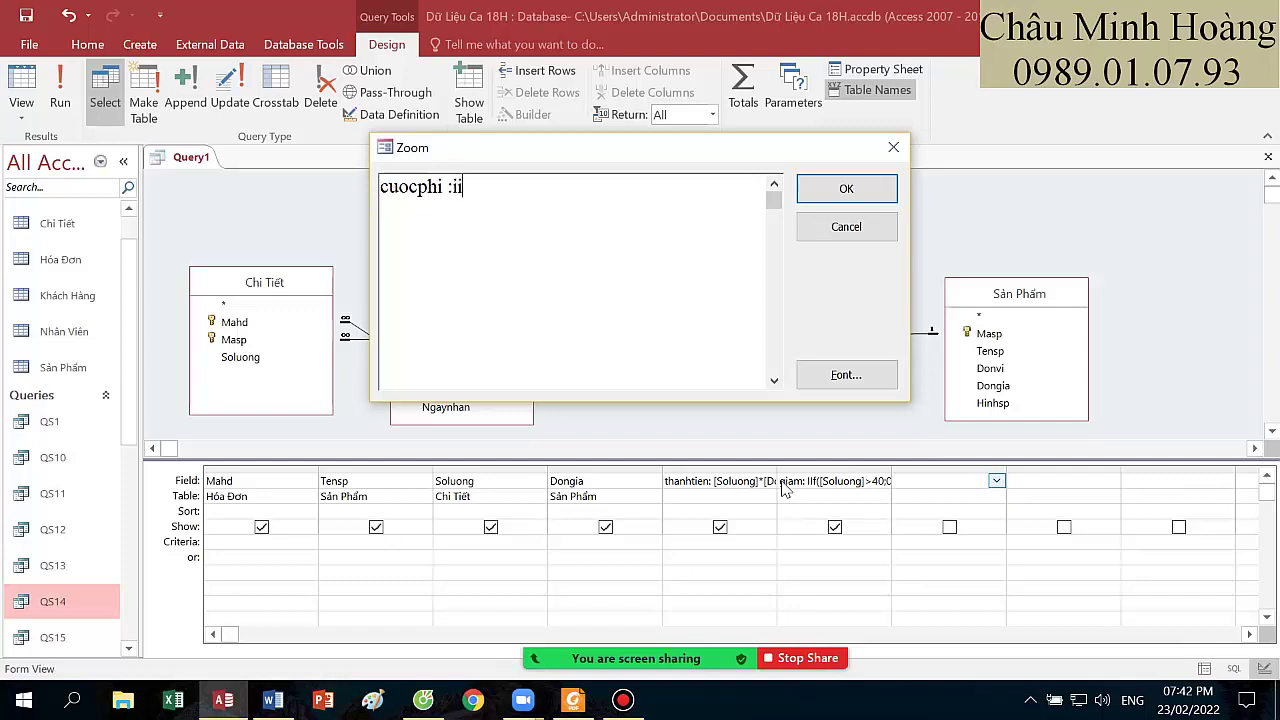
text(f(([ngayn)
key(BackSpace)
key(BackSpace)
key(BackSpace)
text(Nganh)
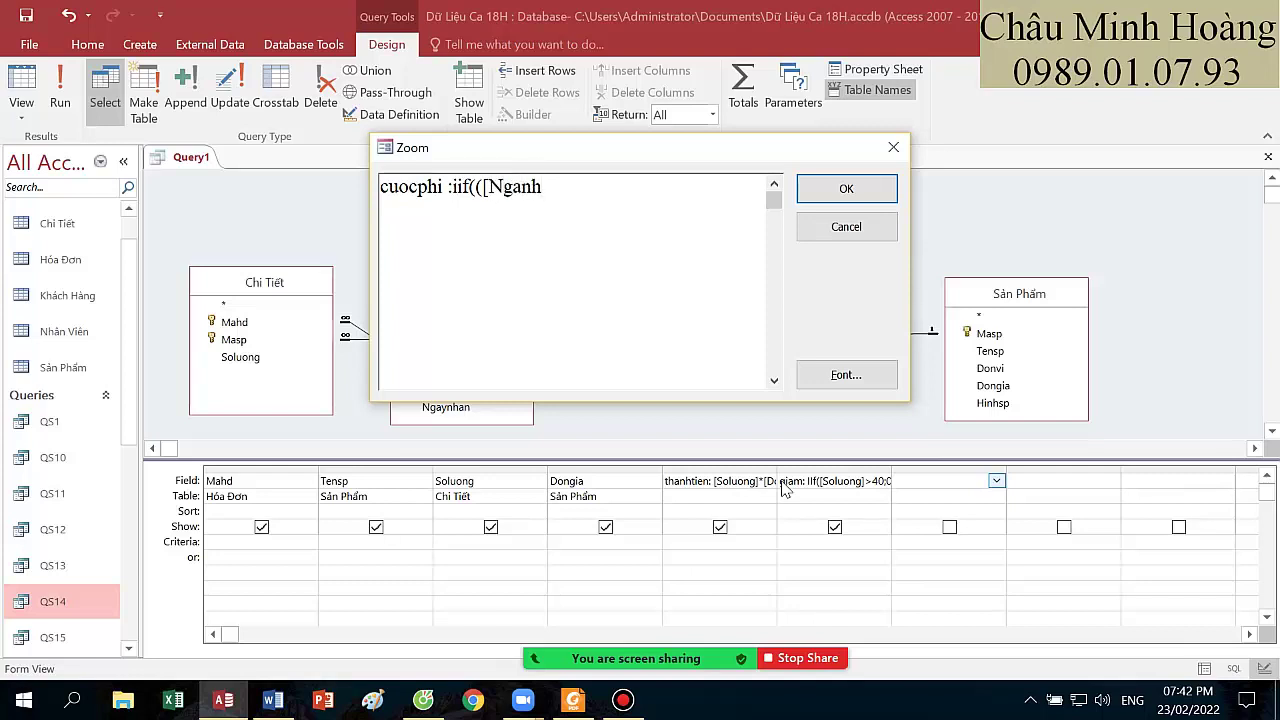
key(BackSpace)
text(ha)
key(BackSpace)
key(BackSpace)
key(BackSpace)
text(an] - [Ngaylap)
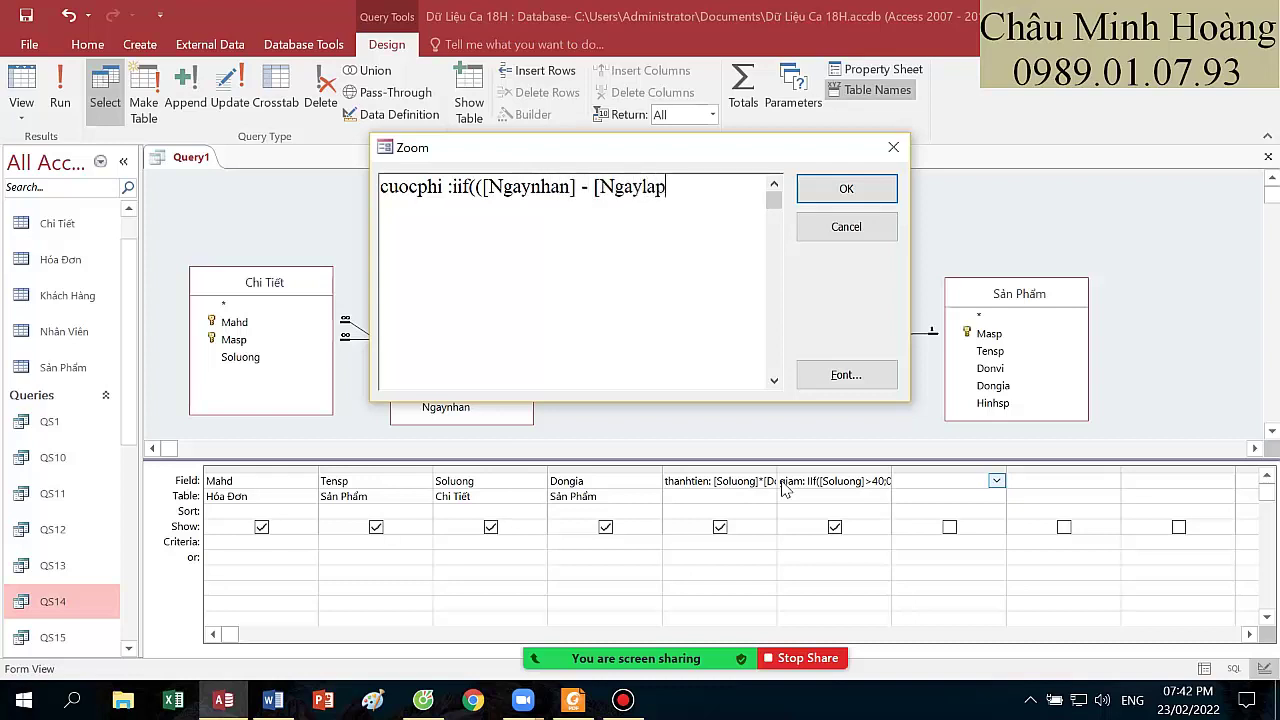
text(hđư)
key(BackSpace)
key(BackSpace)
text(d])
- Complete the cuocphi expression with the condition >20 and the result 0,15 * thanhtien, run the query and return to the design
click(580, 702)
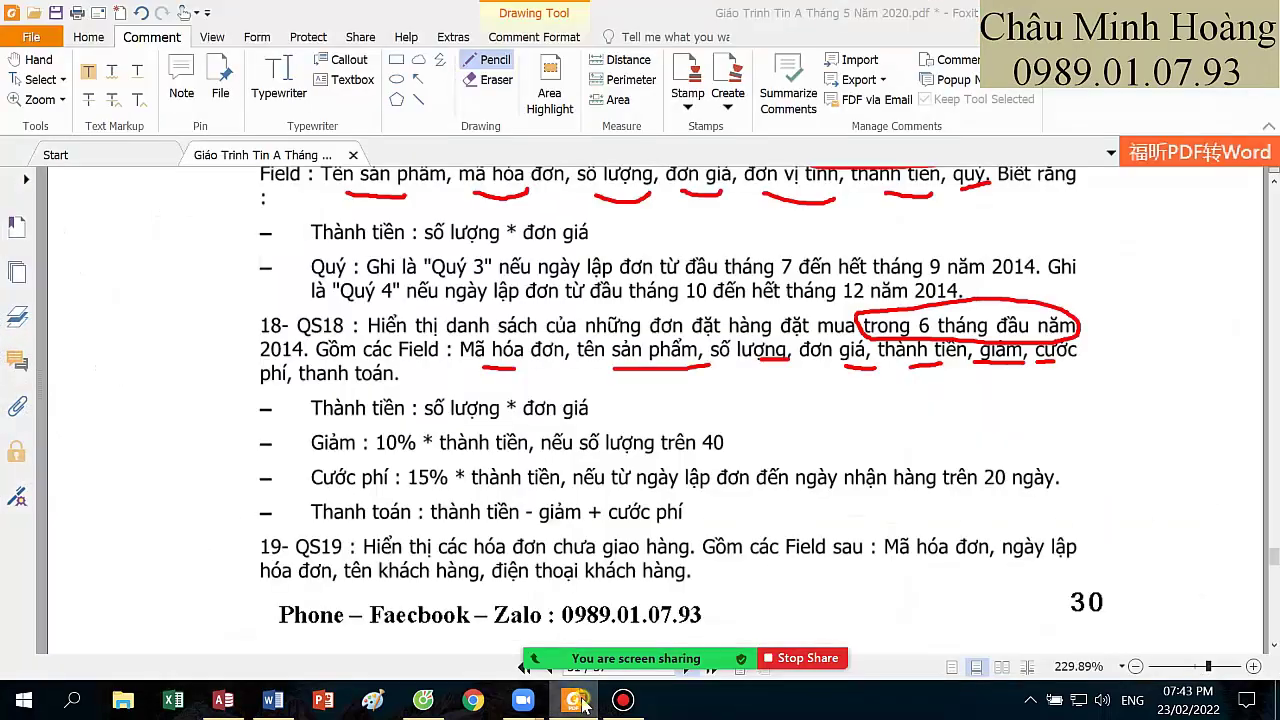
click(580, 702)
text(20 ;)
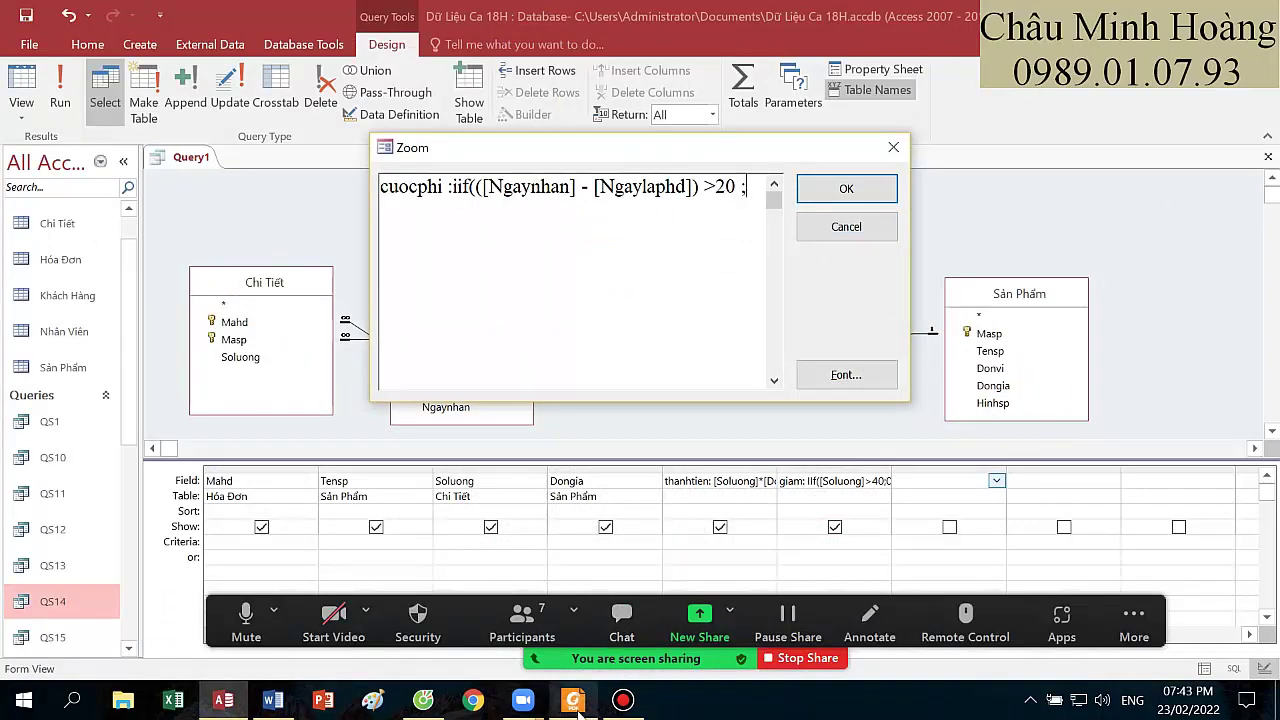
click(576, 703)
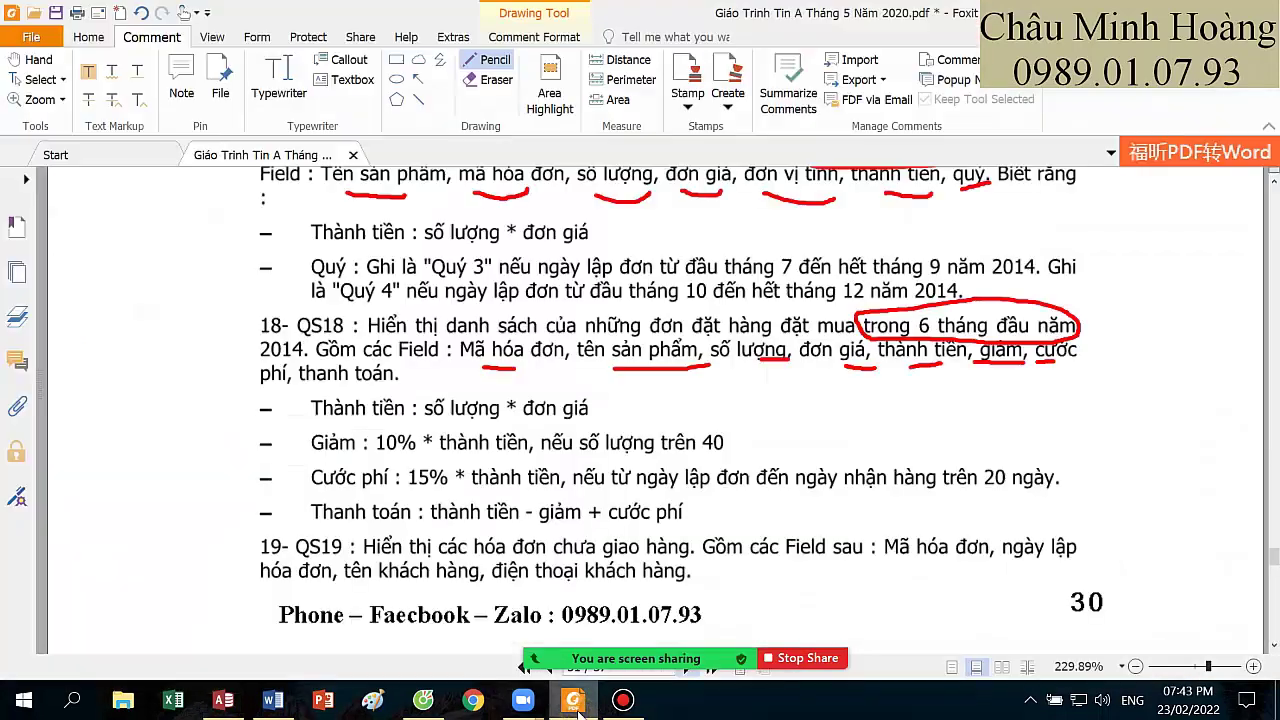
click(578, 703)
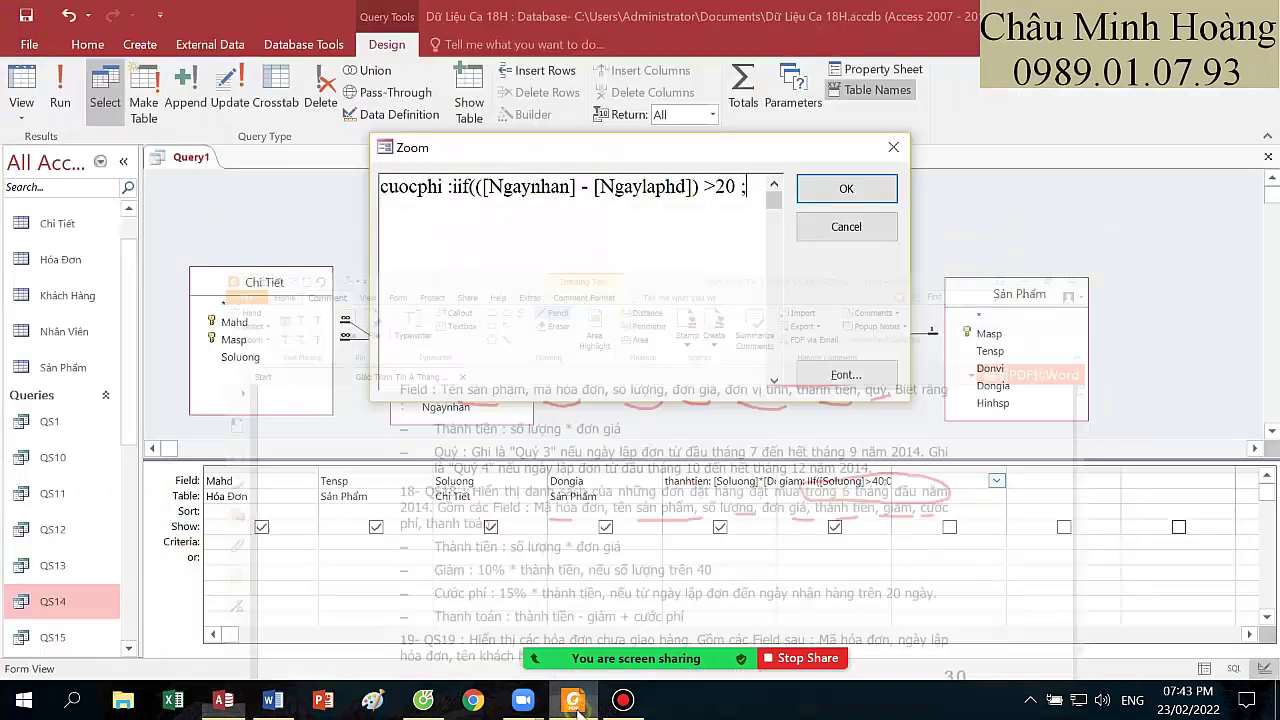
text(;0,15 * [)
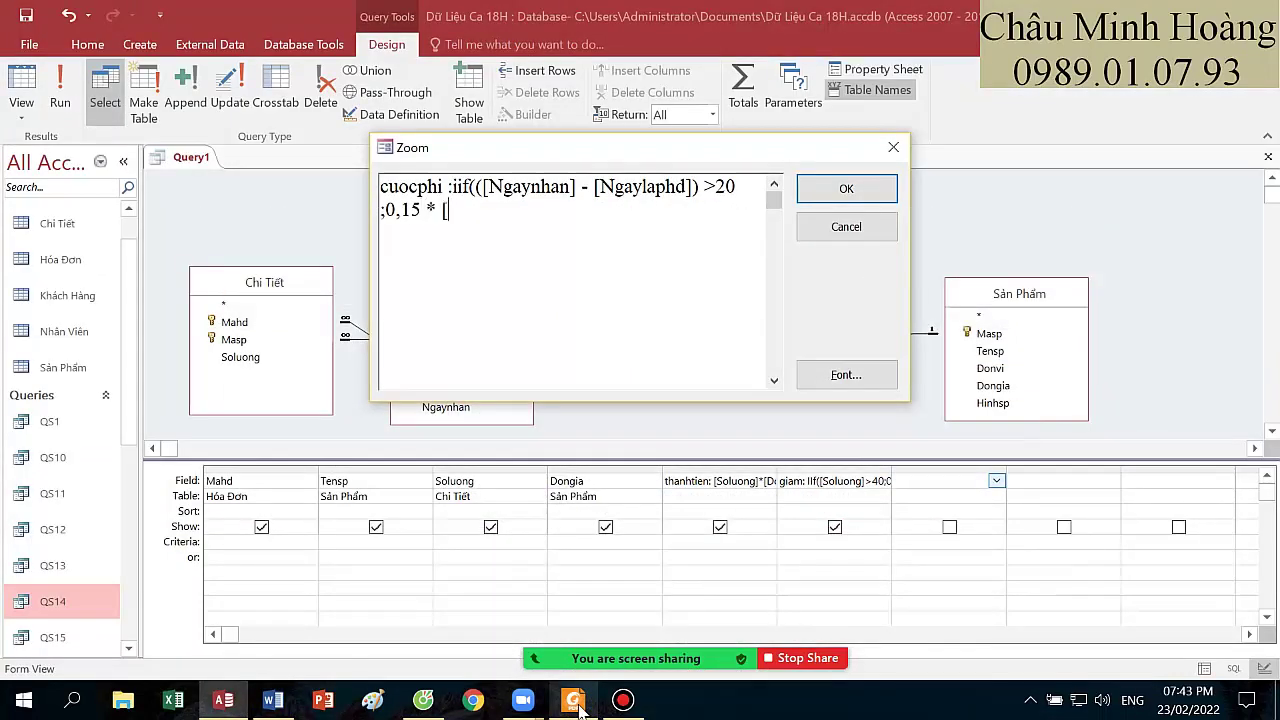
text(thanh)
key(Return)
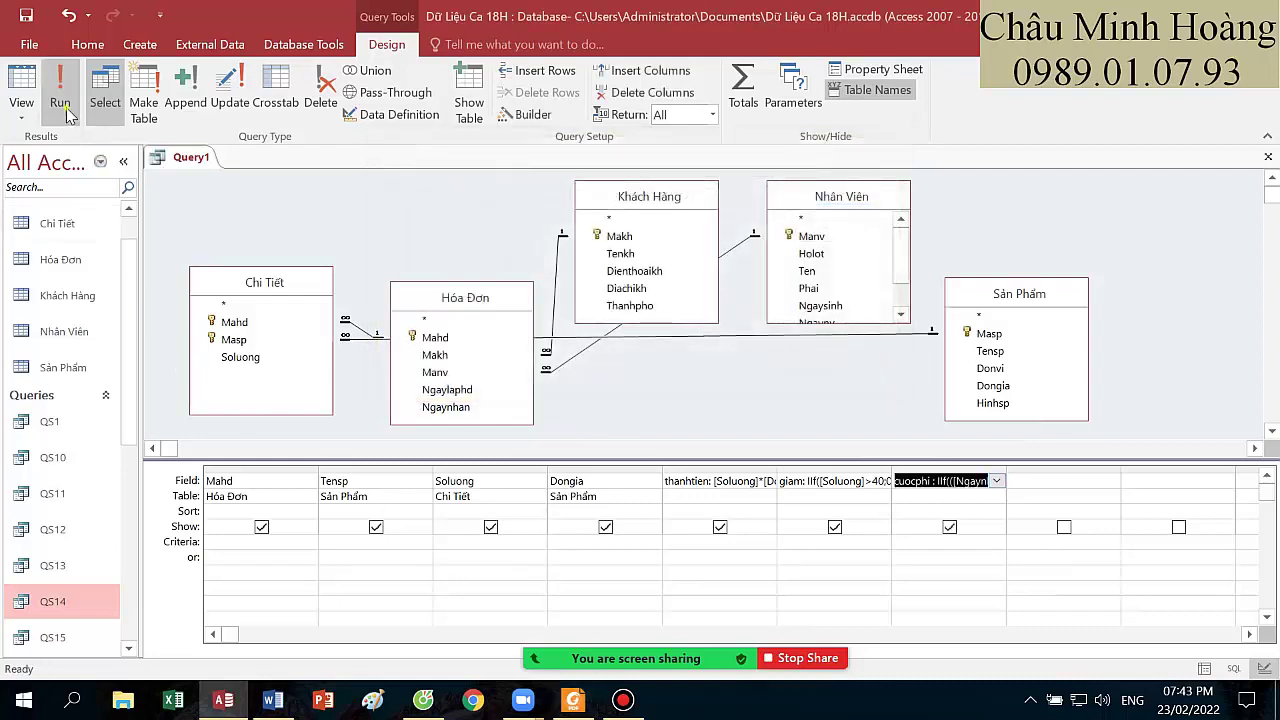
click(61, 103)
click(21, 95)
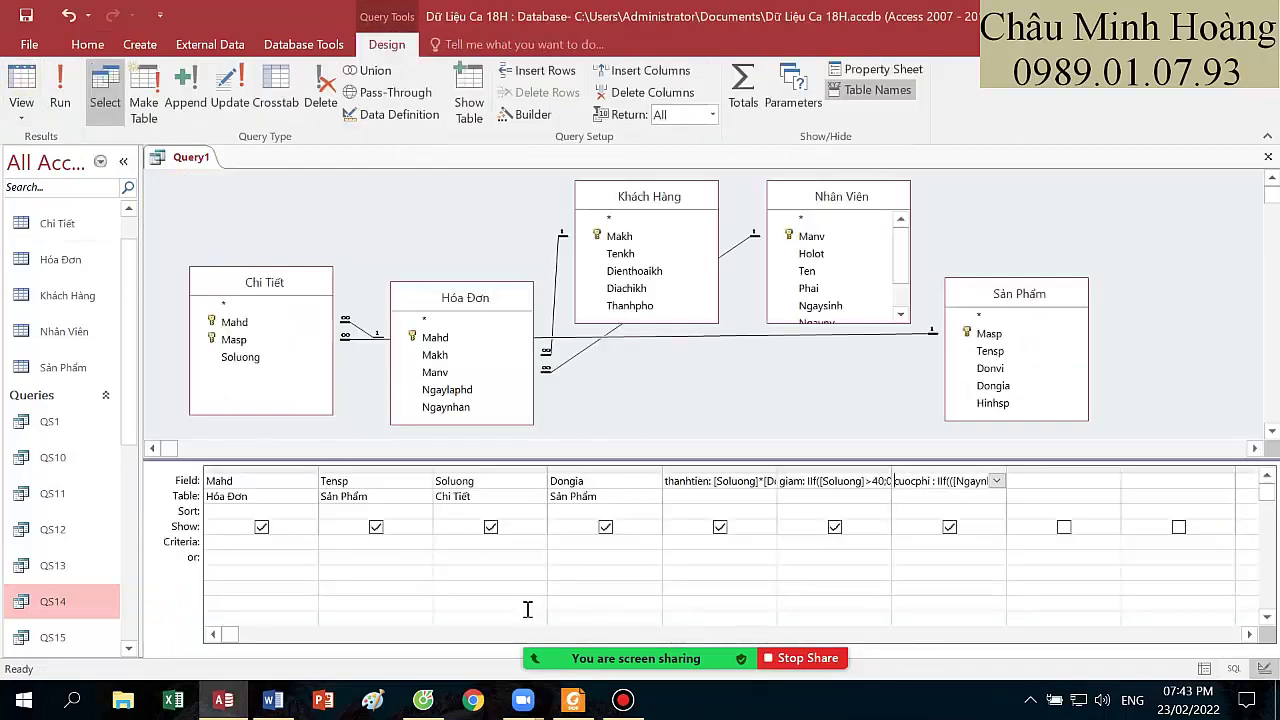
- Check the Thanh toán formula in the PDF, add the calculated field thanhtien: [thanhtien] - [giam] + [cuocphi] after cuocphi and try running the query
click(572, 700)
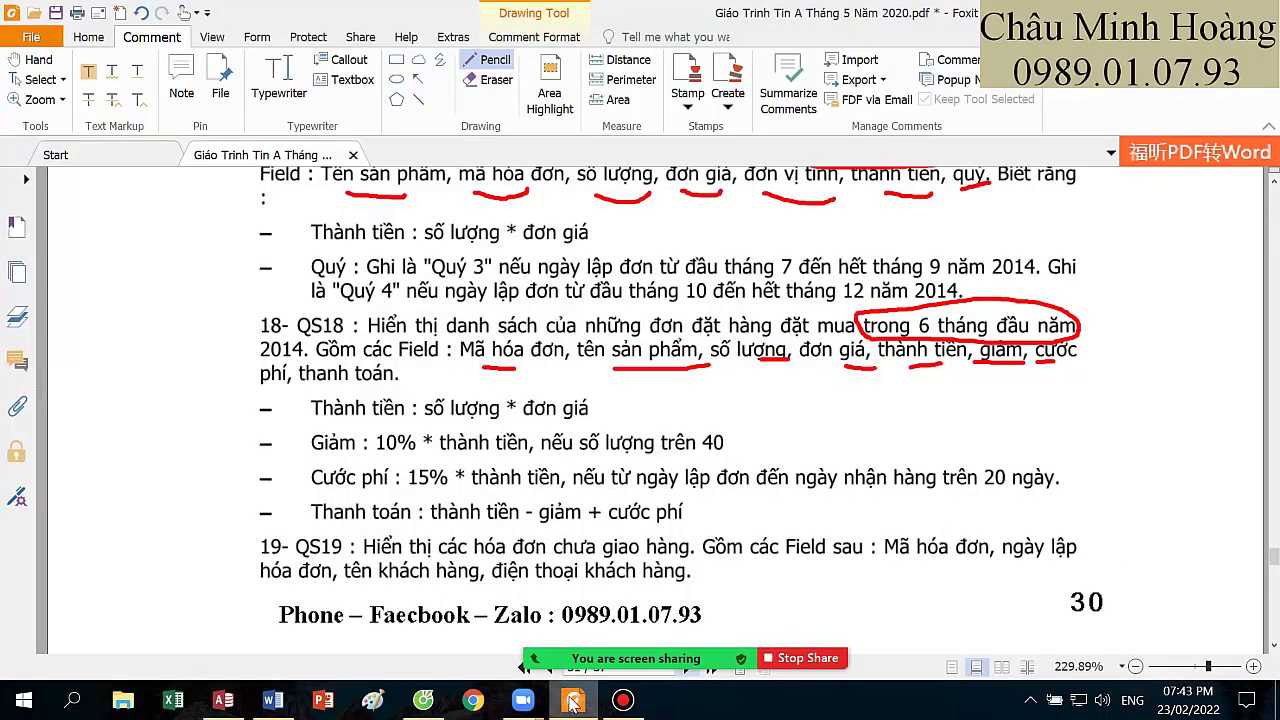
click(572, 700)
right_click(1034, 481)
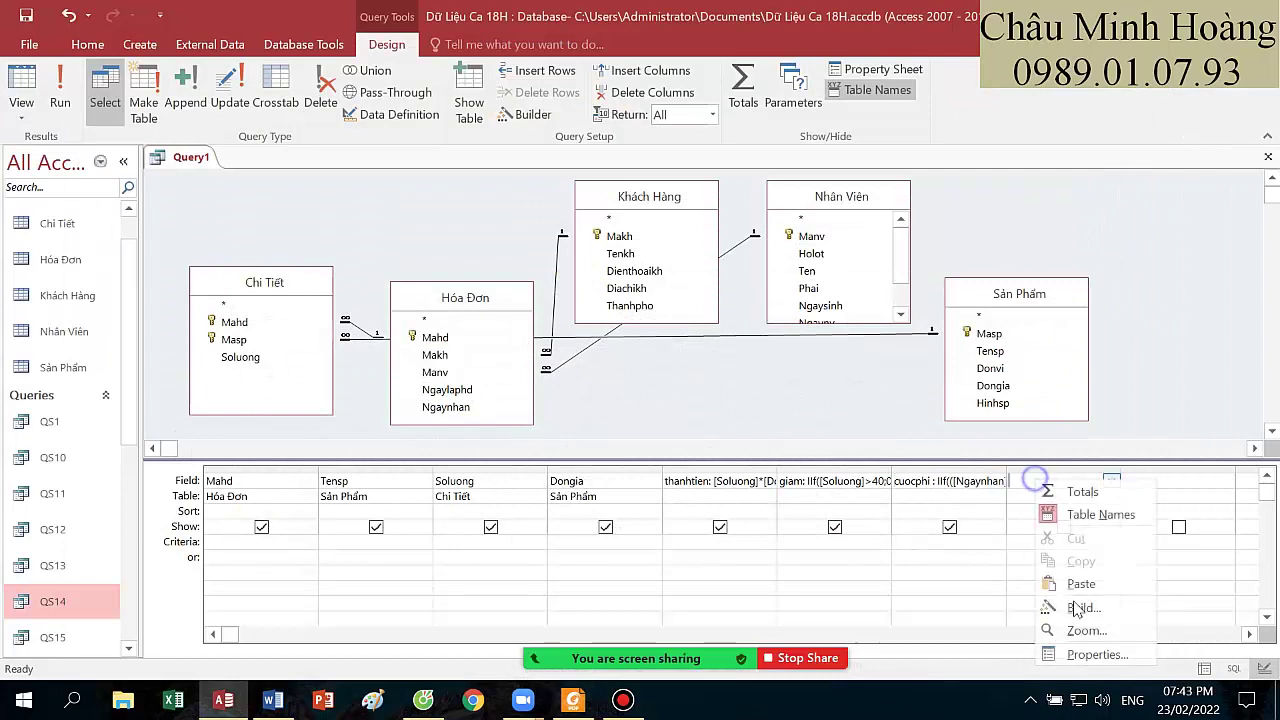
click(1082, 630)
text(thanhtien)
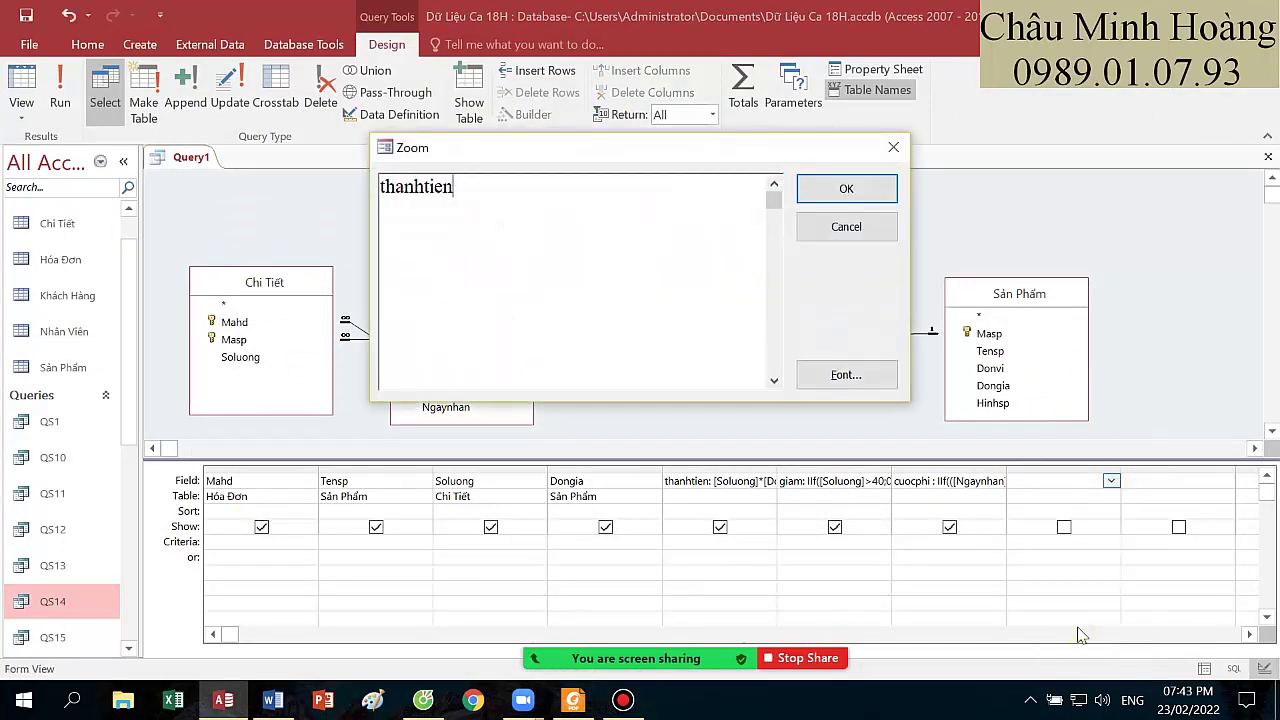
text(: [thanhtien)
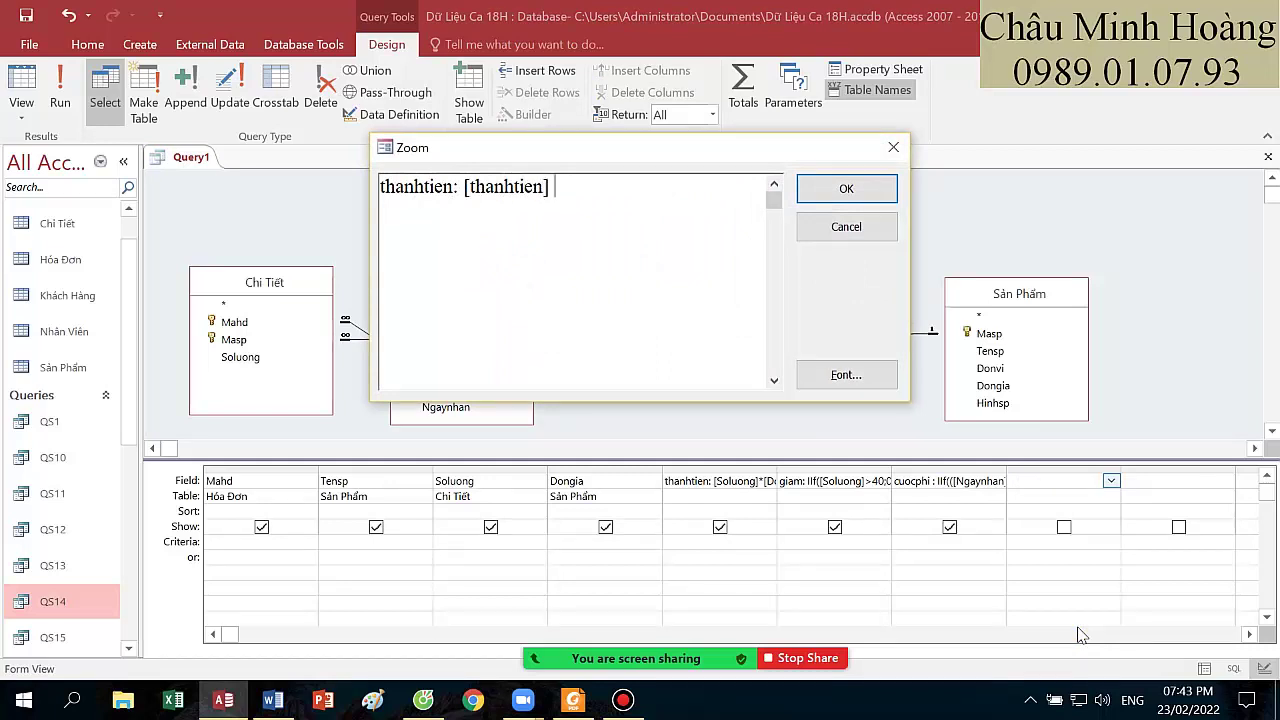
text(] - [giam] + [cuocphi])
key(Return)
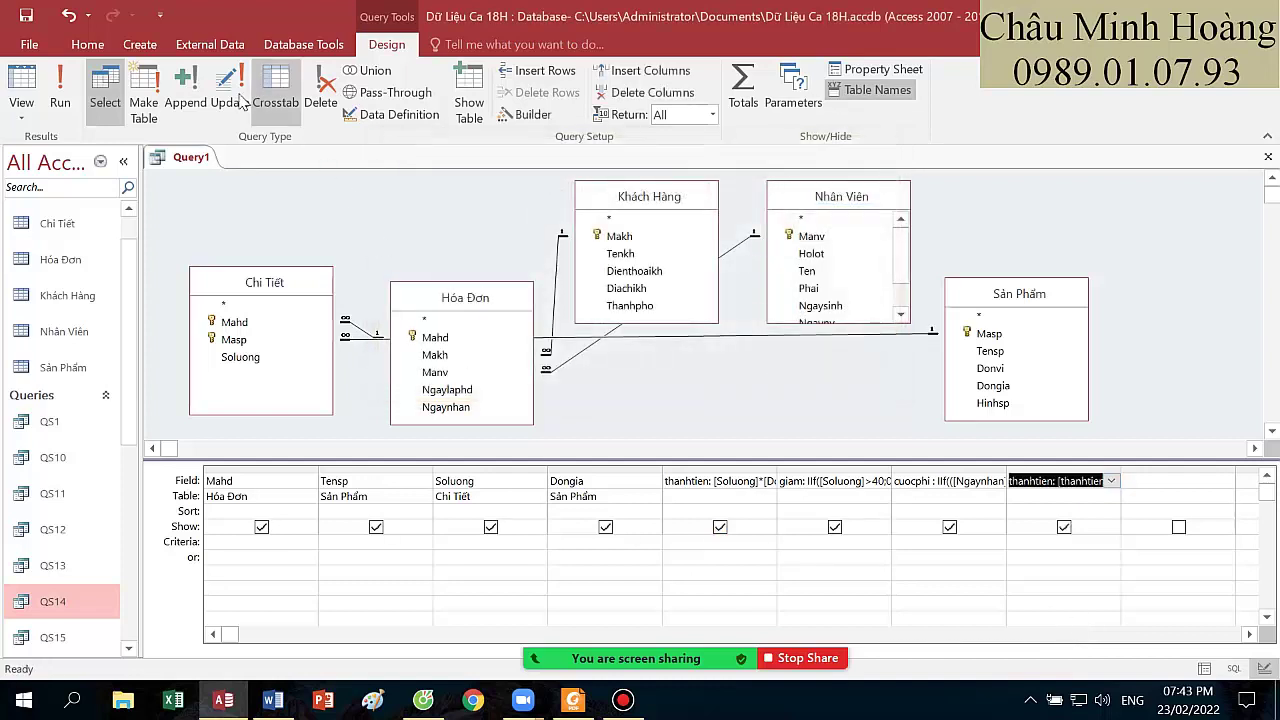
click(62, 104)
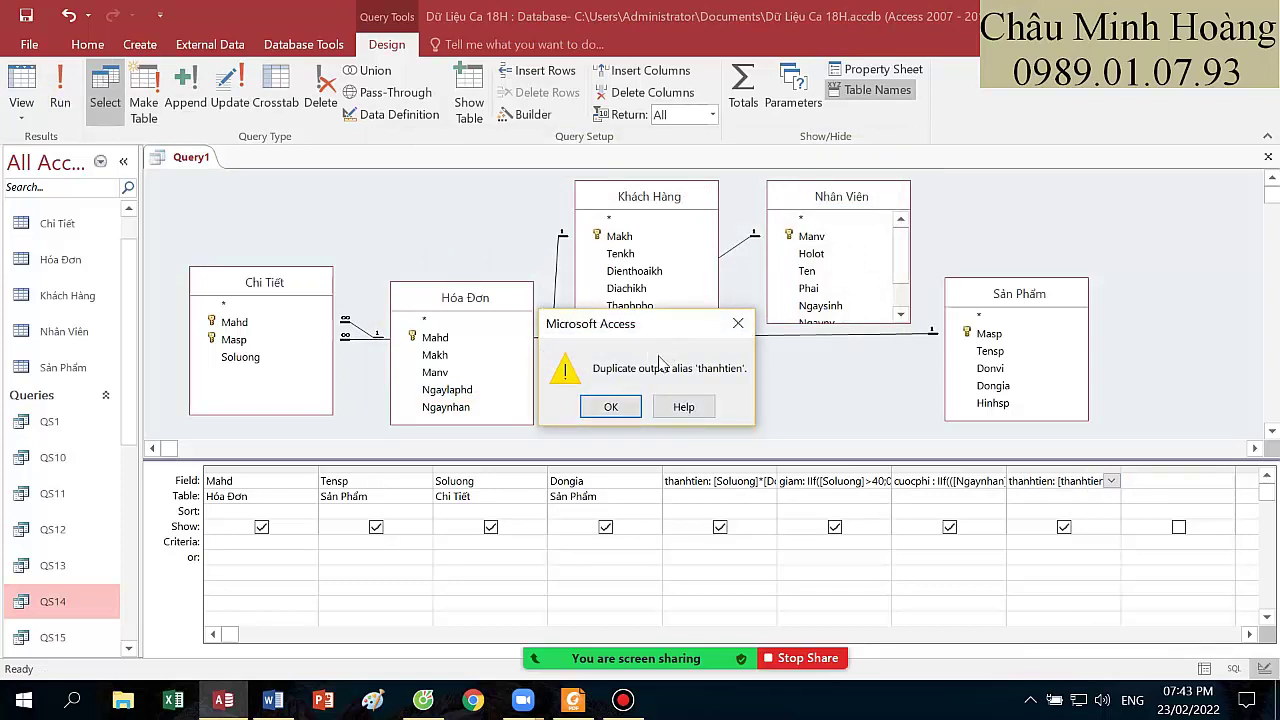
click(627, 407)
- Rename the last calculated field's alias to thanhtoan, run the query to check it and return to the design
right_click(1031, 481)
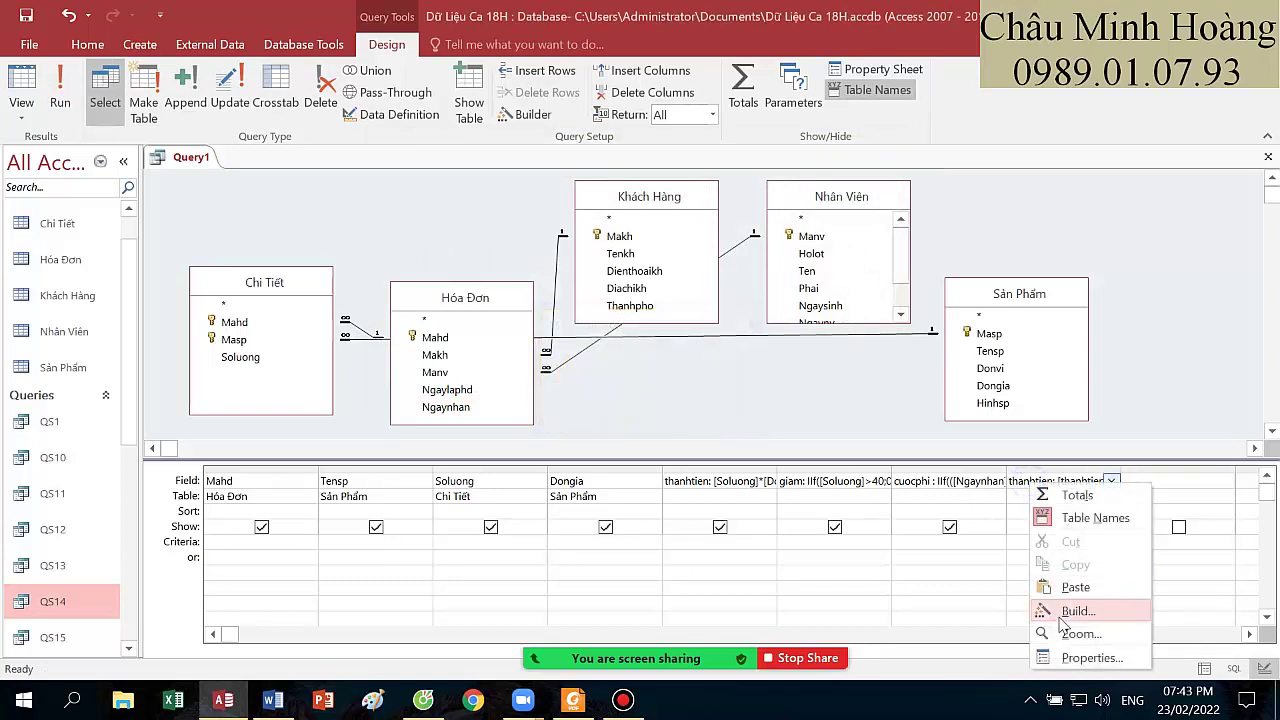
click(1058, 633)
click(450, 192)
double_click(404, 190)
text(th)
text(anhtoan)
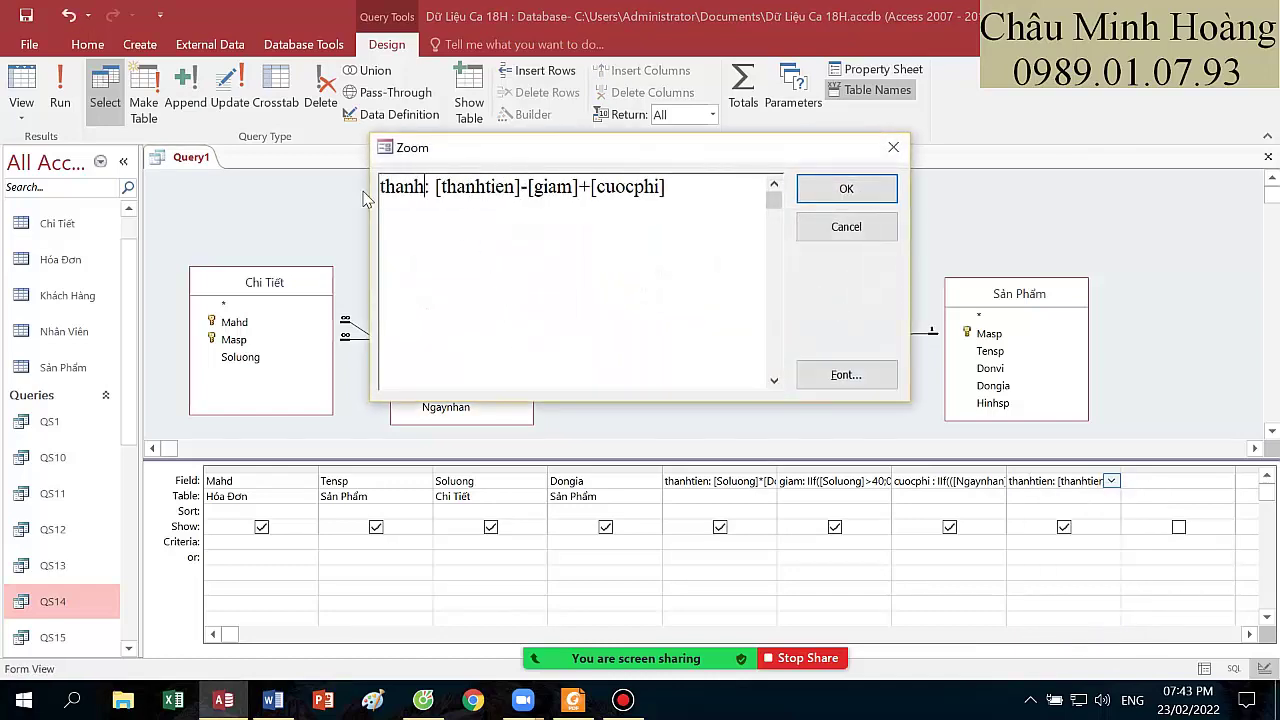
key(Return)
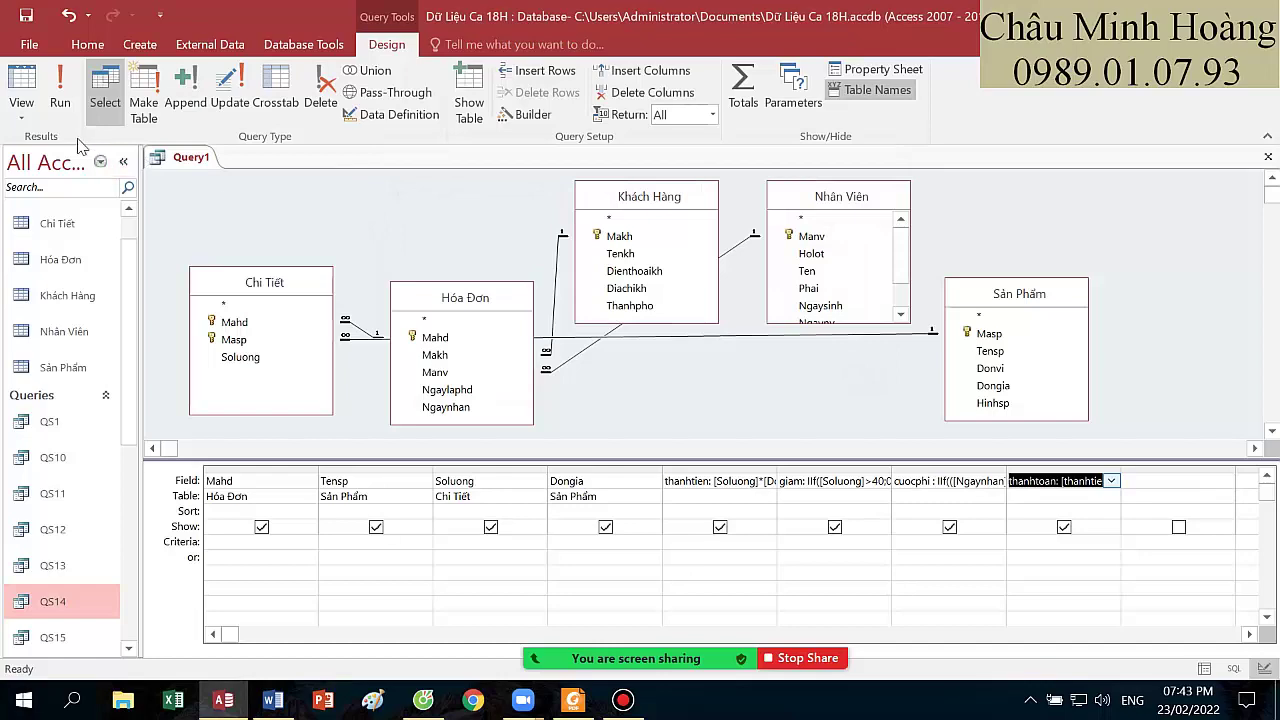
click(64, 100)
click(40, 95)
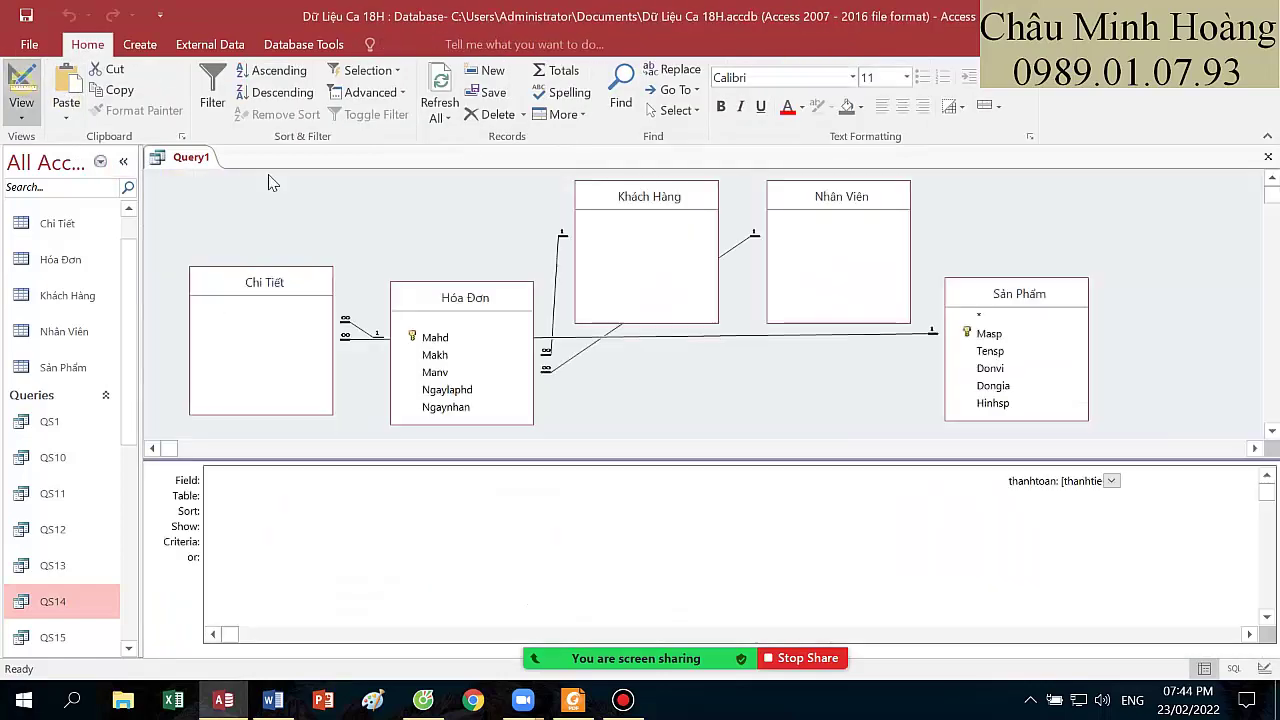
- Remove the Nhân Viên and Khách Hàng tables from the query design
key(Delete)
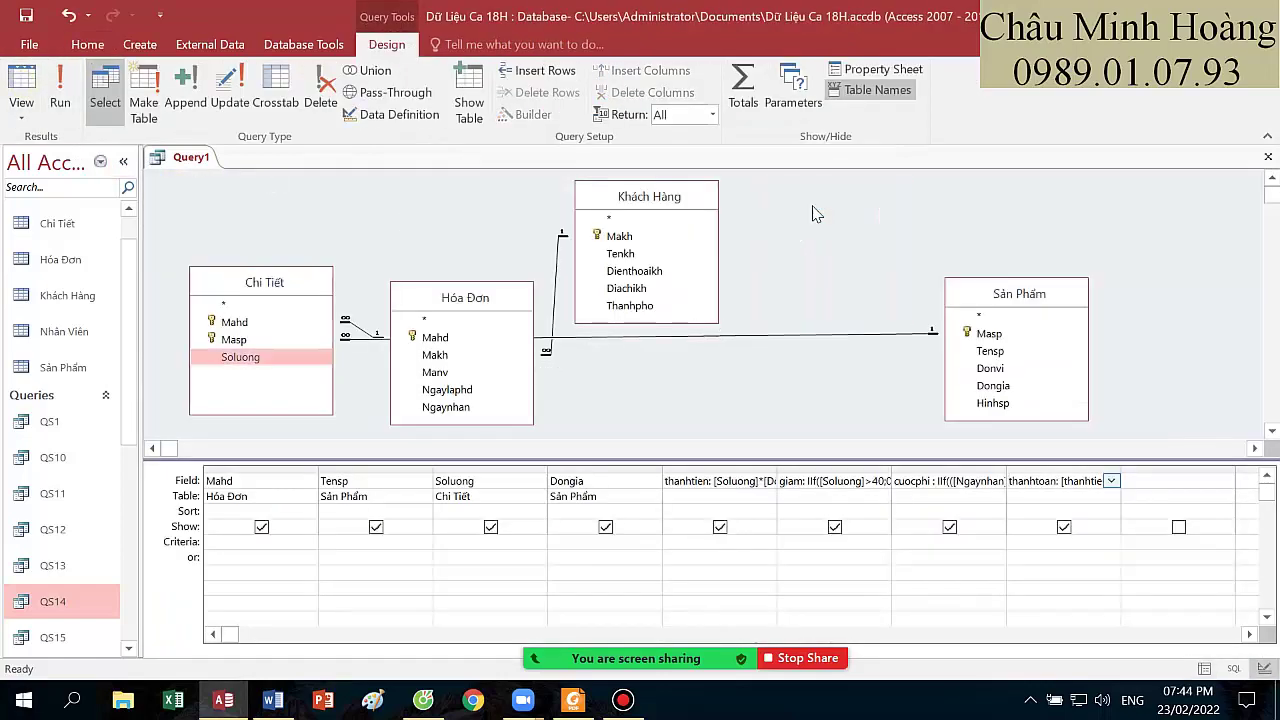
click(670, 210)
key(Delete)
- Rearrange the remaining tables close together, with Hóa Đơn beside Chi Tiết and Sản Phẩm below them
drag(503, 304, 476, 236)
drag(266, 282, 624, 240)
drag(990, 293, 813, 253)
drag(445, 232, 273, 218)
drag(628, 250, 430, 229)
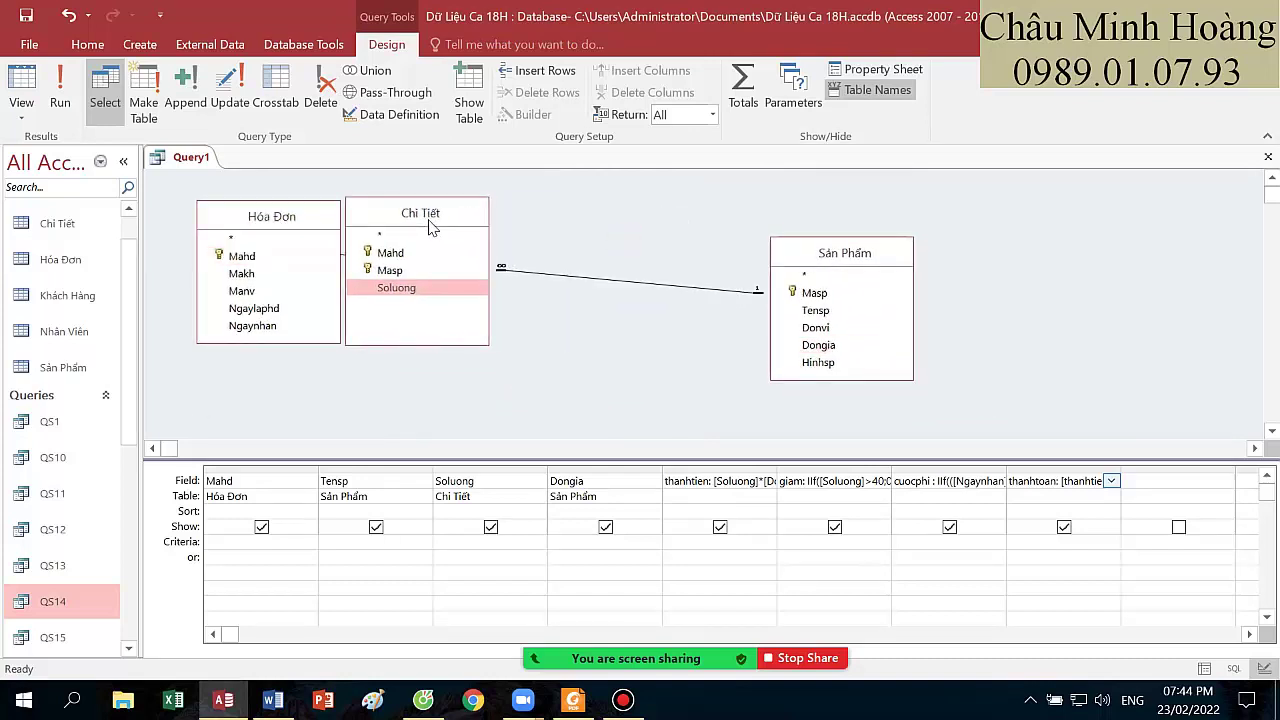
drag(822, 251, 336, 316)
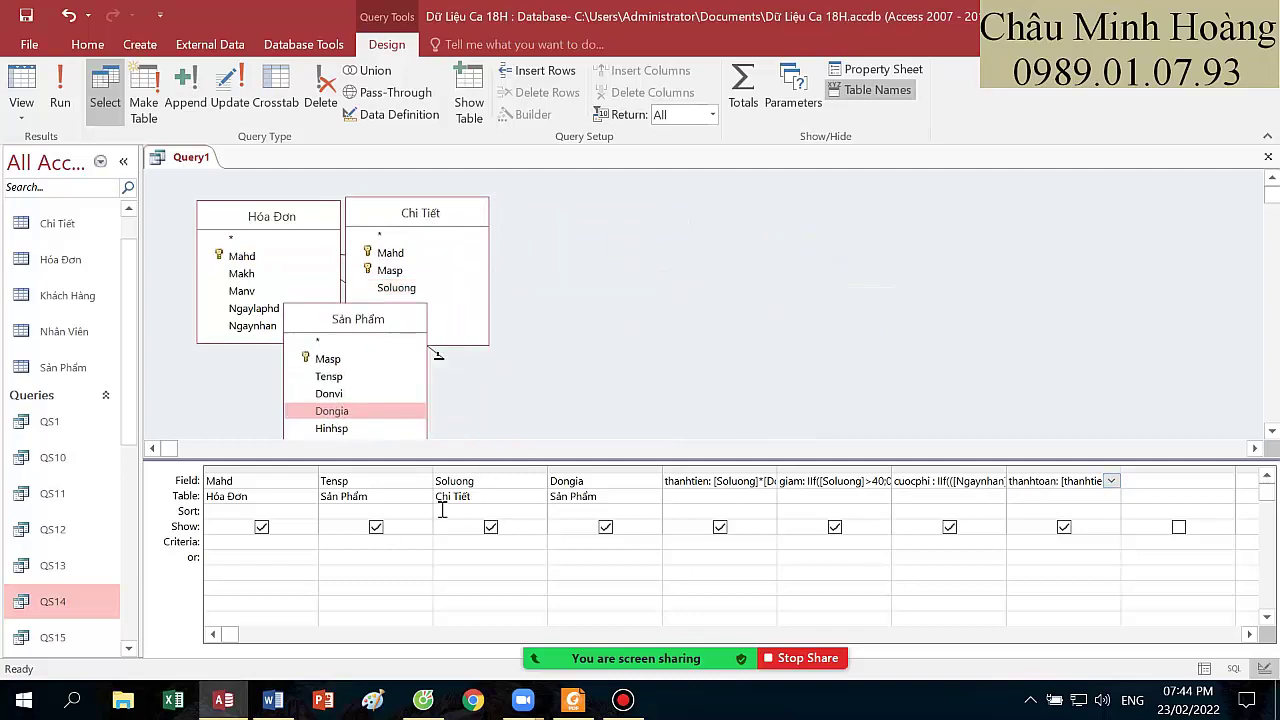
- Add Ngaylaphd from Hóa Đơn after thanhtoan with the criterion month([Ngaylaphd]) <7 and year([Ngaylaphd]) =2014
click(586, 704)
click(588, 704)
drag(253, 308, 1140, 482)
right_click(1151, 545)
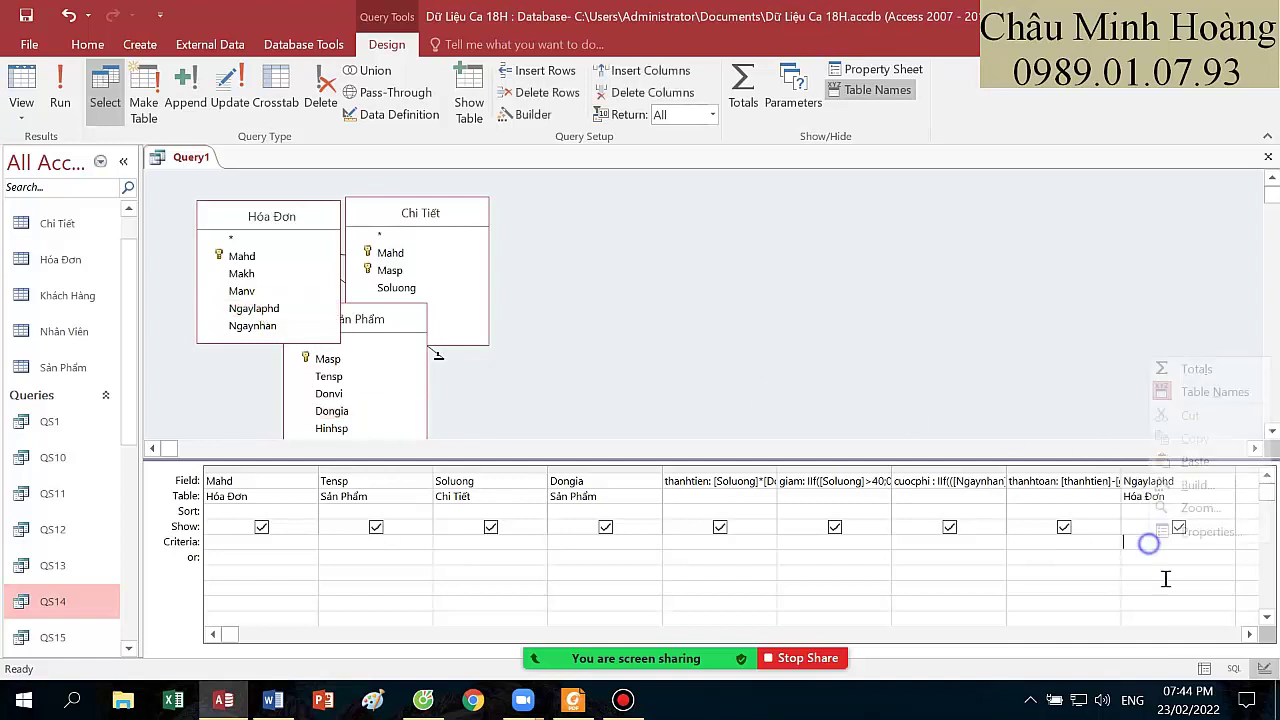
click(1185, 508)
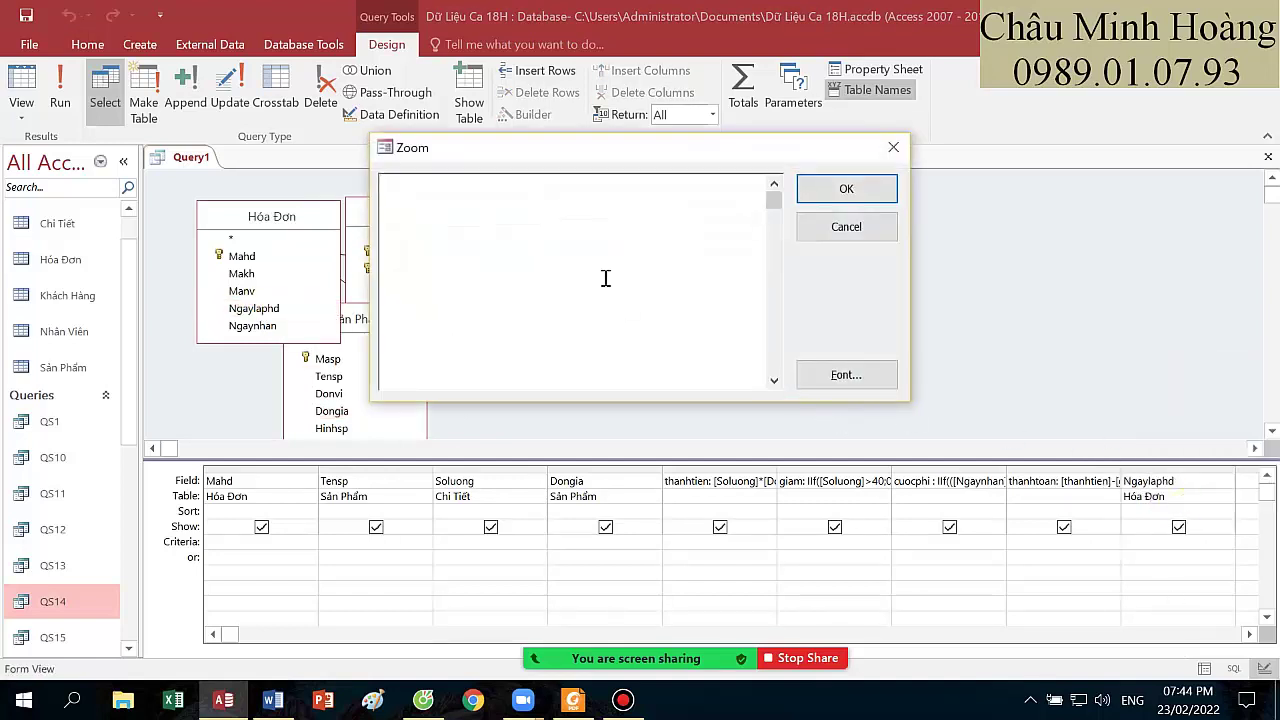
text(month([Ngaylaphd)
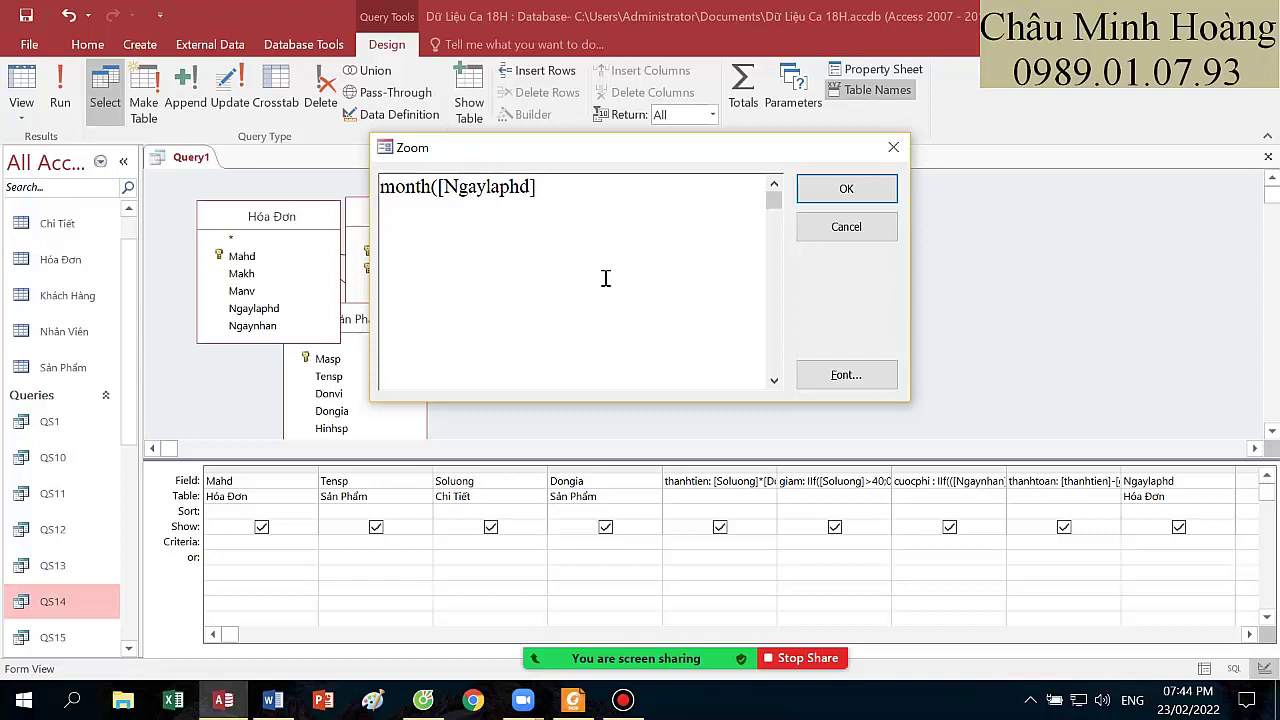
text(]) <7 and year()
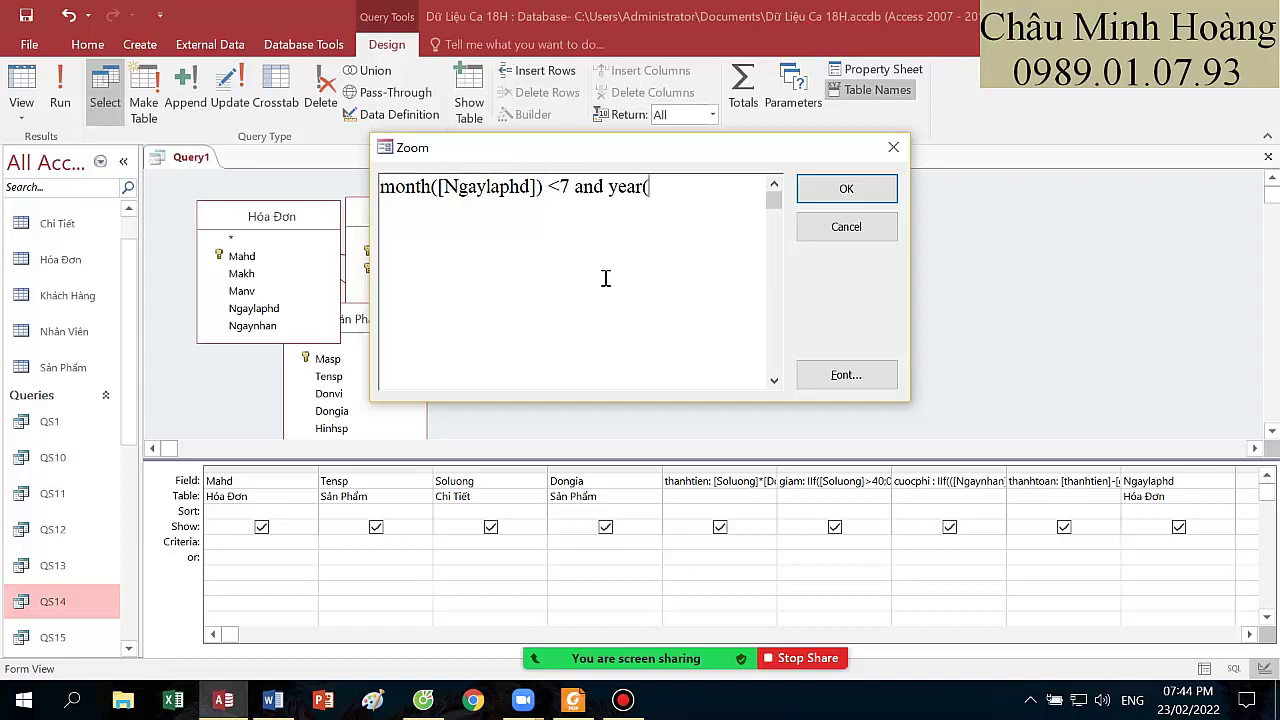
text([Ngaylaphd)
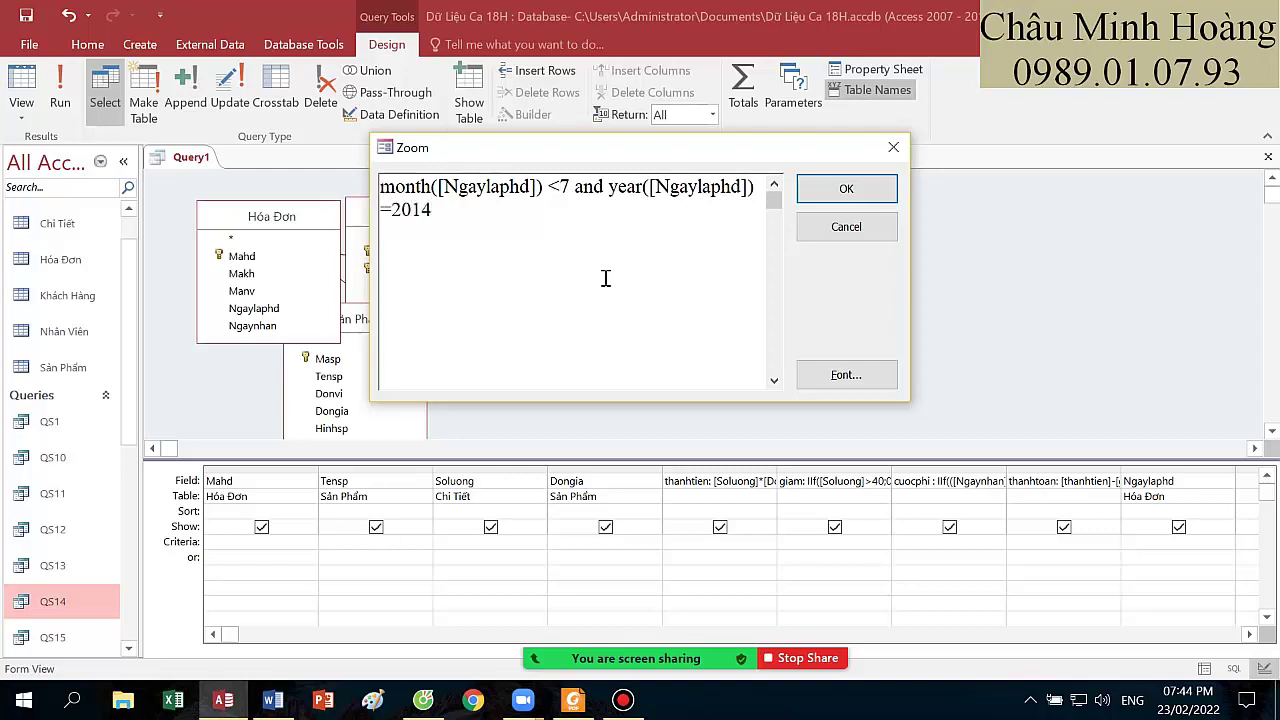
text(]) =2014)
key(Return)
- Run the query to check the date filter, return to the design and hide Ngaylaphd from the results
click(62, 80)
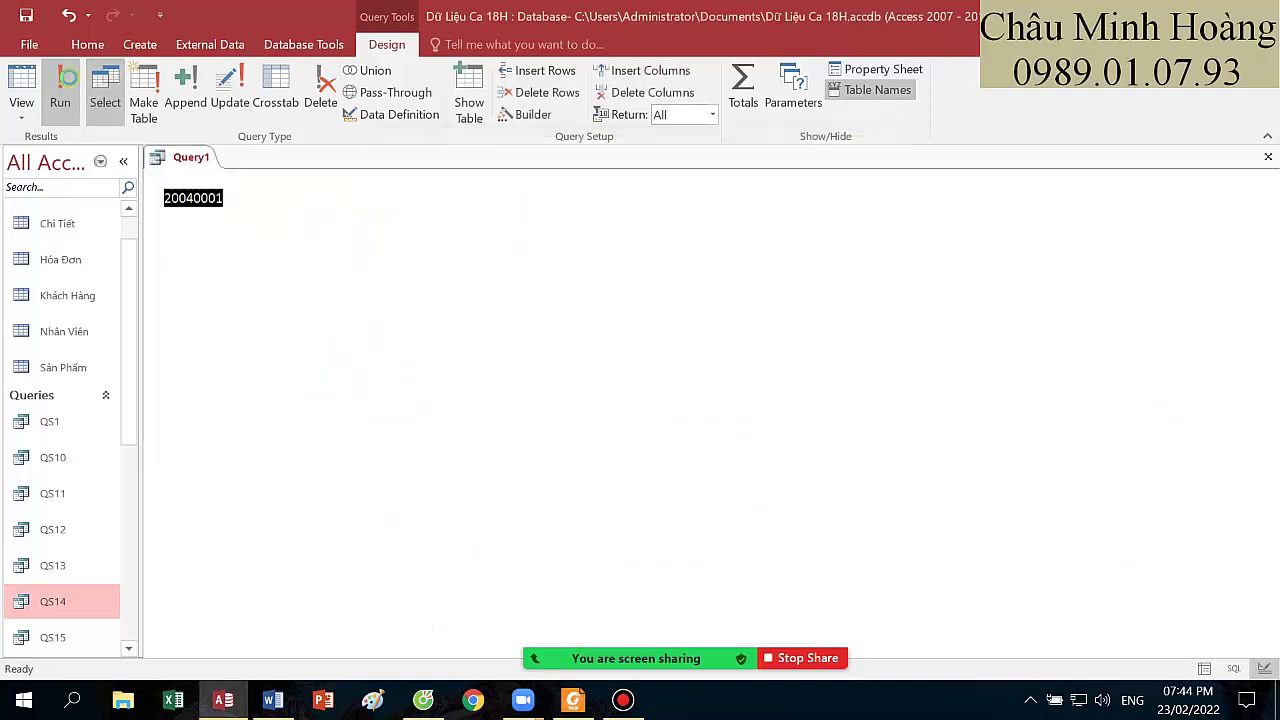
click(21, 85)
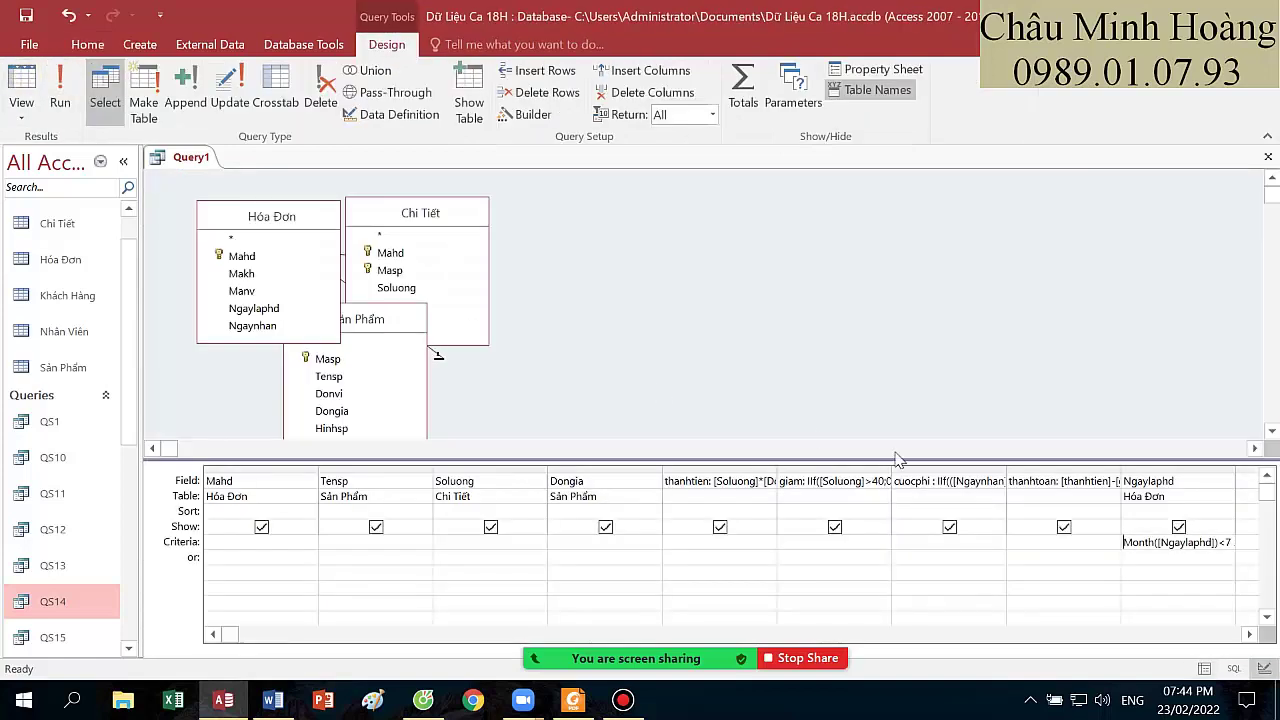
click(1178, 527)
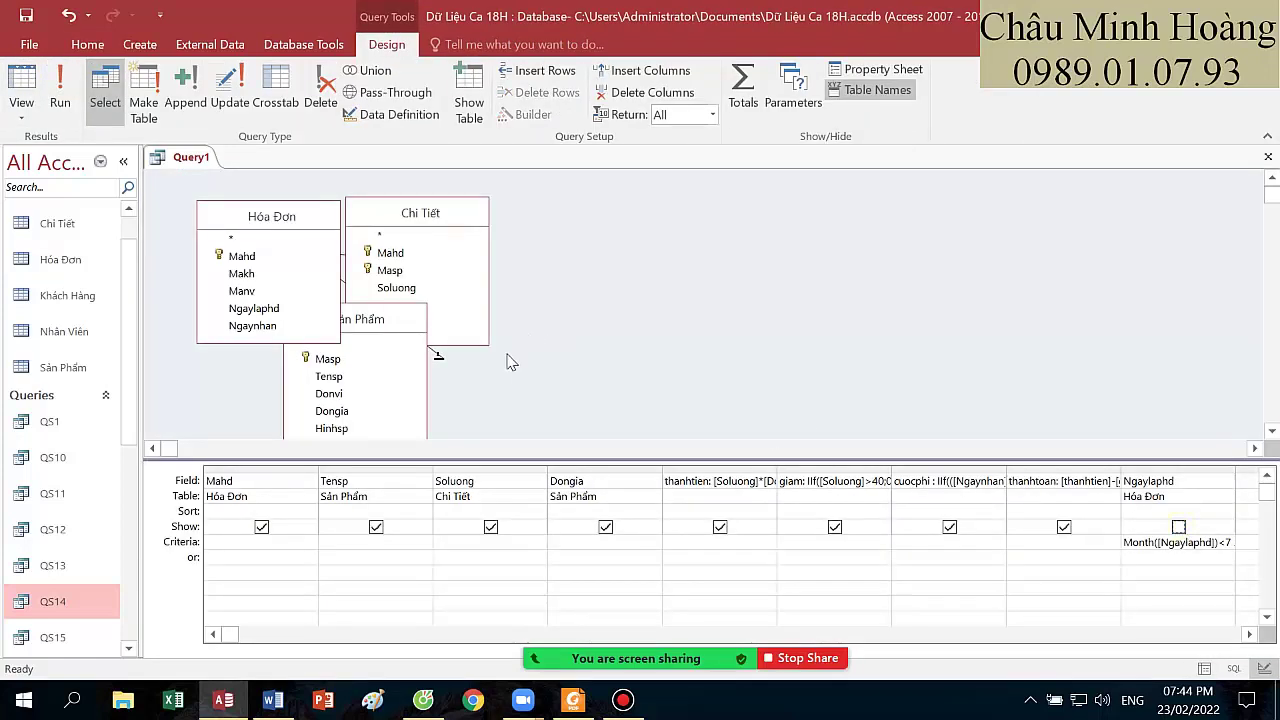
- Narrow the Mahd, Tensp, Soluong and Dongia columns in the design grid to just fit their names
drag(317, 468, 270, 468)
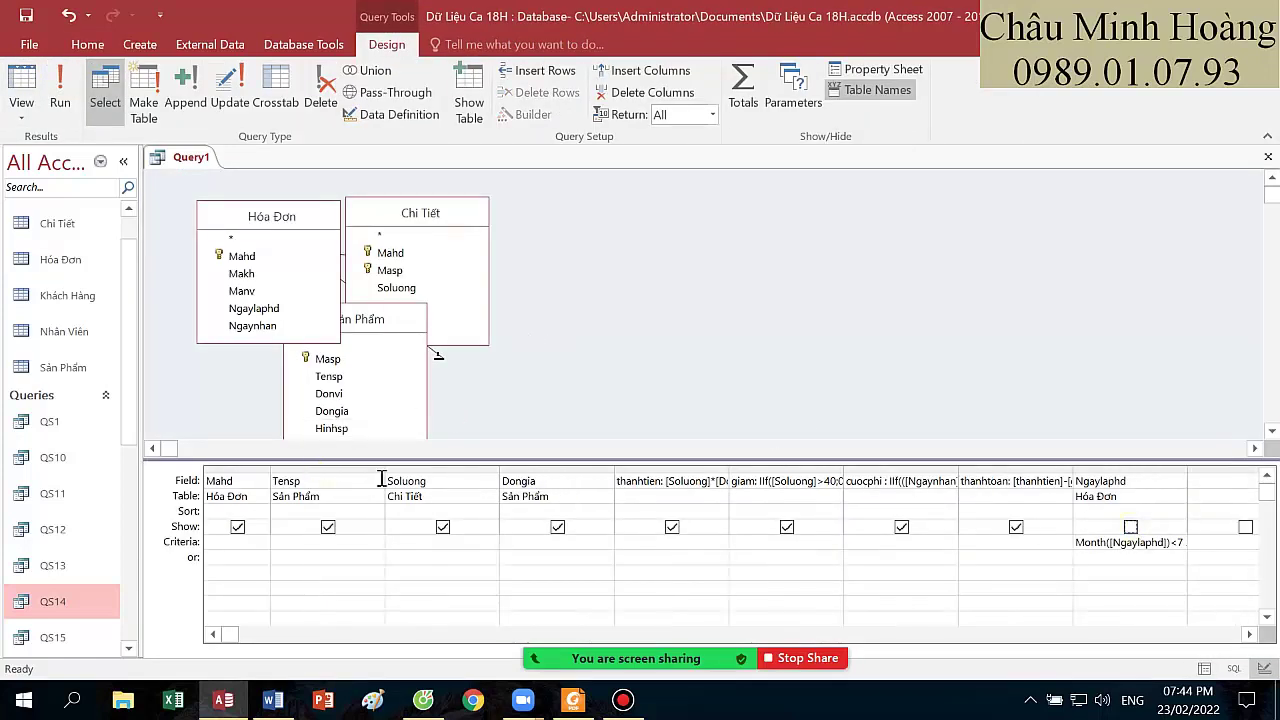
drag(386, 470, 342, 470)
drag(455, 470, 407, 470)
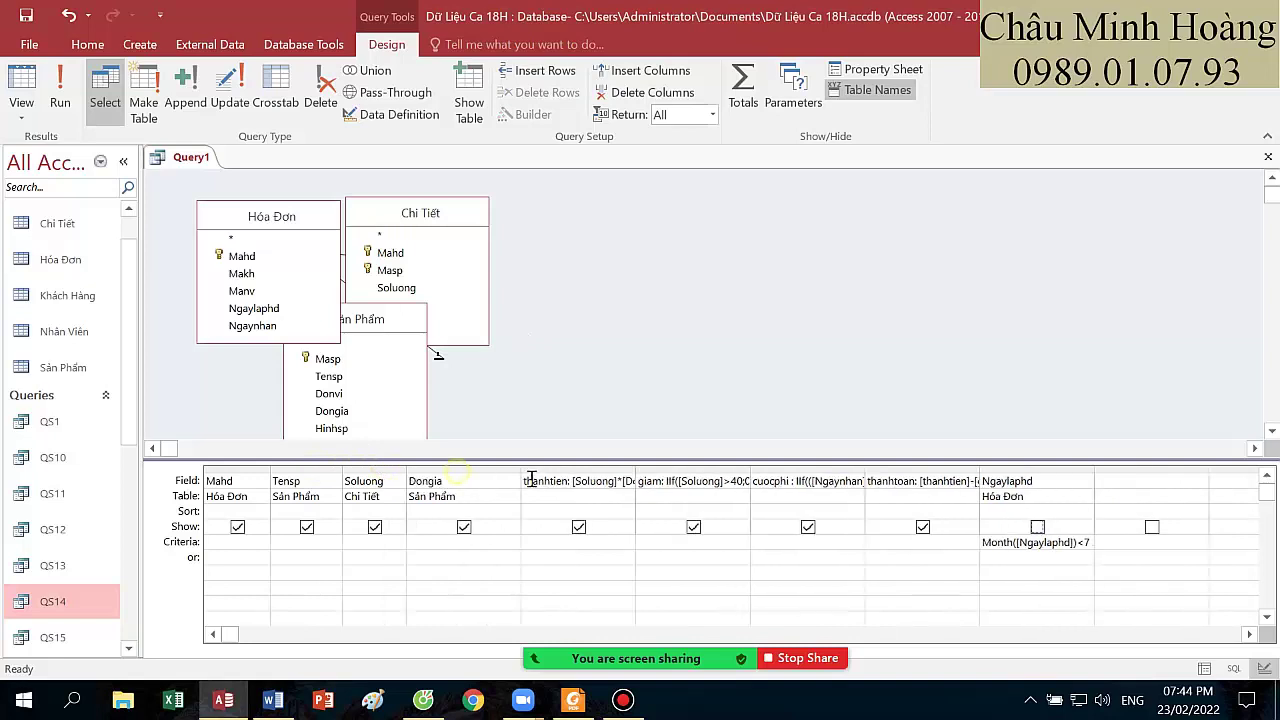
drag(521, 468, 478, 468)
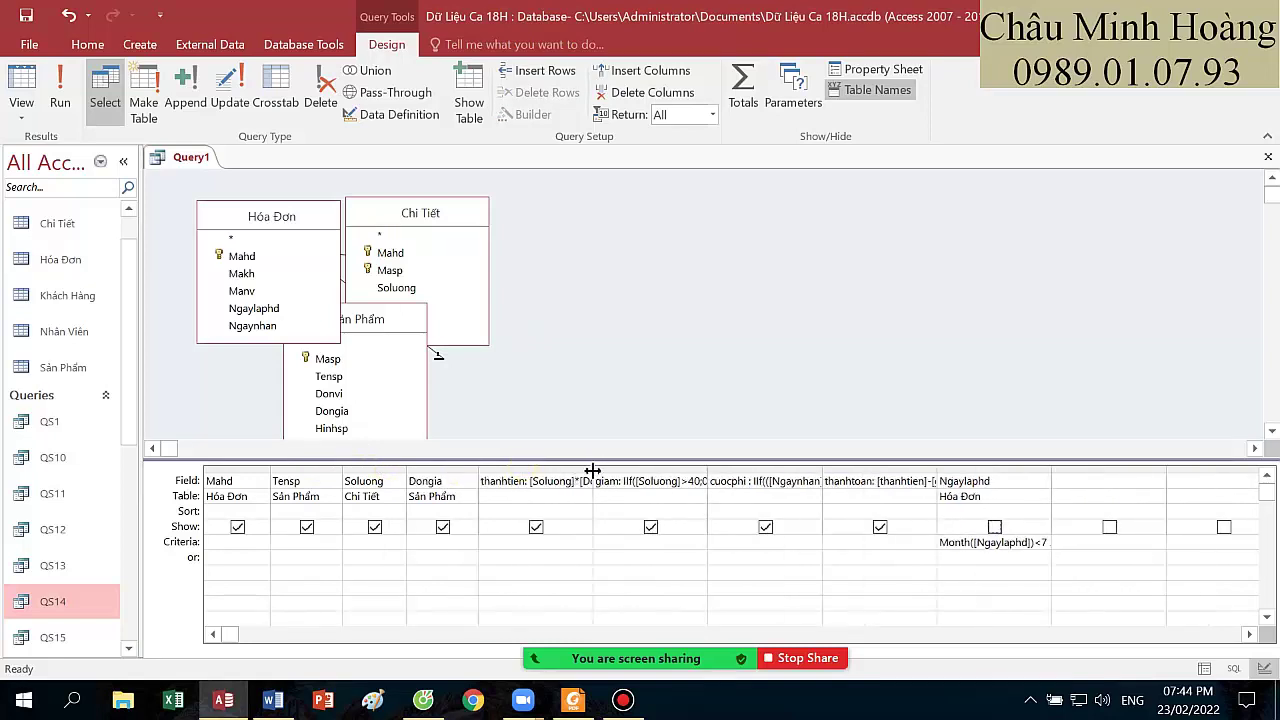
- Resize the thanhtien, giam and cuocphi columns in the design grid, making the full giam and cuocphi expressions readable
drag(592, 468, 642, 468)
double_click(756, 469)
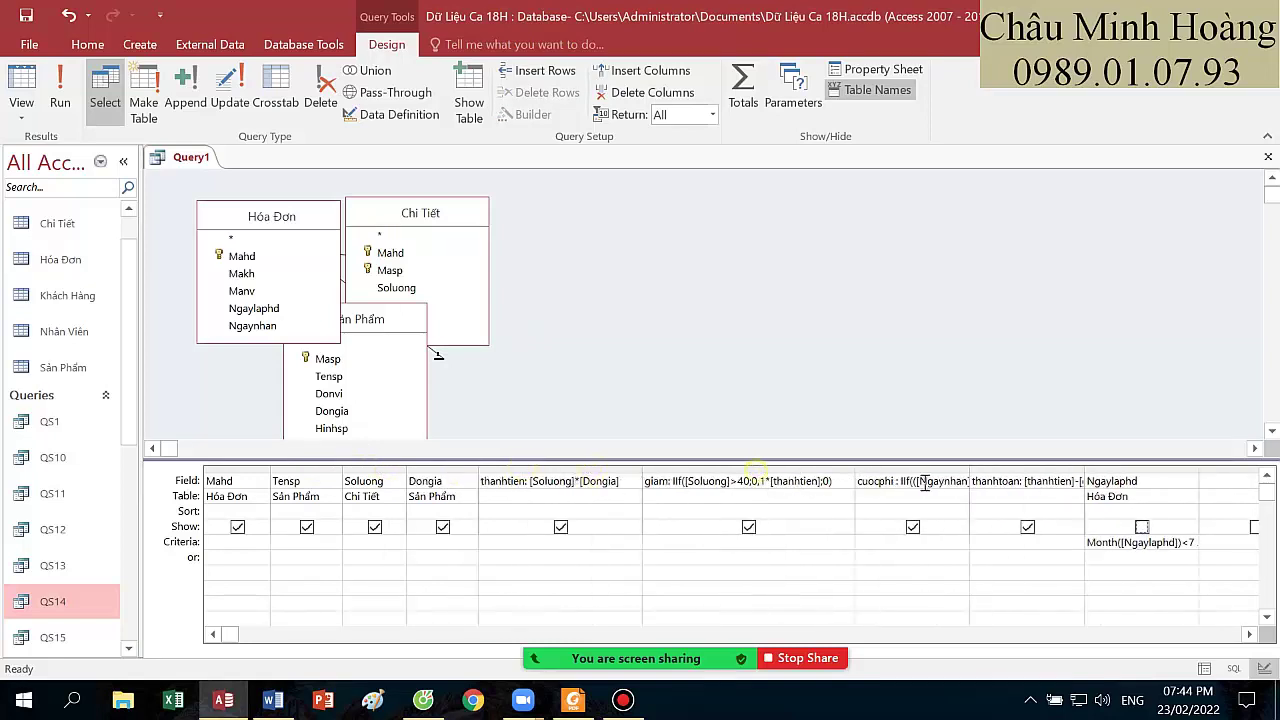
double_click(969, 468)
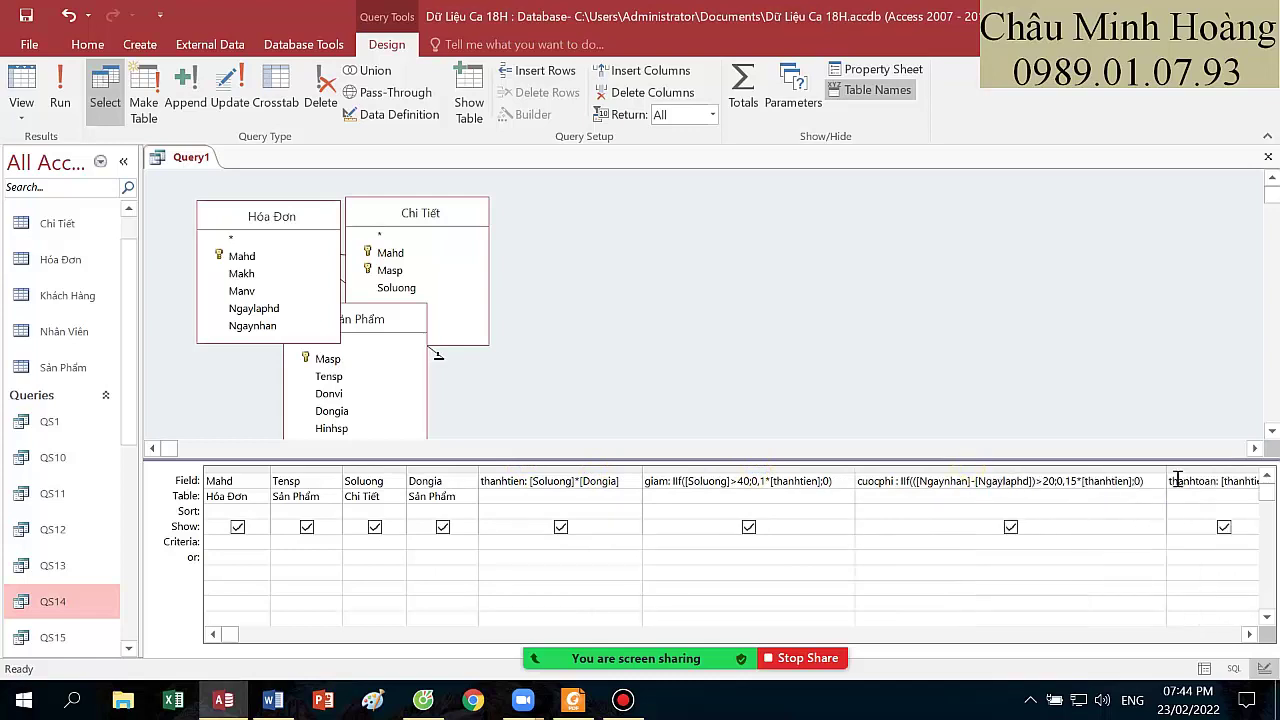
drag(642, 467, 615, 468)
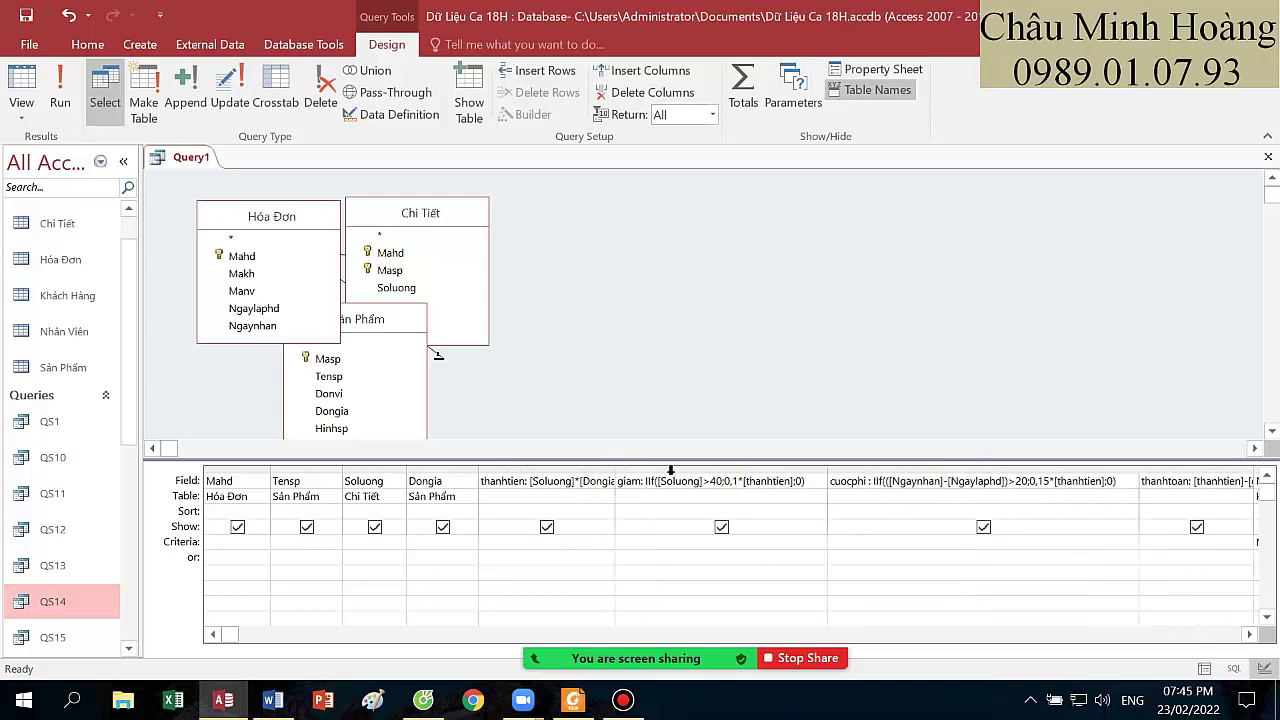
click(822, 469)
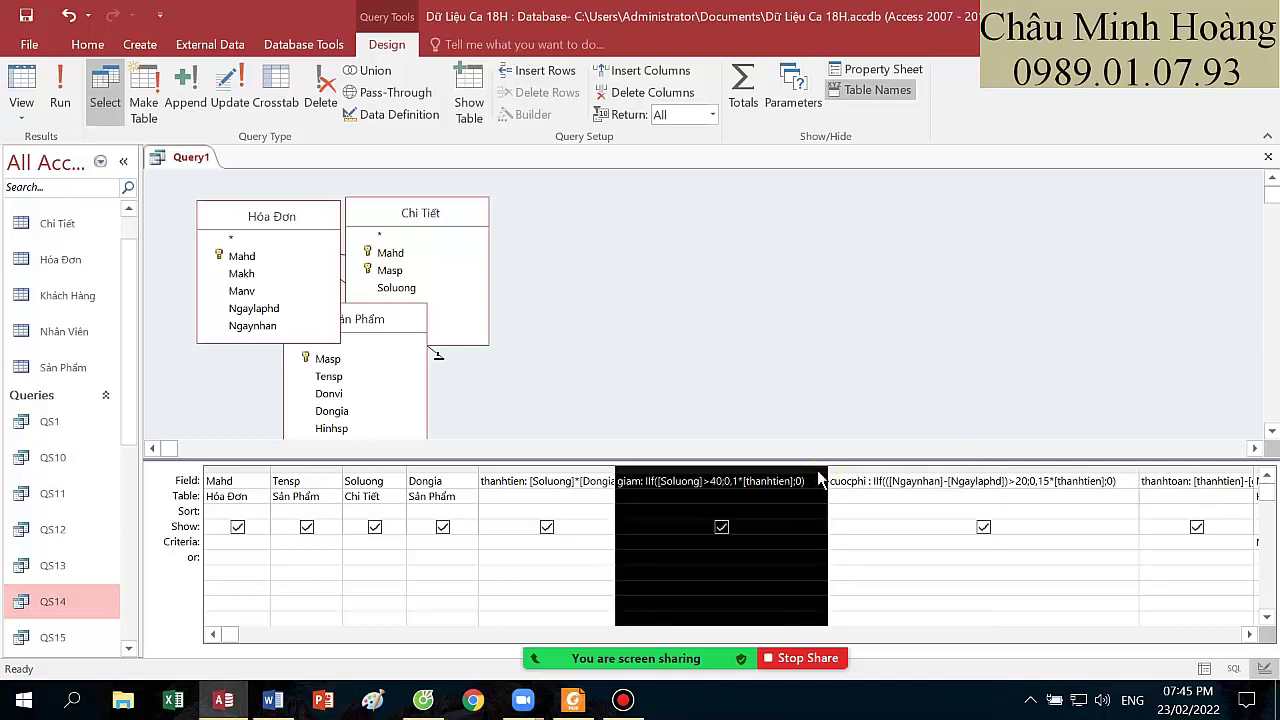
drag(827, 467, 813, 467)
mouse_move(1122, 470)
mouse_down()
mouse_move(1089, 466)
mouse_move(1103, 467)
mouse_up()
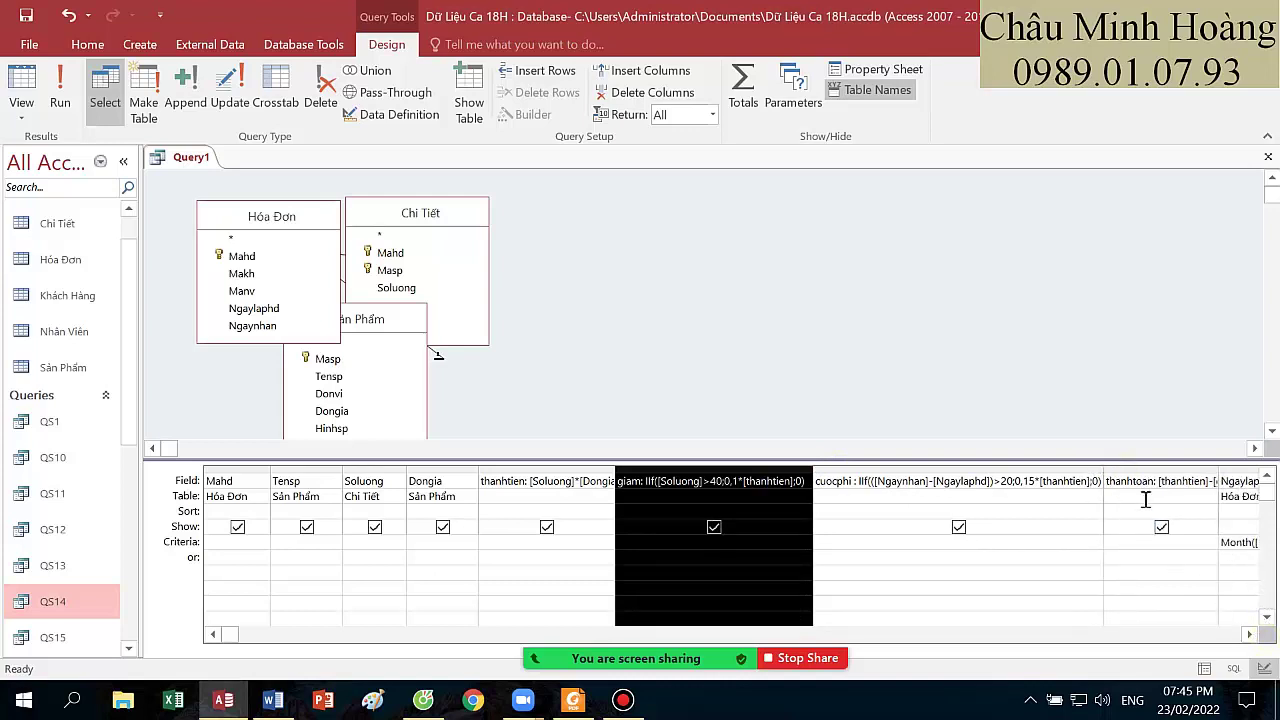
- Narrow the thanhtien and thanhtoan columns and widen the Ngaylaphd column to fit its criterion
click(1203, 486)
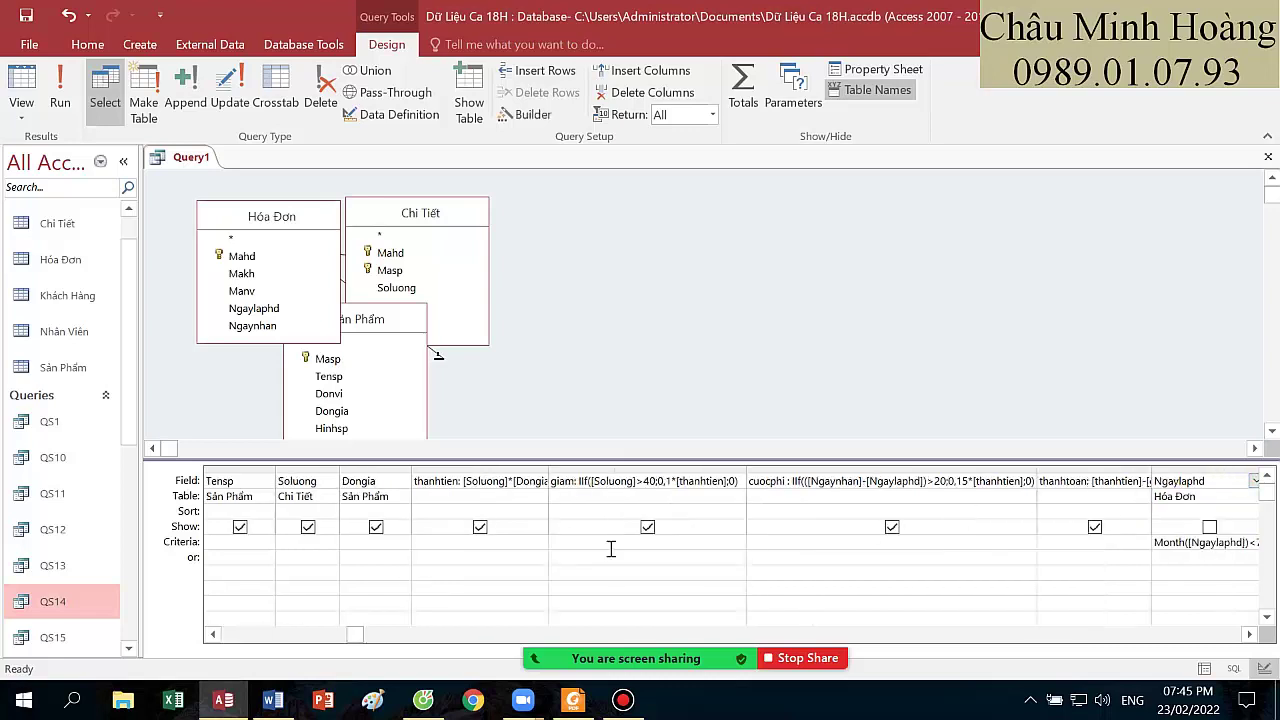
click(213, 634)
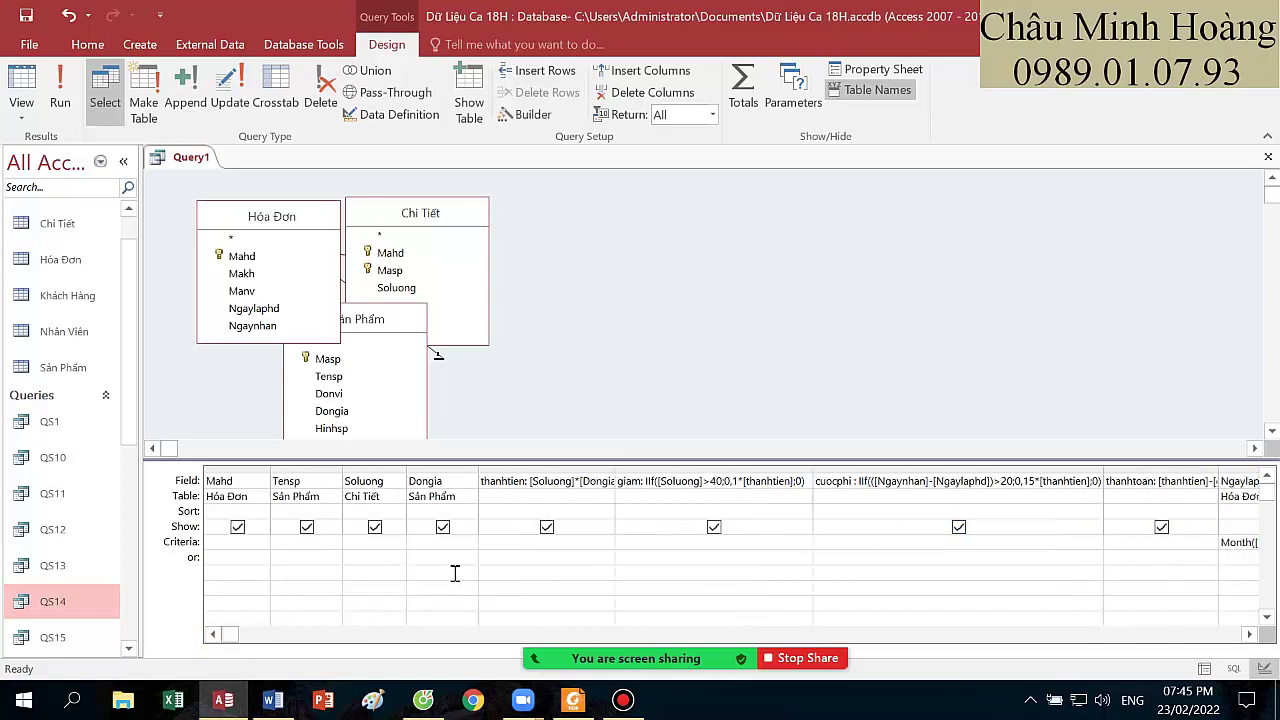
drag(612, 467, 517, 470)
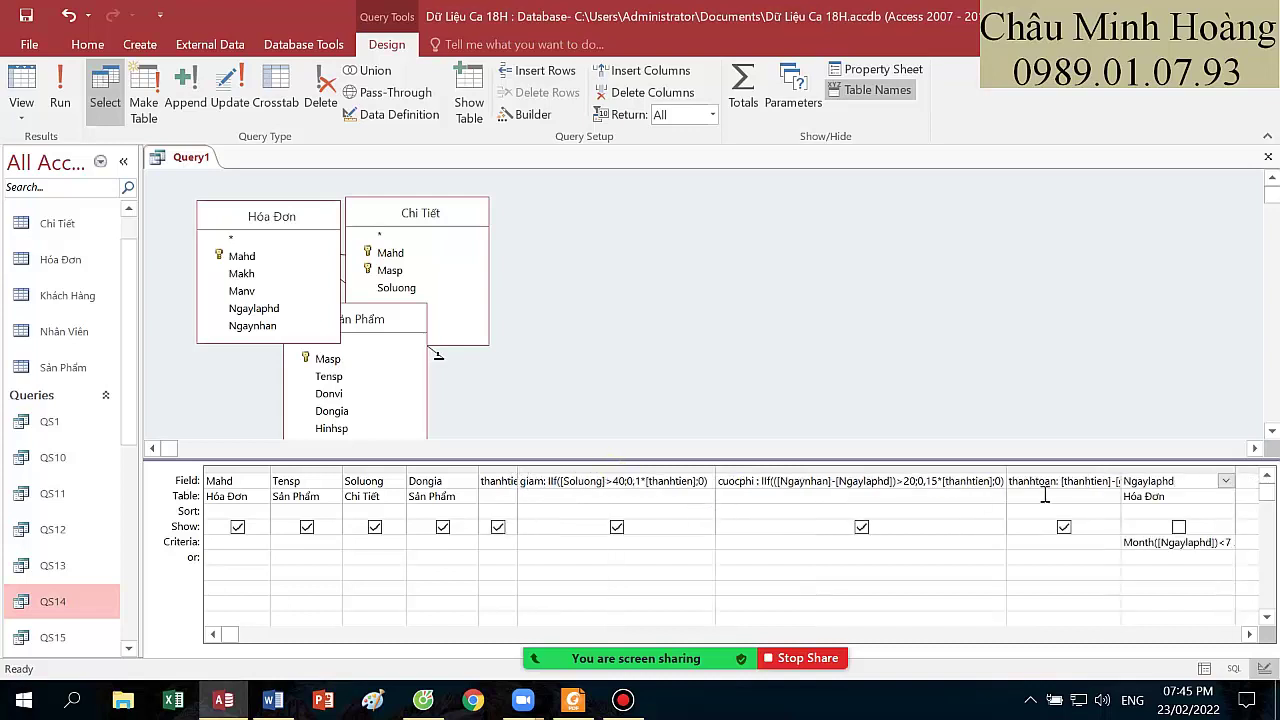
drag(1121, 467, 1086, 467)
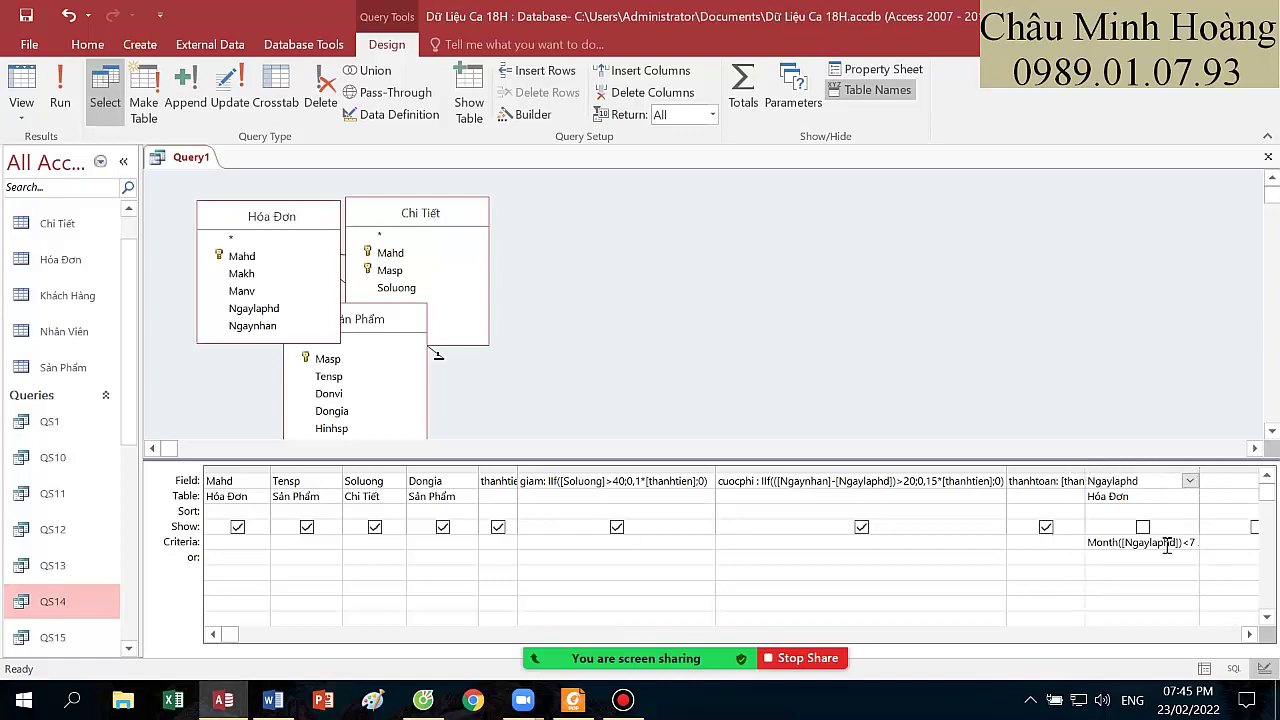
double_click(1199, 470)
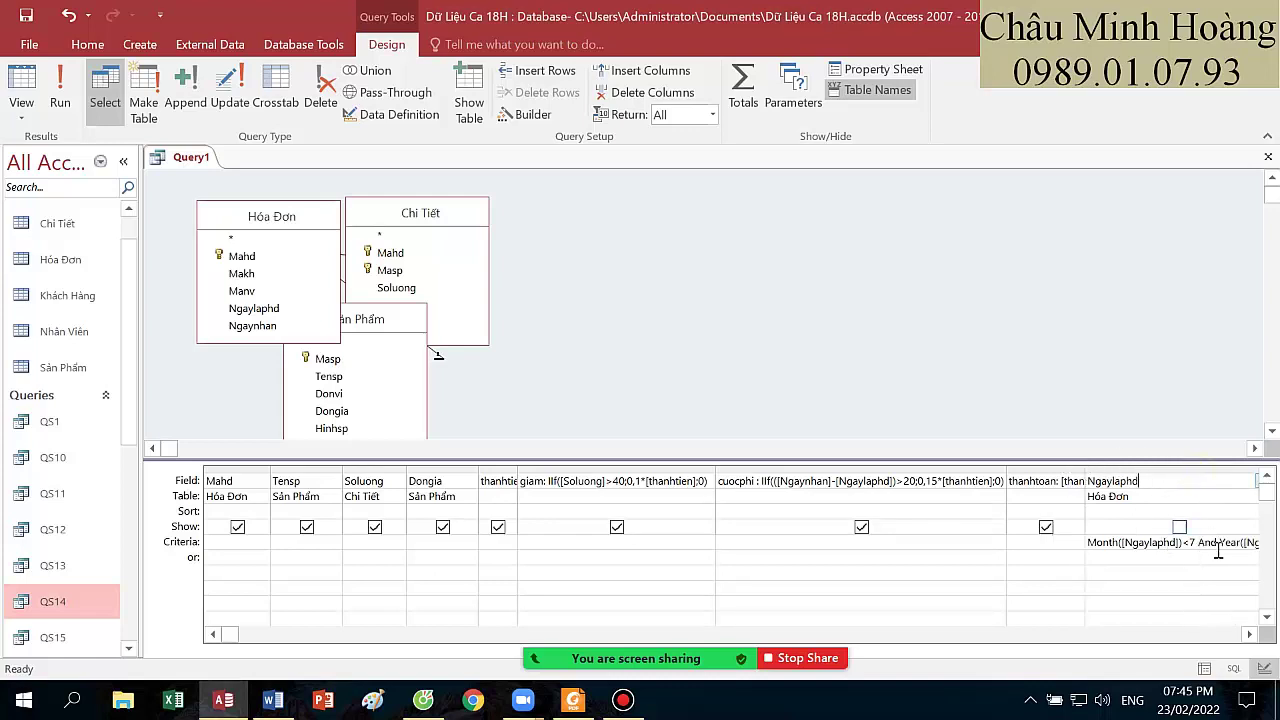
- Narrow the query grid columns and review the full cuocphi expression in the Zoom box
drag(342, 467, 254, 468)
drag(443, 467, 482, 467)
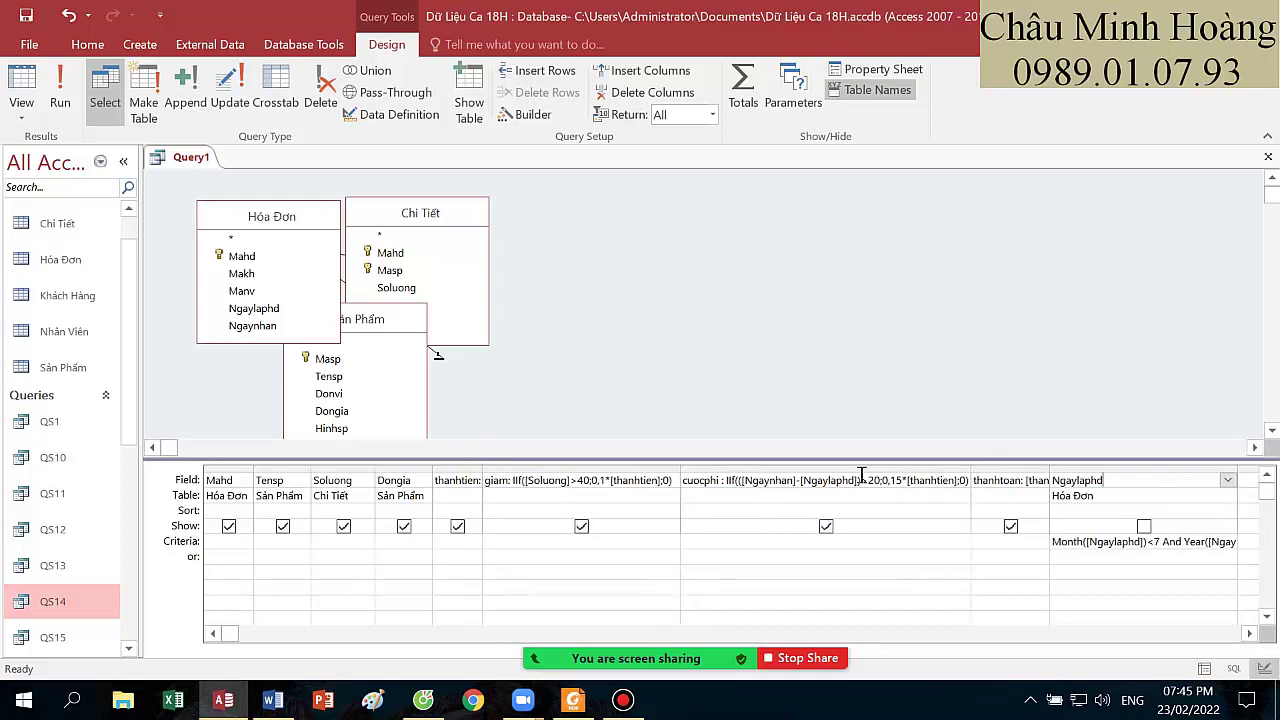
click(856, 474)
right_click(858, 478)
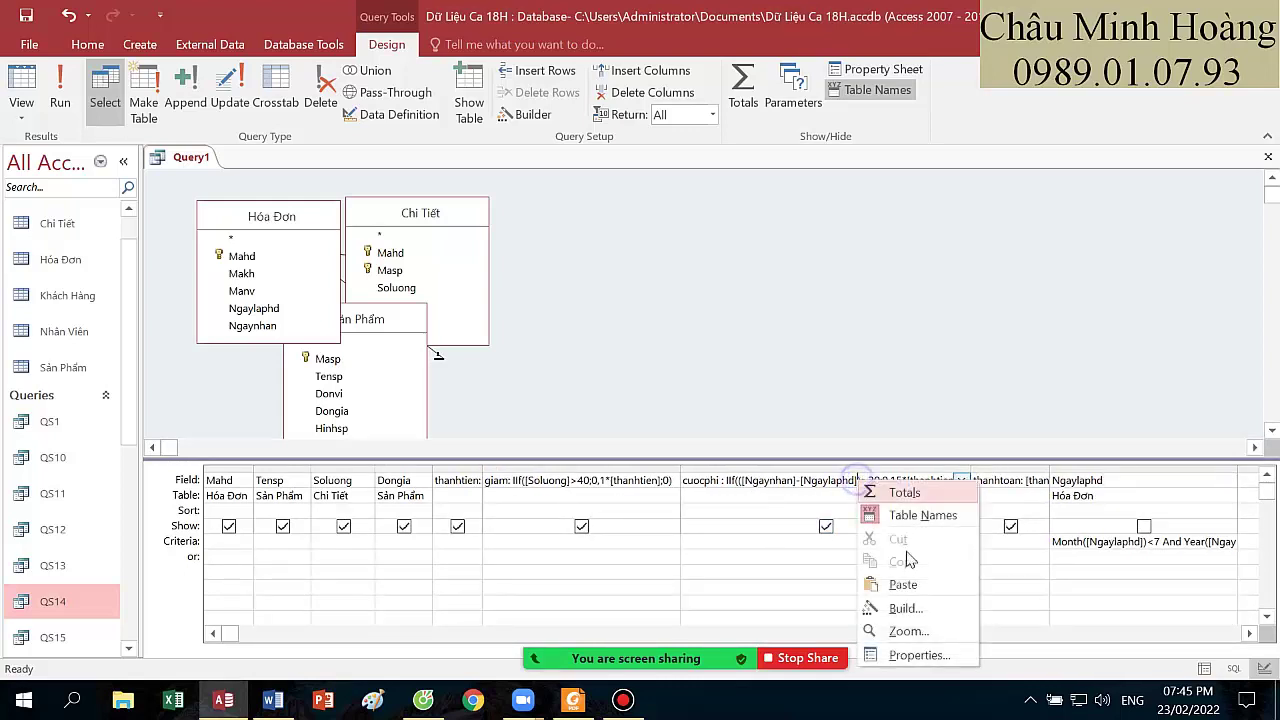
click(903, 631)
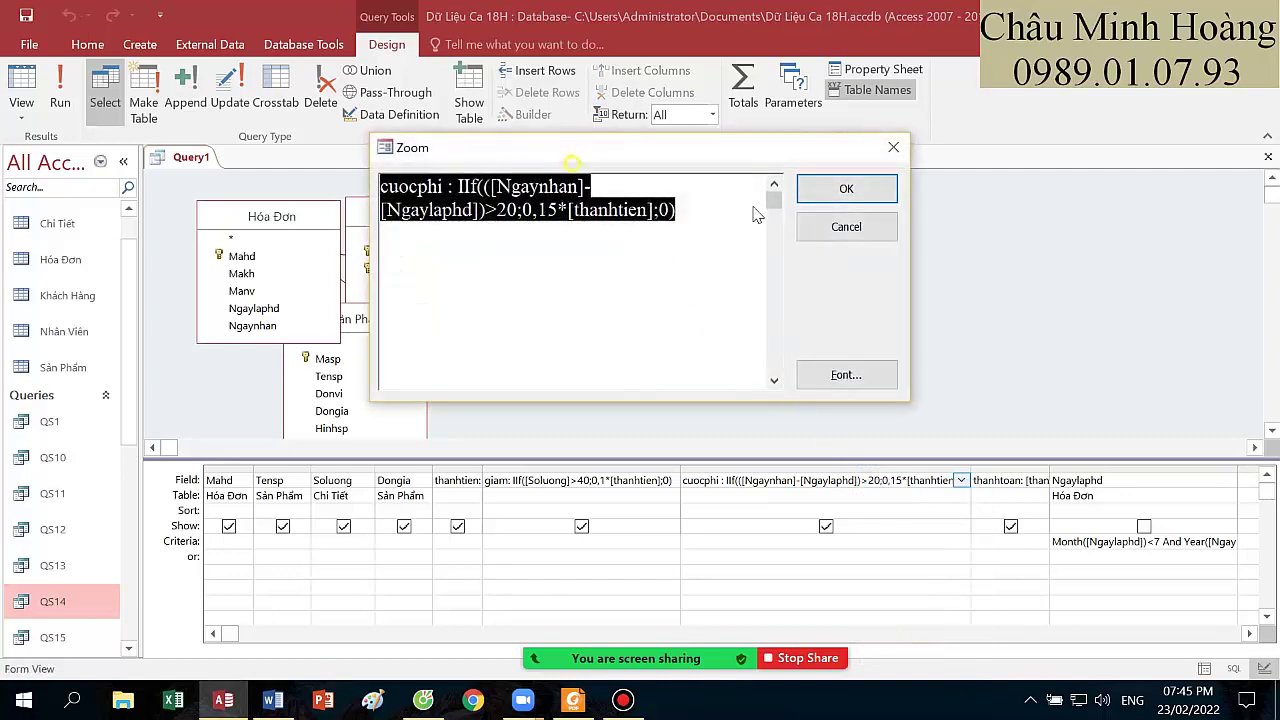
drag(632, 158, 782, 177)
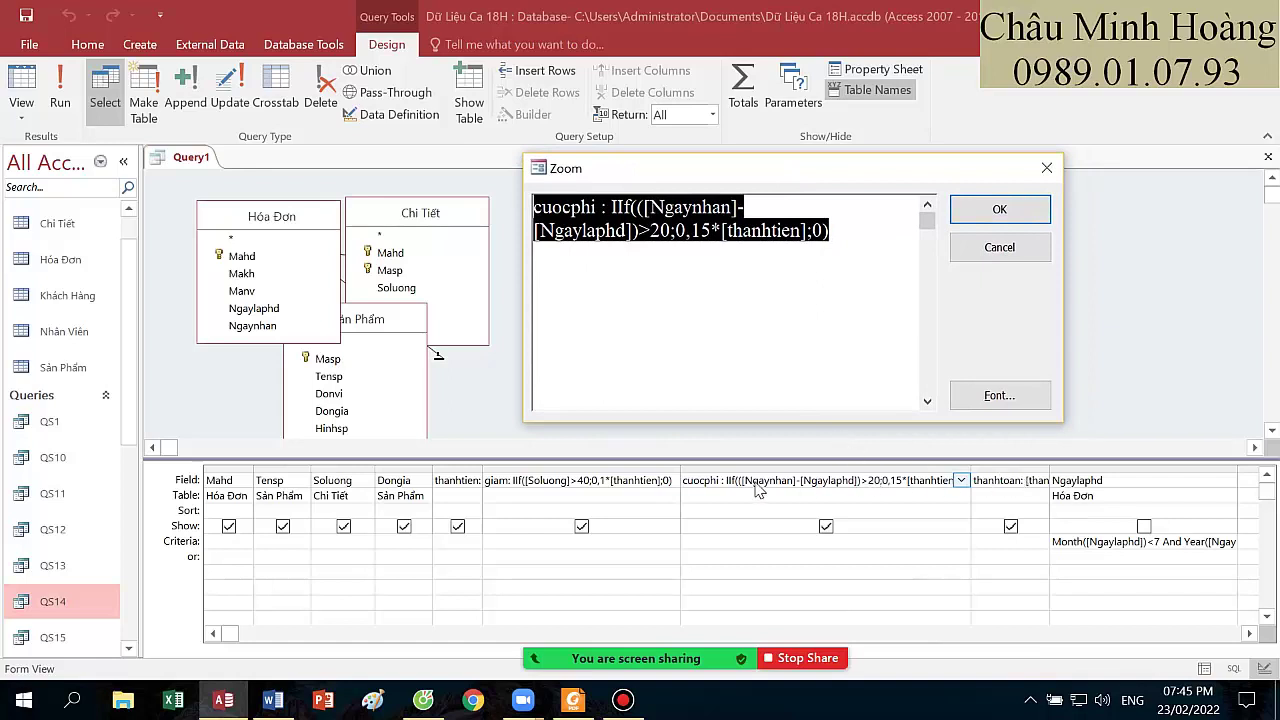
click(1000, 212)
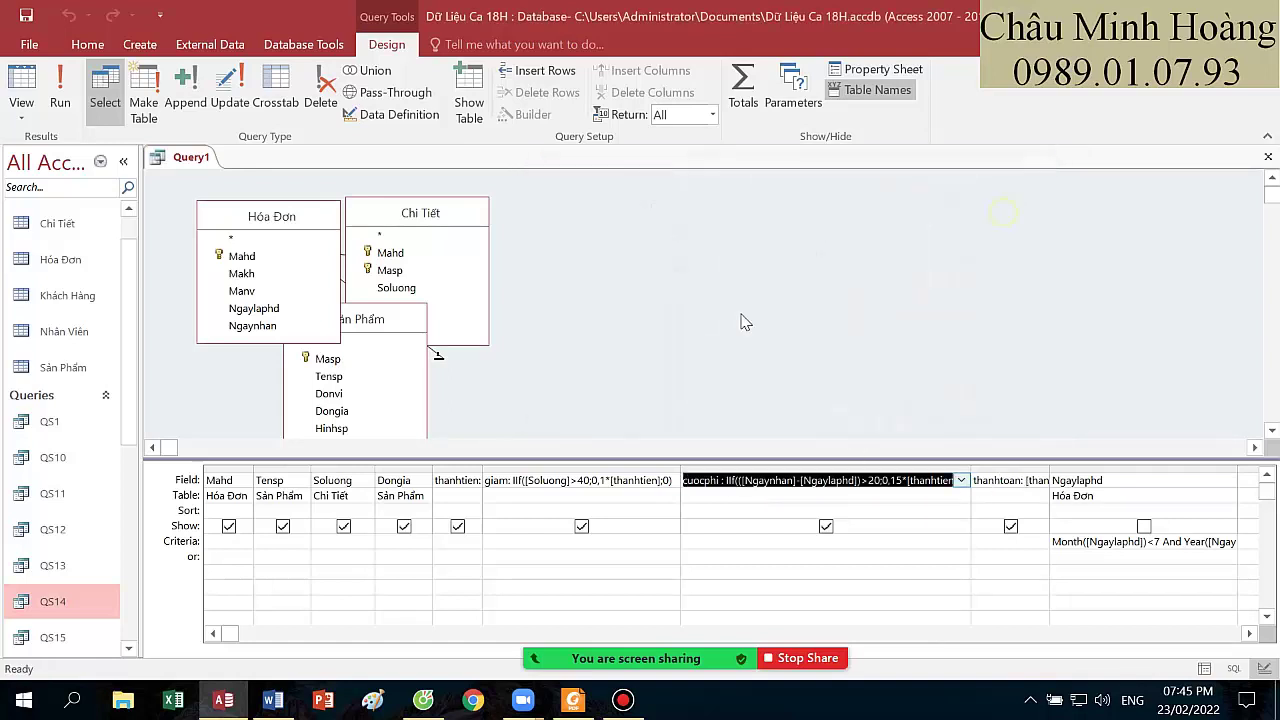
- Check the exercise number in the PDF and save the query as QS18
click(588, 705)
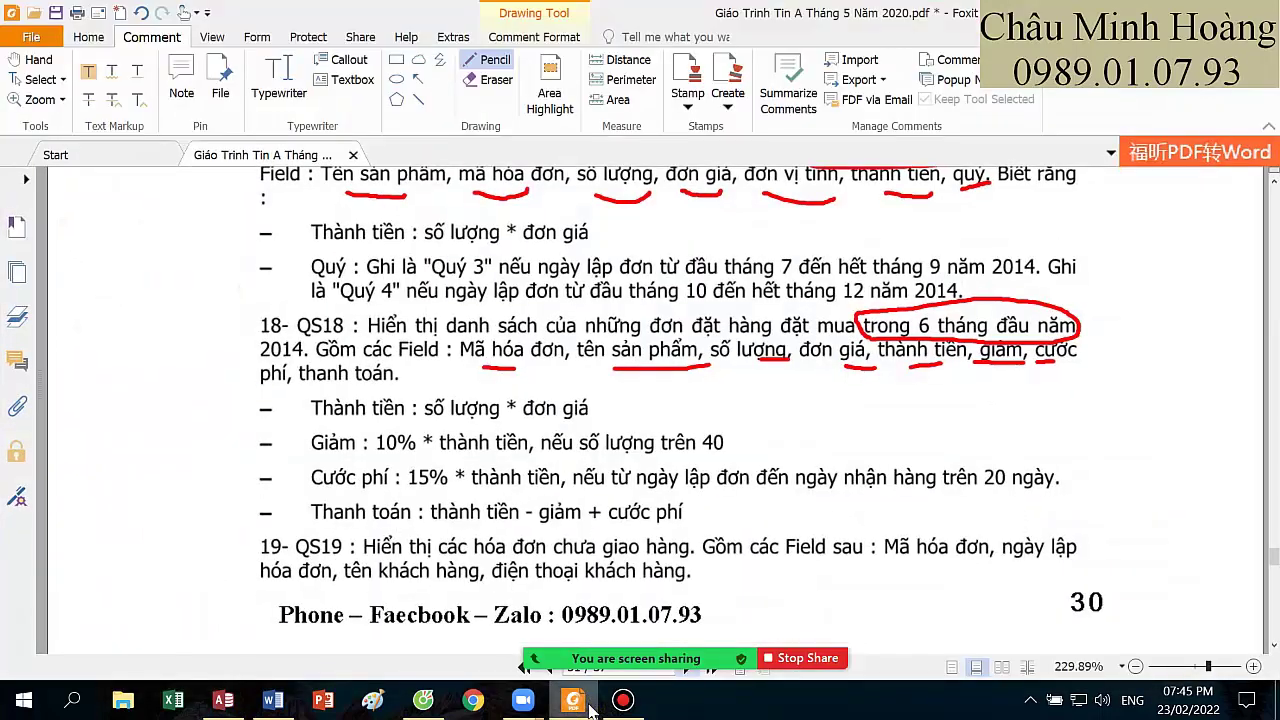
click(590, 708)
key(ctrl+s)
text(QS)
key(Return)
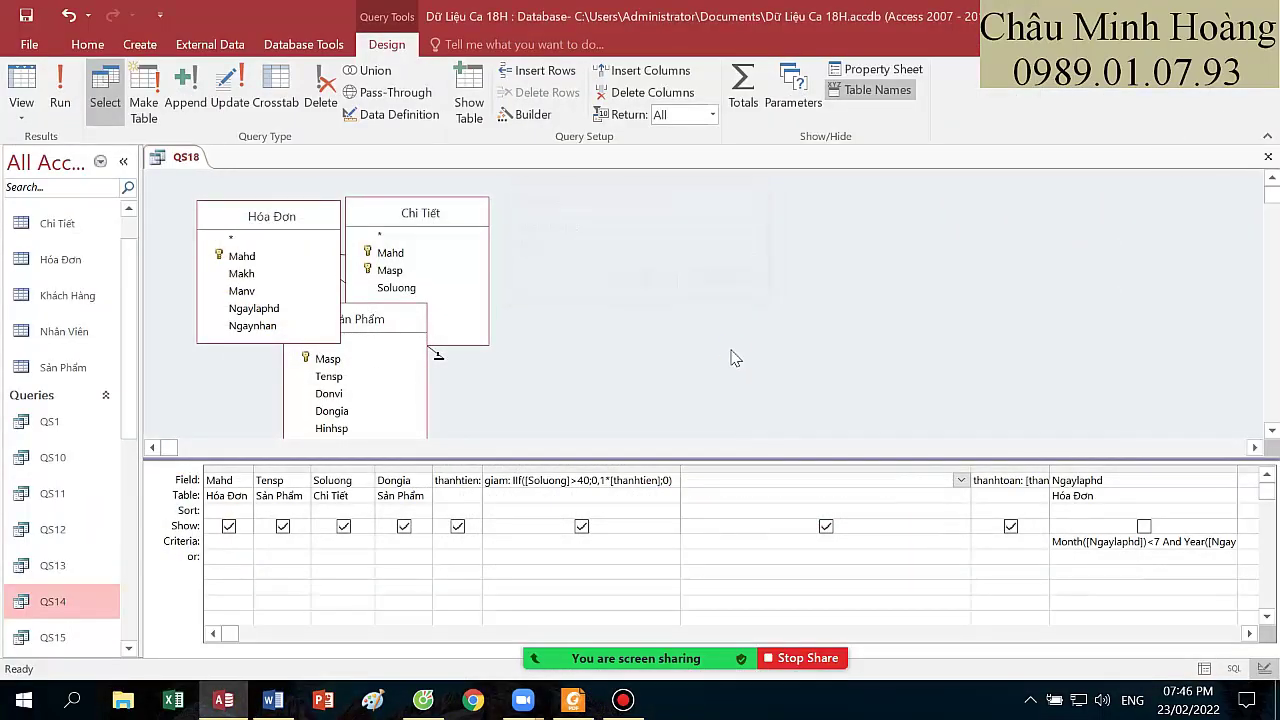
- Reopen the cuocphi expression in the Zoom box and move the box clear of the grid to read it
click(739, 512)
right_click(741, 484)
click(775, 632)
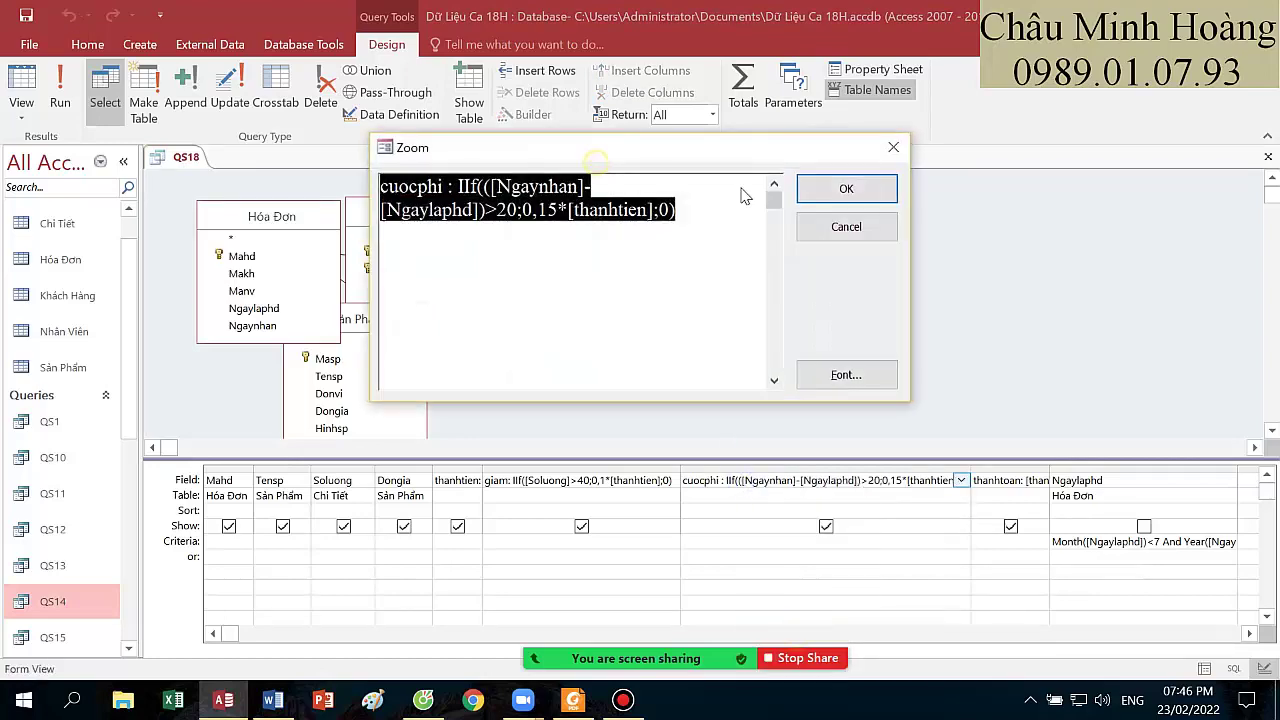
drag(608, 157, 751, 182)
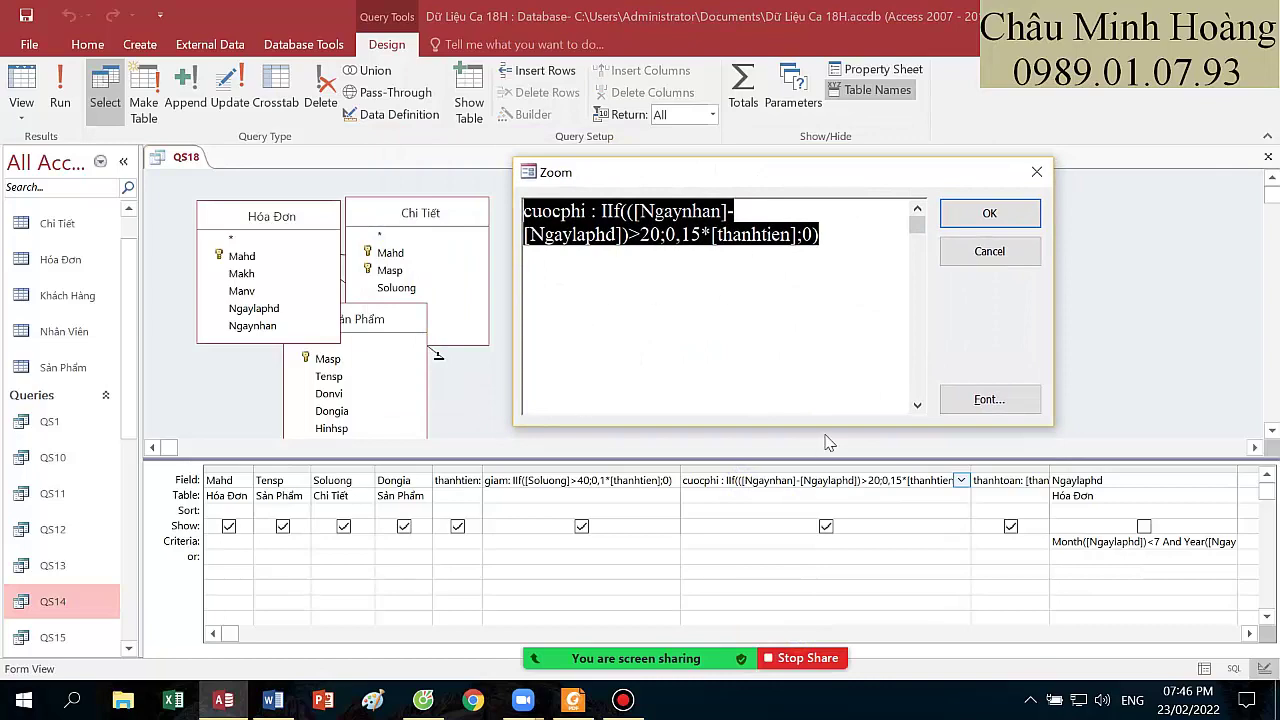
- In the PDF, underline the fields required by exercise QS19 in pencil: invoice code, invoice date, customer name and customer phone
click(623, 700)
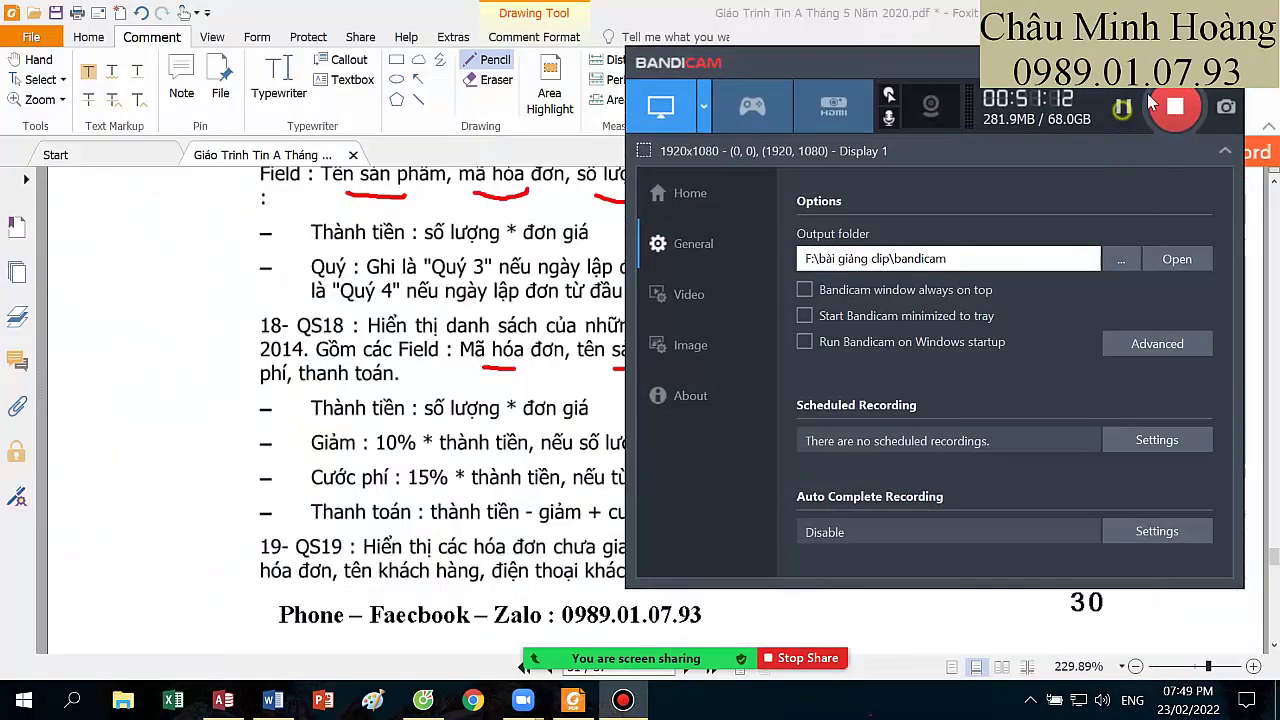
click(530, 372)
scroll(530, 372, down, 1)
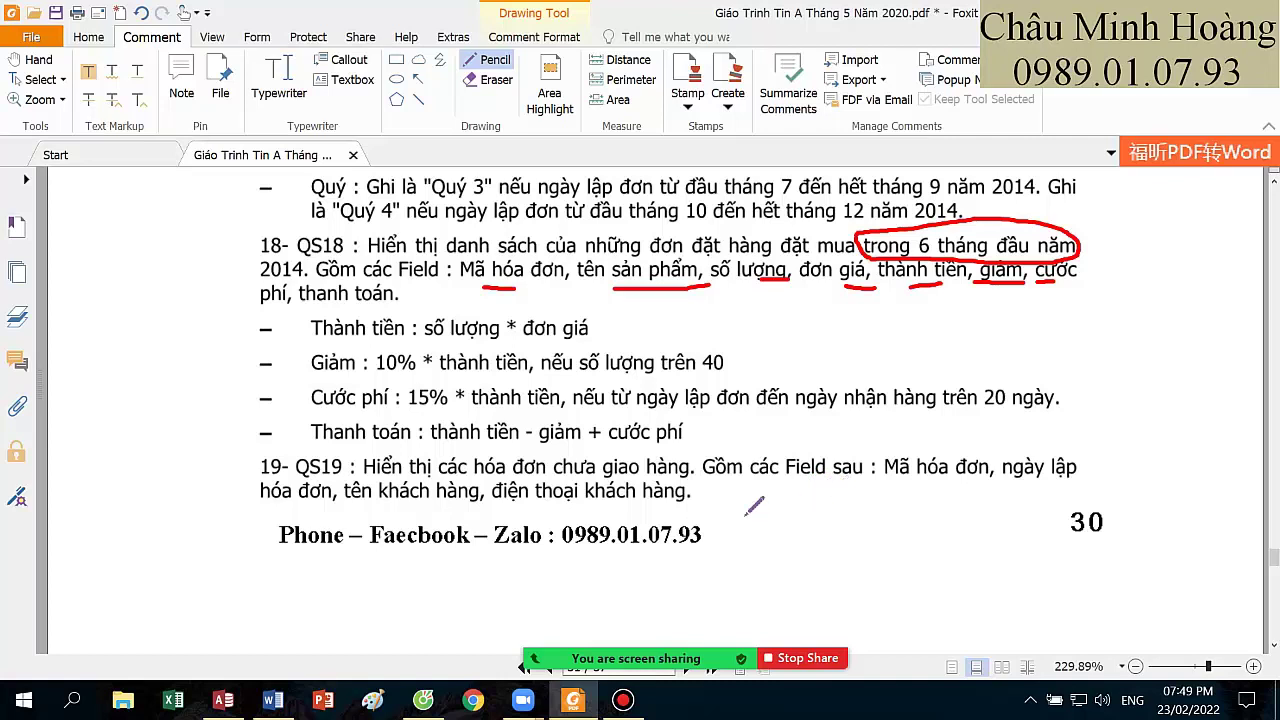
drag(918, 485, 962, 484)
drag(998, 483, 1060, 482)
drag(280, 506, 445, 507)
drag(557, 504, 637, 503)
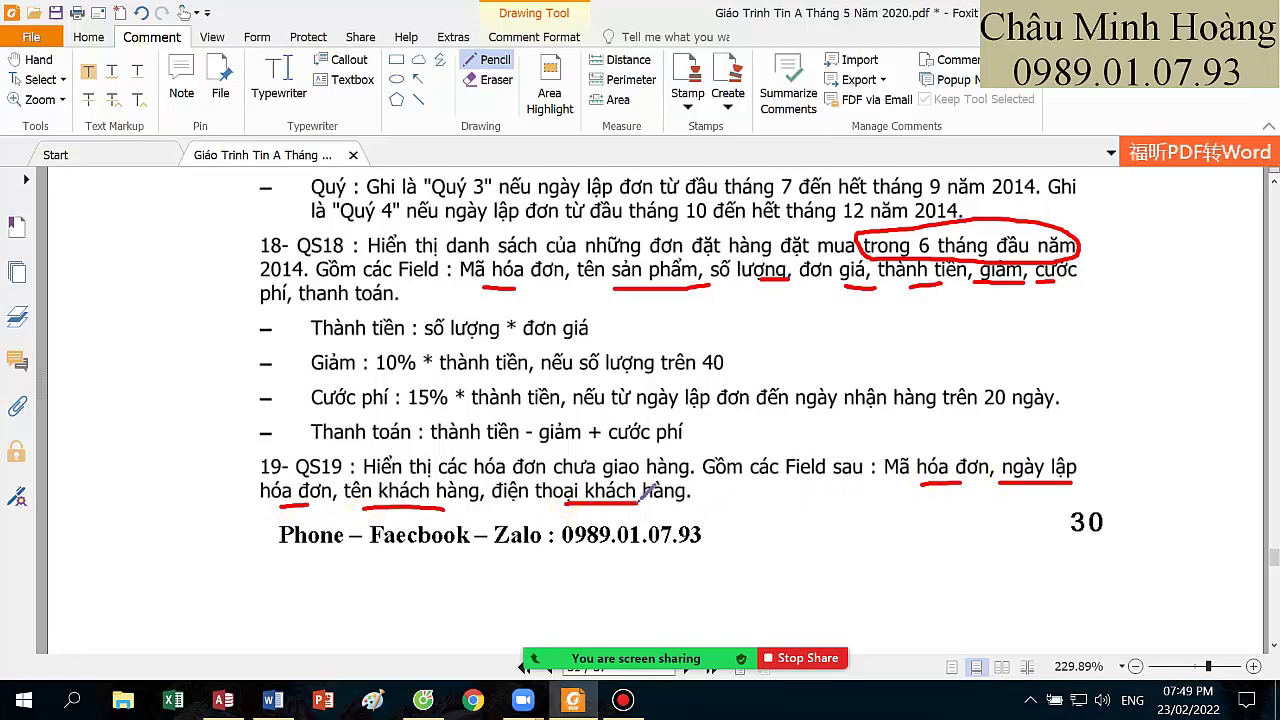
- Share the Access window and create a query design with the Chi Tiết, Hóa Đơn, Khách Hàng, Nhân Viên and Sản Phẩm tables
click(697, 632)
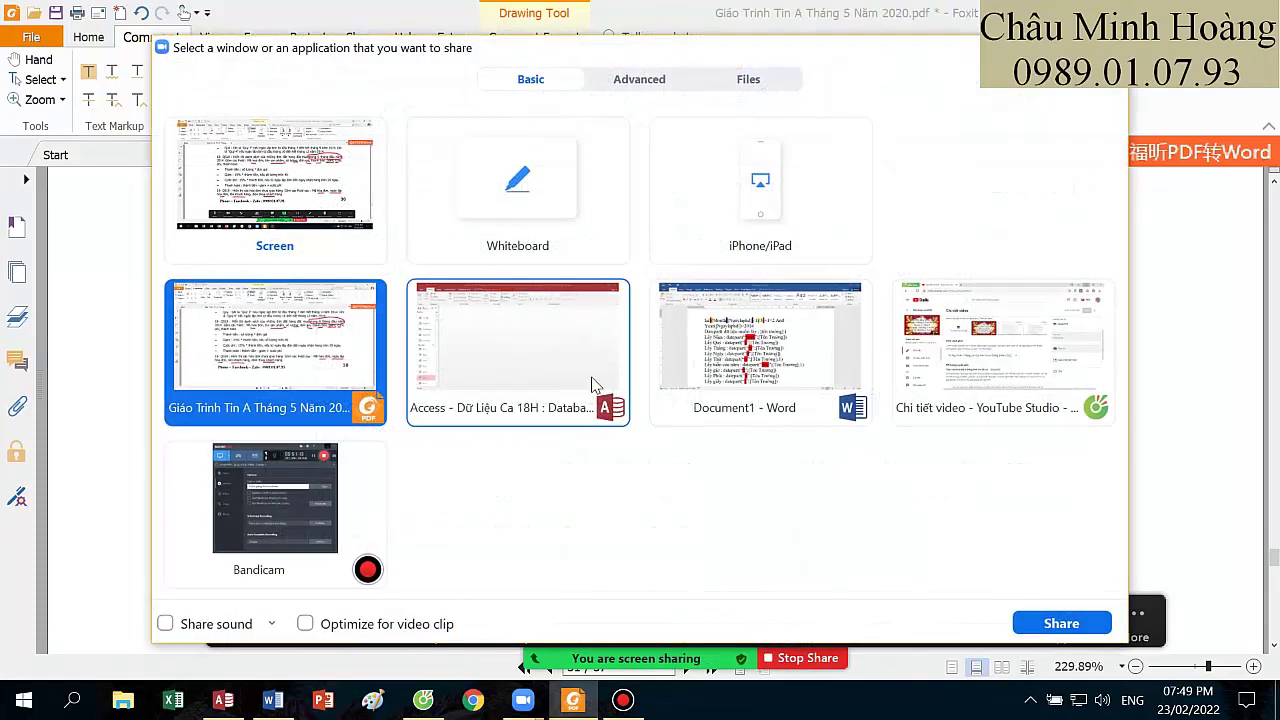
double_click(578, 377)
click(145, 50)
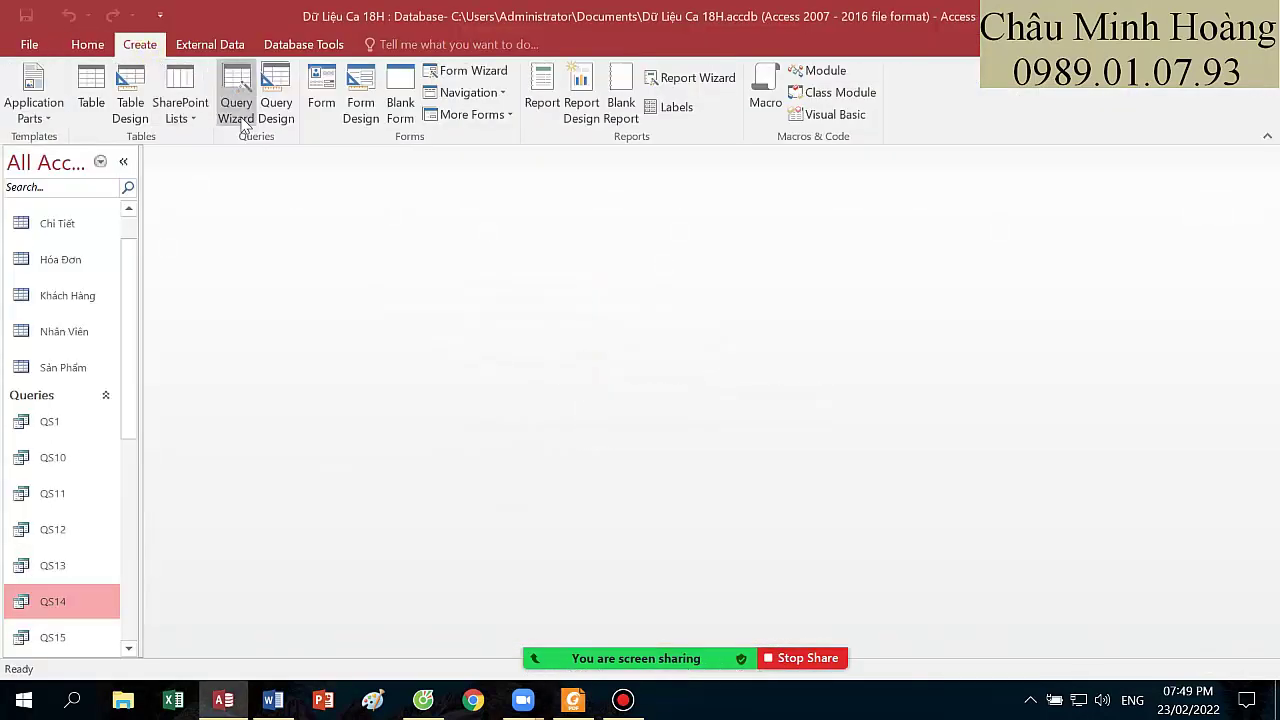
click(278, 95)
drag(531, 318, 551, 264)
drag(586, 197, 595, 146)
click(688, 605)
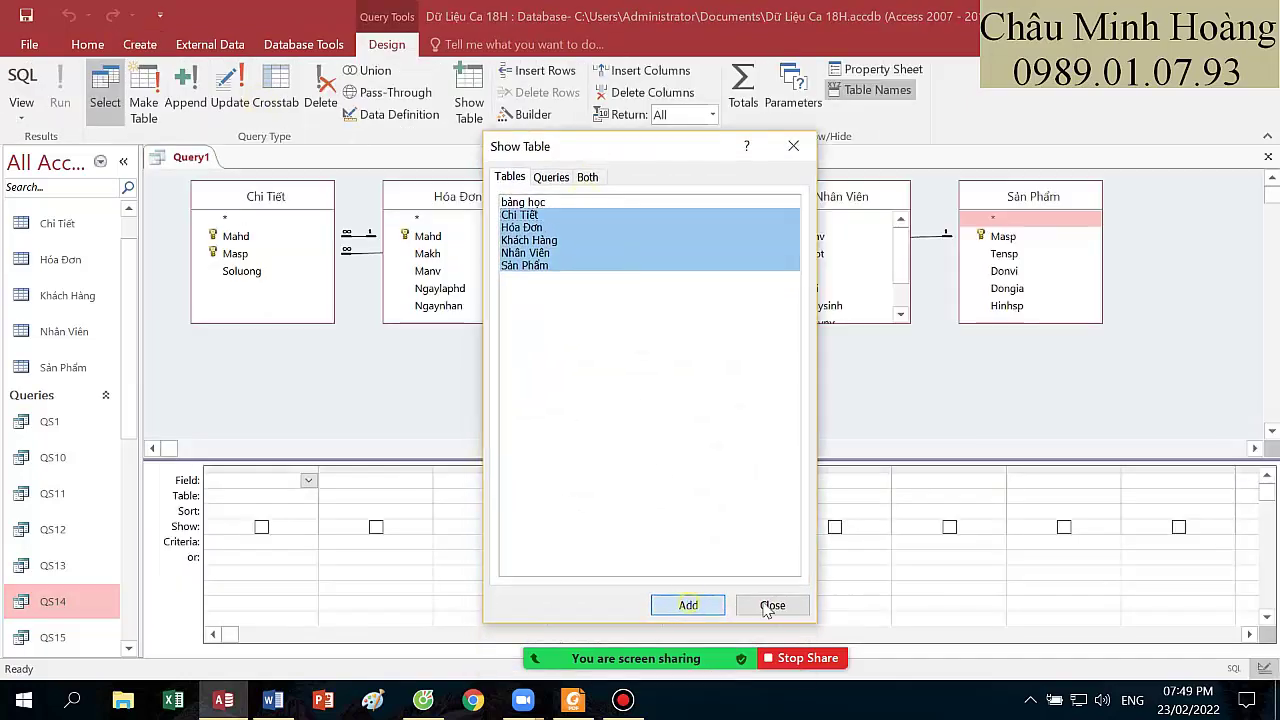
click(772, 605)
- Following the PDF exercise, add Mahd and Ngaylaphd from Hóa Đơn and Tenkh and Dienthoaikh from Khách Hàng to the query
click(573, 700)
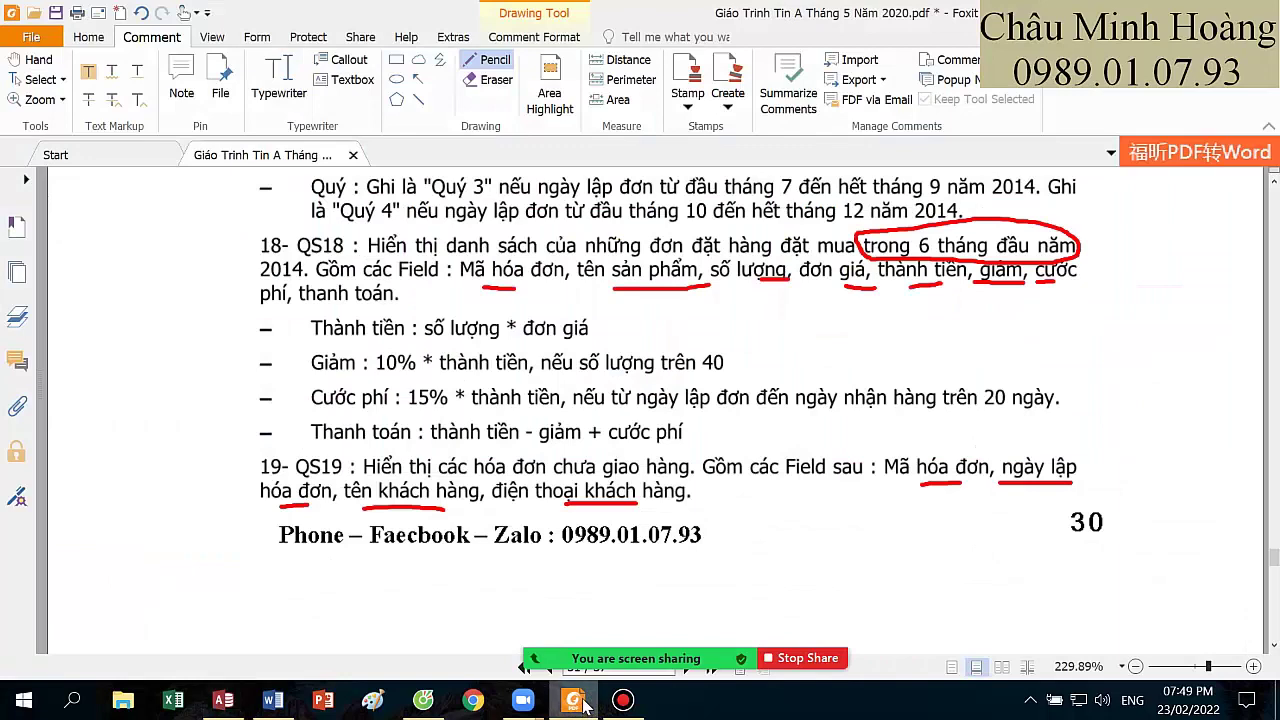
click(223, 700)
click(427, 237)
double_click(427, 237)
double_click(450, 289)
drag(461, 209, 490, 310)
click(630, 254)
double_click(630, 256)
drag(645, 200, 665, 270)
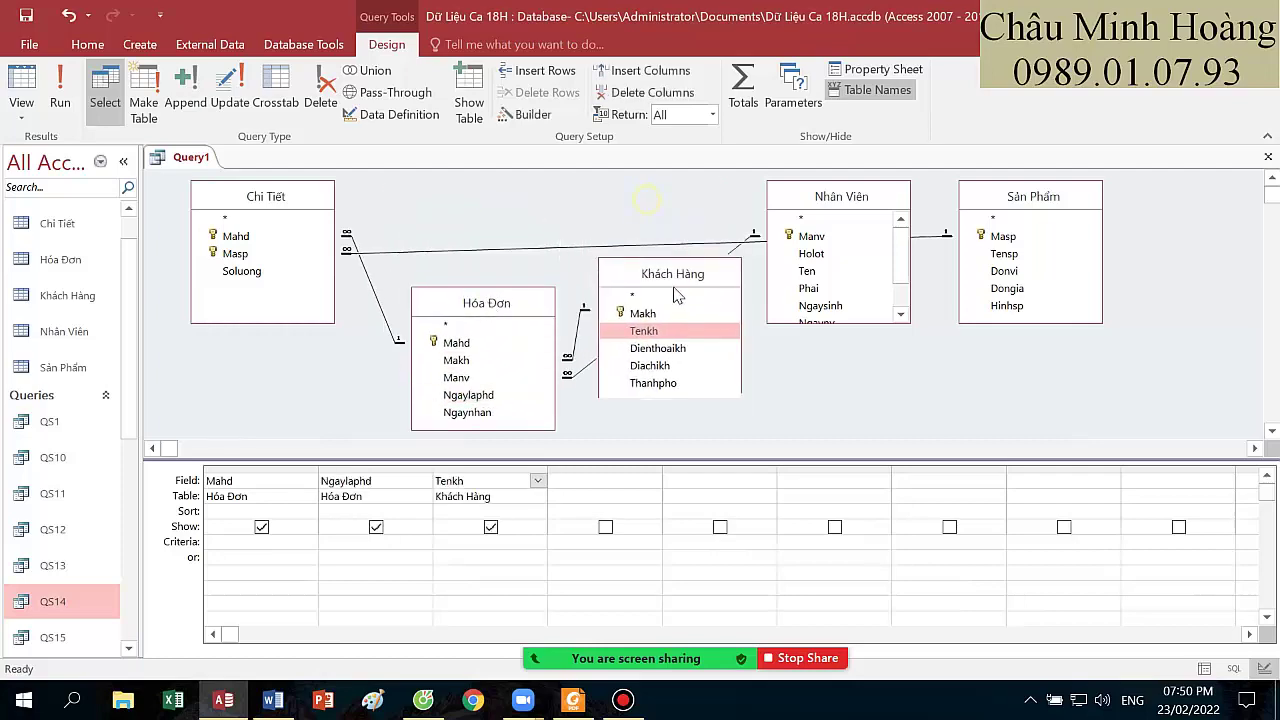
click(576, 706)
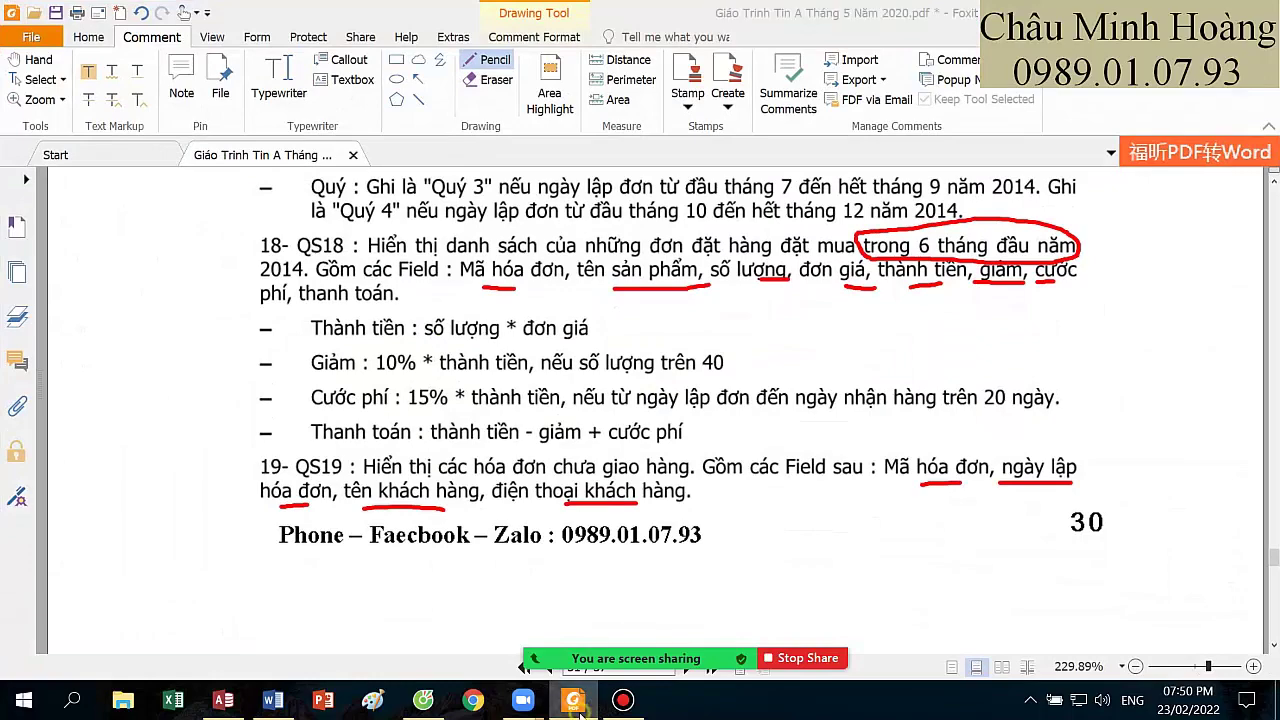
click(223, 702)
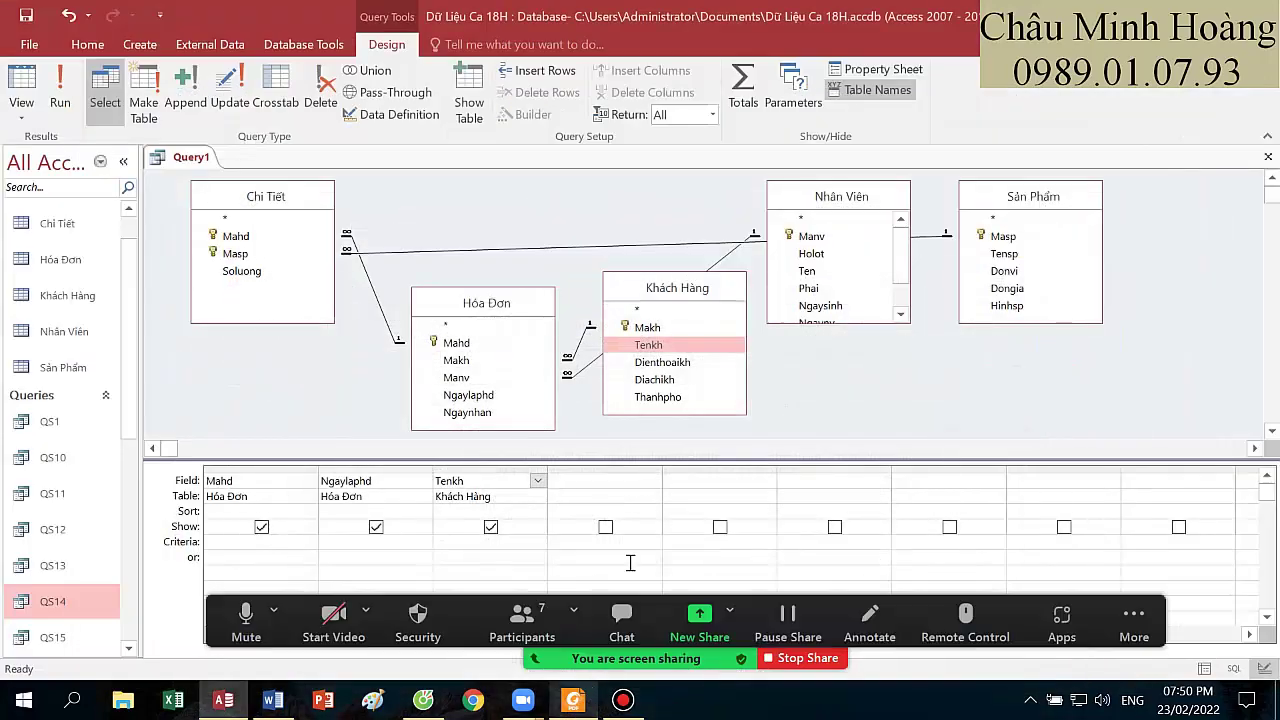
double_click(665, 362)
- Remove the Nhân Viên, Sản Phẩm and Chi Tiết tables from the query and arrange Hóa Đơn and Khách Hàng side by side
click(842, 203)
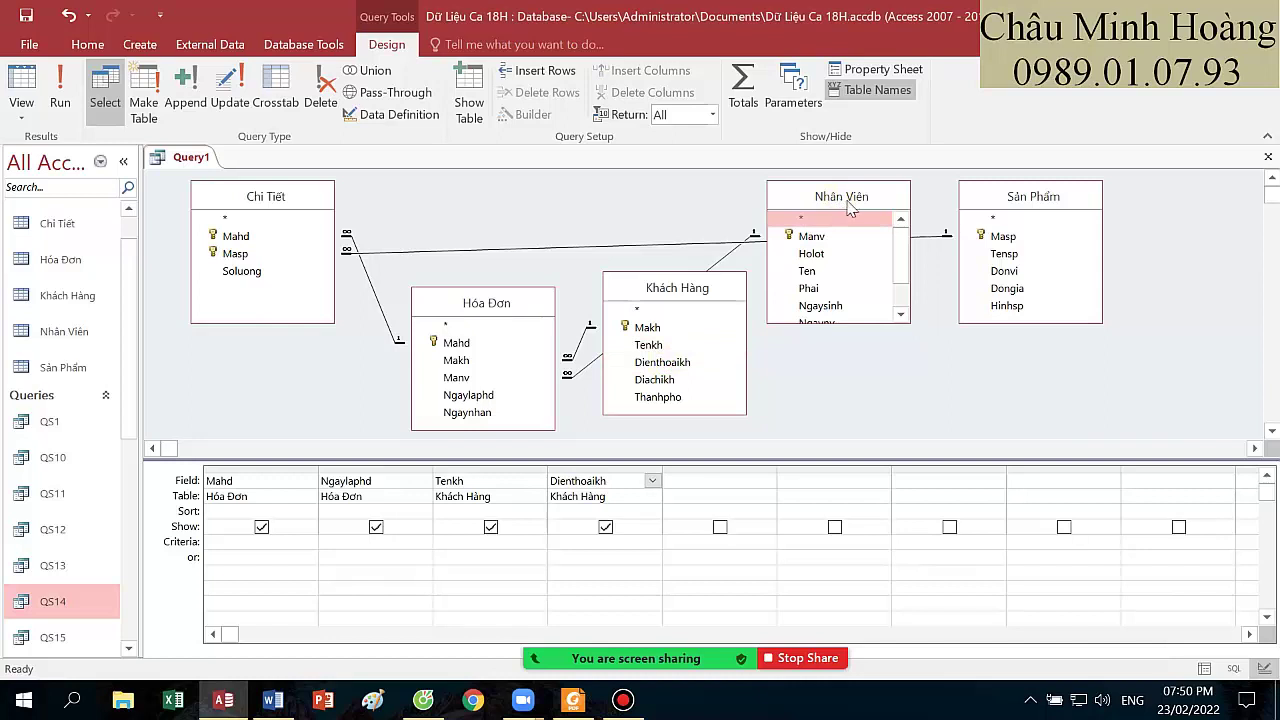
key(Delete)
key(Delete)
click(306, 198)
key(Delete)
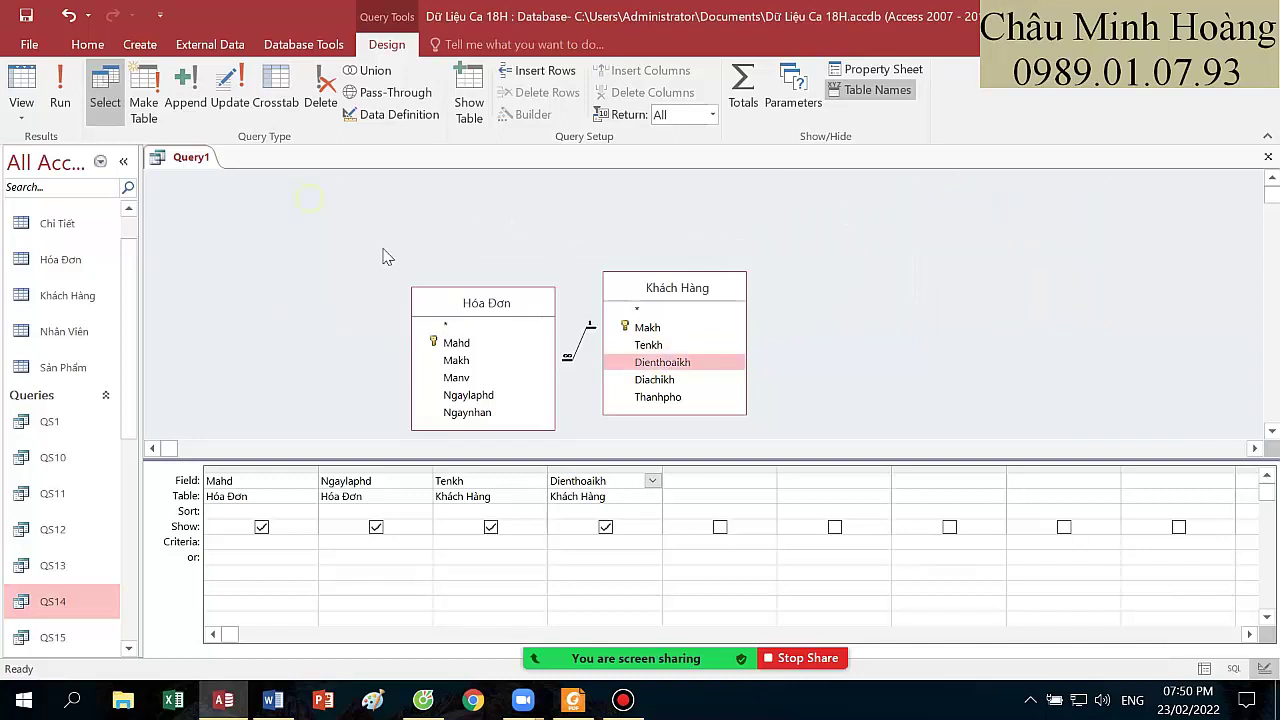
drag(486, 302, 300, 210)
drag(678, 288, 604, 208)
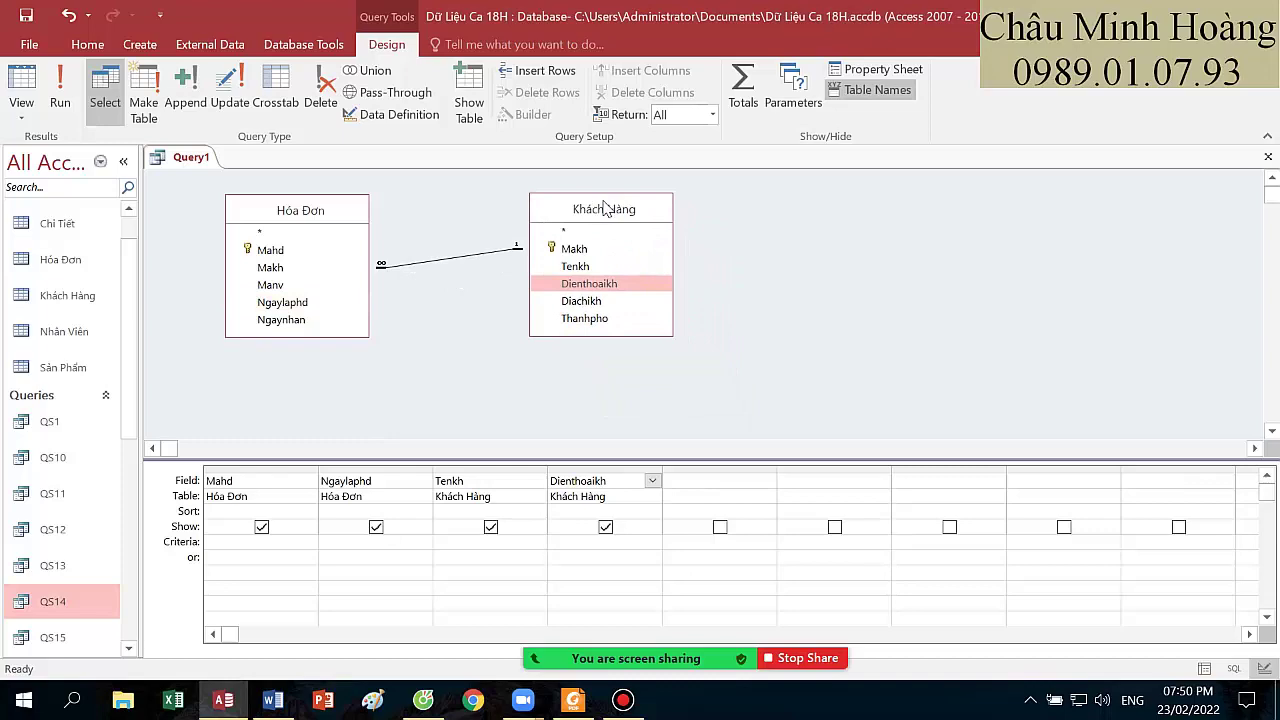
- Recheck the QS19 exercise text in the PDF, run the query to preview its records, and return to the design
click(572, 700)
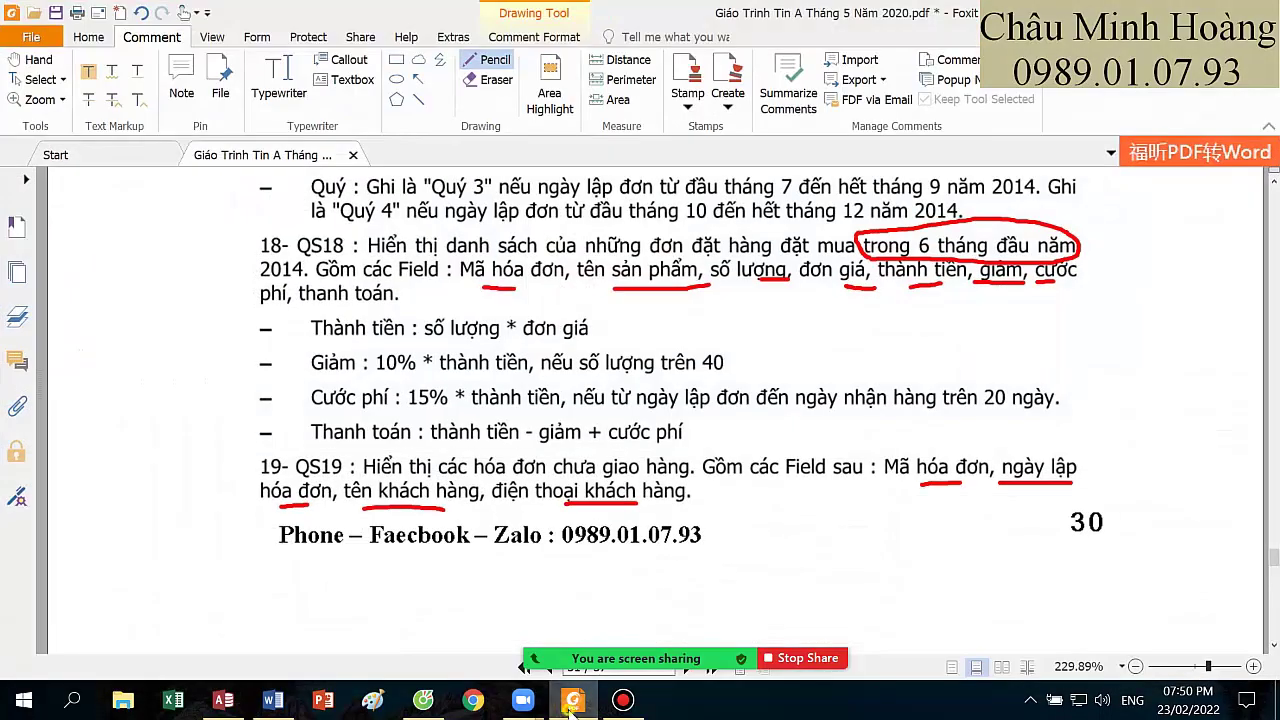
click(572, 700)
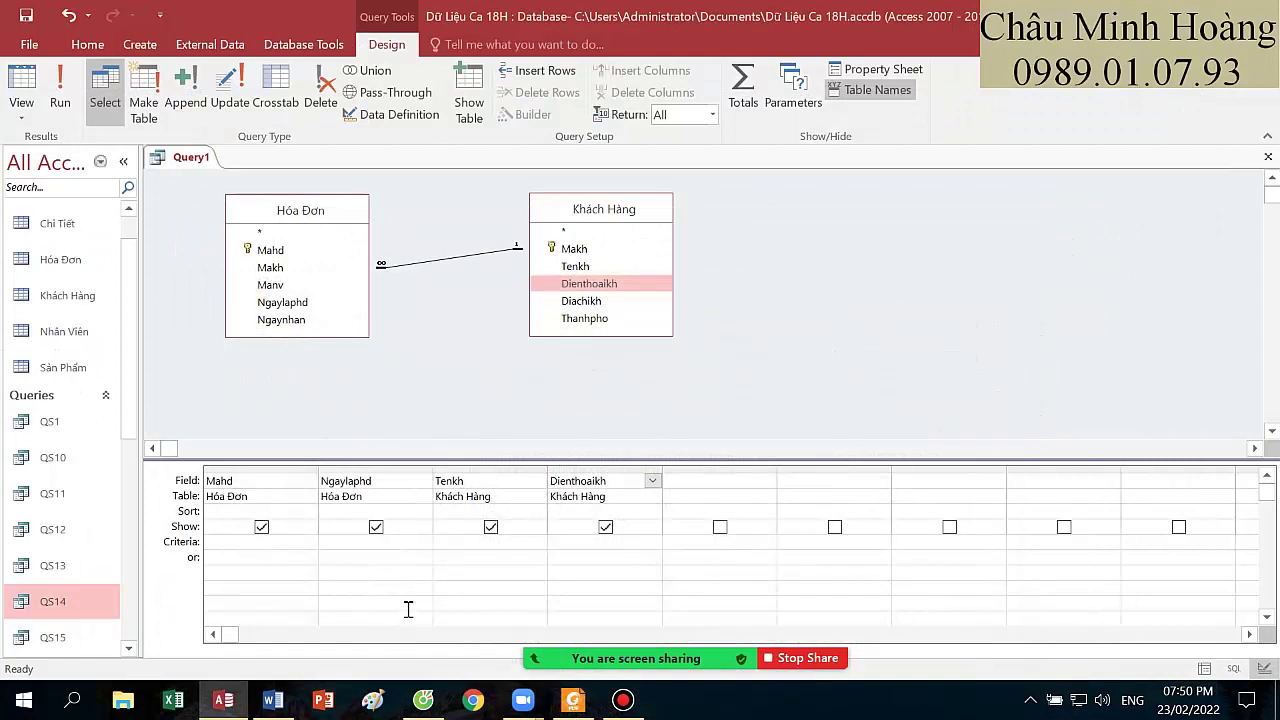
click(60, 85)
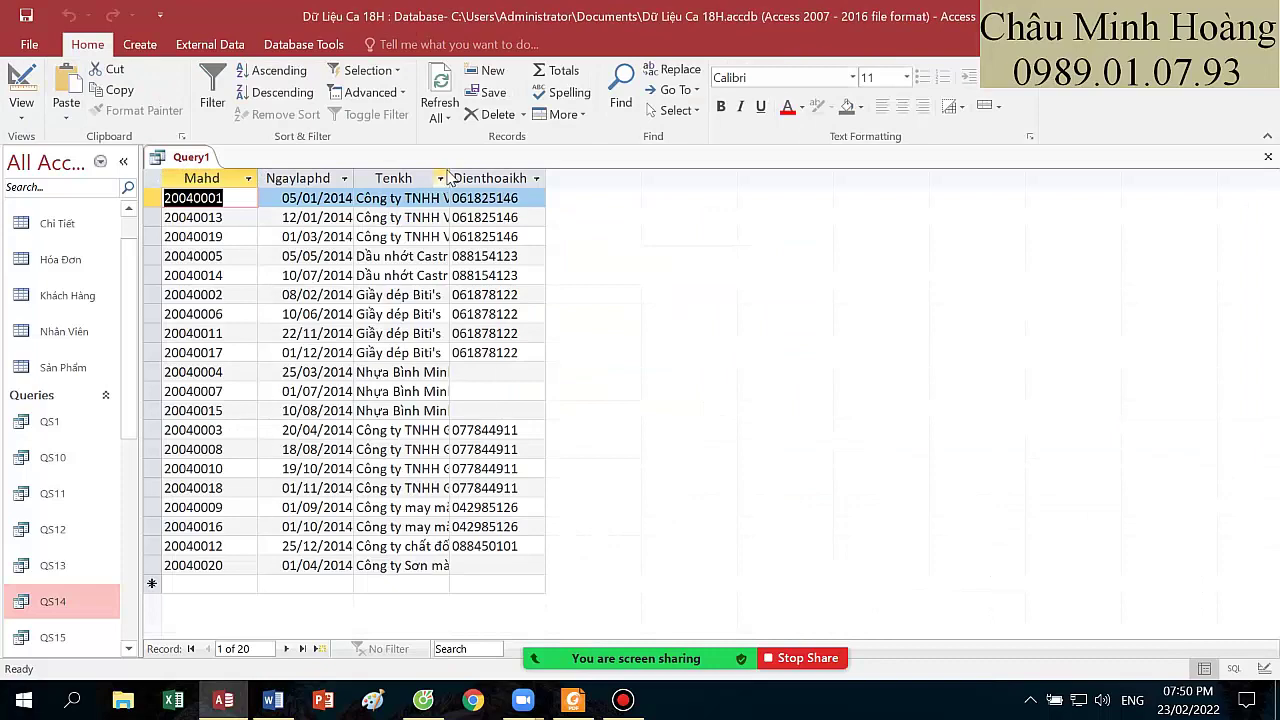
click(22, 80)
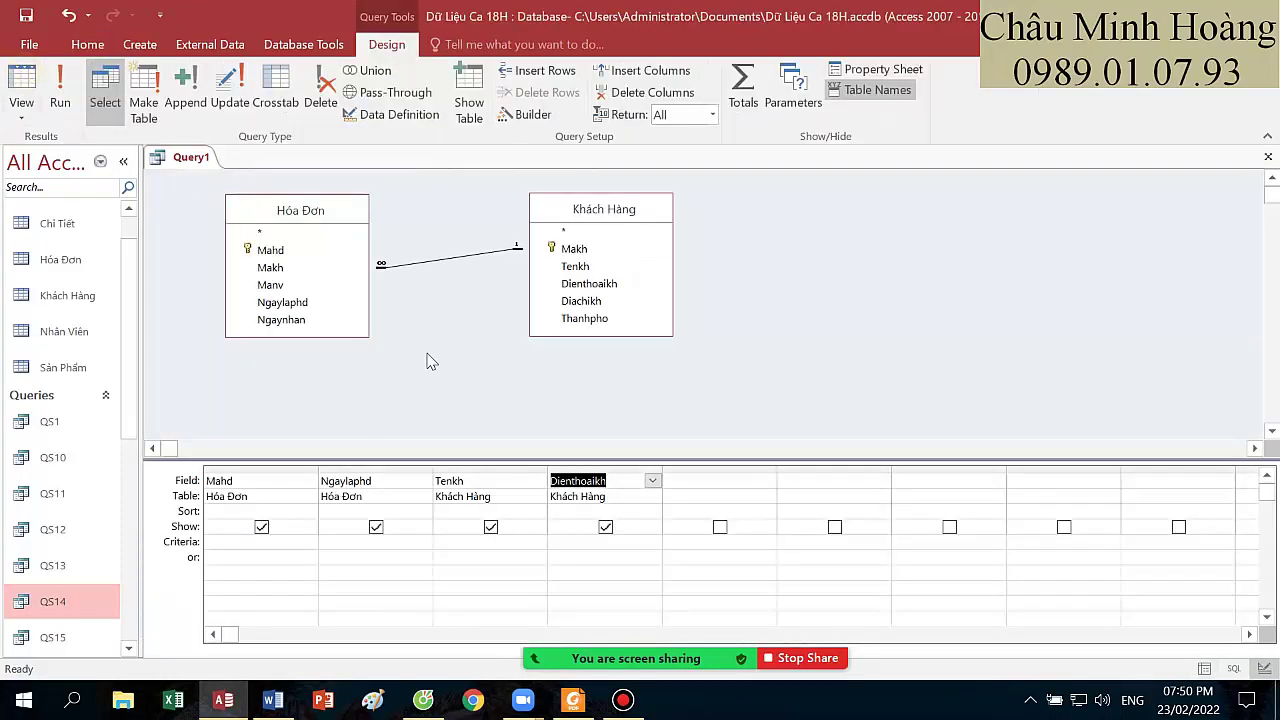
- Add Ngaynhan from Hóa Đơn with the criterion Is Null, run the query to check it, and return to the design
click(678, 481)
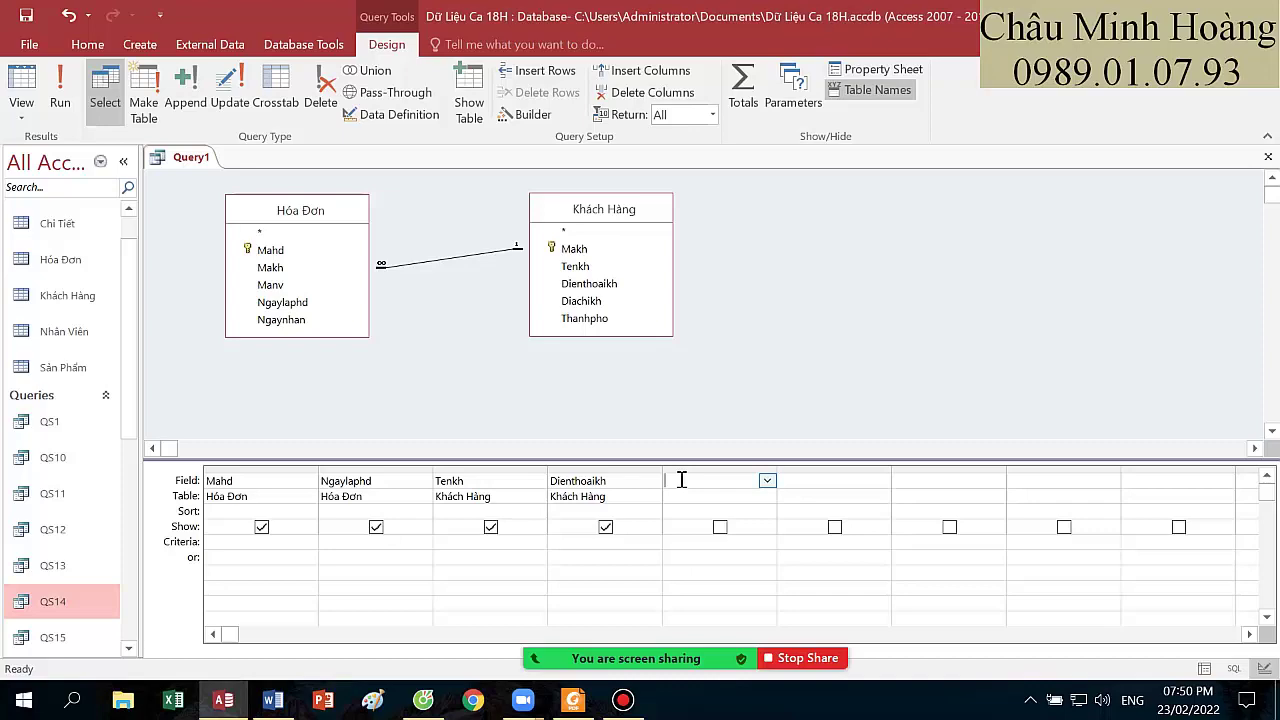
click(623, 700)
click(623, 700)
drag(284, 320, 685, 488)
click(686, 543)
text(is null)
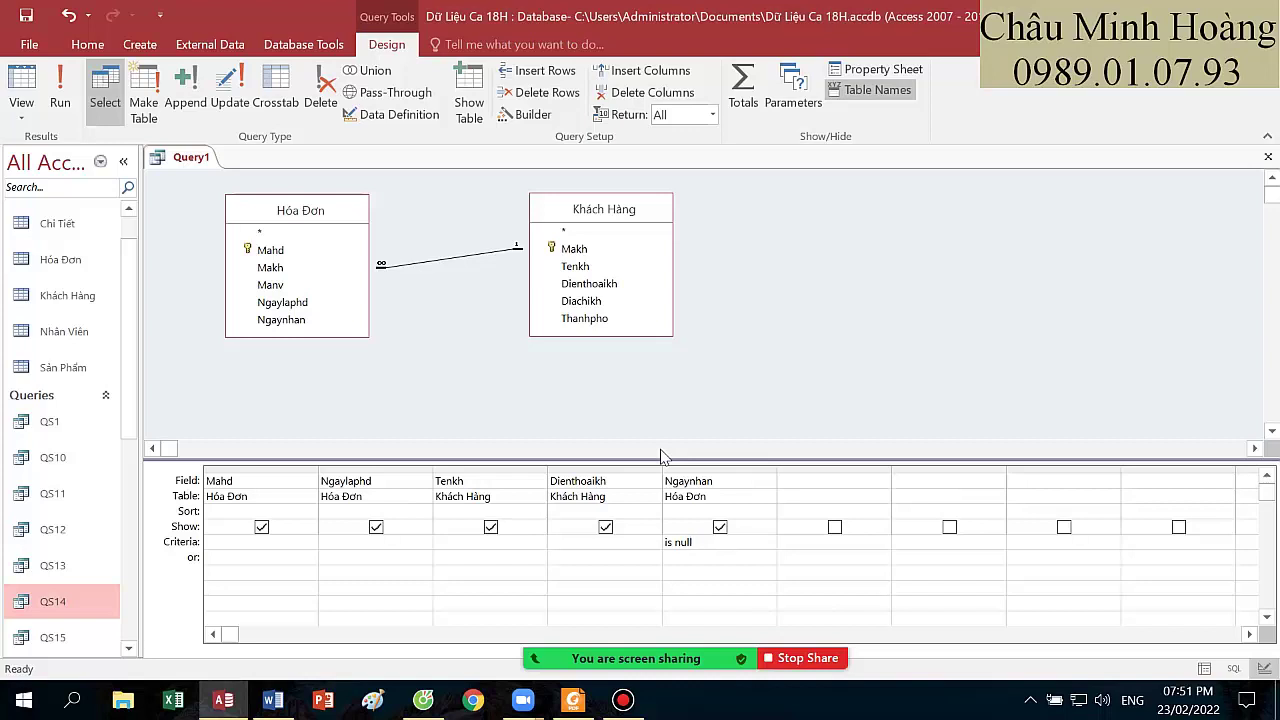
key(Tab)
click(60, 95)
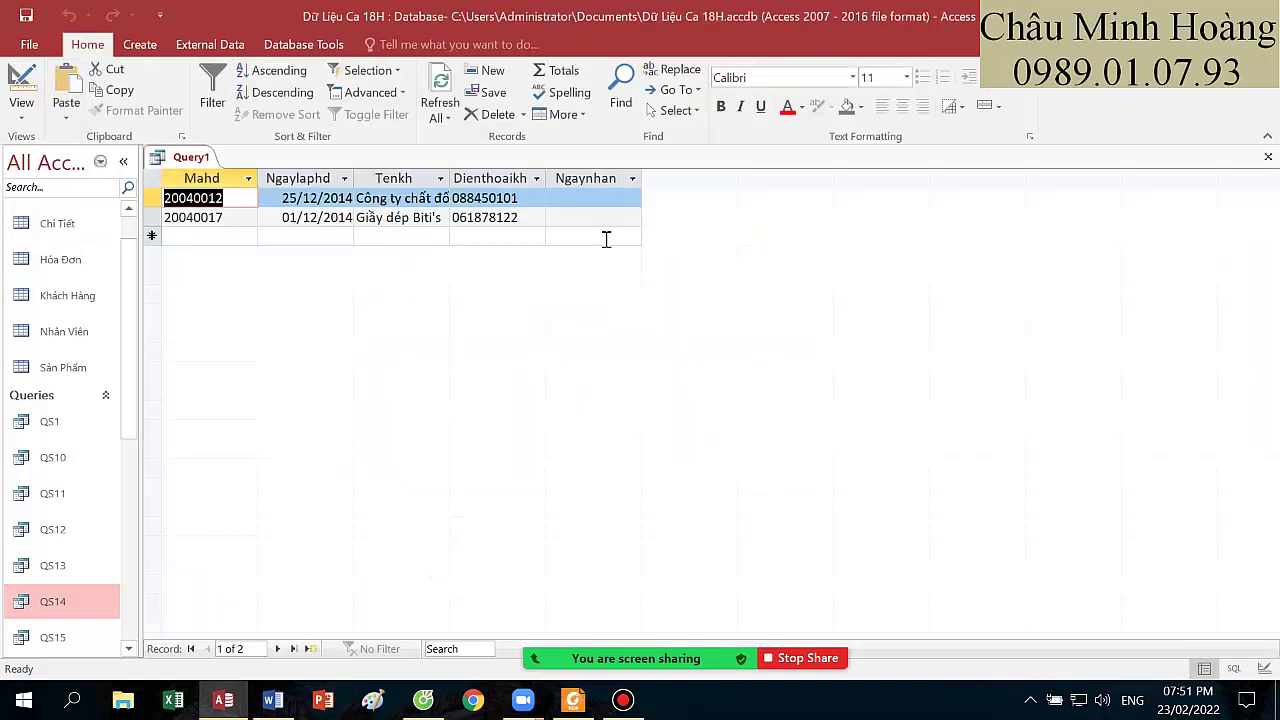
click(21, 88)
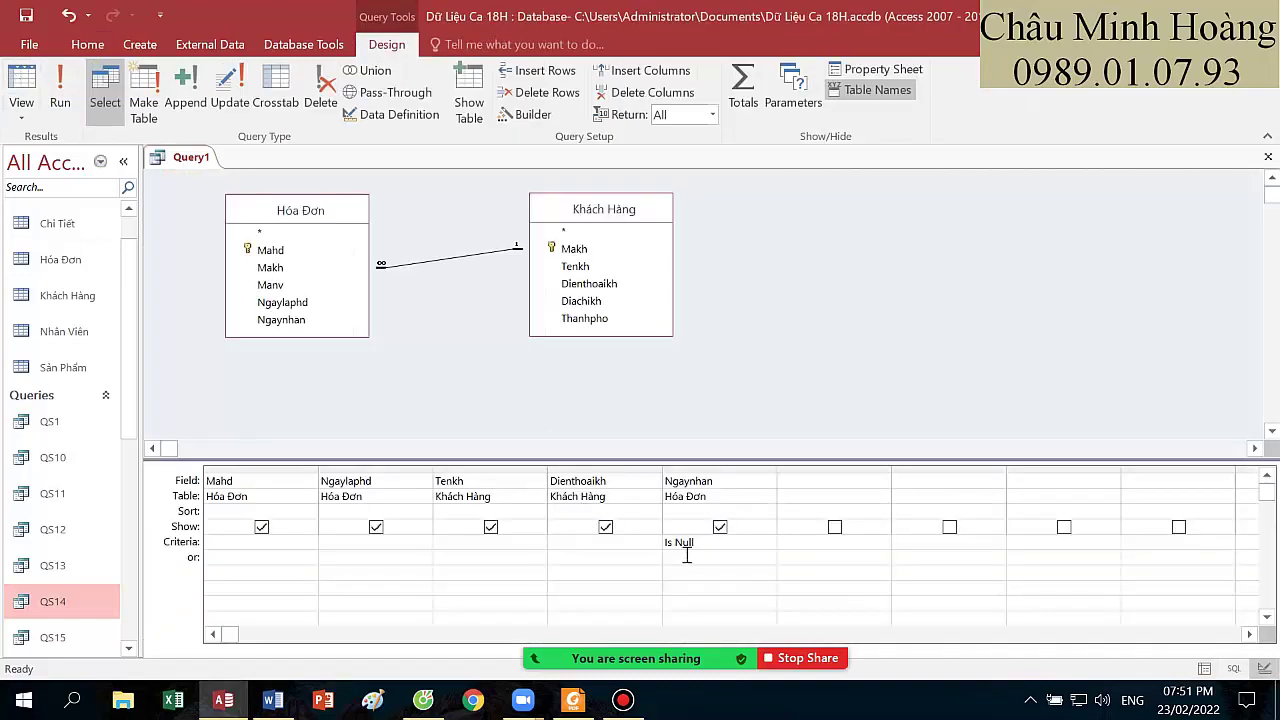
- Hide the Ngaynhan column from the query output and save the query as QS19
click(720, 528)
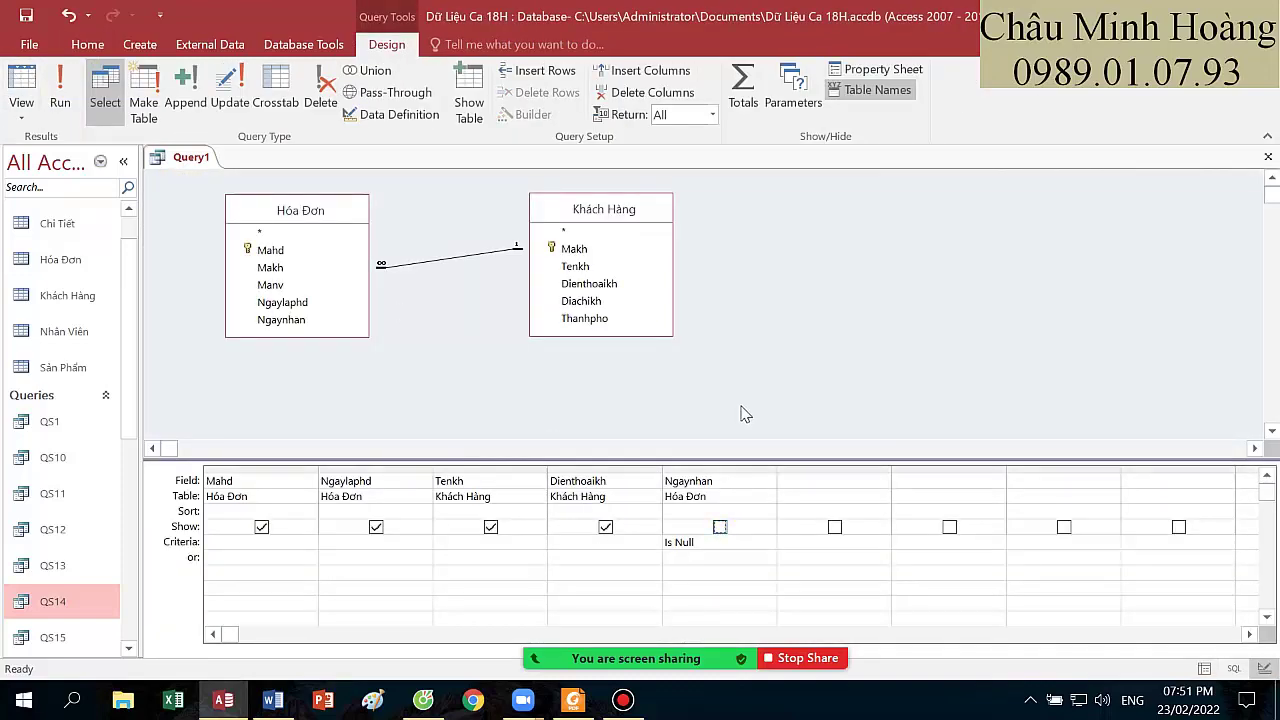
key(ctrl+s)
text(QS)
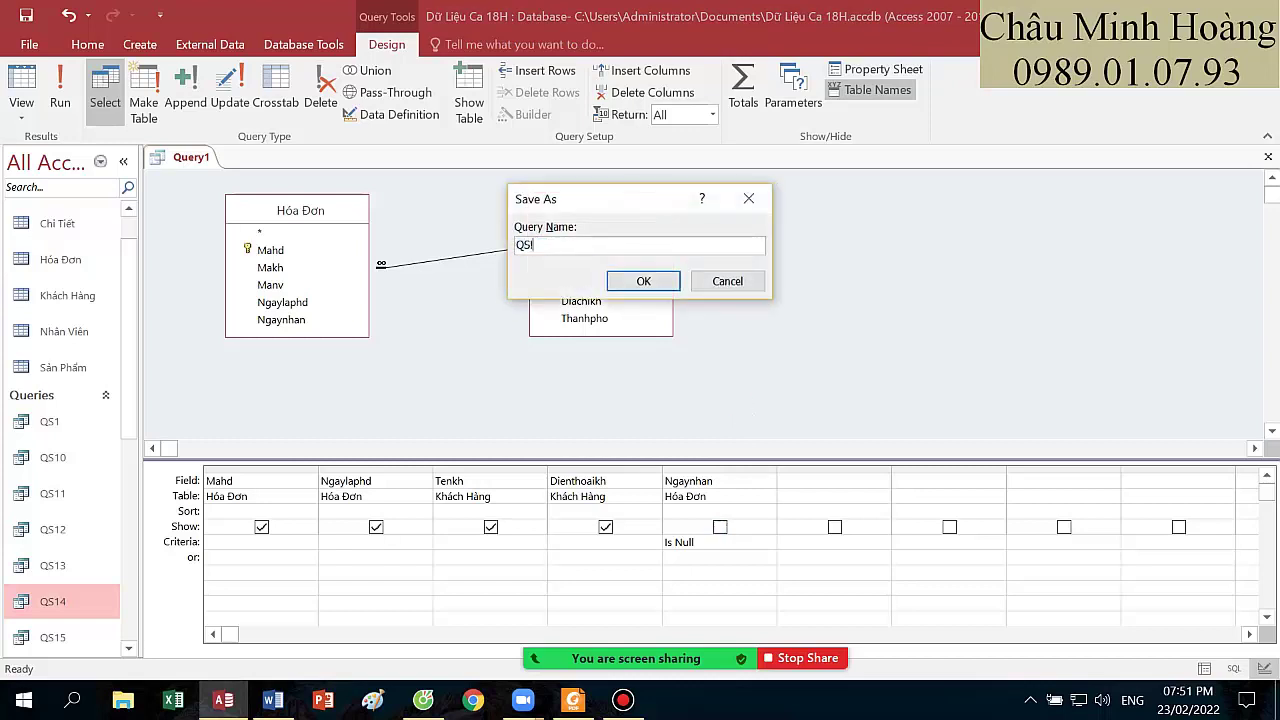
text(19)
key(Return)
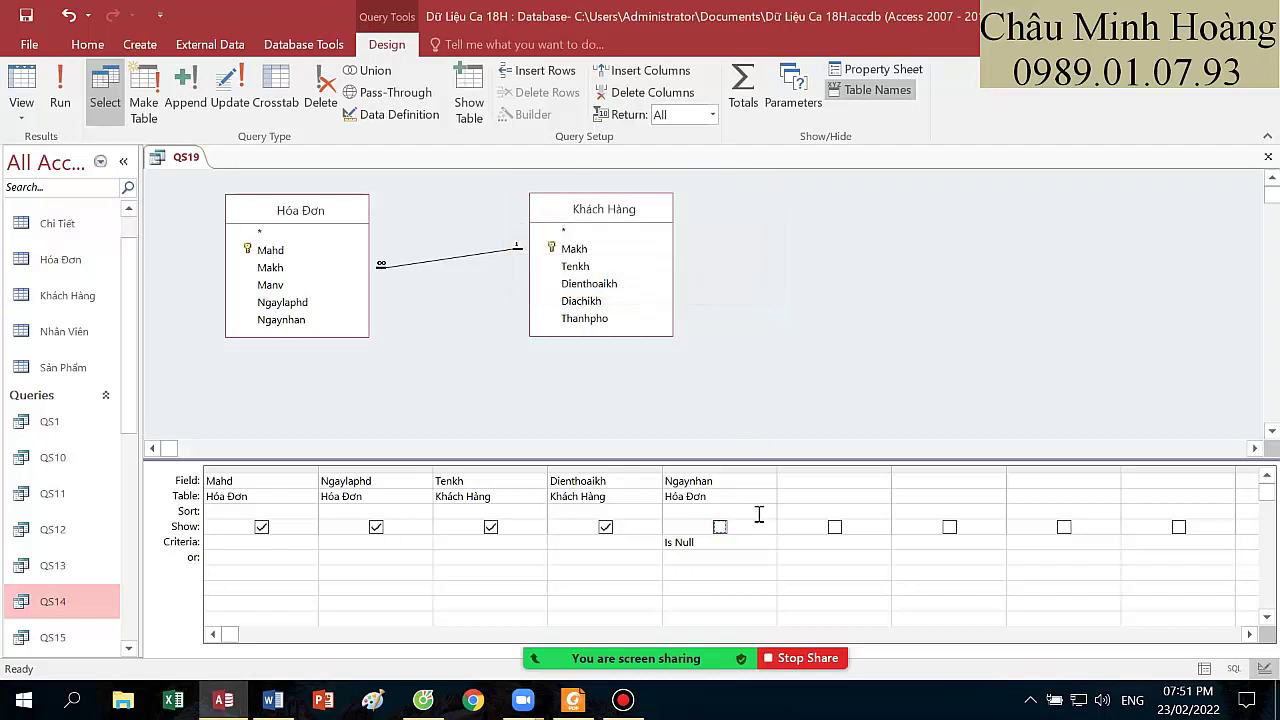
- Start a calculated field ghichu in the empty column, using IIf with IsNull([Ngaynhan]) as the condition and "giao gấp" as the true result
click(794, 481)
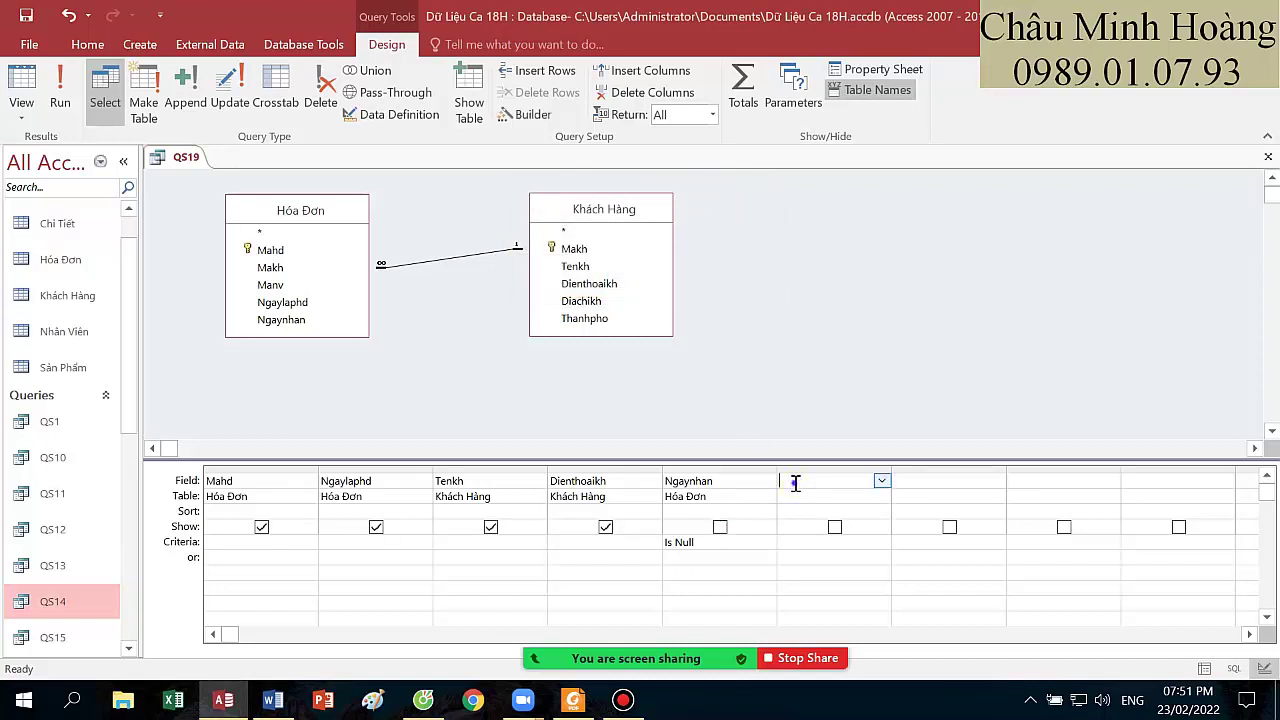
right_click(794, 482)
click(845, 635)
text(ghichu: iif)
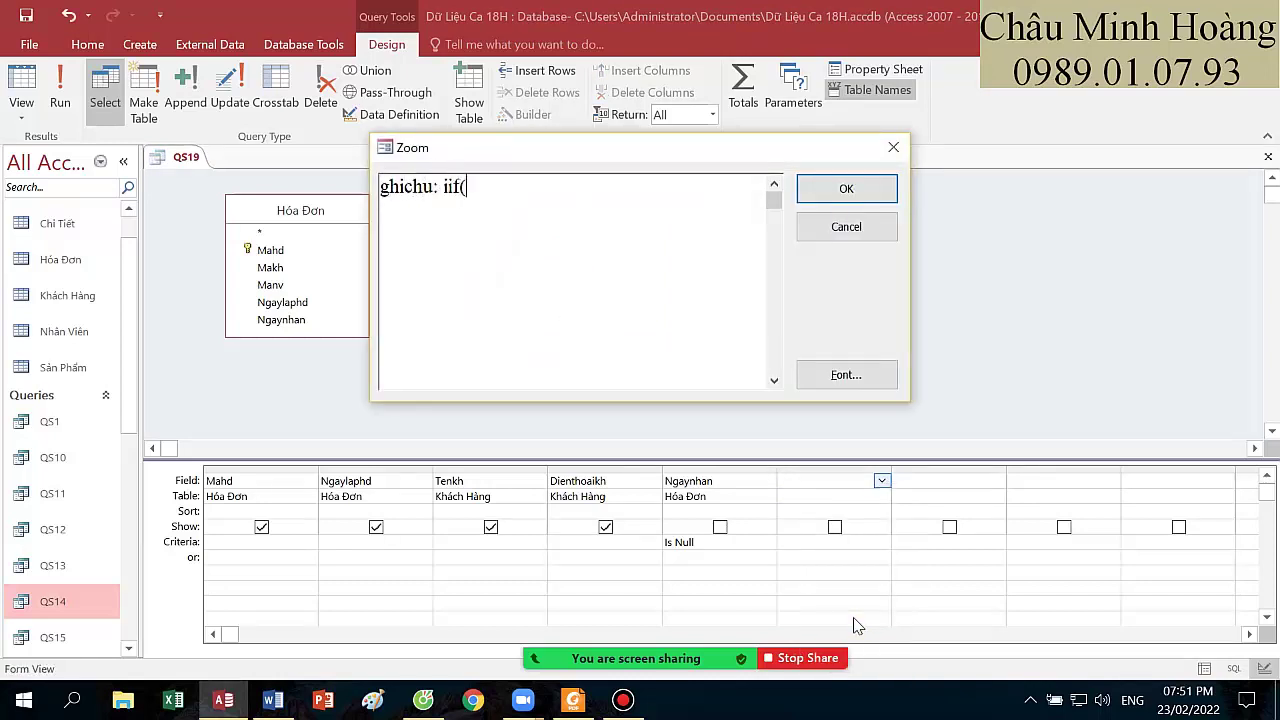
text((isnull([Ng)
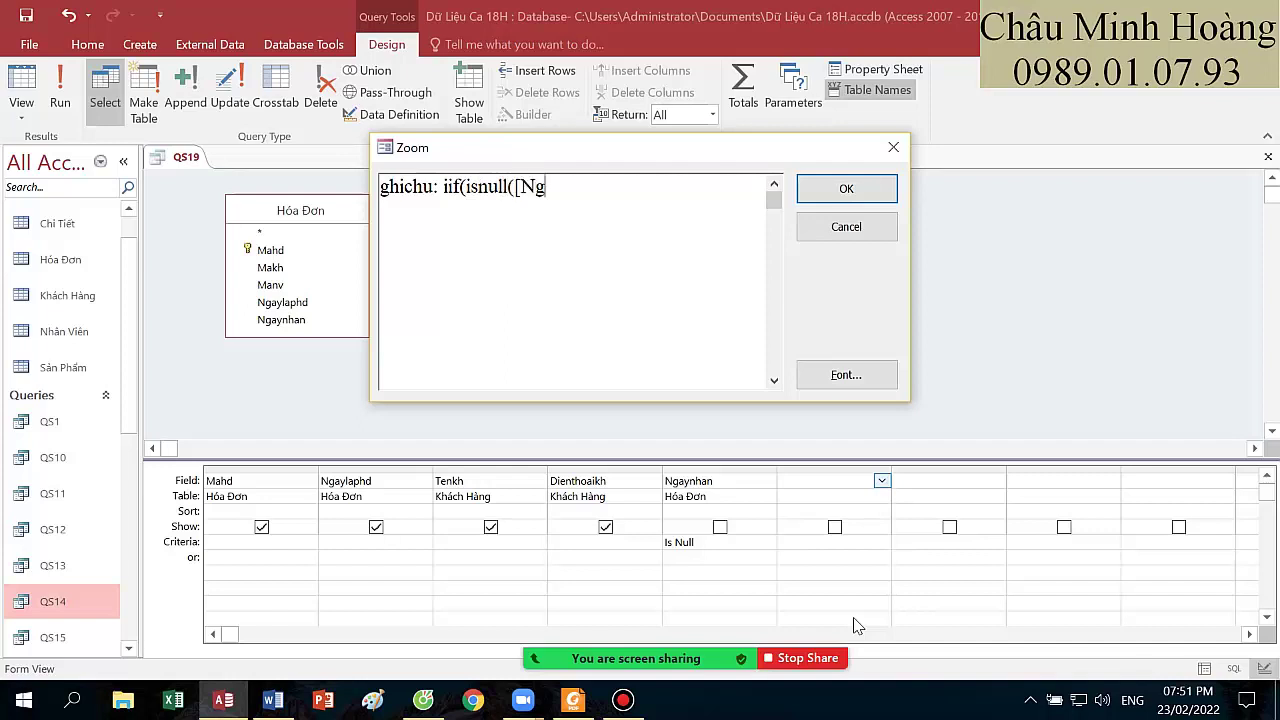
text(anynhan)
text(]ư)
text("giao)
text(gấp)
key(BackSpace)
key(BackSpace)
key(BackSpace)
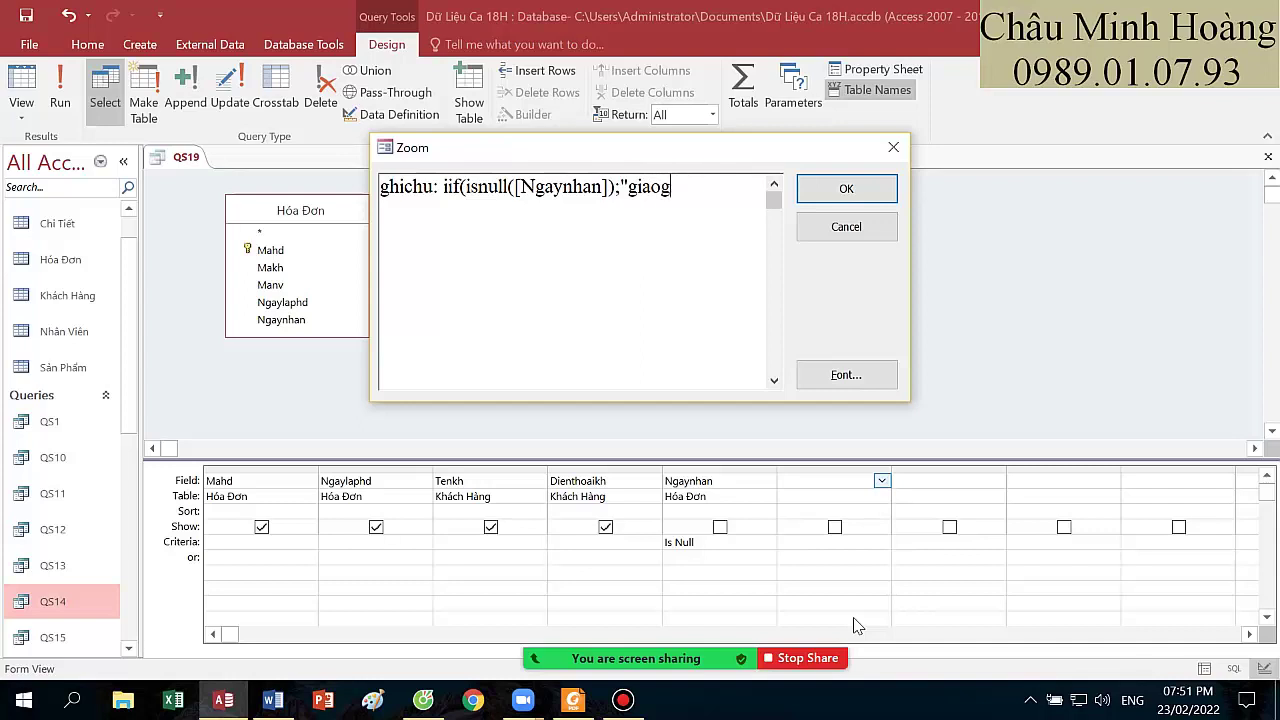
text(giấ)
key(BackSpace)
key(BackSpace)
text(ấp";"đa)
text( giao hàng)
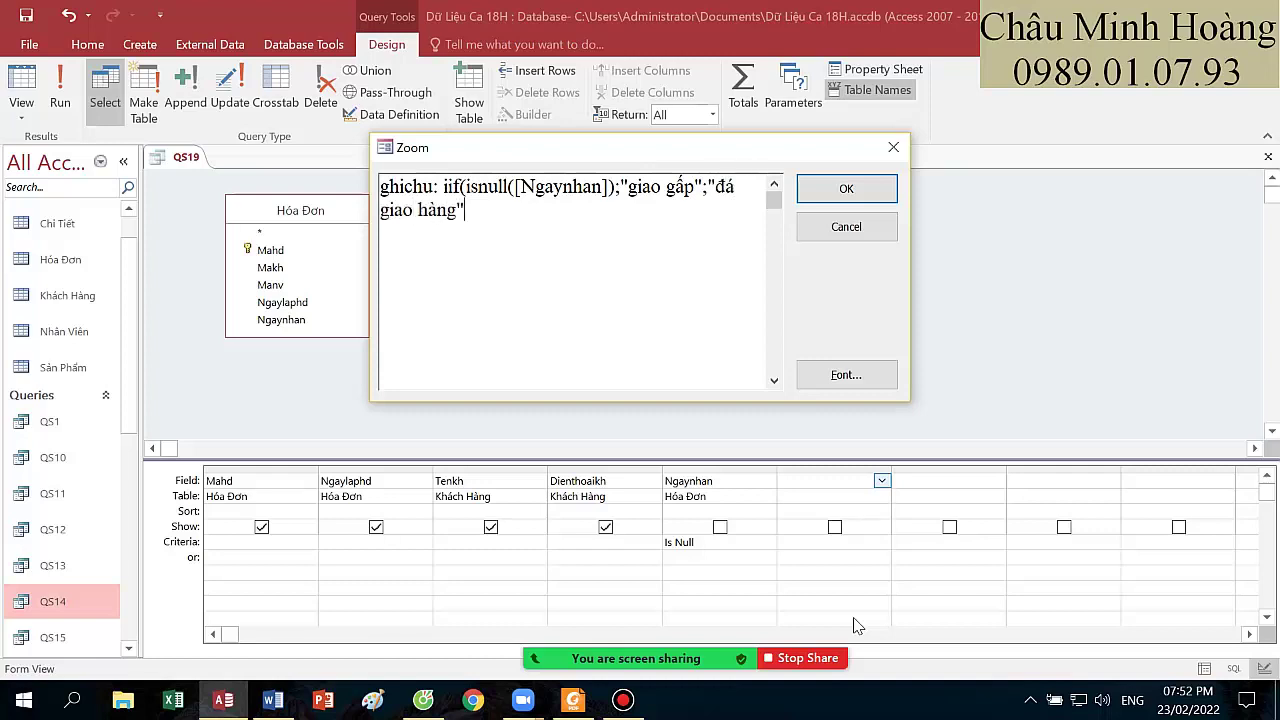
- Complete the ghichu expression with "đã giao hàng" as the false result and apply it to the field
key(BackSpace)
key(BackSpace)
key(BackSpace)
key(BackSpace)
key(BackSpace)
key(BackSpace)
key(BackSpace)
key(BackSpace)
key(BackSpace)
key(BackSpace)
key(BackSpace)
text(ao gấp";"đã giao hàng"))
key(Return)
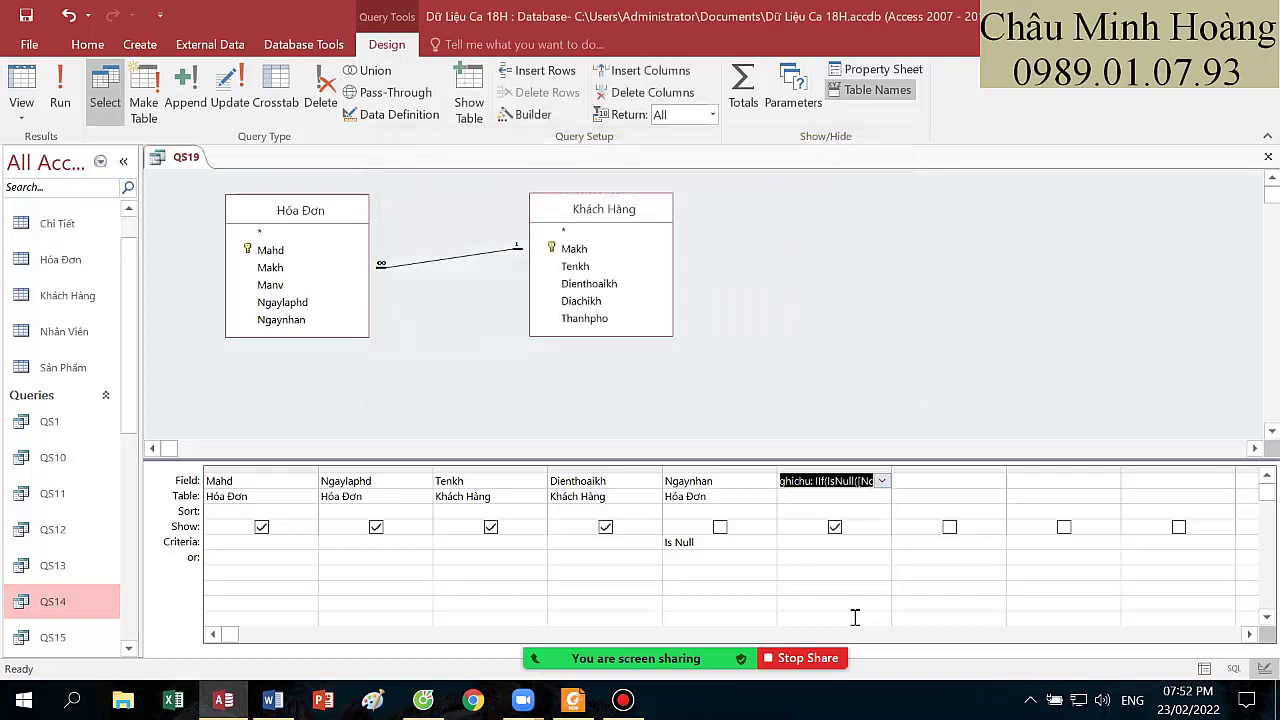
- Show Ngaynhan in the output, run the query to check ghichu, and widen the ghichu column back in the design
click(722, 528)
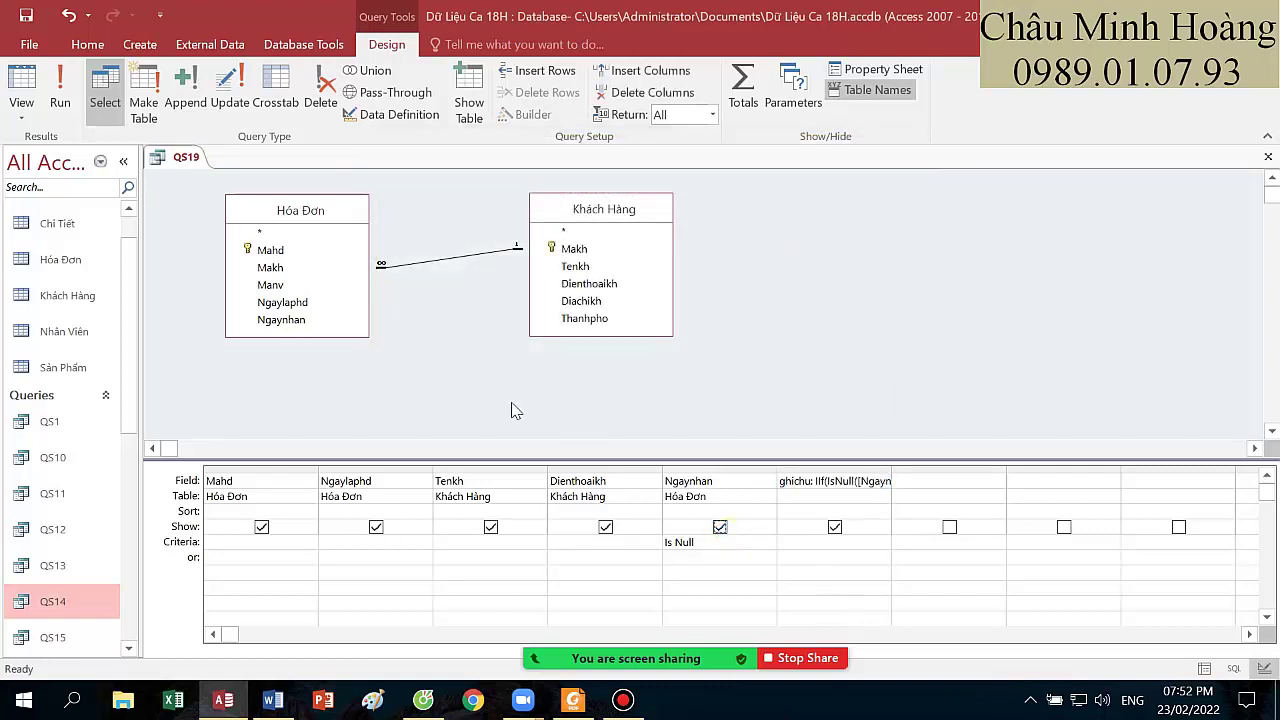
click(60, 95)
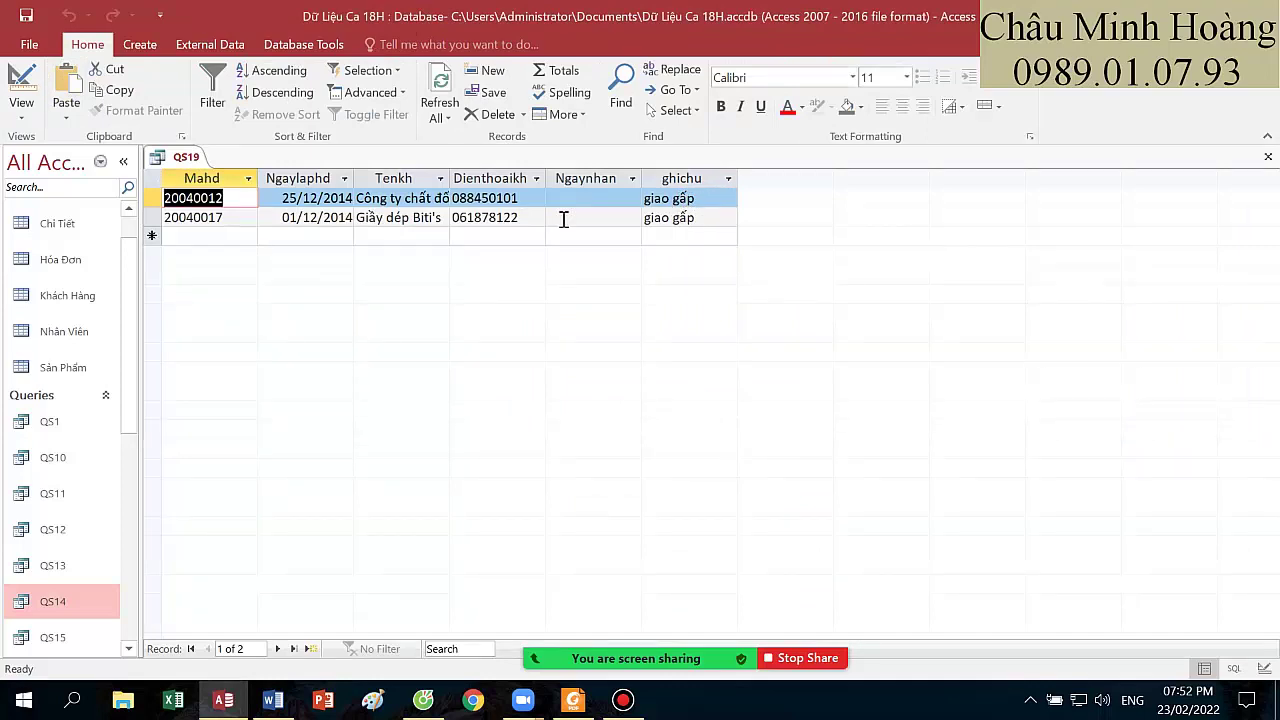
click(21, 82)
double_click(891, 469)
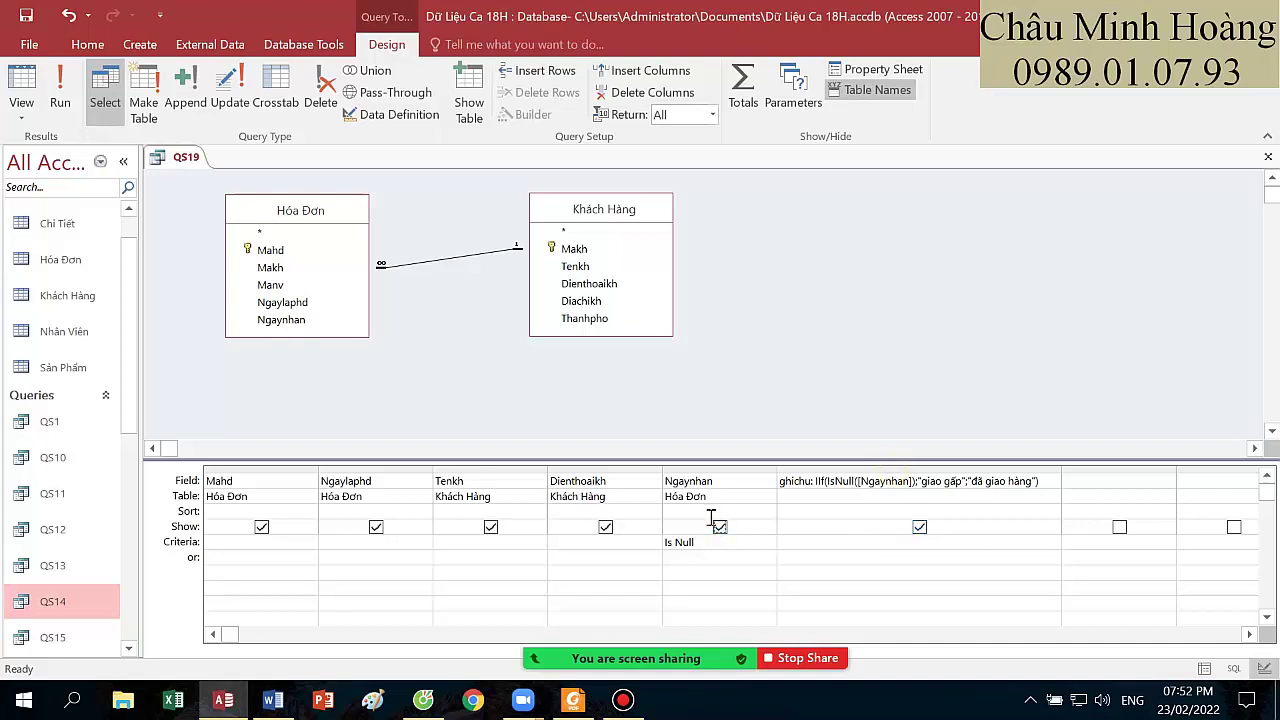
- Remove the Is Null criterion from Ngaynhan, run the query to examine ghichu for all invoices, and return to the design
drag(710, 541, 573, 539)
key(Delete)
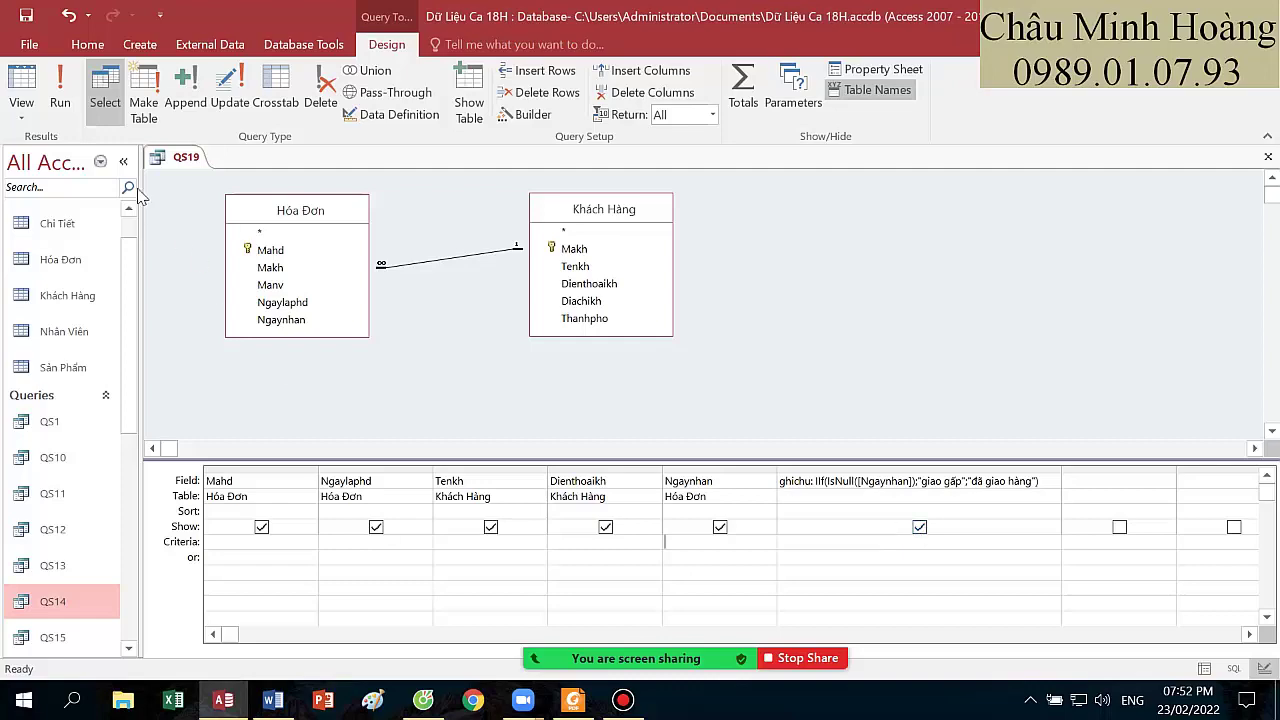
click(60, 90)
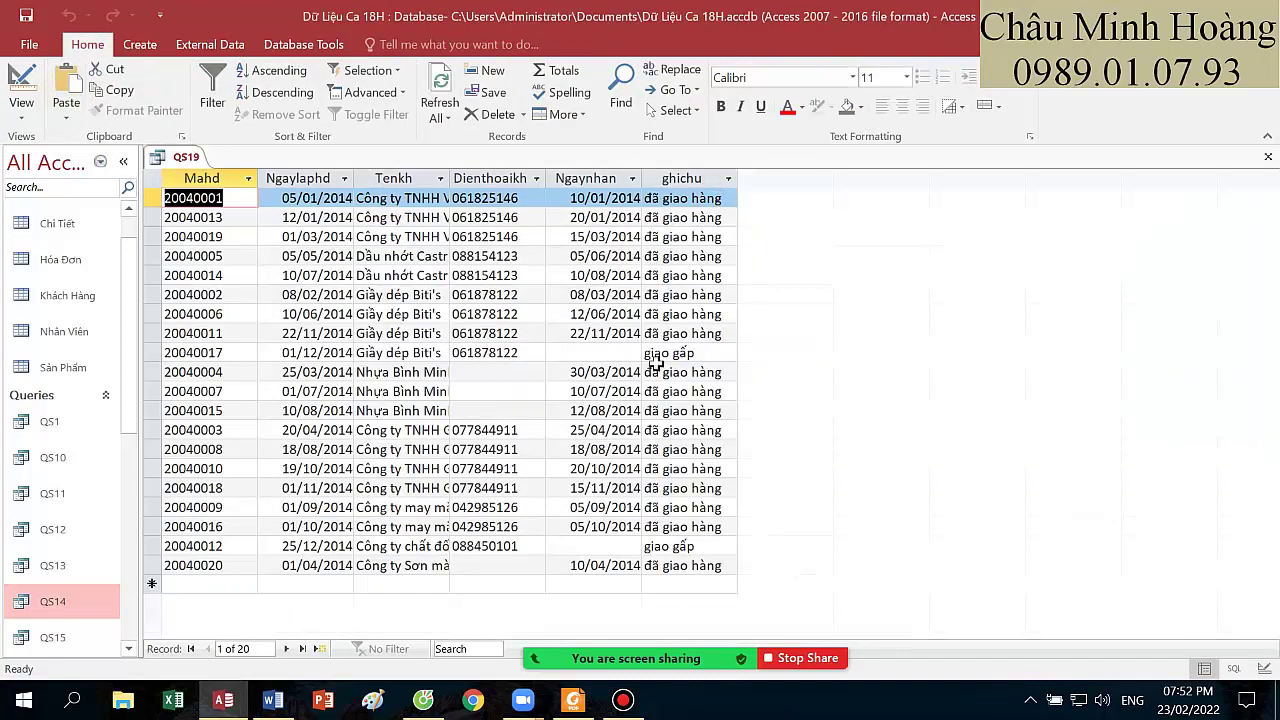
click(21, 82)
- Restore the Is Null criterion on Ngaynhan and hide that column from the output
click(698, 539)
text(is n)
key(Return)
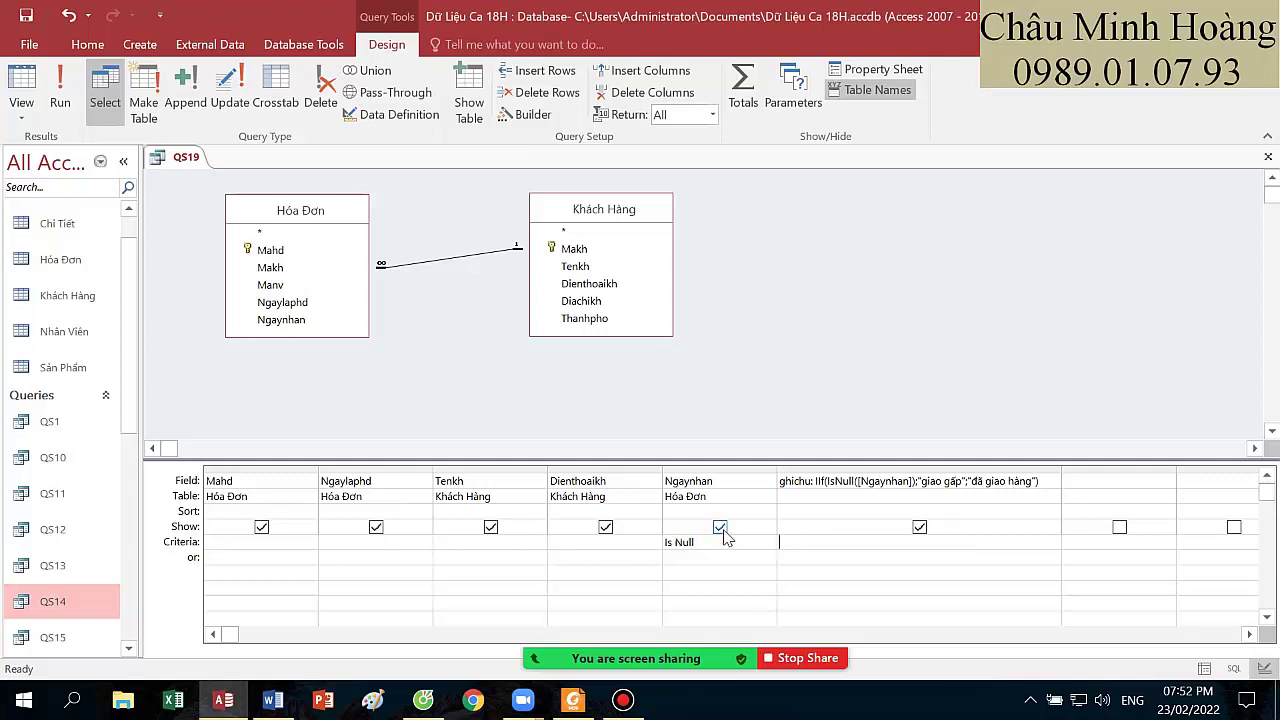
click(721, 529)
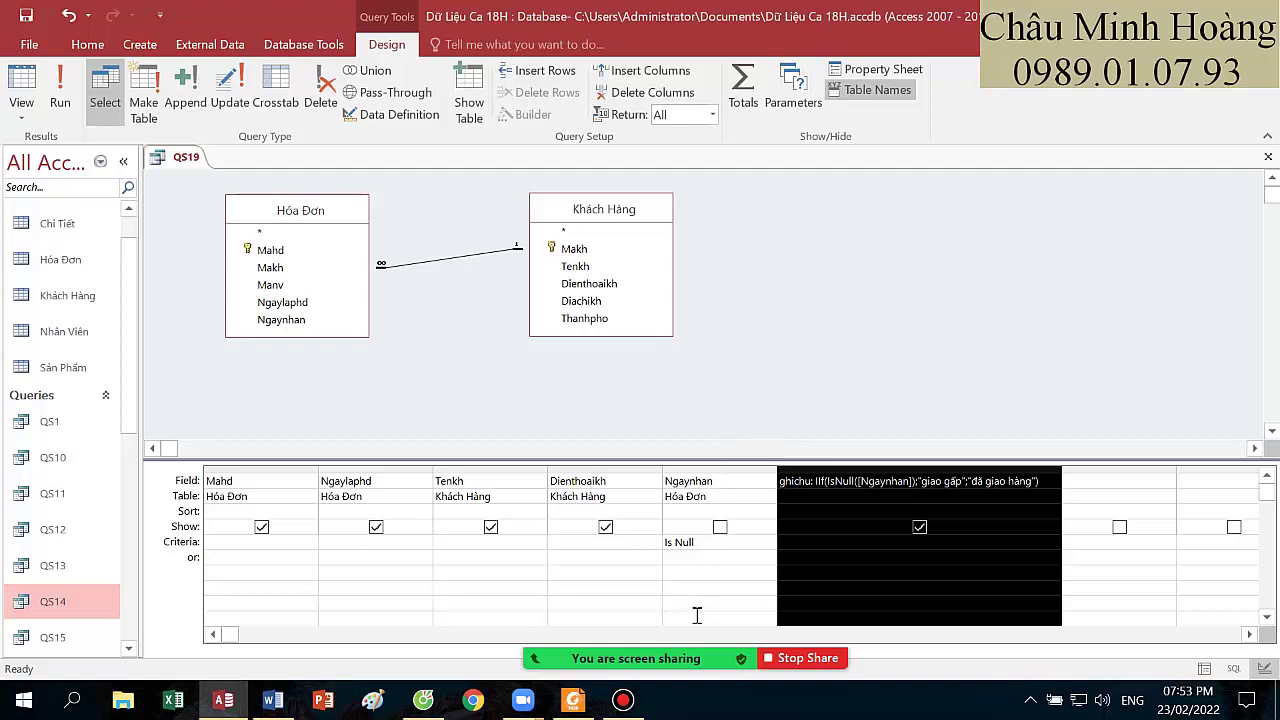
click(623, 700)
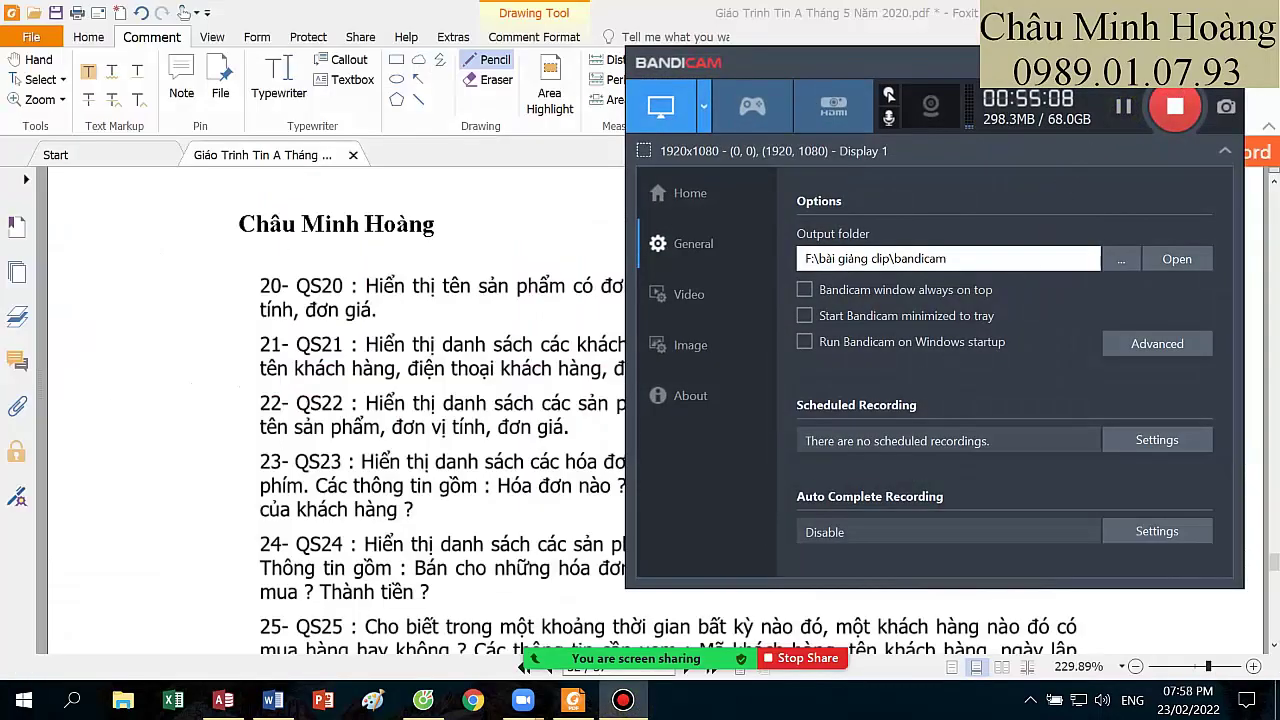
click(540, 350)
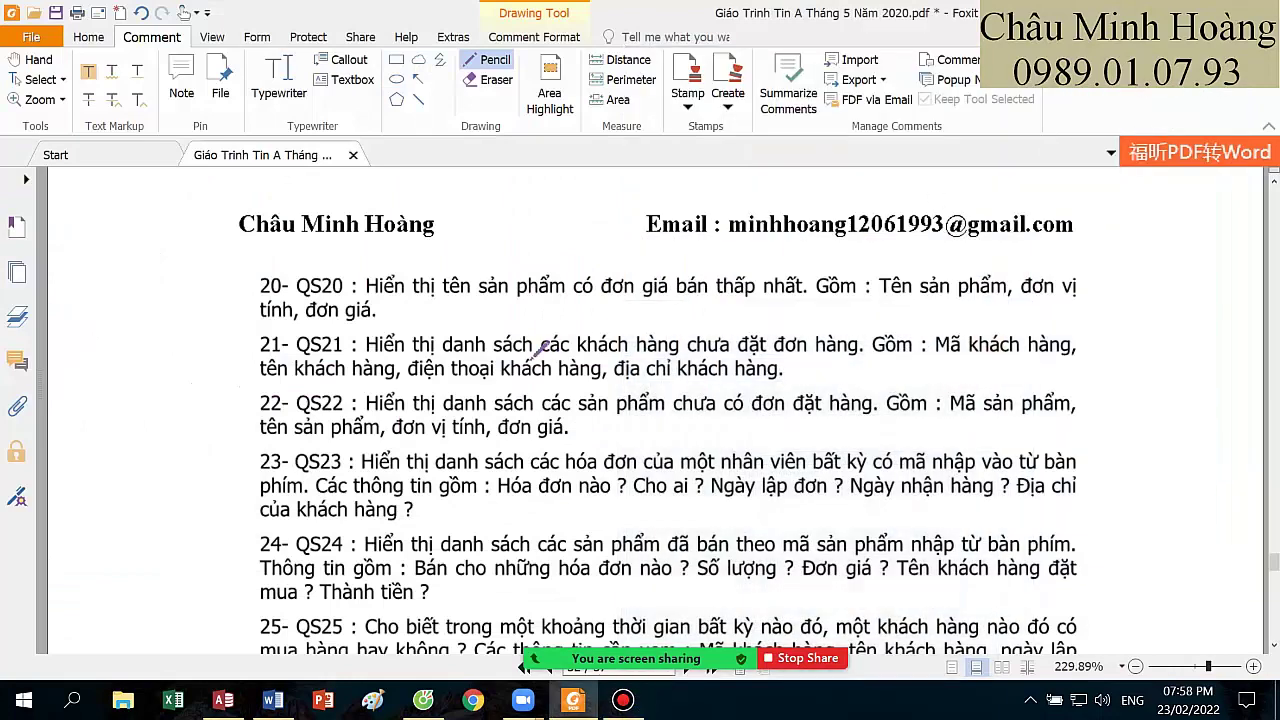
- Mark the words "đơn giá" and "thấp nhất" in the QS20 exercise with red pencil strokes
drag(597, 299, 683, 310)
mouse_move(612, 292)
mouse_down()
mouse_move(632, 256)
mouse_move(706, 292)
mouse_up()
drag(720, 309, 794, 298)
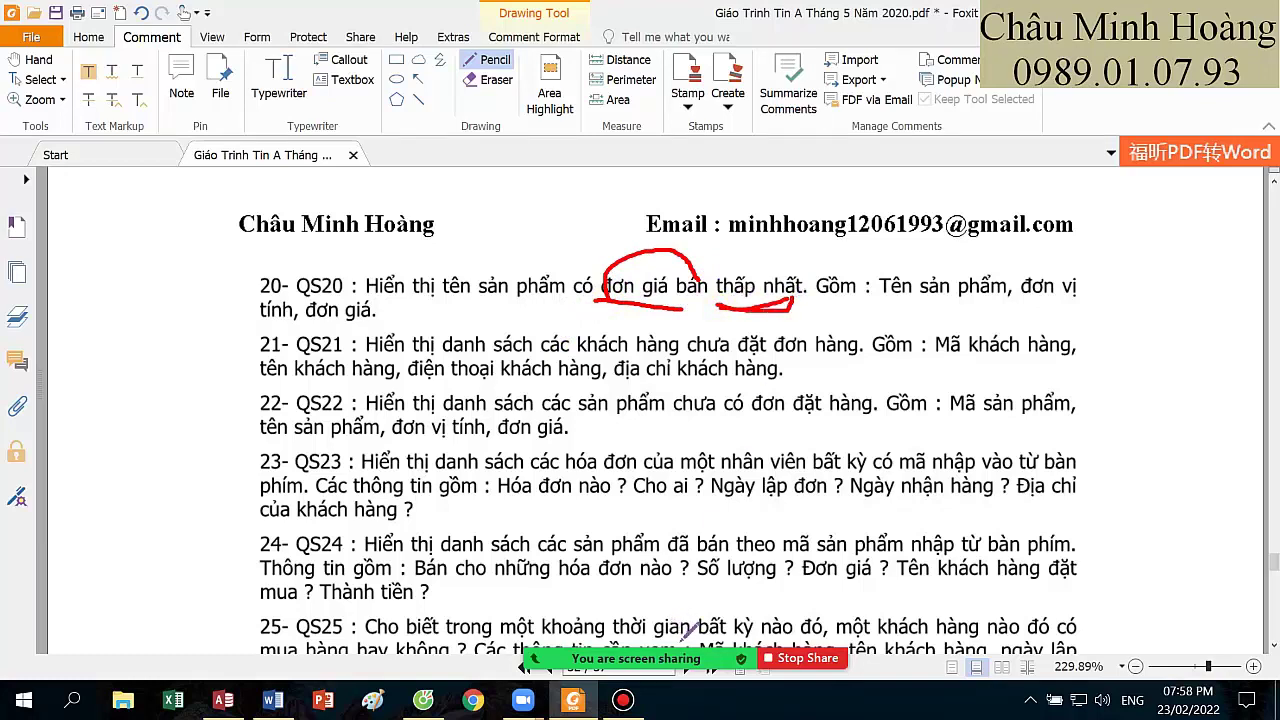
- Switch to Access through a new screen share and create a query design based on the Sản Phẩm table
mouse_move(686, 645)
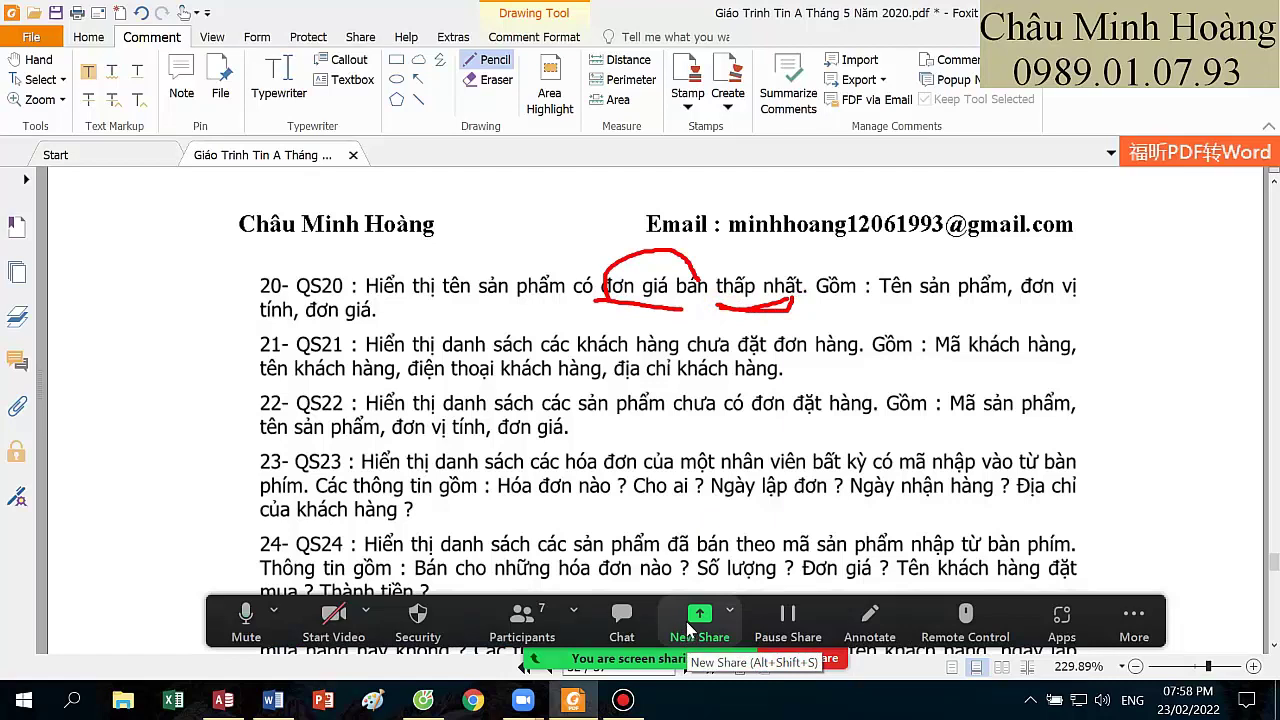
click(687, 625)
double_click(541, 371)
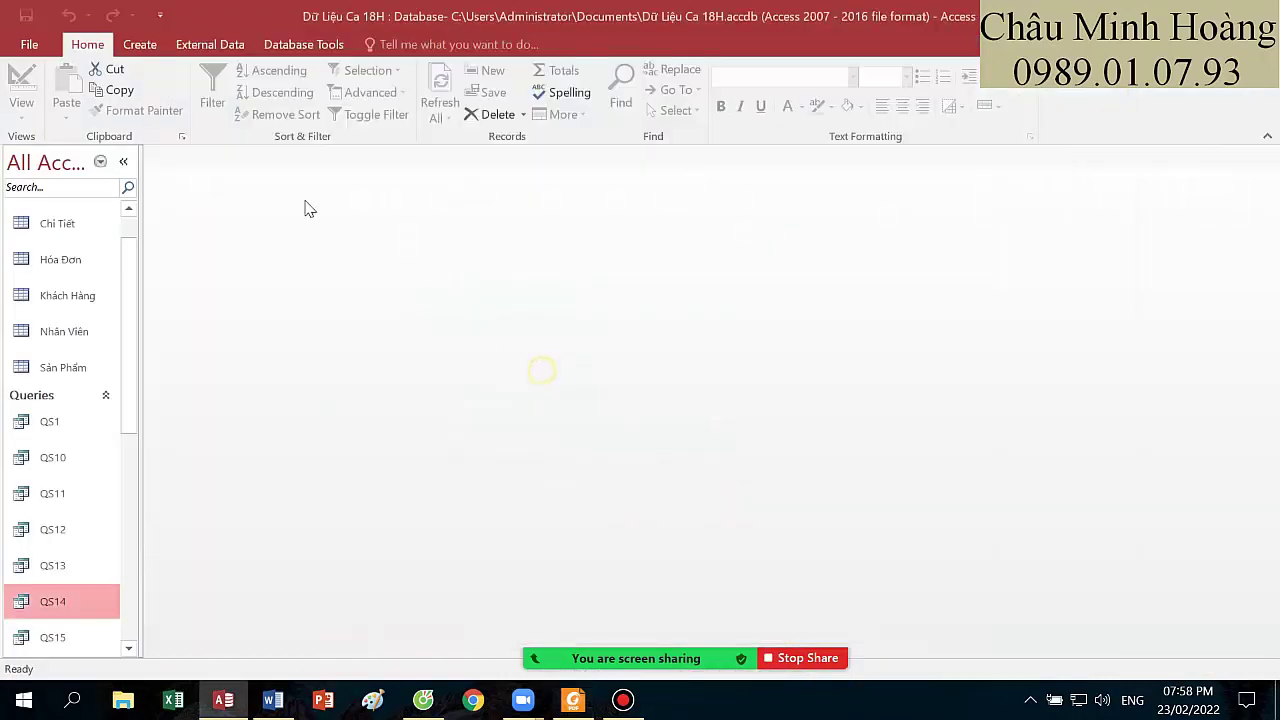
click(140, 44)
click(277, 104)
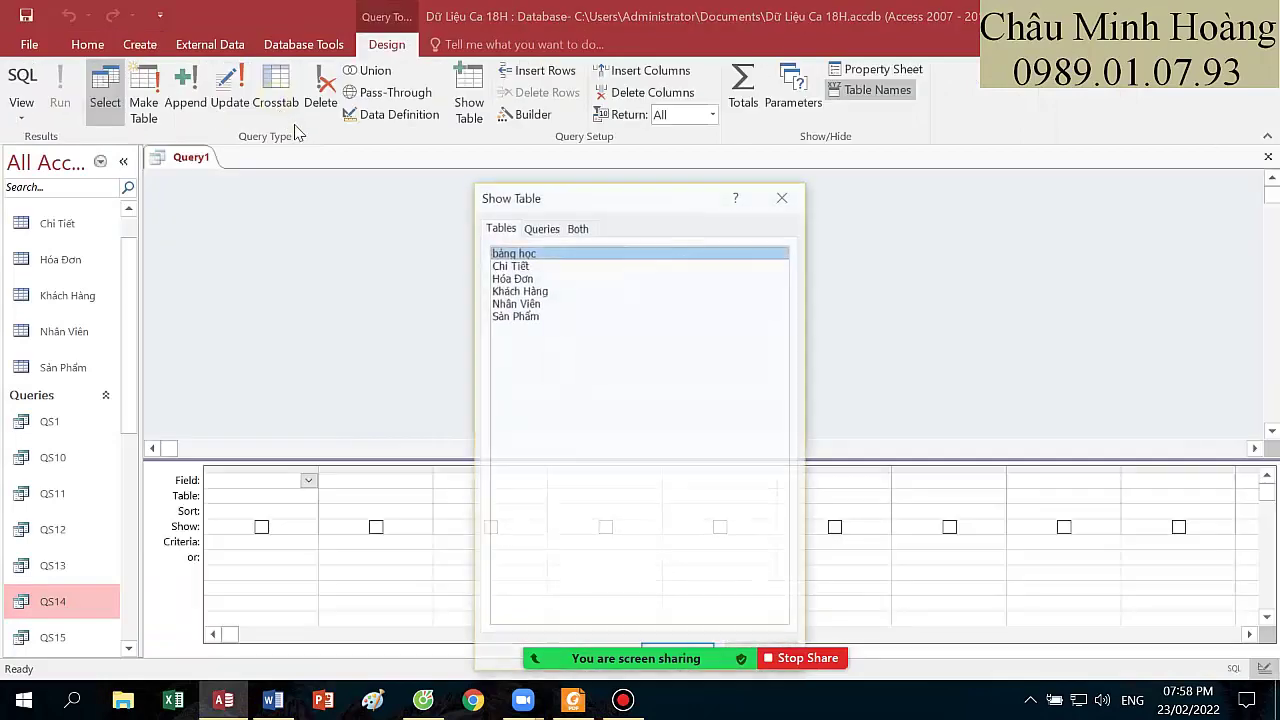
double_click(520, 316)
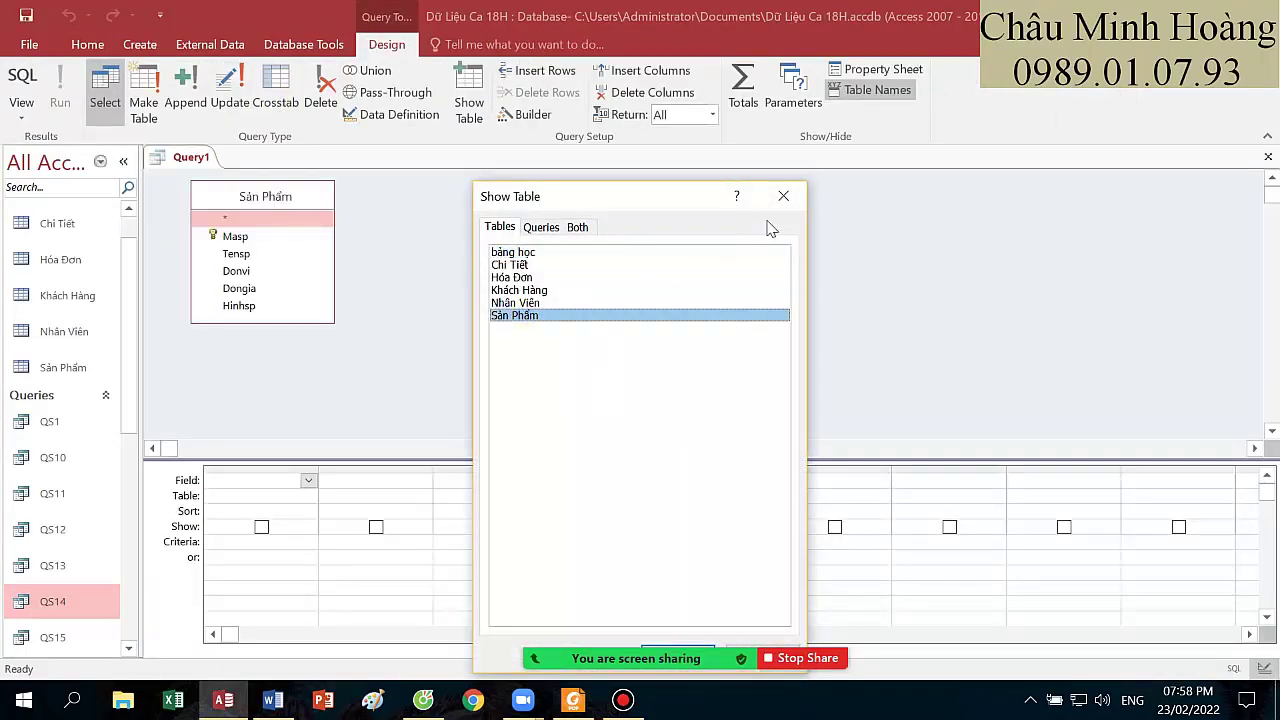
click(783, 196)
- Recheck the QS20 exercise in the PDF and add Tensp, Donvi and Dongia from Sản Phẩm to the query
click(573, 700)
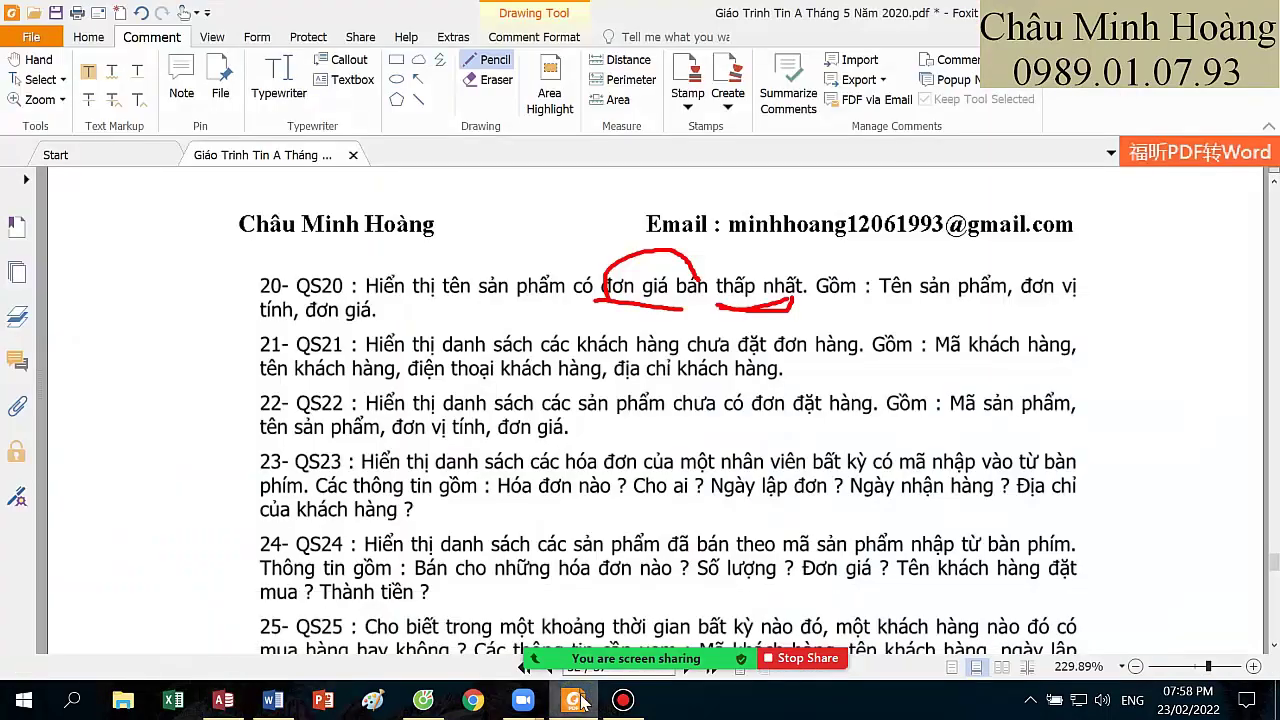
click(575, 700)
double_click(238, 254)
double_click(243, 272)
double_click(249, 289)
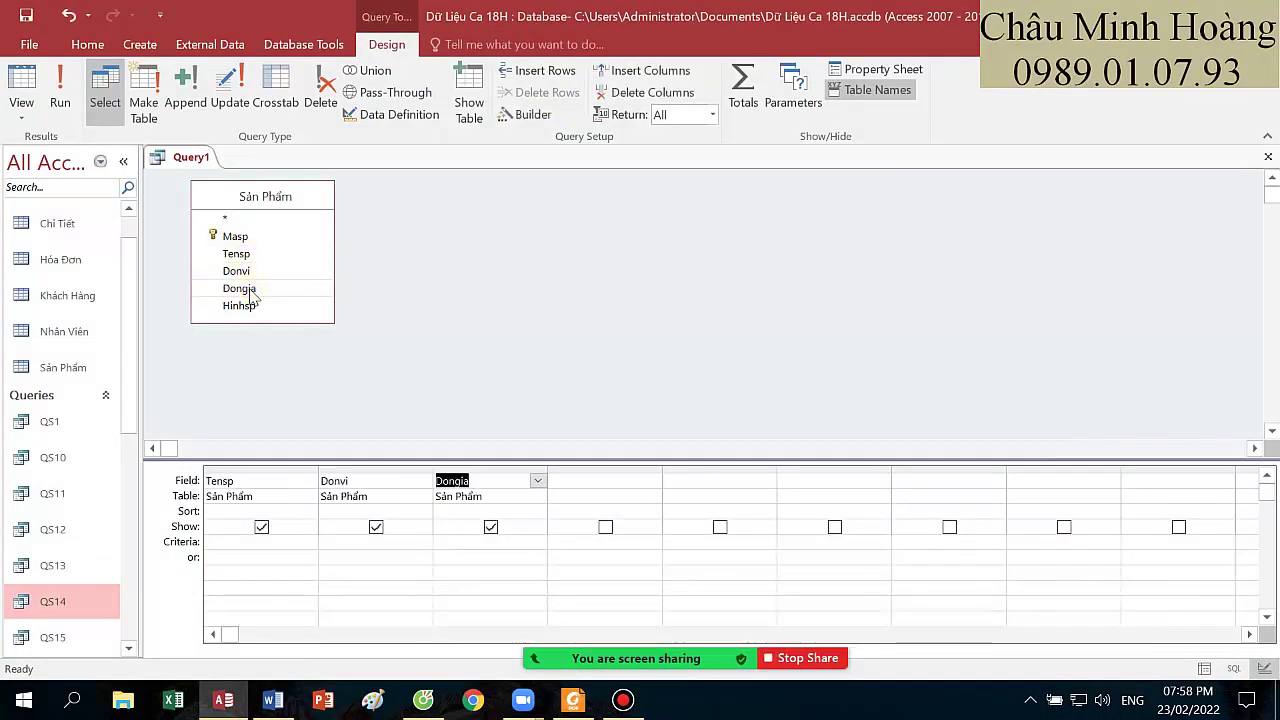
click(257, 306)
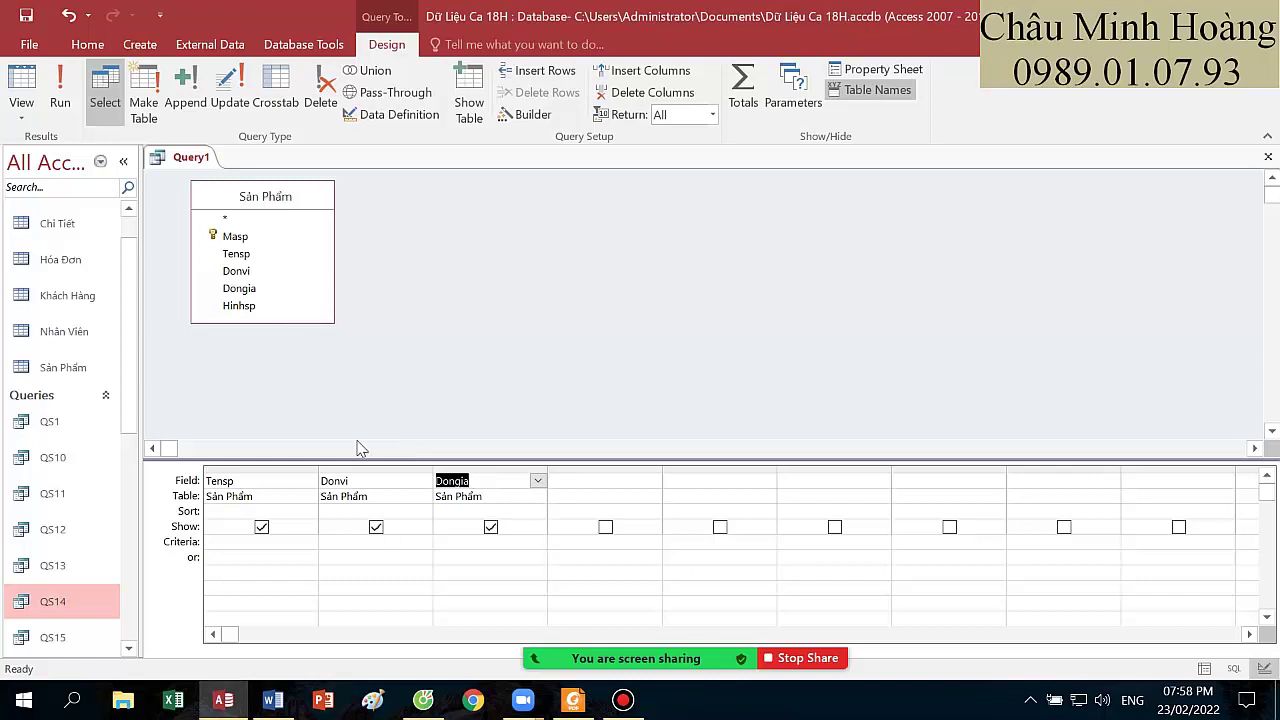
- Sort the query by Dongia in ascending order
click(487, 511)
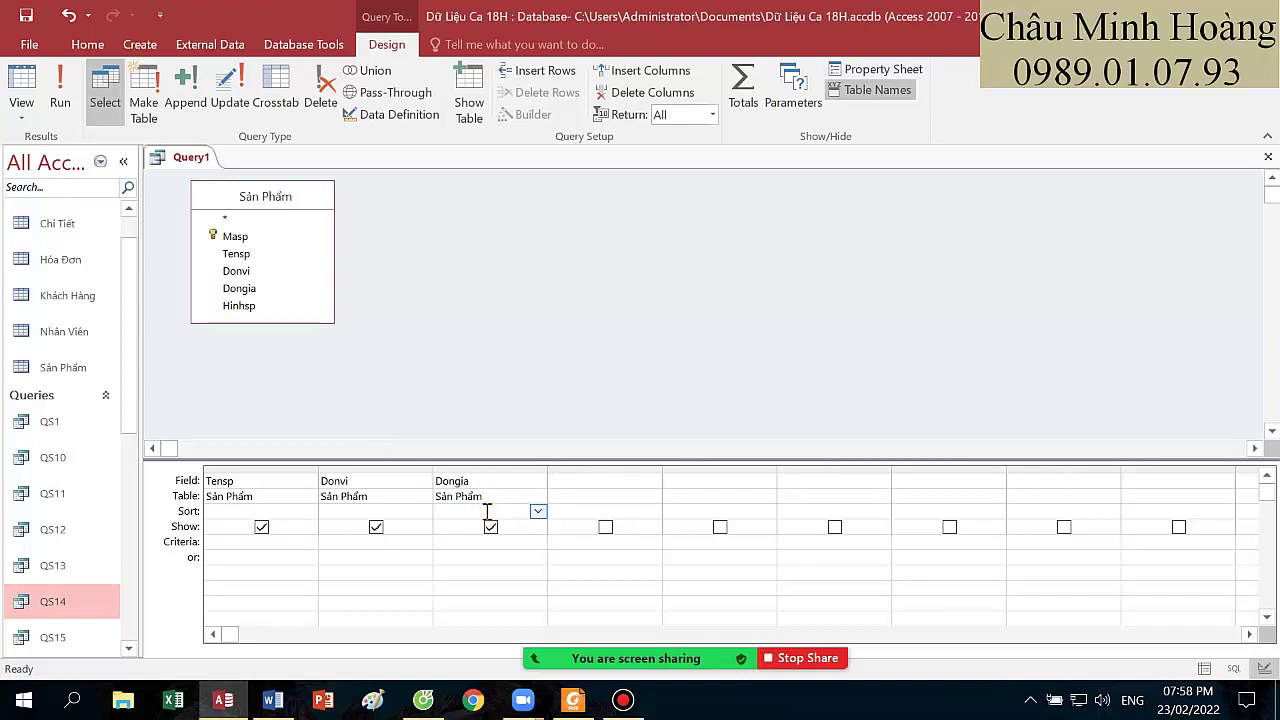
click(538, 512)
click(496, 542)
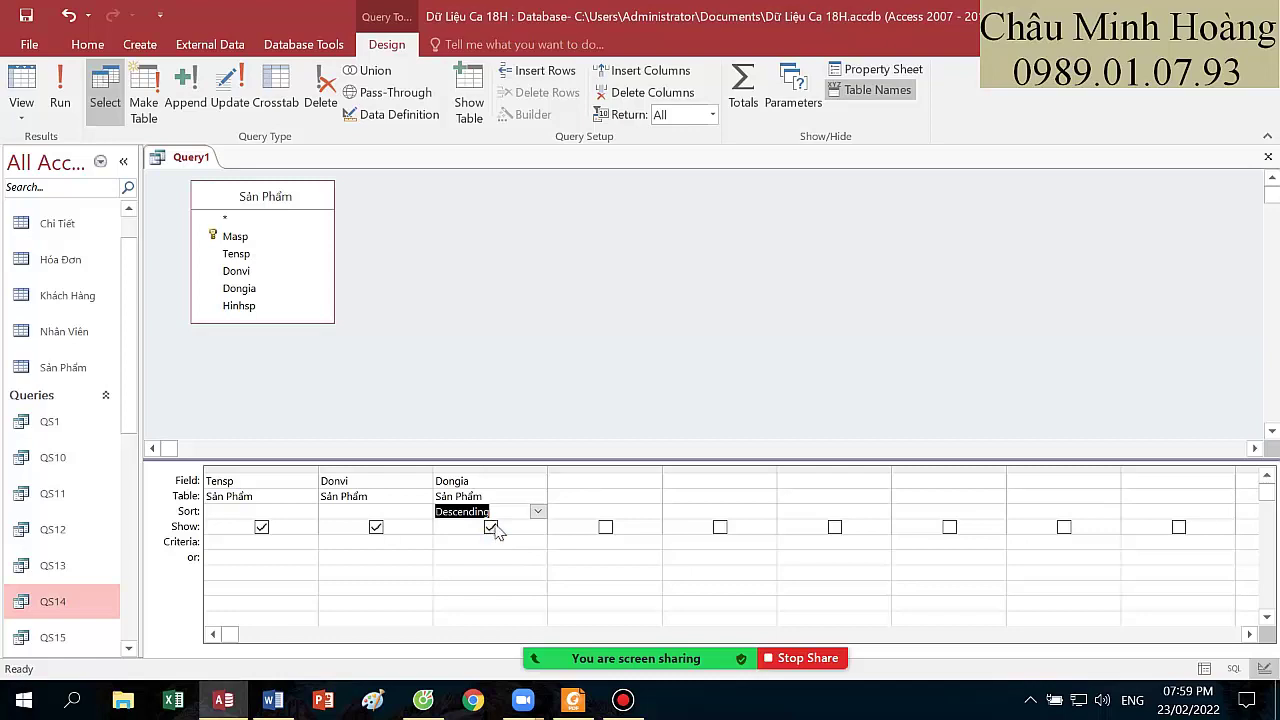
click(538, 512)
click(469, 528)
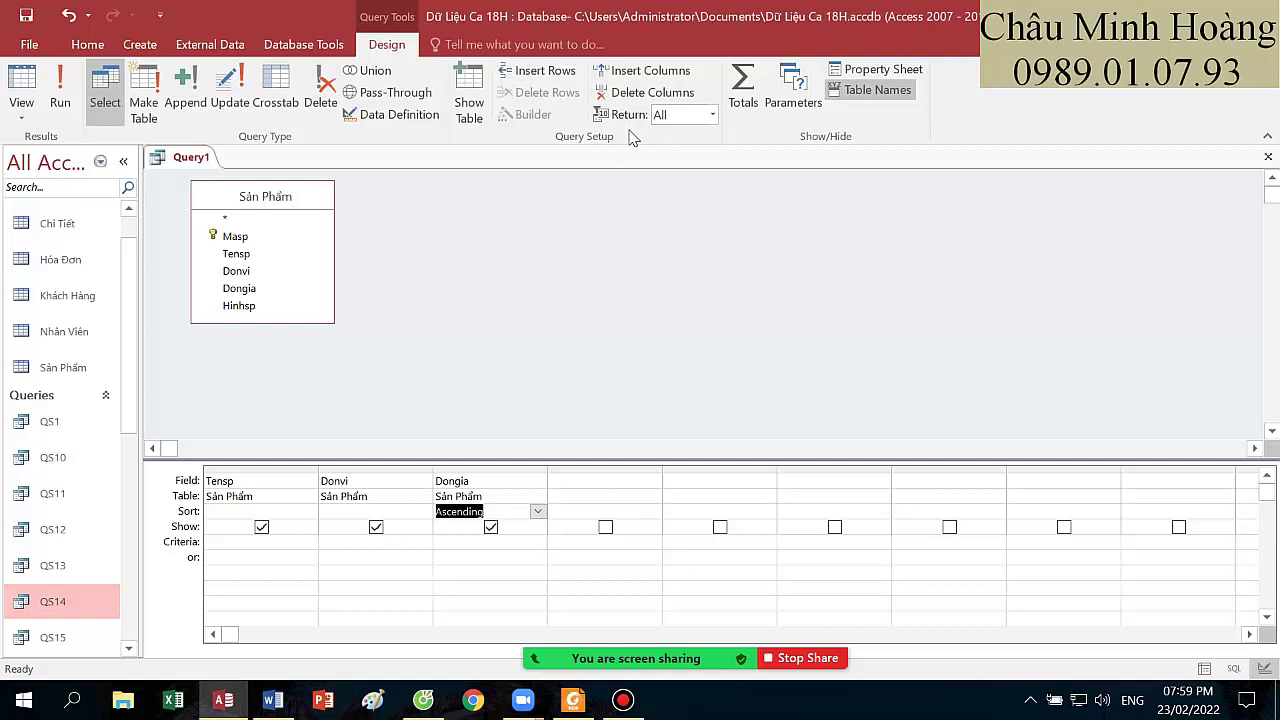
- Limit the query to return only 1 top record, run it to check the result, and return to the design
click(674, 116)
text(100)
key(BackSpace)
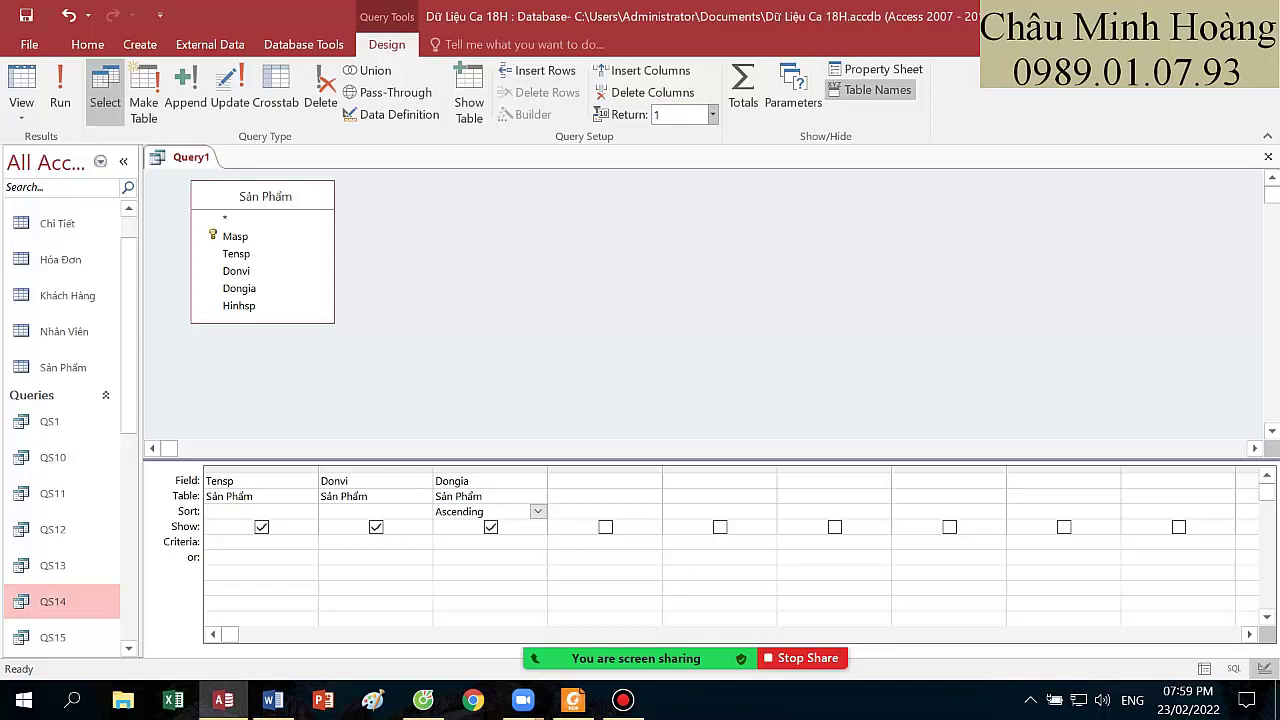
key(Return)
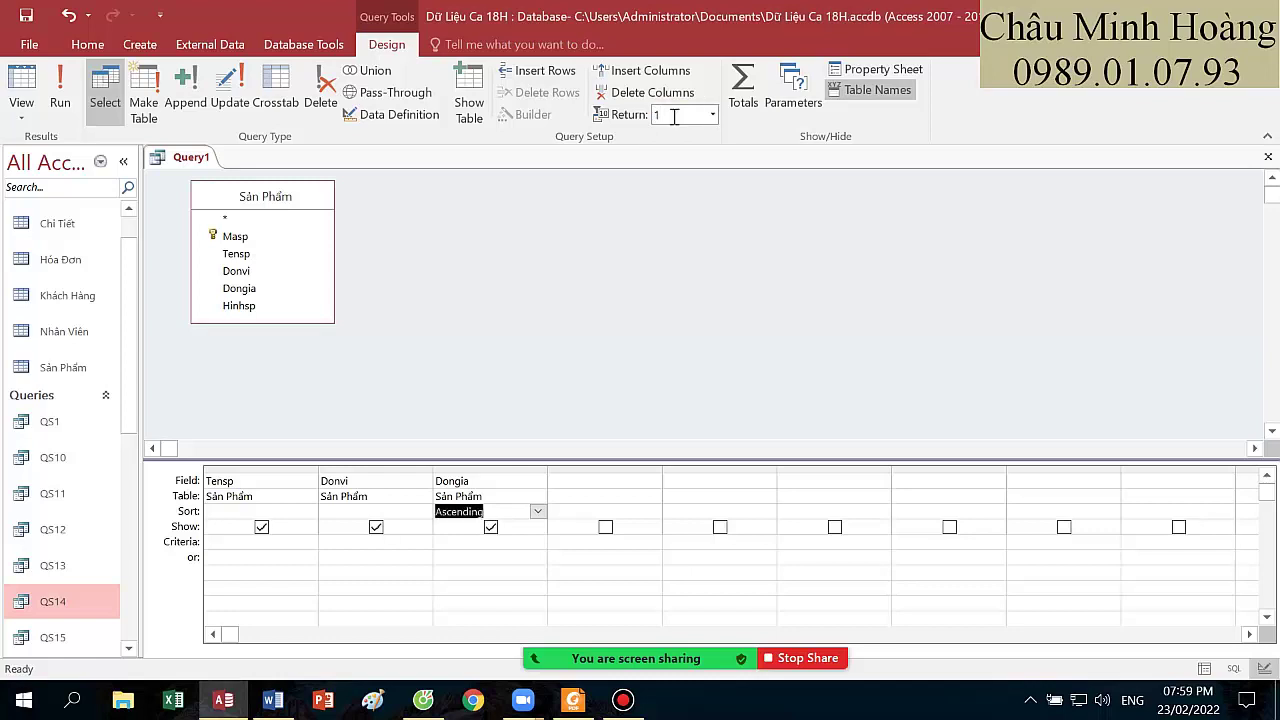
click(60, 92)
click(21, 85)
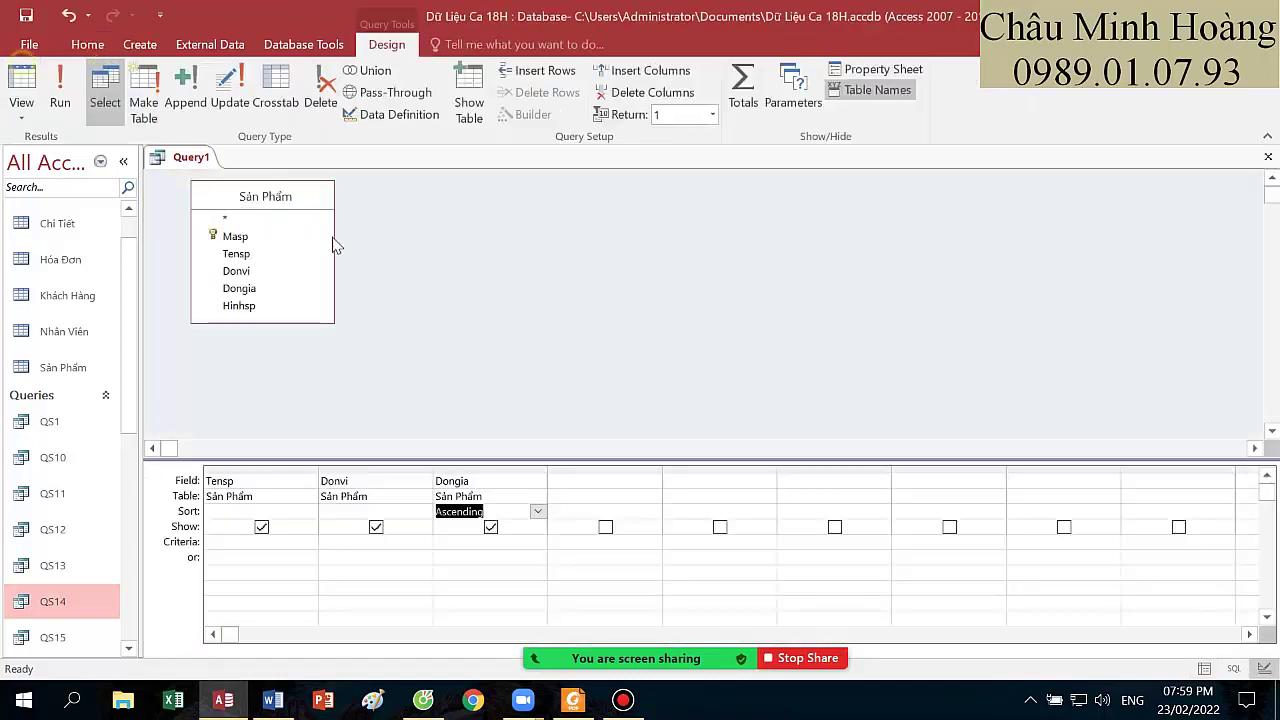
- Check the exercise number in the PDF and save the query as QS20
key(ctrl+s)
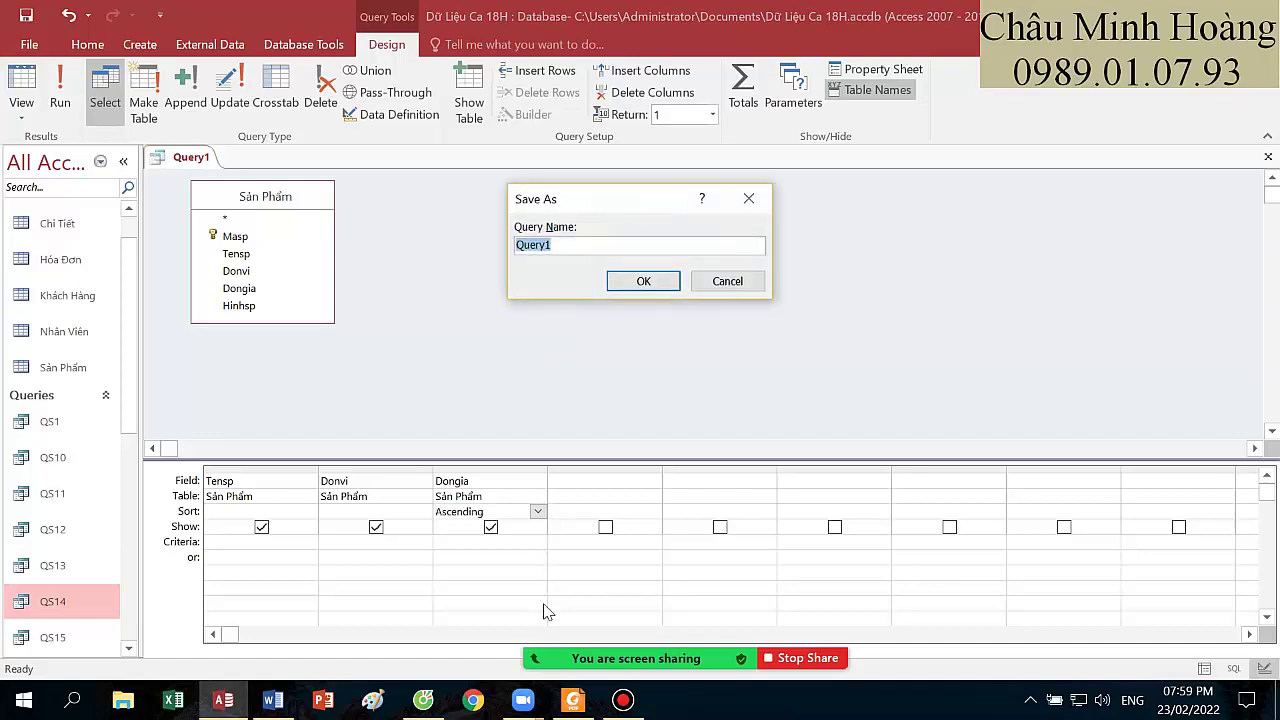
click(573, 700)
click(565, 704)
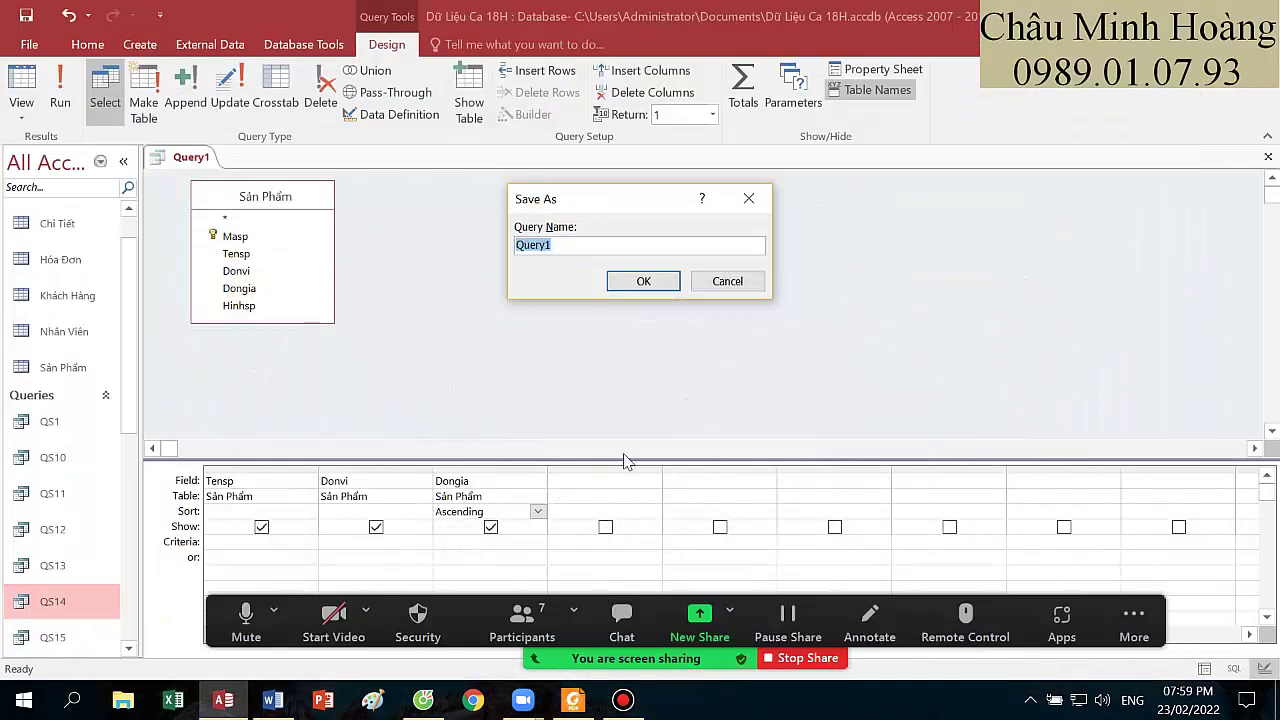
text(QS20)
key(Return)
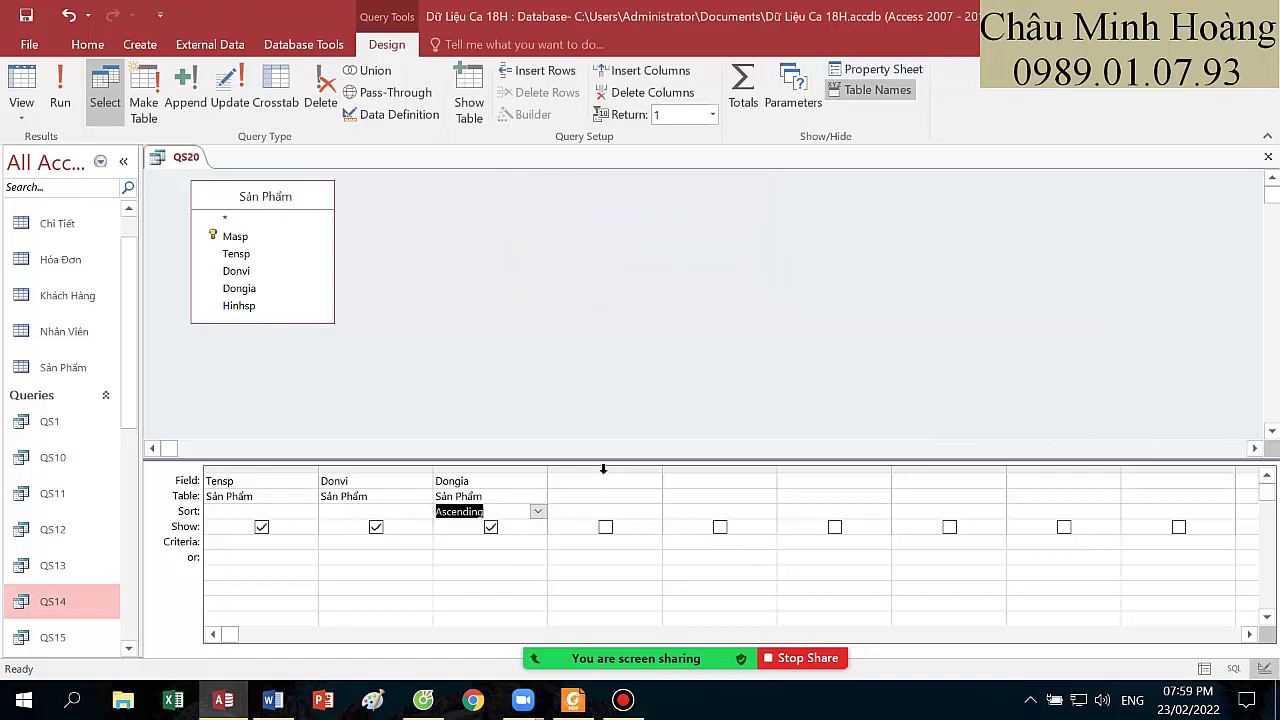
click(510, 506)
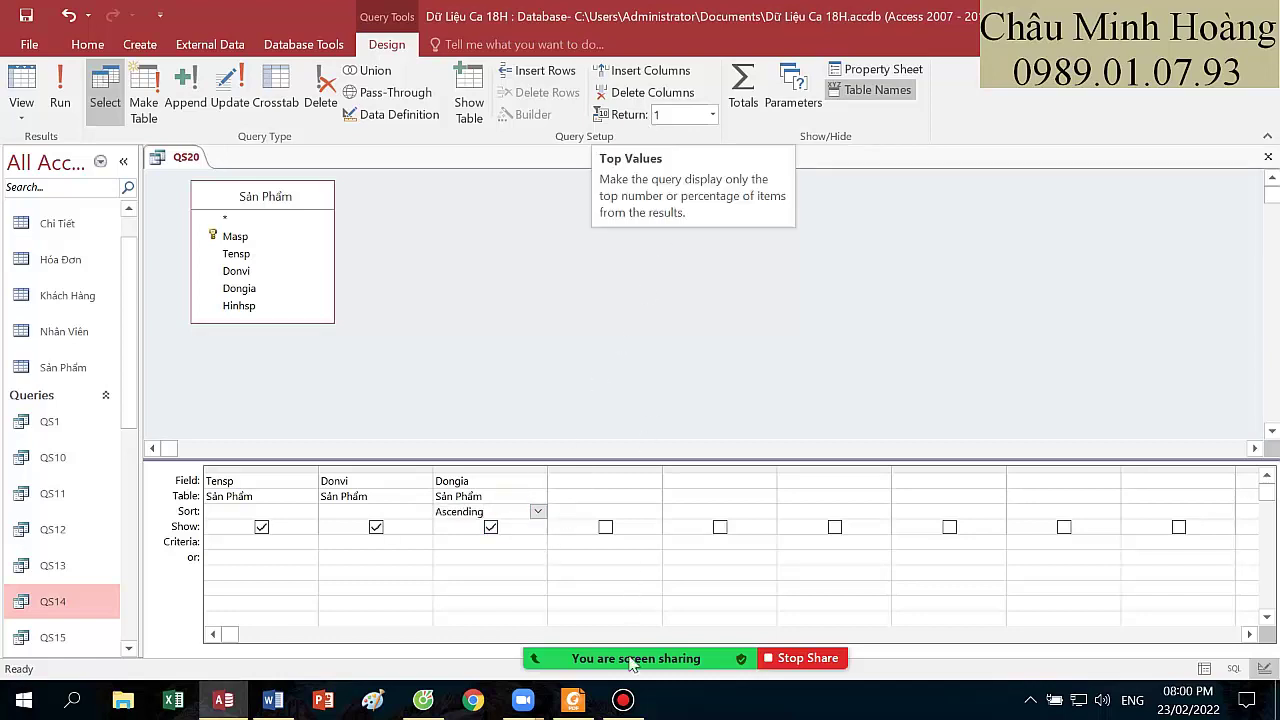
click(632, 706)
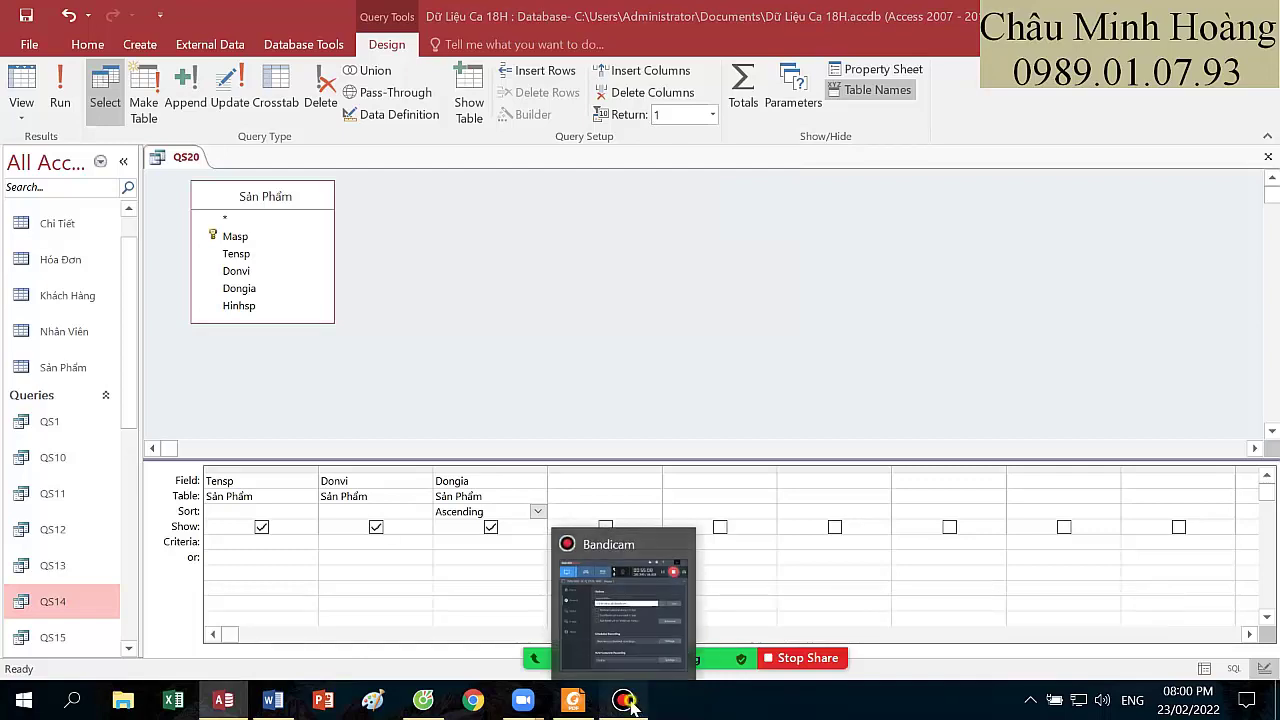
click(1122, 108)
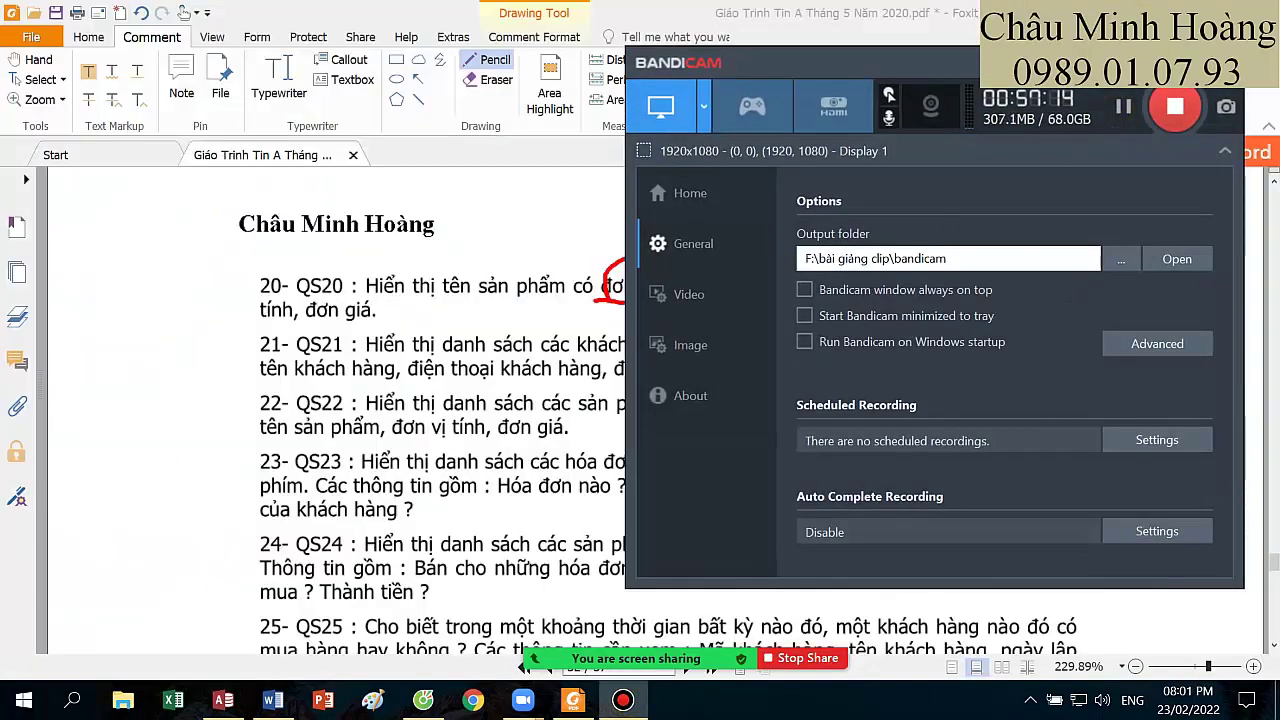
- Underline "chưa đặt" in QS21 and "chưa có đơn đặt" in QS22, and draw margin lines beside QS21–QS22 and QS23–QS25
click(606, 347)
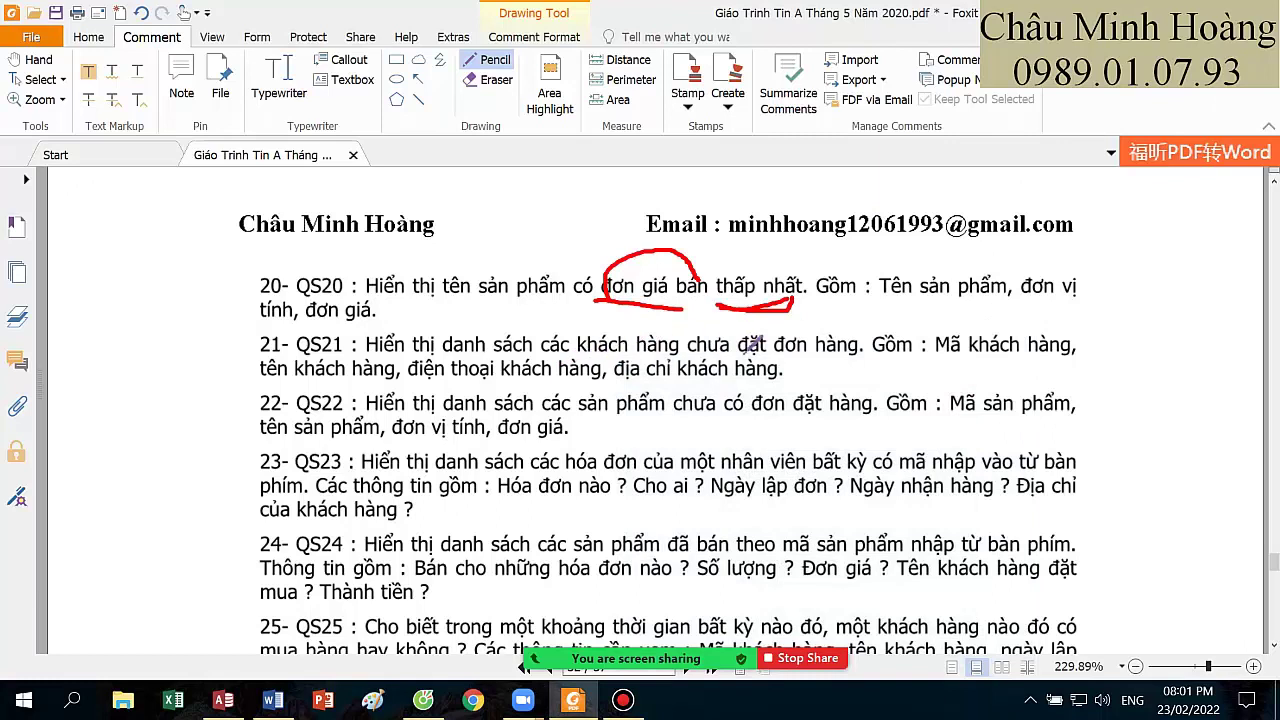
click(690, 357)
drag(690, 357, 795, 356)
drag(640, 420, 812, 418)
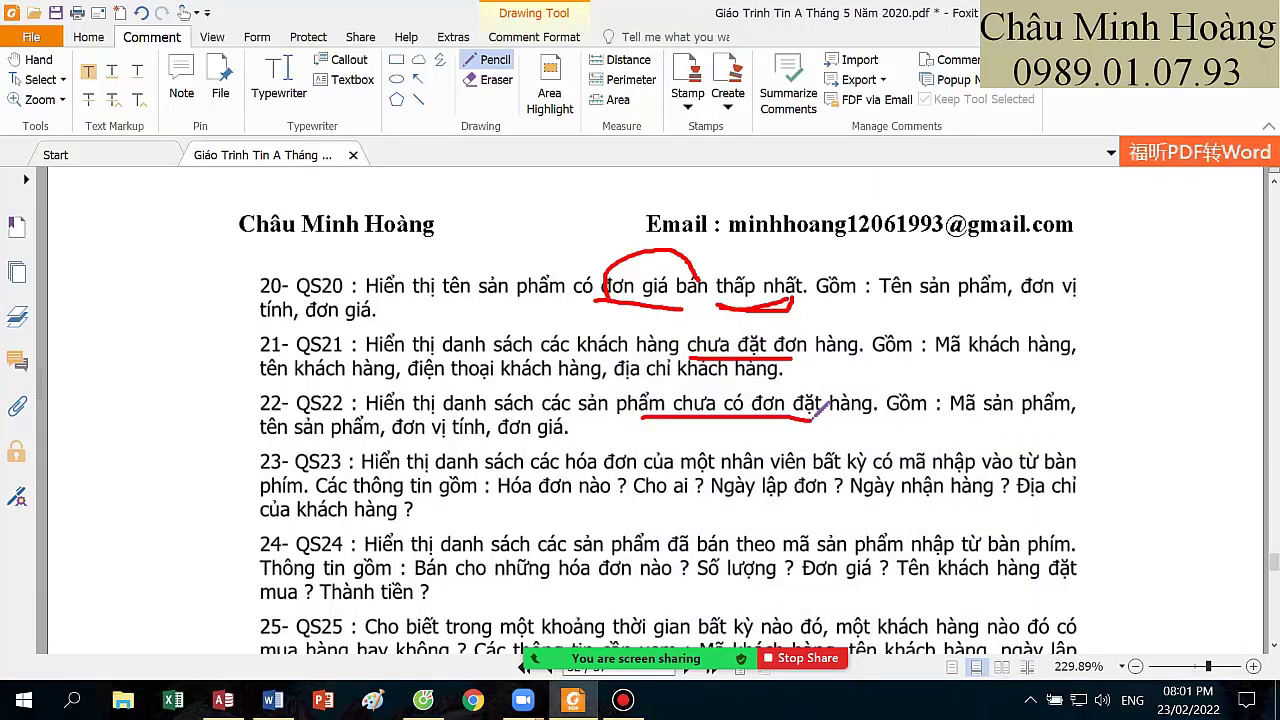
drag(245, 336, 232, 405)
drag(248, 458, 244, 634)
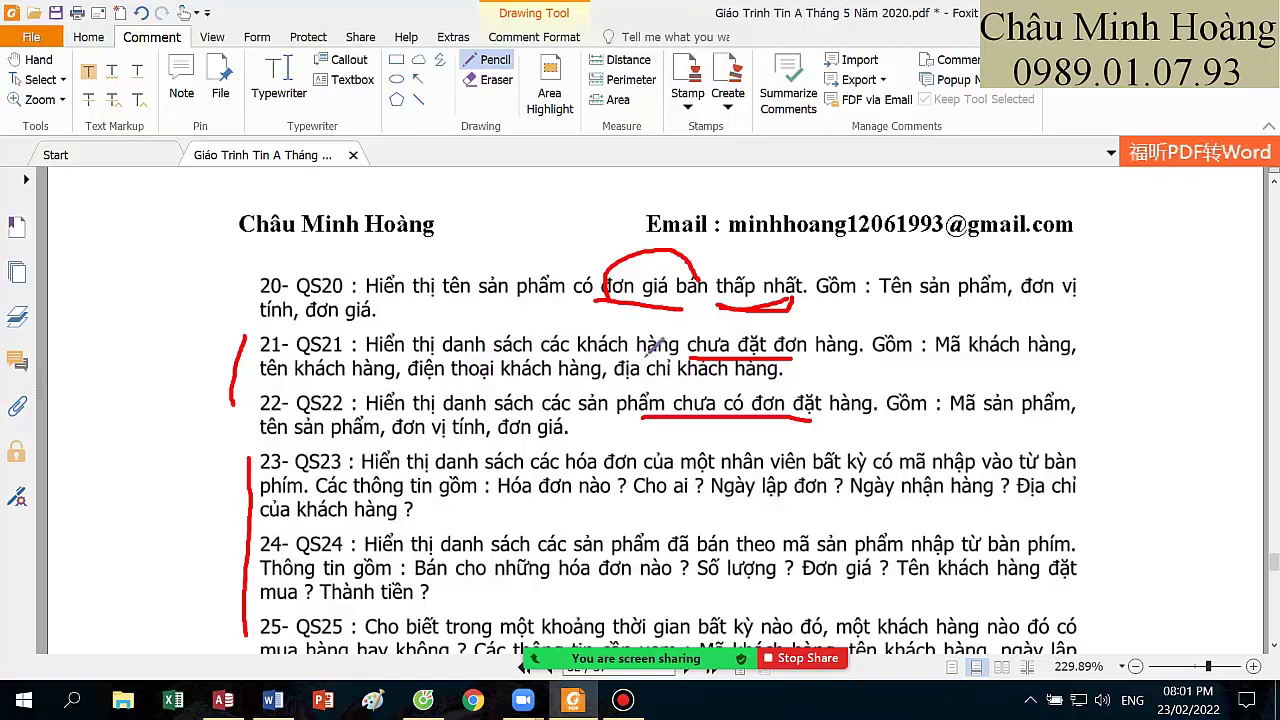
- Extend the QS21 underline to "đơn hàng" and underline the required customer code, name, phone and address fields
drag(792, 352, 830, 352)
drag(935, 360, 1068, 354)
drag(316, 374, 510, 381)
drag(634, 395, 658, 393)
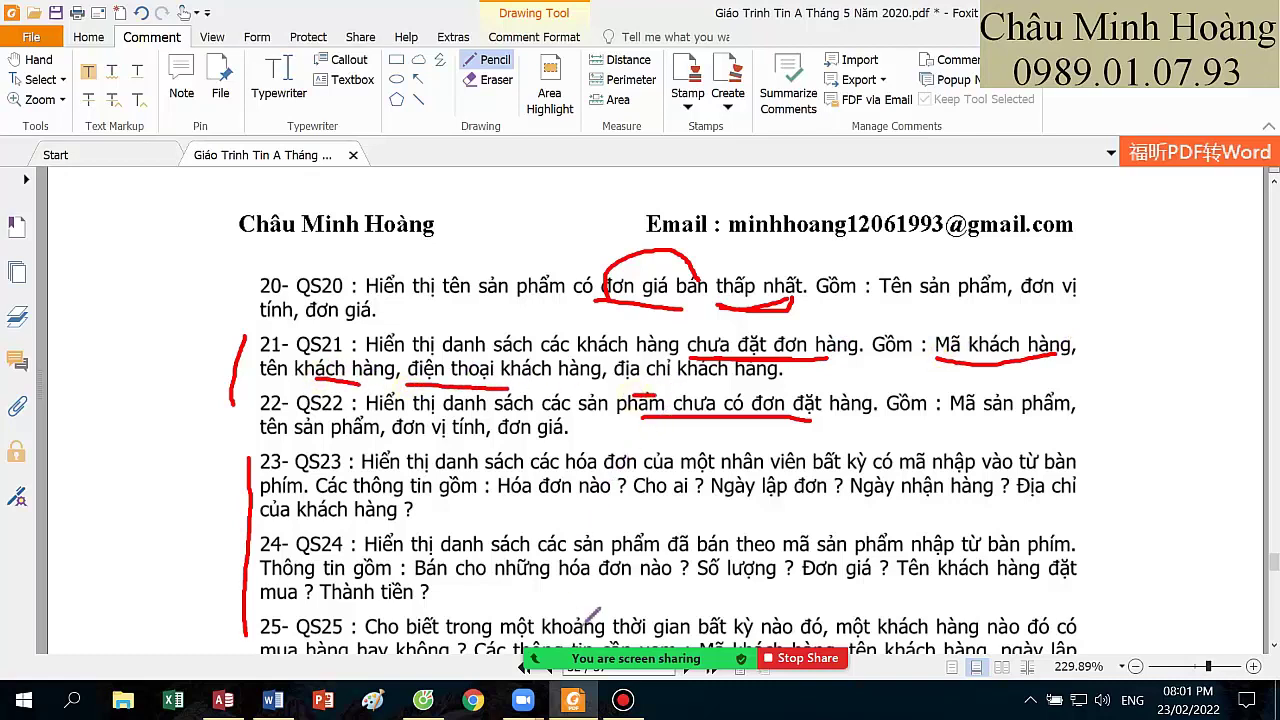
- Switch to Access and create a new query in design view based on the Khách Hàng table
mouse_move(640, 659)
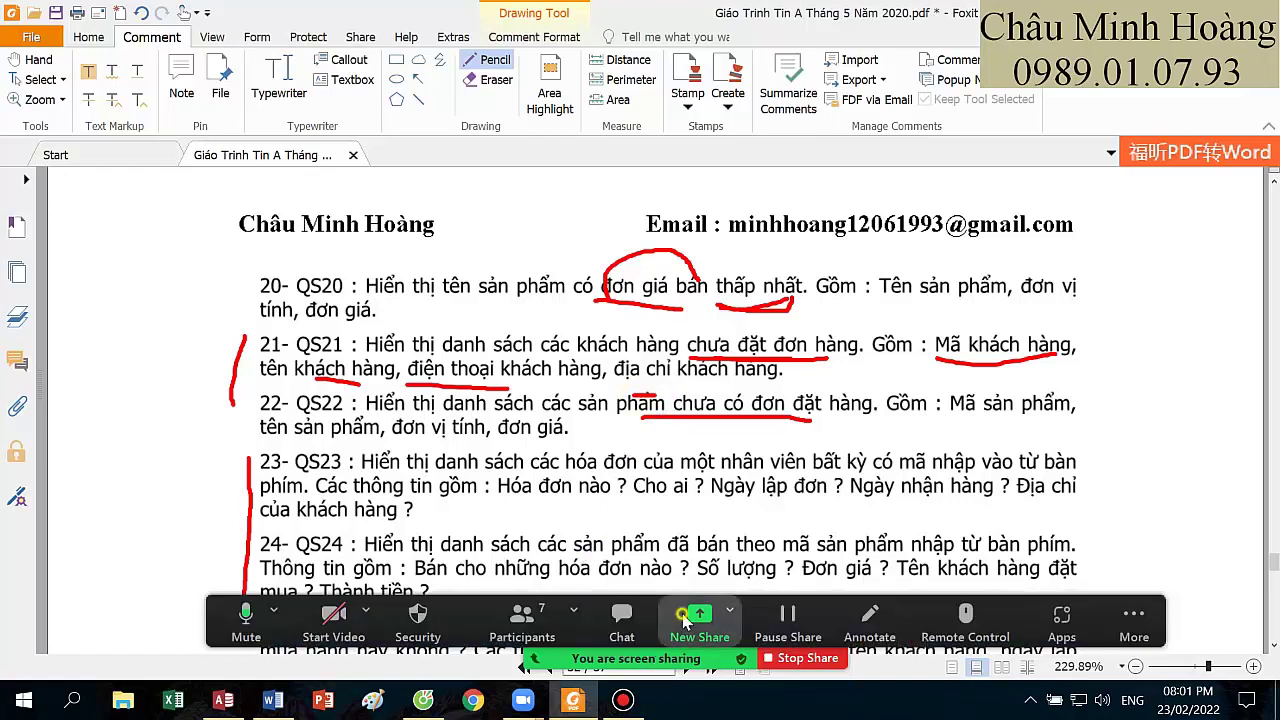
click(684, 622)
double_click(549, 416)
click(148, 46)
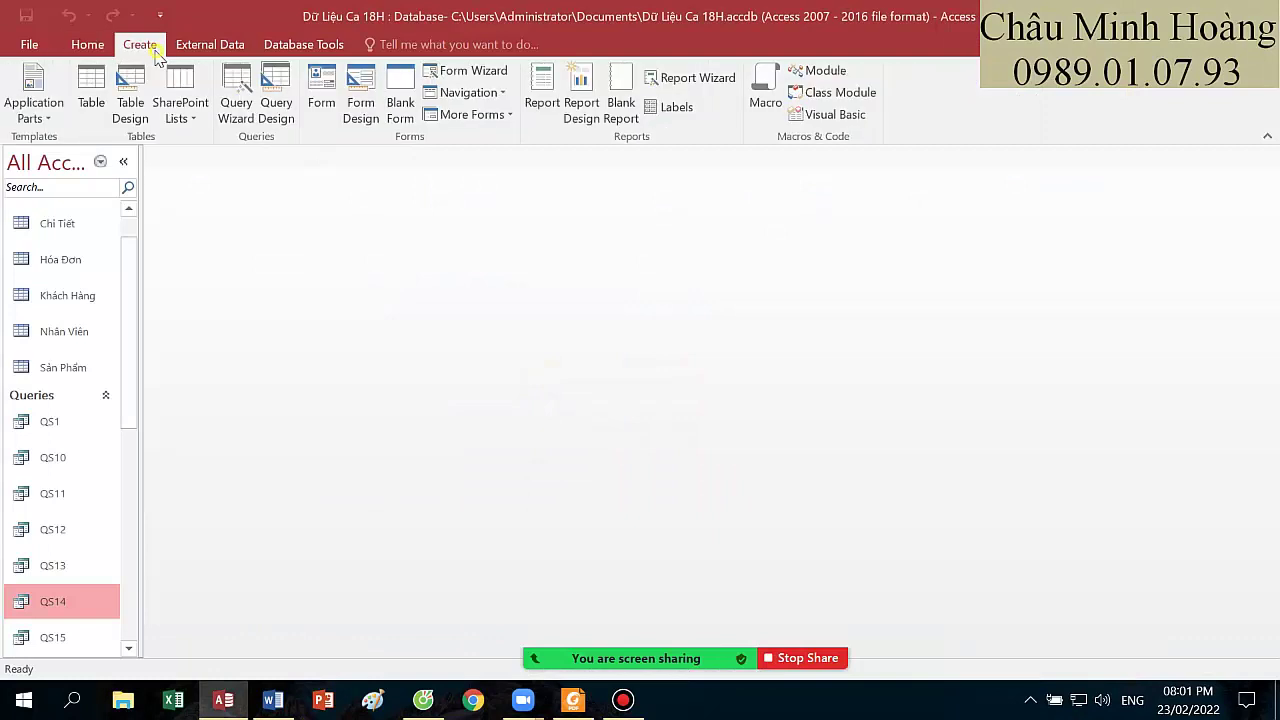
click(283, 110)
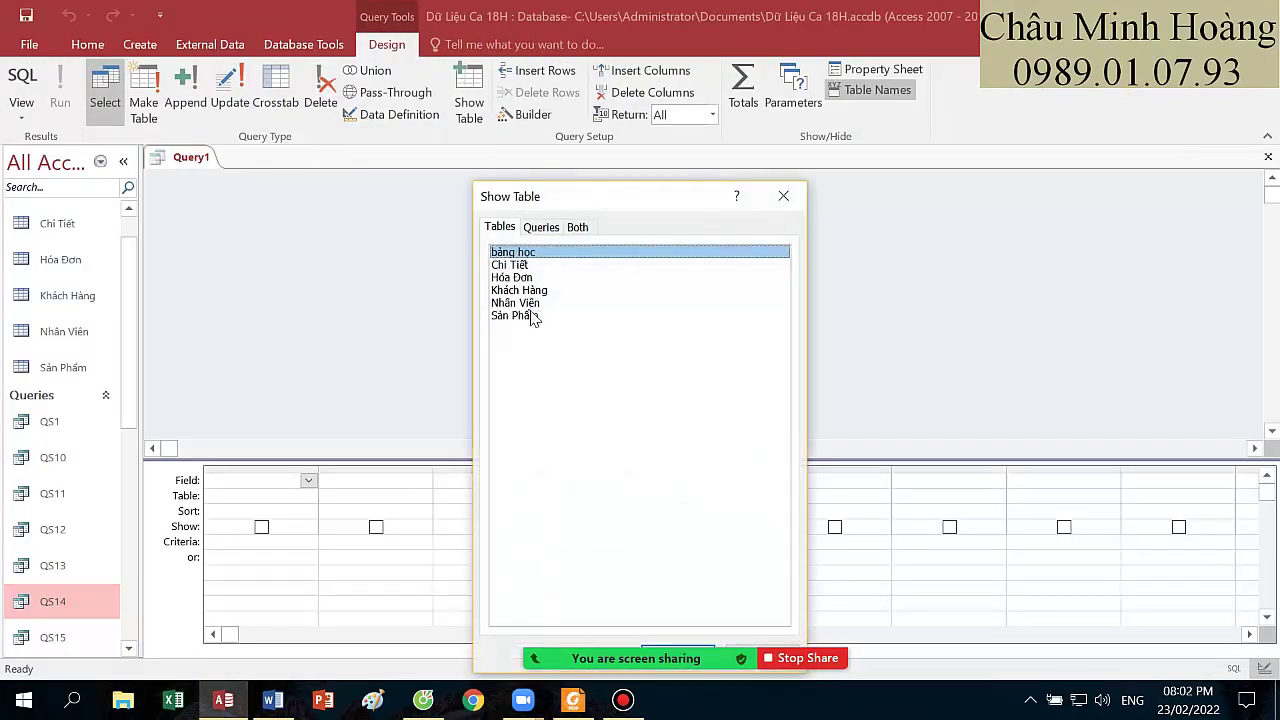
double_click(522, 290)
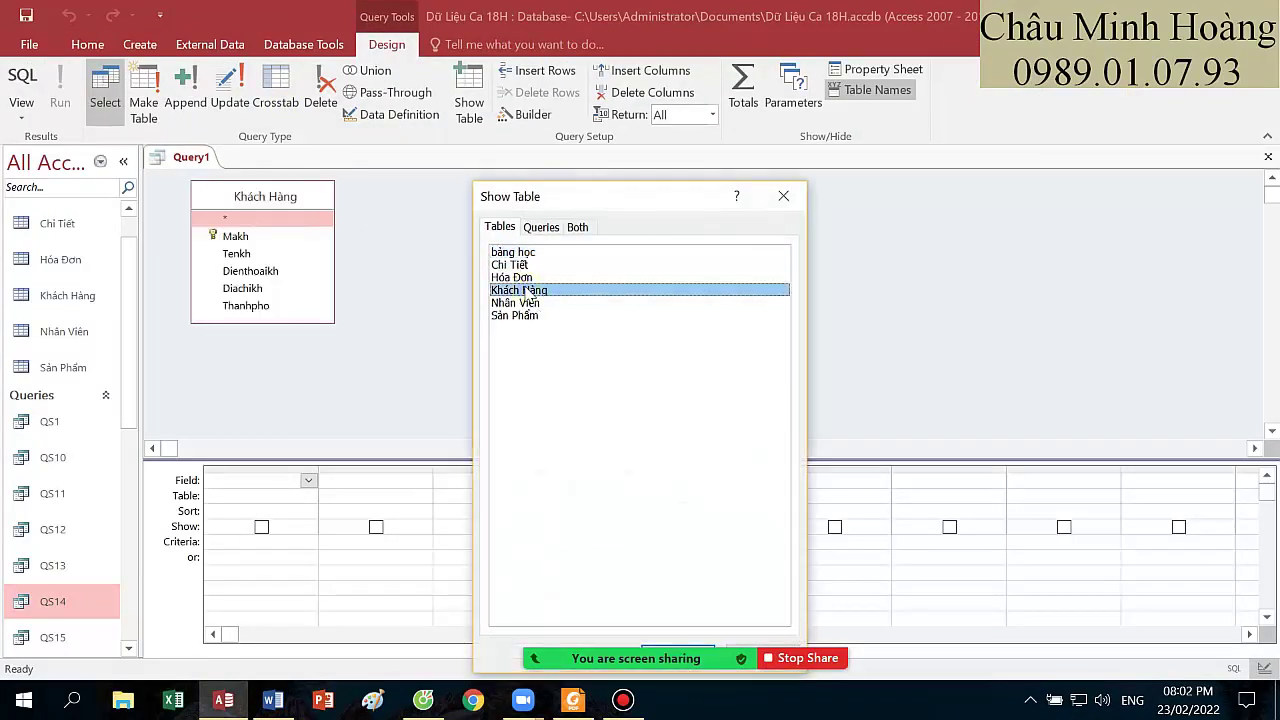
click(783, 196)
- Recheck the QS21 fields in the PDF and add Makh and Tenkh from Khách Hàng to the query
click(576, 700)
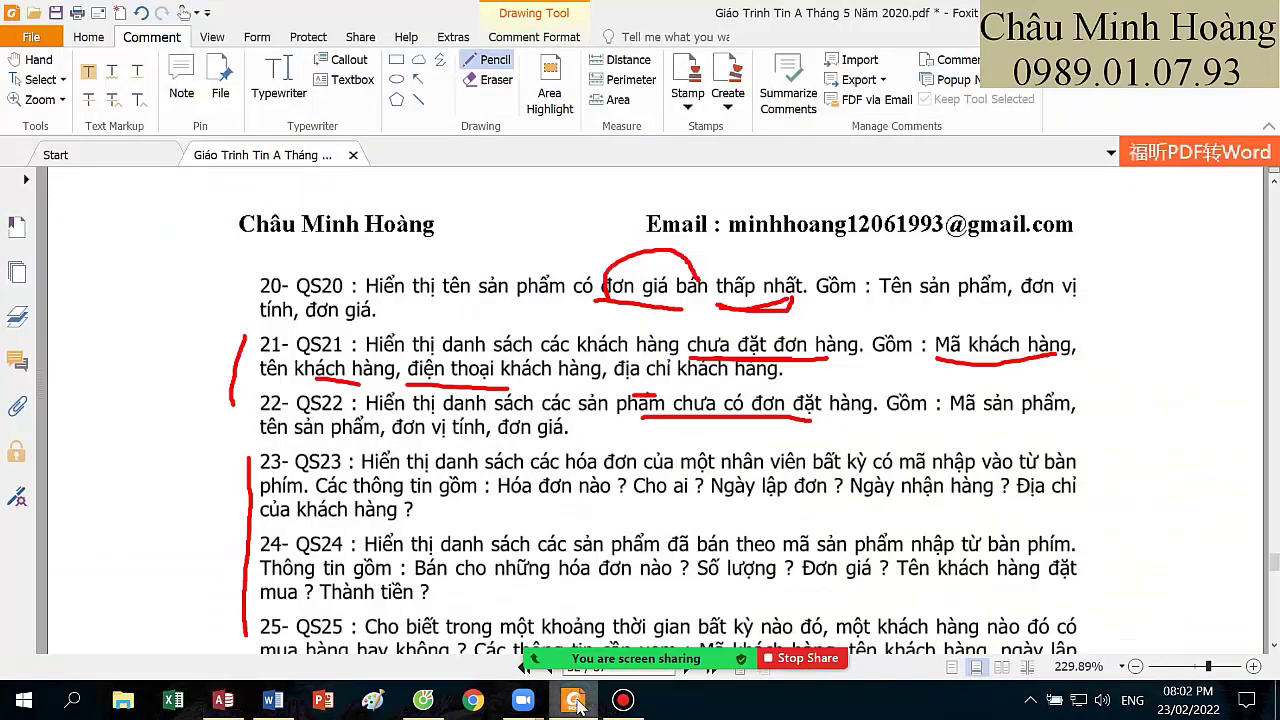
click(576, 700)
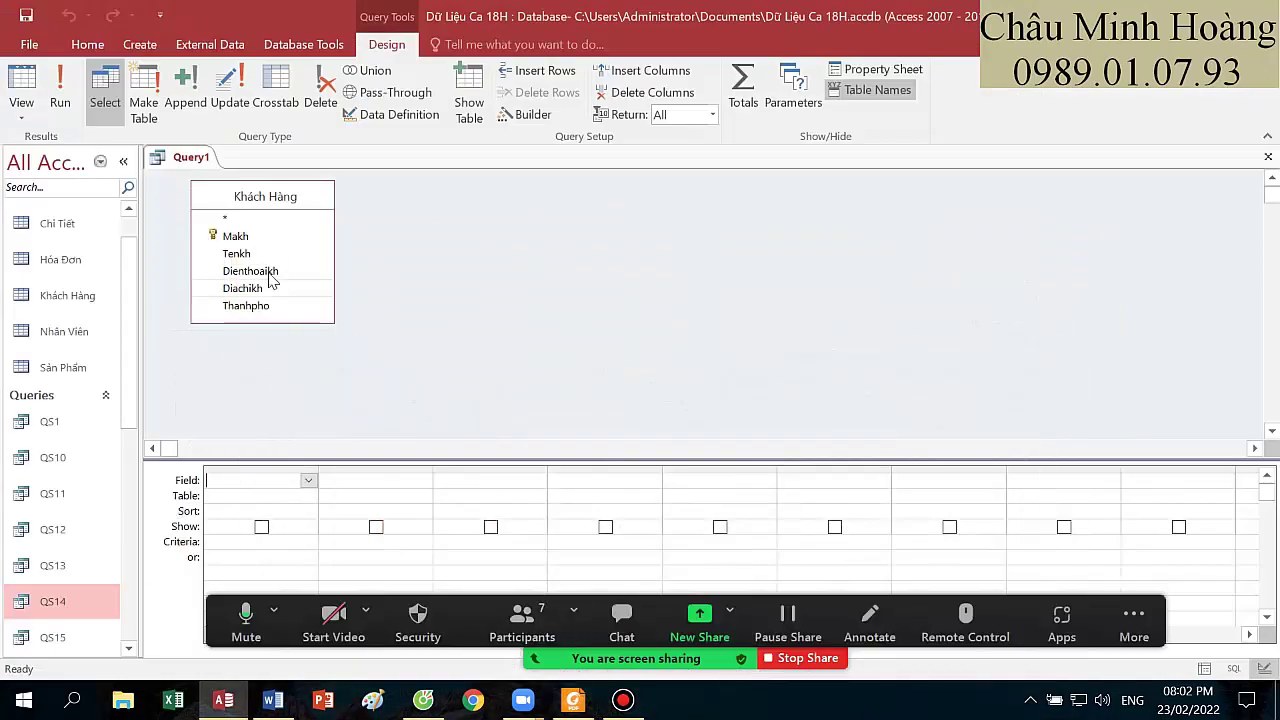
double_click(237, 236)
double_click(240, 253)
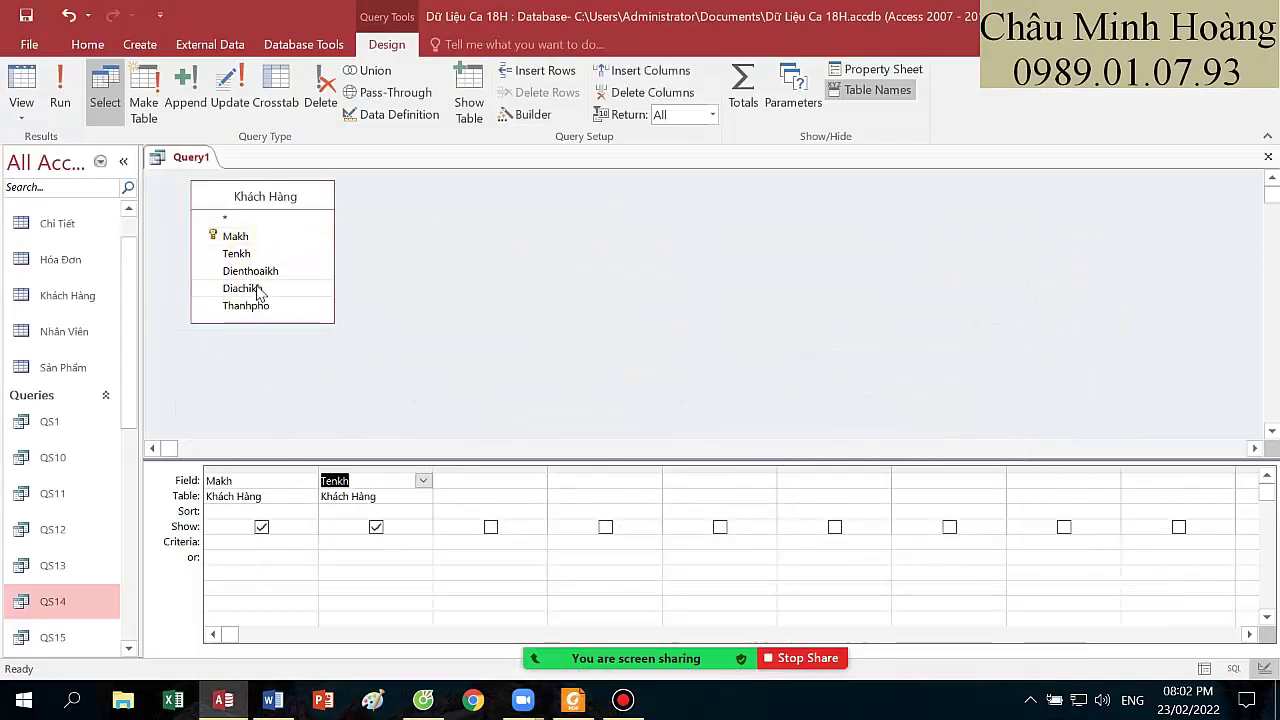
click(570, 700)
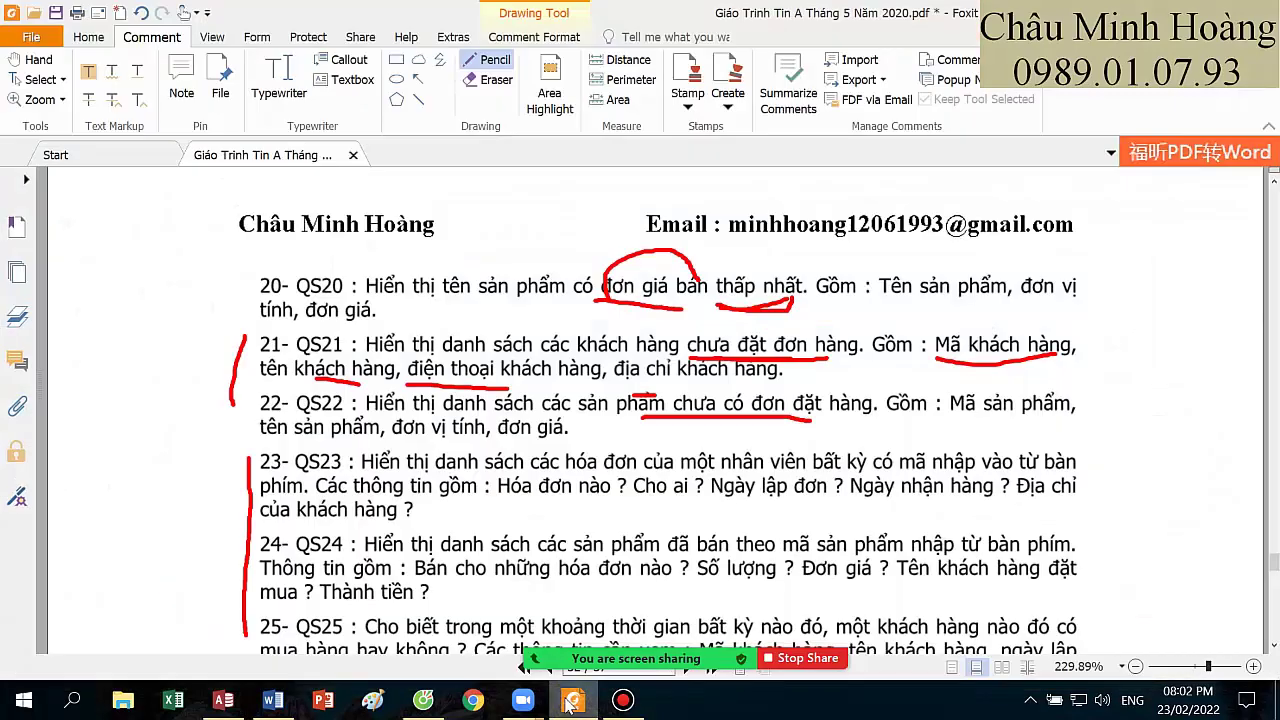
click(572, 700)
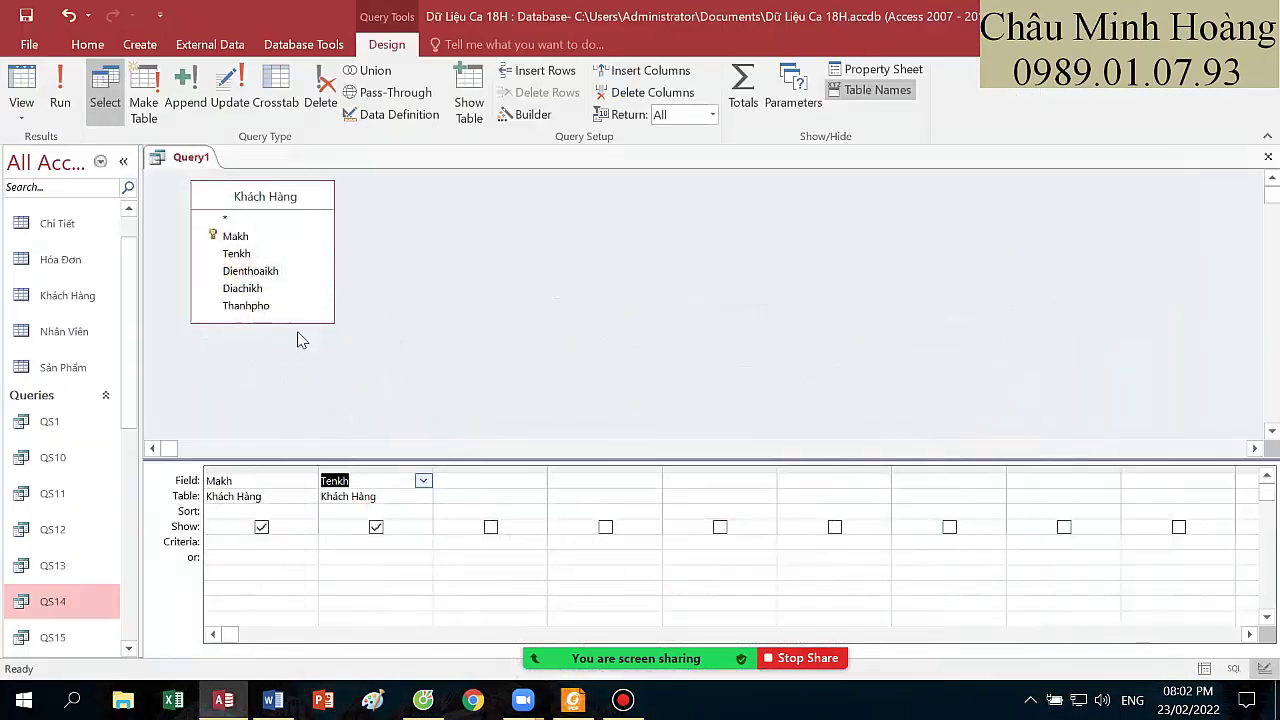
- Add Dienthoaikh and Diachikh as the third and fourth fields of the query
click(262, 289)
double_click(262, 289)
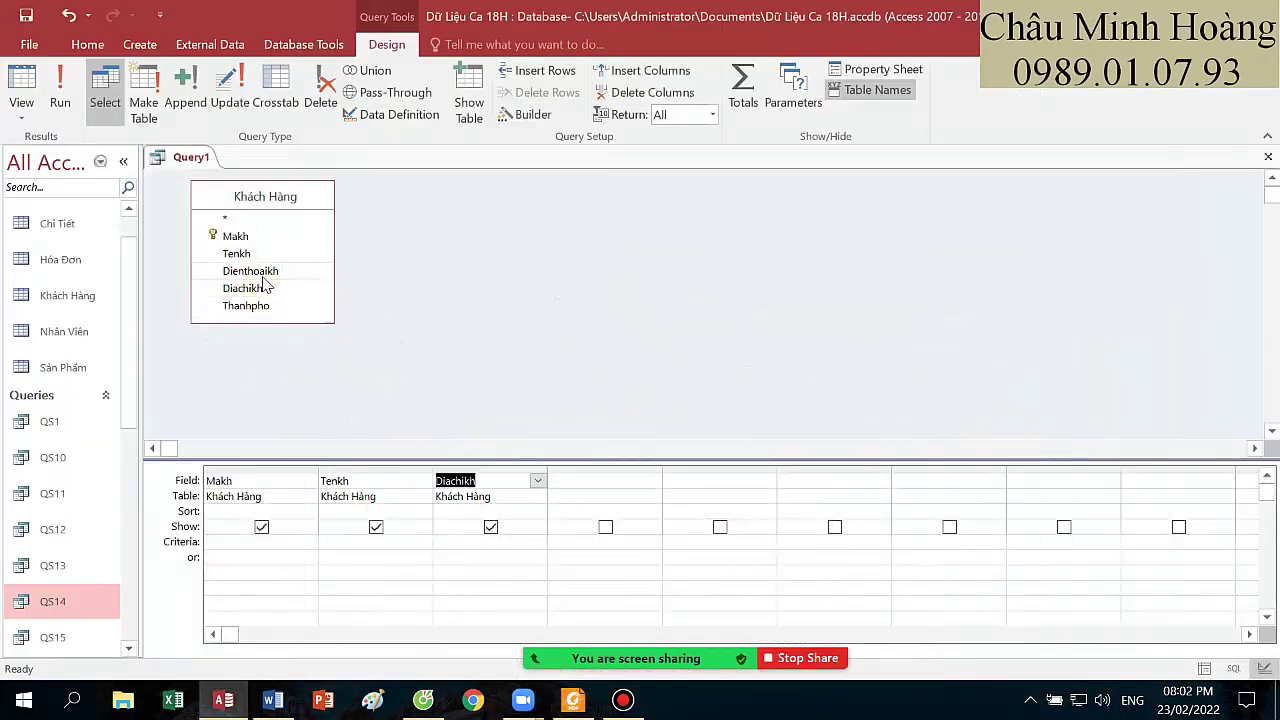
click(537, 481)
click(465, 540)
click(594, 484)
double_click(264, 288)
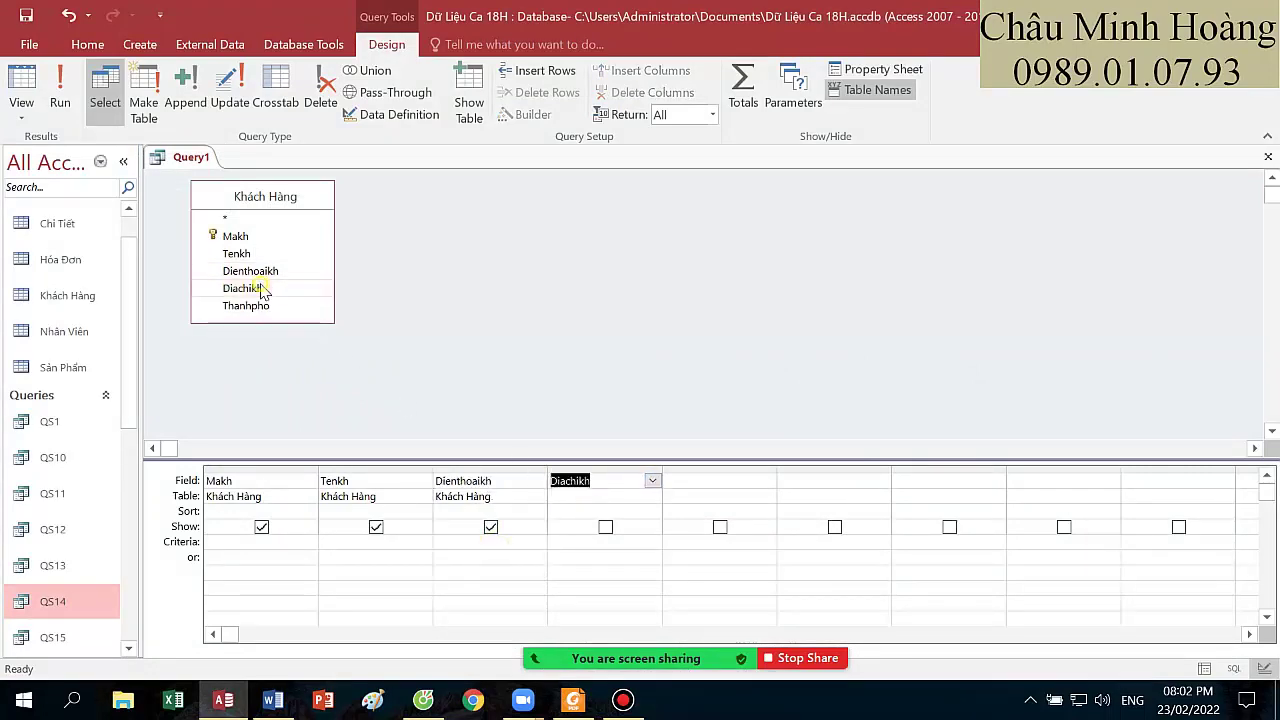
click(623, 700)
click(623, 700)
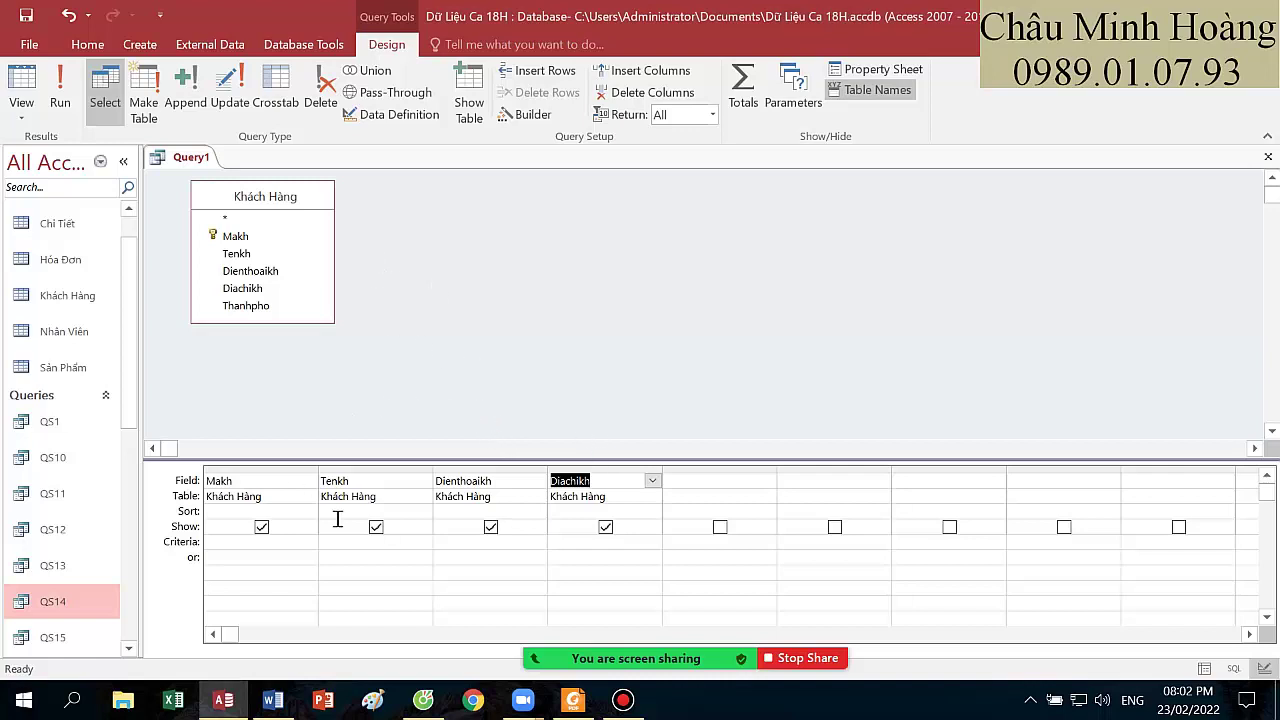
click(264, 467)
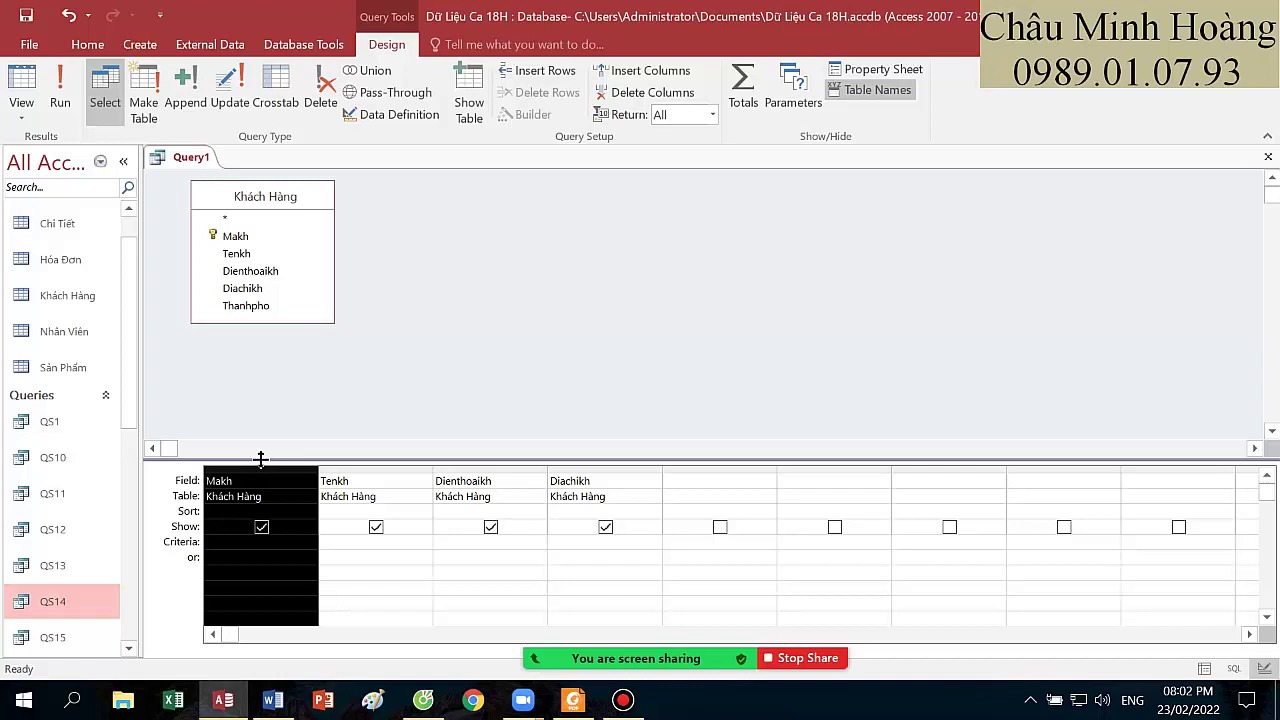
click(680, 481)
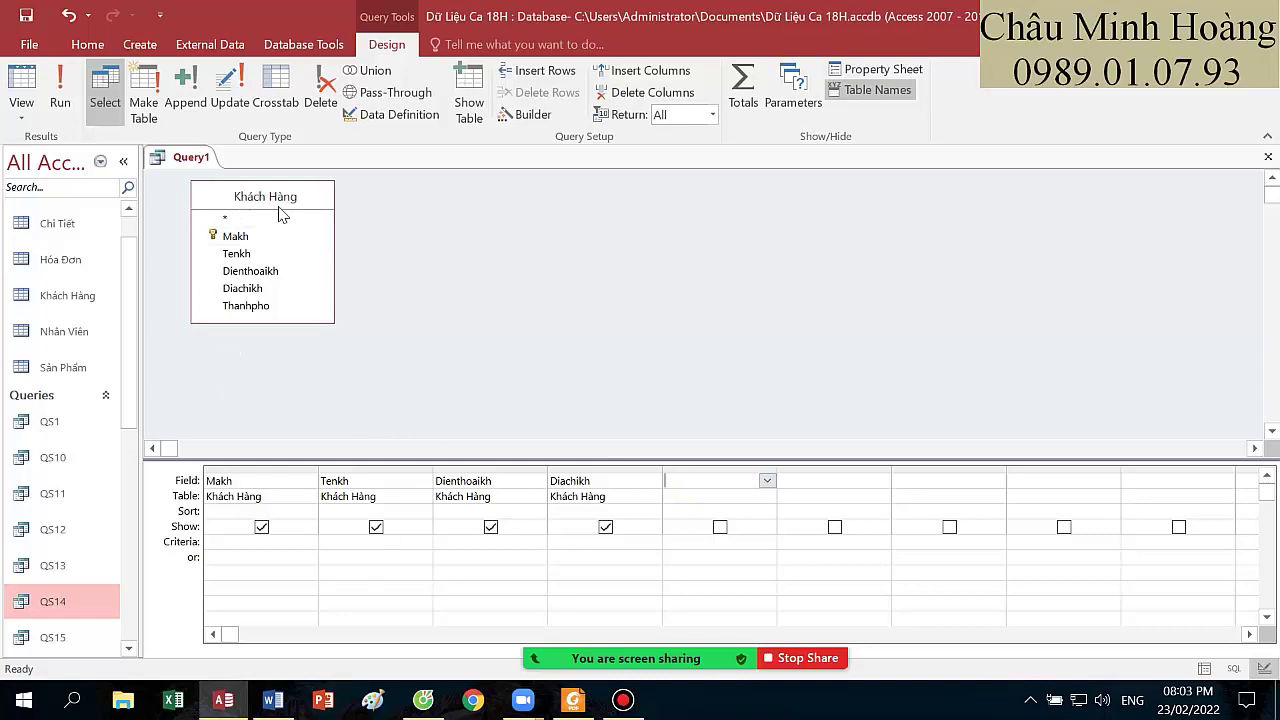
- Open the Hóa Đơn table and compare its Makh column with the customer codes in the query's datasheet
click(83, 268)
right_click(85, 274)
click(110, 277)
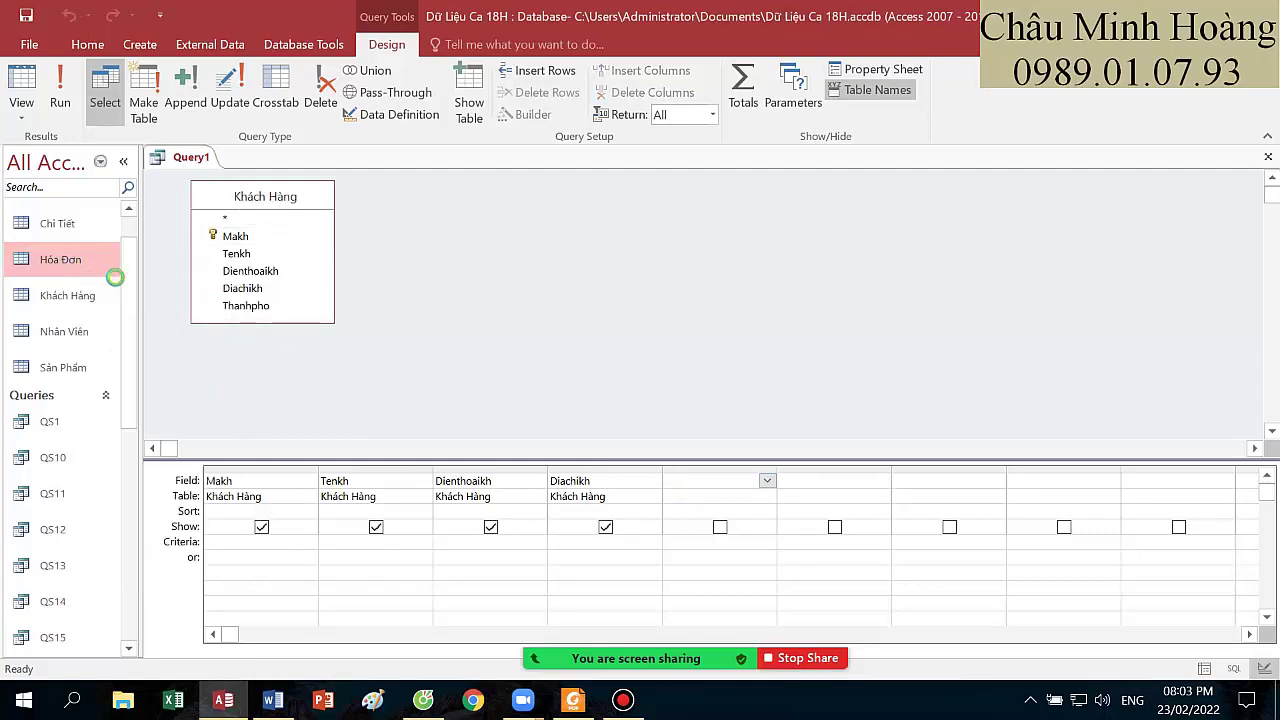
click(230, 180)
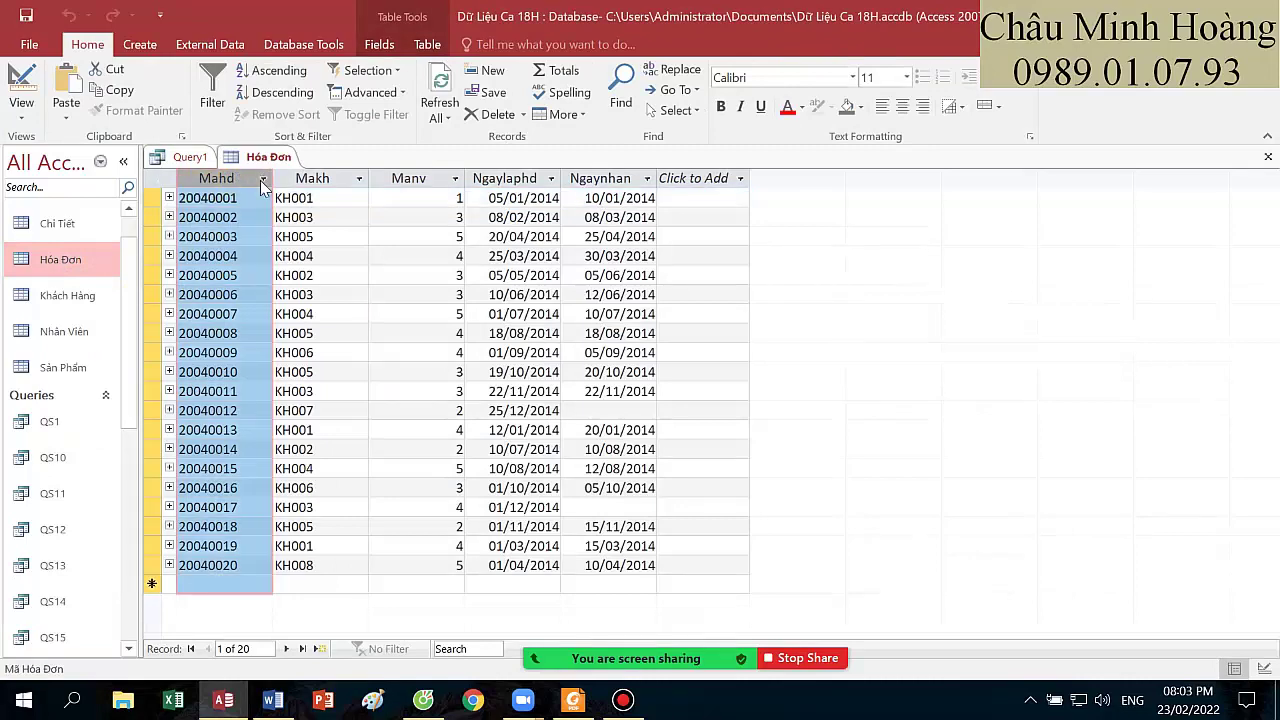
click(308, 179)
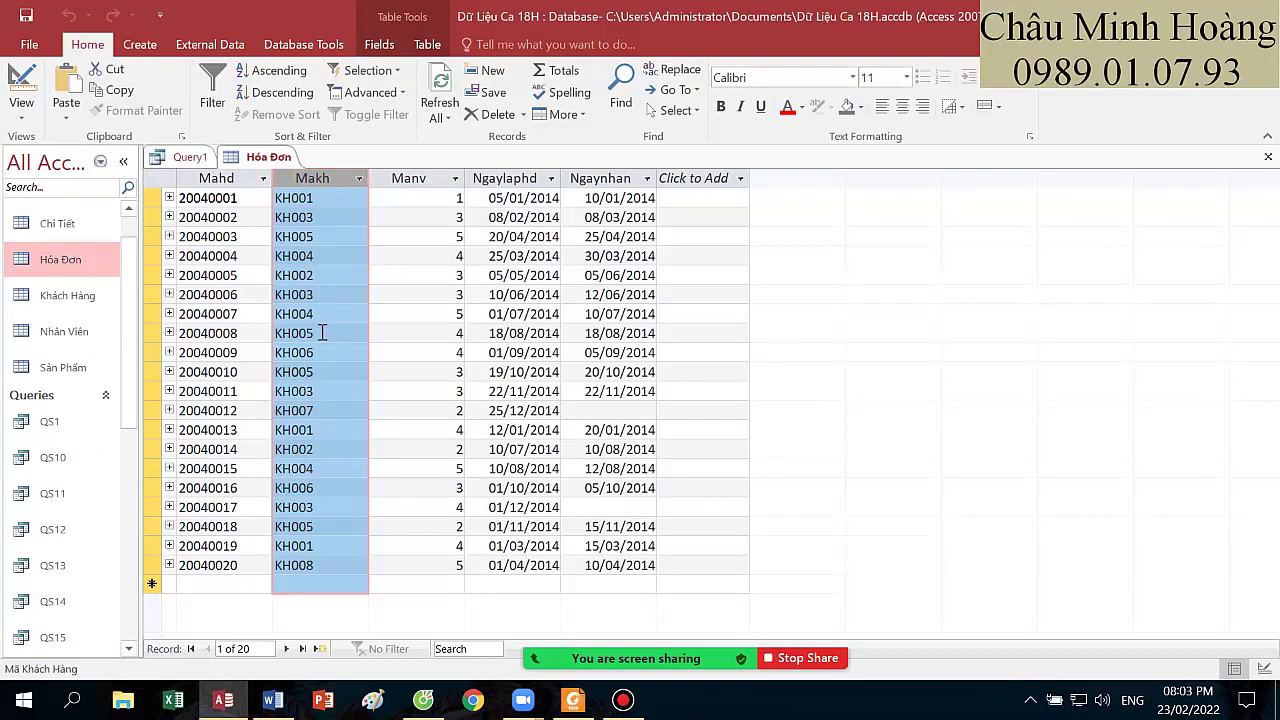
click(183, 164)
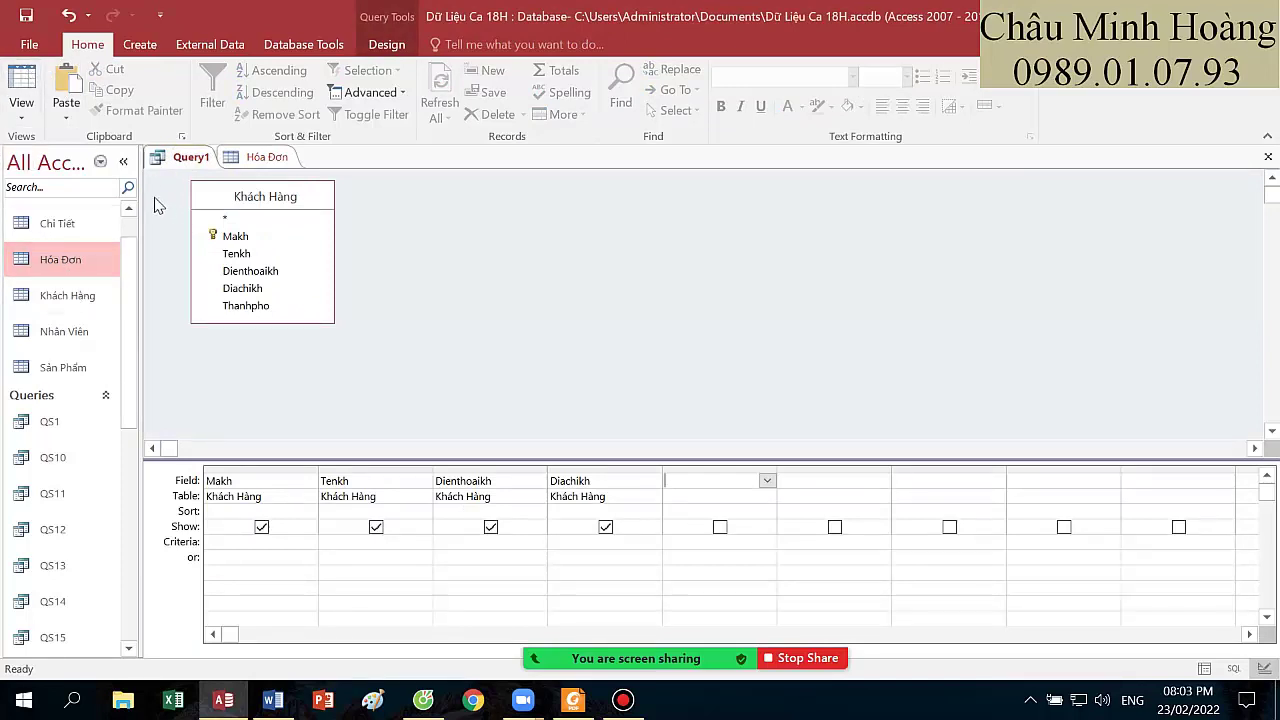
click(21, 88)
click(200, 179)
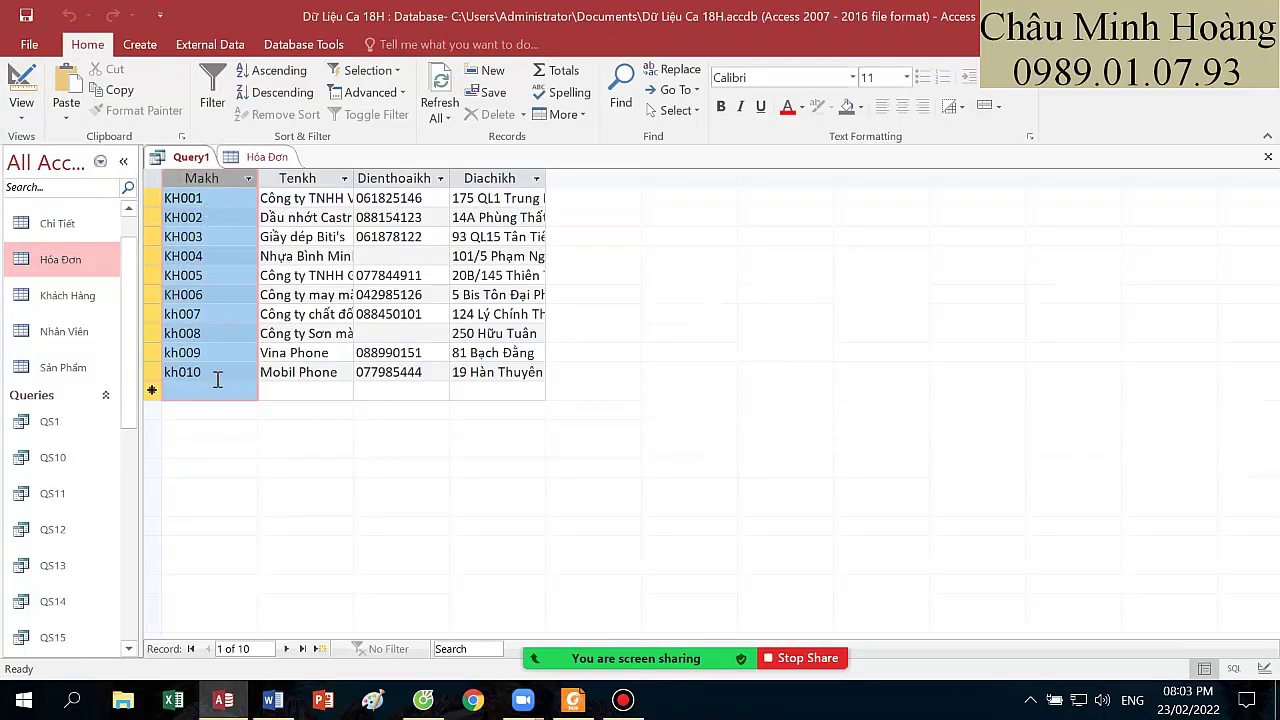
click(266, 158)
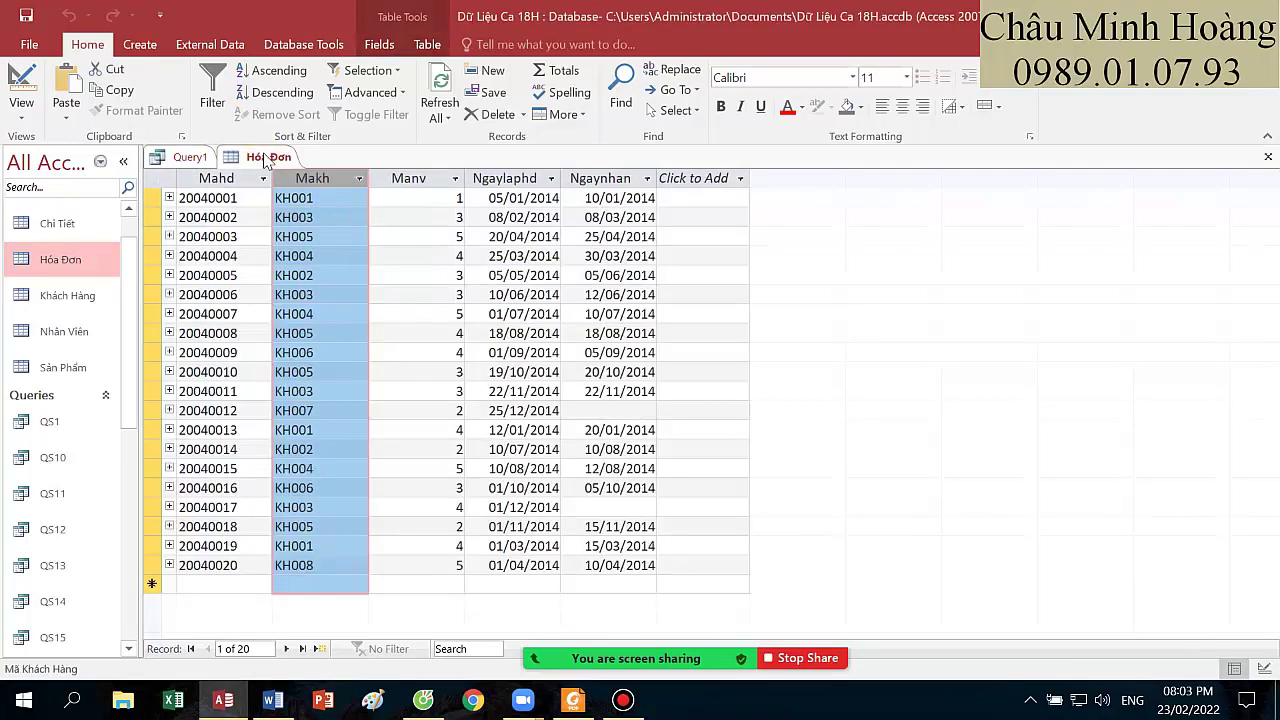
- Sort Hóa Đơn by Makh from A to Z, check which customer codes have invoices, and close the table
click(359, 179)
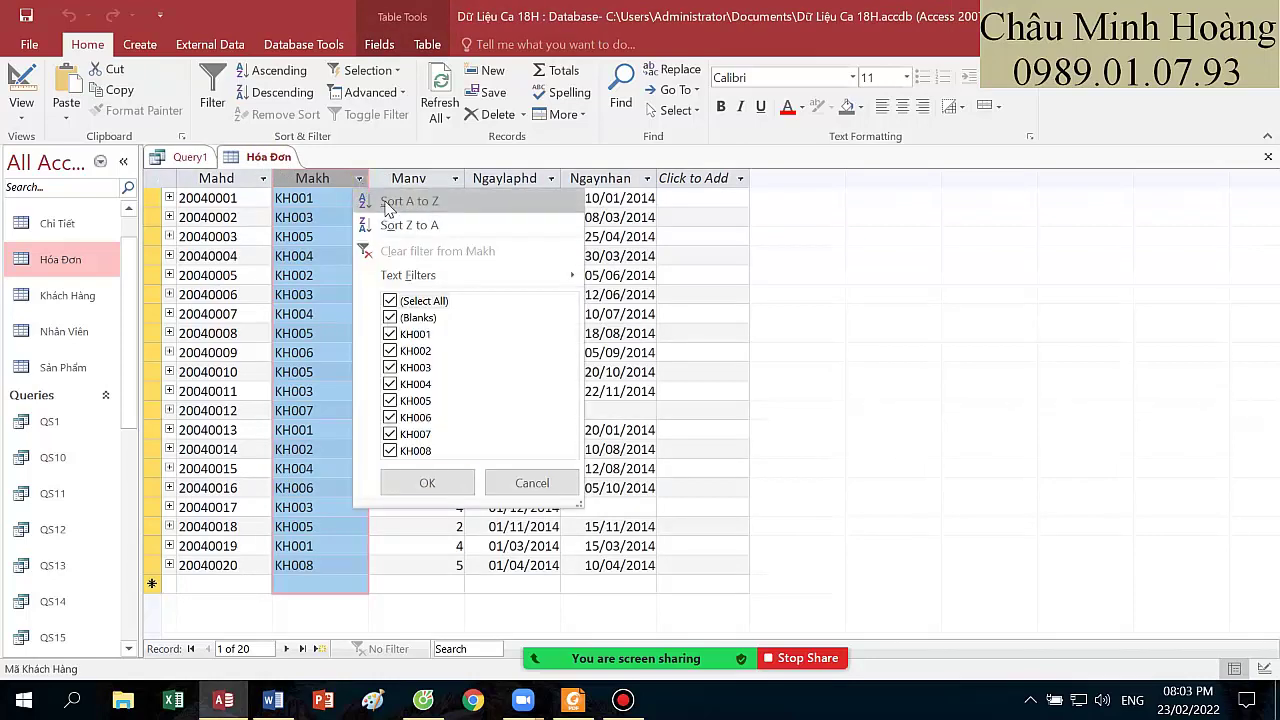
click(388, 203)
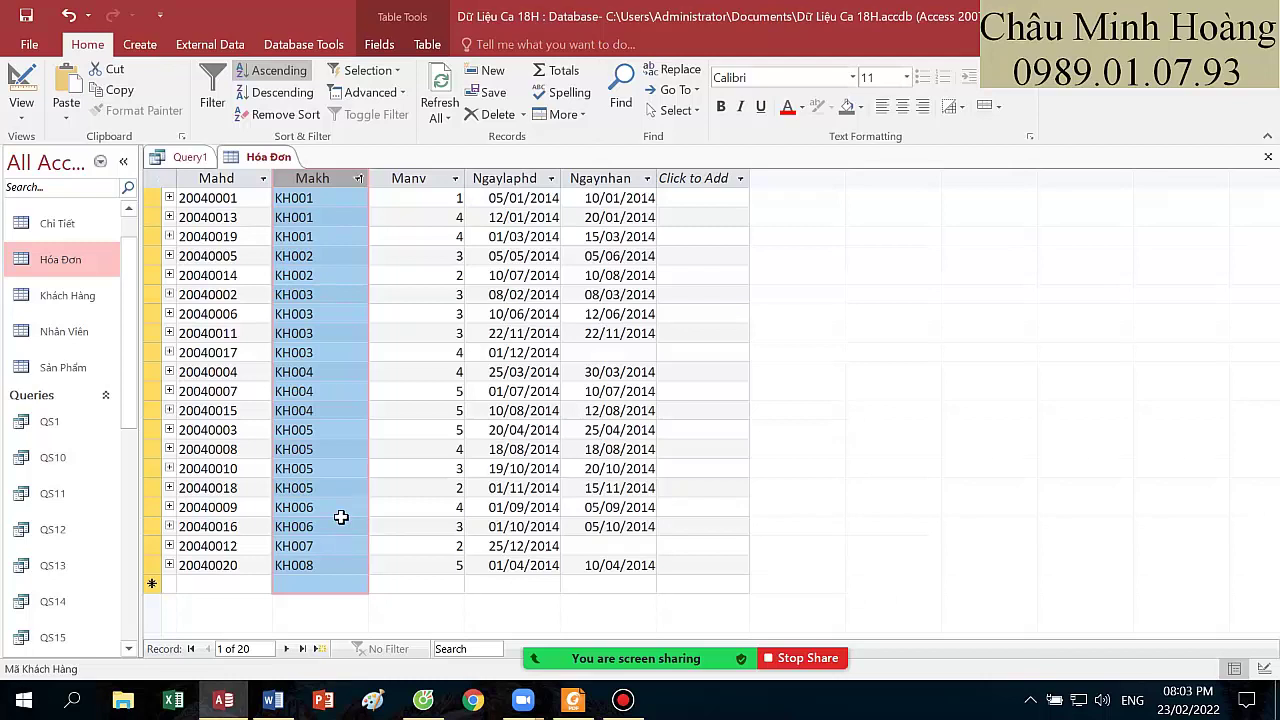
click(334, 198)
click(330, 256)
click(330, 312)
click(334, 386)
click(330, 450)
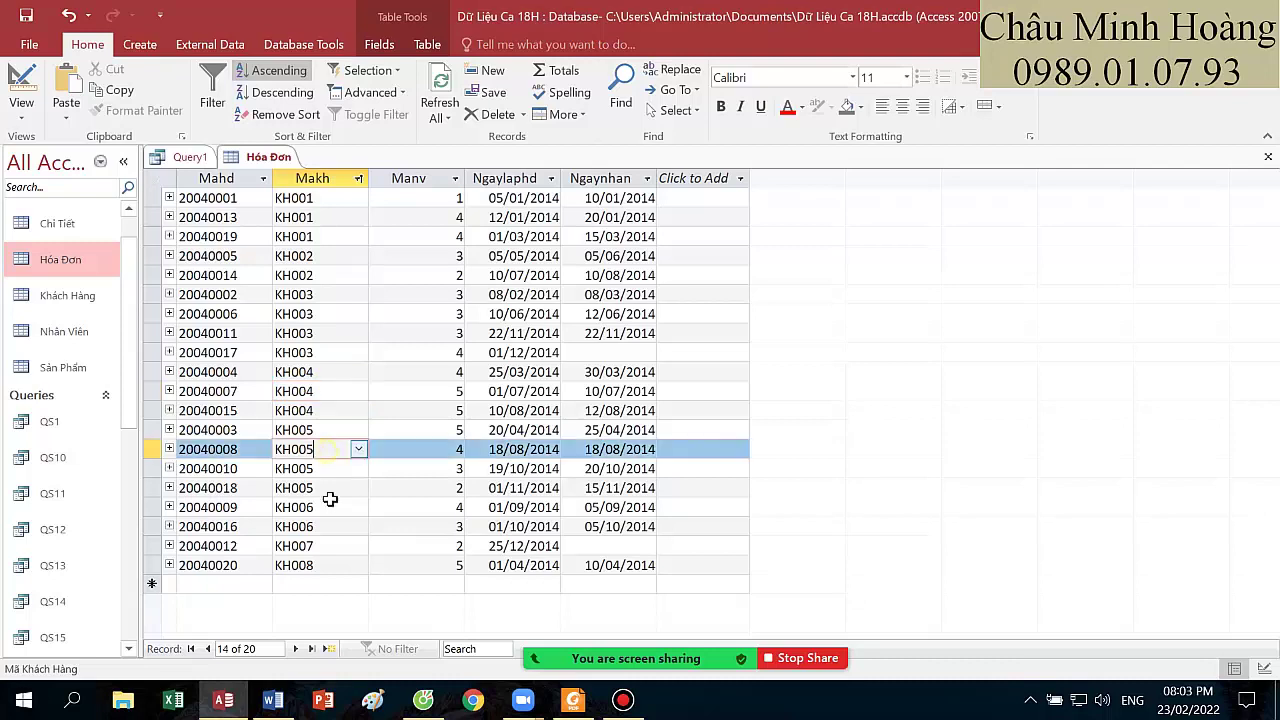
click(331, 508)
click(331, 545)
click(325, 566)
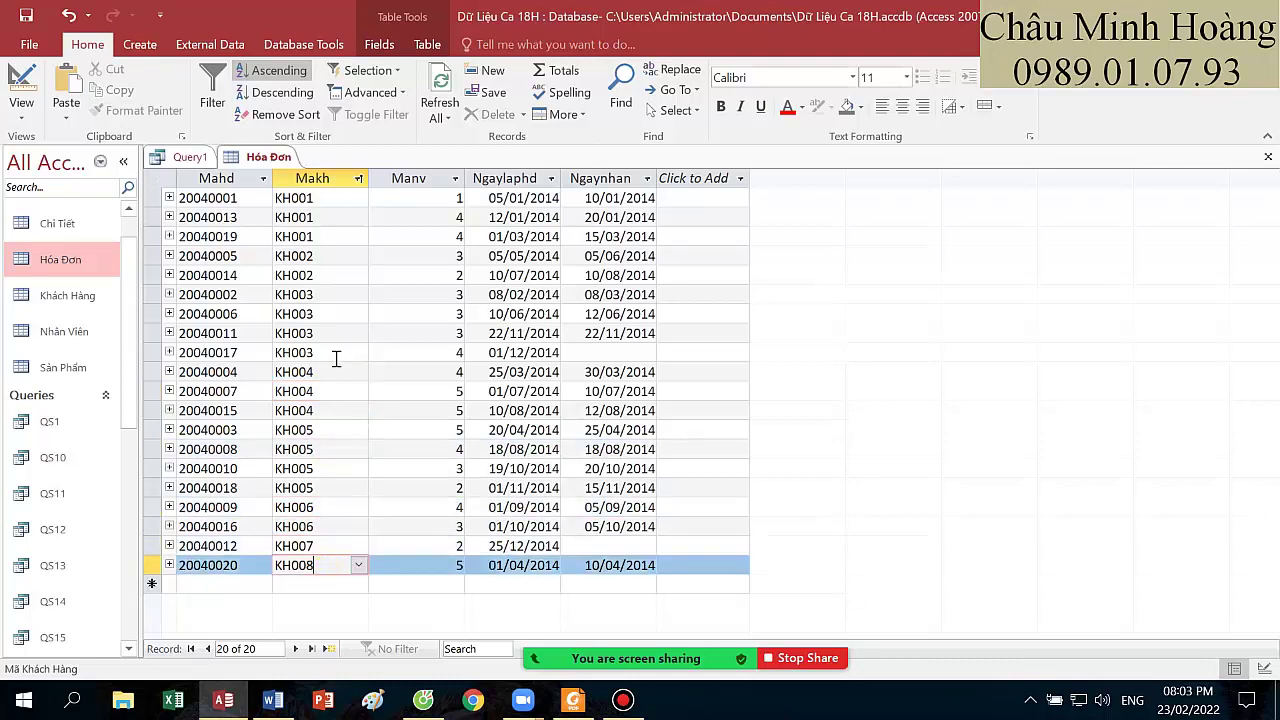
click(1268, 157)
click(647, 408)
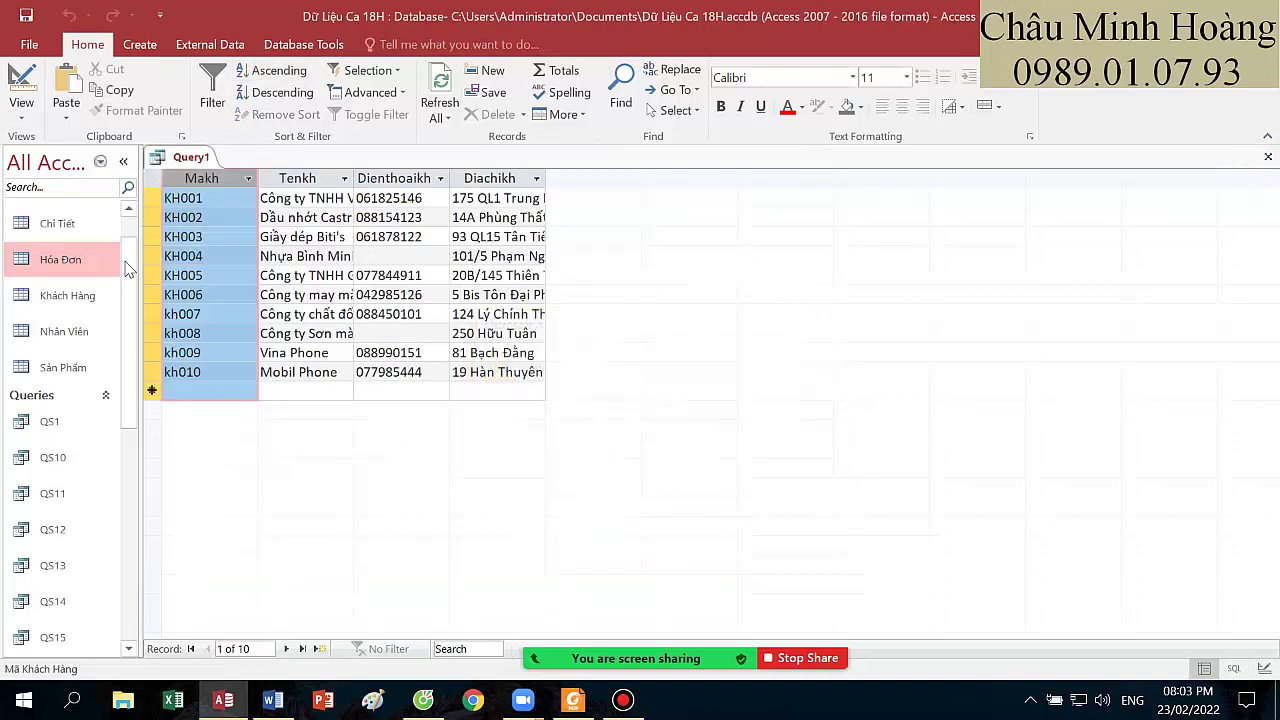
- Return to the query design and set the Makh criteria to the two customer codes without invoices, joined with Or
click(21, 90)
click(247, 542)
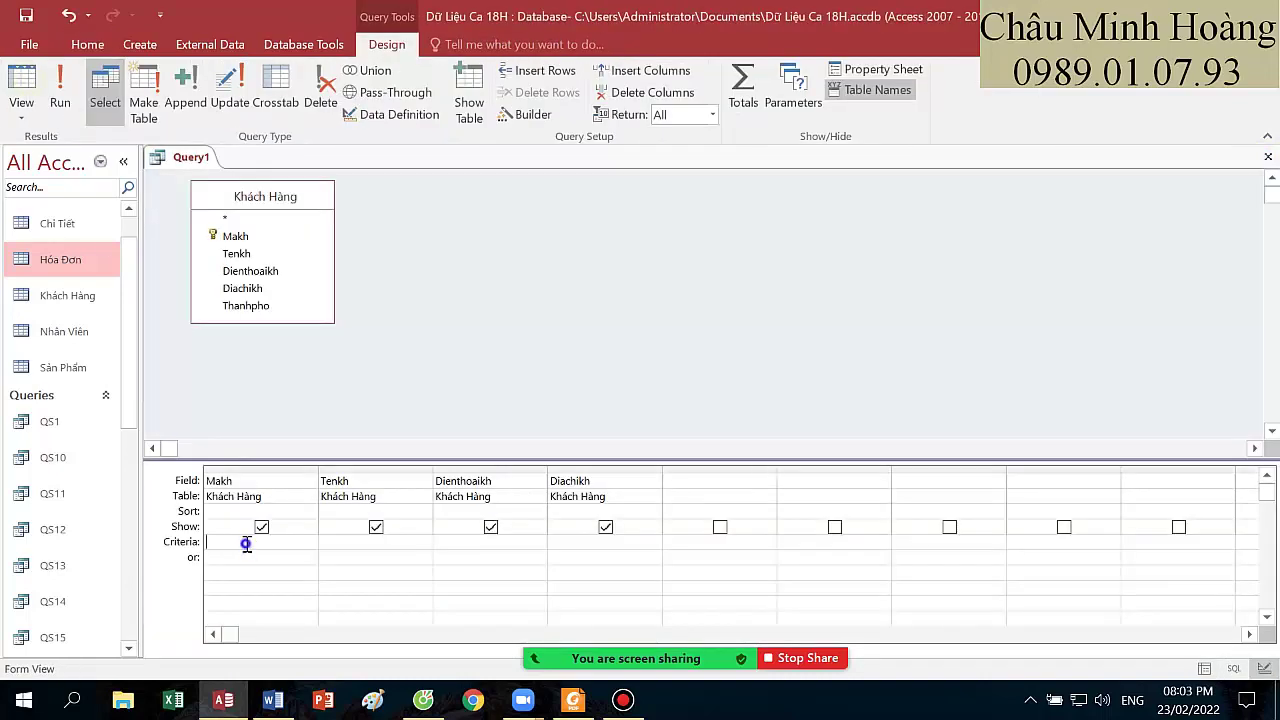
right_click(247, 542)
click(318, 507)
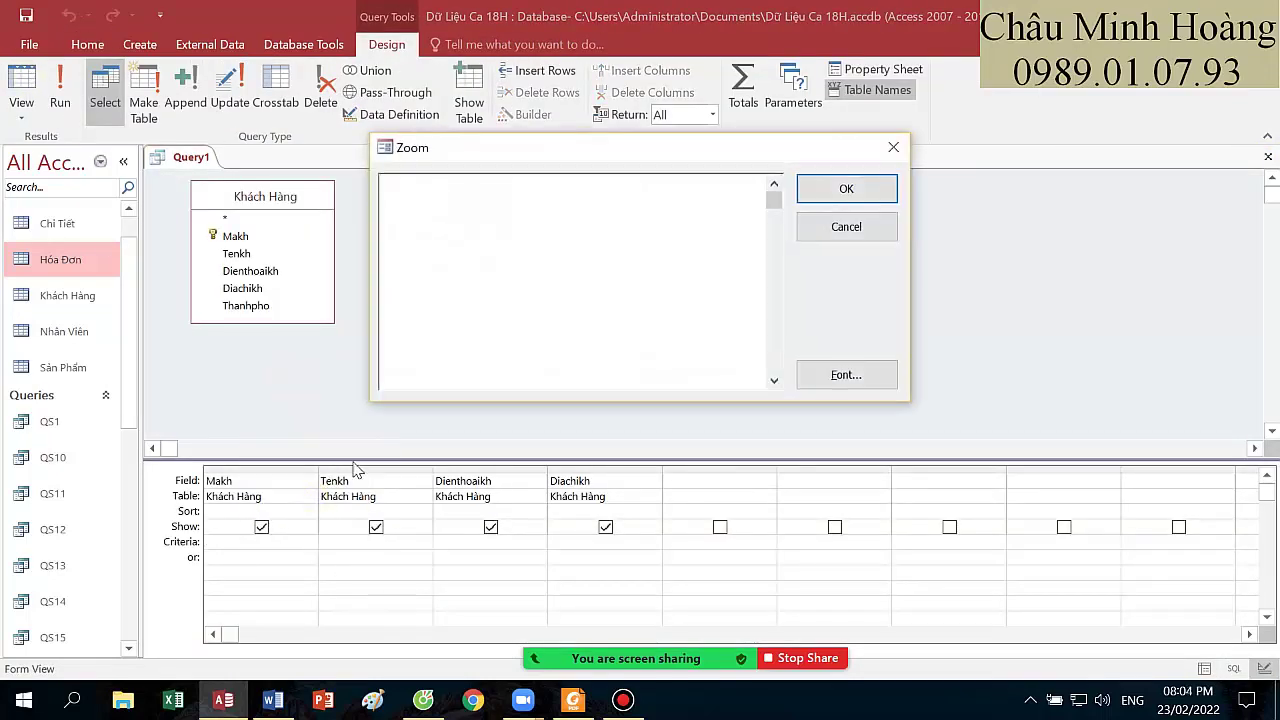
text("KH009)
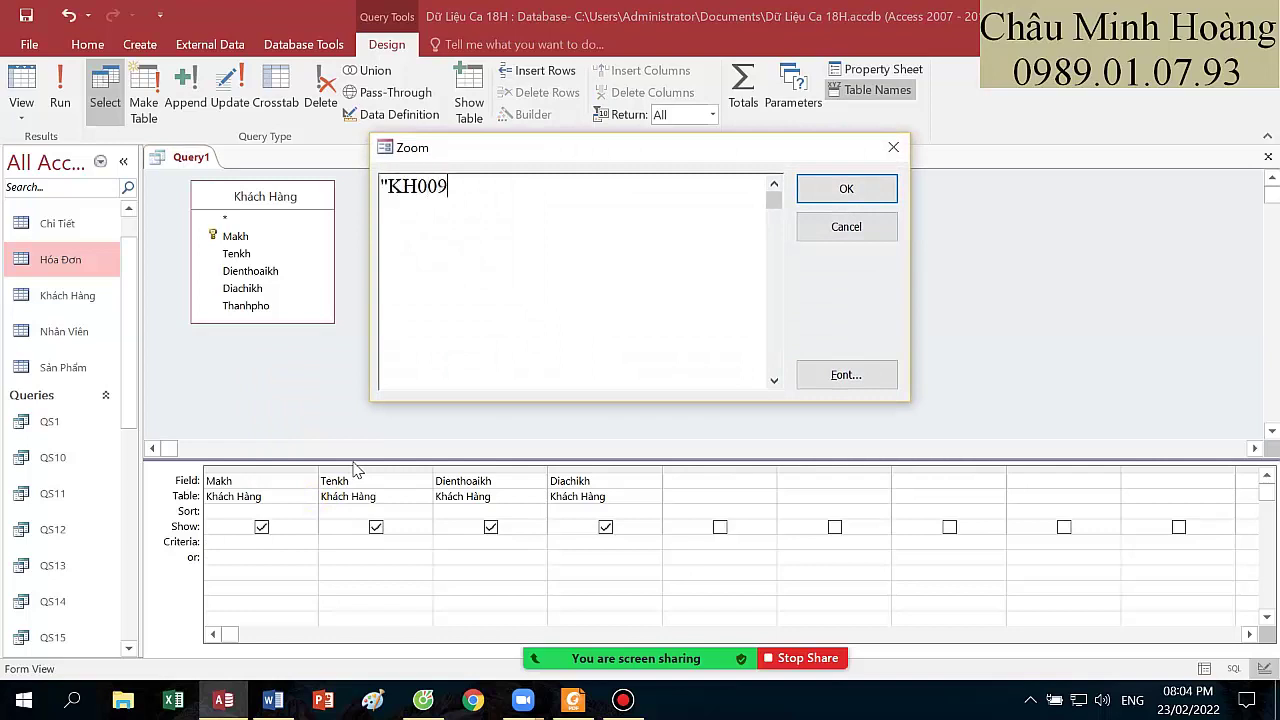
text(" or "KH010)
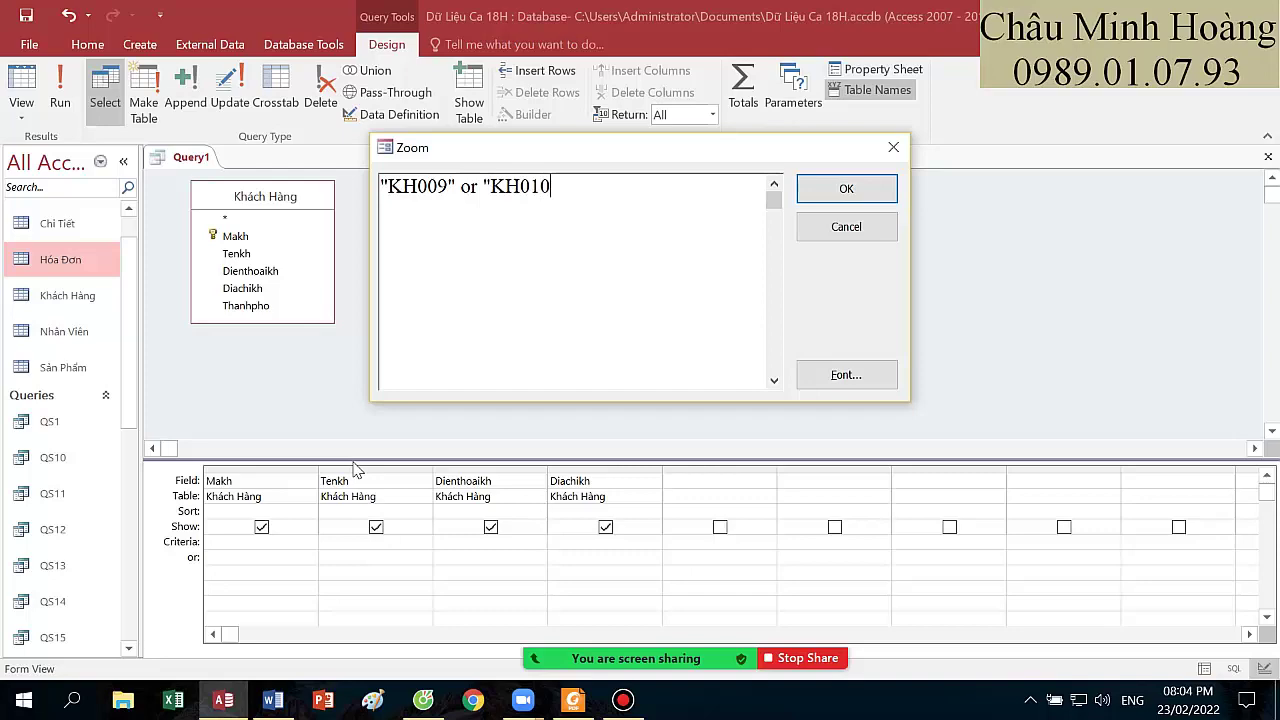
key(Return)
- Run the query to check the customers it returns, go back to the design, and switch to the PDF exercises
click(54, 110)
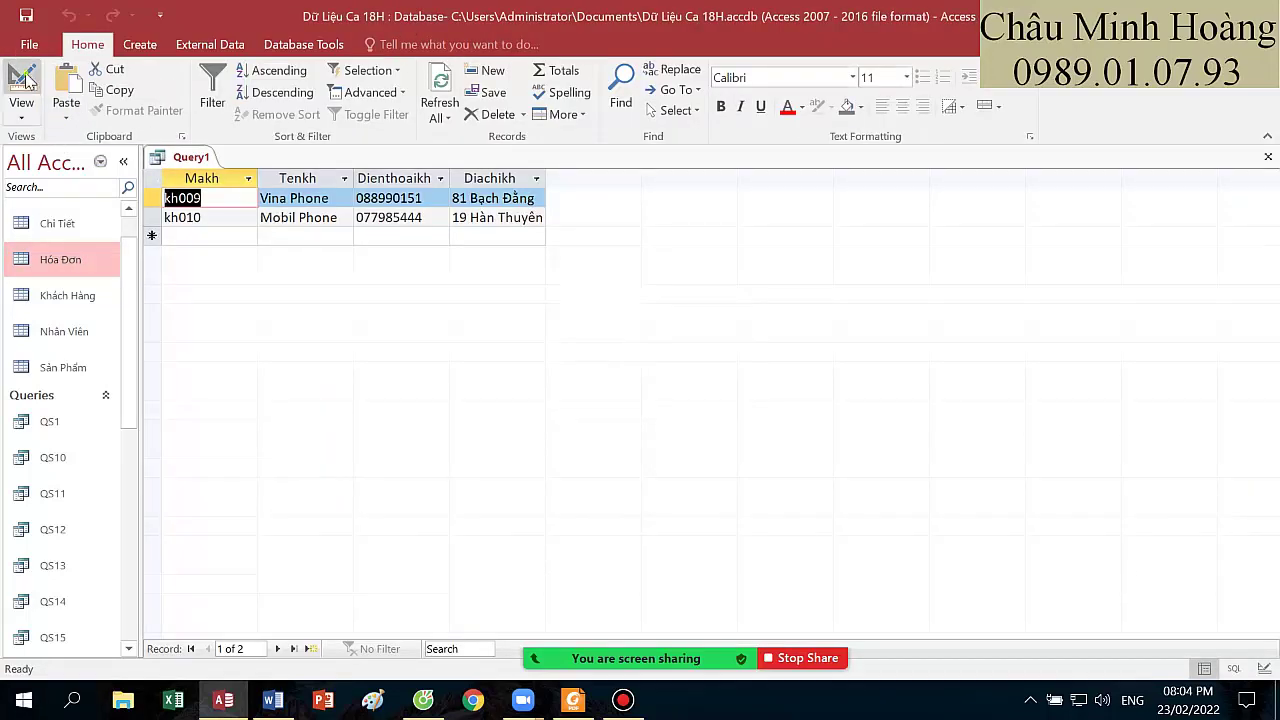
click(21, 82)
click(573, 700)
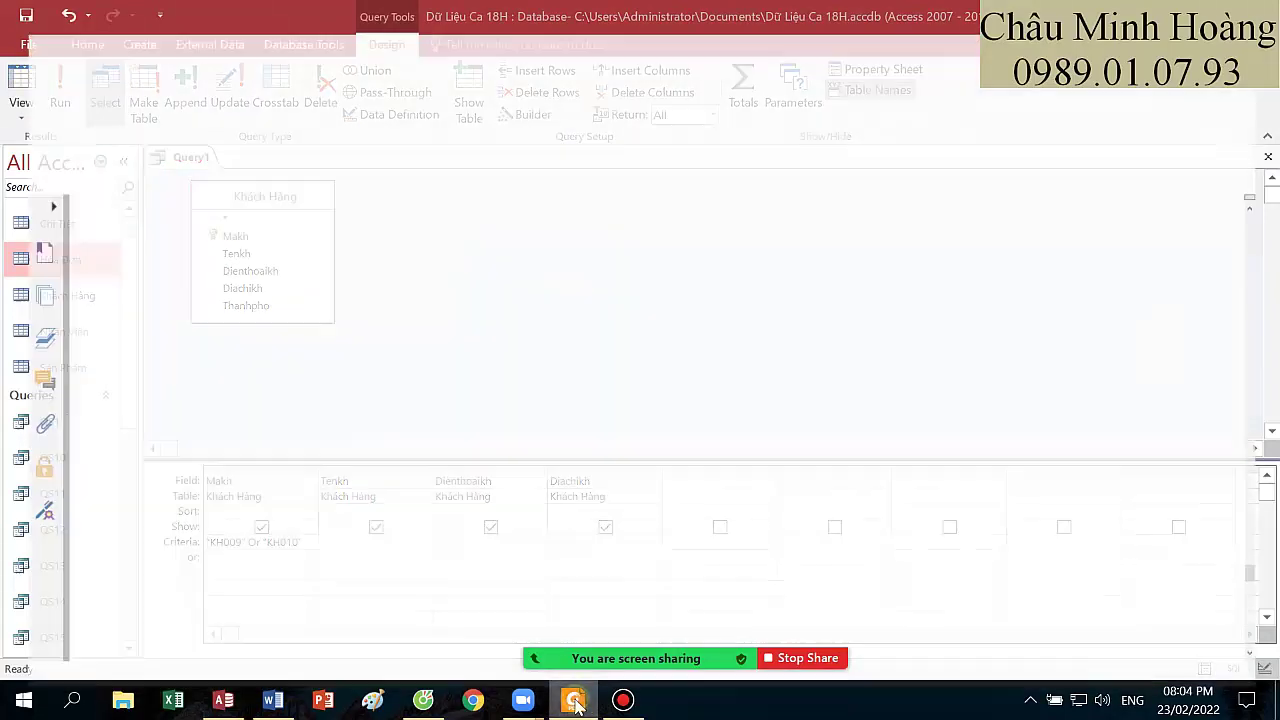
- Return to Access and save the query as QS21
click(573, 700)
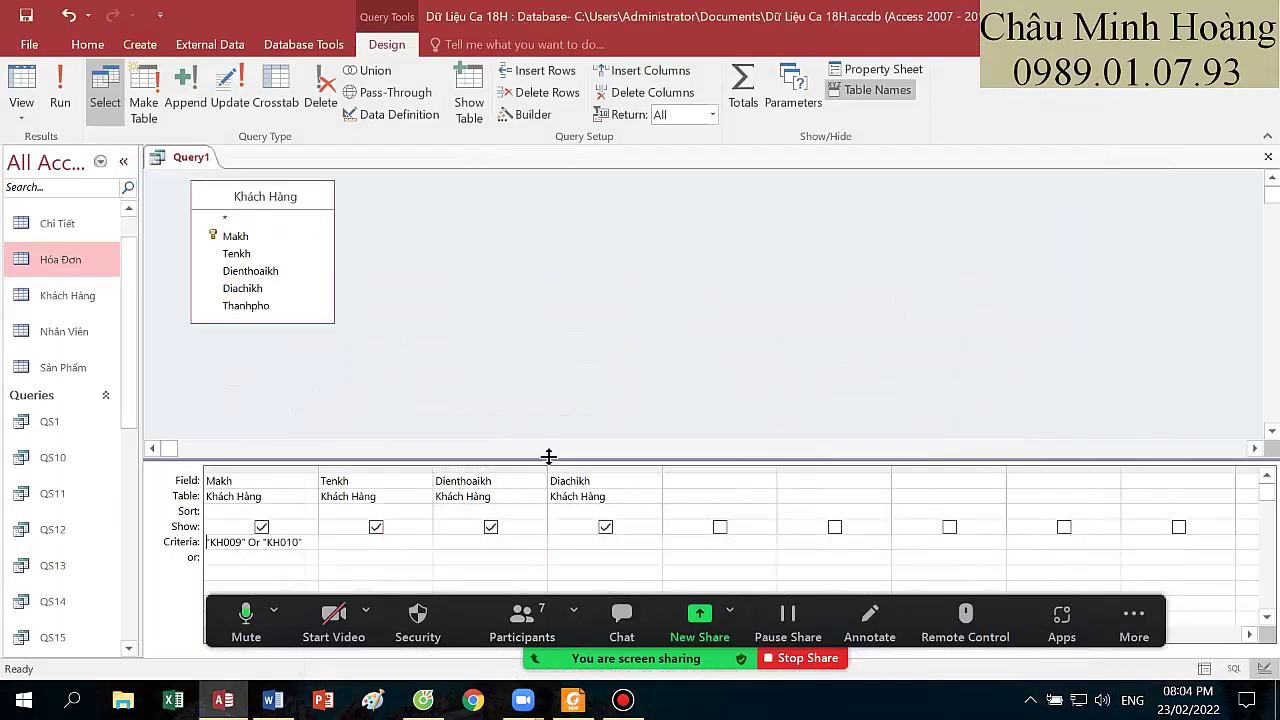
key(ctrl+s)
text(QS)
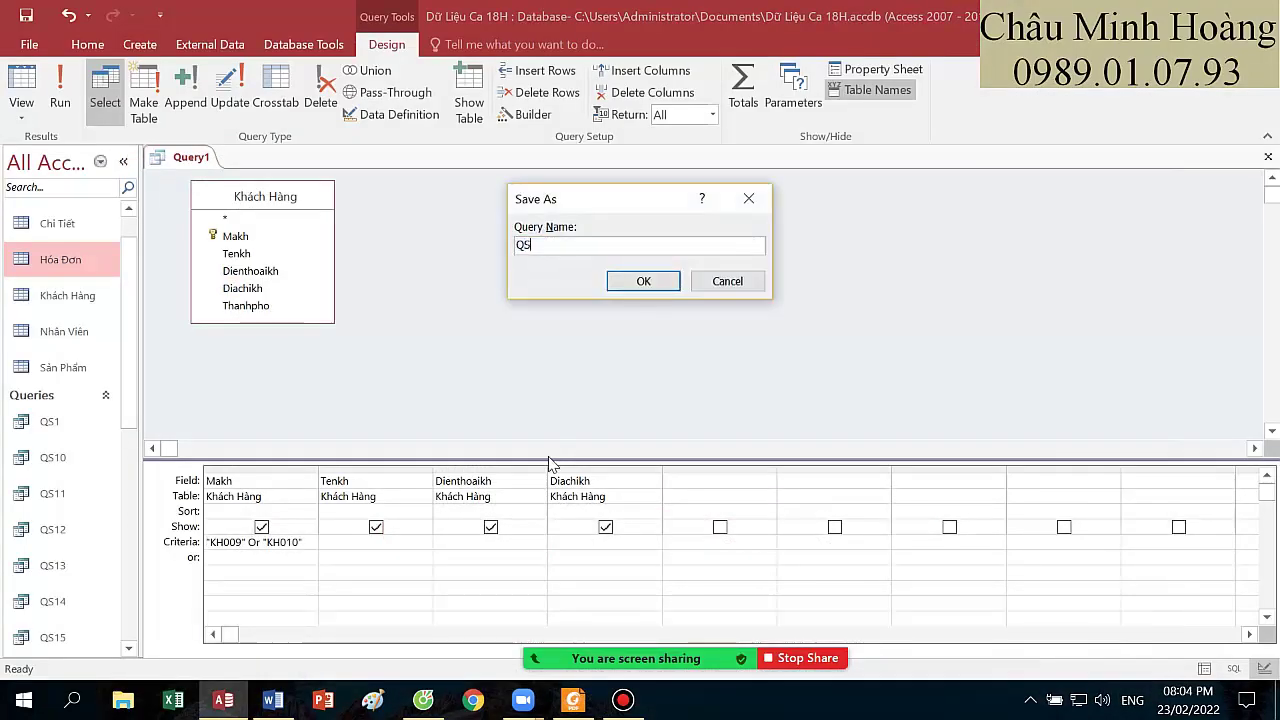
text(11)
key(Return)
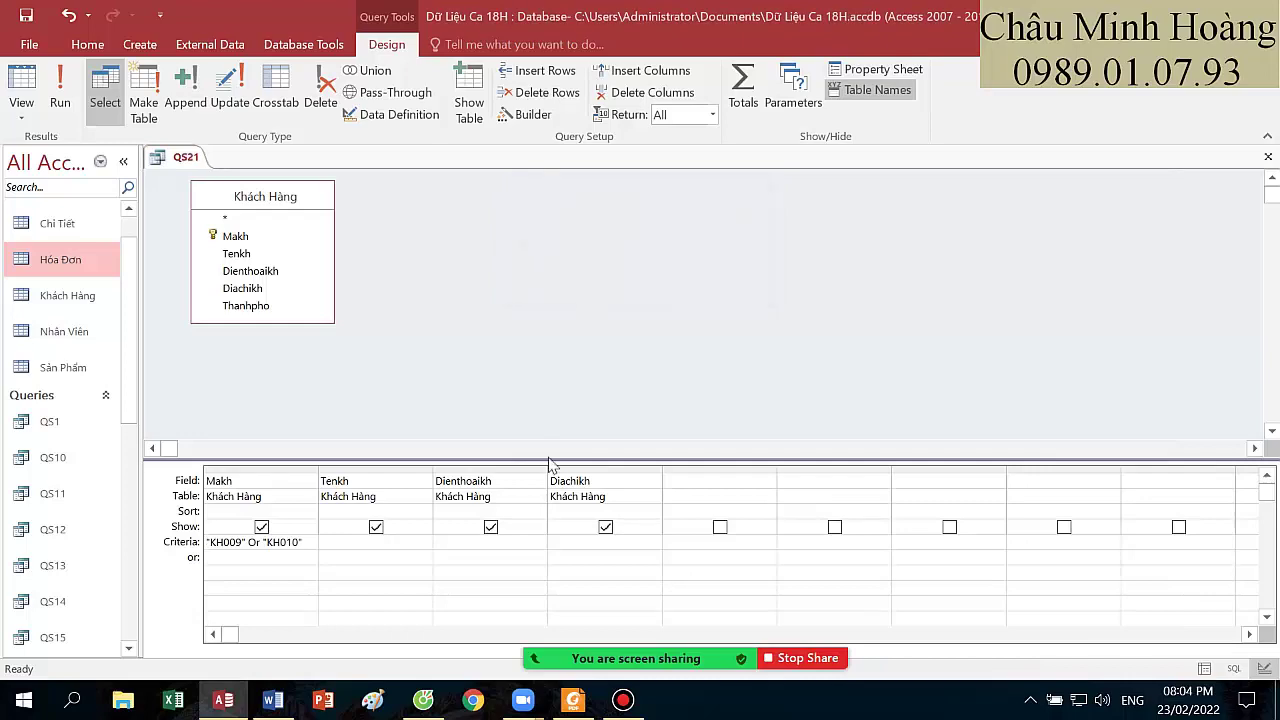
- Check the QS22 exercise in the PDF and create a new query in design view based on the Sản Phẩm table
mouse_move(636, 658)
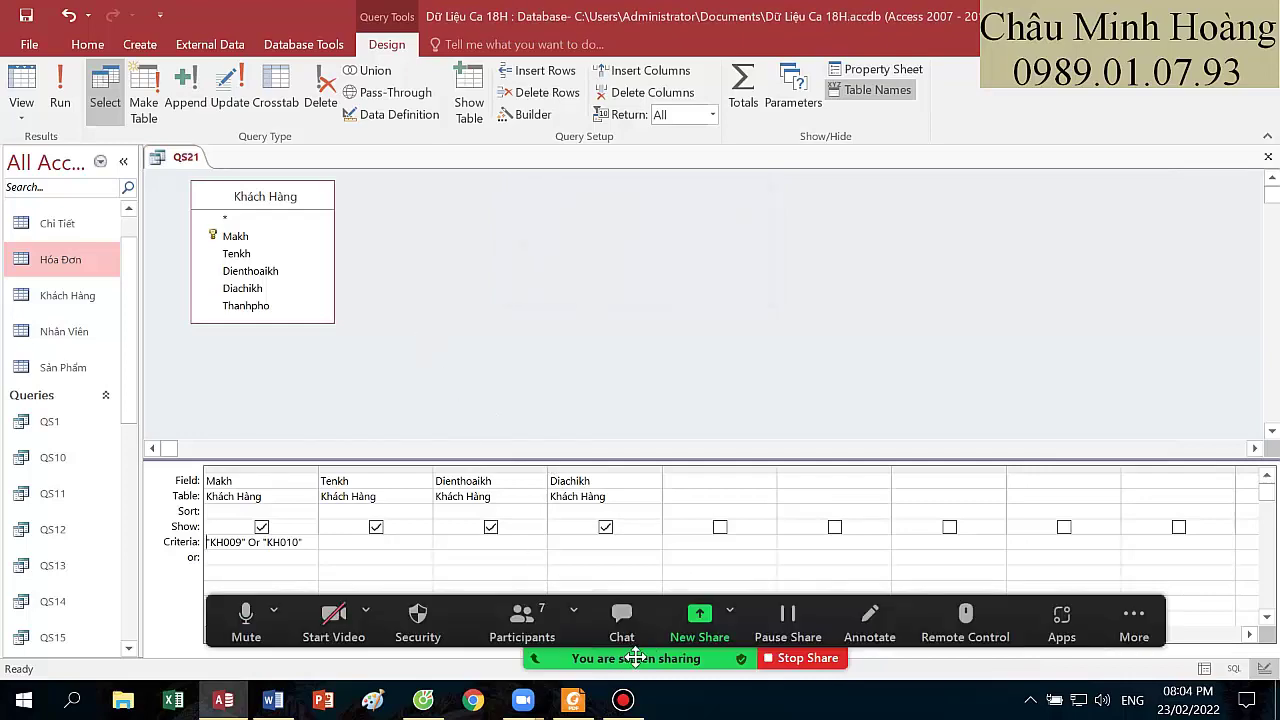
click(584, 701)
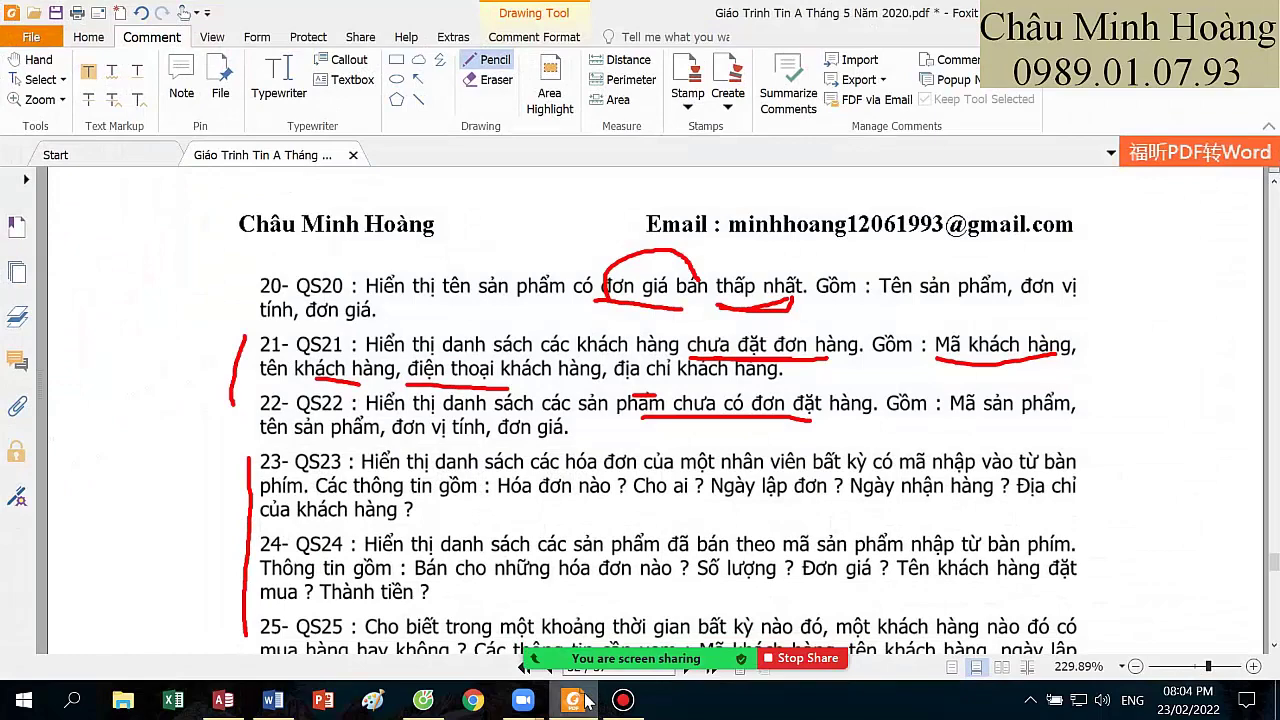
click(584, 701)
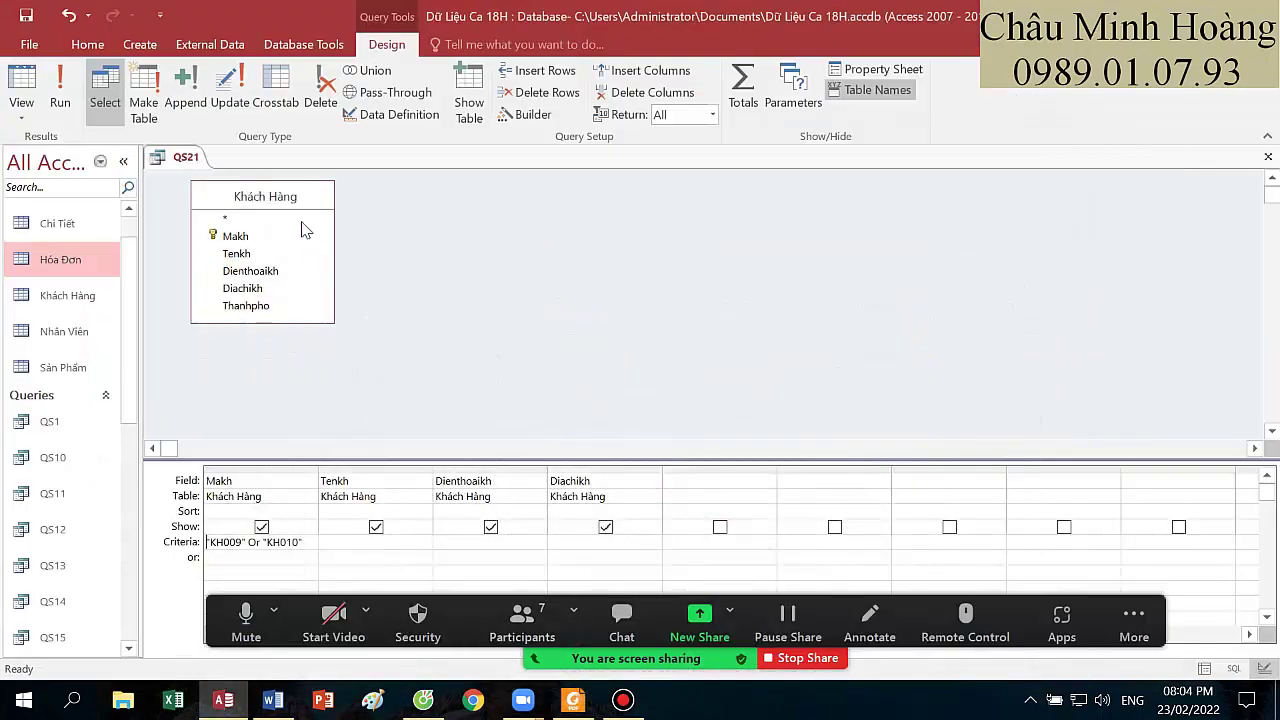
click(141, 45)
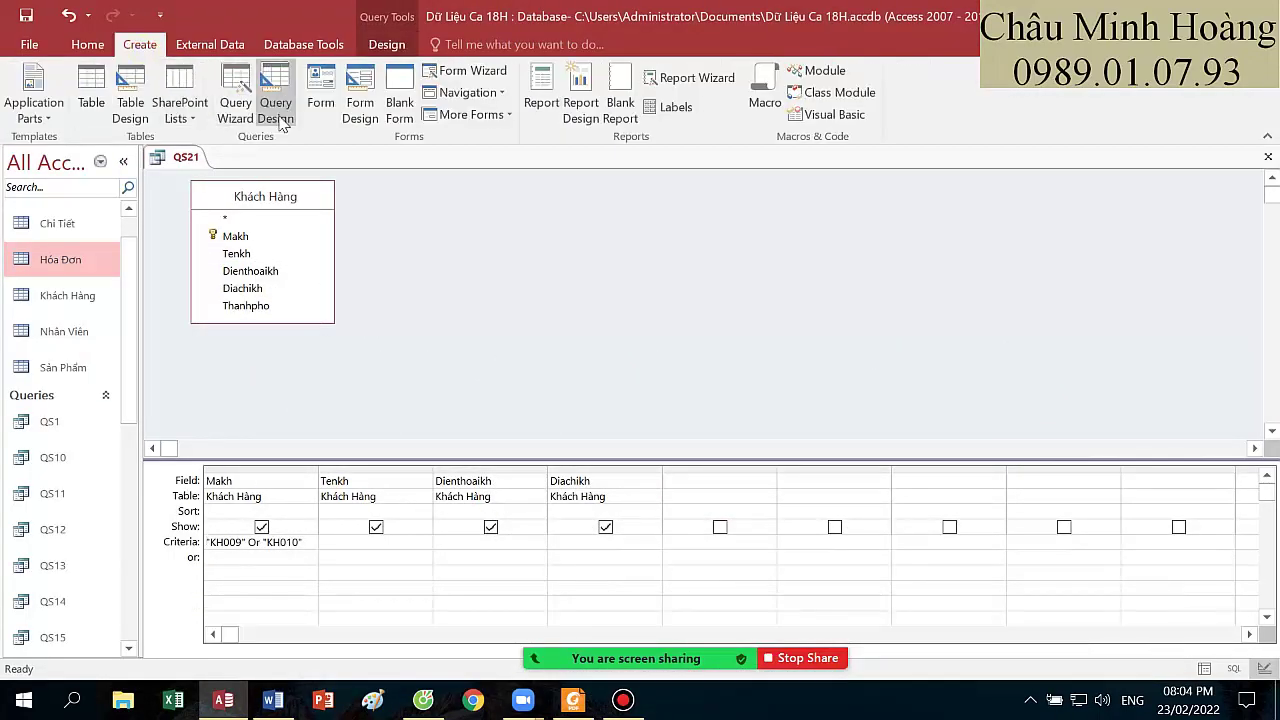
click(274, 104)
double_click(515, 315)
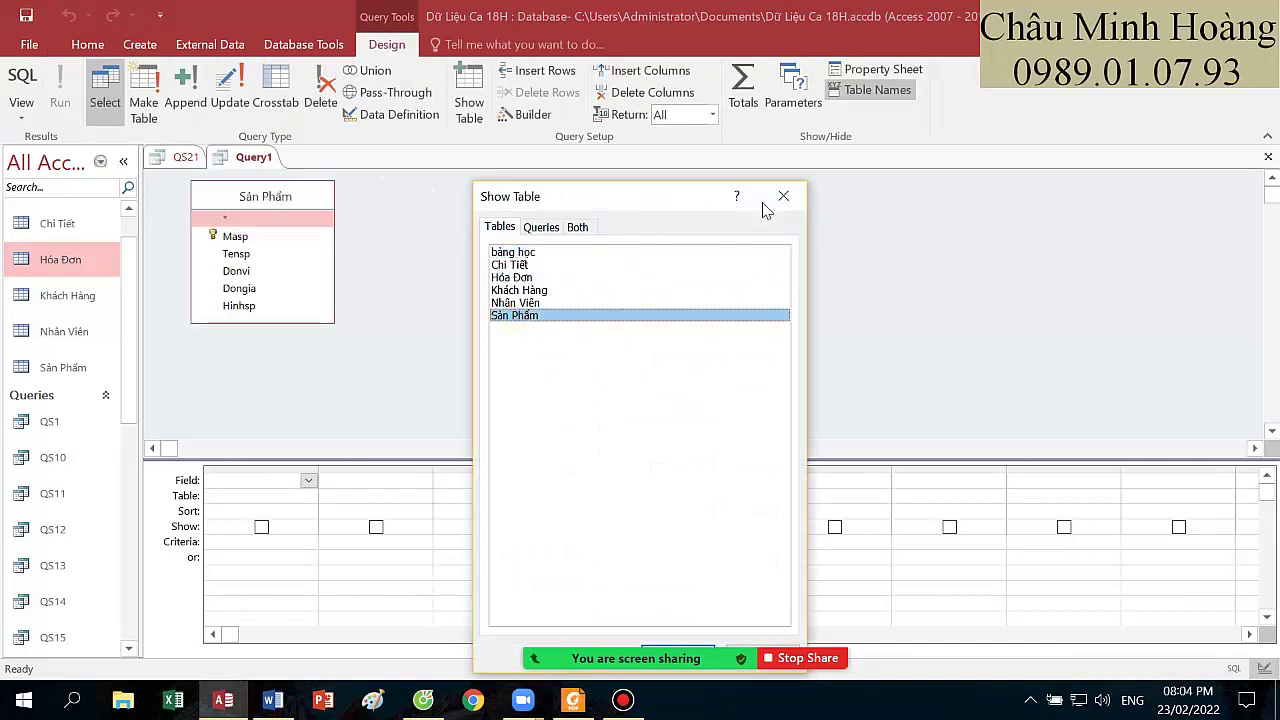
click(783, 196)
- Add the Masp, Tensp, Donvi and Dongia fields to the query and compare them with the QS22 exercise text
click(575, 703)
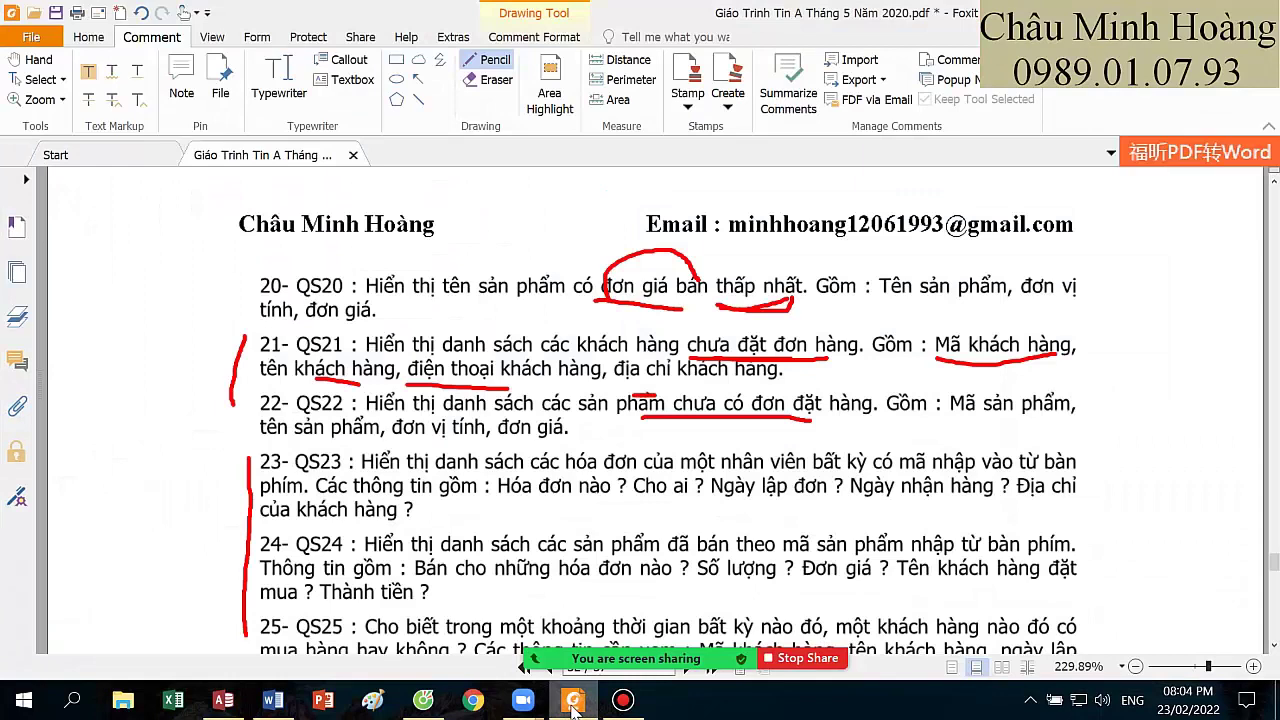
click(575, 703)
double_click(235, 236)
double_click(243, 256)
double_click(248, 272)
click(252, 289)
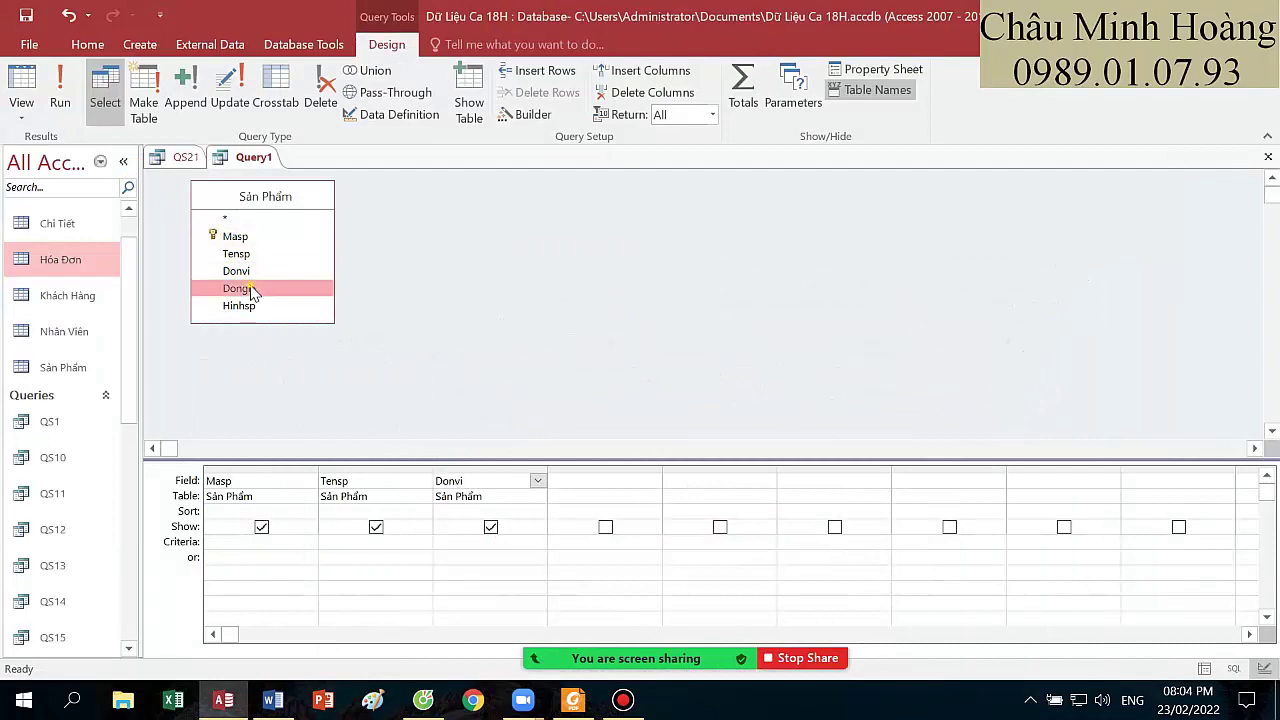
double_click(252, 289)
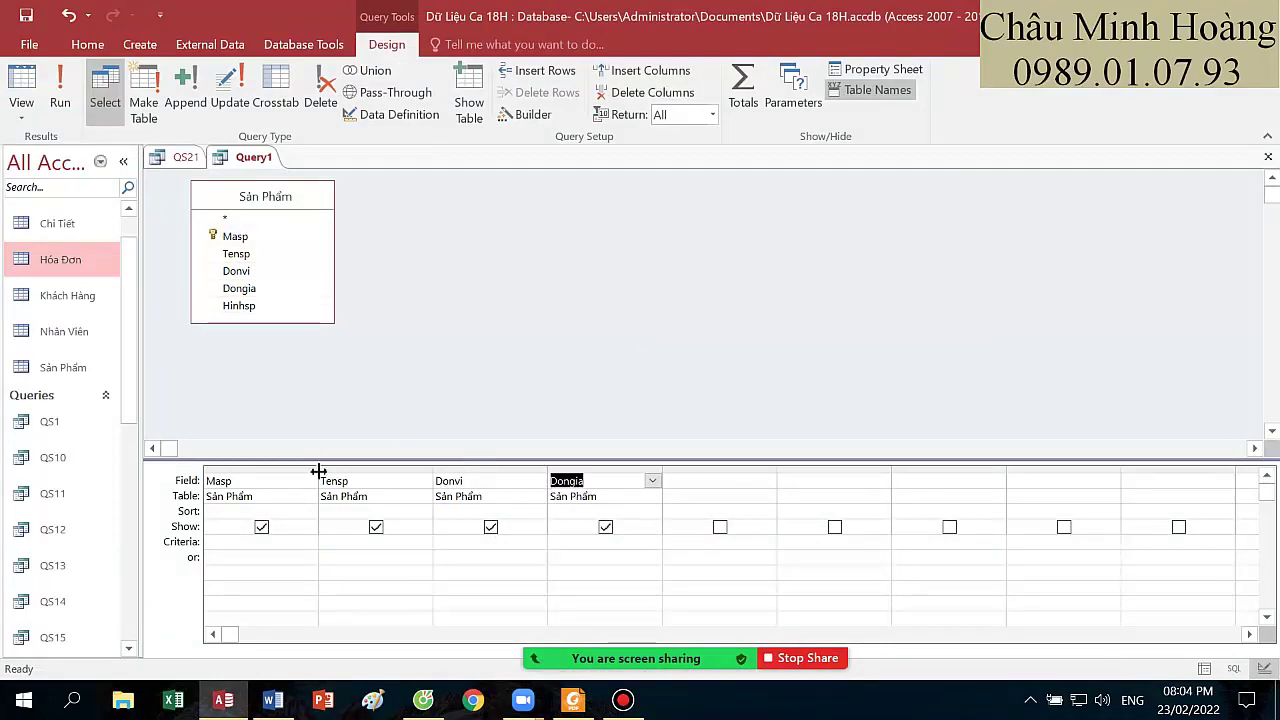
click(588, 706)
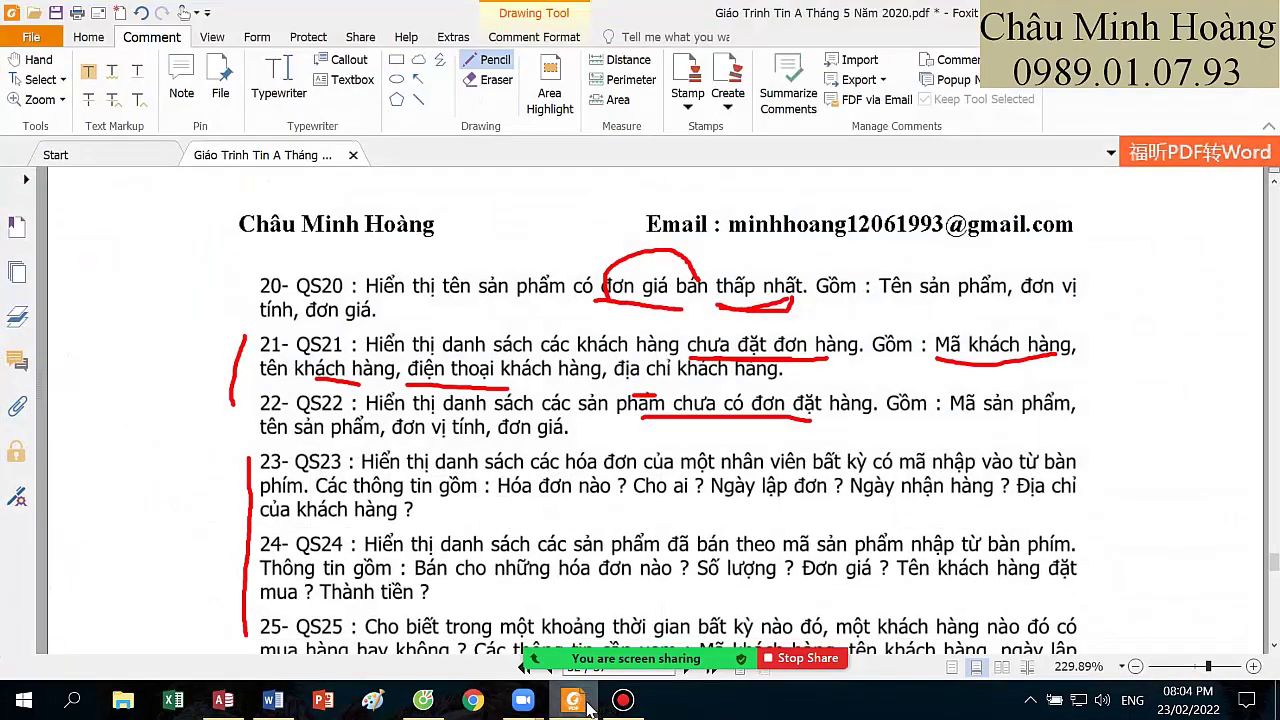
click(588, 706)
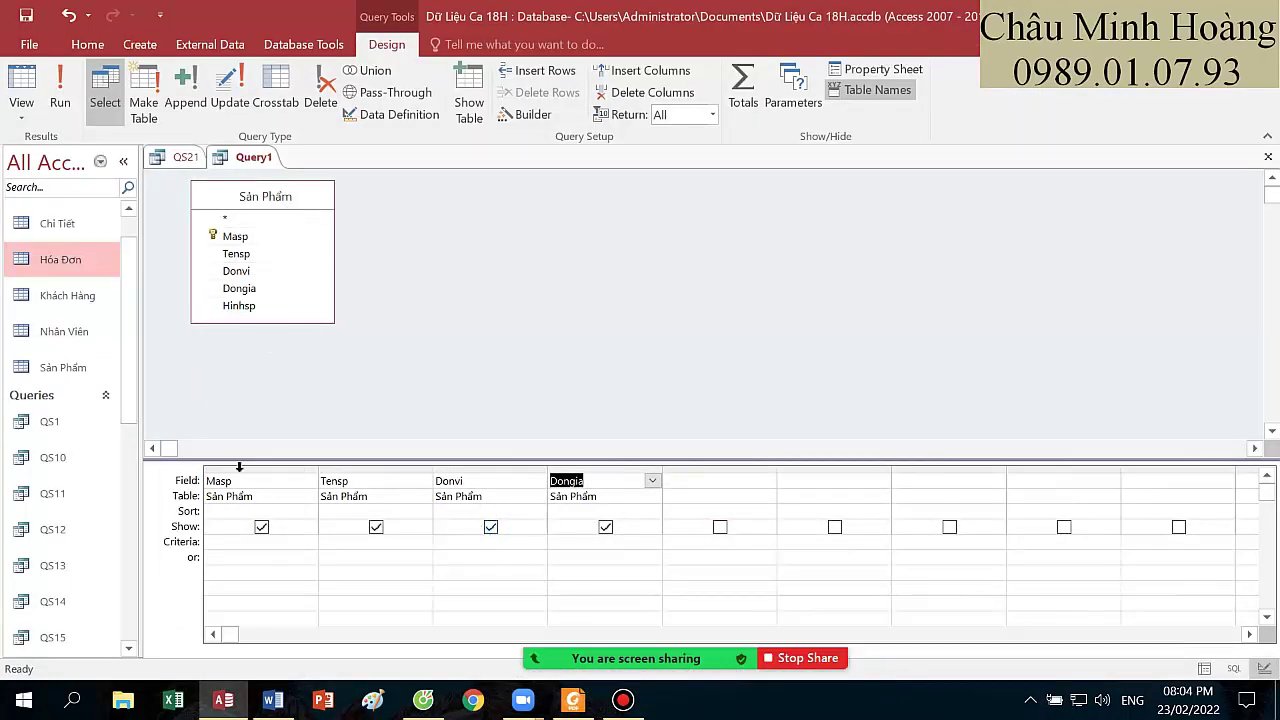
- Run the query to view the full product list, return to its design, and open the Chi Tiết table
click(60, 90)
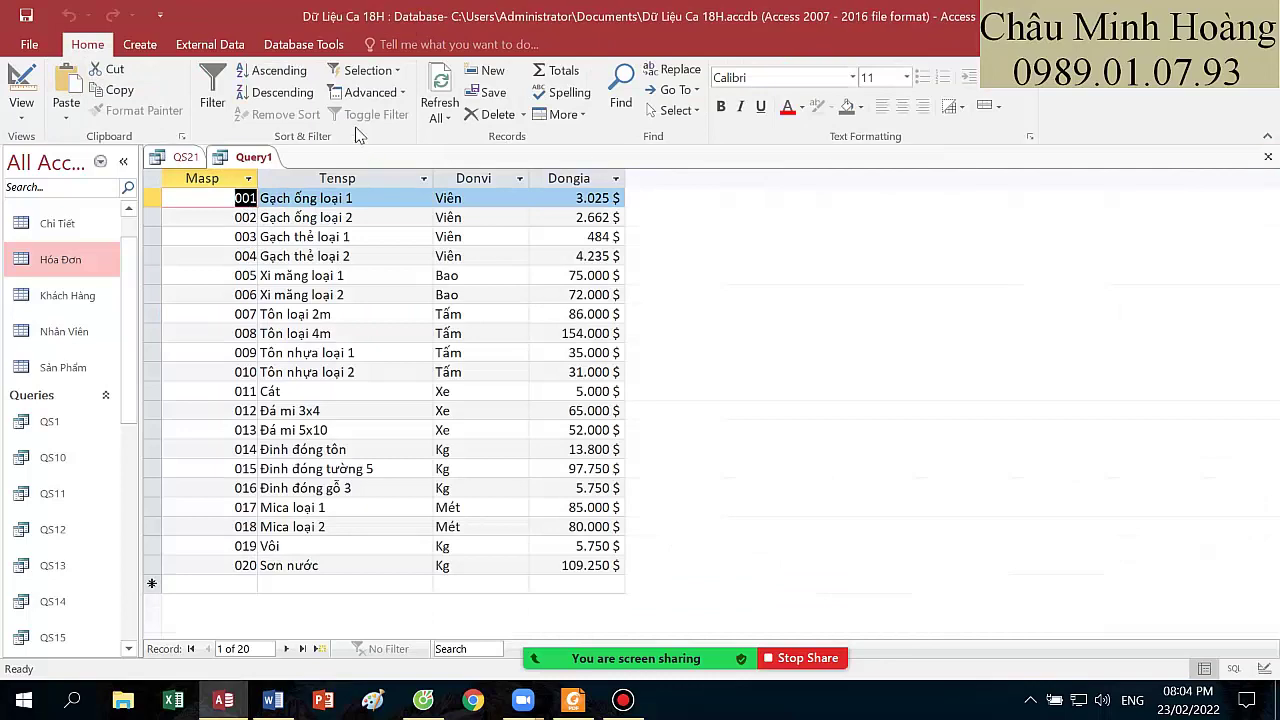
click(17, 79)
click(52, 223)
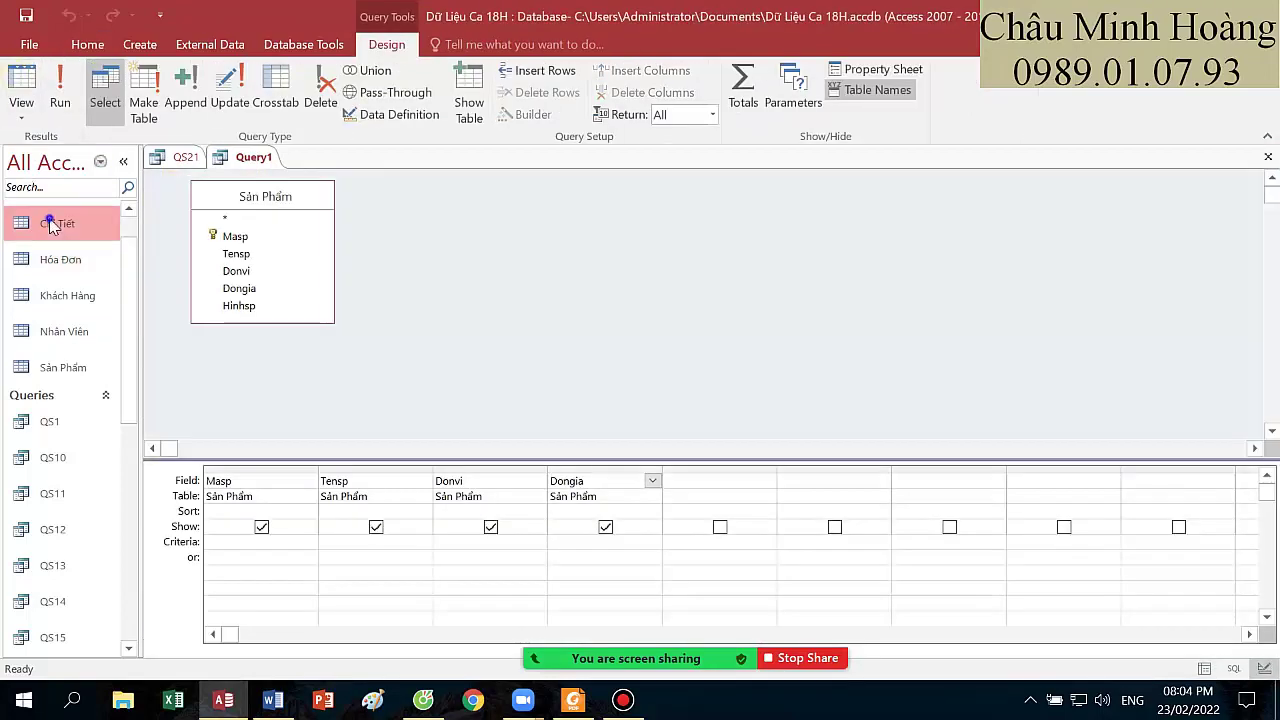
right_click(52, 223)
click(93, 232)
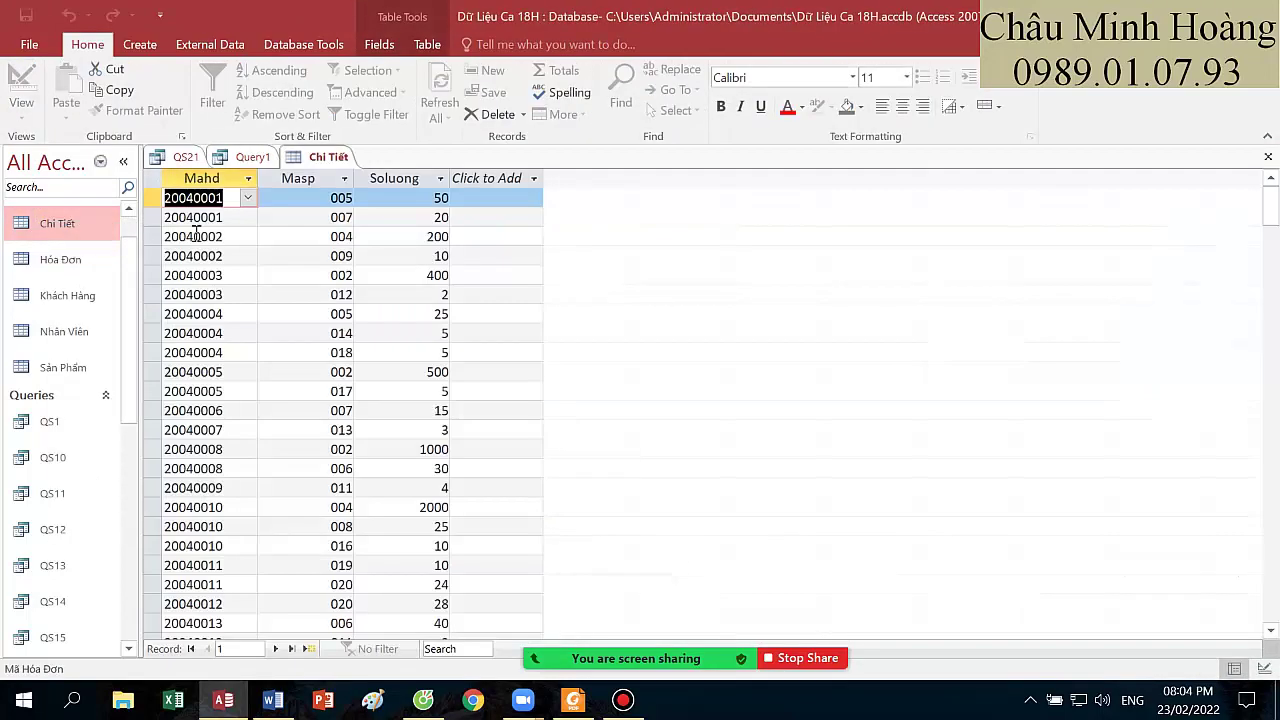
- Sort Chi Tiết by Masp from largest to smallest, check which product codes were ordered, and close it without saving
click(328, 184)
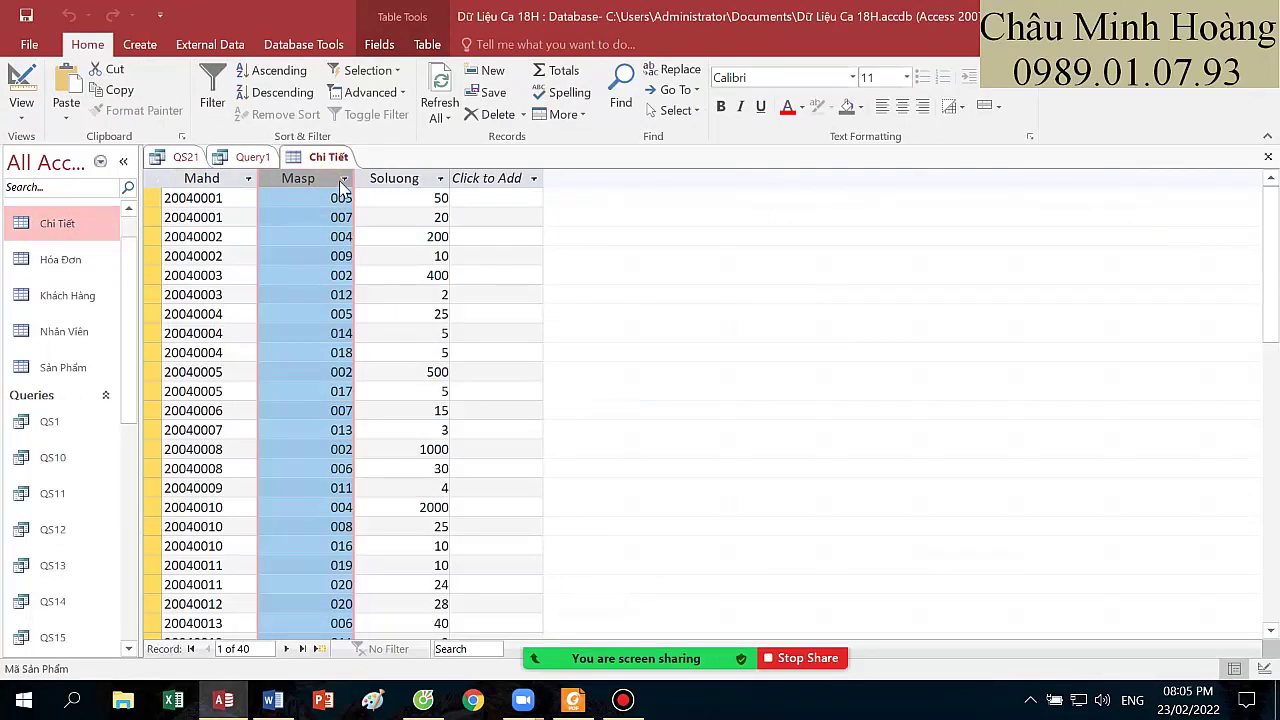
click(343, 179)
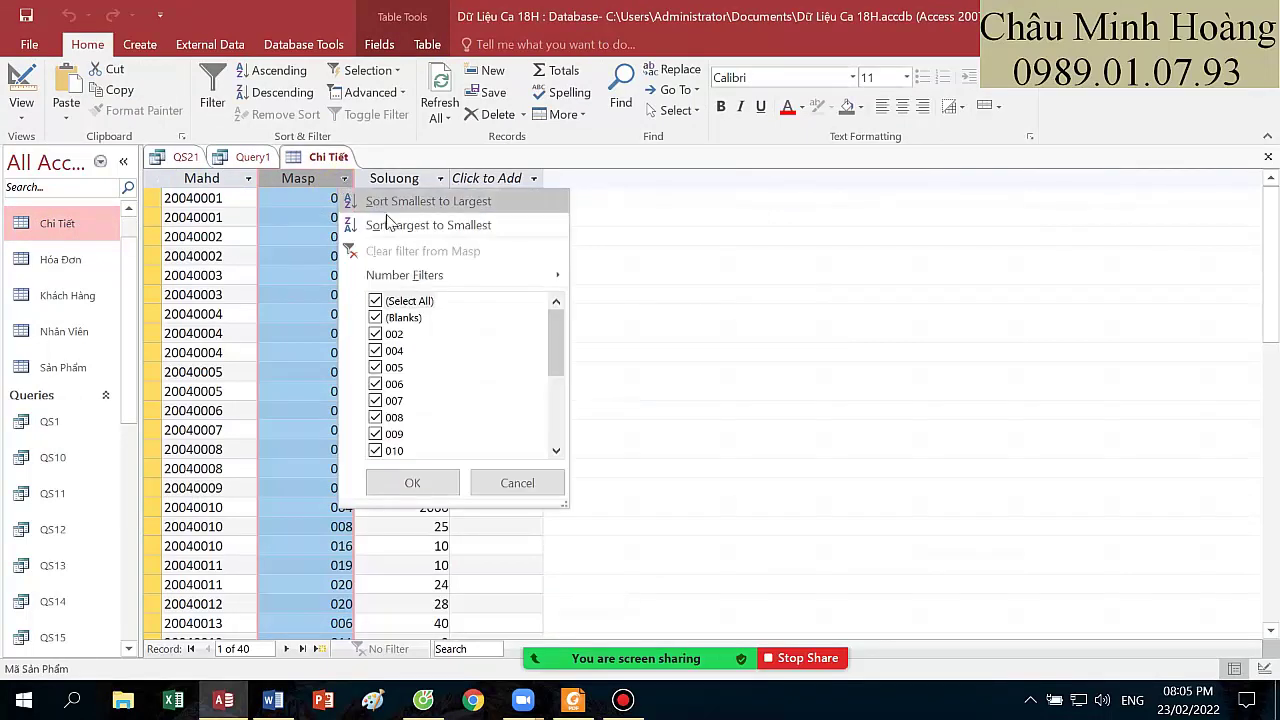
click(371, 220)
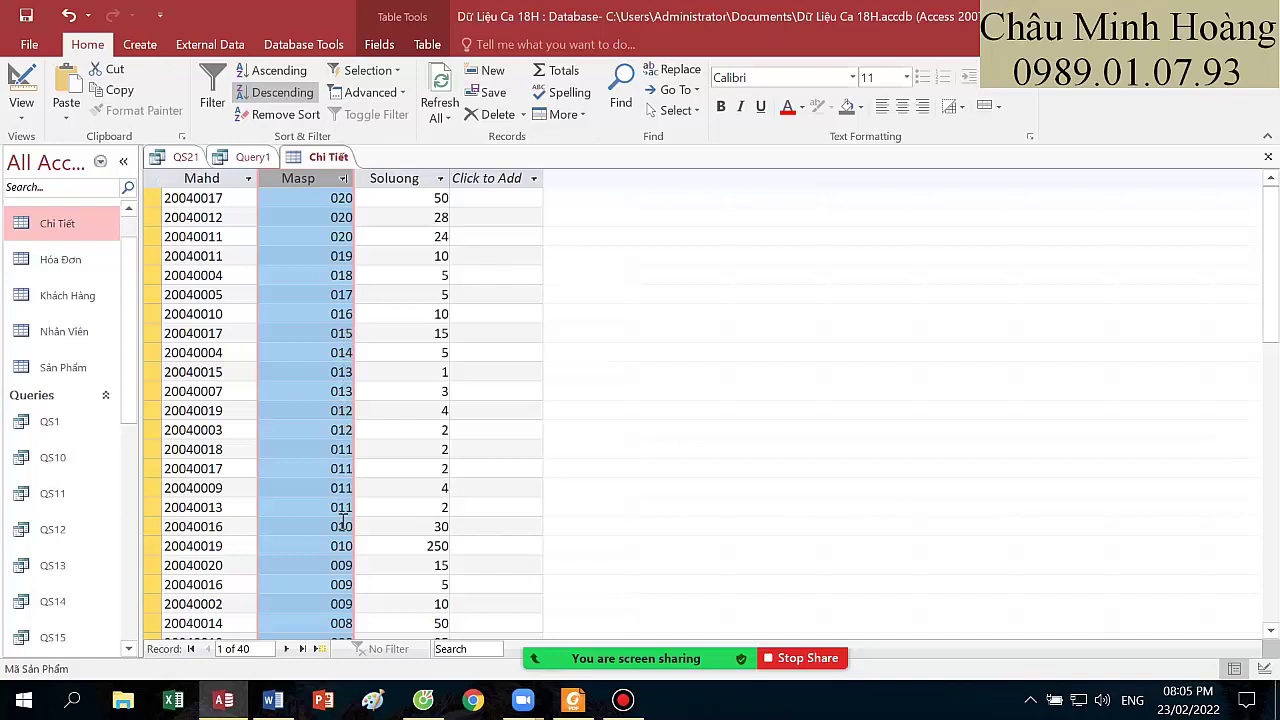
scroll(342, 468, down, 2)
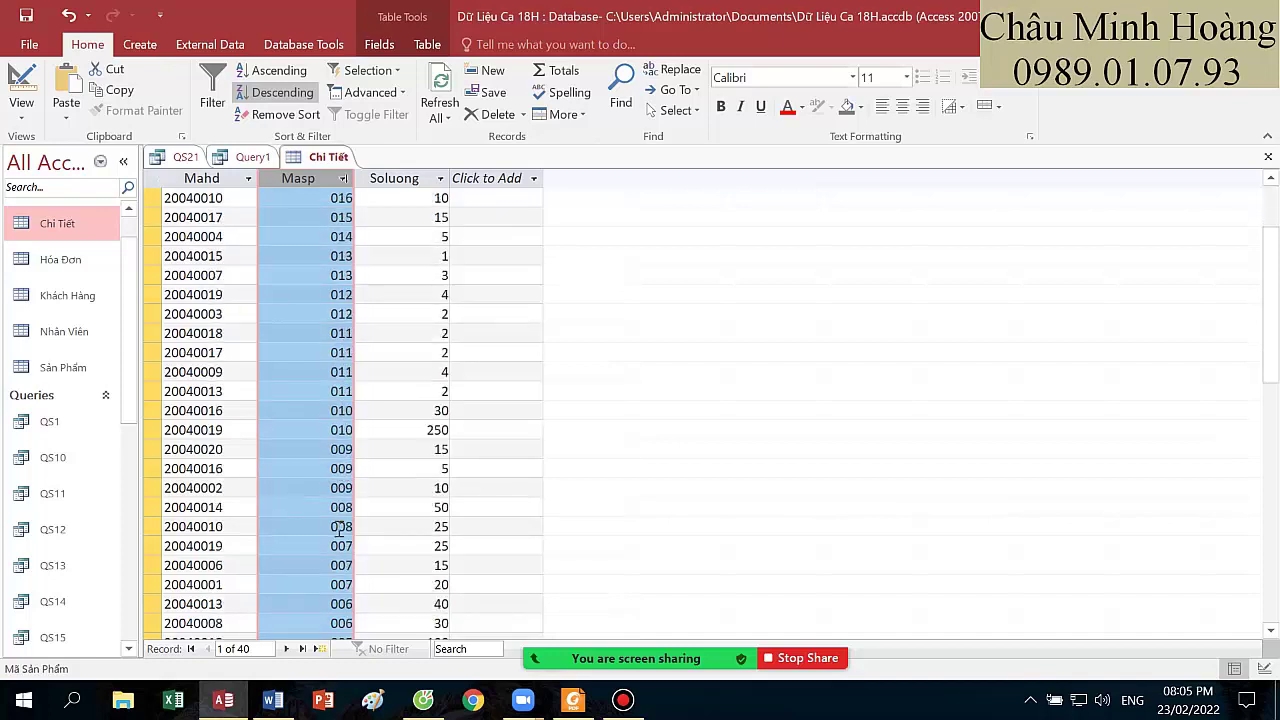
scroll(339, 545, down, 5)
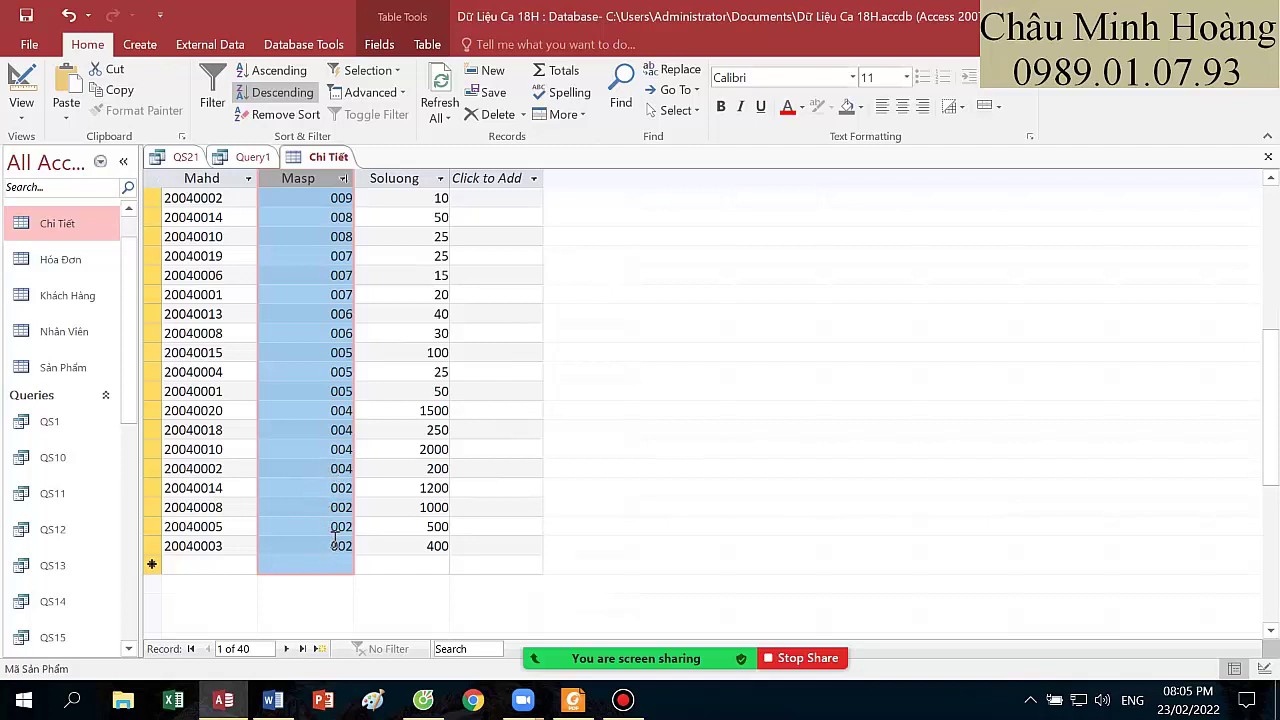
click(1268, 160)
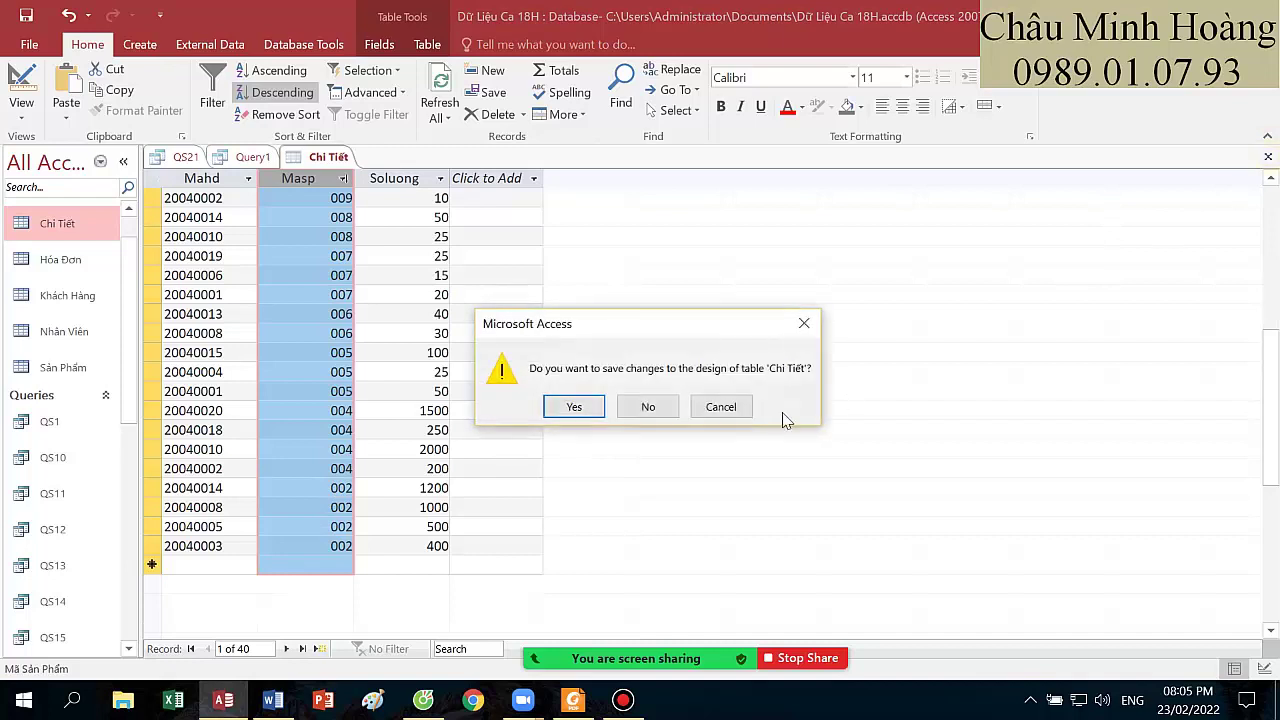
click(646, 406)
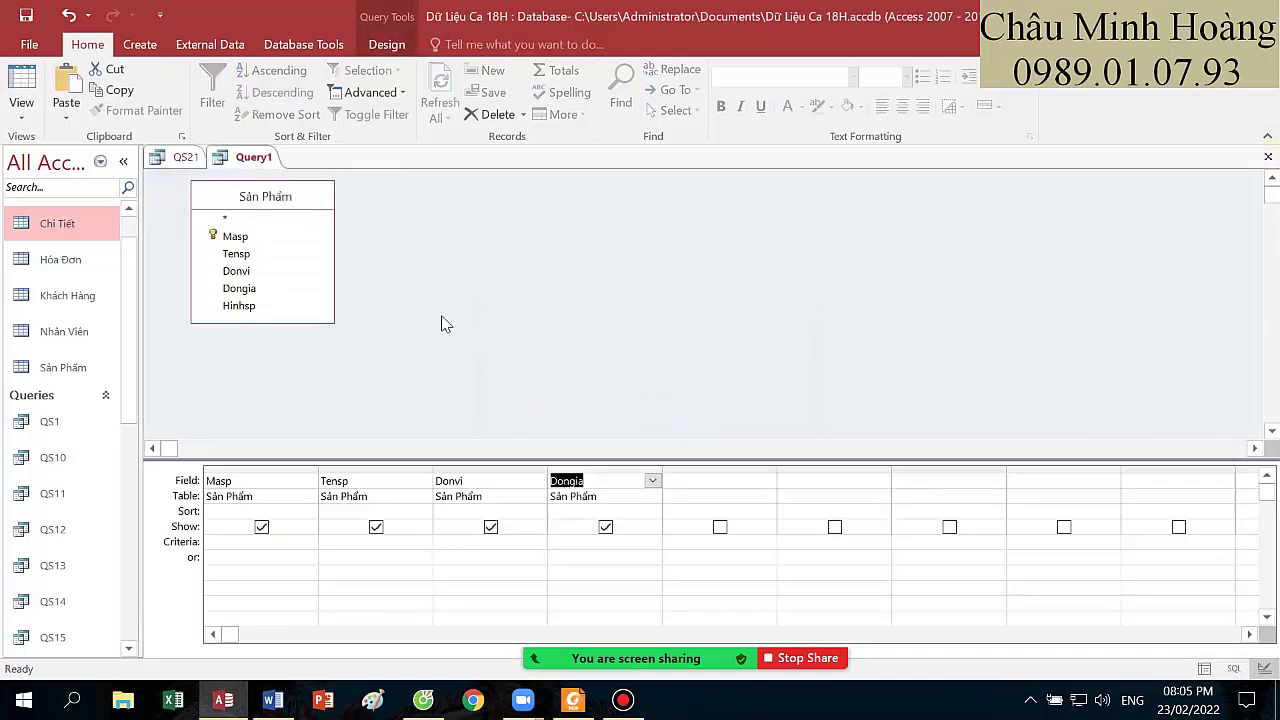
- Set the Masp criteria to the product codes without orders, 001 or 003
click(244, 541)
text(001 or 003)
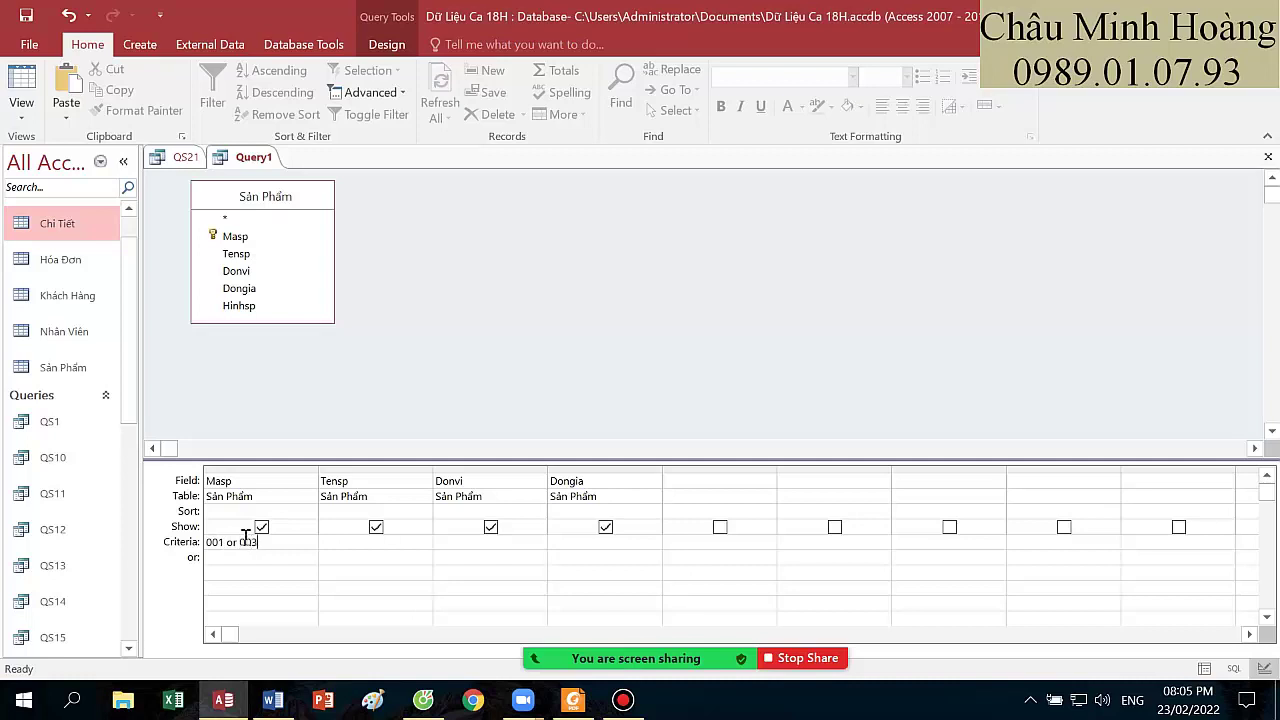
key(Return)
- Inspect the Masp field's data type and Format property in the Sản Phẩm table design, and check the query's results
click(73, 372)
right_click(73, 372)
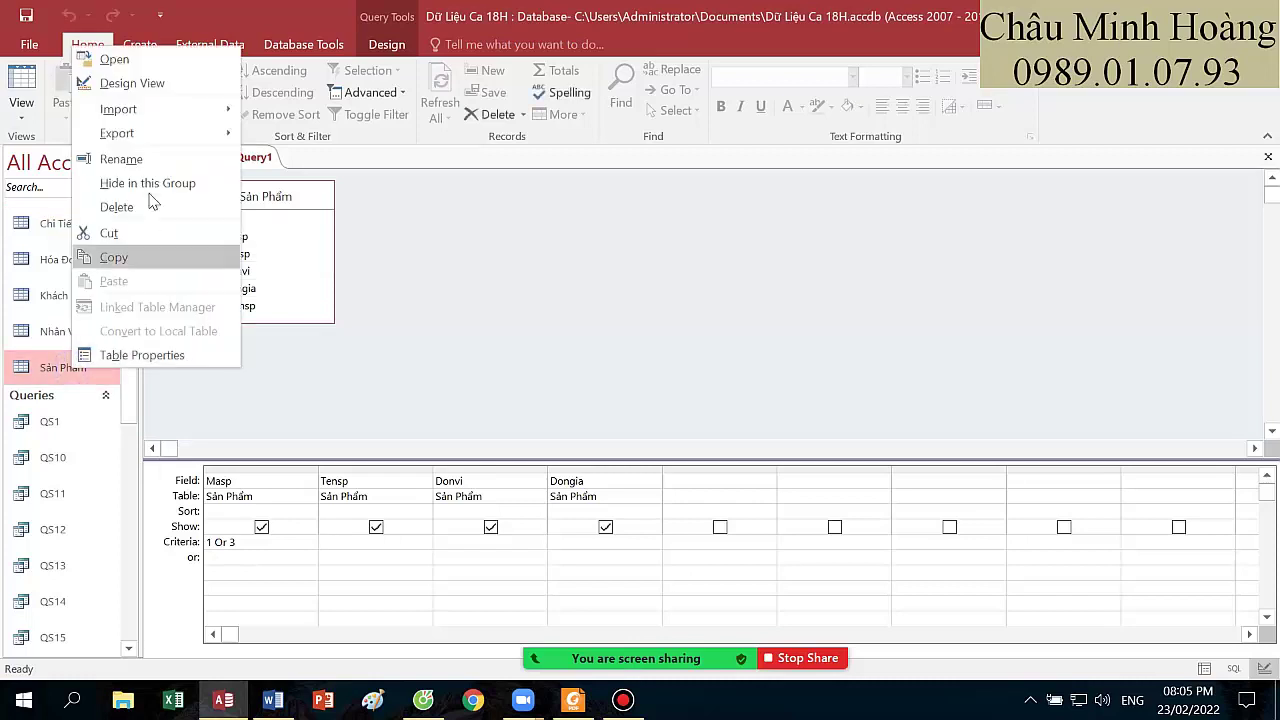
click(130, 82)
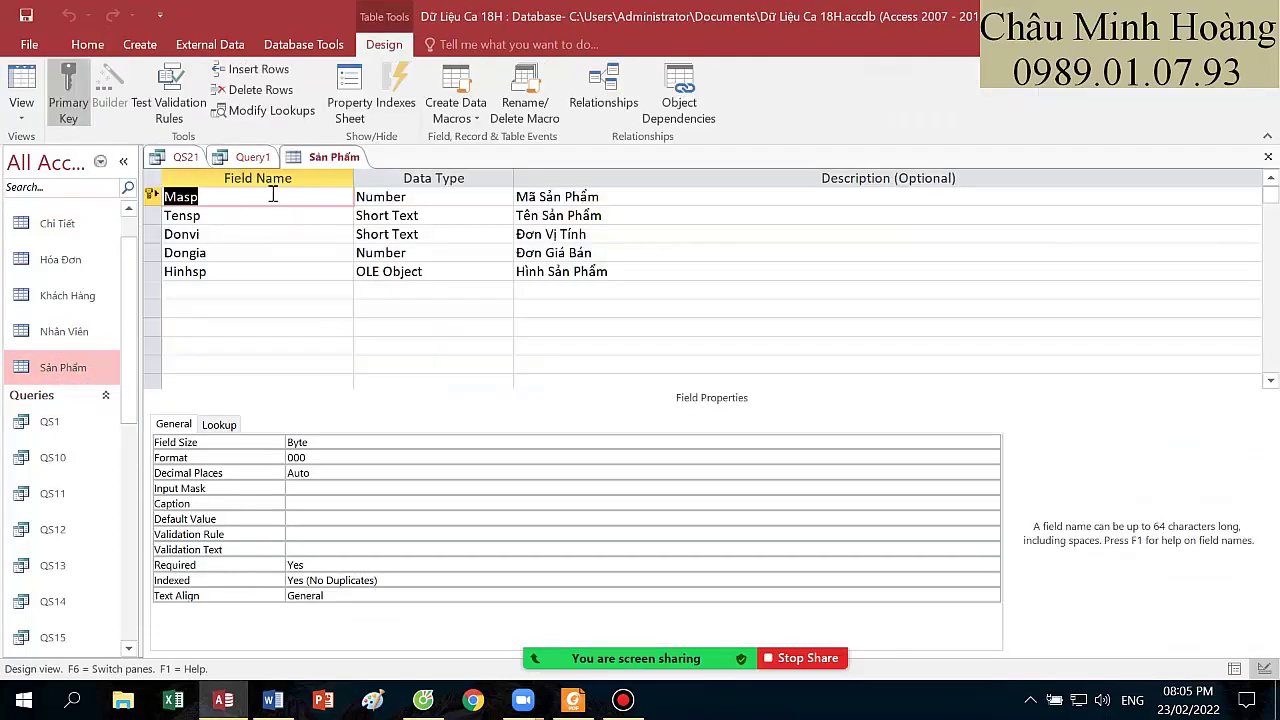
click(422, 200)
click(152, 198)
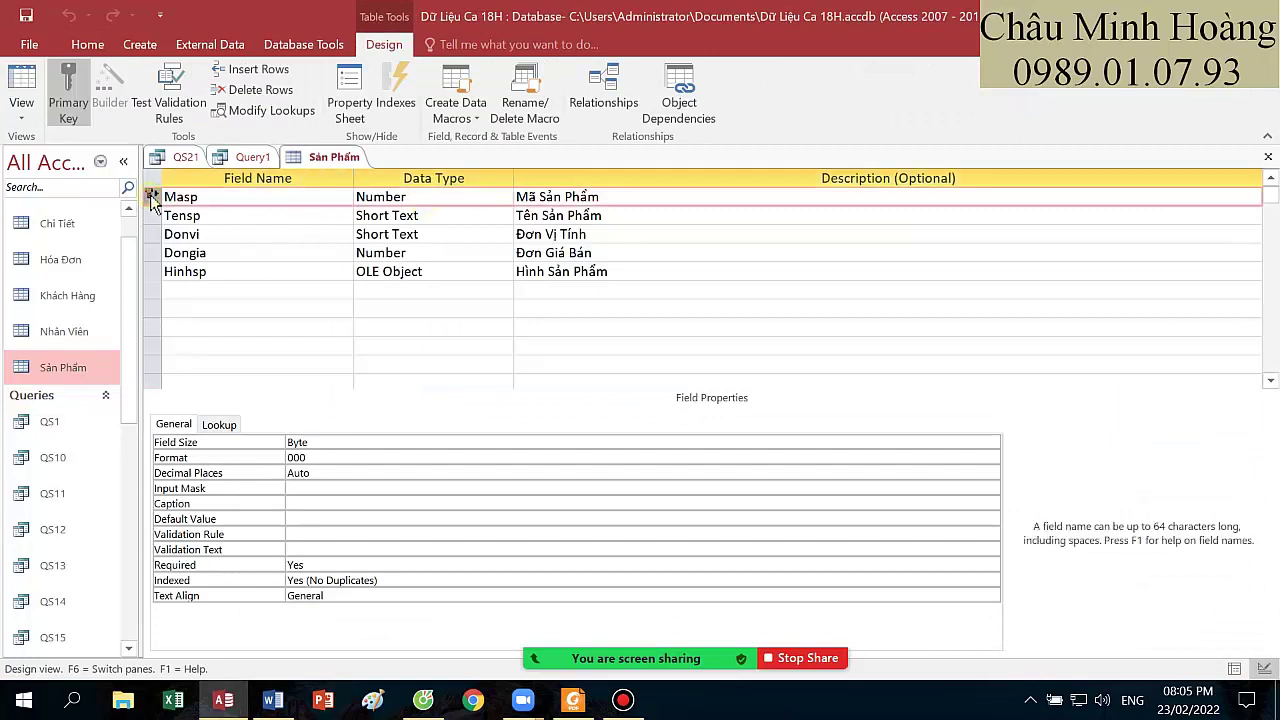
click(334, 456)
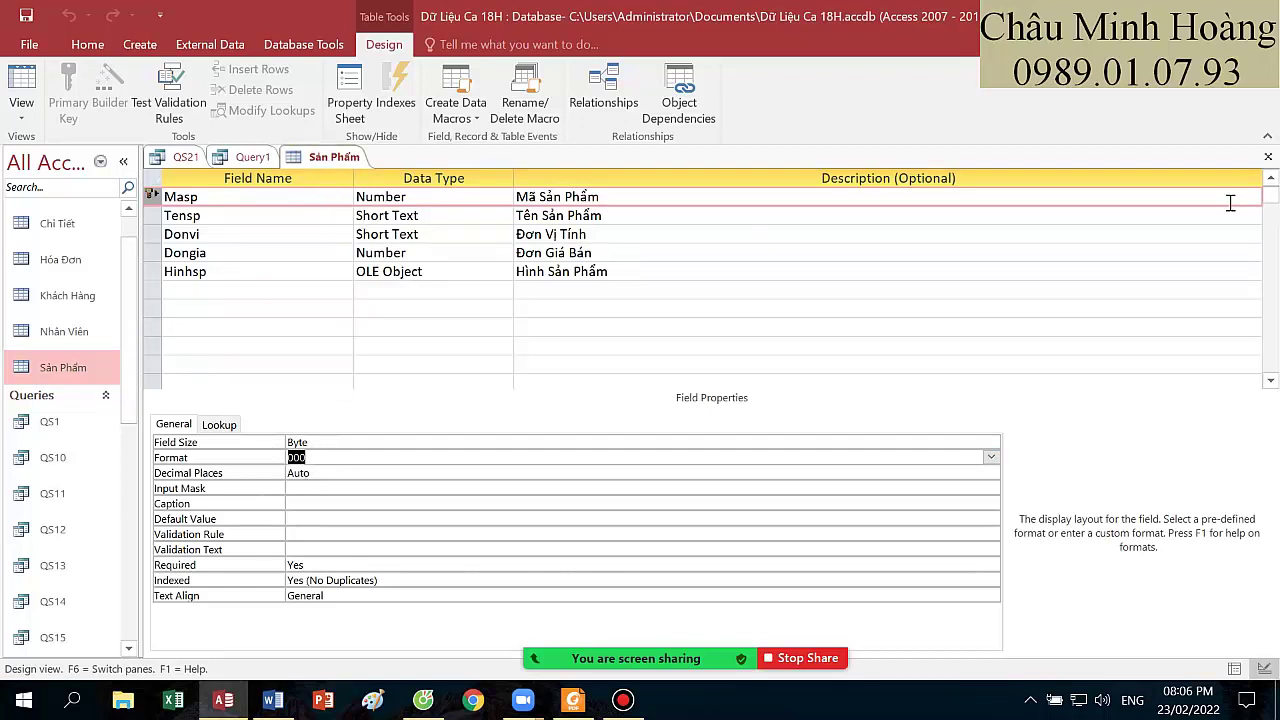
click(1268, 158)
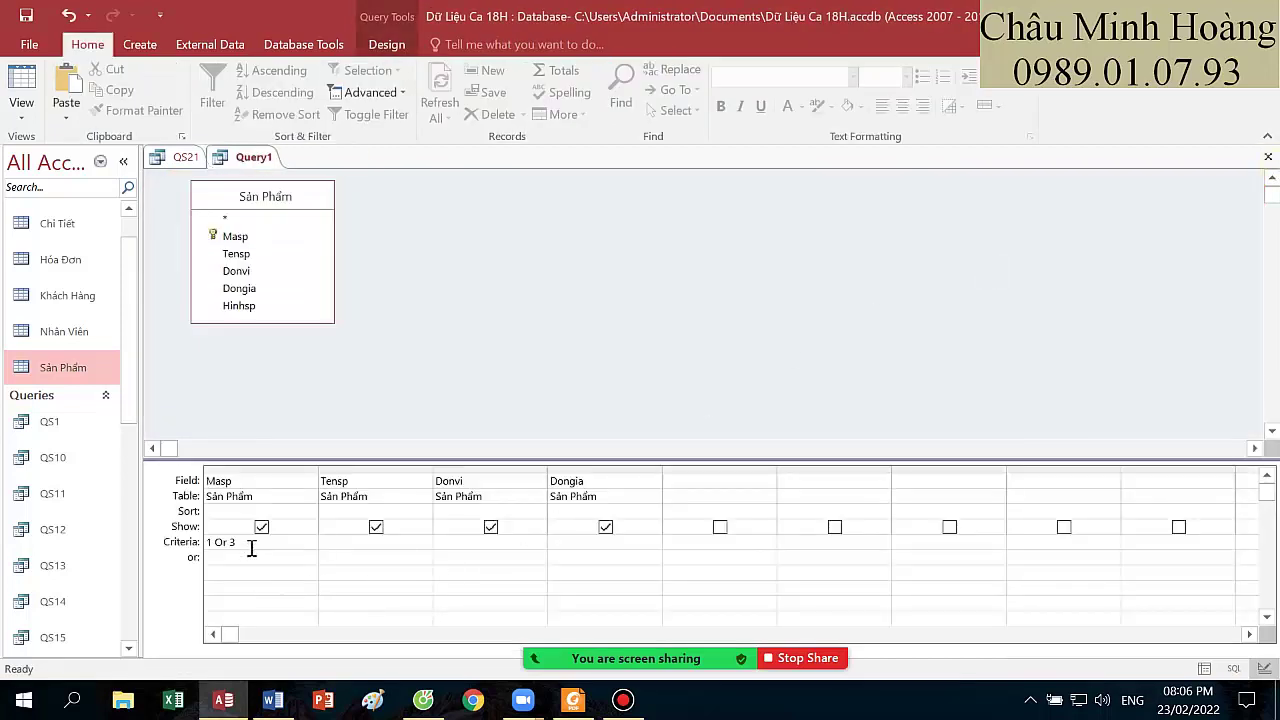
click(21, 85)
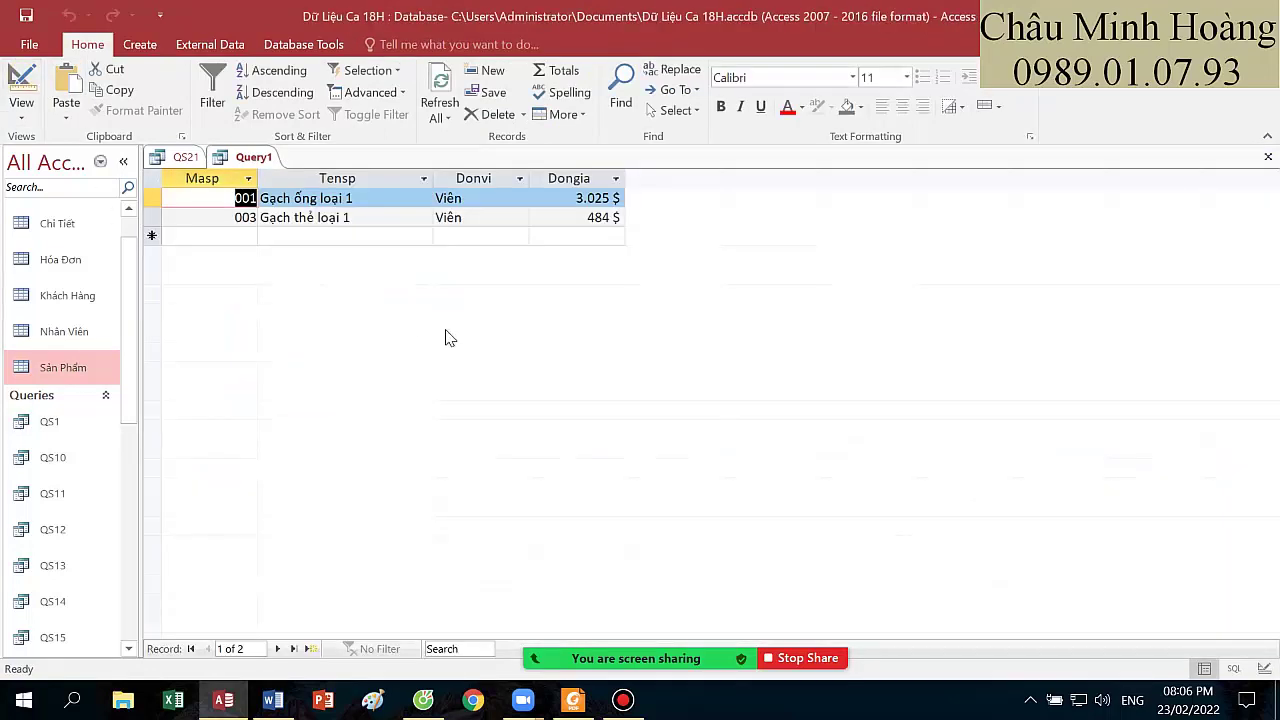
click(21, 86)
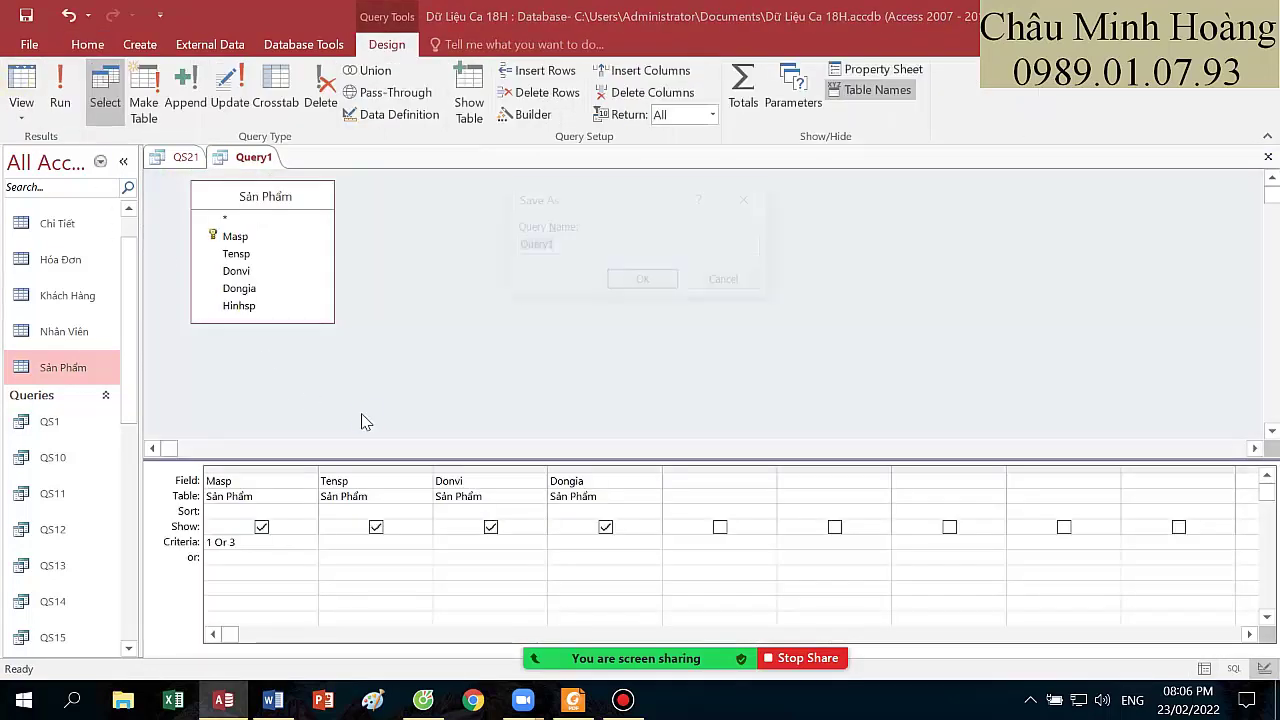
- Save the query as QS22 and move the Sản Phẩm field list slightly to the right in the design
key(ctrl+s)
text(QS21)
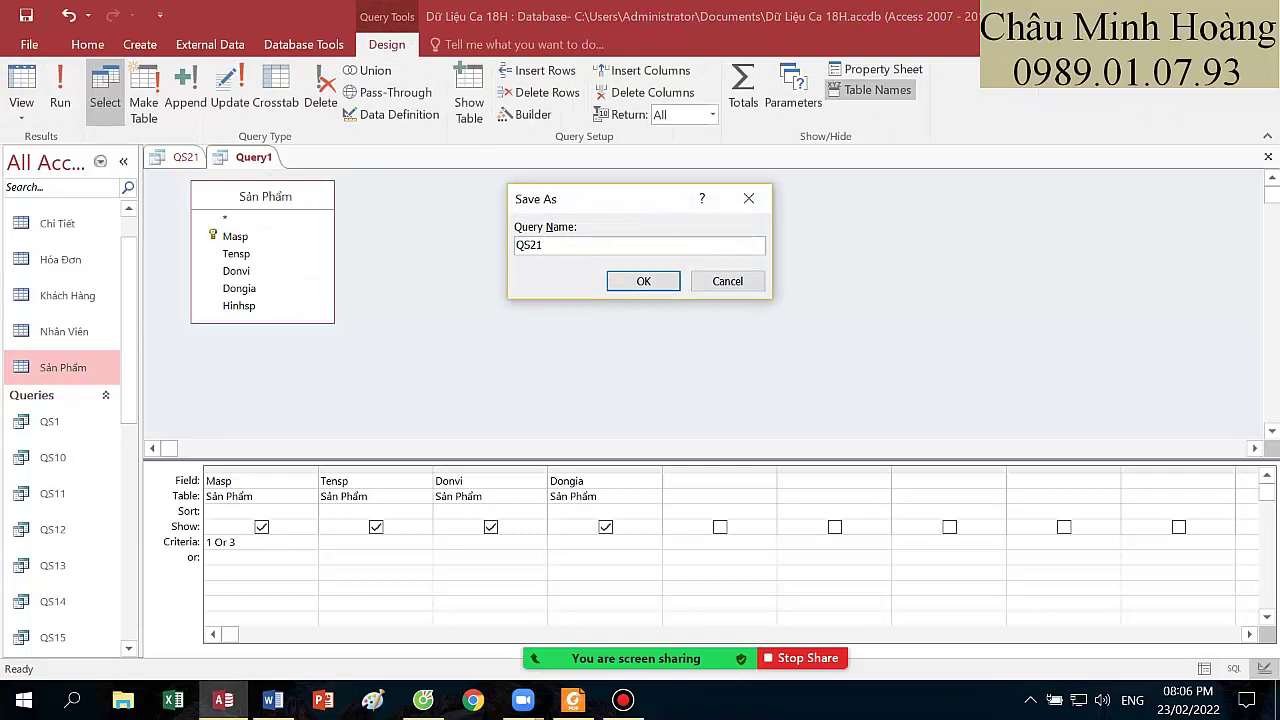
key(Return)
click(946, 306)
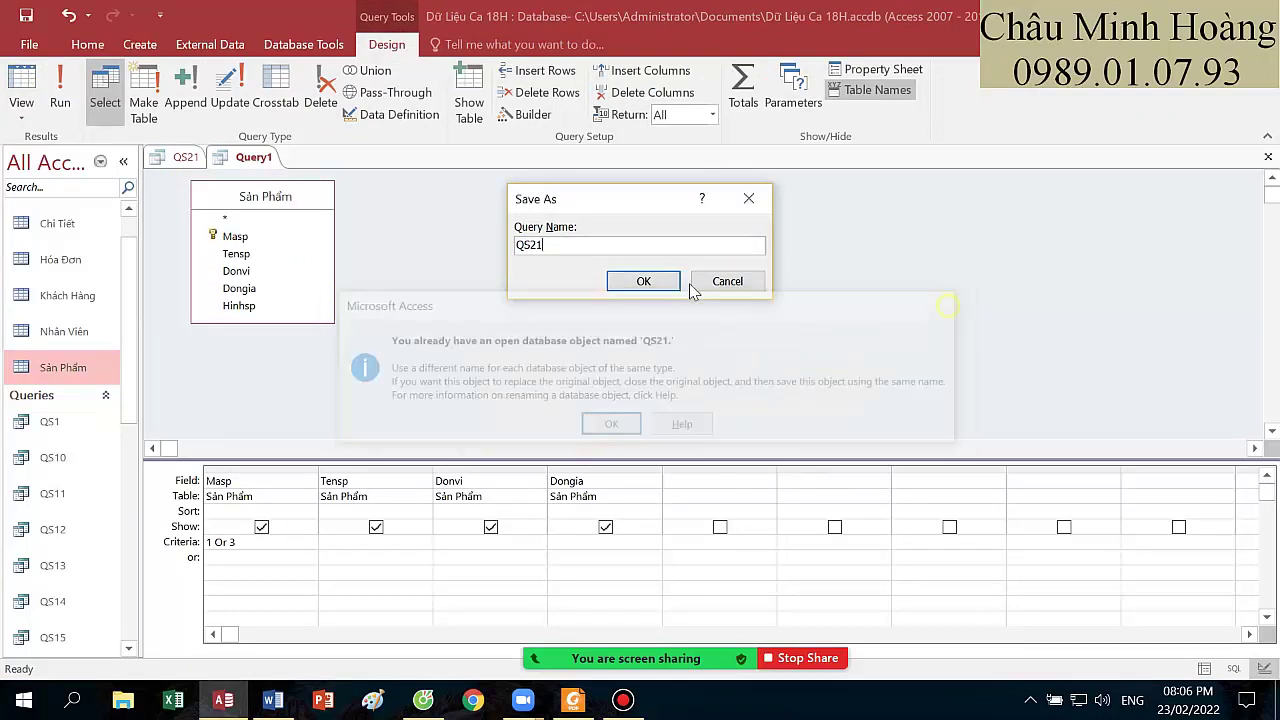
key(BackSpace)
text(2)
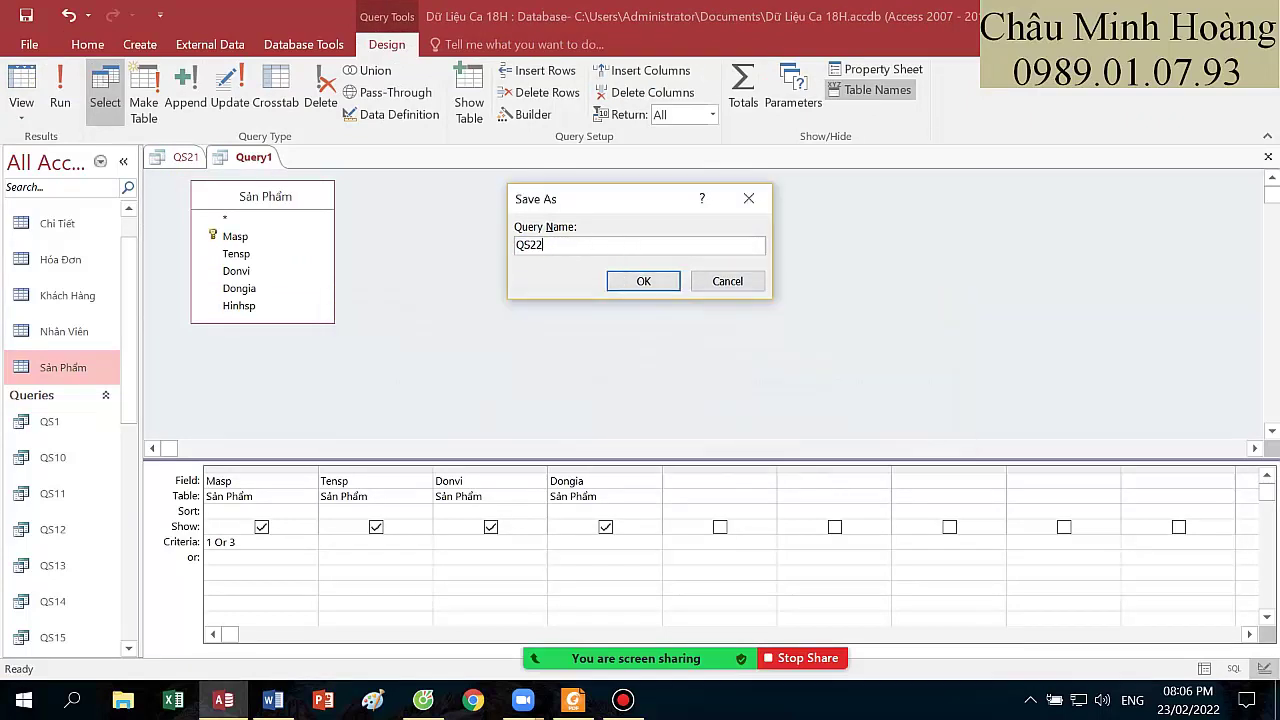
key(Return)
drag(289, 203, 380, 215)
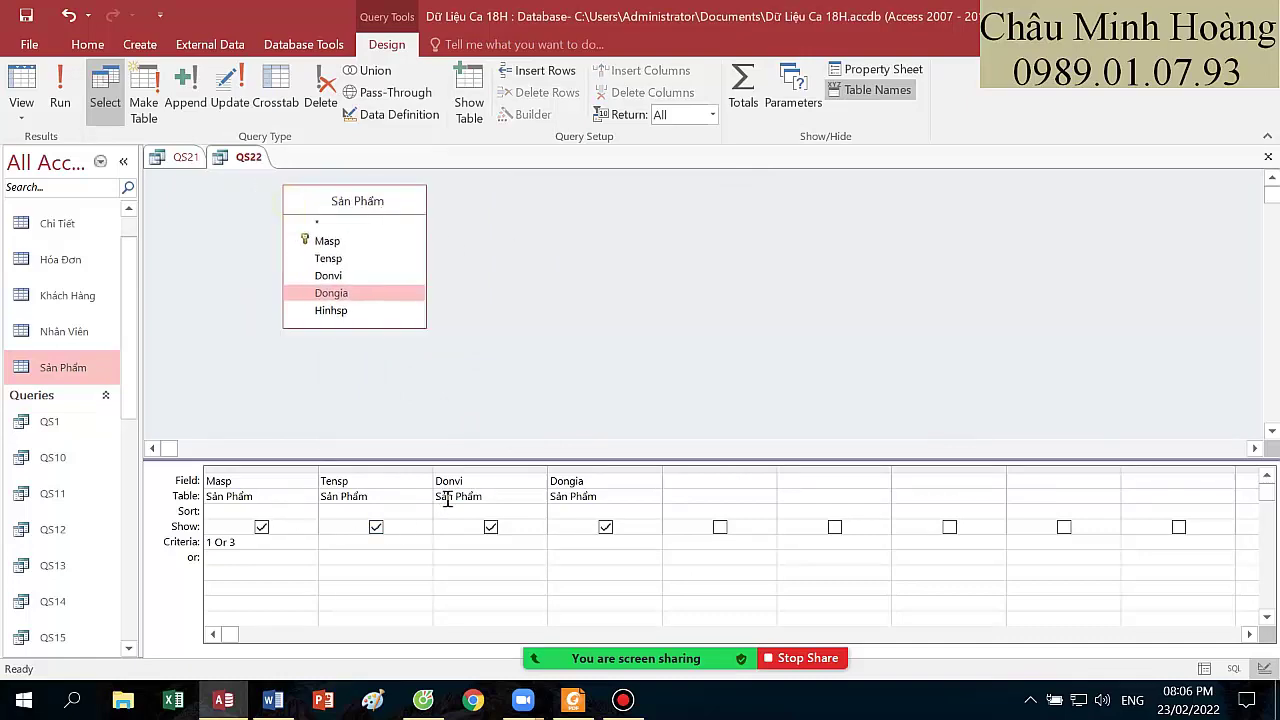
click(623, 700)
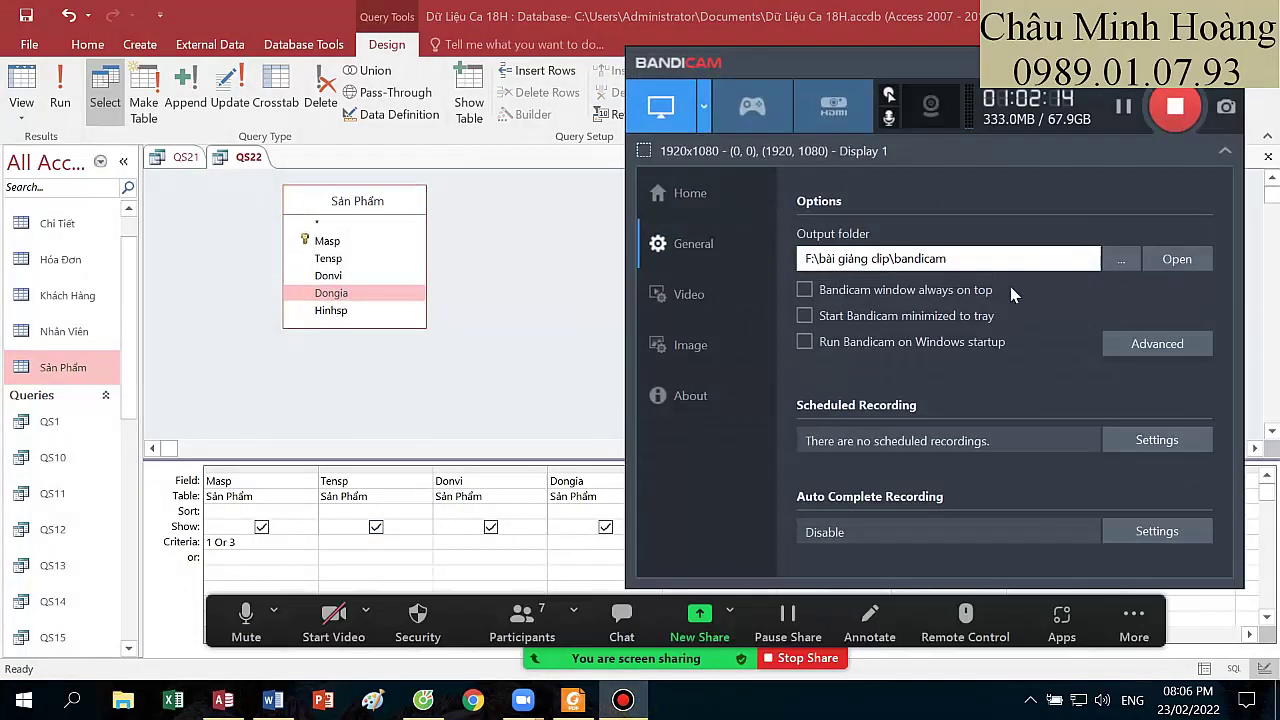
click(1124, 106)
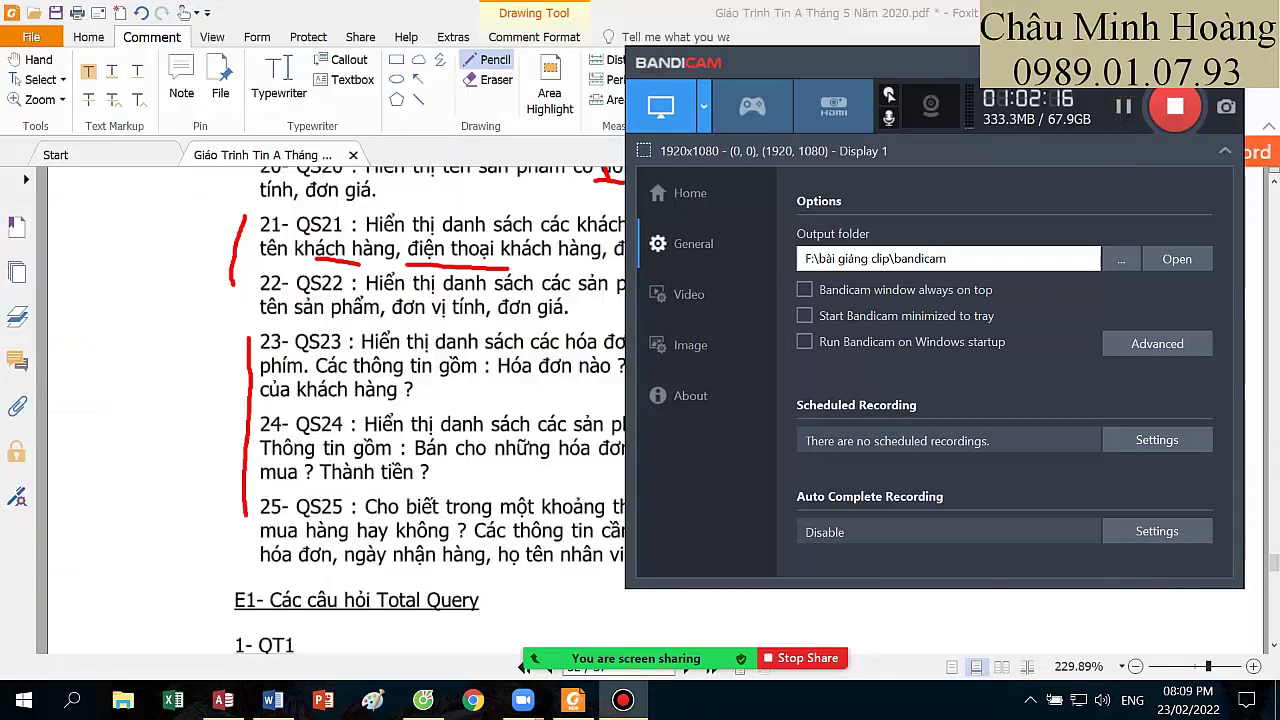
click(585, 255)
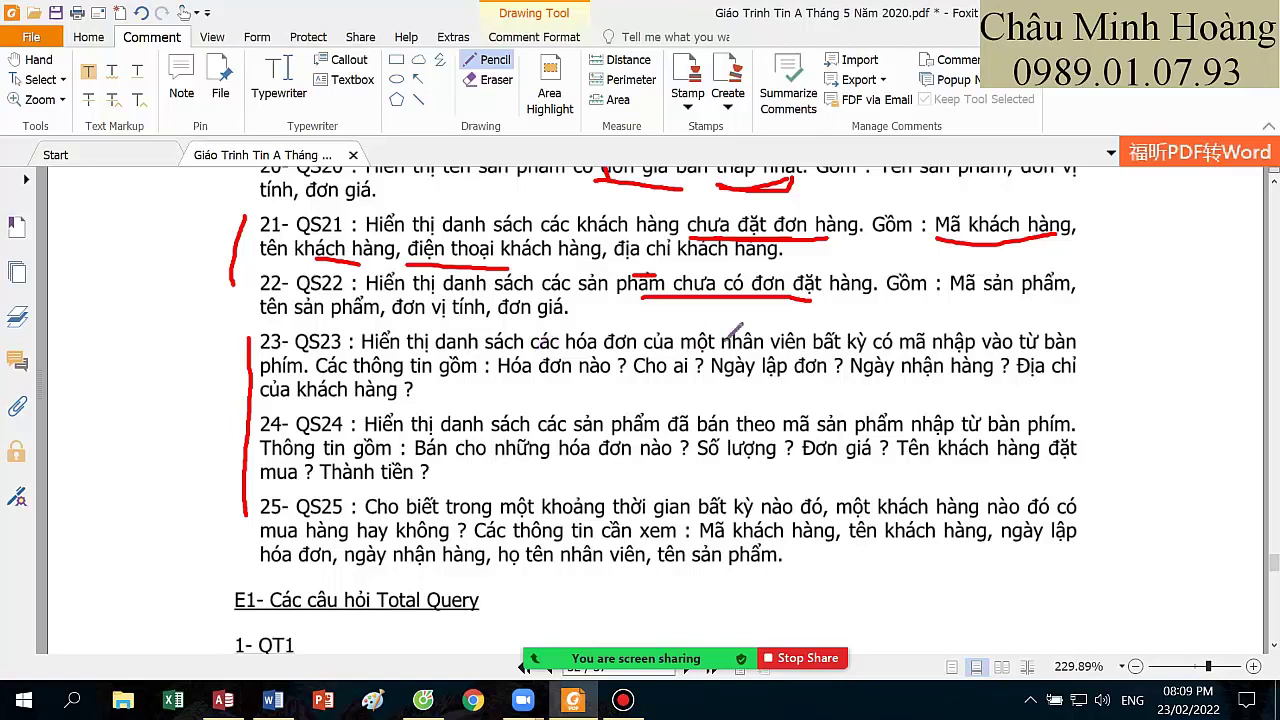
- Circle the keyboard-input phrases in QS23 and QS24 and the time-period phrase in QS25, and underline "một khách hàng" in the PDF
mouse_move(858, 345)
mouse_down()
mouse_move(1088, 338)
mouse_move(866, 329)
mouse_up()
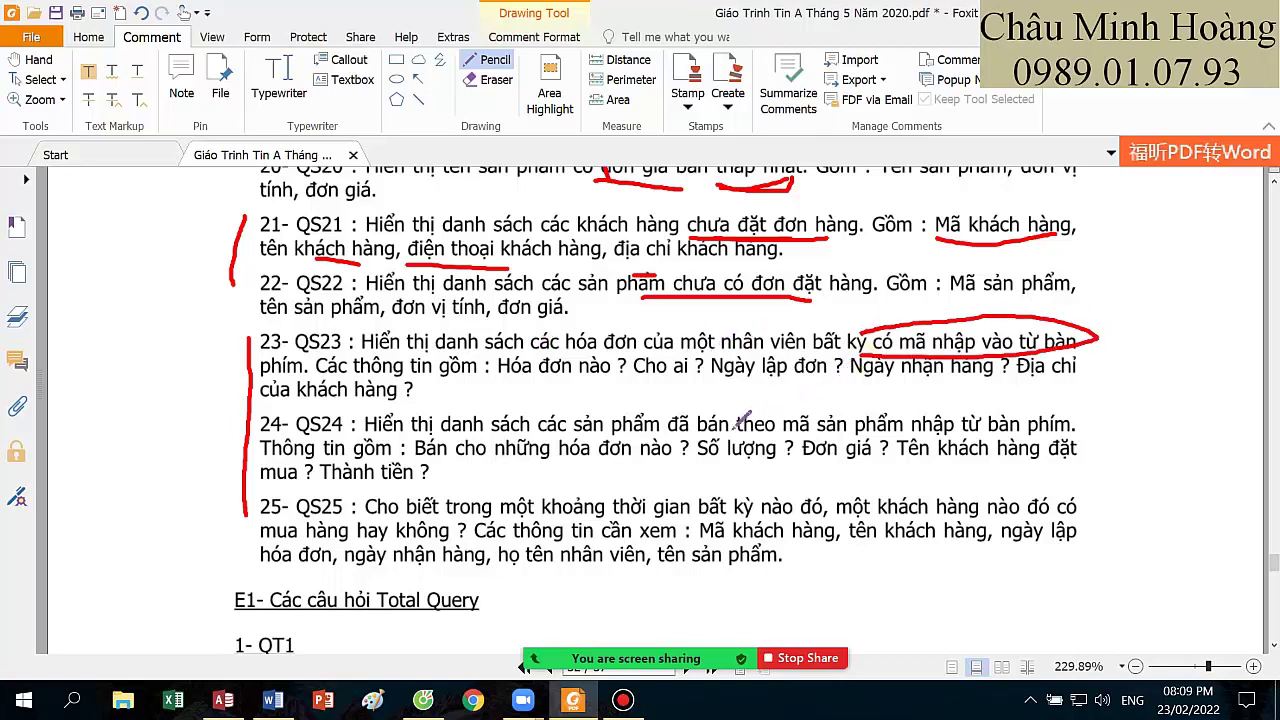
mouse_move(750, 436)
mouse_down()
mouse_move(1102, 424)
mouse_move(776, 406)
mouse_up()
mouse_move(502, 514)
mouse_down()
mouse_move(840, 498)
mouse_move(700, 480)
mouse_up()
mouse_move(856, 512)
mouse_down()
mouse_move(950, 520)
mouse_move(992, 492)
mouse_up()
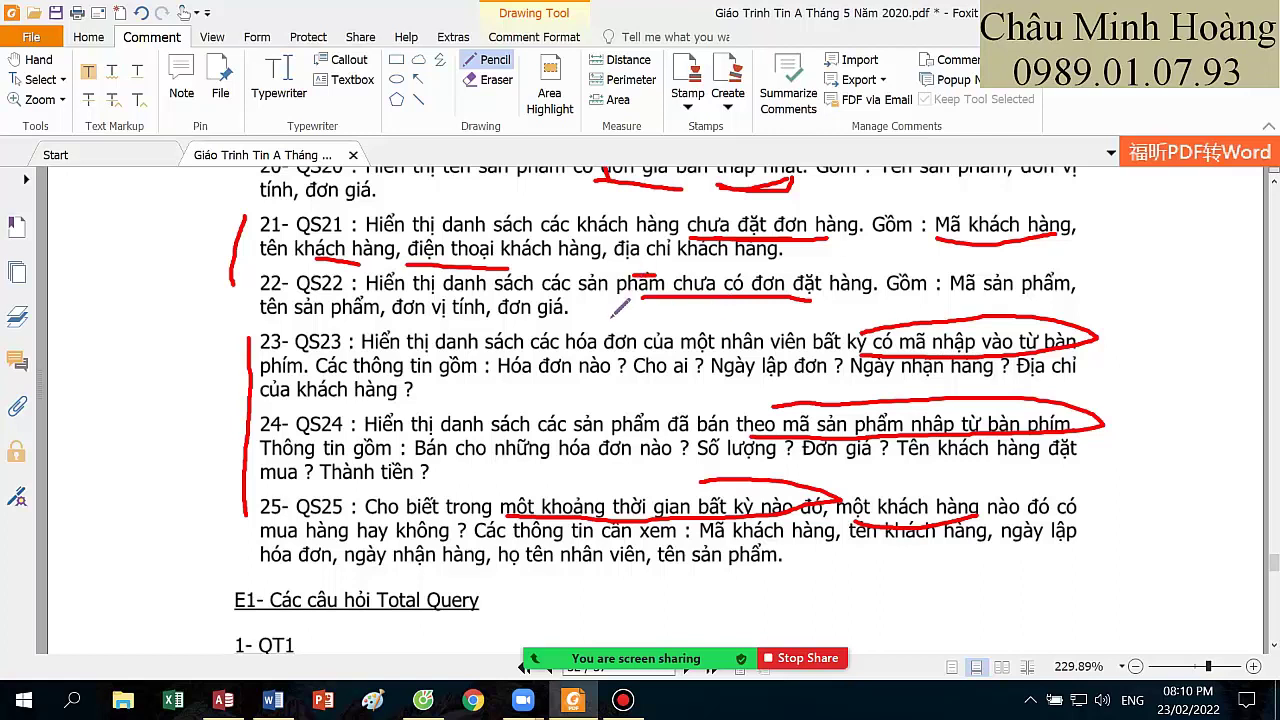
- Mark the requested information in QS23 of the PDF: invoice, customer, invoice date, receipt date and customer address
drag(543, 381, 771, 383)
drag(867, 387, 905, 387)
click(1030, 388)
- Share the Access database window and create a query design containing Chi Tiết, Hóa Đơn, Khách Hàng, Nhân Viên and Sản Phẩm
mouse_move(660, 658)
click(690, 615)
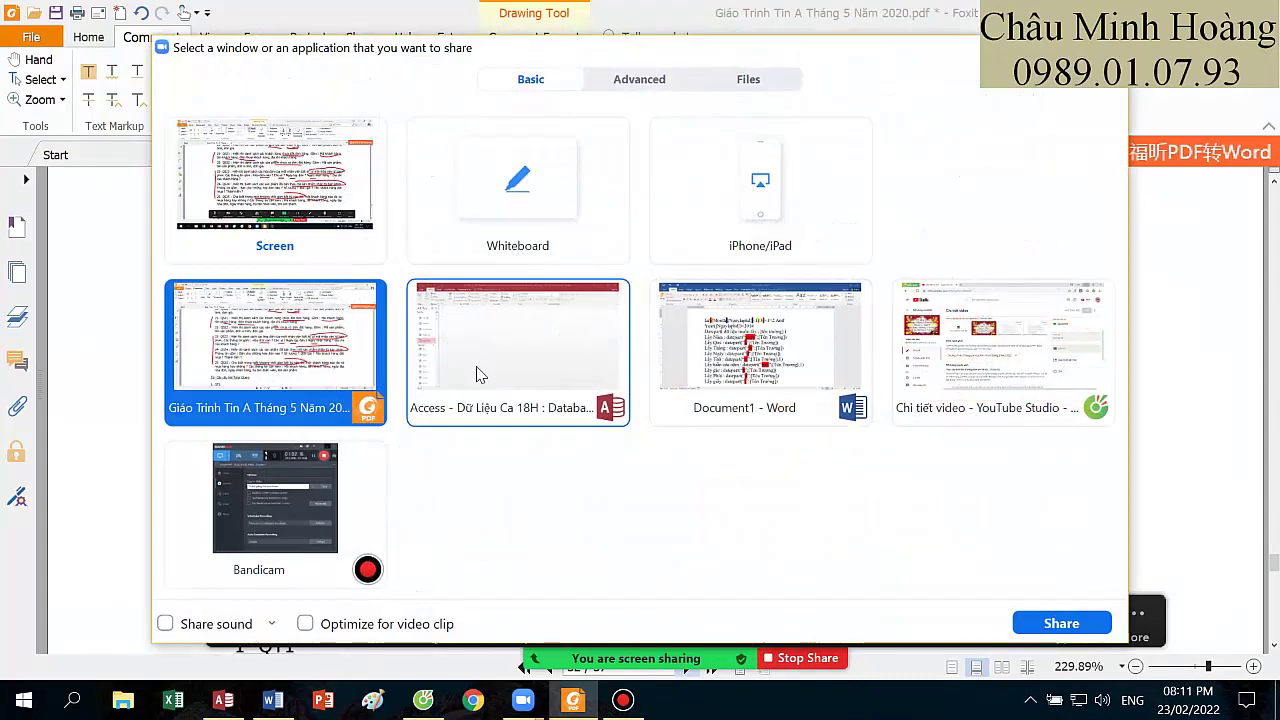
click(481, 352)
double_click(481, 352)
click(140, 44)
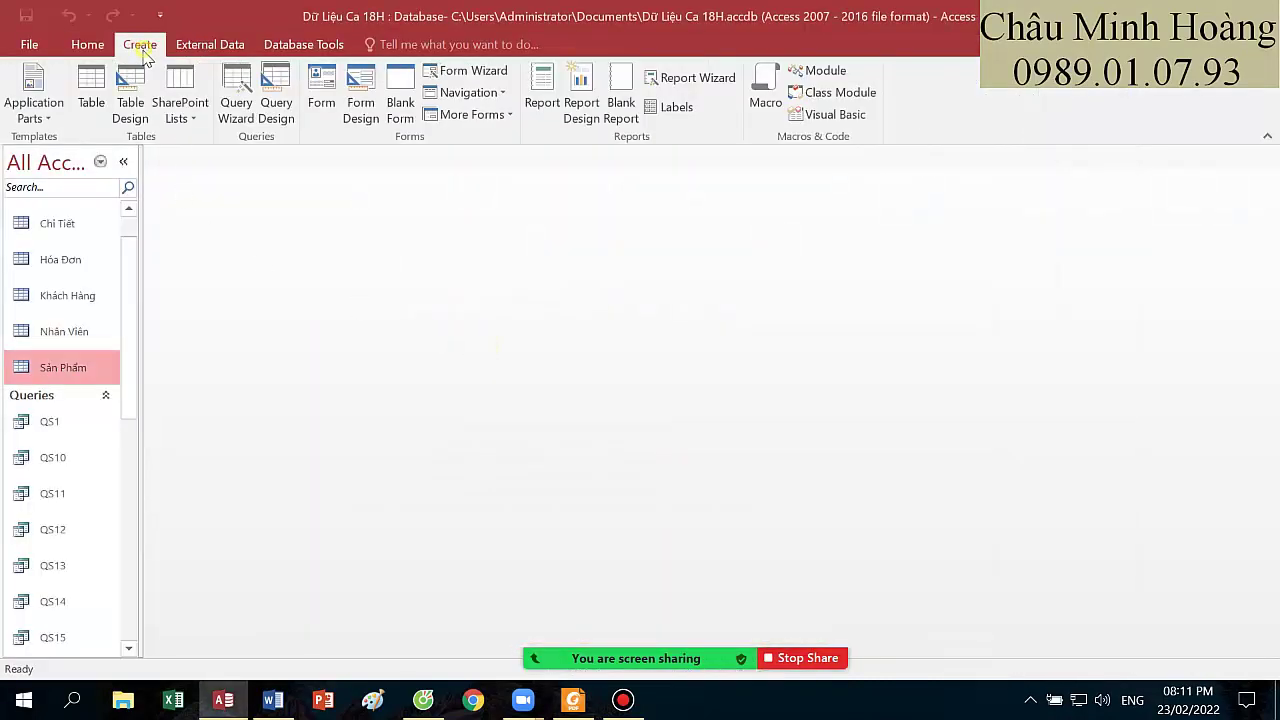
click(297, 100)
drag(530, 316, 515, 264)
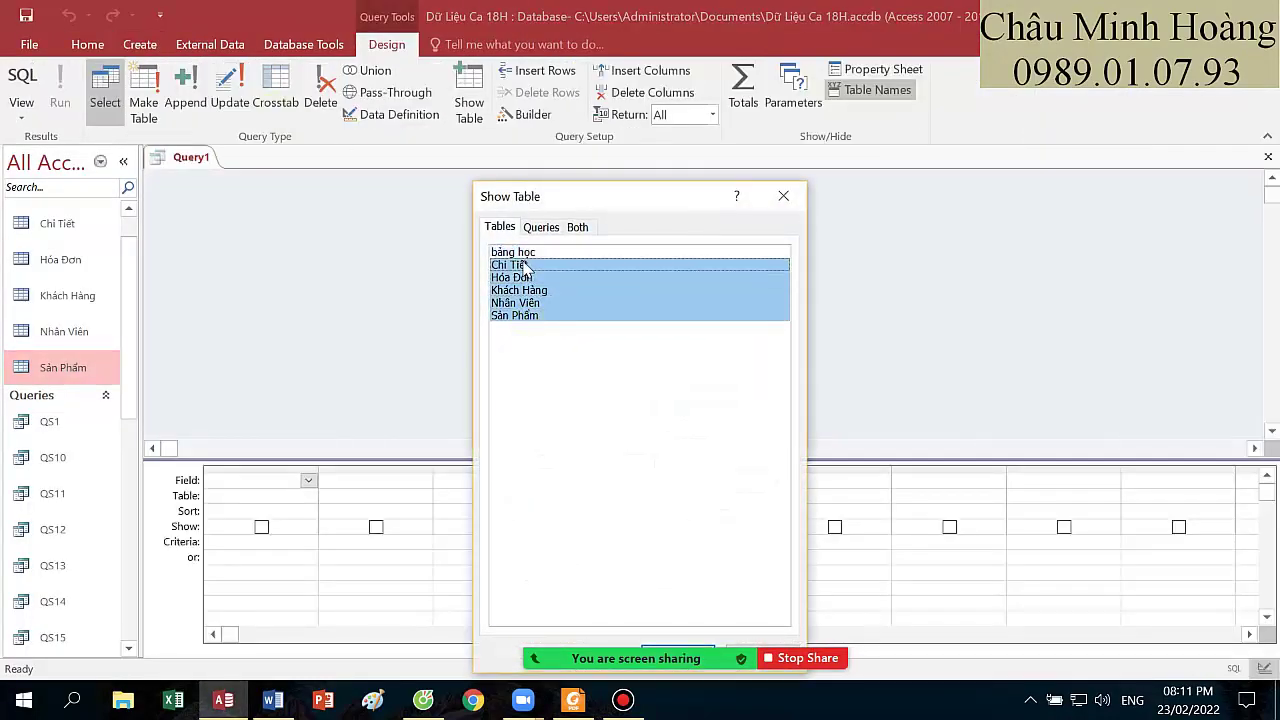
click(676, 547)
click(742, 548)
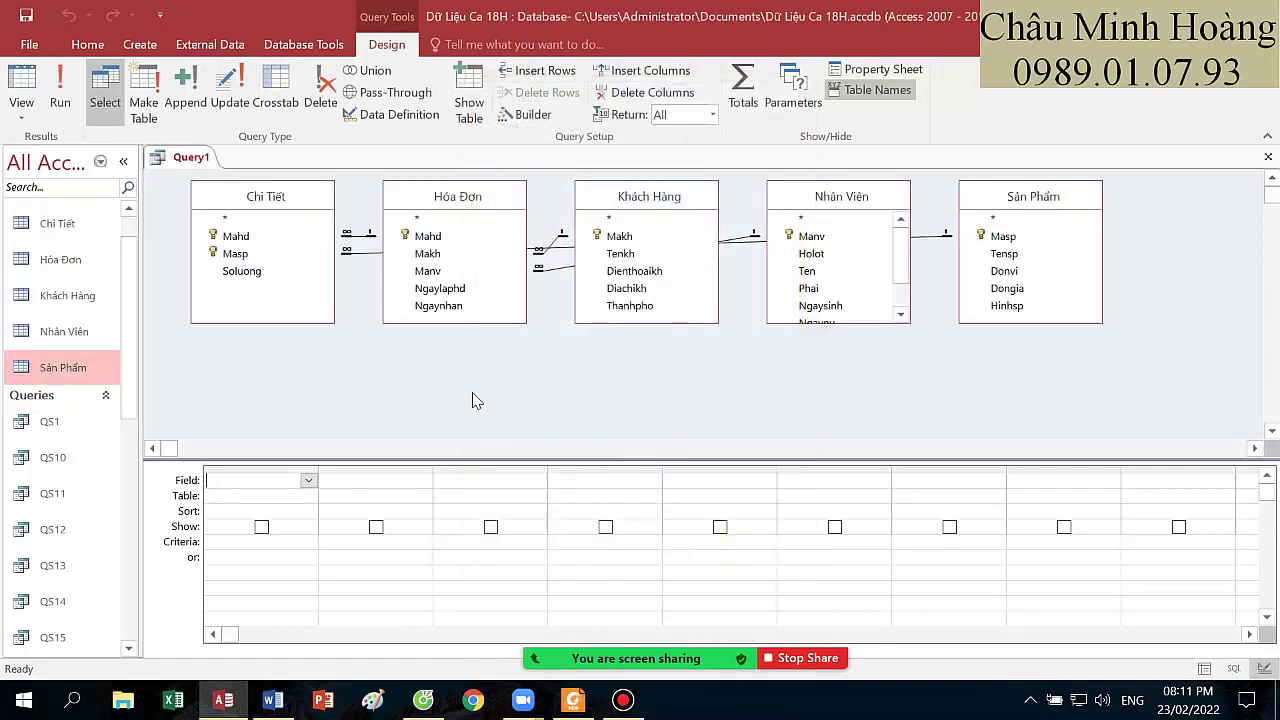
- Rearrange the Chi Tiết, Hóa Đơn and Khách Hàng field lists in the design while rereading QS23 in the PDF
click(573, 701)
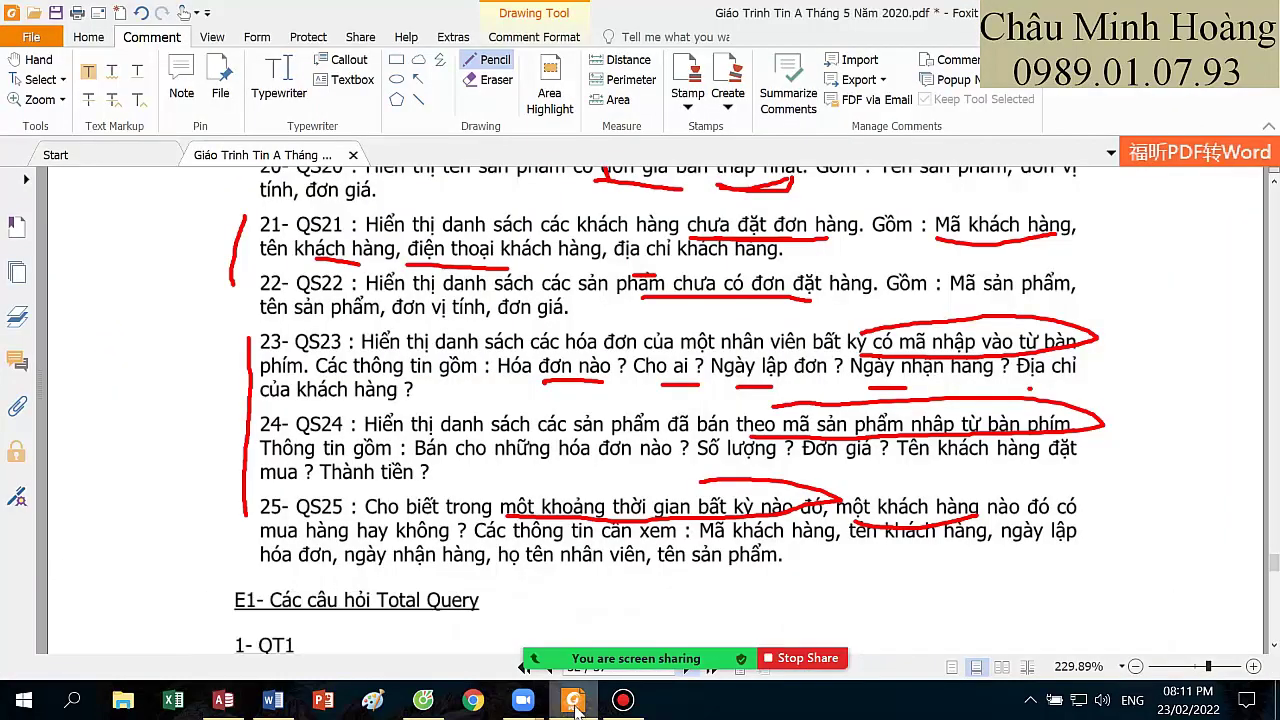
click(574, 701)
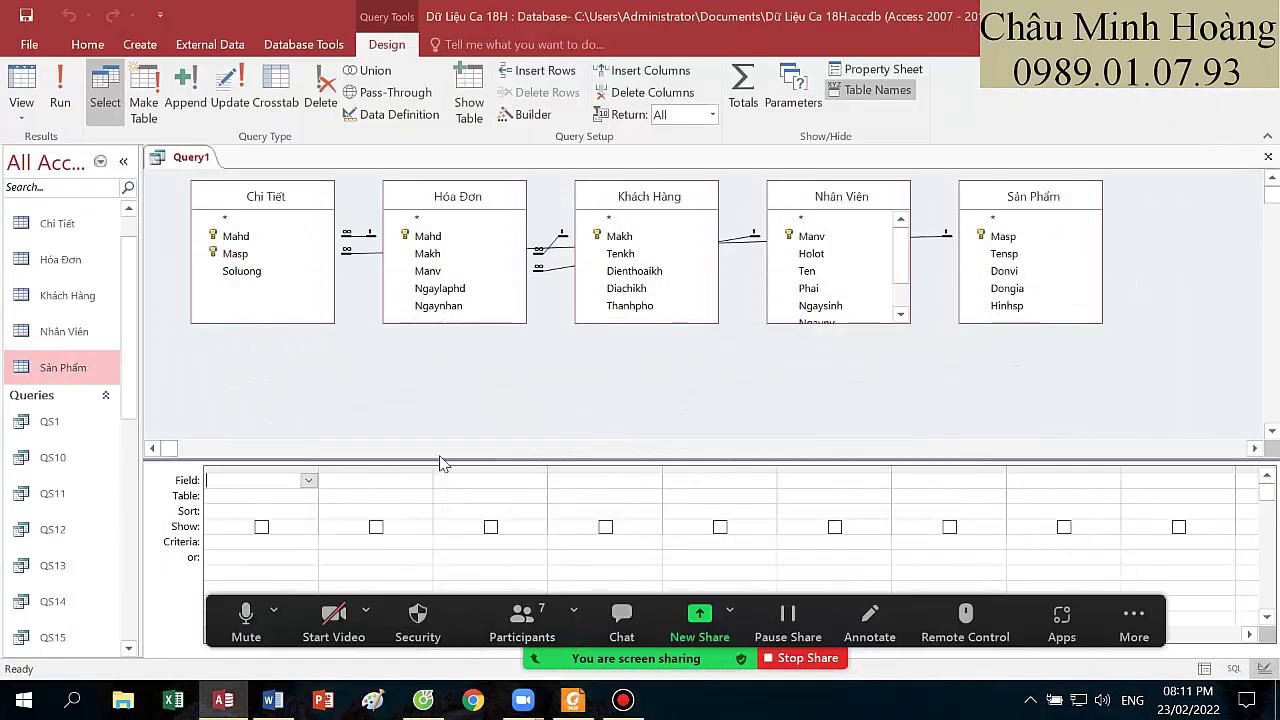
drag(460, 196, 458, 266)
drag(281, 198, 266, 252)
click(587, 705)
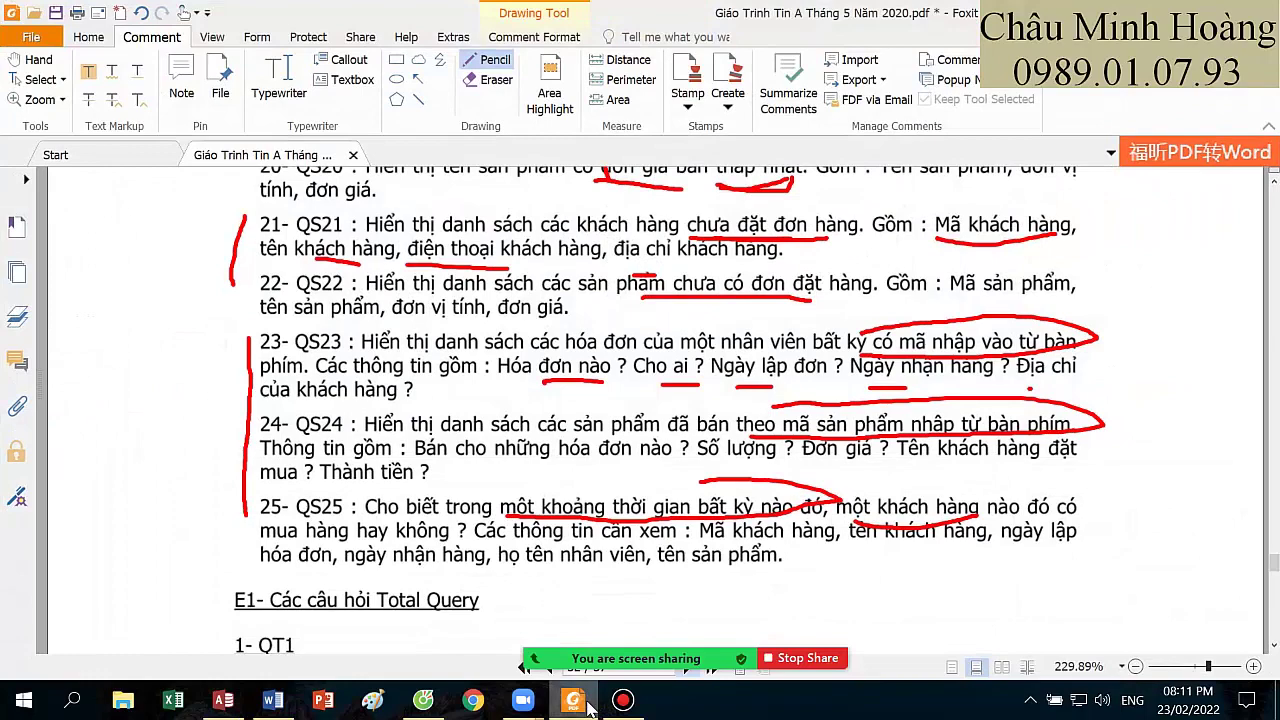
click(589, 706)
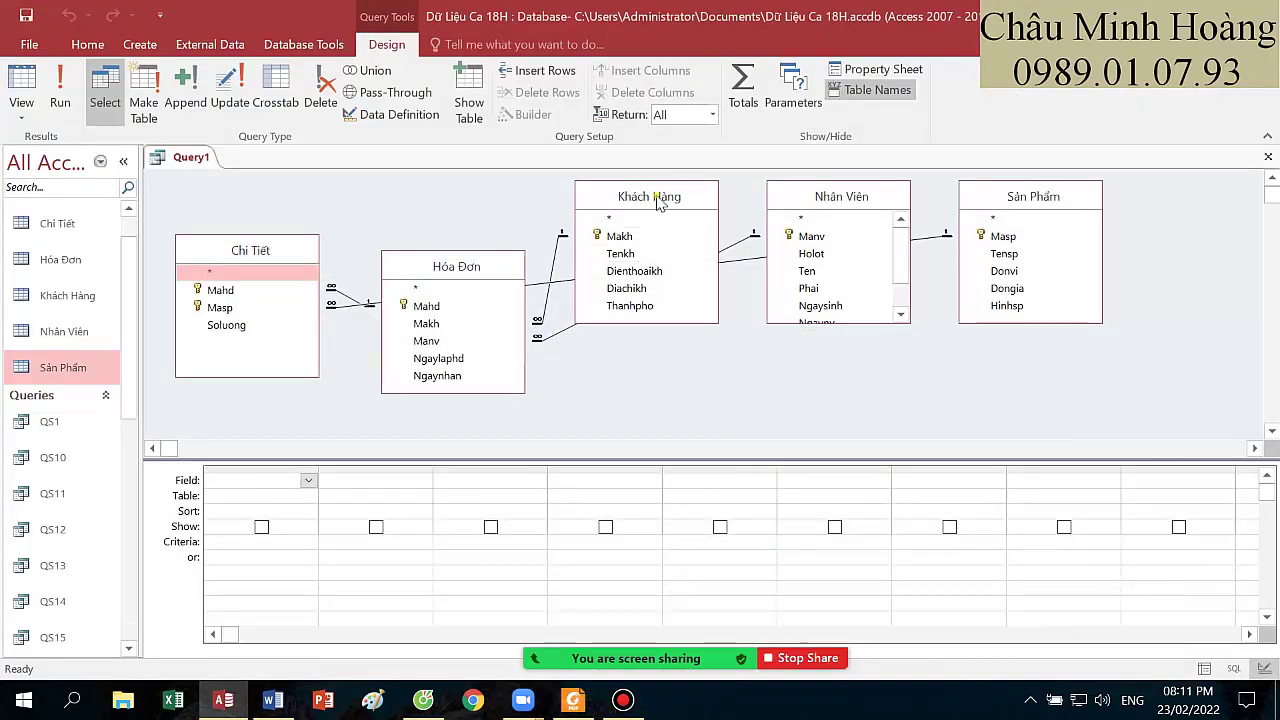
drag(660, 200, 655, 261)
click(576, 704)
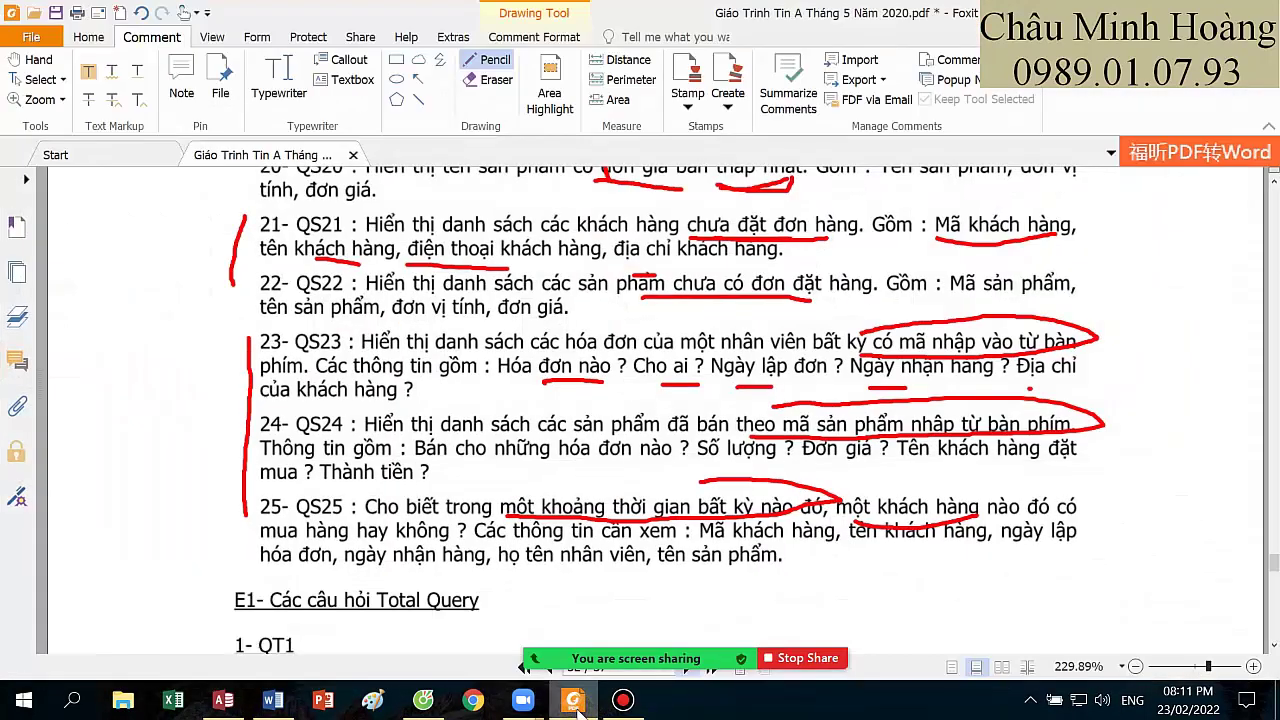
click(578, 705)
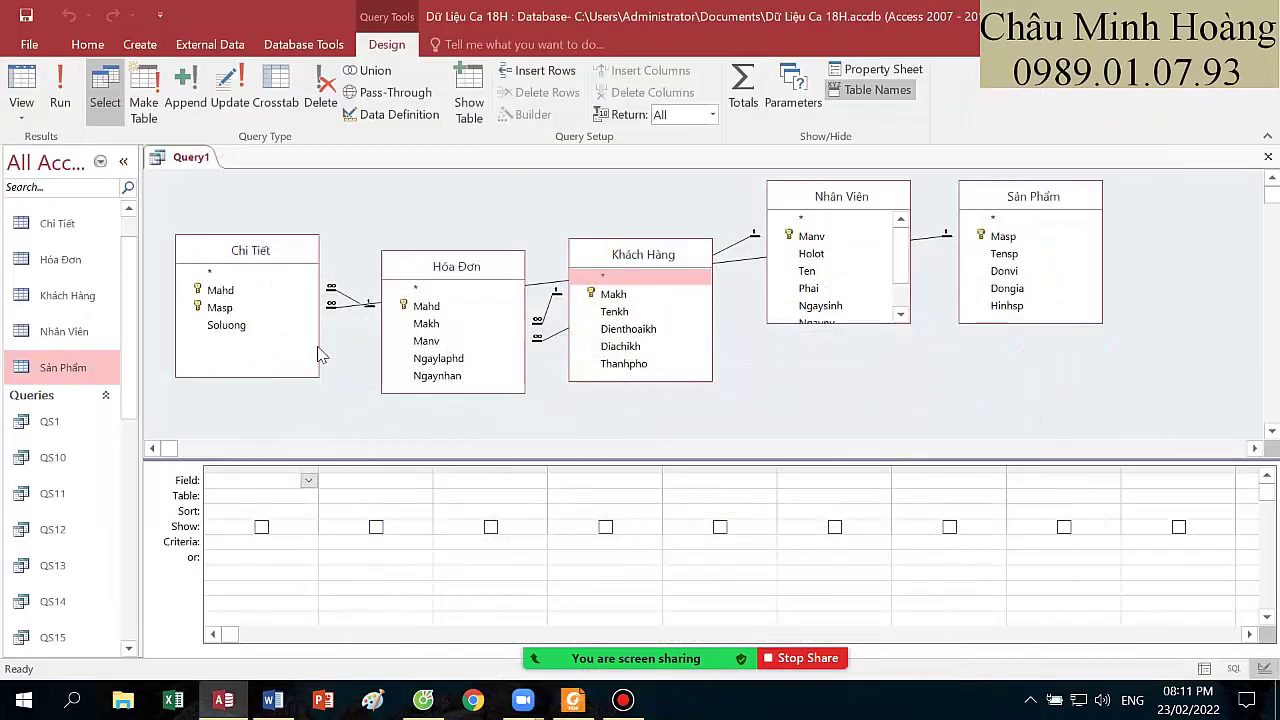
drag(286, 251, 314, 182)
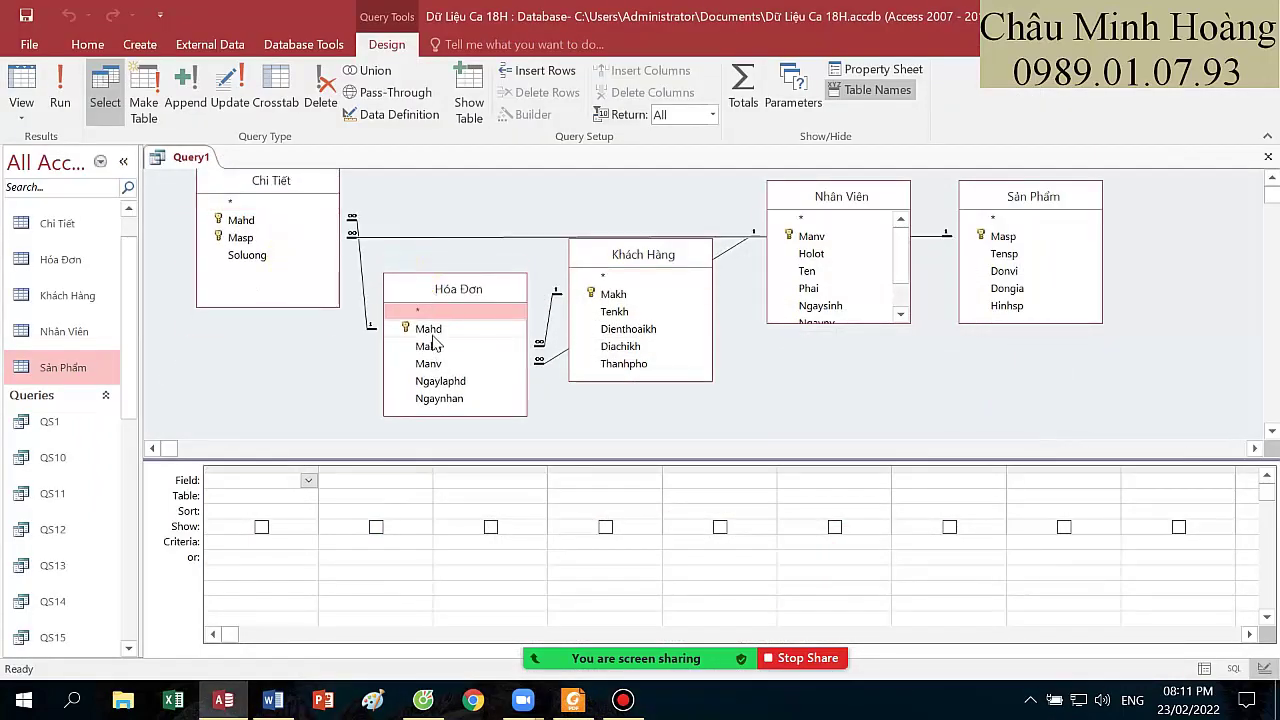
- Add Mahd, Tenkh, Ngaylaphd, Ngaynhan and Diachikh to the query from Hóa Đơn and Khách Hàng, following the QS23 text
double_click(430, 330)
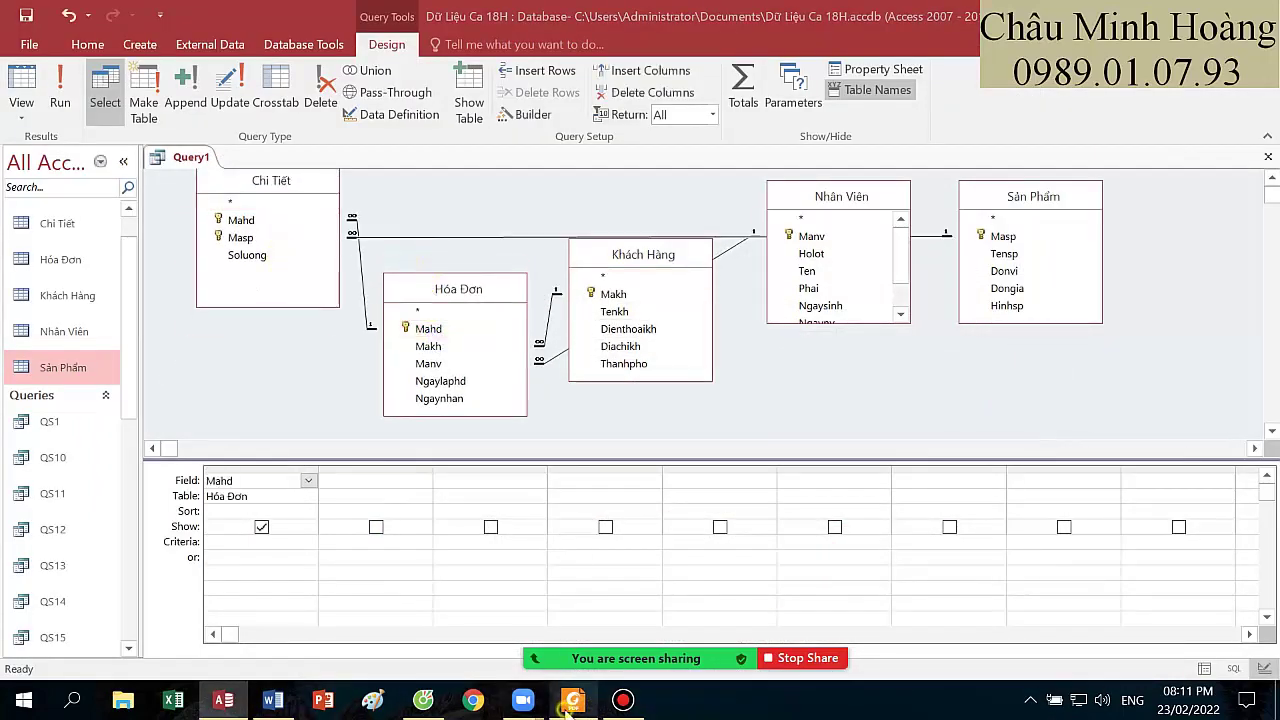
click(571, 703)
click(571, 703)
double_click(614, 311)
click(585, 700)
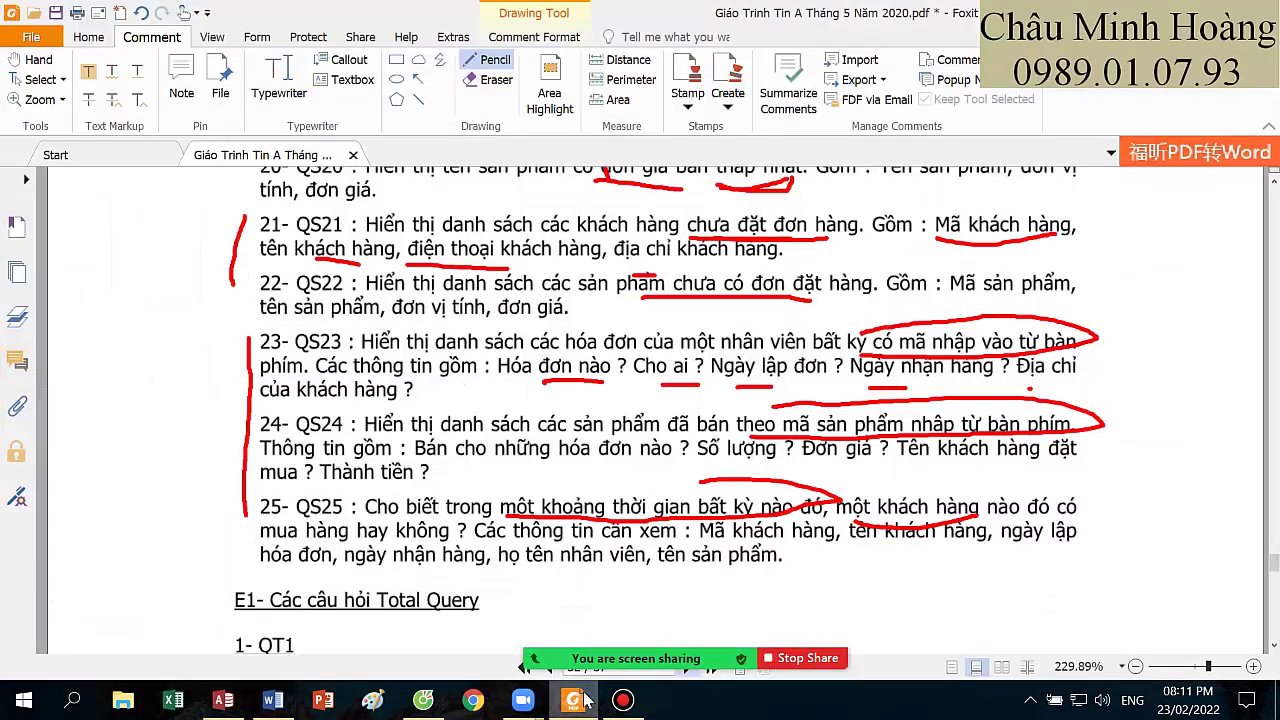
click(585, 700)
double_click(440, 381)
double_click(440, 398)
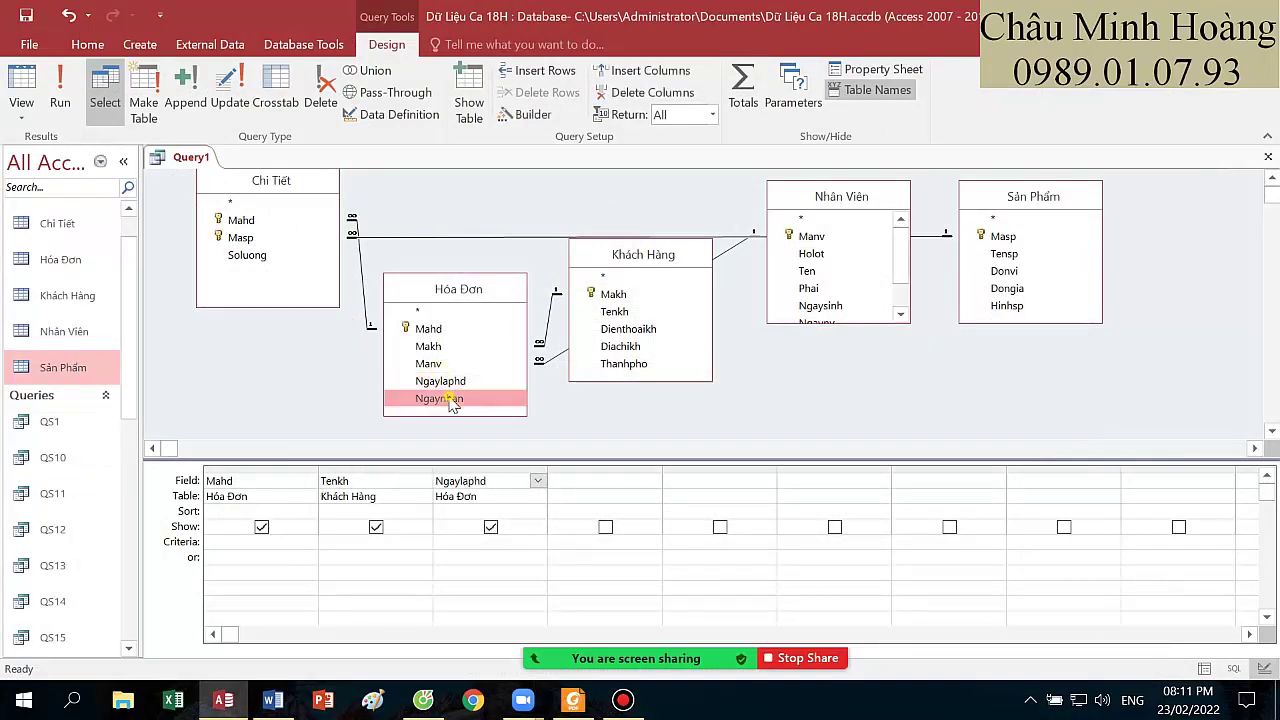
double_click(638, 348)
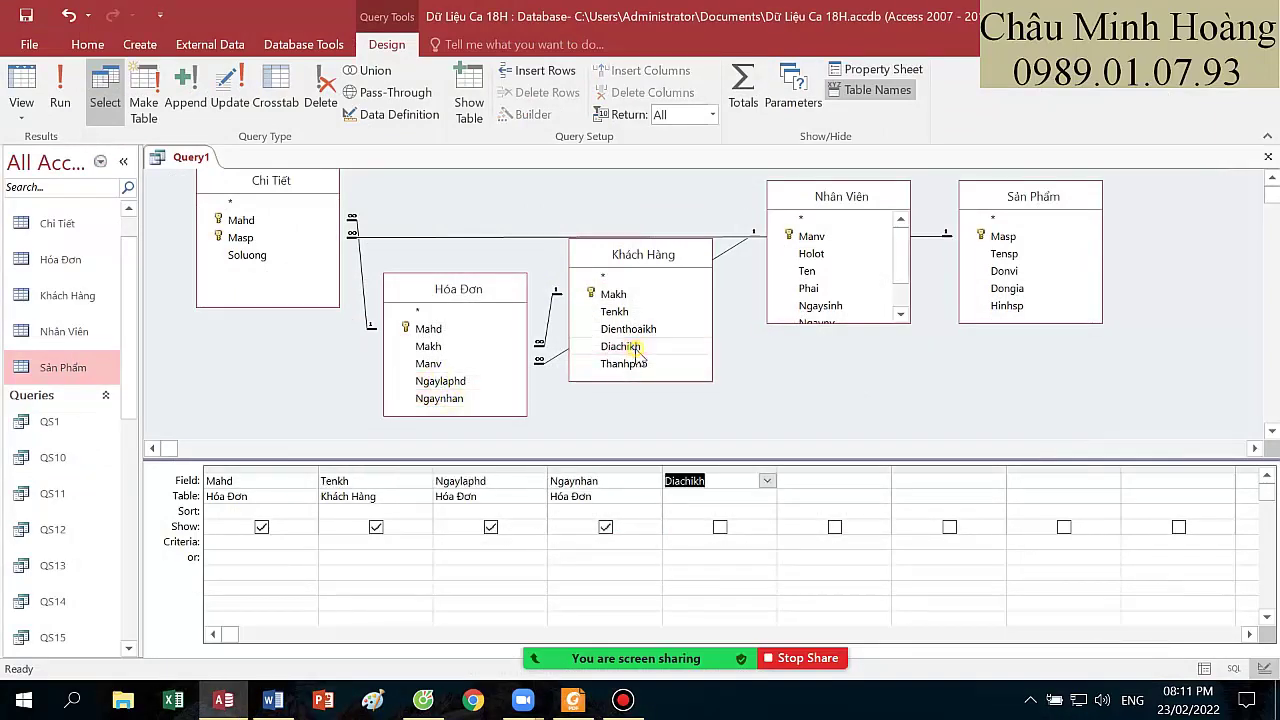
click(576, 702)
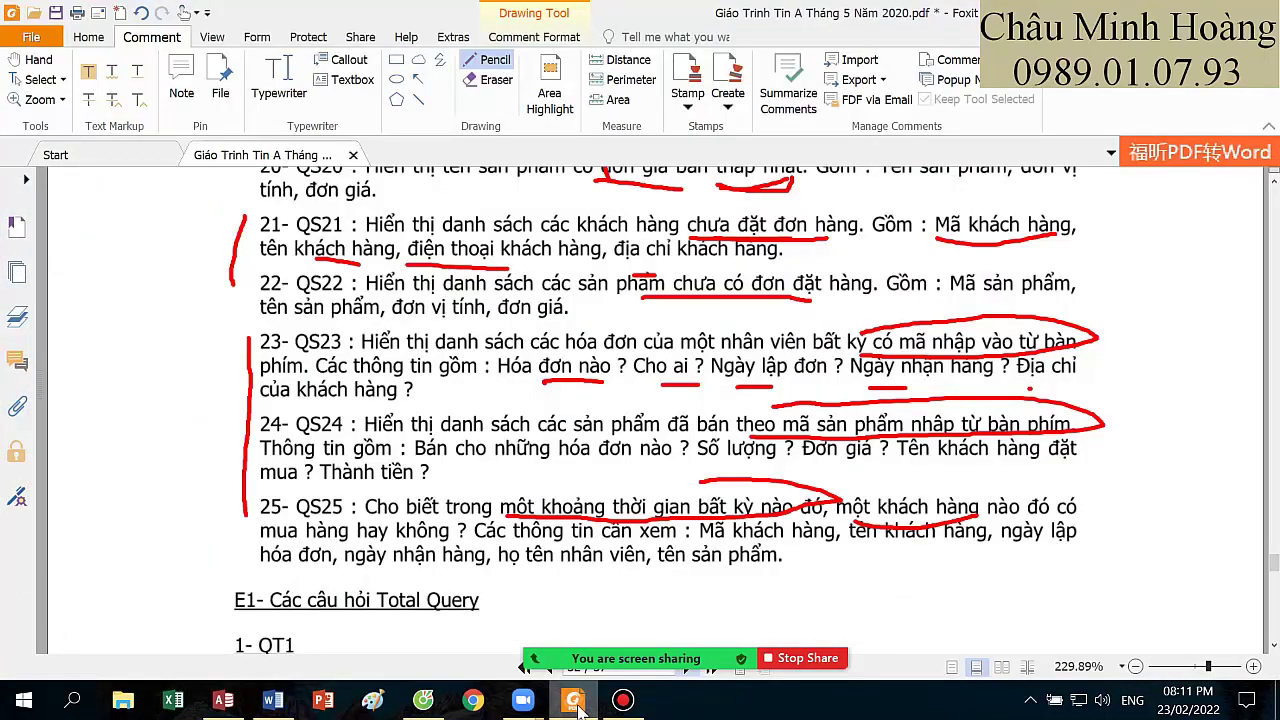
click(576, 702)
click(621, 701)
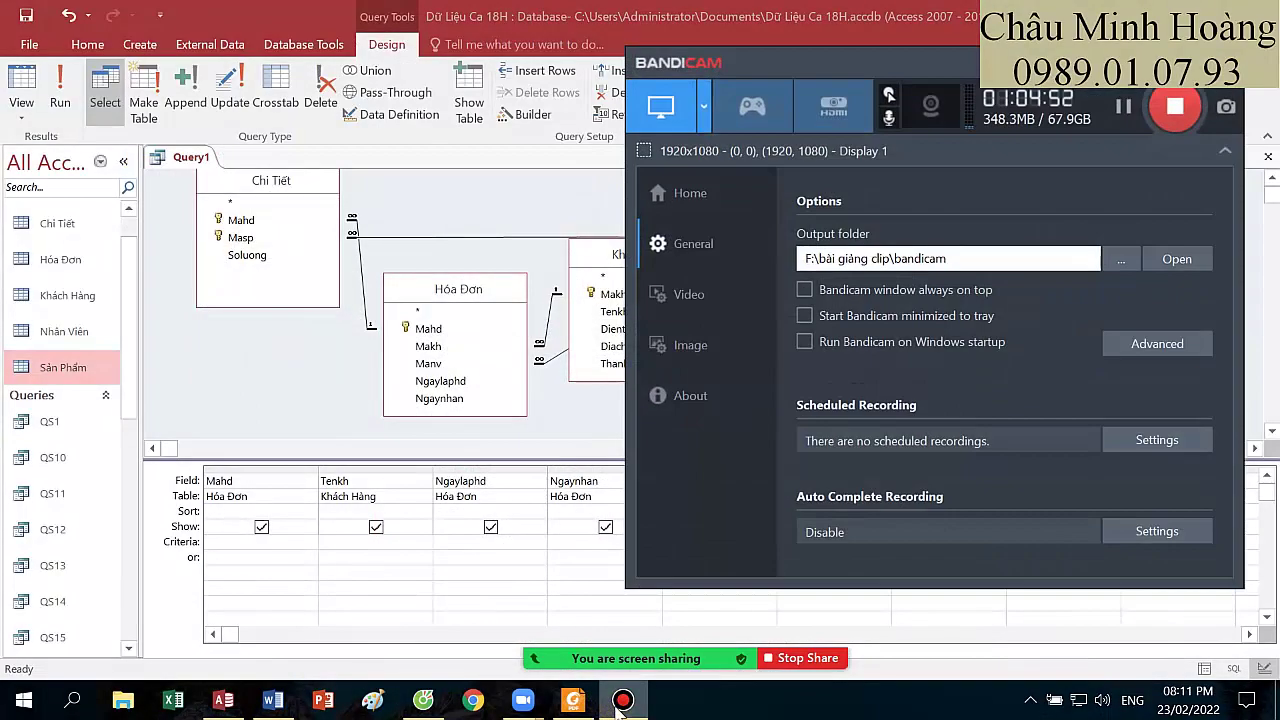
click(621, 701)
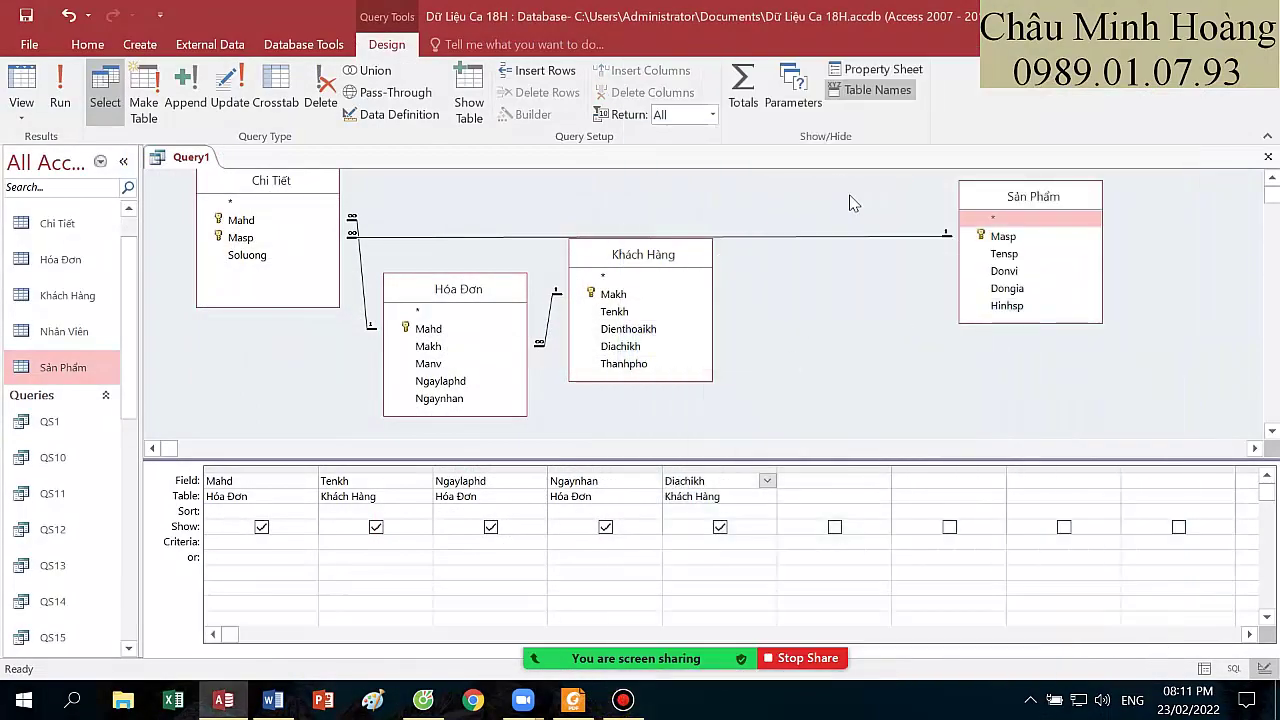
- Remove the Sản Phẩm and Chi Tiết tables from the query and move Hóa Đơn and Khách Hàng up in the design
click(968, 190)
key(Delete)
click(294, 200)
key(Delete)
drag(474, 290, 454, 216)
drag(618, 258, 626, 210)
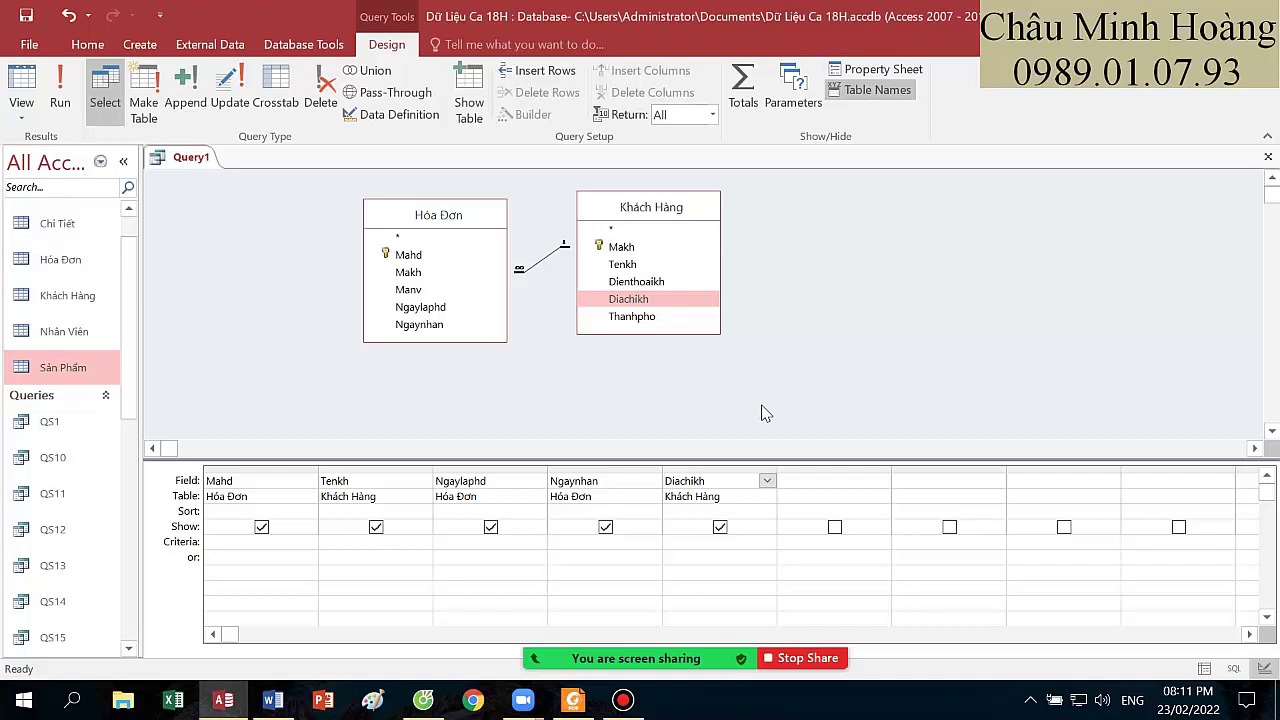
- Add Manv from Hóa Đơn as the last column with the criterion [Nhap Ma Nhan Vien], and save the query as QS23
click(806, 482)
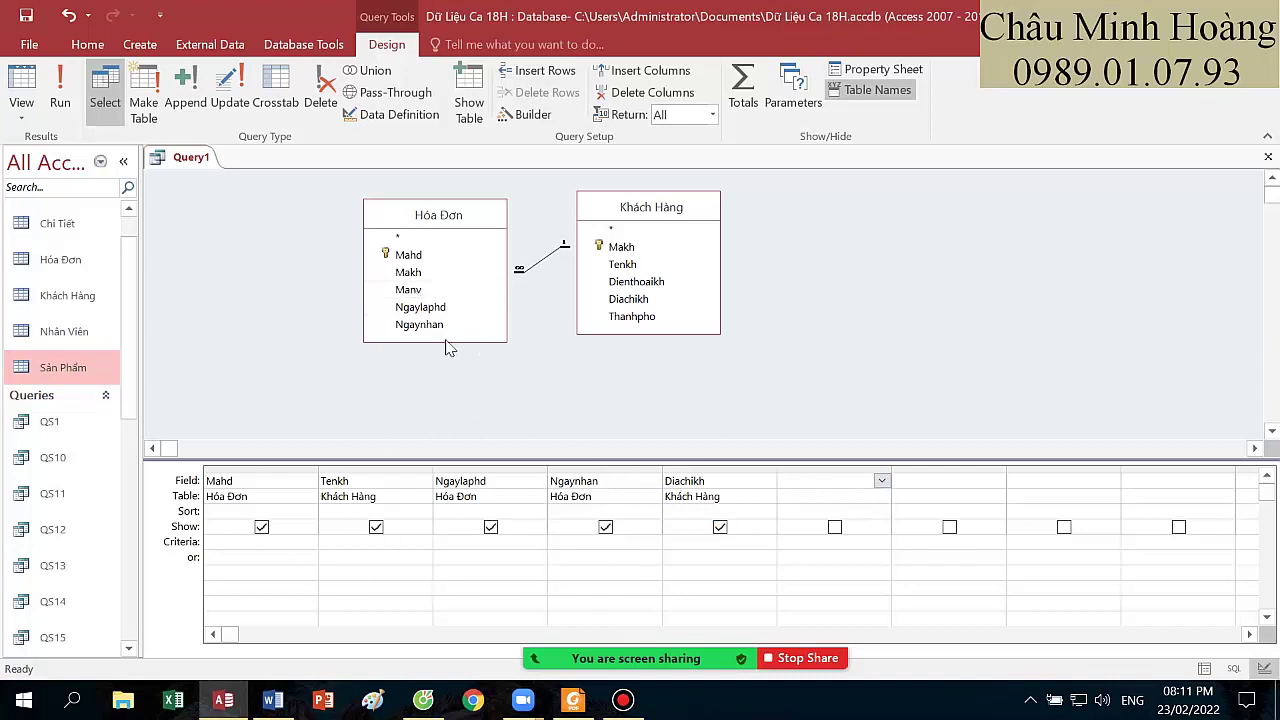
drag(410, 290, 803, 484)
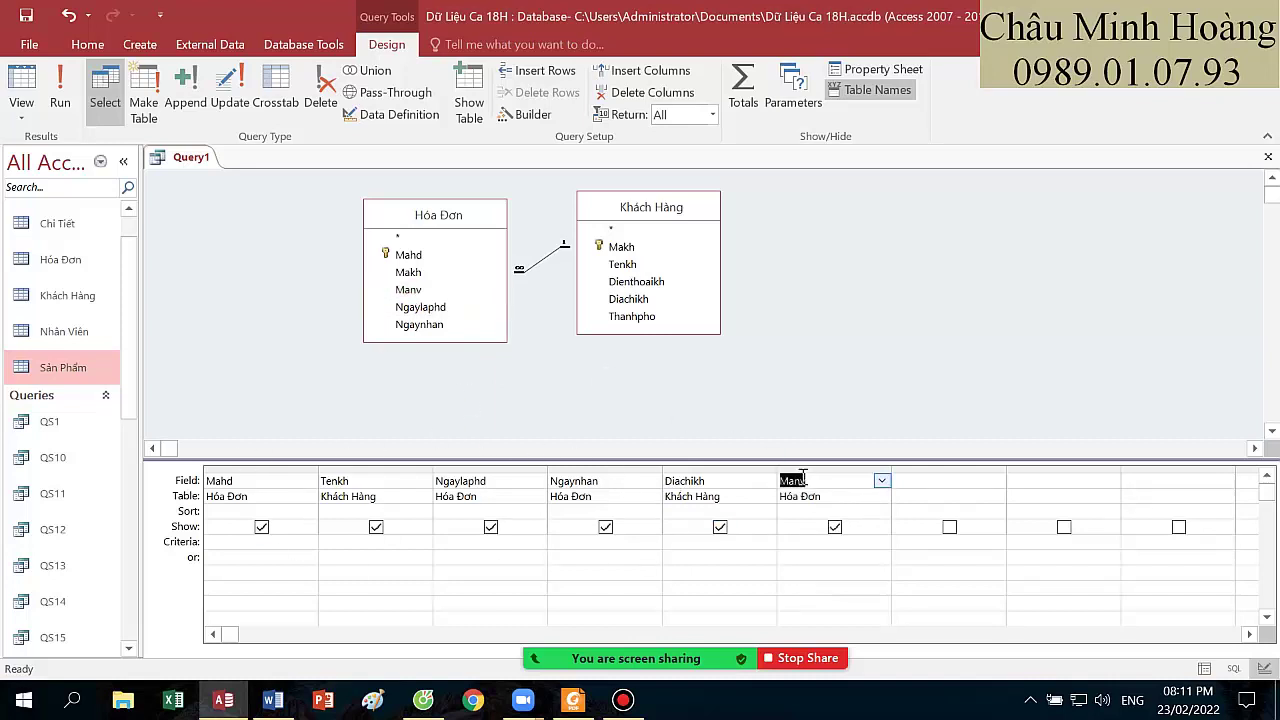
click(810, 540)
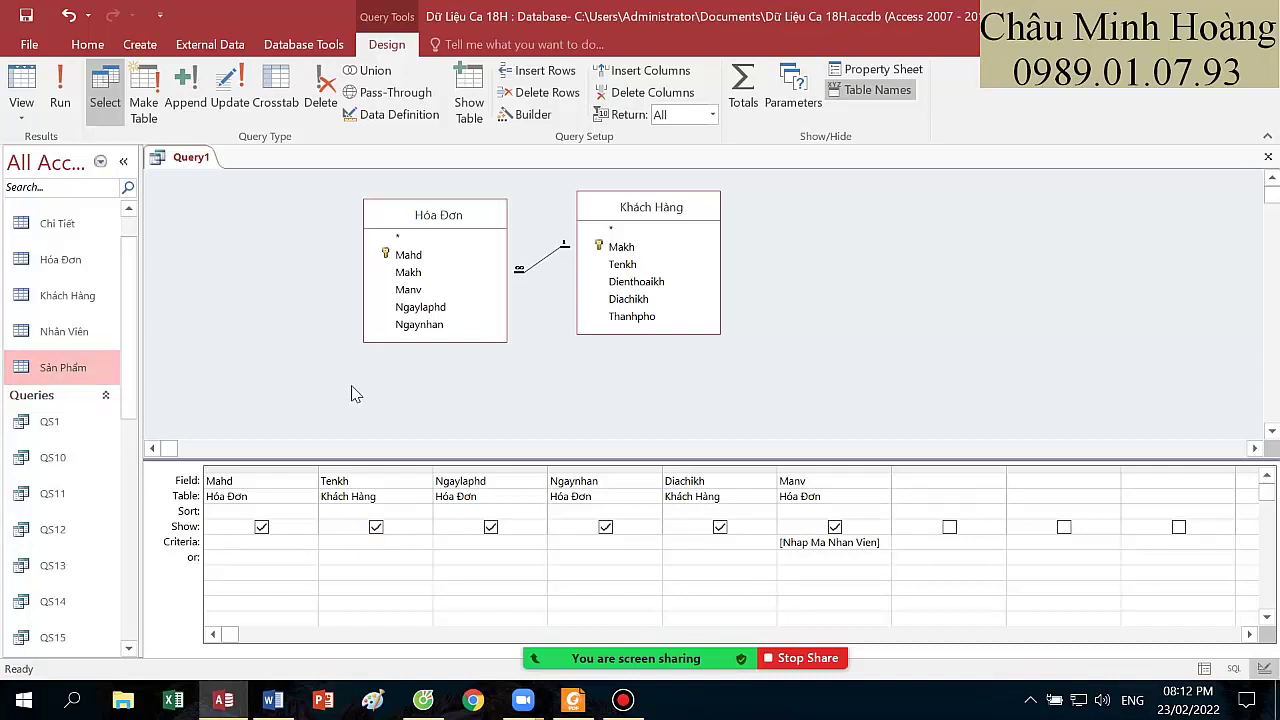
key(ctrl+s)
text(QS23)
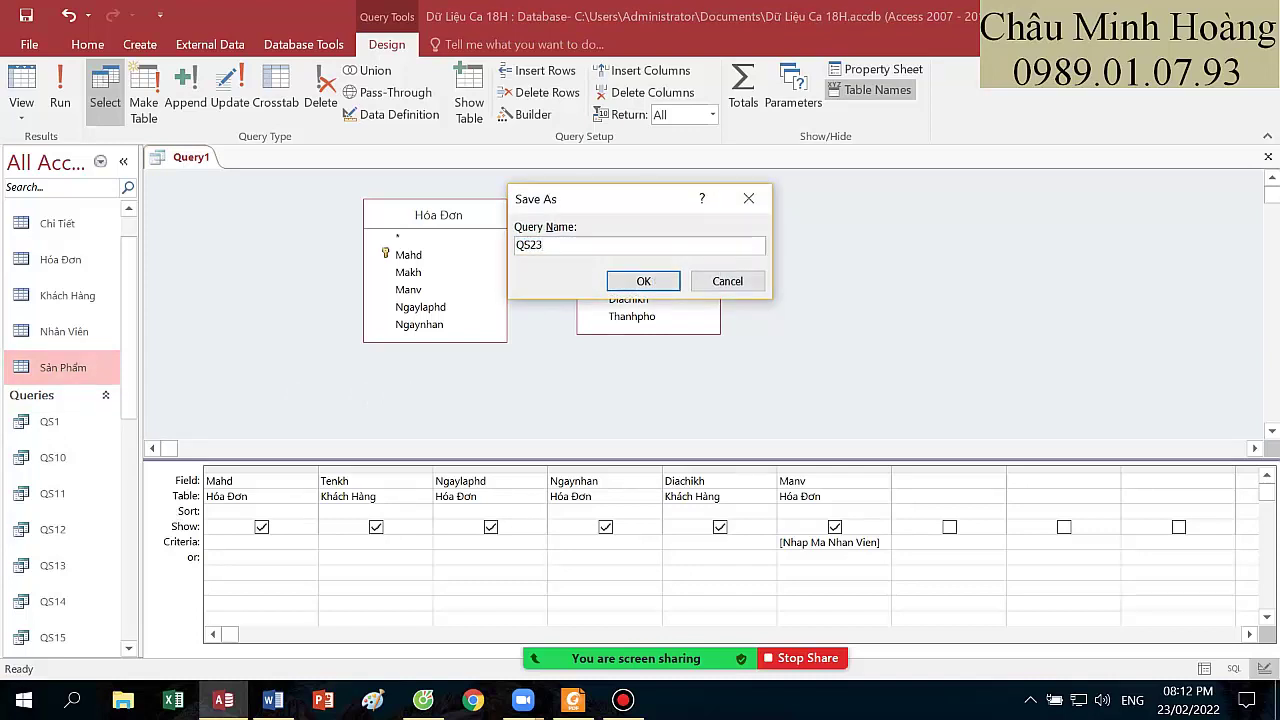
key(Return)
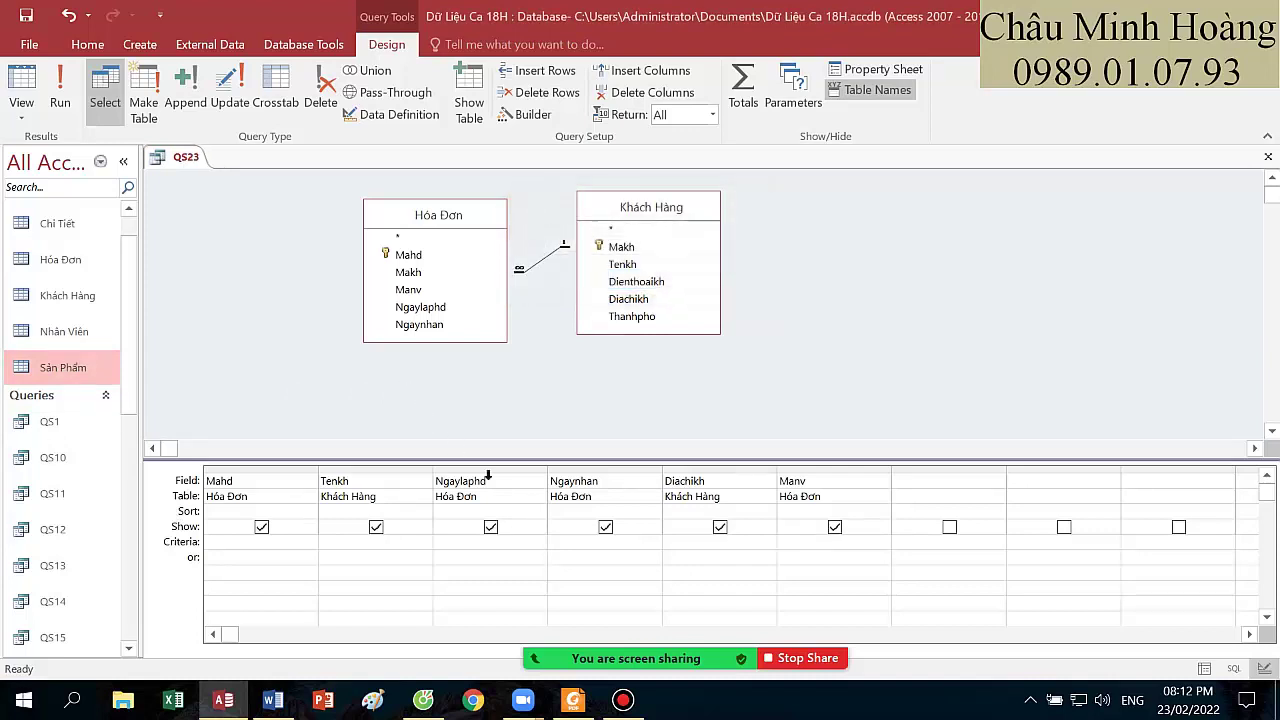
text([Nhap Ma Nhan Vien])
click(927, 483)
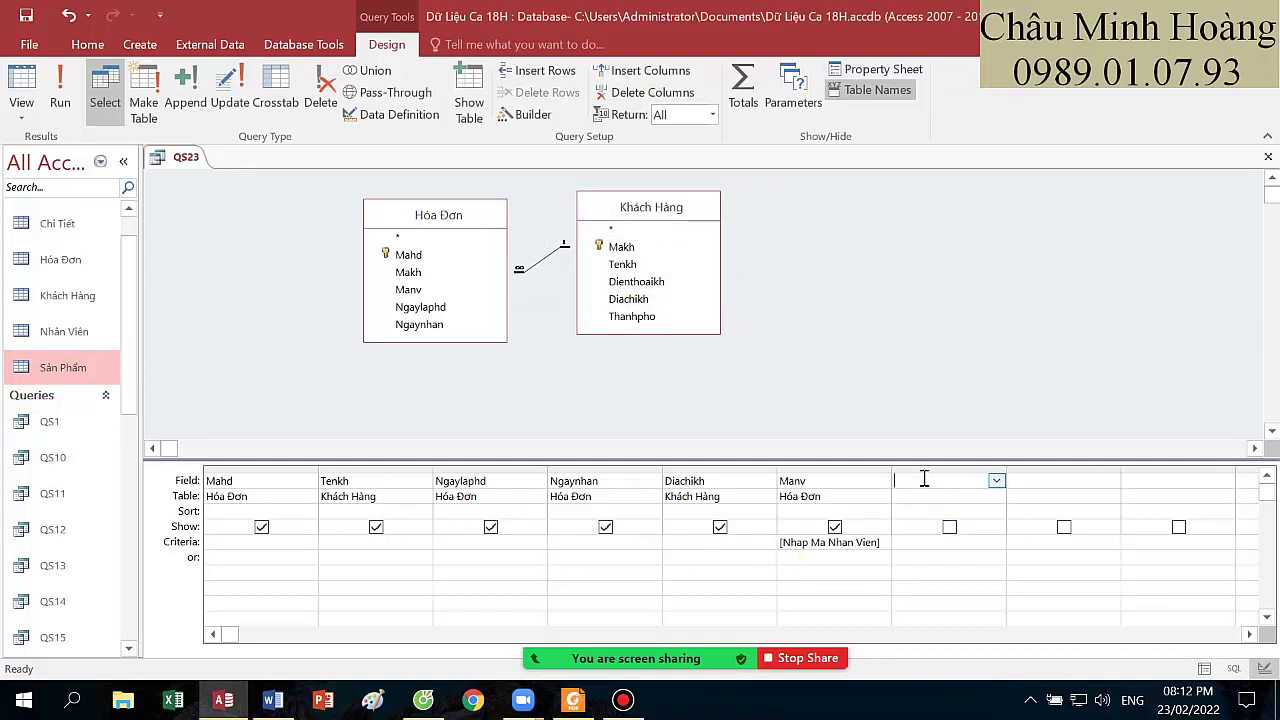
click(624, 703)
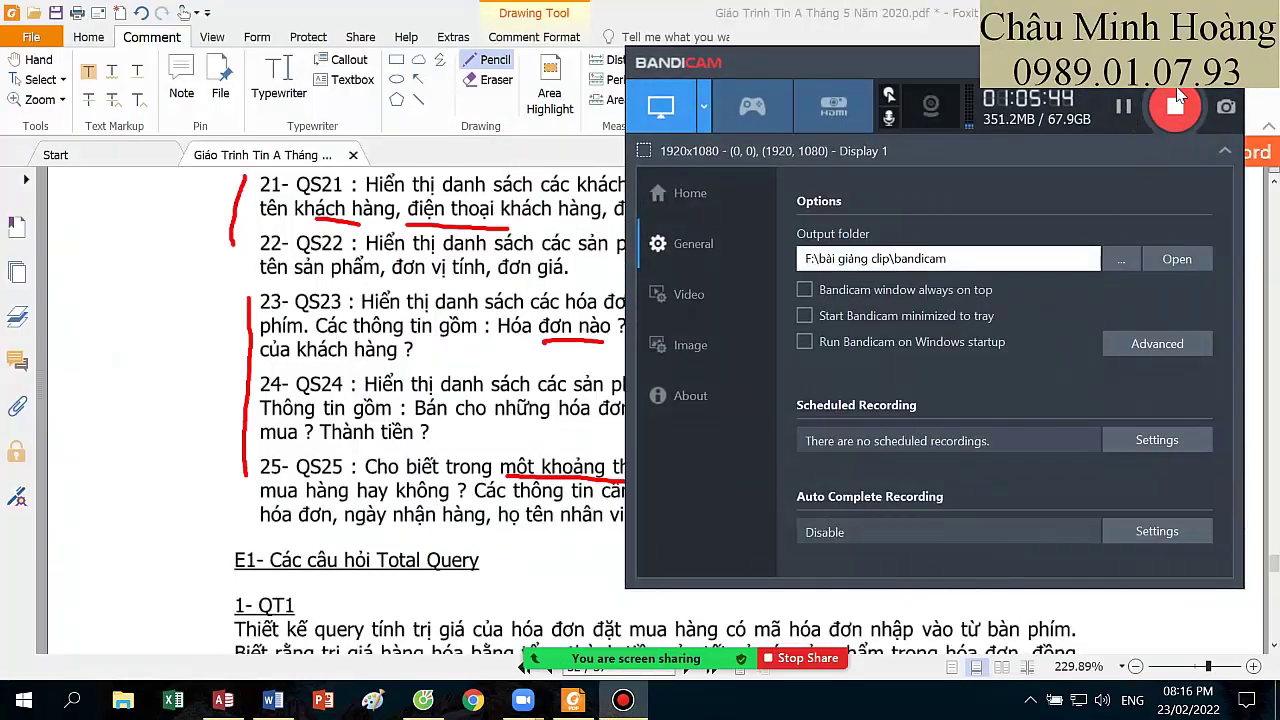
click(1175, 104)
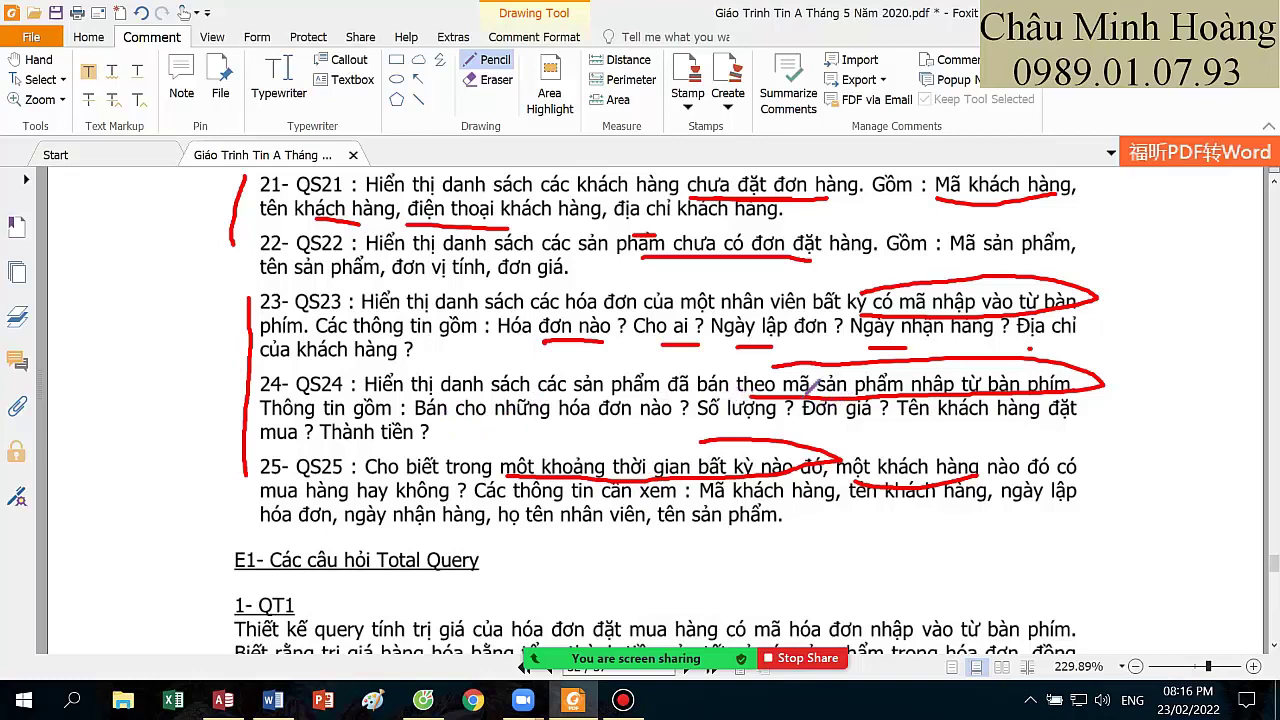
- Underline the product-code input phrase and the invoice, quantity, unit price and customer name items in QS24 of the PDF
drag(797, 392, 1050, 388)
mouse_move(487, 421)
mouse_down()
mouse_move(625, 440)
mouse_move(998, 412)
mouse_up()
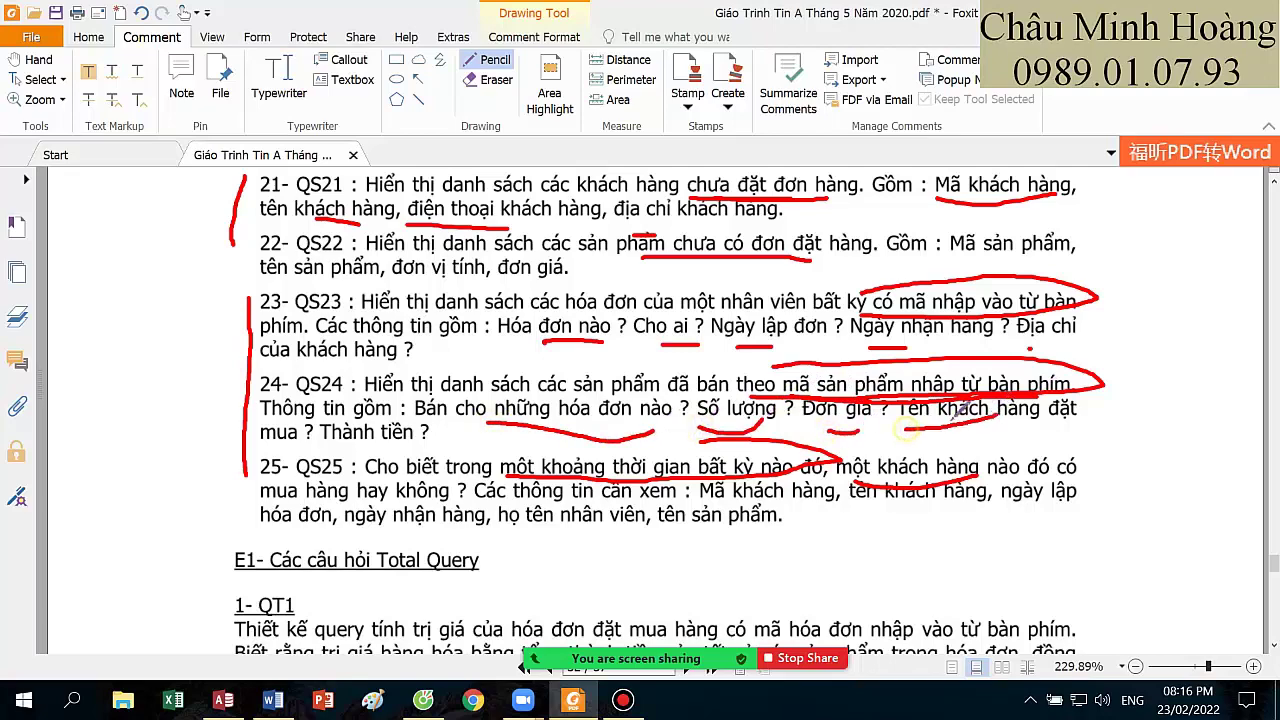
- Switch to Access and create a query design with the Chi Tiết, Hóa Đơn, Khách Hàng, Nhân Viên and Sản Phẩm tables
click(695, 675)
double_click(481, 370)
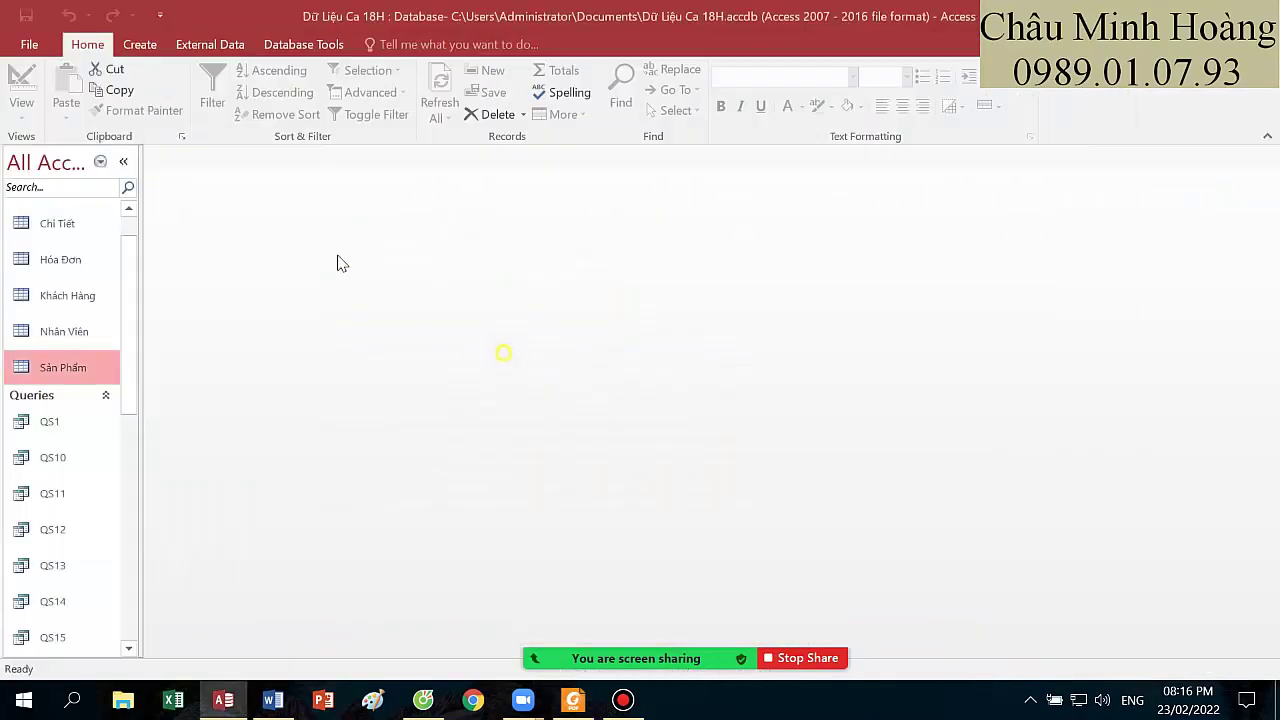
click(140, 44)
click(275, 105)
drag(520, 316, 520, 280)
click(515, 265)
shift+click(520, 316)
drag(590, 196, 587, 111)
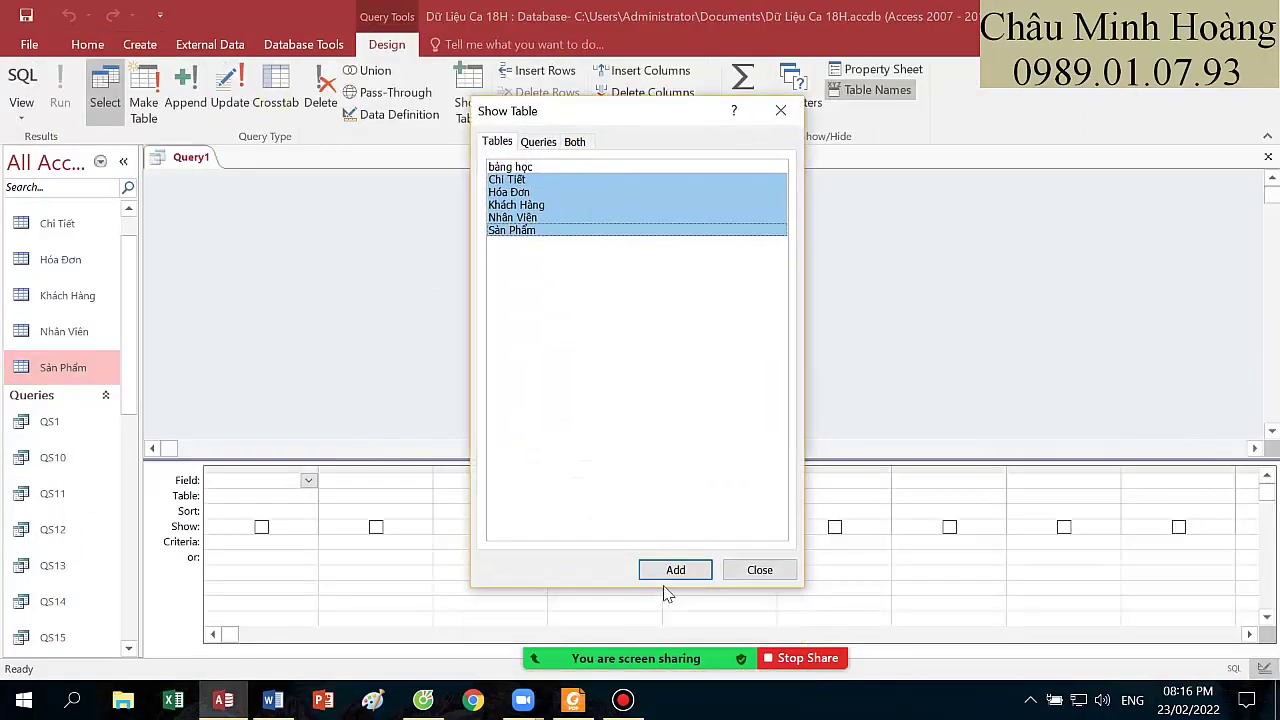
click(676, 570)
click(757, 570)
mouse_move(712, 610)
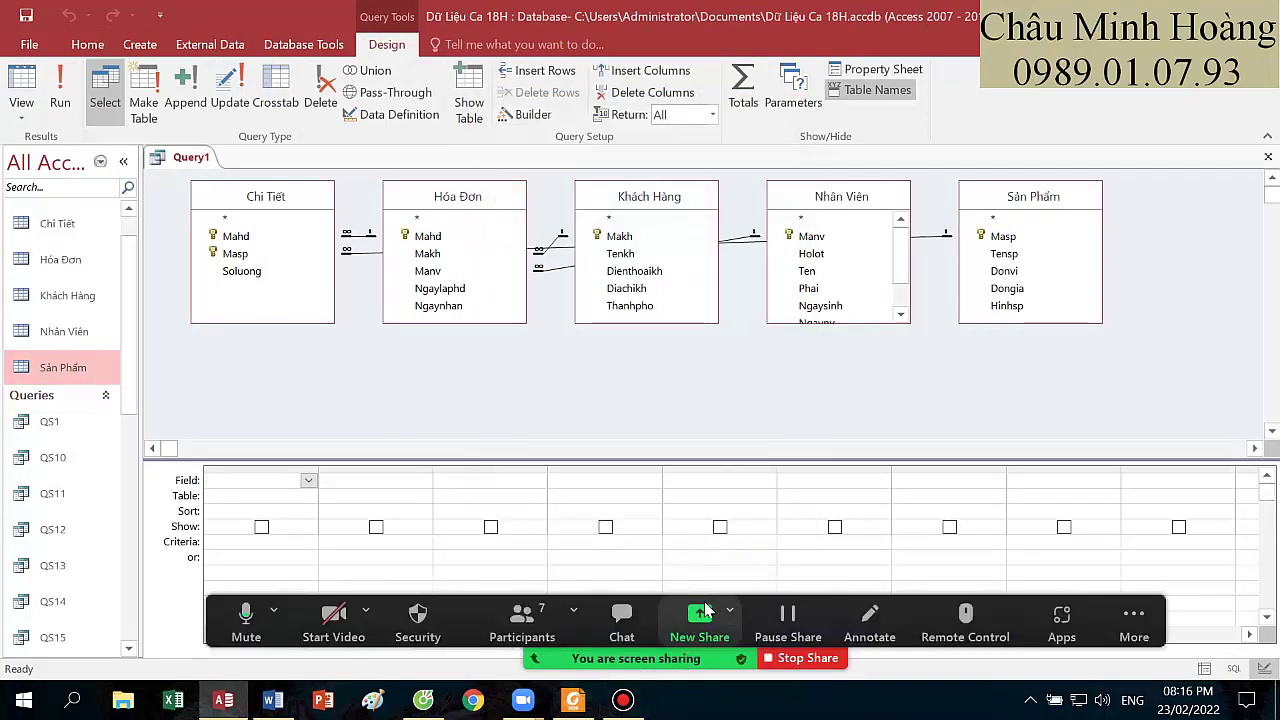
- Following the QS24 text, move the Chi Tiết table lower in the design and add its Mahd and Soluong fields to the query
click(573, 700)
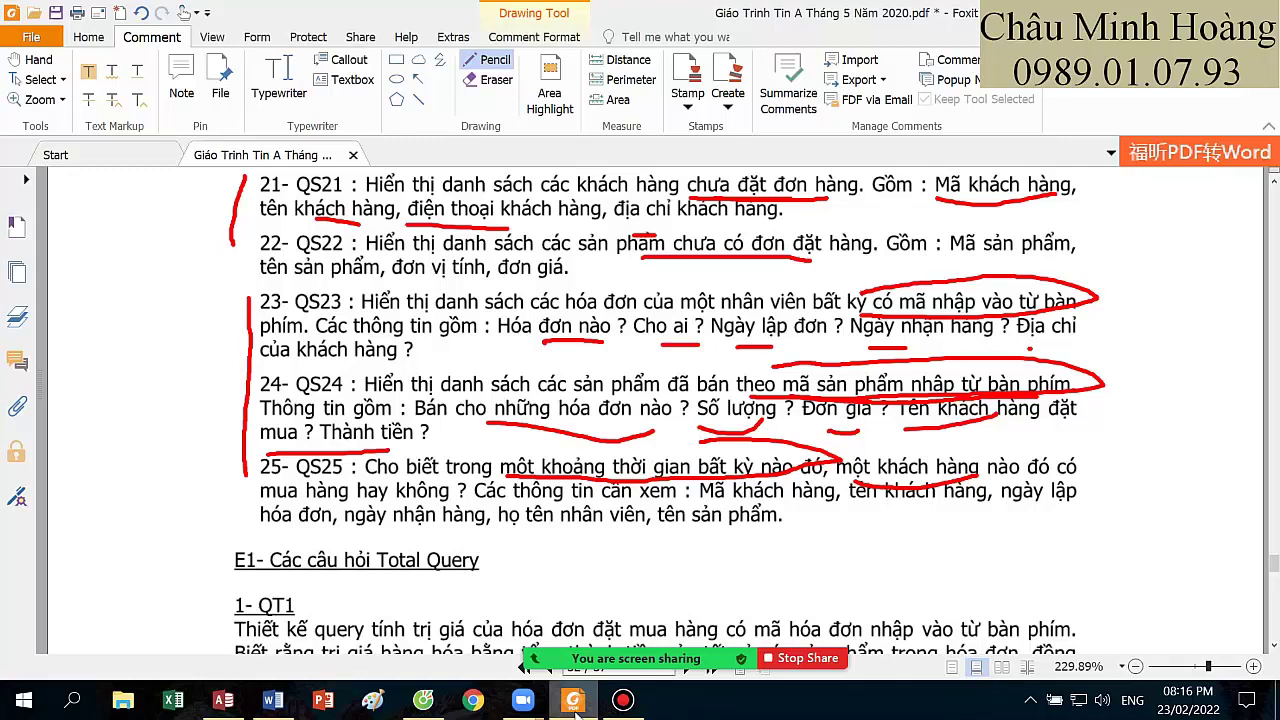
click(573, 700)
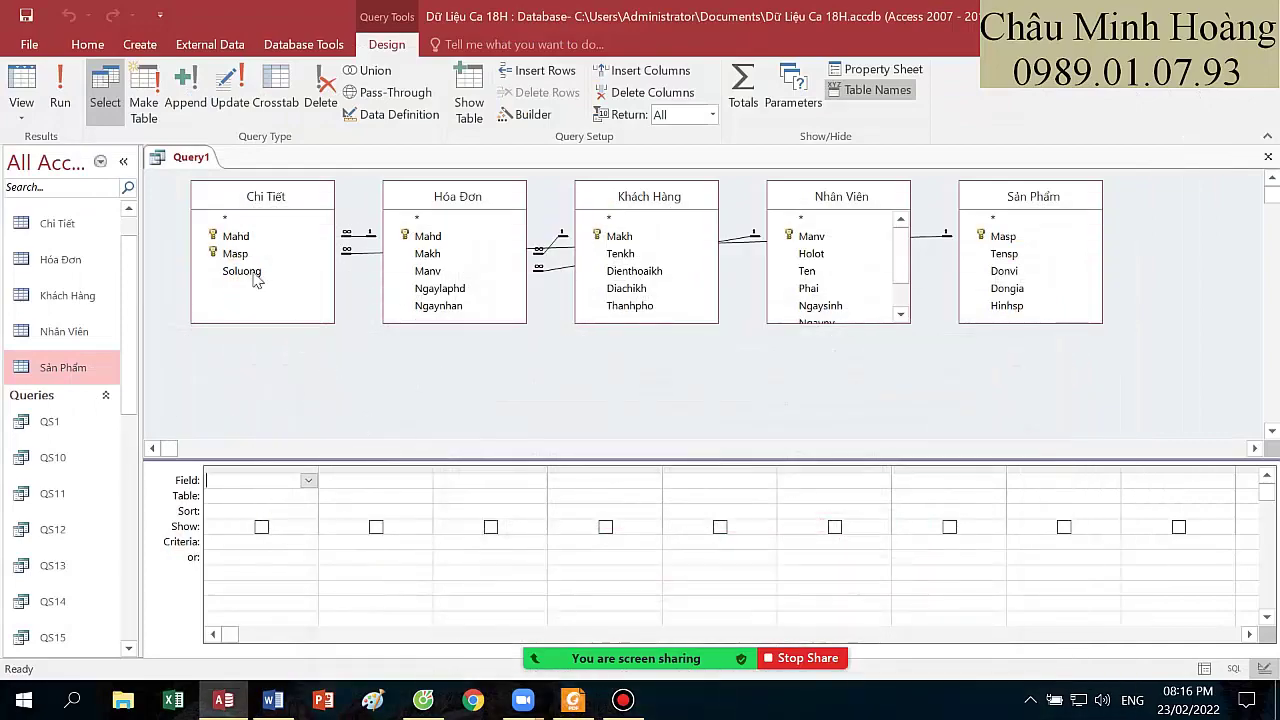
drag(257, 205, 266, 285)
double_click(244, 309)
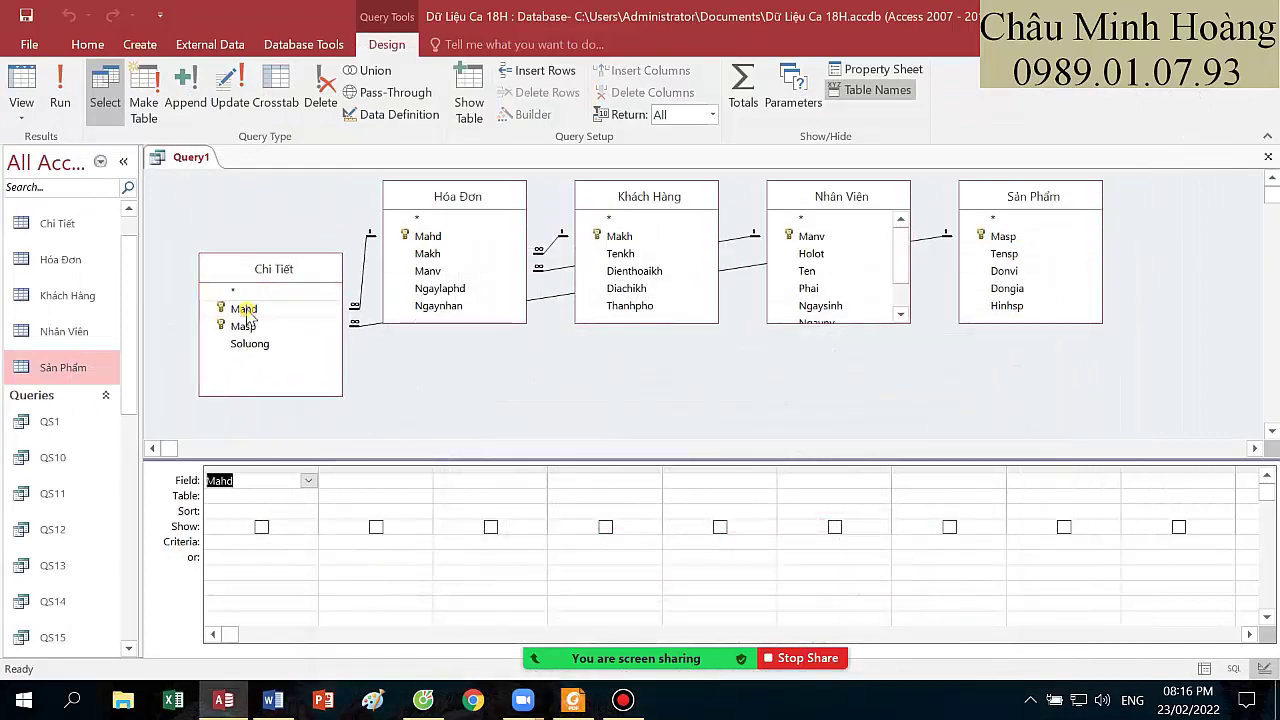
click(573, 700)
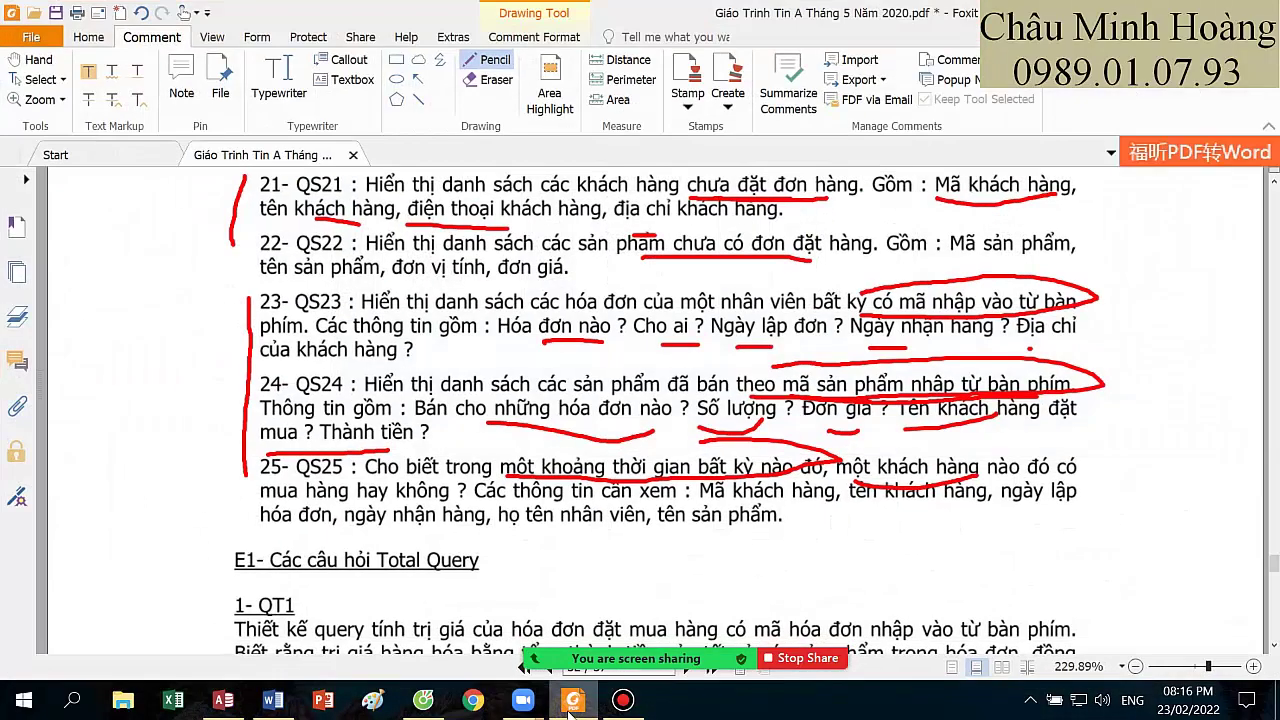
click(573, 700)
double_click(250, 343)
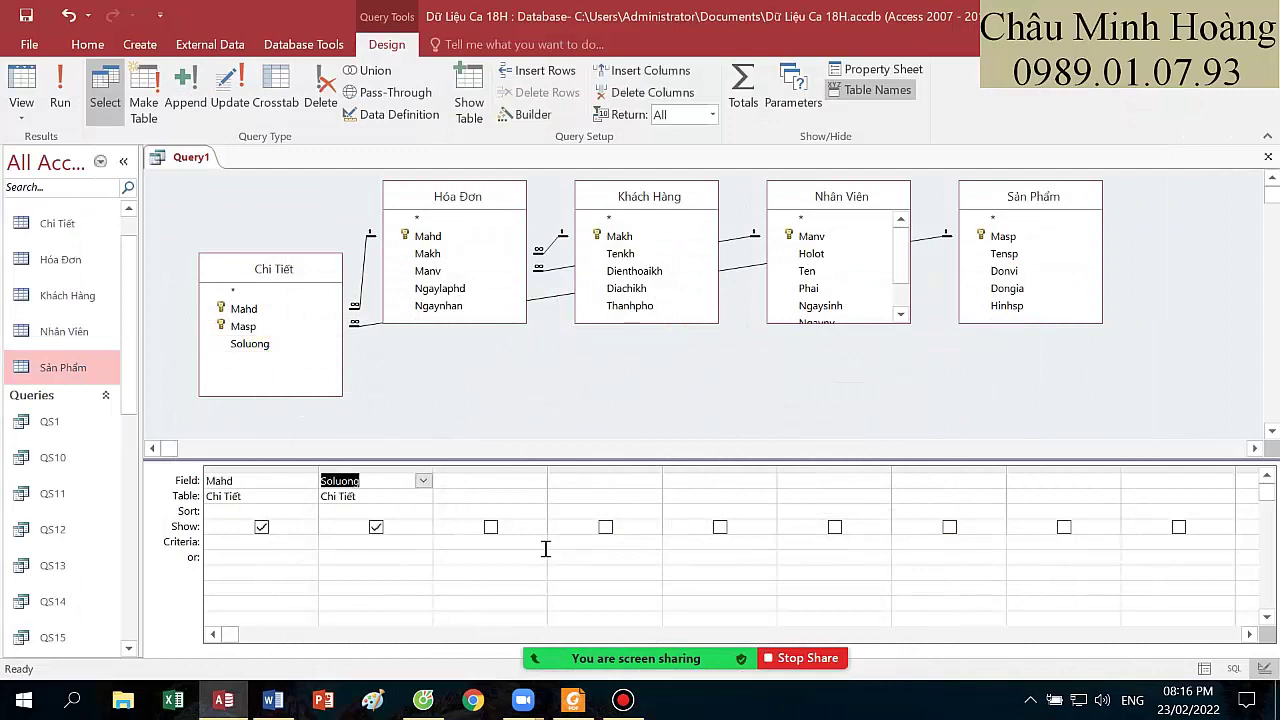
- Add Dongia from Sản Phẩm and Tenkh from Khách Hàng to the query, moving both tables lower in the design
double_click(1004, 288)
drag(1027, 199, 1022, 312)
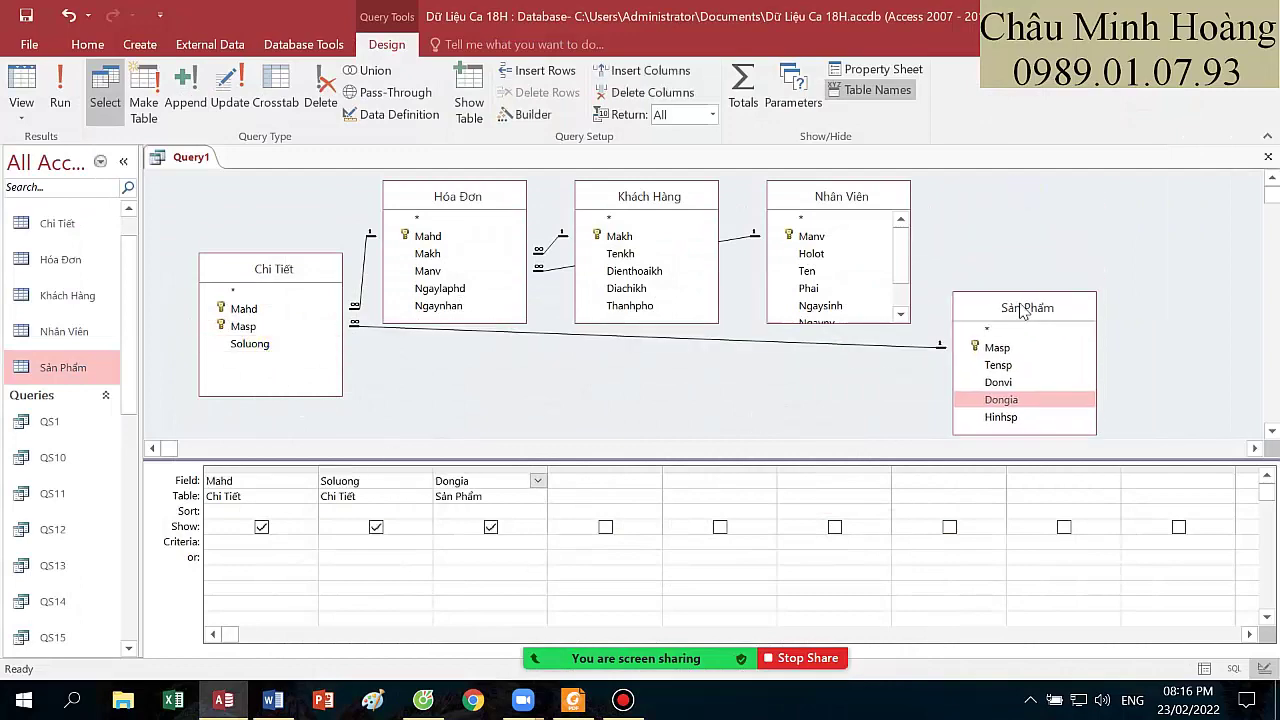
click(576, 702)
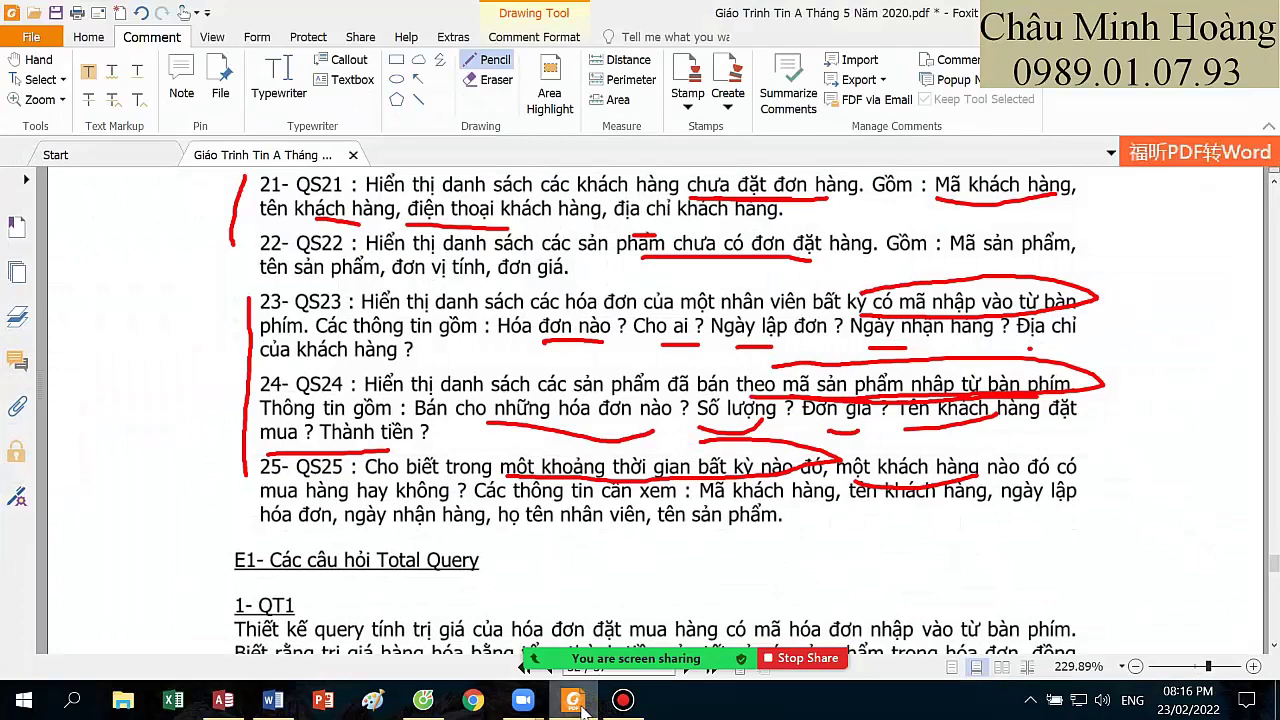
click(573, 700)
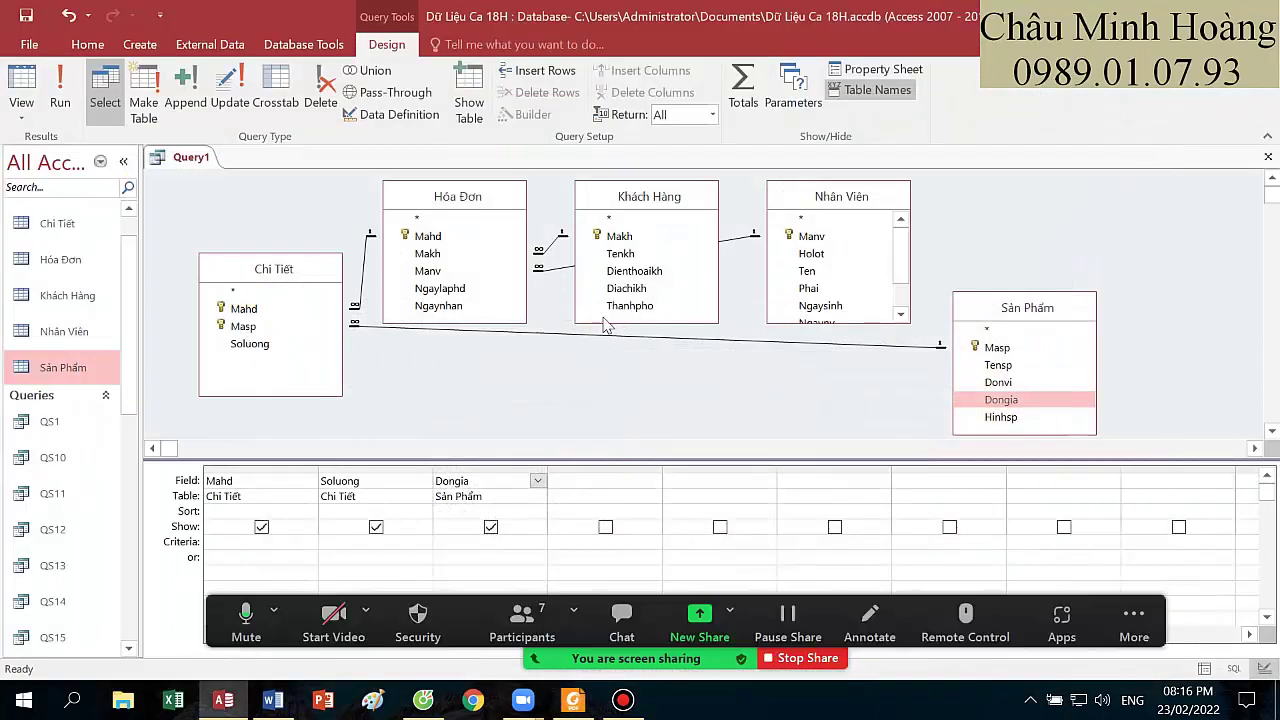
double_click(620, 253)
drag(627, 210, 634, 333)
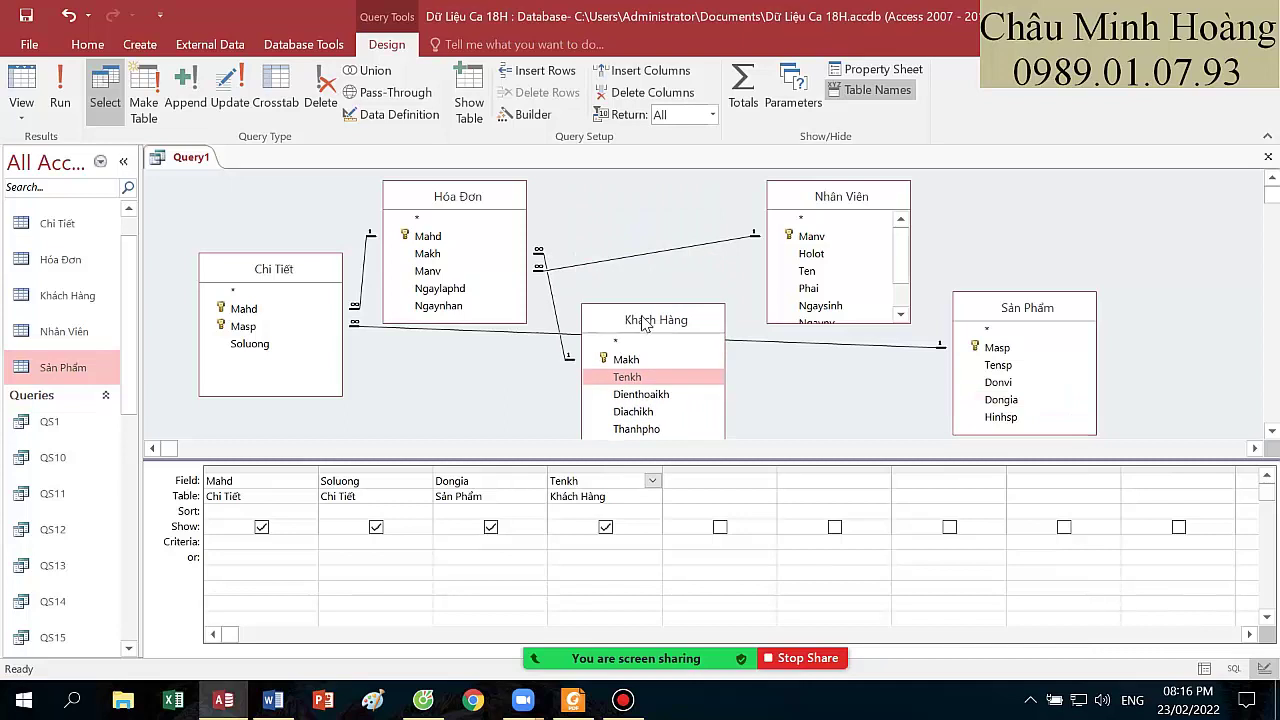
- Remove the Nhân Viên table from the query and add the calculated field thanhtien: [Soluong] * [Dongia] after Tenkh
click(836, 200)
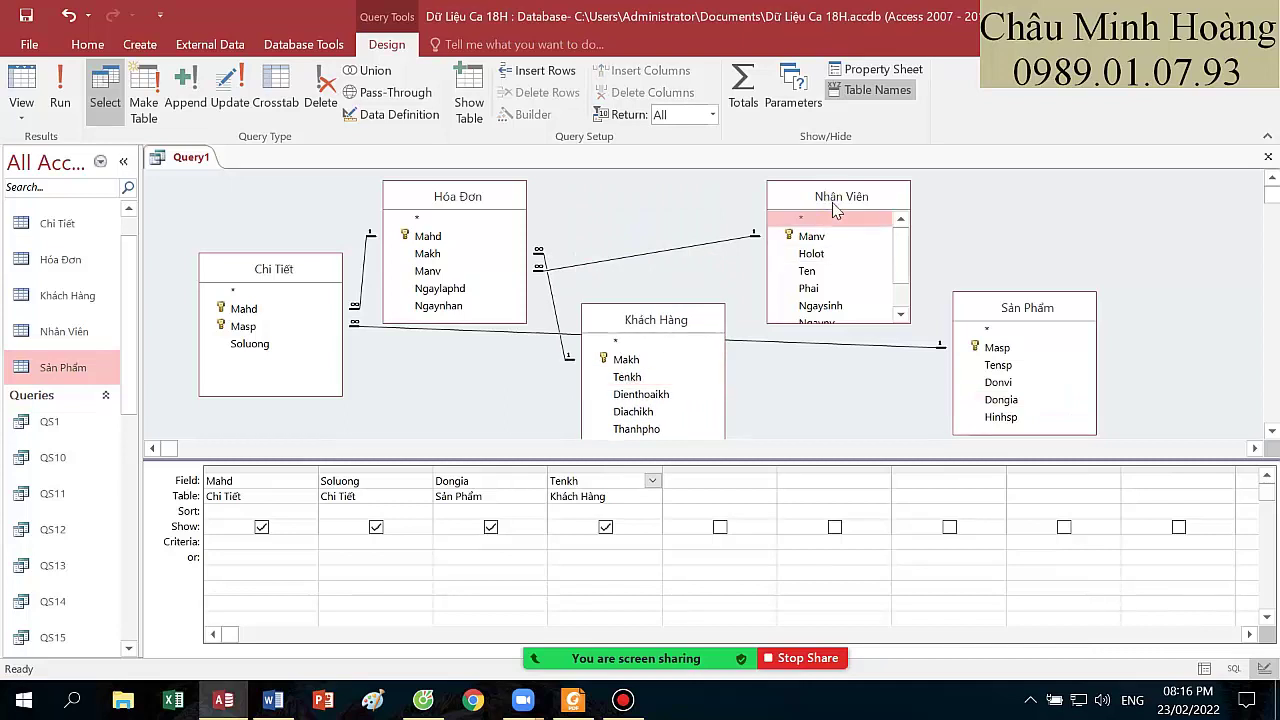
key(Delete)
right_click(712, 480)
click(762, 627)
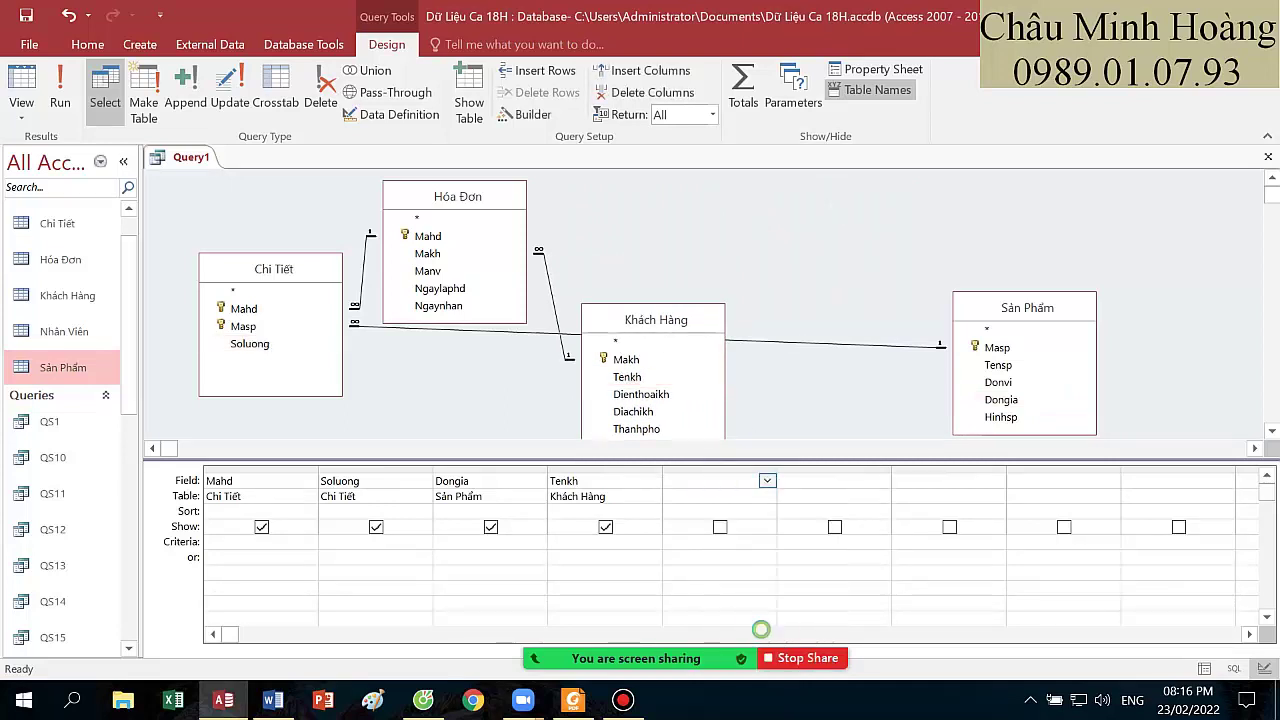
text(thanhtien)
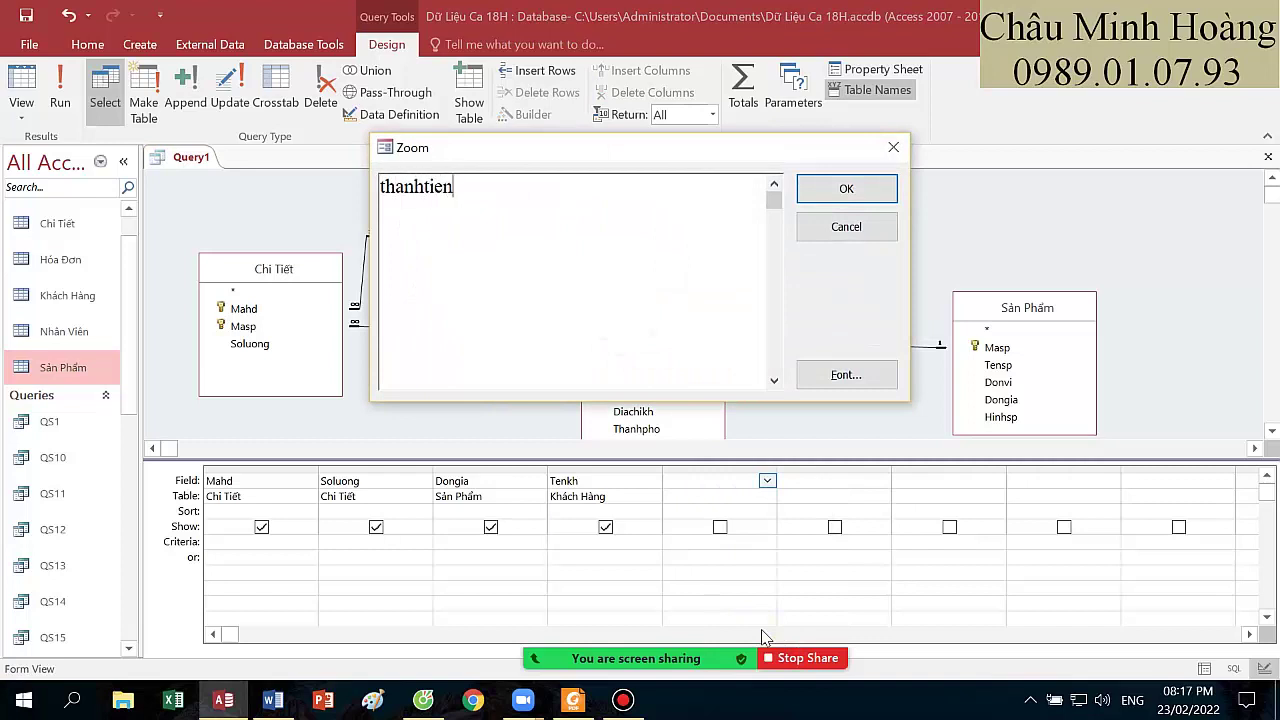
text(: [Soluong] * )
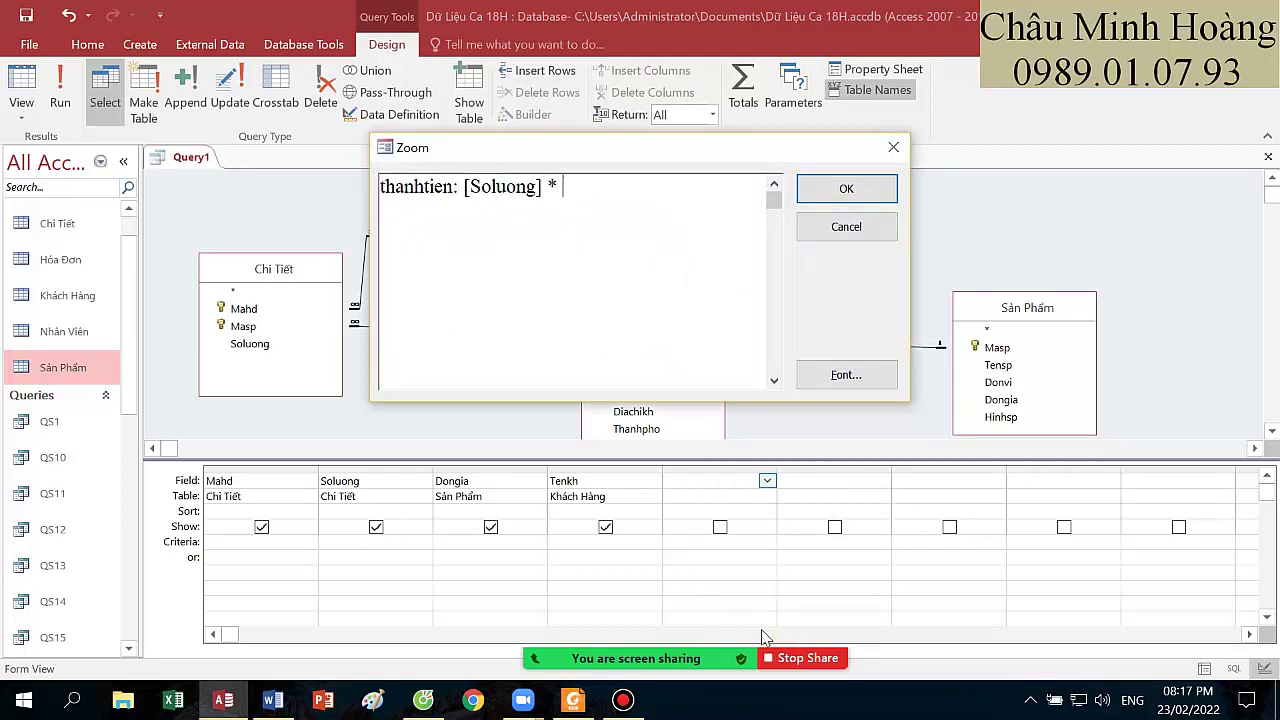
text([Dongia])
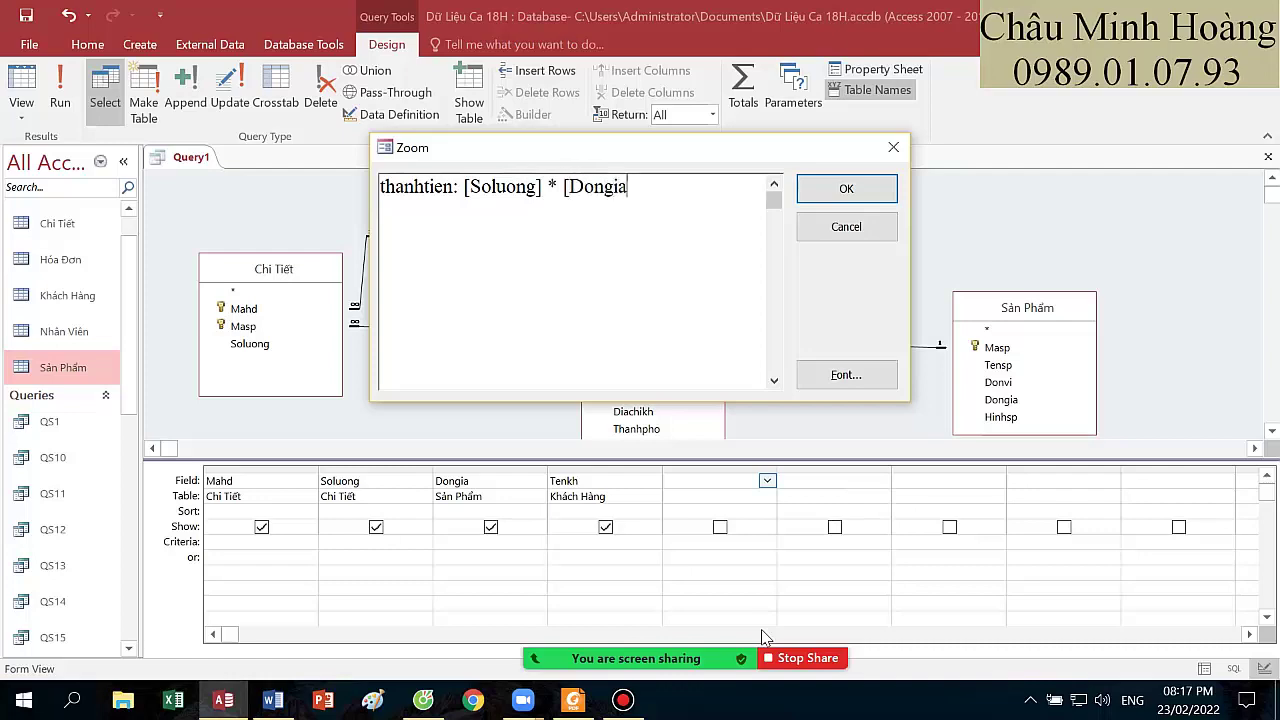
key(Return)
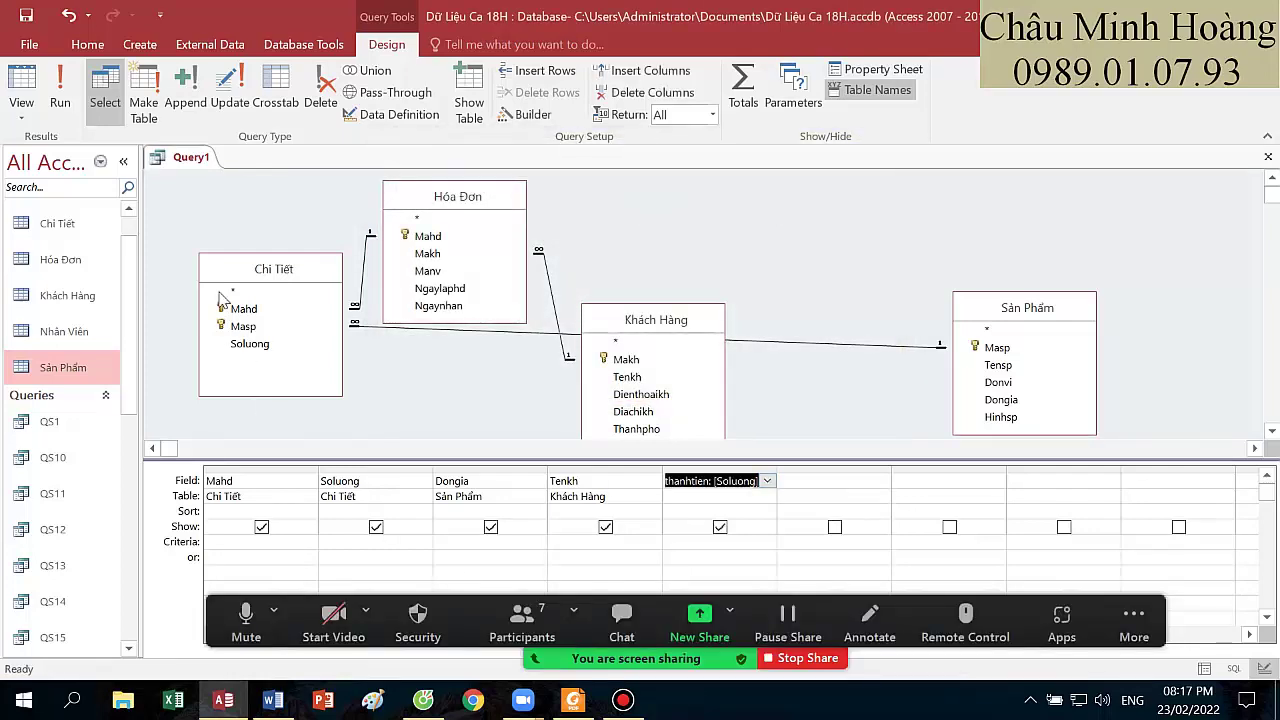
- Run the query, return to its design and widen the thanhtien column to fit its expression
click(60, 90)
click(22, 85)
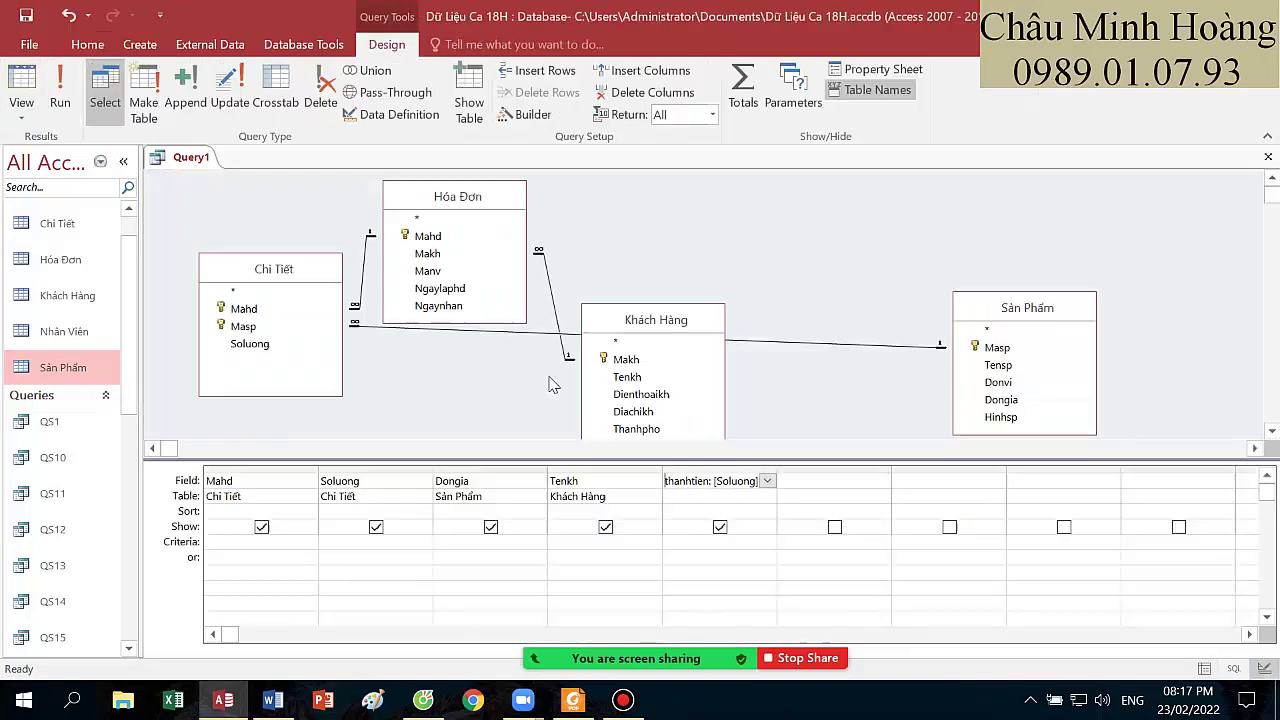
click(762, 480)
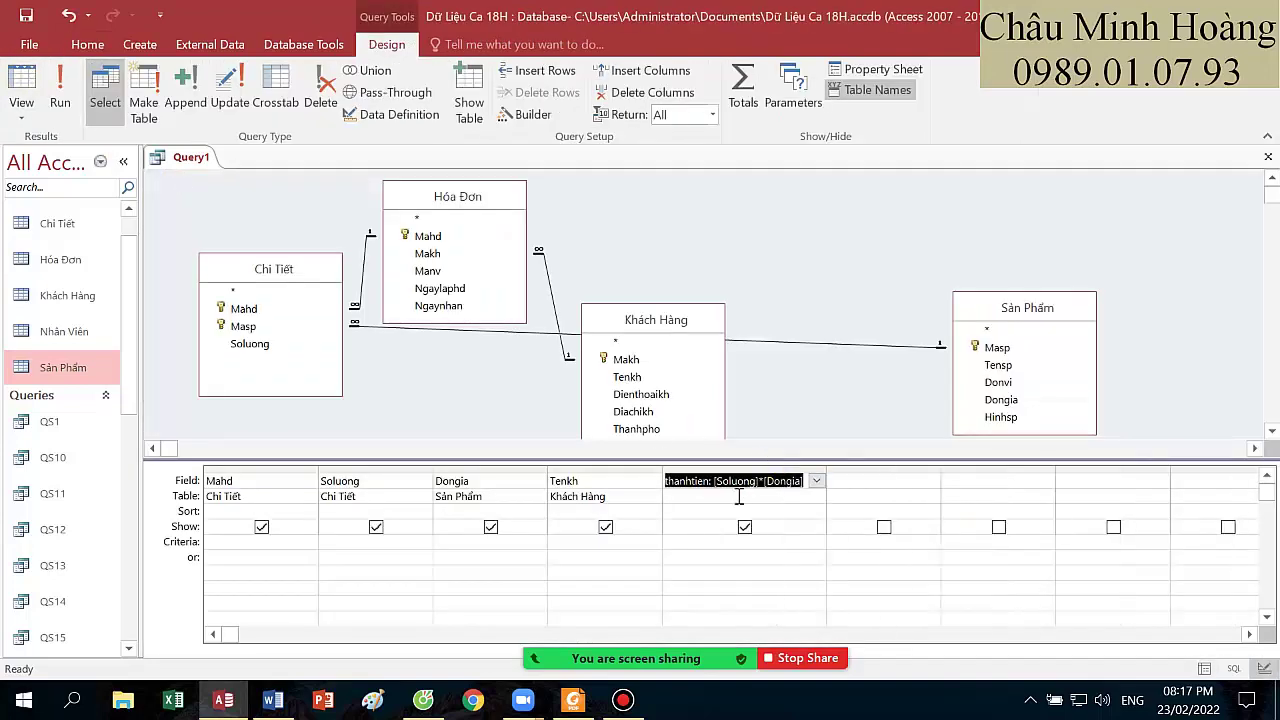
- Following the QS24 text, add Masp from Chi Tiết as a hidden last column with the criterion [Nhap Ma San Pham]
click(590, 705)
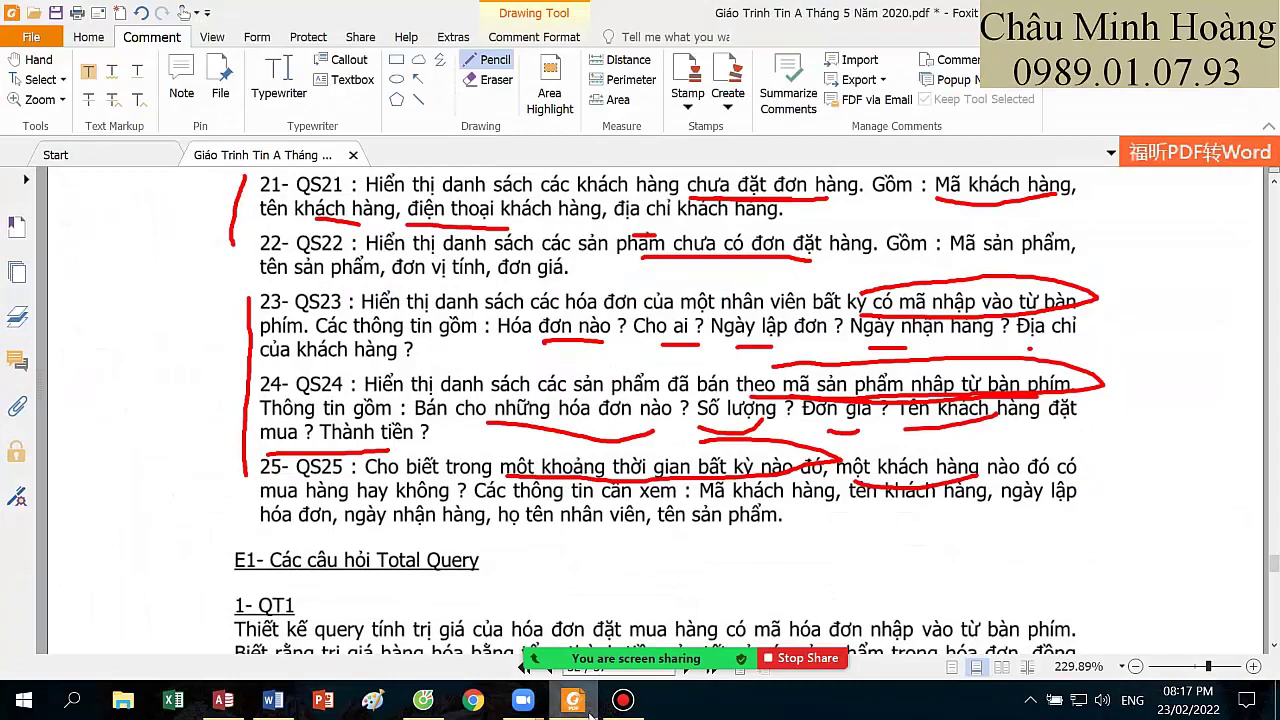
click(589, 708)
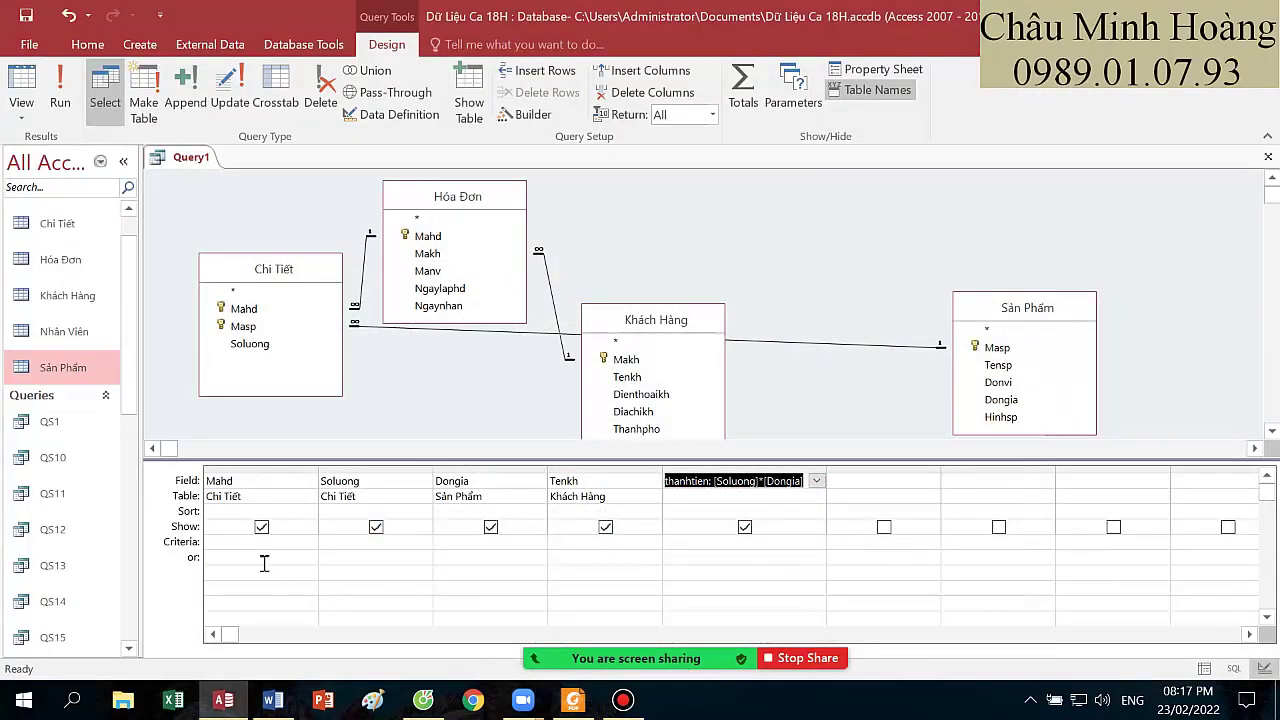
click(574, 703)
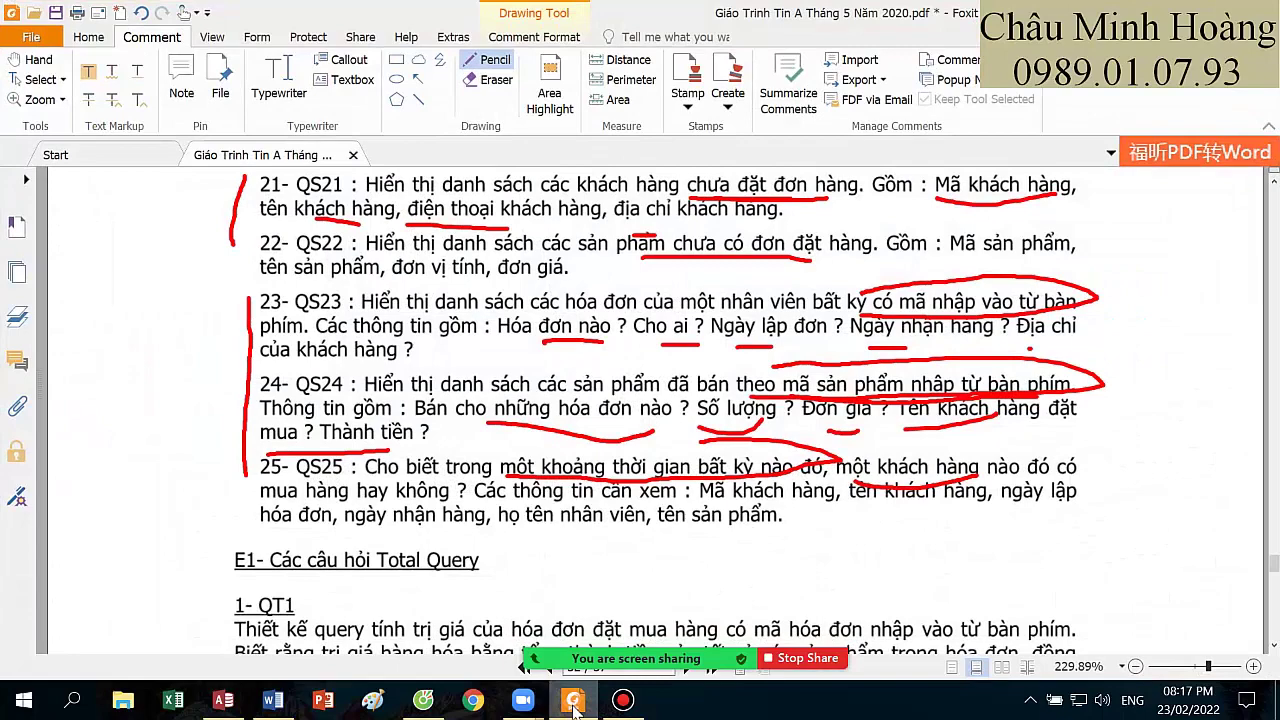
click(574, 703)
click(839, 480)
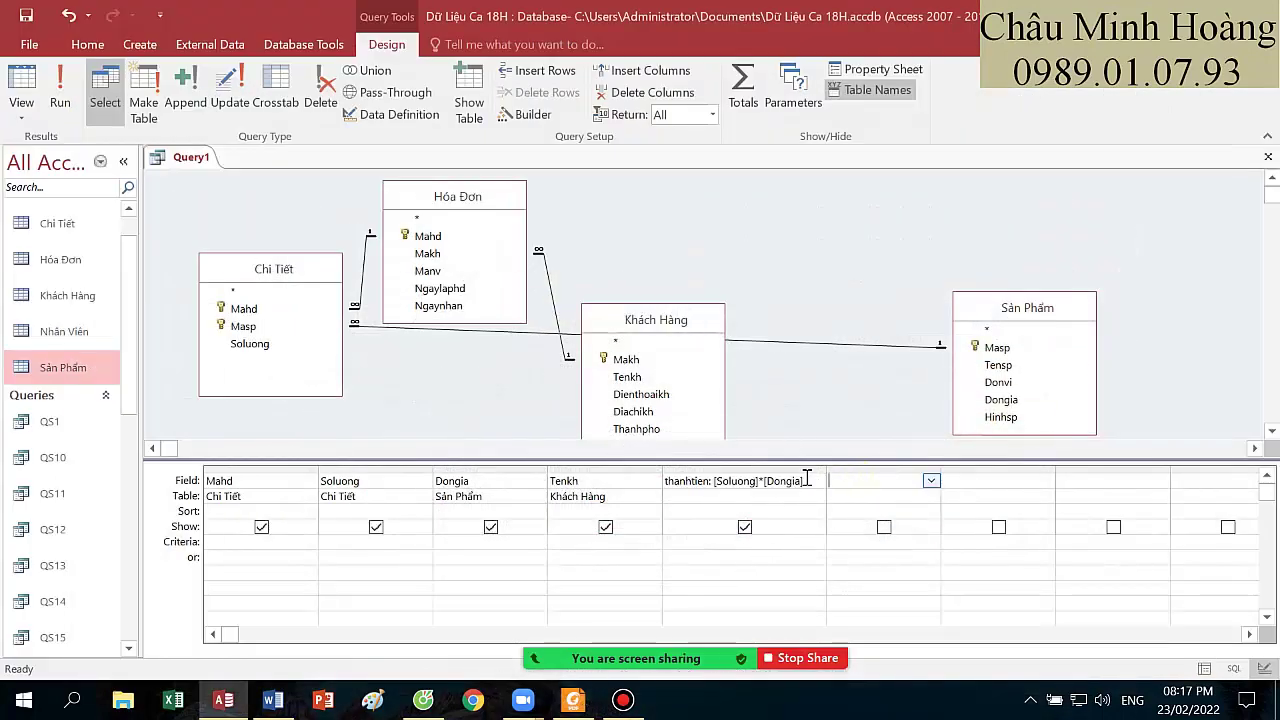
double_click(256, 331)
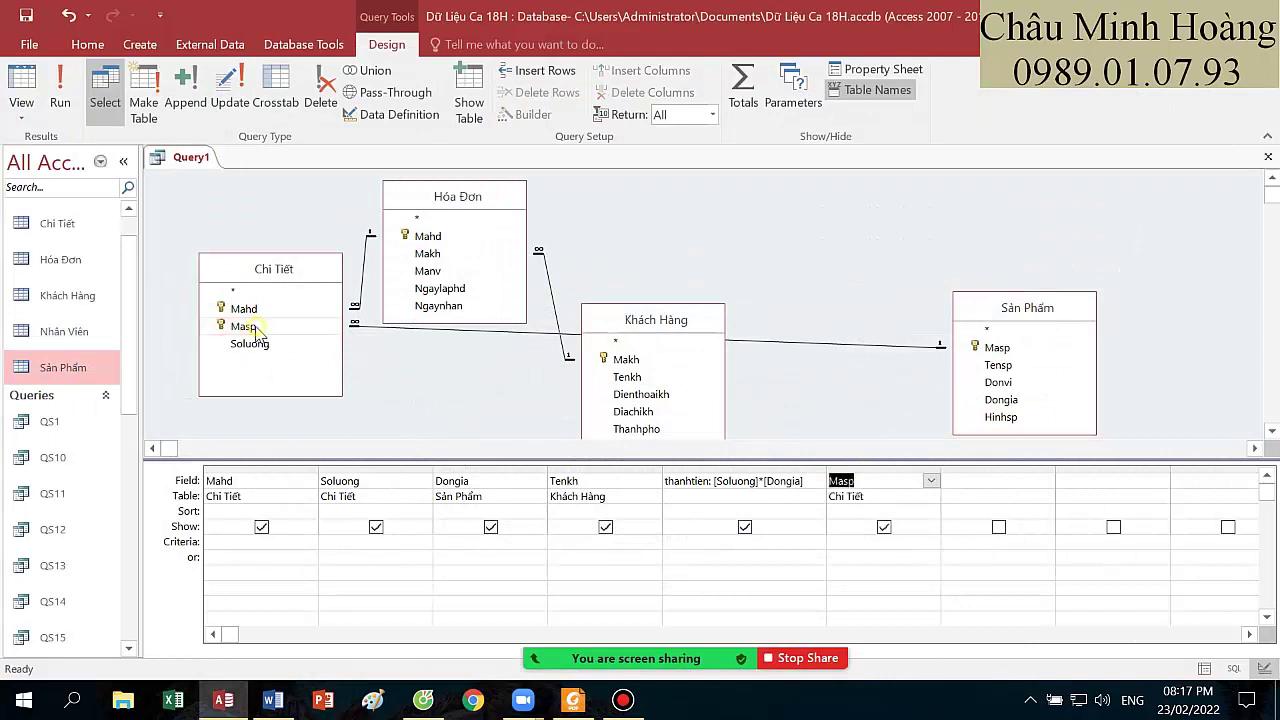
click(840, 541)
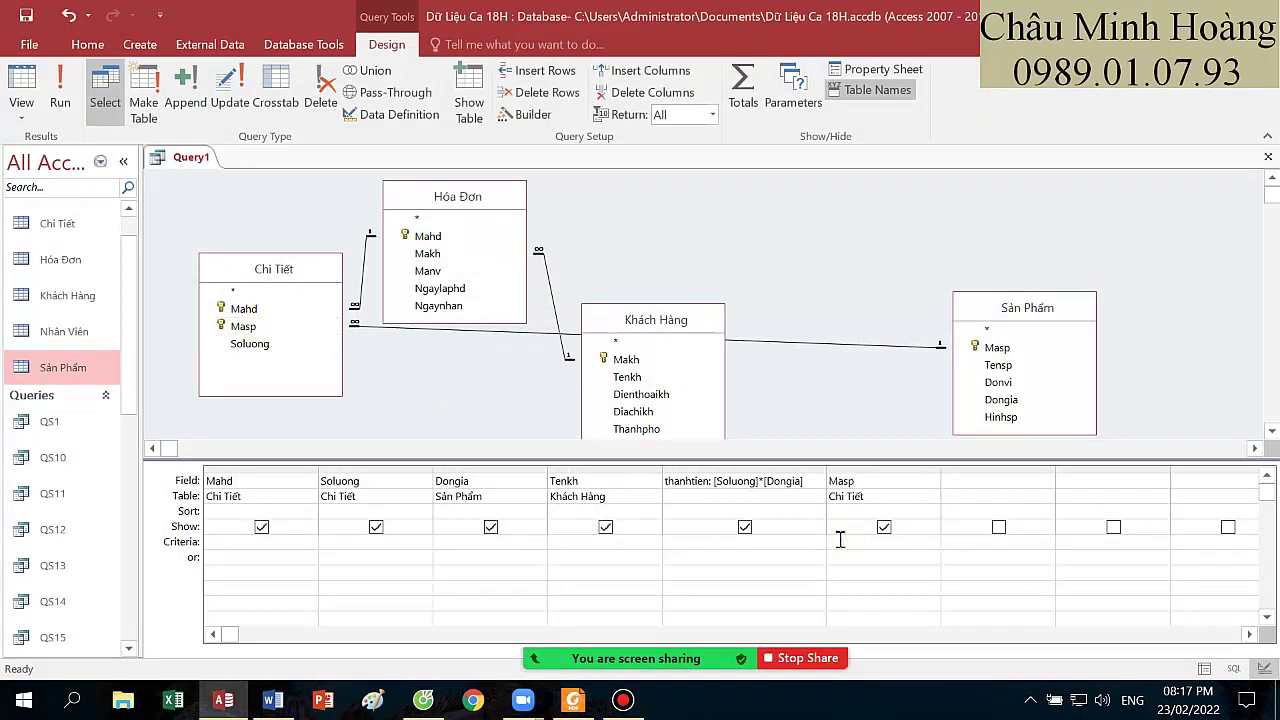
text([Nh)
text(ap ma)
text(a)
text( San Ph)
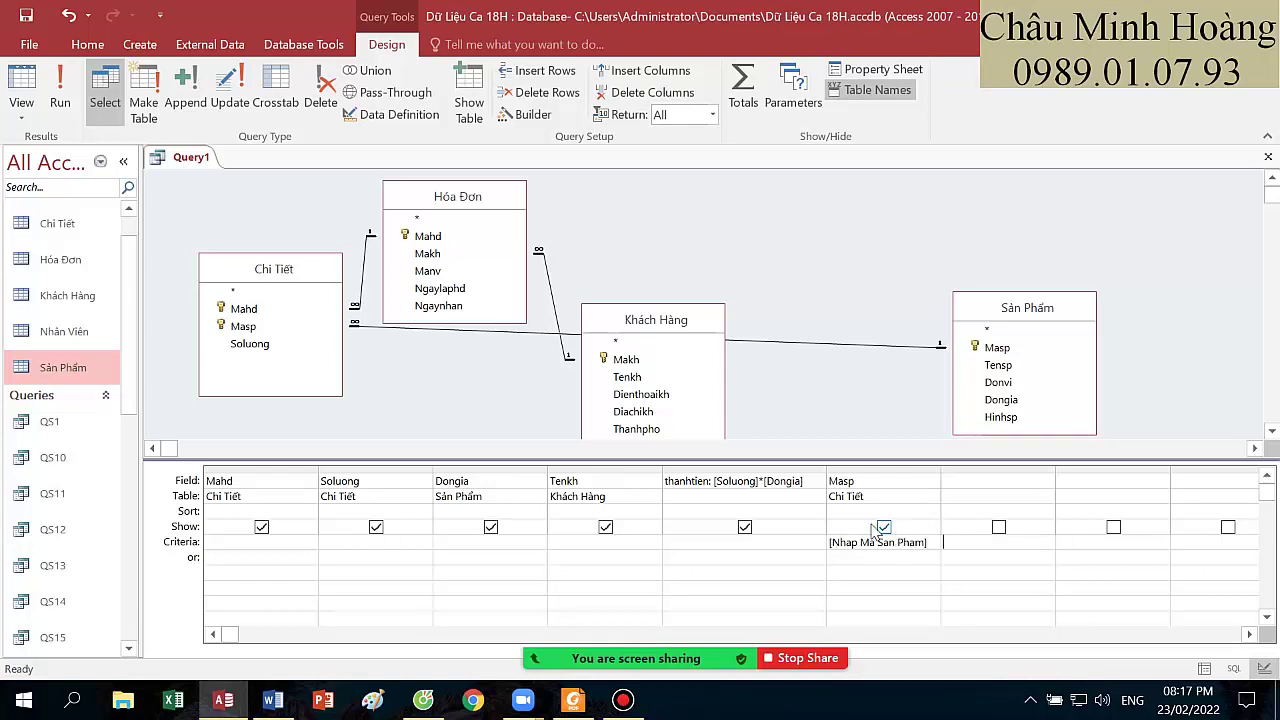
click(884, 527)
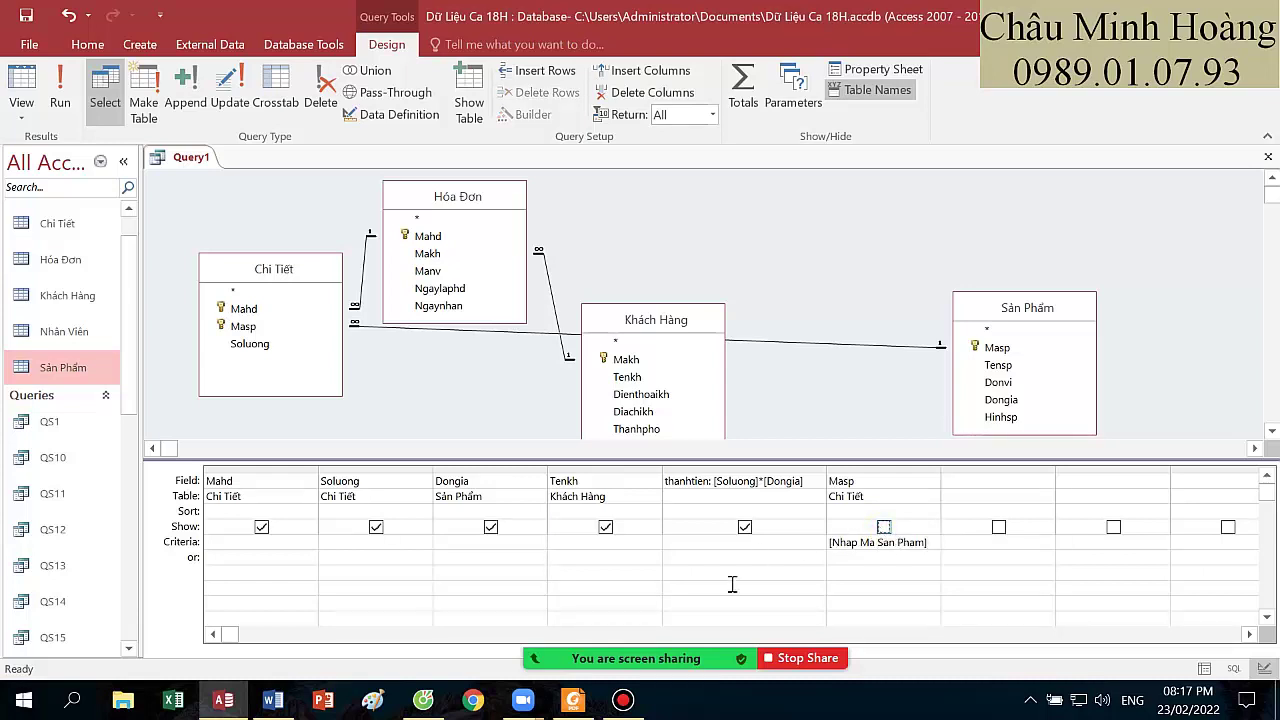
- Save the query as QS24 and move the Khách Hàng and Sản Phẩm tables up beside Hóa Đơn in the design
click(572, 702)
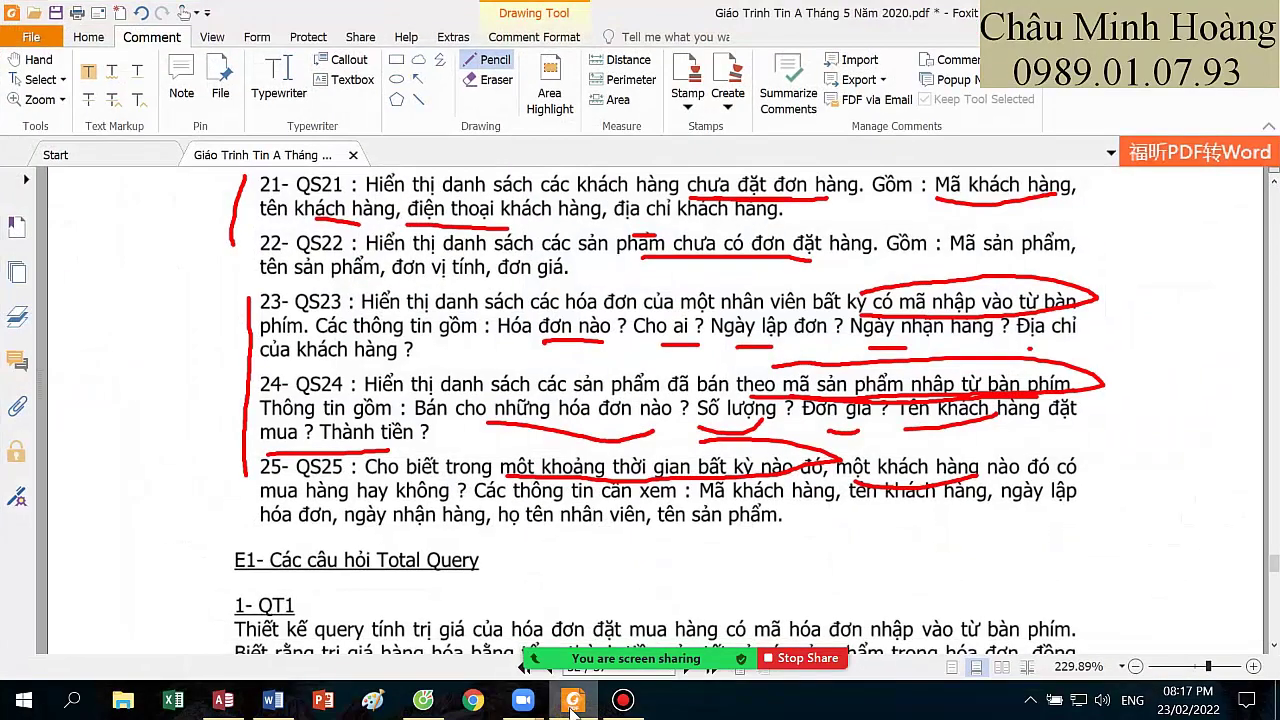
click(572, 702)
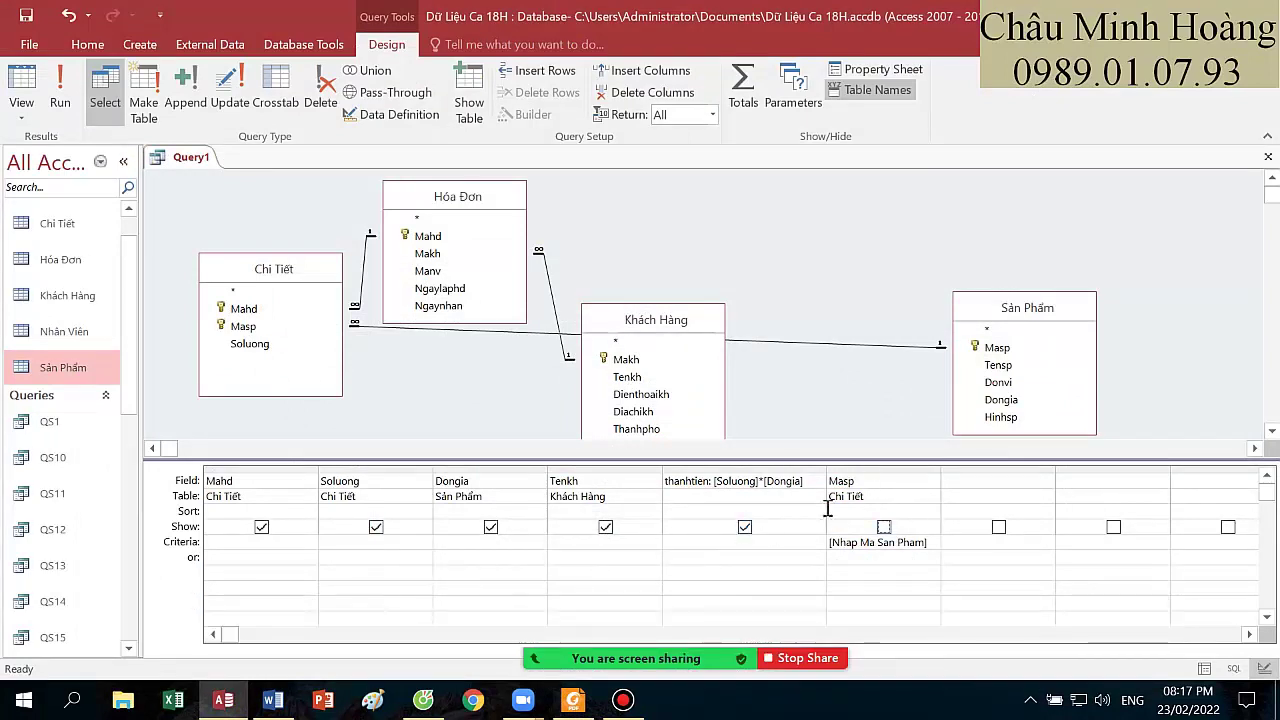
key(ctrl+s)
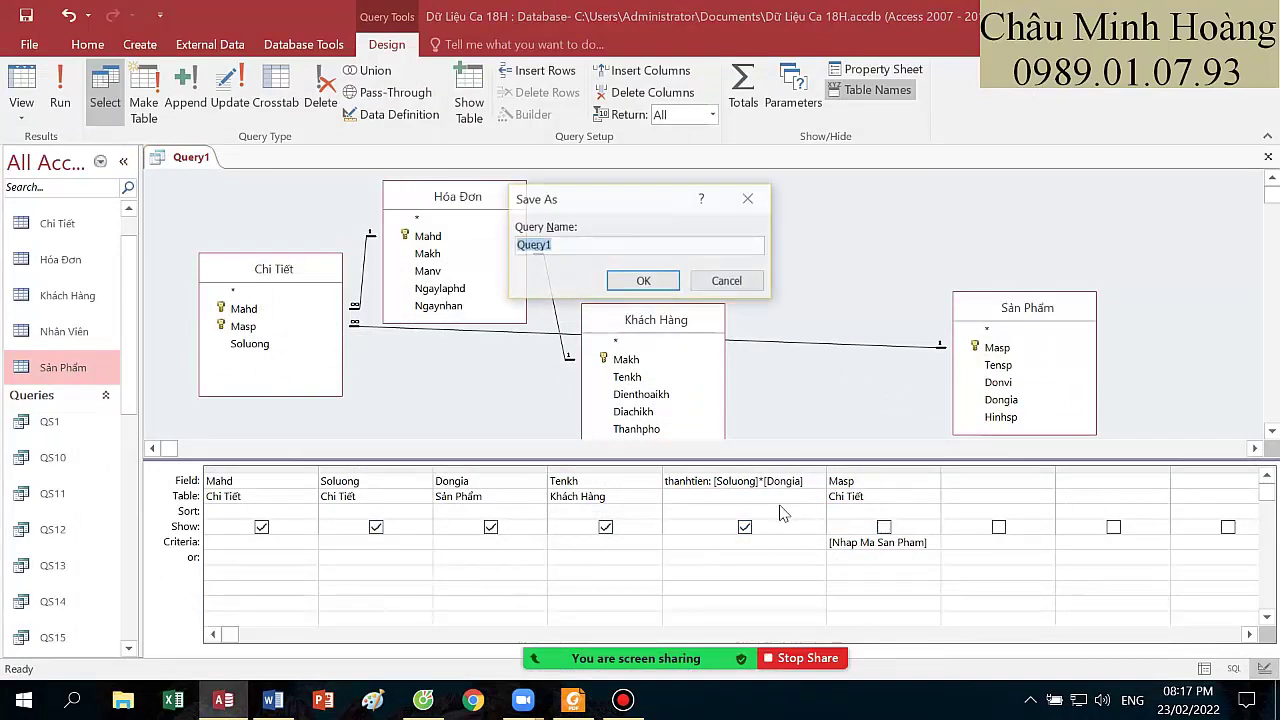
text(QS24)
click(650, 282)
drag(698, 318, 678, 194)
drag(988, 315, 784, 205)
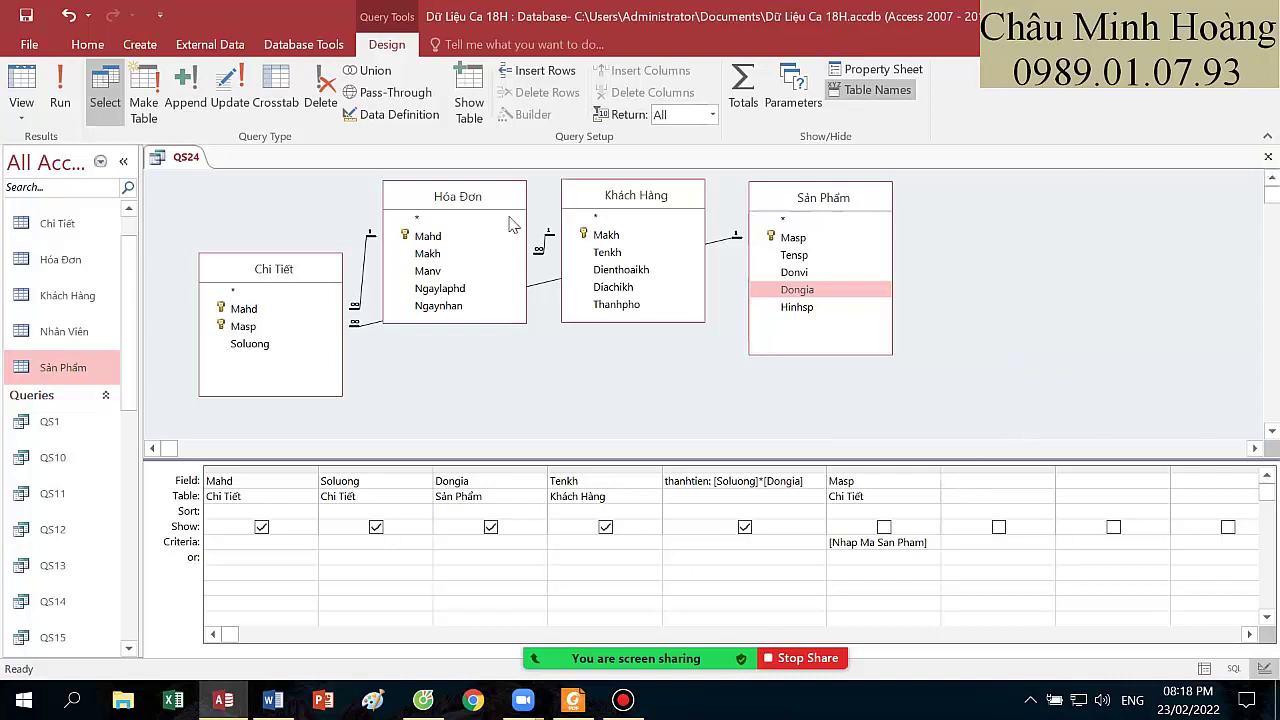
- Create a new query in design view with the Chi Tiết, Hóa Đơn, Khách Hàng, Nhân Viên and Sản Phẩm tables
click(236, 100)
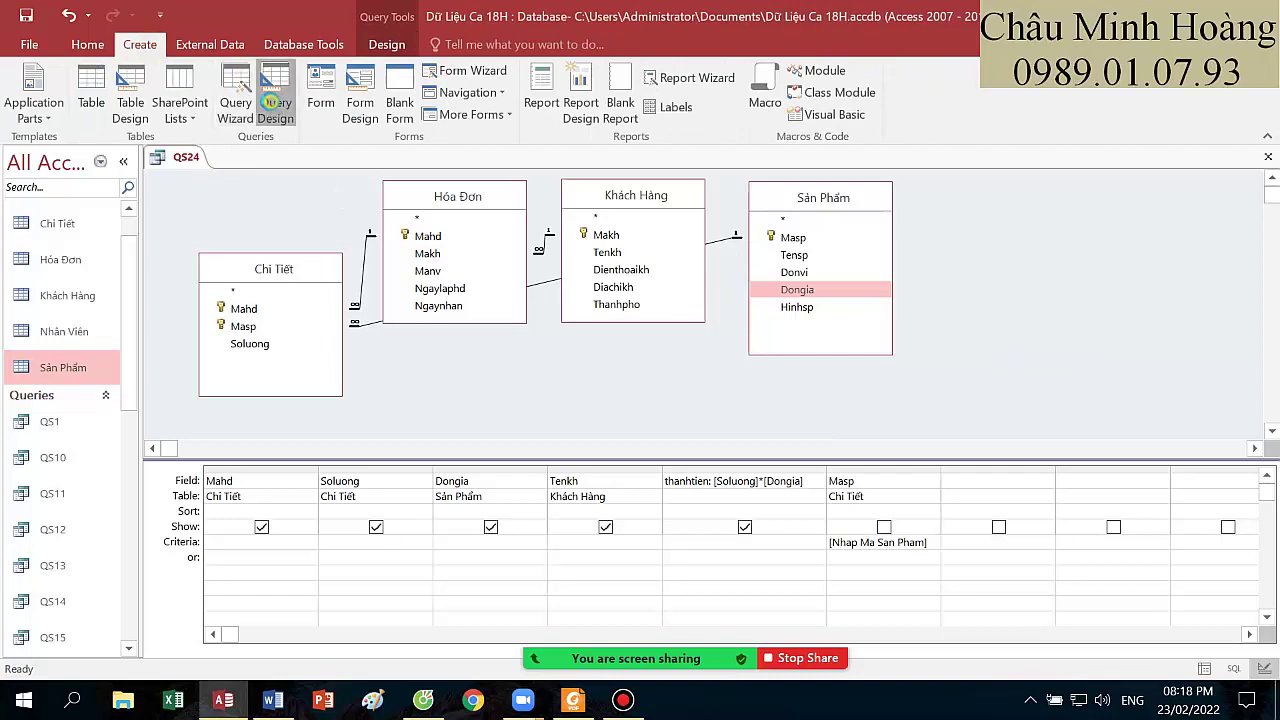
drag(529, 316, 530, 264)
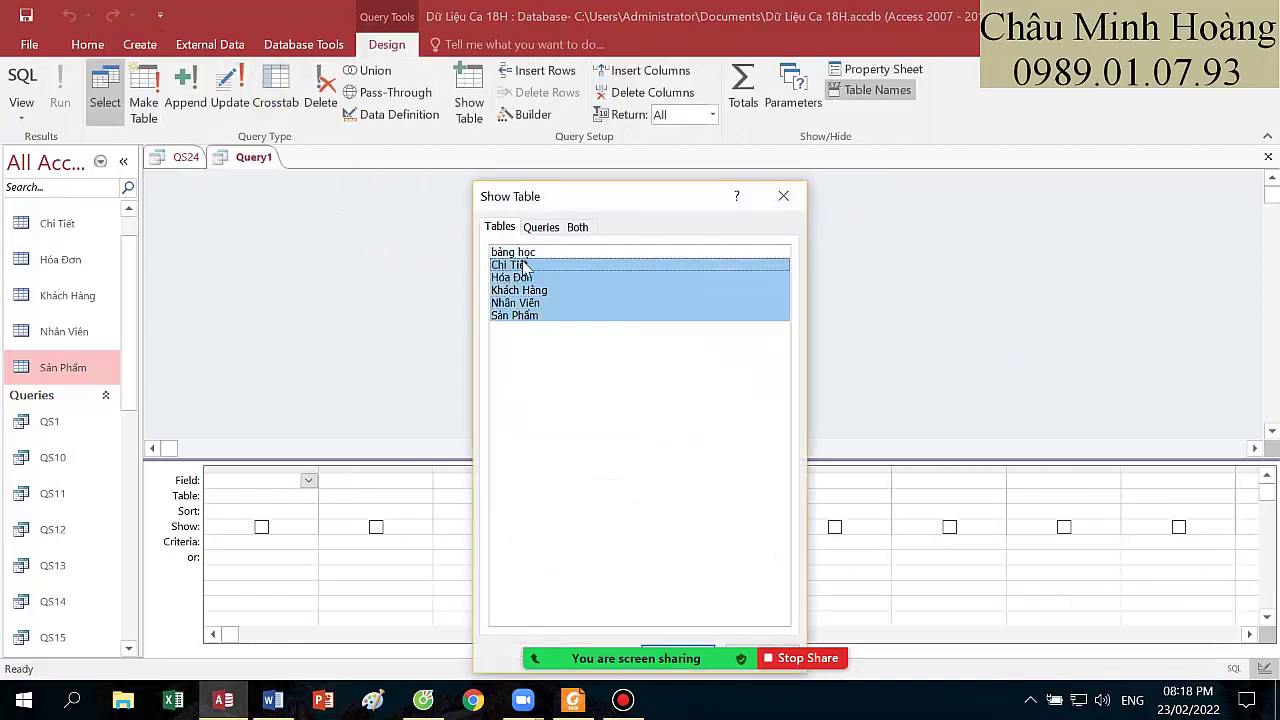
drag(620, 197, 619, 130)
click(677, 587)
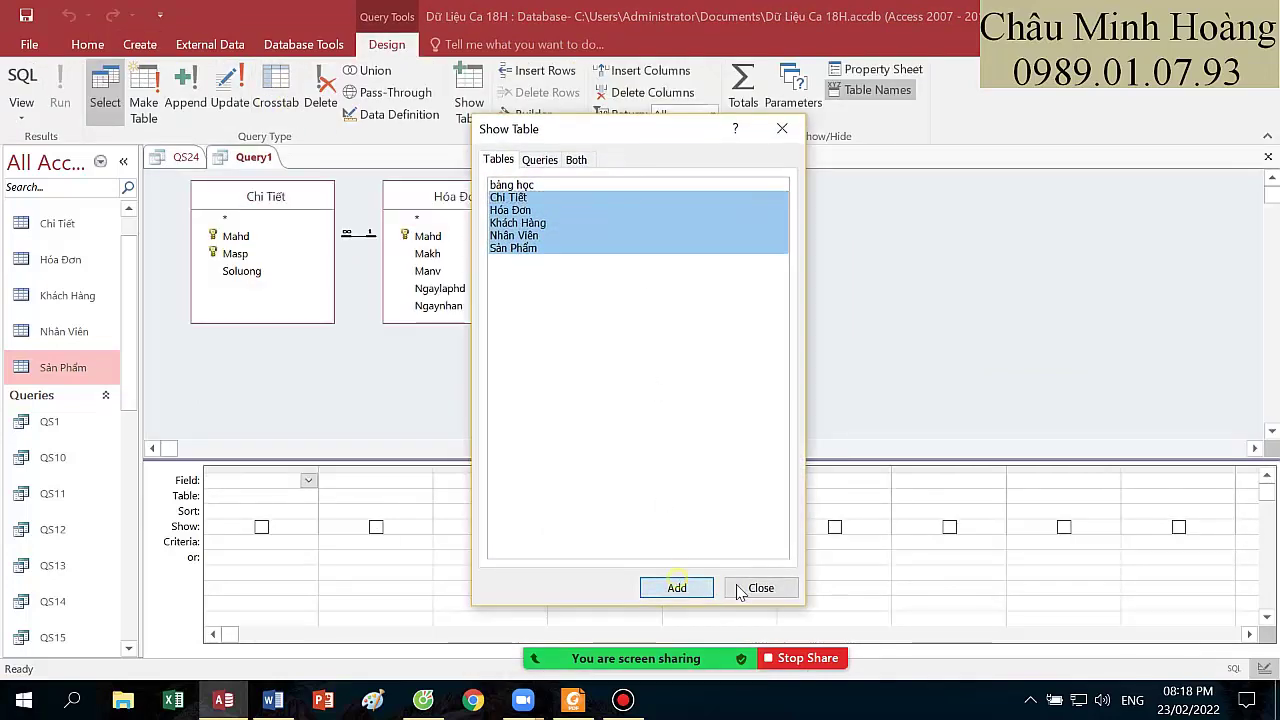
key(Escape)
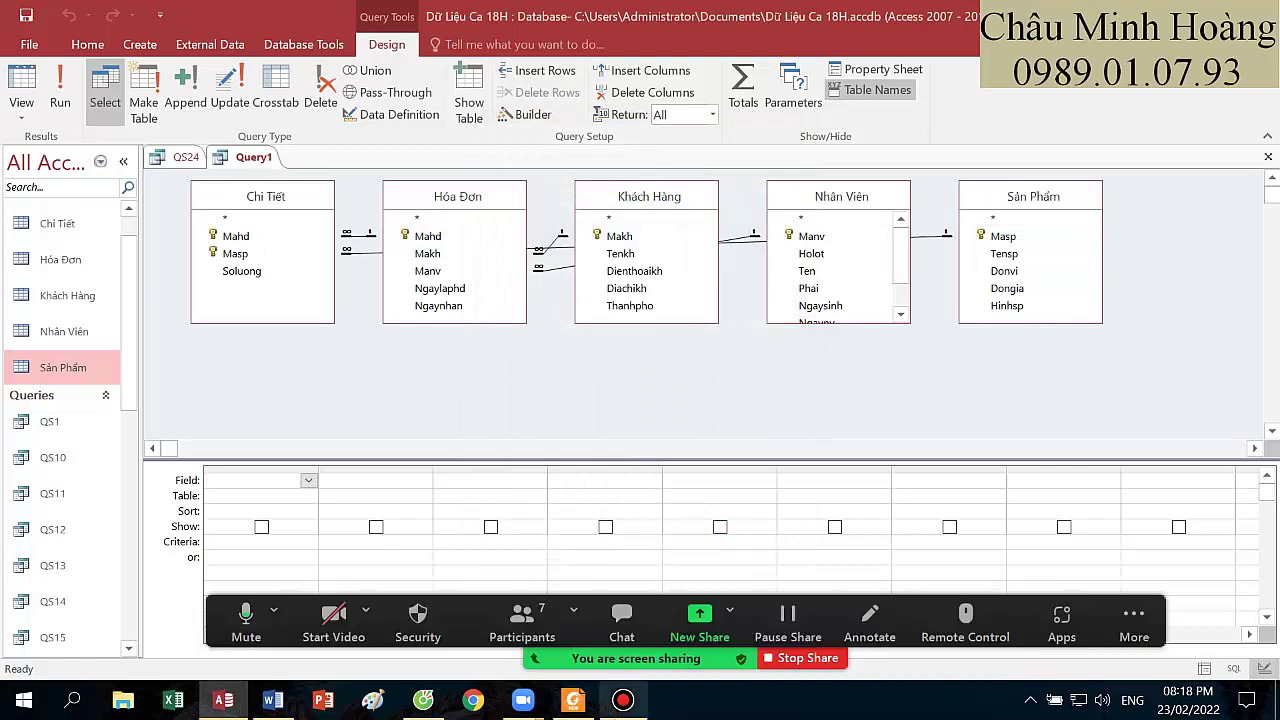
- Following the QS25 text in the PDF, add Makh, Tenkh and Ngaylaphd, and move the Hóa Đơn and Khách Hàng tables lower in the design
click(573, 702)
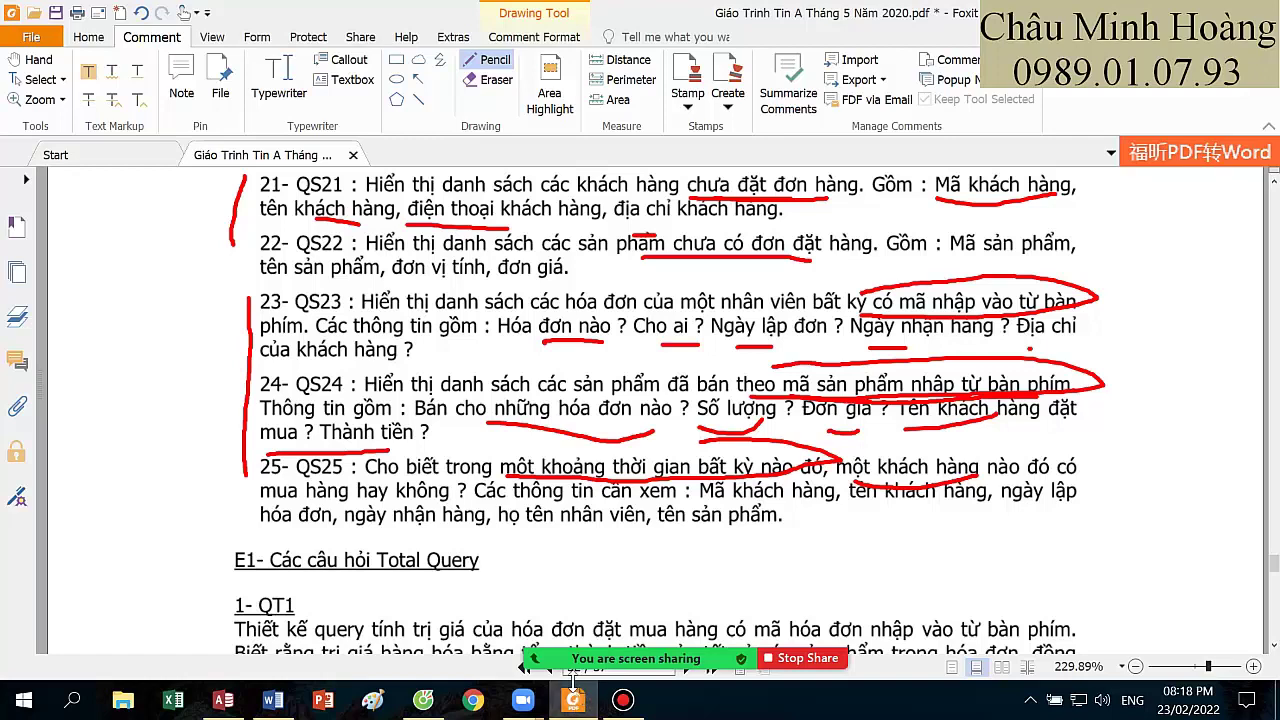
mouse_move(574, 668)
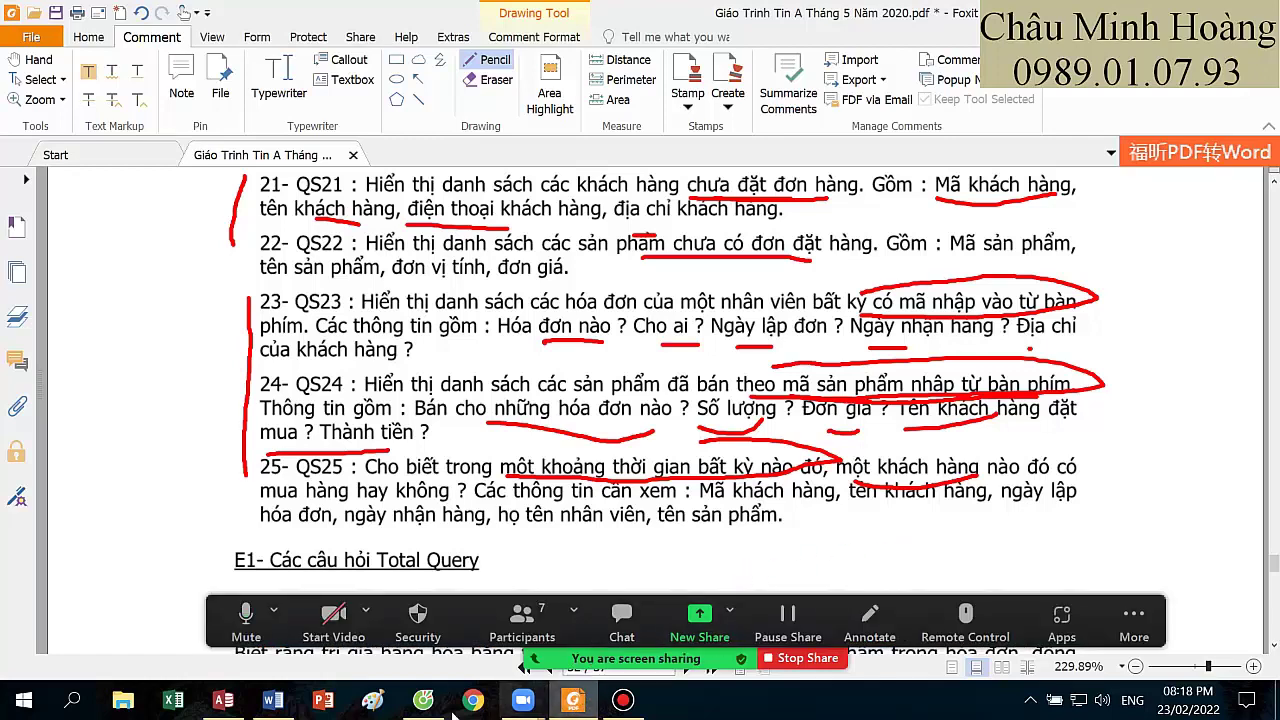
click(574, 703)
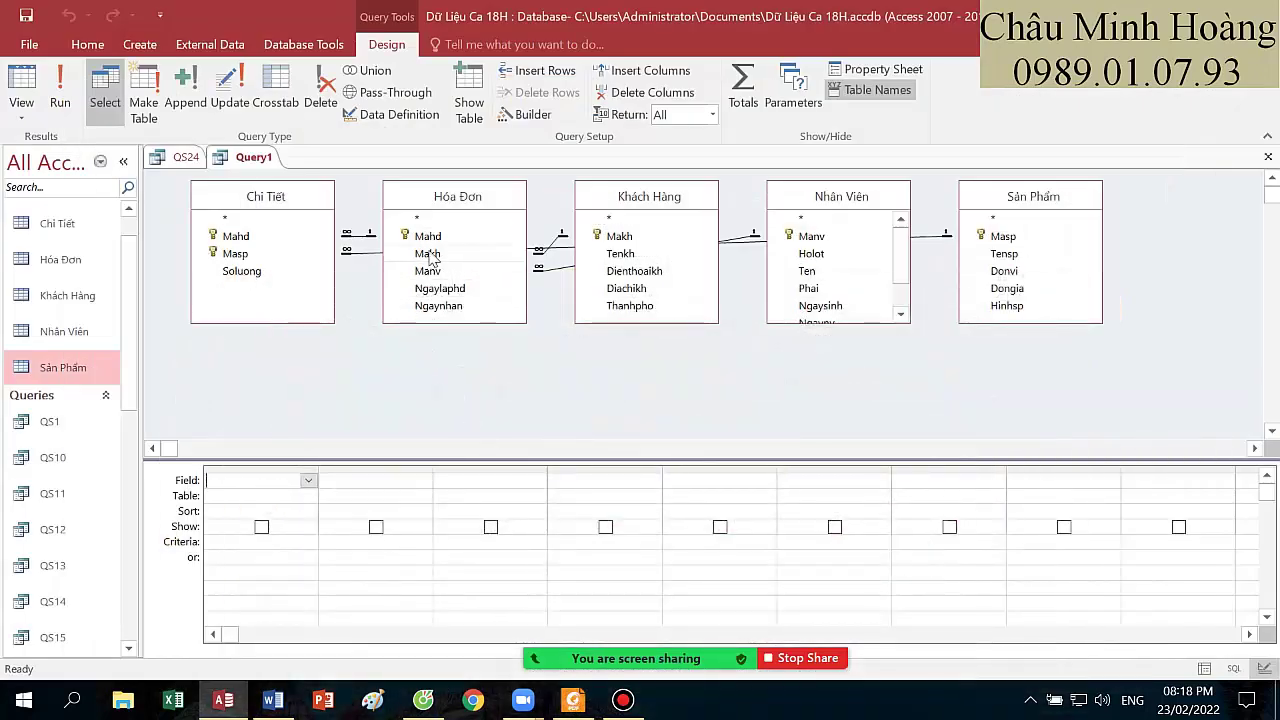
double_click(619, 236)
double_click(620, 253)
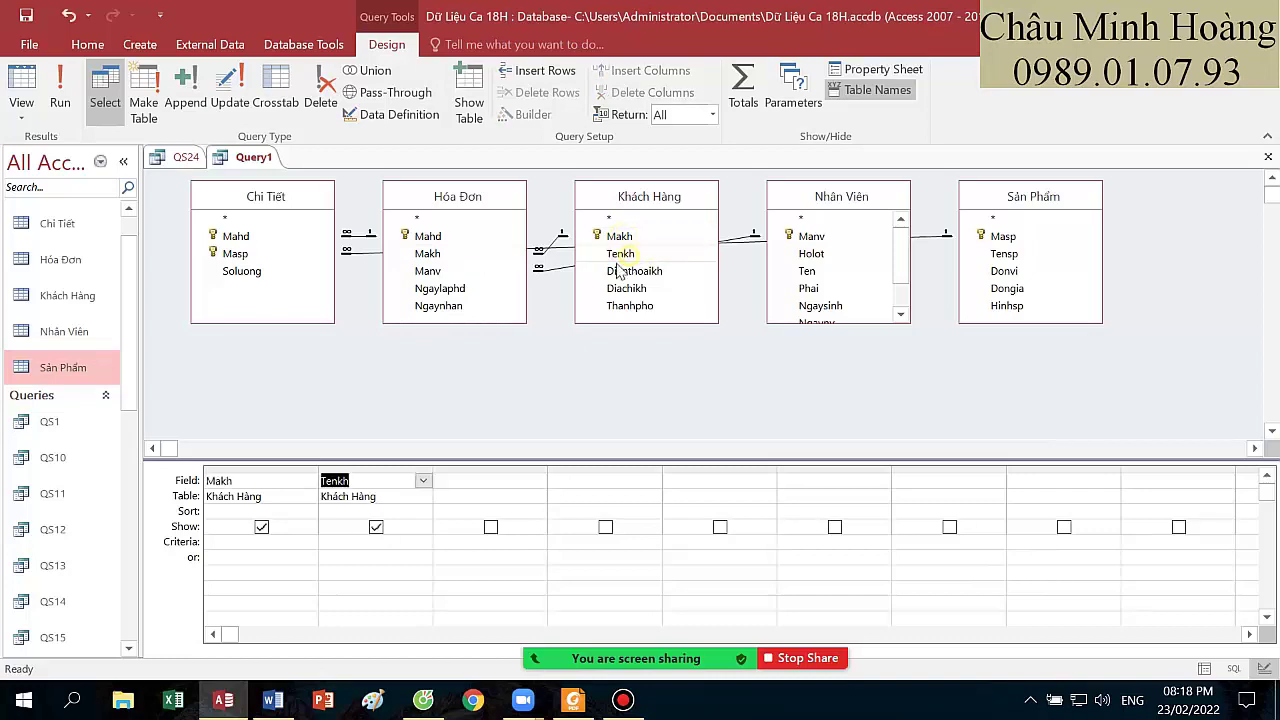
double_click(440, 288)
drag(458, 196, 460, 297)
drag(649, 196, 643, 305)
- Recheck the QS25 text in the PDF and add Ngaynhan from Hóa Đơn as the fourth query column
click(582, 704)
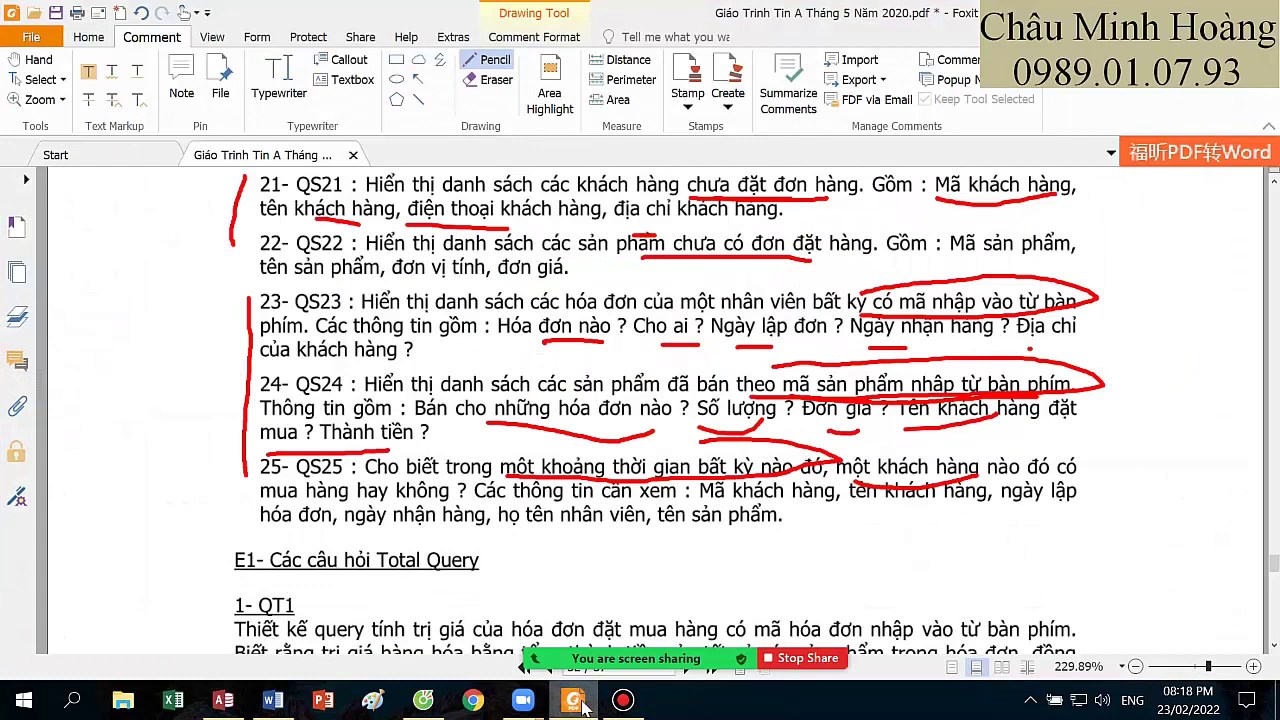
click(582, 704)
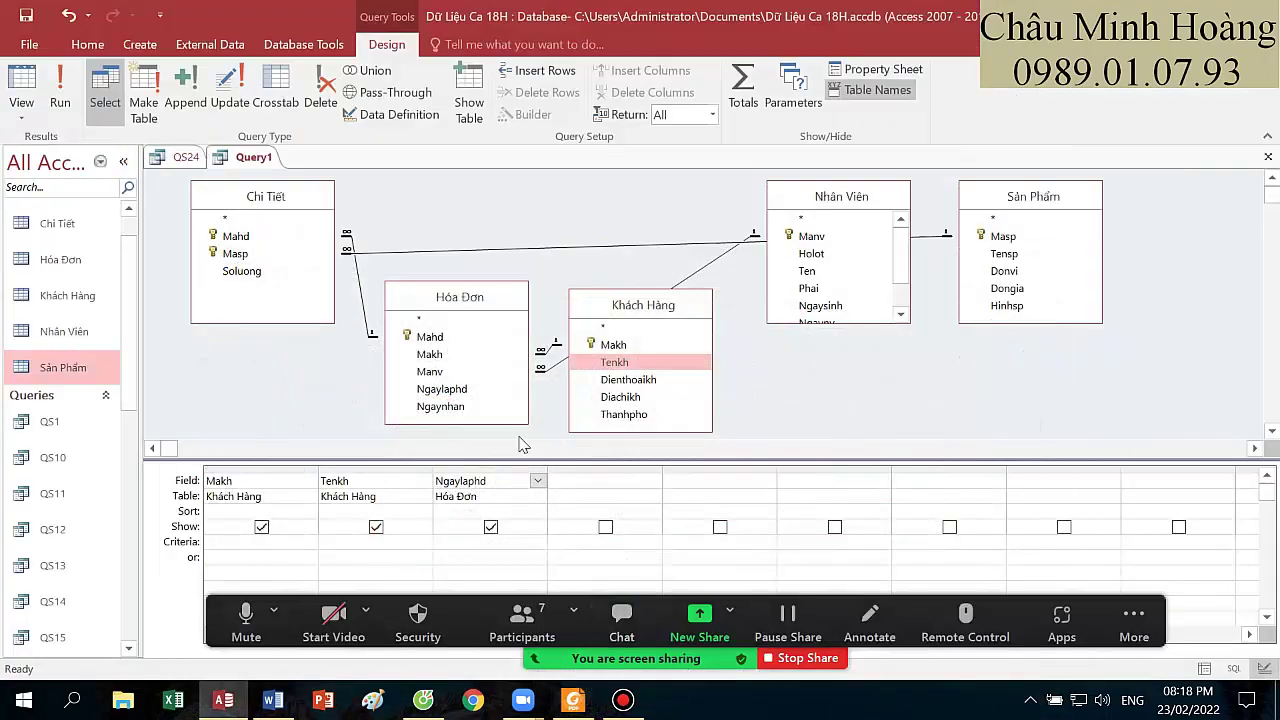
click(447, 415)
double_click(447, 407)
- Add the calculated field hoten: [Holot] & " " & [Ten] in the column after Ngaynhan
click(674, 480)
right_click(672, 482)
click(765, 634)
text(hot)
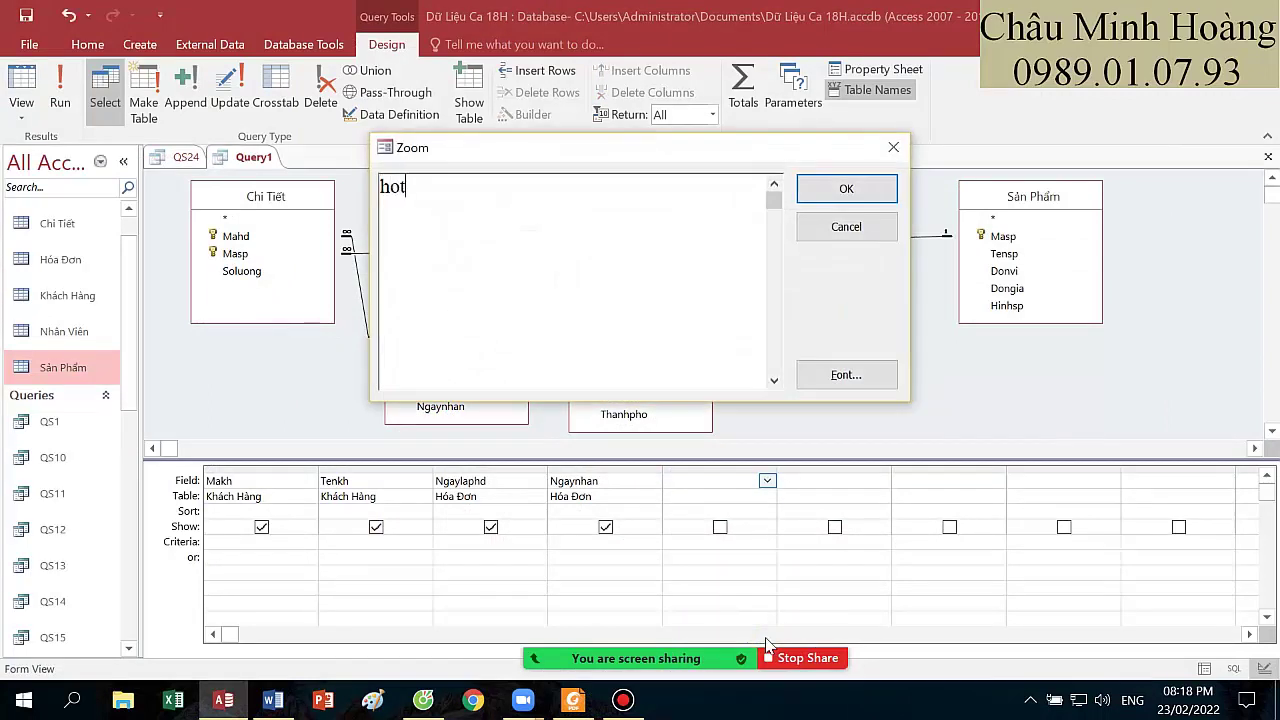
text(en: [Holot] &" "&)
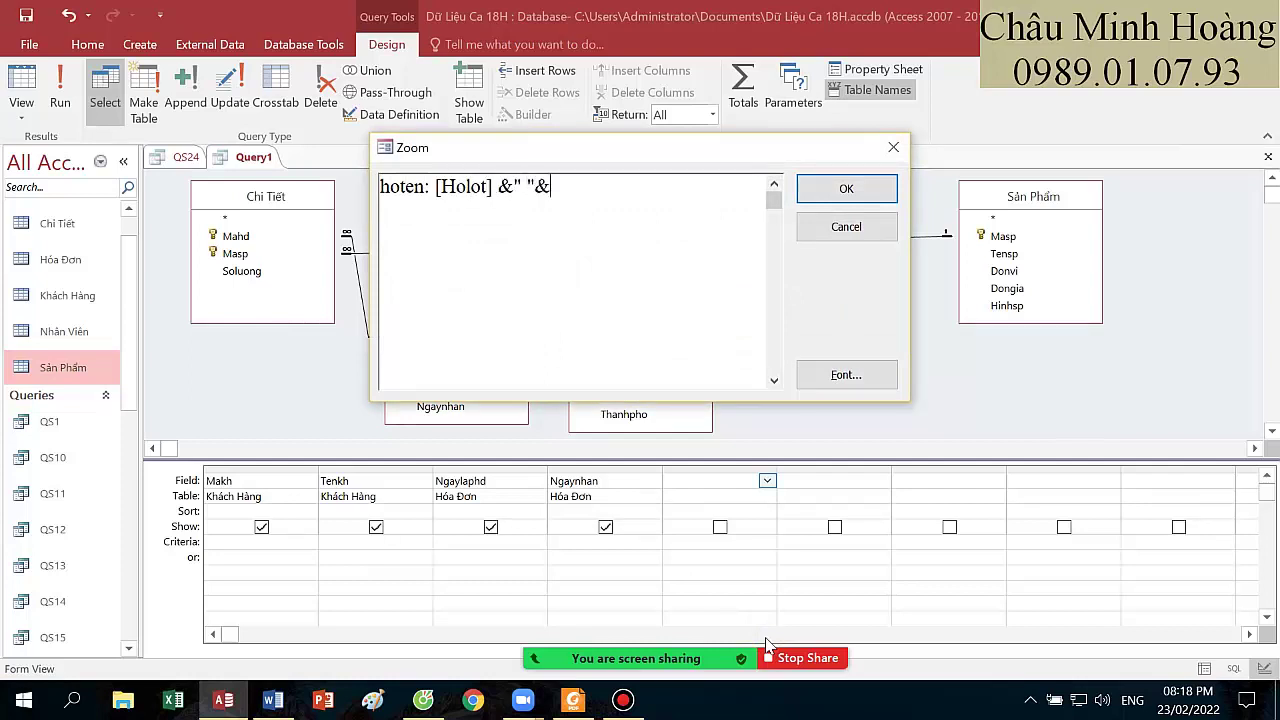
text( [Ten])
key(Return)
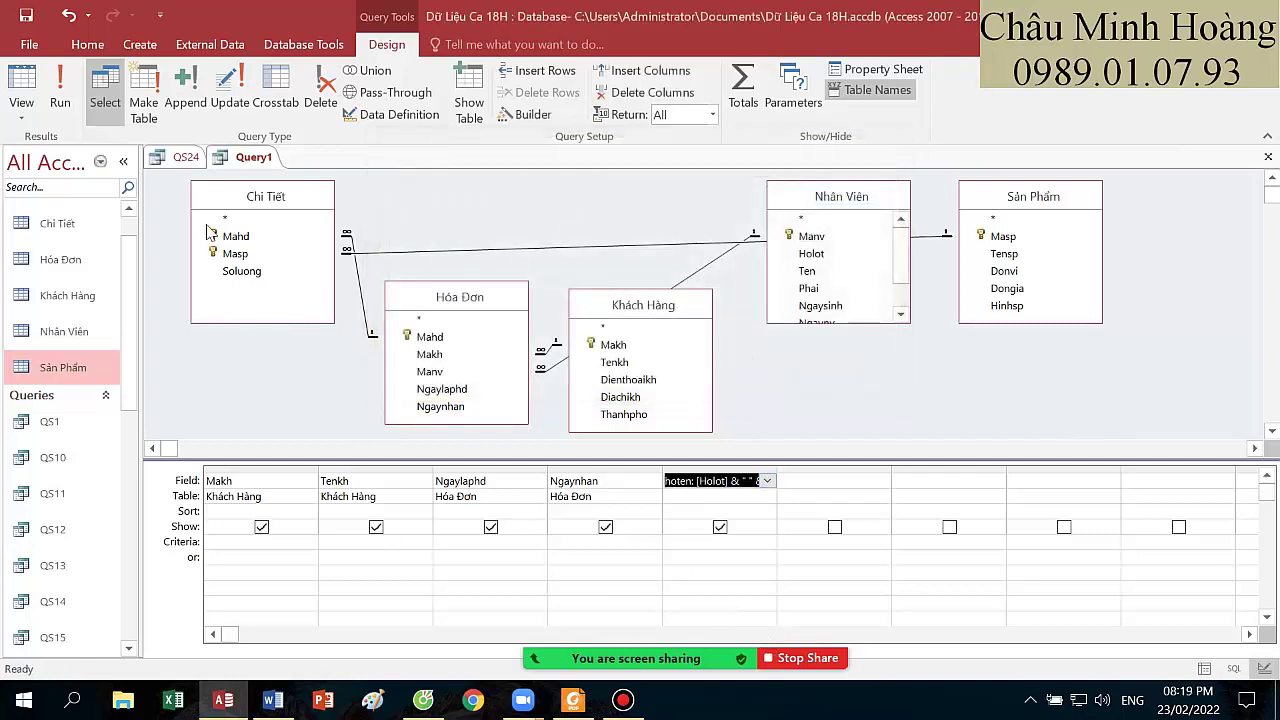
- Run the query, return to its design and move the Nhân Viên table down beside Khách Hàng
click(60, 90)
click(21, 85)
drag(795, 200, 776, 285)
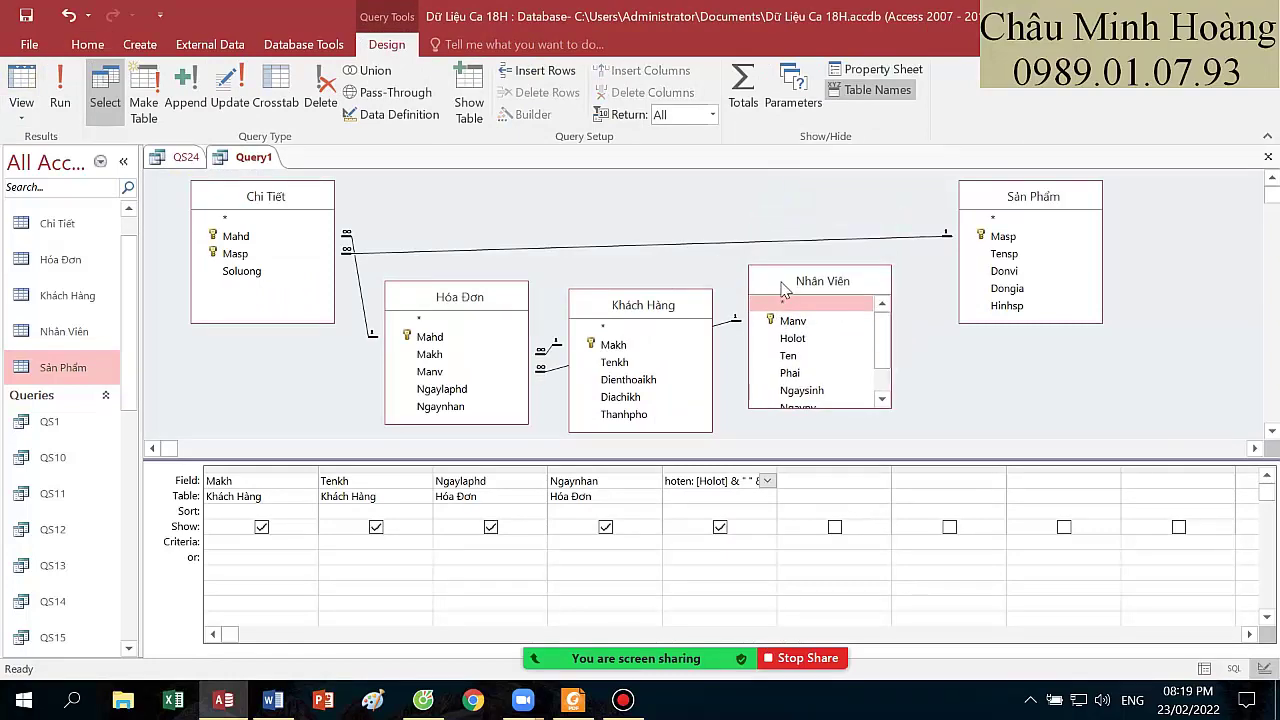
- Following the QS25 text, add Tensp from Sản Phẩm after hoten, and narrow the Ngaynhan column and widen hoten to fit its expression
click(574, 702)
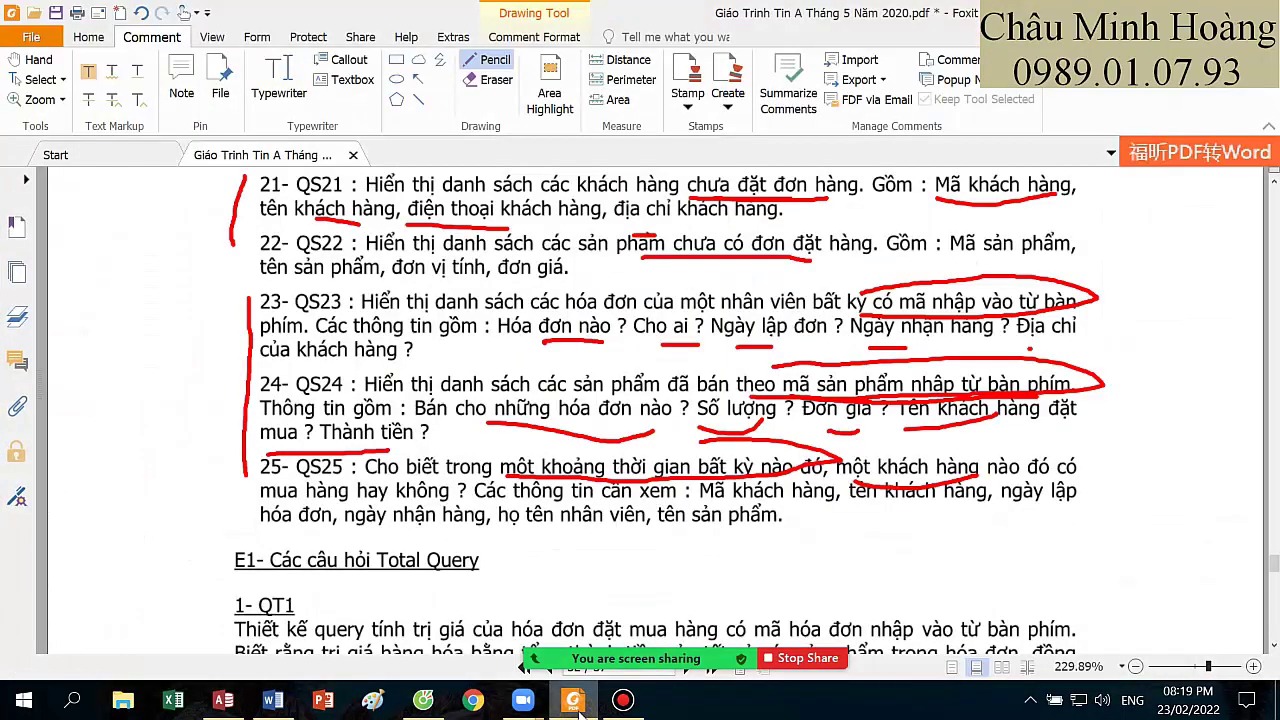
click(577, 703)
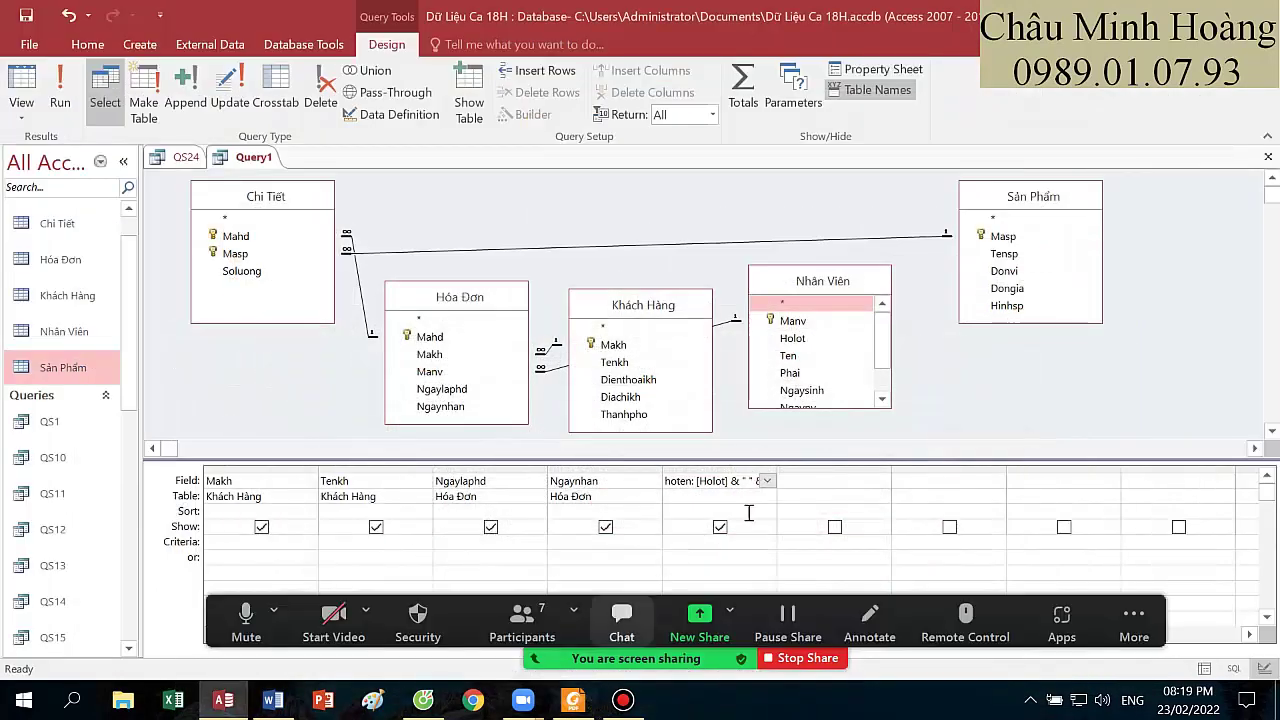
double_click(1005, 254)
drag(302, 196, 288, 207)
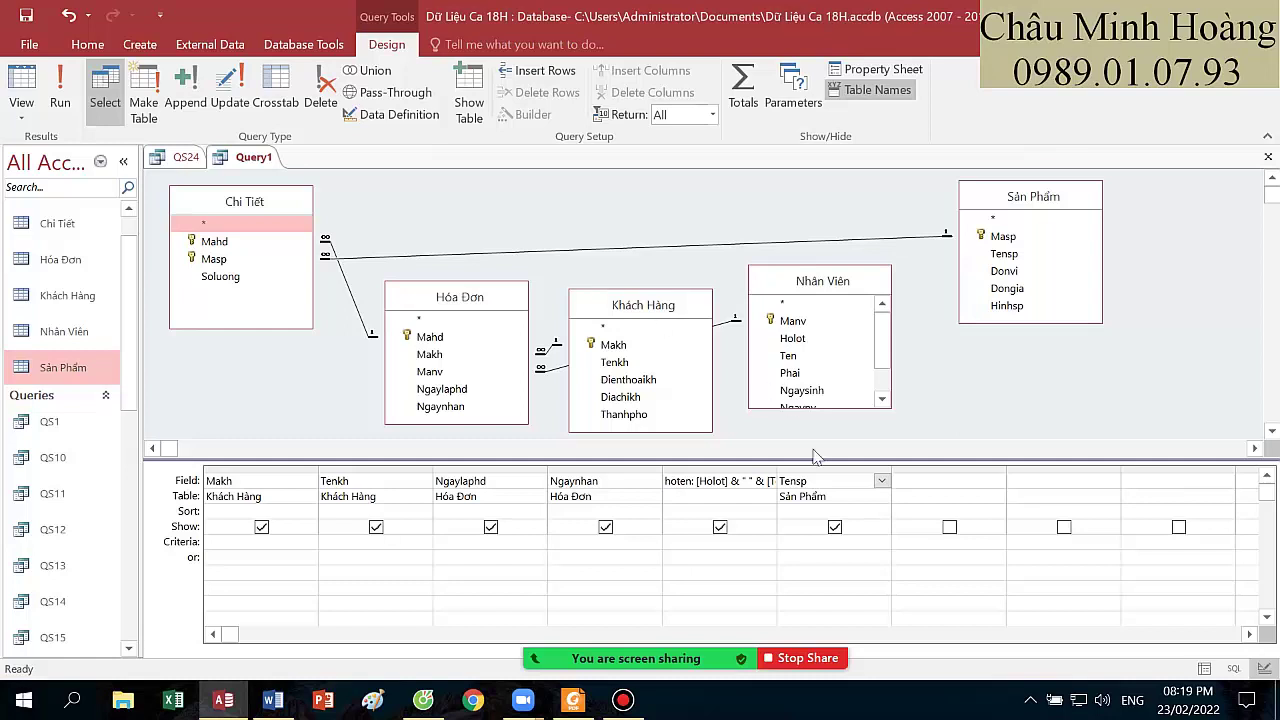
drag(660, 469, 622, 469)
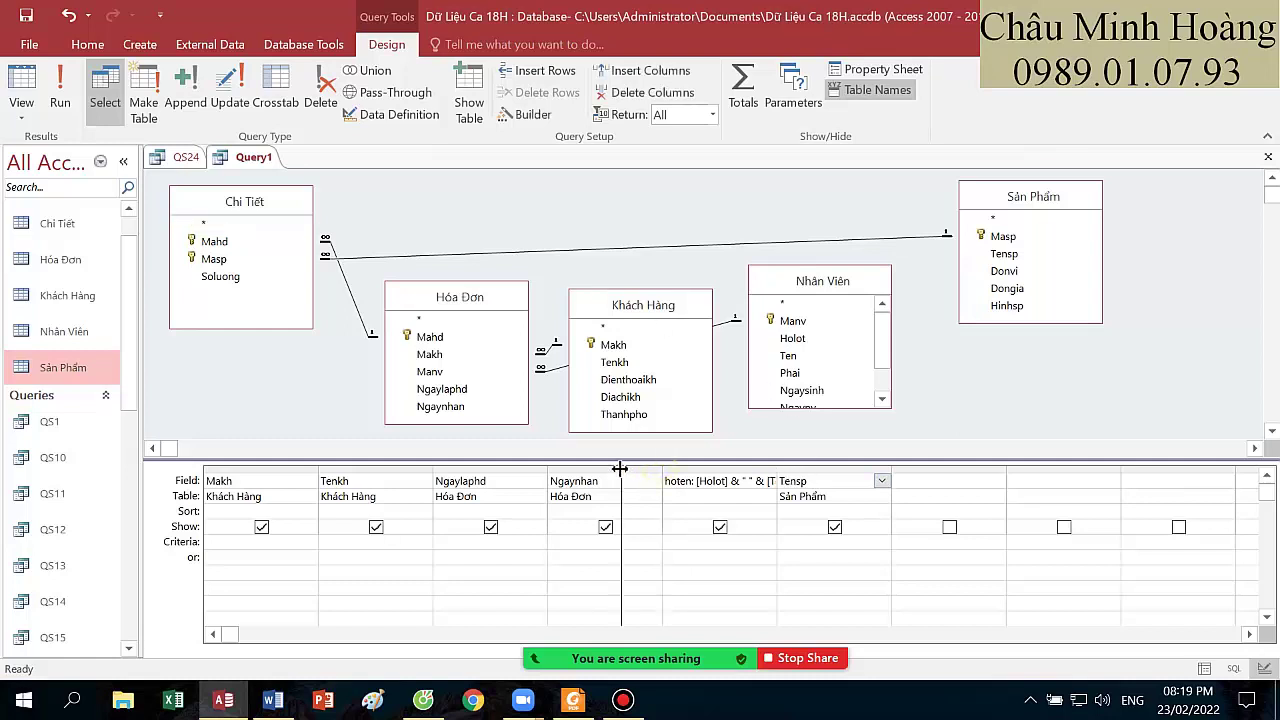
double_click(737, 467)
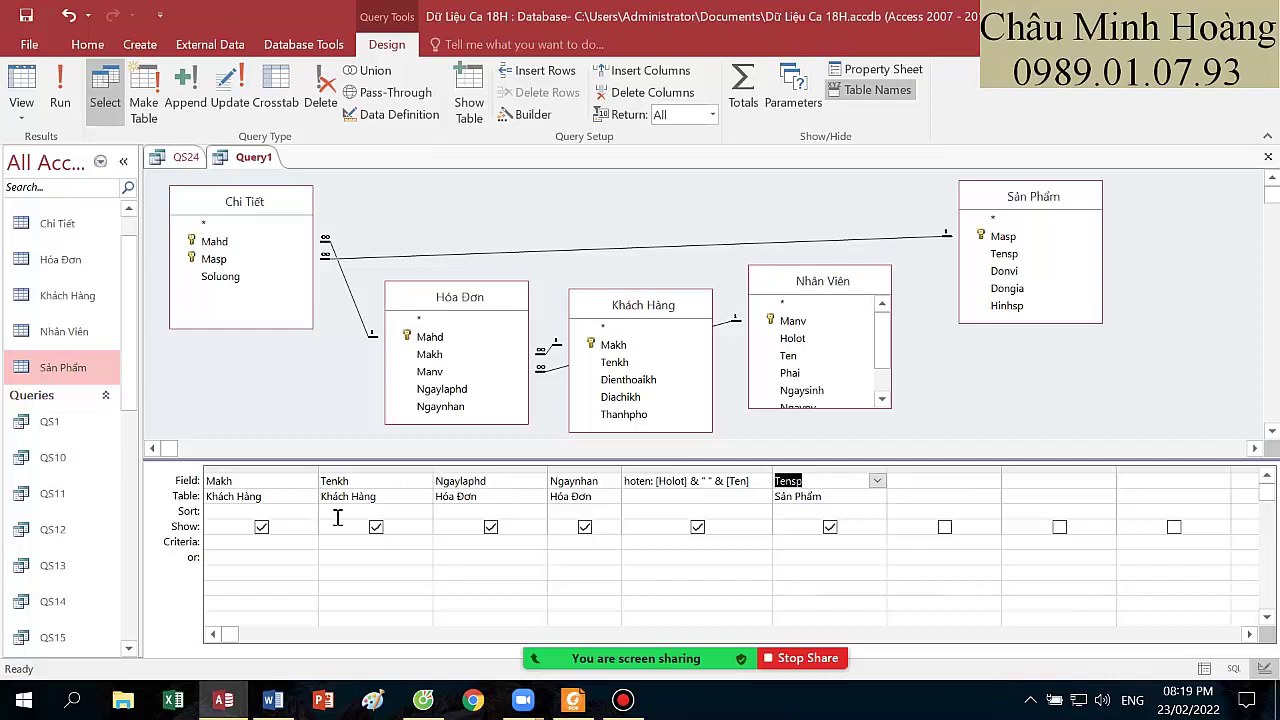
- Enter the criterion between [Nhap Ngay Dau] and [Nhap Ngay Cuoi] for the Ngaylaphd column
click(466, 541)
right_click(465, 540)
click(520, 502)
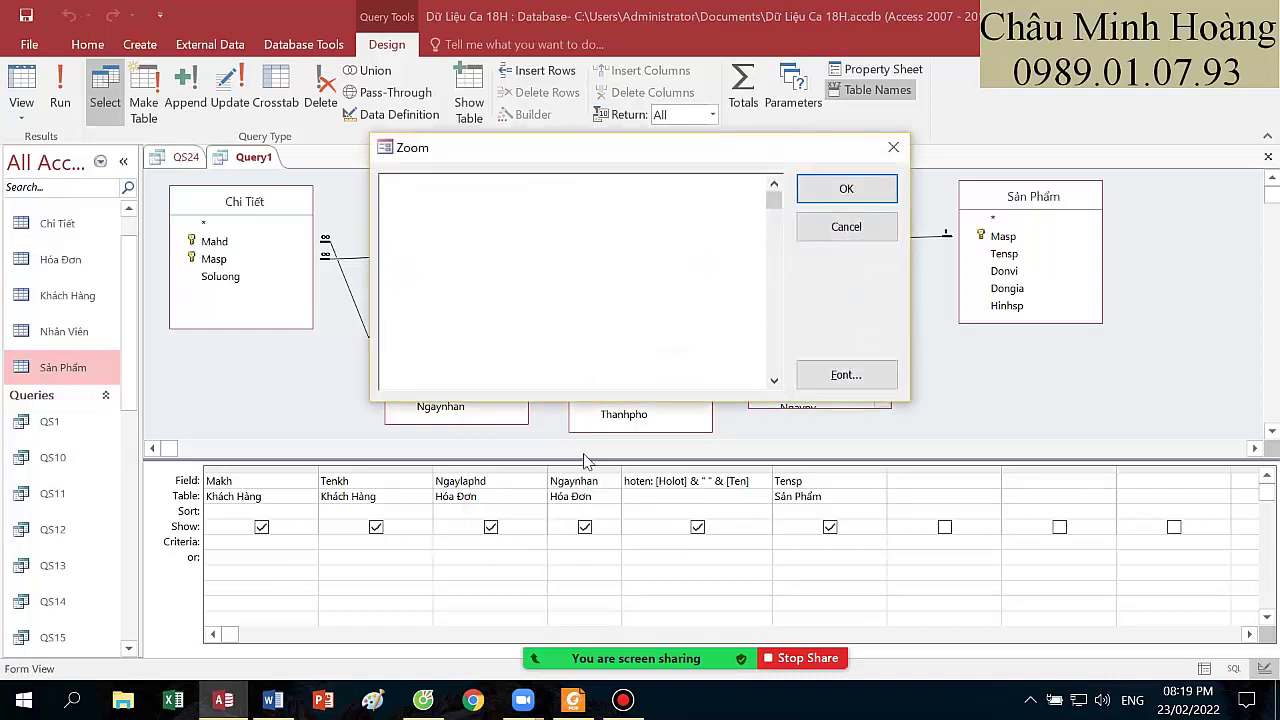
text(be)
text(twe)
key(BackSpace)
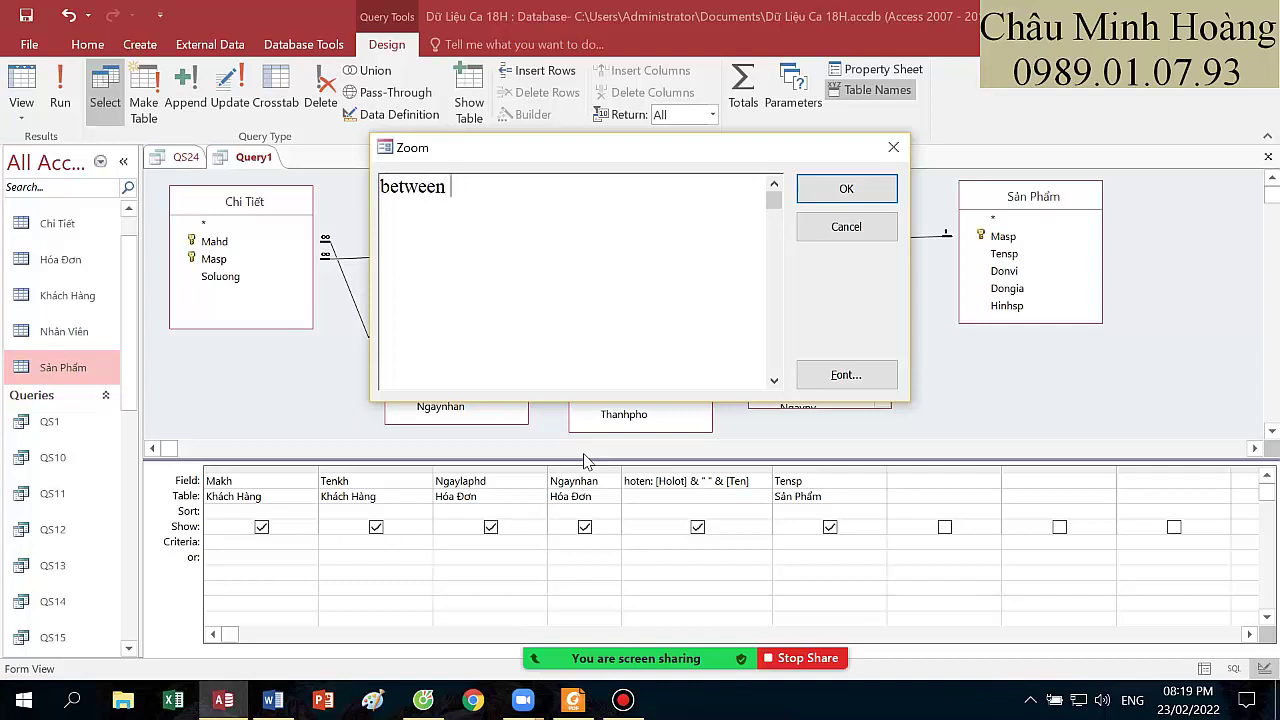
key(BackSpace)
text(n)
key(BackSpace)
text(Nhap ng)
key(BackSpace)
key(BackSpace)
text(Ngày)
key(BackSpace)
key(BackSpace)
text(ay Dau] and ơ)
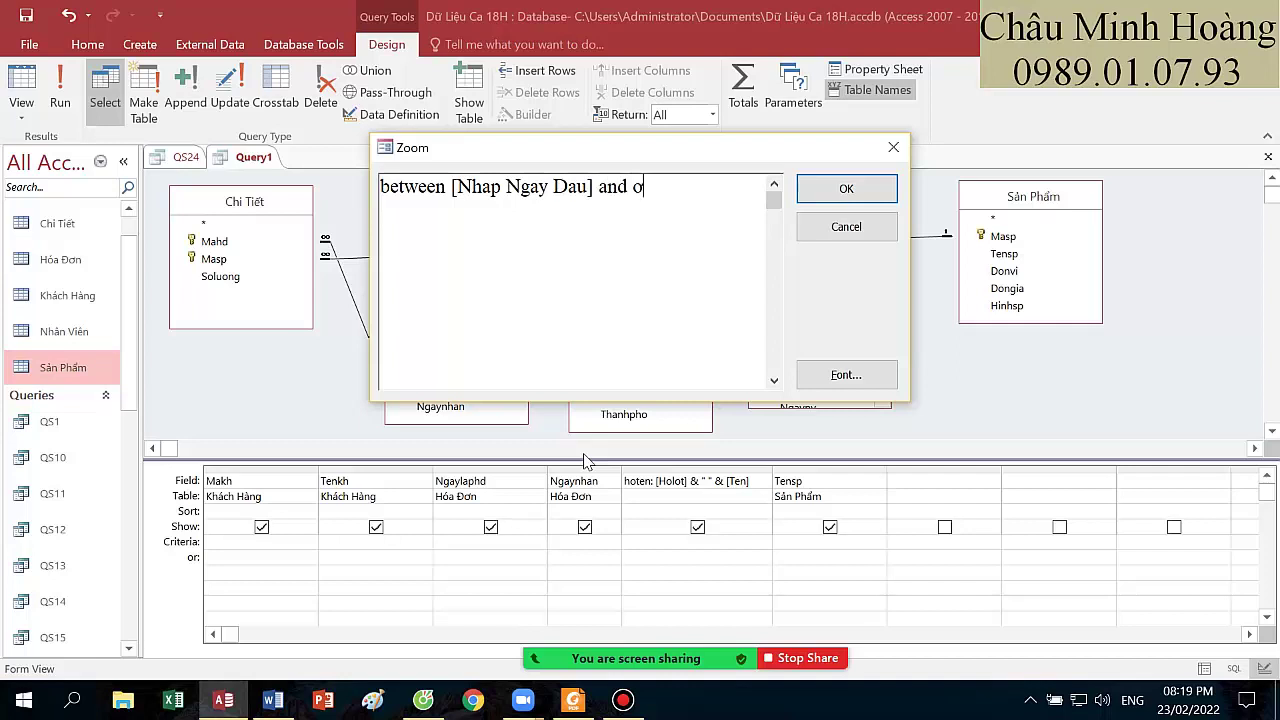
key(BackSpace)
text([Nhap Nga)
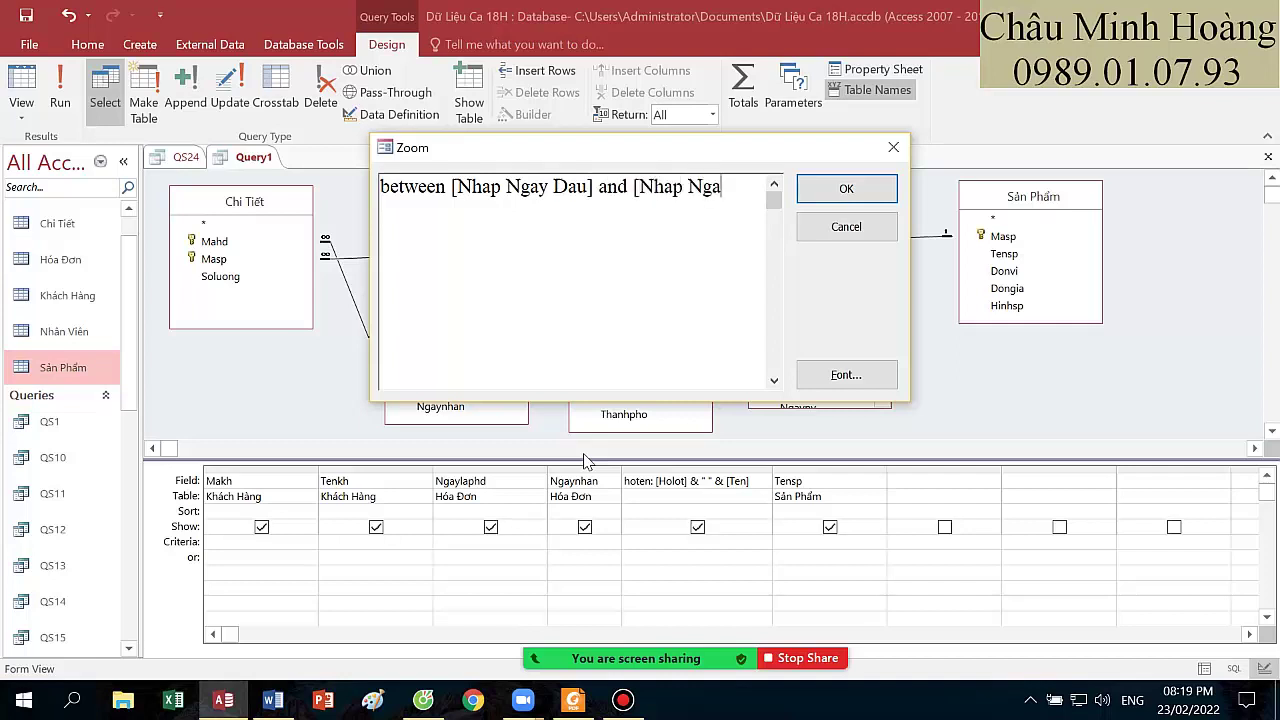
text(y Ciuuoi)
key(Return)
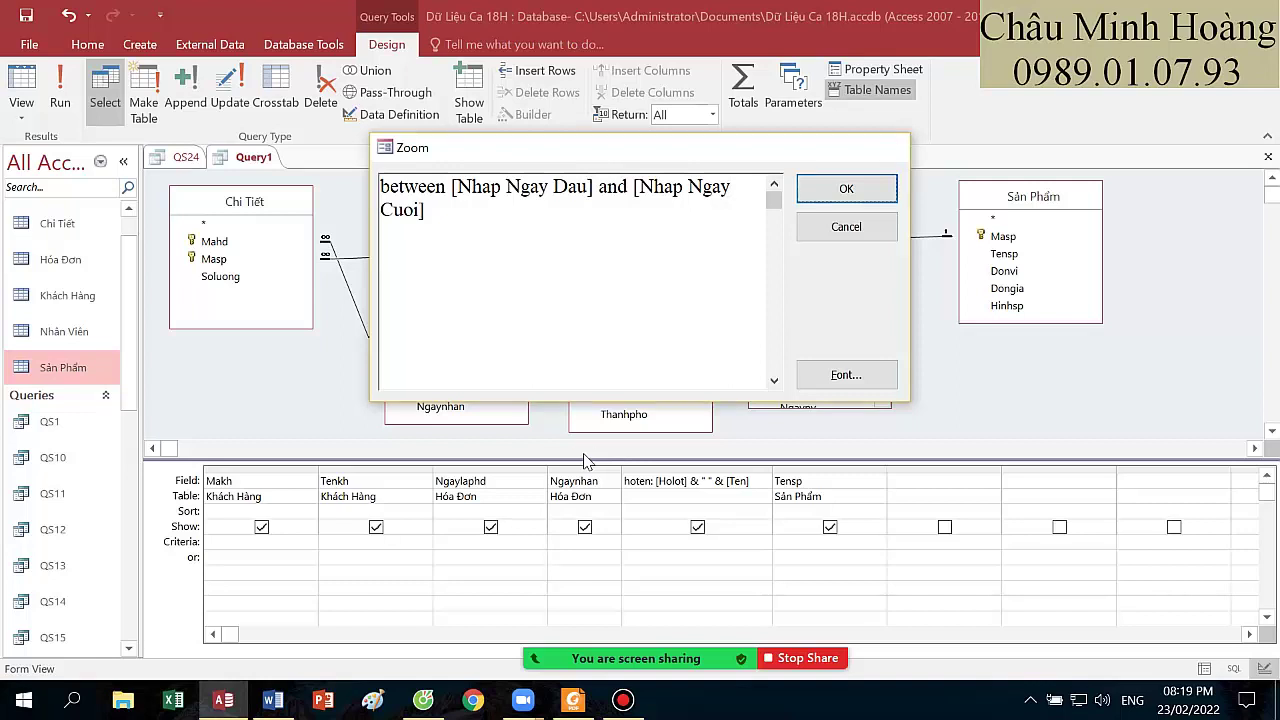
- Run the query through both date prompts, return to its design and widen the Ngaylaphd column to fit its criterion
click(60, 95)
click(616, 279)
click(616, 279)
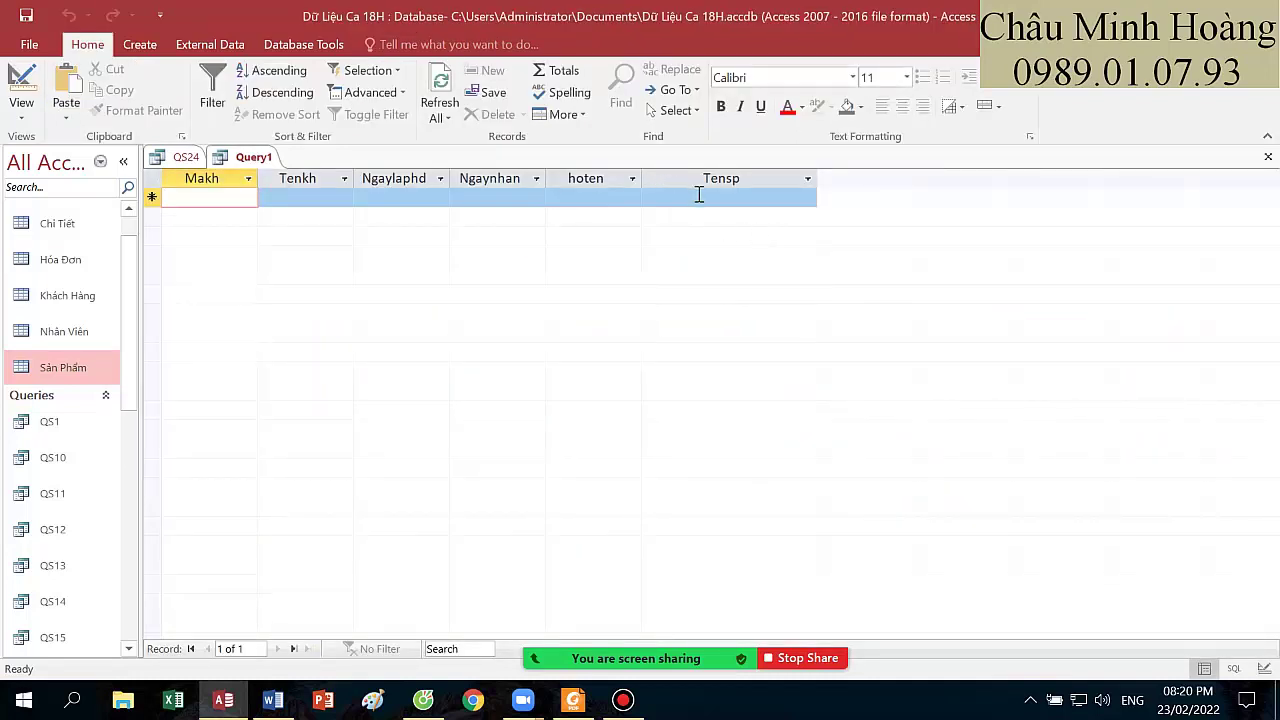
click(21, 82)
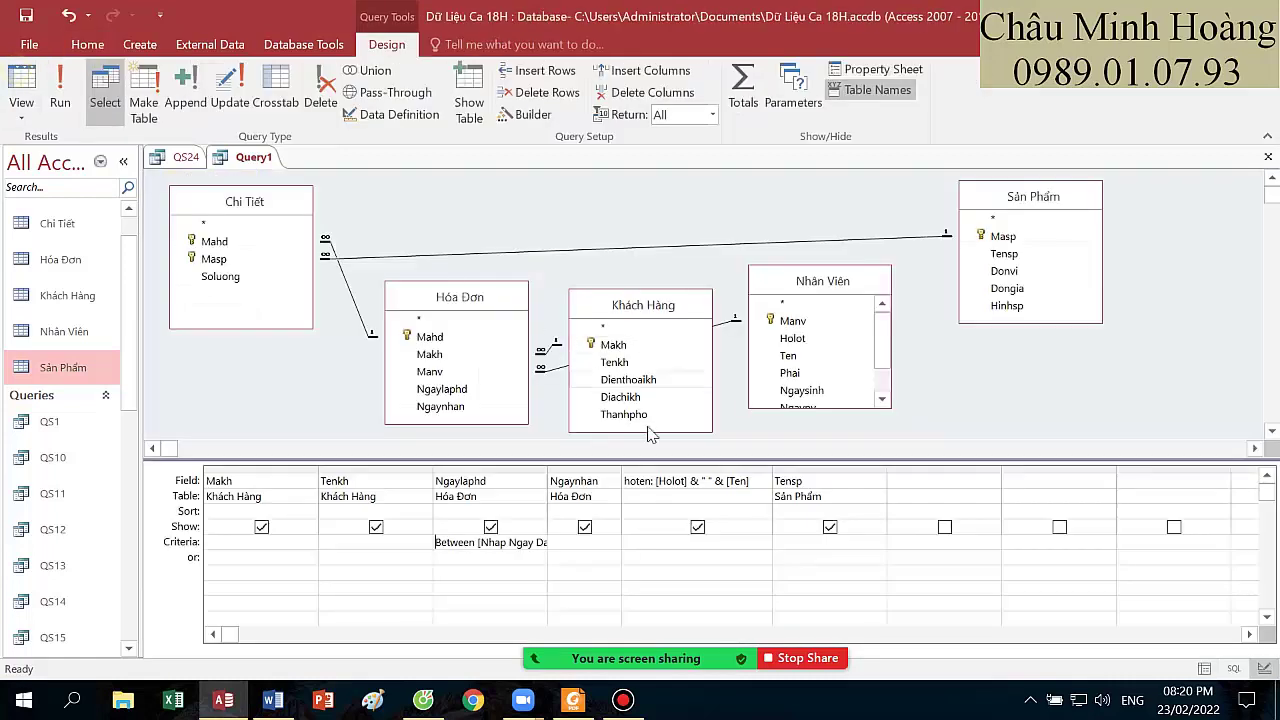
double_click(548, 470)
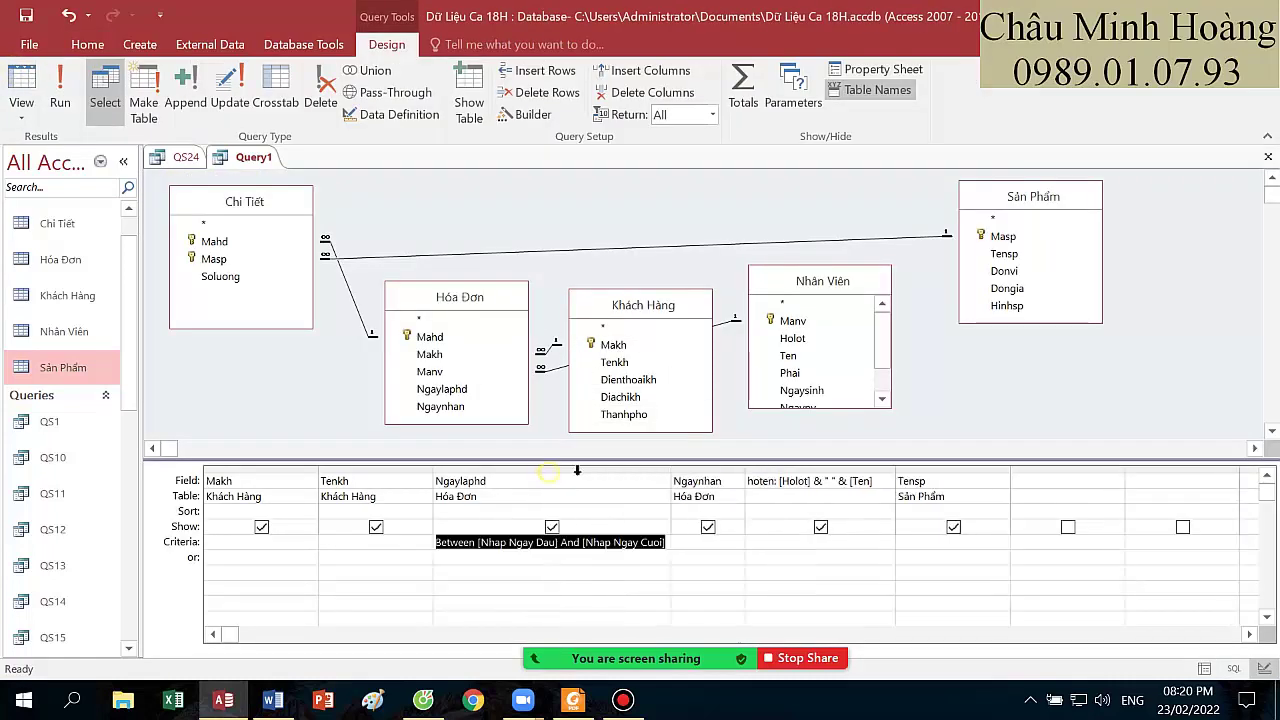
- Enter the criterion [Nhap Ten Khach Hang] for the Tenkh column
click(680, 541)
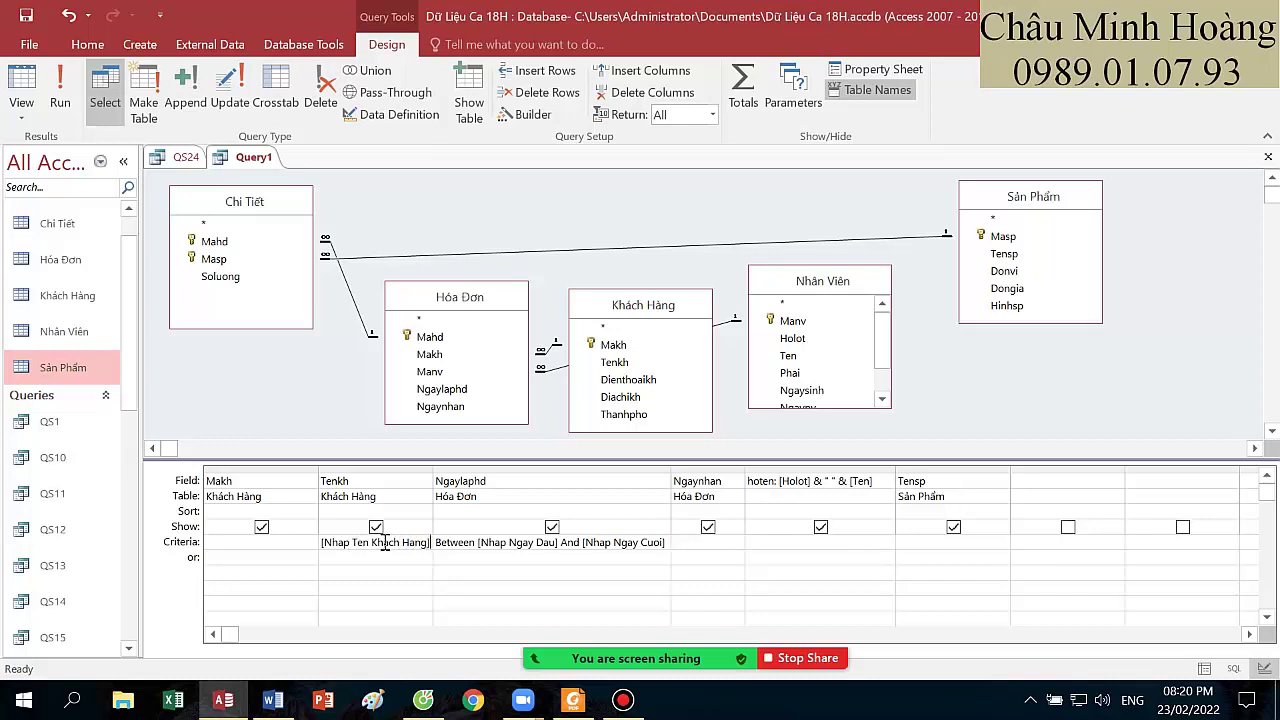
key(Tab)
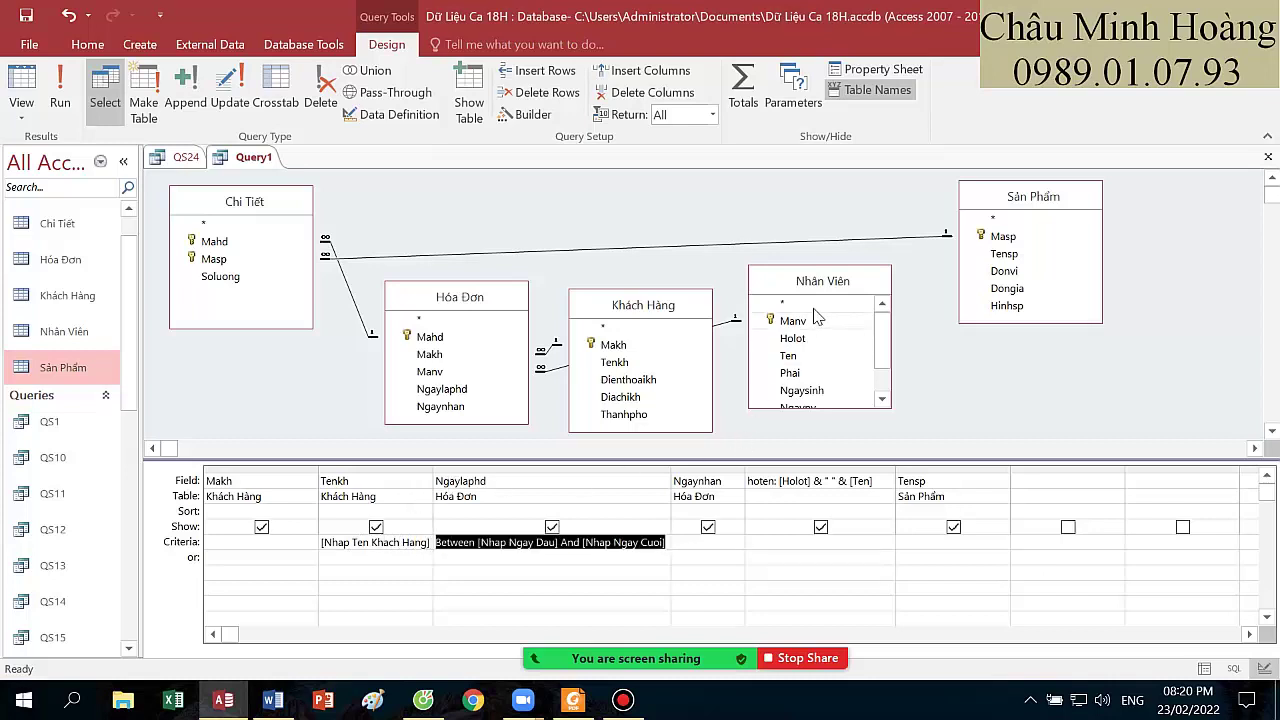
click(942, 483)
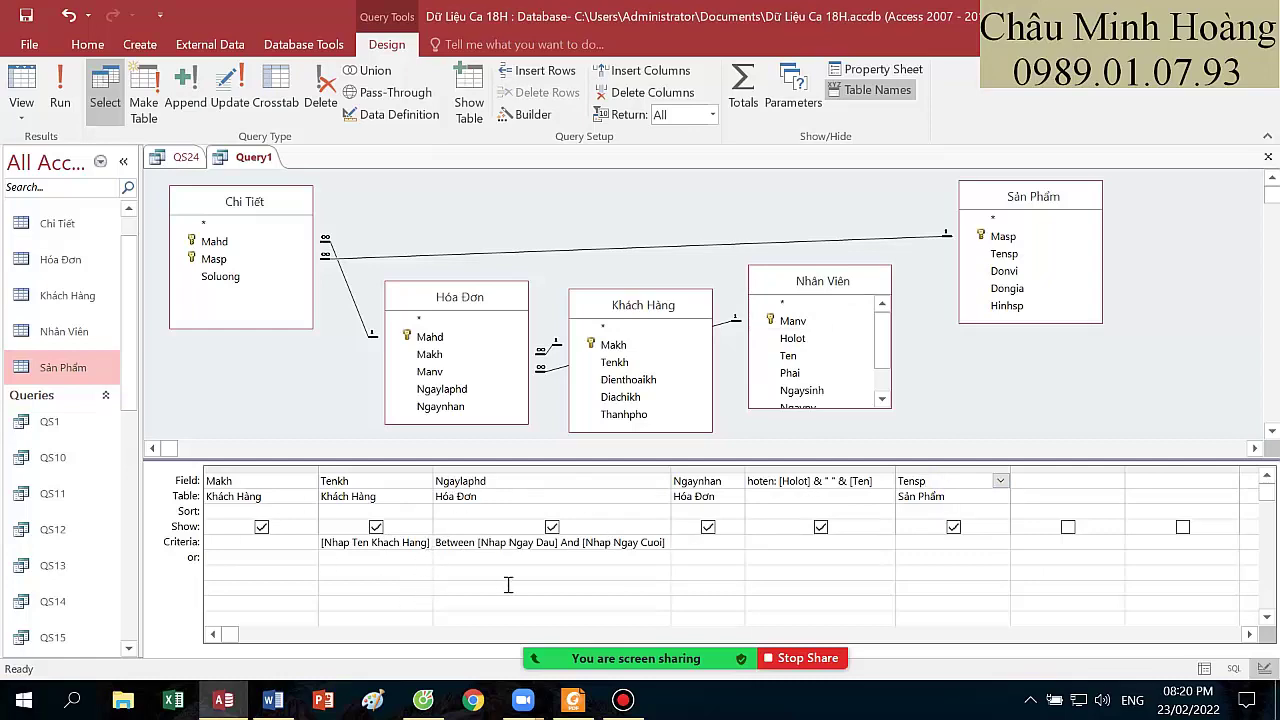
- Review the full Ngaylaphd criterion in the Zoom box and close it
right_click(600, 542)
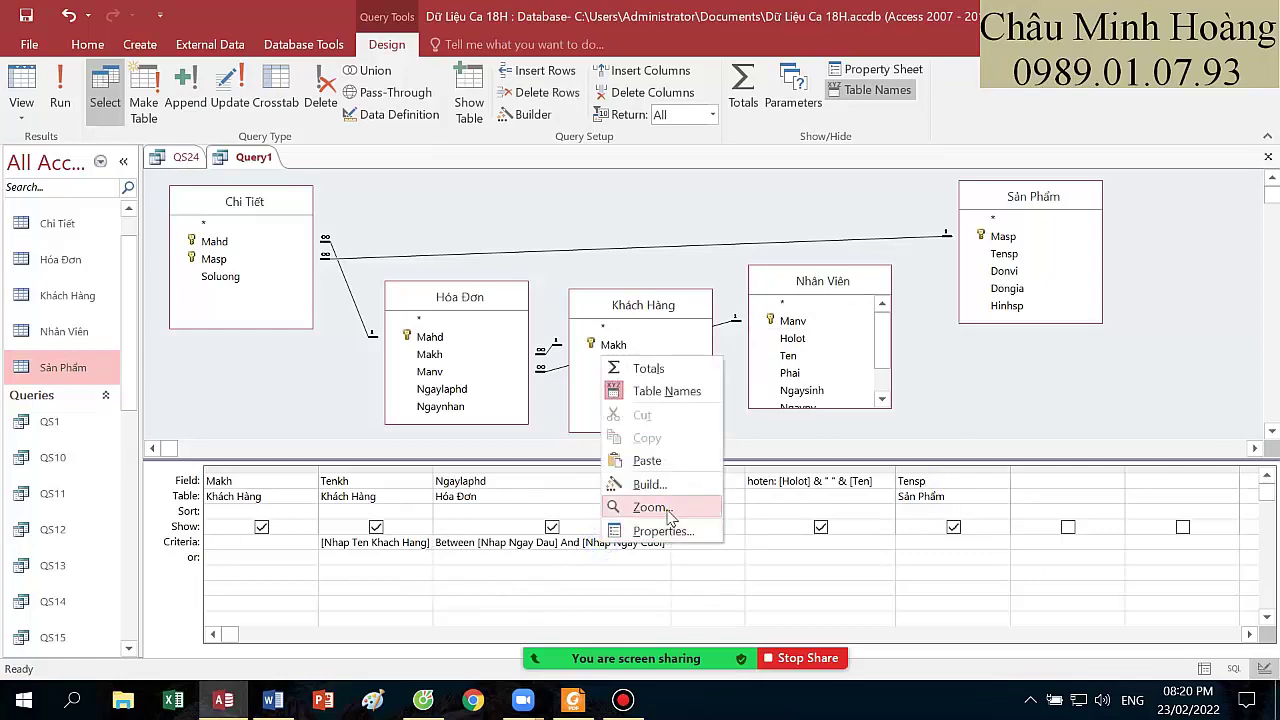
click(655, 507)
key(ctrl+c)
click(548, 233)
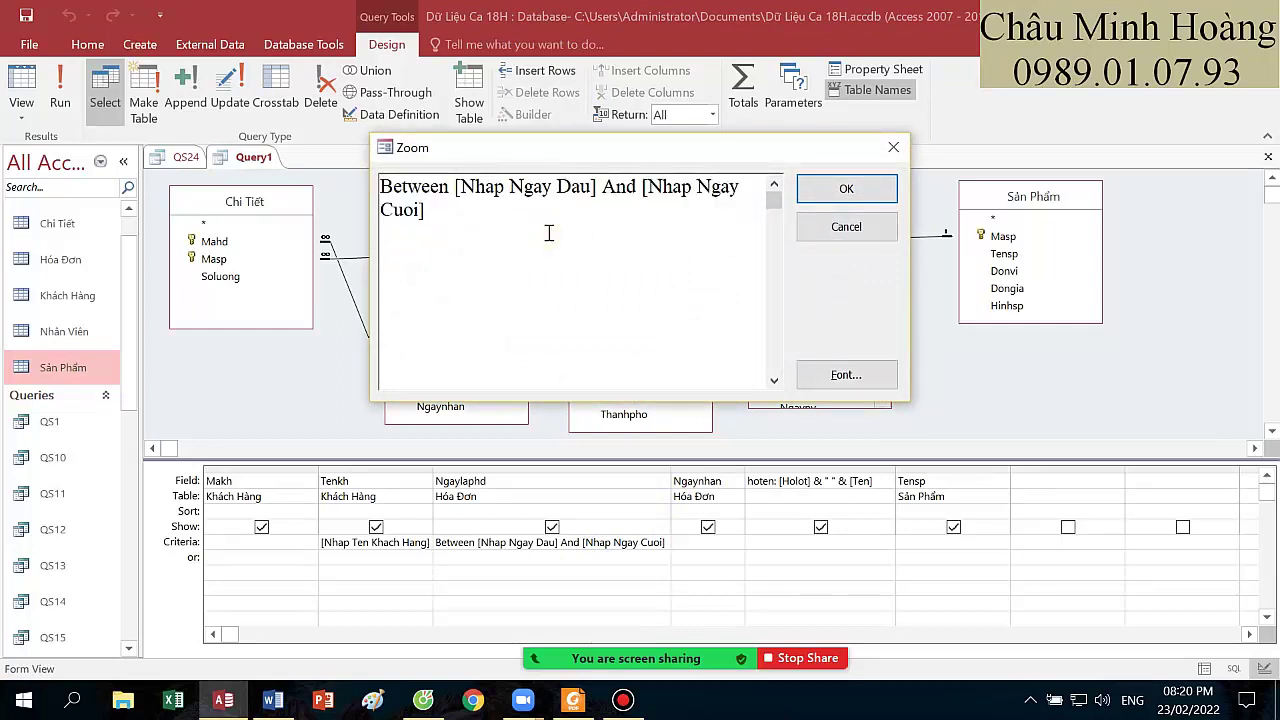
click(848, 189)
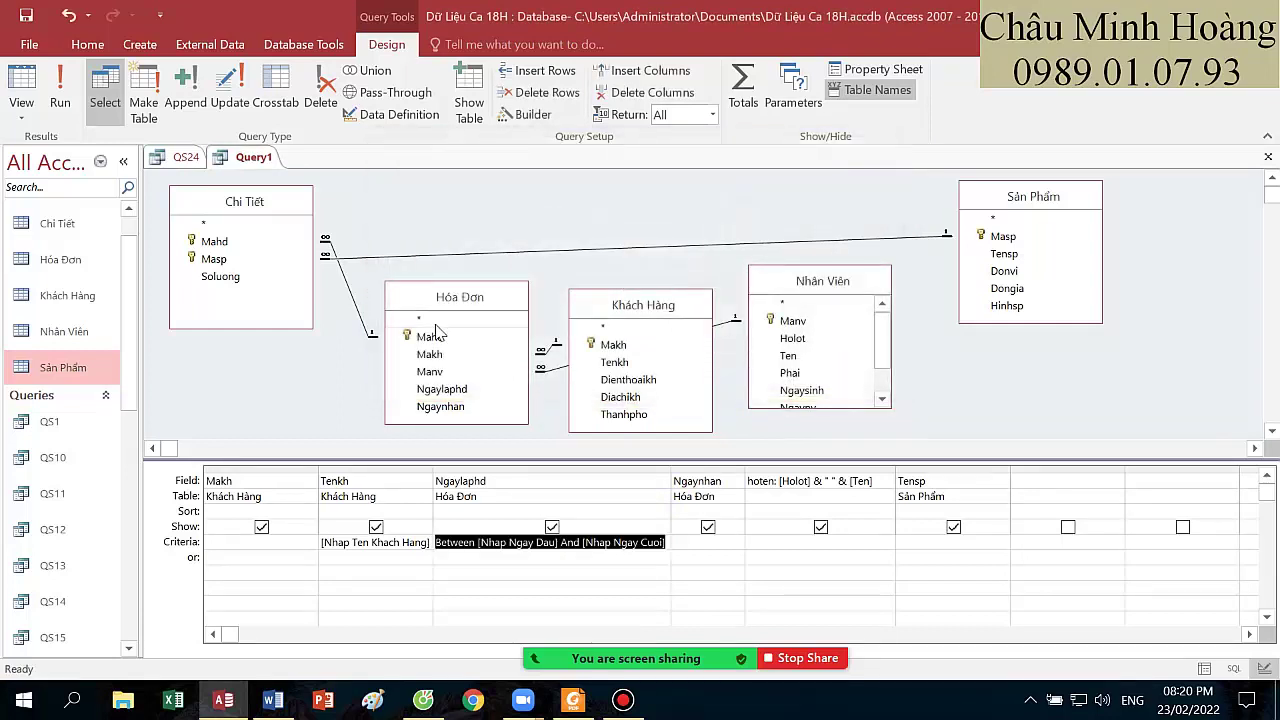
- Save the query as QS25
key(ctrl+s)
text(Qs25)
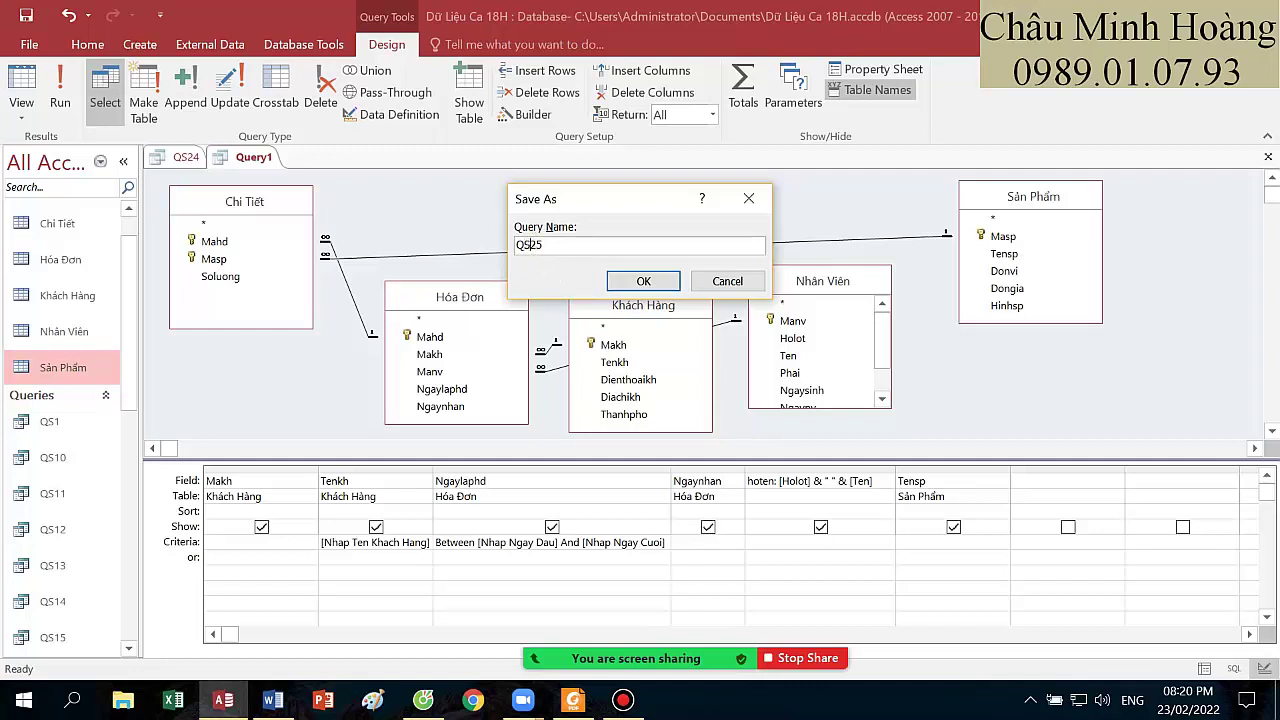
key(Return)
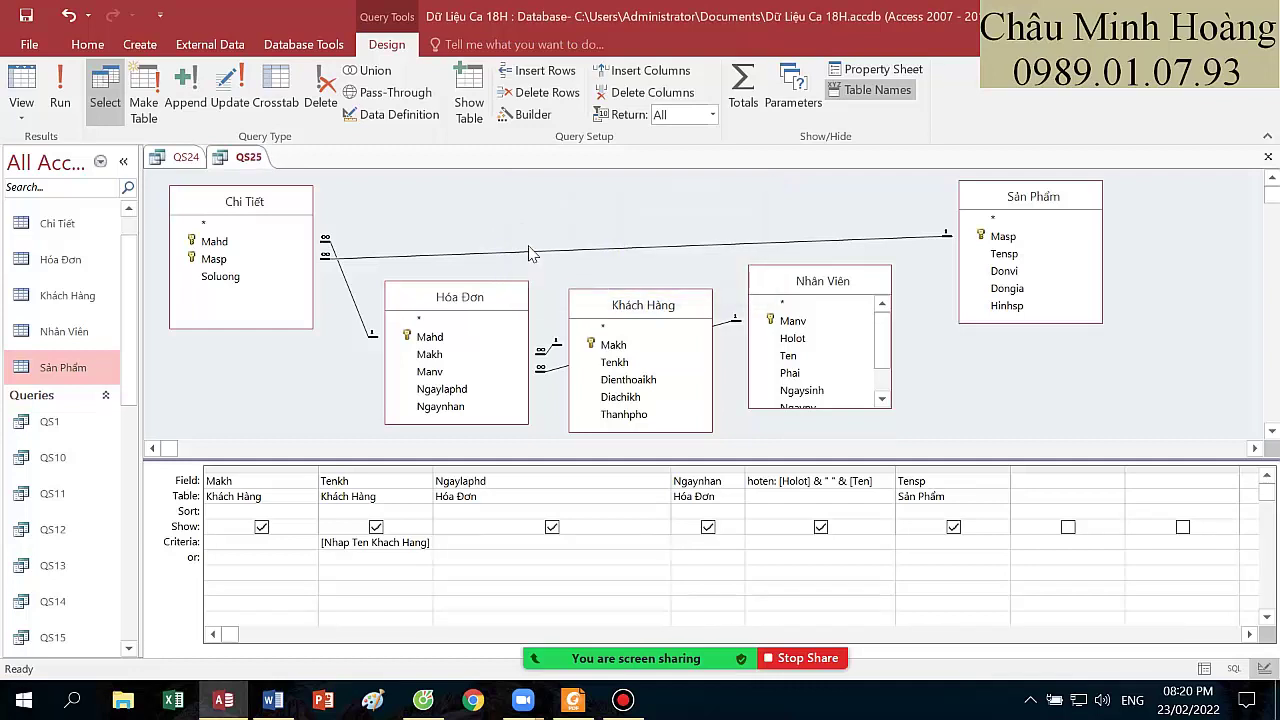
- Enter the criterion Between [Nhap Ngay Dau] And [Nhap Ngay Cuoi] for the Ngaylaphd column and open it in the Zoom box
click(495, 542)
key(ctrl+v)
right_click(500, 545)
click(552, 511)
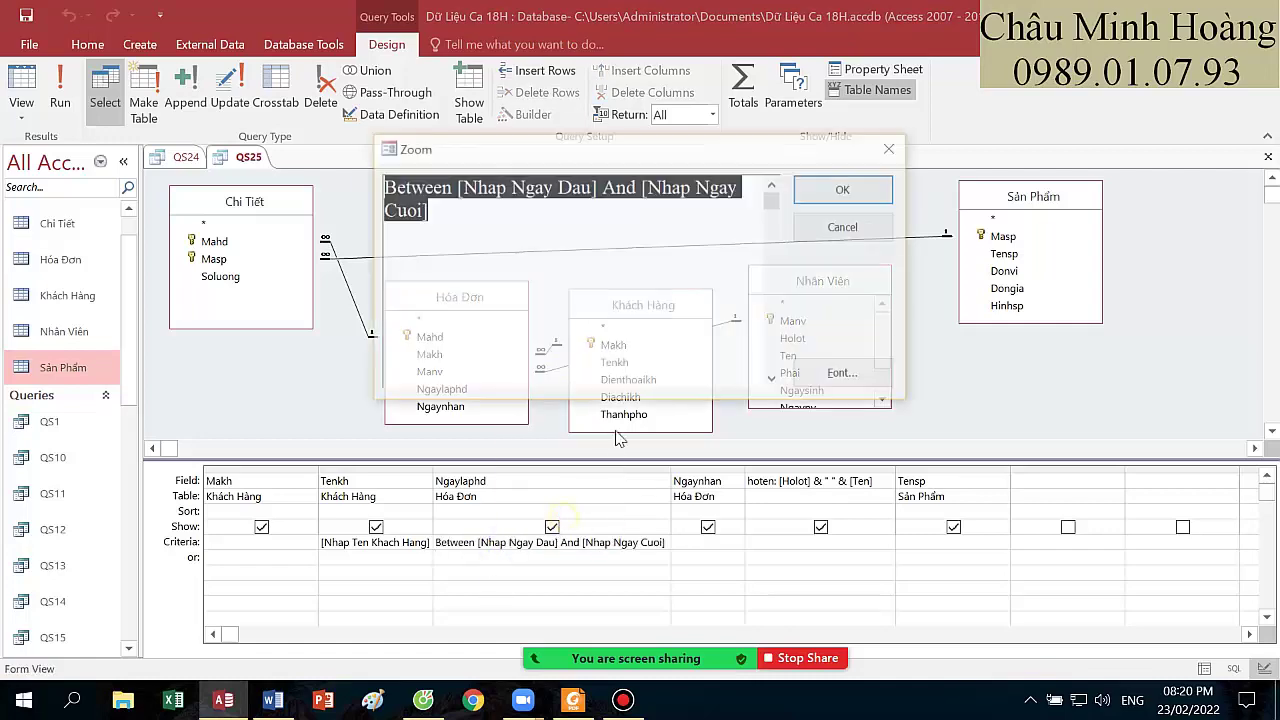
click(623, 700)
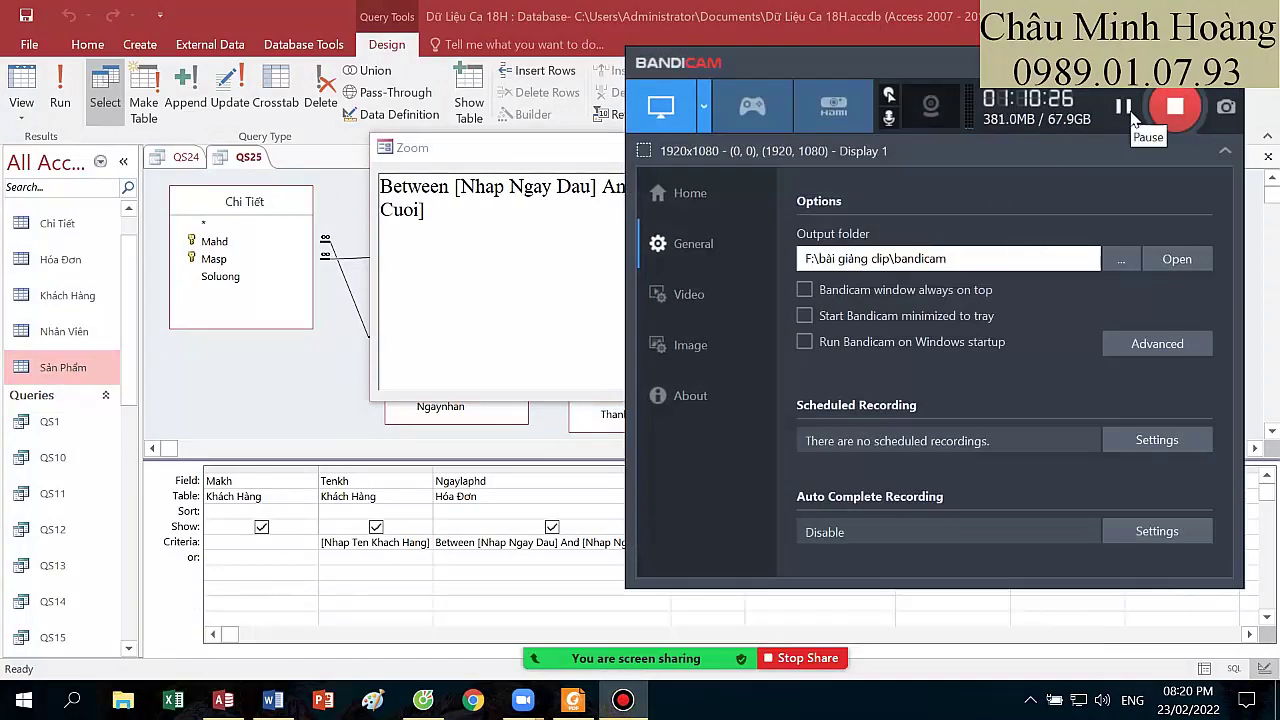
click(1124, 106)
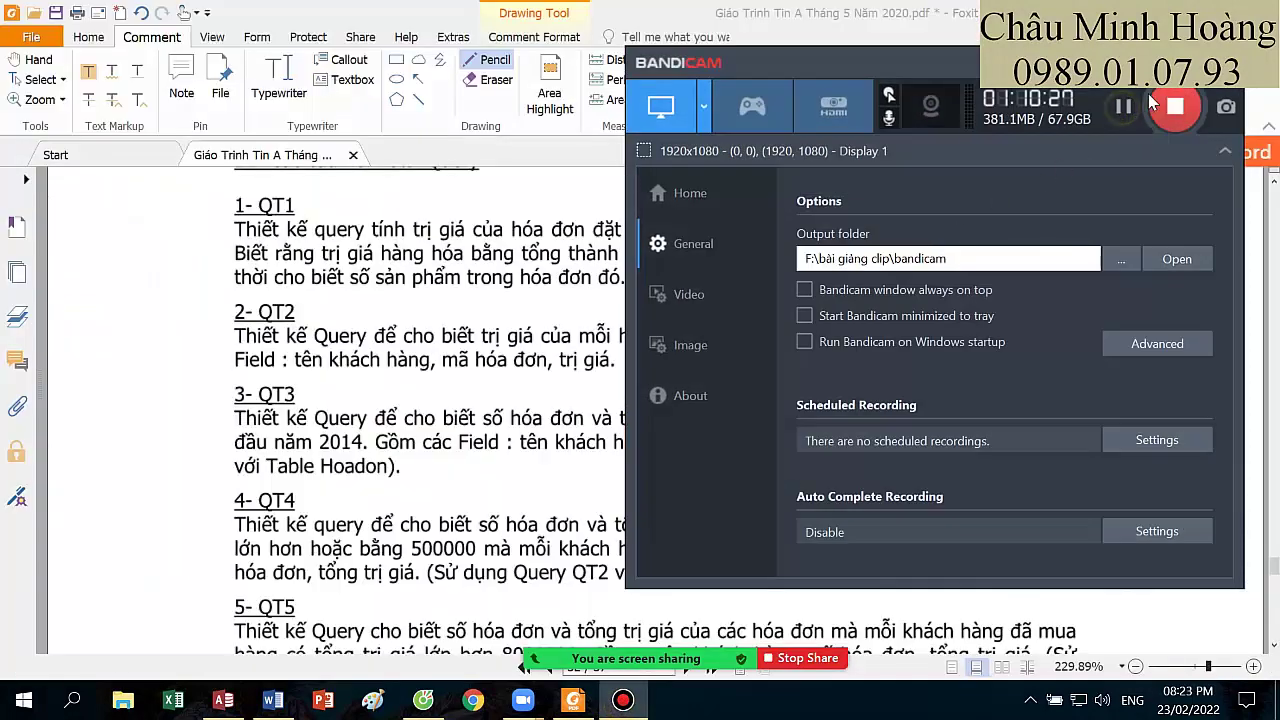
click(1203, 62)
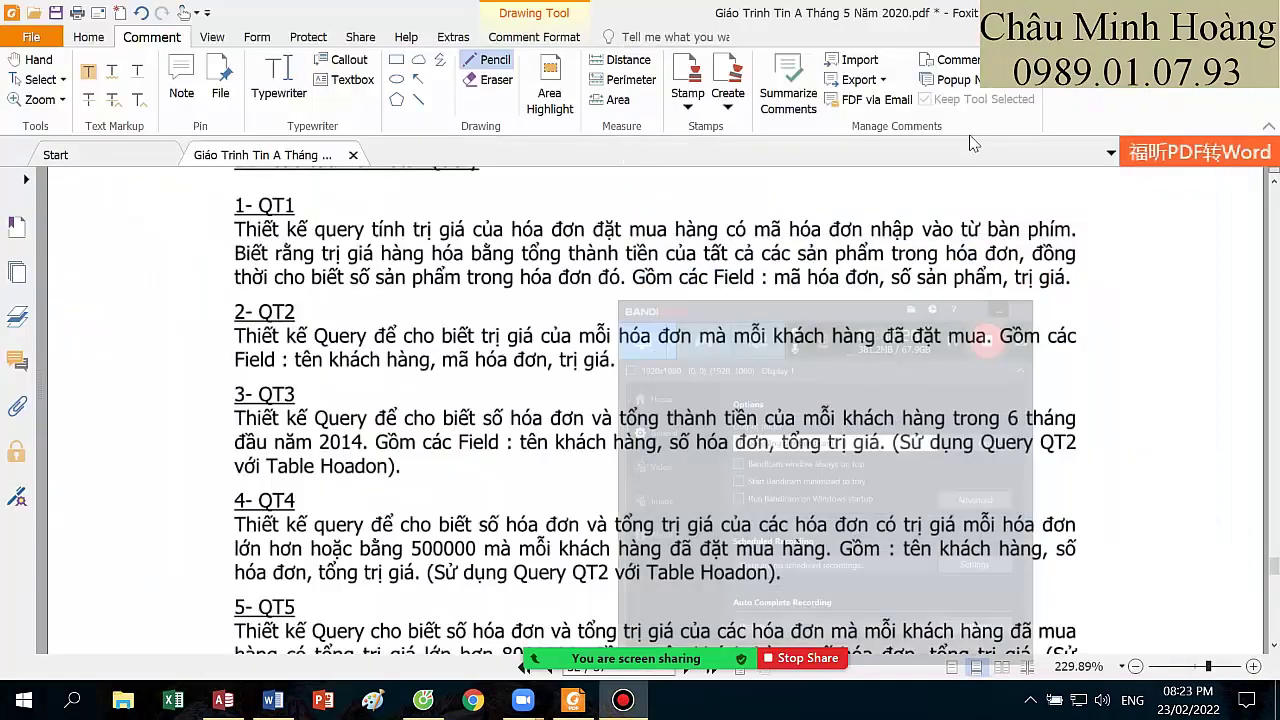
- Underline the invoice code in exercise QT1 and the required fields in QT2 with the Pencil, and circle the QT2 heading
scroll(575, 272, up, 3)
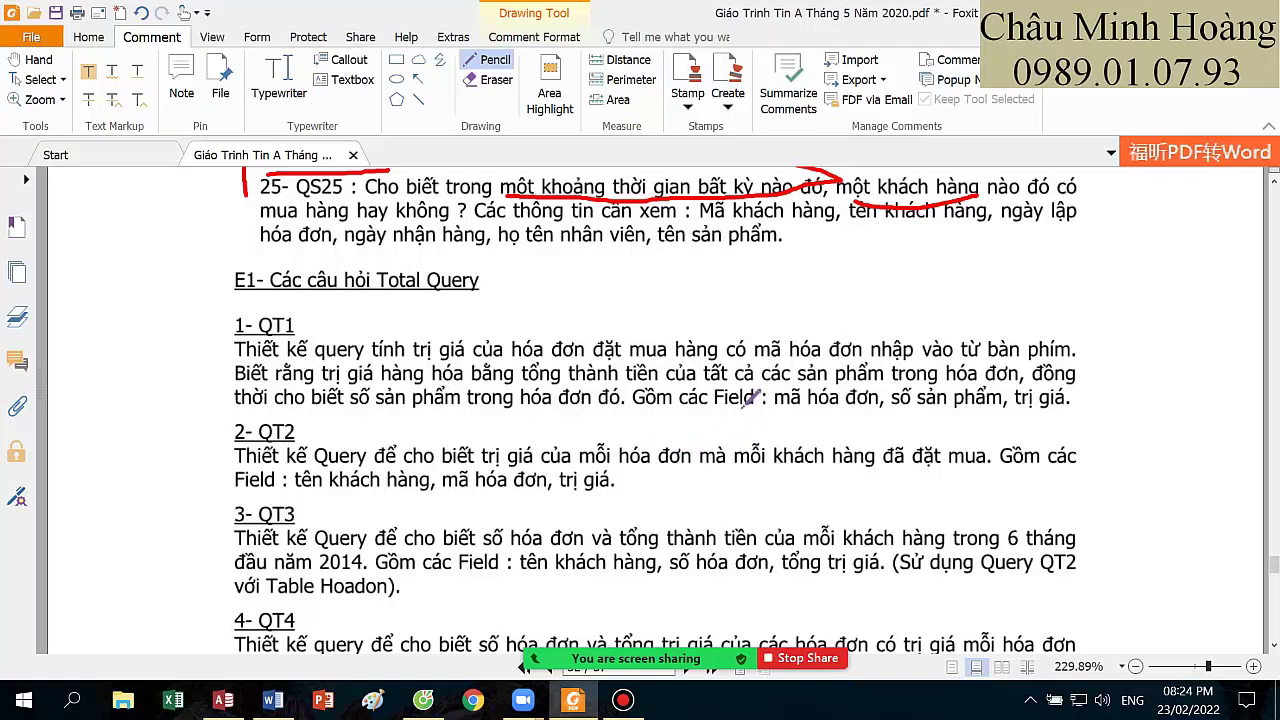
drag(772, 406, 866, 406)
drag(342, 505, 607, 491)
drag(398, 501, 530, 499)
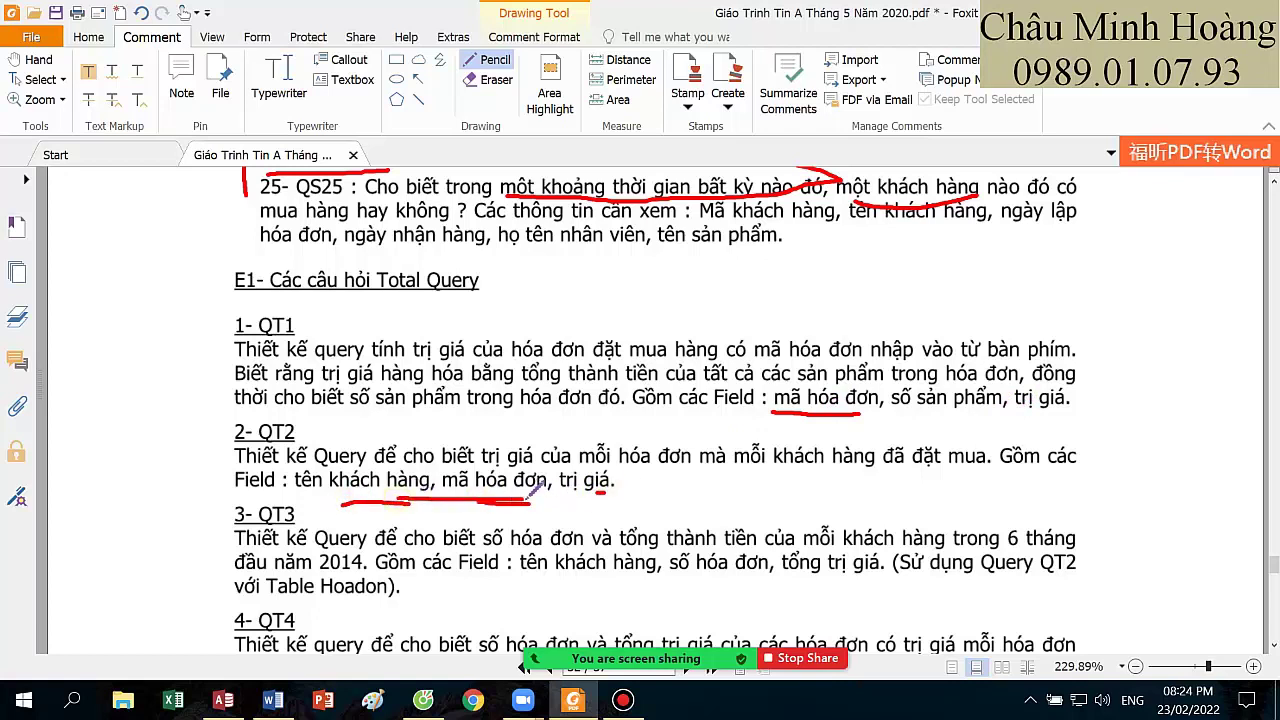
mouse_move(338, 407)
mouse_down()
mouse_move(235, 435)
mouse_move(340, 418)
mouse_up()
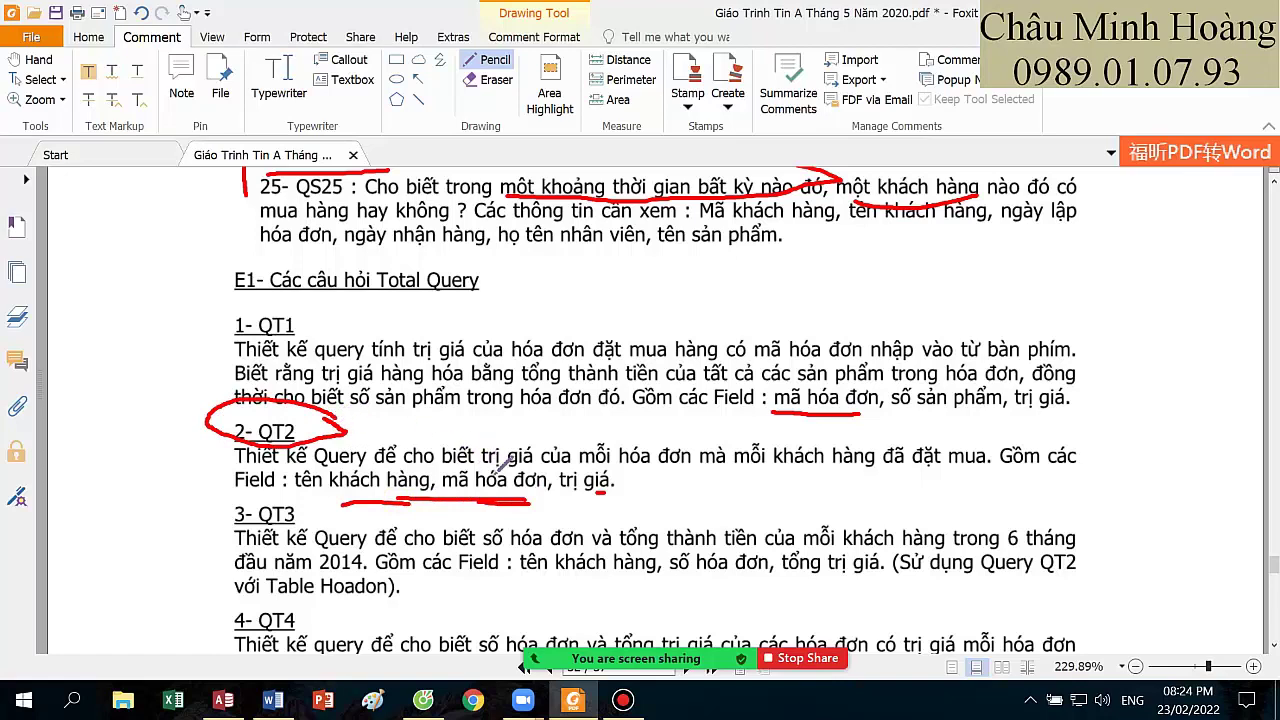
- Underline khách hàng, số hóa đơn and tổng trị giá in exercise QT3 with the Pencil
scroll(565, 530, down, 2)
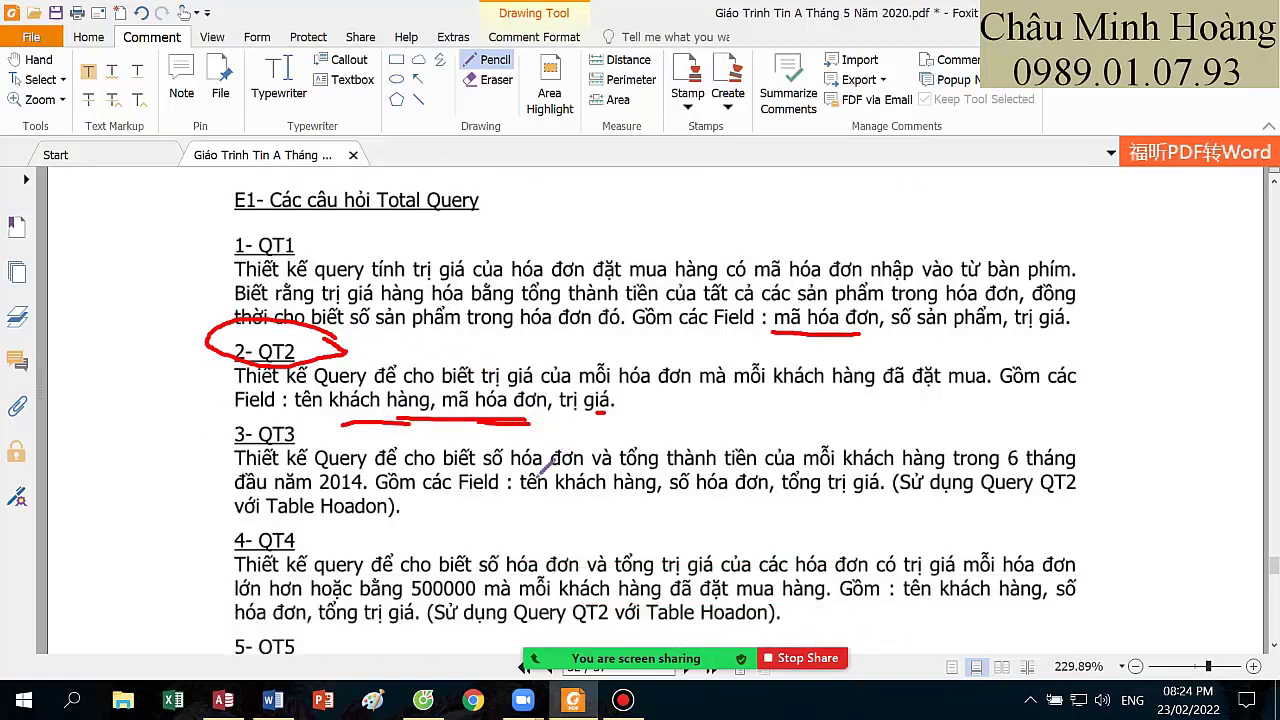
scroll(550, 465, down, 1)
drag(556, 454, 600, 463)
drag(680, 458, 857, 459)
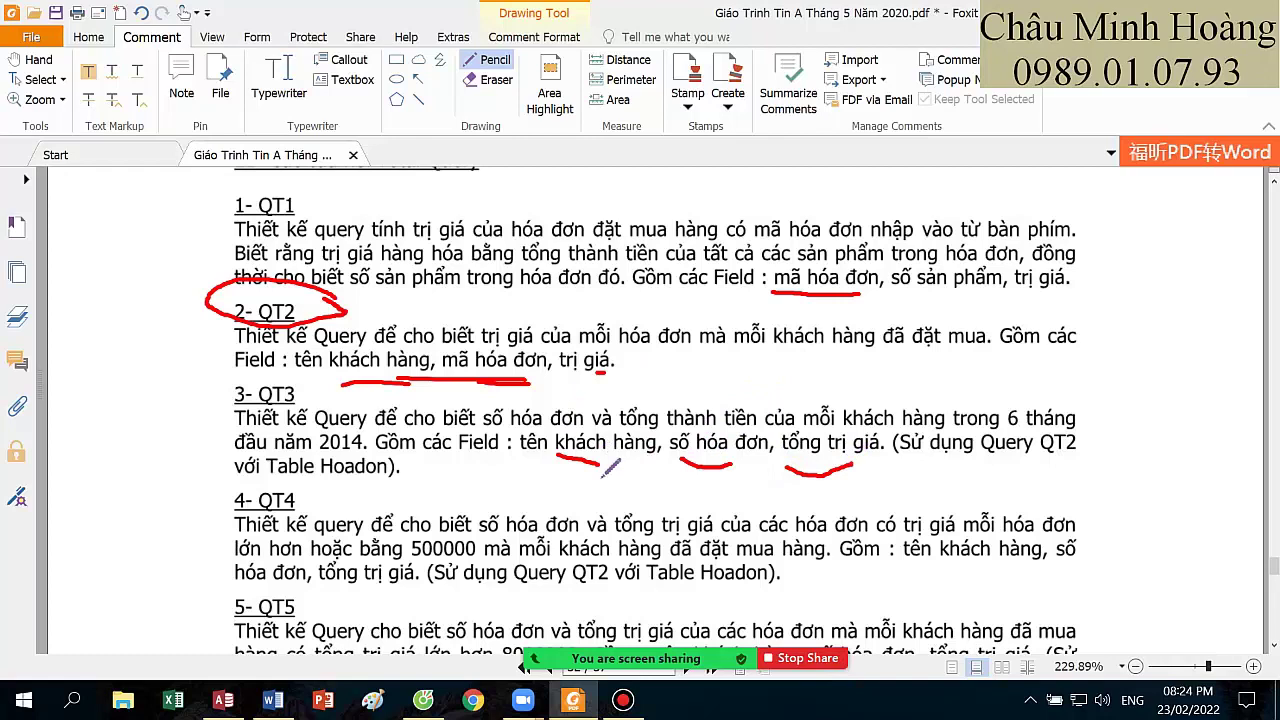
- Underline số hóa đơn, tổng doanh thu and mỗi quý in exercise QT7
scroll(608, 460, down, 5)
scroll(624, 448, down, 4)
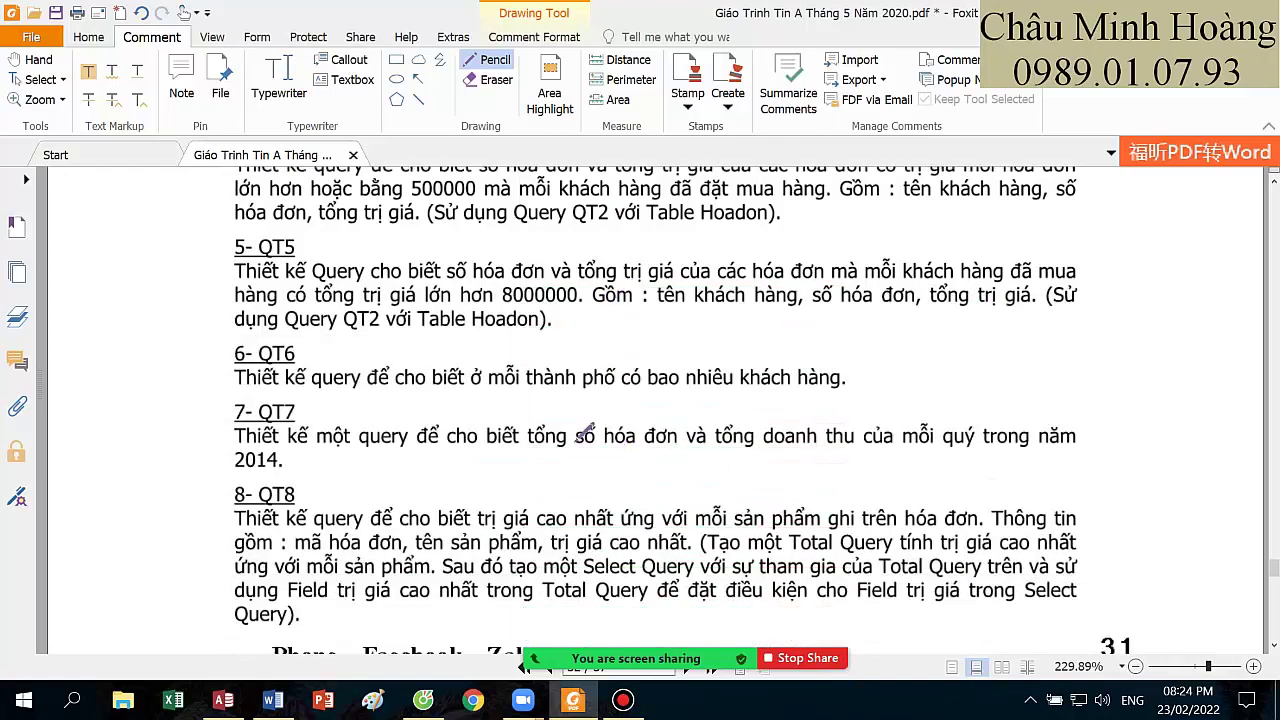
mouse_move(568, 455)
mouse_down()
mouse_move(667, 468)
mouse_move(815, 458)
mouse_up()
drag(908, 469, 972, 449)
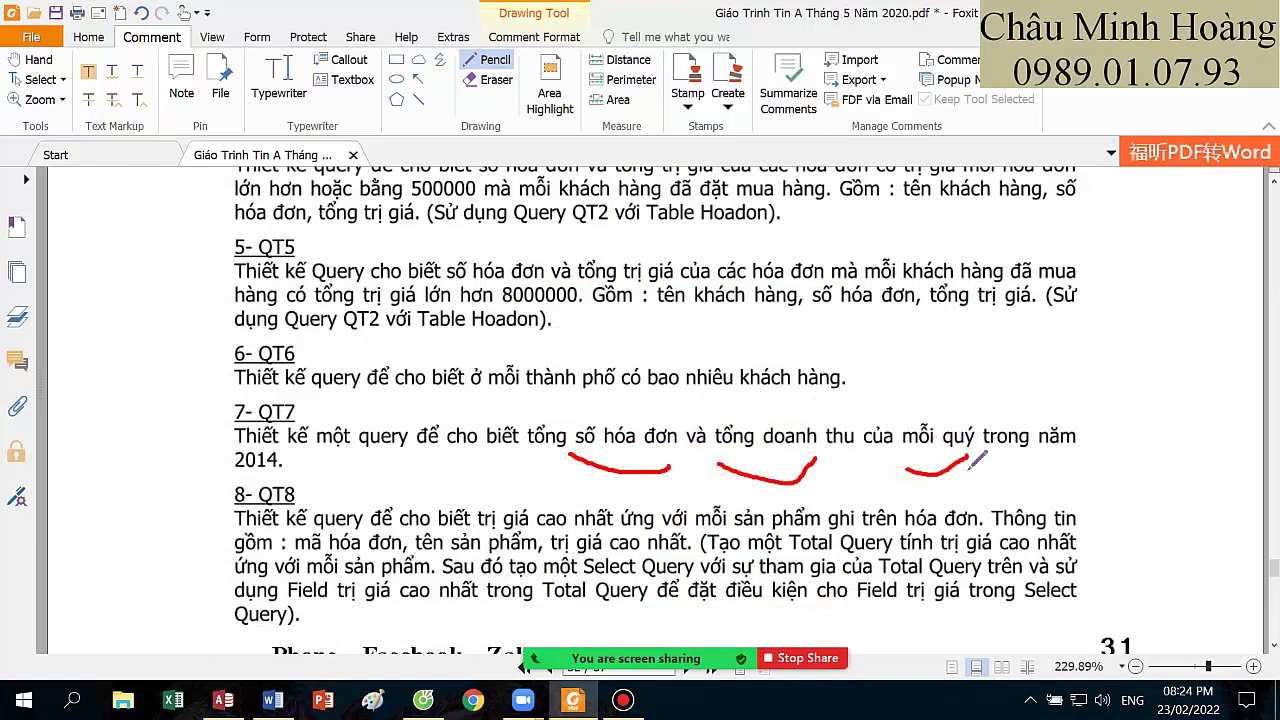
- Underline the total amount, grouping item and customer terms in the Crosstab Query exercises QC1 and QC3
scroll(805, 460, down, 10)
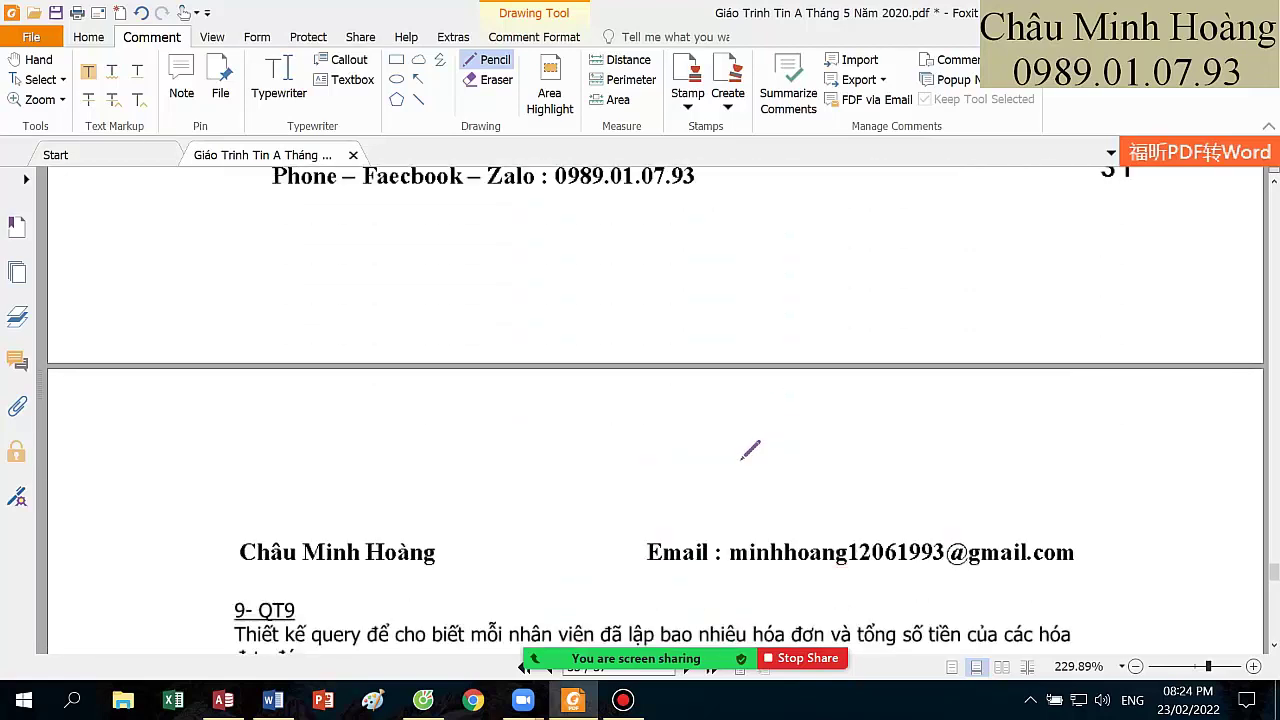
scroll(640, 442, down, 3)
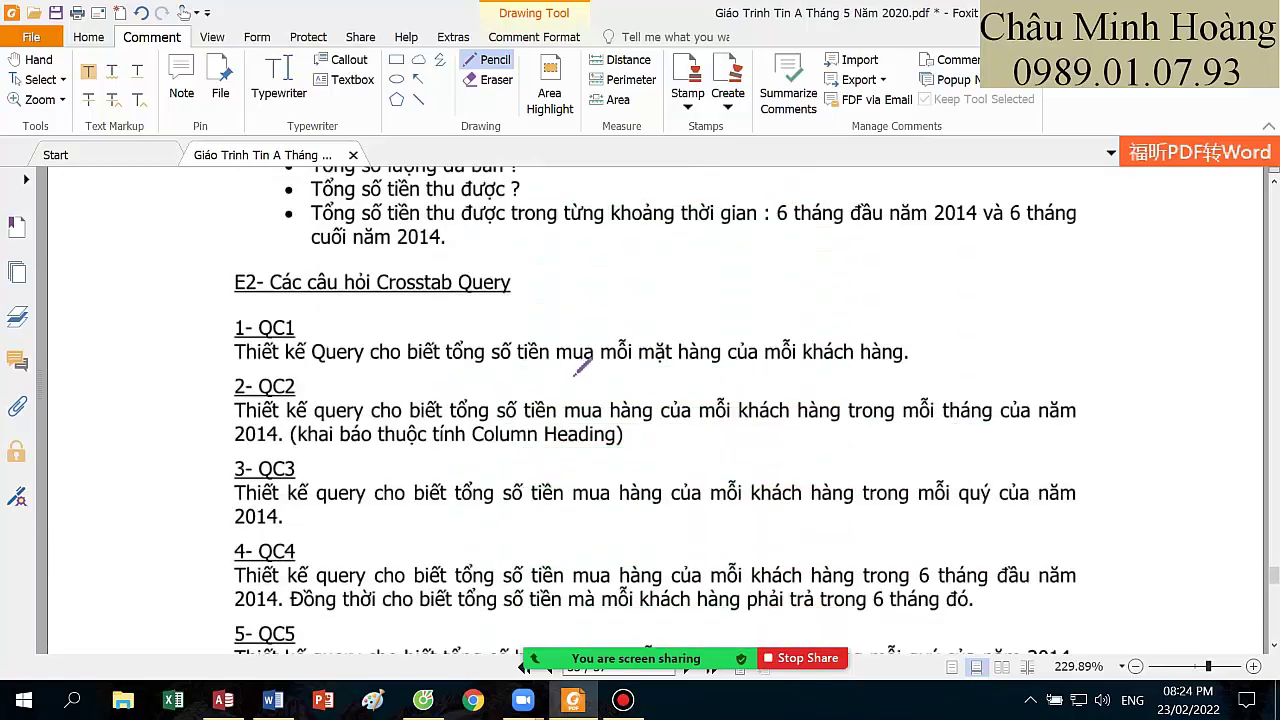
drag(450, 367, 532, 368)
mouse_move(648, 371)
mouse_down()
mouse_move(698, 384)
mouse_move(888, 369)
mouse_up()
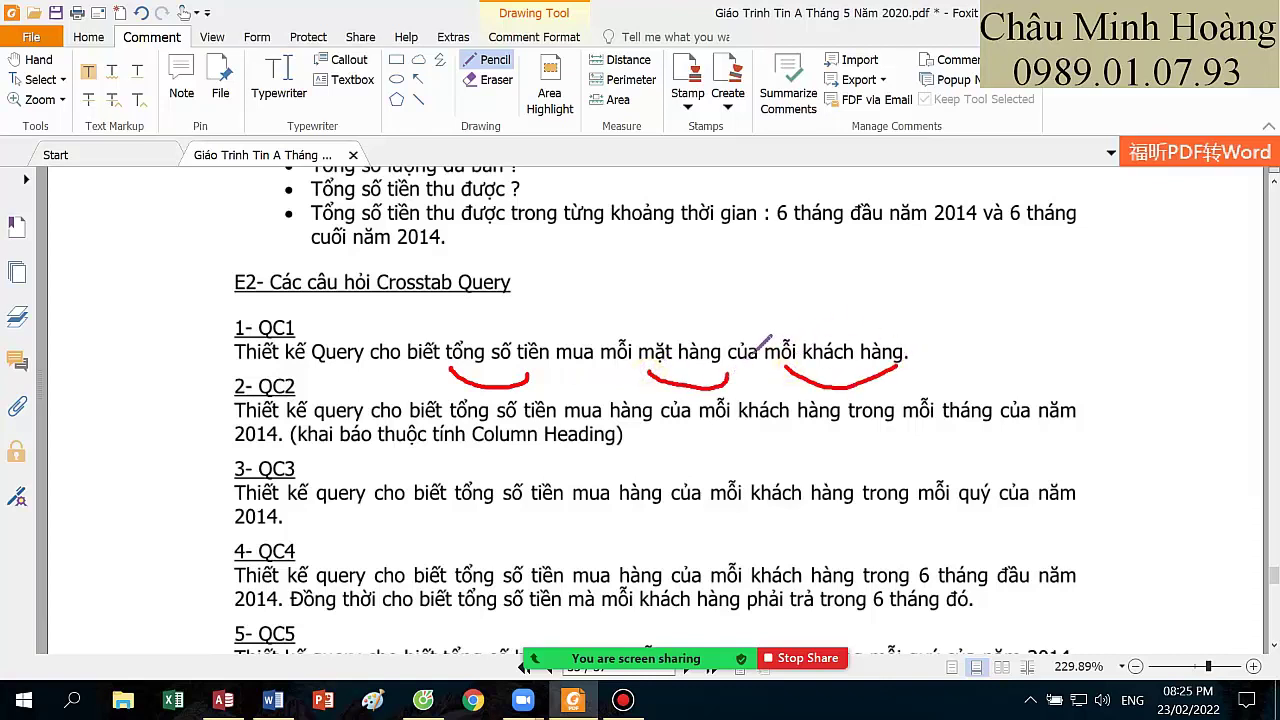
drag(500, 509, 627, 515)
drag(768, 512, 999, 515)
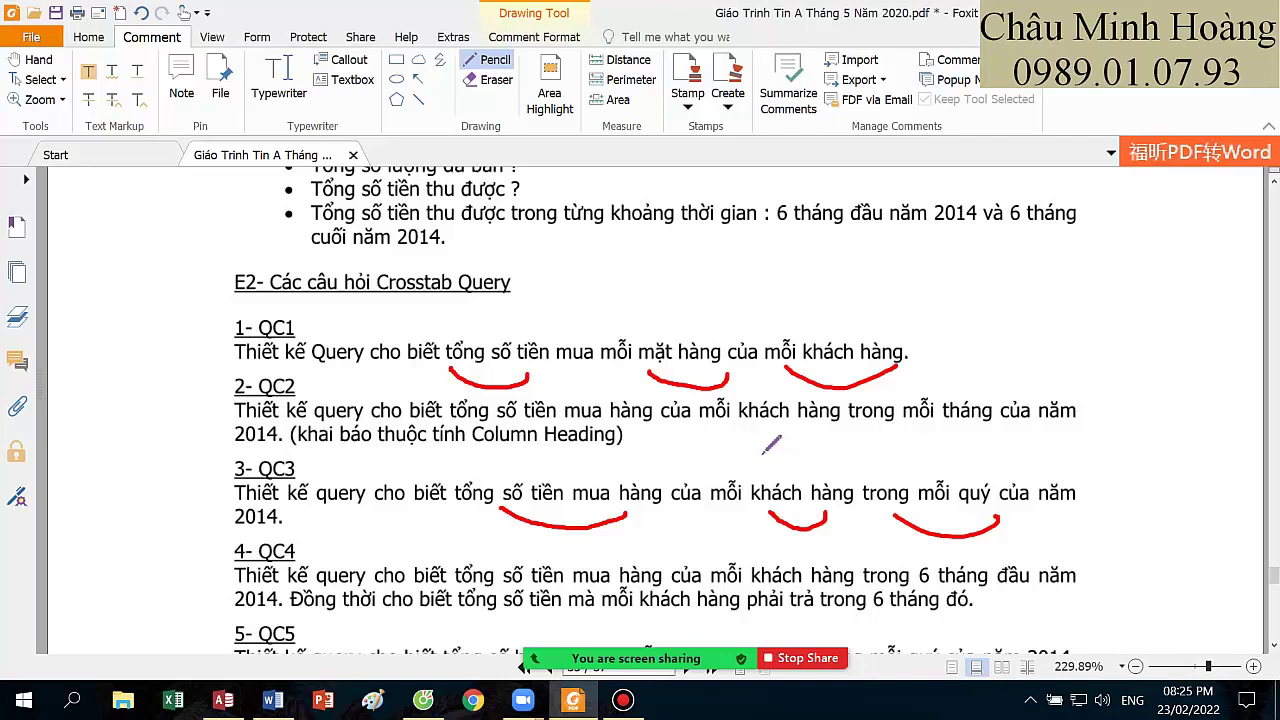
- Return to exercise QT1 and underline its required fields and the phrase nhập vào từ bàn phím
scroll(805, 435, up, 10)
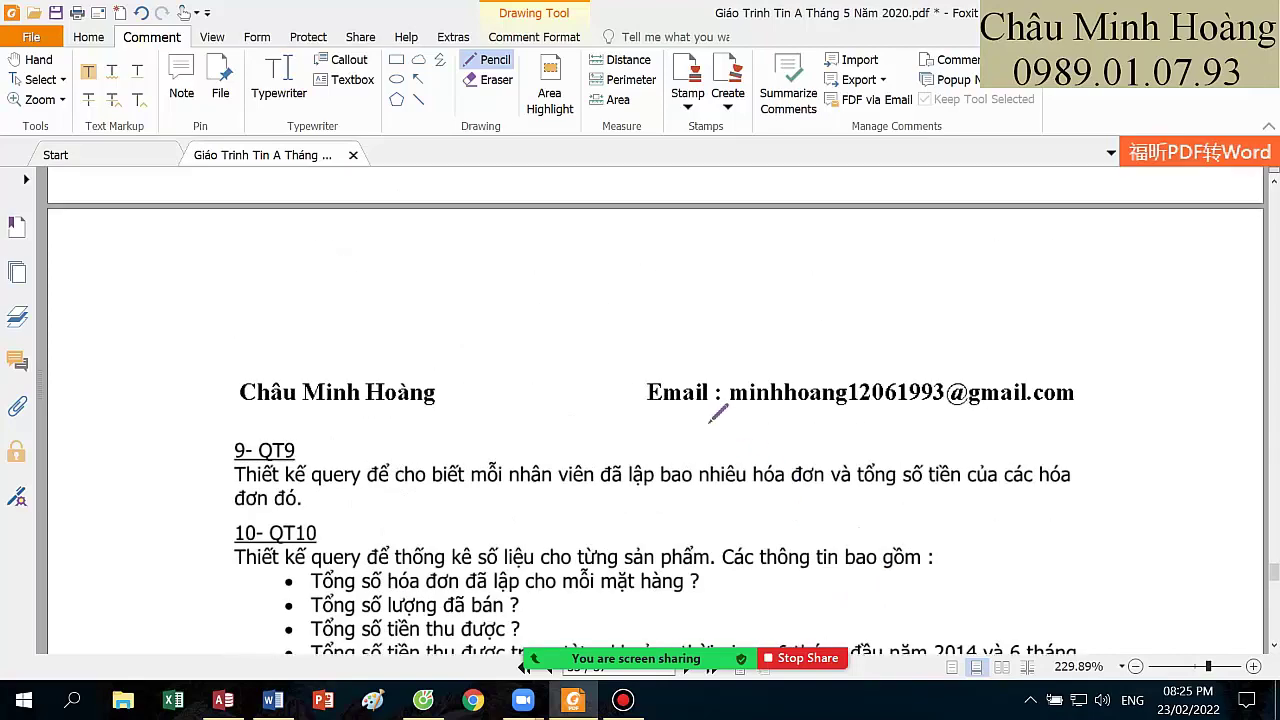
scroll(640, 428, up, 10)
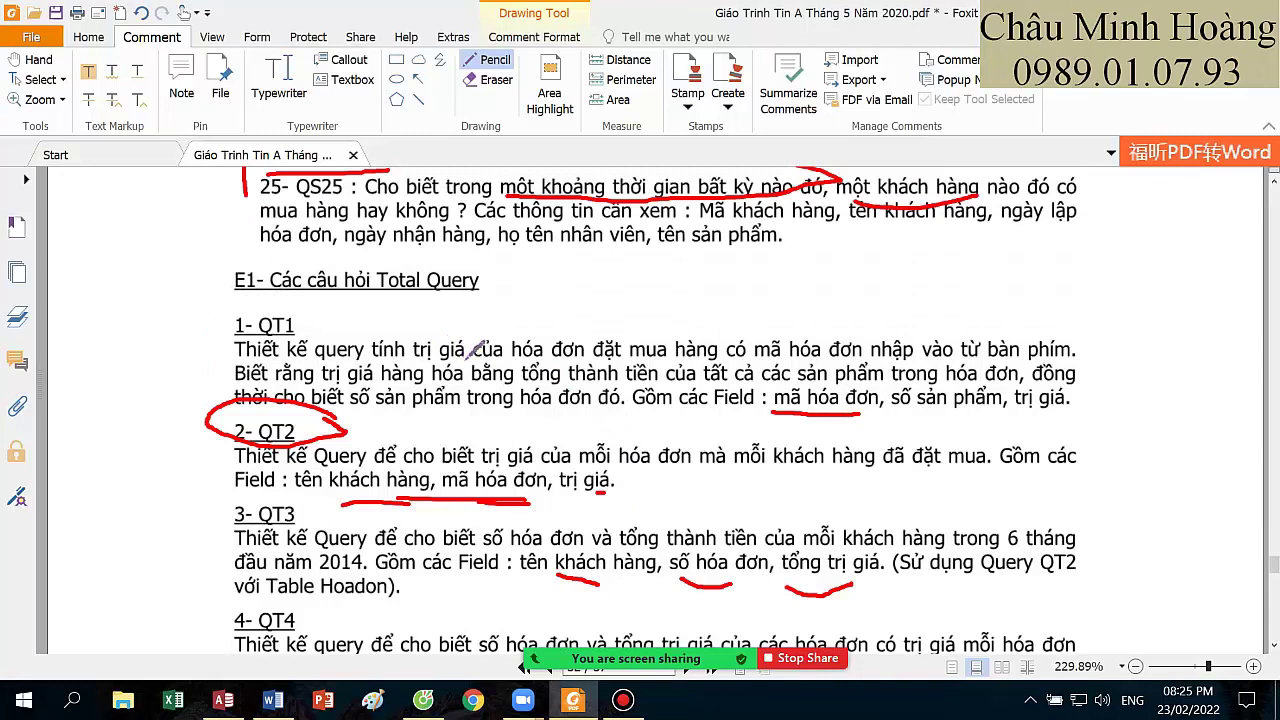
drag(810, 418, 1060, 420)
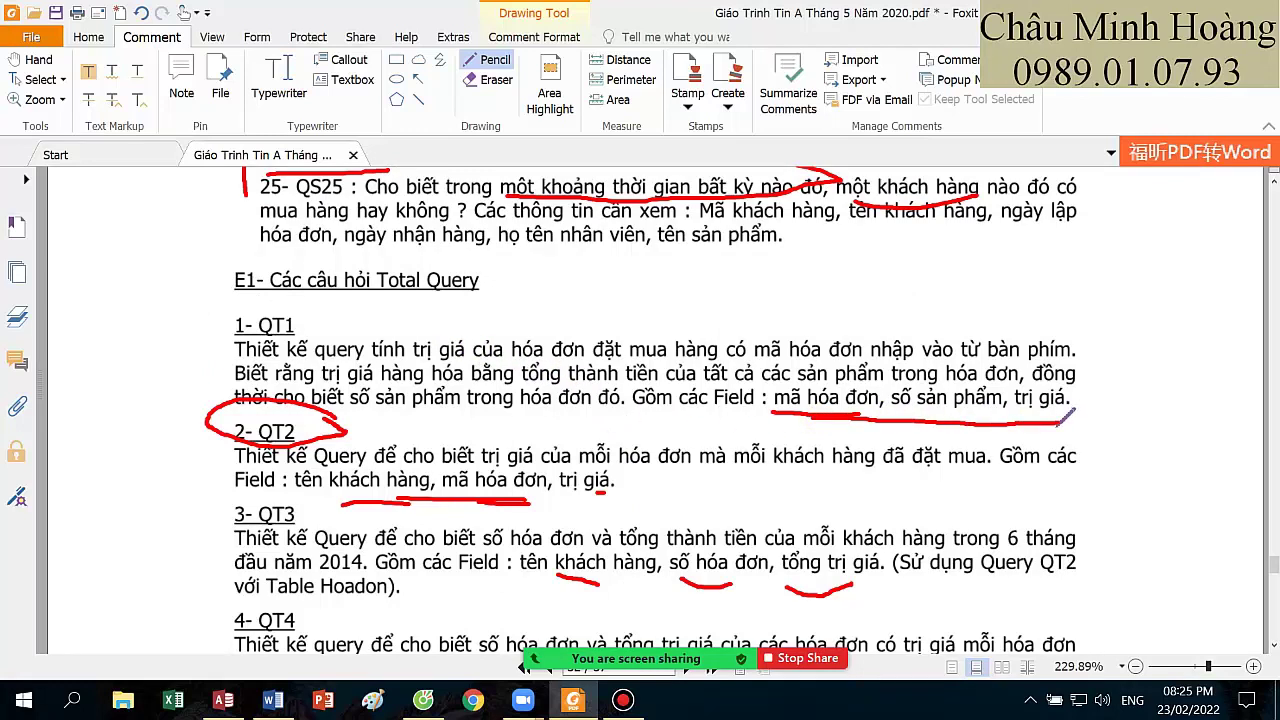
drag(846, 369, 1072, 350)
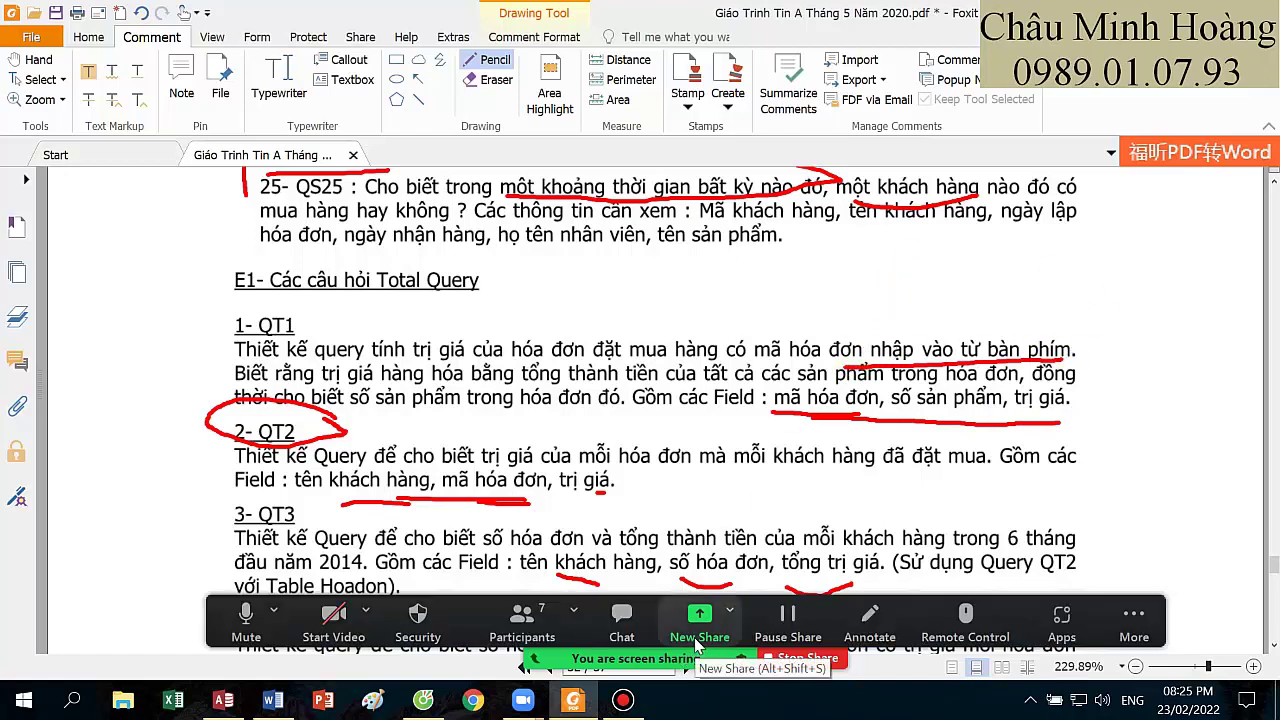
- Switch to Access, accept the Ngaylaphd criterion in the Zoom box, and close QS25 and QS24 with their changes saved
click(694, 645)
click(494, 381)
click(494, 381)
click(850, 192)
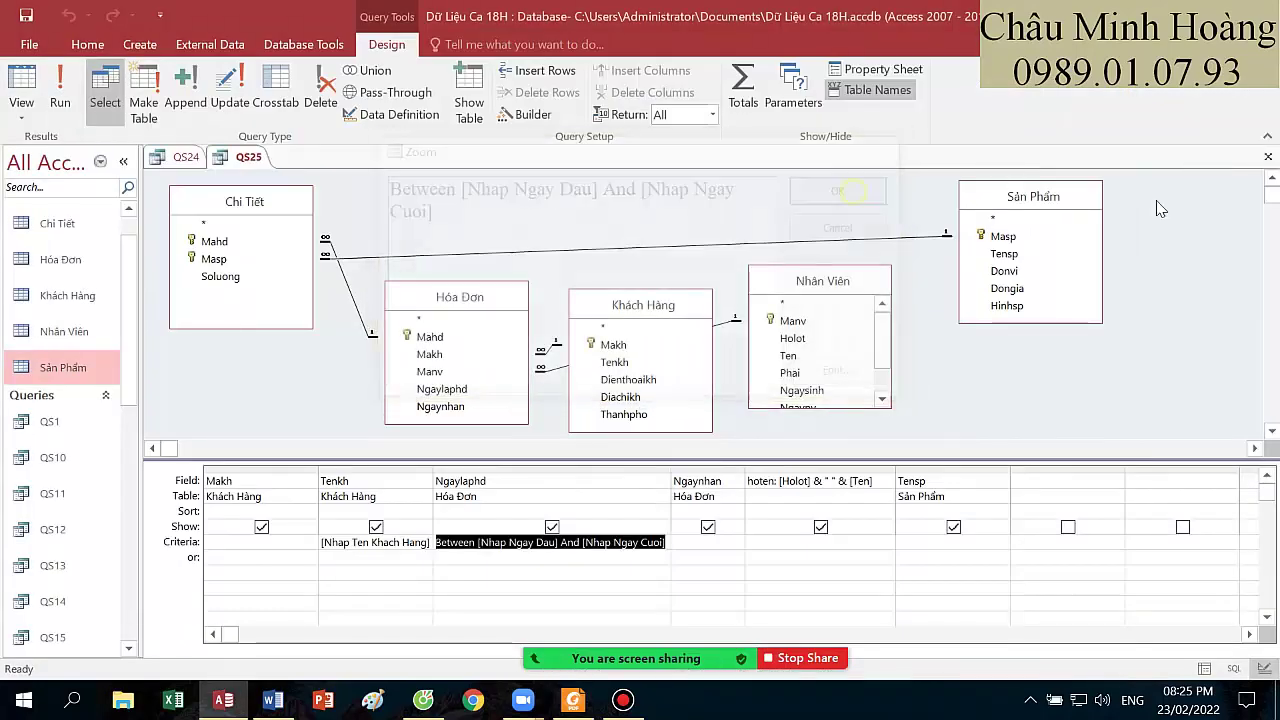
click(1267, 158)
click(573, 405)
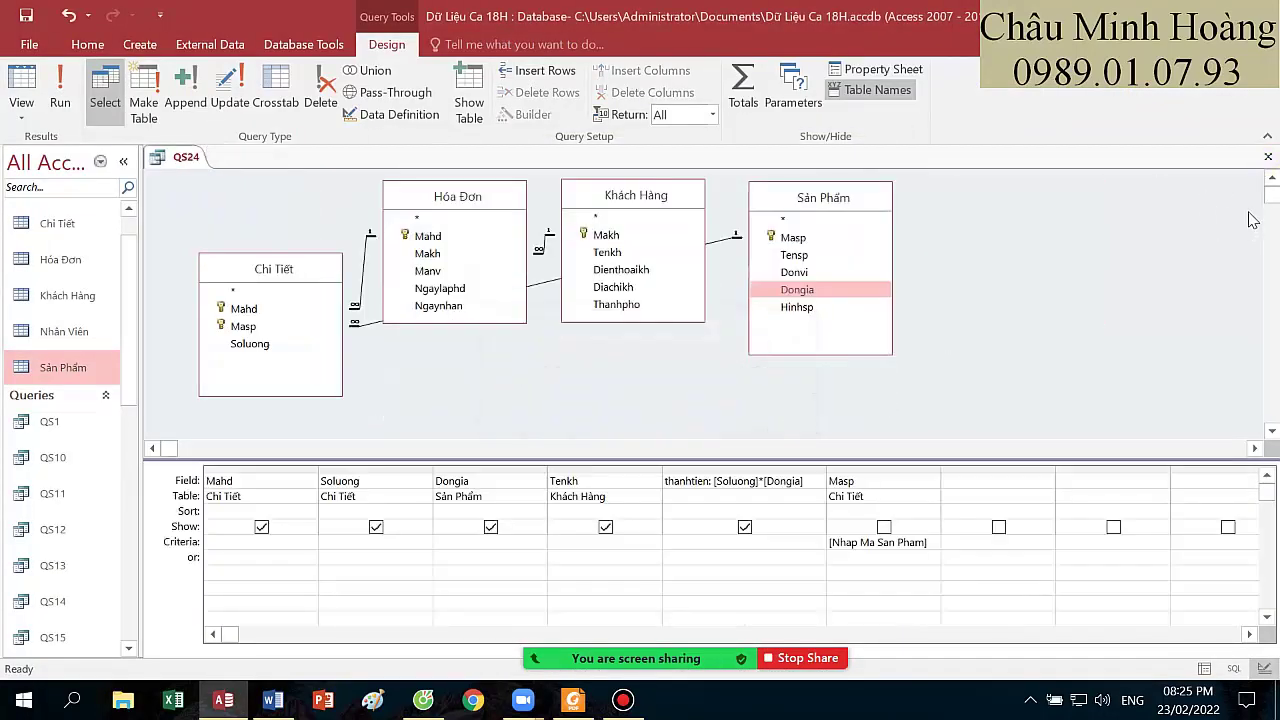
click(1267, 158)
click(571, 405)
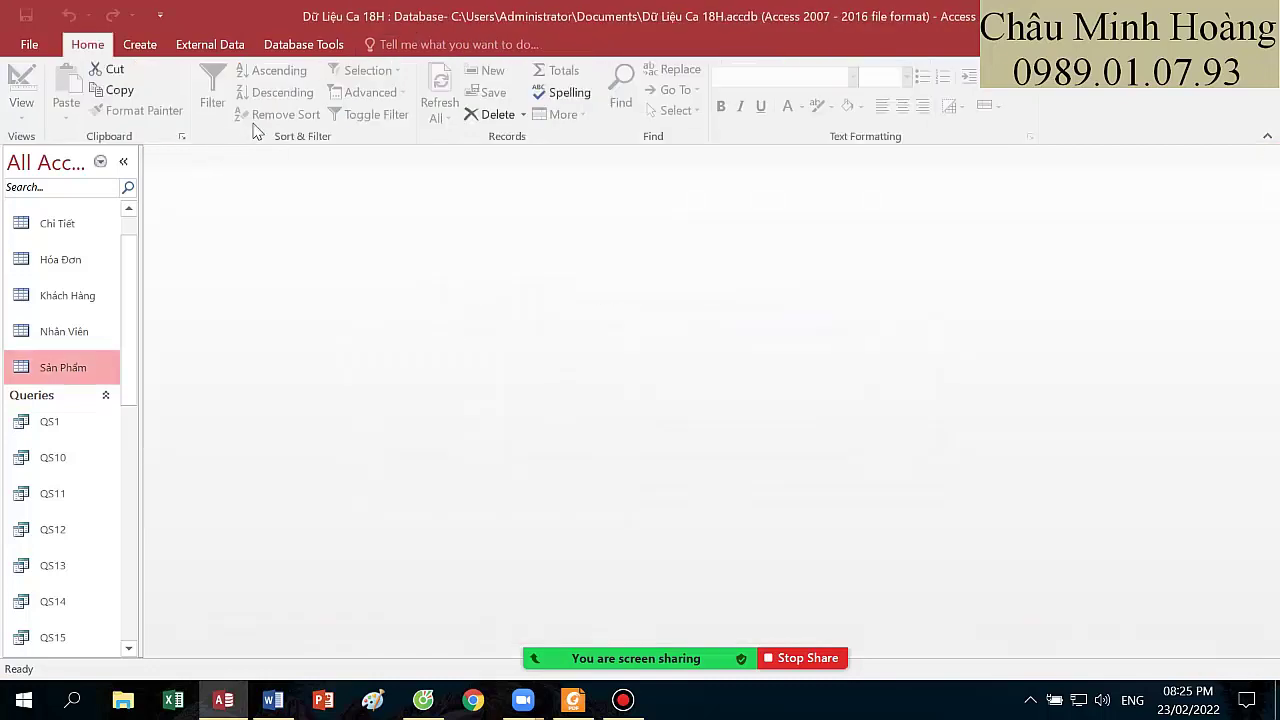
- Create a new query design containing the Chi Tiết, Hóa Đơn, Khách Hàng, Nhân Viên and Sản Phẩm tables
click(137, 47)
click(280, 96)
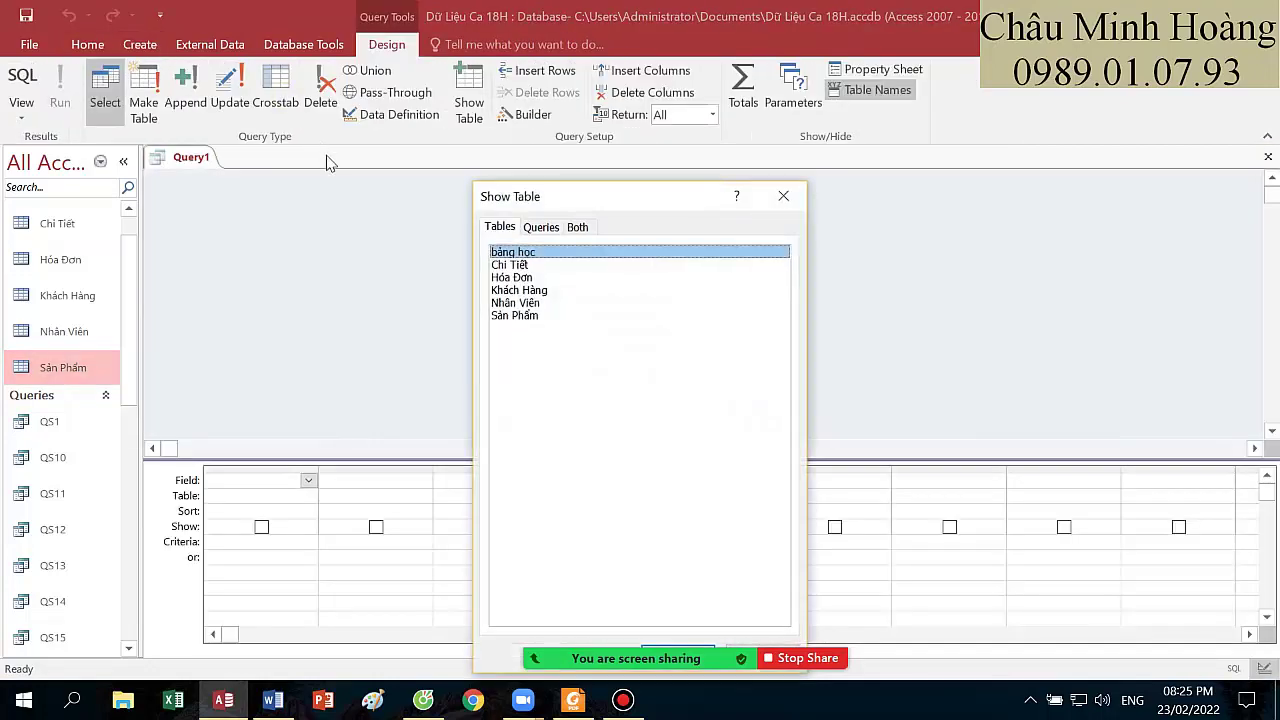
drag(519, 316, 538, 266)
drag(568, 205, 586, 163)
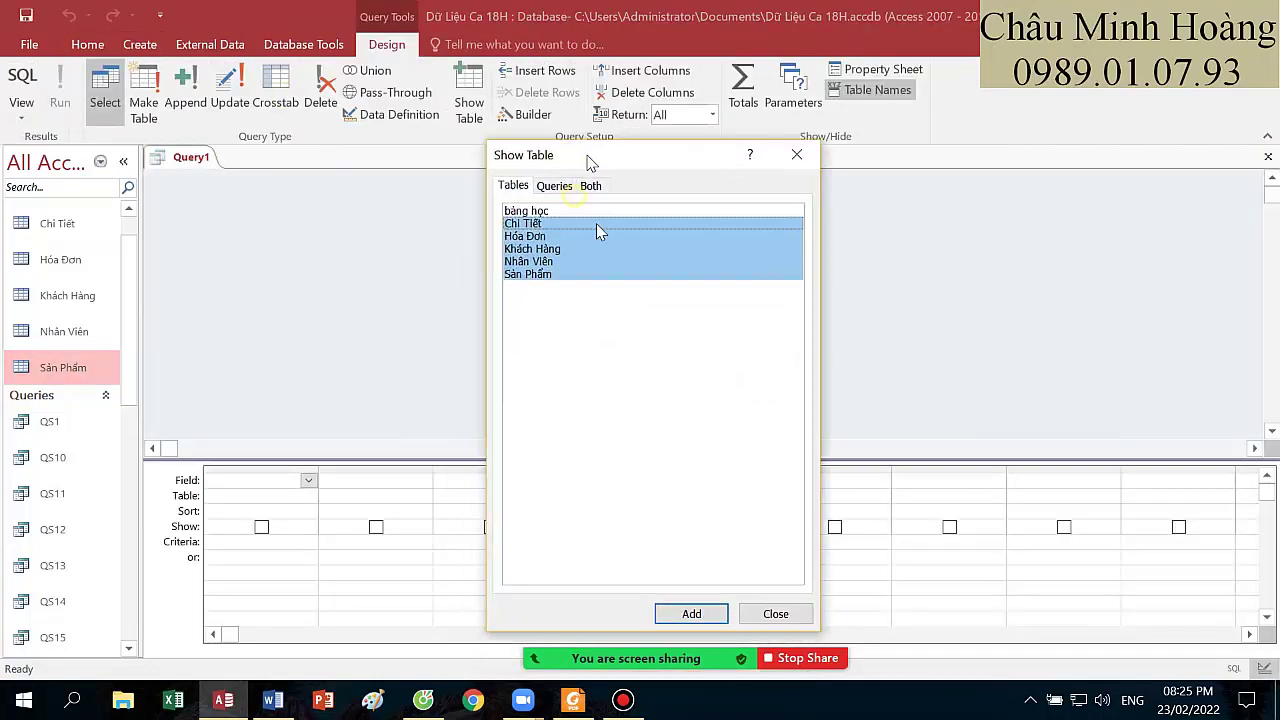
click(686, 611)
click(771, 611)
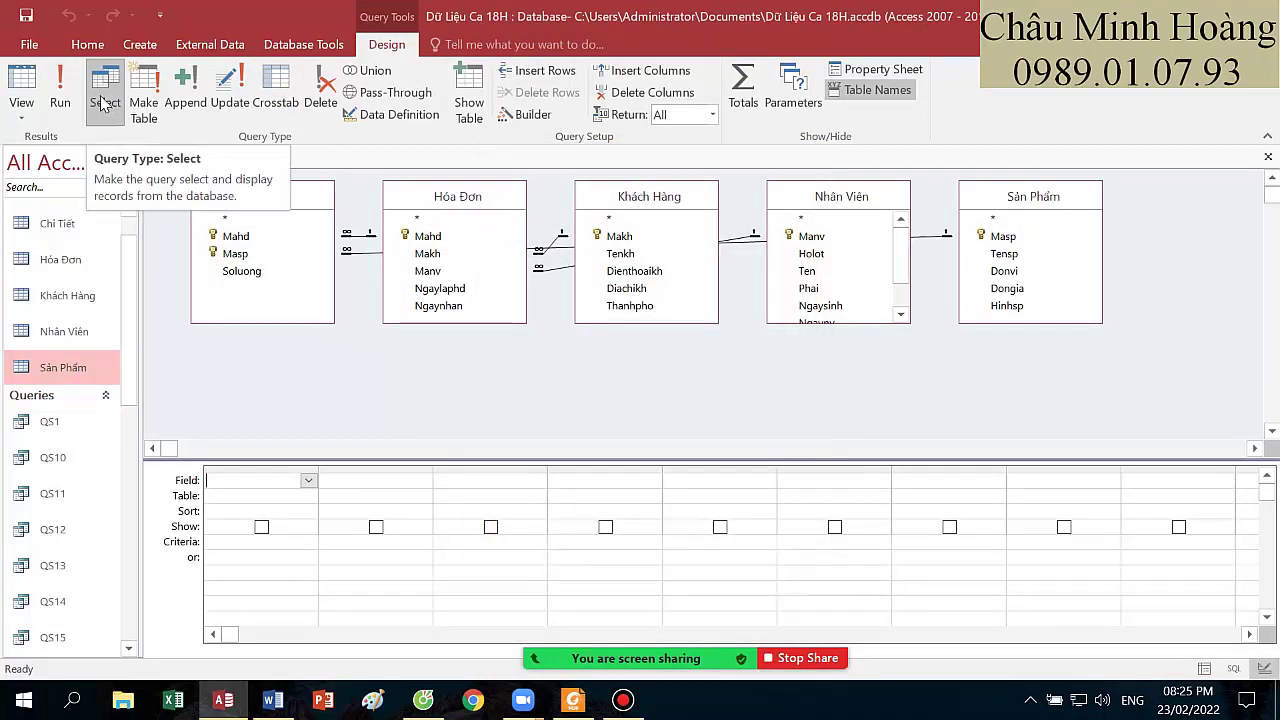
- After checking QT1 in the PDF, move Chi Tiết and Sản Phẩm below the other tables and add Mahd from Chi Tiết
click(573, 700)
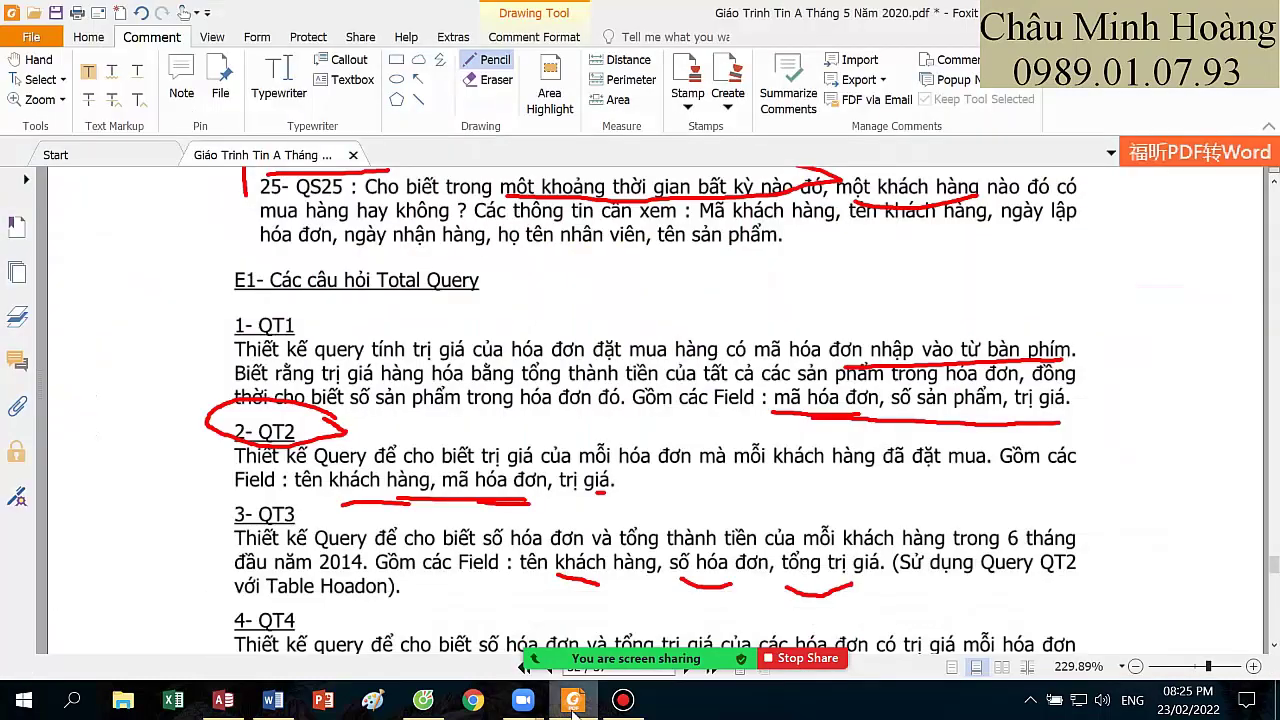
click(573, 702)
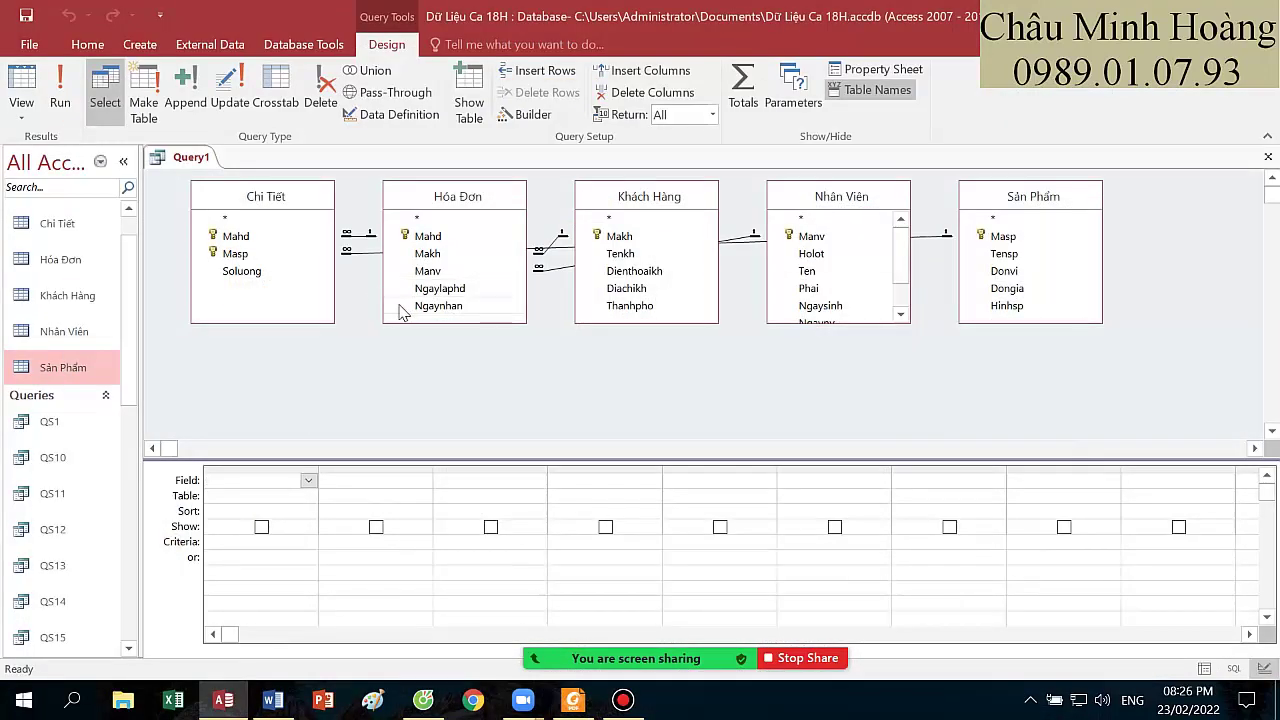
drag(280, 197, 278, 316)
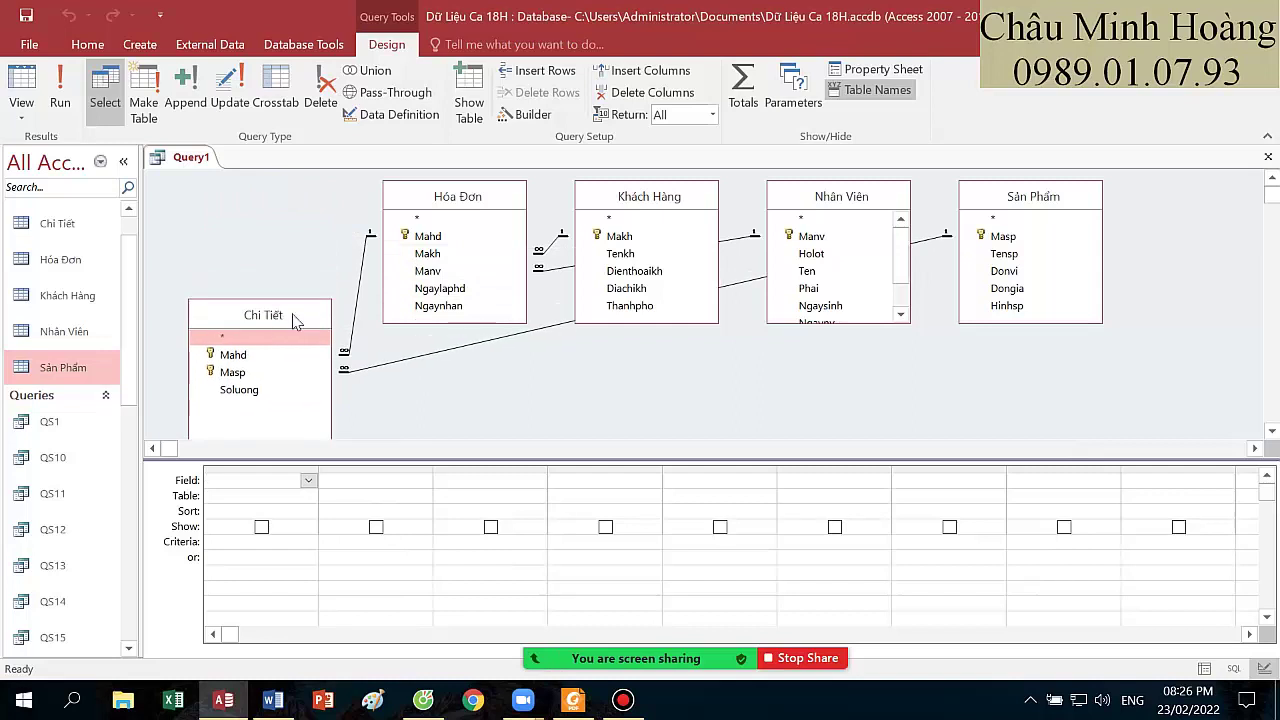
drag(1040, 198, 947, 318)
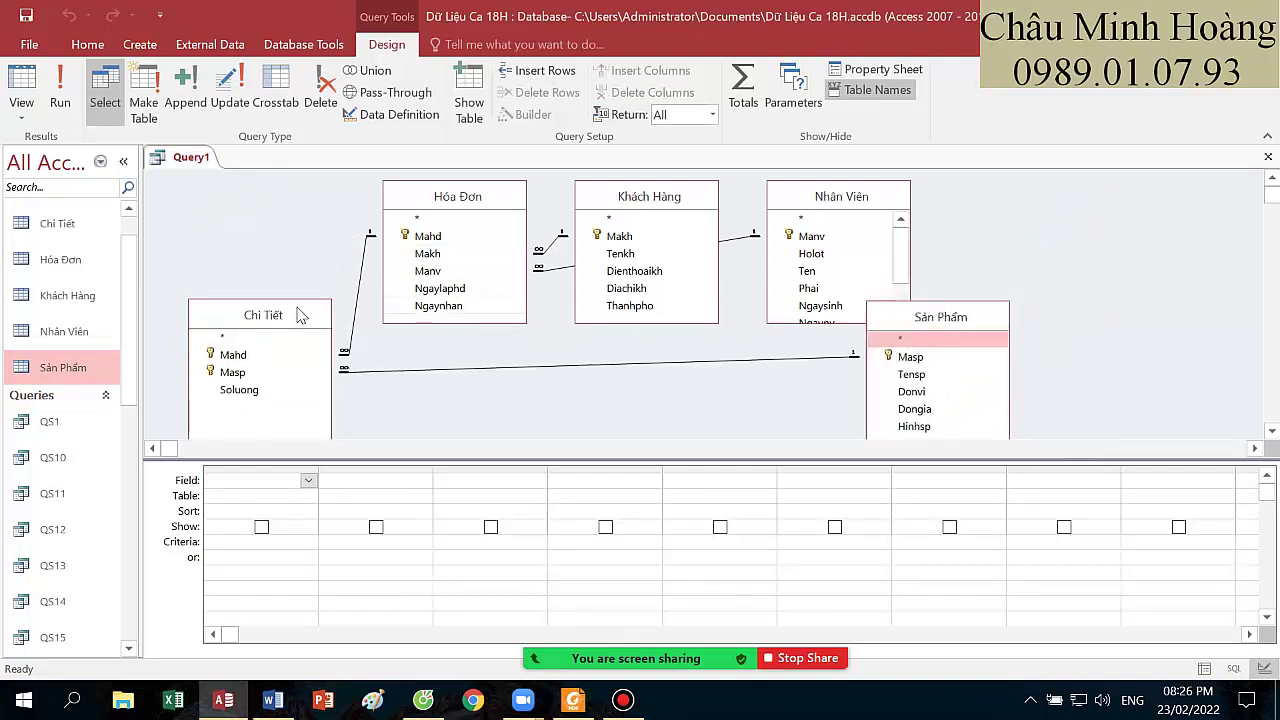
double_click(248, 360)
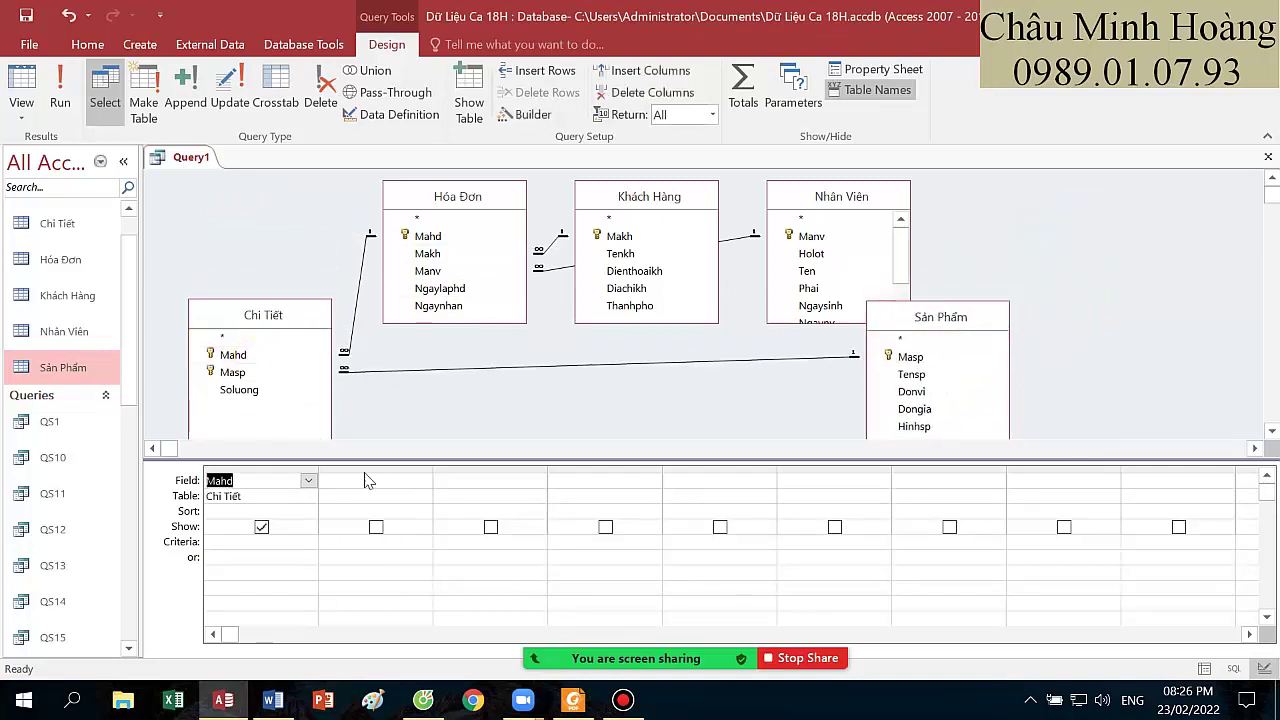
- Remove the Hóa Đơn, Khách Hàng and Nhân Viên tables from the query and move Chi Tiết and Sản Phẩm closer together
click(464, 200)
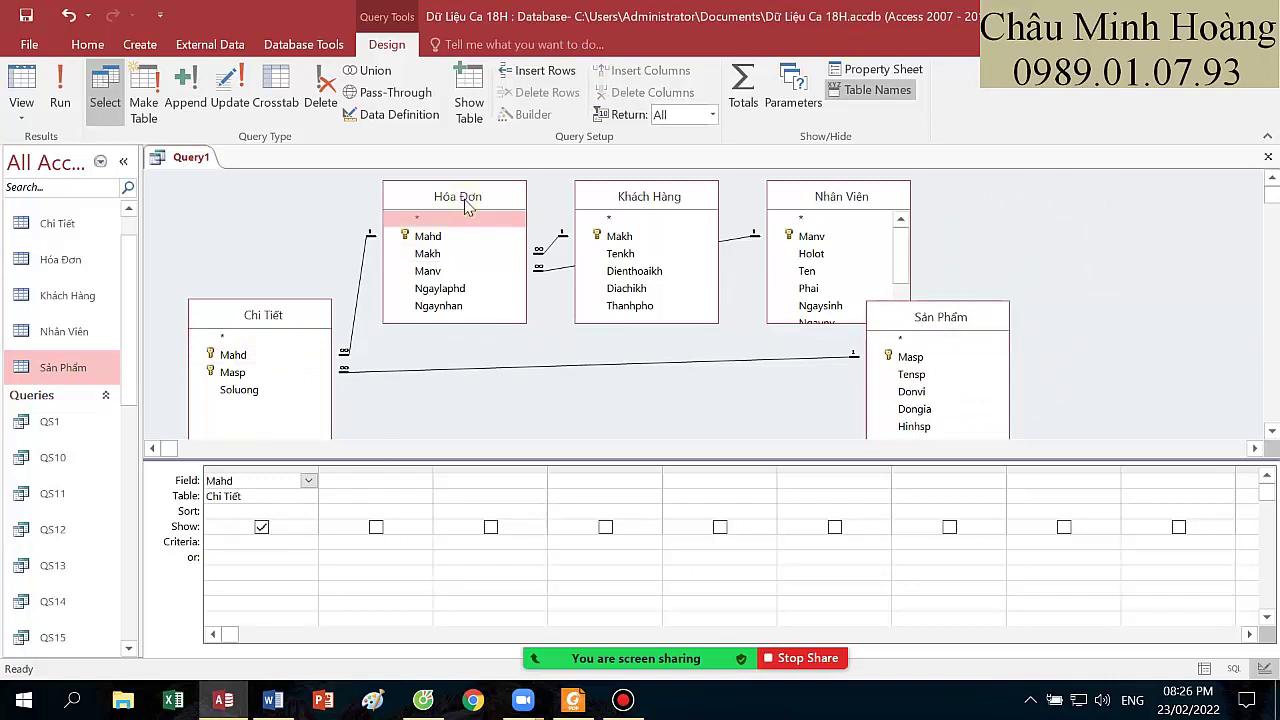
key(Delete)
key(Delete)
key(Delete)
drag(930, 317, 844, 222)
drag(264, 323, 419, 264)
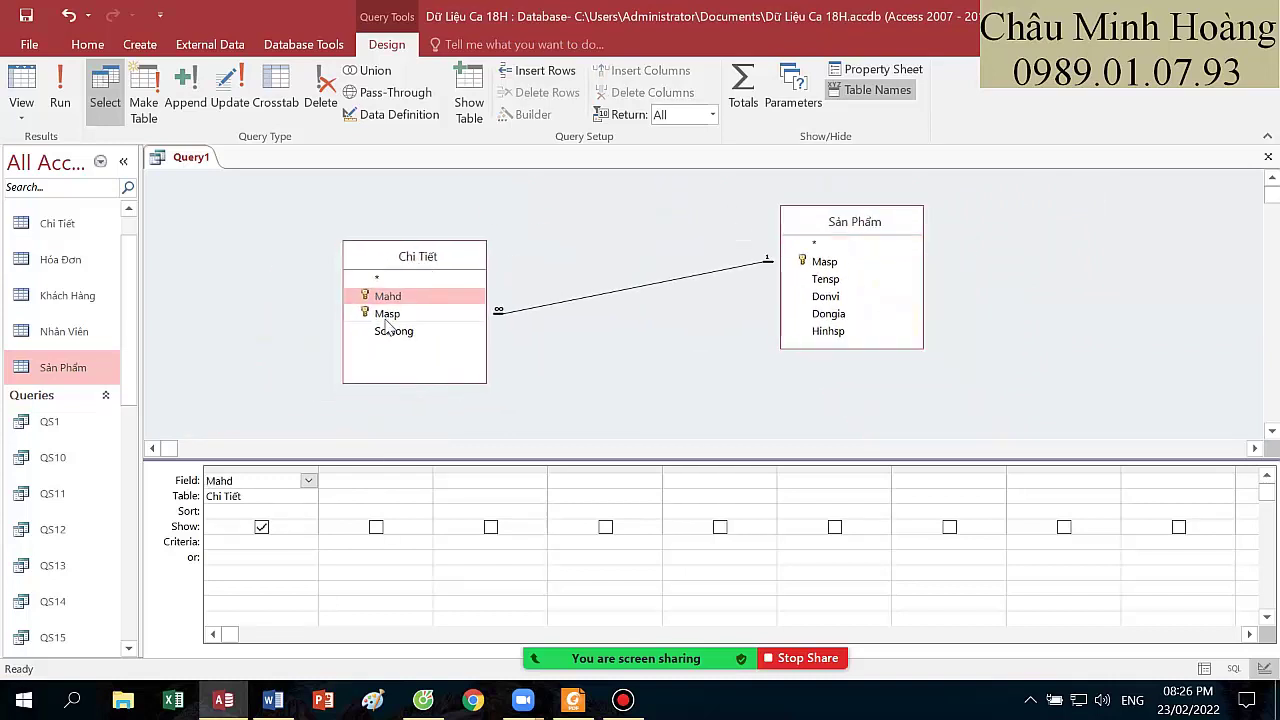
- Add a second field column defined as sosanpham : Masp using the Zoom box
click(356, 482)
text(so)
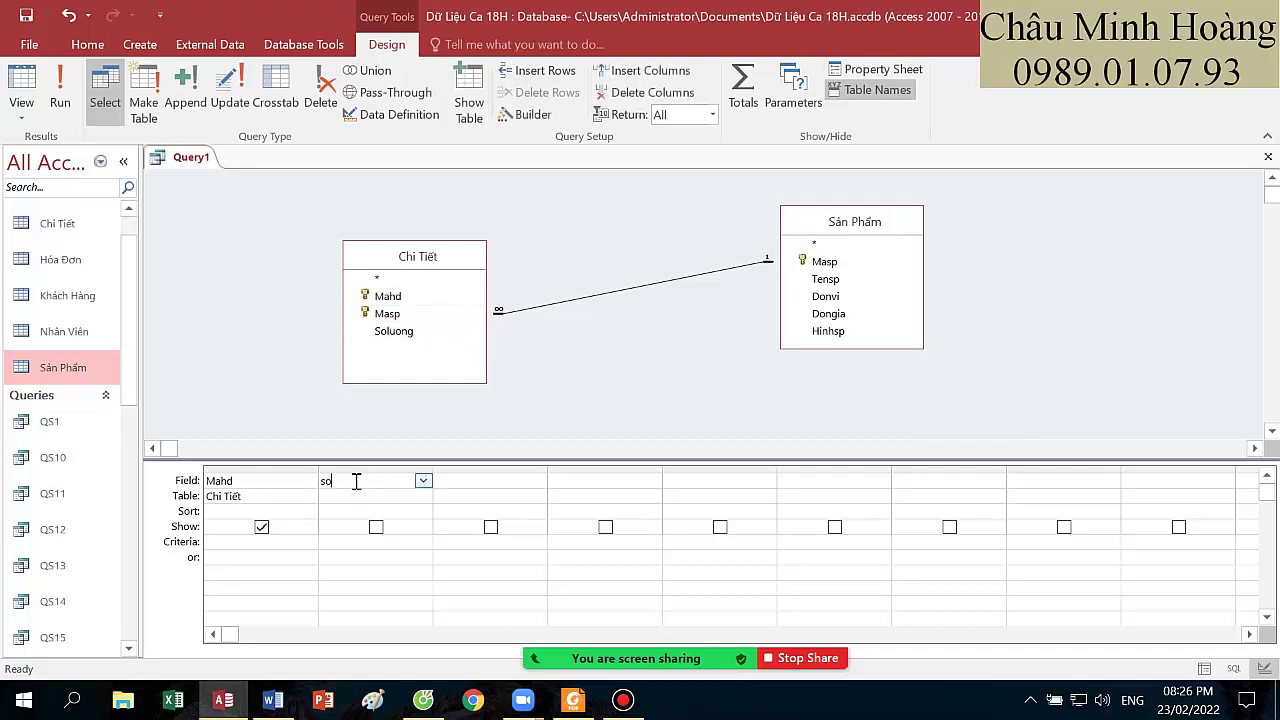
right_click(356, 481)
click(314, 481)
click(358, 481)
right_click(358, 481)
click(375, 629)
text(so)
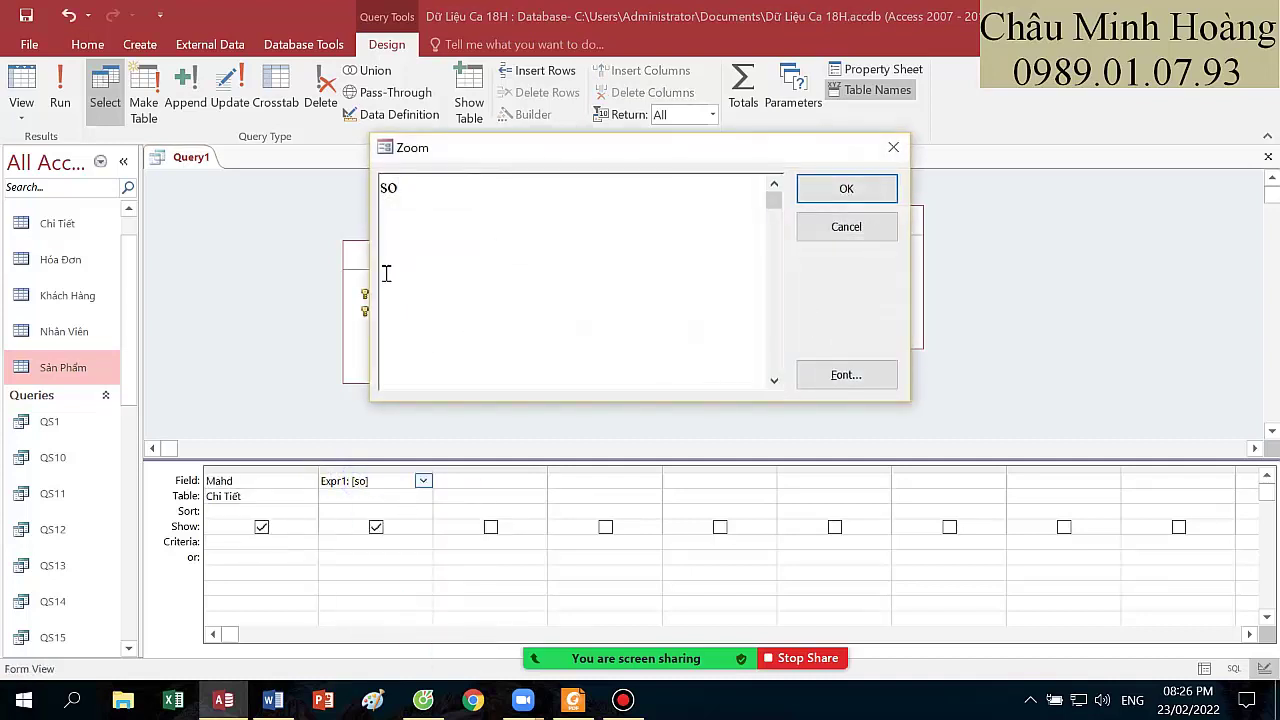
text(sanpham : Ma)
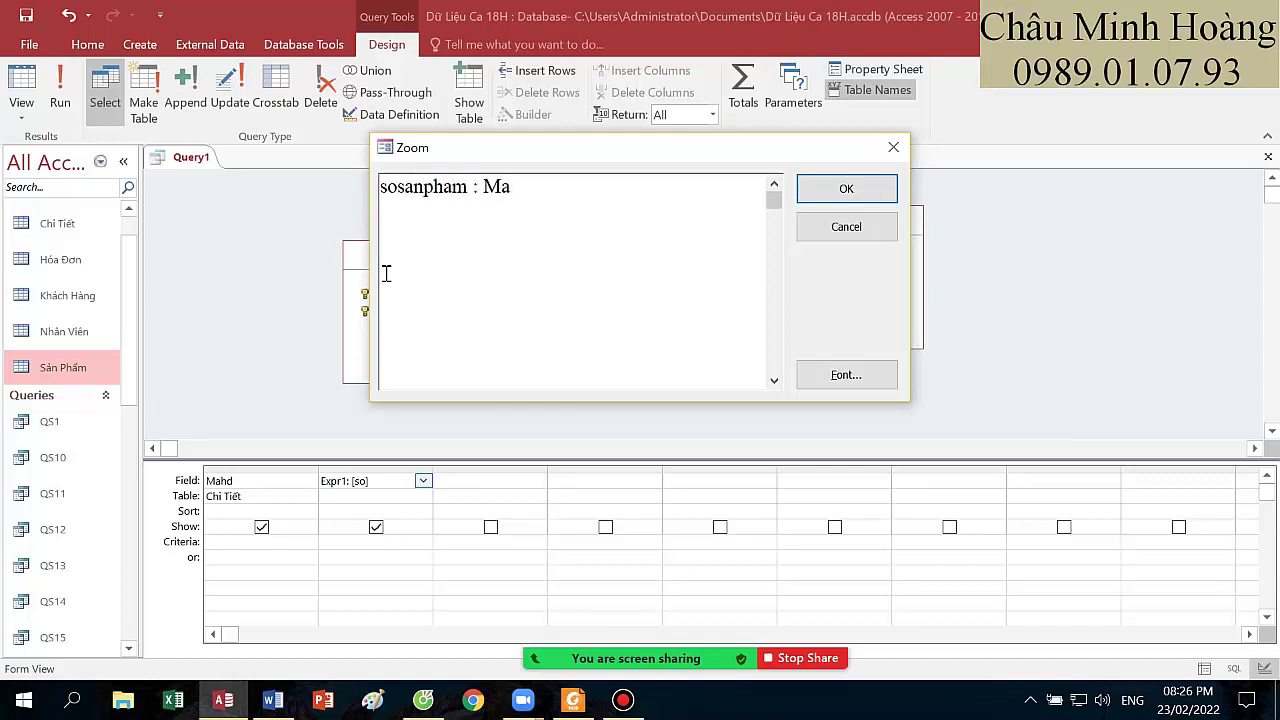
text(sp)
key(Return)
- After checking QT1 in the PDF, add a third field defined as trigia : [Soluong]*[Dongia] using the Zoom box
click(468, 484)
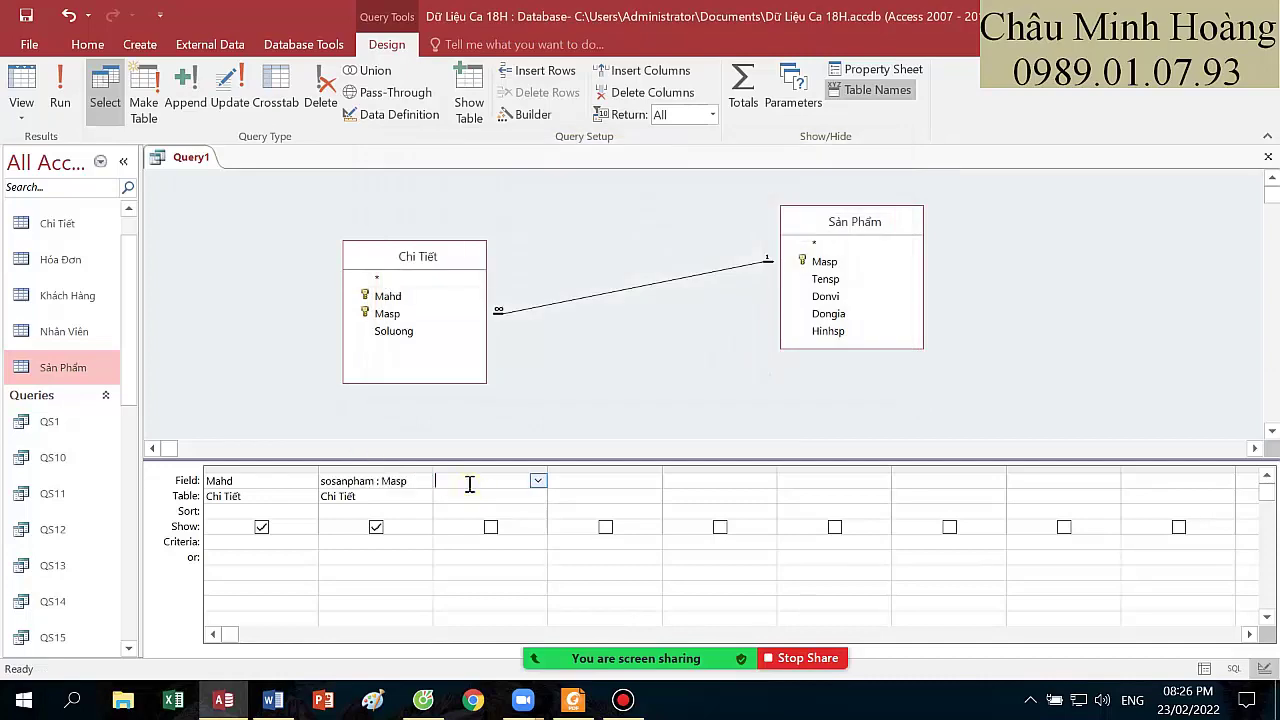
click(570, 700)
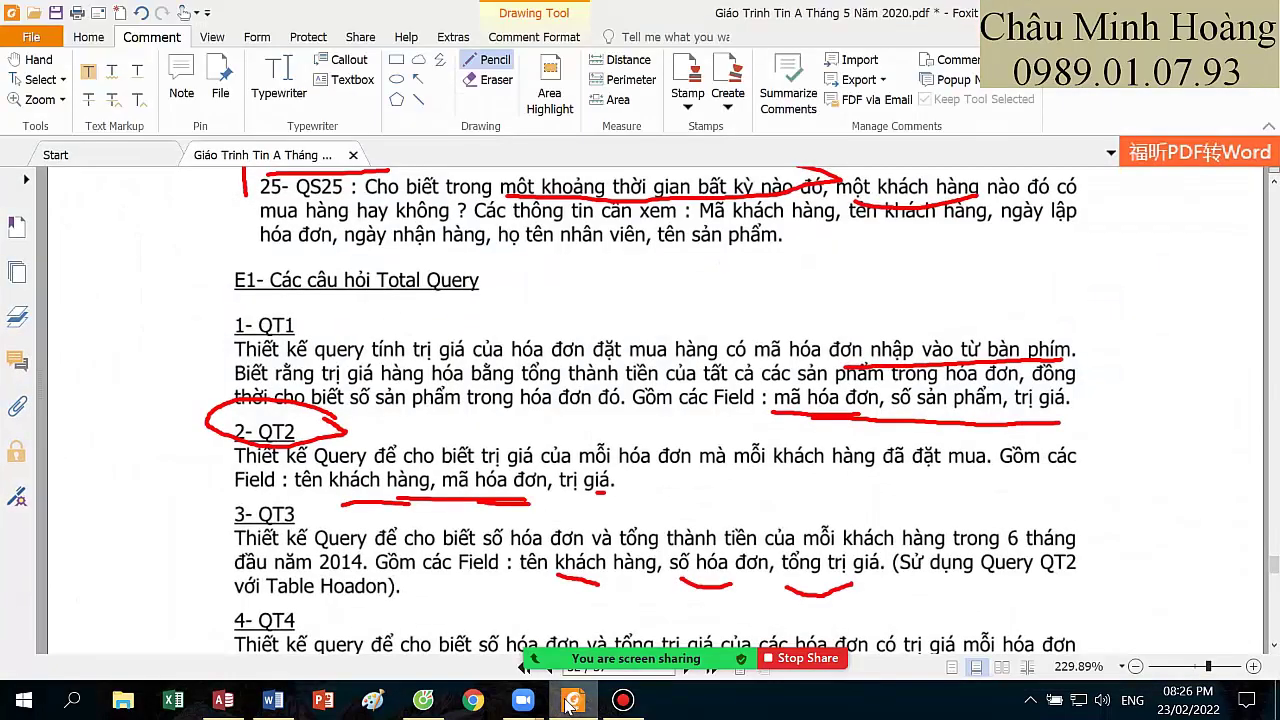
click(570, 700)
right_click(467, 484)
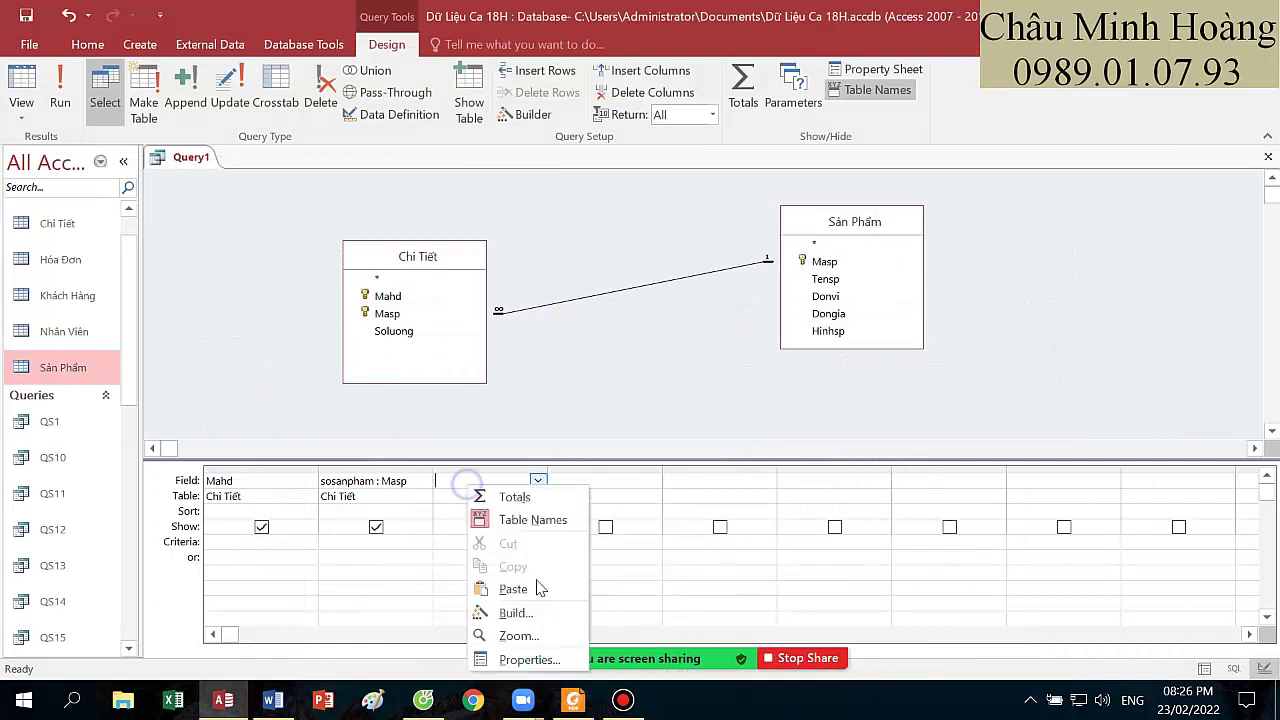
click(524, 635)
text(trigi)
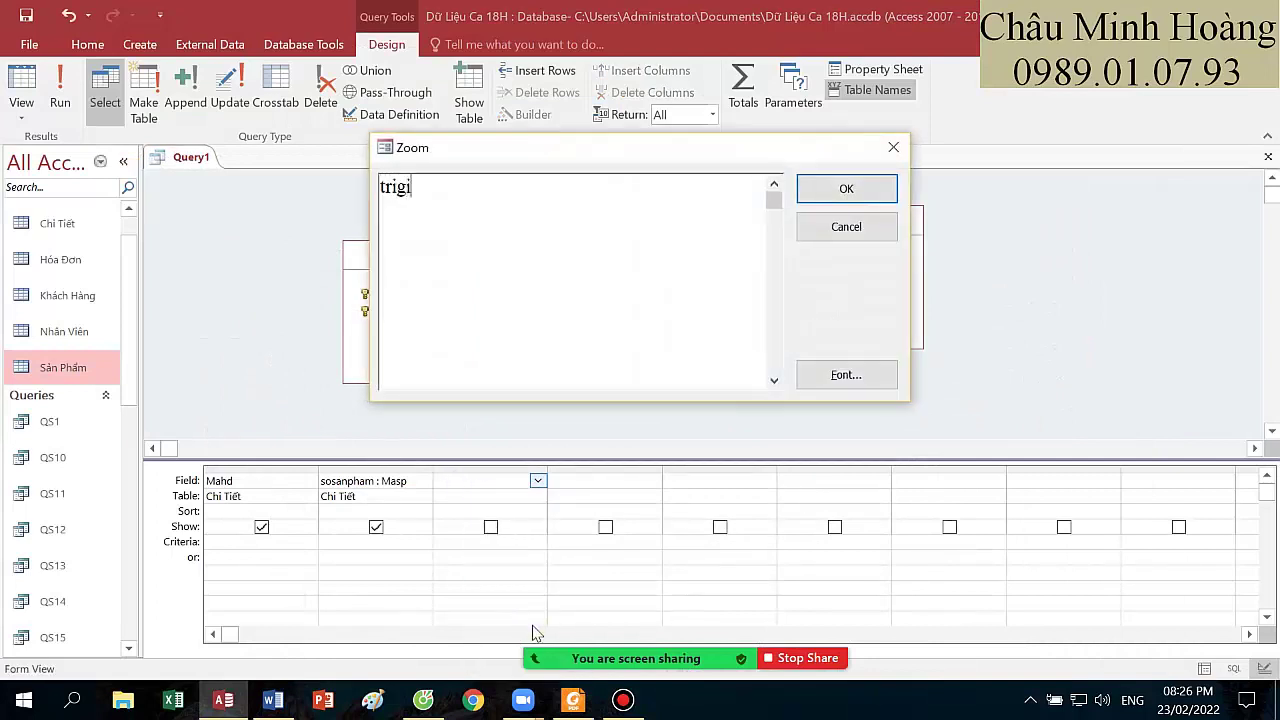
text(a : [Soluong]*)
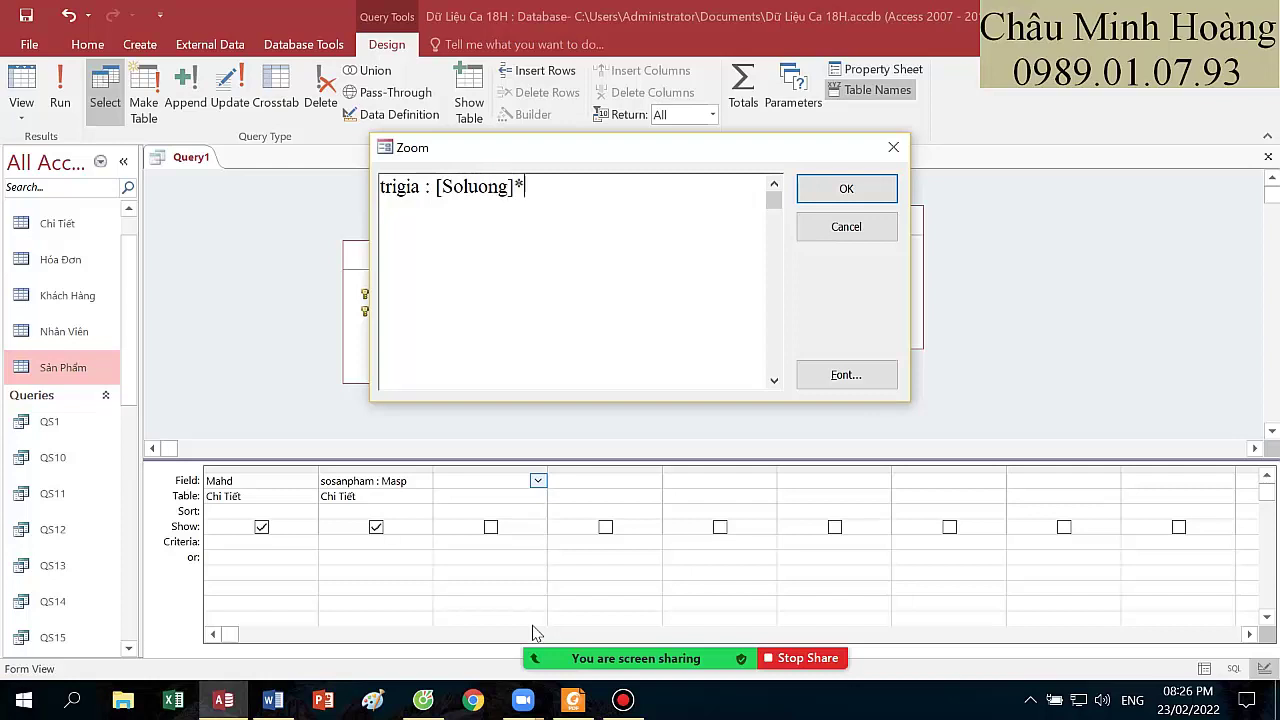
text([Dongia])
key(Return)
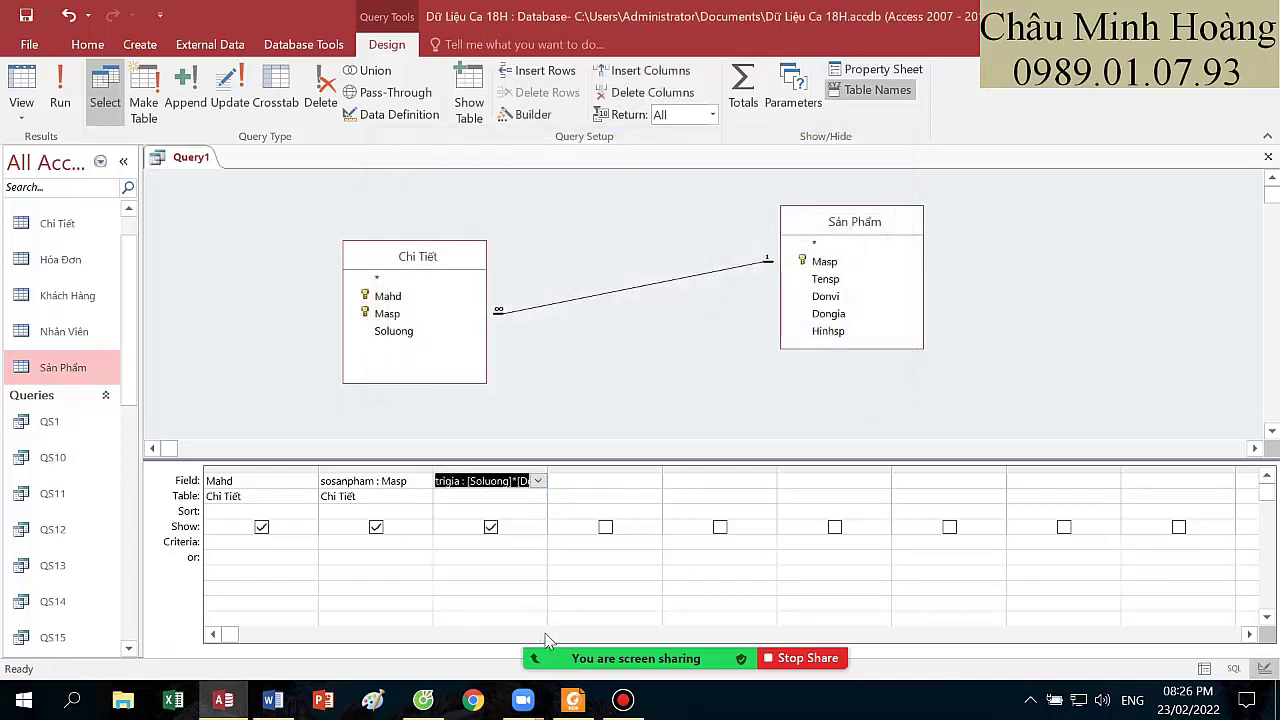
- Run the query to check its rows, return to the design and widen the trigia column to fit its expression
click(62, 88)
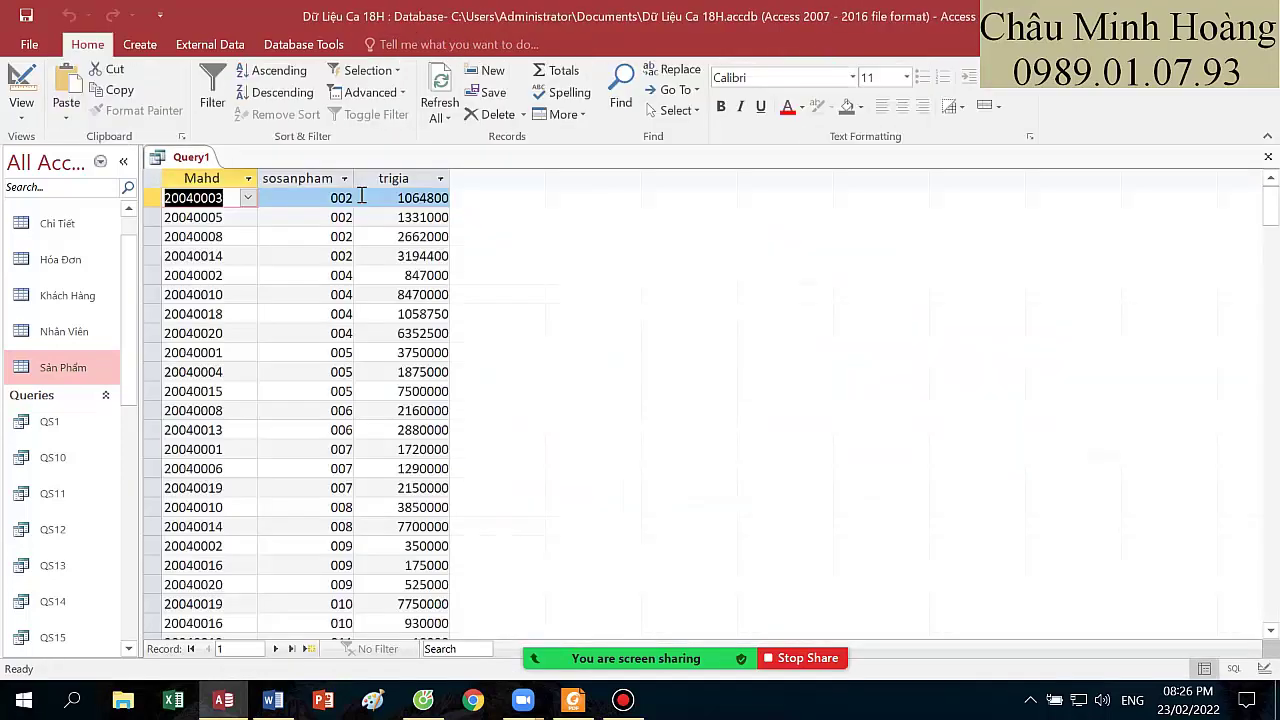
click(21, 85)
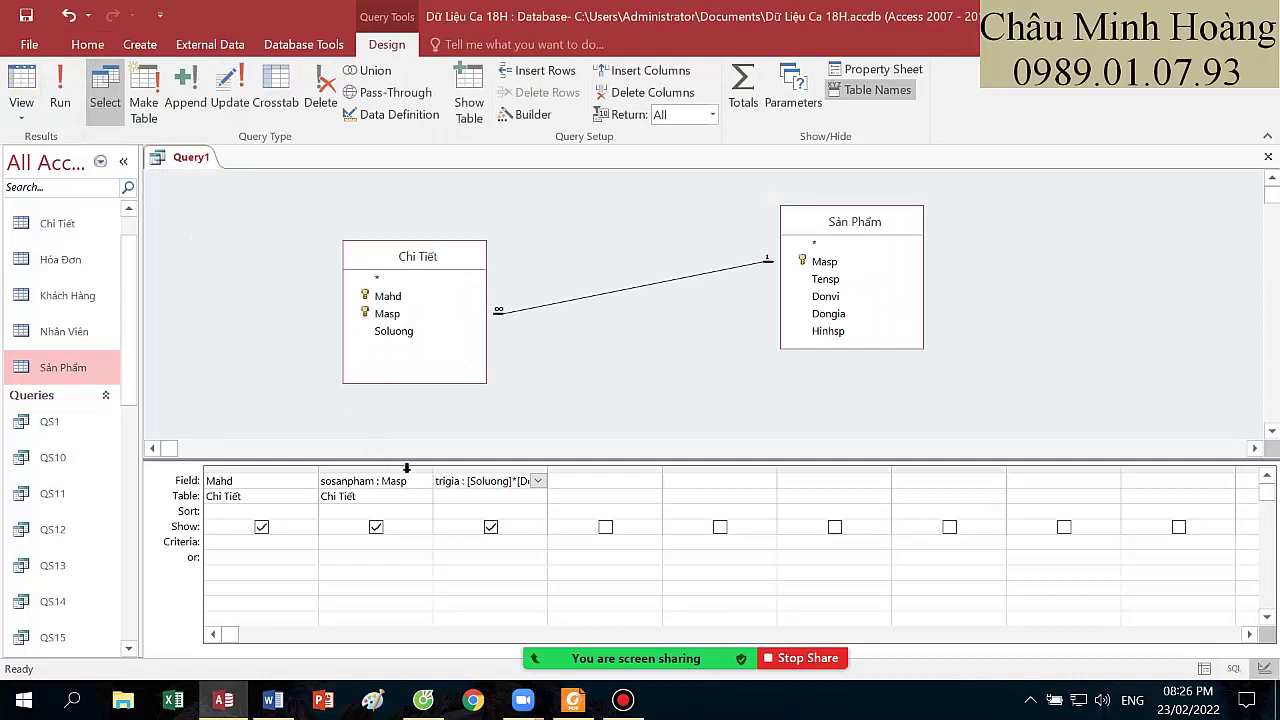
double_click(547, 467)
click(604, 483)
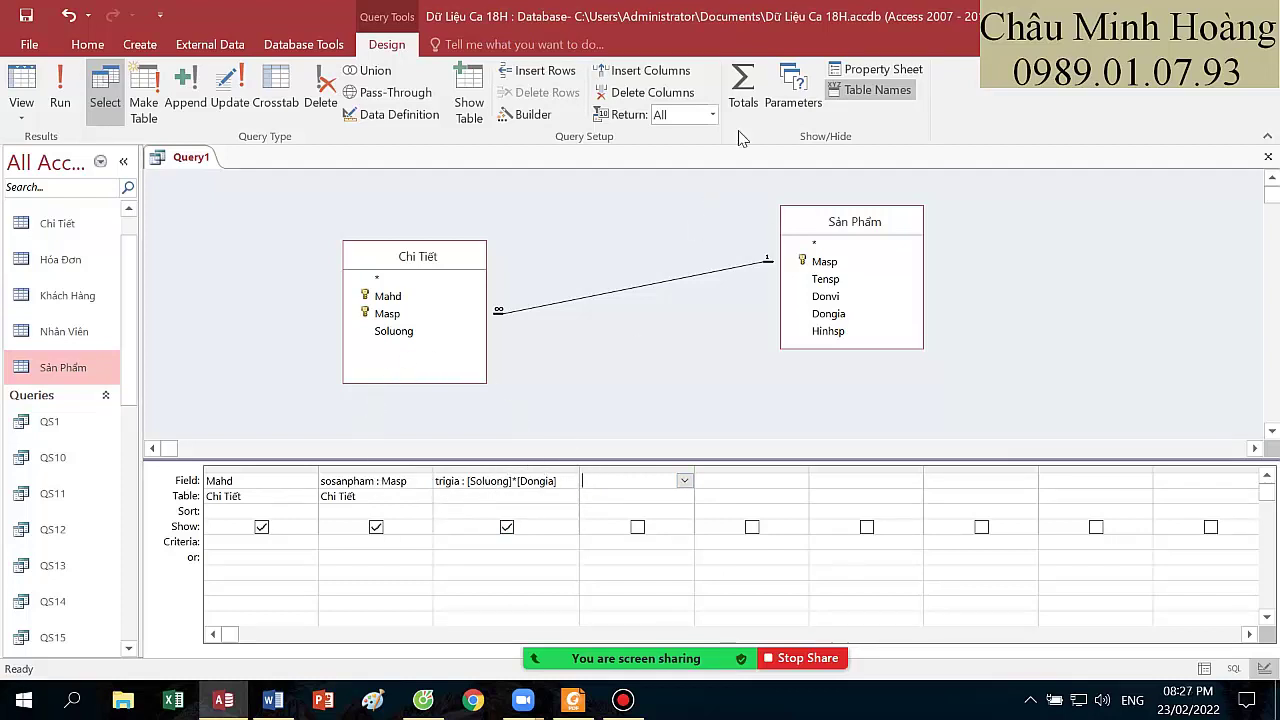
- Turn on totals, set sosanpham to Count and trigia to Sum, and check the grouped results before returning to the design
click(743, 92)
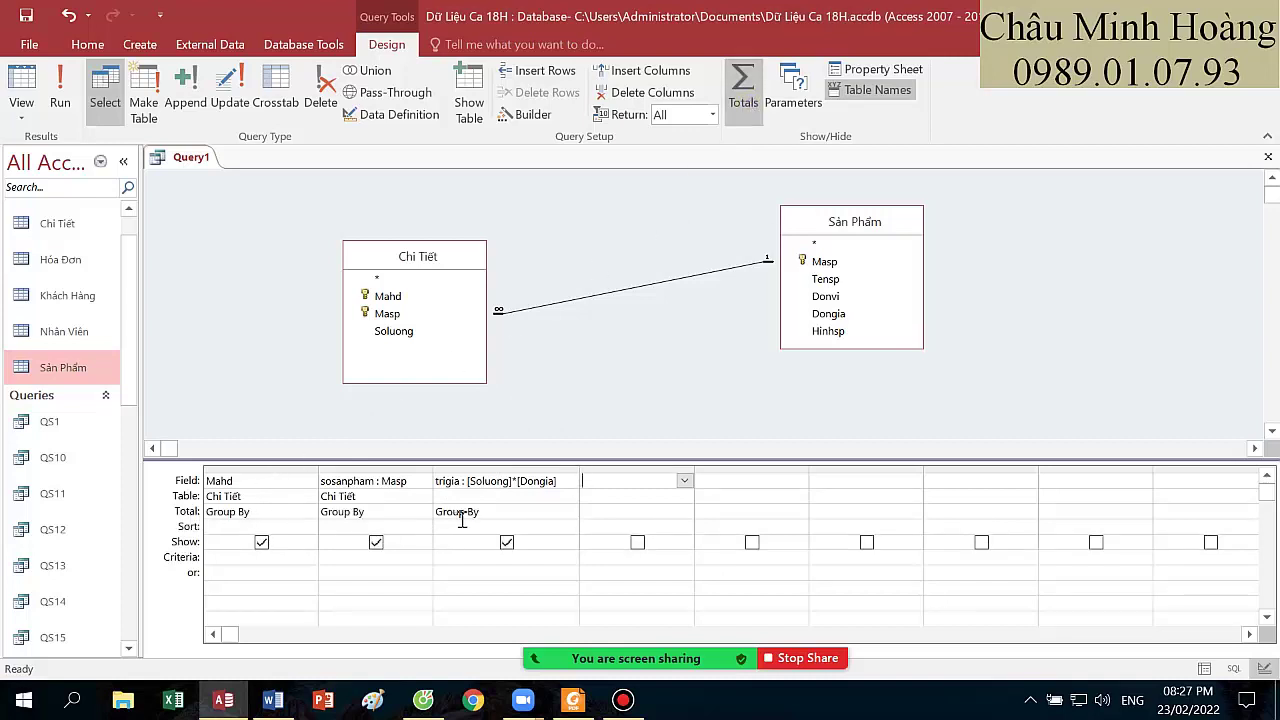
click(381, 512)
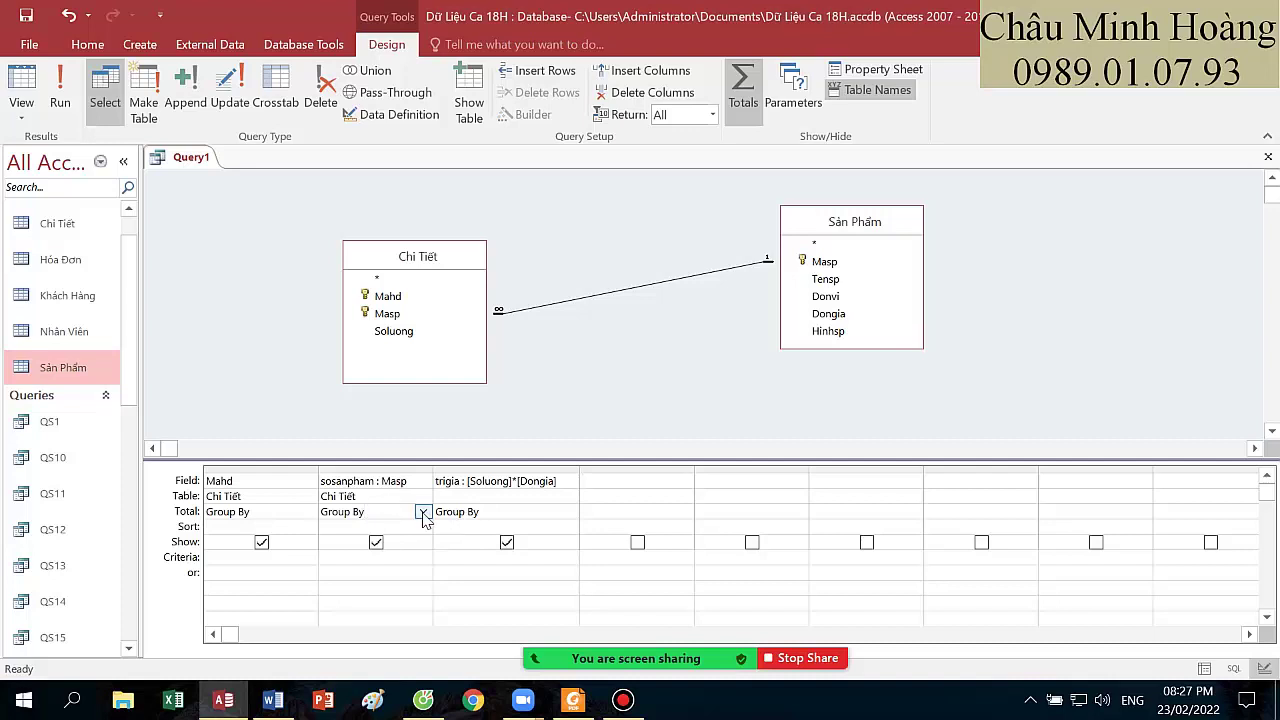
click(423, 513)
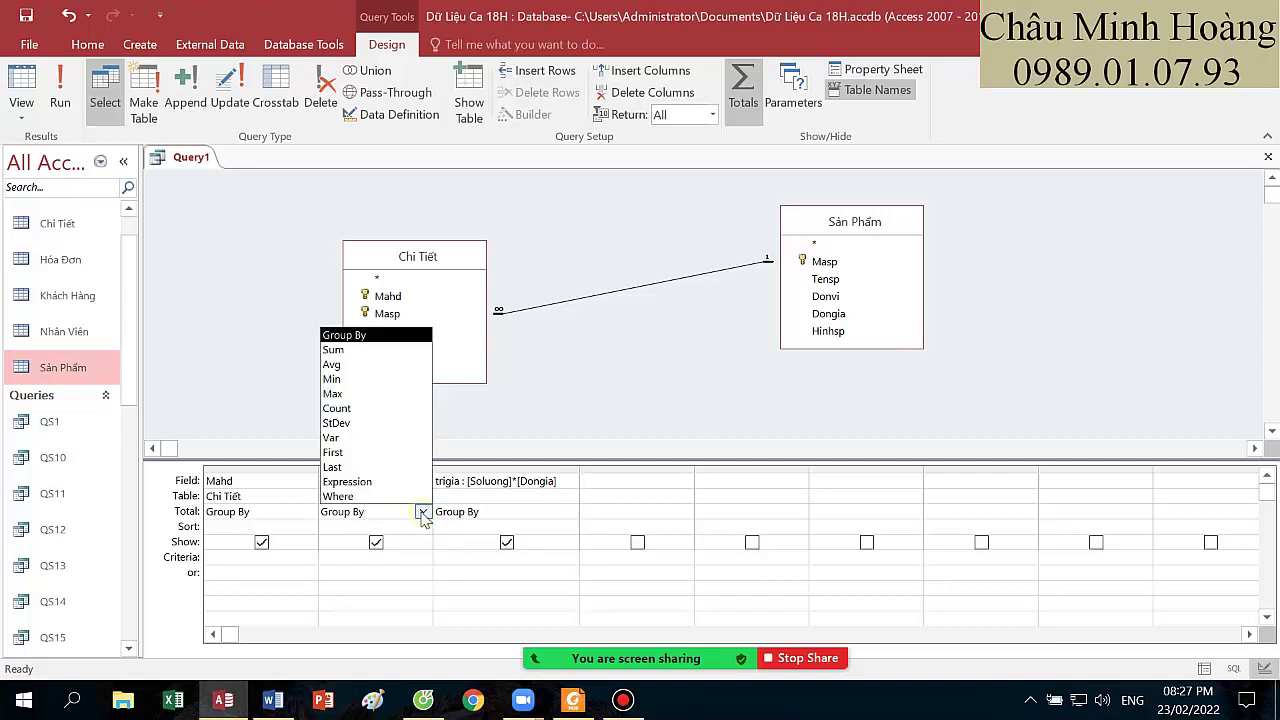
click(356, 409)
click(560, 515)
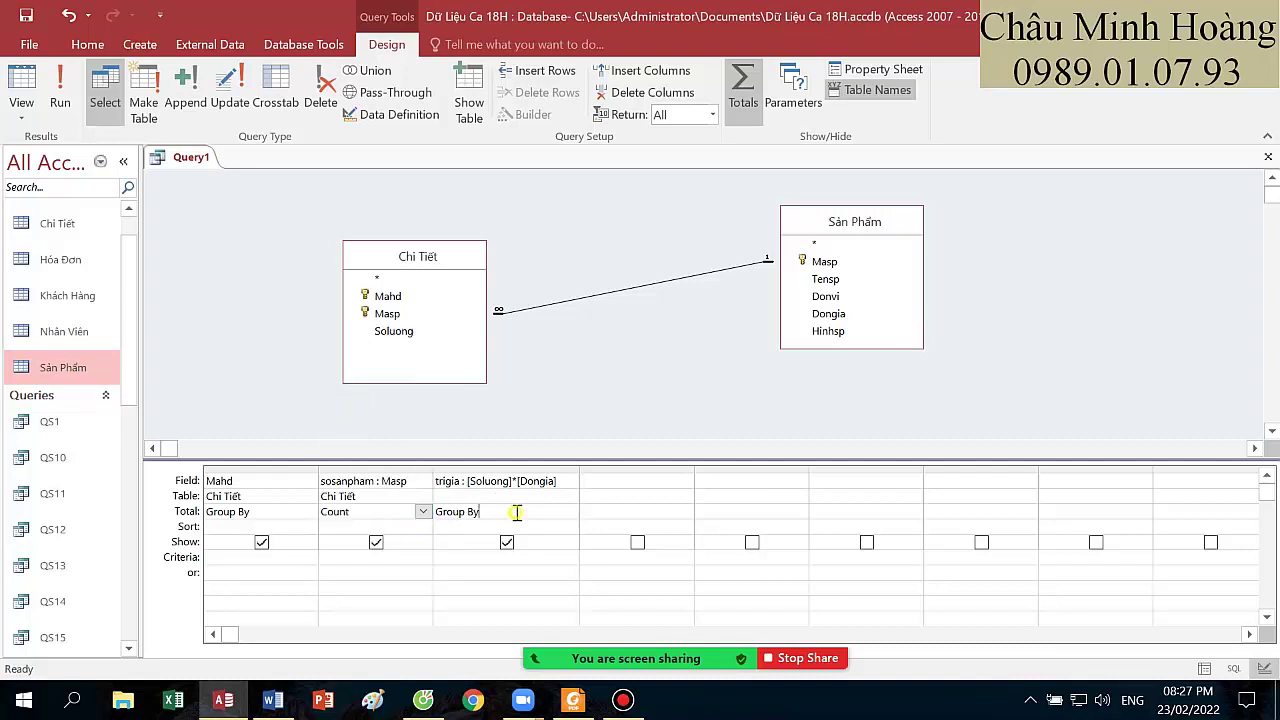
click(569, 515)
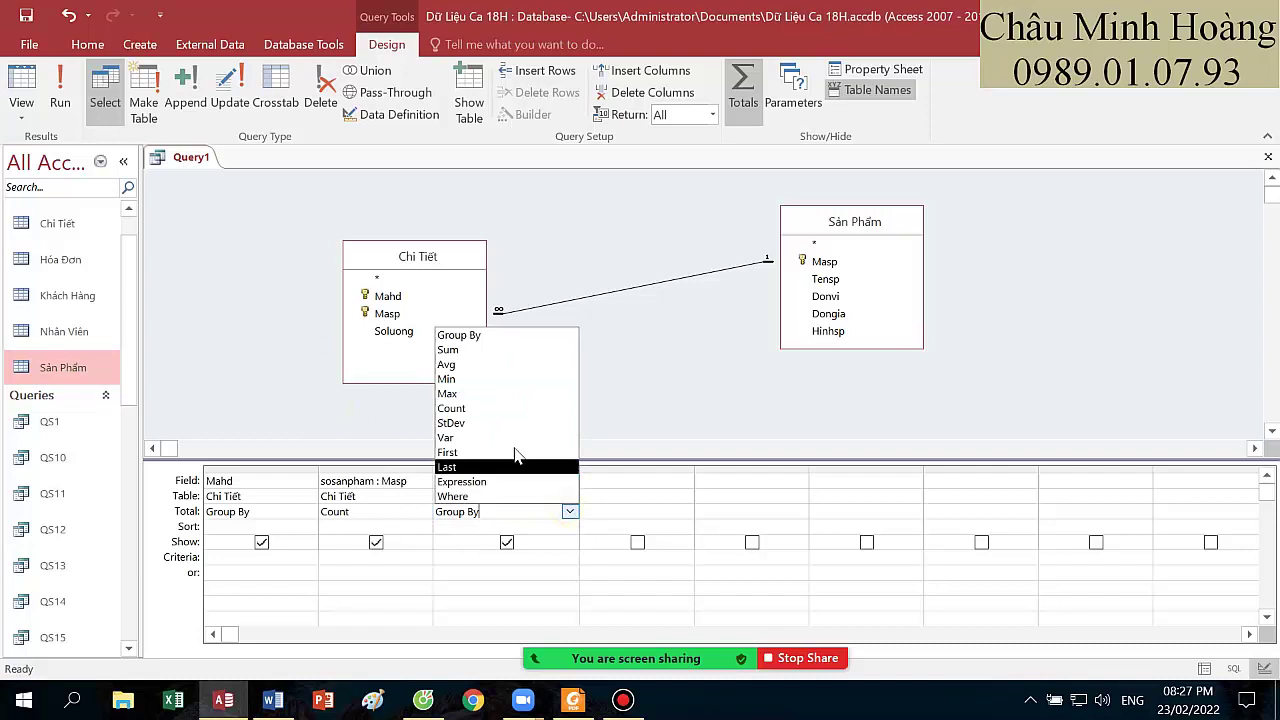
click(471, 355)
click(60, 92)
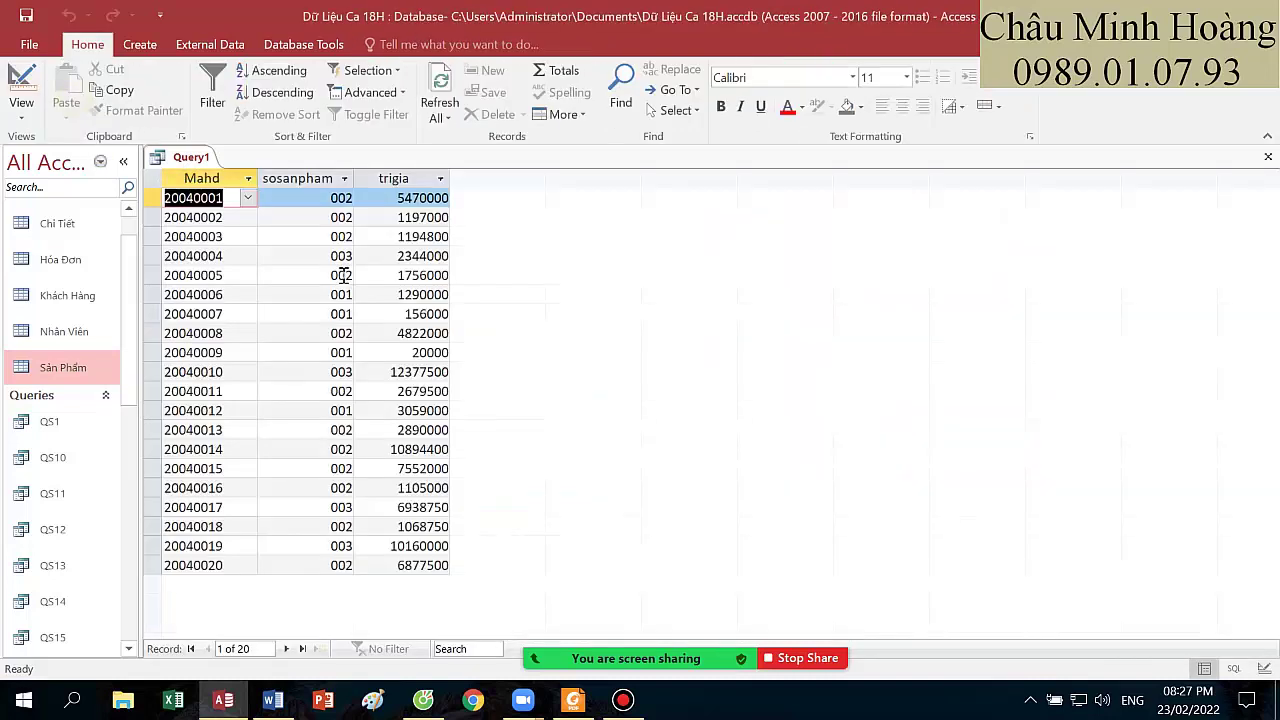
click(36, 84)
- After rereading QT1 in the PDF, give Mahd the criterion [Nhap Ma Hoa Don] and save the query as QT1
click(226, 563)
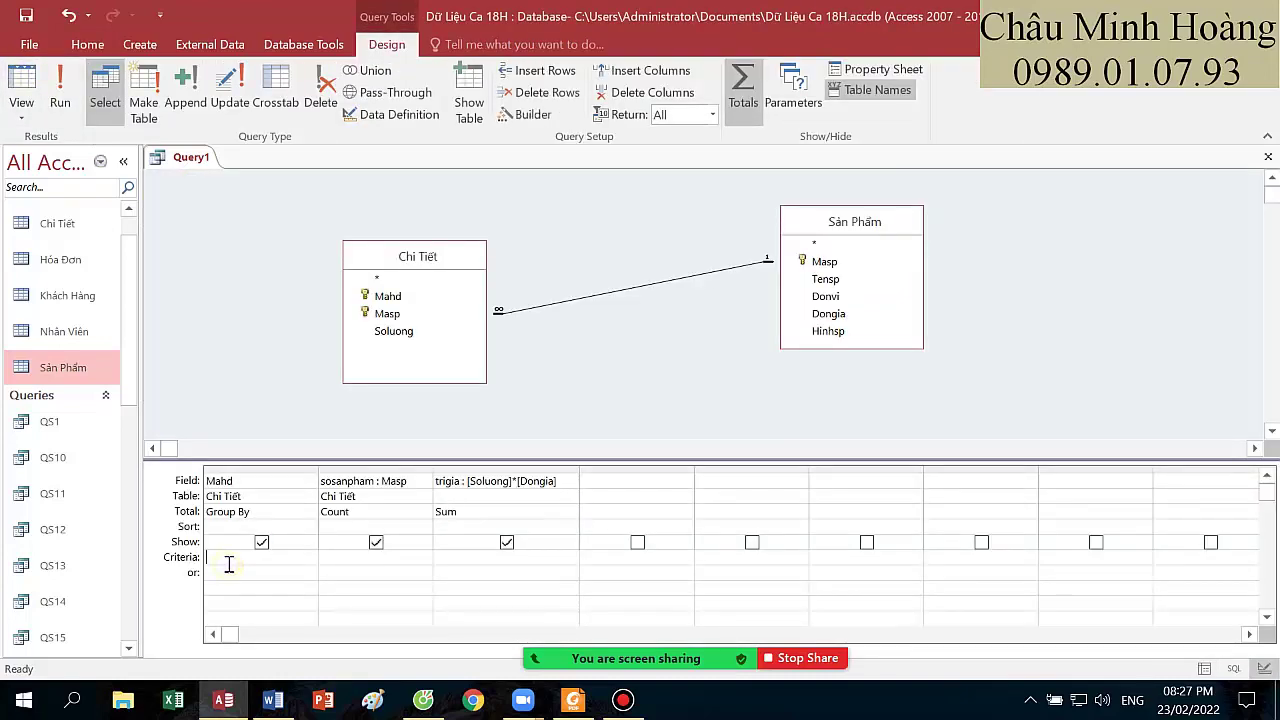
click(570, 701)
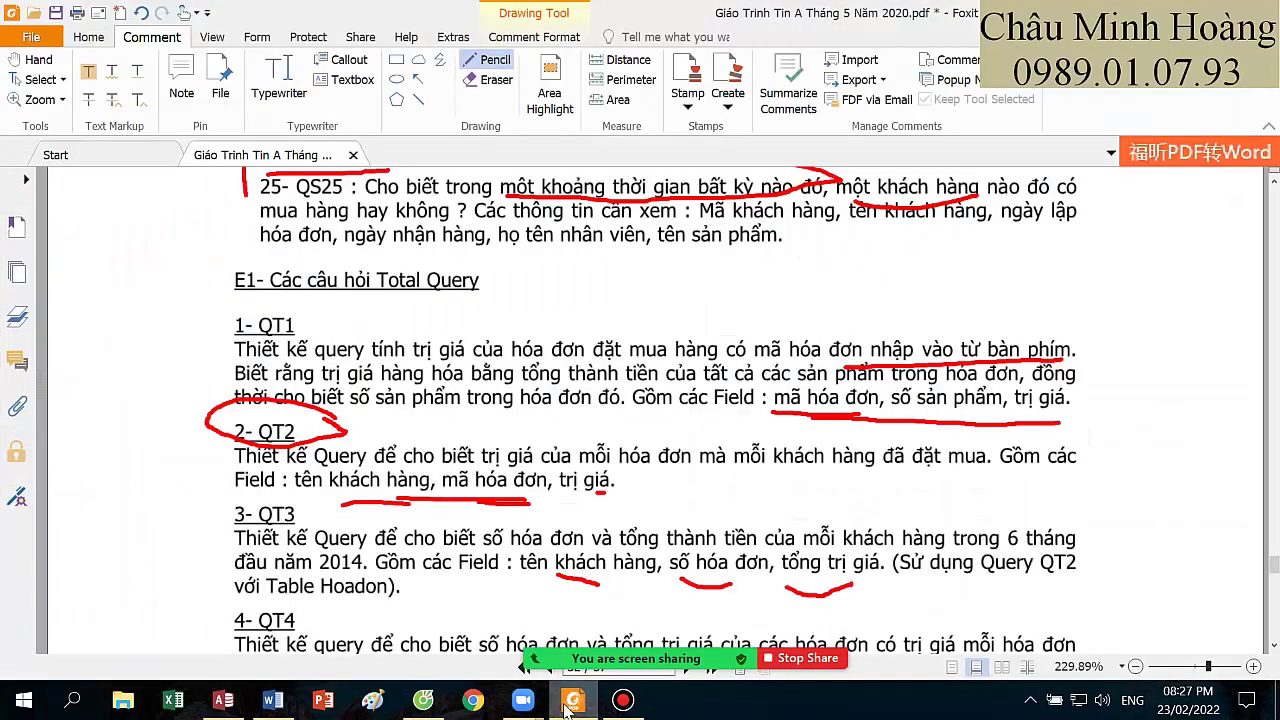
click(568, 702)
mouse_move(540, 693)
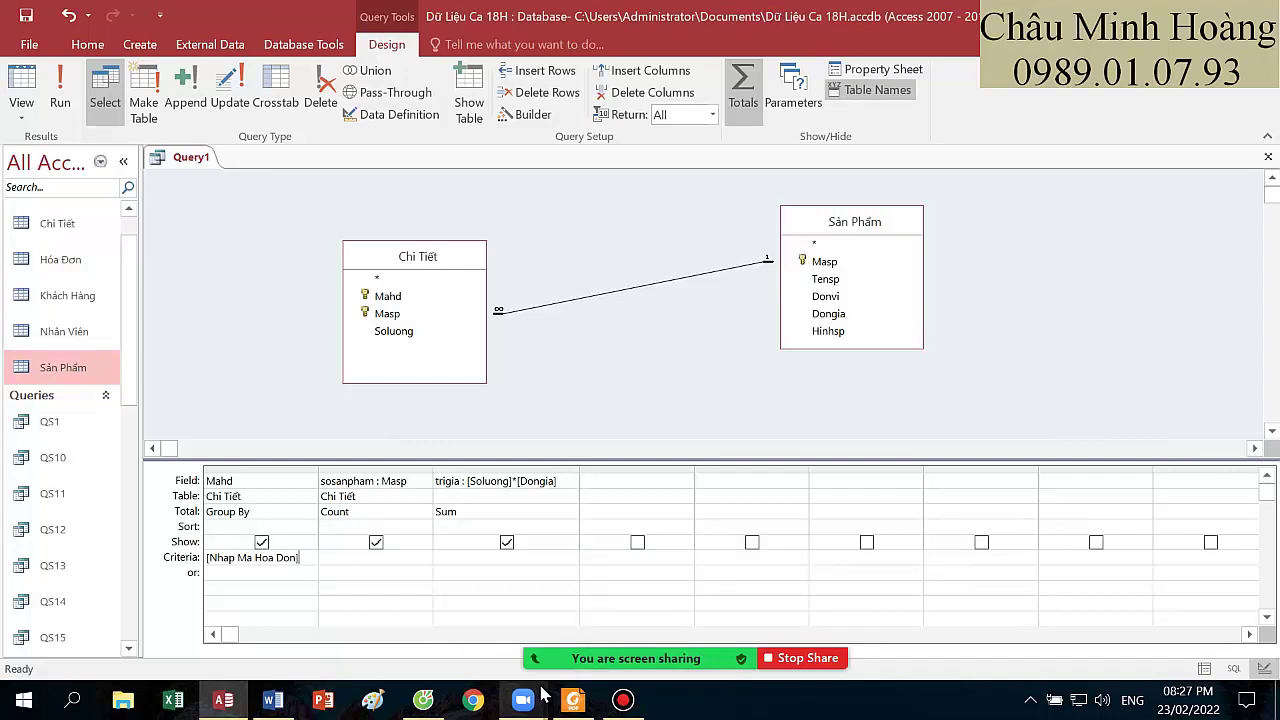
key(ctrl+s)
text(Q)
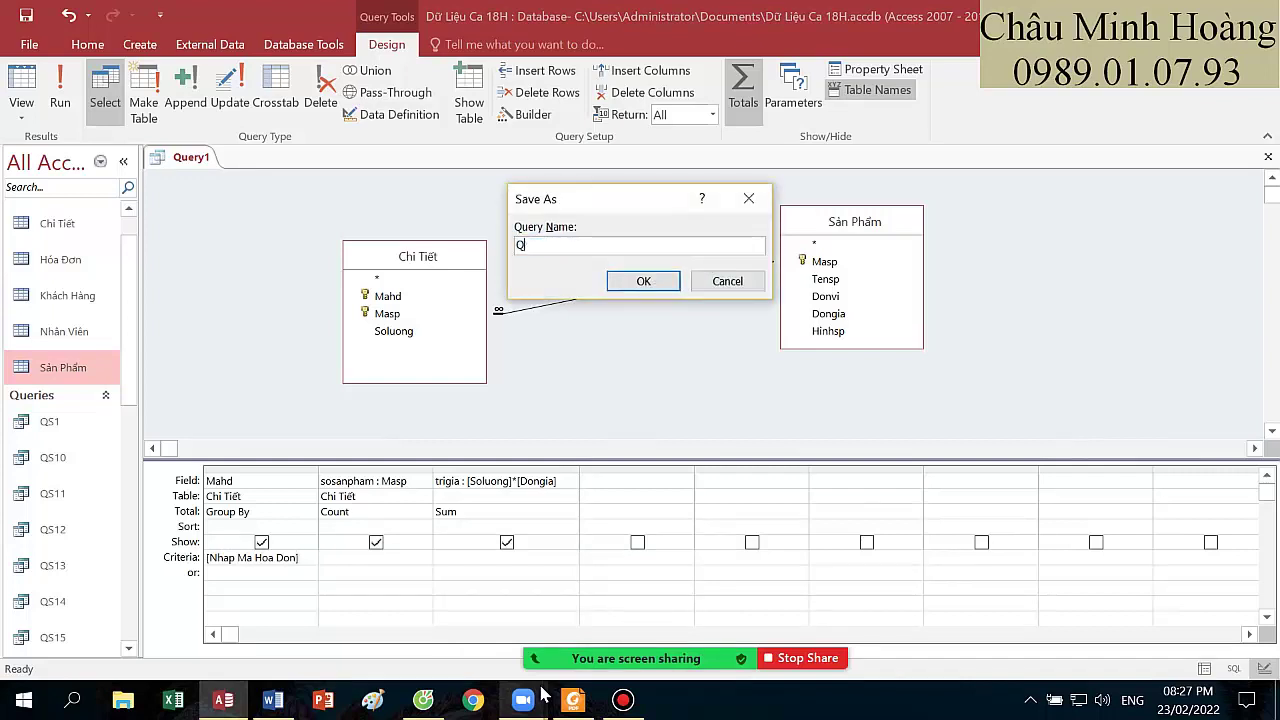
key(Return)
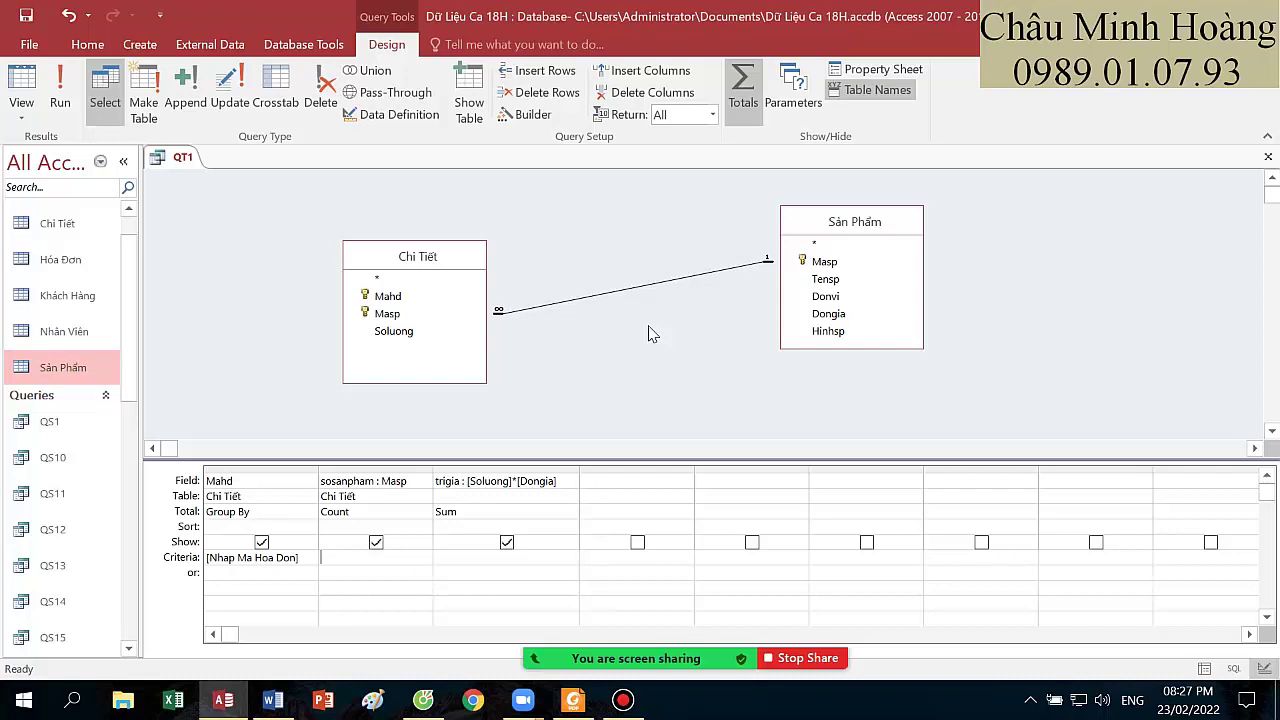
click(623, 700)
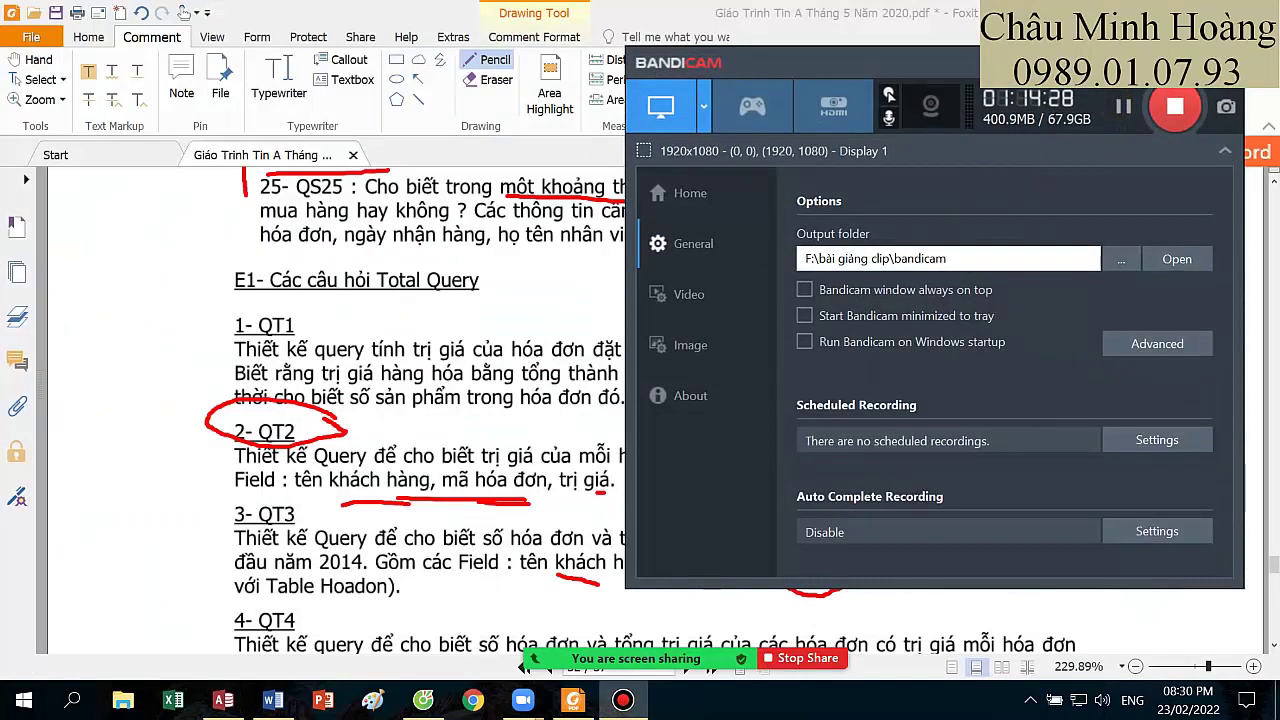
click(548, 428)
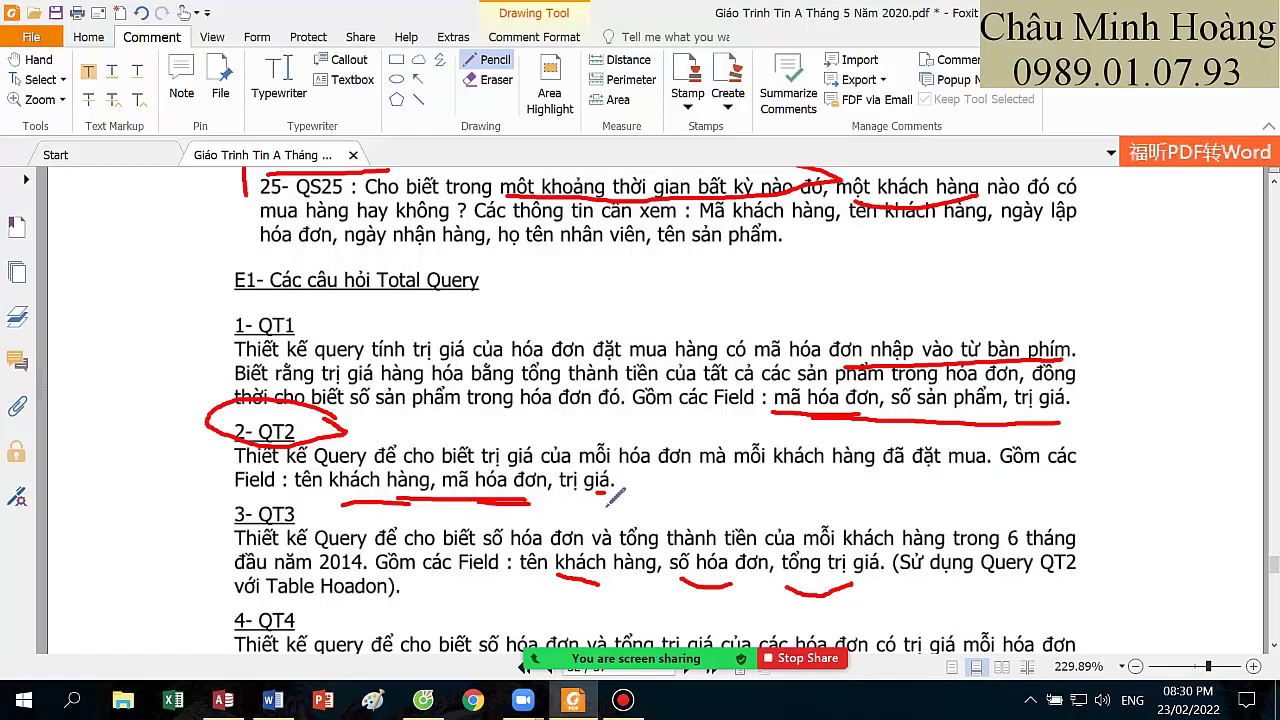
click(700, 618)
- Create a new query design in Access with every table except bảng học added
double_click(465, 352)
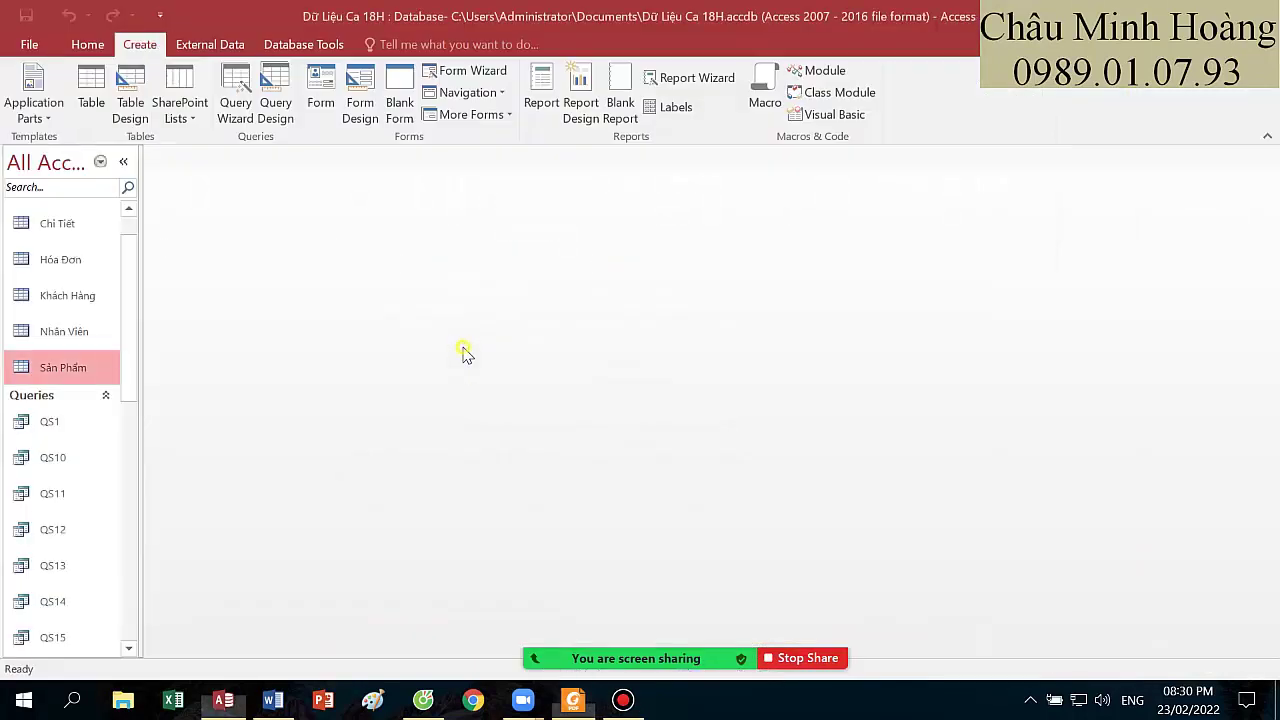
click(272, 108)
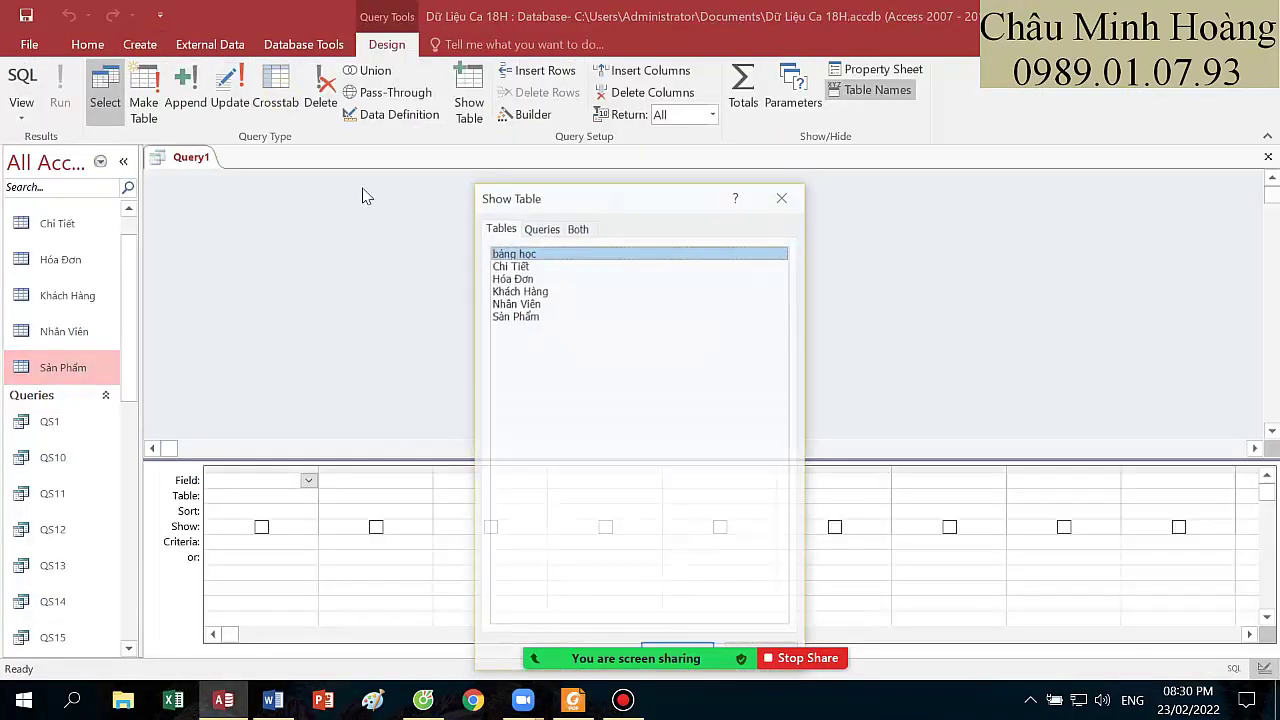
drag(531, 314, 550, 230)
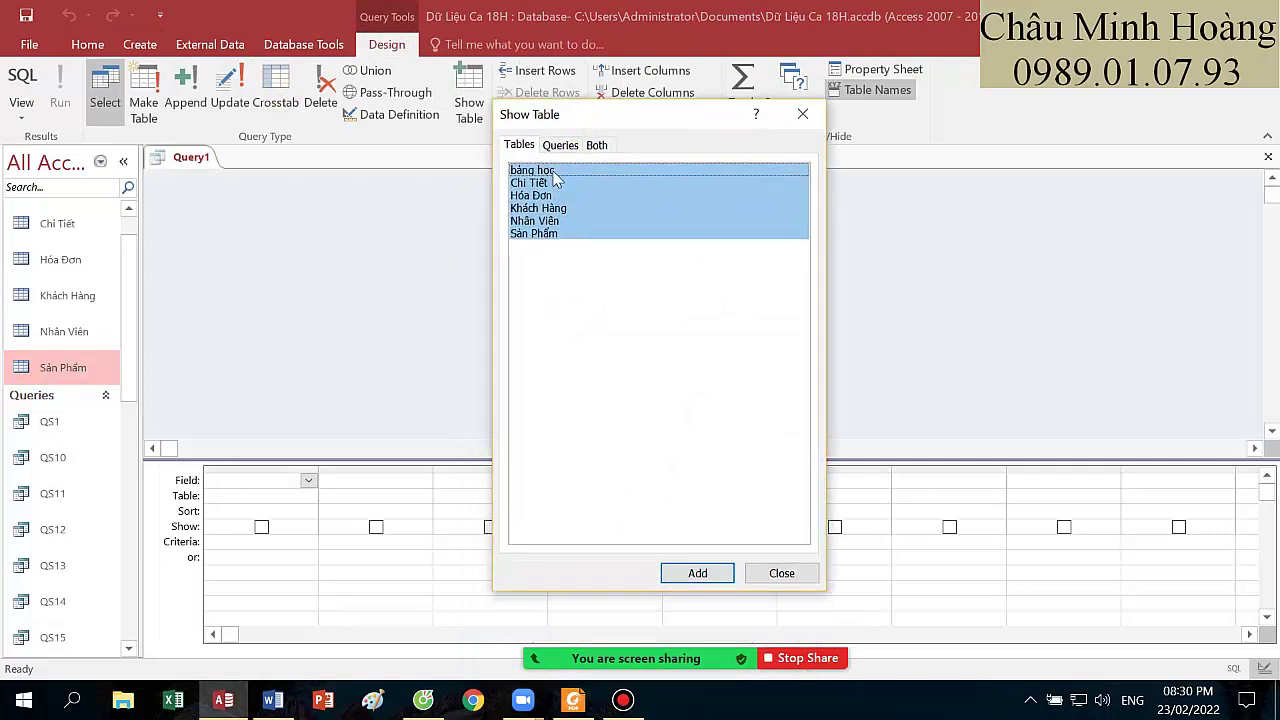
ctrl+click(553, 172)
click(697, 573)
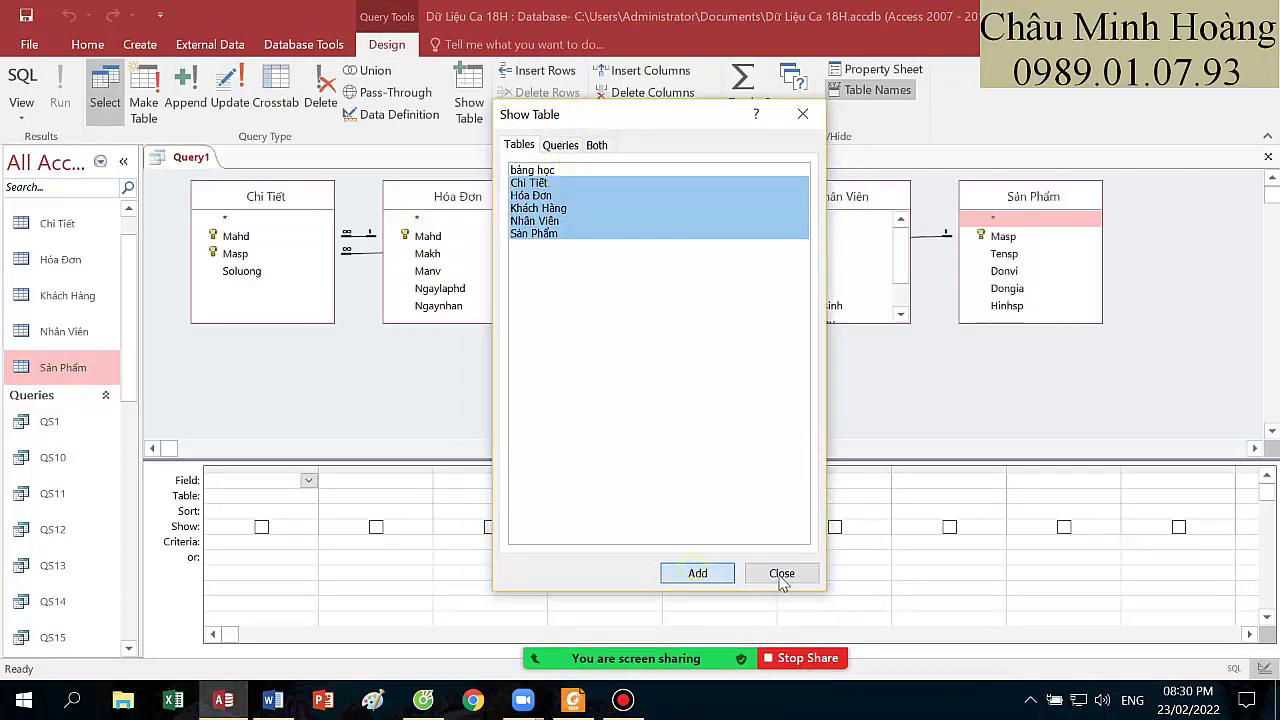
click(776, 573)
- After checking QT2 in the PDF, add Tenkh from Khách Hàng and Mahd from Chi Tiết, and move both tables lower
click(573, 701)
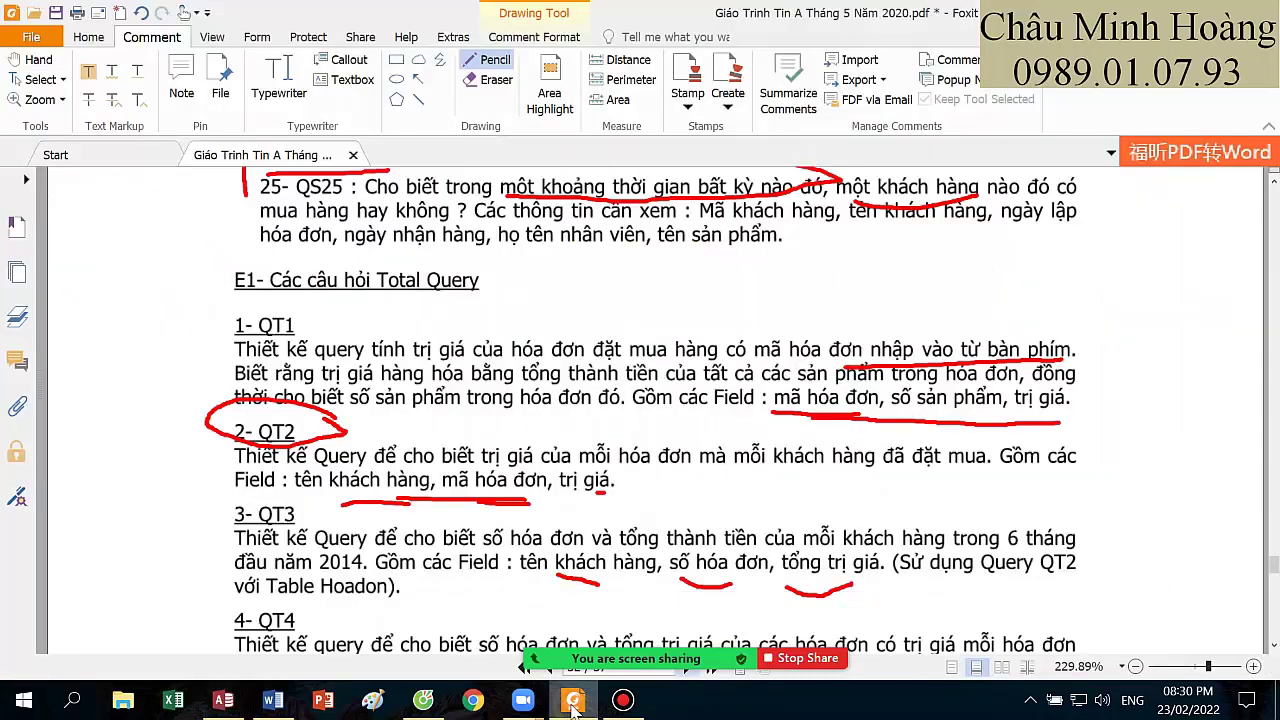
click(573, 701)
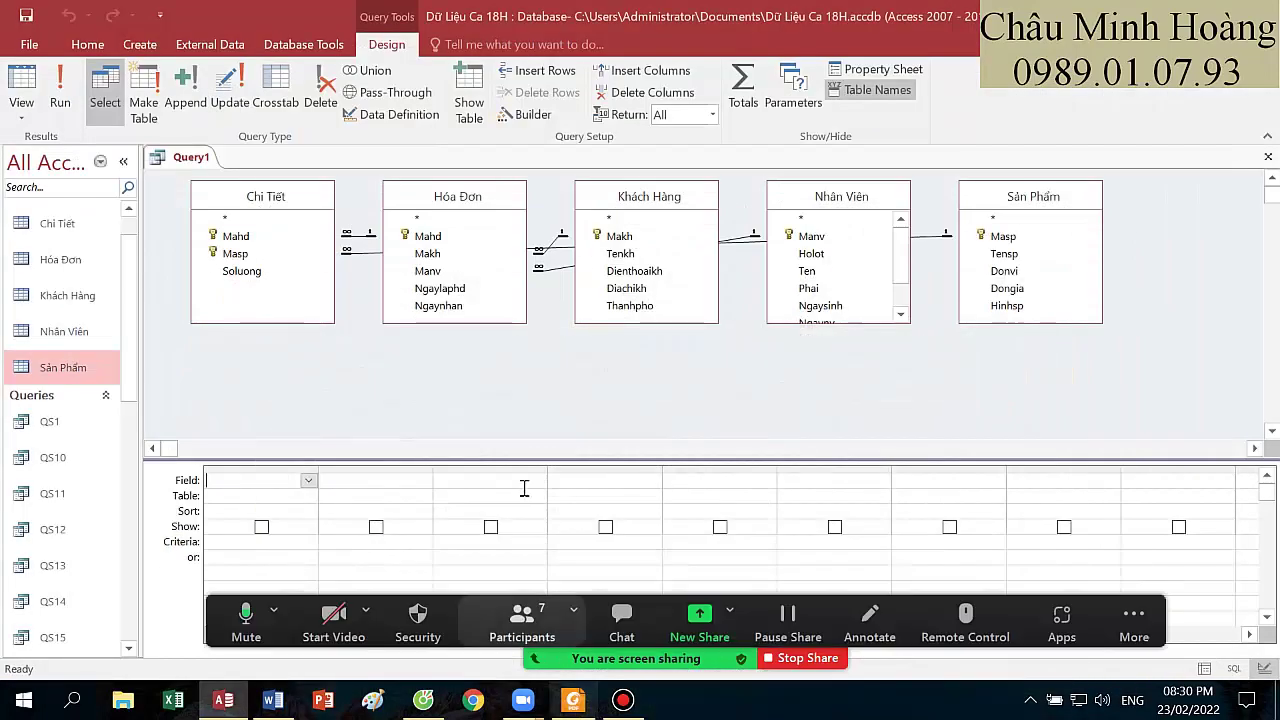
double_click(620, 254)
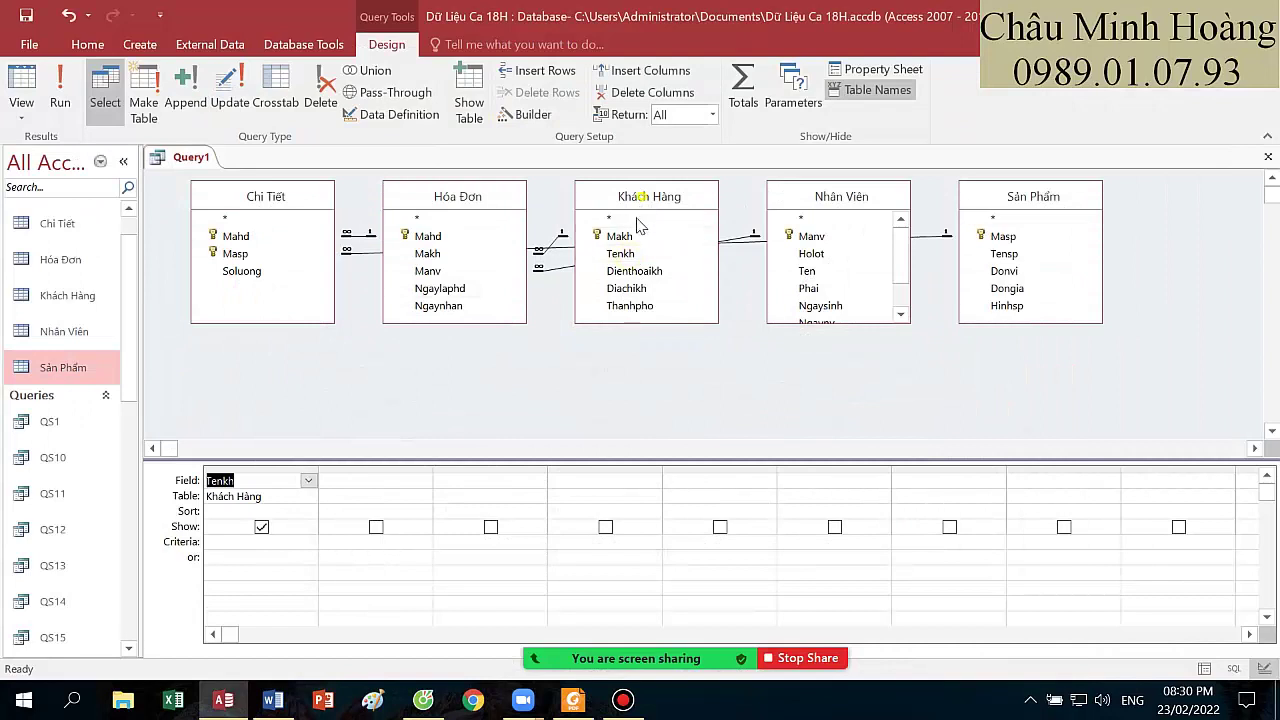
drag(651, 198, 641, 270)
drag(274, 204, 276, 267)
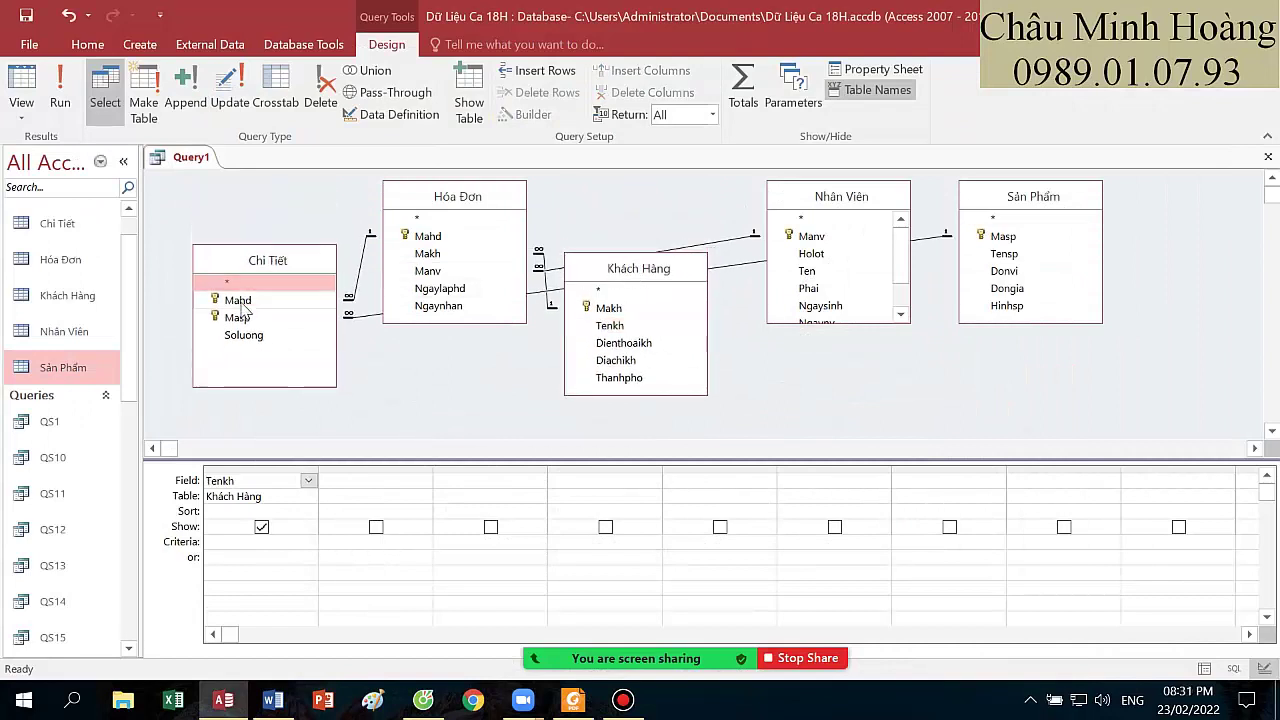
double_click(238, 300)
- Add the calculated field trigia: [Soluong]*[Dongia] in the third column of the new query
text(trigia: [Soluong] *)
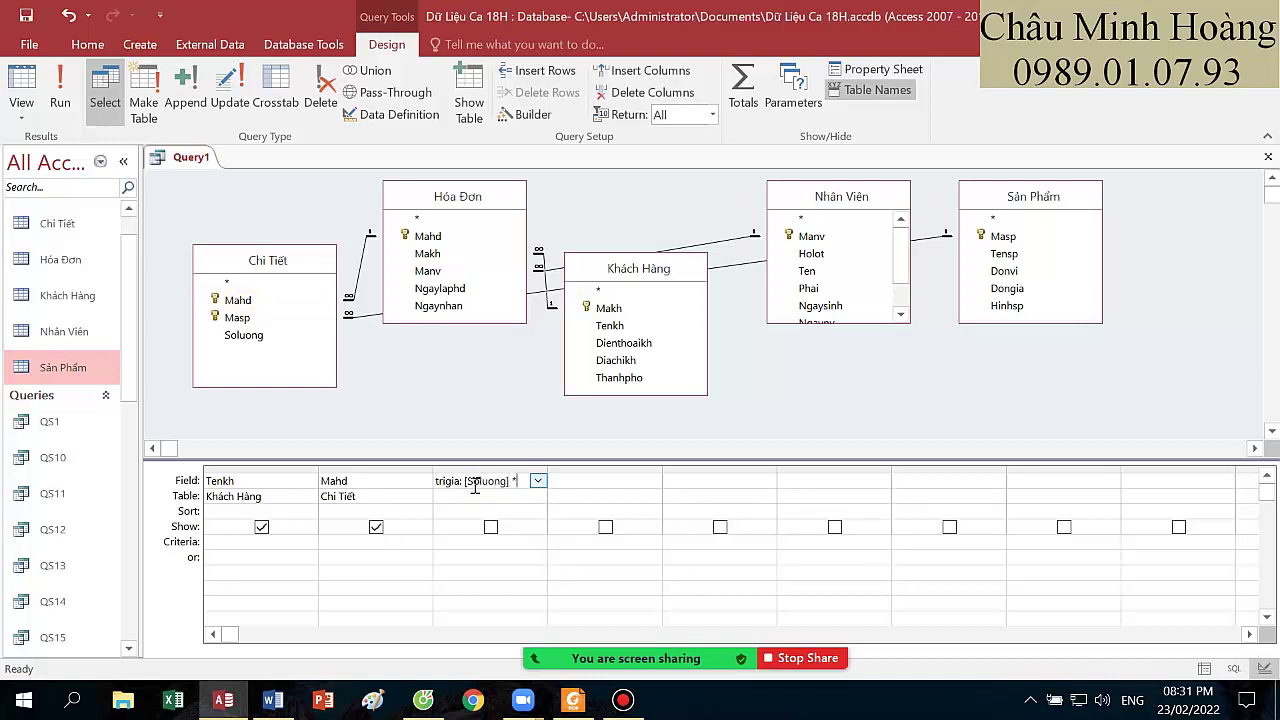
text([Do)
text(ngia])
key(Tab)
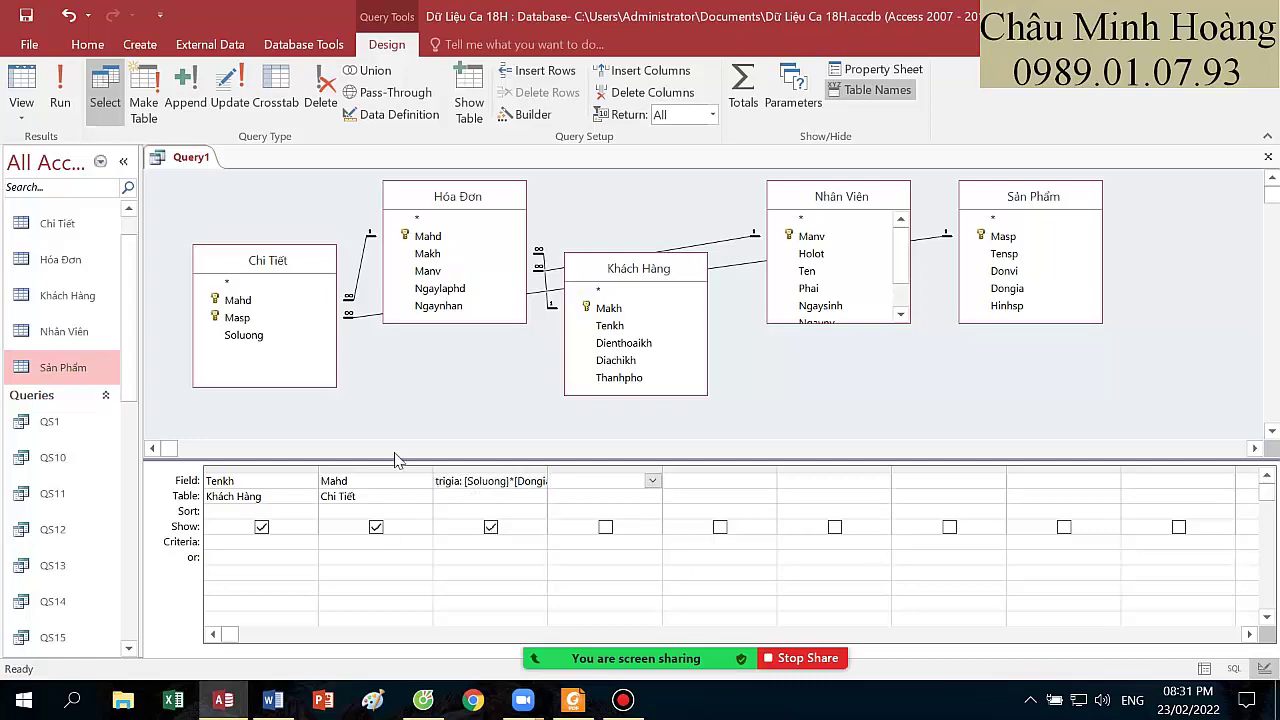
- Run the query to preview its records, return to its design and remove the Nhân Viên table
click(60, 92)
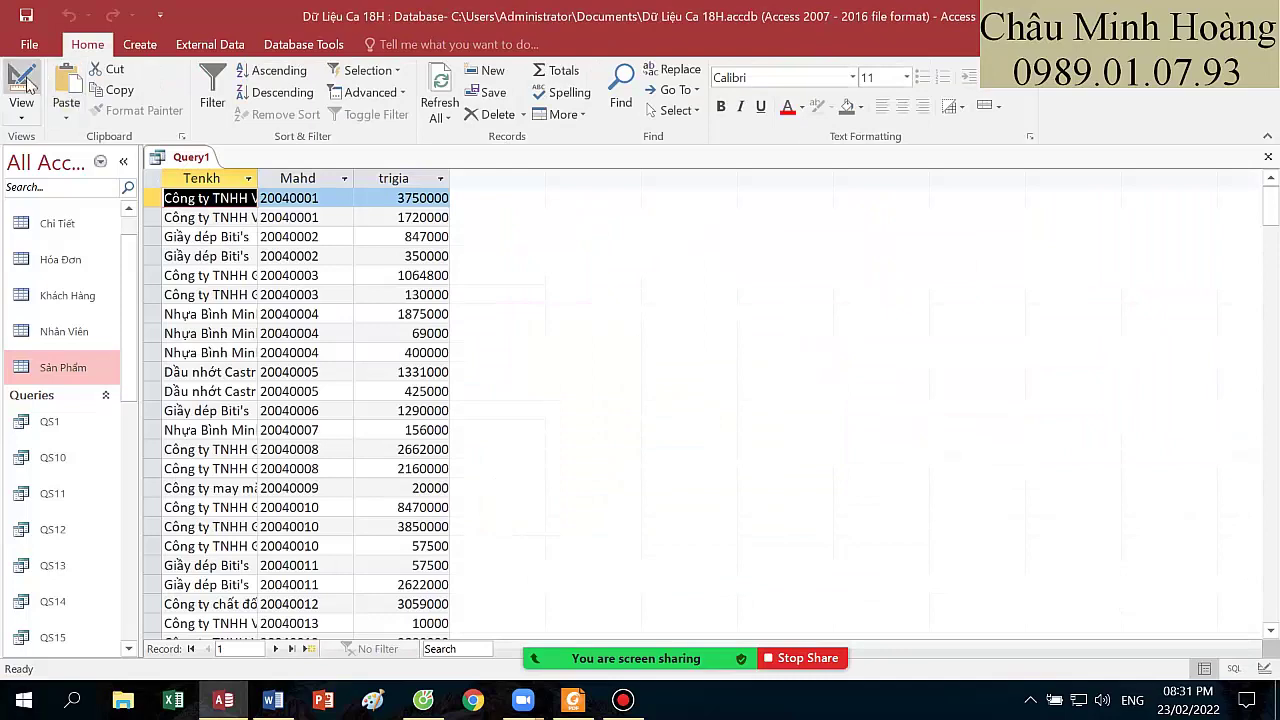
click(30, 86)
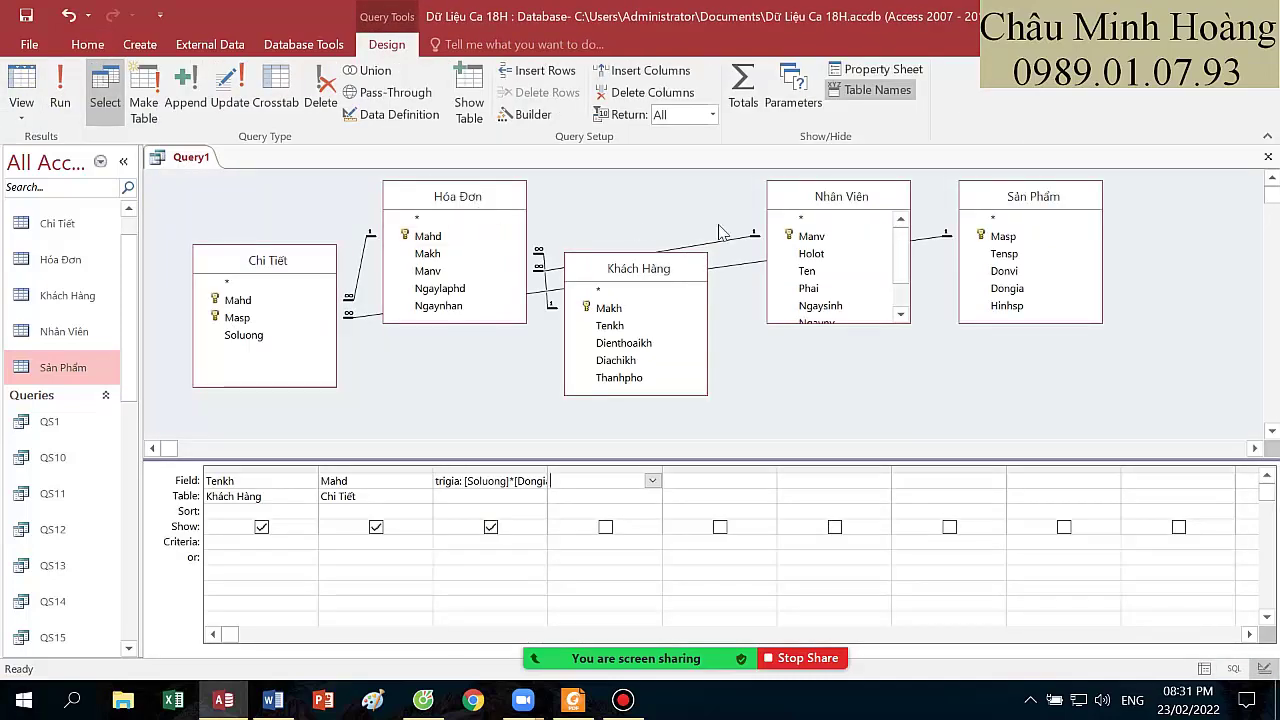
click(825, 197)
key(Delete)
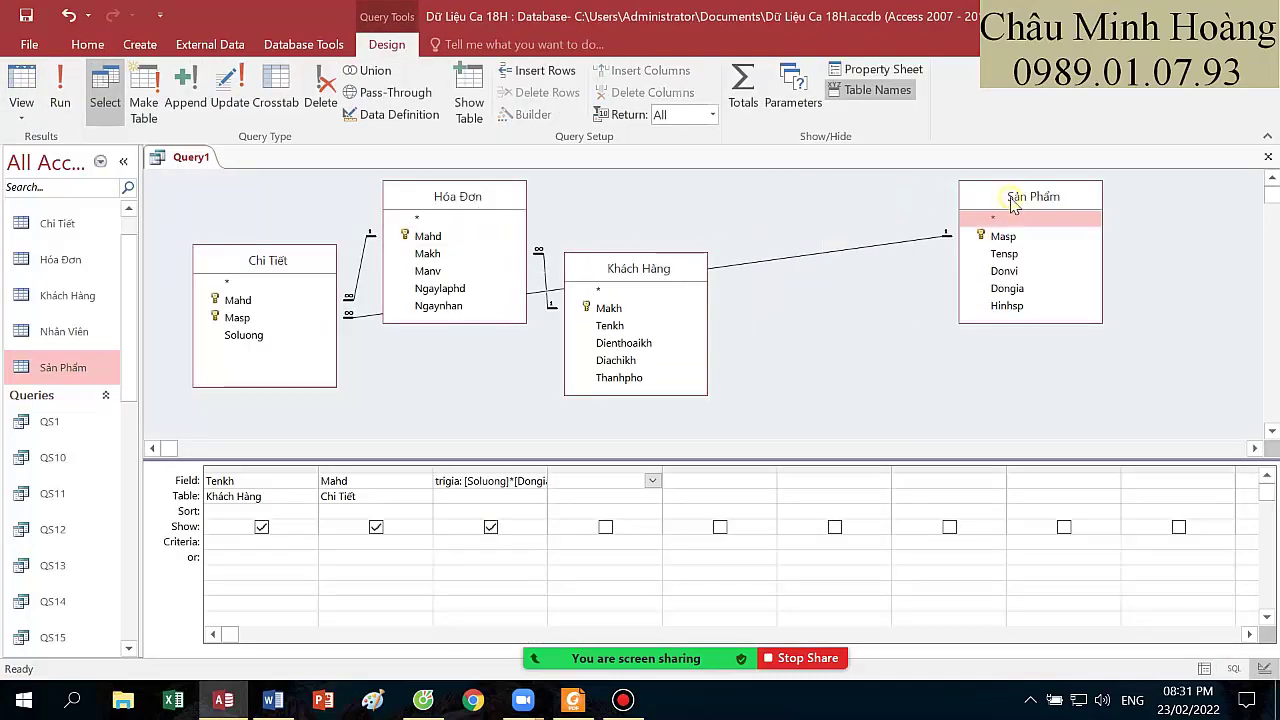
- Rearrange the Khách Hàng, Hóa Đơn and Chi Tiết tables in the query design to spread out their join lines
drag(678, 282, 773, 296)
drag(476, 208, 522, 177)
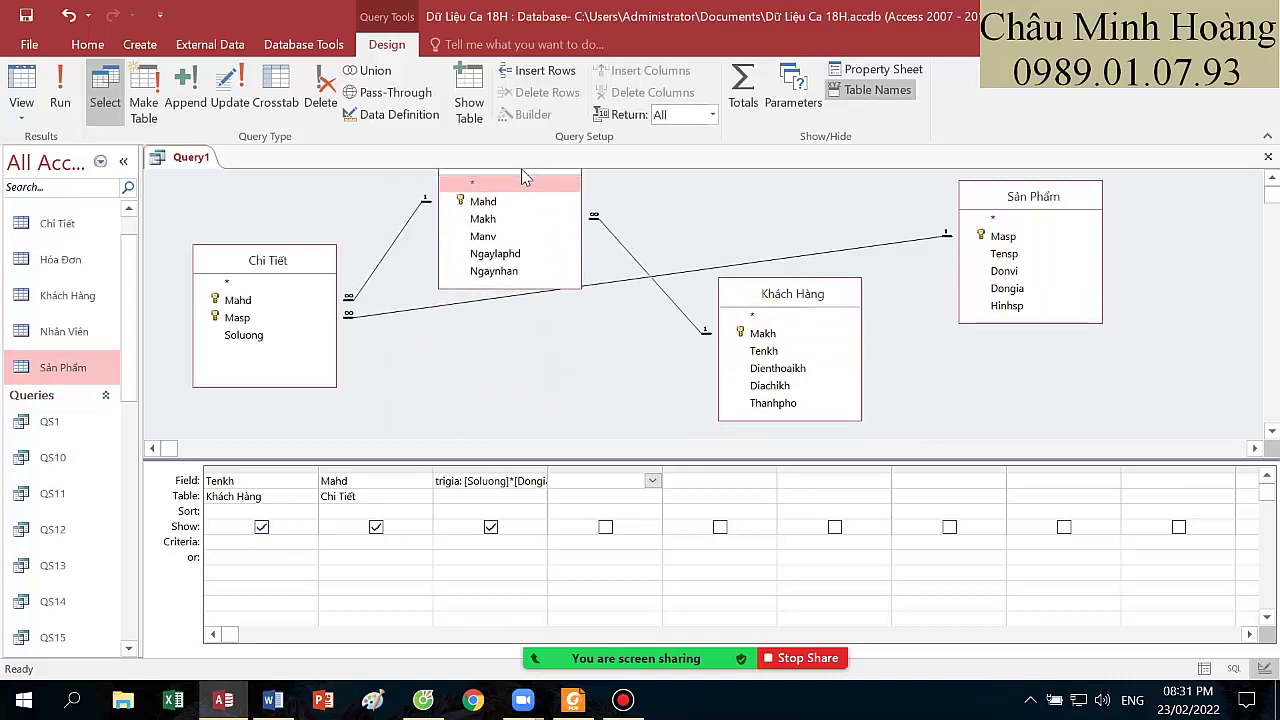
drag(268, 268, 340, 328)
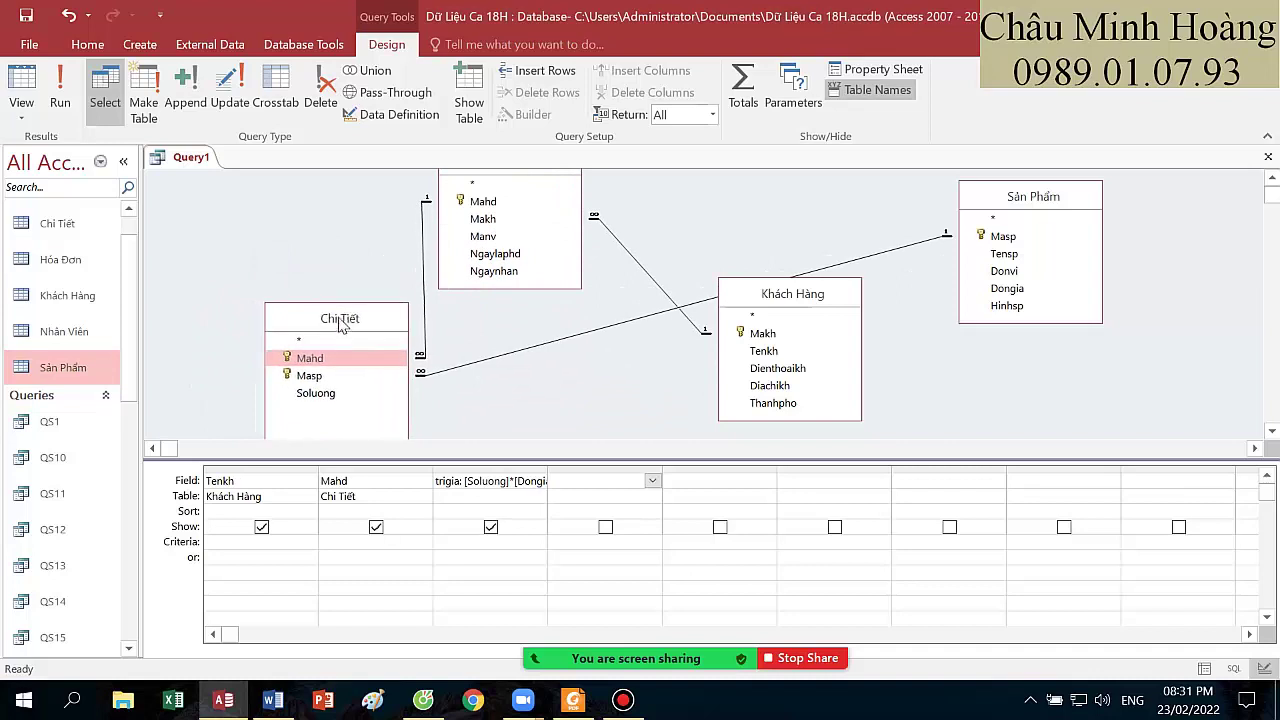
click(540, 237)
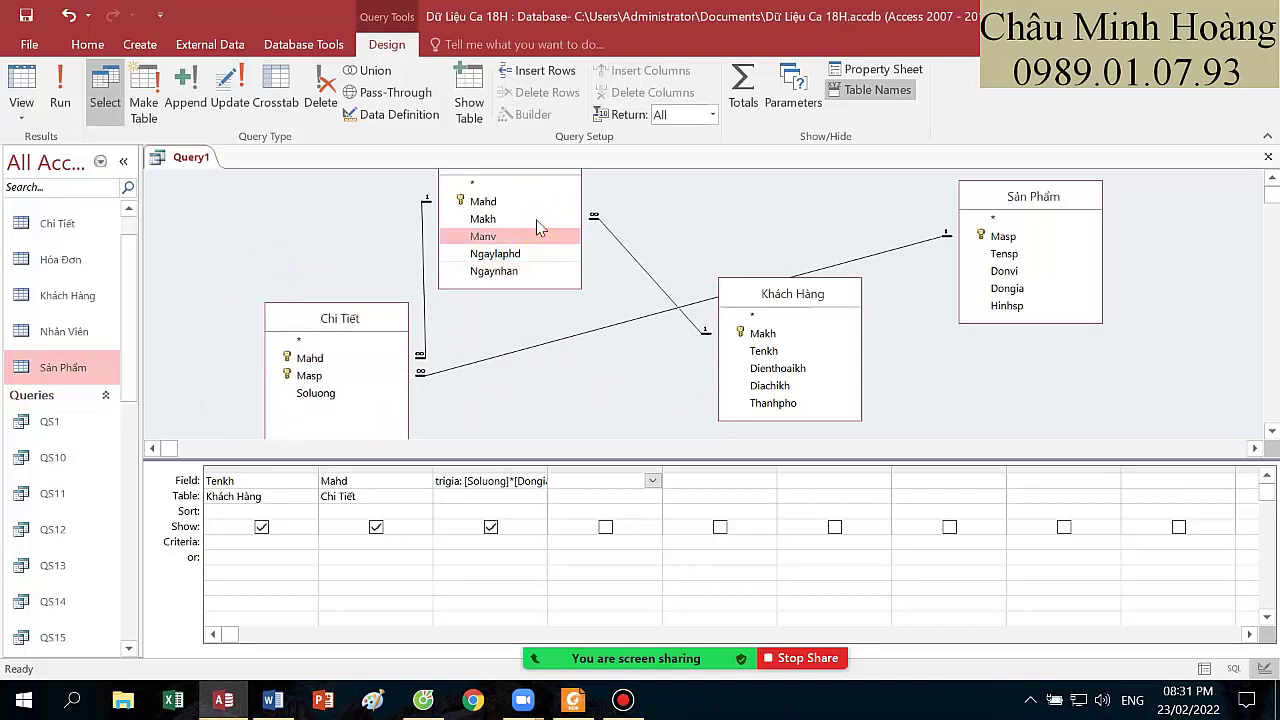
click(476, 185)
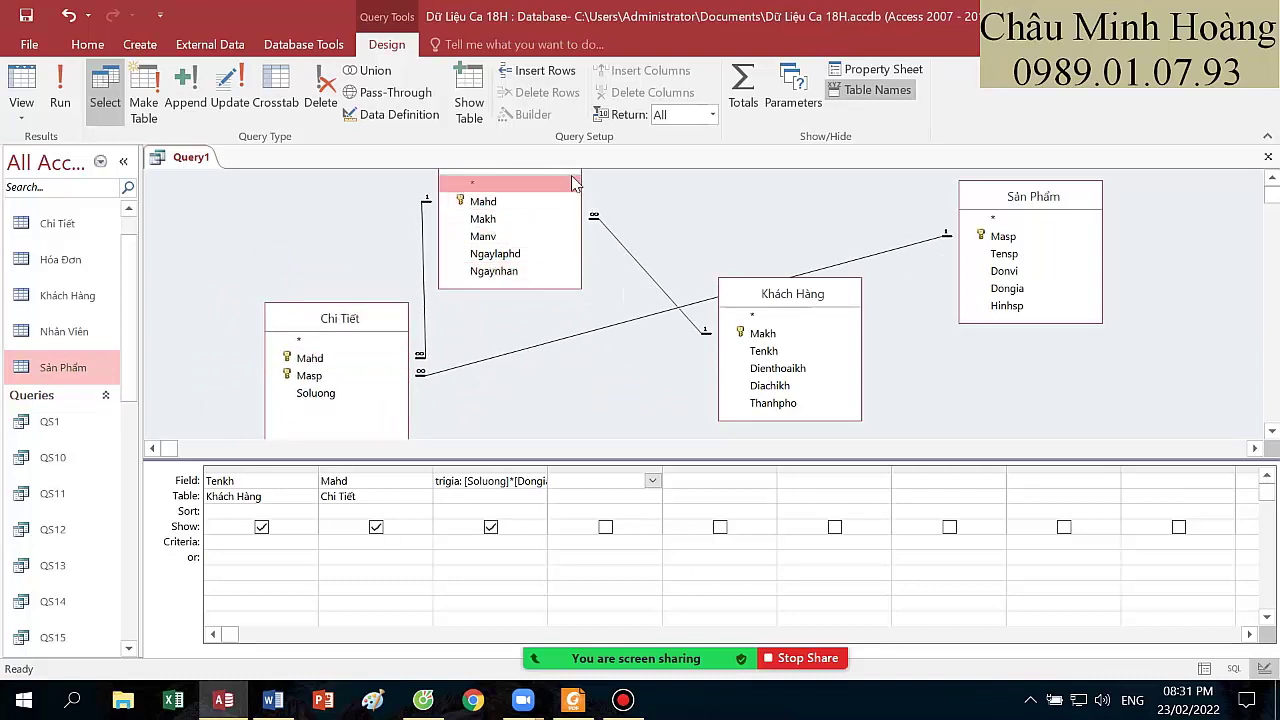
drag(575, 183, 591, 240)
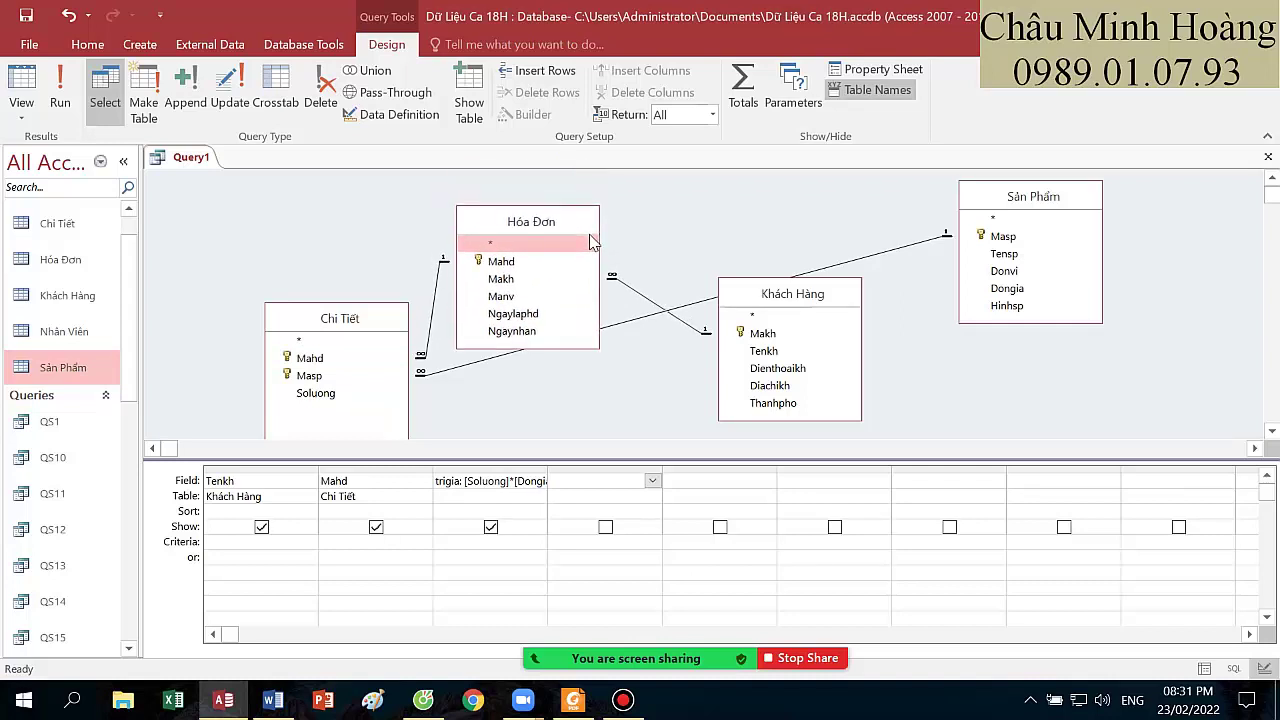
drag(355, 320, 350, 290)
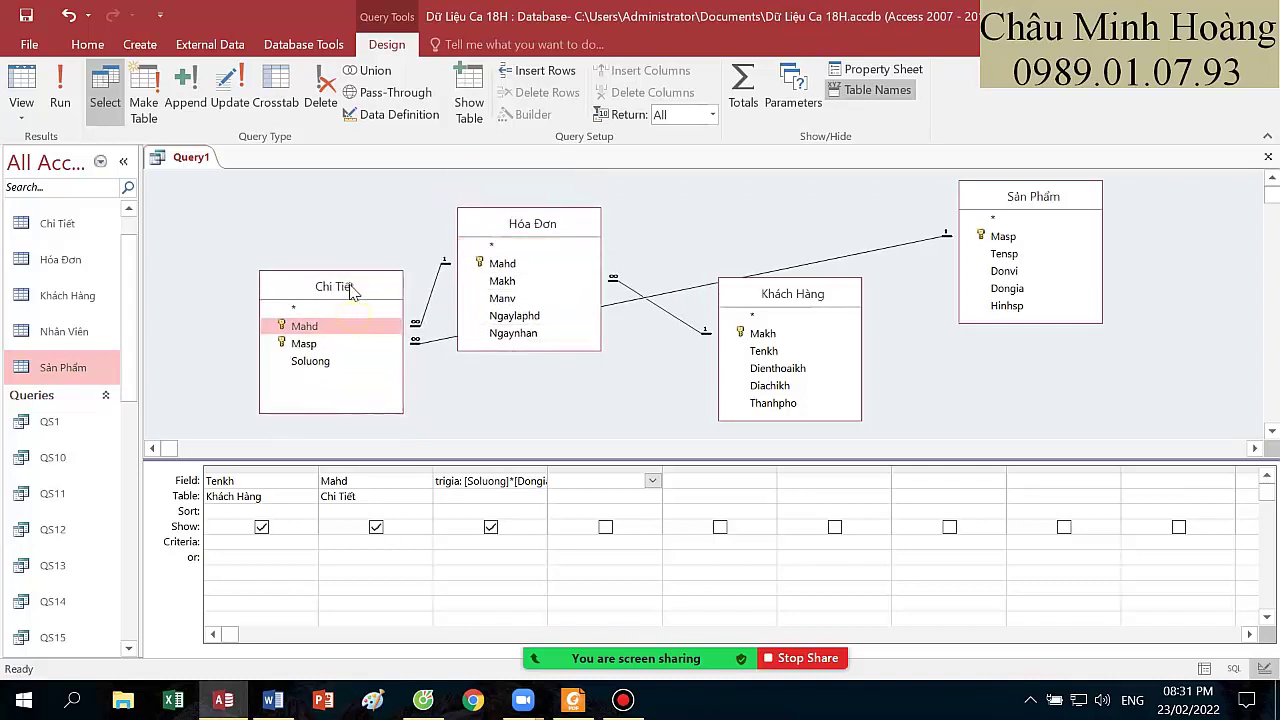
- Fit the trigia column to its expression and total it with Sum, leaving Tenkh and Mahd grouped
double_click(547, 468)
click(605, 481)
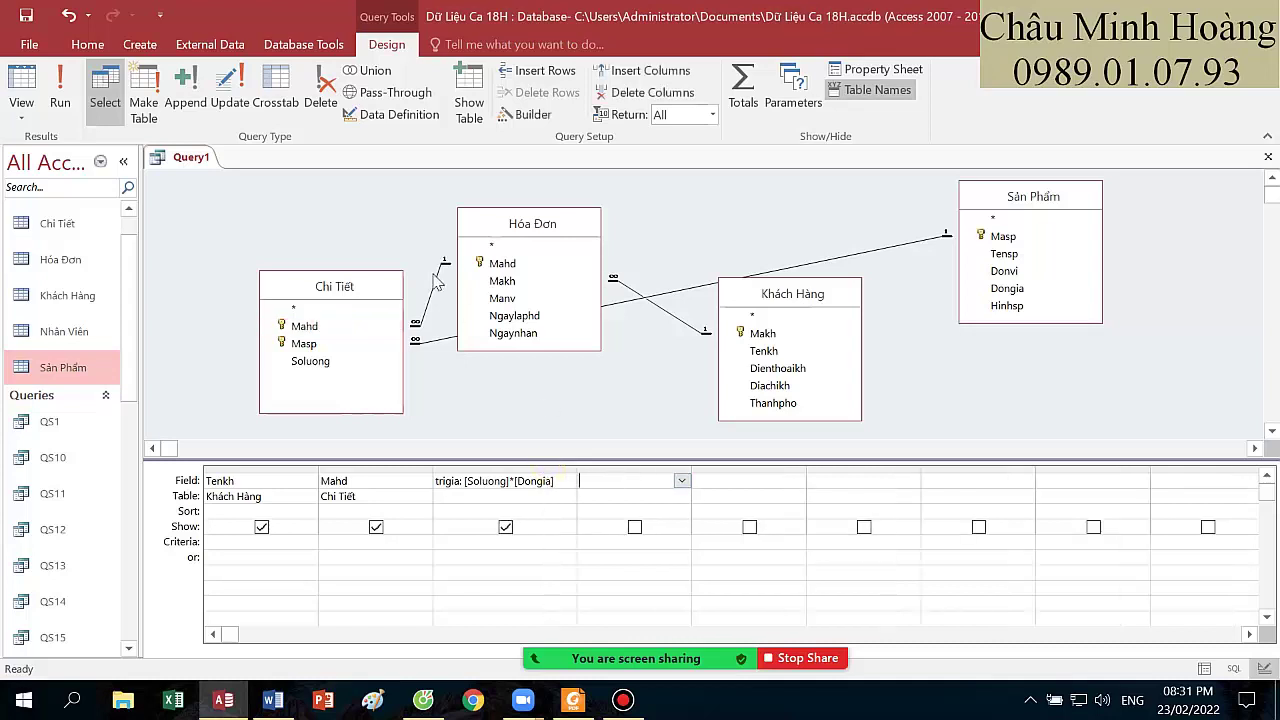
click(750, 95)
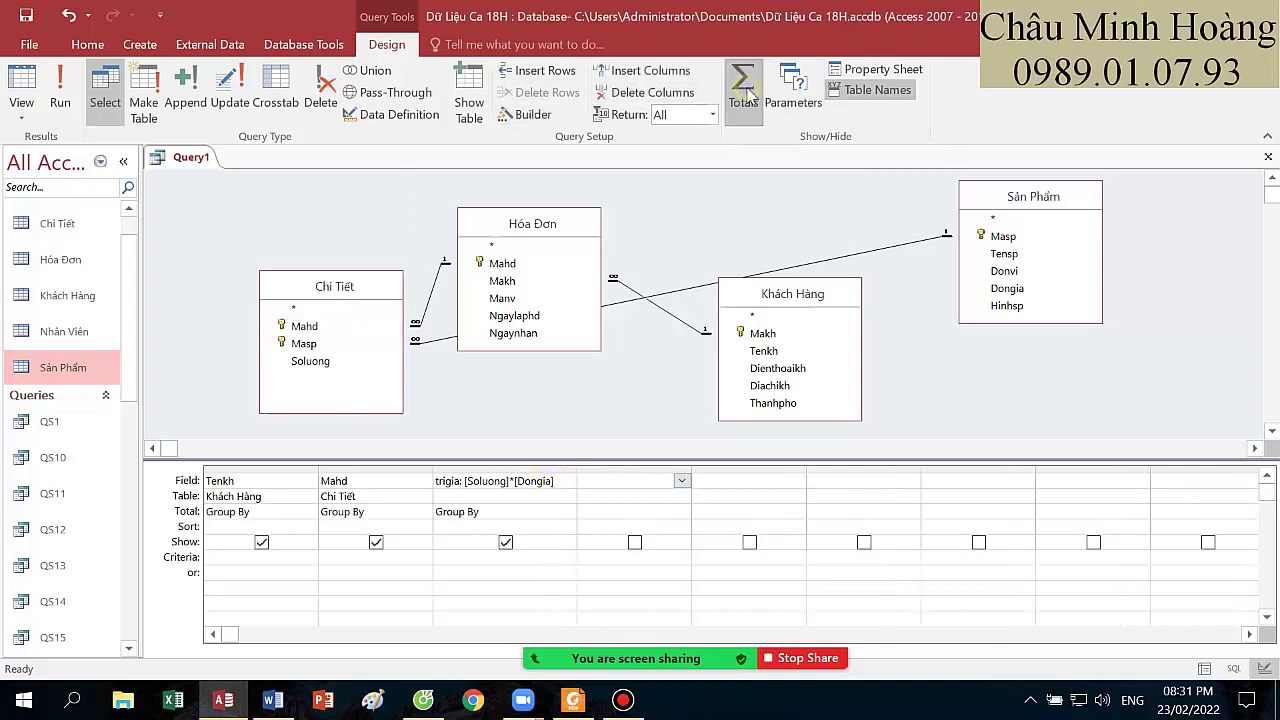
click(424, 513)
click(566, 511)
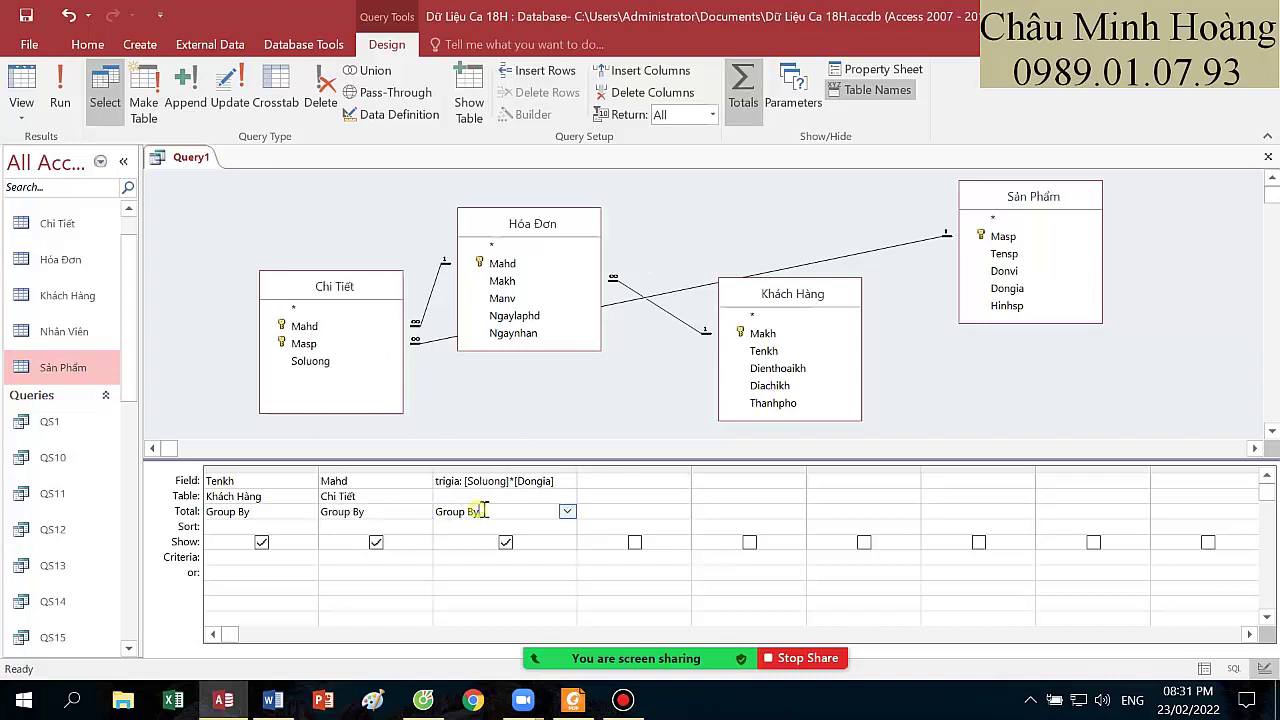
click(566, 511)
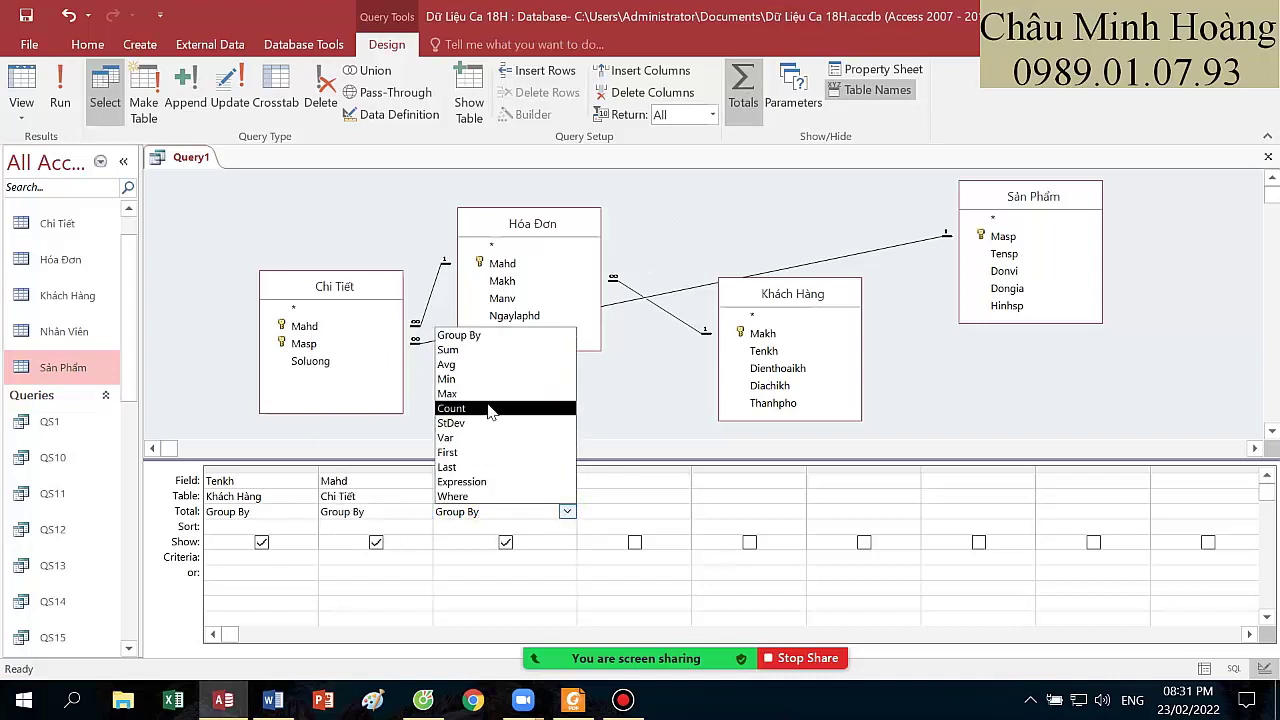
click(466, 349)
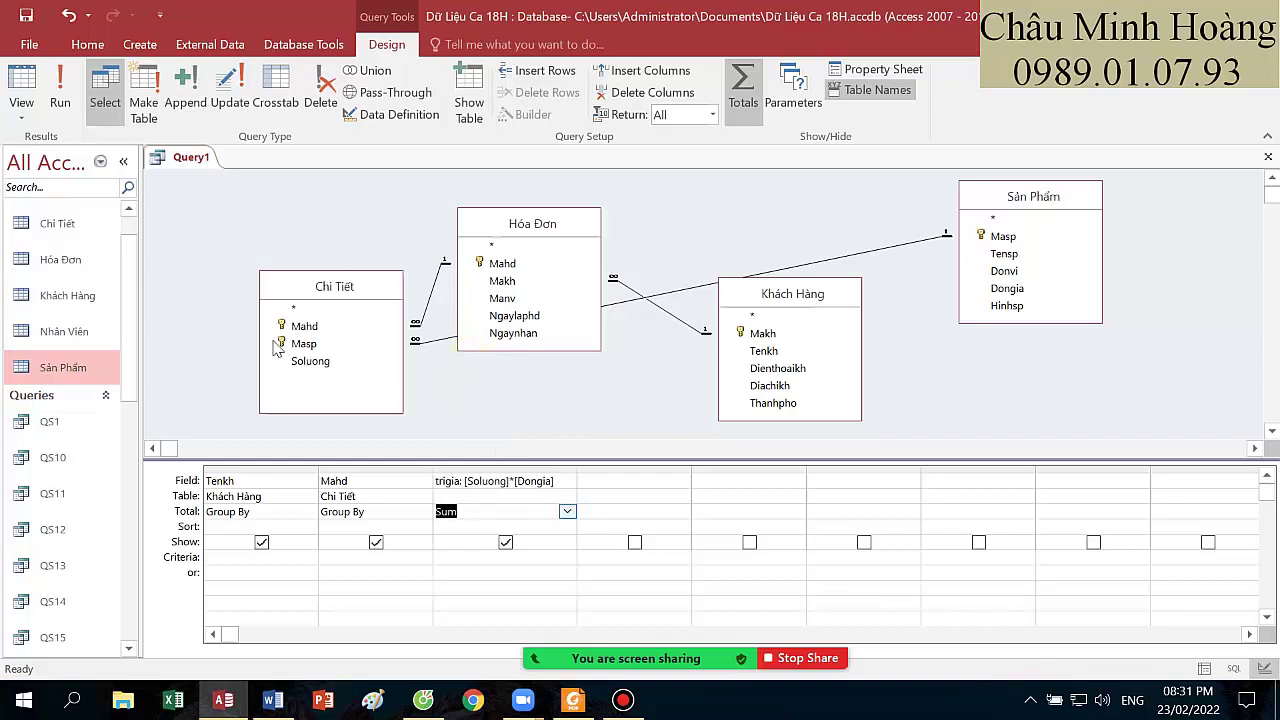
- Run the totals query, check it against the QT2 exercise in the PDF, and save it as QT2
click(60, 90)
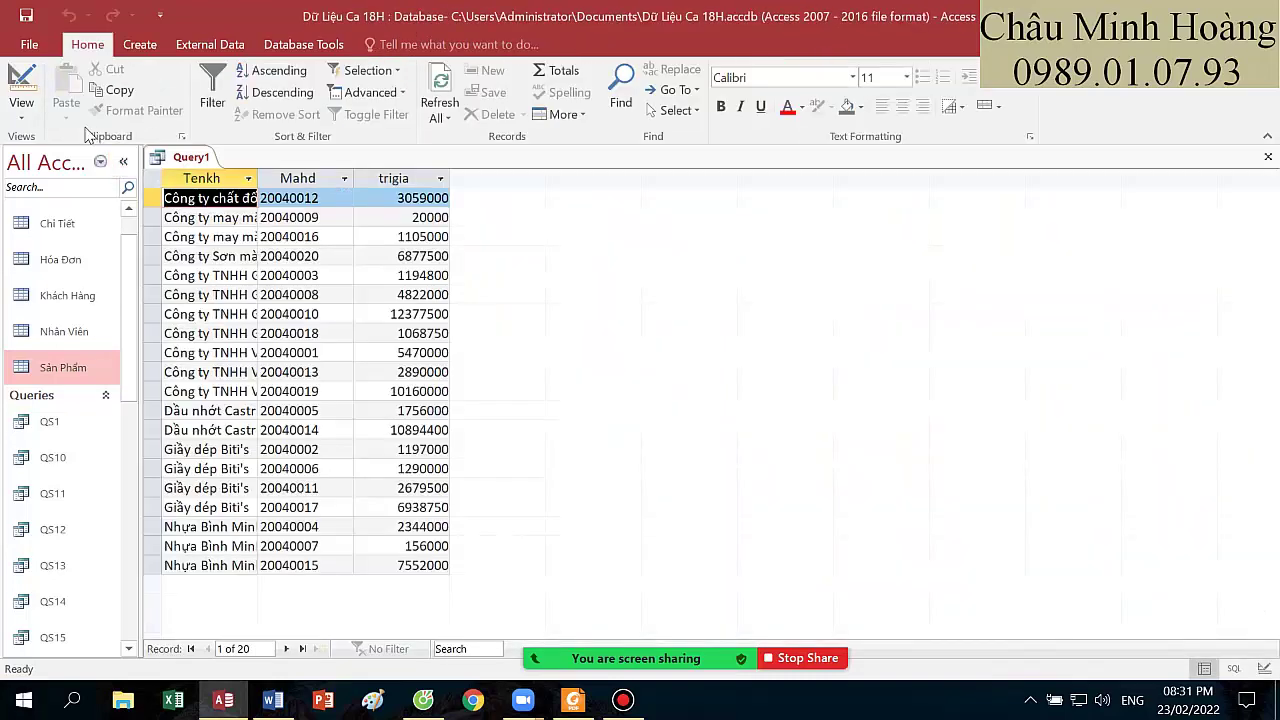
click(21, 92)
click(574, 700)
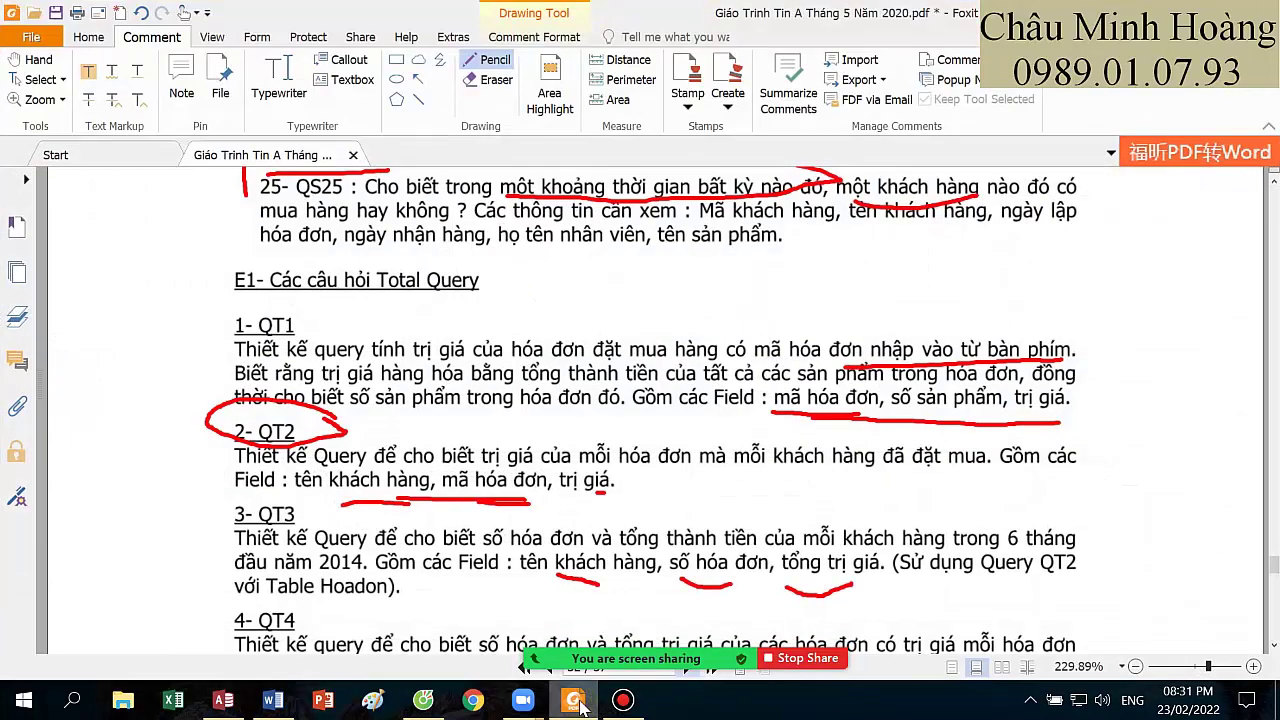
click(574, 700)
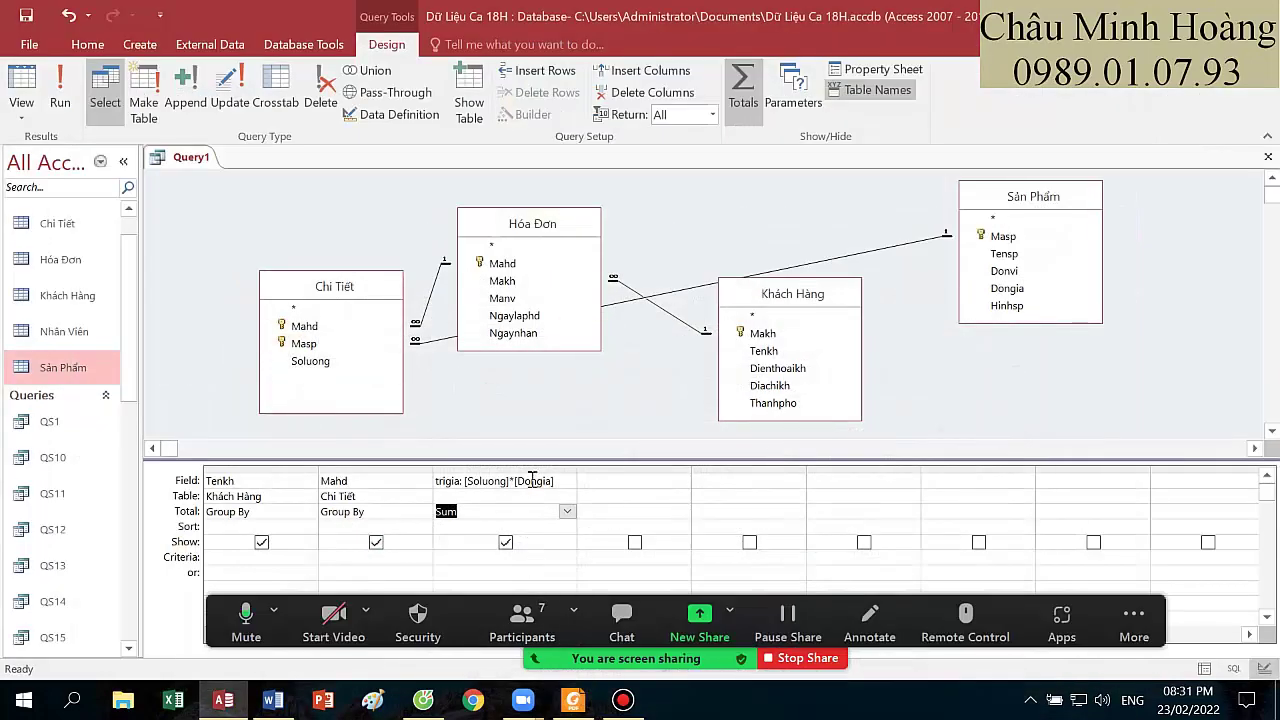
key(ctrl+s)
text(QT2)
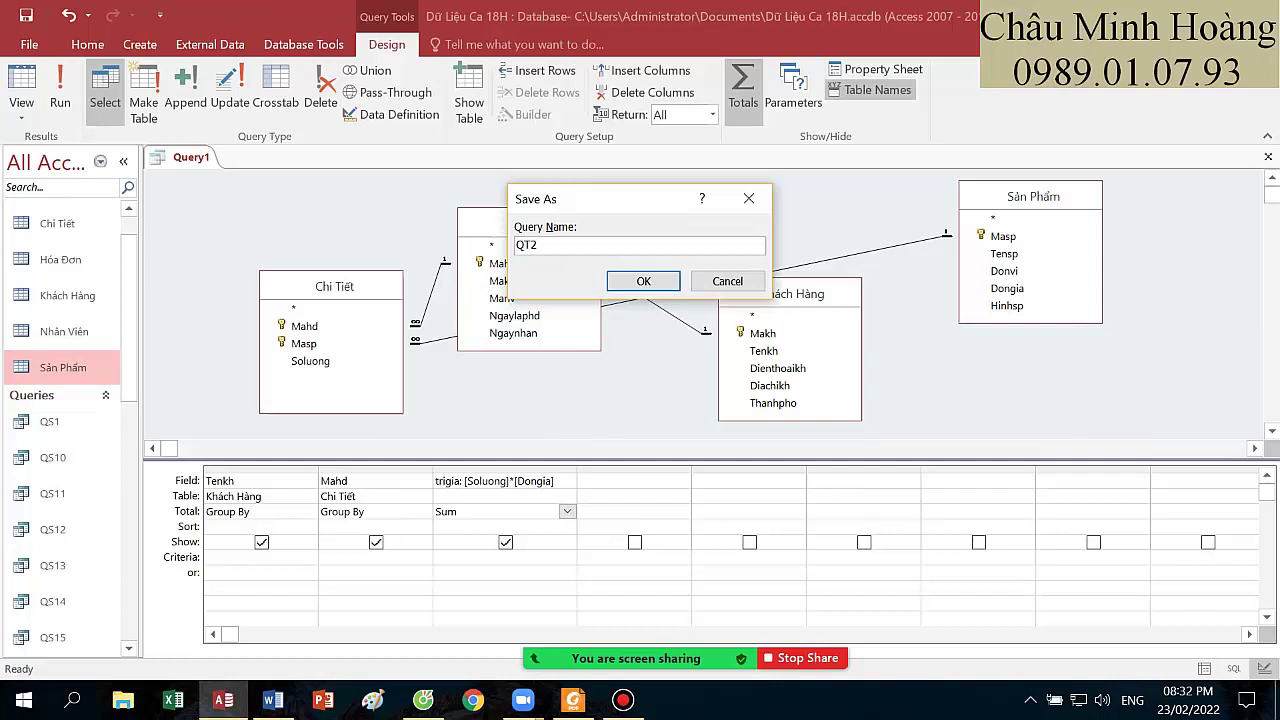
key(Return)
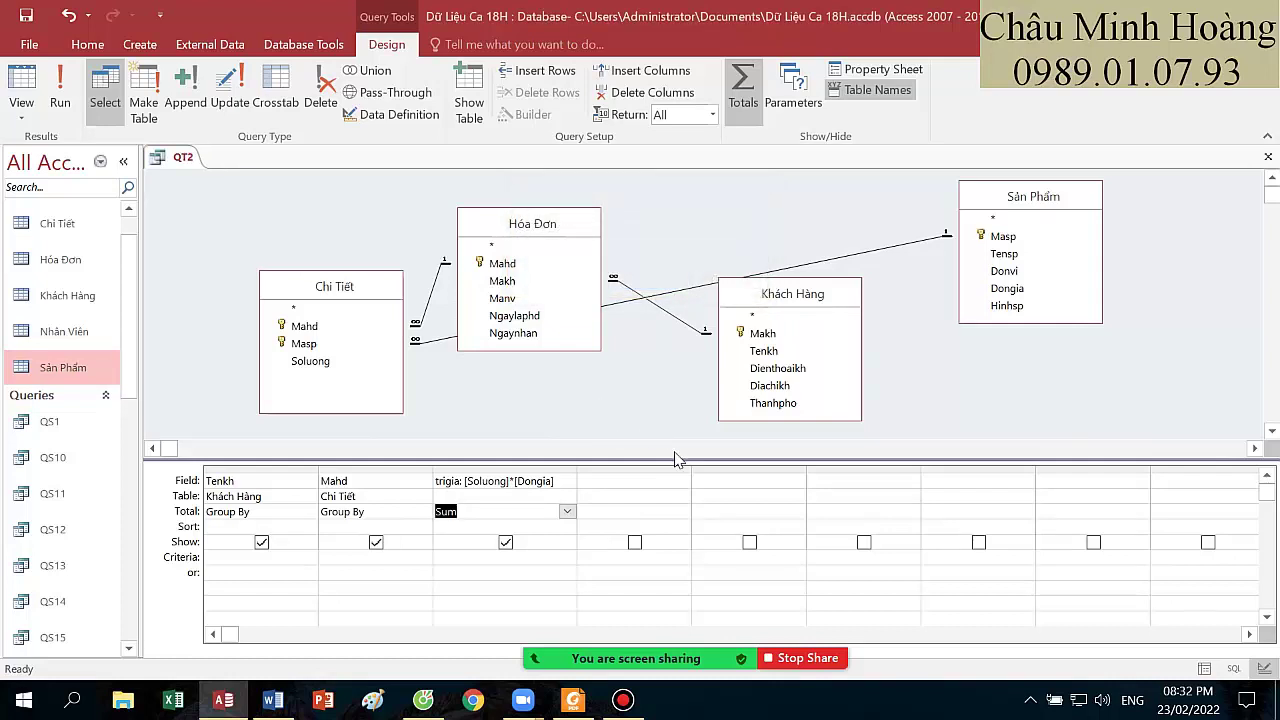
- In the PDF, bracket exercises QT3 to QT5 and mark QT3's six-month period, the 500000 limit and the 8000000 limit in pencil
click(623, 700)
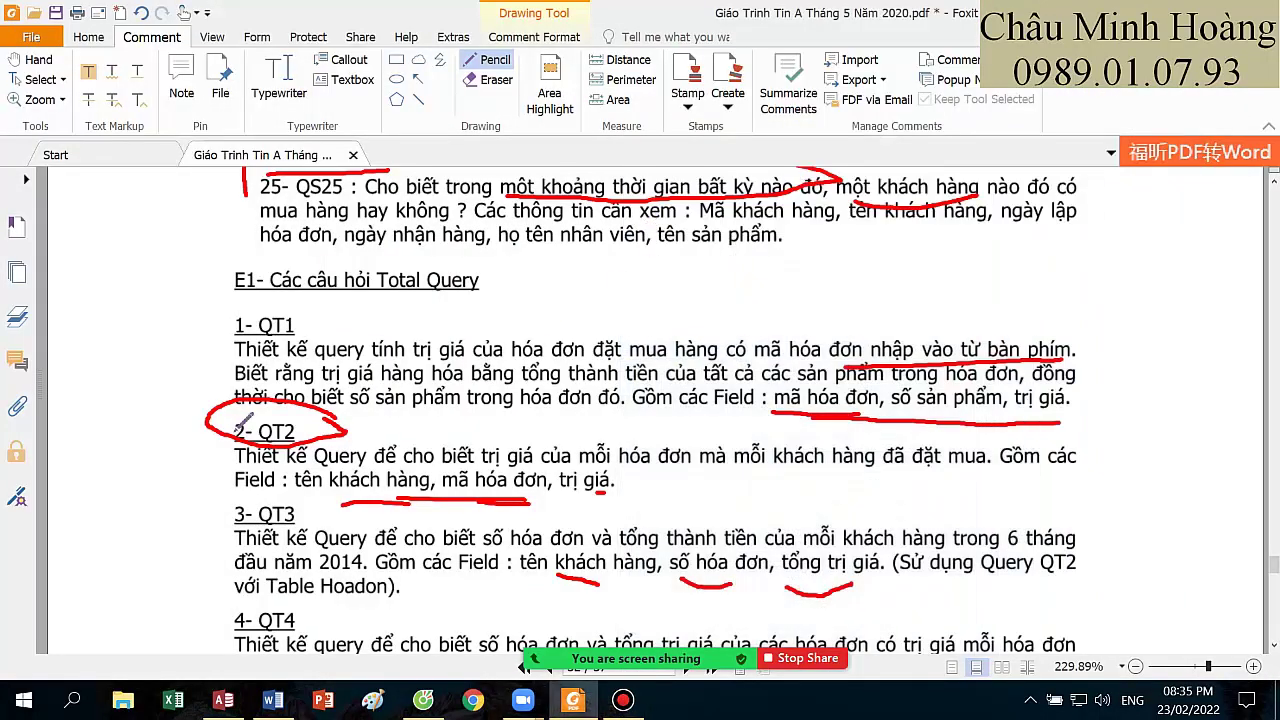
scroll(245, 415, down, 3)
drag(215, 397, 208, 612)
scroll(395, 500, down, 1)
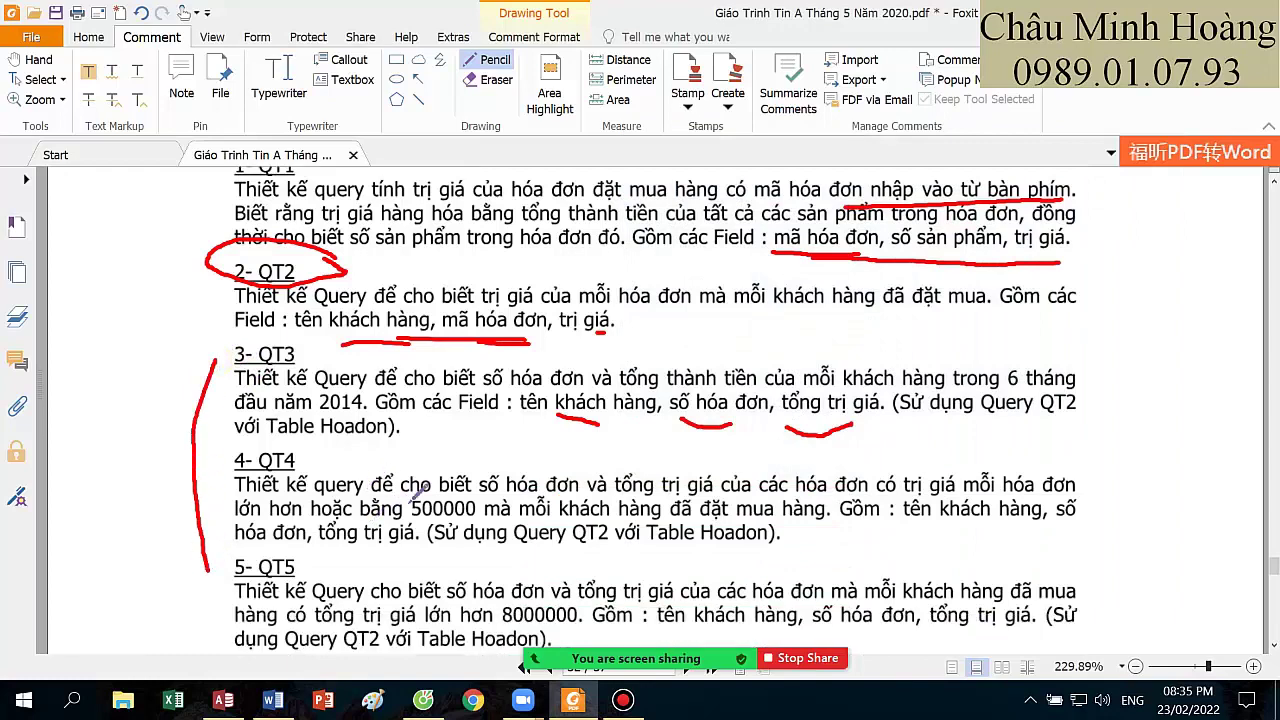
mouse_move(1110, 358)
mouse_down()
mouse_move(1031, 333)
mouse_move(822, 354)
mouse_up()
drag(958, 390, 1070, 388)
scroll(1060, 388, down, 1)
drag(411, 480, 476, 480)
drag(438, 587, 560, 586)
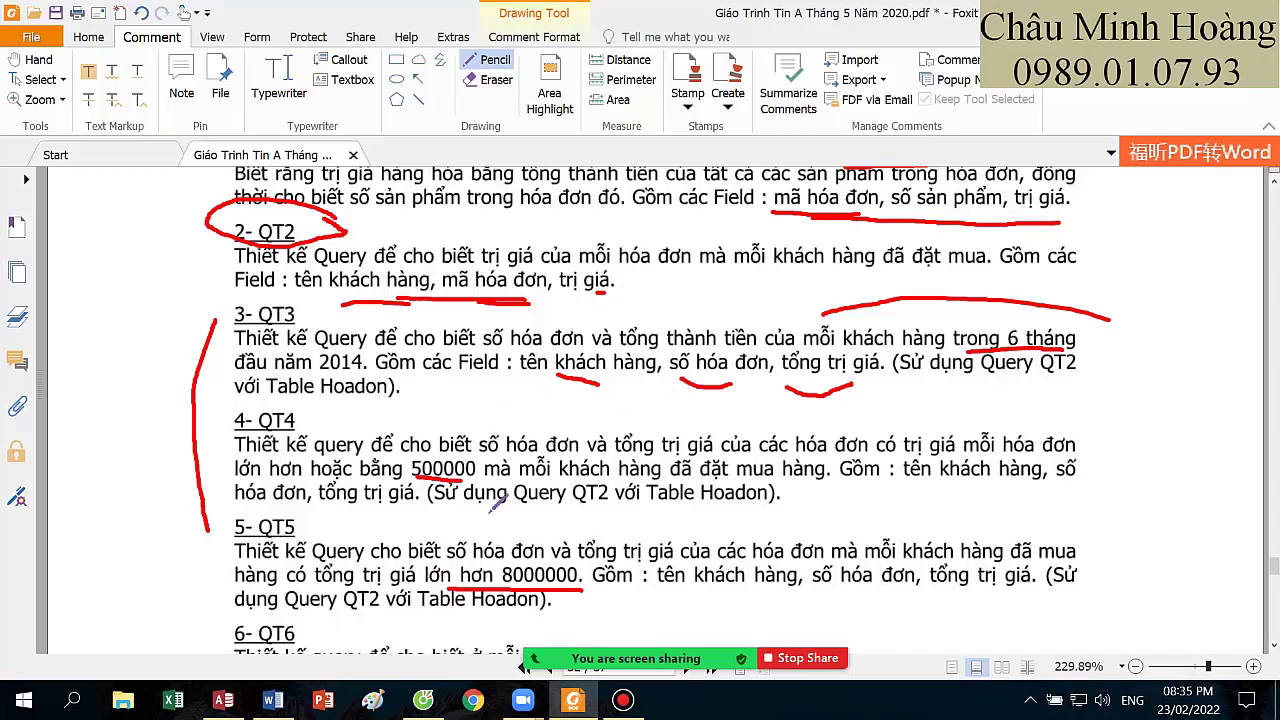
- Share the Access window in Zoom and create a new query design there with the Hóa Đơn table and the QT2 query
mouse_move(664, 650)
click(692, 628)
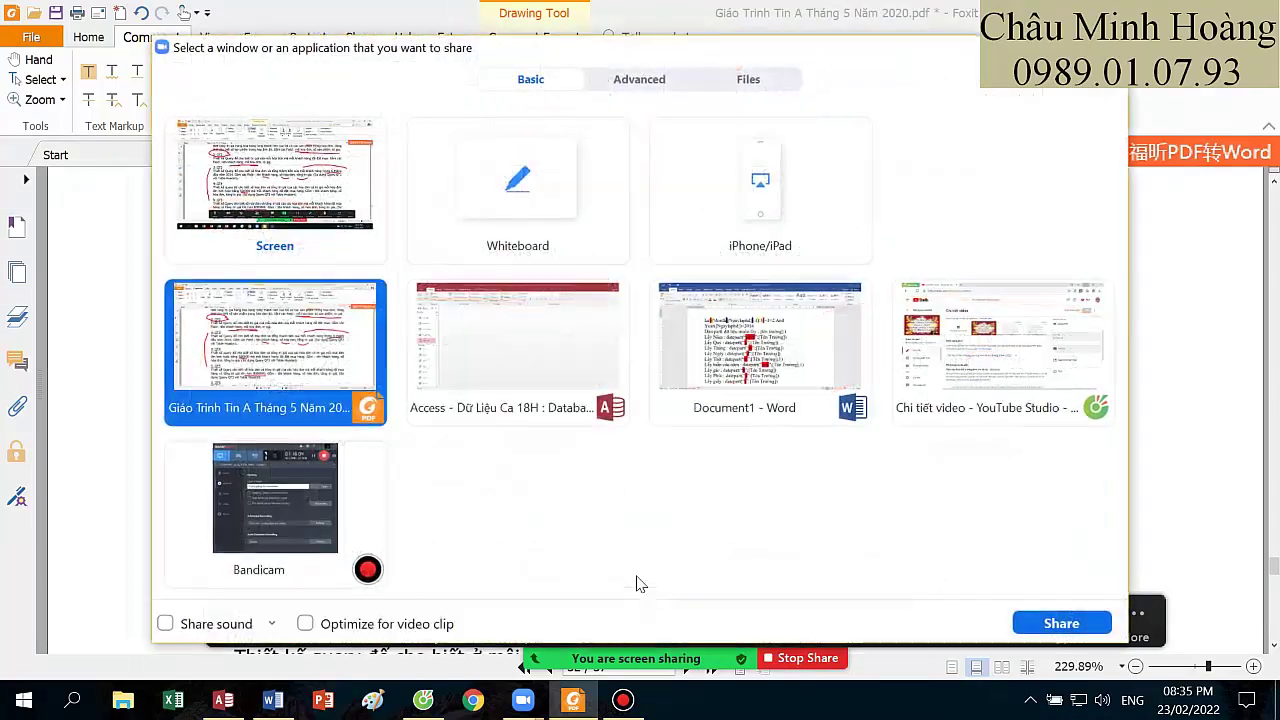
double_click(509, 345)
click(140, 44)
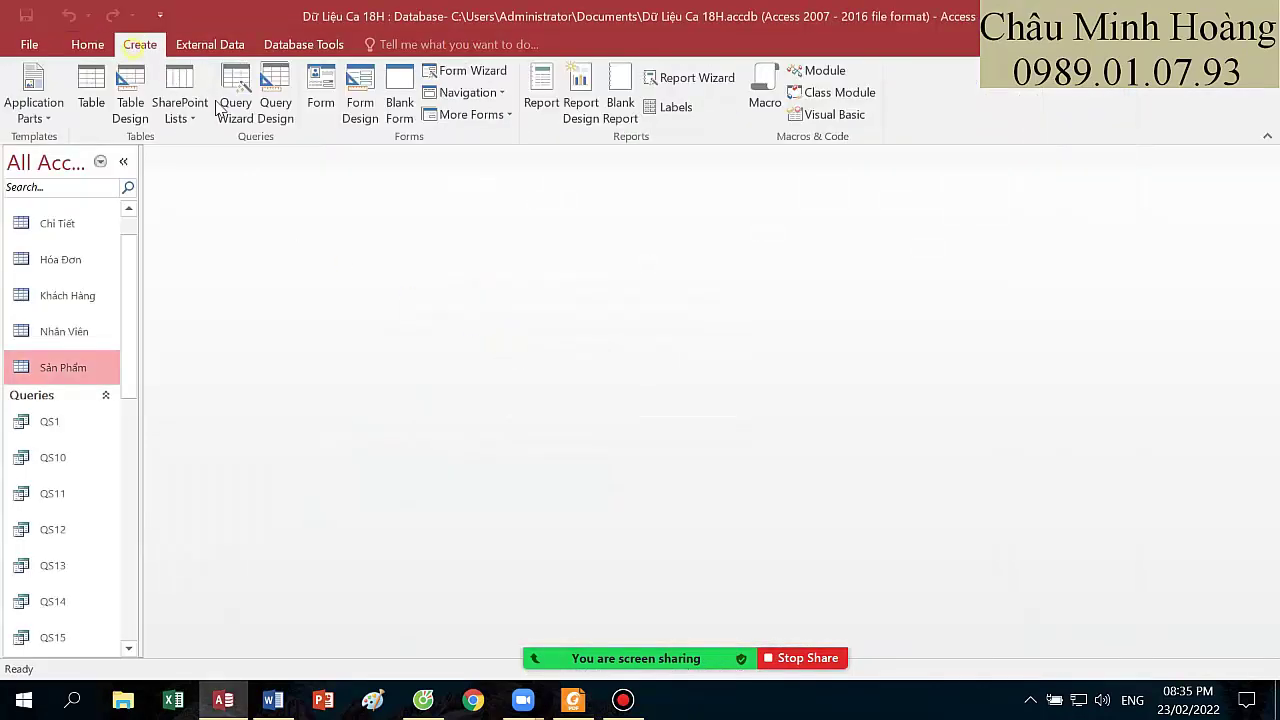
click(272, 100)
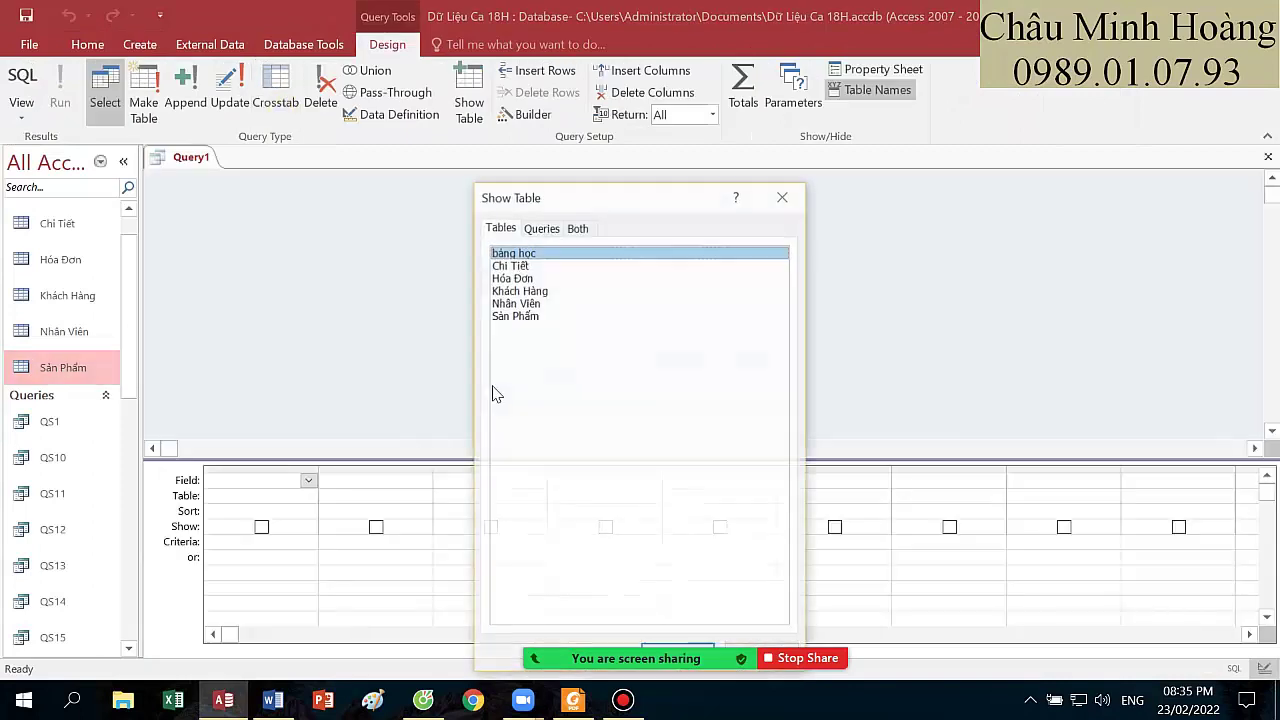
double_click(512, 278)
click(540, 228)
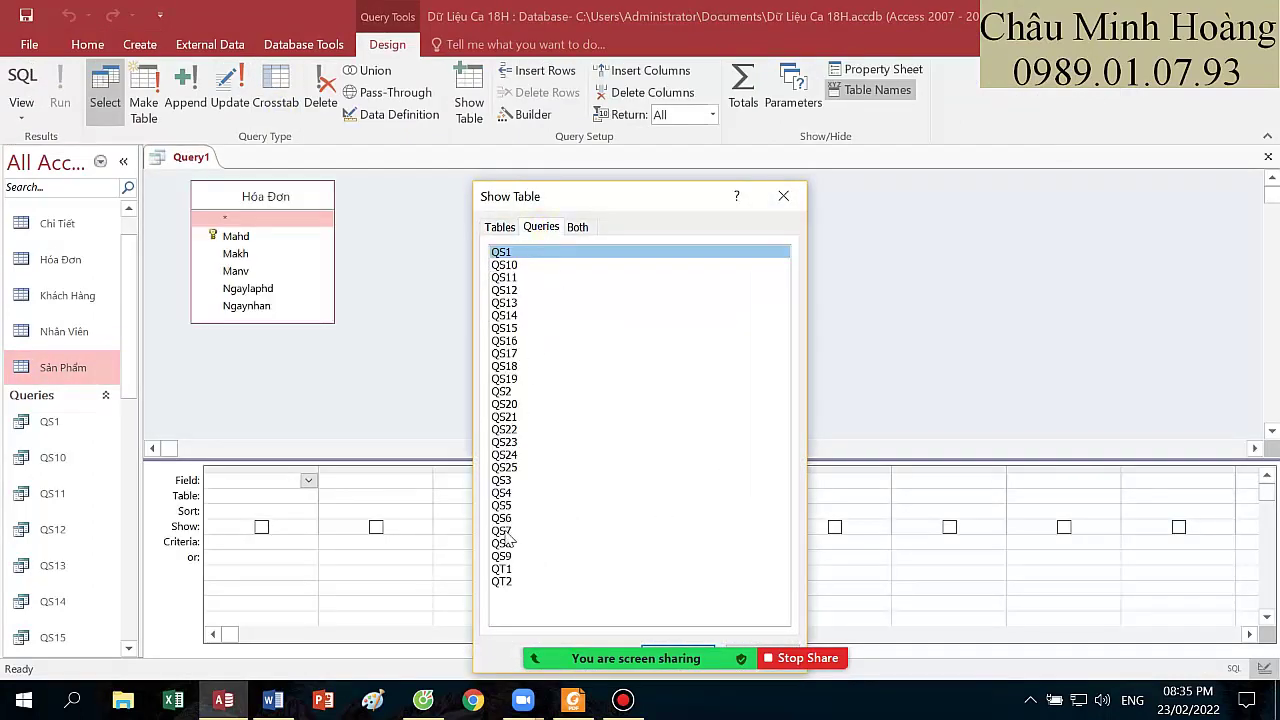
double_click(510, 584)
click(783, 196)
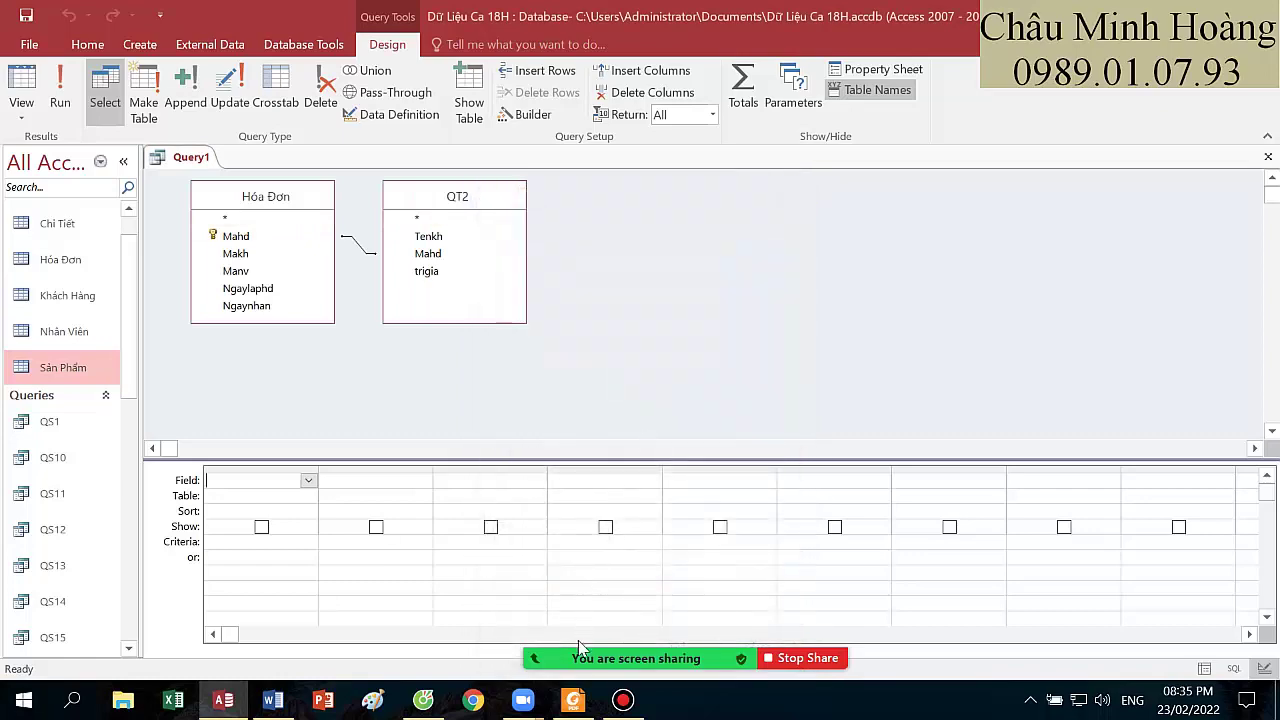
- After checking QT3 in the PDF, add Tenkh from QT2, sohoadon: Mahd from Hóa Đơn and tongtrigia: trigia from QT2
click(572, 700)
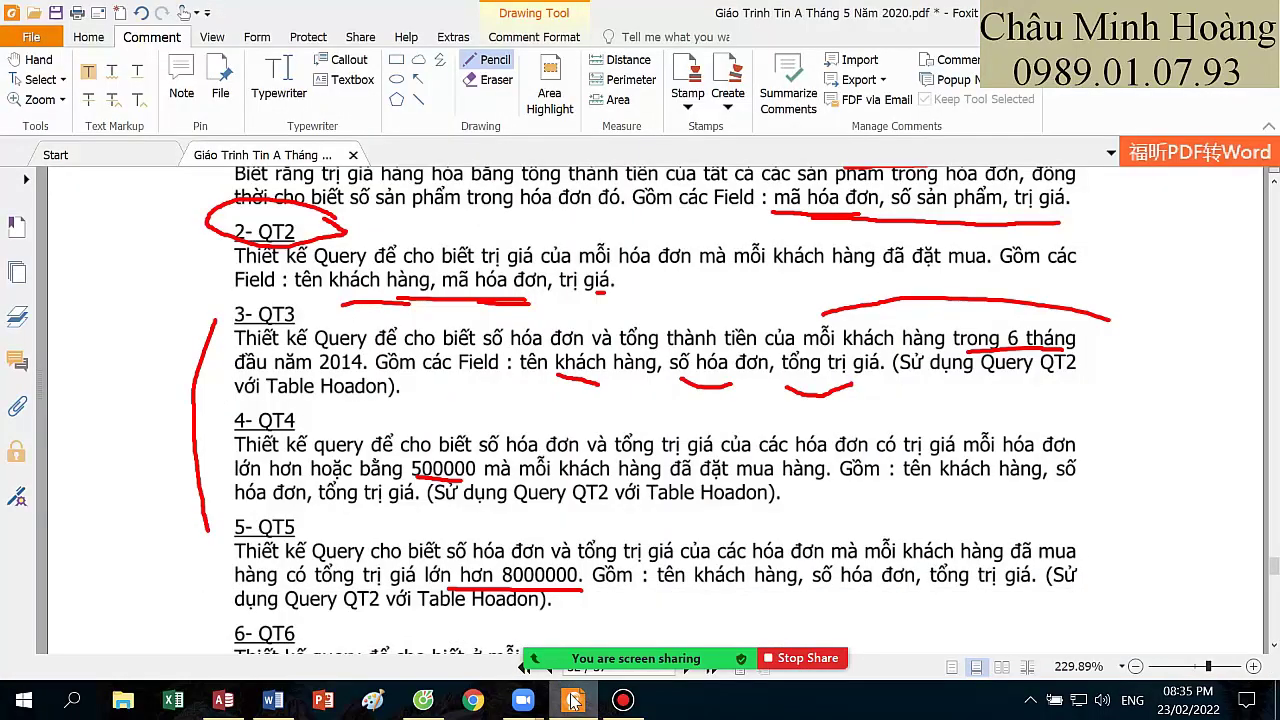
click(572, 700)
click(441, 237)
double_click(430, 237)
click(440, 254)
click(343, 481)
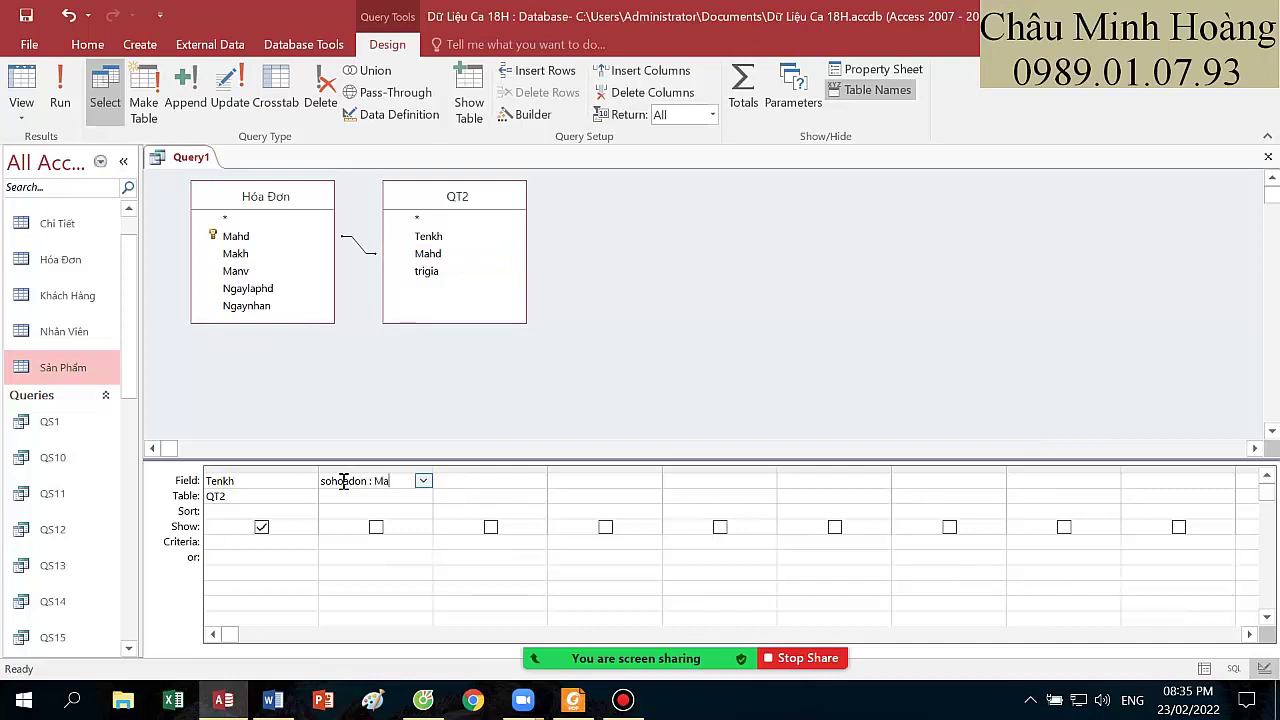
key(Tab)
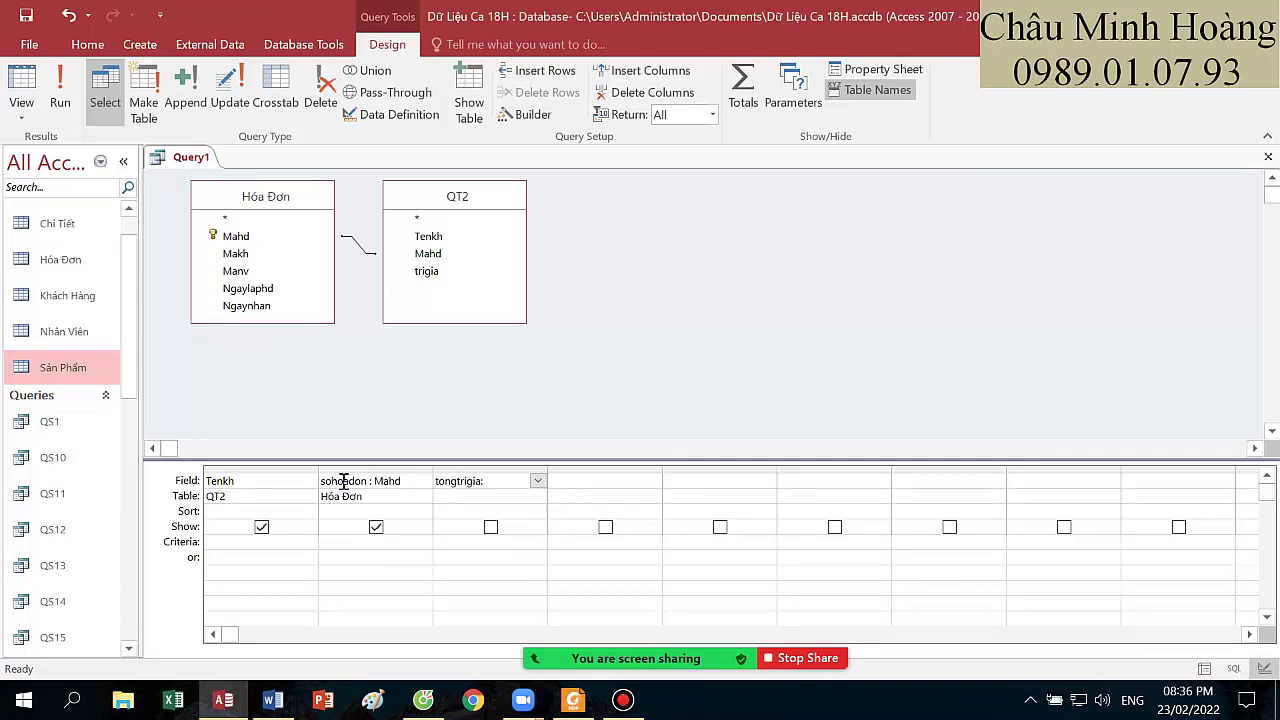
key(Tab)
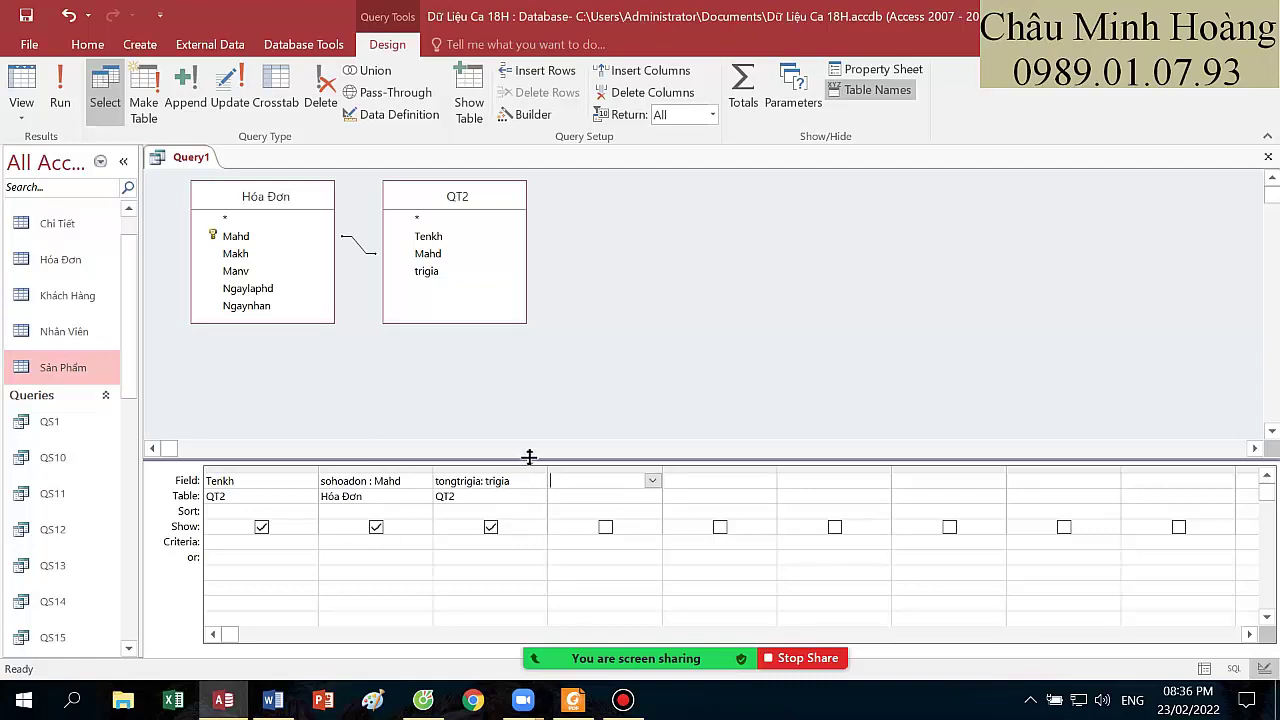
- Add Ngaylaphd from Hóa Đơn and, after checking QT3 in the PDF, set its criterion to month([Ngaylaphd]) < 7 and year([Ngaylaphd]) = 2014
drag(266, 288, 651, 541)
click(576, 700)
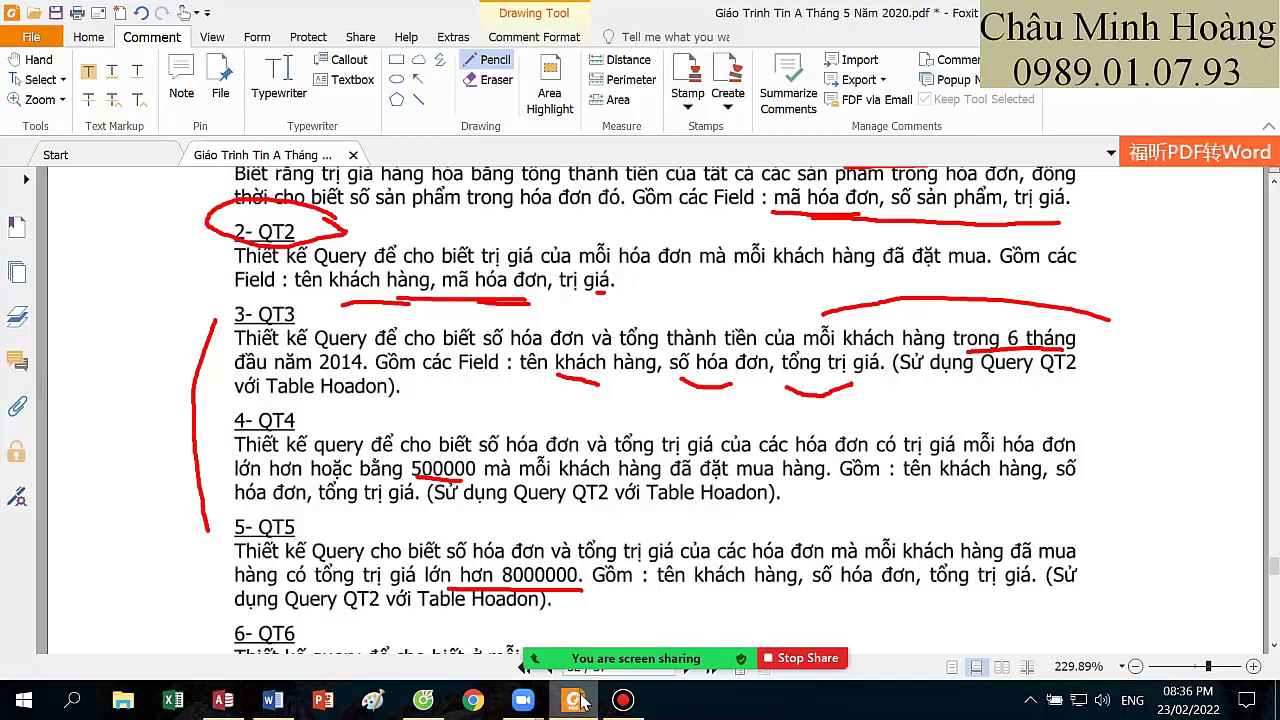
click(578, 700)
right_click(590, 543)
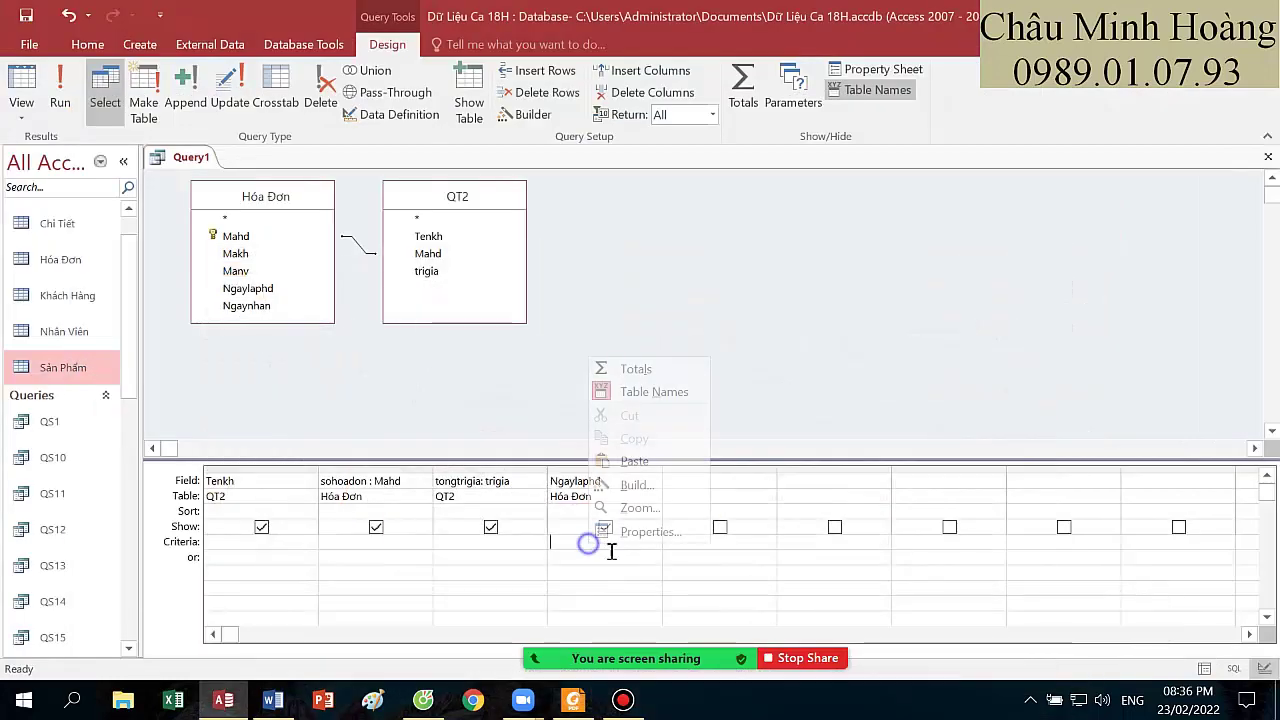
click(638, 515)
text(month(ơ[Ngaylap)
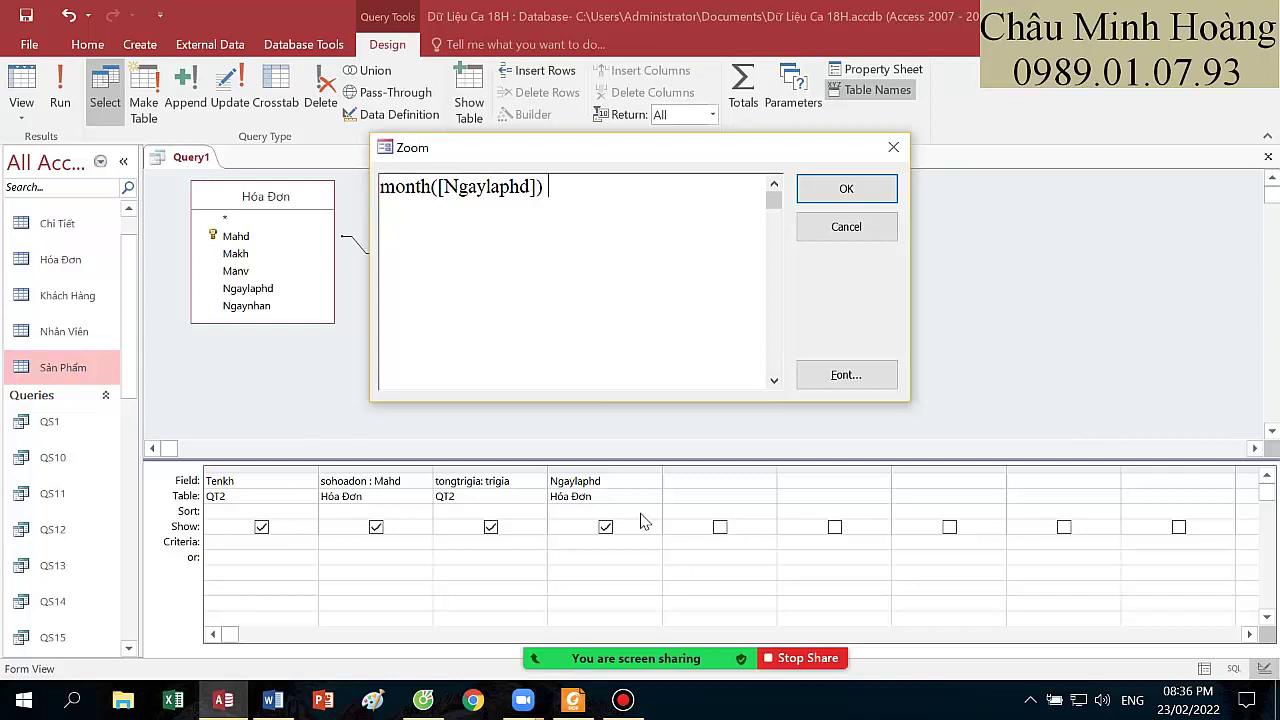
text(hd]) < 7 and year([Ngaylaphd]) = 2014)
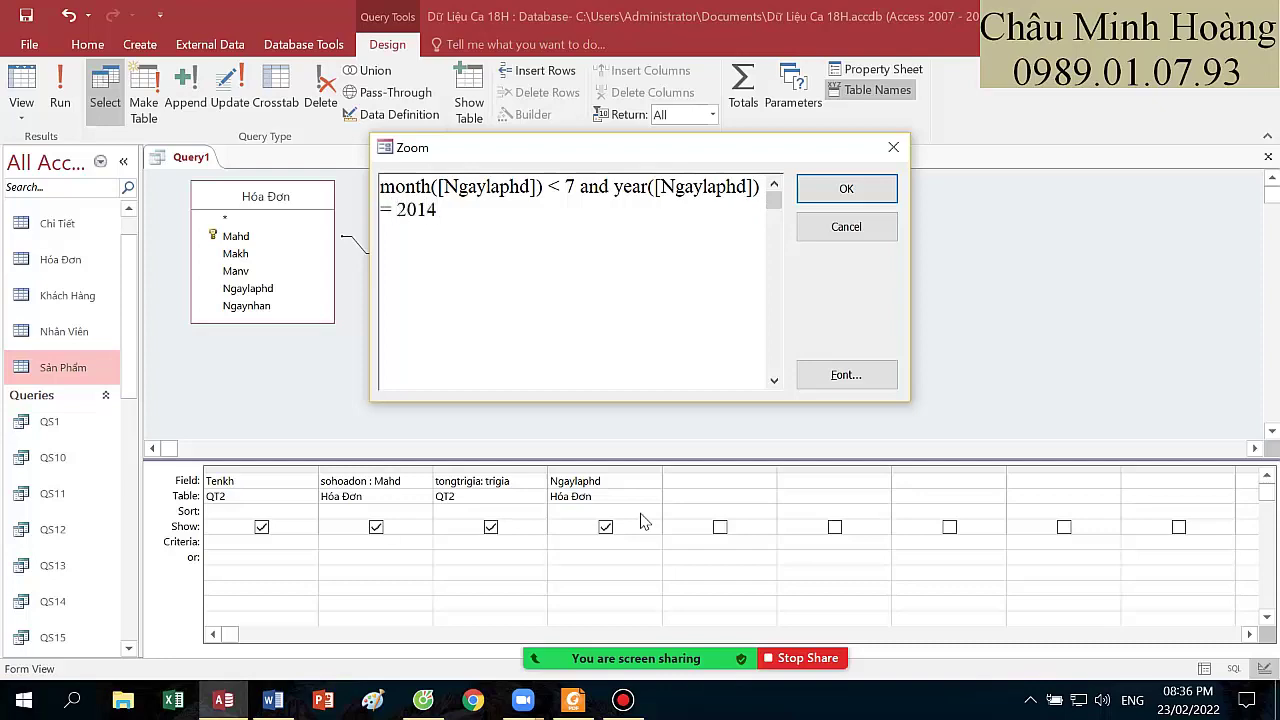
key(Return)
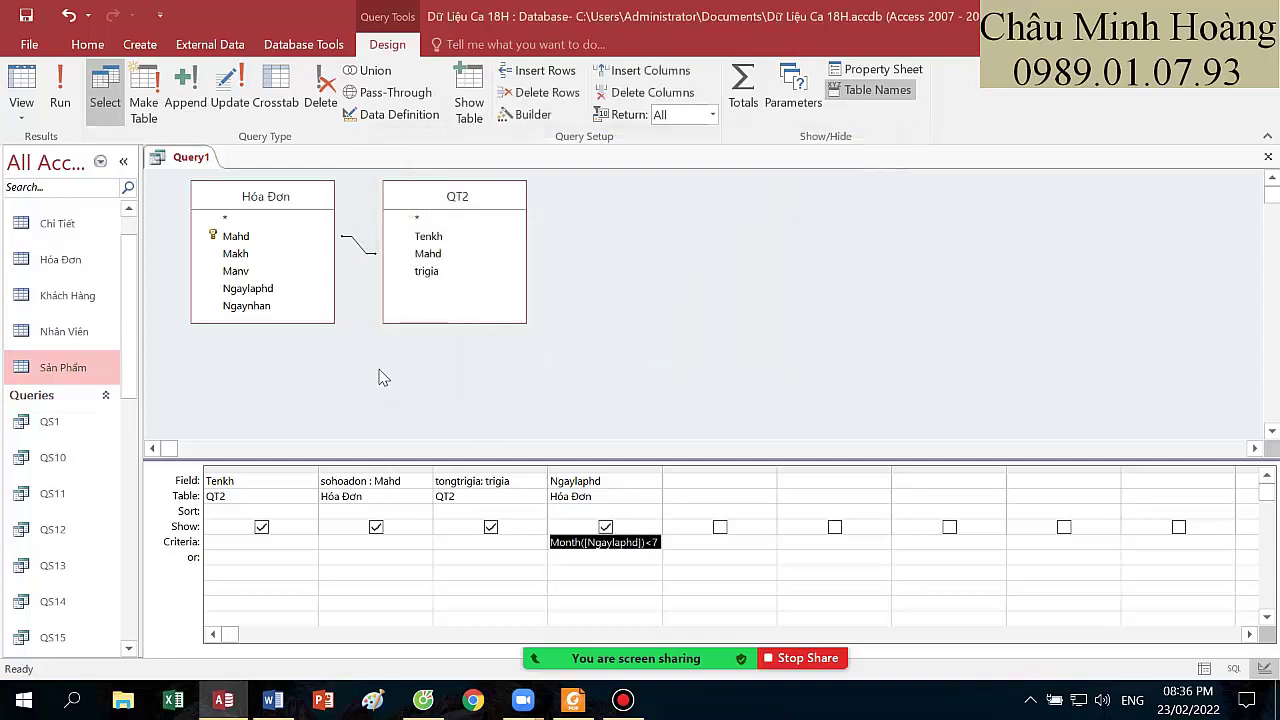
- Run the query as a check, then in its design fit the Ngaylaphd column to its criterion and exclude that field from the results
click(60, 100)
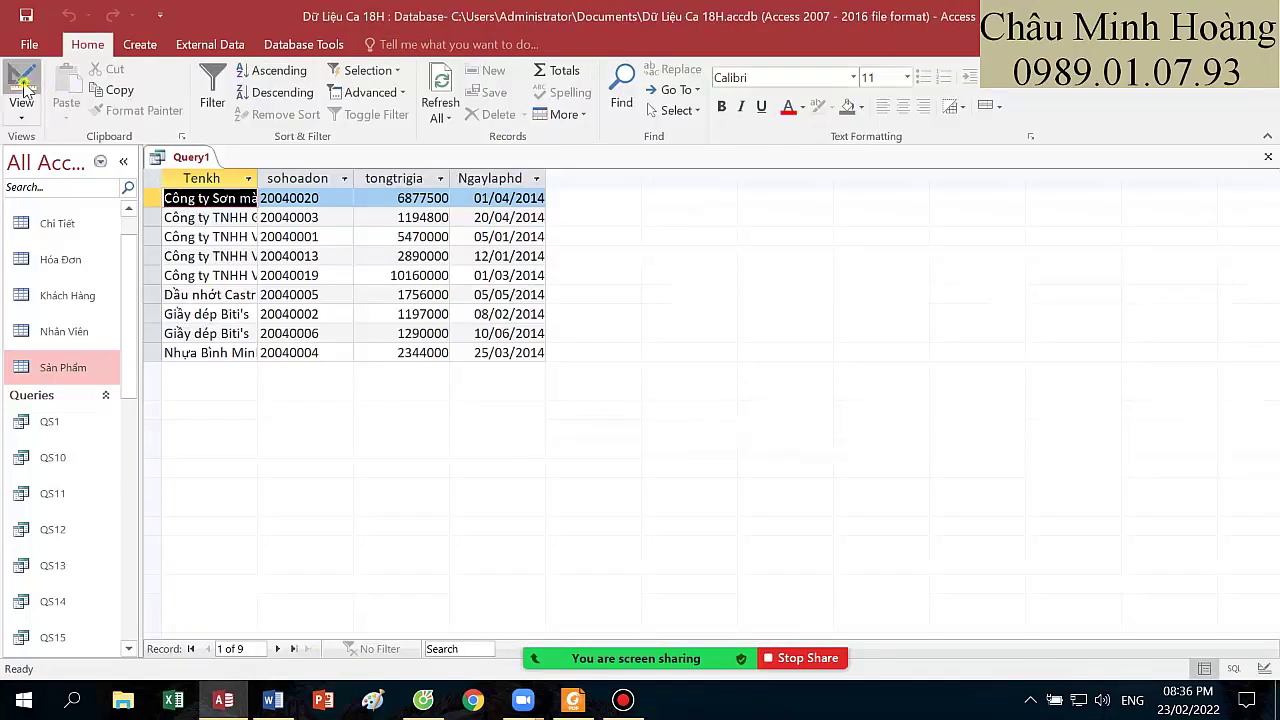
click(21, 85)
double_click(661, 466)
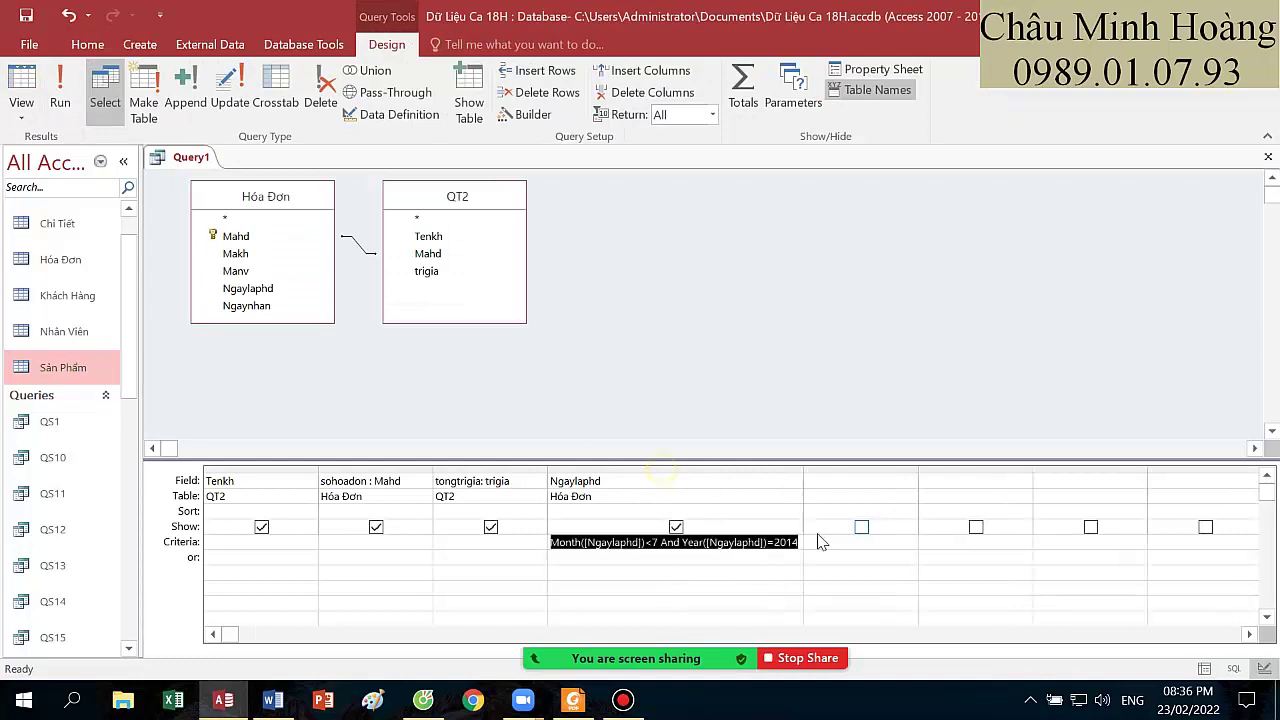
click(676, 526)
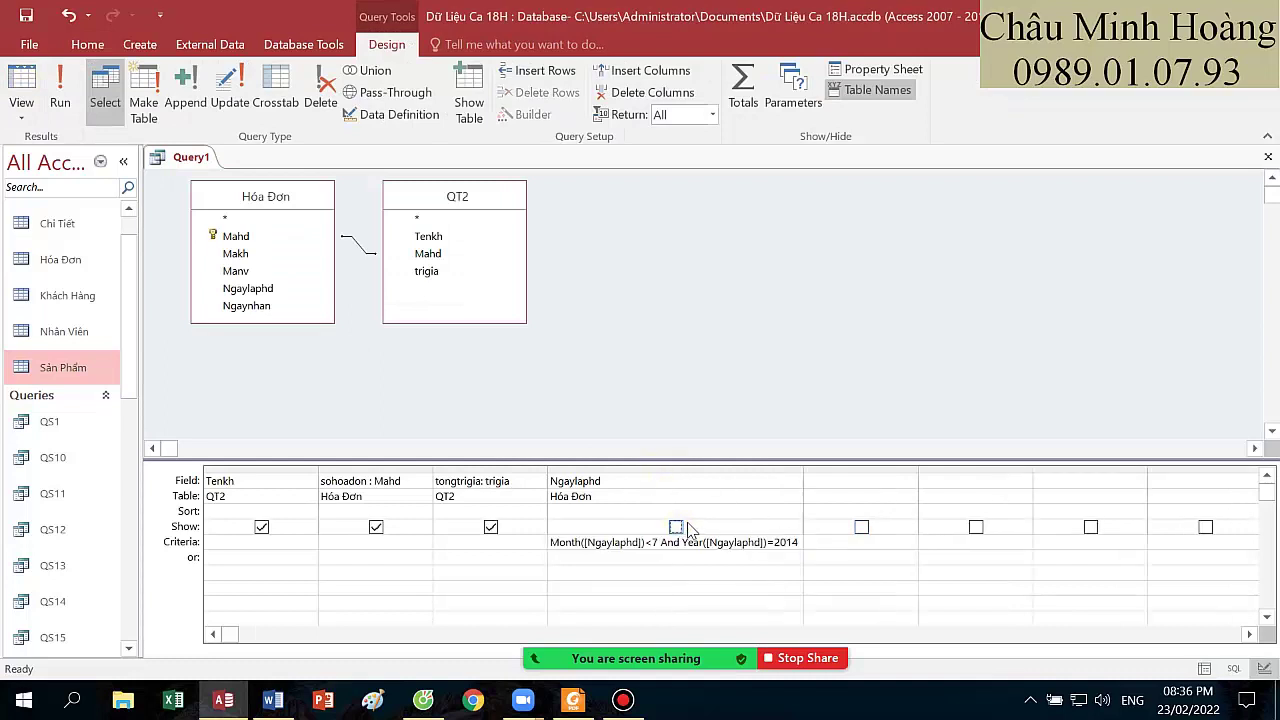
- Turn the query into a totals query with Count for sohoadon and Sum for tongtrigia
click(740, 104)
click(405, 512)
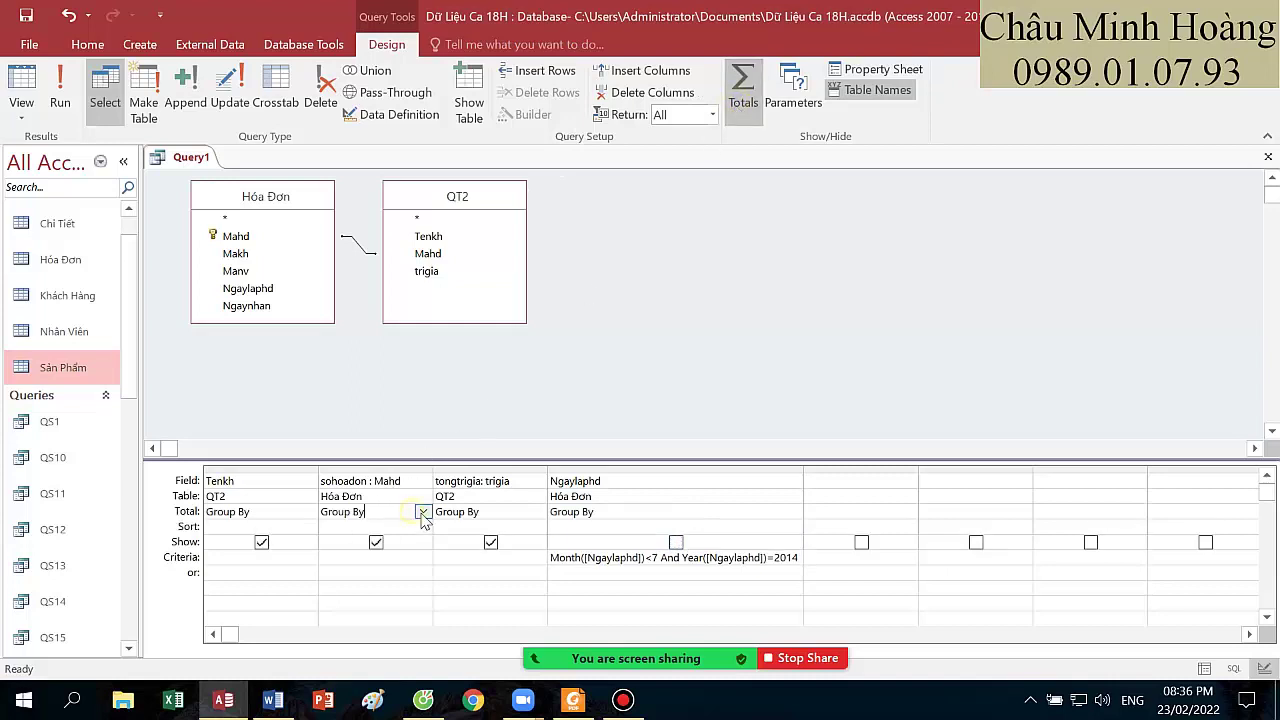
click(423, 511)
key(Escape)
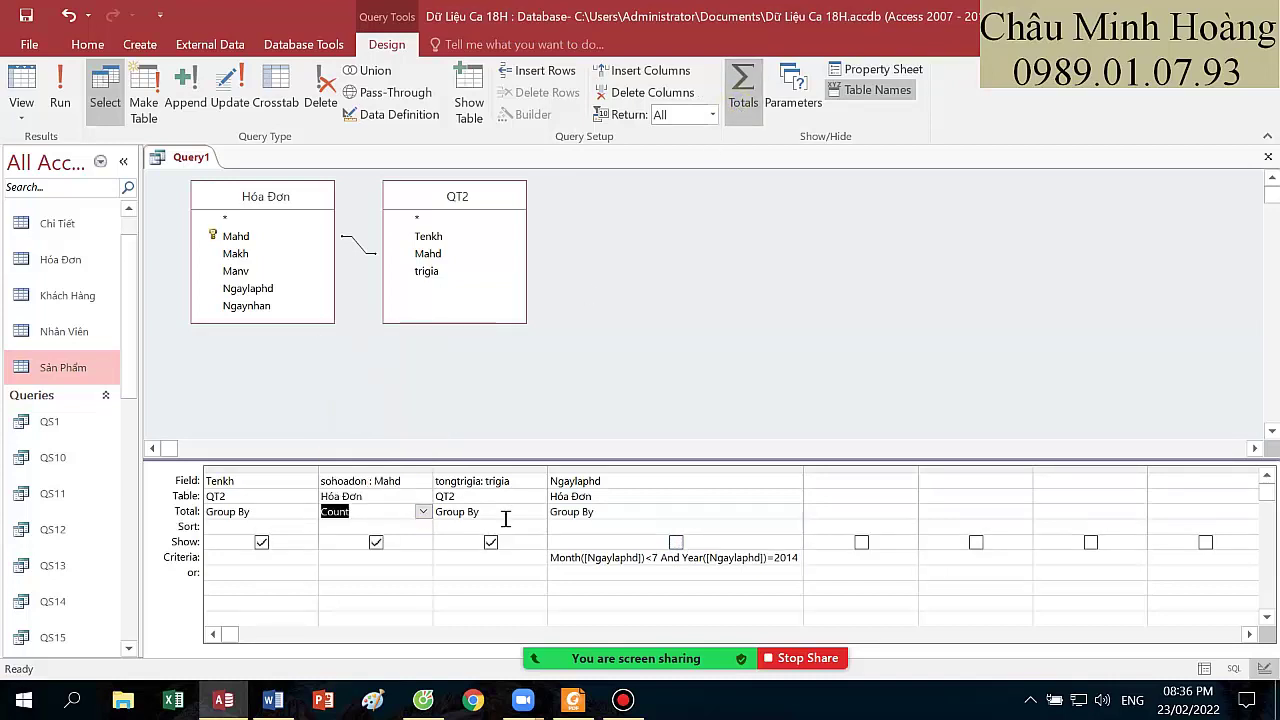
click(523, 511)
click(537, 511)
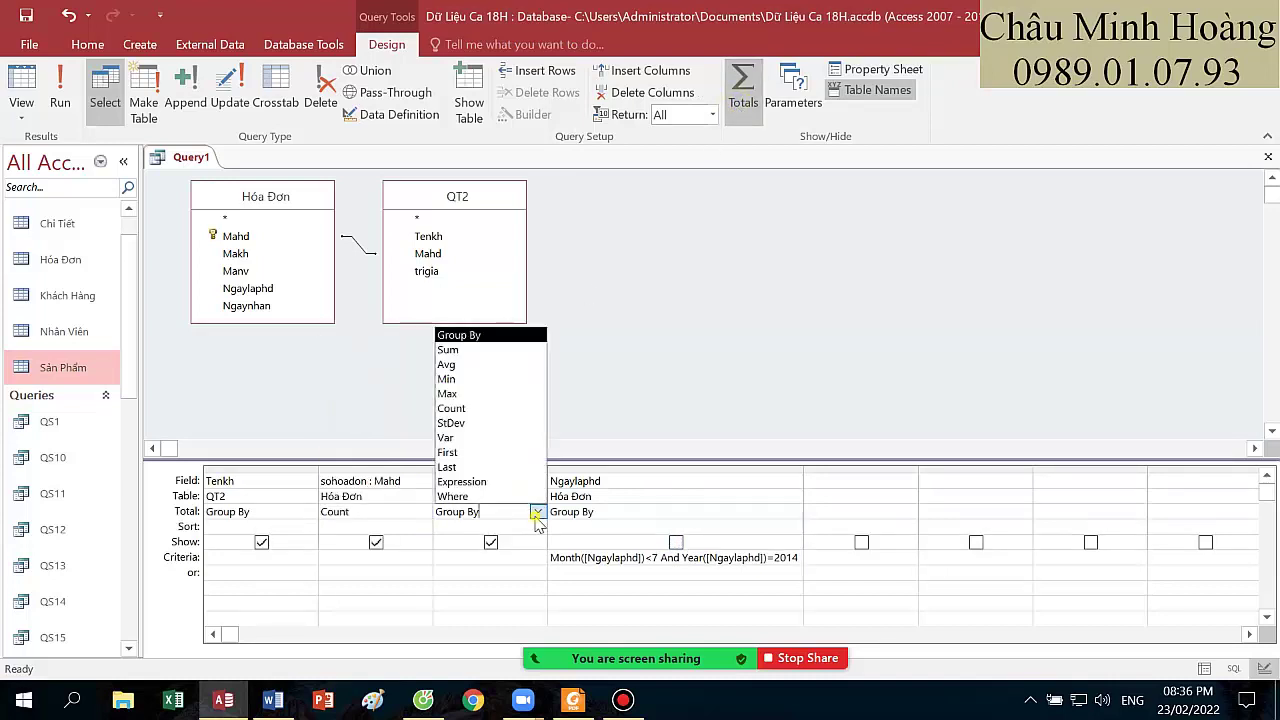
click(466, 350)
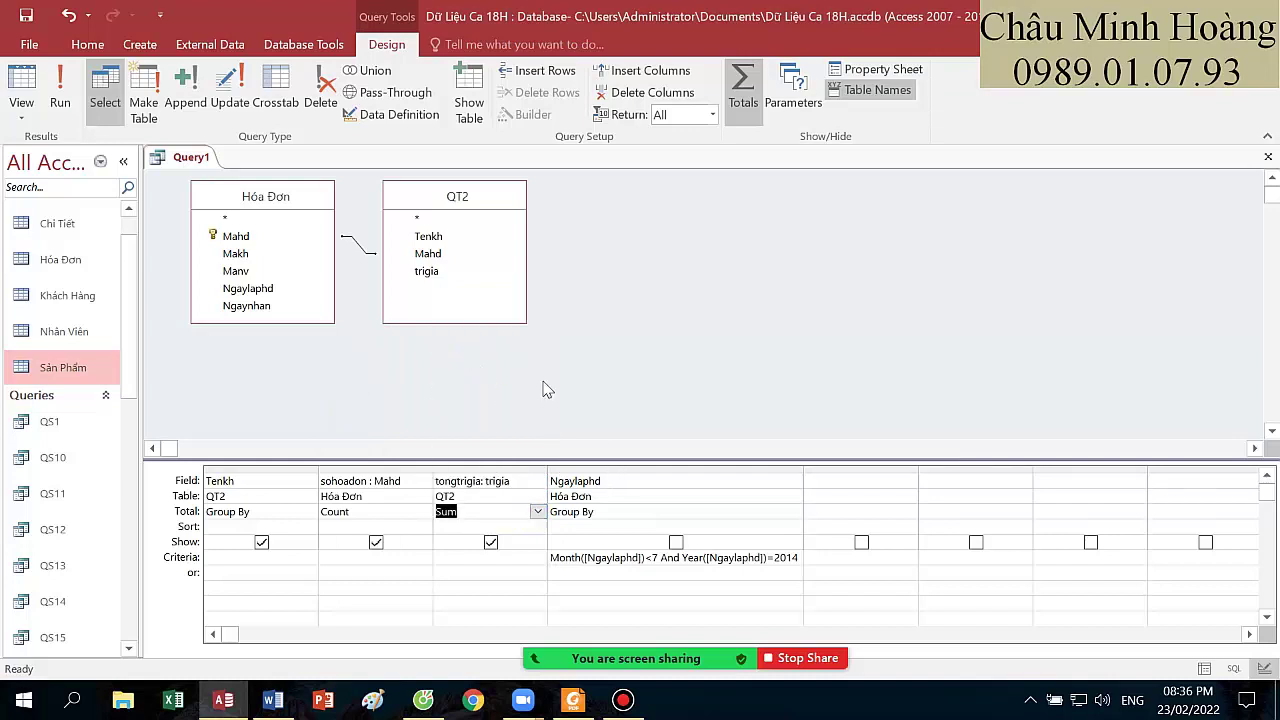
- Run the totals query to check its results, return to its design, and save it as QT3
click(66, 100)
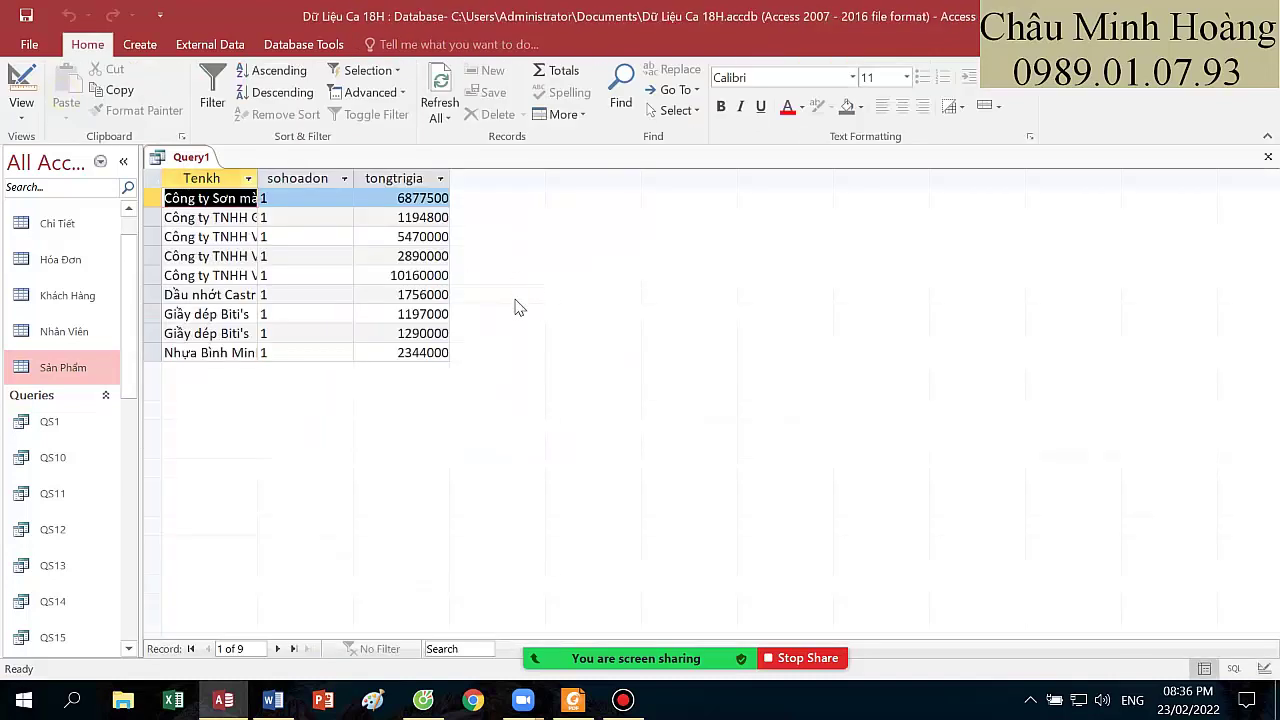
click(21, 80)
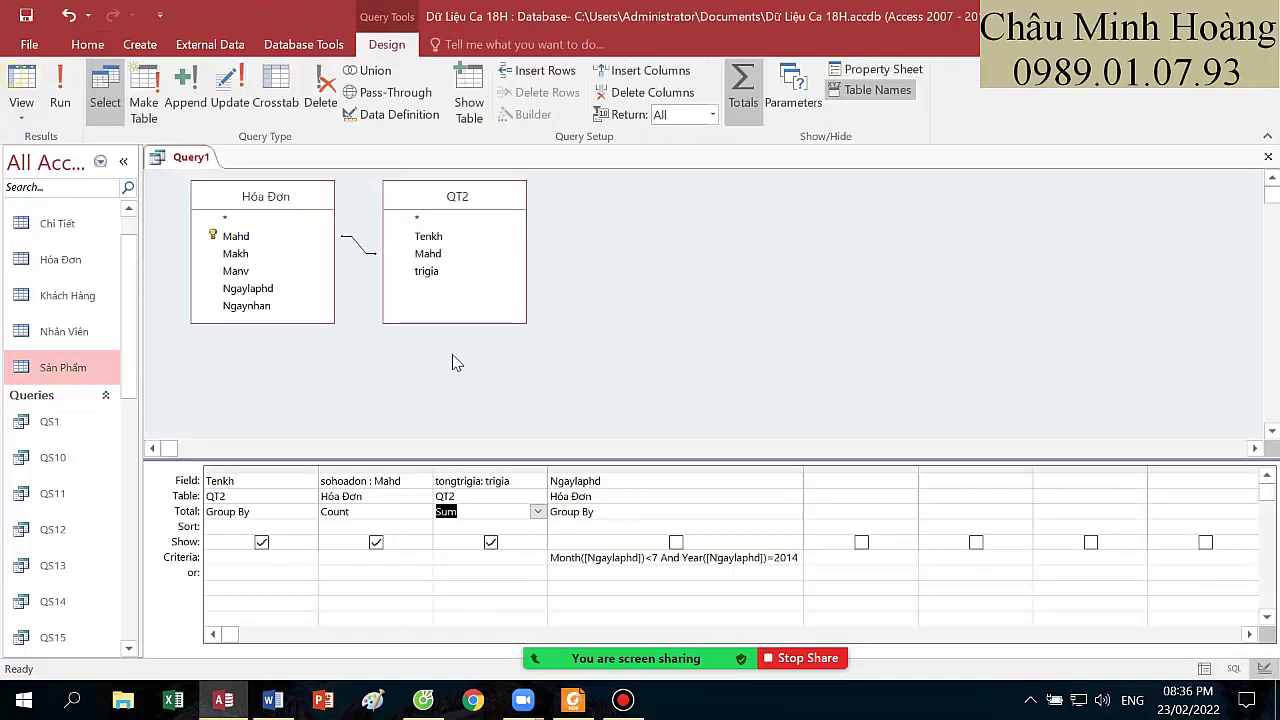
key(ctrl+s)
text(QT3)
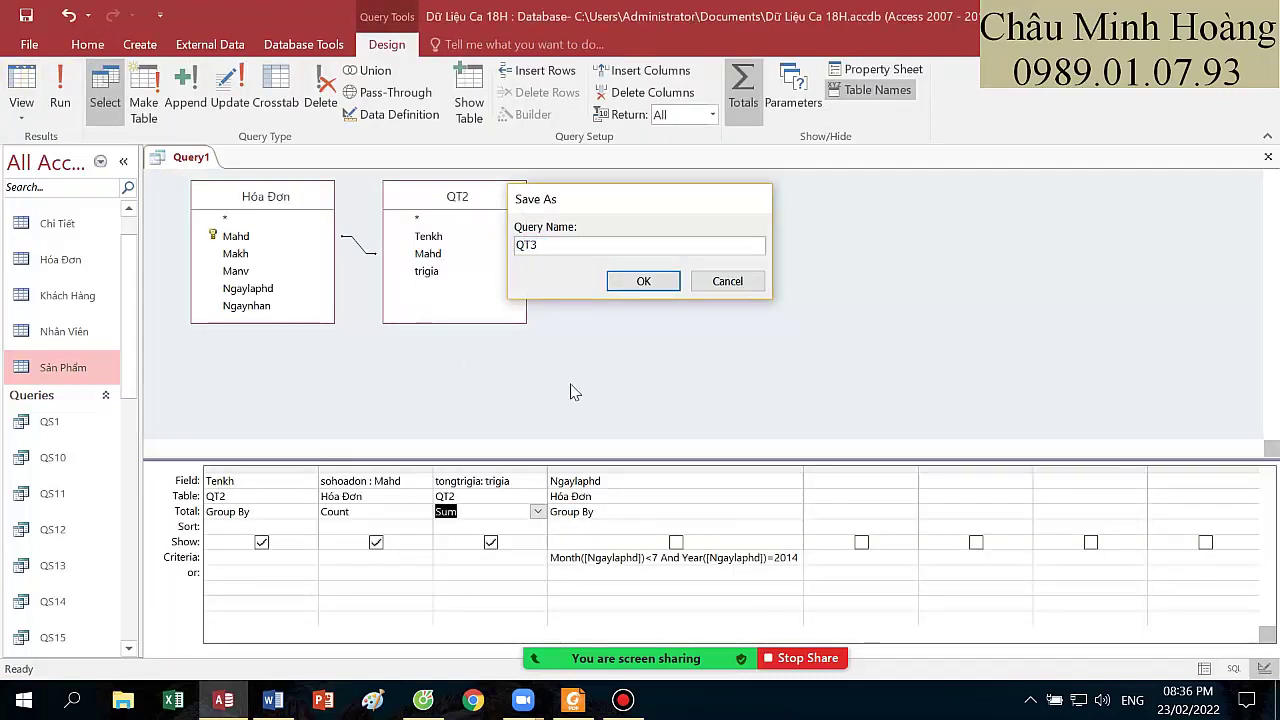
key(Return)
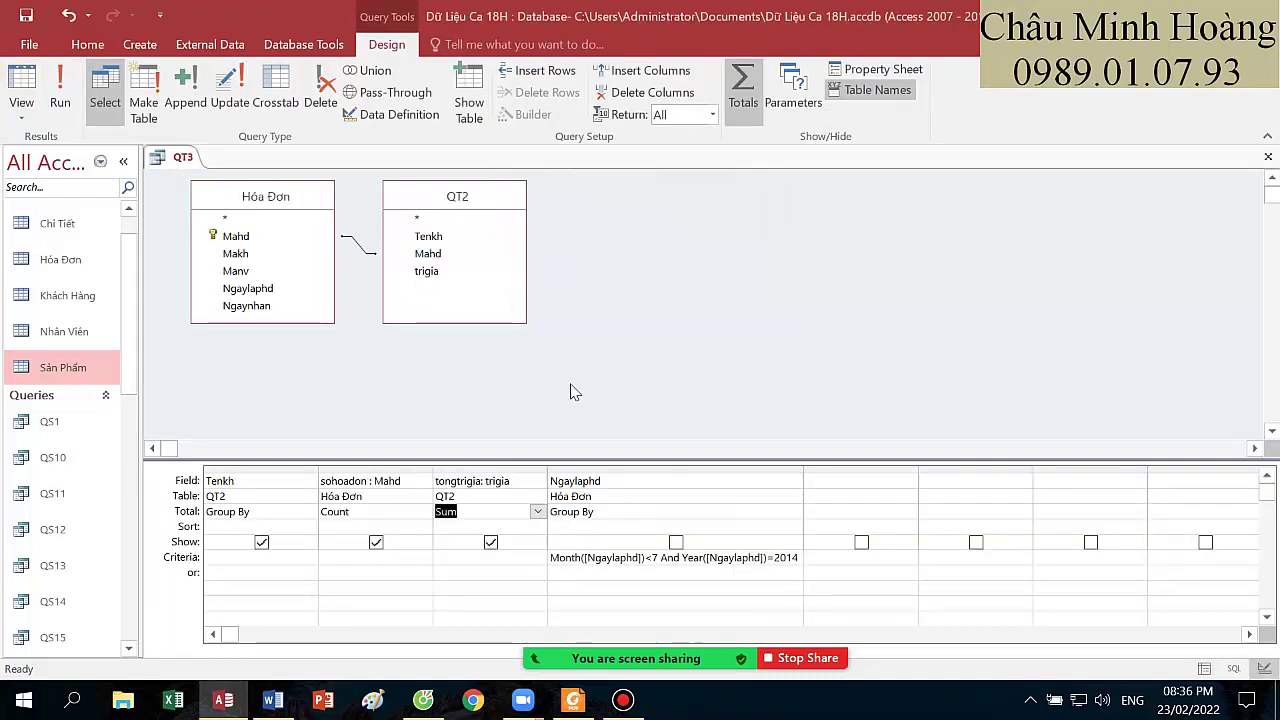
- Create a new query design with the Hóa Đơn table and the QT2 query
click(140, 44)
click(276, 88)
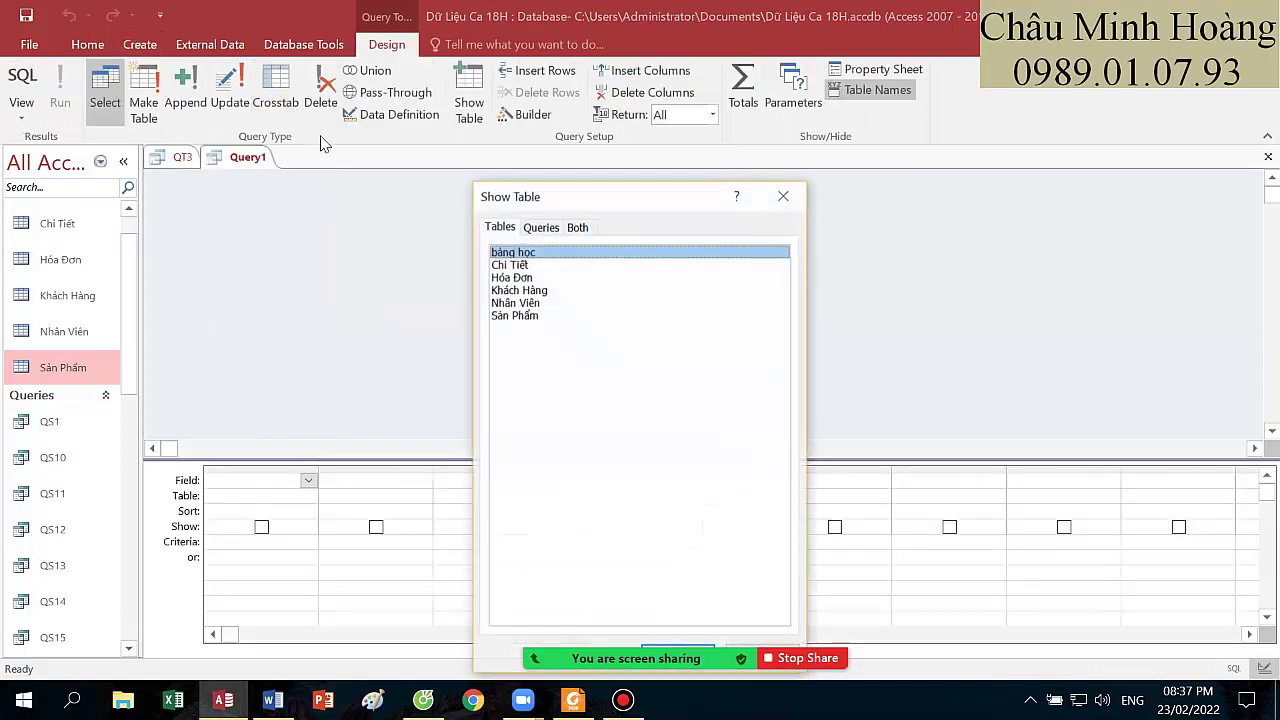
double_click(526, 278)
click(541, 228)
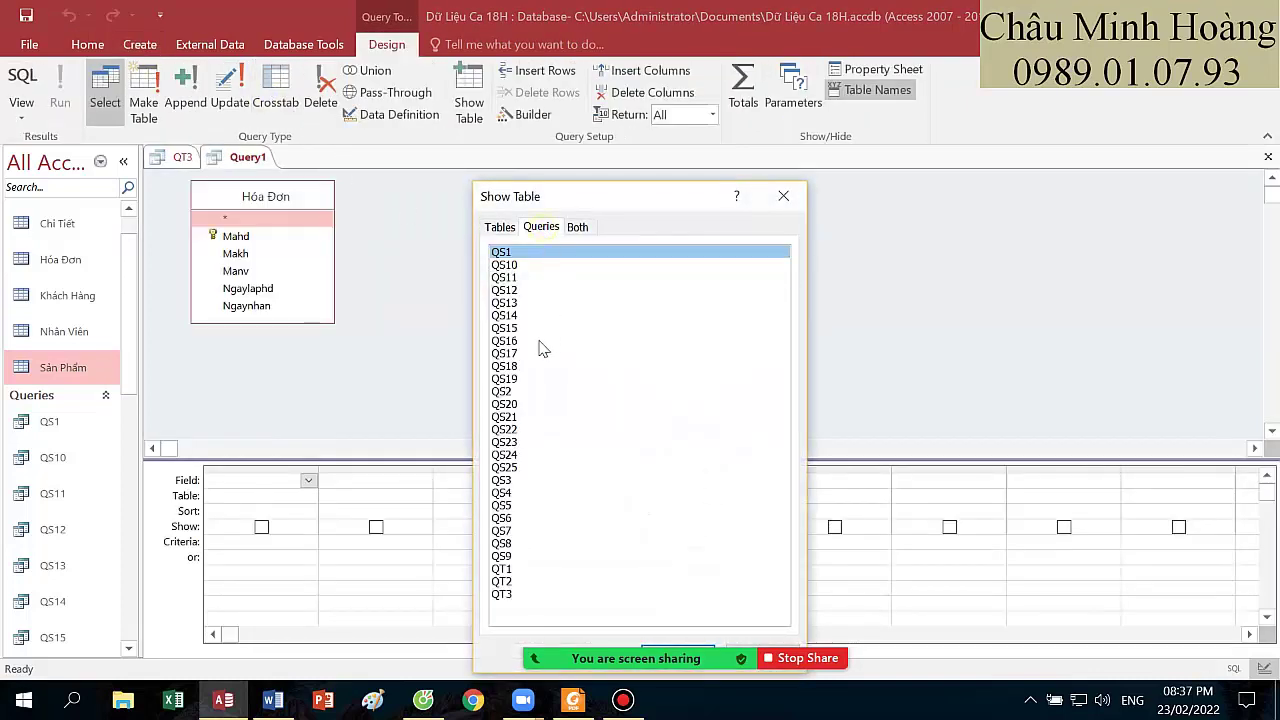
double_click(502, 581)
click(783, 196)
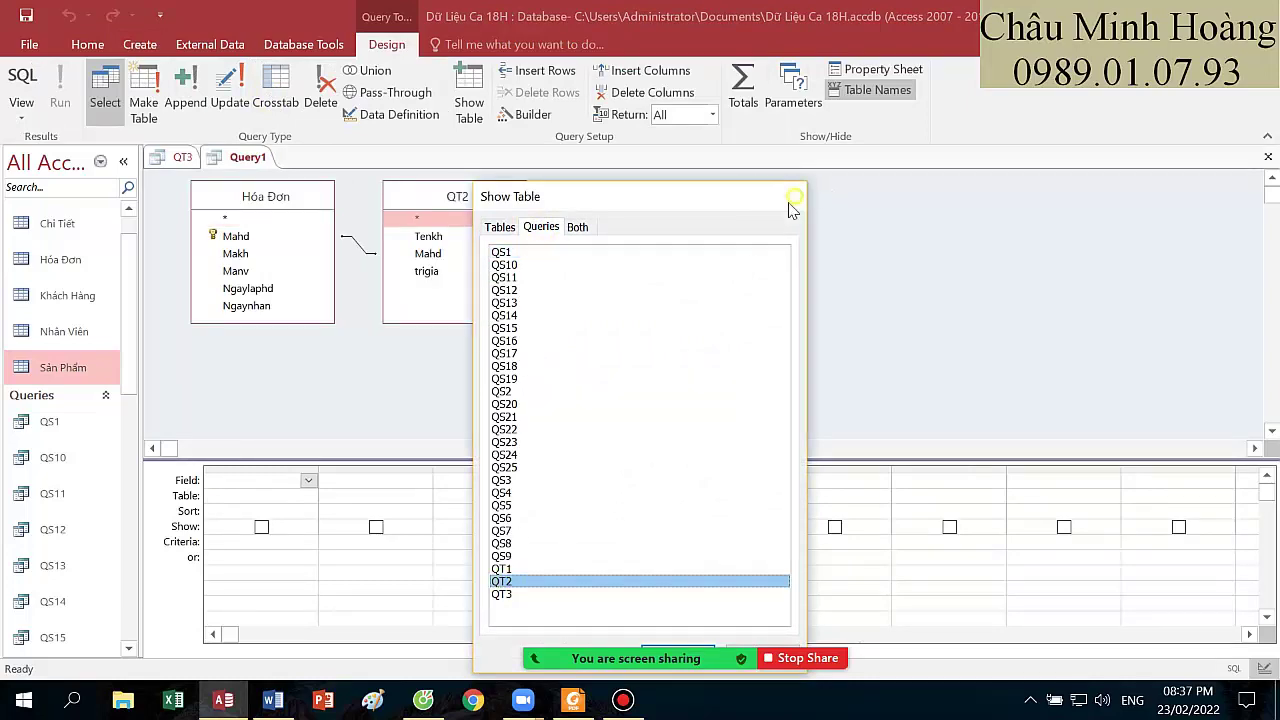
- After checking QT4 in the PDF, add the fields Tenkh from QT2, sohoadon: Mahd from Hóa Đơn and tongtrigia: trigia from QT2
click(574, 700)
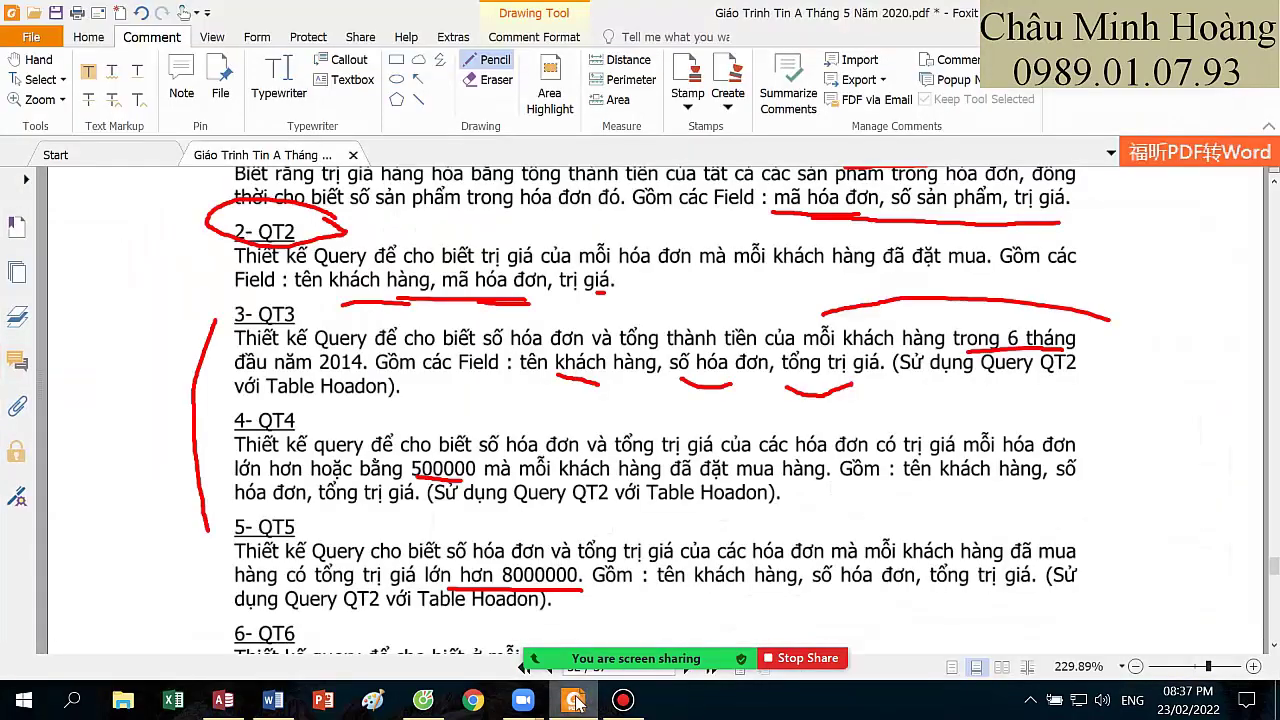
click(574, 700)
double_click(428, 236)
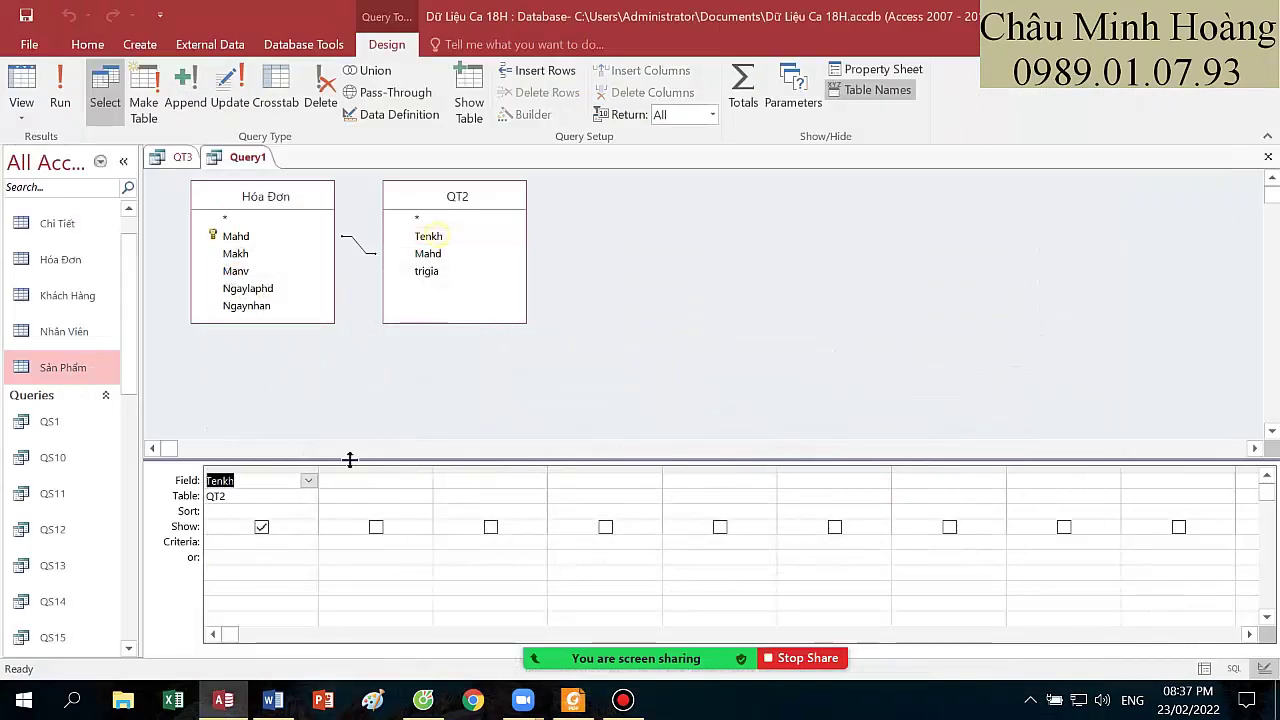
click(349, 481)
text(sohoa)
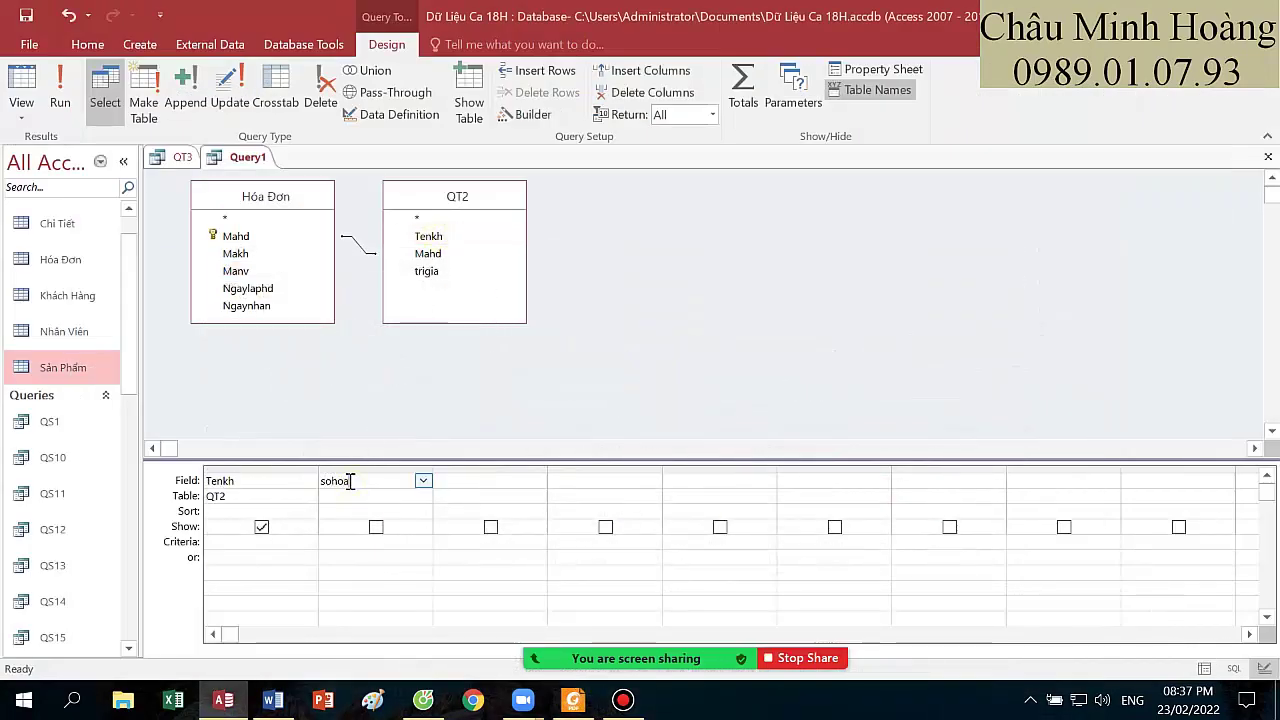
text(don: Maha)
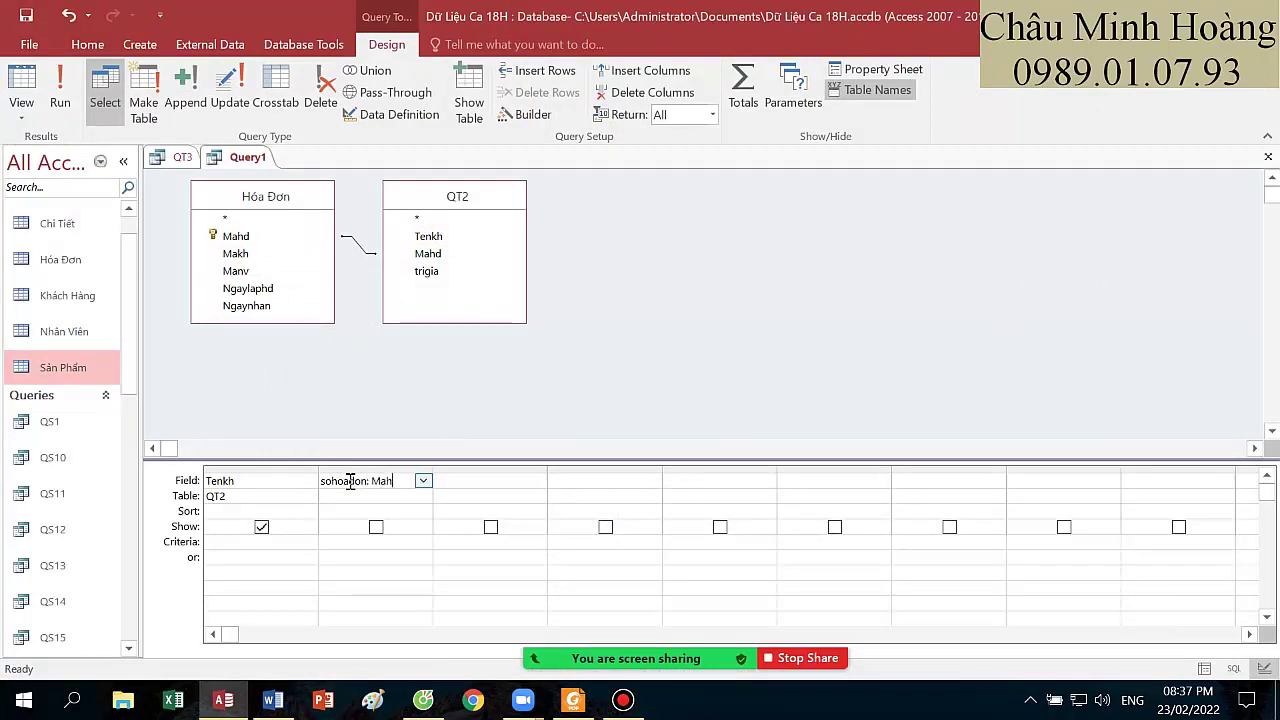
click(471, 481)
text(to)
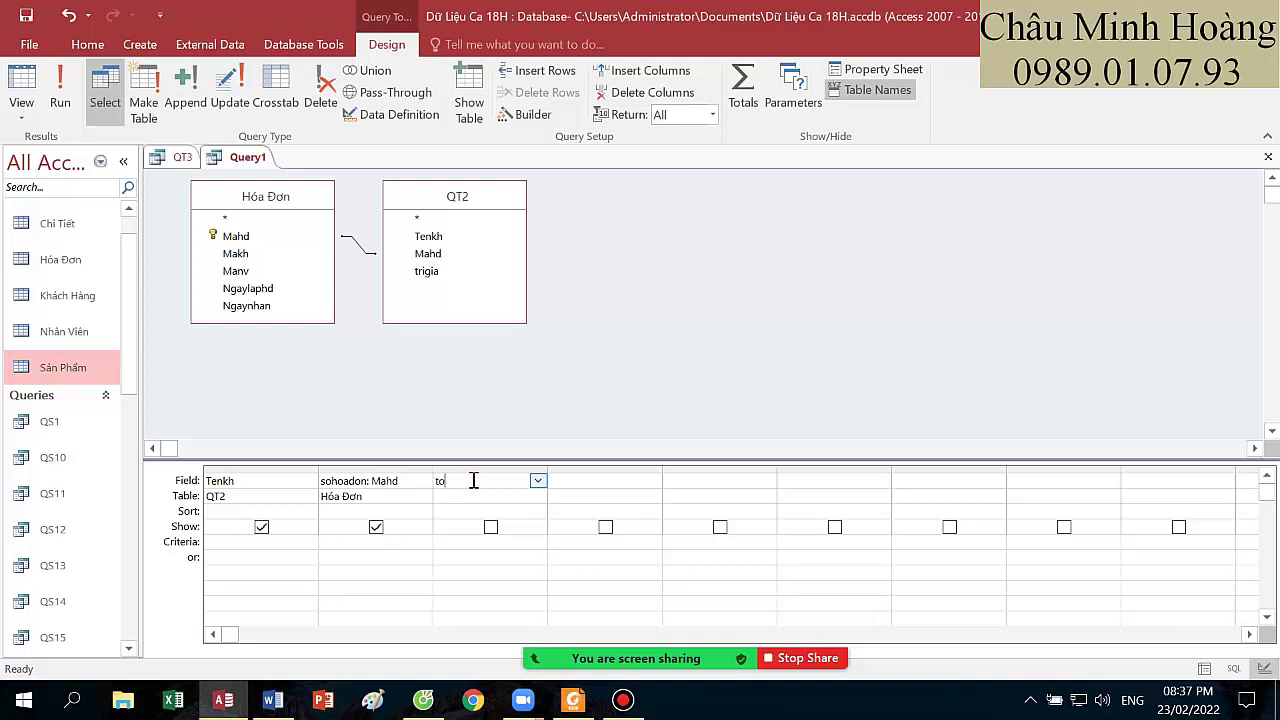
text(ngtrigia: trigia)
key(Return)
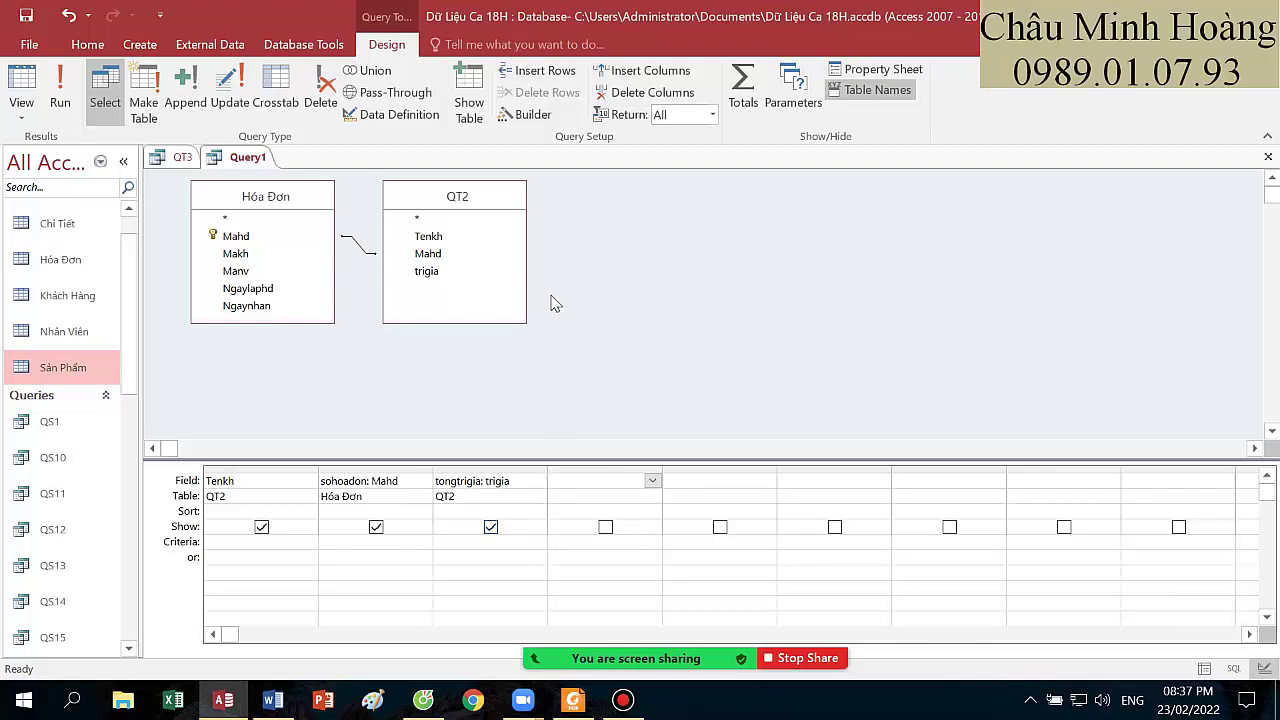
- Start a greater-than (>) criterion for tongtrigia and check the required limit for QT4 in the PDF
click(470, 541)
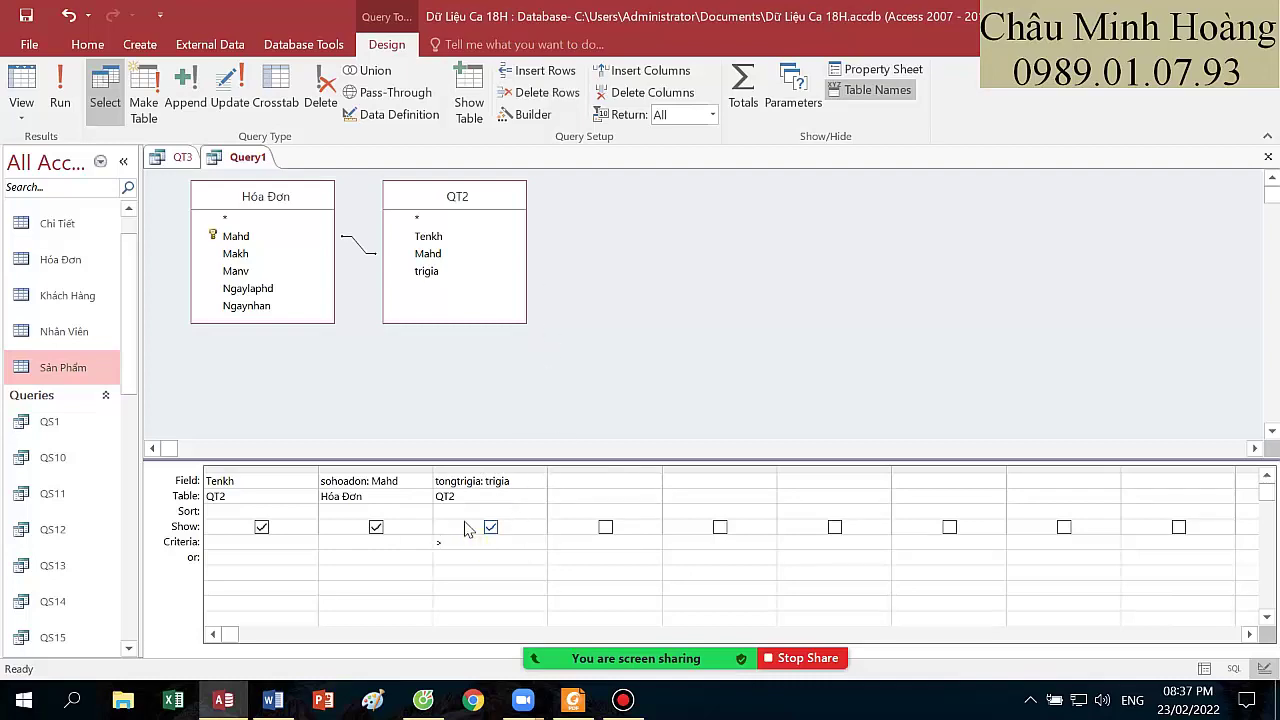
click(573, 700)
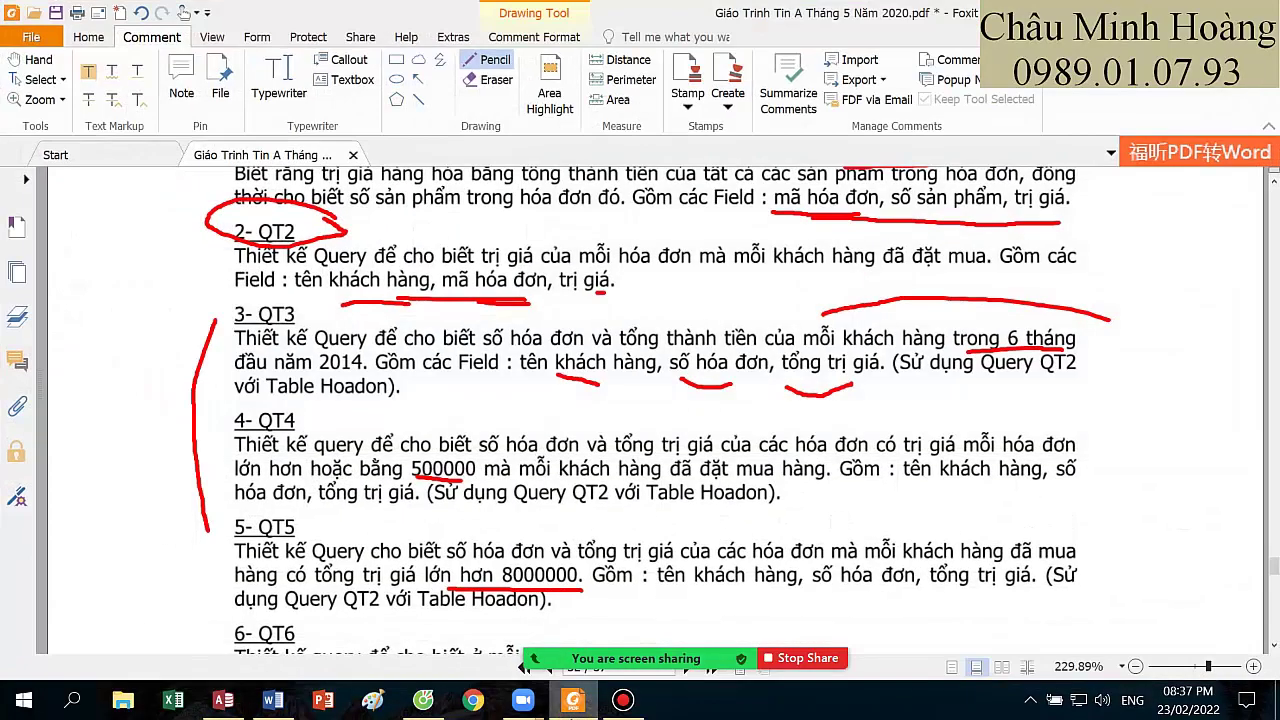
click(573, 700)
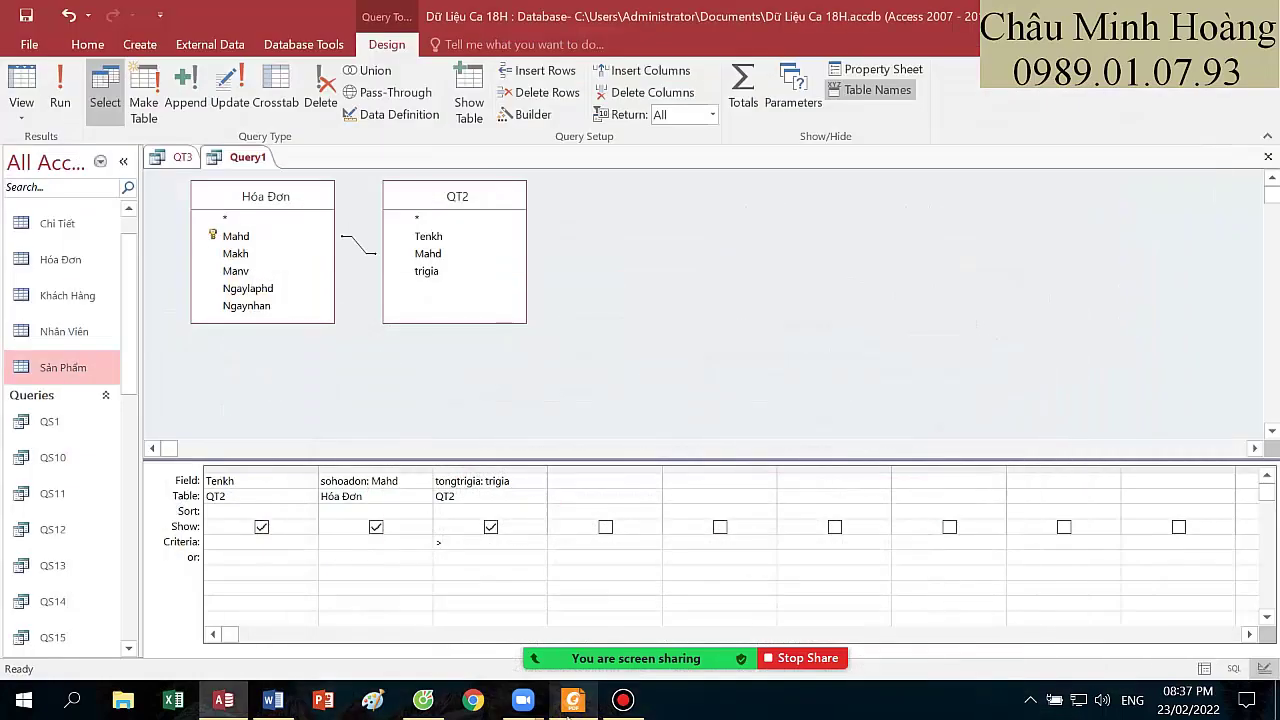